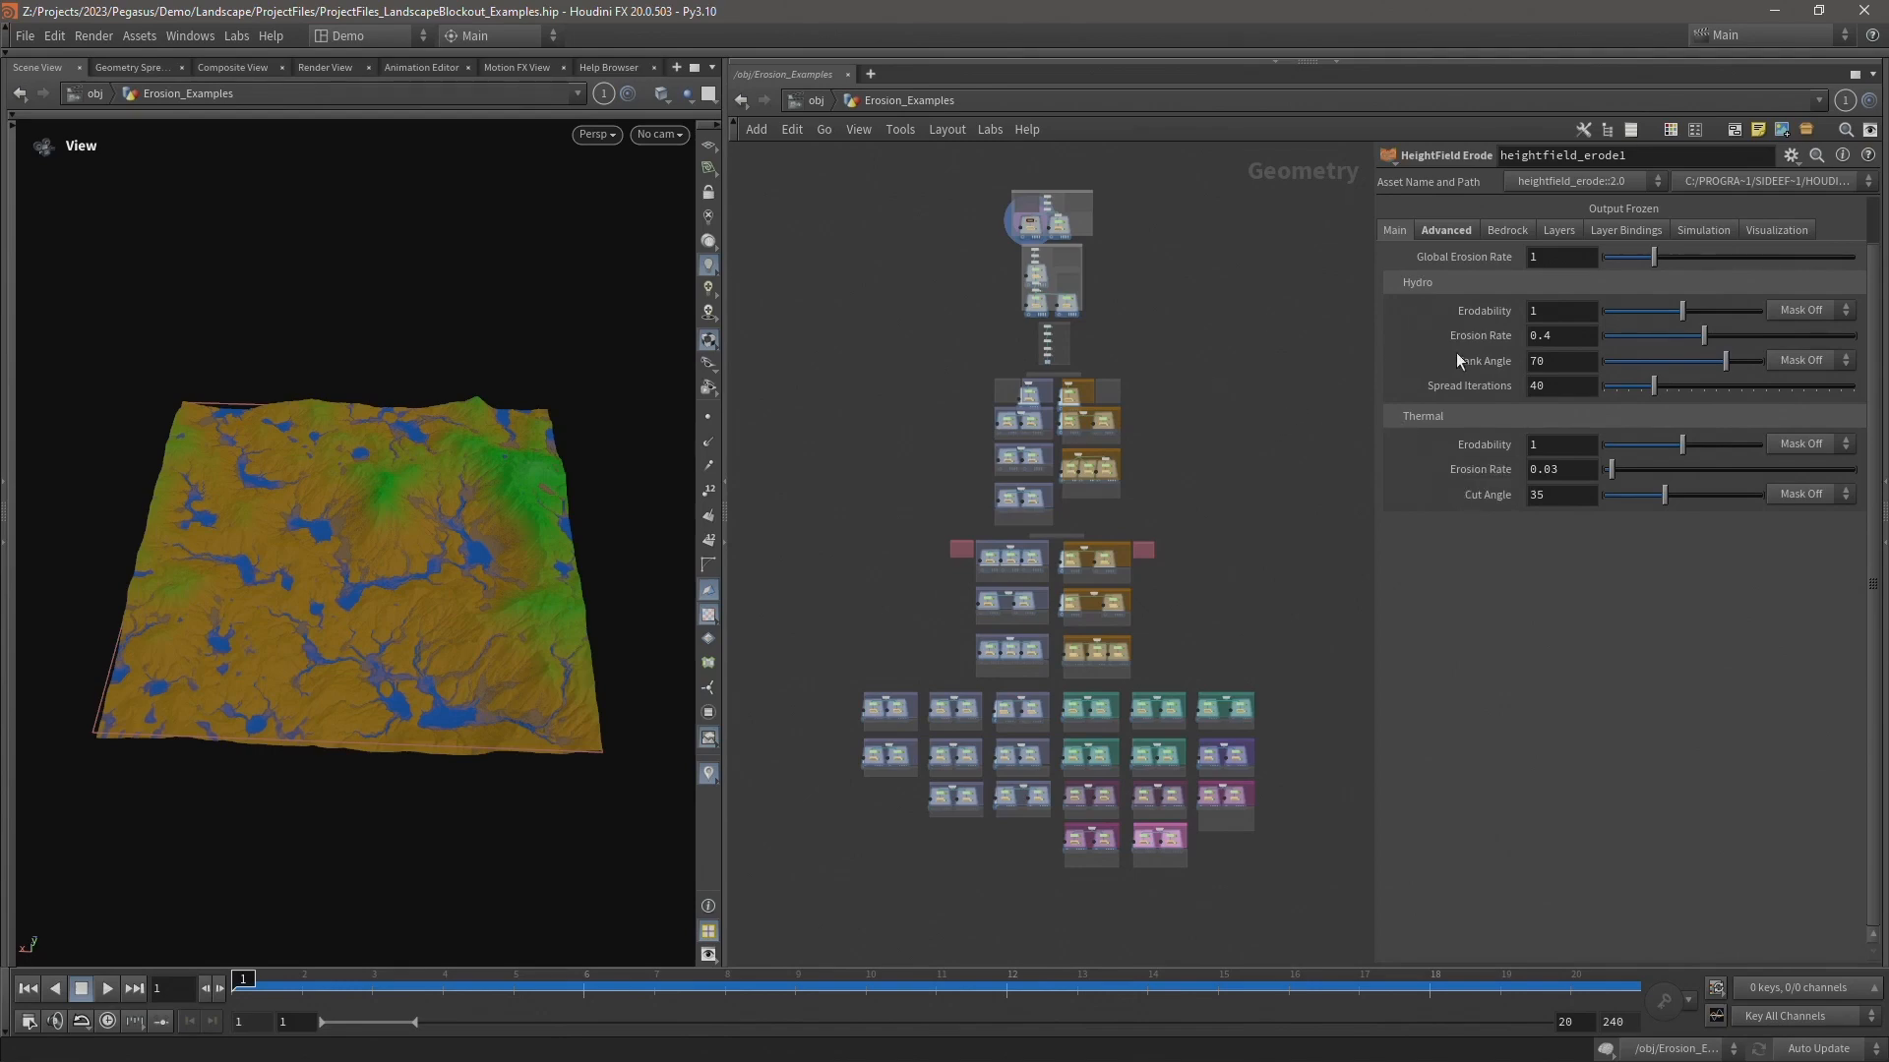
- Review the advanced erosion parameters of heightfield_erode1, and return to its main hydro and thermal settings
click(1433, 228)
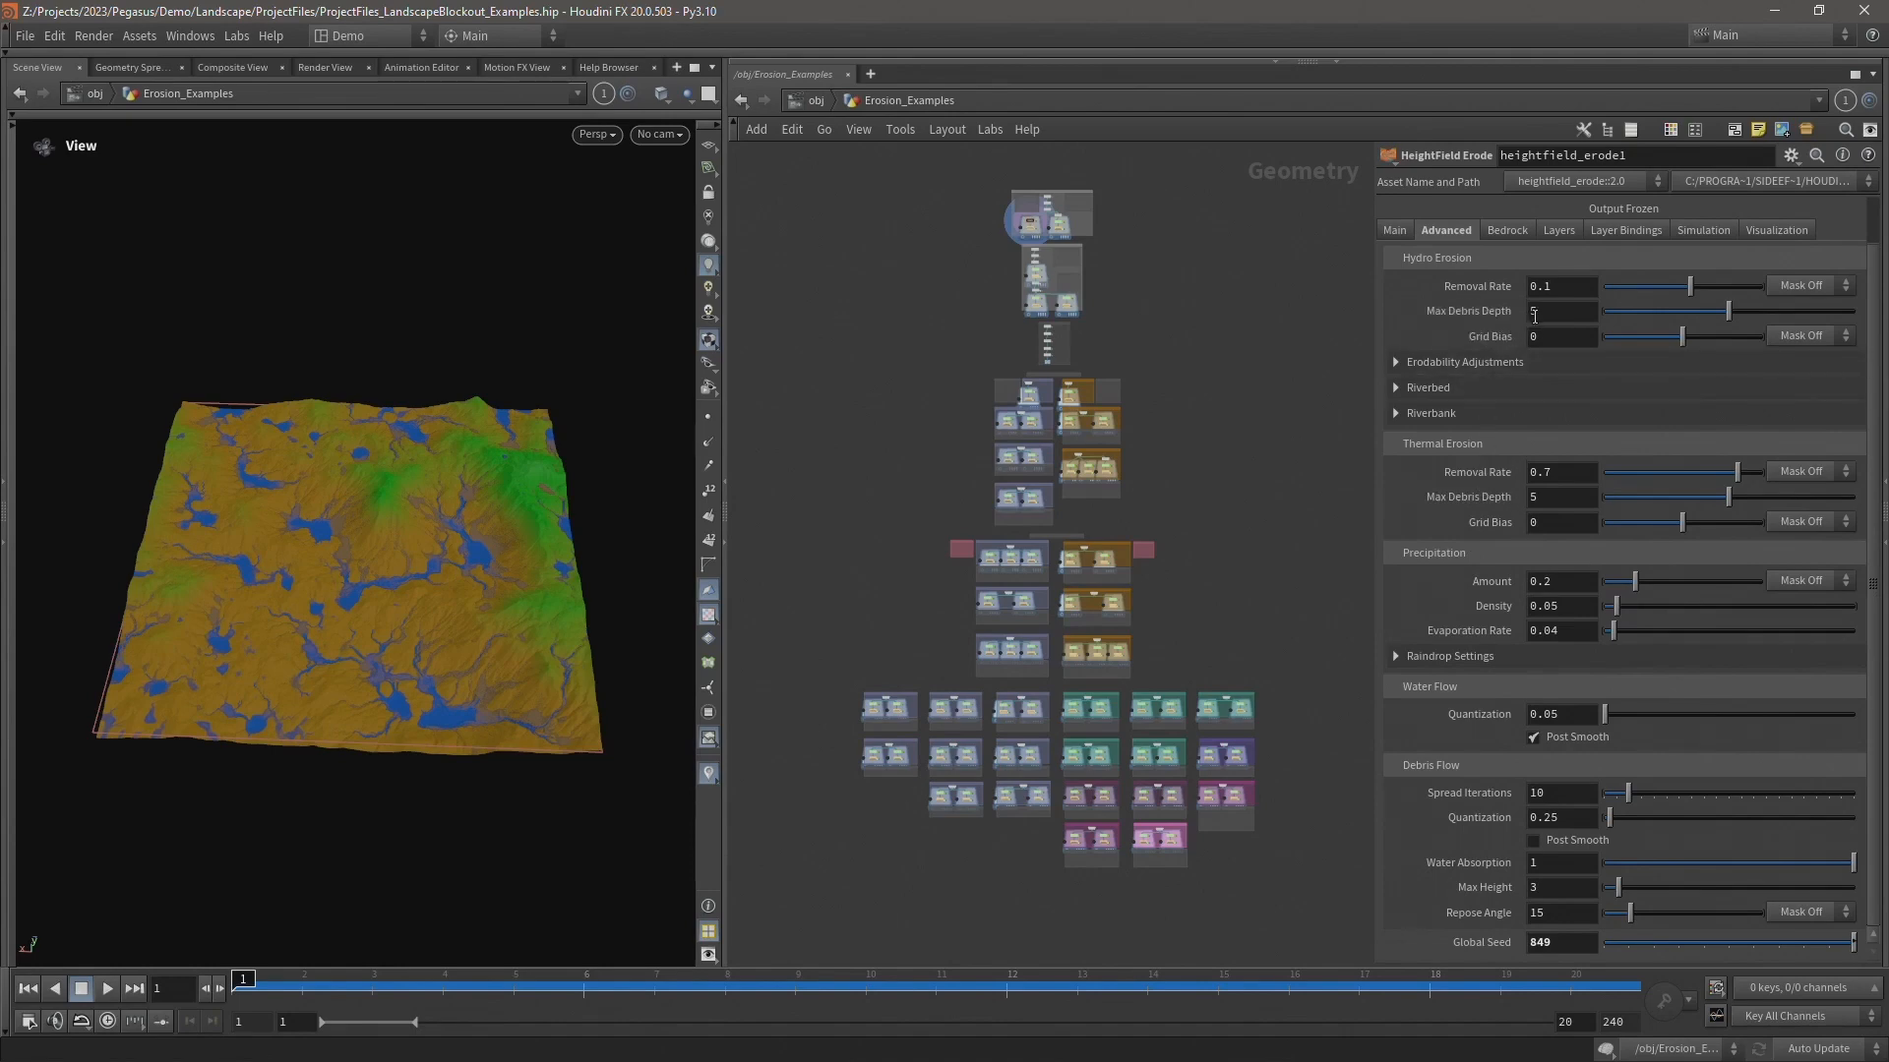
click(1393, 229)
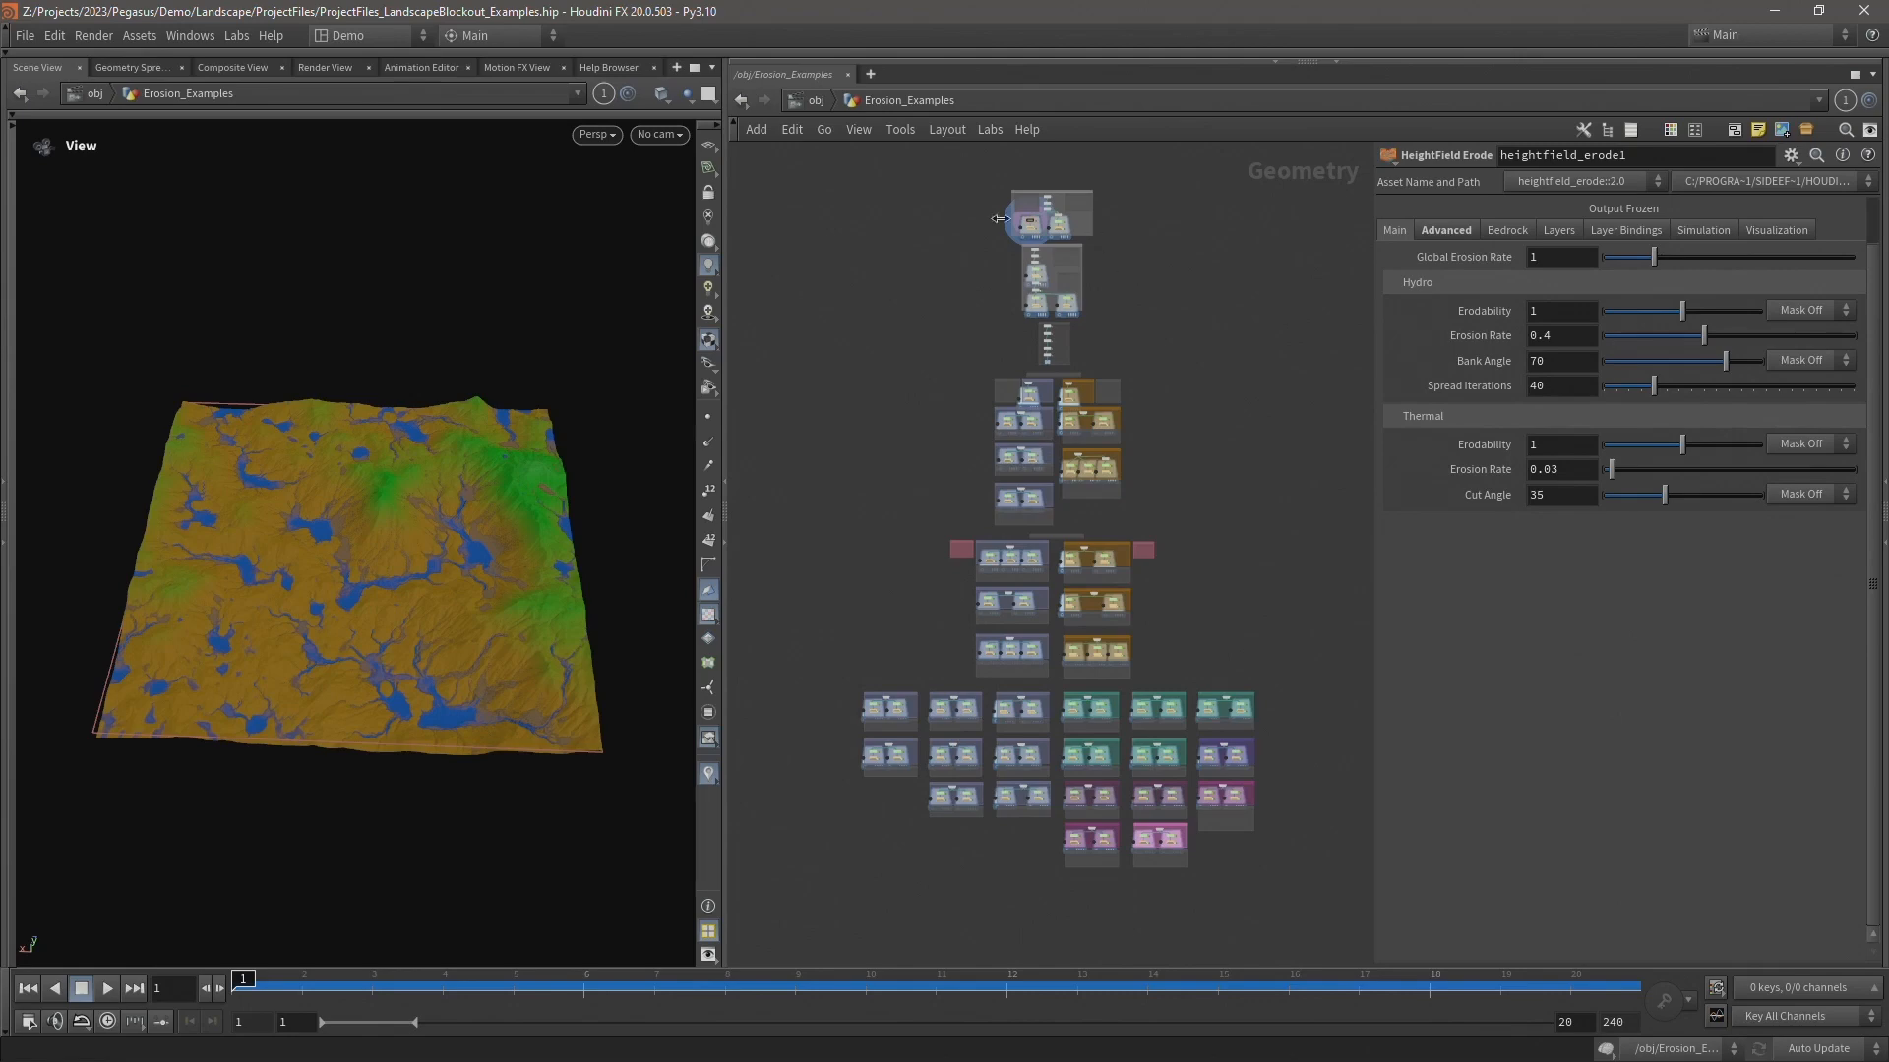
- Display the heightfield1 node of the Height Field Resolution example and check its parameters and node info
scroll(964, 210, up, 6)
middle_drag(1036, 274, 943, 417)
scroll(921, 372, up, 4)
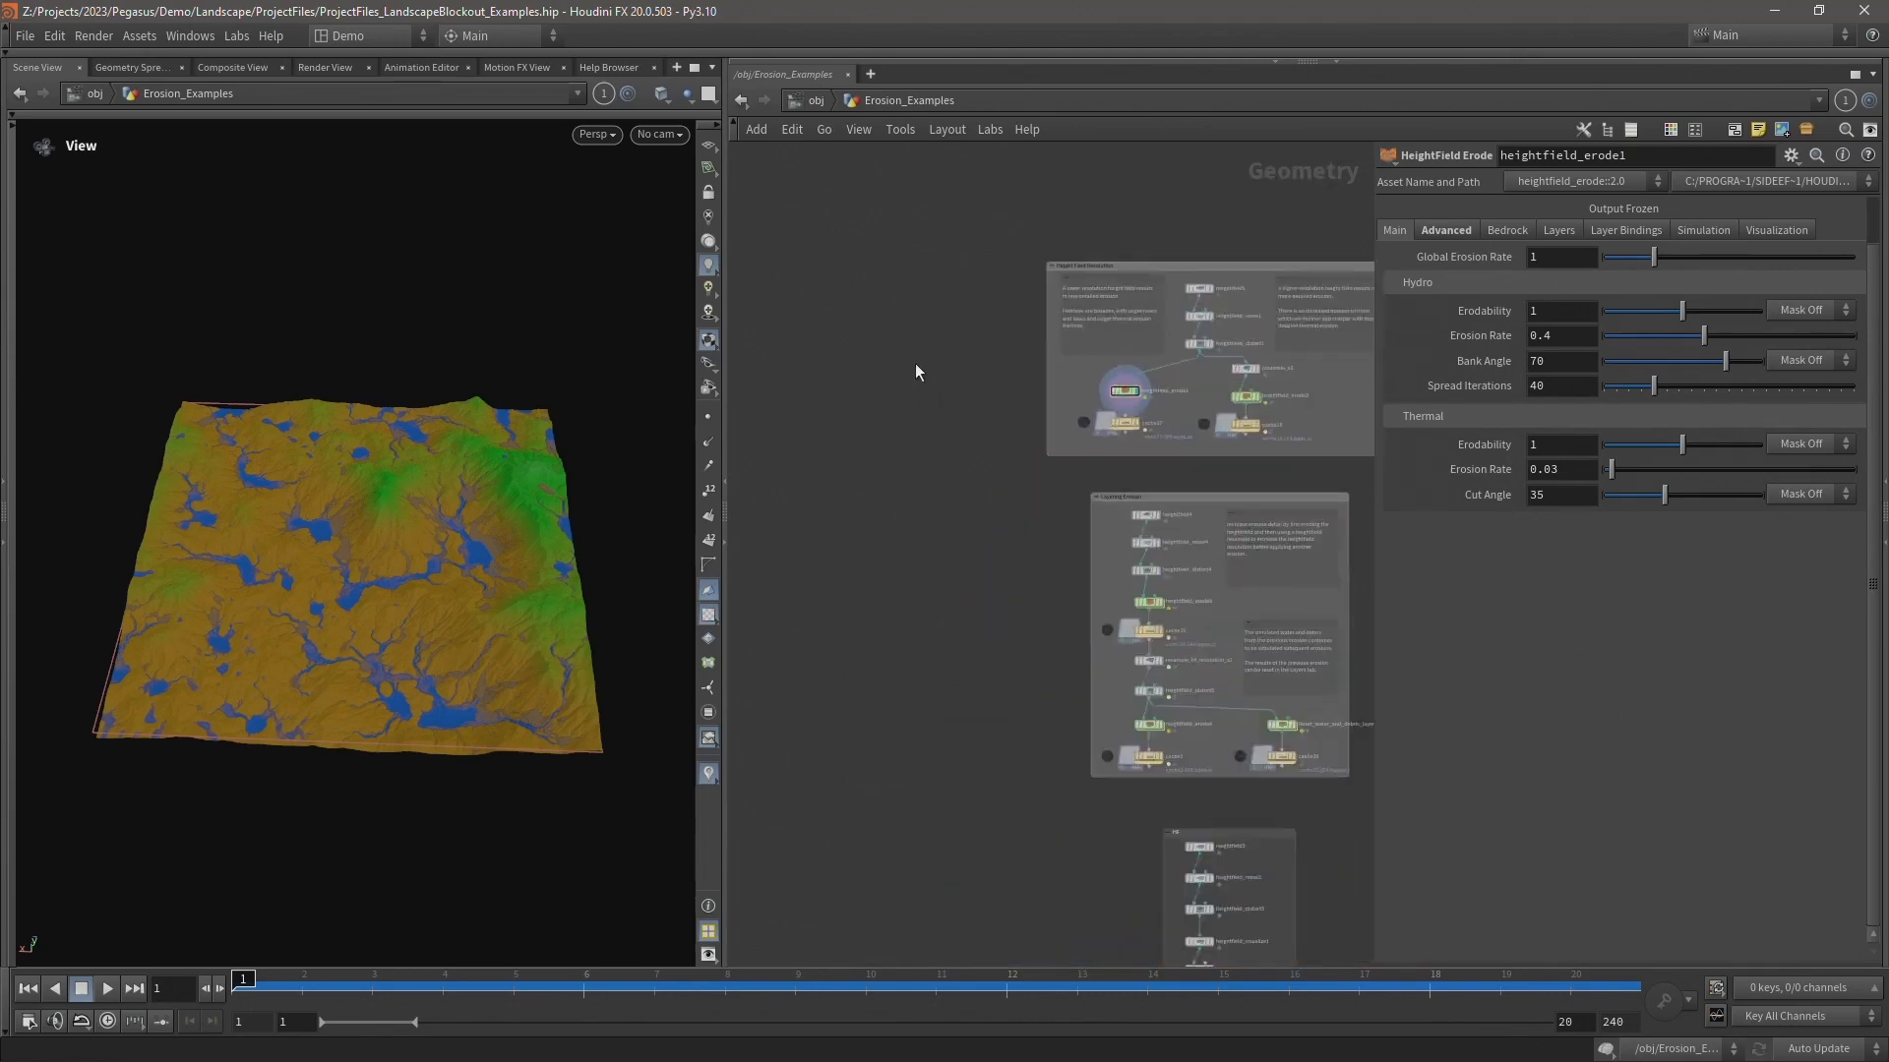
middle_drag(1020, 355, 846, 383)
scroll(929, 403, up, 1)
scroll(978, 404, up, 1)
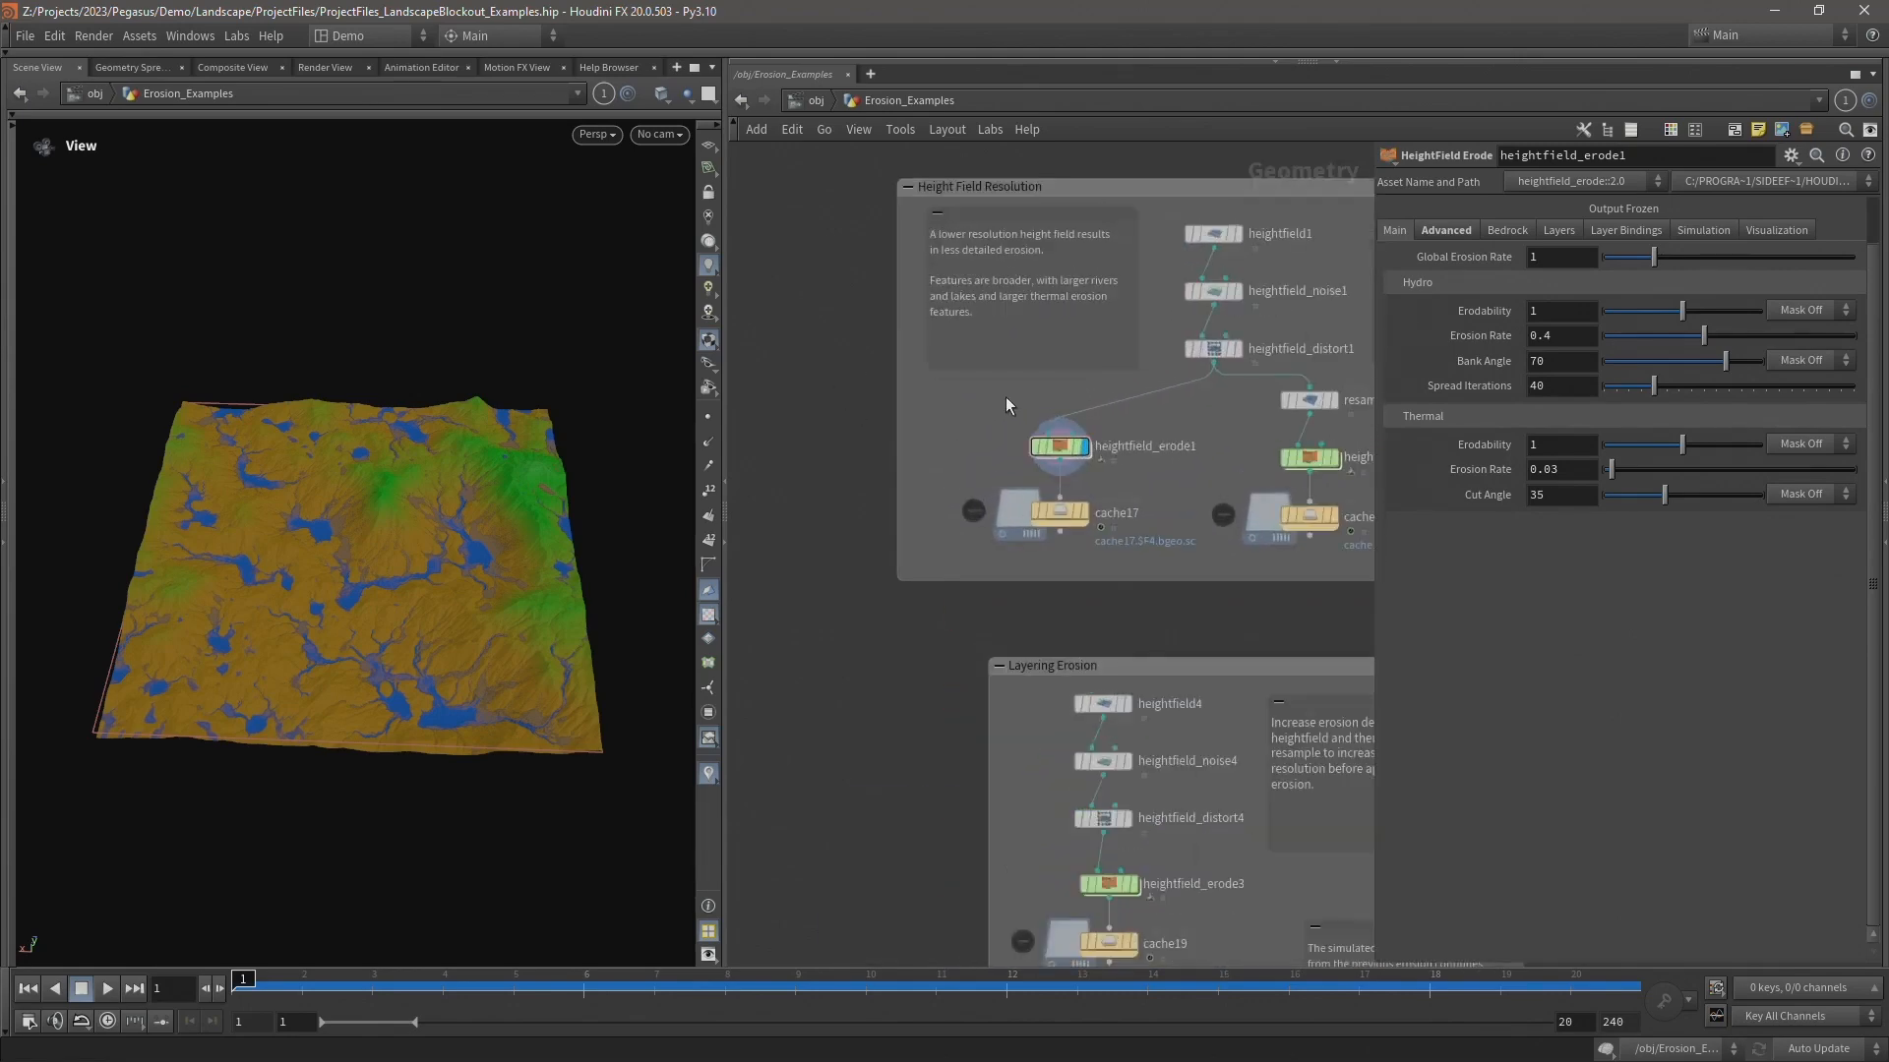
middle_drag(1005, 397, 897, 442)
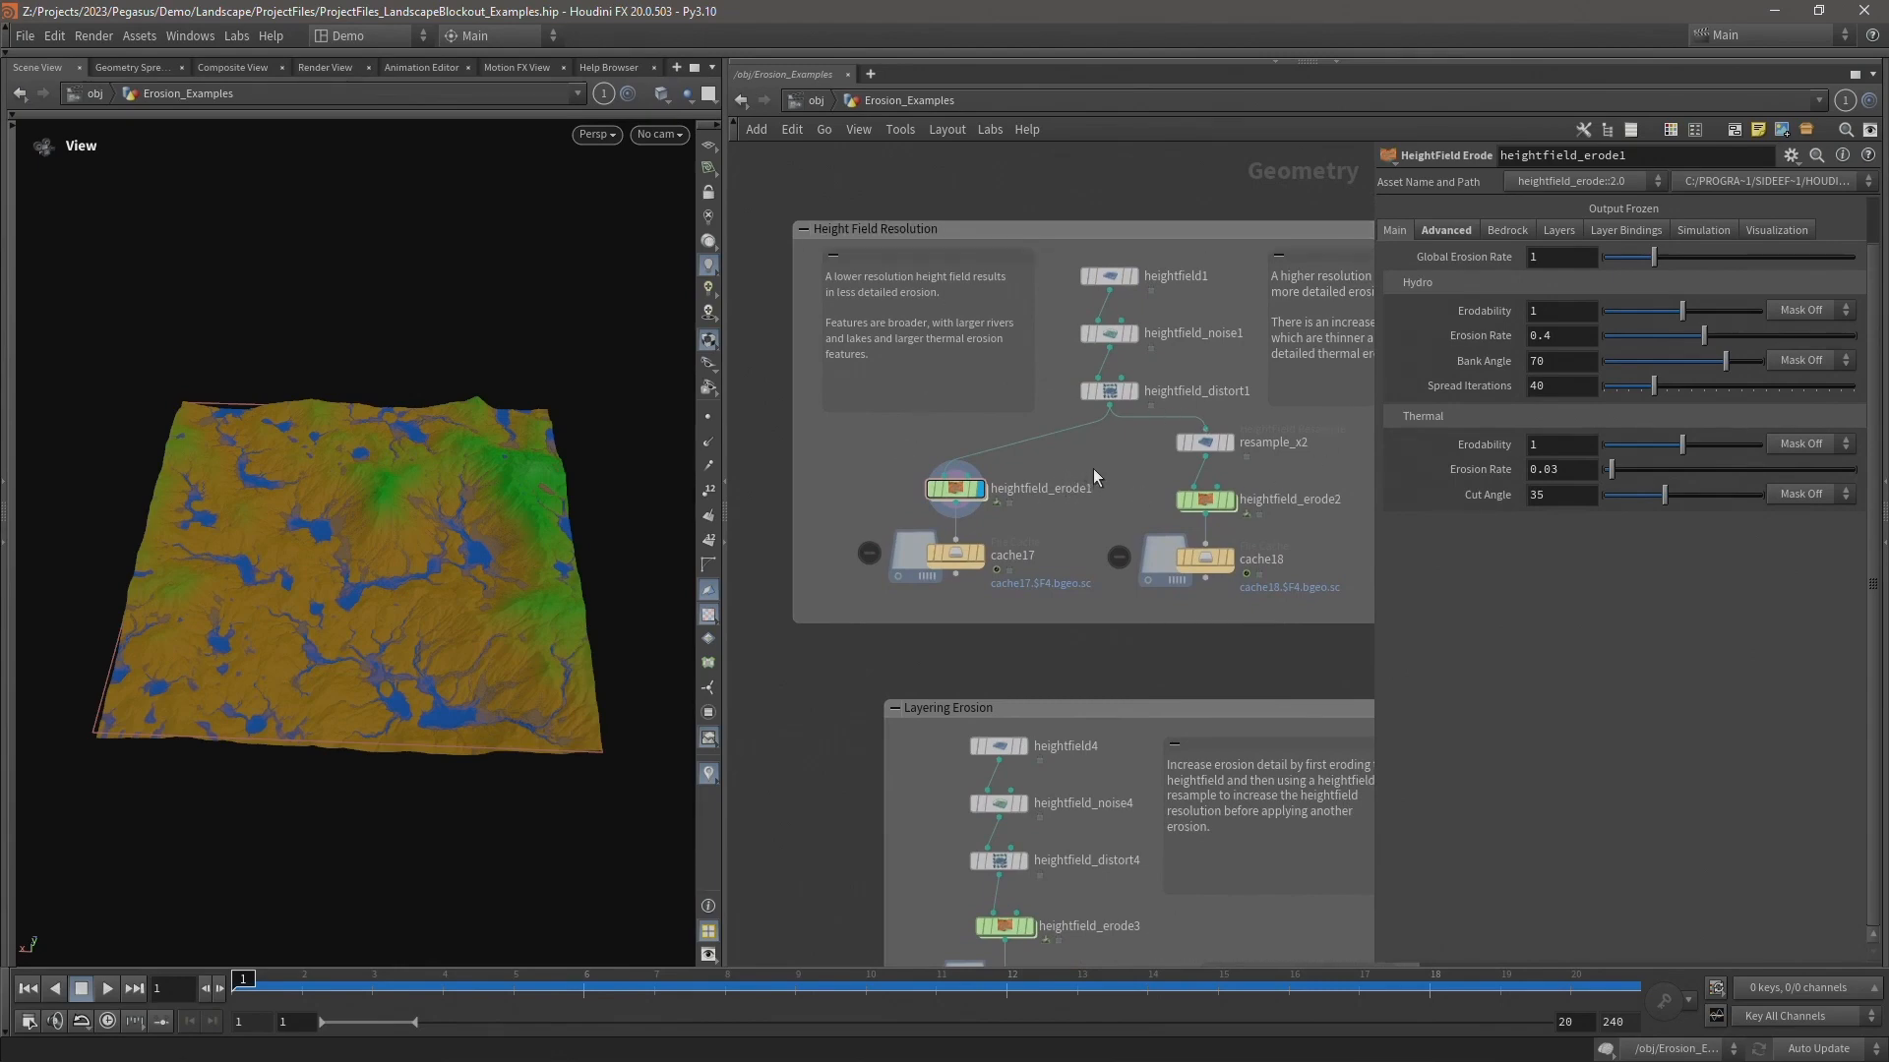
click(1135, 281)
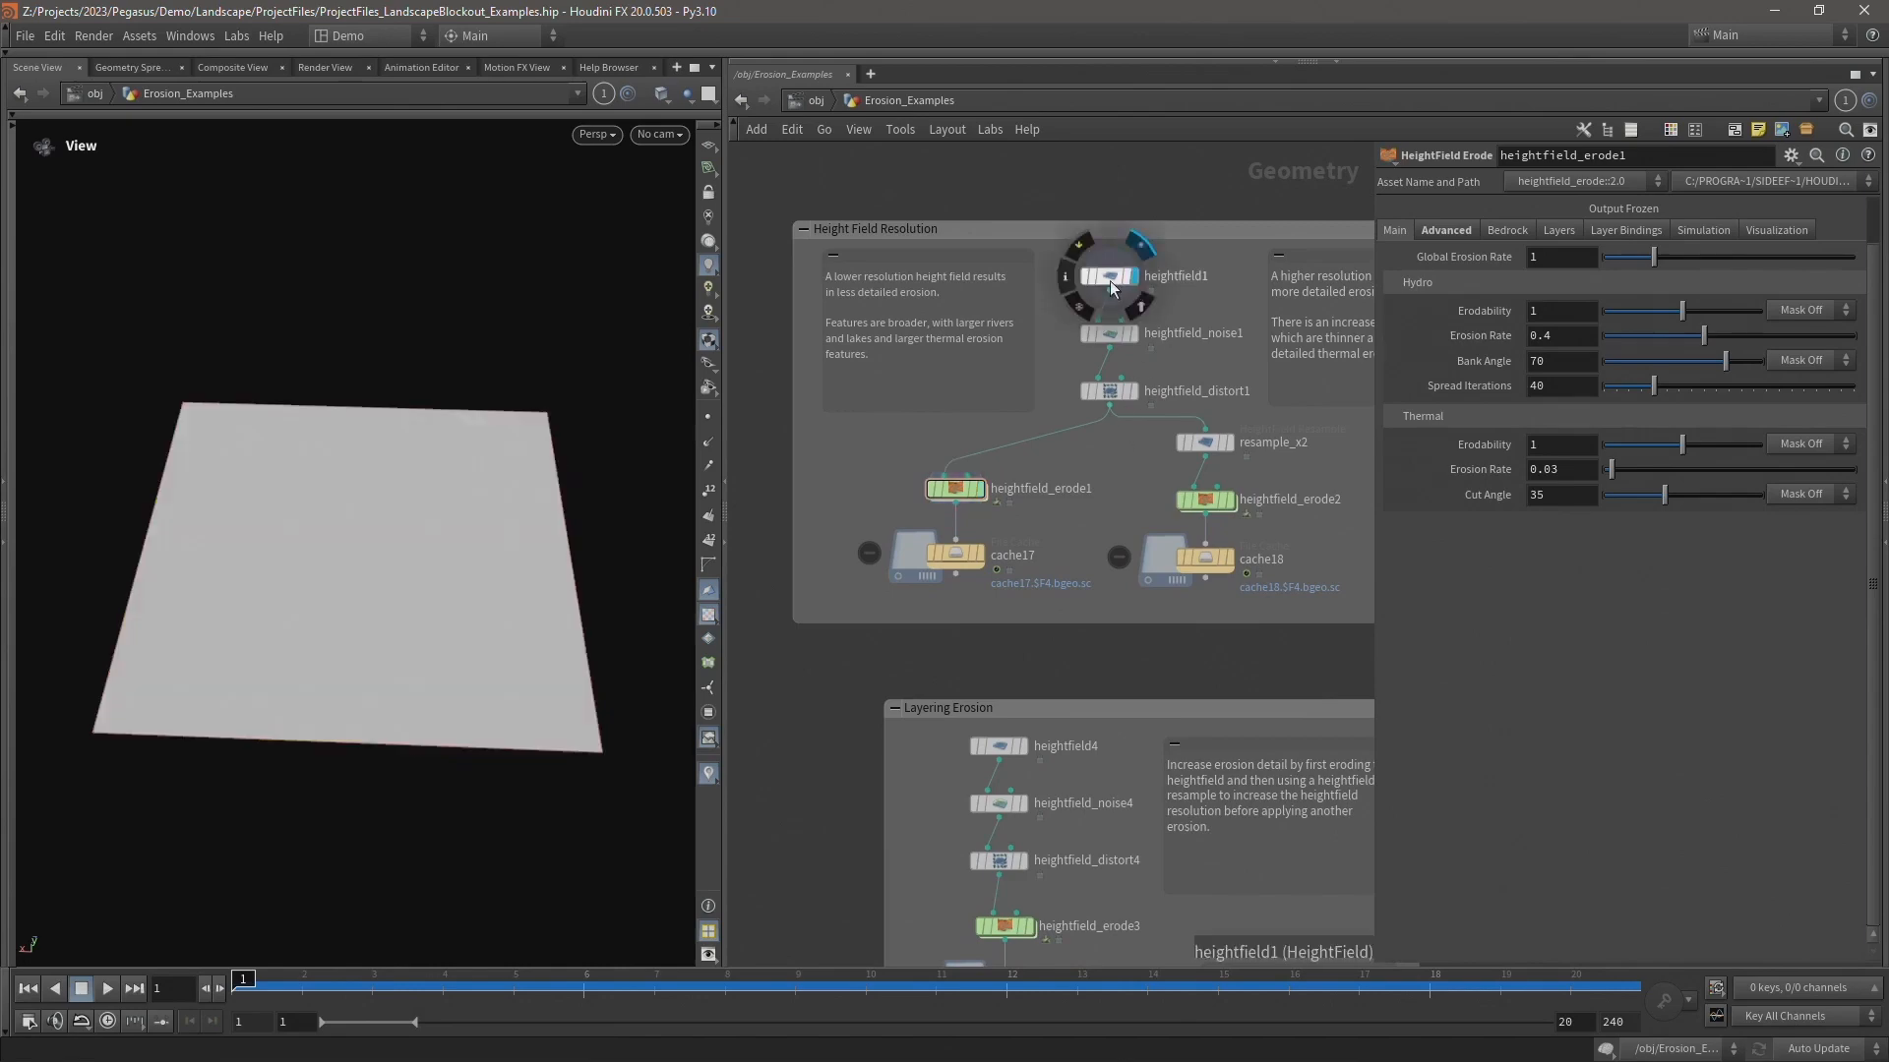
click(1110, 280)
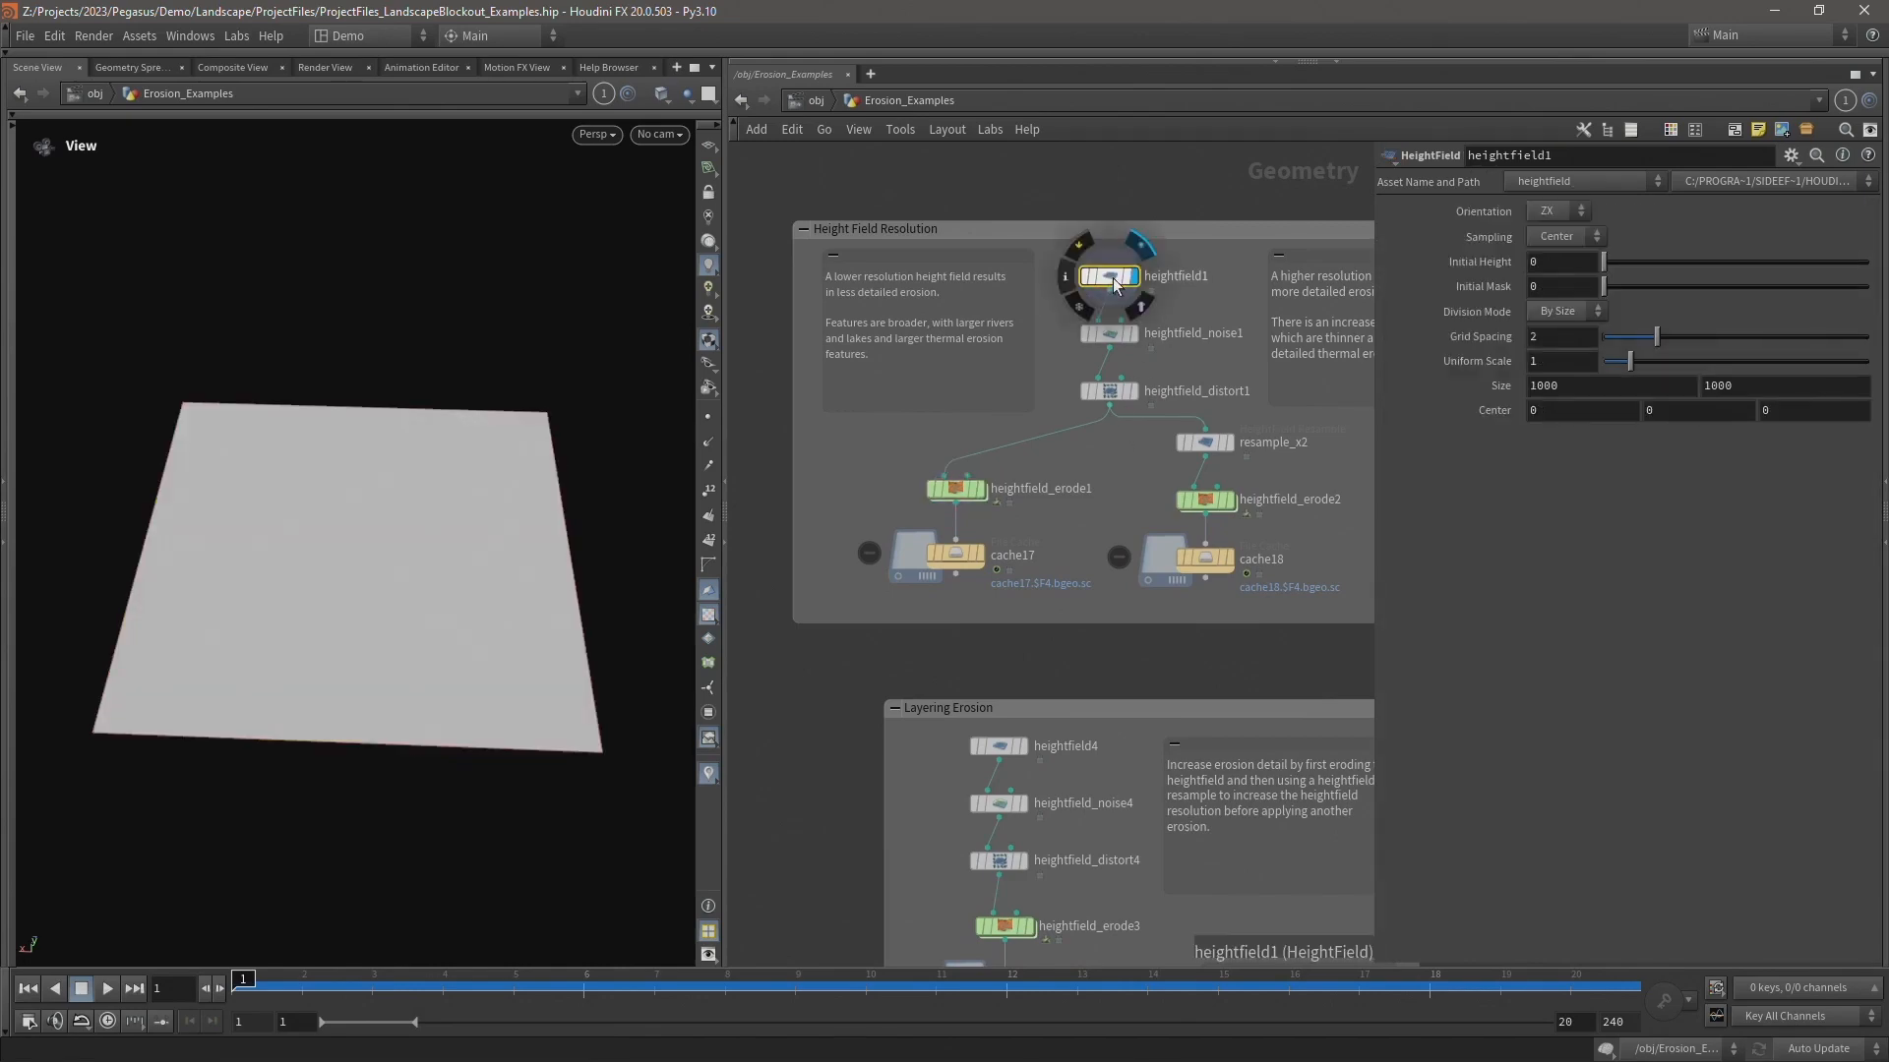
middle_click(1112, 285)
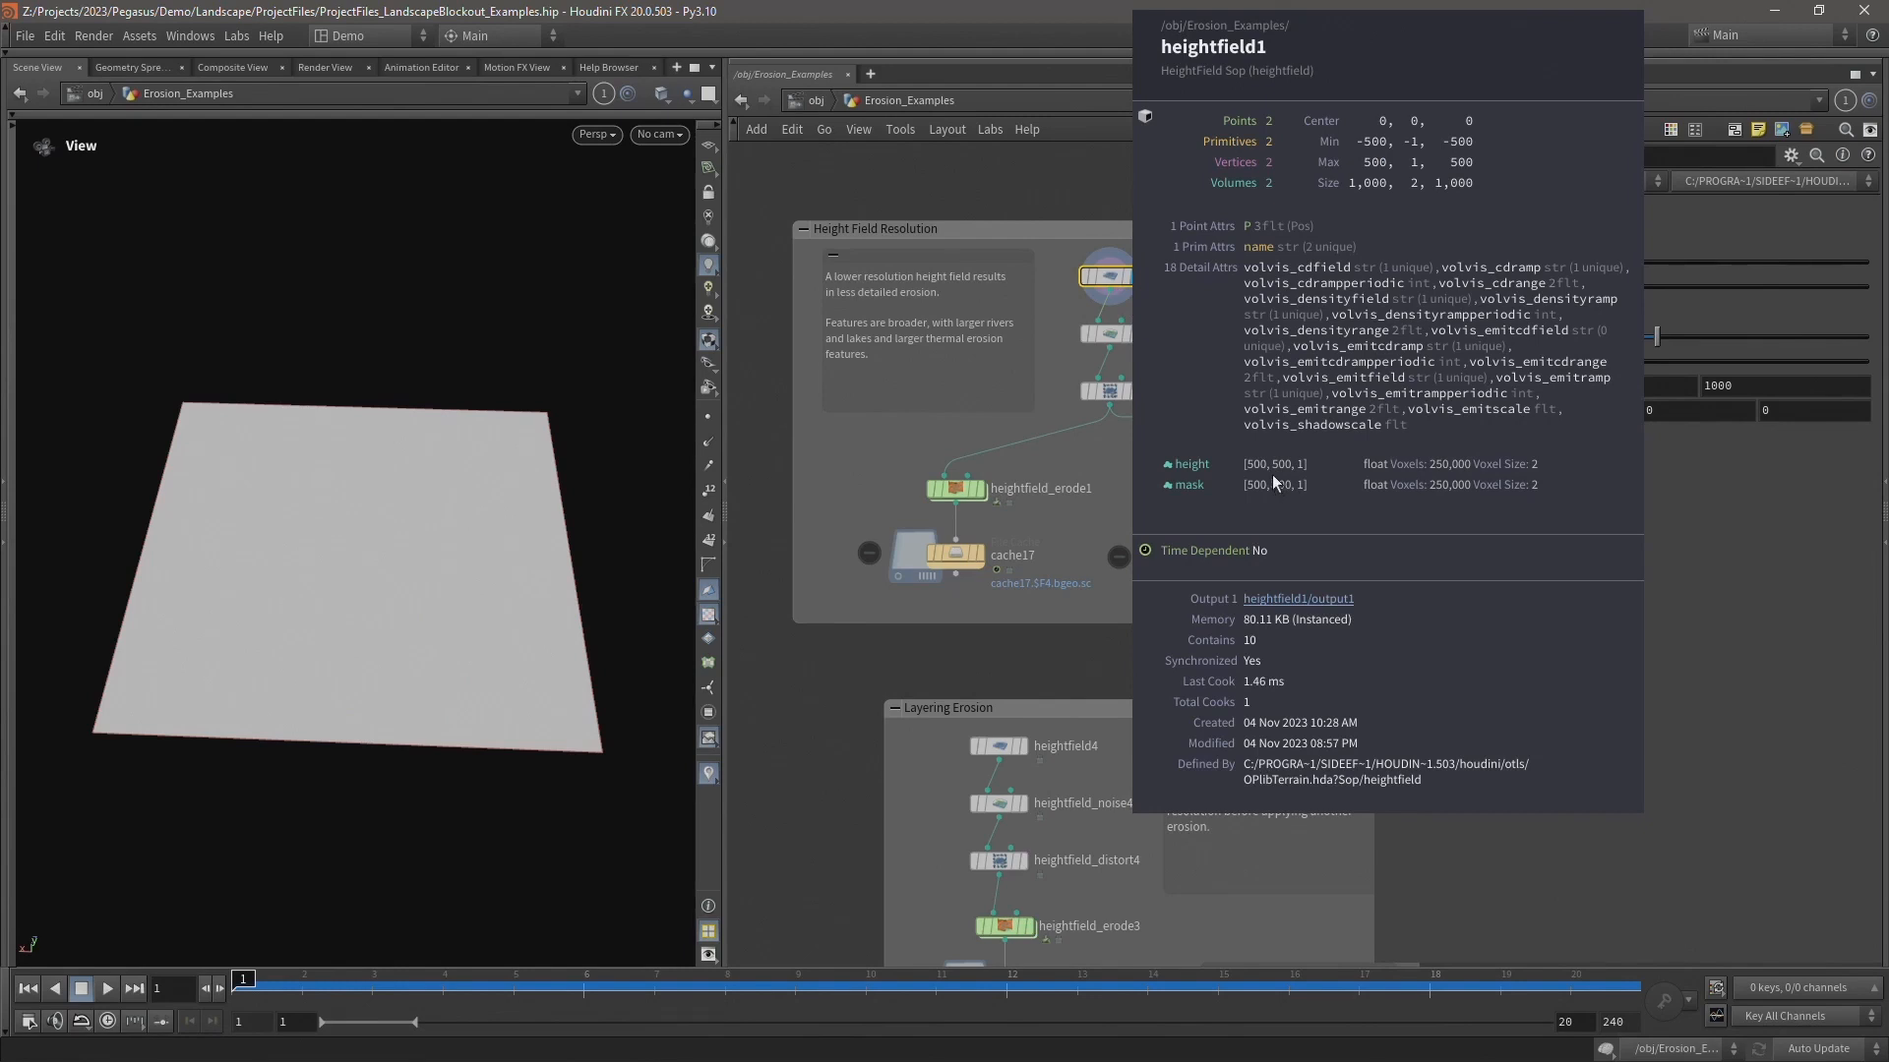
- Display heightfield_noise1 and heightfield_distort1 in turn and view the parameters of each
click(1135, 335)
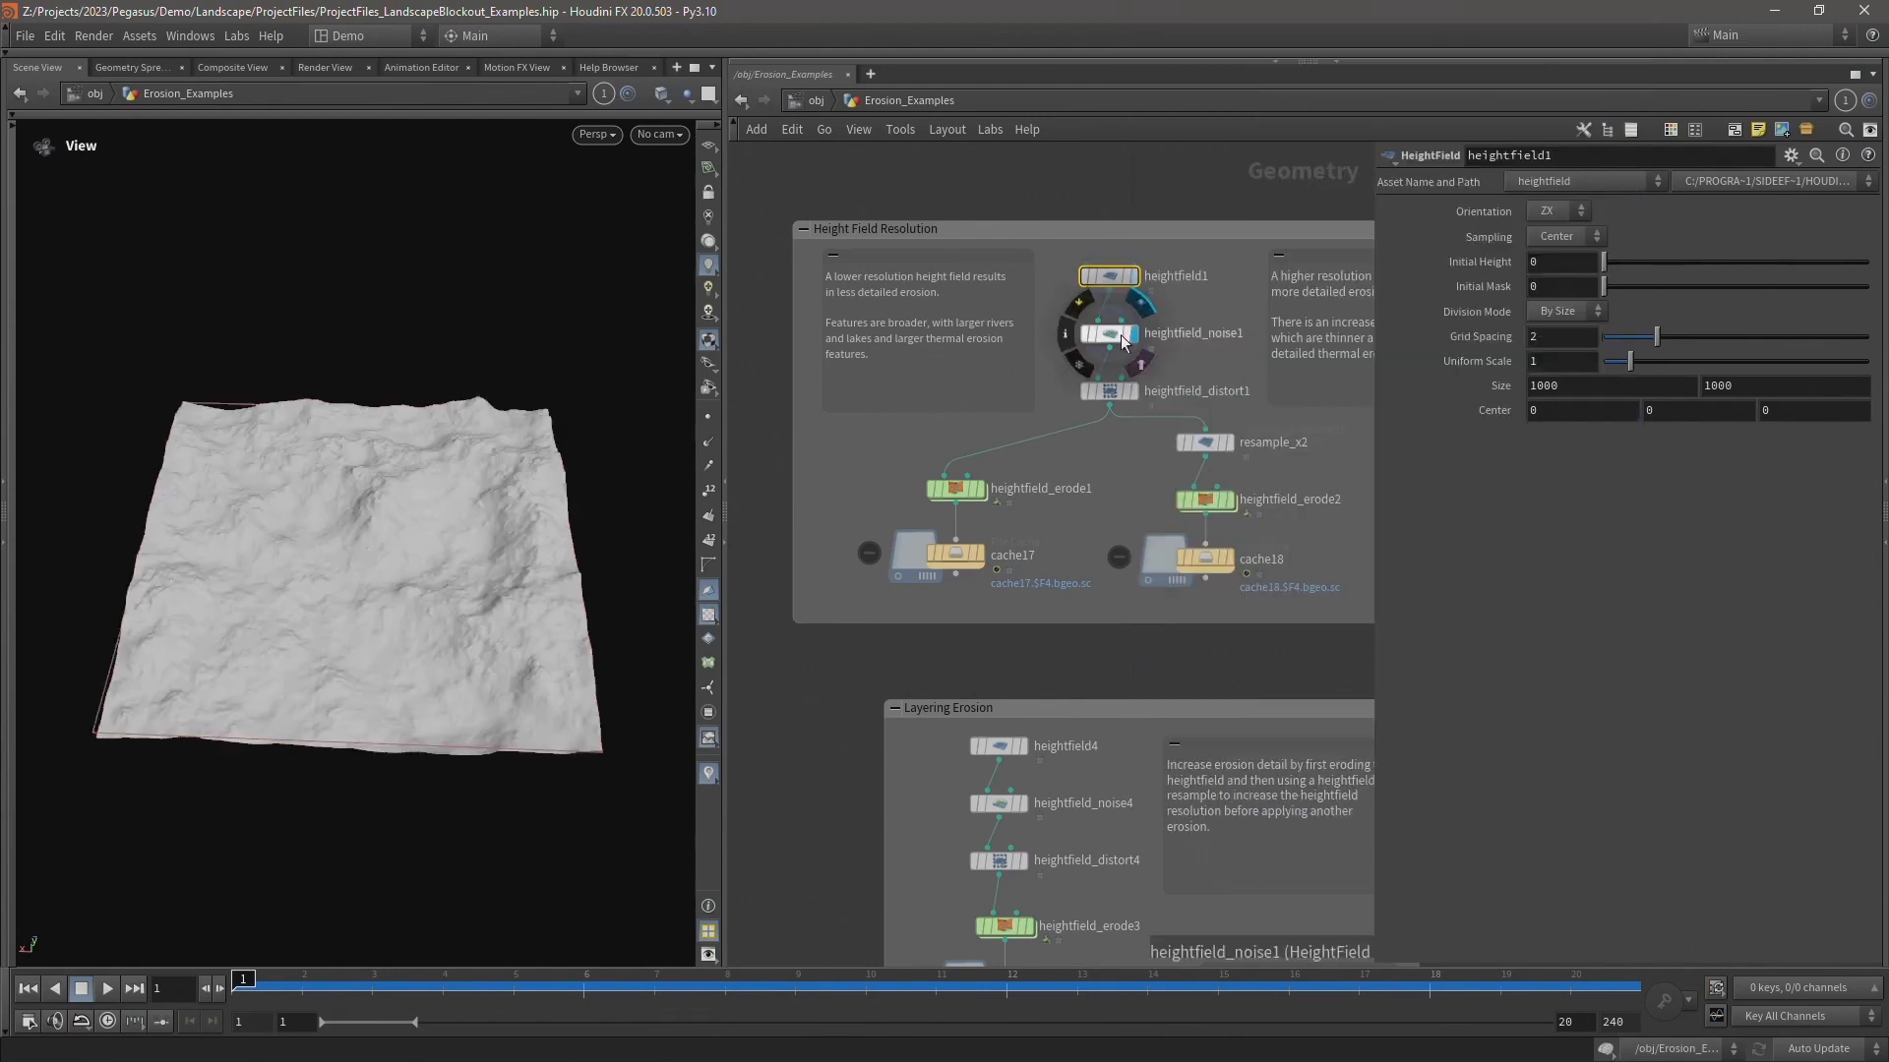
click(1109, 334)
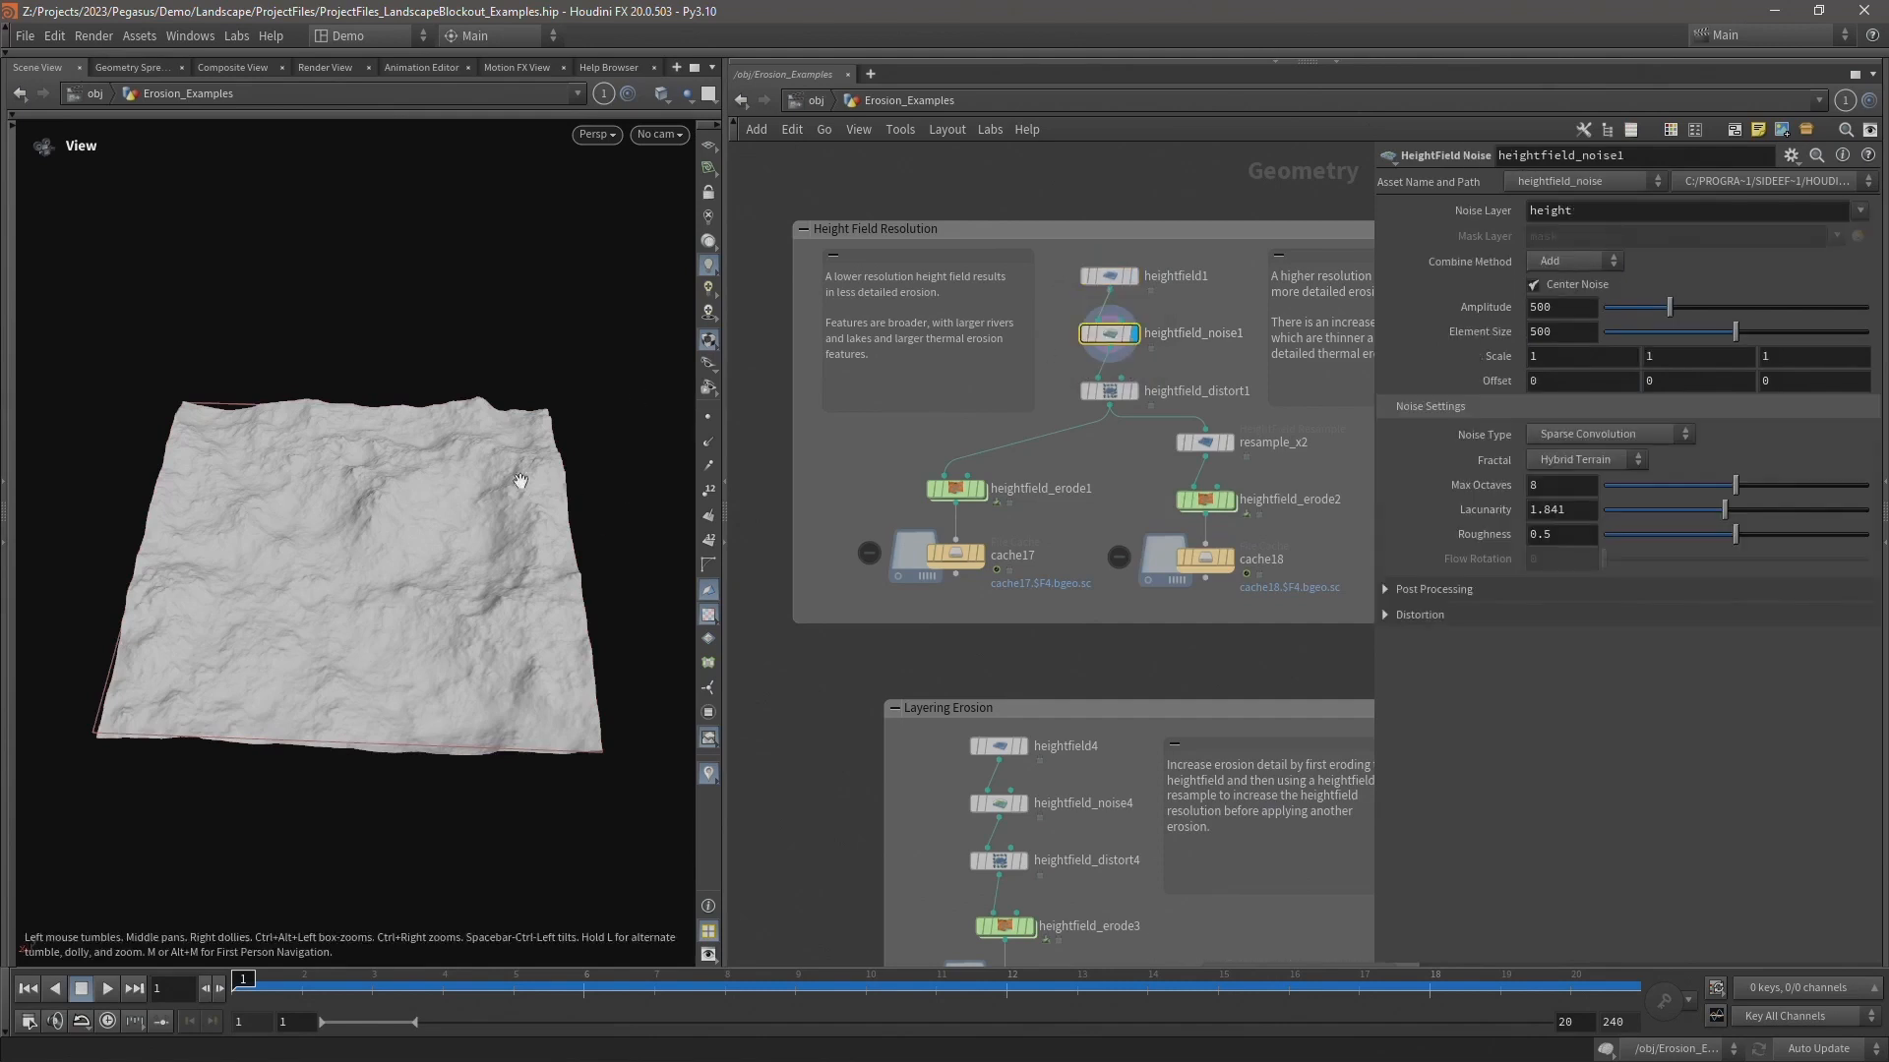
click(1136, 392)
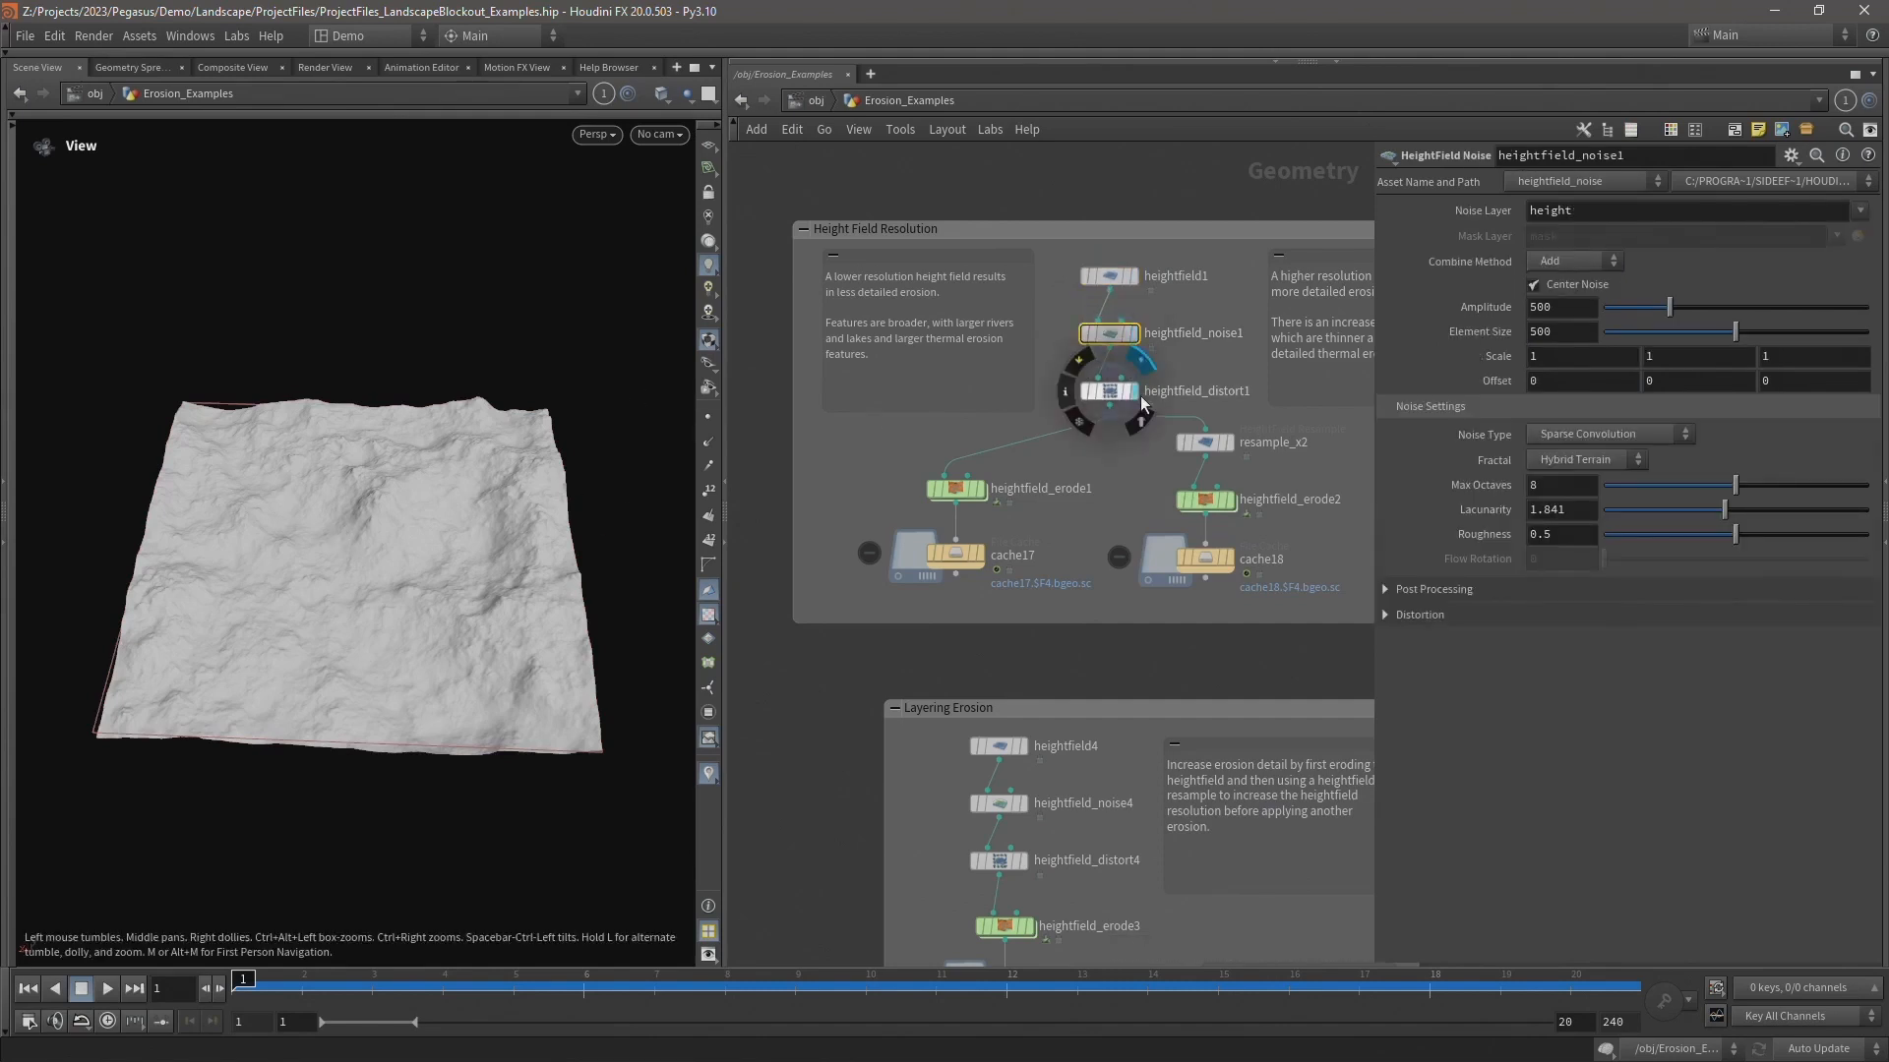
click(1109, 392)
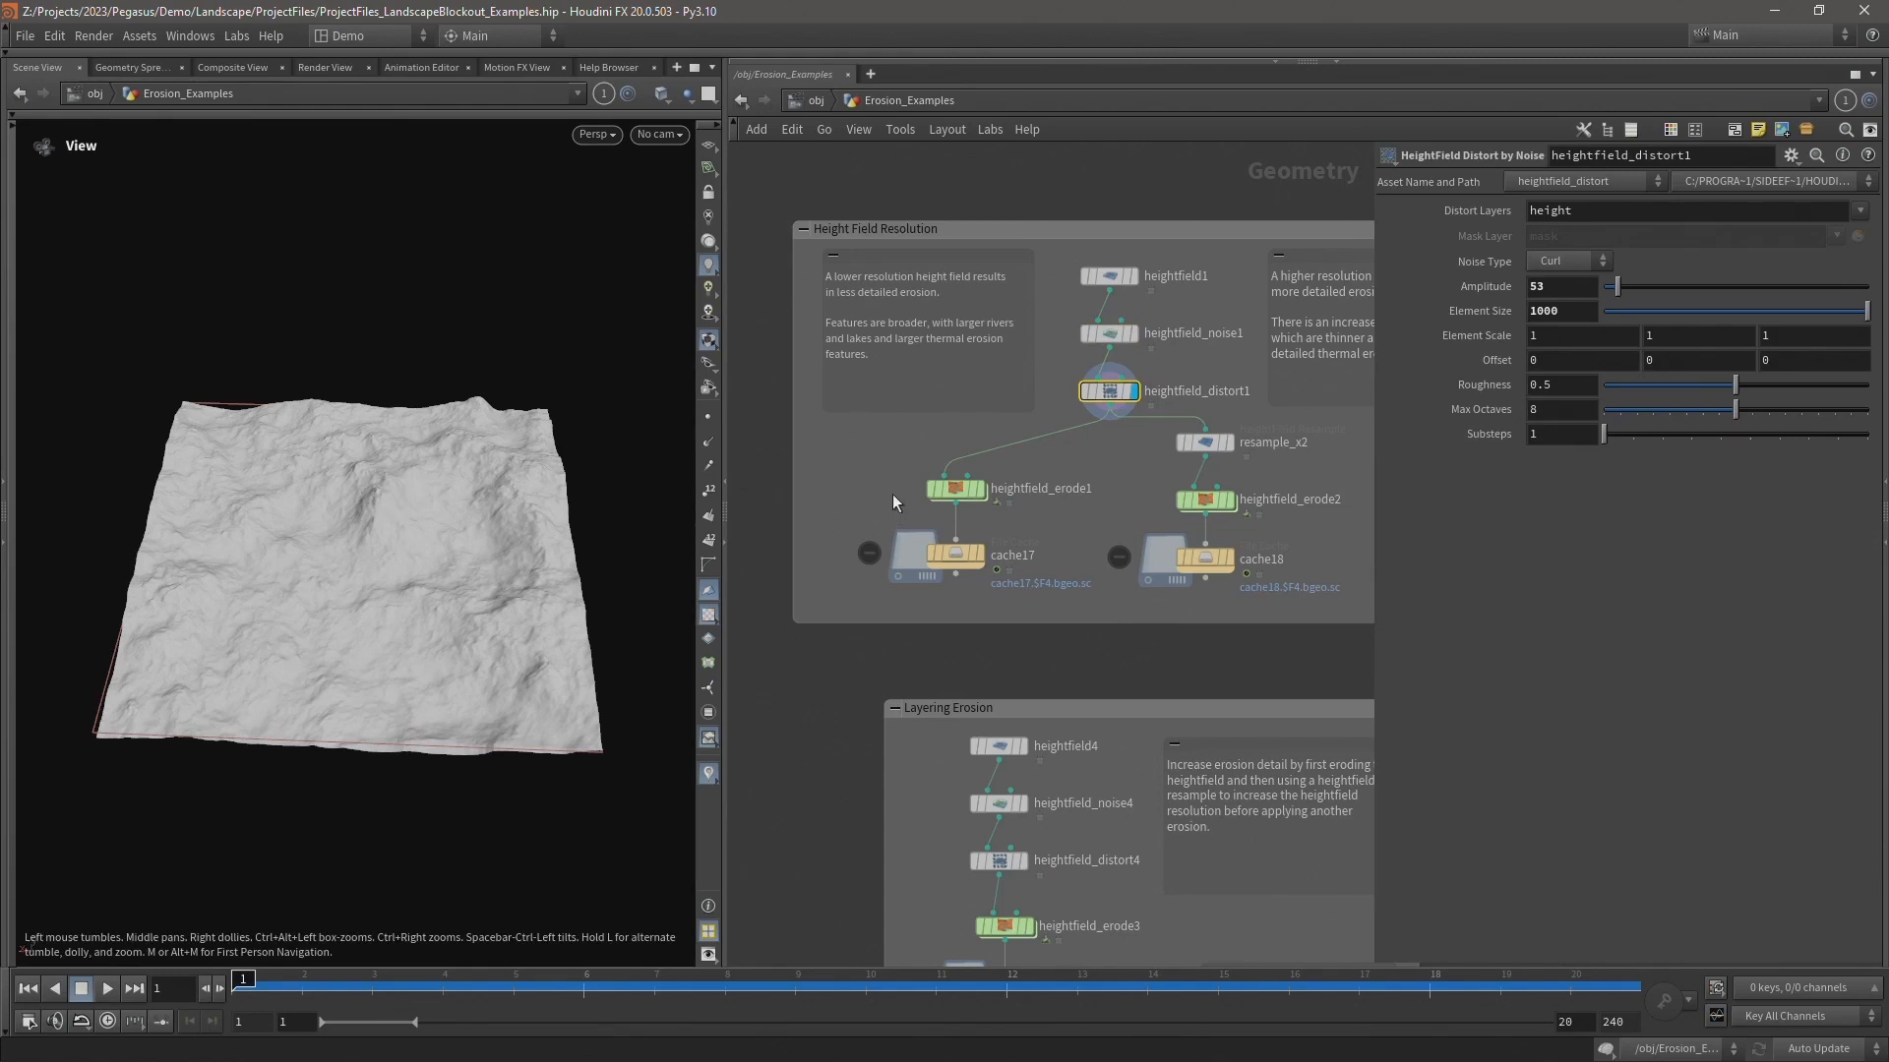
- Display the eroded terrain cached in cache17 below heightfield_erode1, and select both cache nodes of the example
click(959, 490)
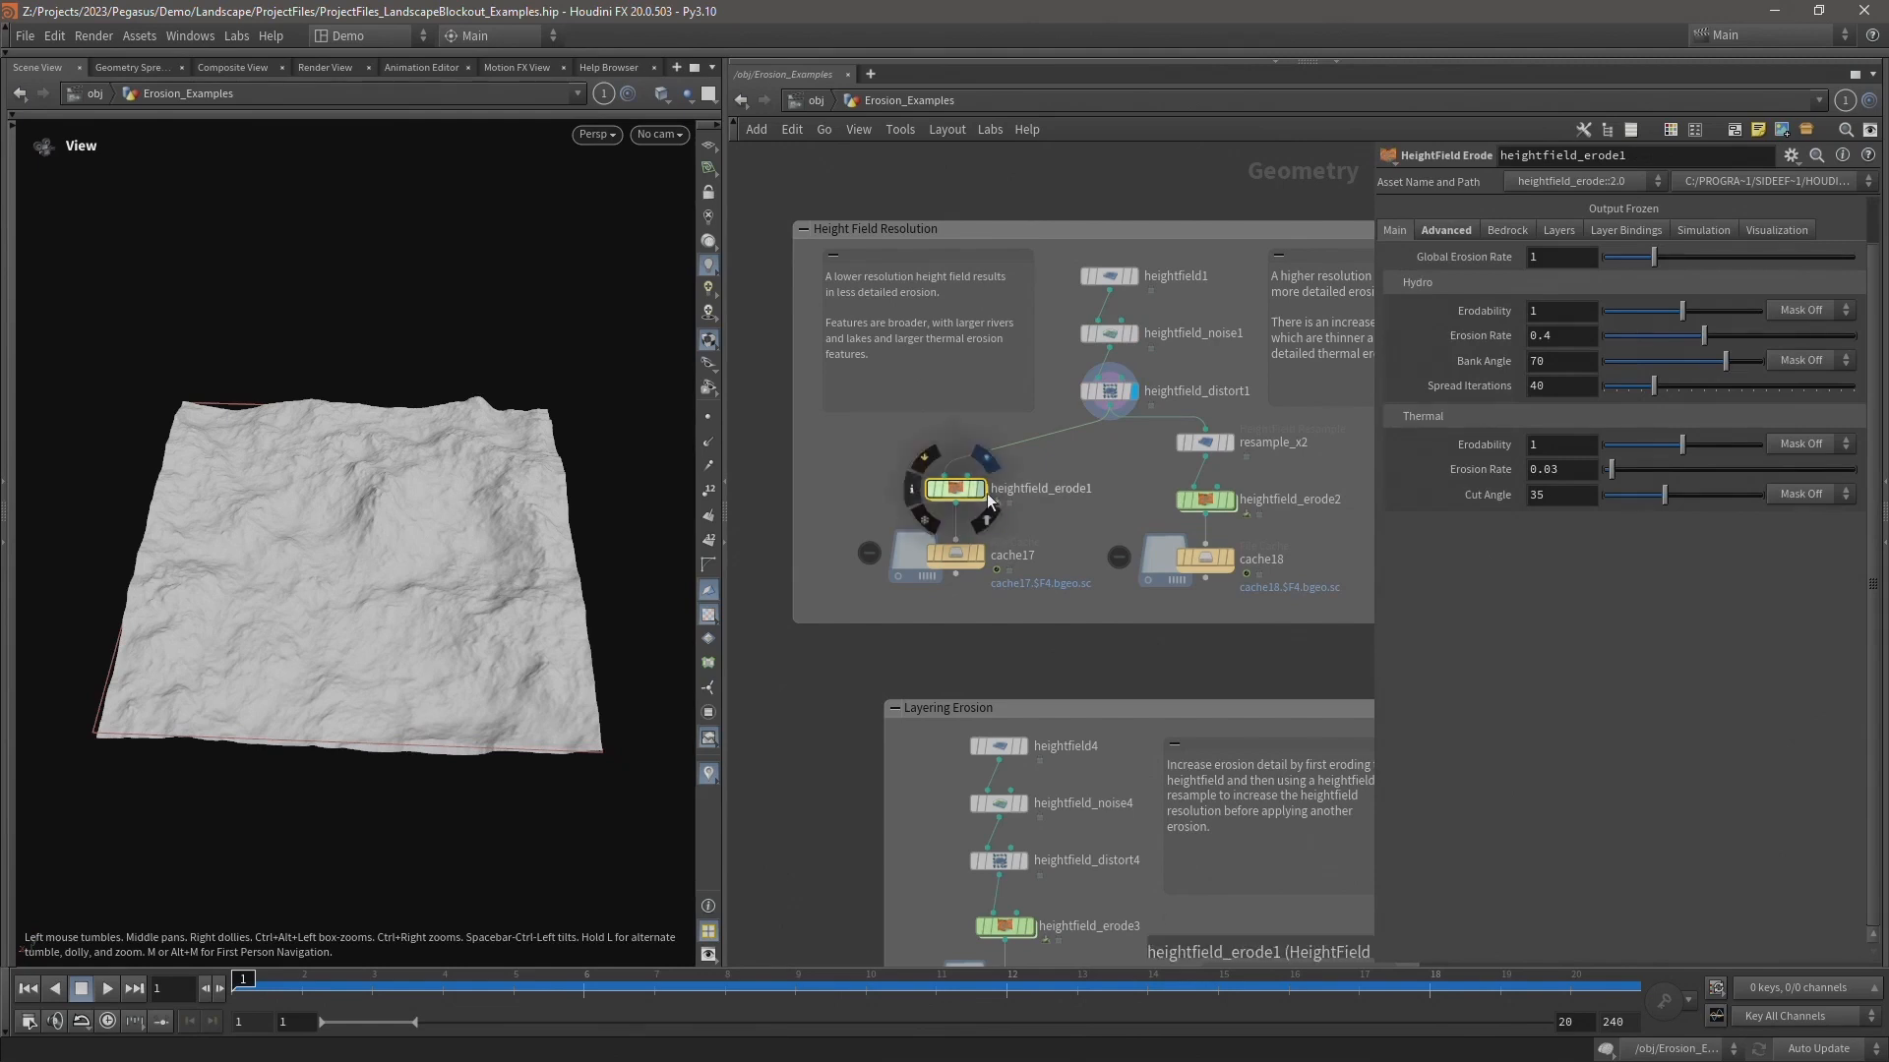
click(977, 554)
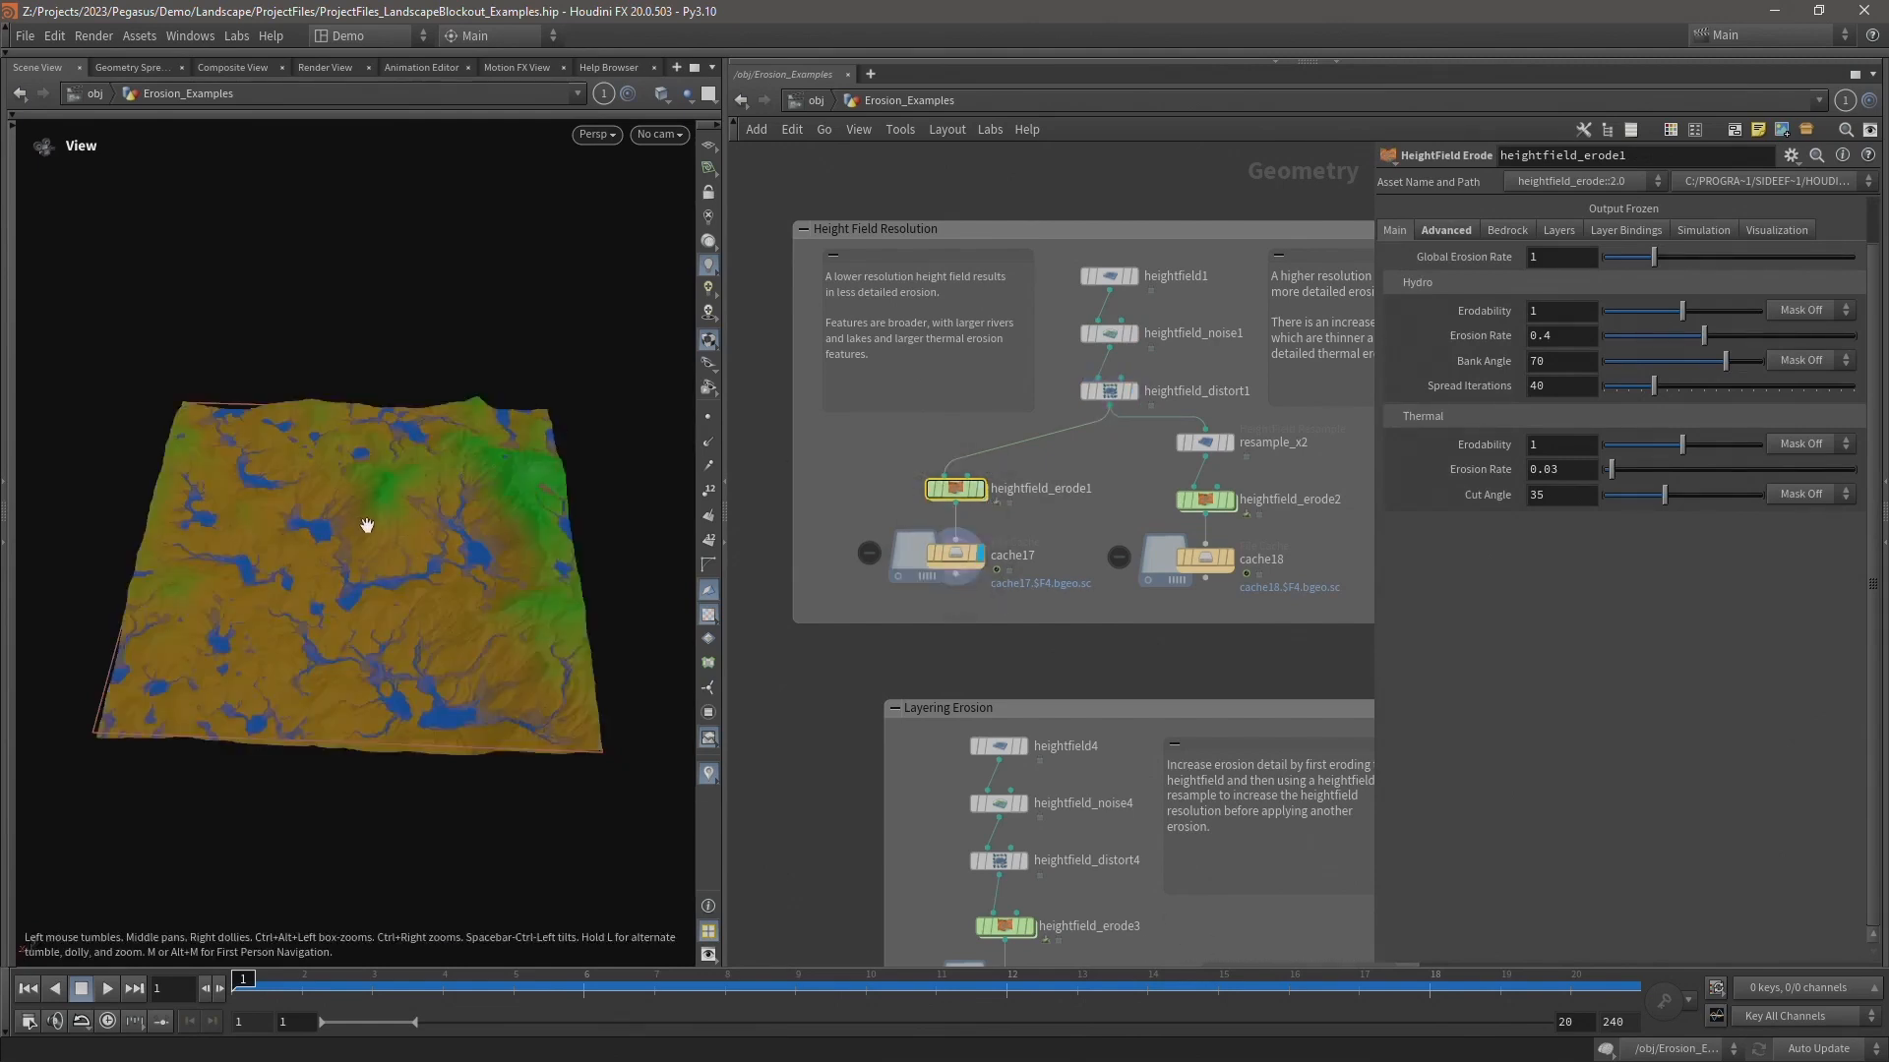
drag(367, 525, 391, 484)
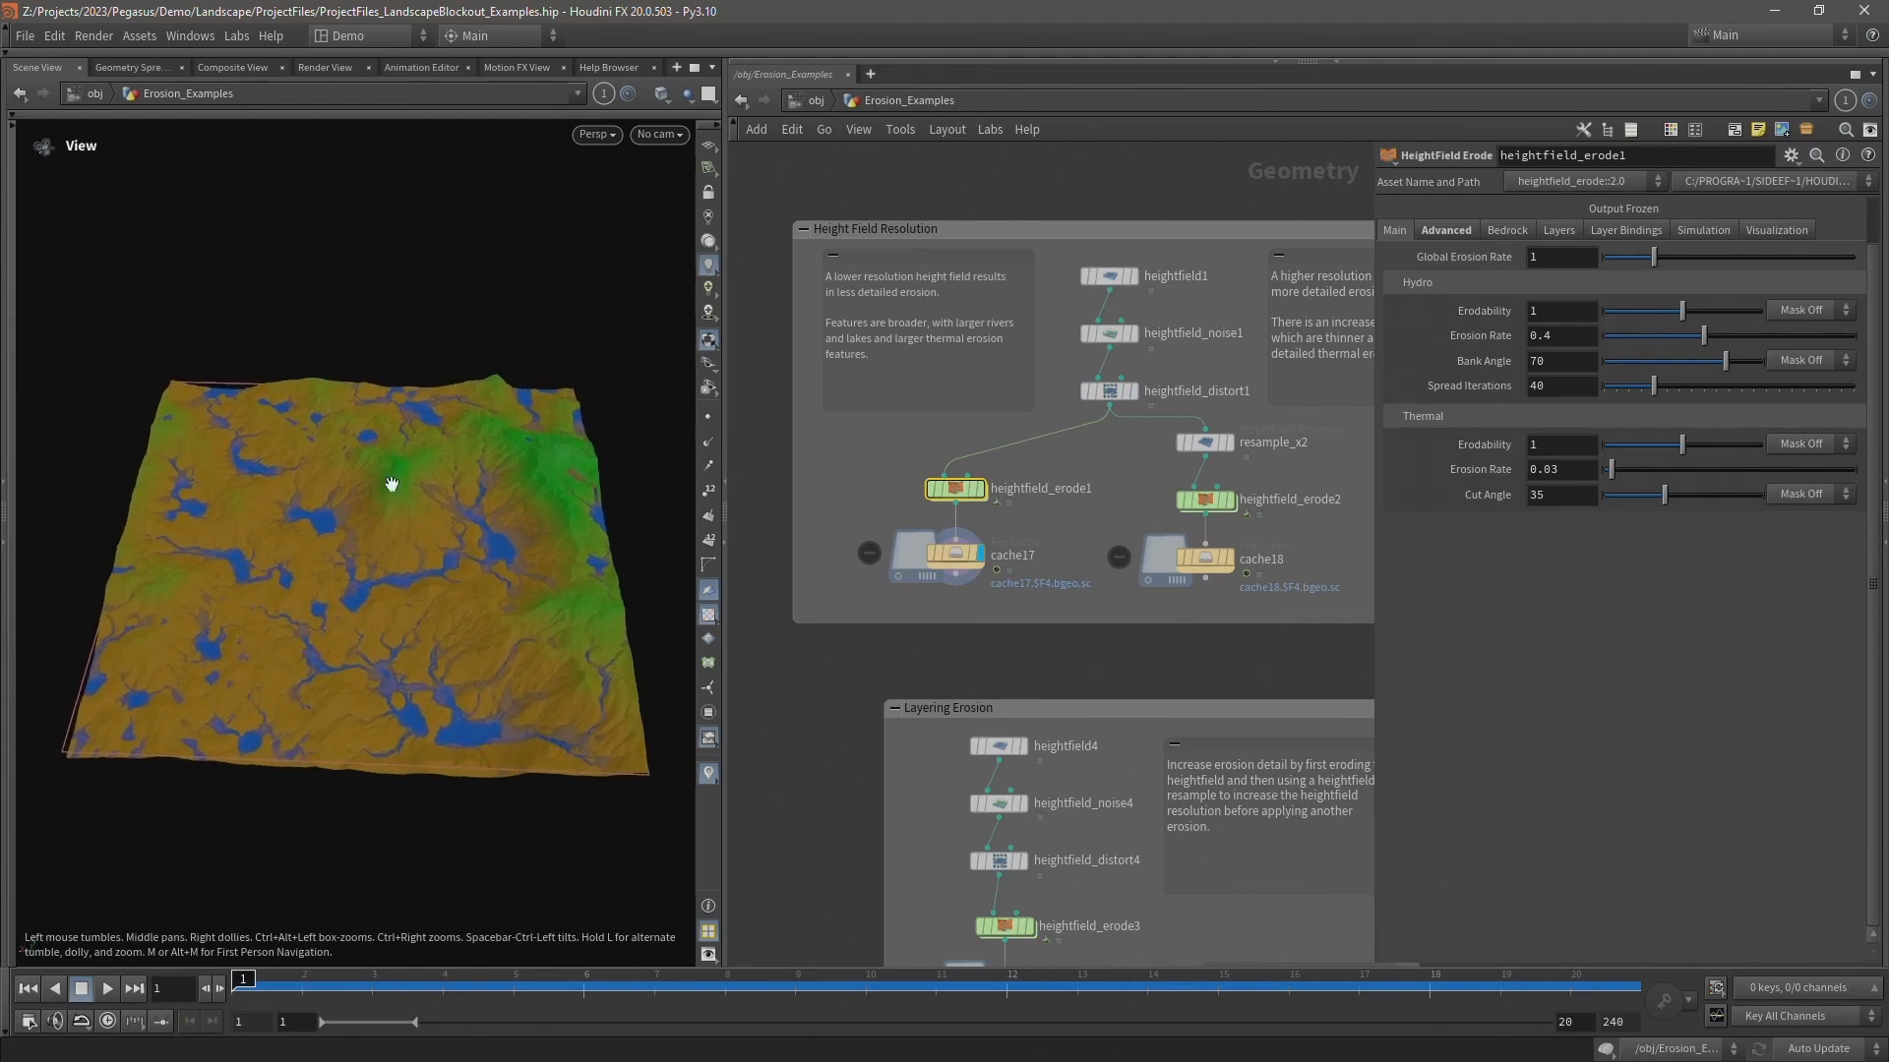
click(960, 551)
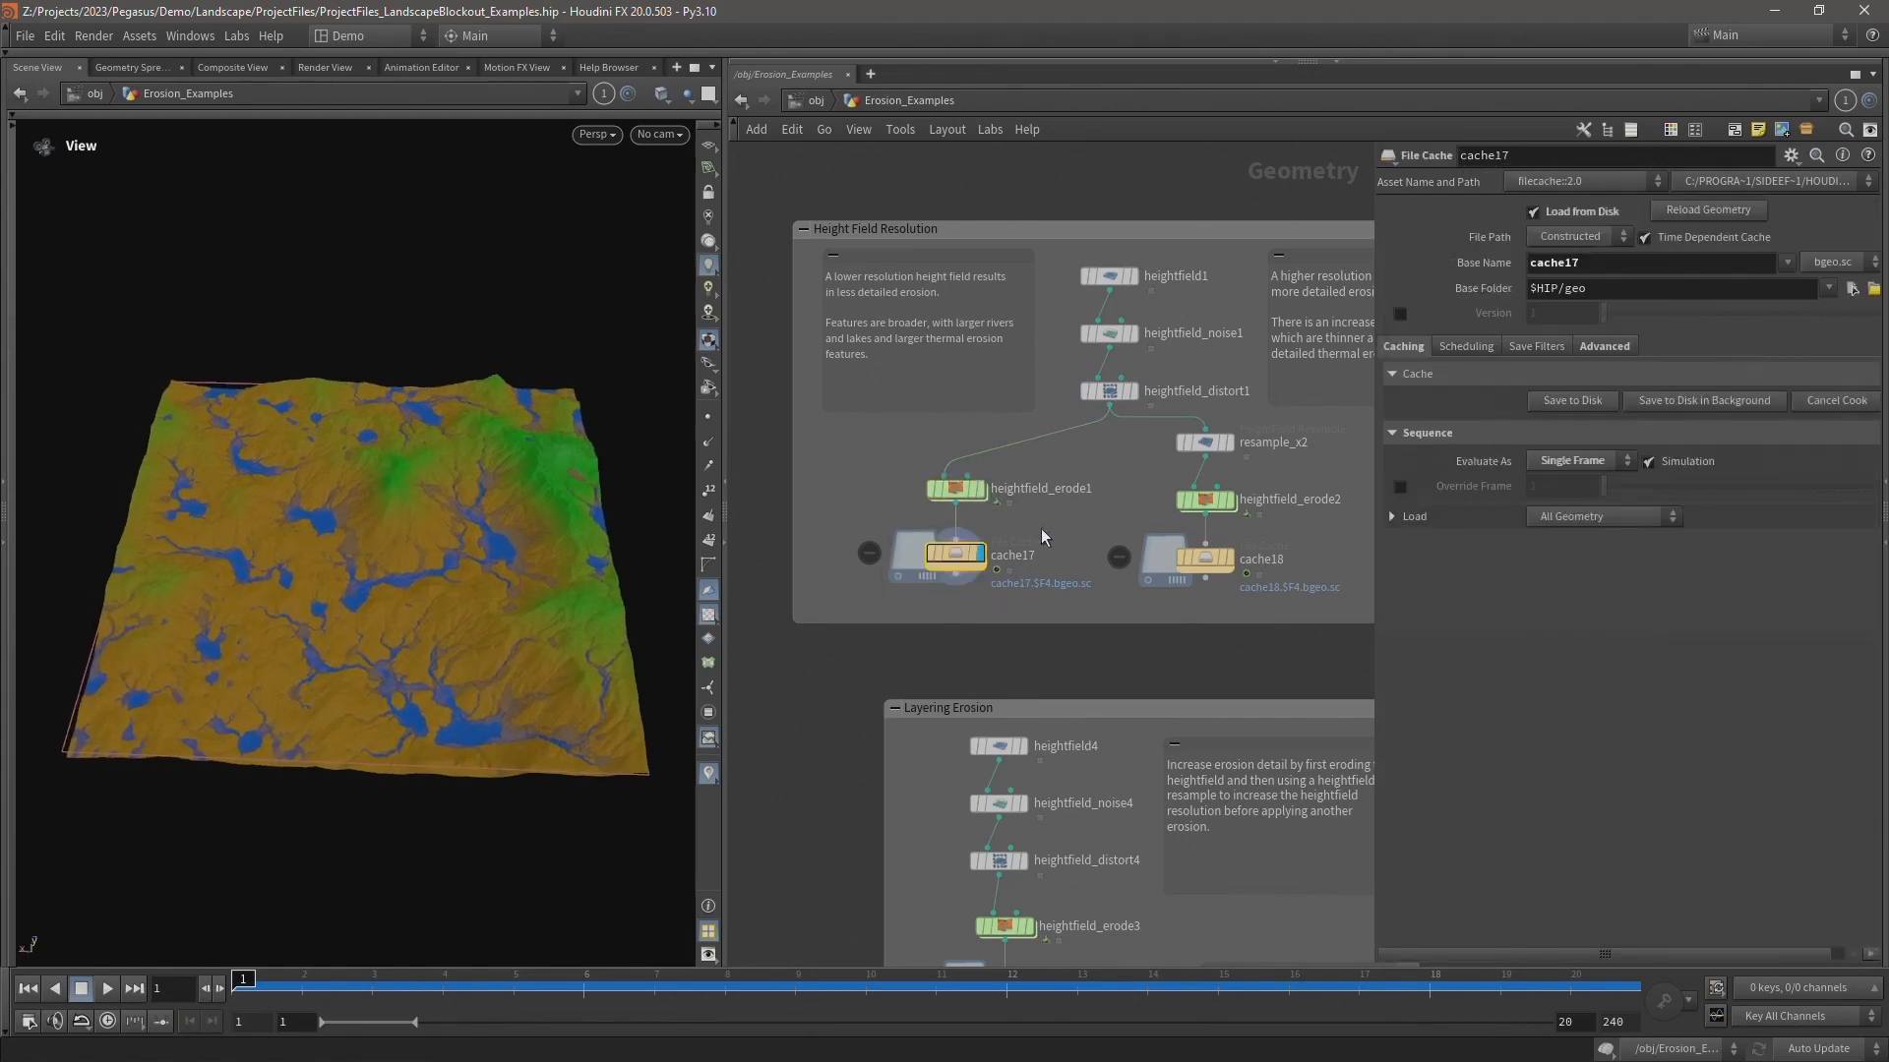
mouse_move(972, 546)
drag(835, 528, 1308, 591)
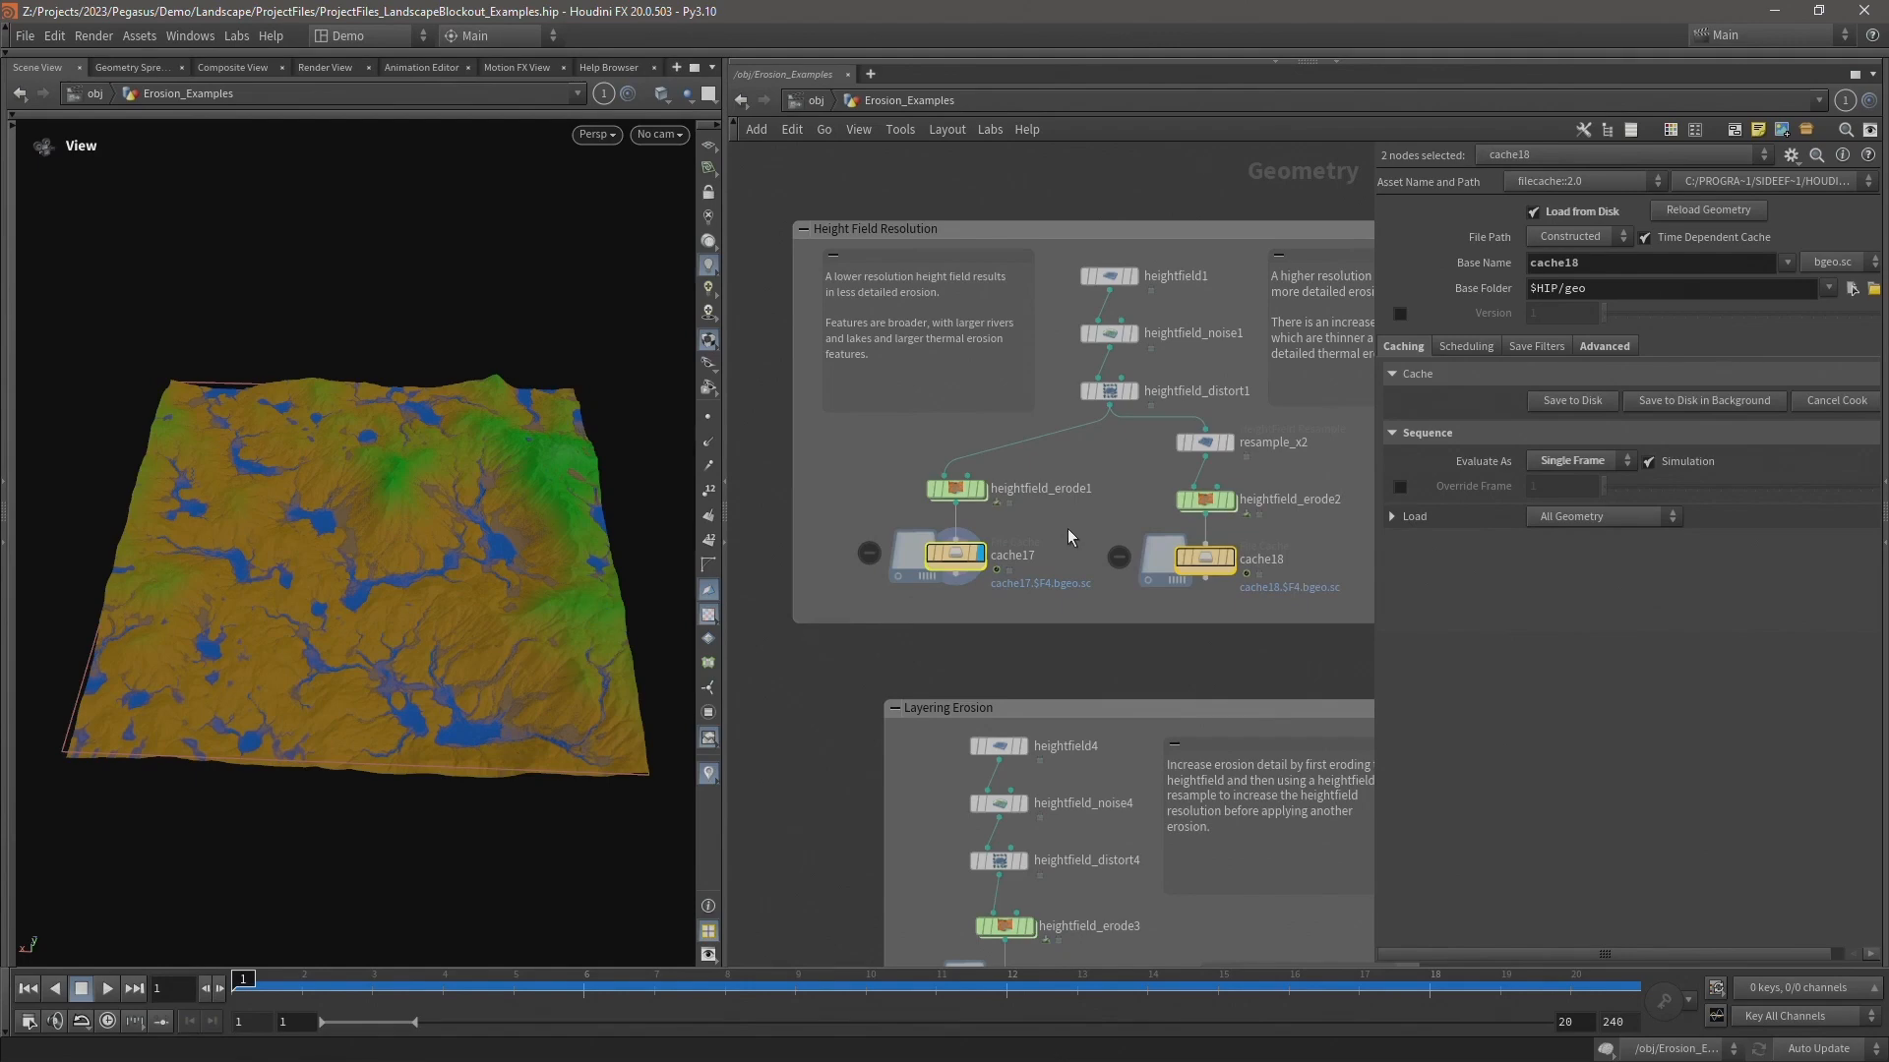
- Select heightfield_erode1, check its node info and examine the rivers and lakes of the lower-resolution erosion up close
drag(876, 445, 1083, 530)
scroll(282, 550, up, 3)
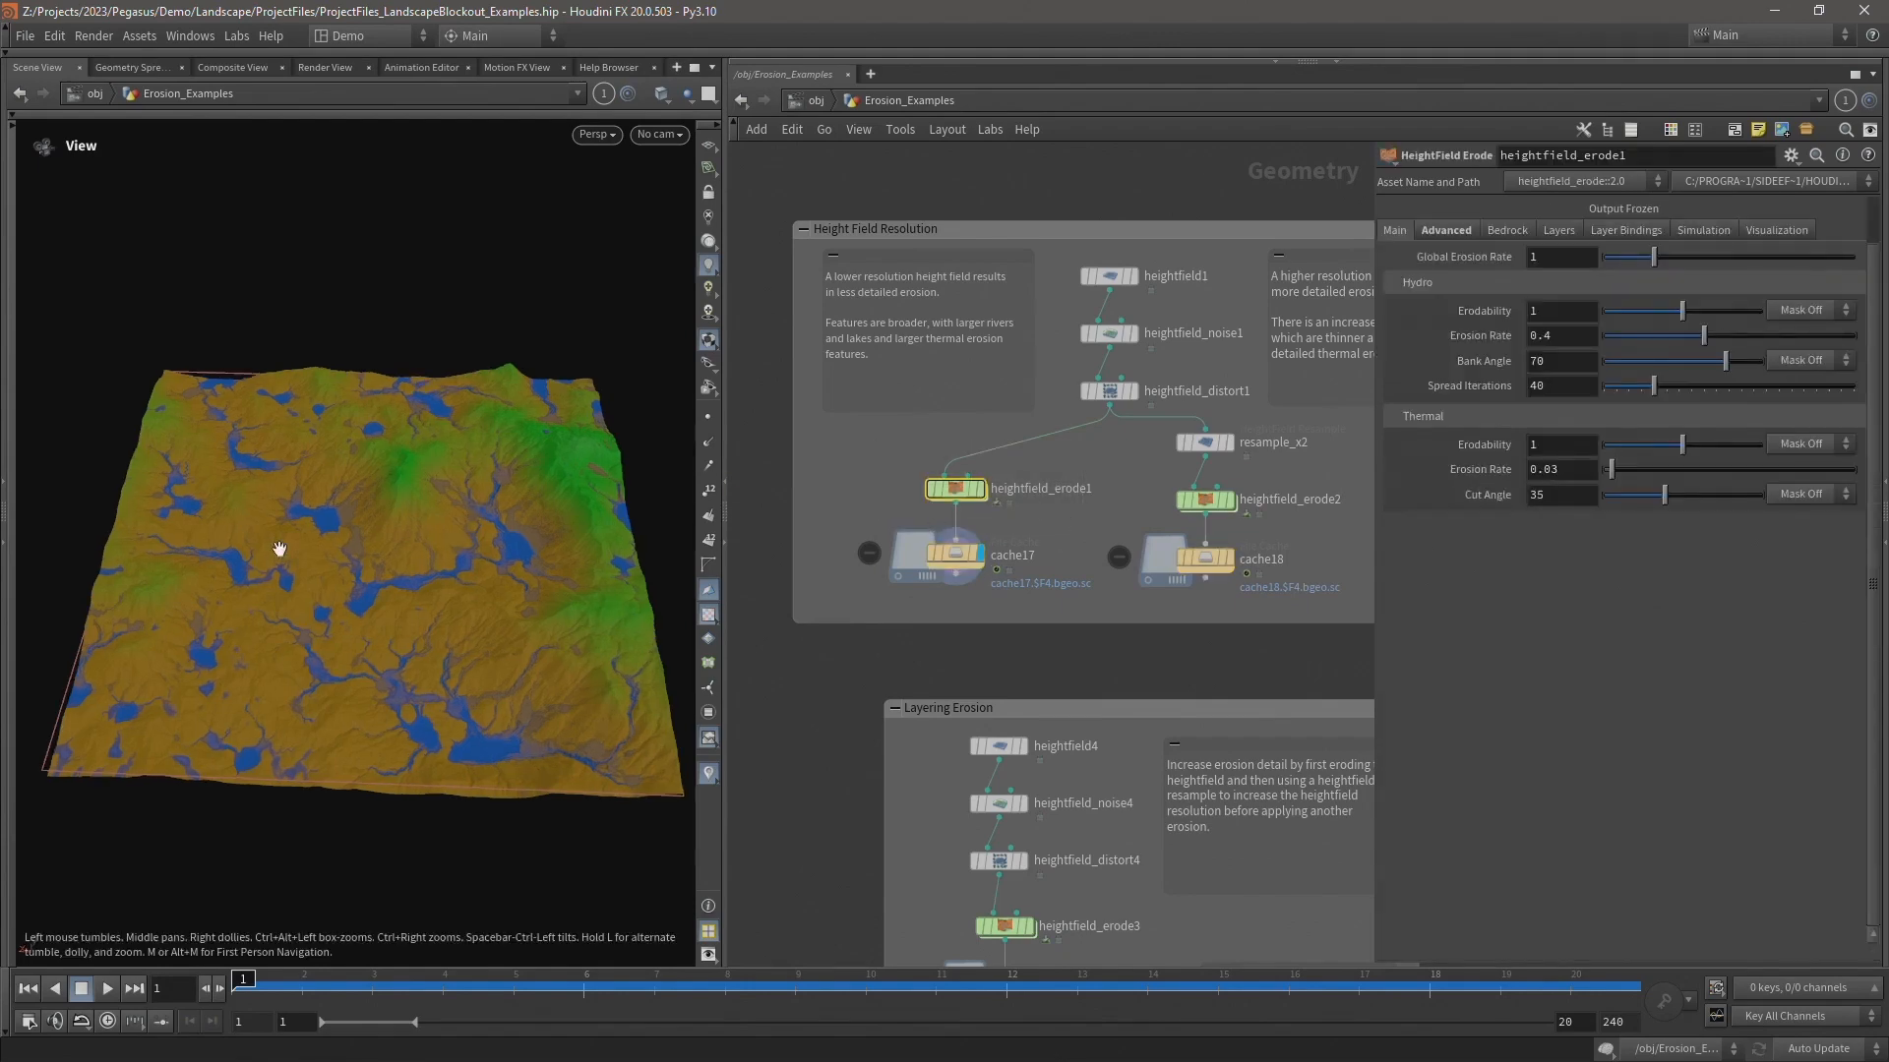
middle_drag(532, 431, 493, 428)
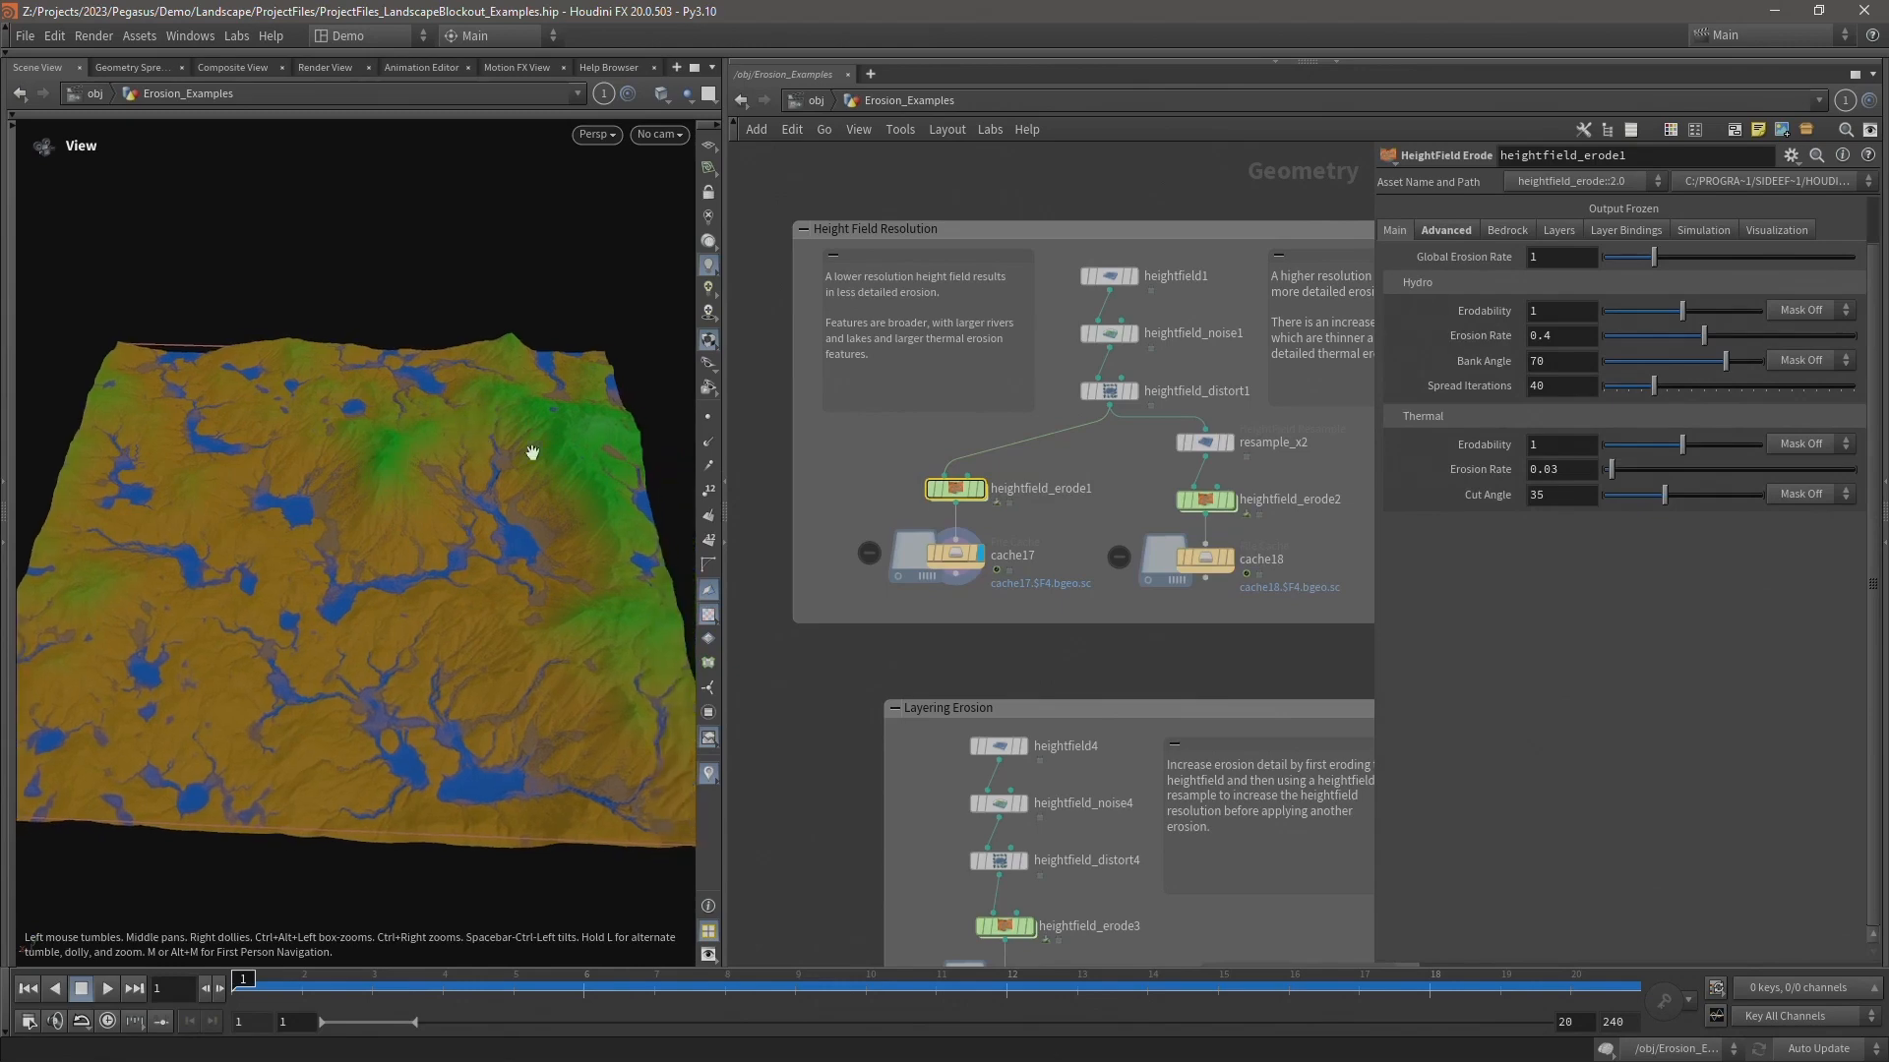
middle_click(963, 486)
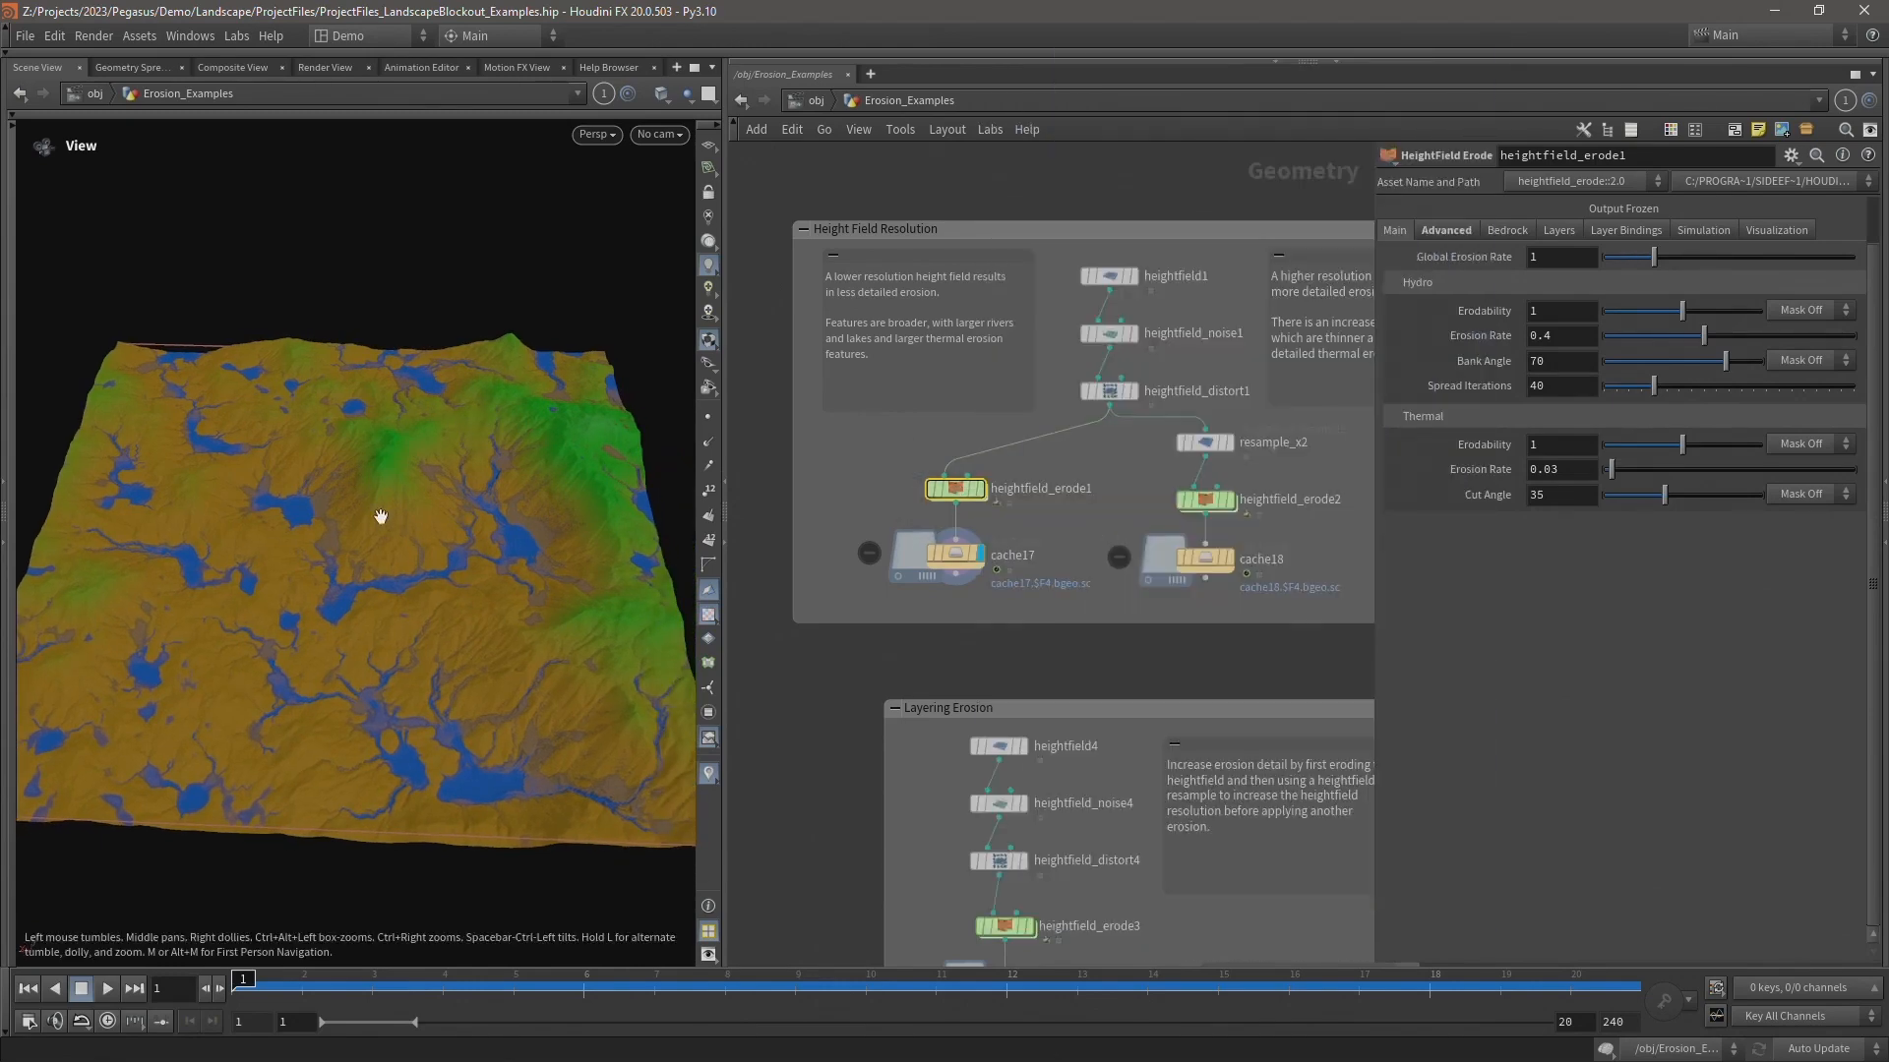
drag(382, 517, 392, 522)
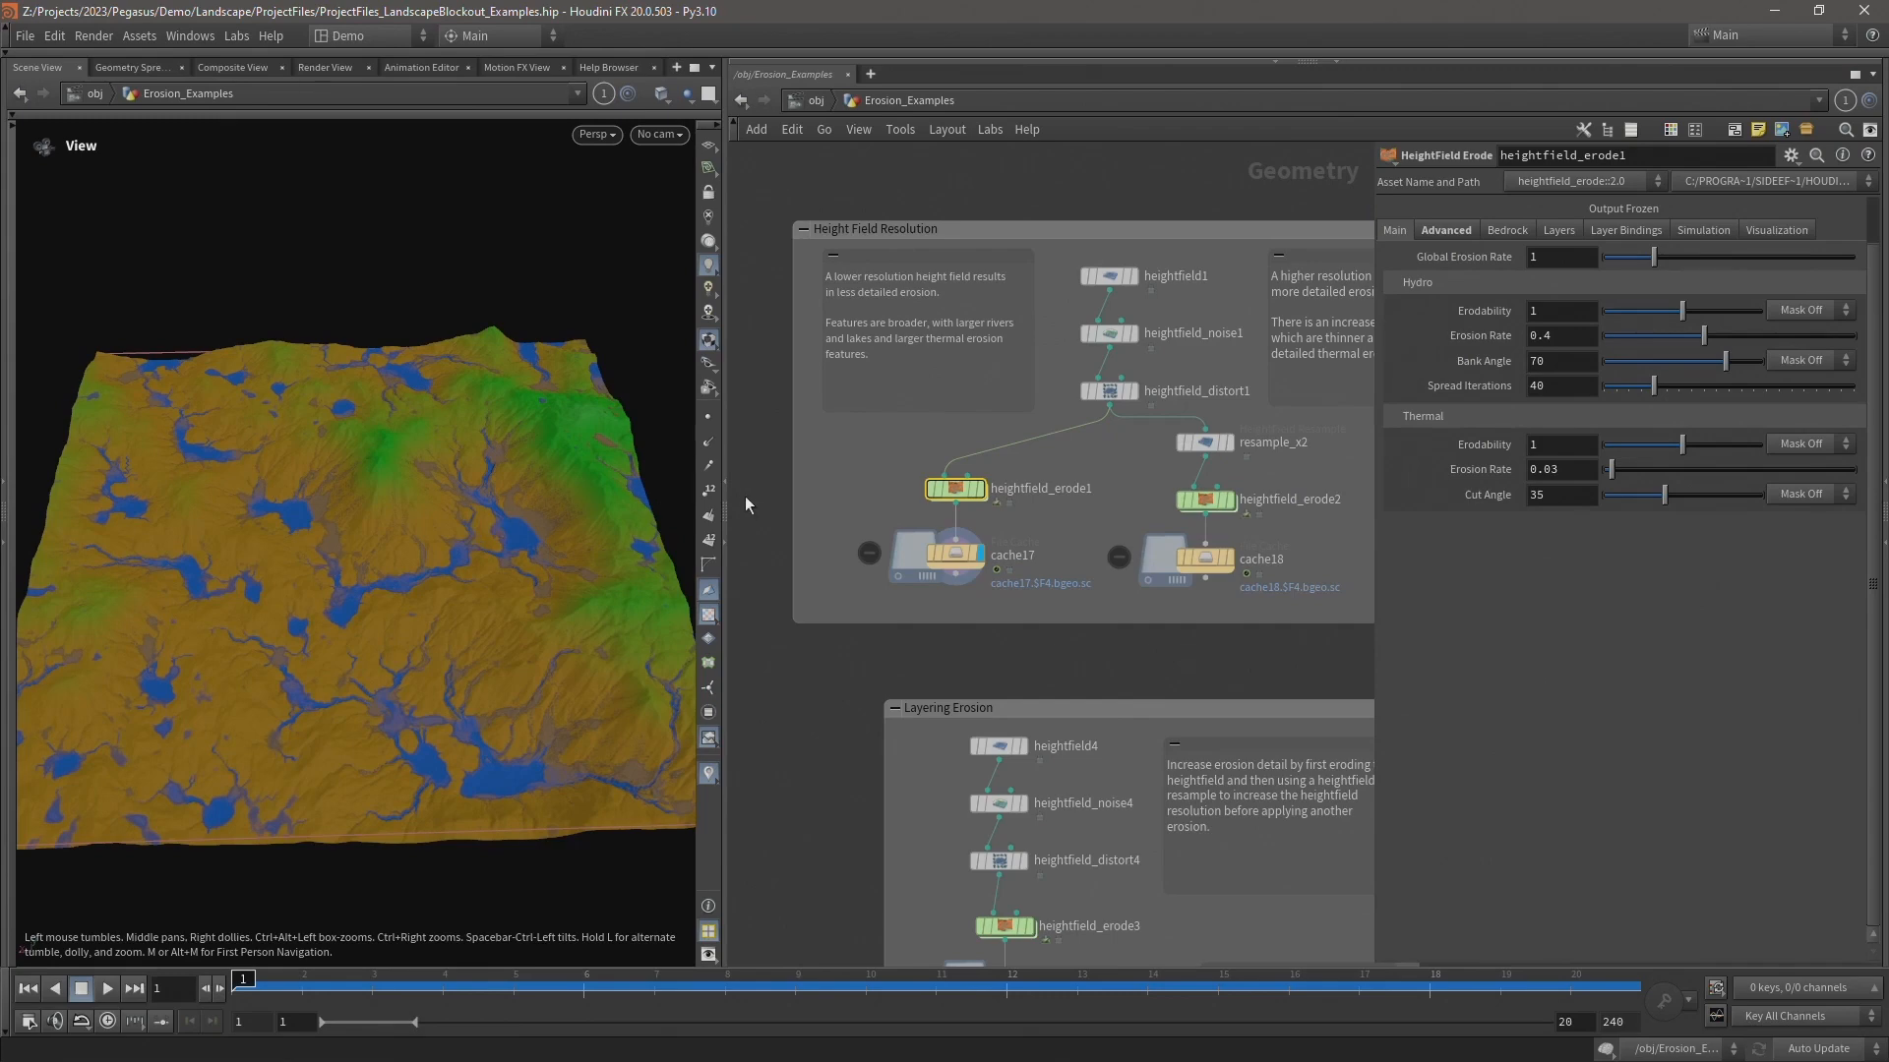
drag(427, 497, 423, 499)
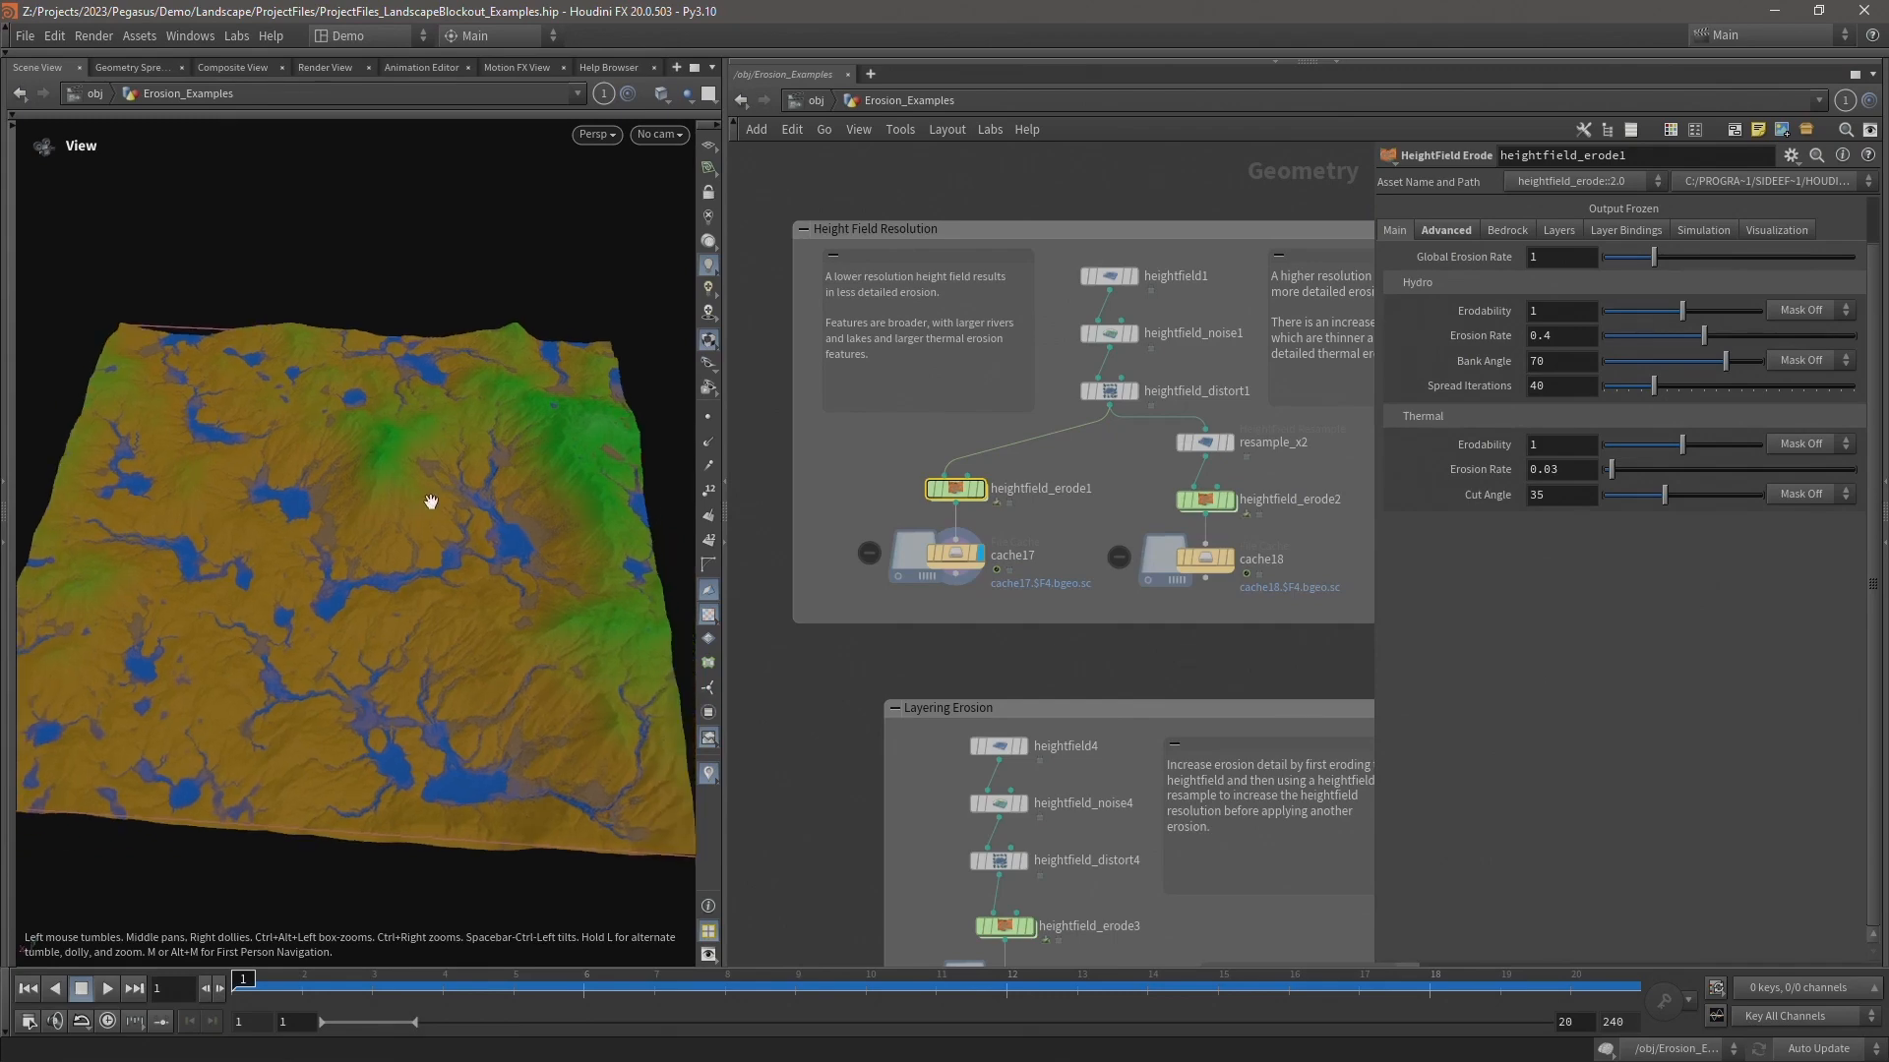
mouse_move(954, 486)
- Check the resampling settings and voxel resolution info of the resample_x2 node
click(1206, 443)
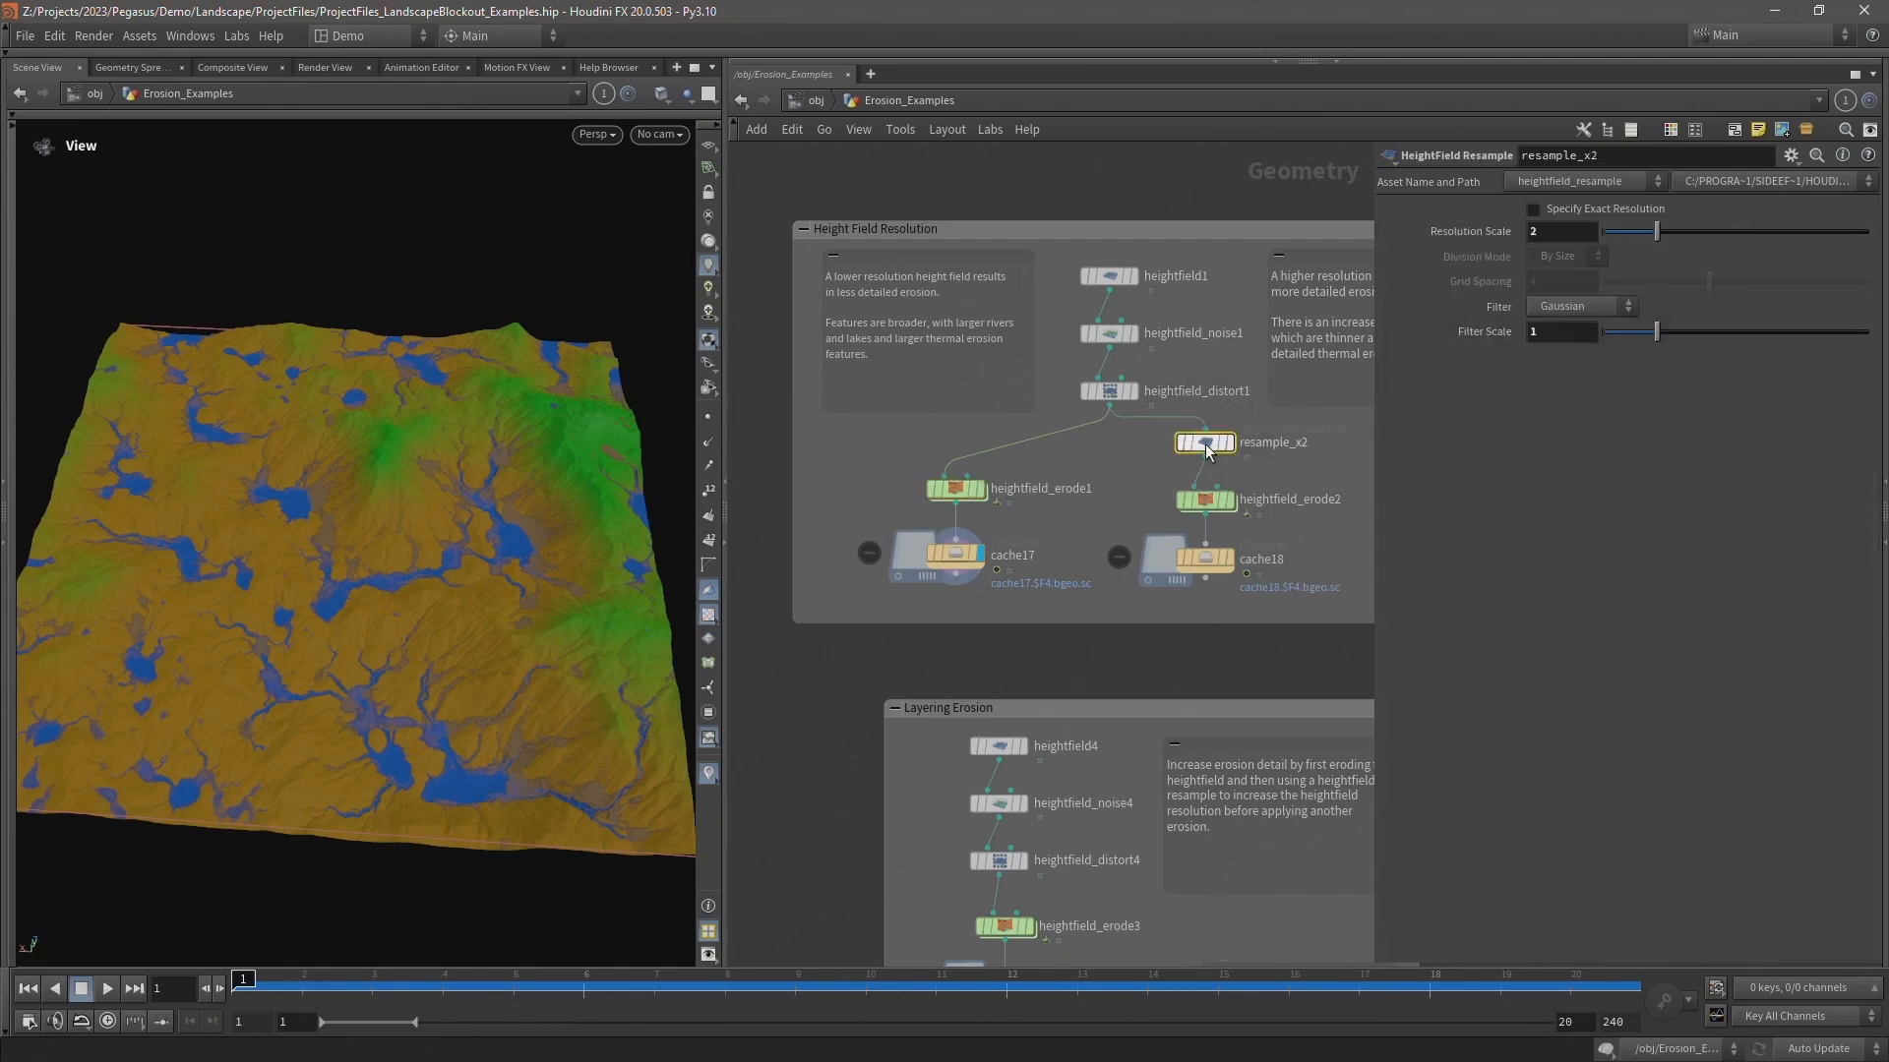
middle_click(1220, 449)
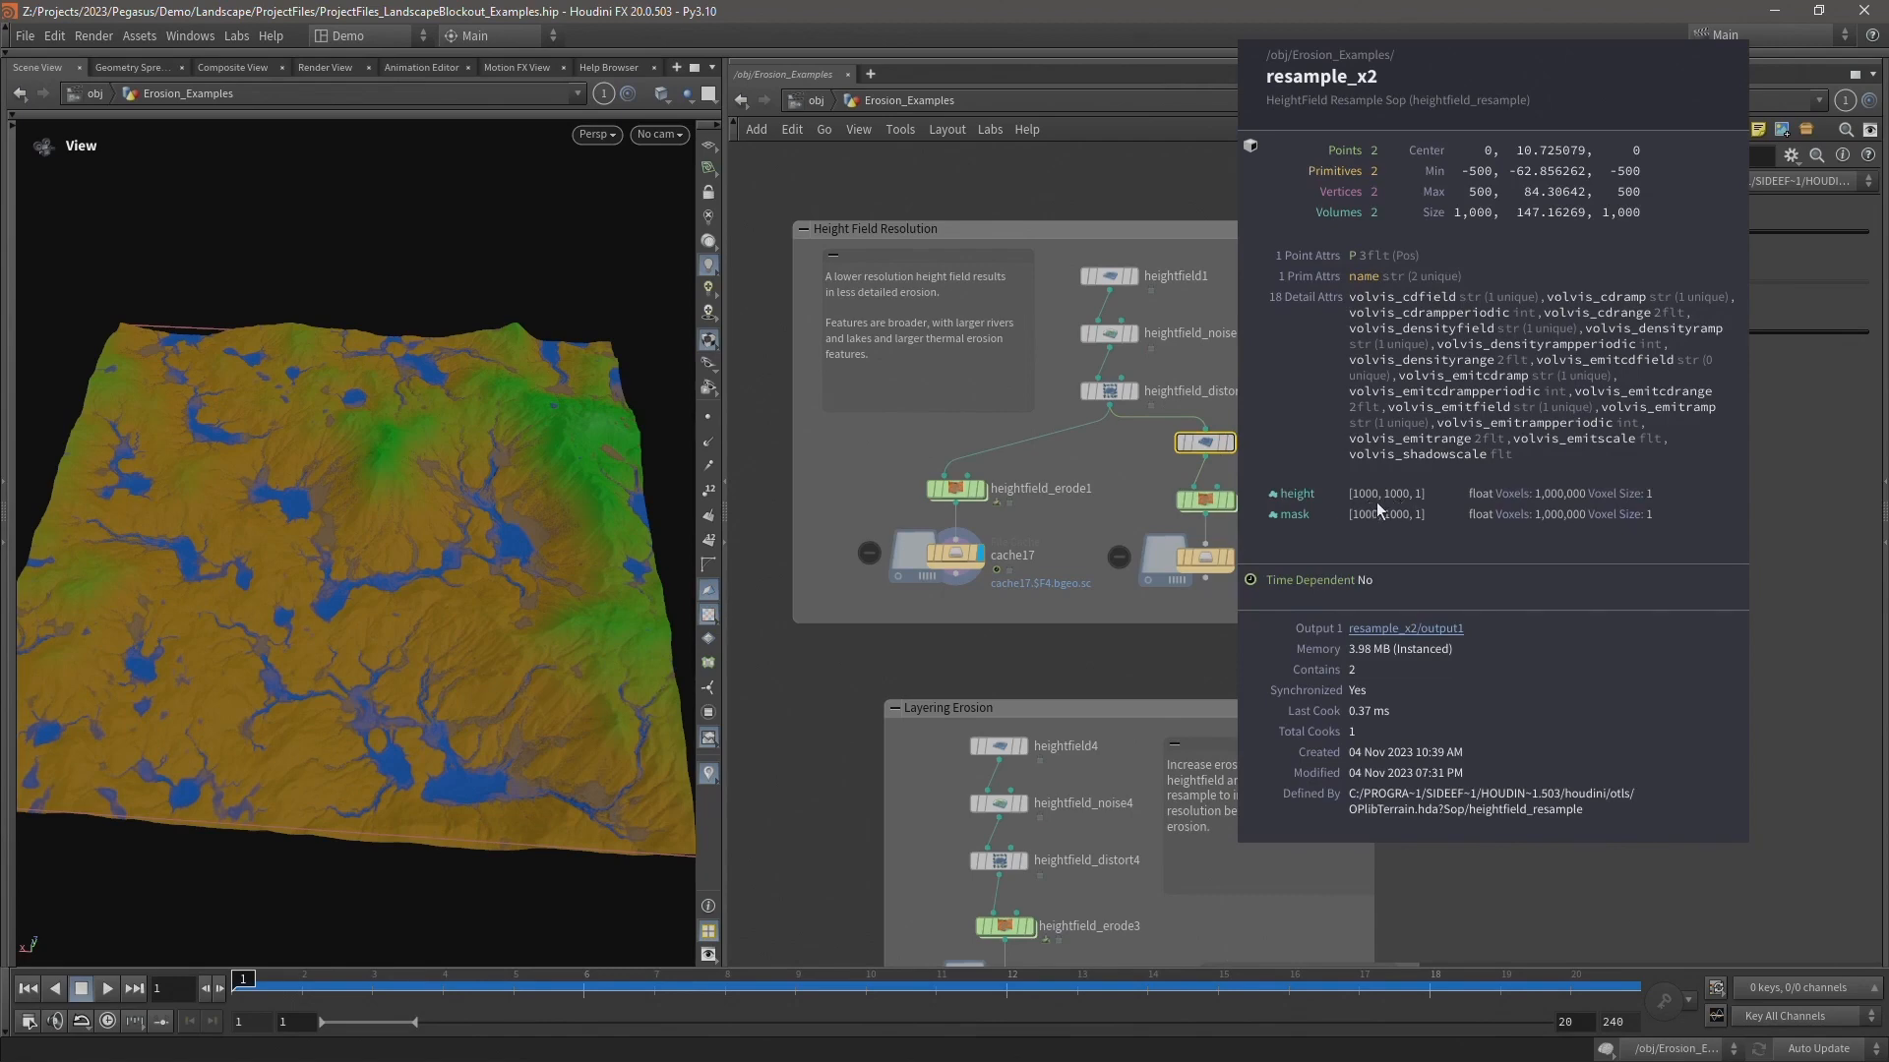
mouse_move(1242, 448)
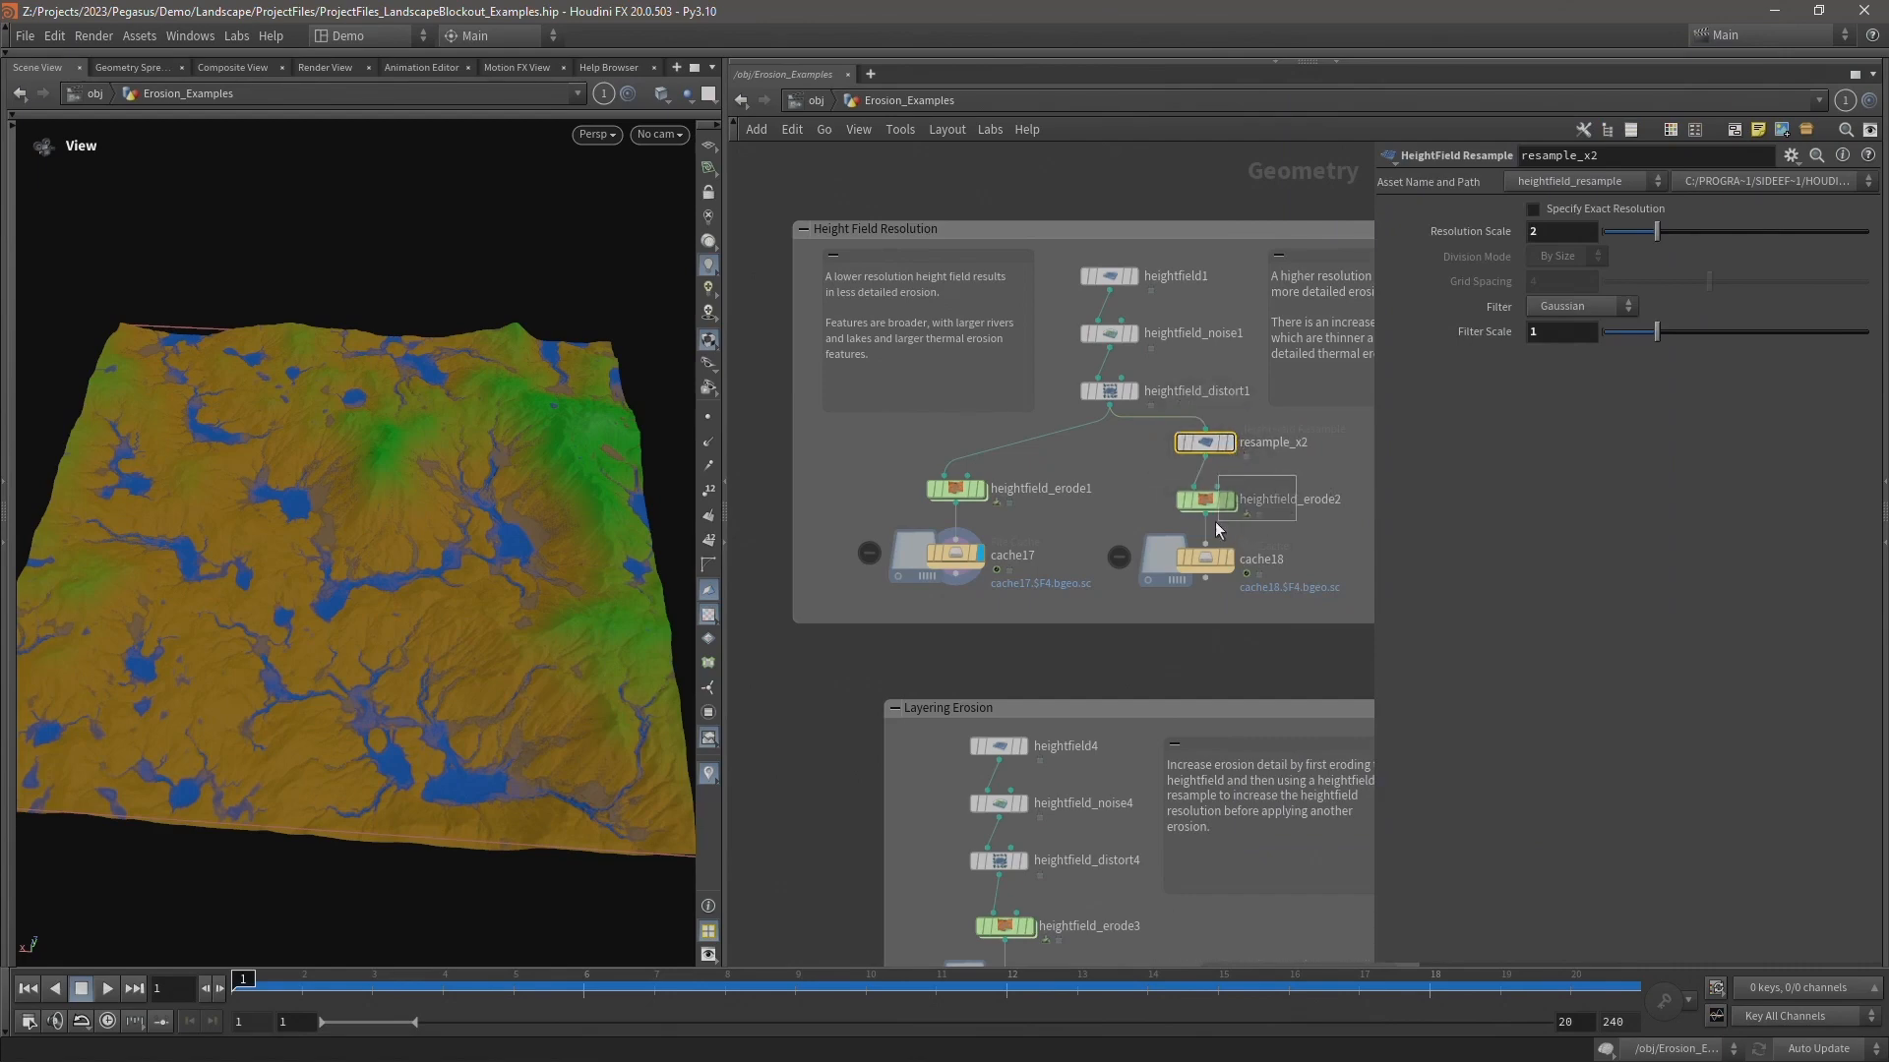
- Select heightfield_erode2 and display its higher-resolution erosion result from cache18 in close-up
click(1205, 500)
click(1230, 560)
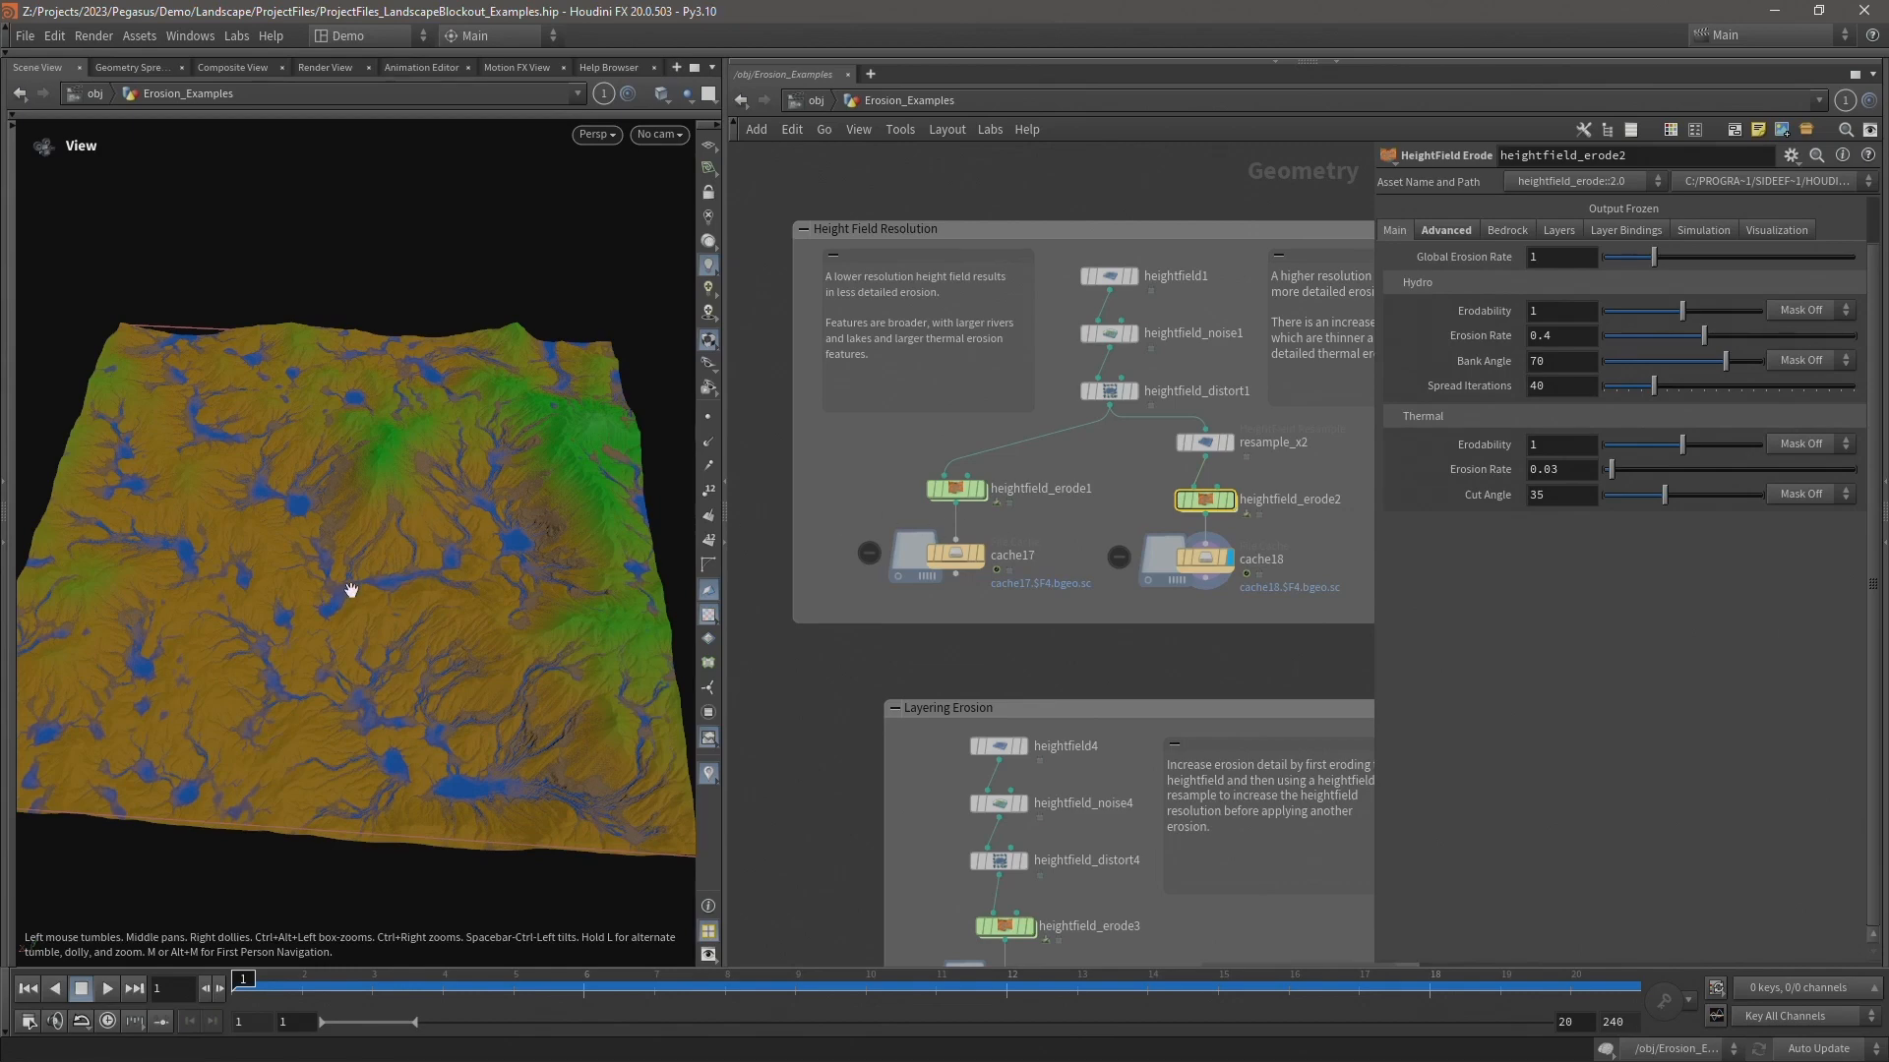
scroll(418, 575, up, 4)
scroll(413, 577, up, 3)
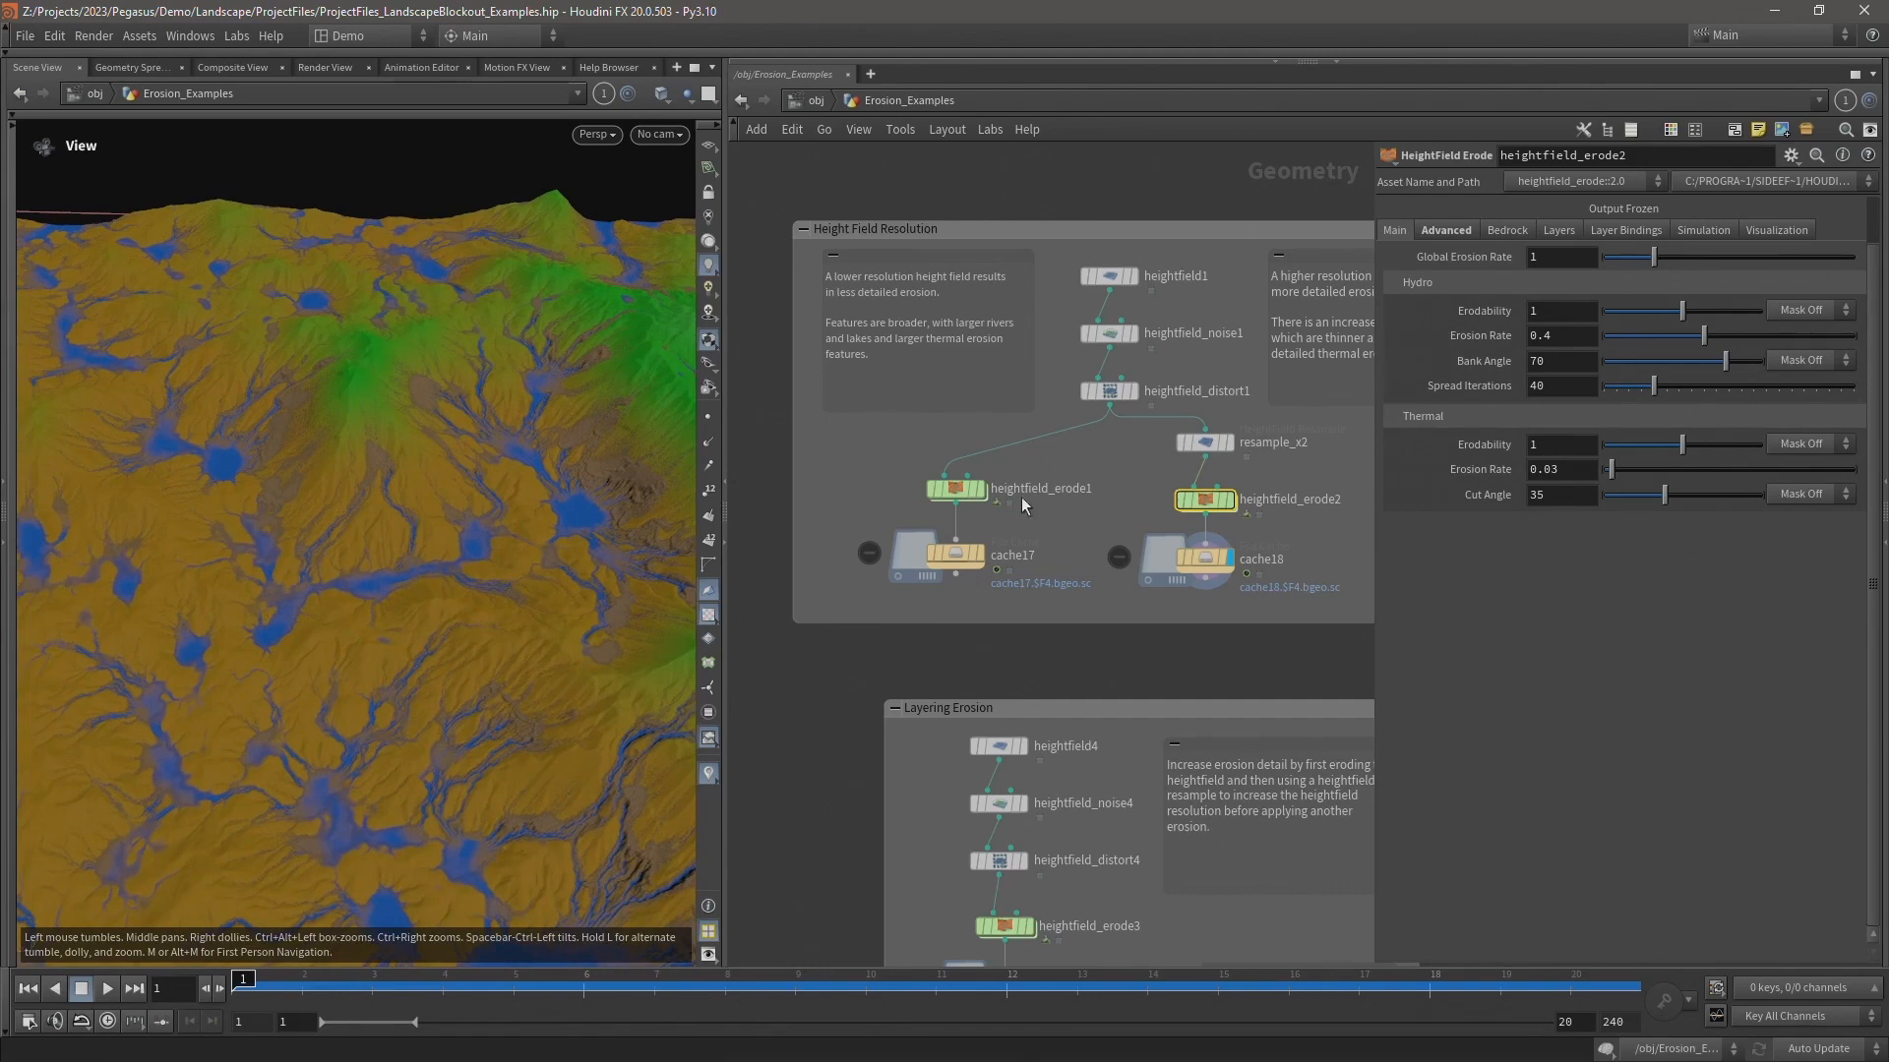
- Compare the two erosion results by selecting and displaying cache17, followed by cache18
click(982, 551)
click(964, 551)
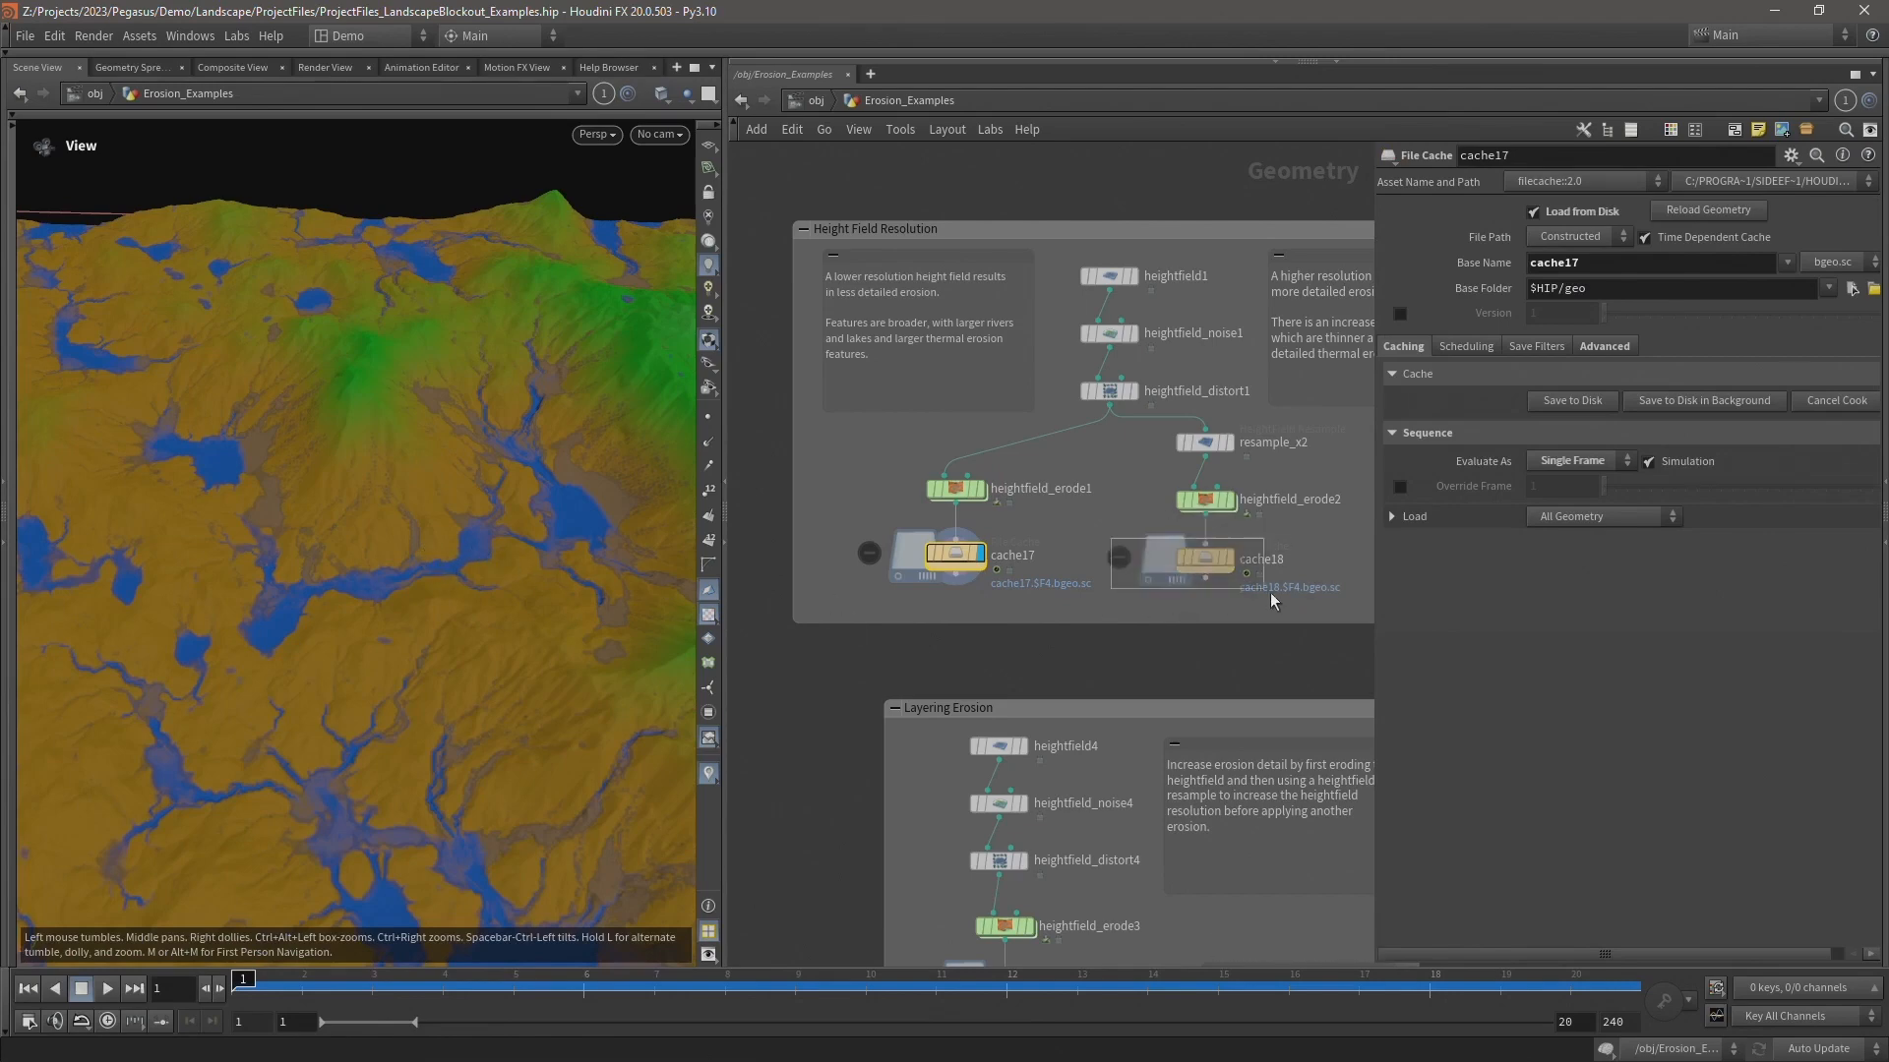
click(1206, 559)
click(1228, 564)
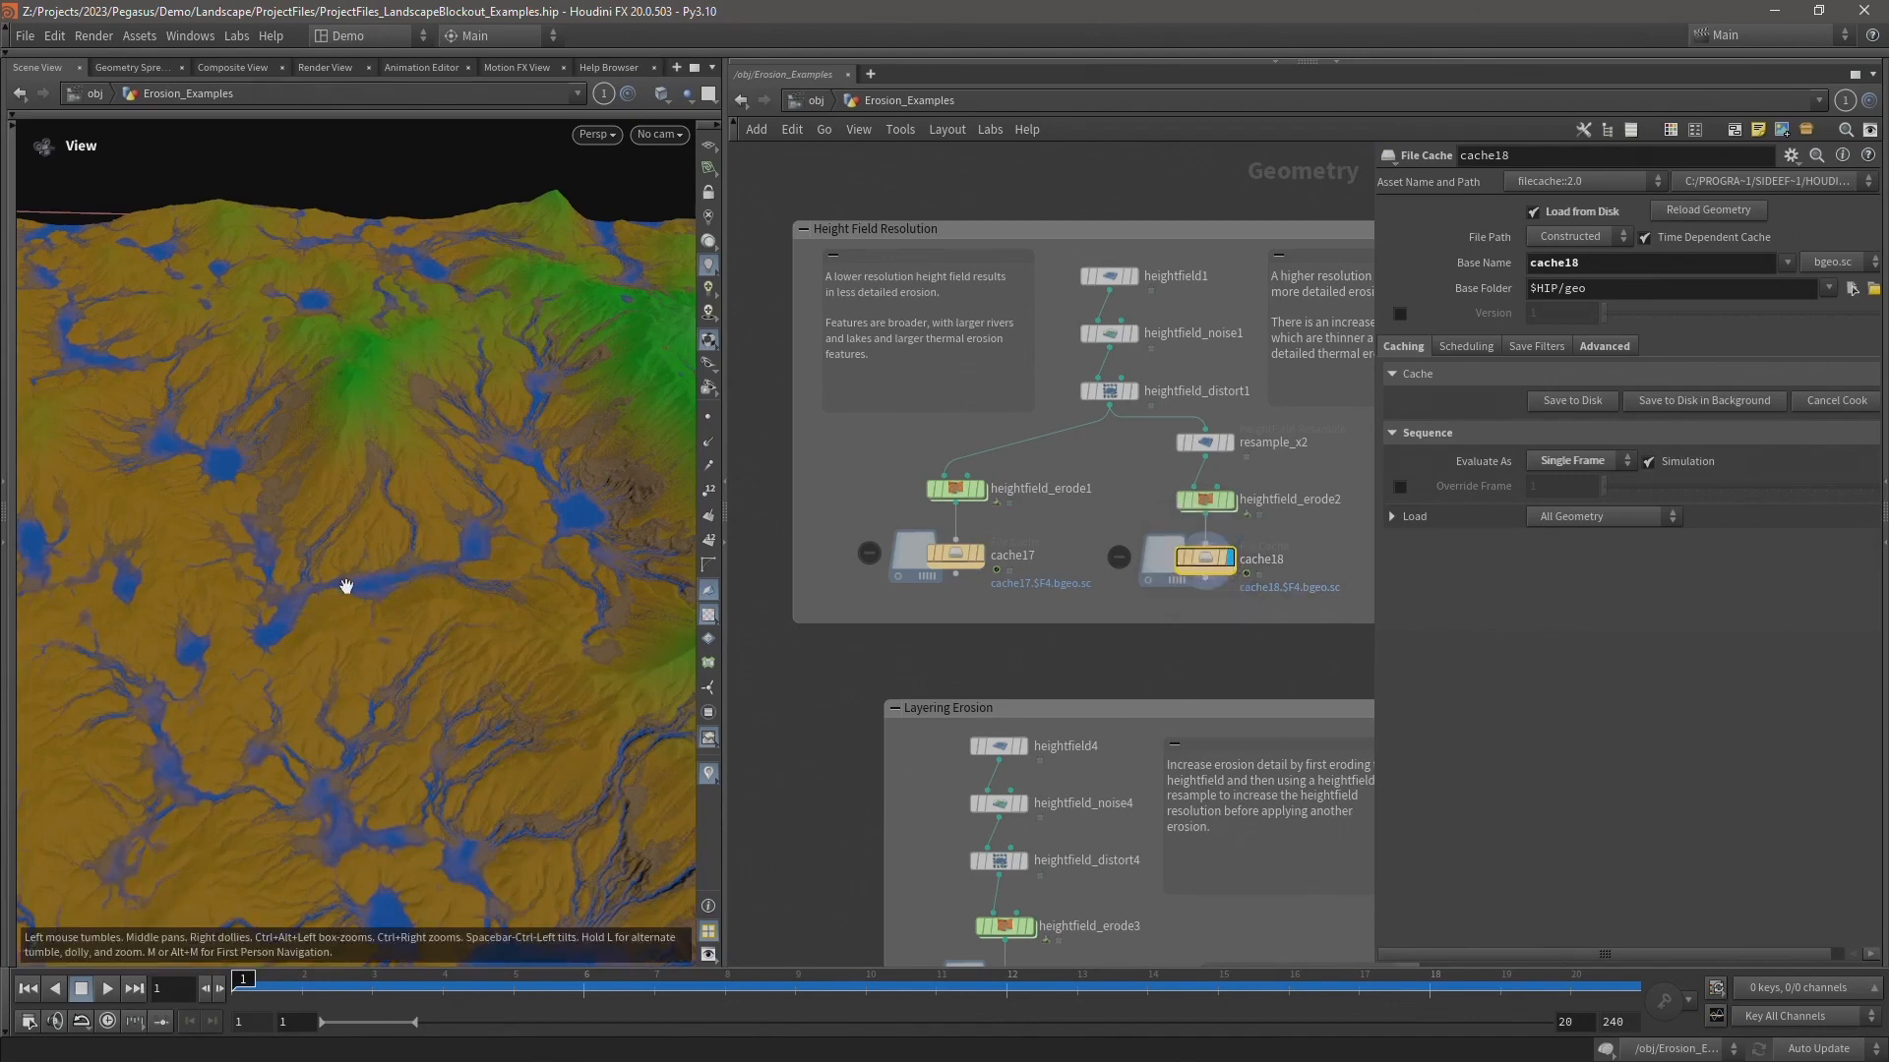
- Compare cache17 and cache18 again from other viewing angles, leaving cache17 displayed and selected
middle_drag(472, 717, 470, 573)
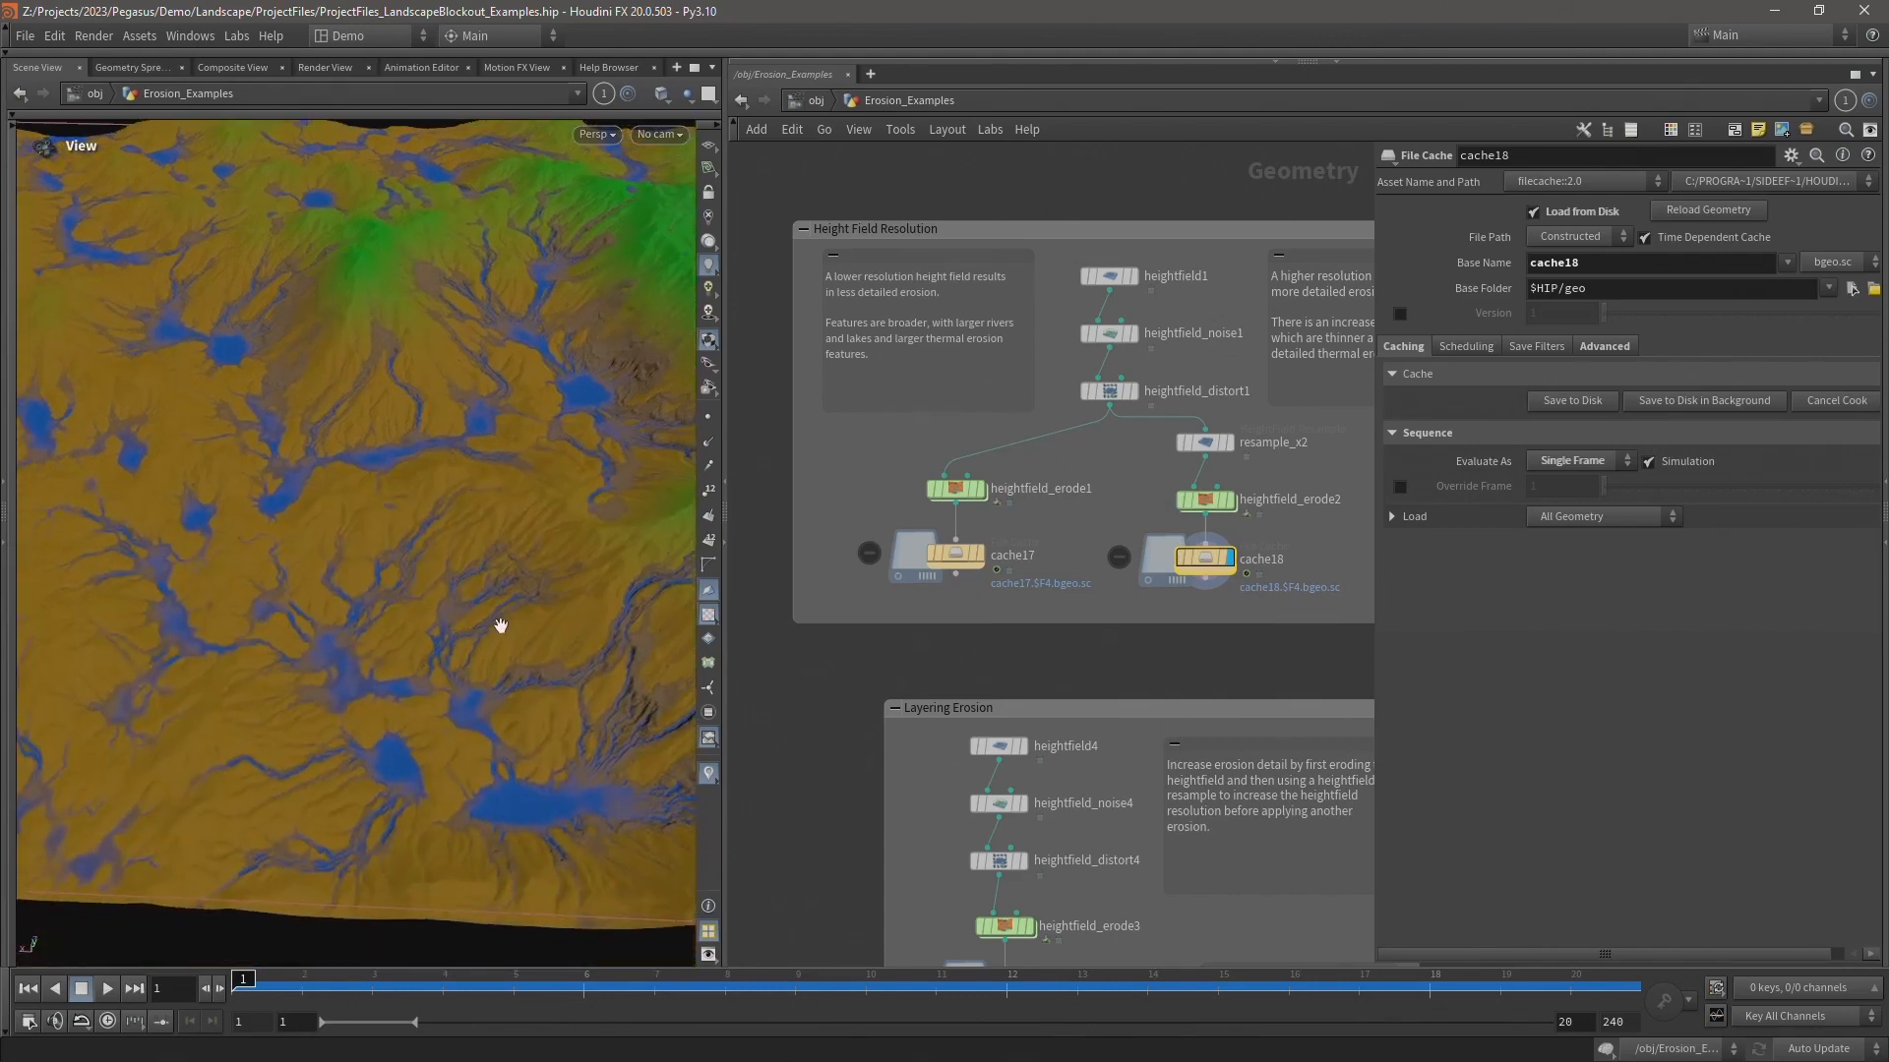
click(980, 556)
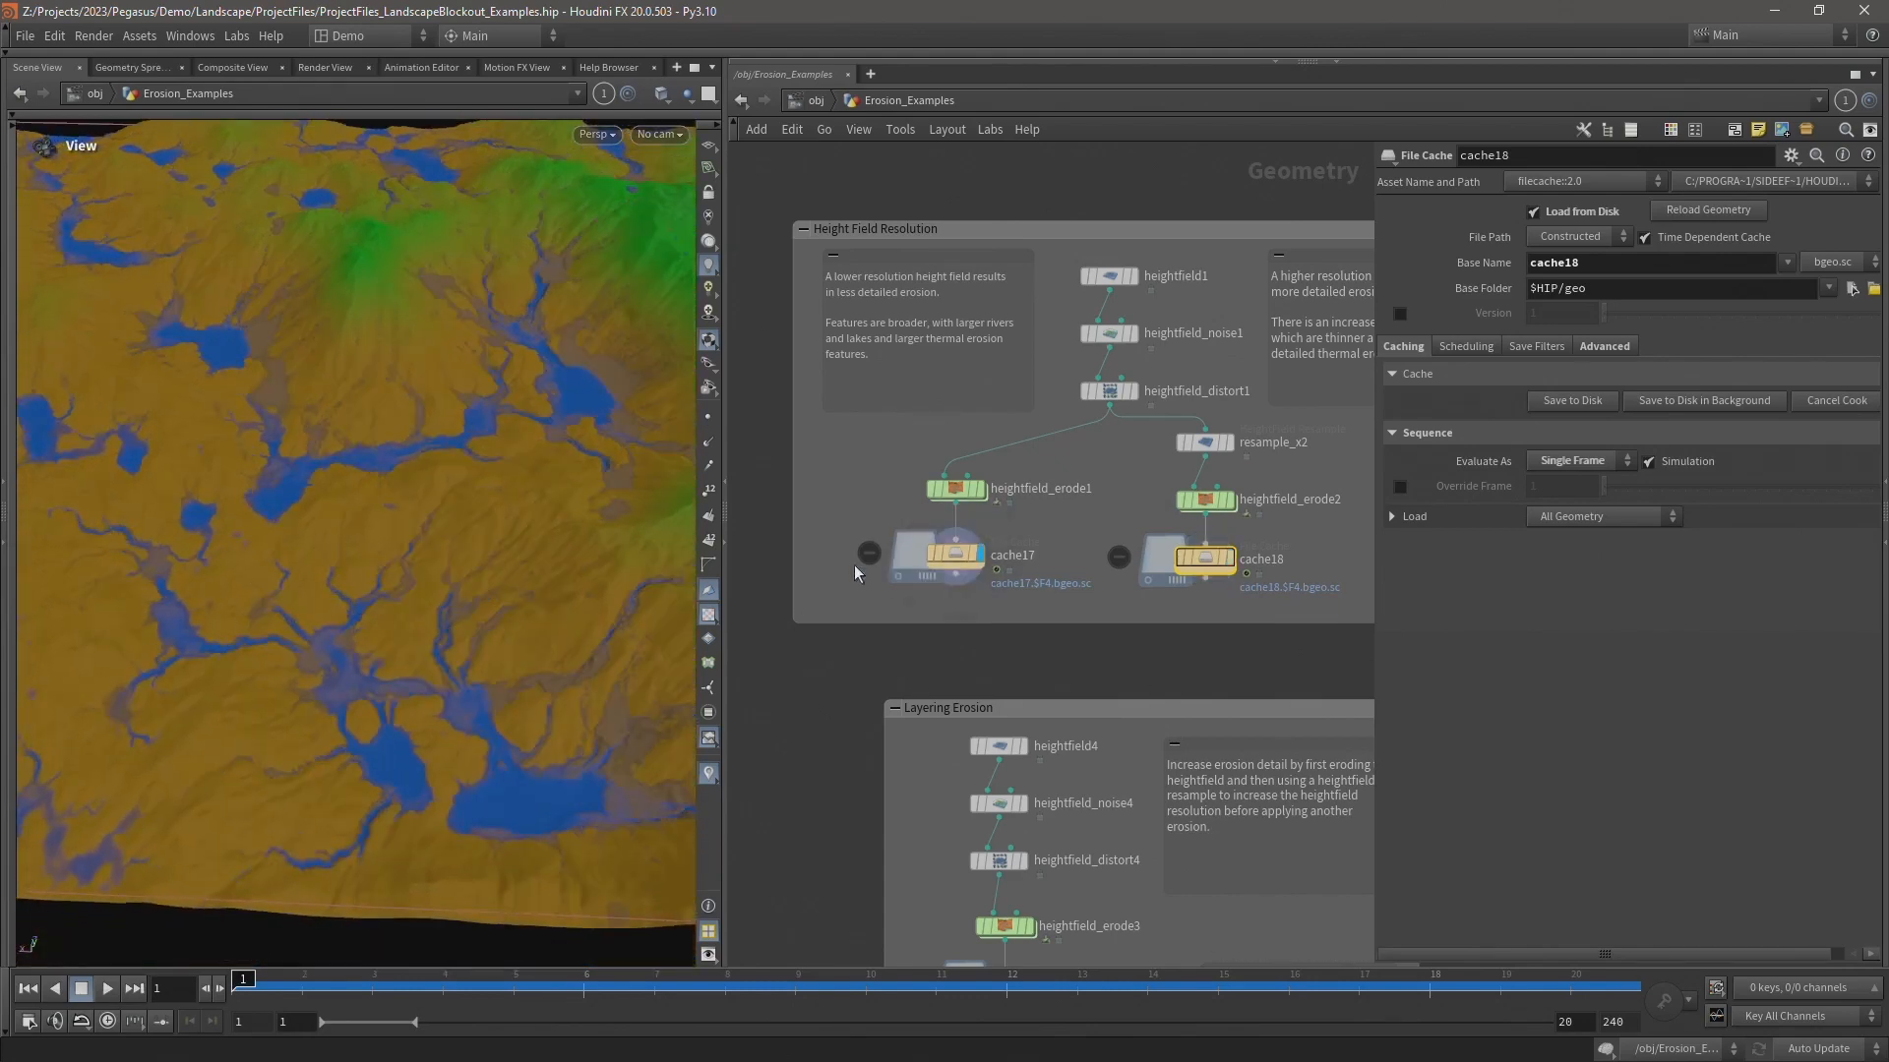
click(1234, 558)
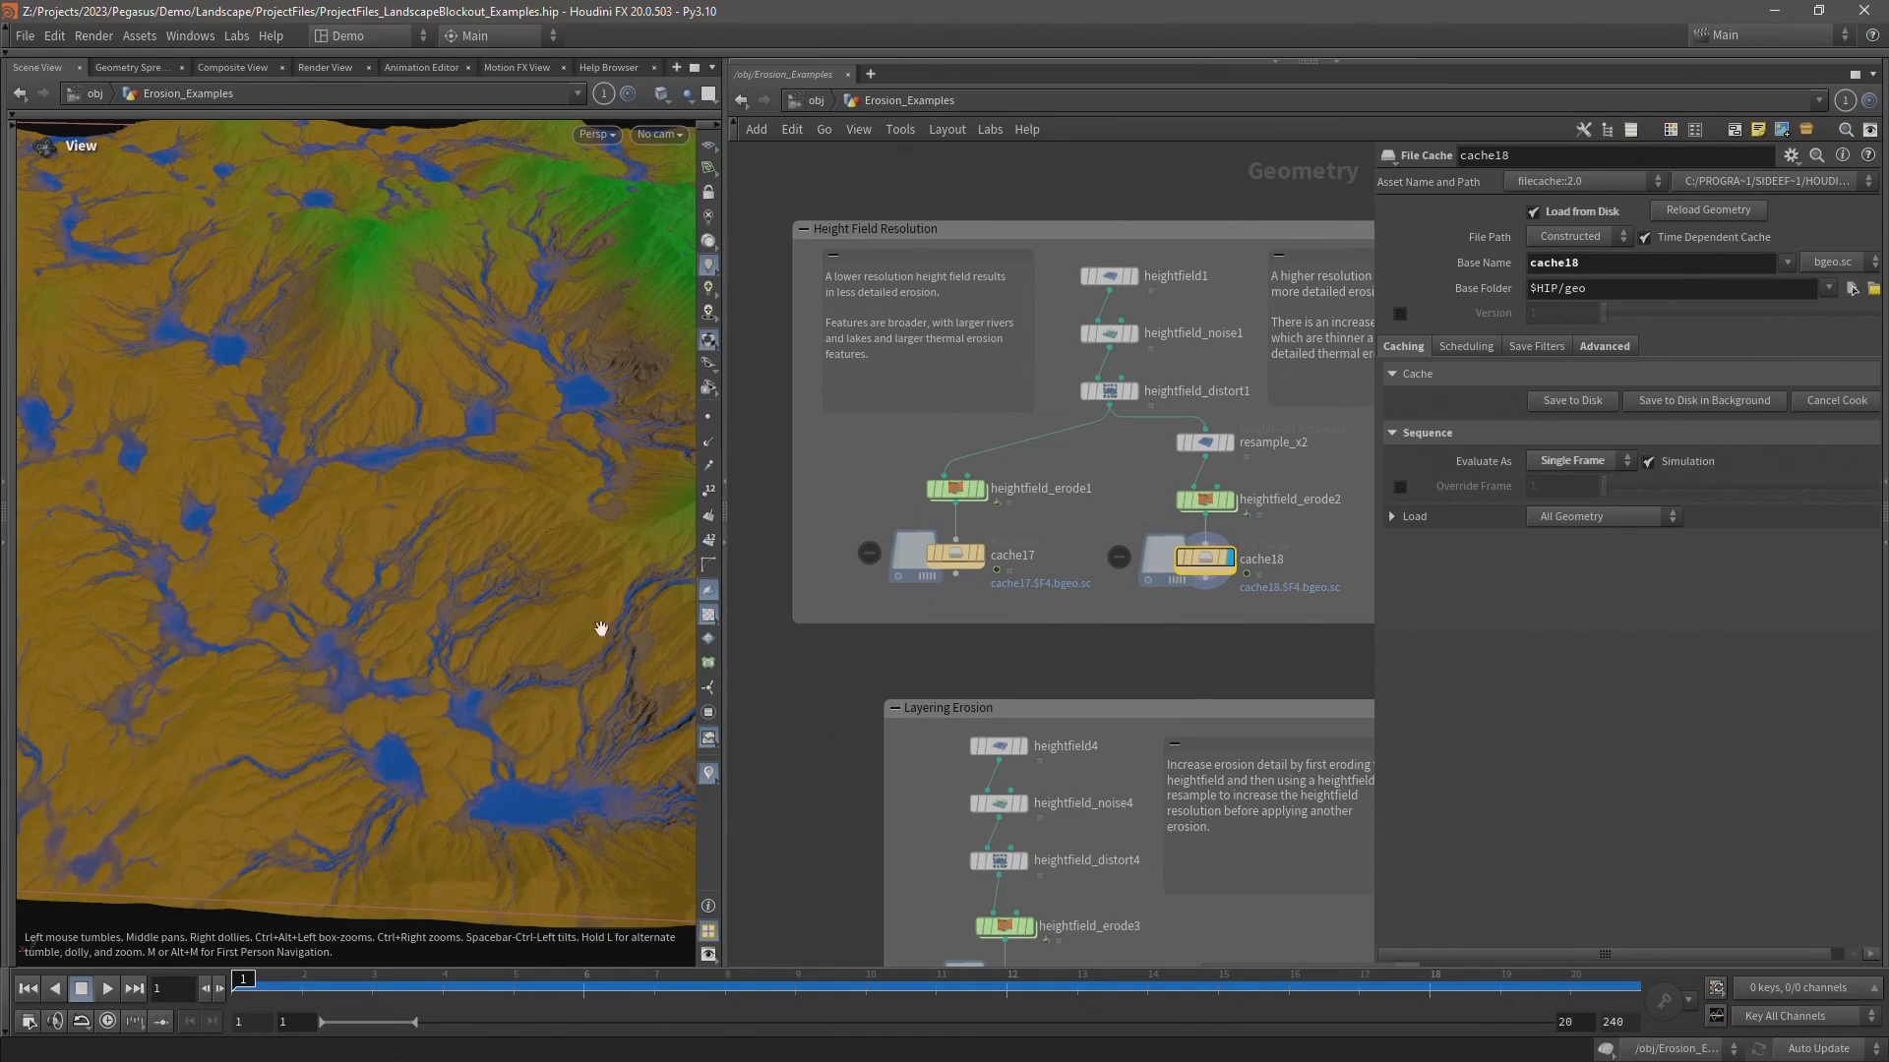
drag(523, 475, 469, 470)
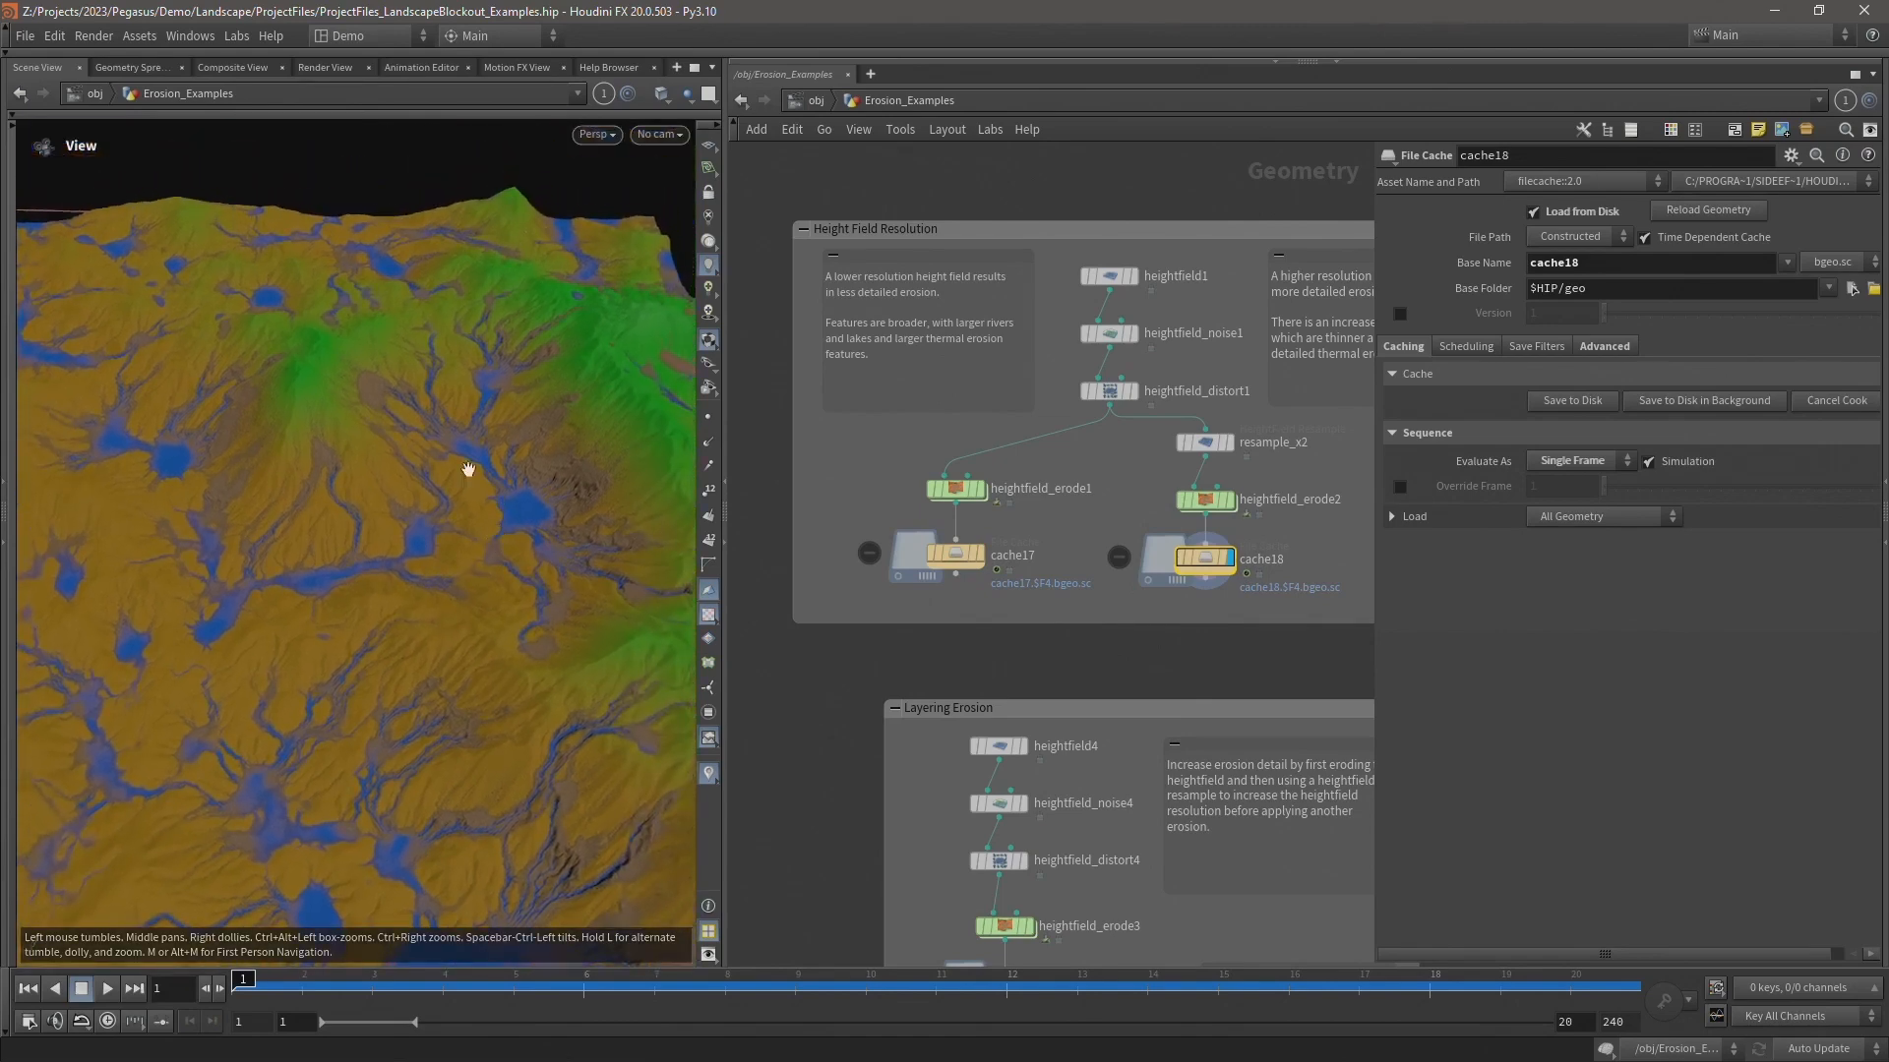
click(977, 555)
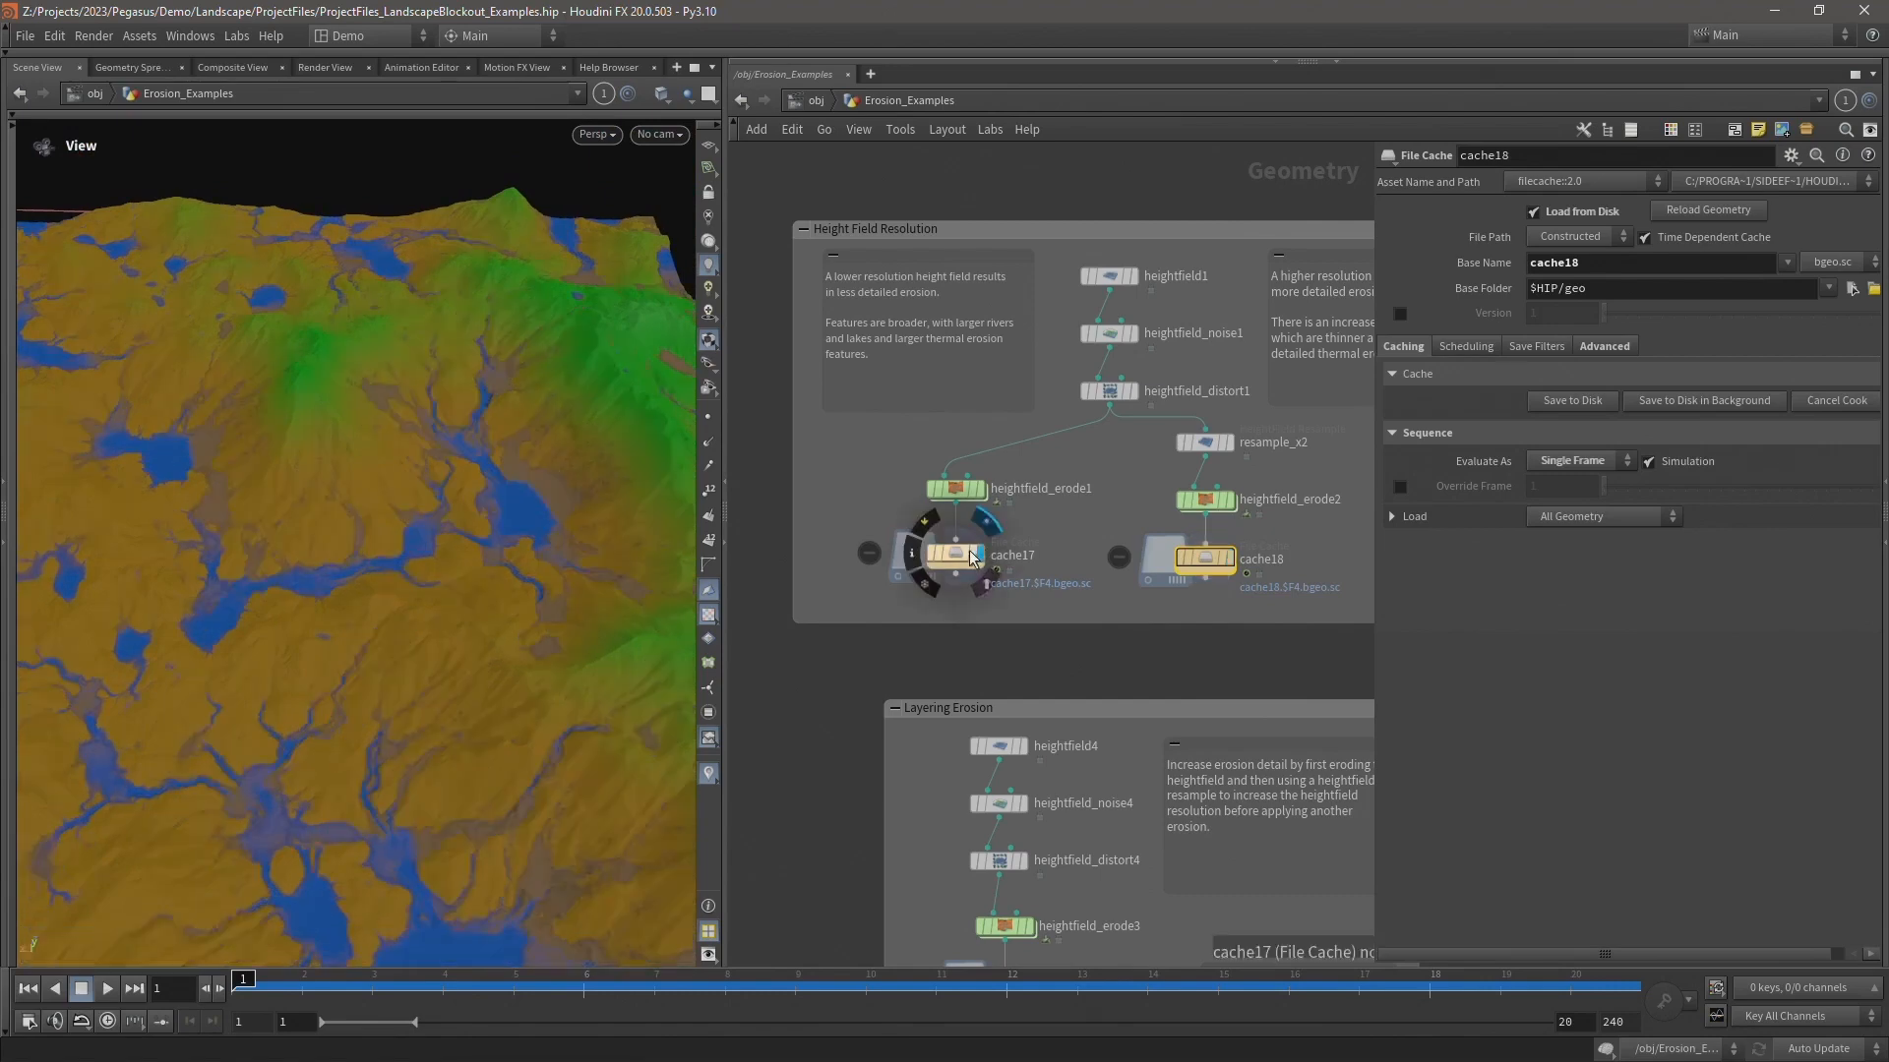
click(959, 556)
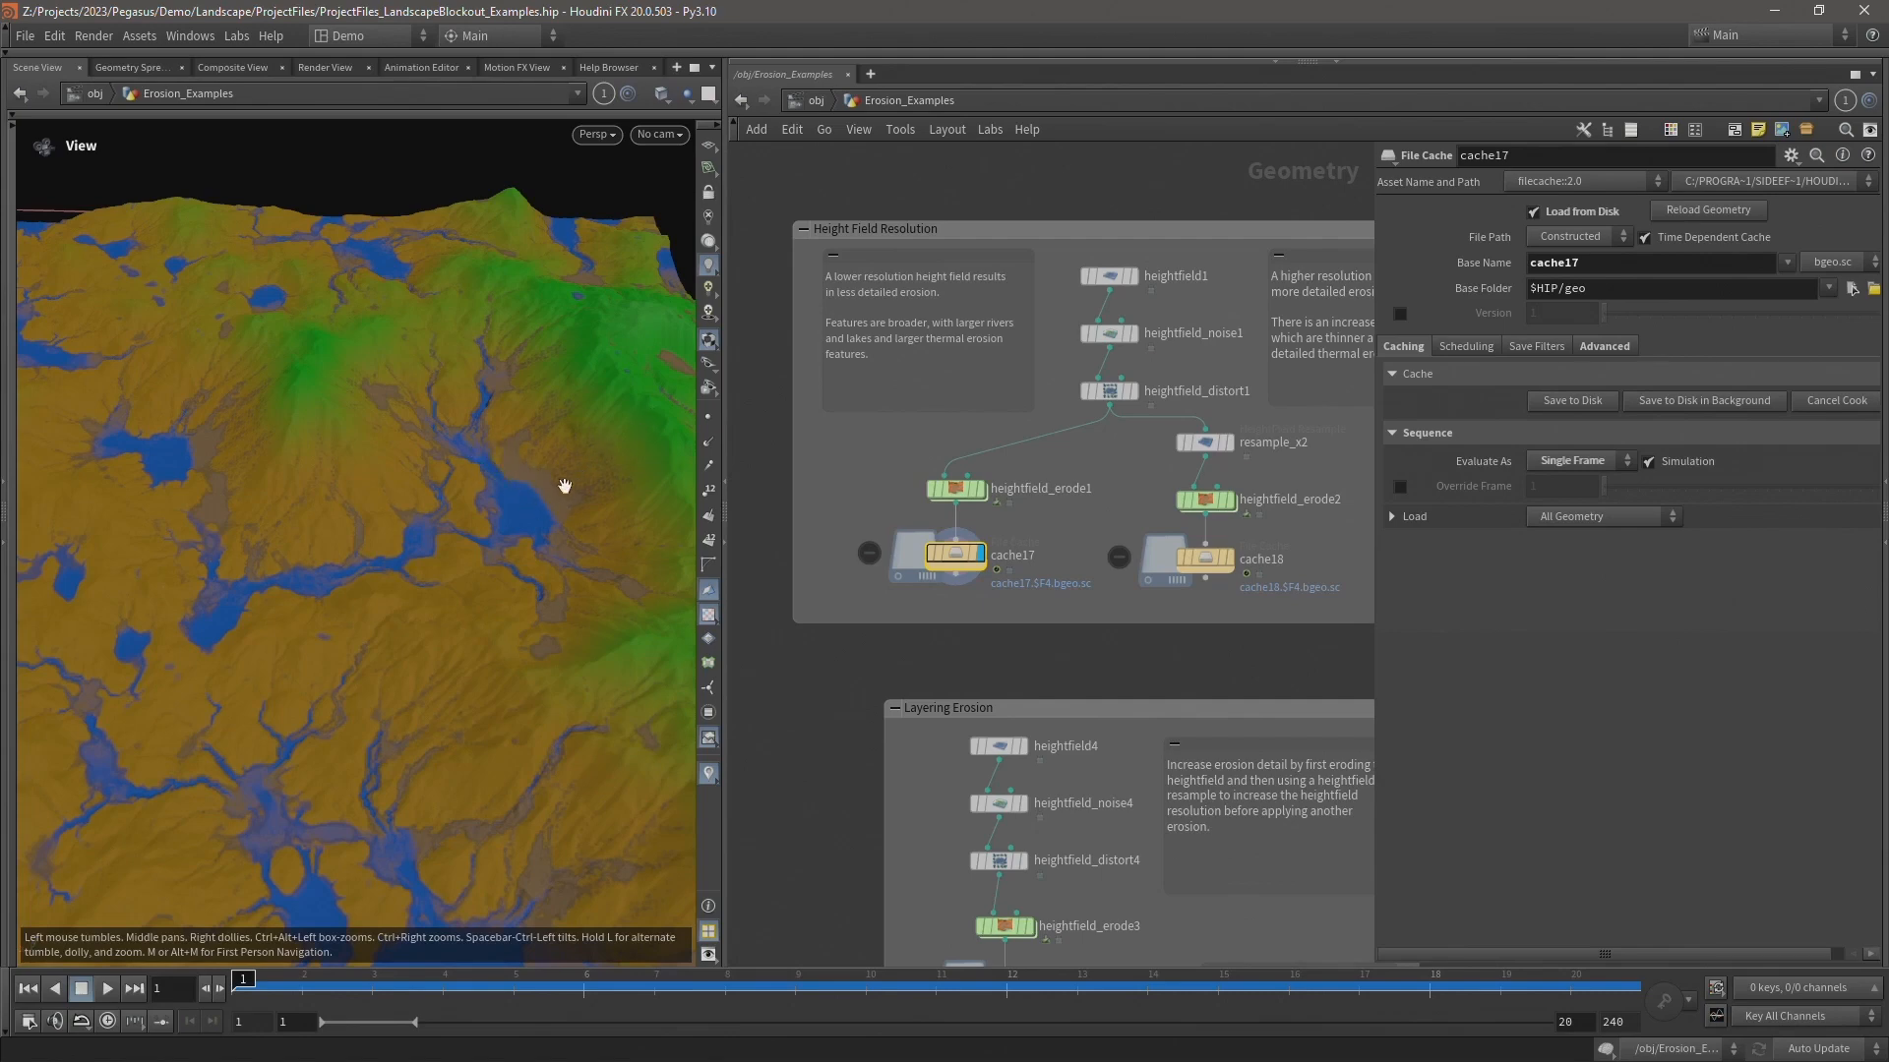
- Compare the erosion across the whole terrain by displaying cache18 and cache17, and select heightfield_erode1
click(1205, 558)
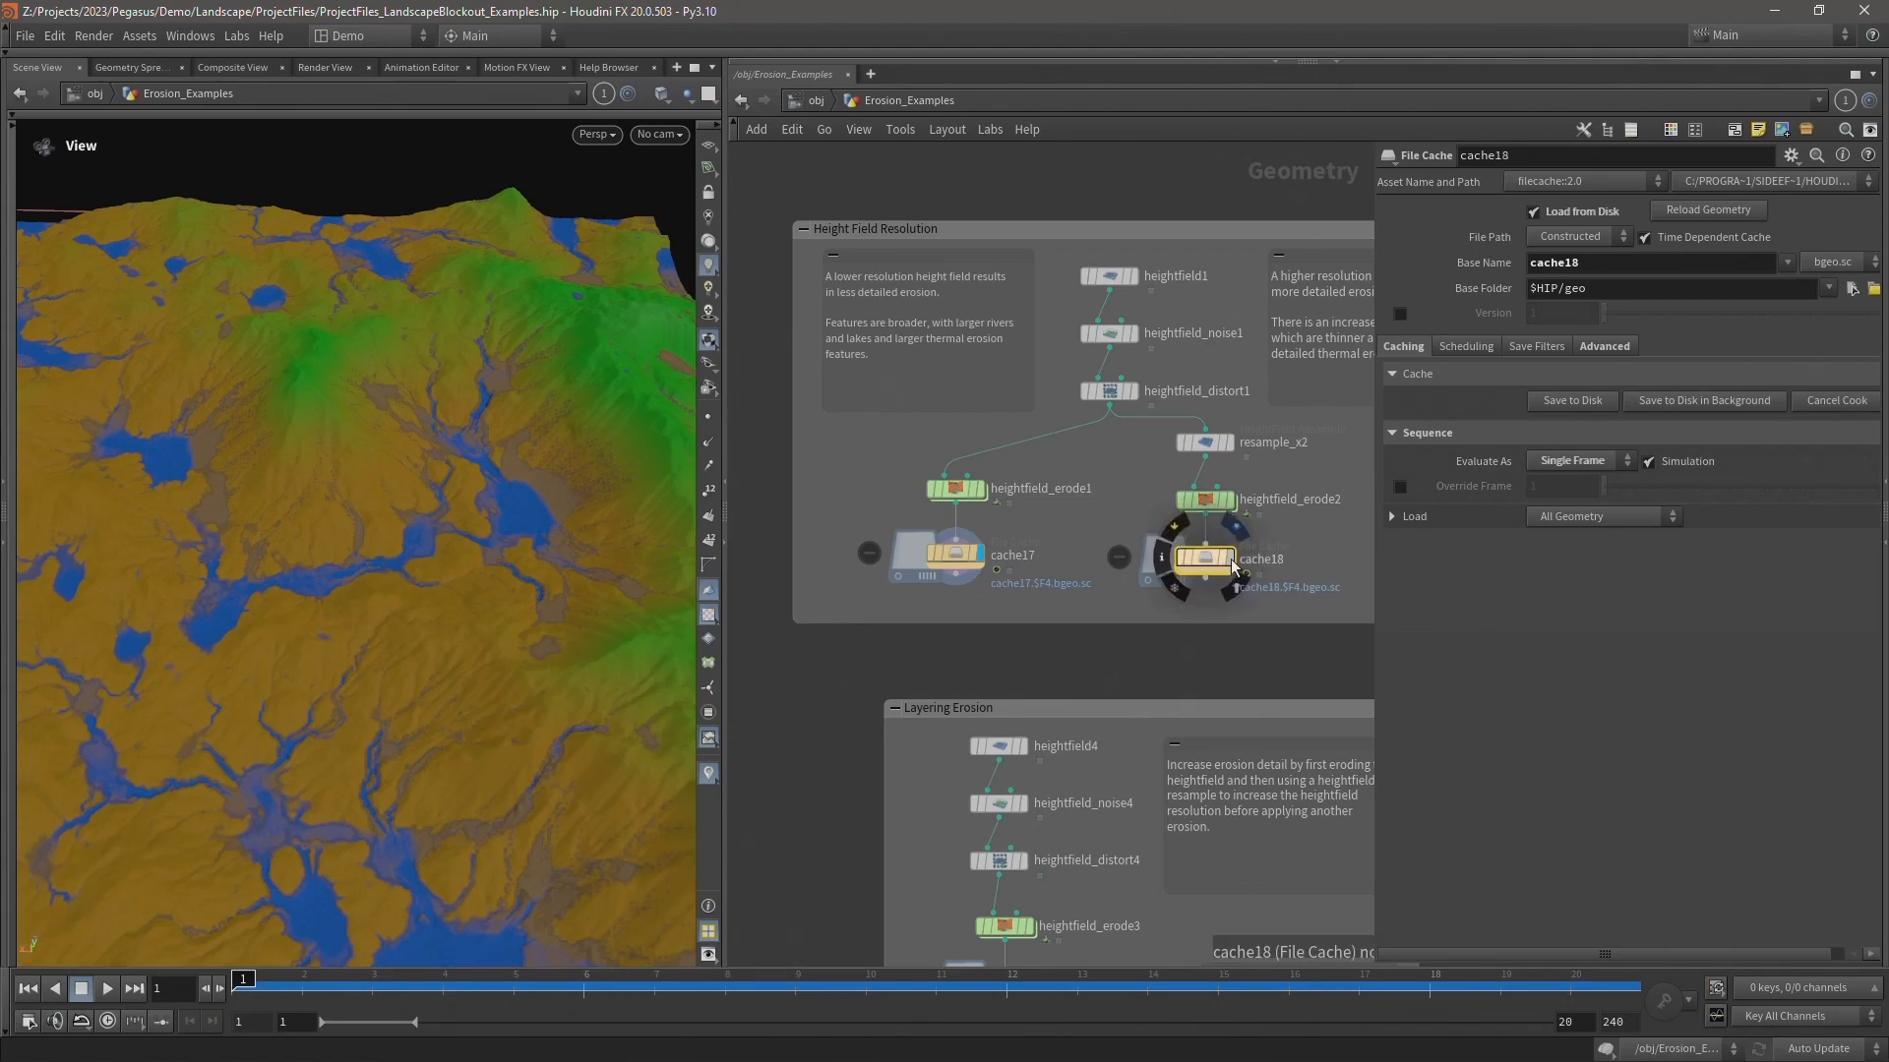
click(1231, 558)
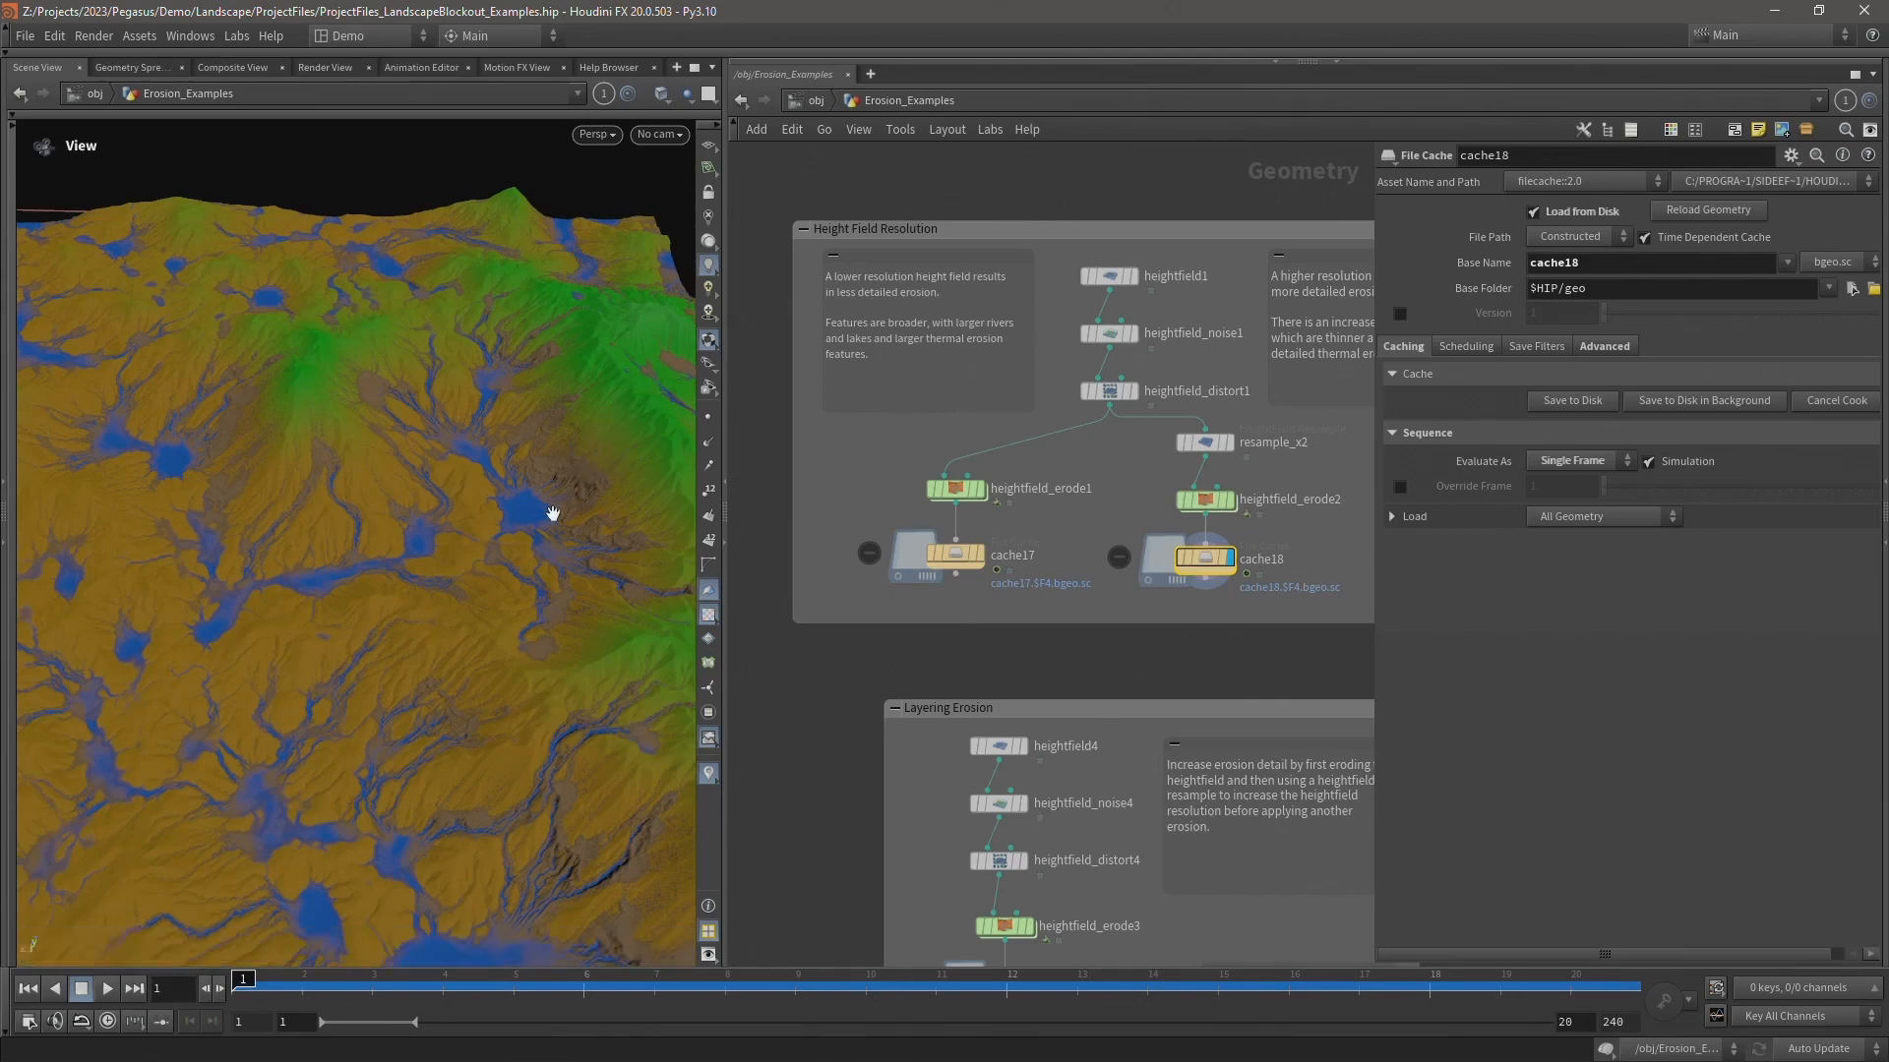
scroll(433, 541, down, 5)
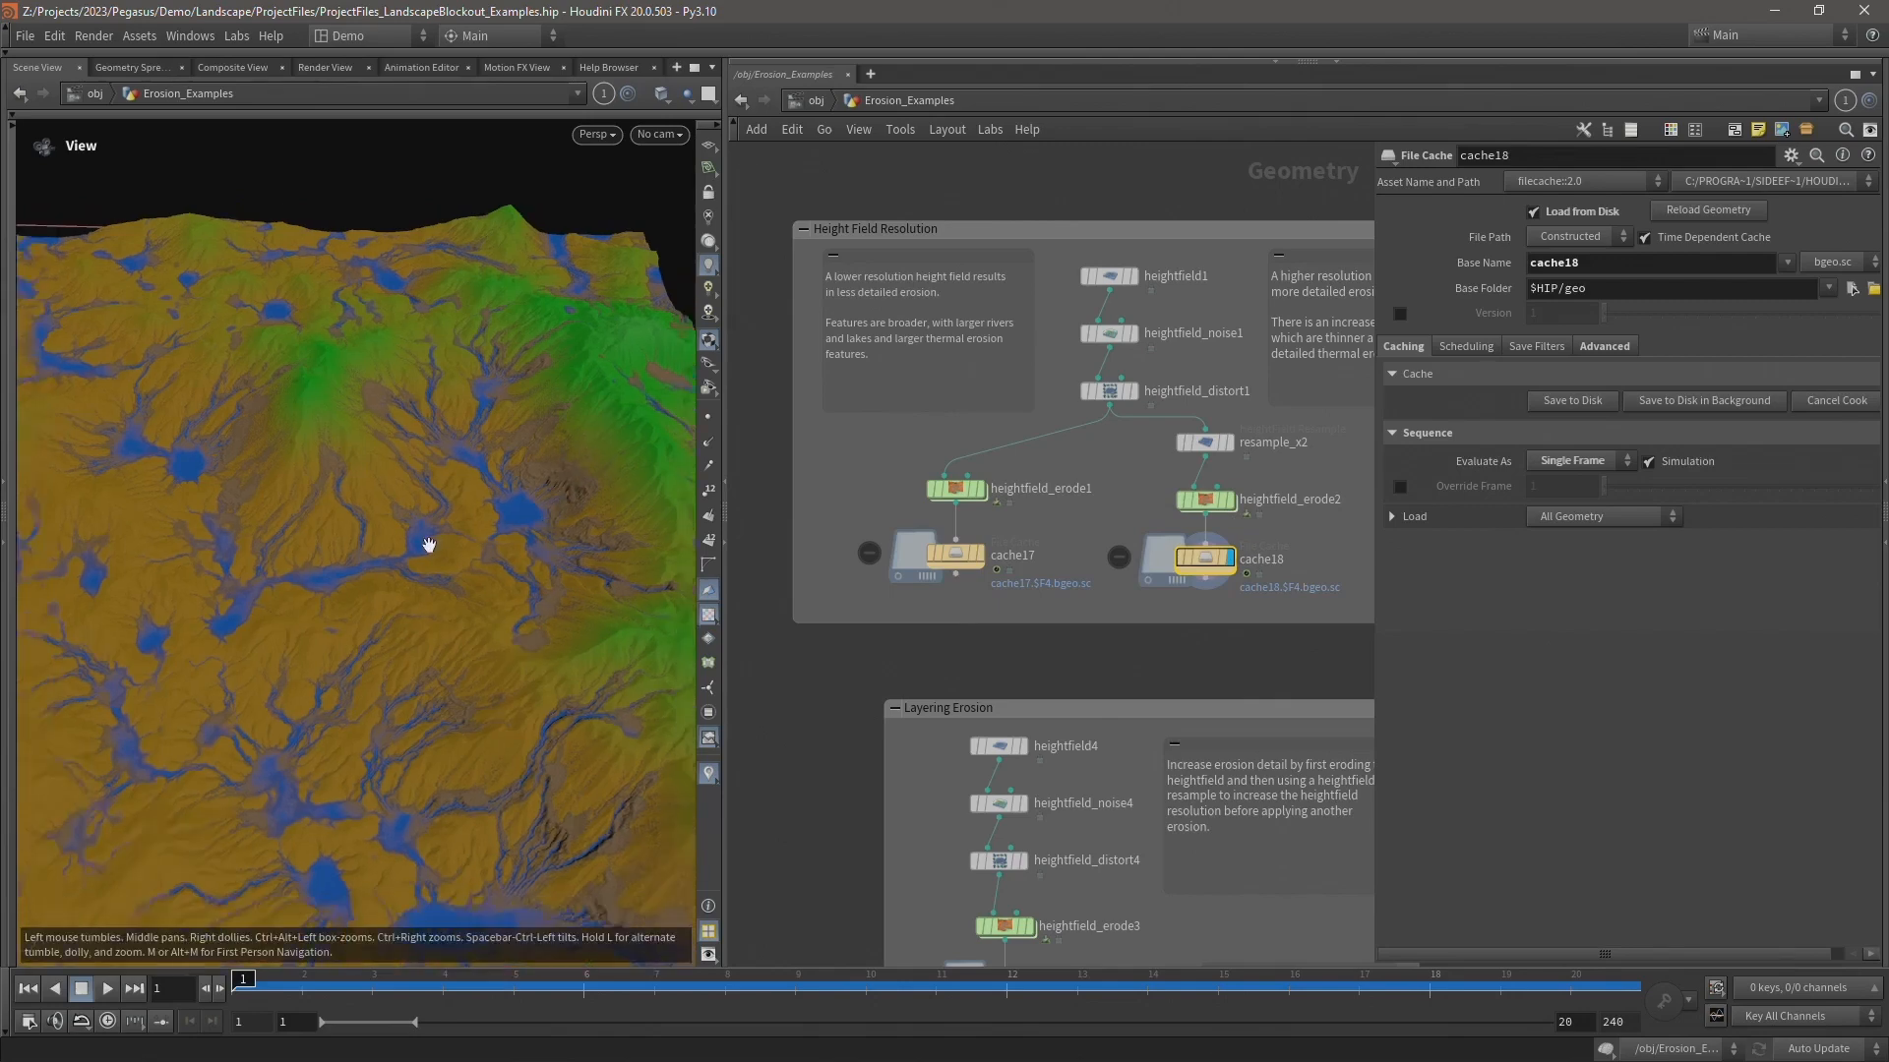
middle_drag(426, 552, 502, 565)
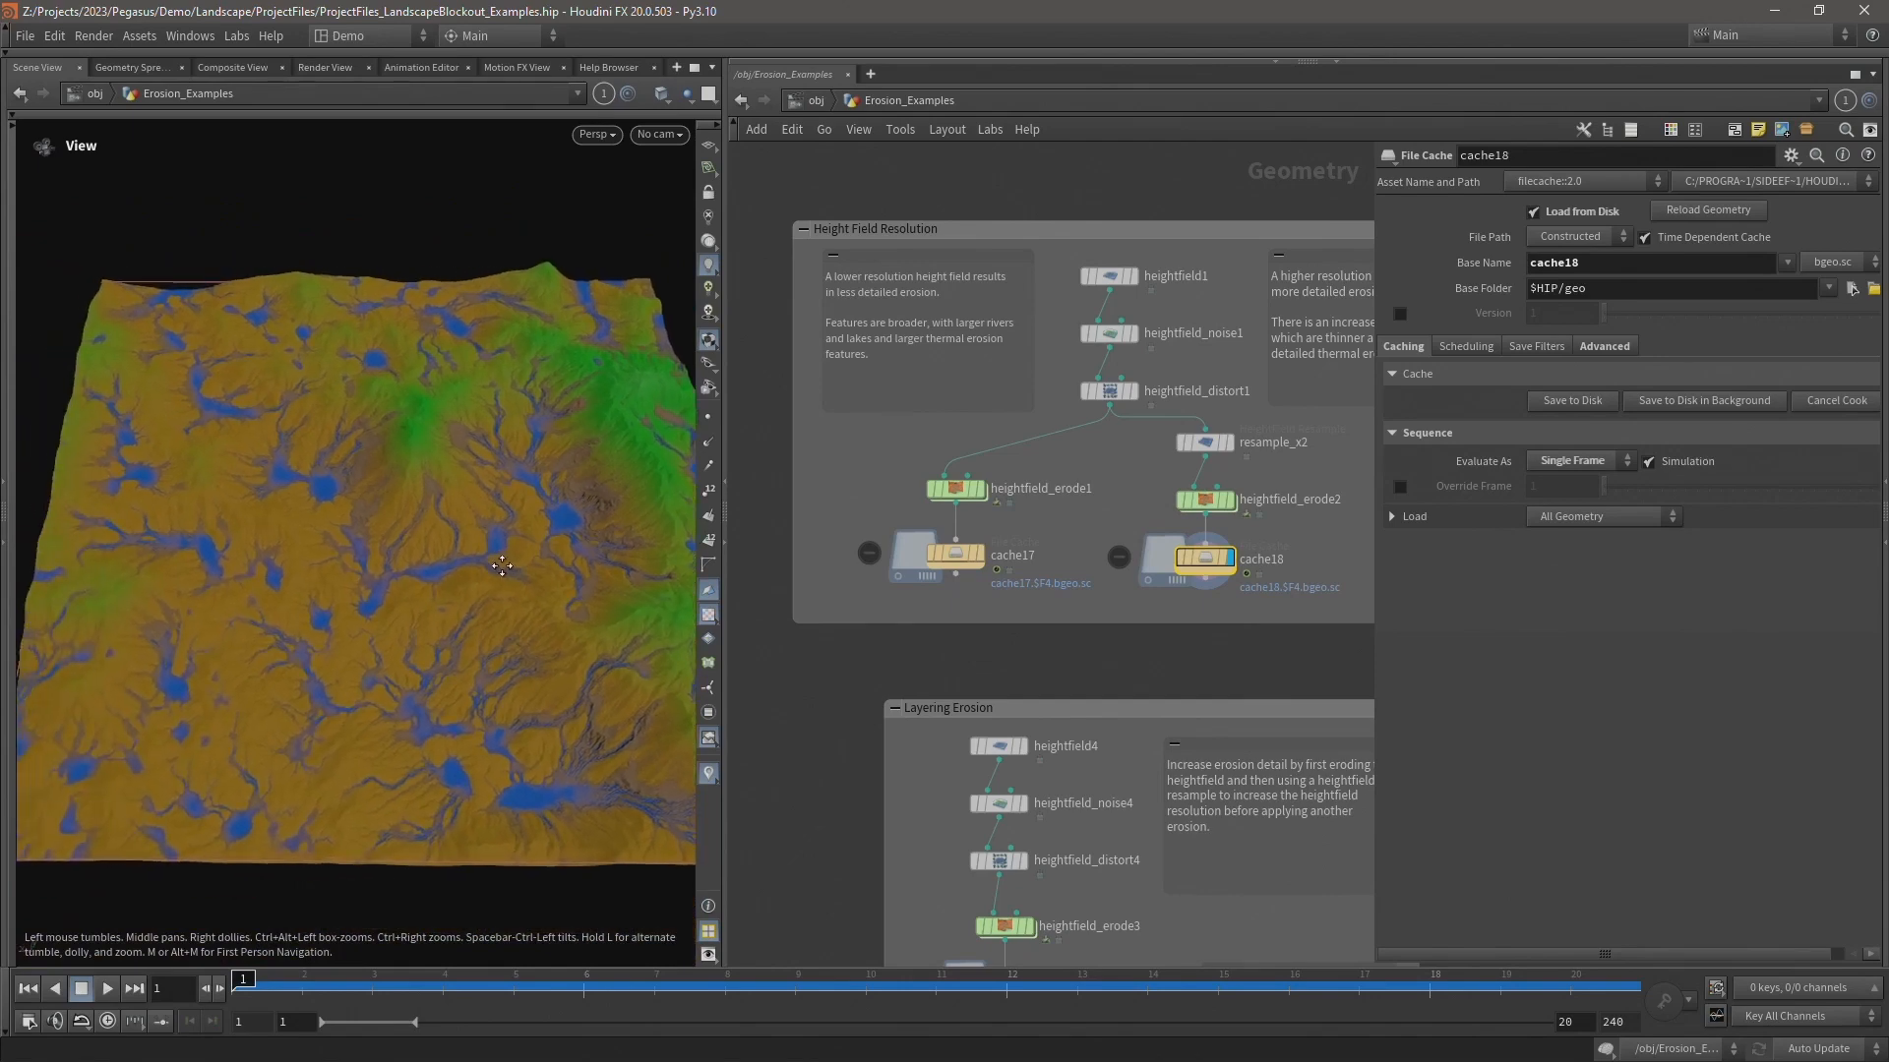
click(959, 489)
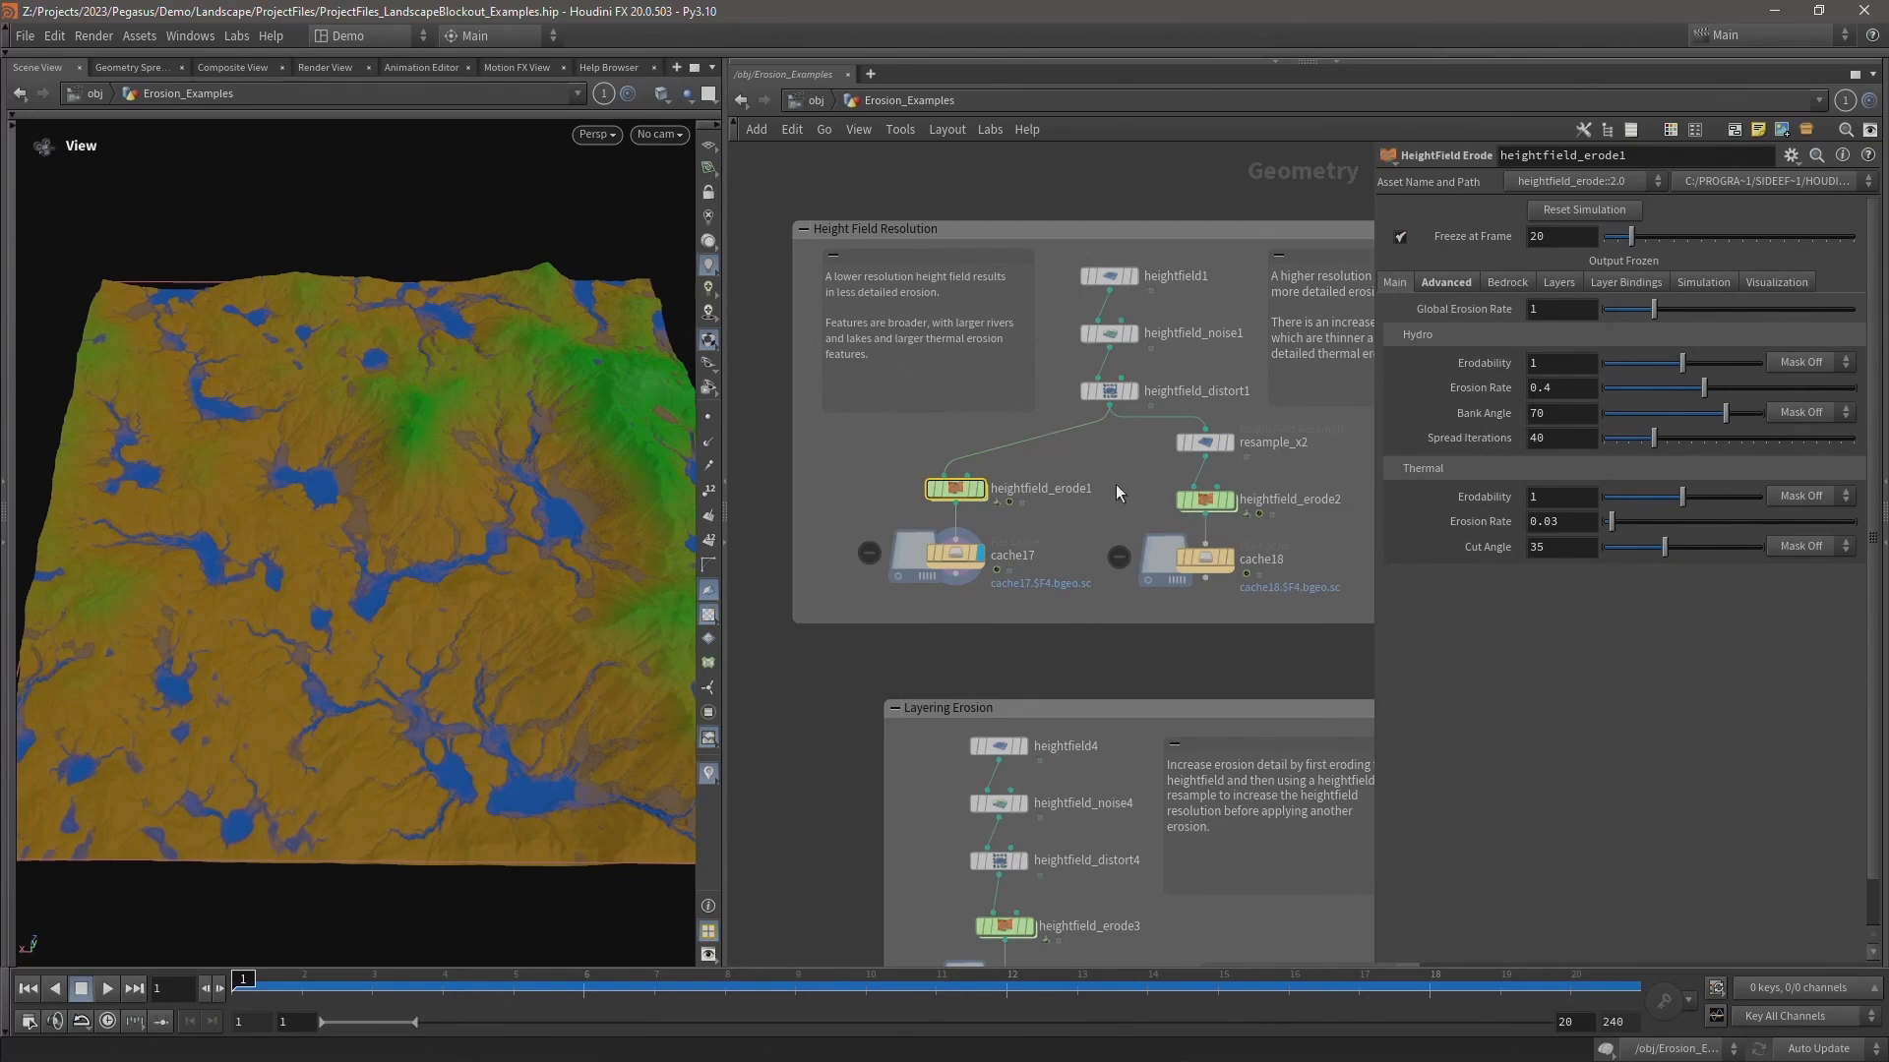
mouse_move(960, 488)
- In the Layering Erosion network, inspect the heightfield4 settings and display the uneroded terrain from heightfield_distort4
middle_drag(816, 741, 763, 309)
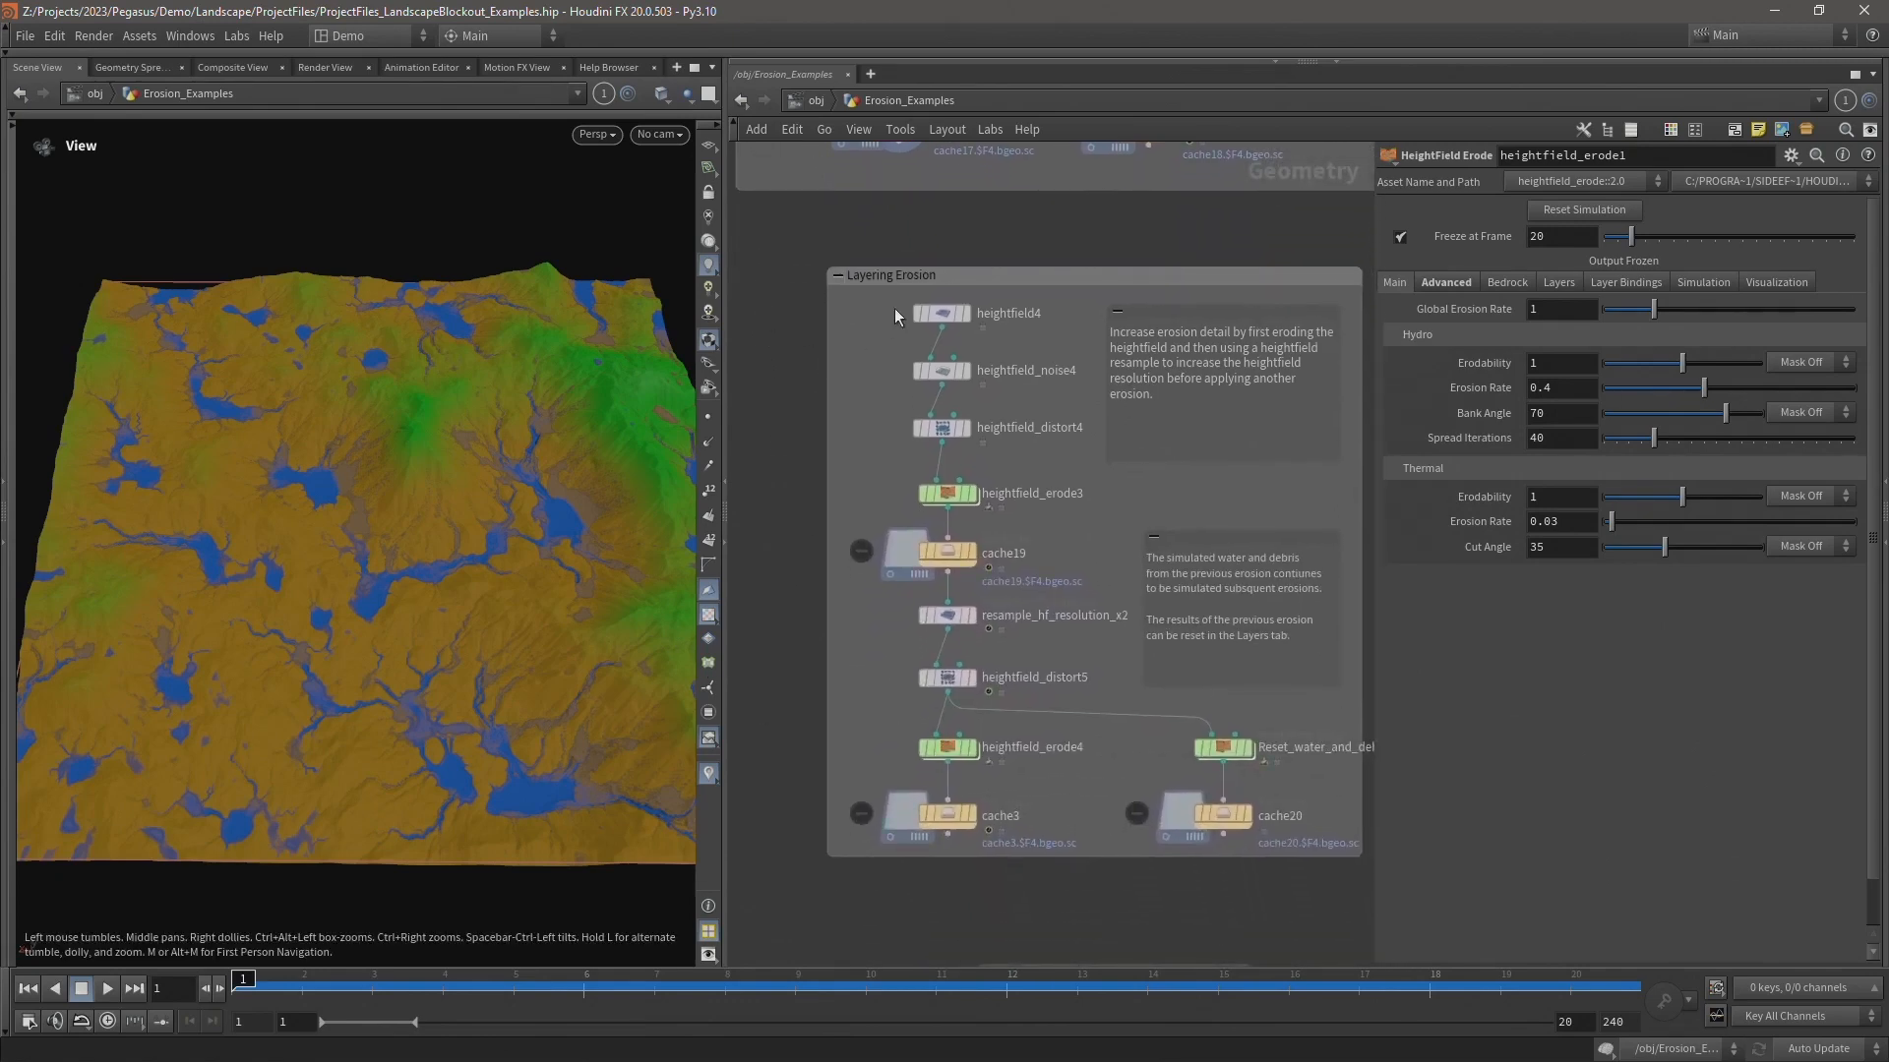
click(940, 313)
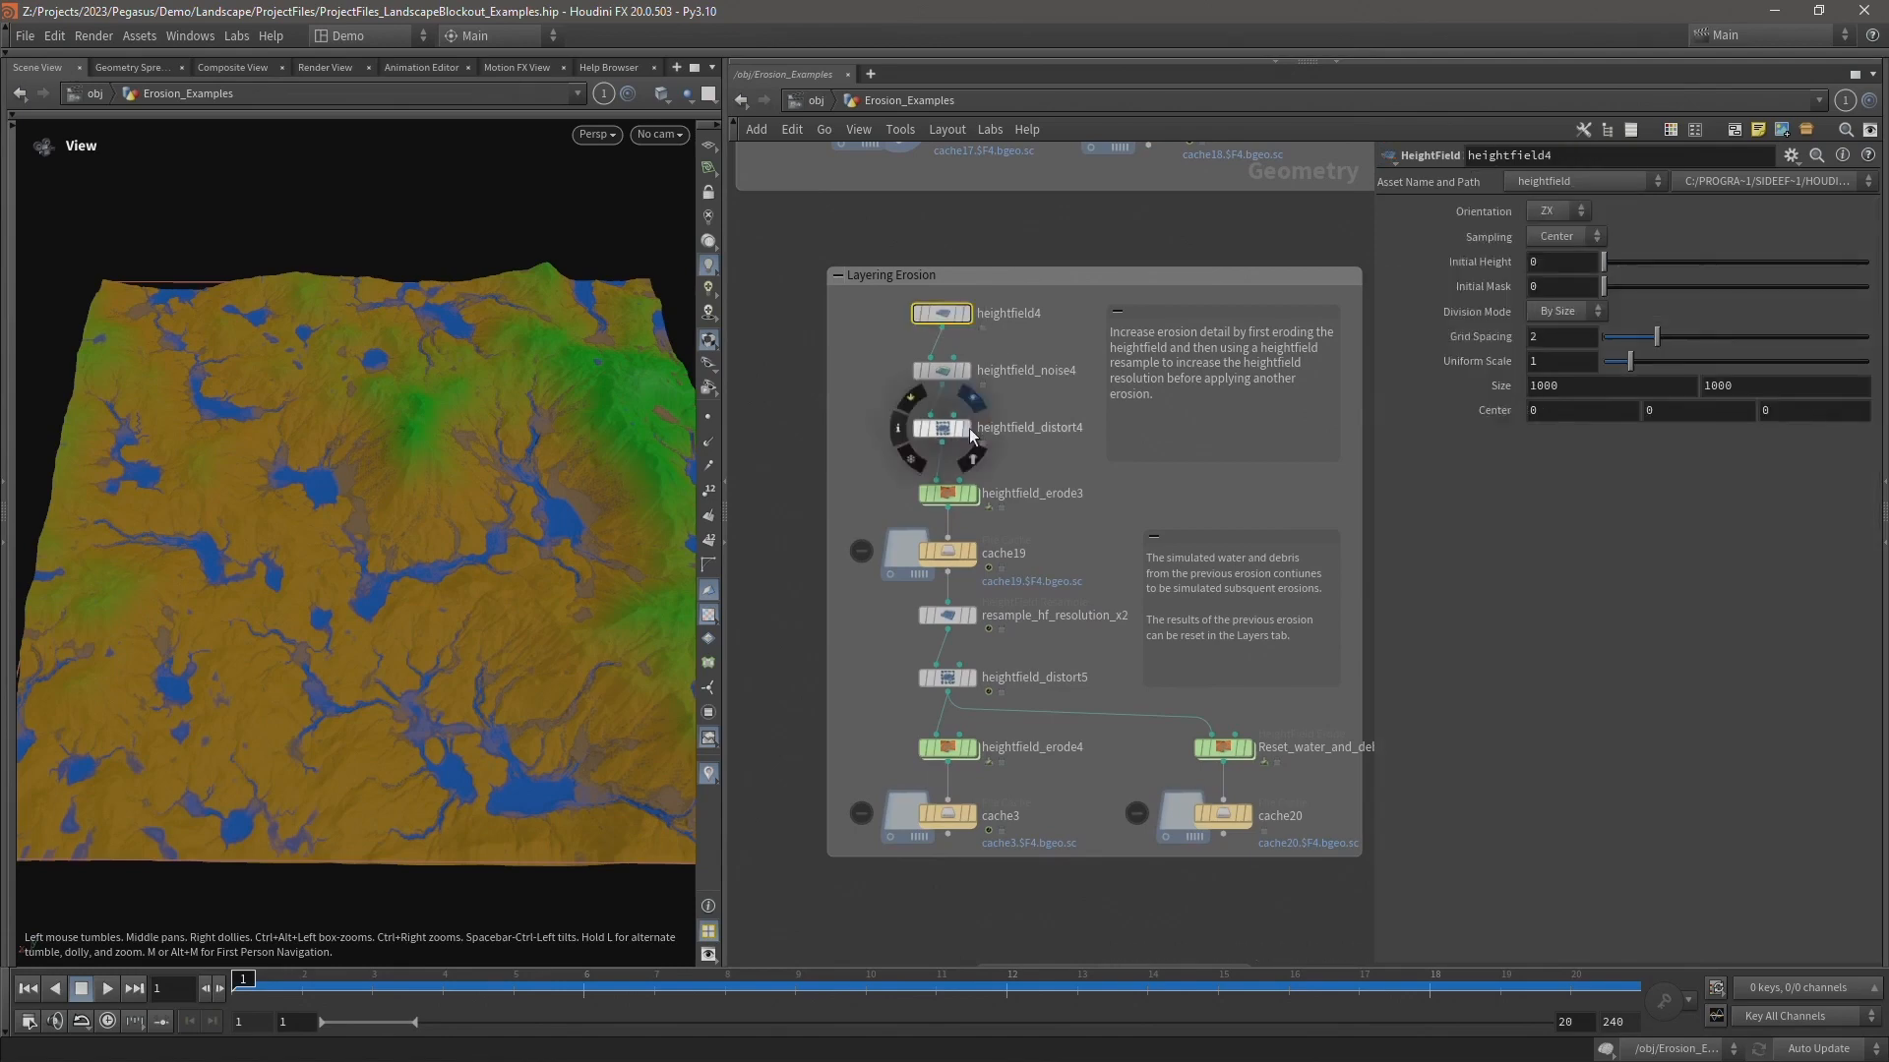
click(969, 430)
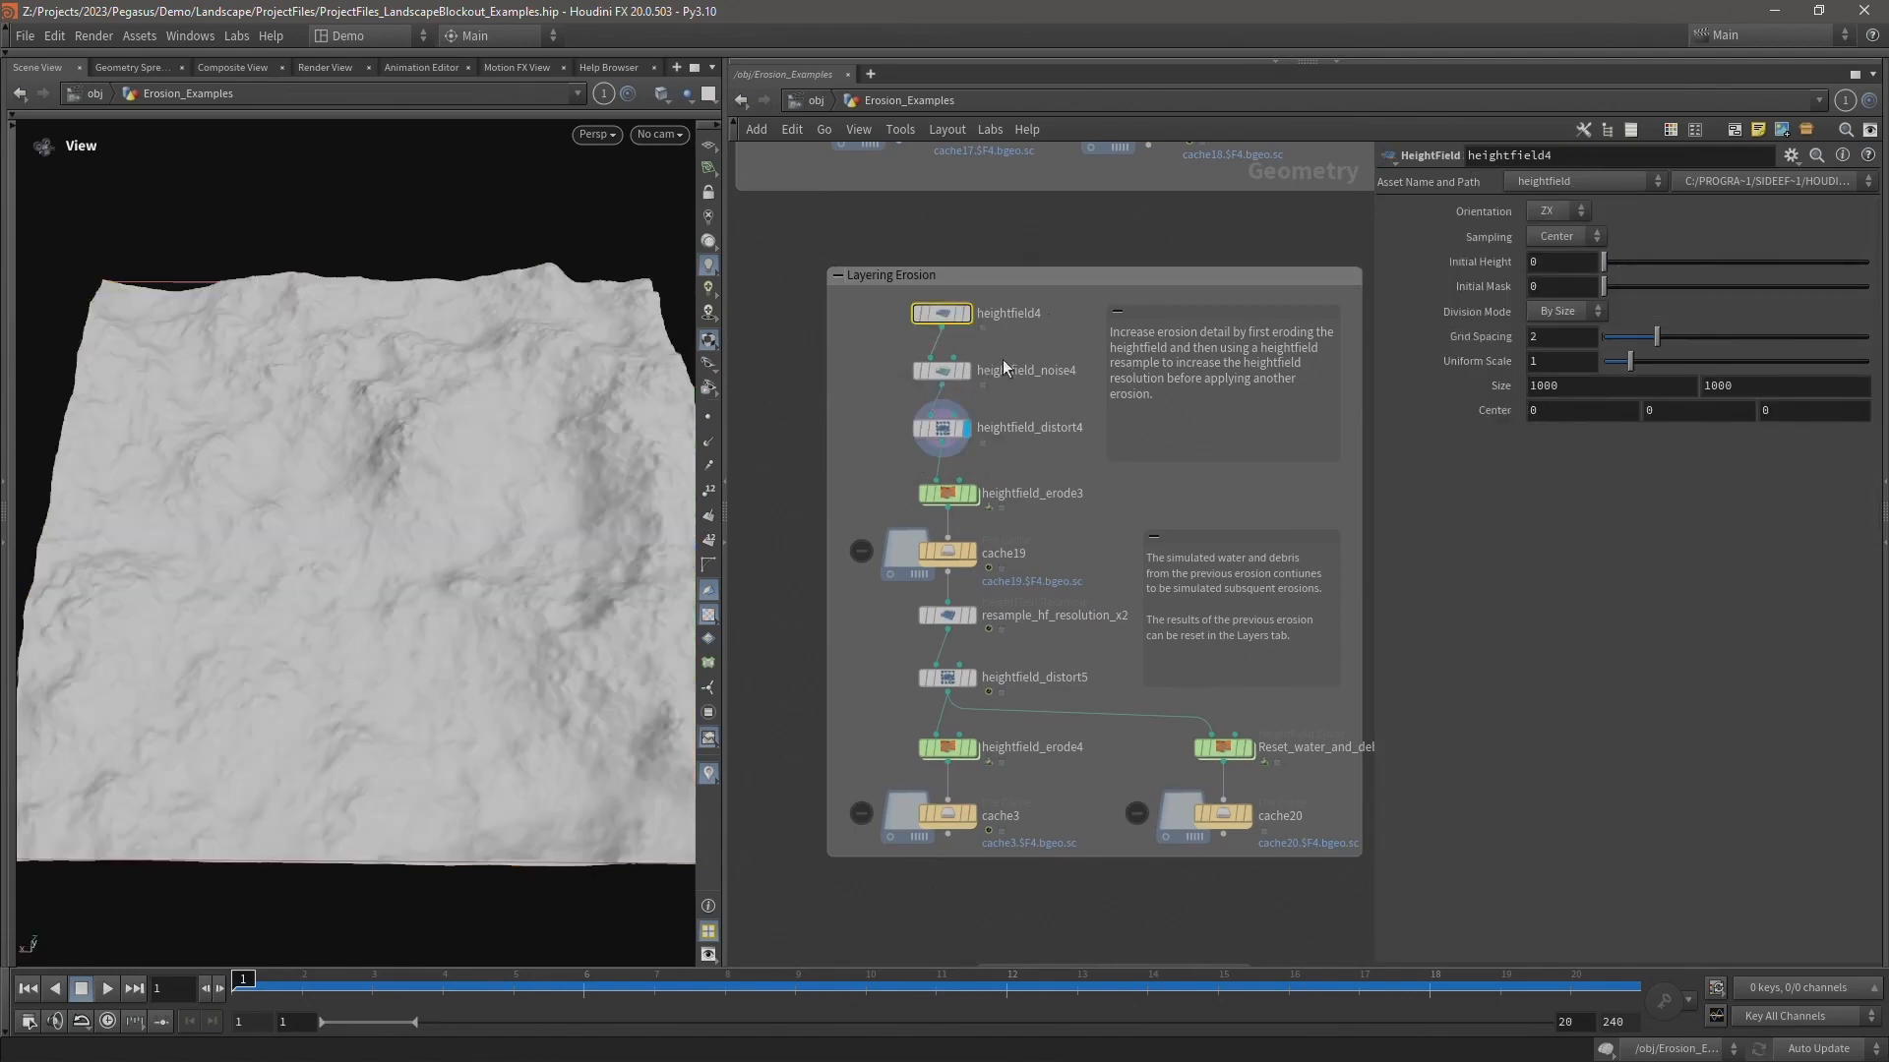
- Select heightfield_erode3 to inspect its settings and display its first erosion result from cache19
click(974, 494)
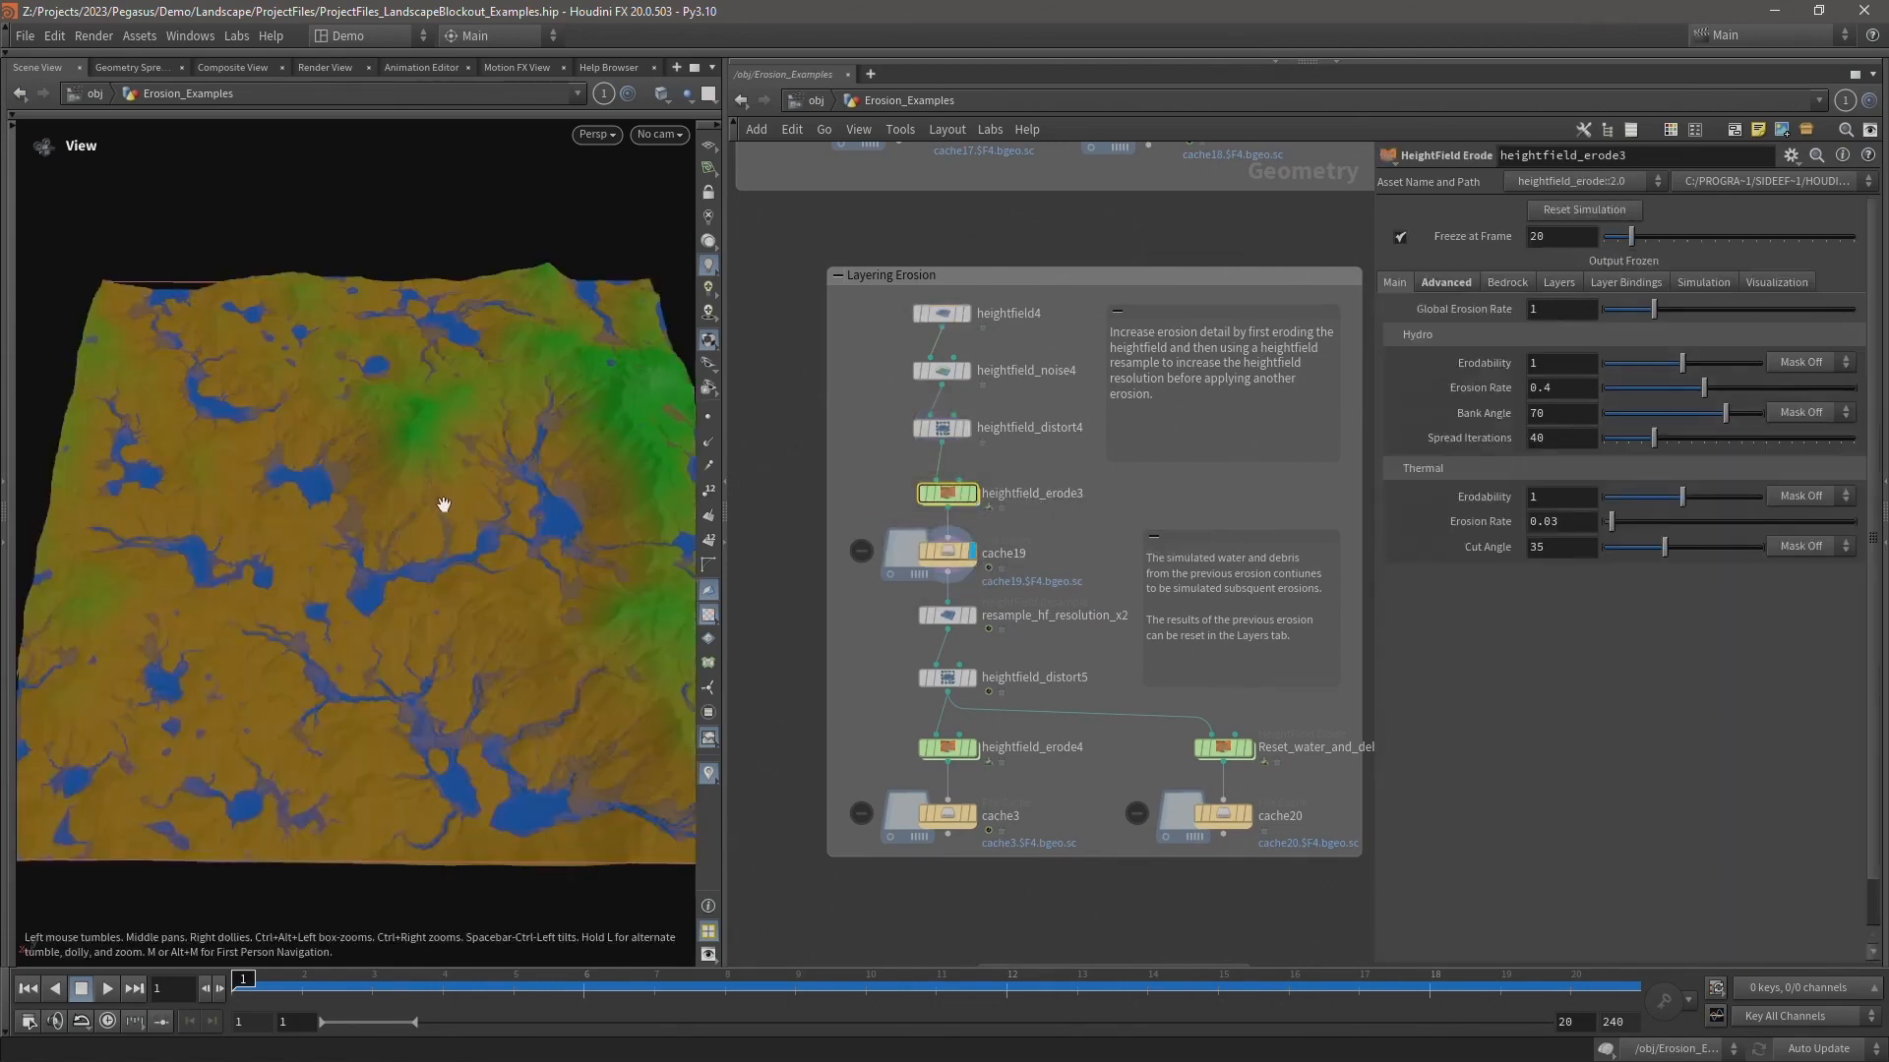
mouse_move(946, 494)
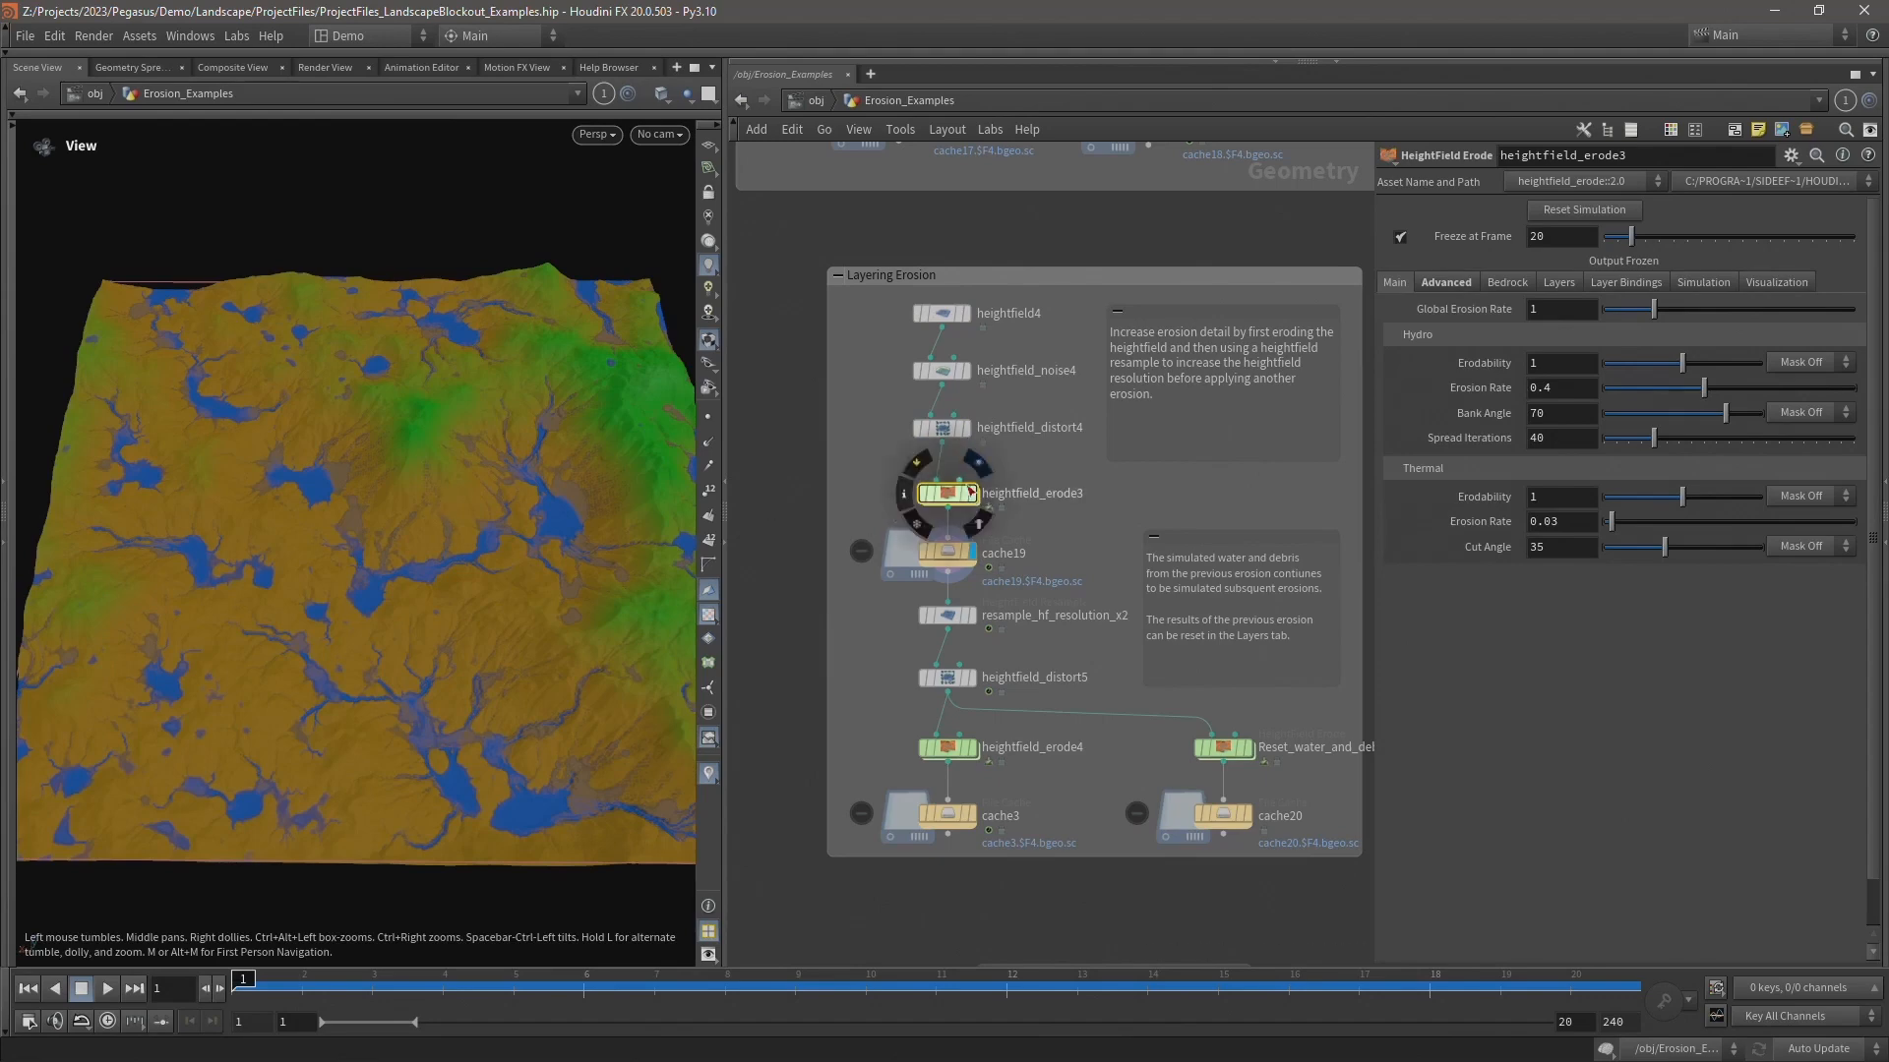
click(965, 537)
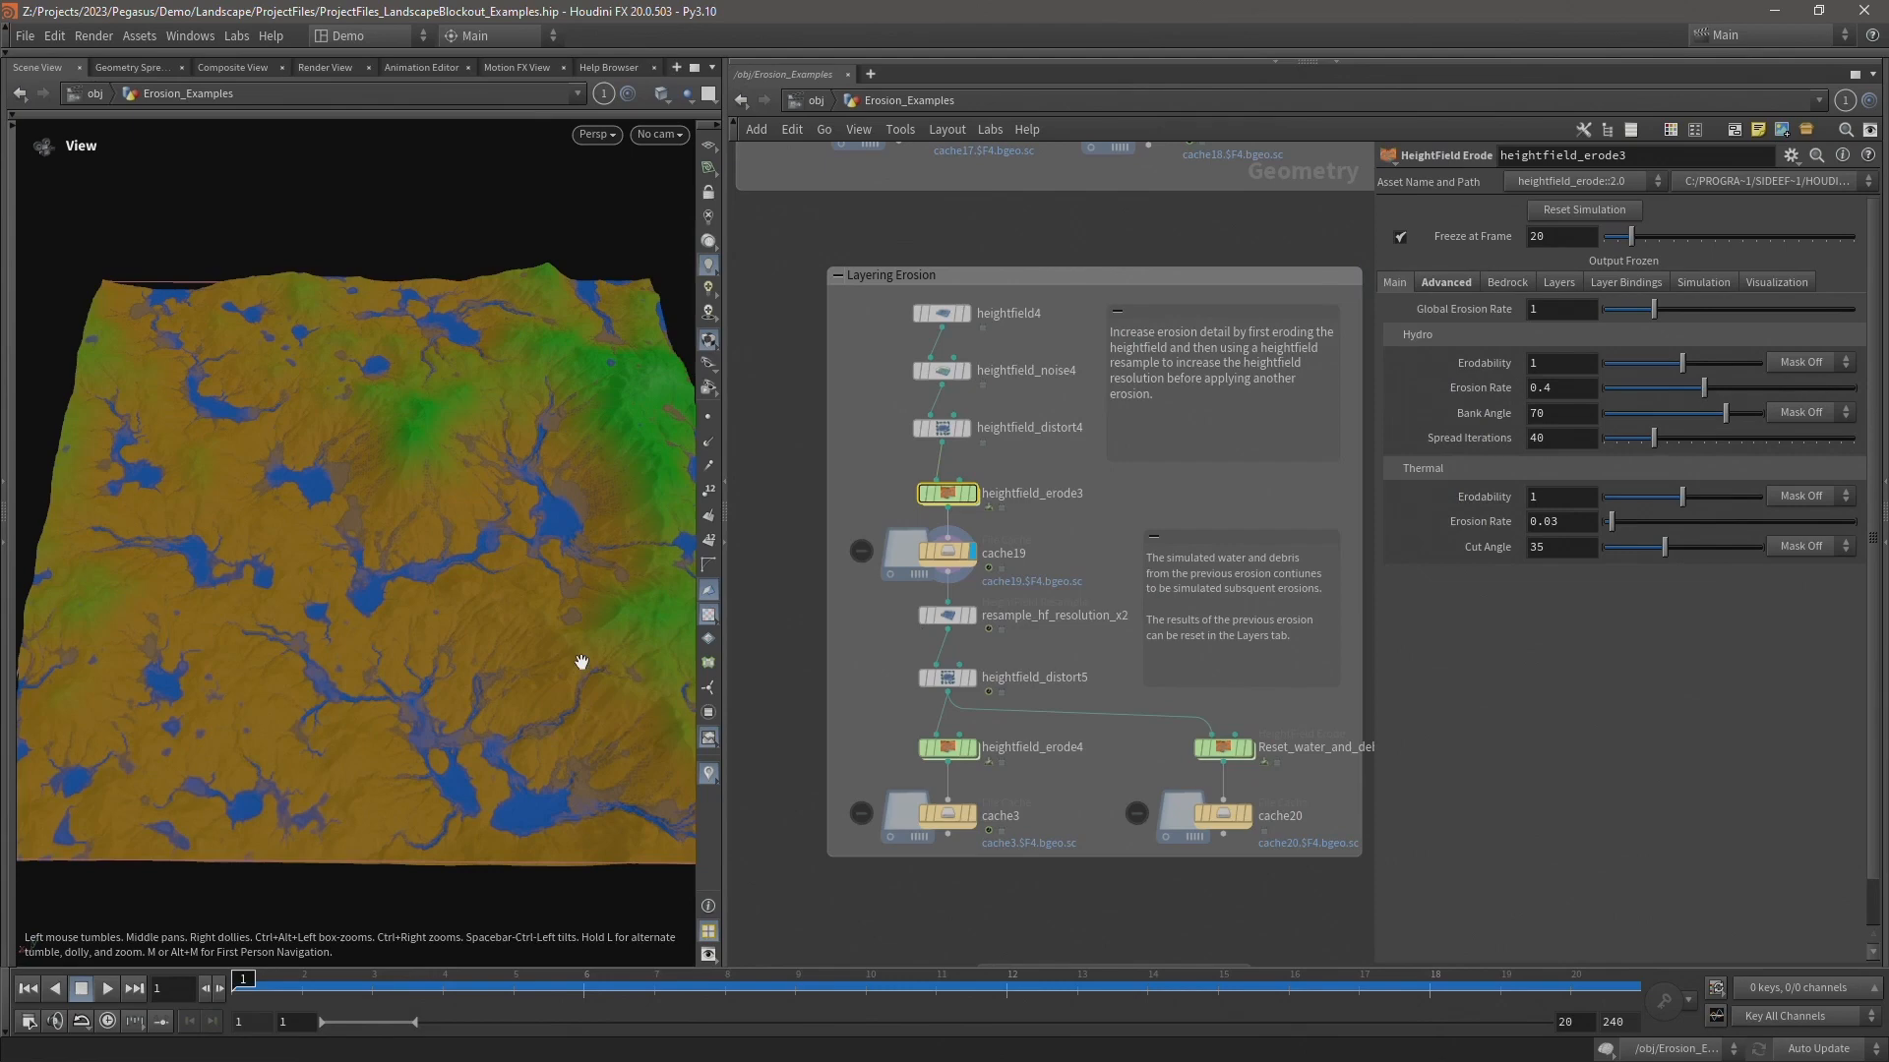
- Check the settings and voxel info of resample_hf_resolution_x2, and select and display heightfield_distort5
click(970, 620)
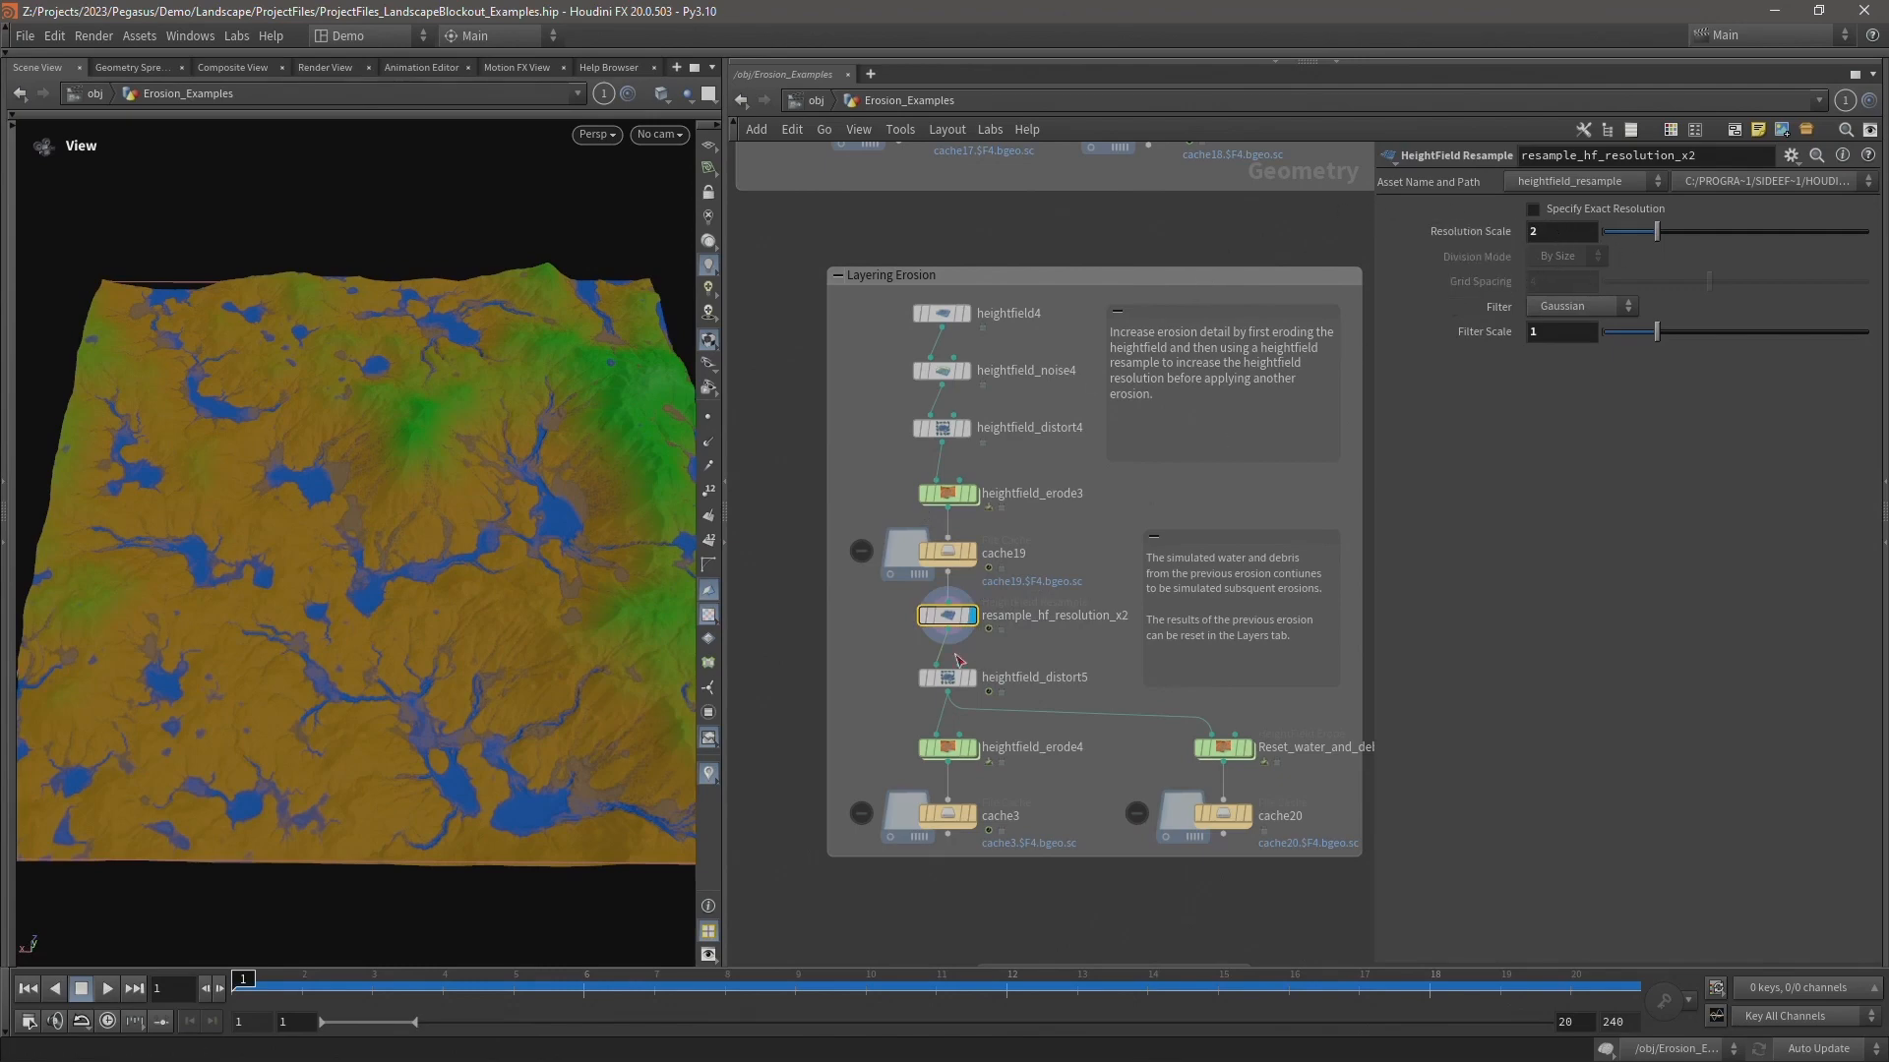
middle_click(959, 618)
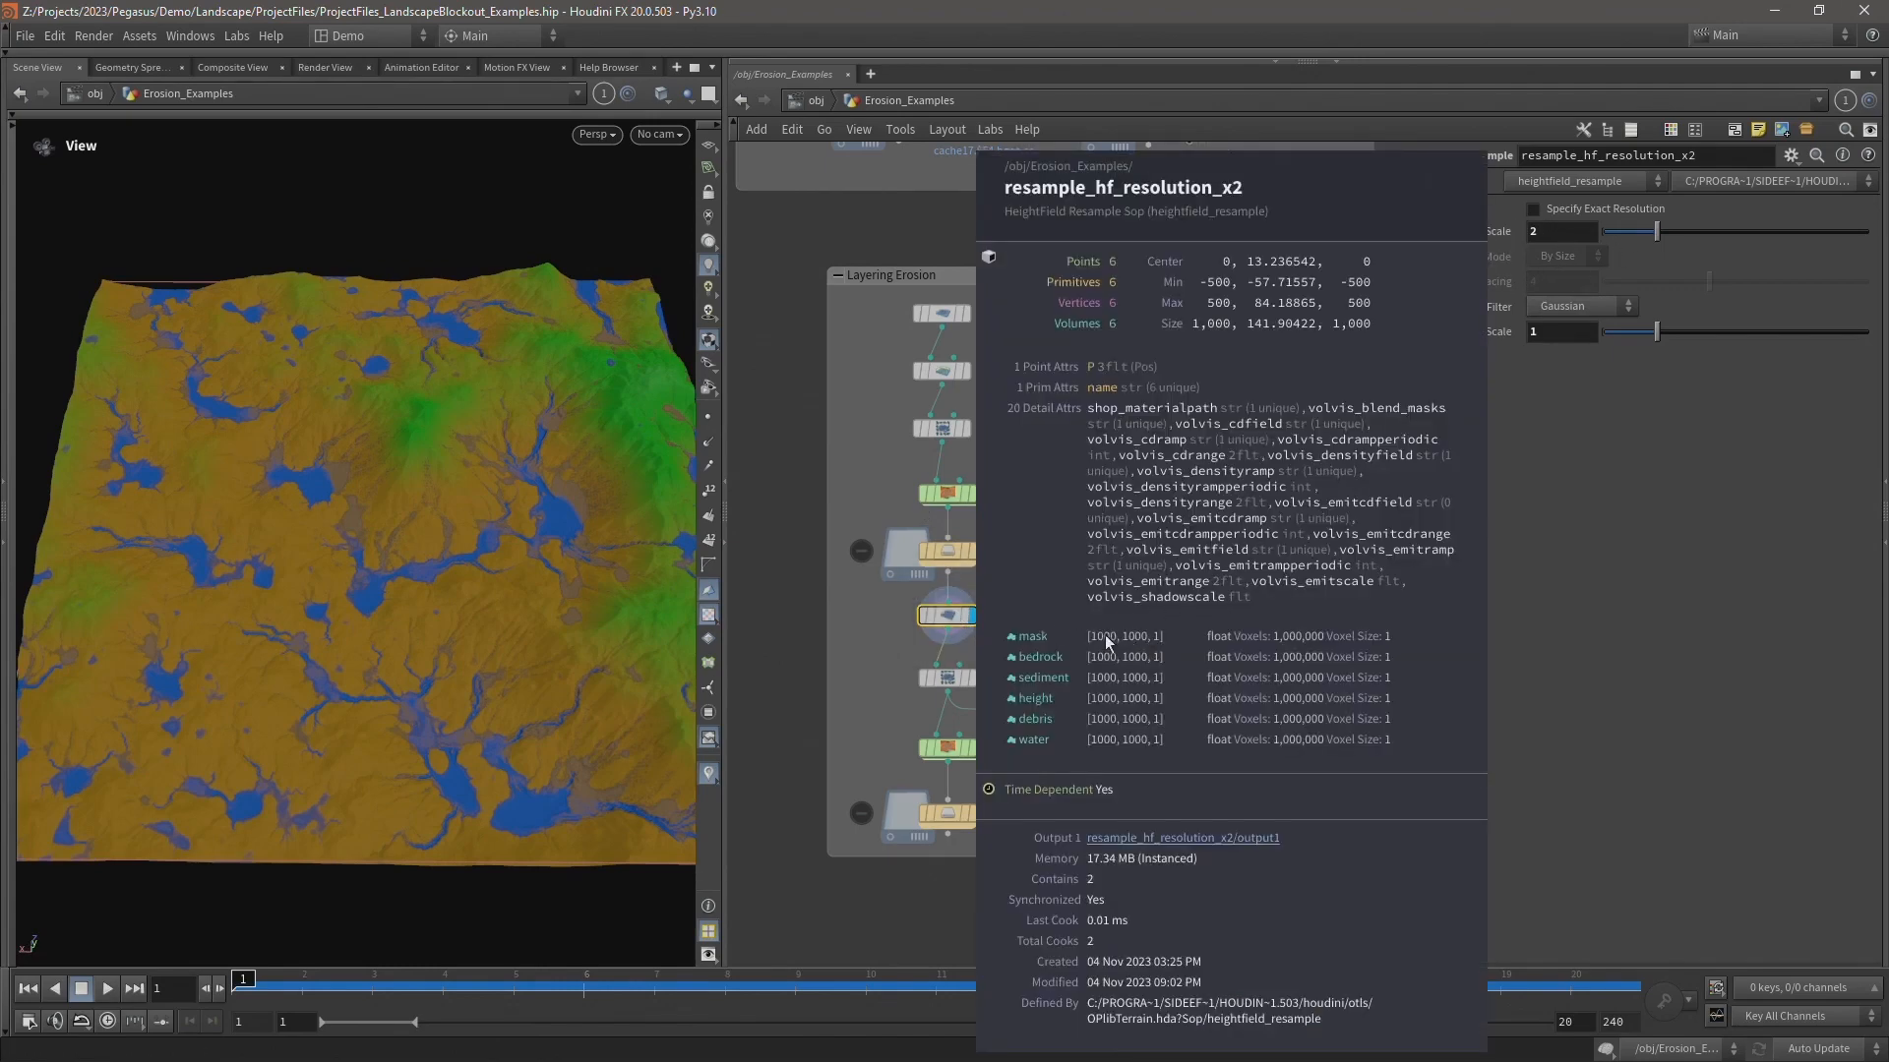
click(972, 686)
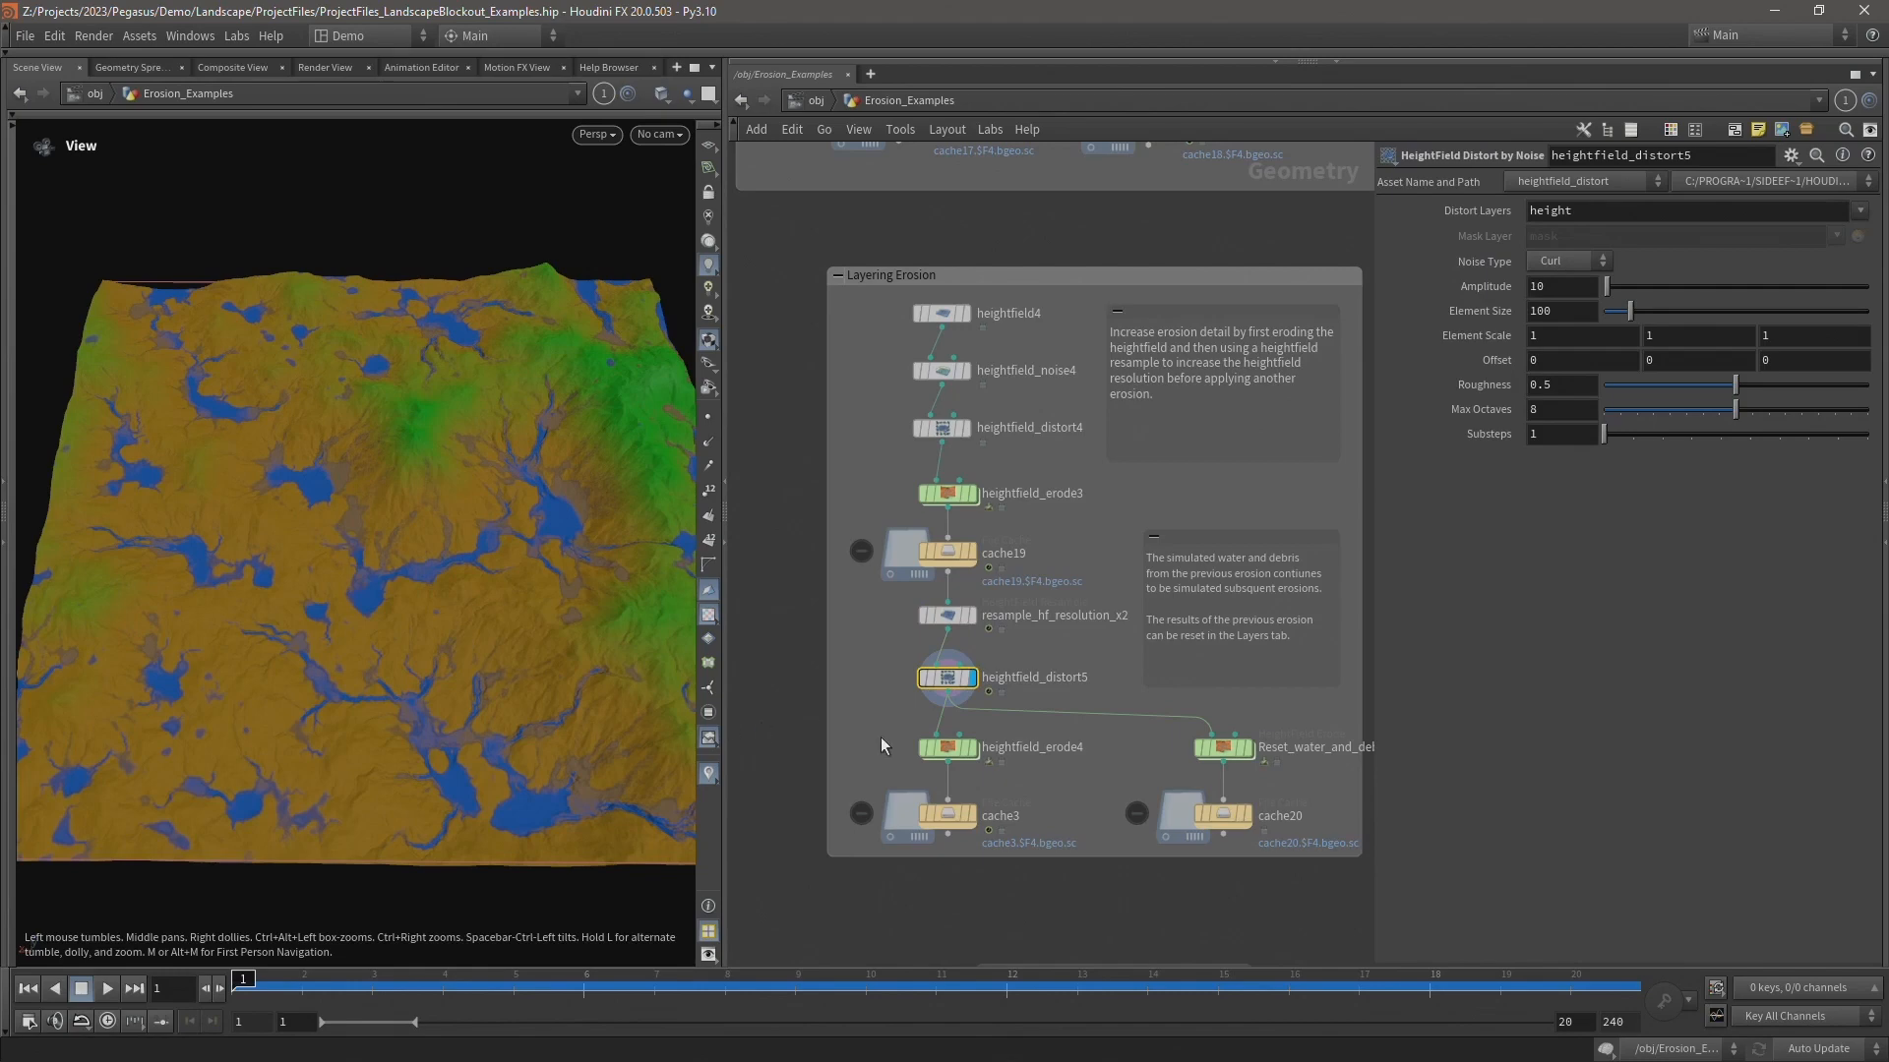
- Select heightfield_erode4 and compare its layered erosion in cache3 with the earlier result in cache19
click(946, 748)
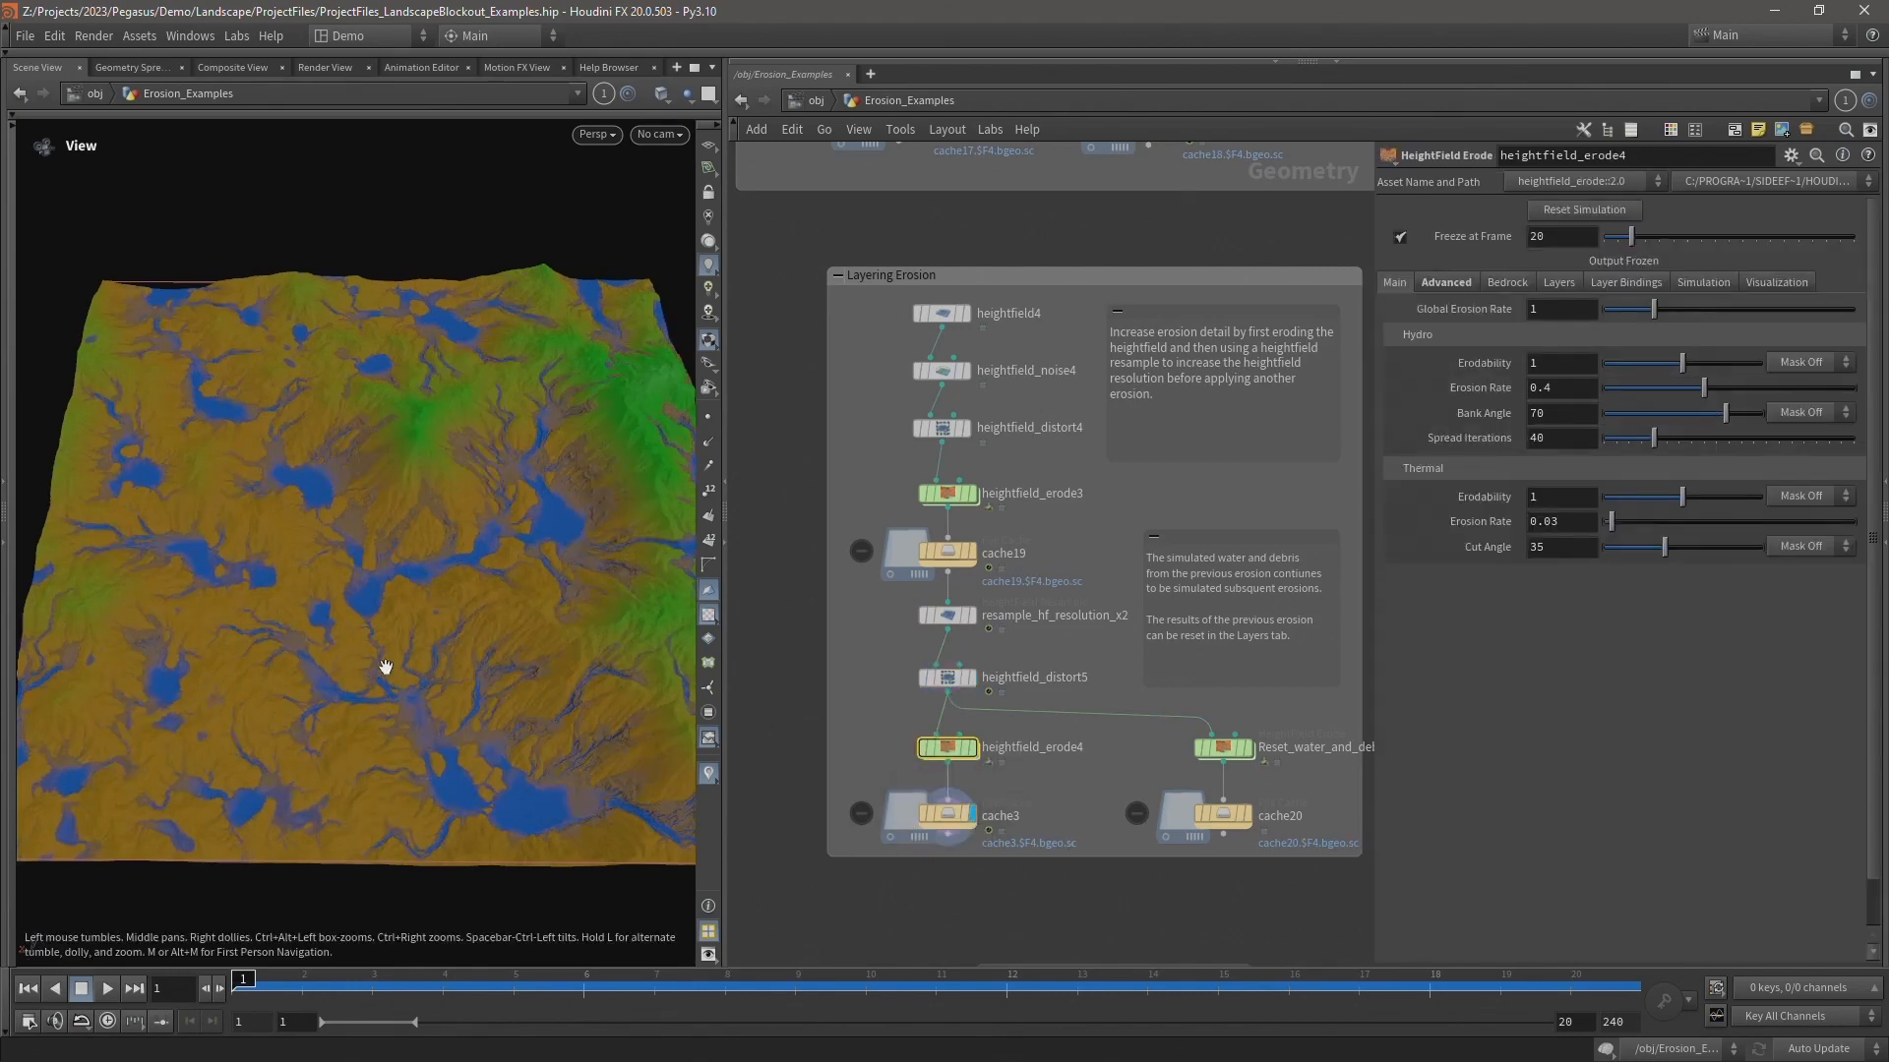
mouse_move(977, 553)
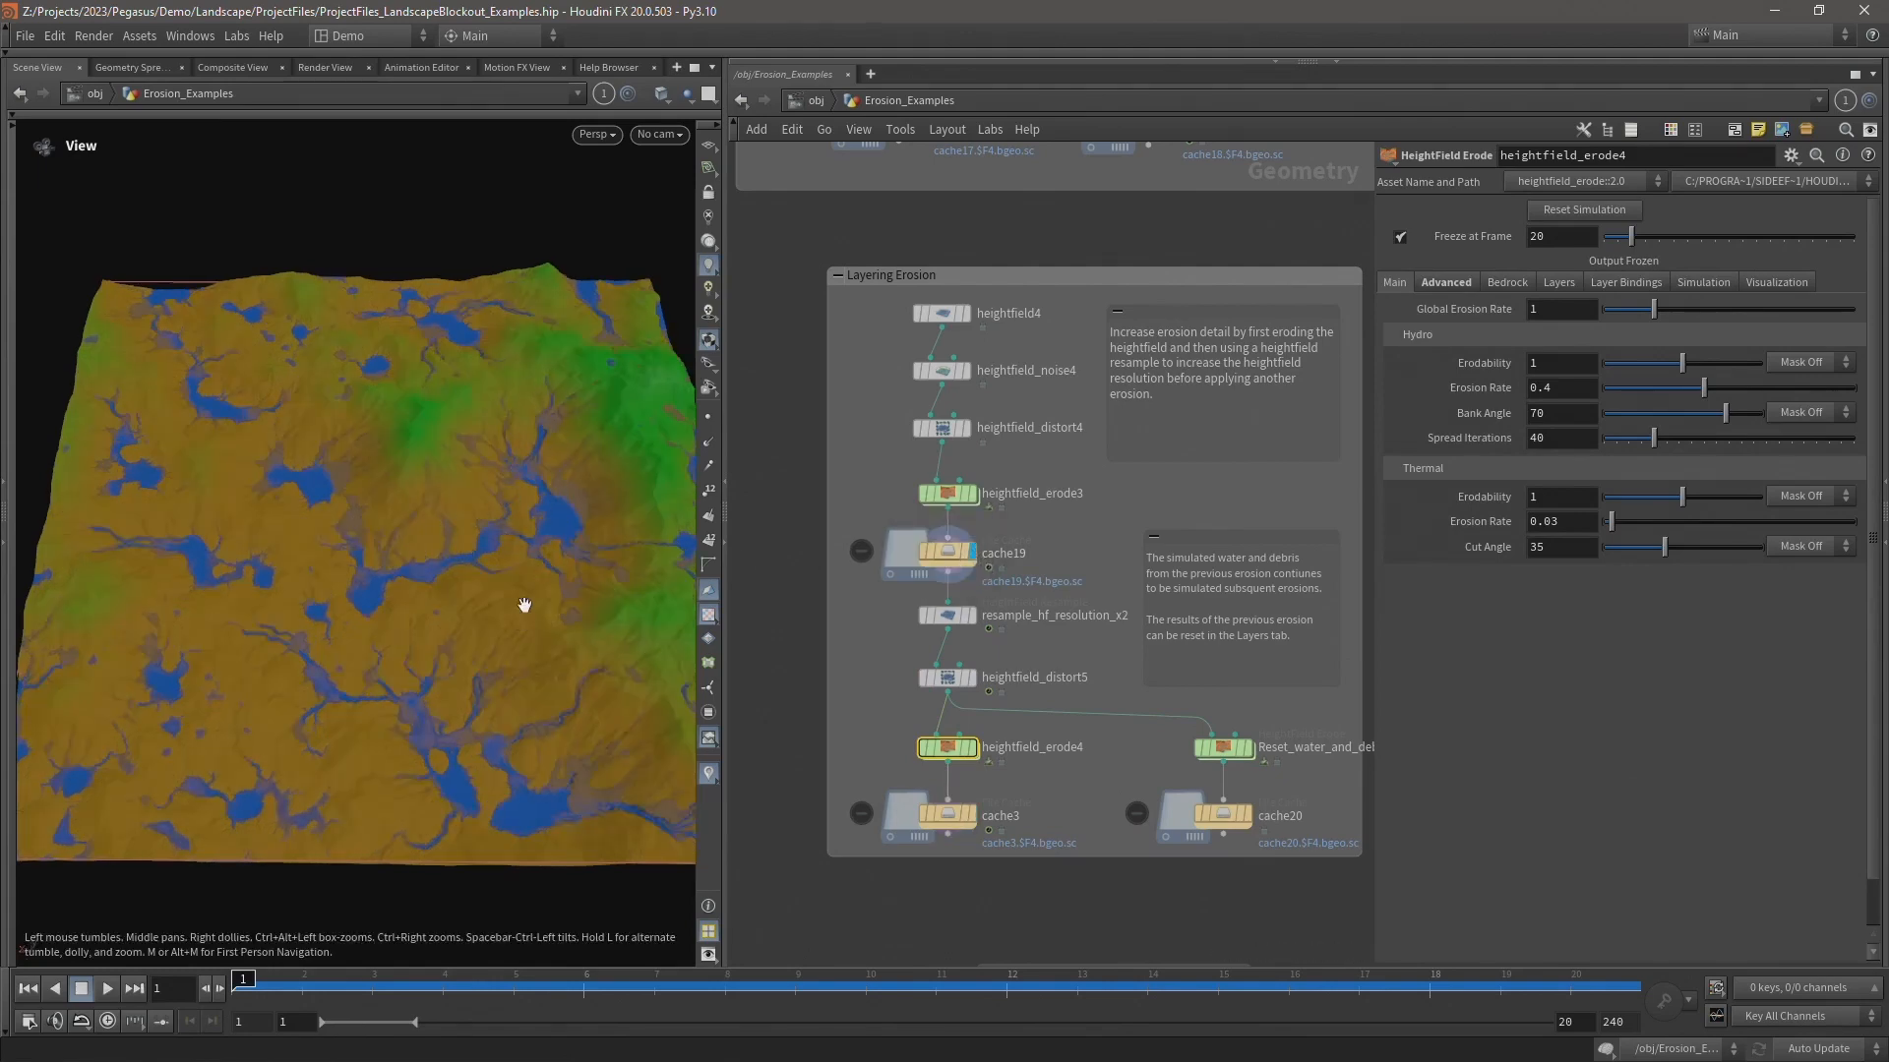
click(976, 814)
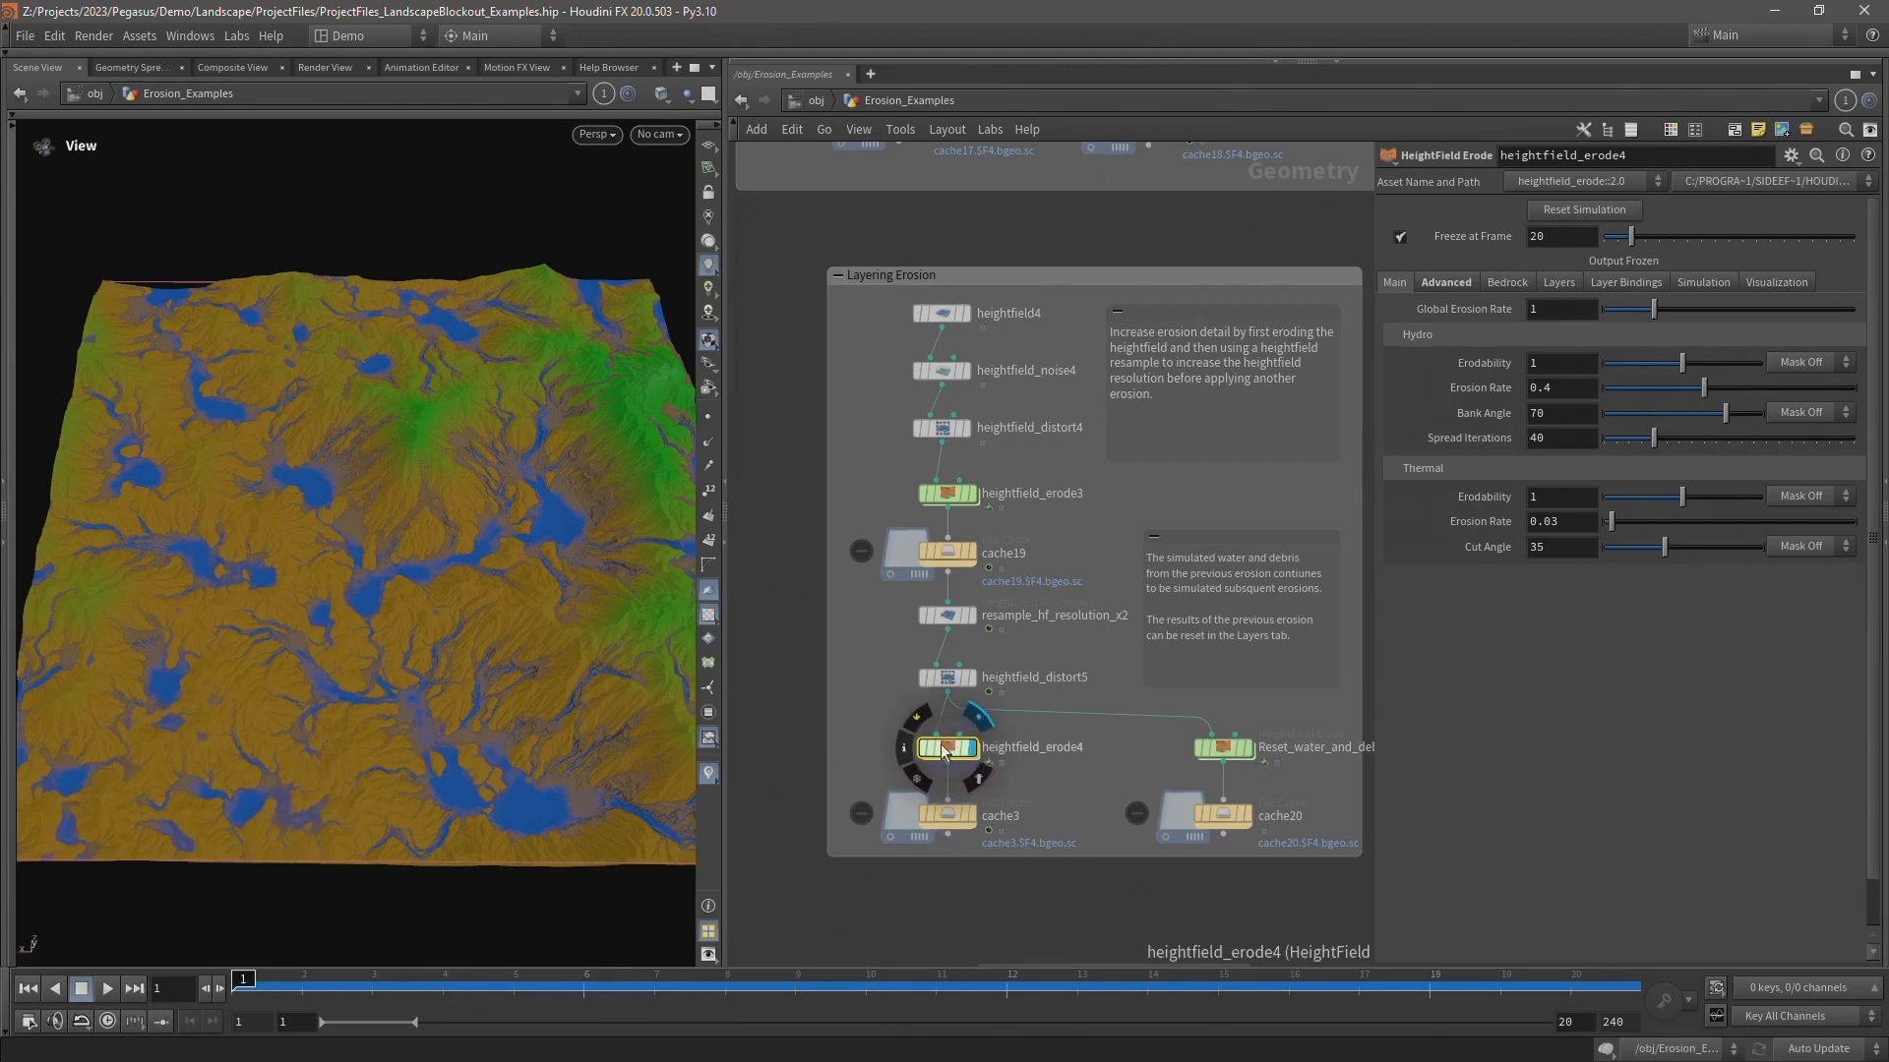
- Display heightfield_erode4, turn off Freeze at Frame and play its erosion simulation
click(972, 749)
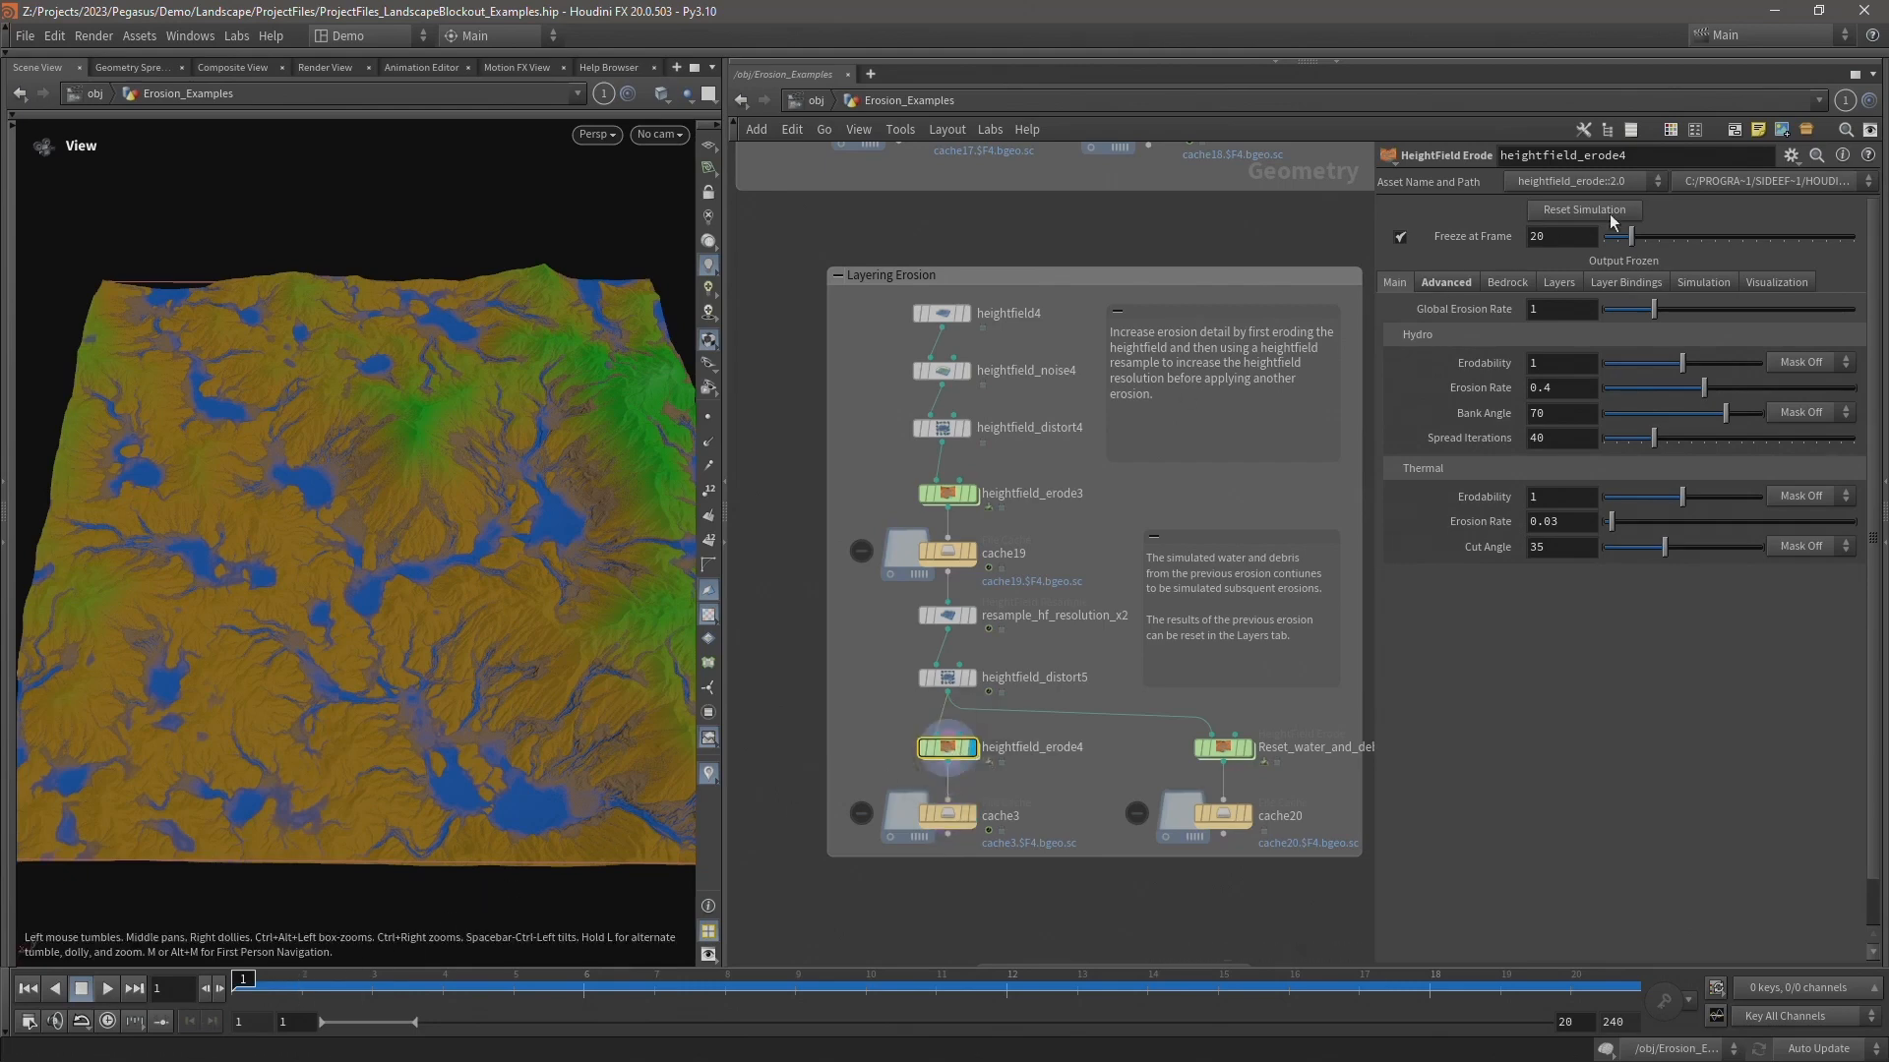
click(1403, 240)
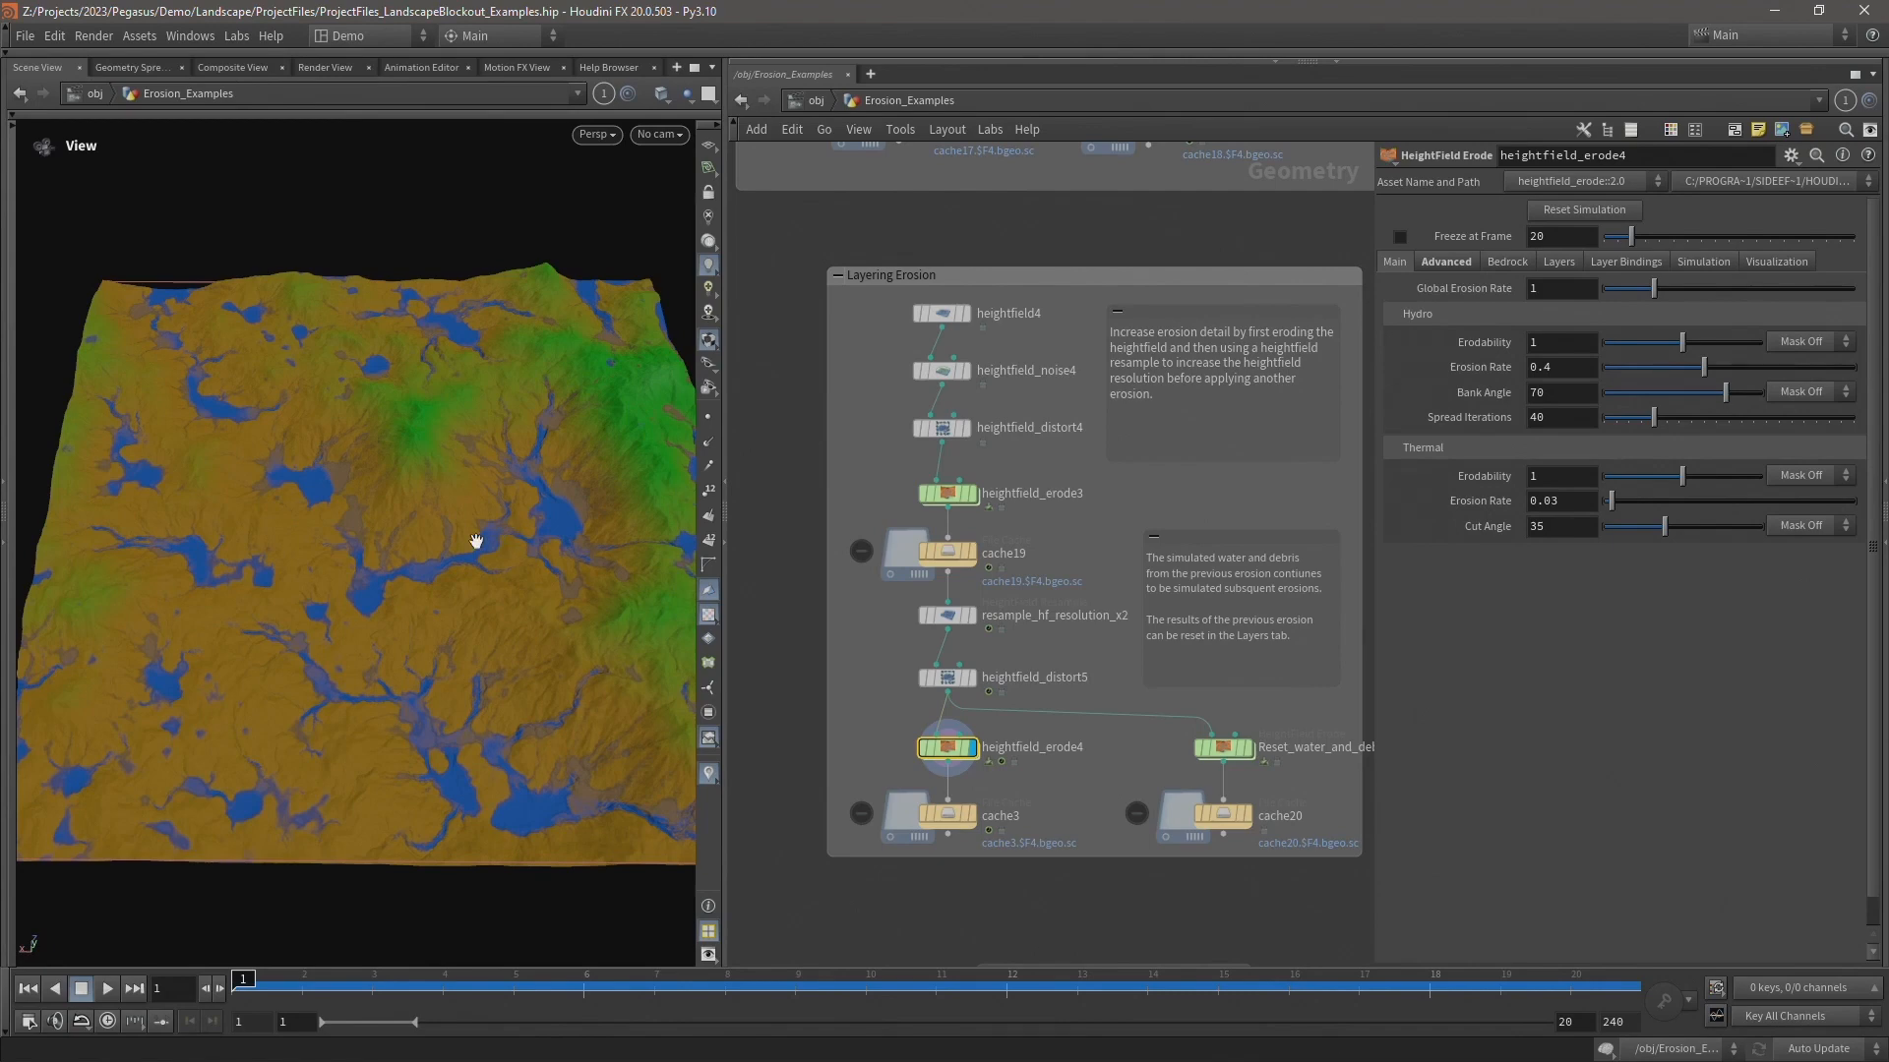
key(Up)
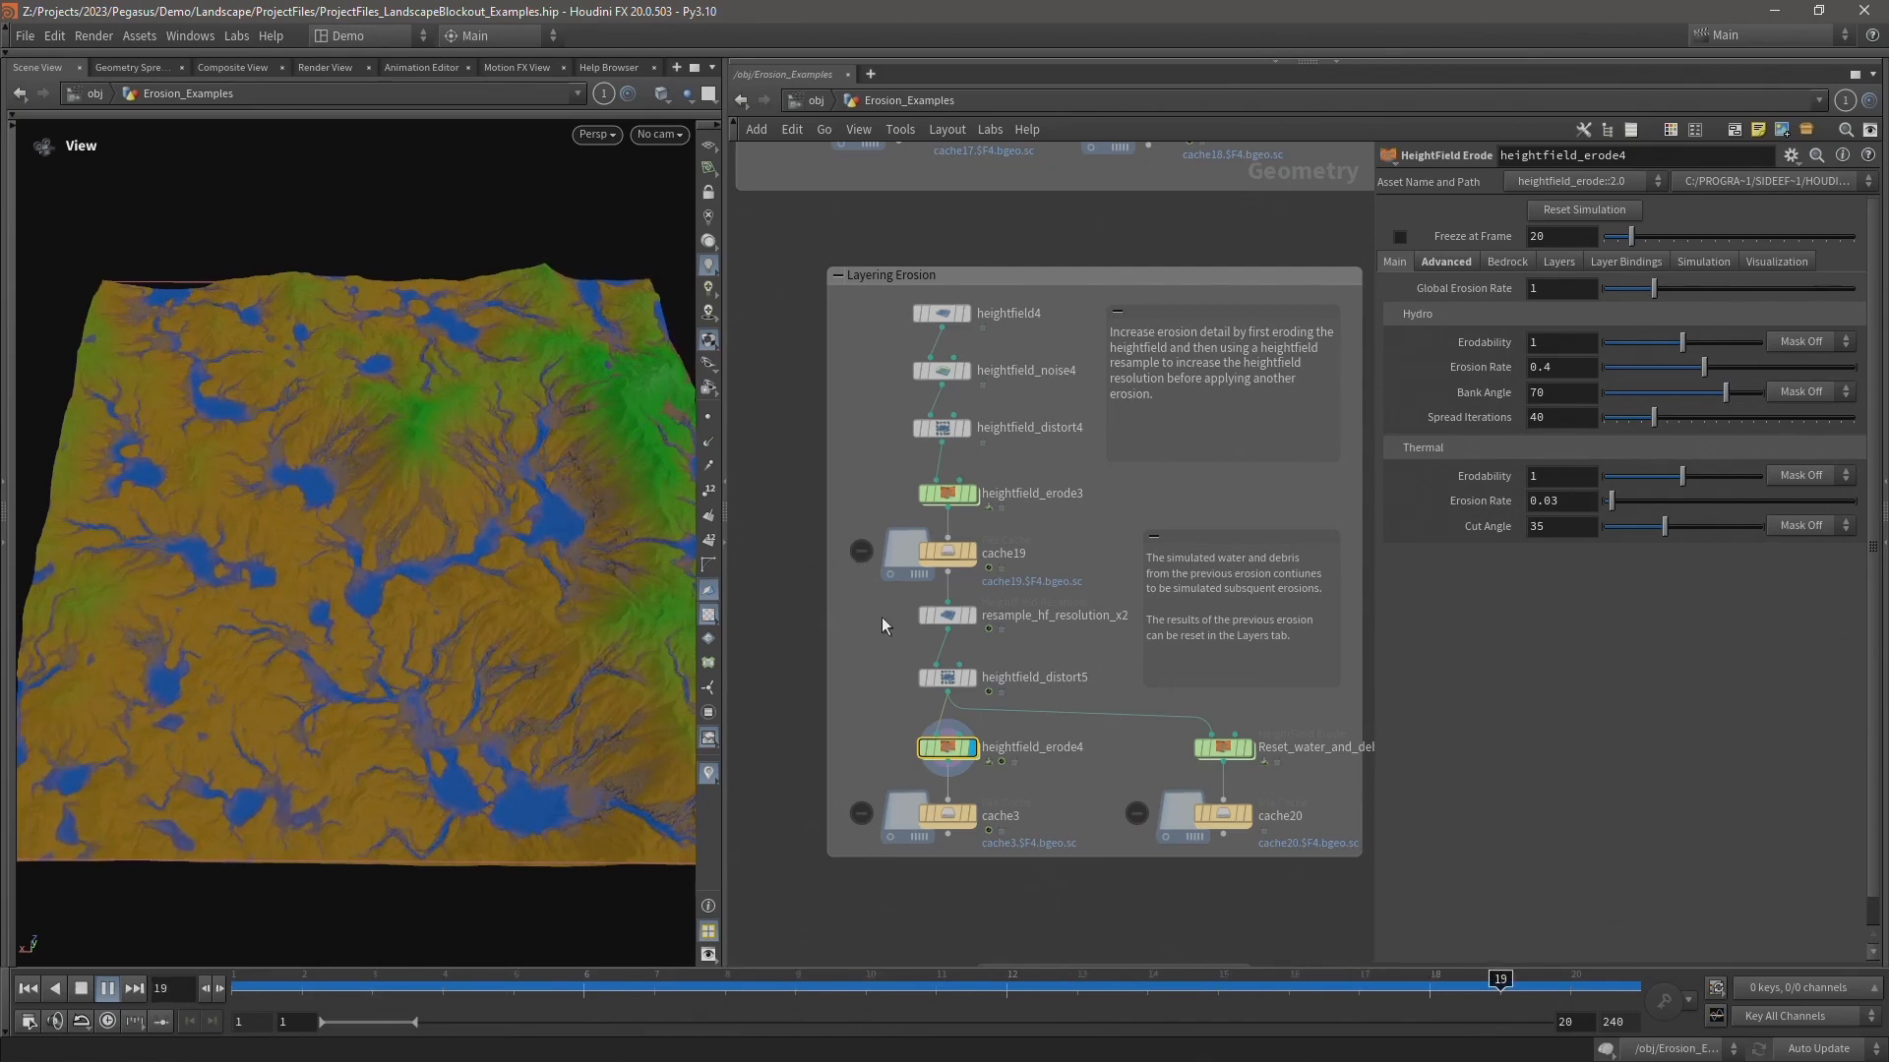
click(947, 616)
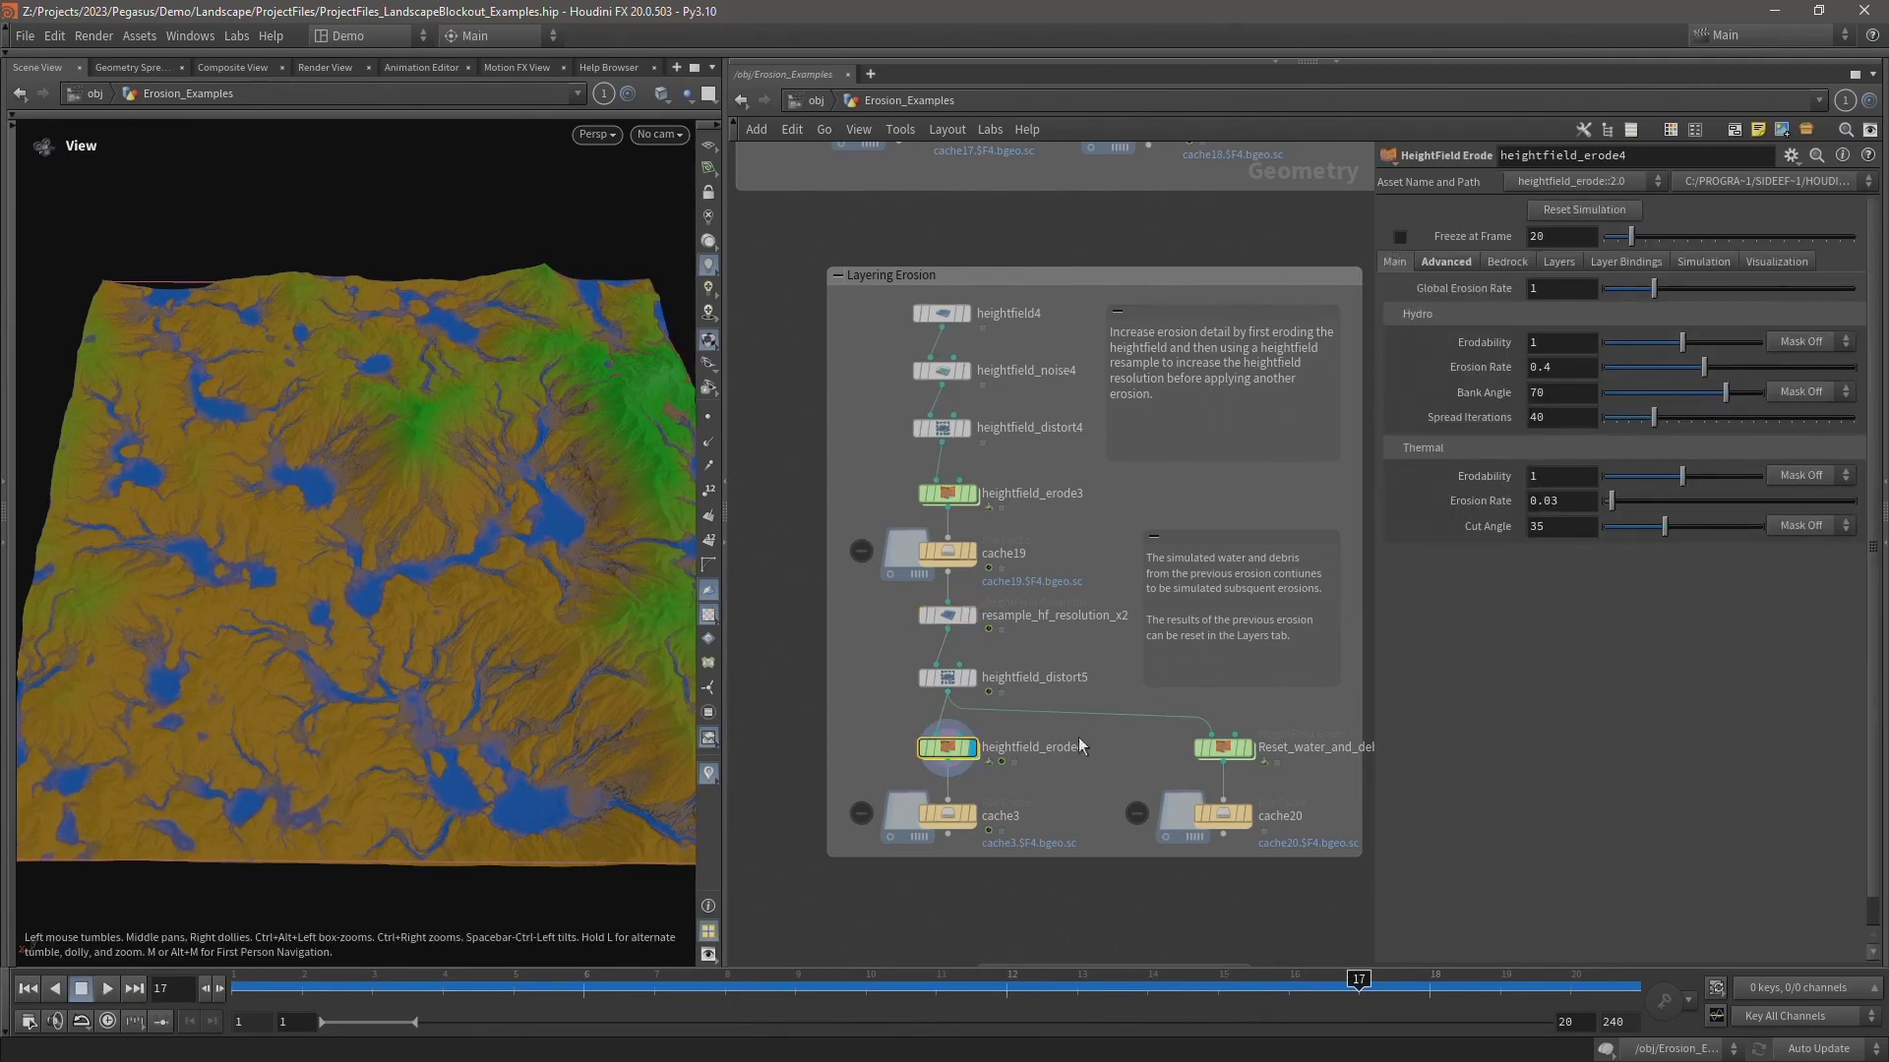
- Return to frame 1, unfreeze and display Reset_water_and_debris_layers, and play its simulation with the layers reset
click(1232, 747)
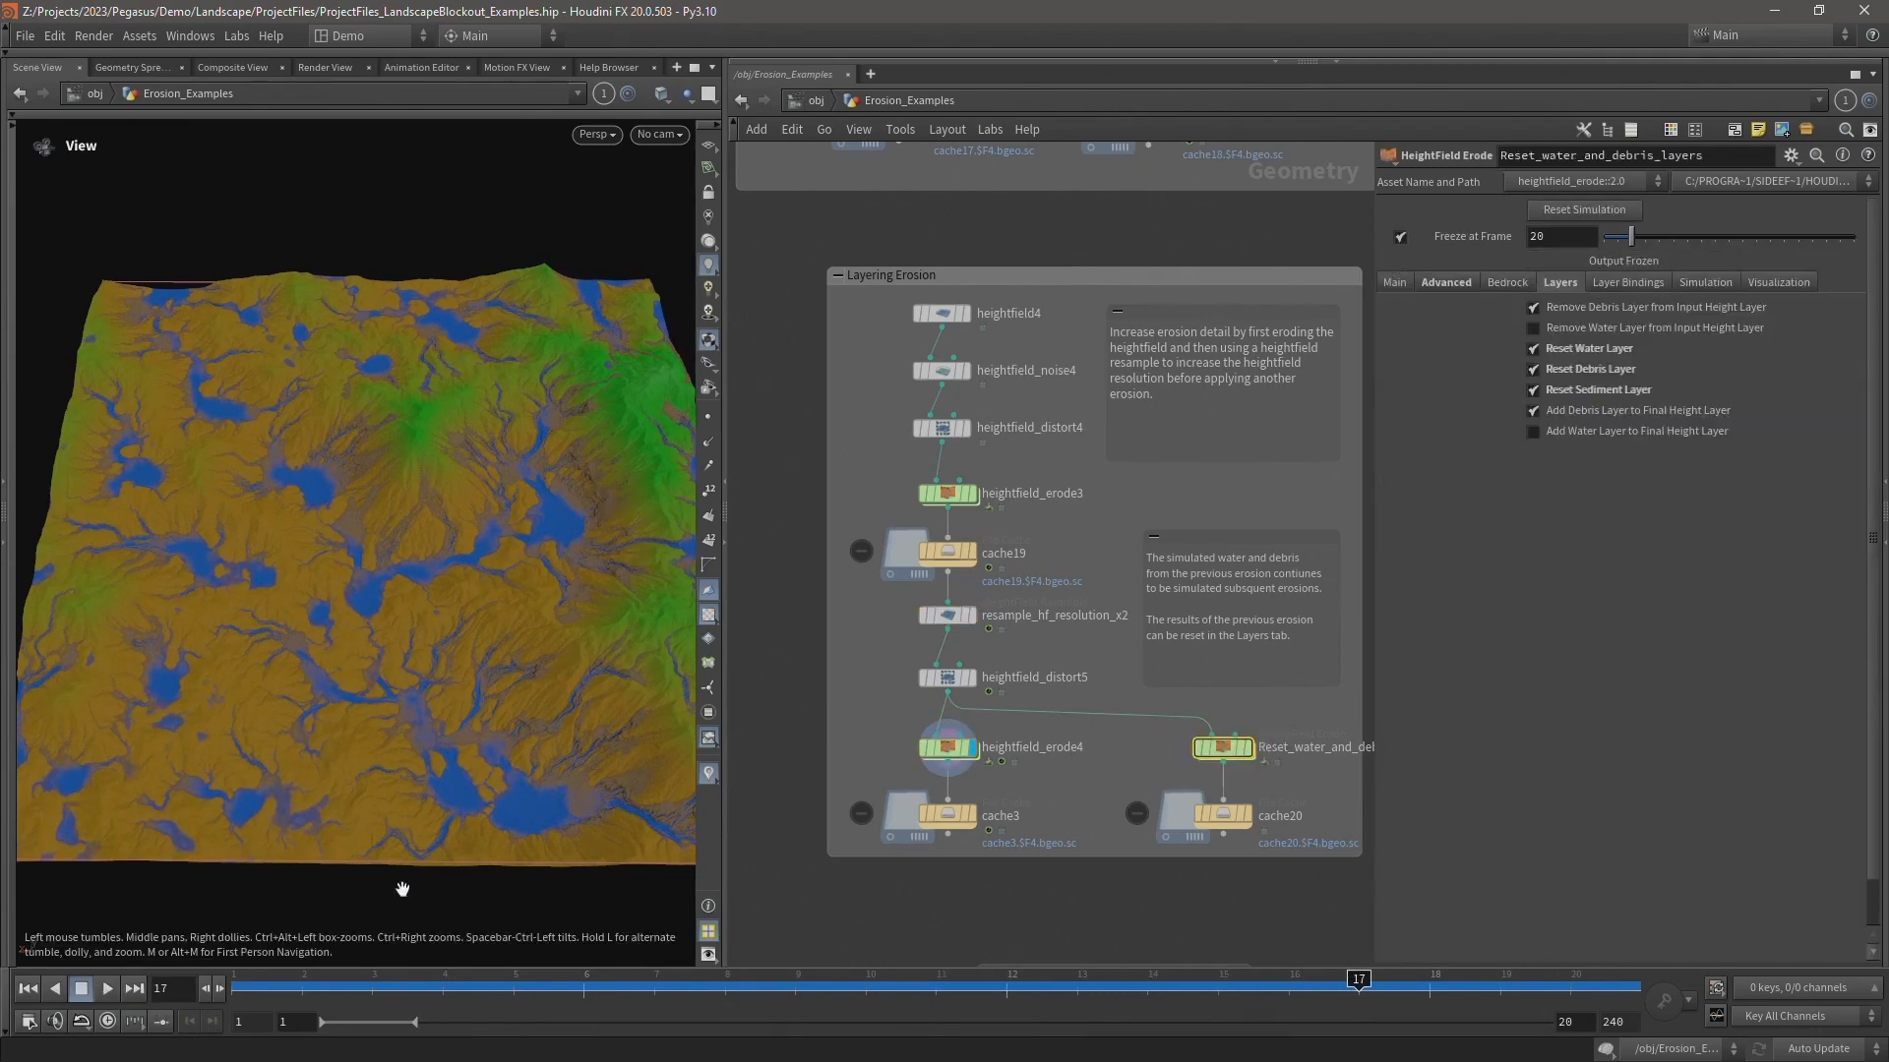
click(238, 987)
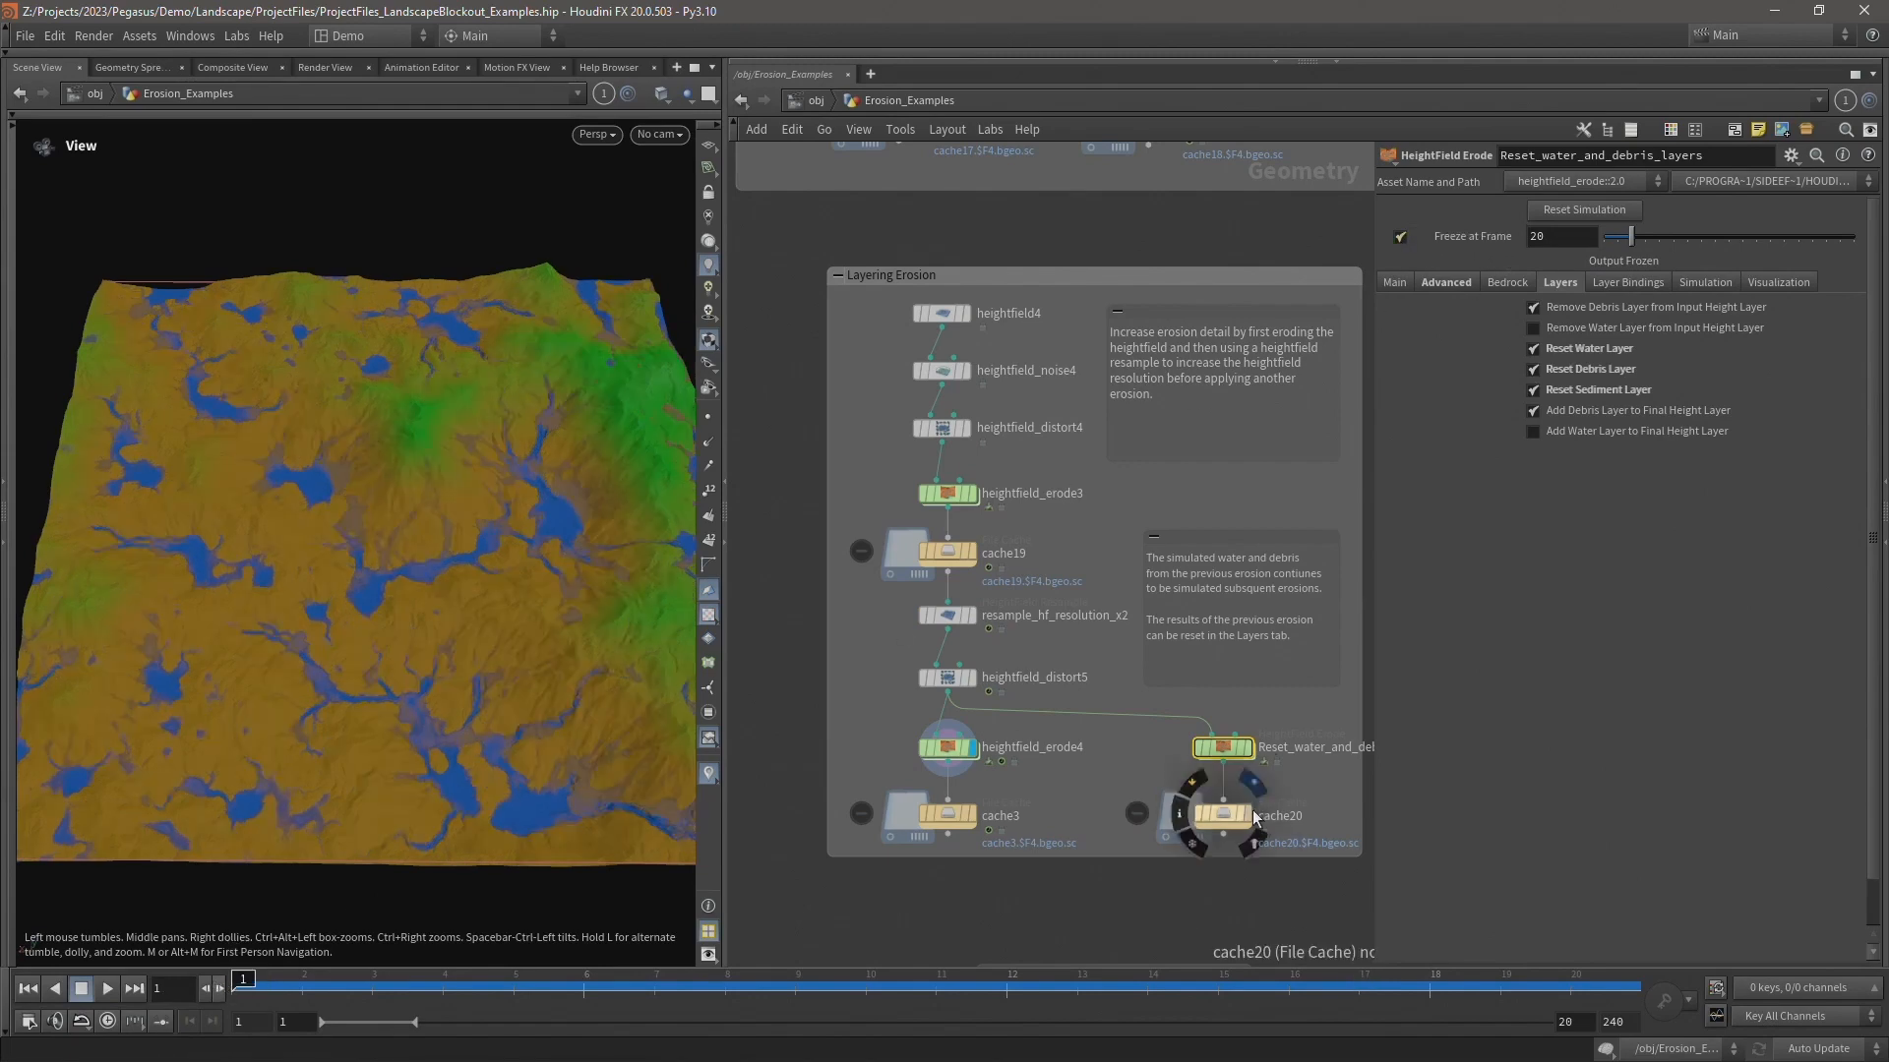
click(1400, 238)
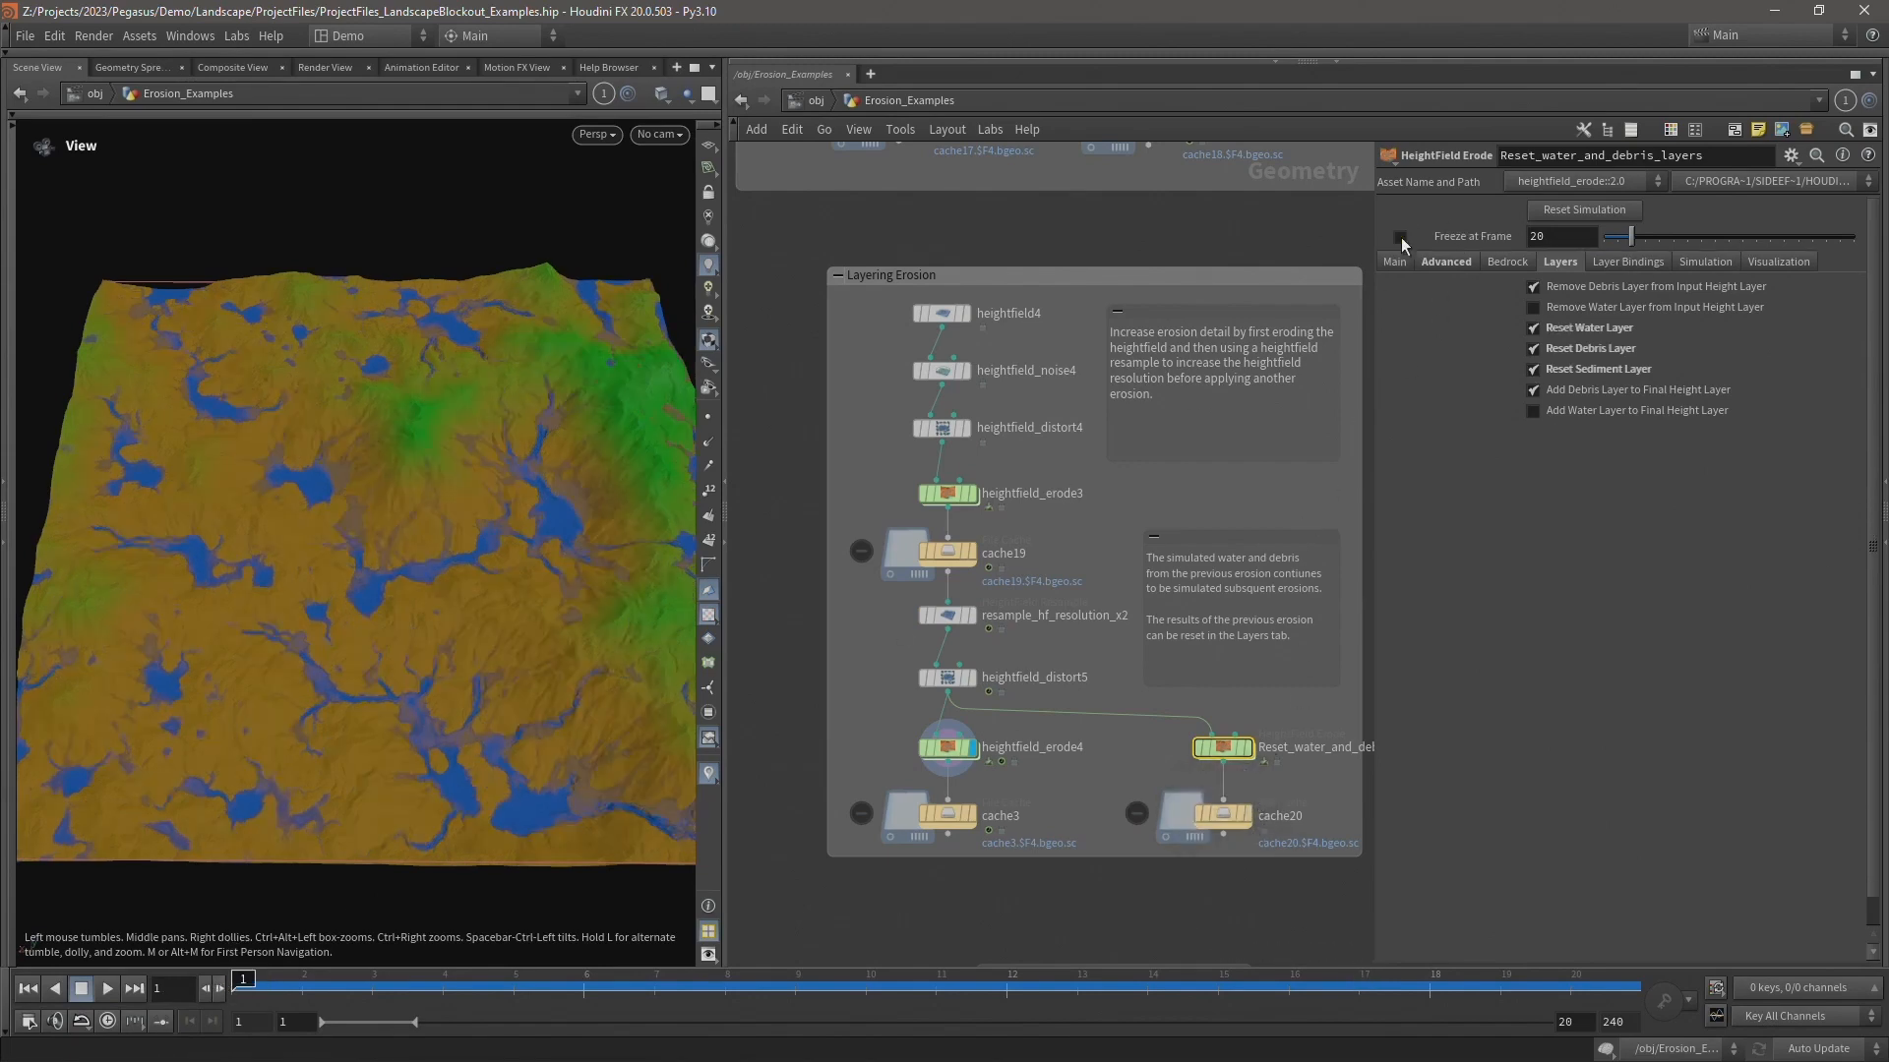
click(1249, 747)
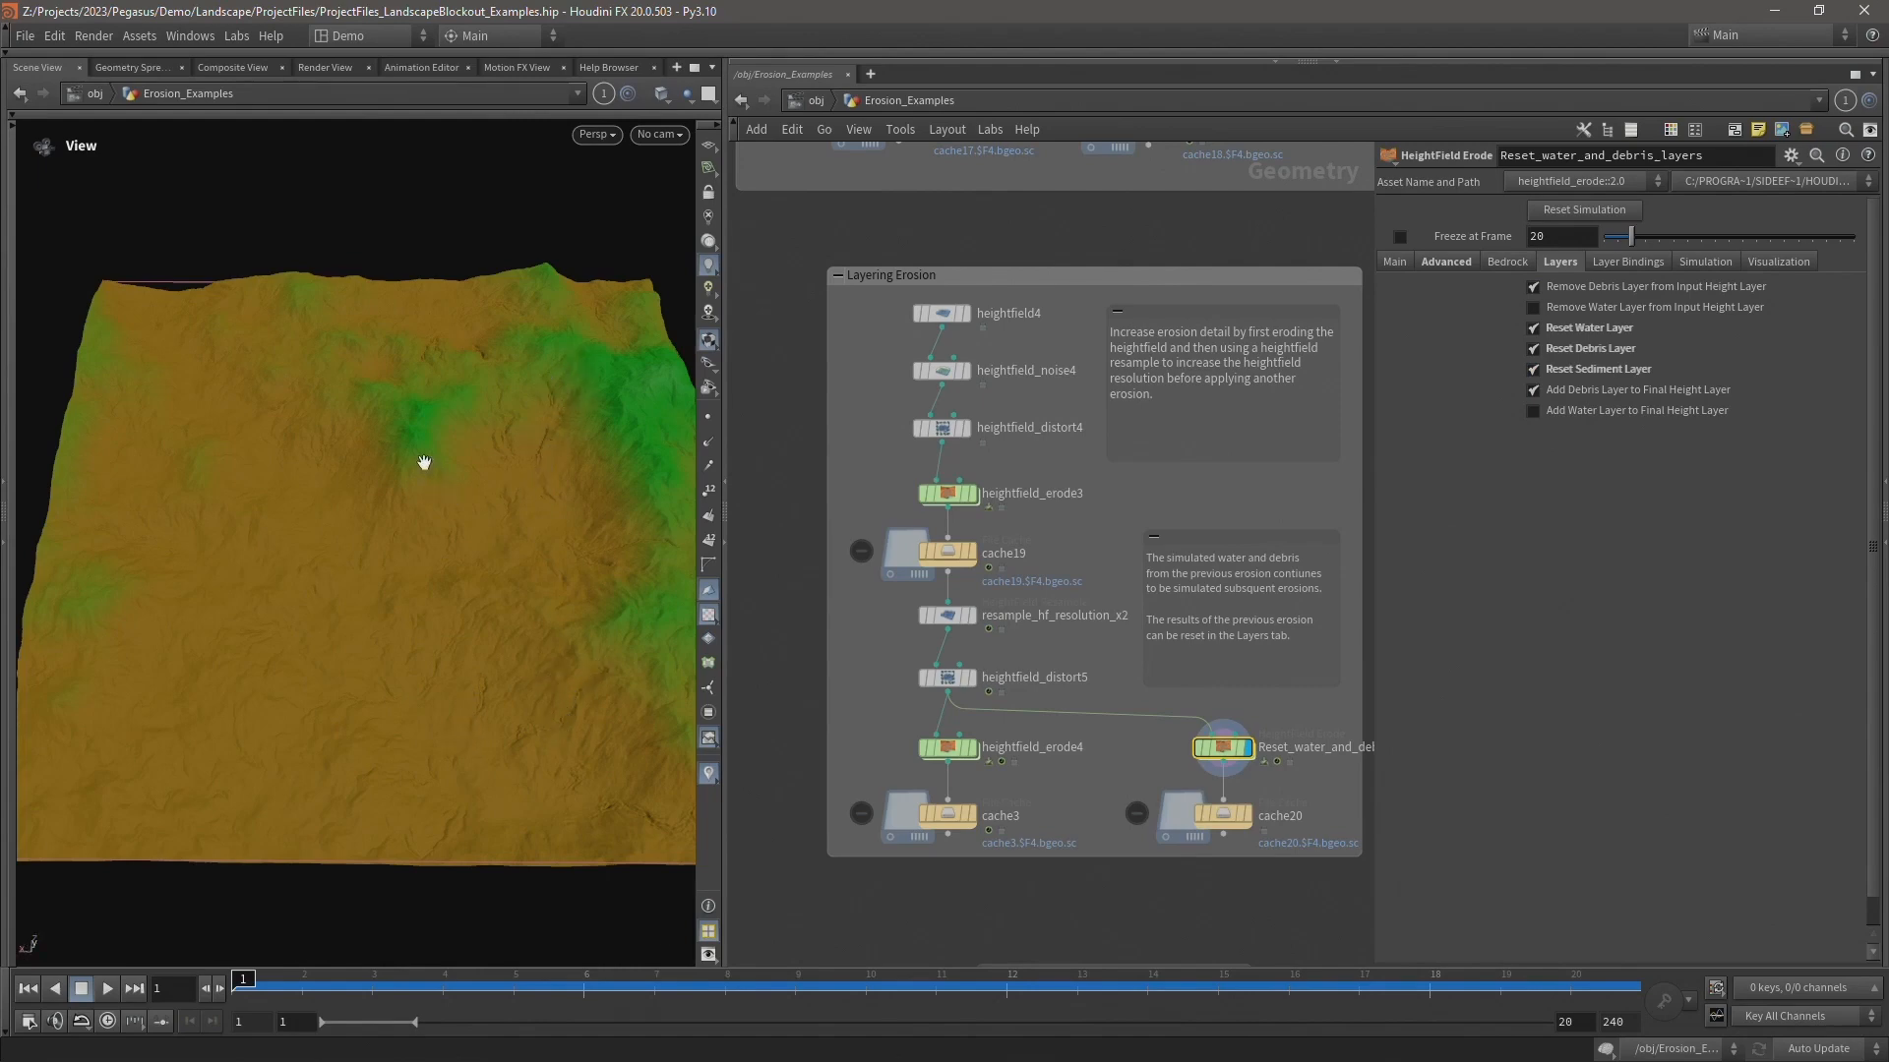
key(Up)
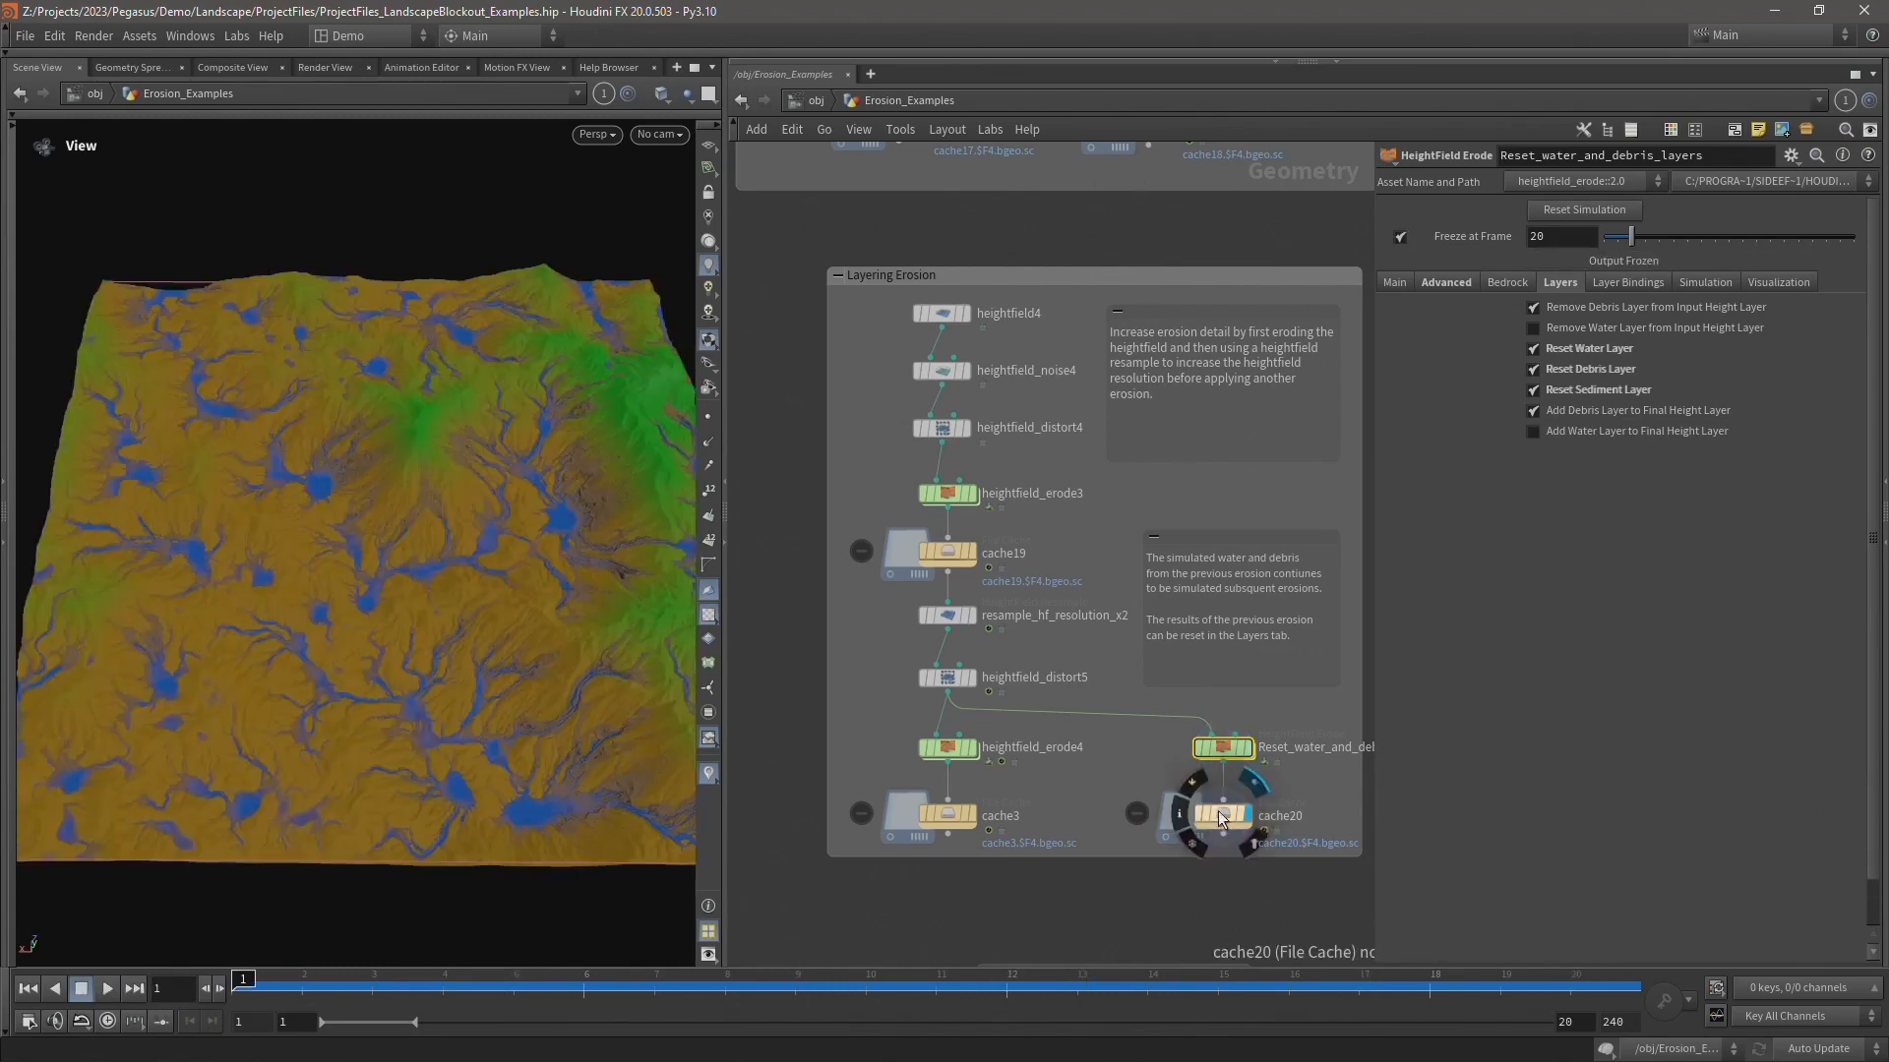
- Compare the cache20 and cache3 results by displaying each, leaving both nodes selected and cache3 displayed
click(1220, 812)
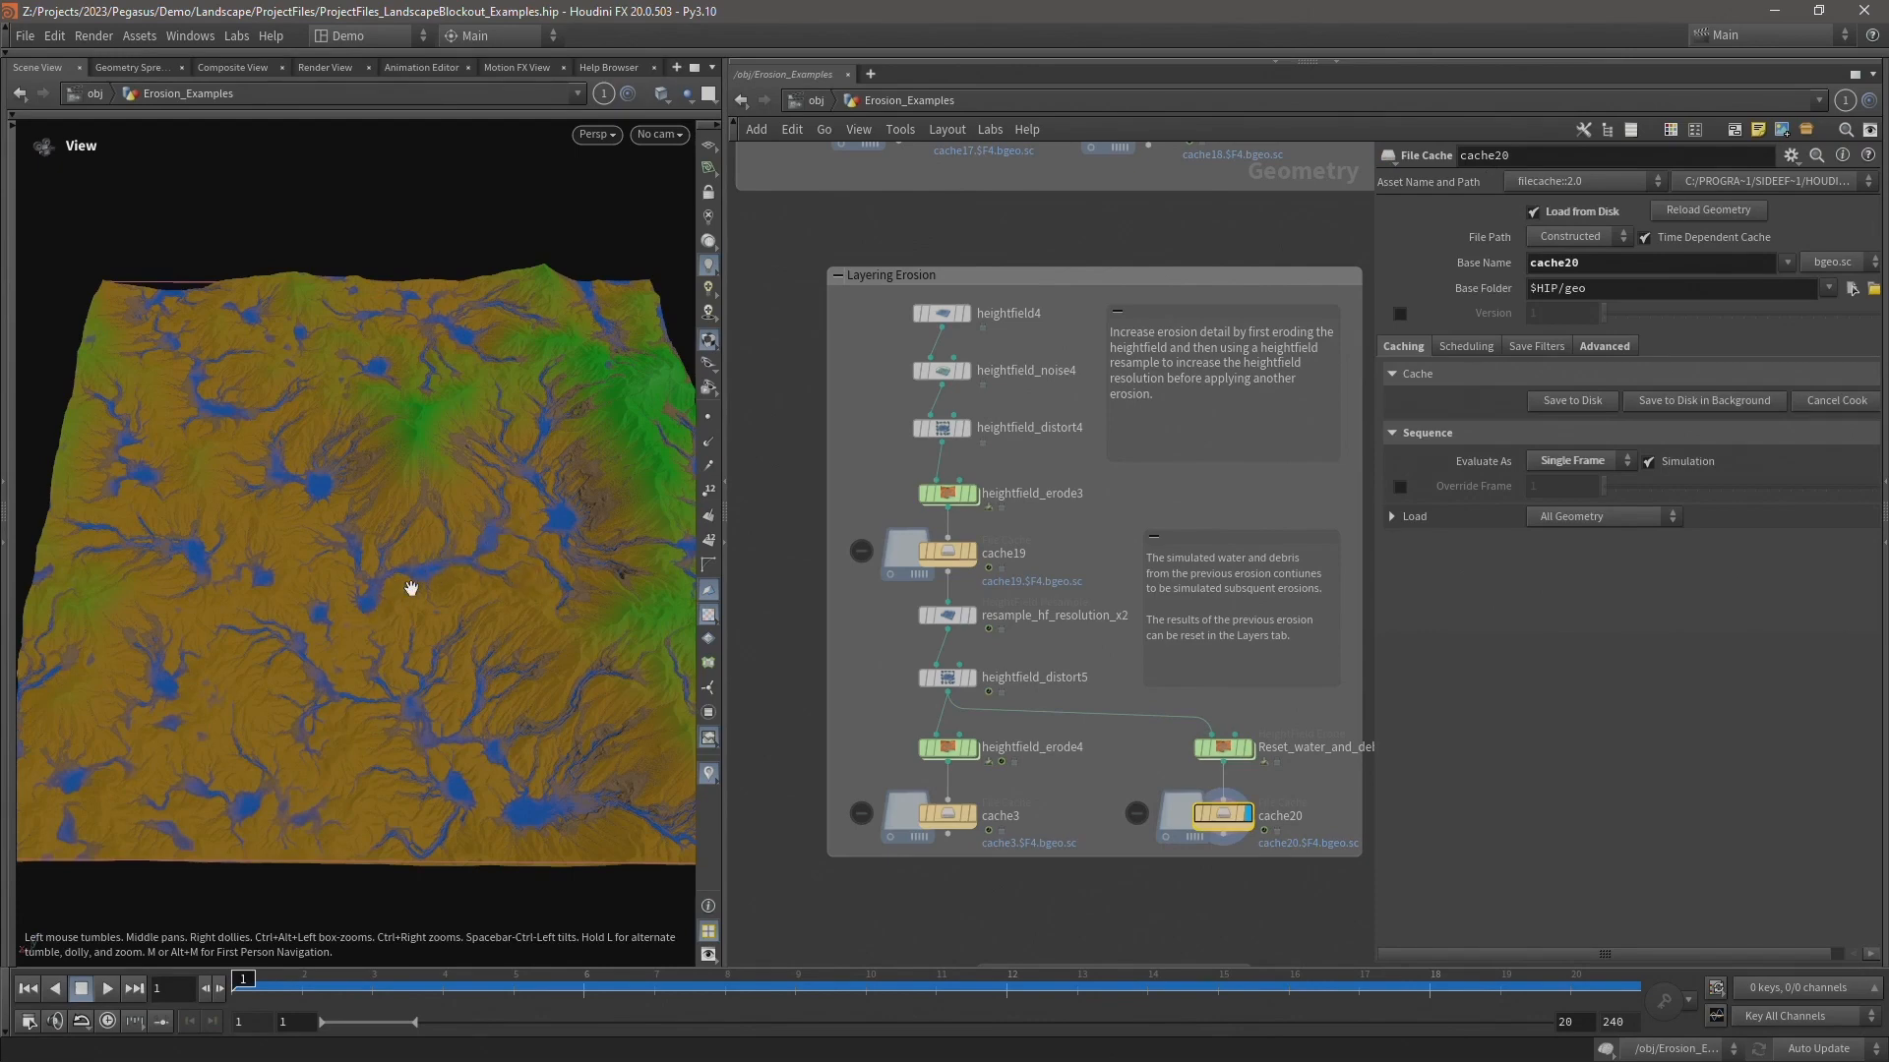
click(975, 823)
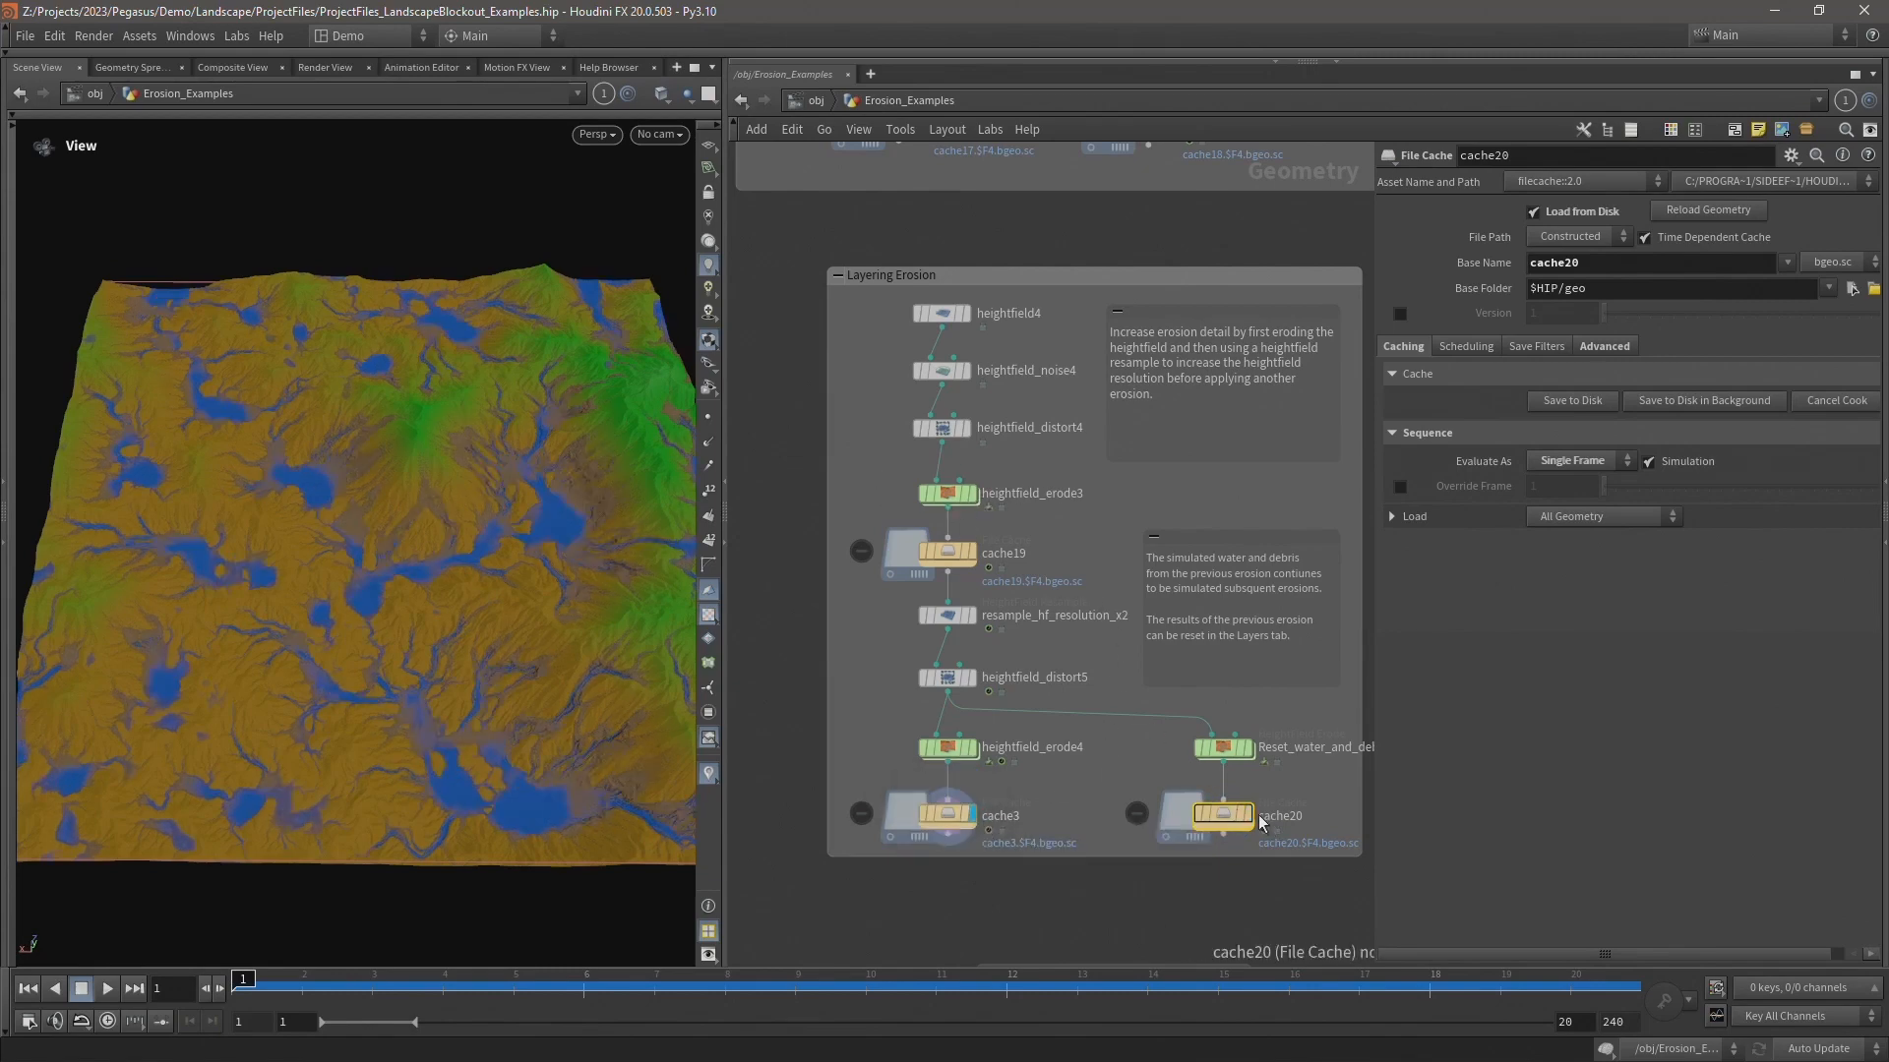
click(1247, 817)
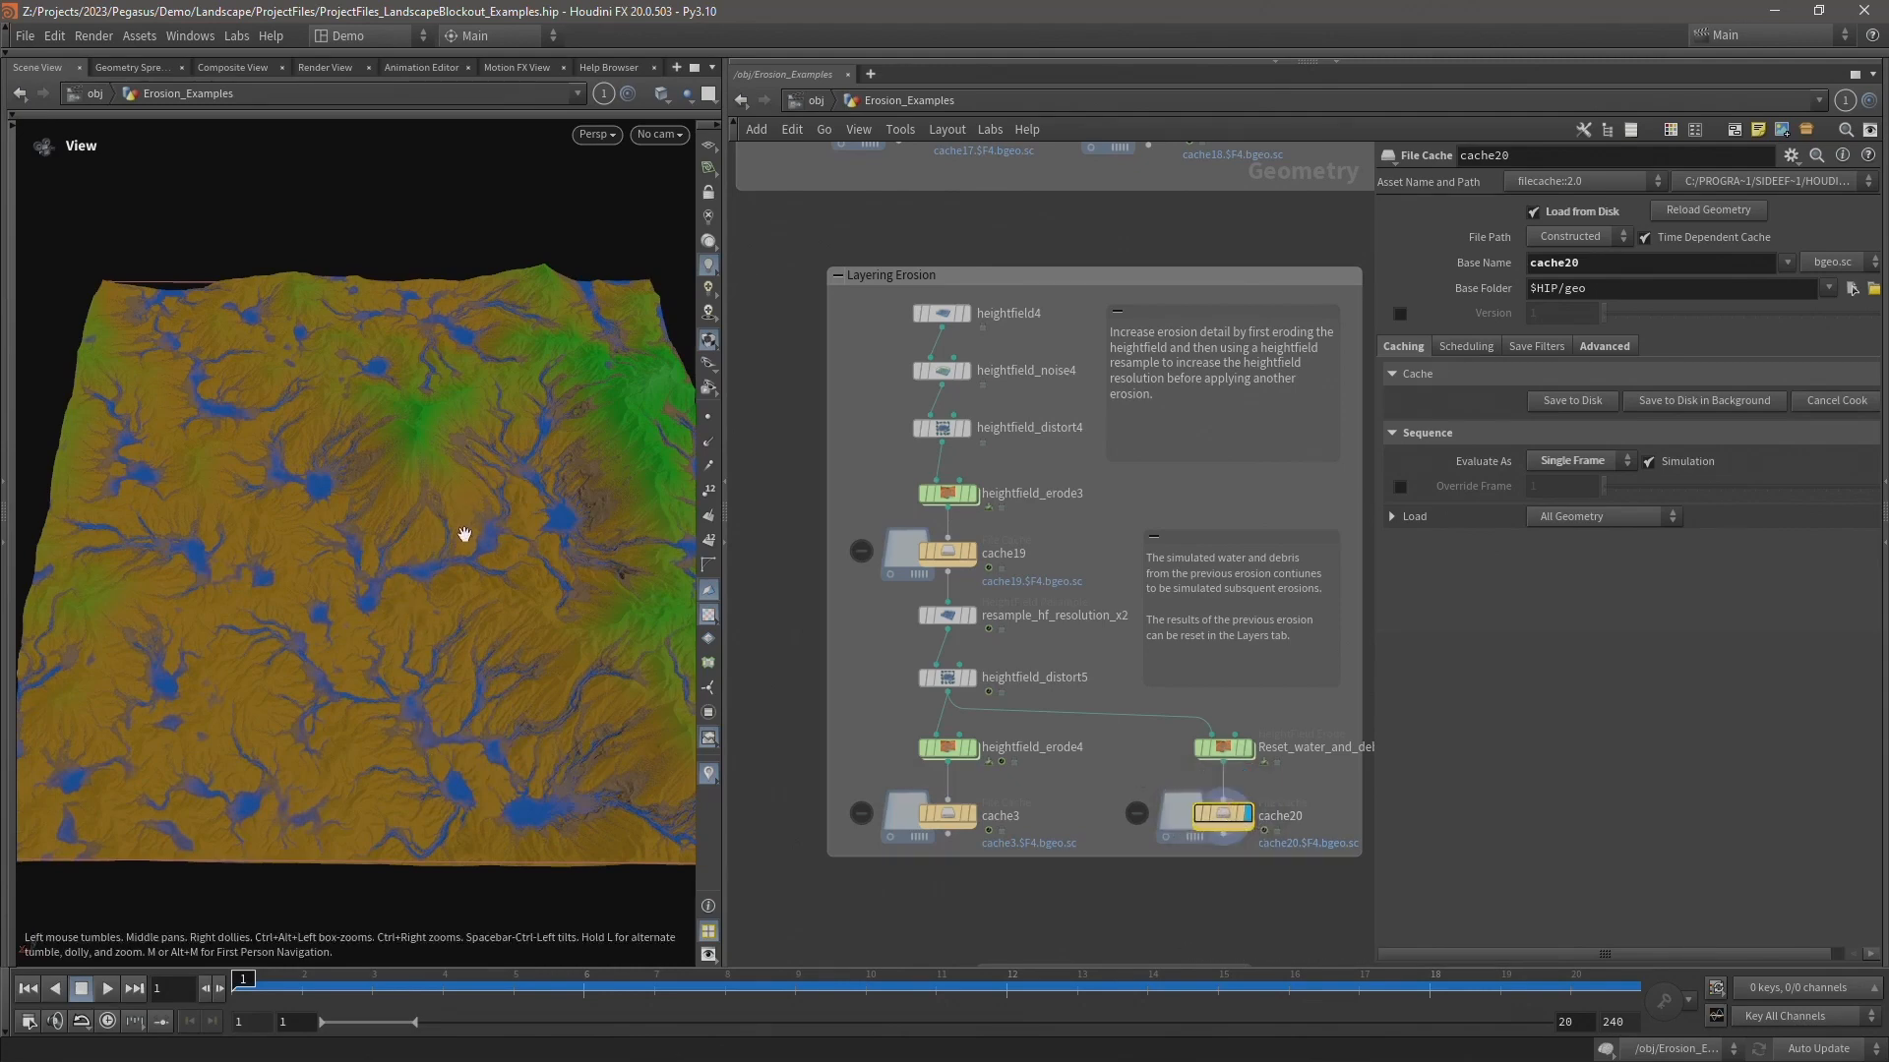
drag(867, 782, 1284, 888)
- Select hydro_erosion_only in the Hydro Erosion network to inspect its settings and display the cache21 result
middle_drag(1166, 885, 1099, 624)
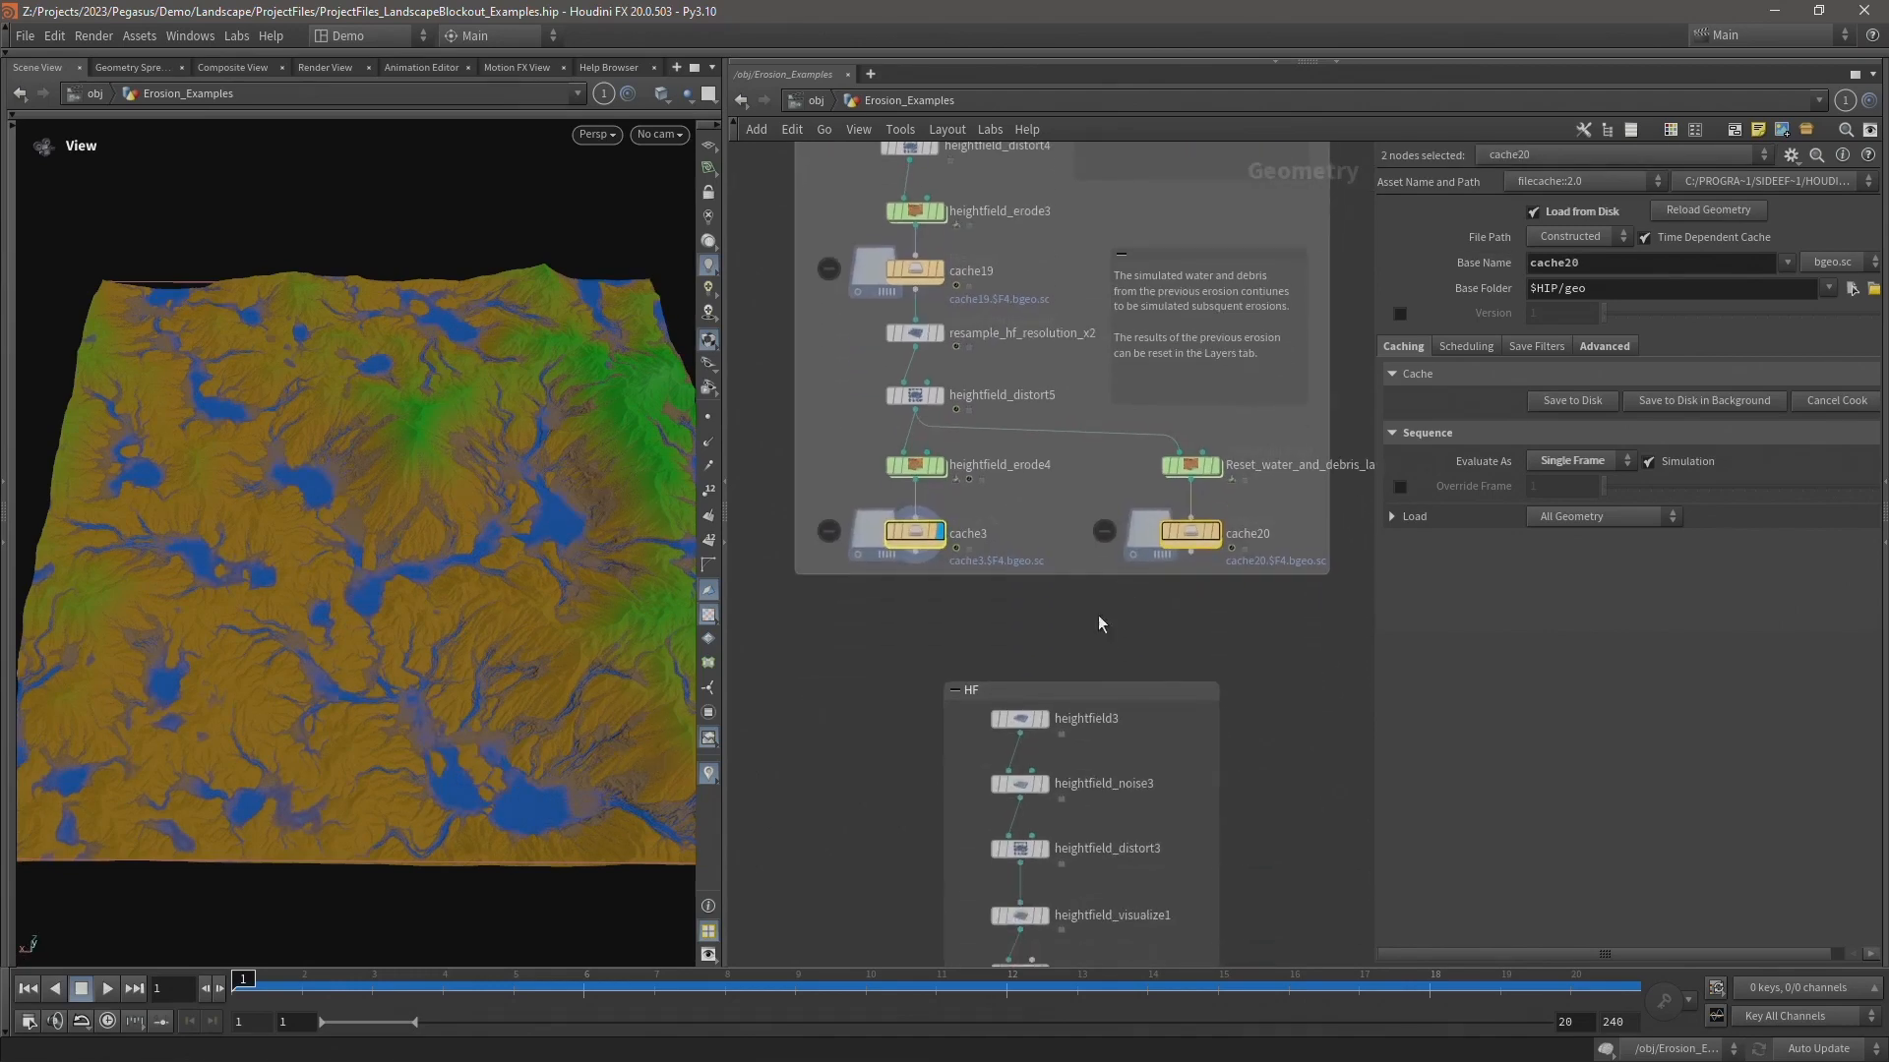
middle_drag(860, 738, 864, 350)
middle_drag(865, 552, 876, 370)
click(864, 651)
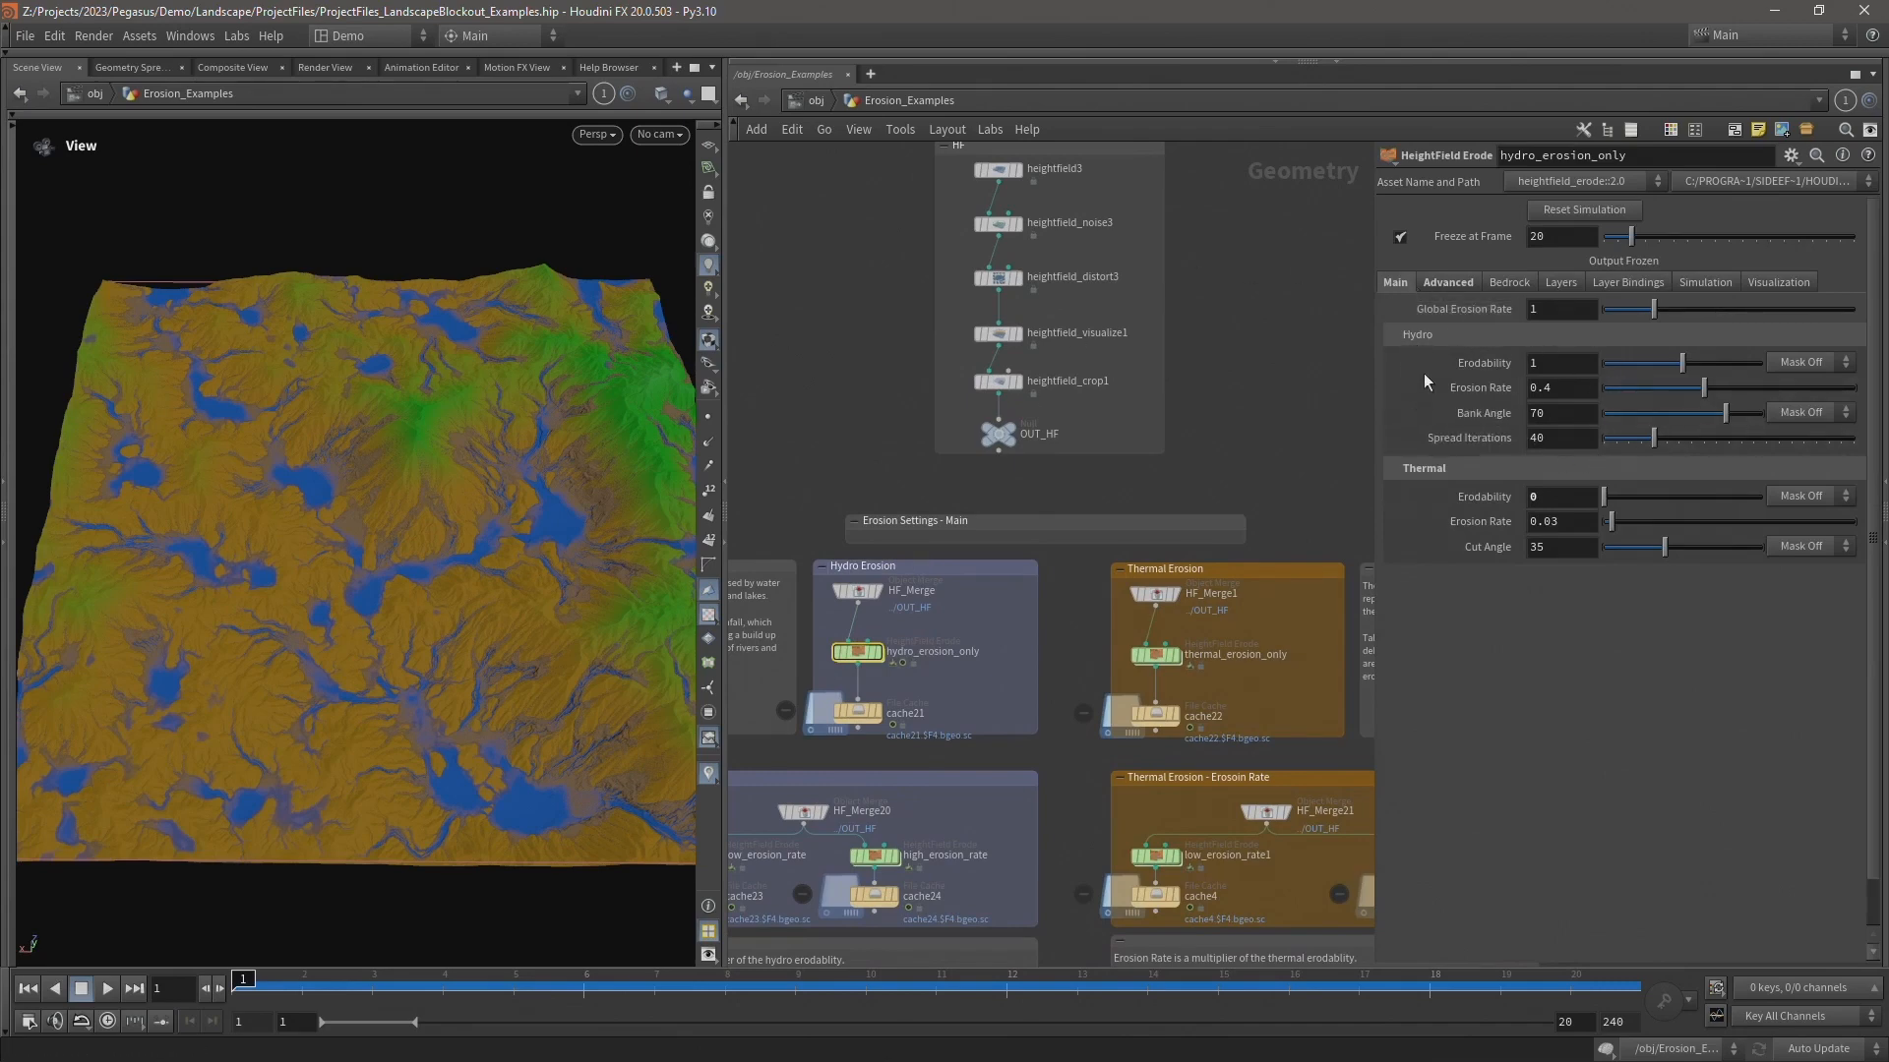
key(1)
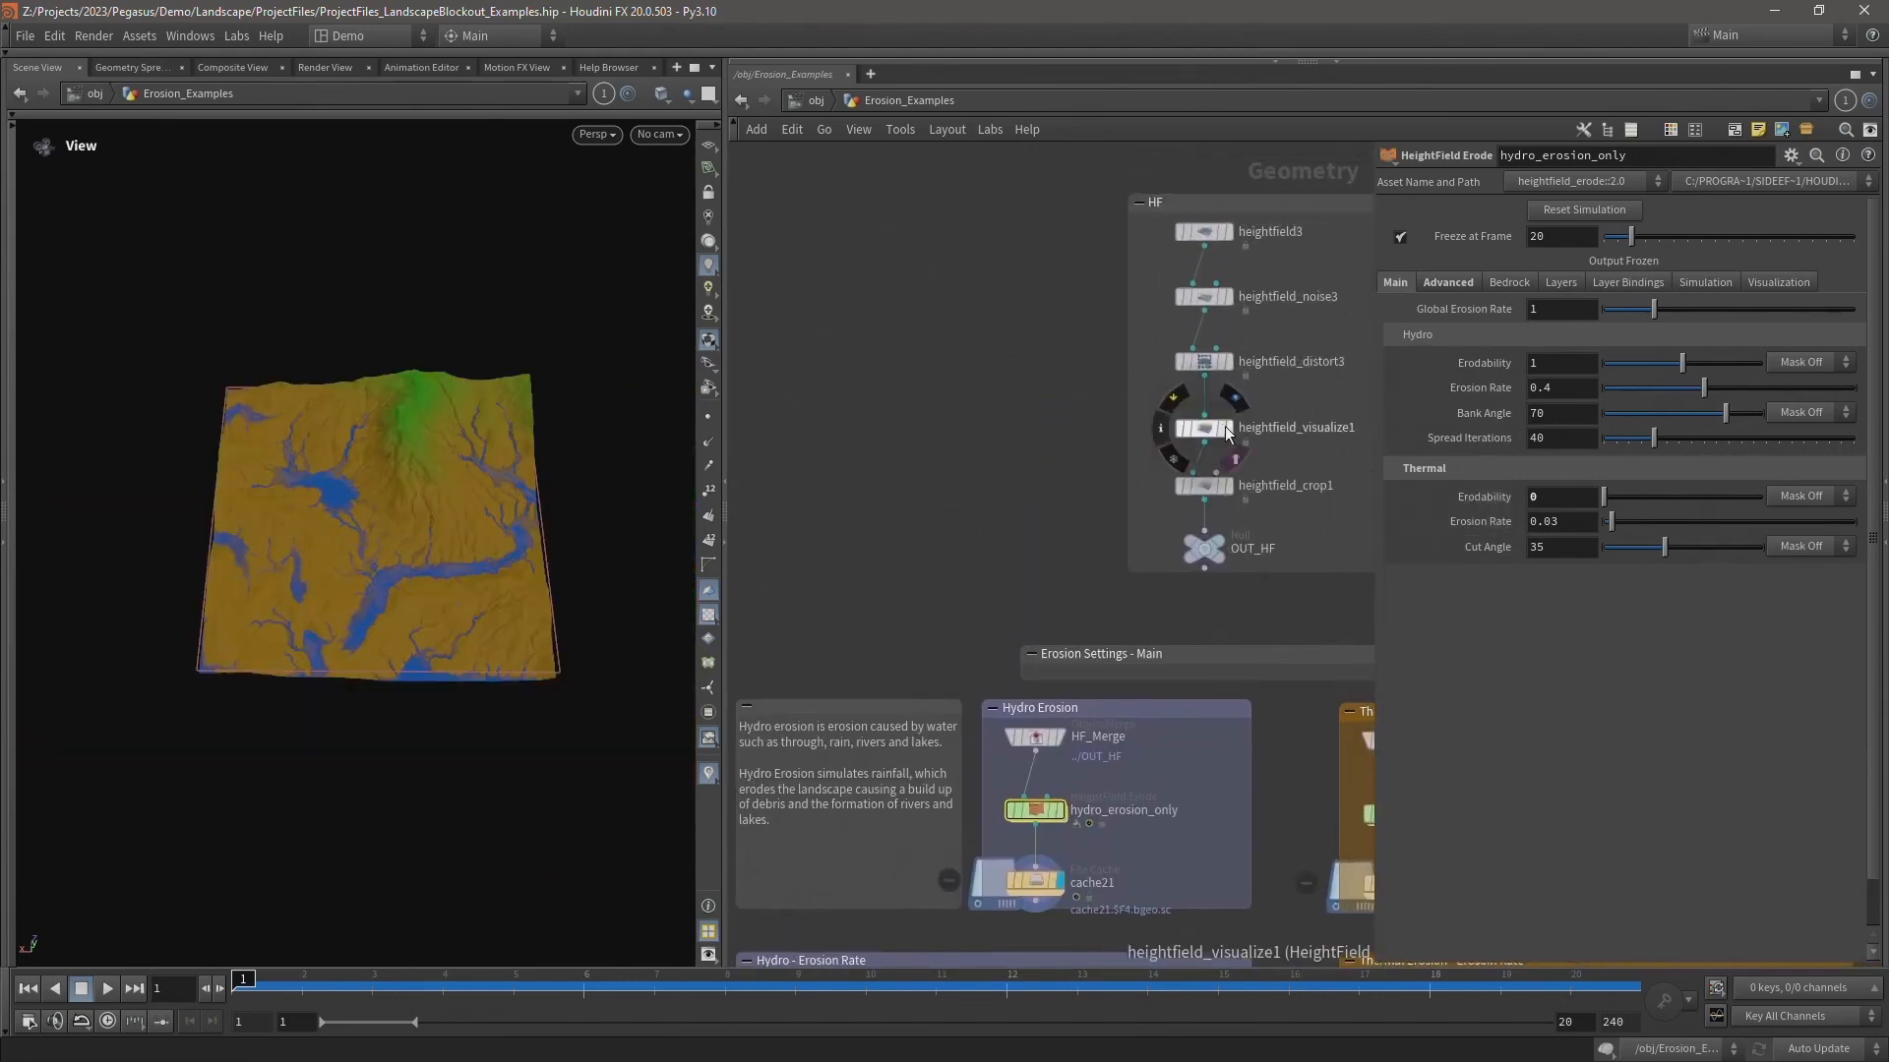
- In the HF network, display heightfield_visualize1 and the cropped terrain from heightfield_crop1 in close-up
click(1228, 428)
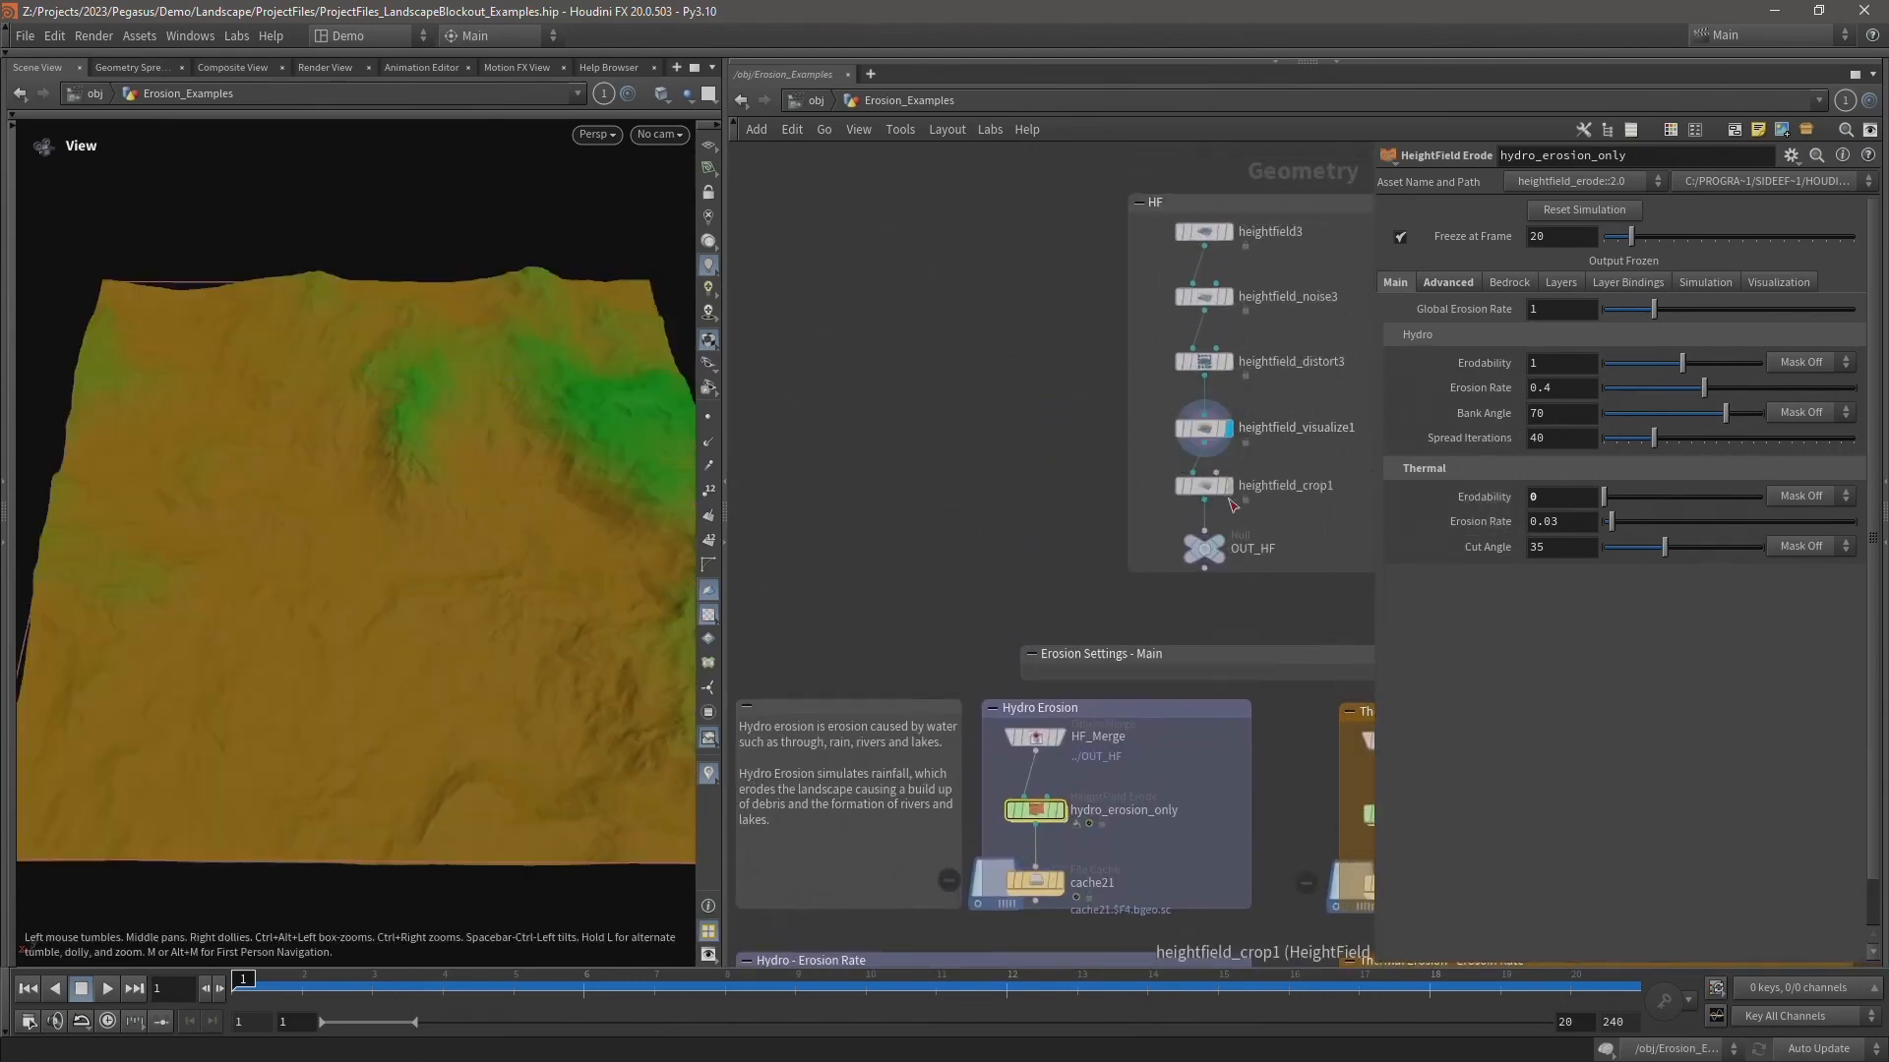
click(1229, 486)
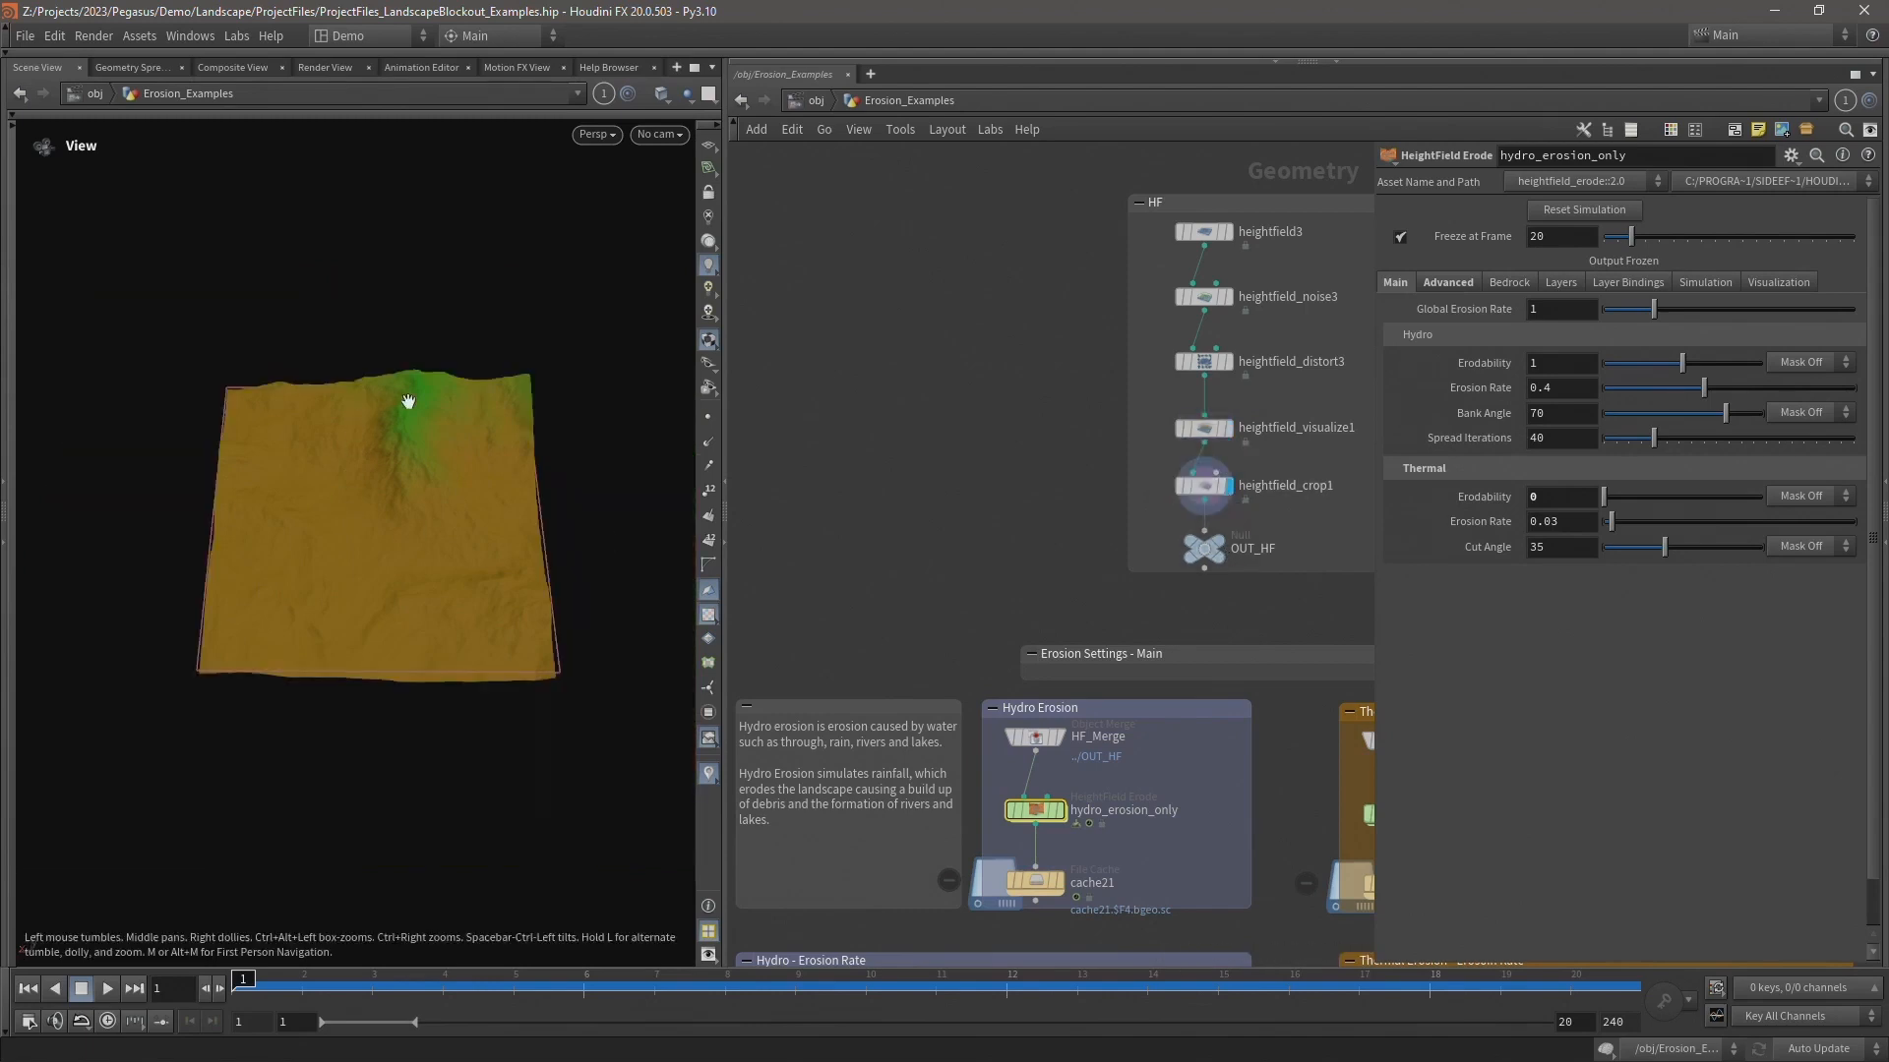
scroll(369, 492, up, 10)
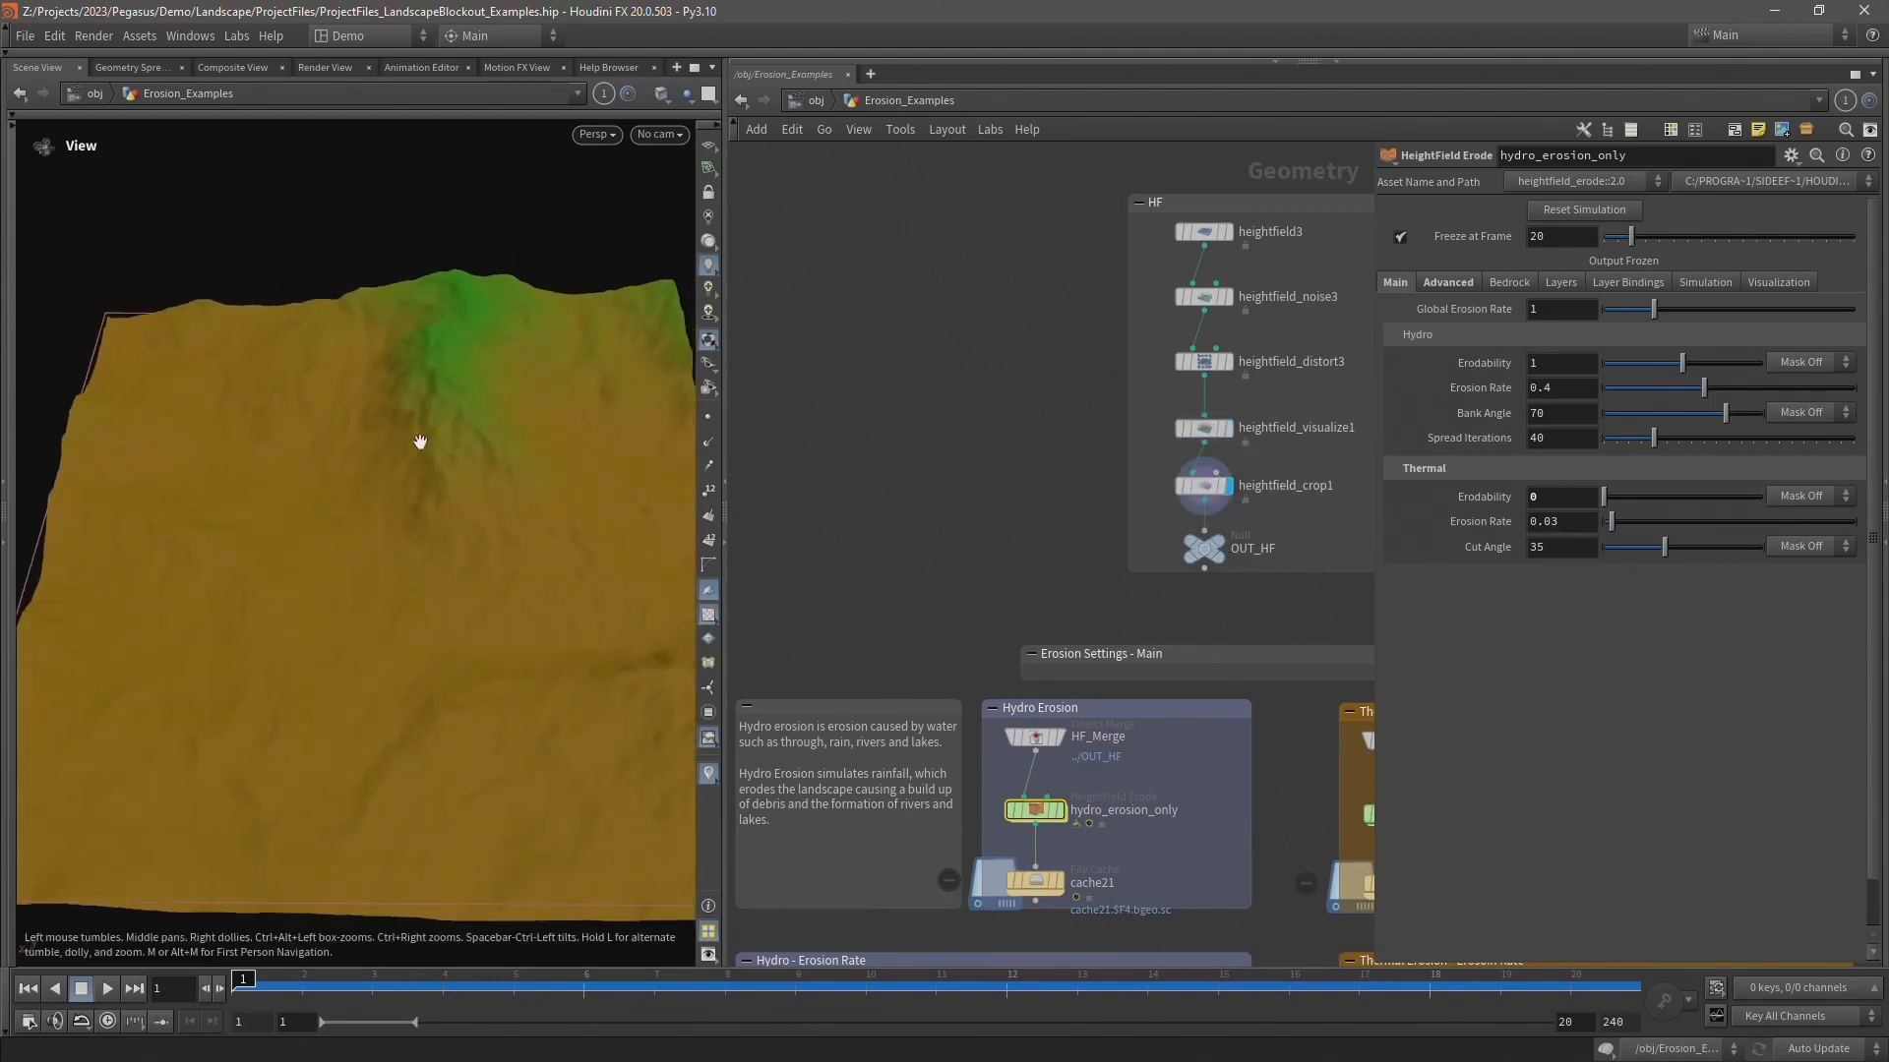
- Display OUT_HF, and for comparison display the cache21 result in the Hydro Erosion network, leaving hydro_erosion_only selected
click(1220, 548)
middle_drag(994, 519, 1007, 132)
click(1055, 430)
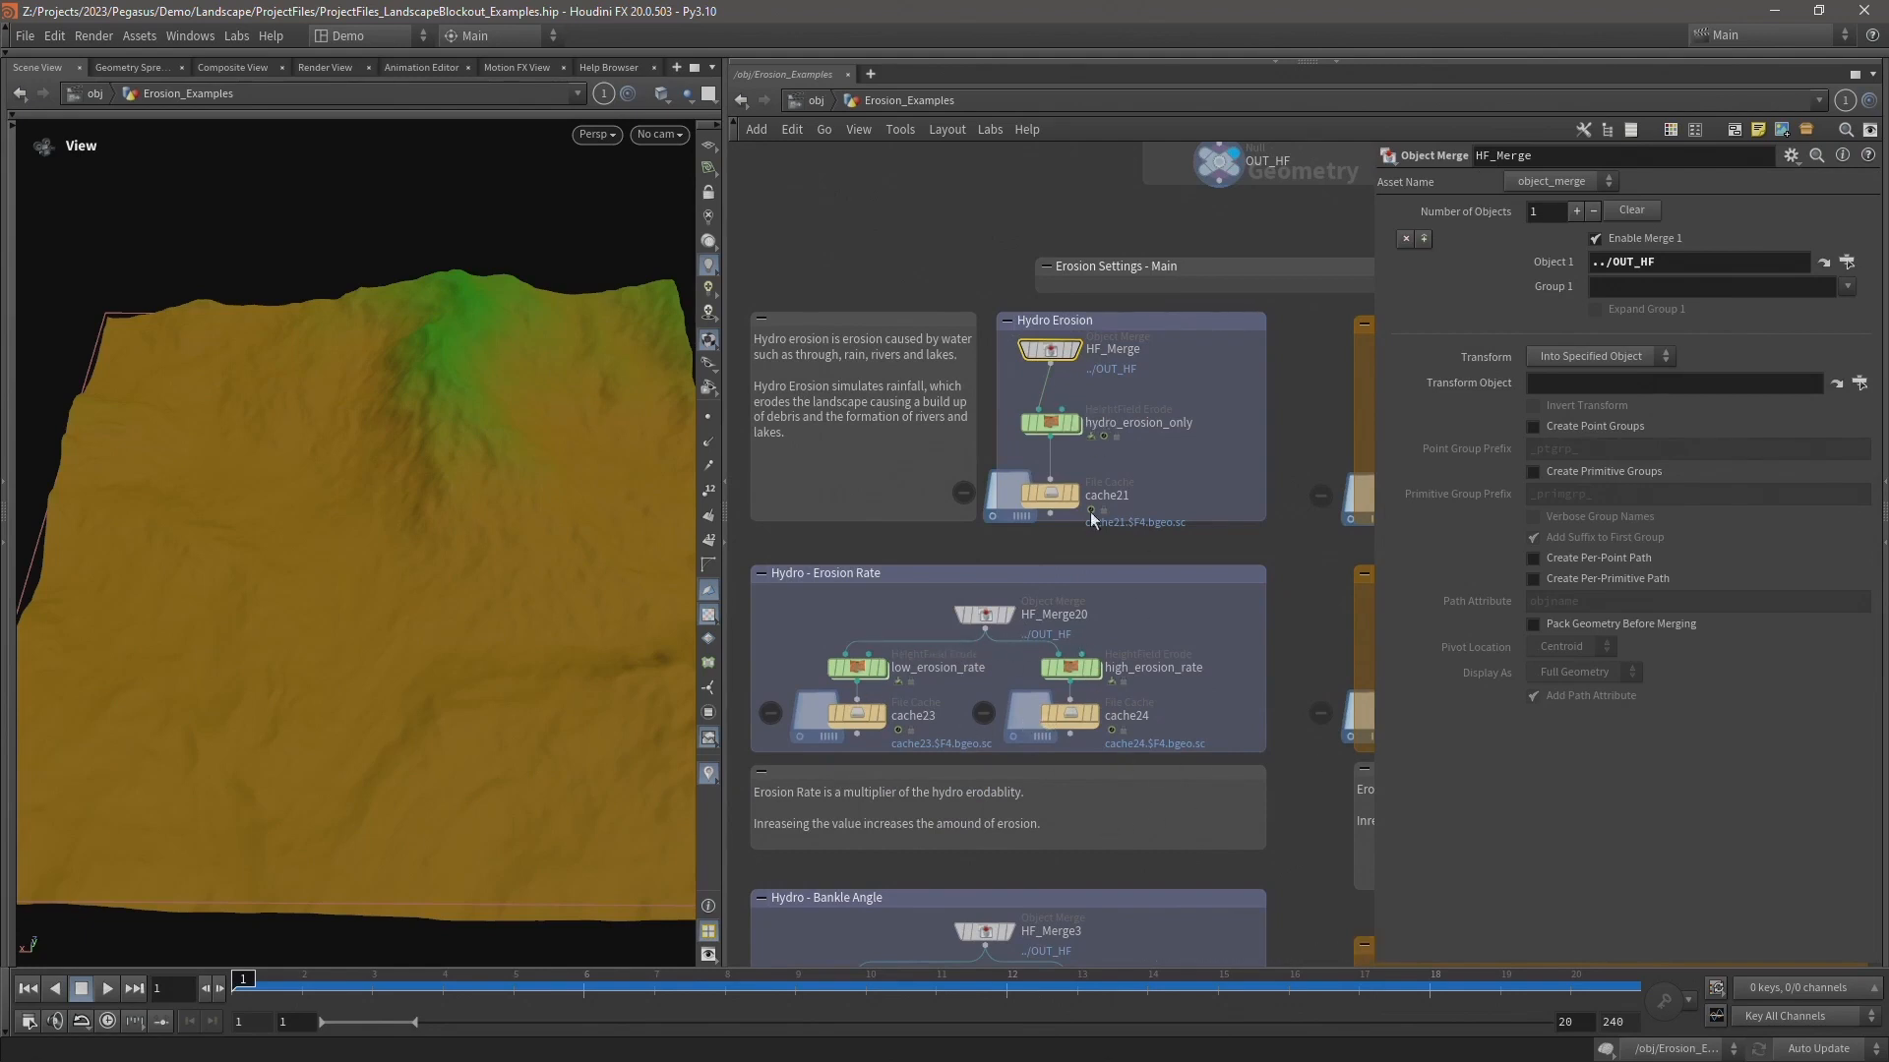
click(1077, 488)
click(1059, 497)
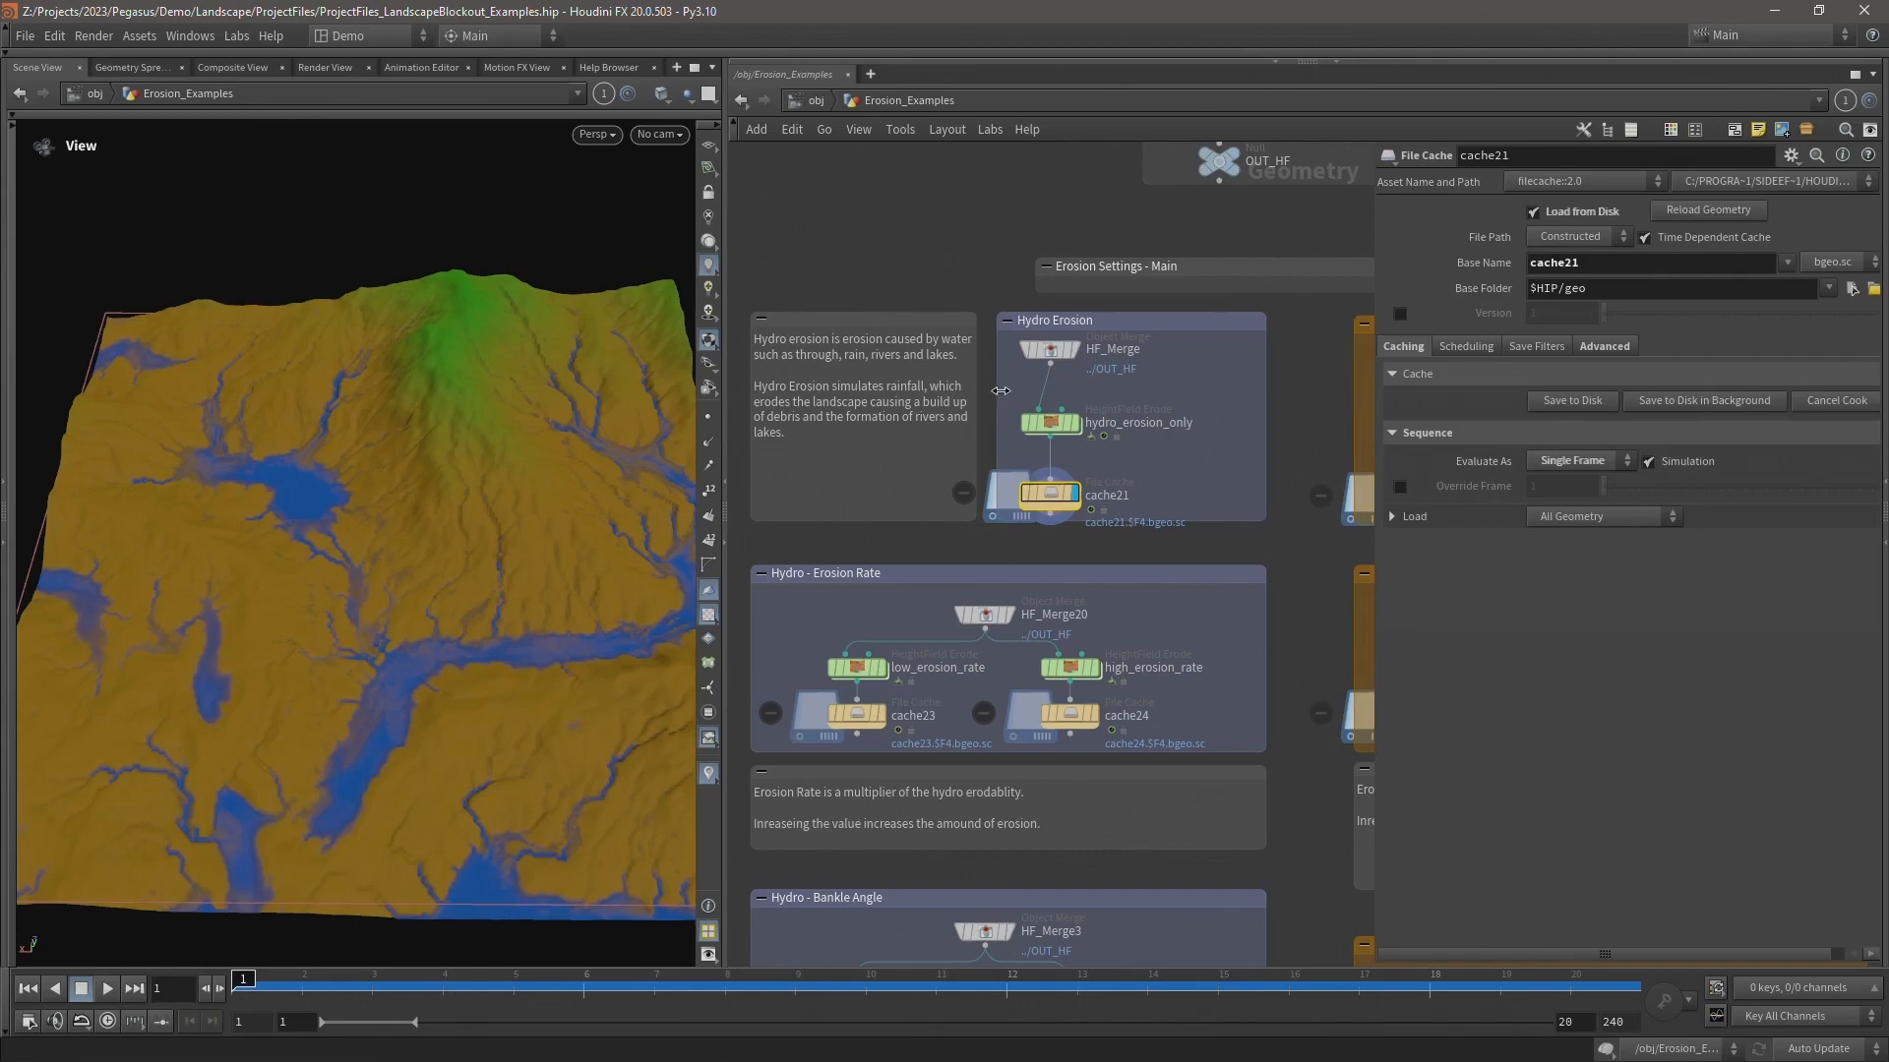
click(1028, 435)
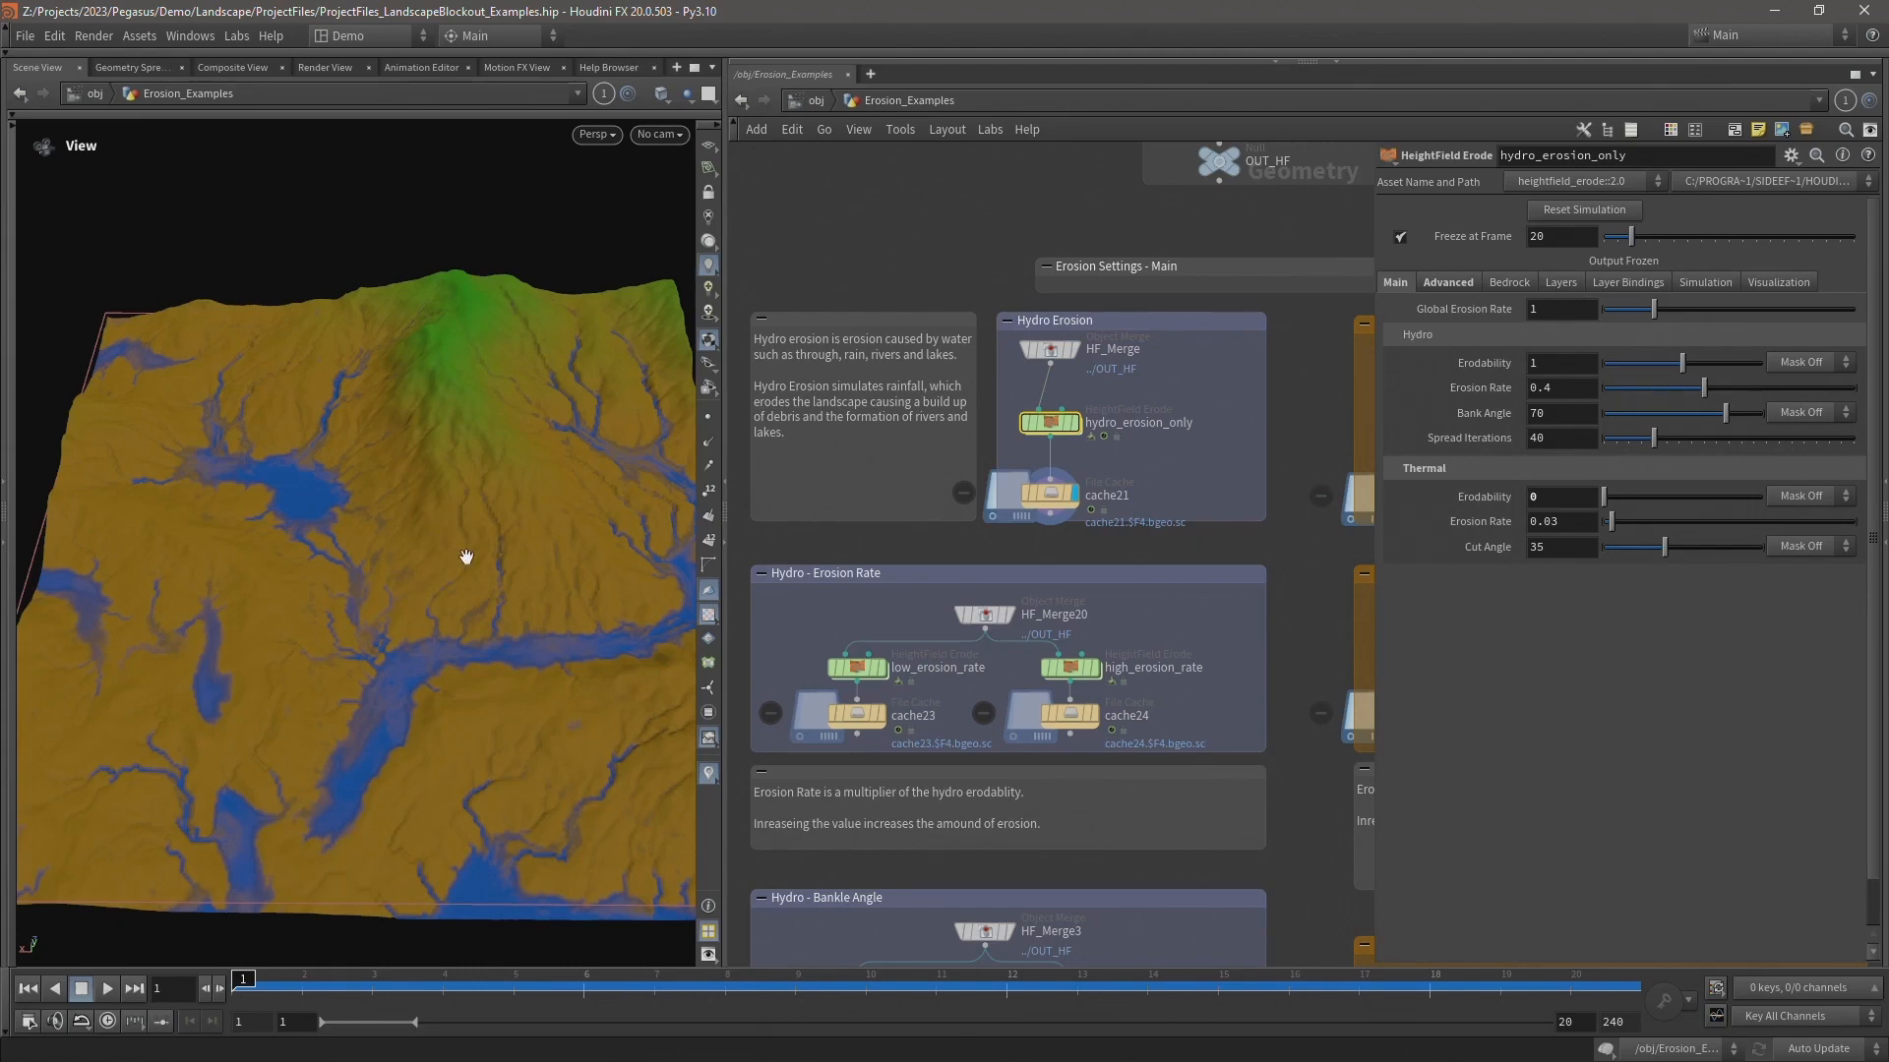
scroll(446, 586, up, 2)
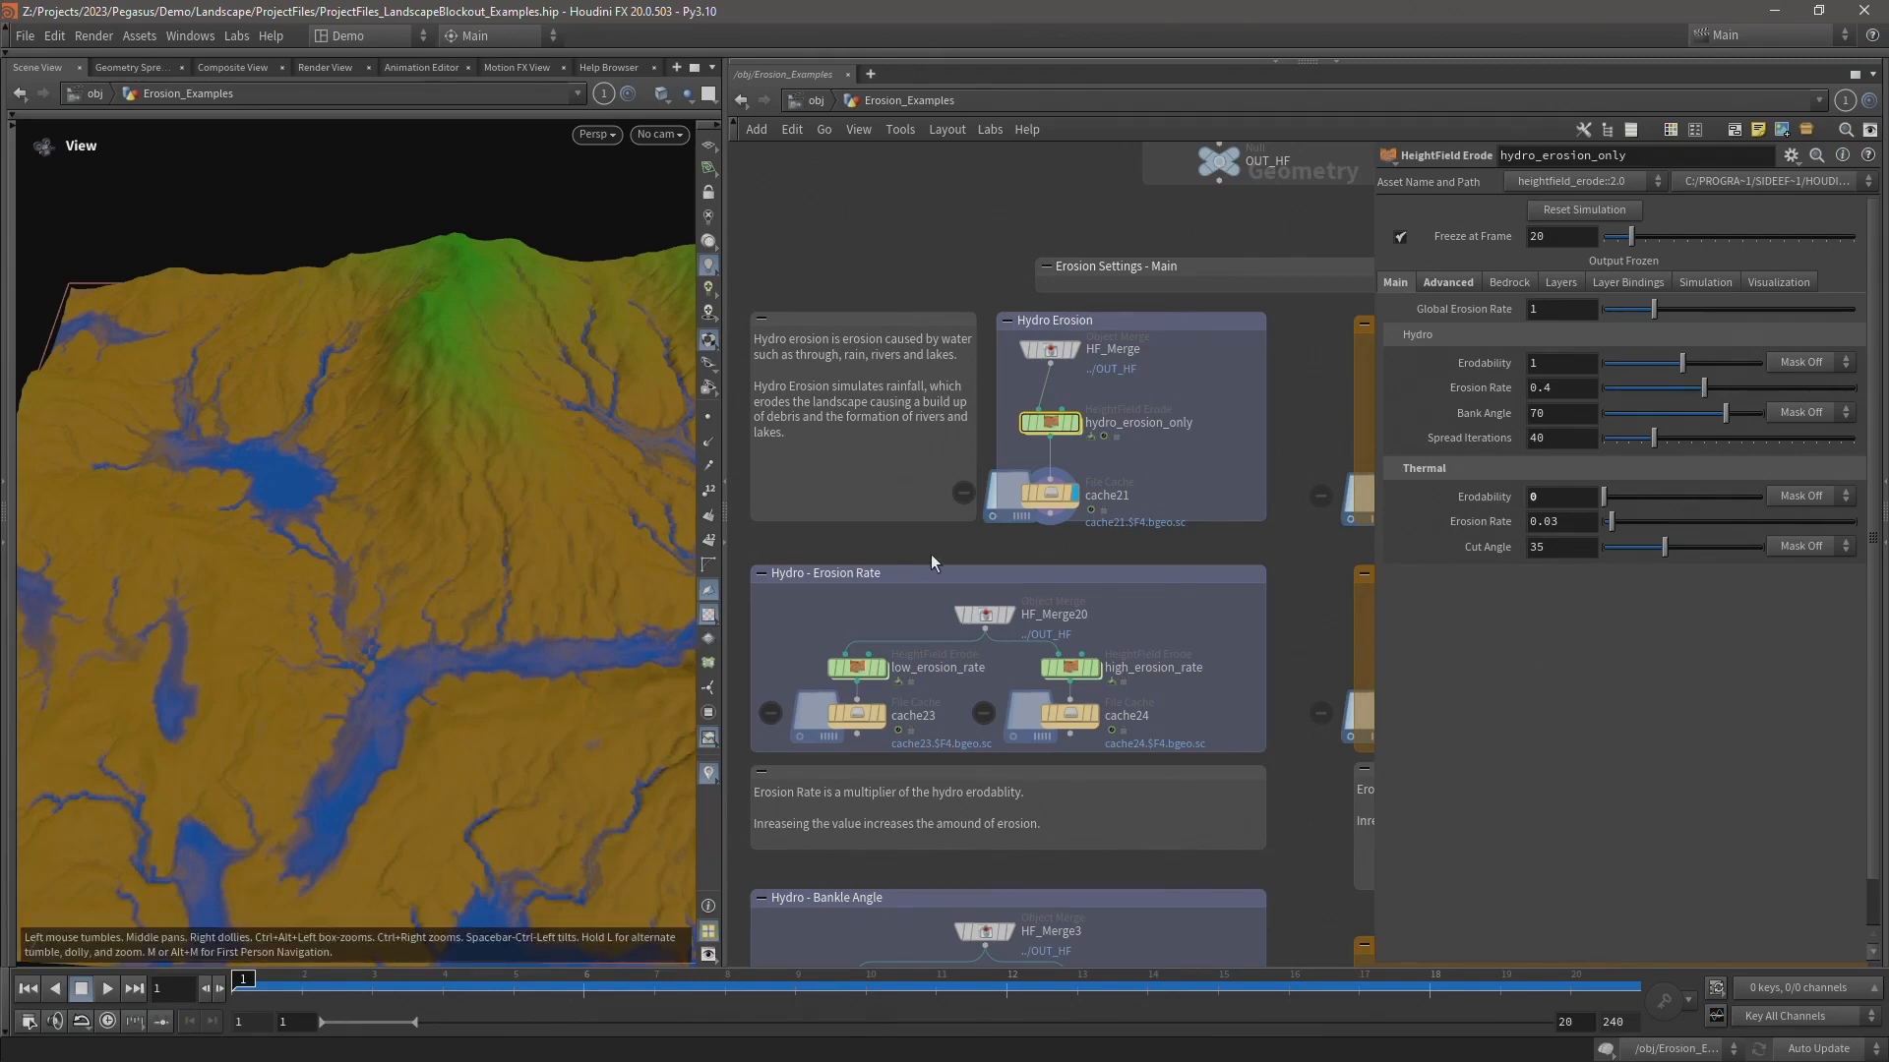
- In the Thermal Erosion network, inspect the thermal_erosion_only settings, and display and select cache22
click(1049, 494)
middle_drag(1233, 489, 854, 459)
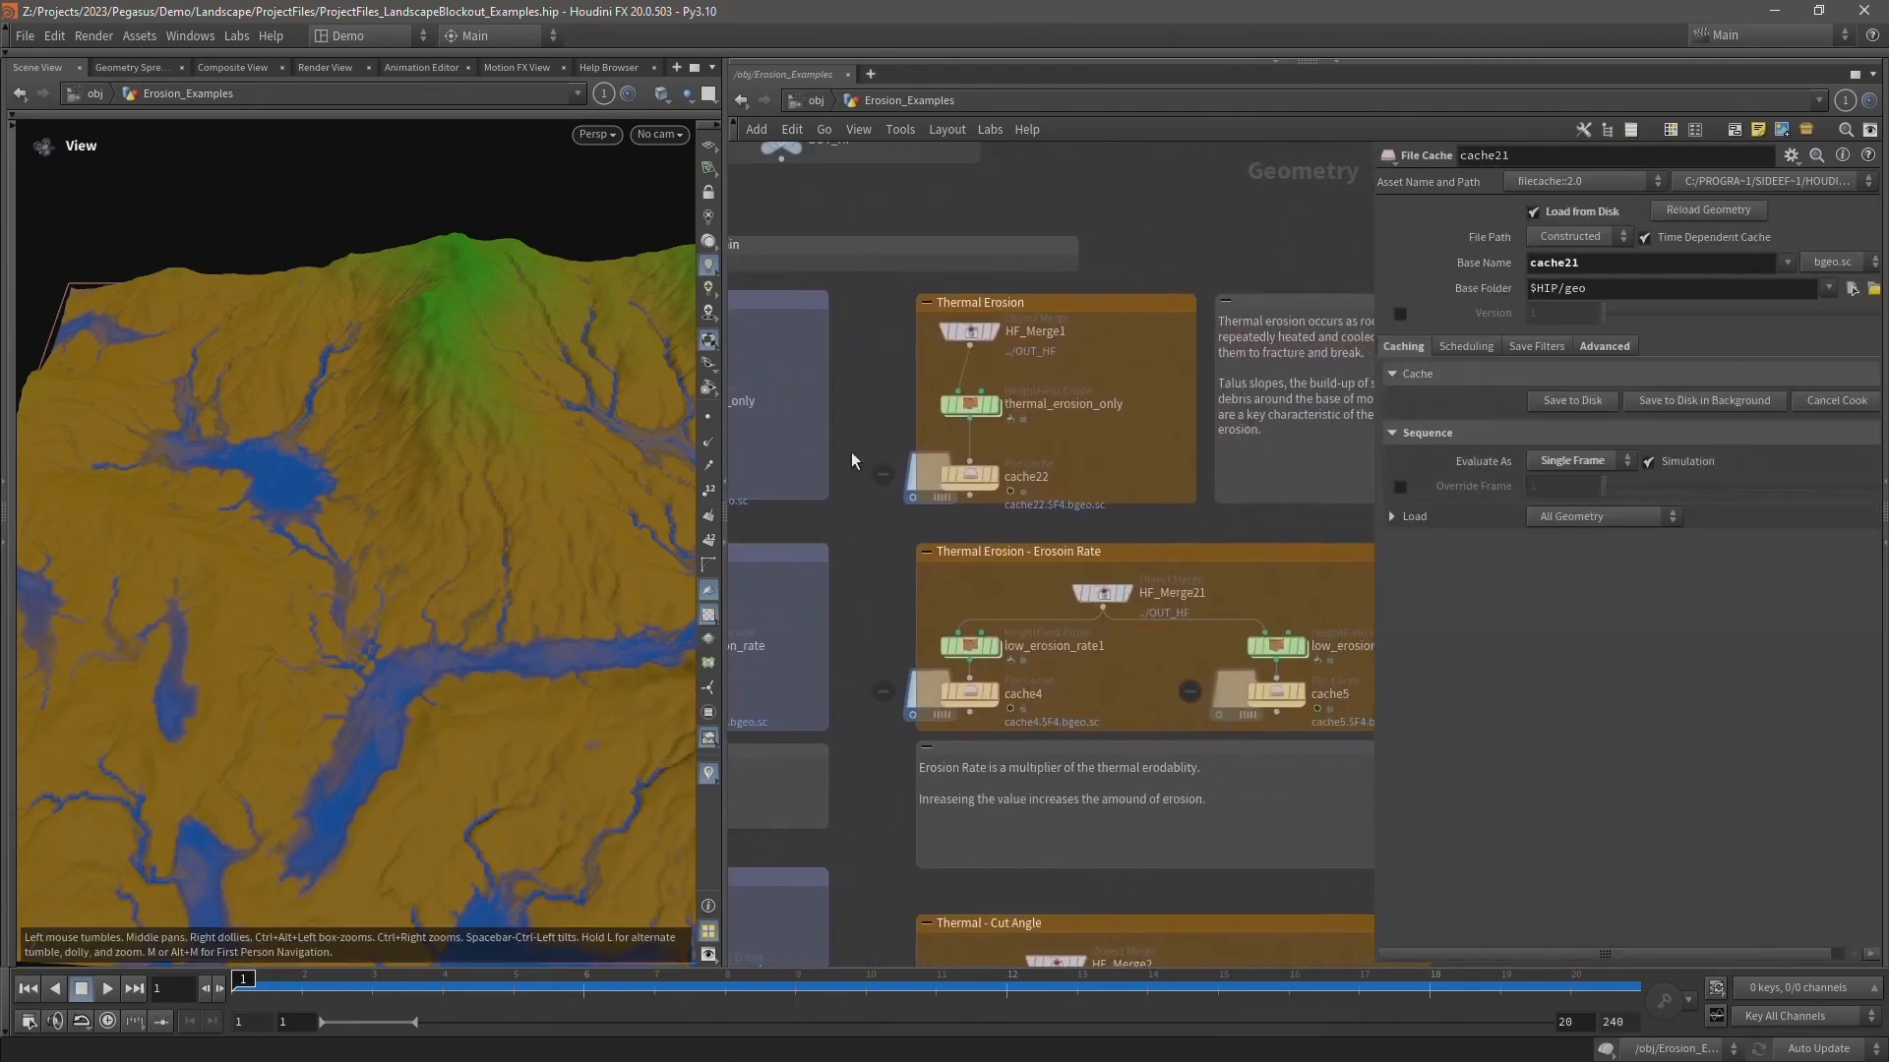
click(968, 404)
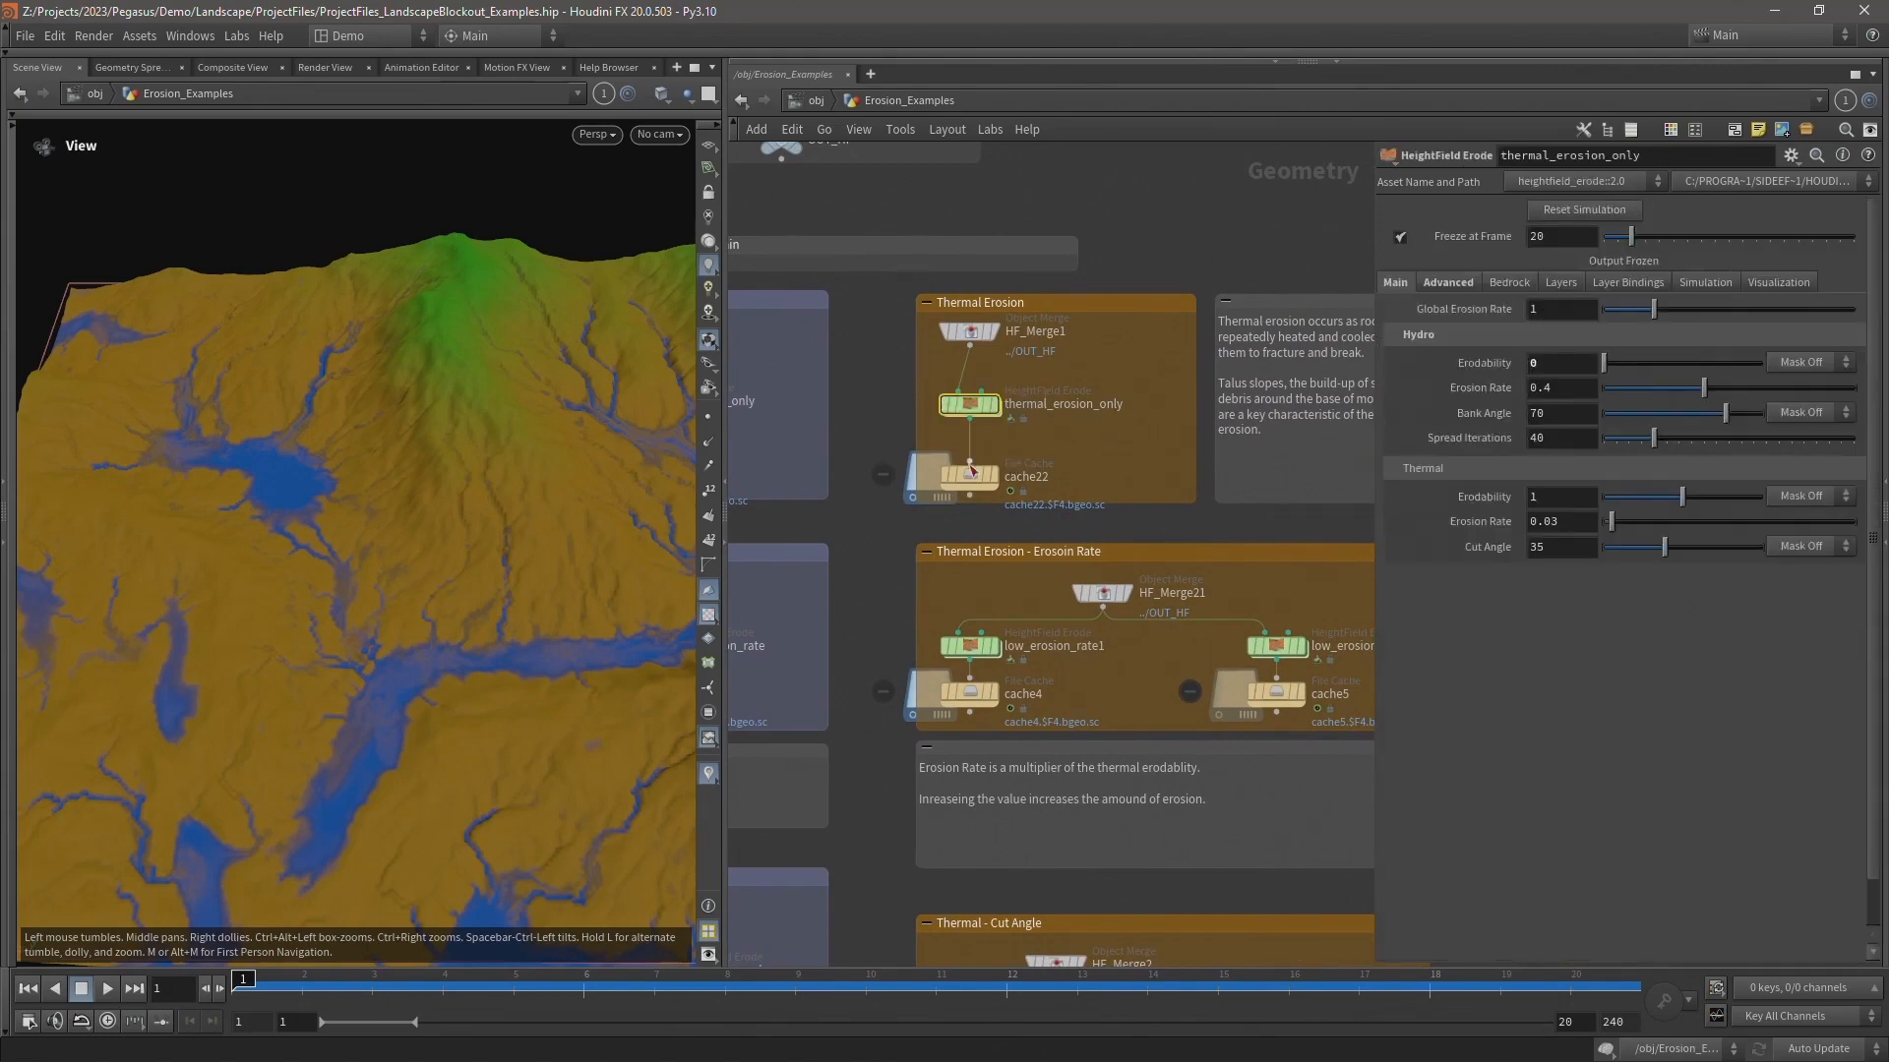
click(995, 480)
click(954, 476)
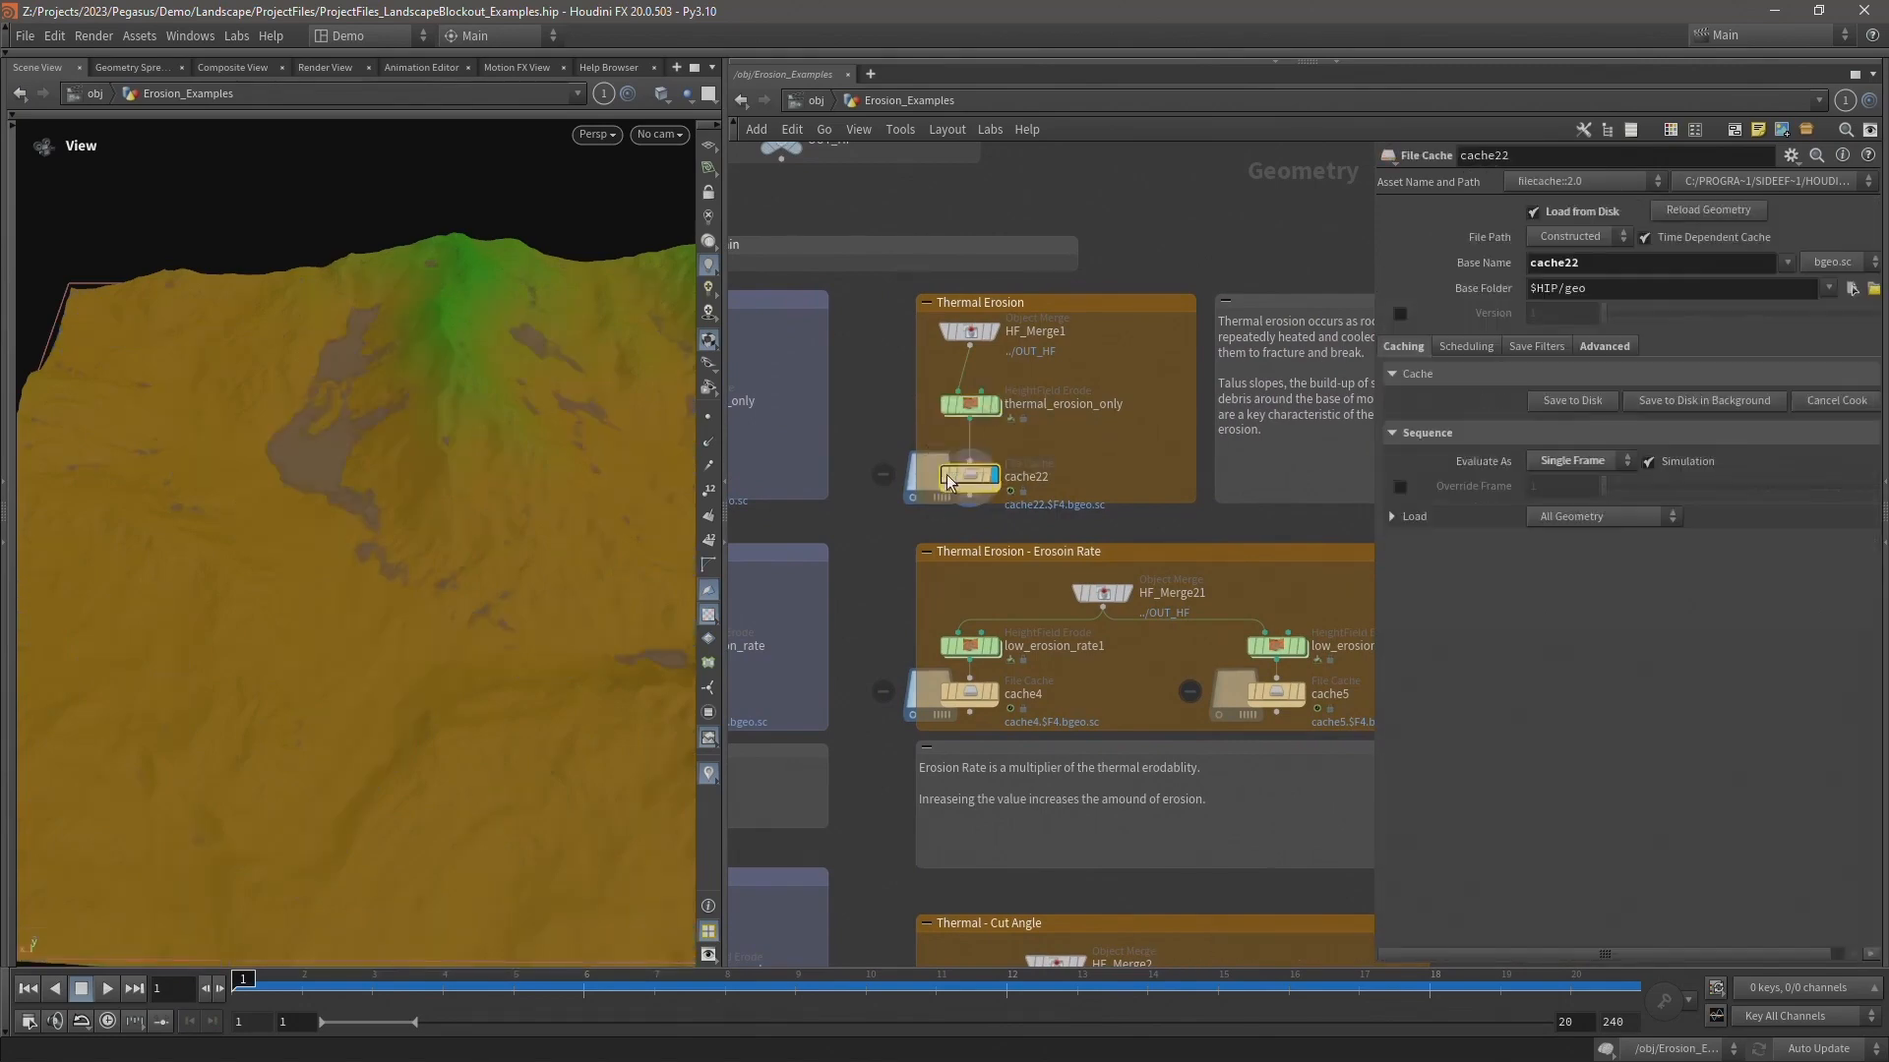
- Review the Advanced settings of thermal_erosion_only, including Precipitation, and return to its Main settings
click(969, 404)
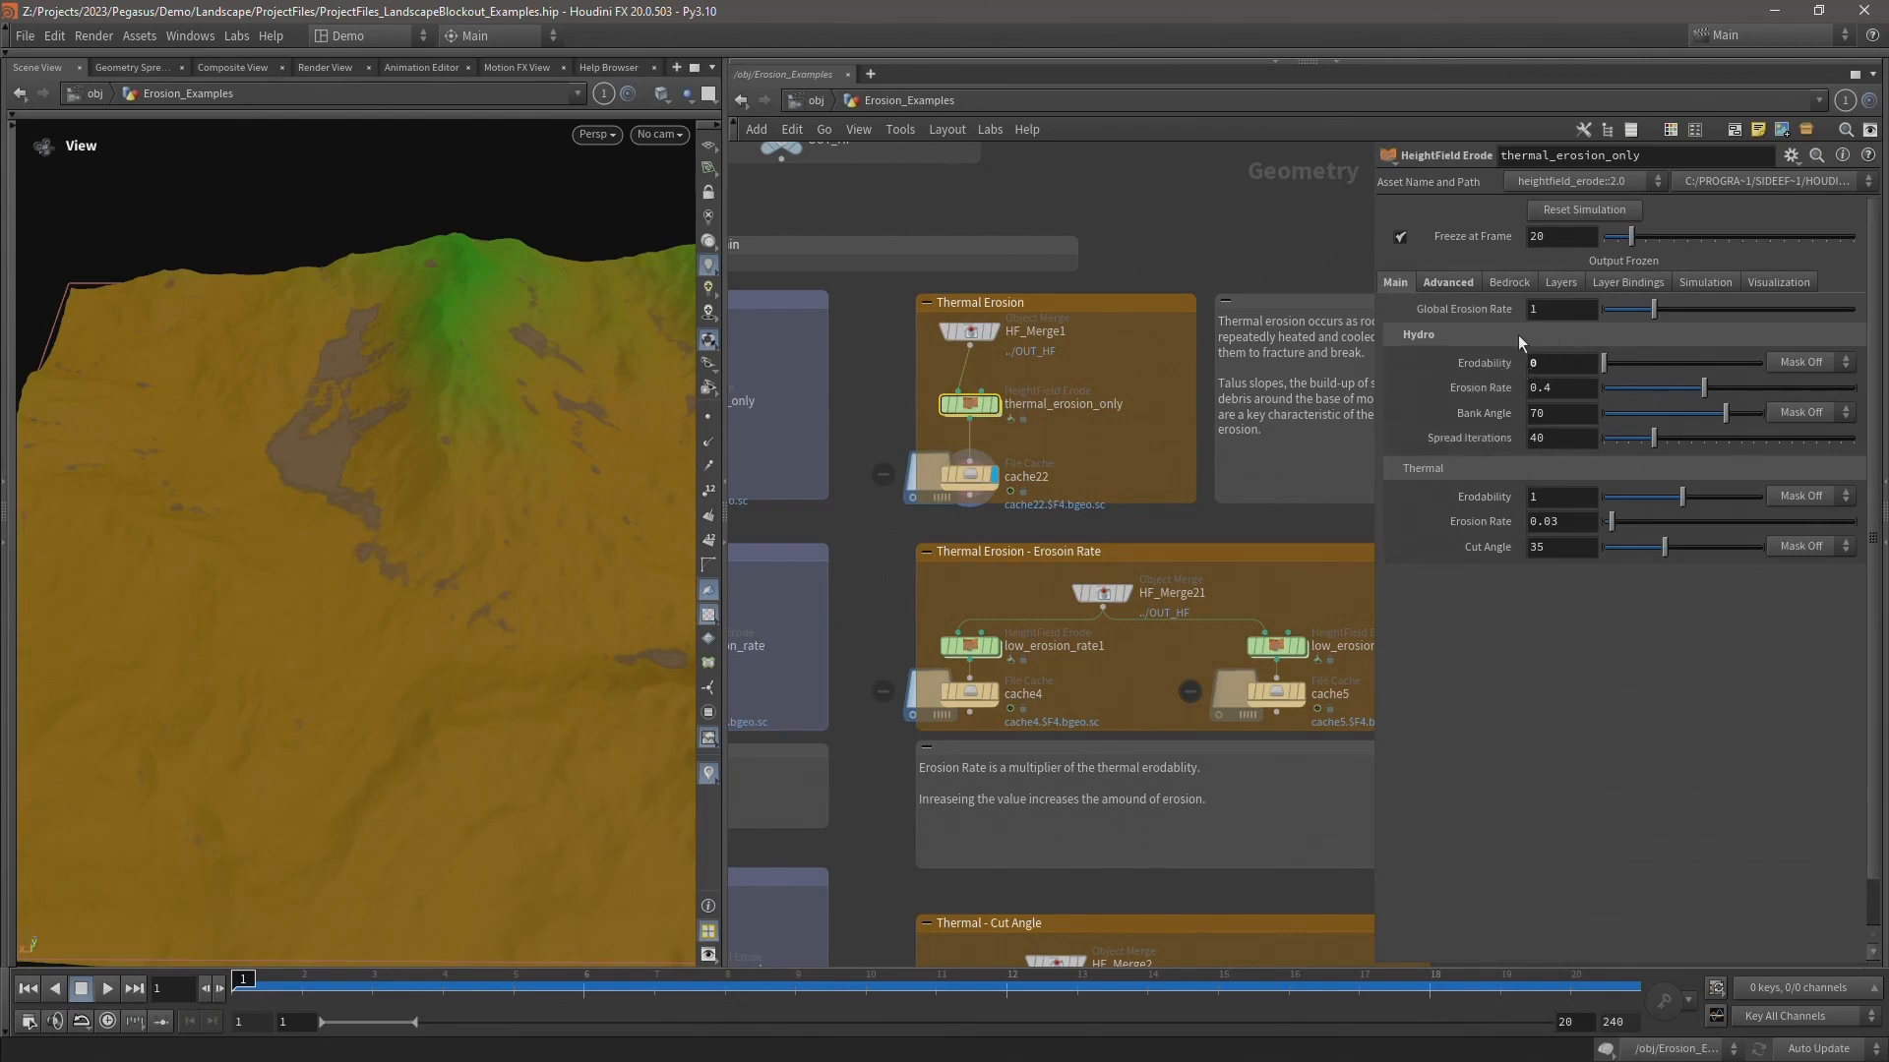
click(1449, 282)
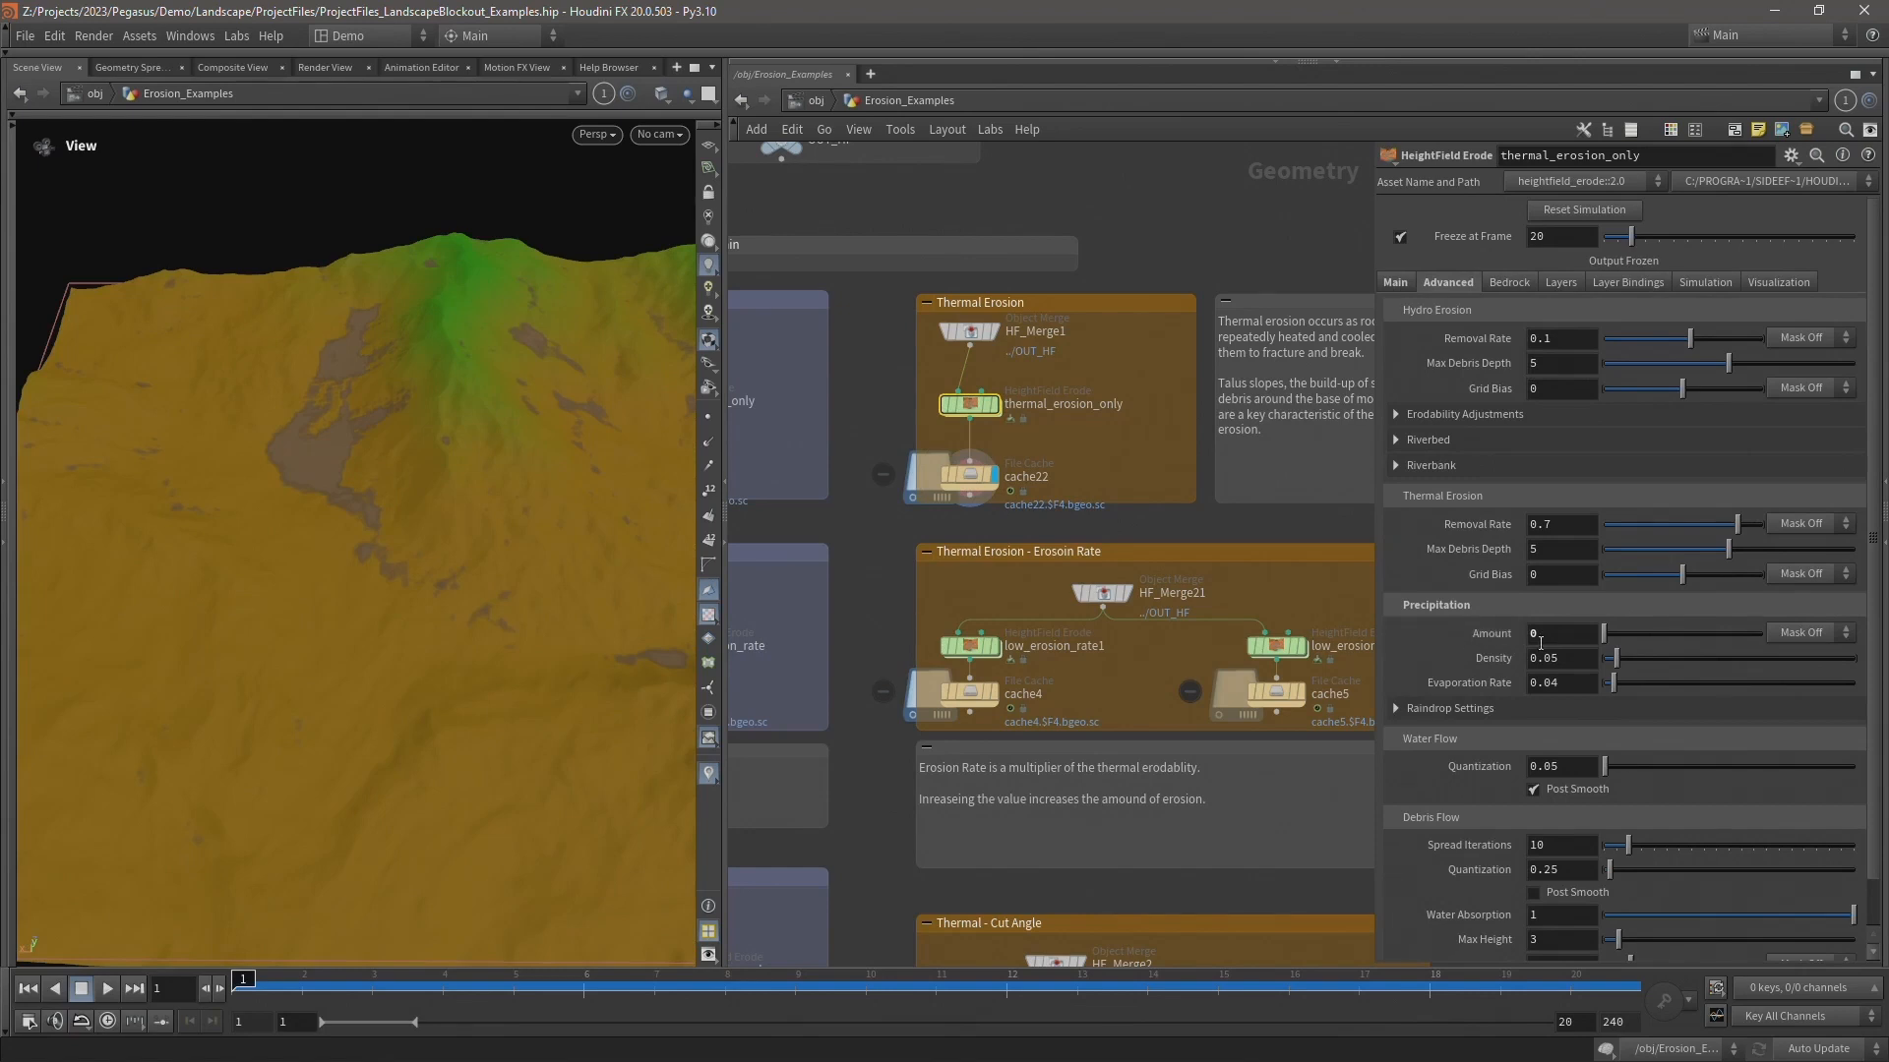
click(1396, 283)
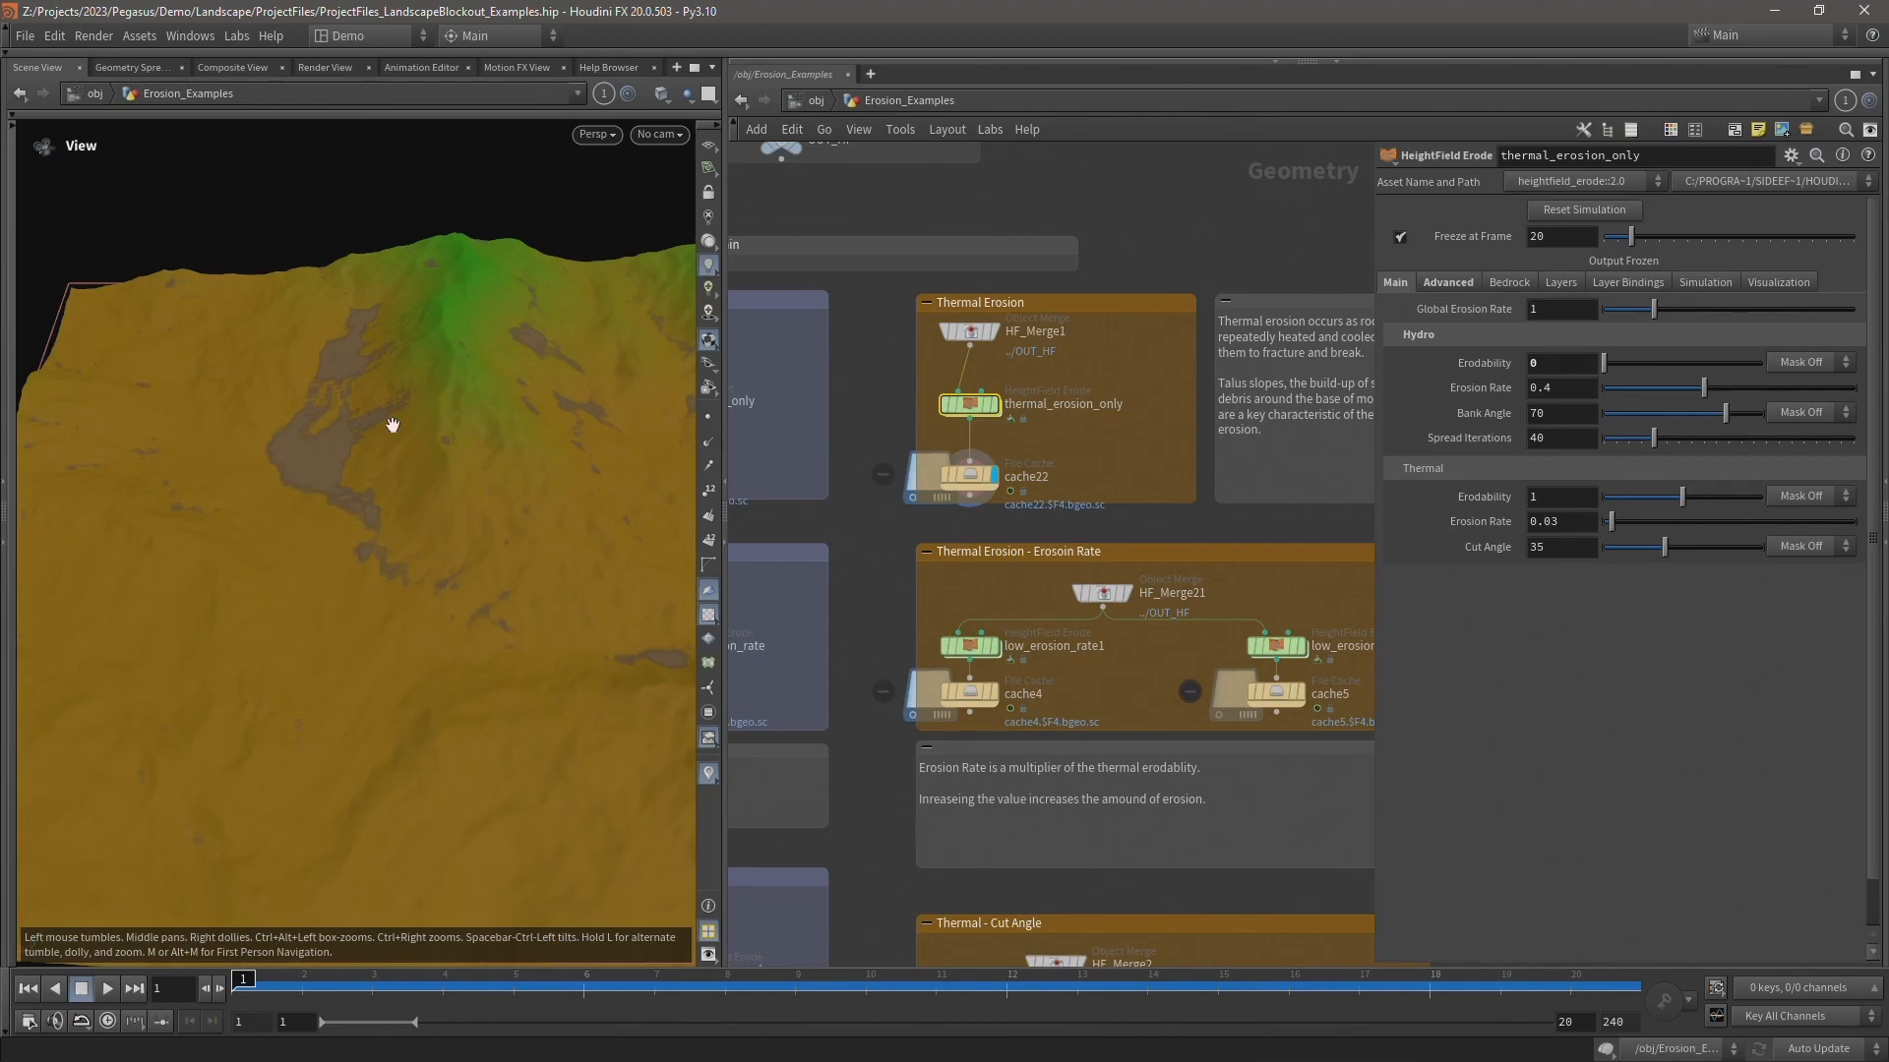
- Examine the debris areas below the peak of the thermally eroded terrain in close-up and from several angles
scroll(433, 407, up, 6)
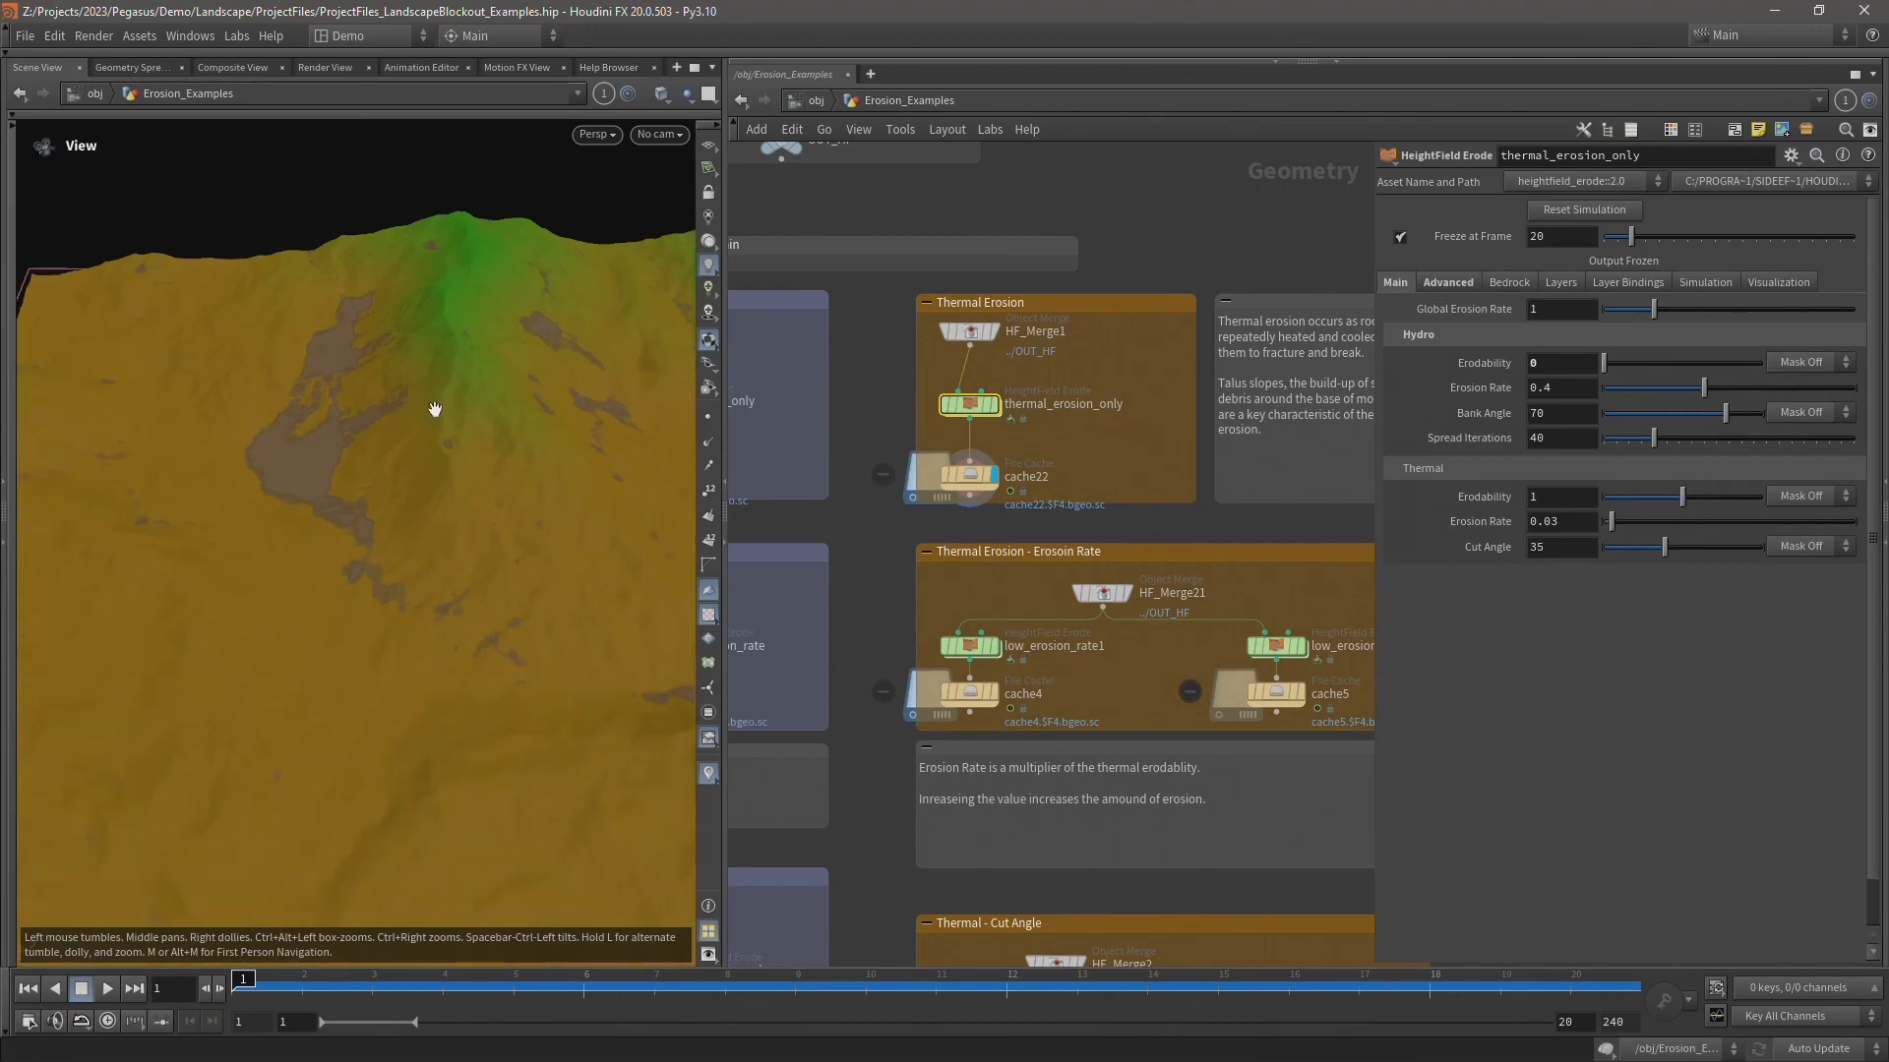
middle_drag(436, 395, 461, 554)
drag(461, 554, 461, 546)
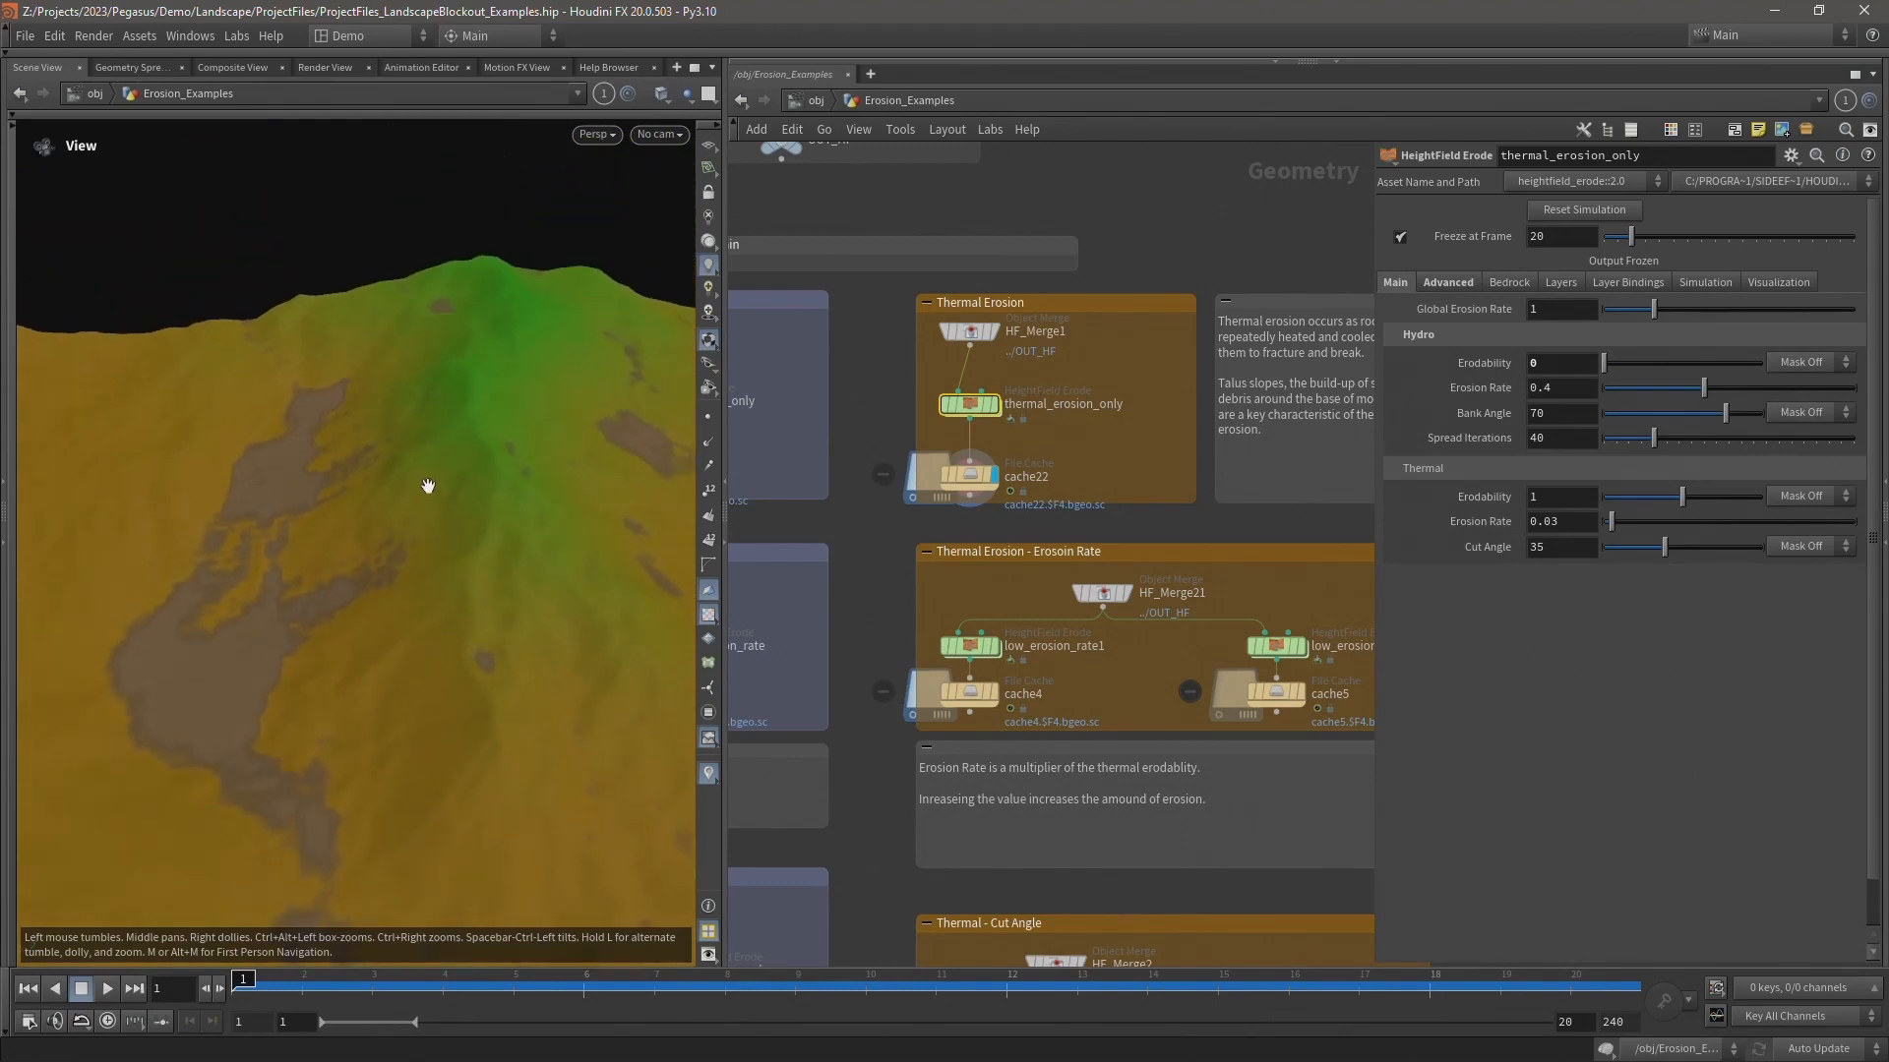
middle_drag(431, 435, 431, 398)
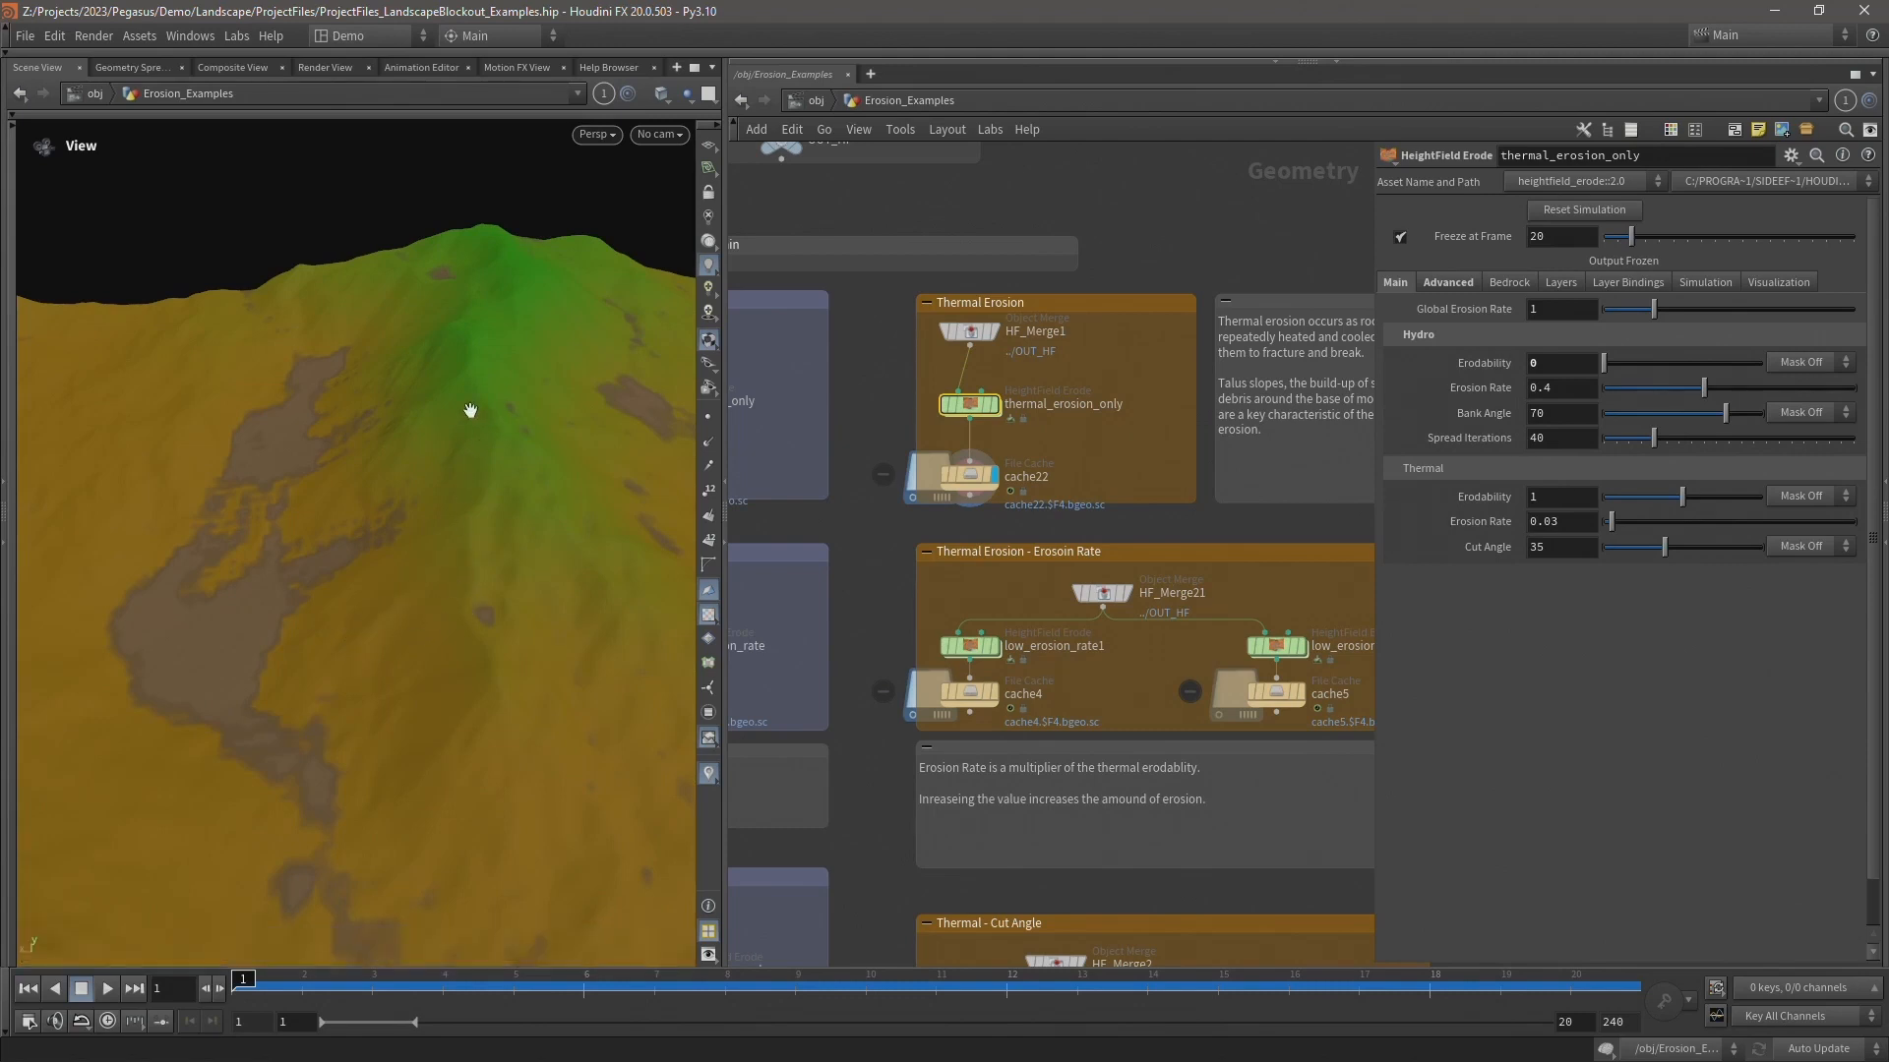
middle_drag(419, 528, 521, 456)
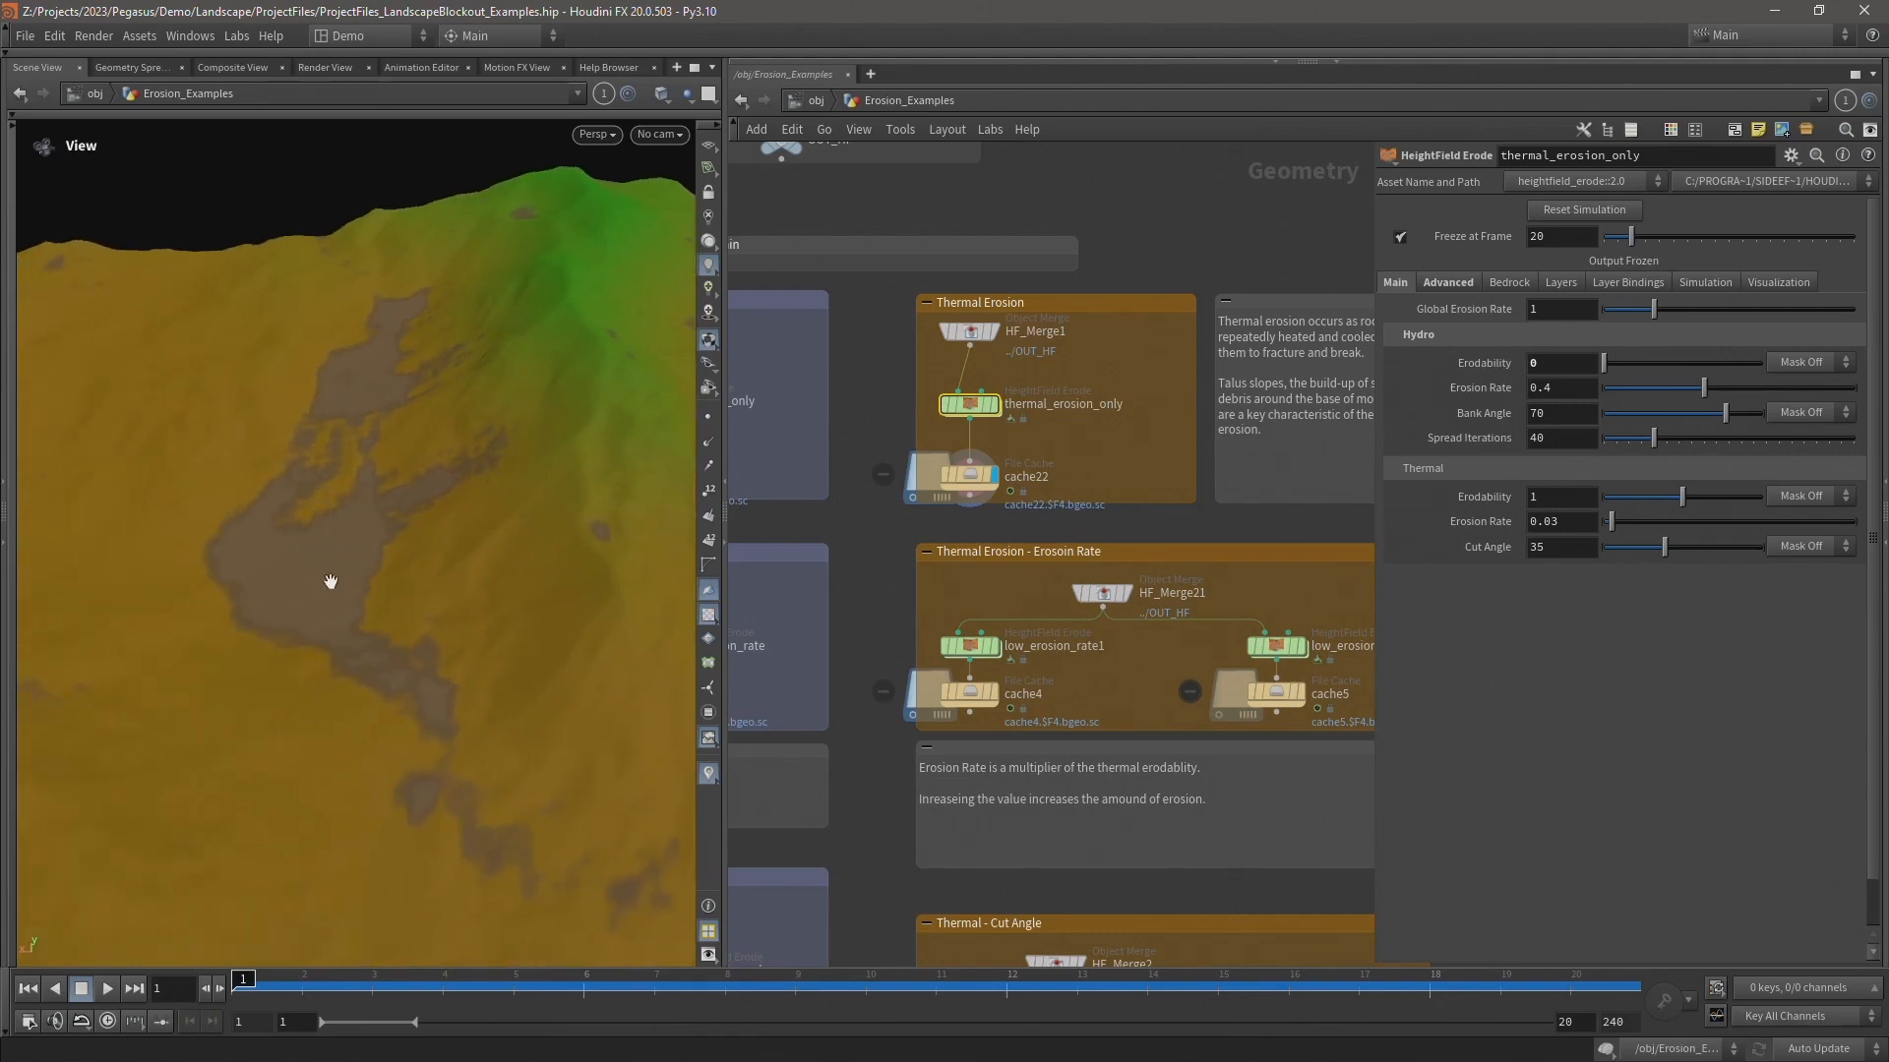
drag(371, 632, 404, 603)
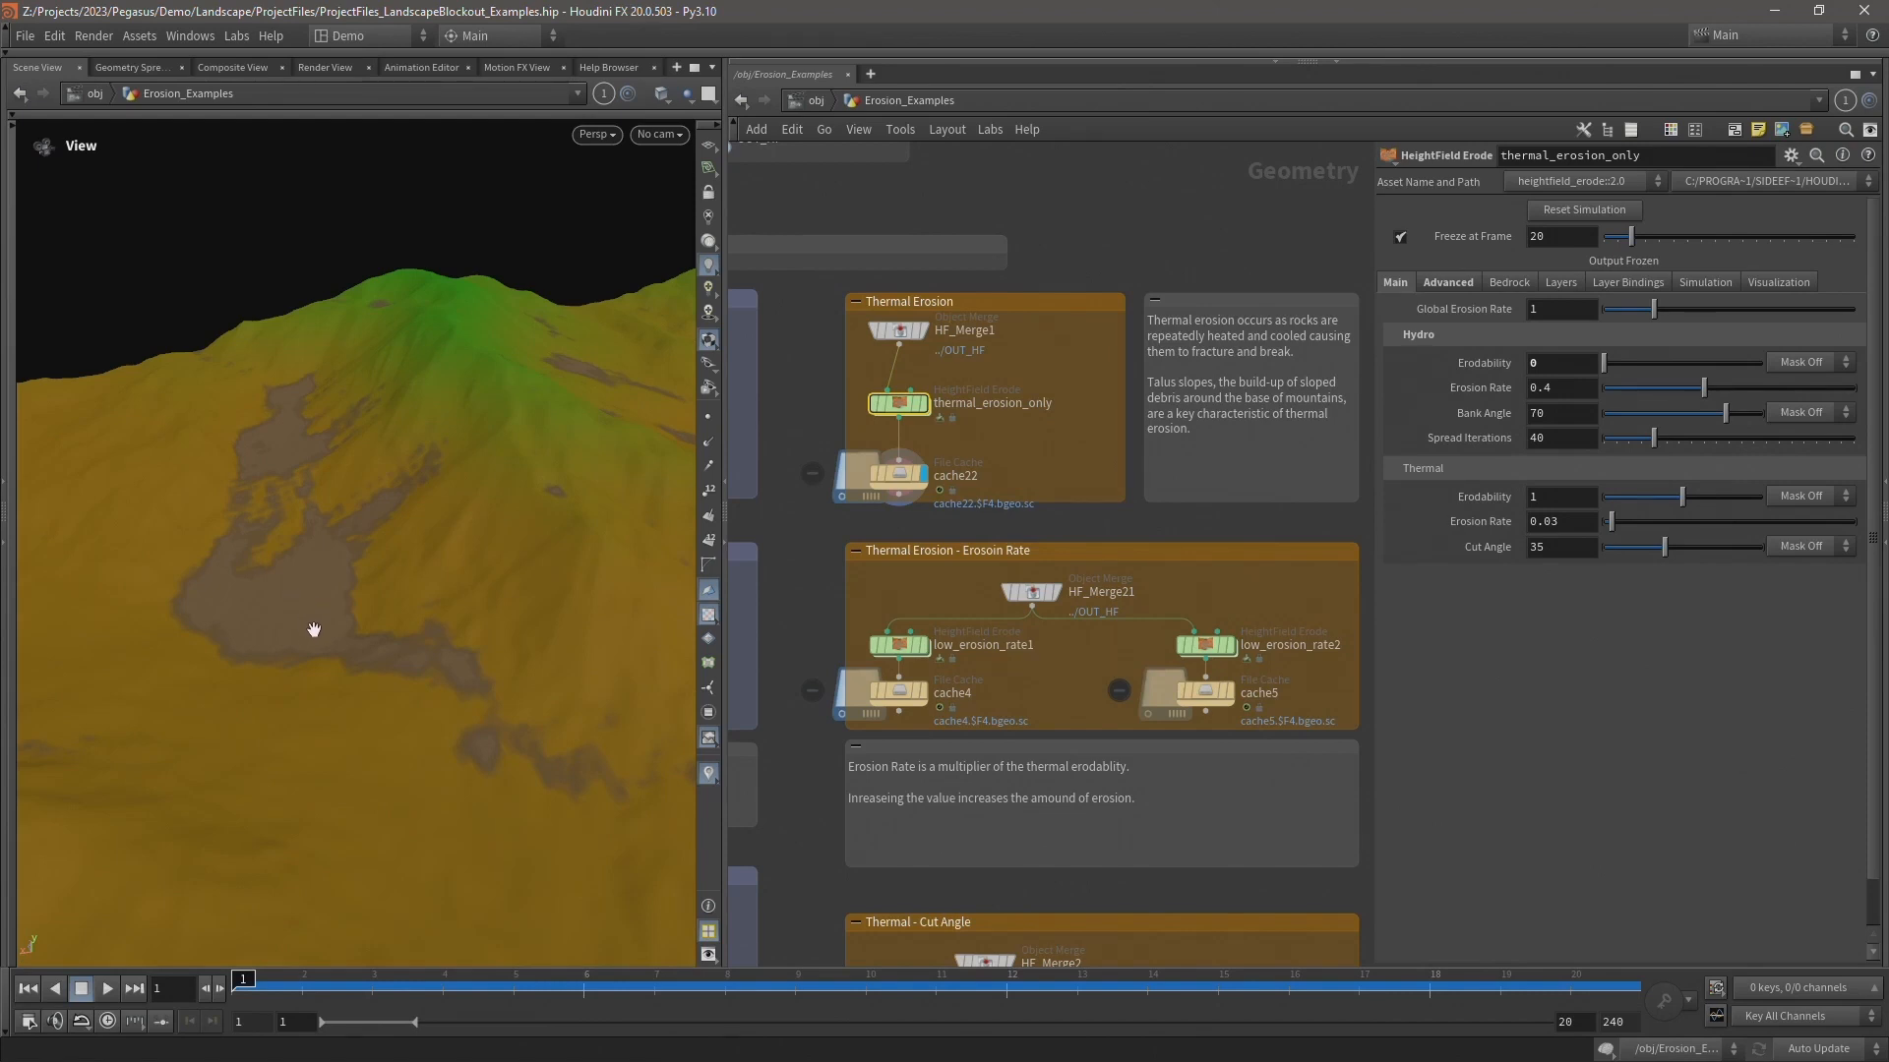
drag(325, 620, 640, 550)
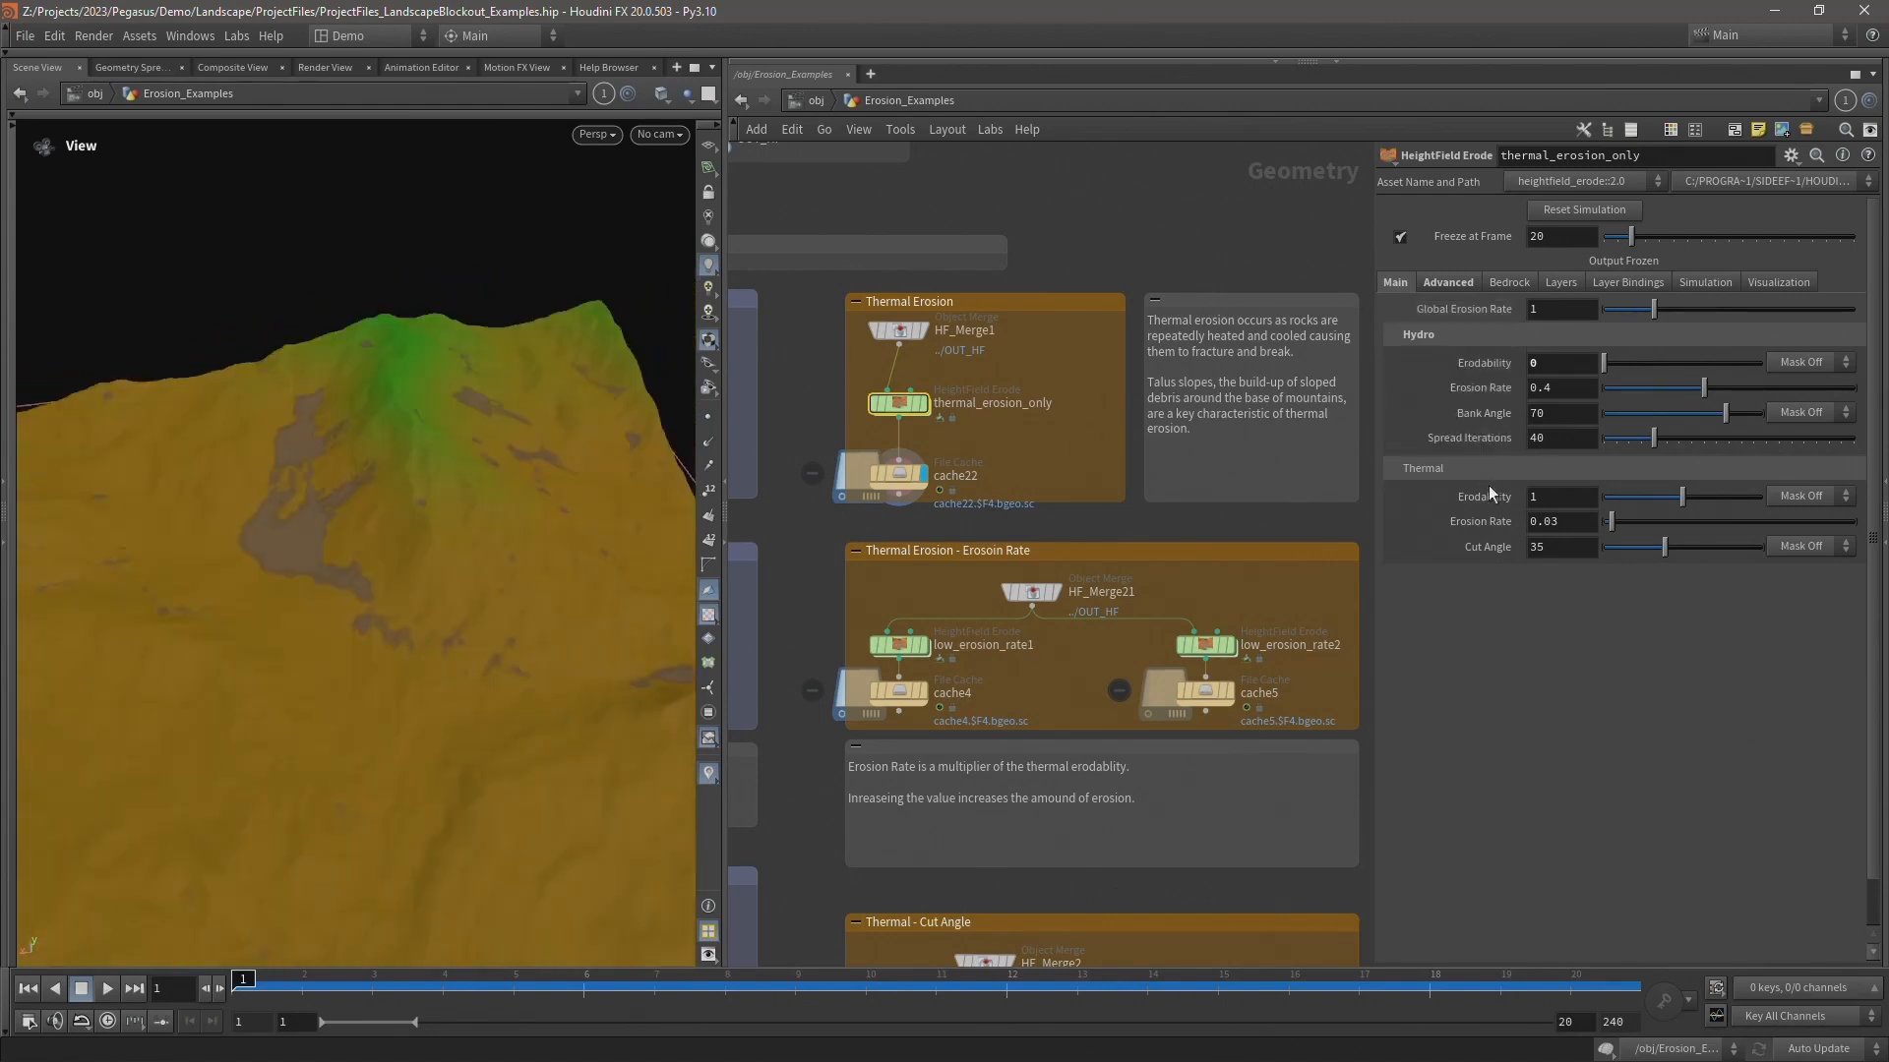
- In the Hydro - Erosion Rate network, inspect the Erodability and Erosion Rate of low_erosion_rate and view the cache23 result
middle_drag(804, 534, 1358, 436)
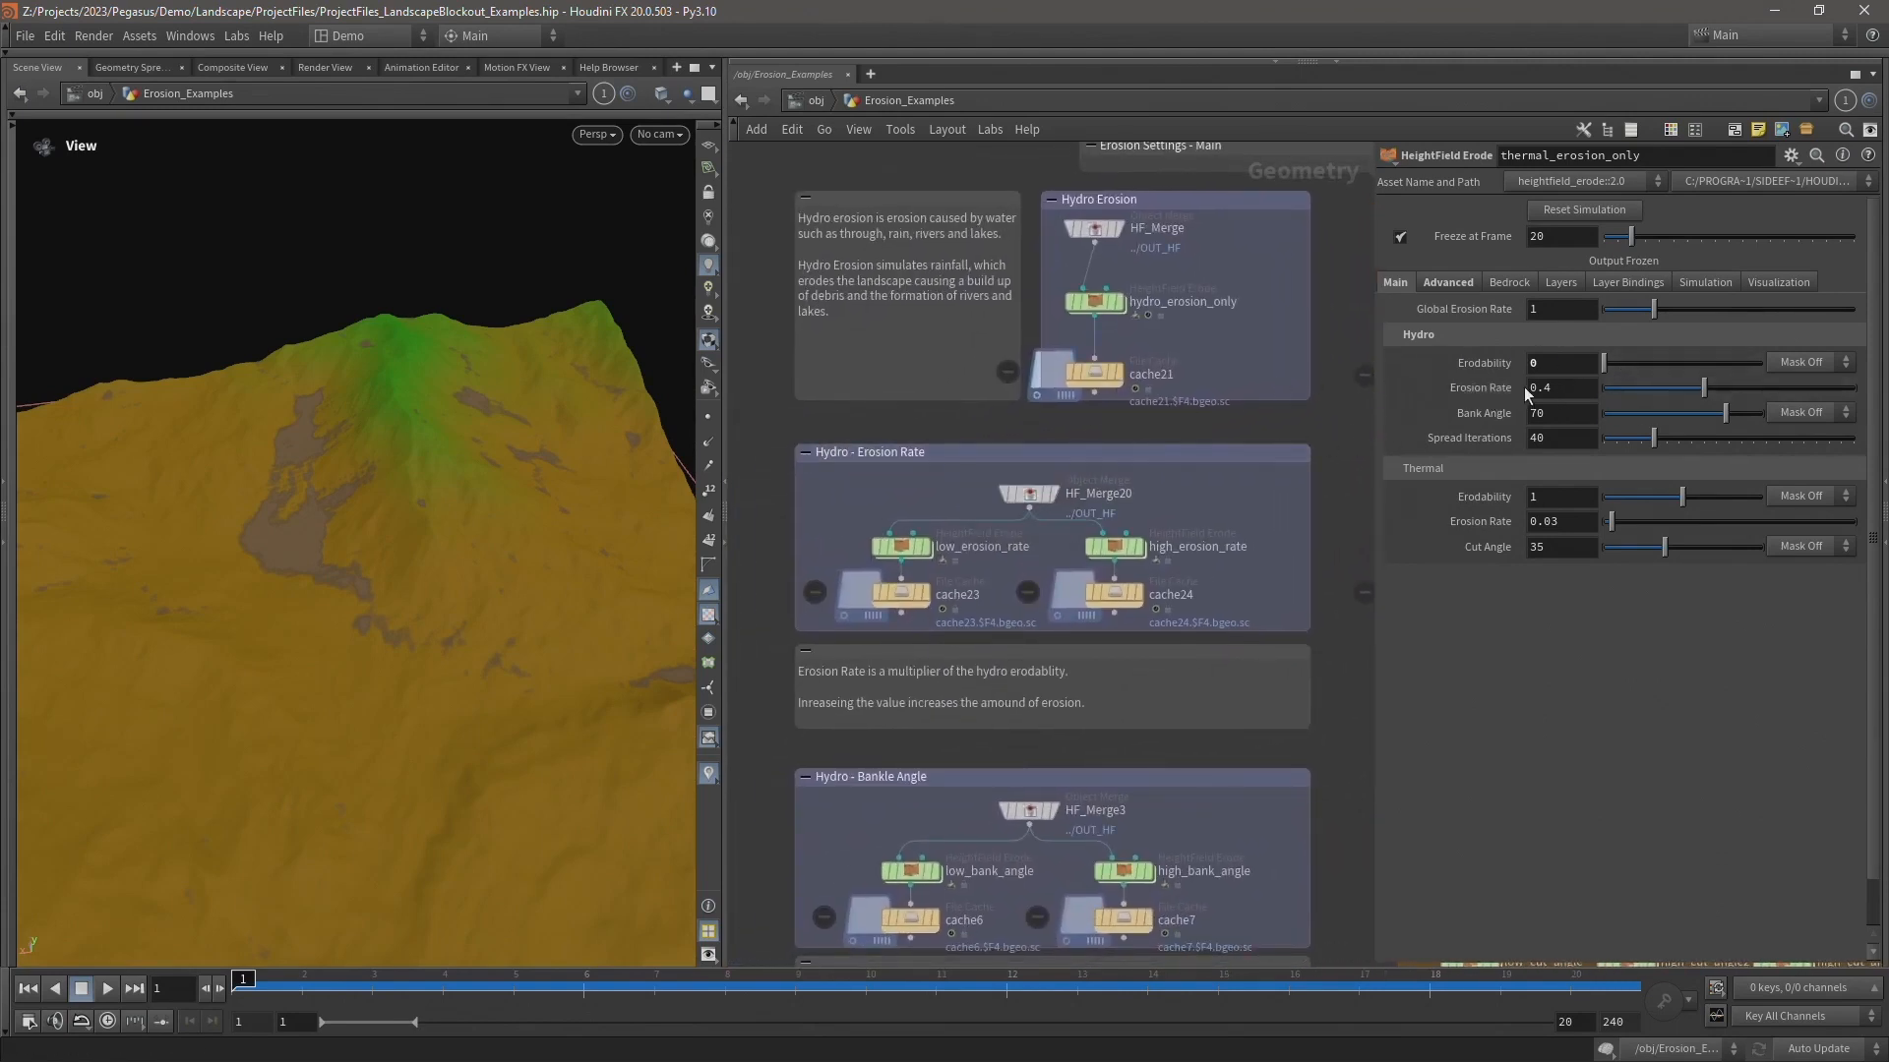
click(900, 546)
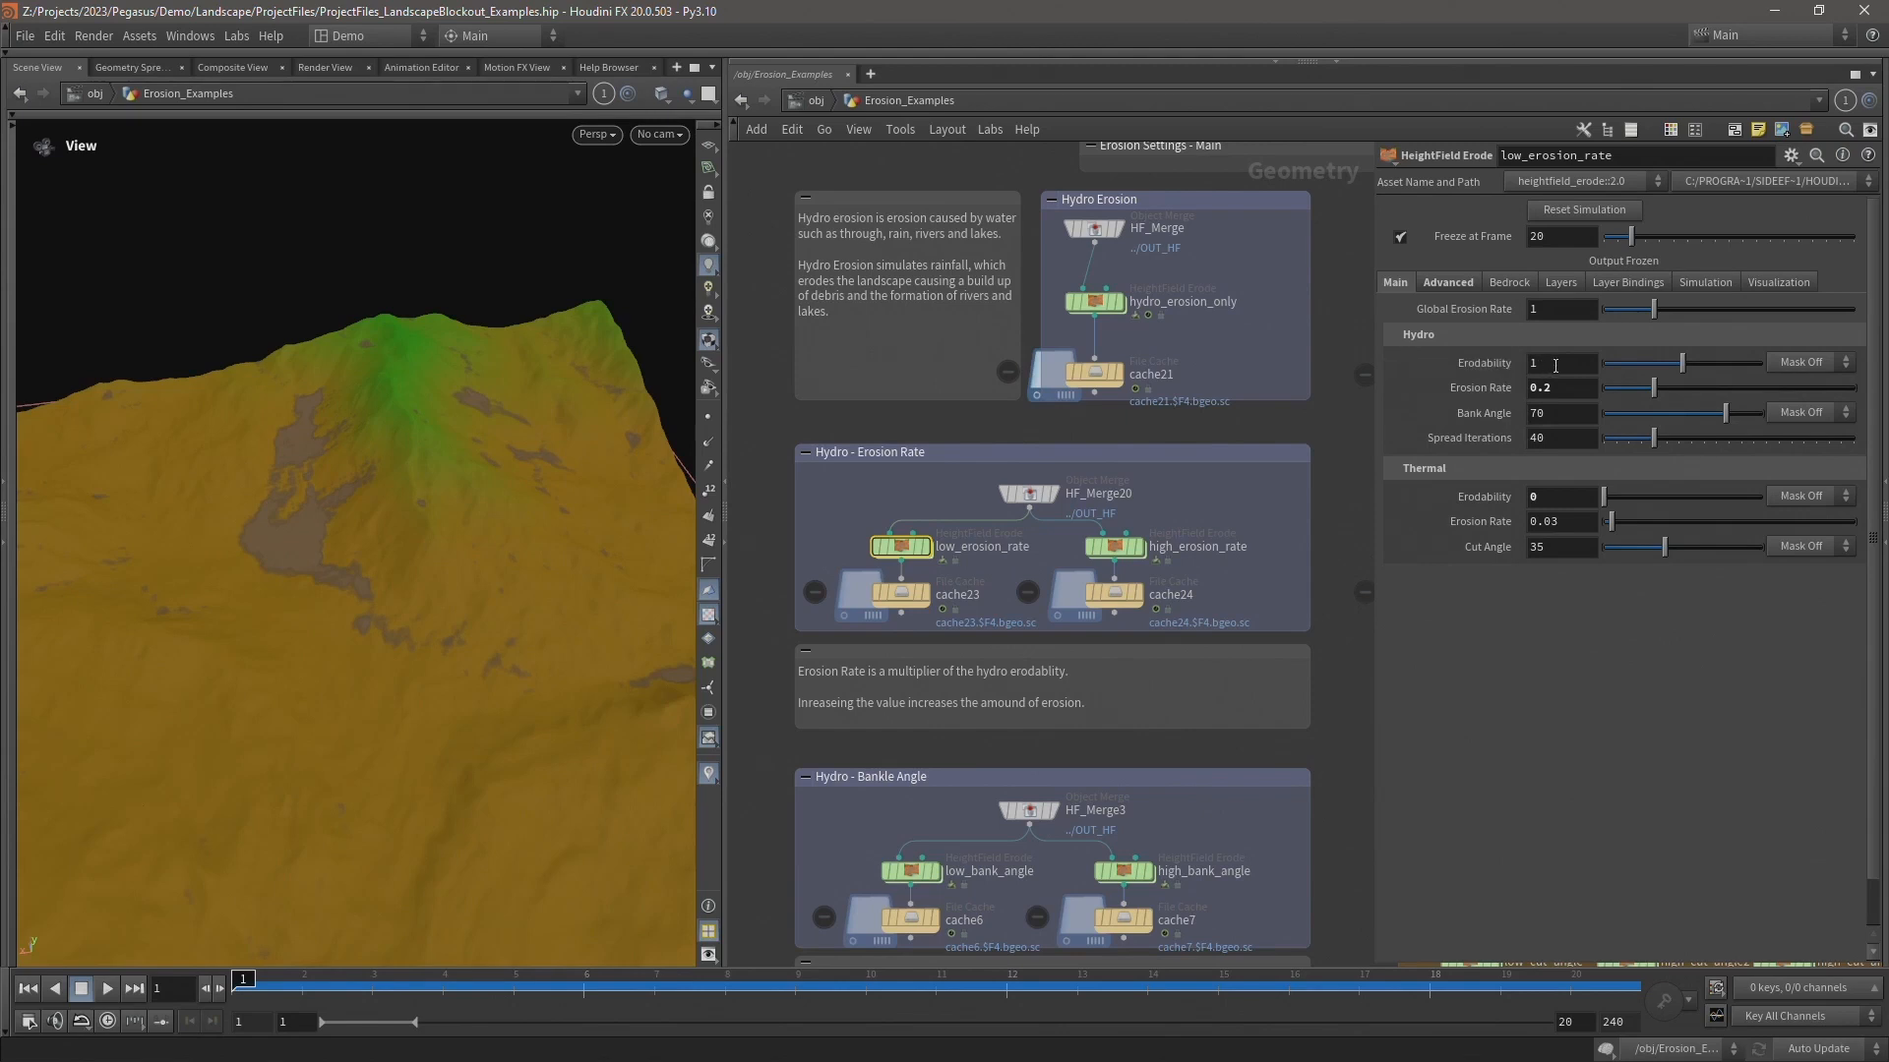
click(1557, 364)
click(1563, 395)
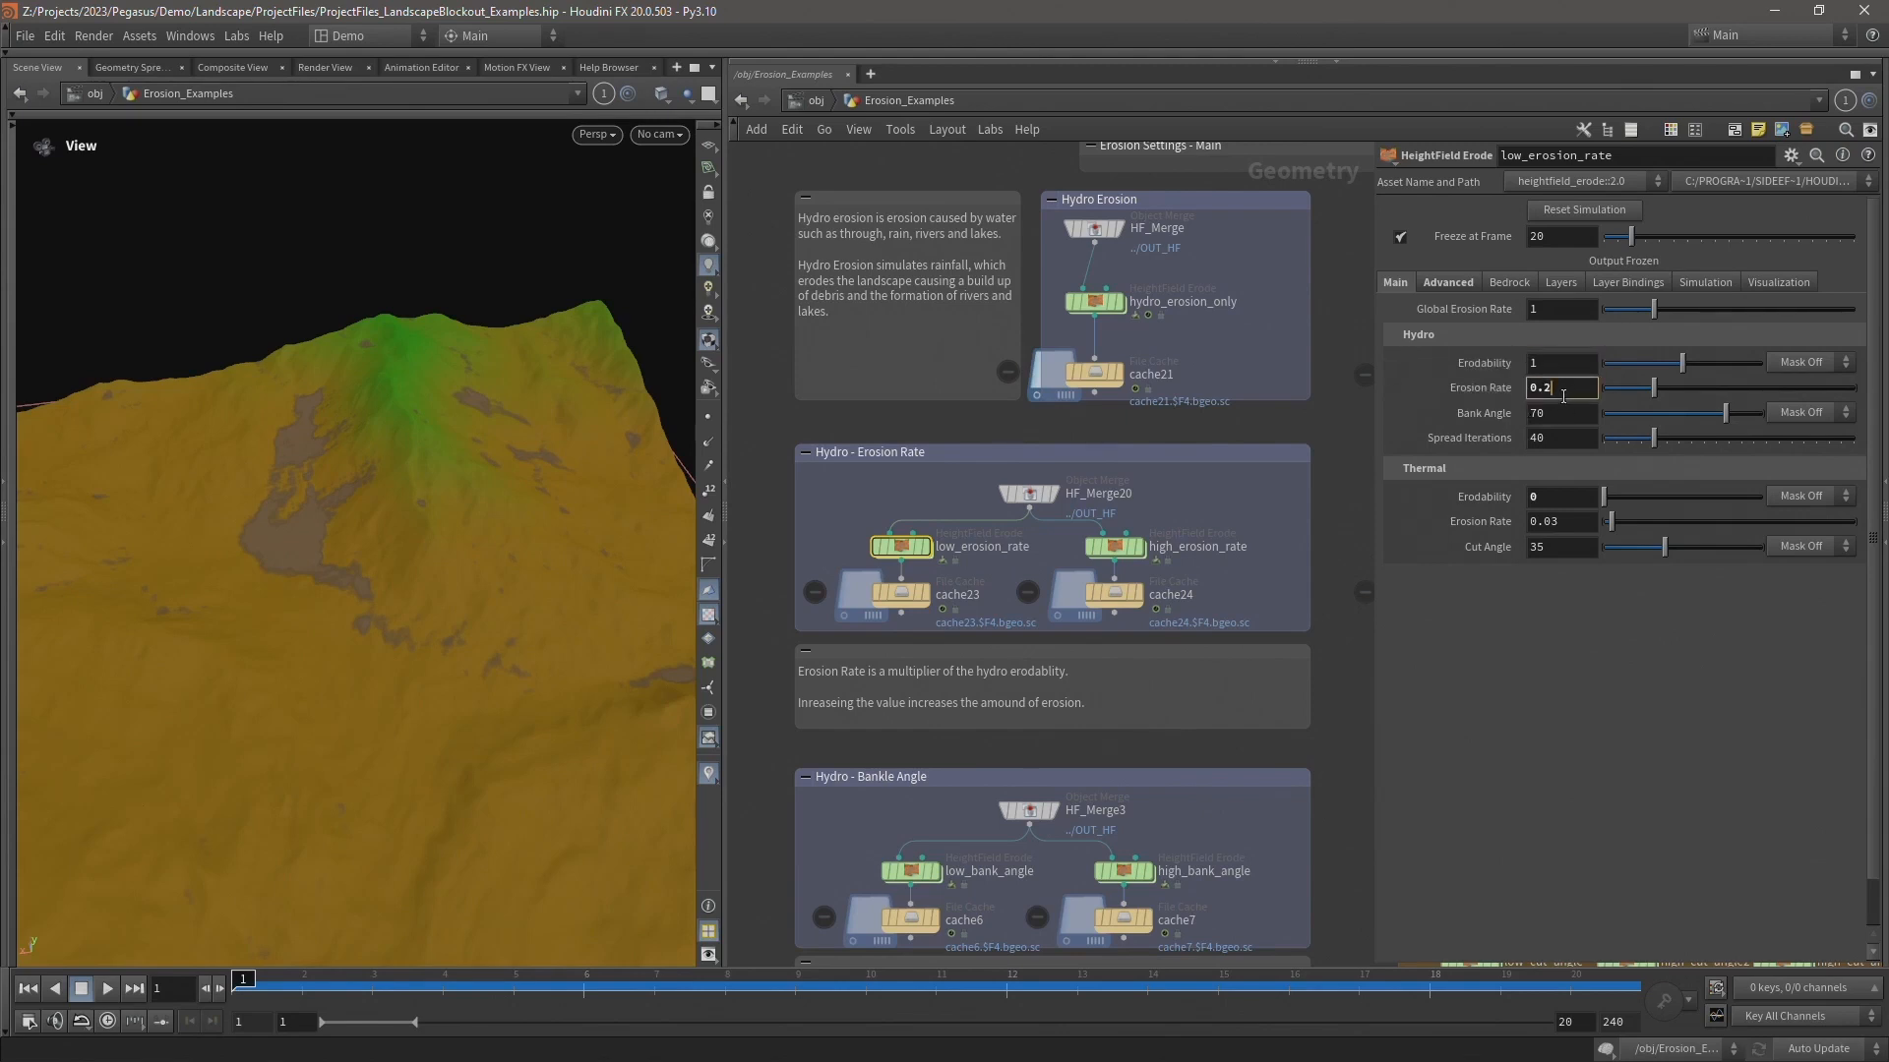
click(927, 595)
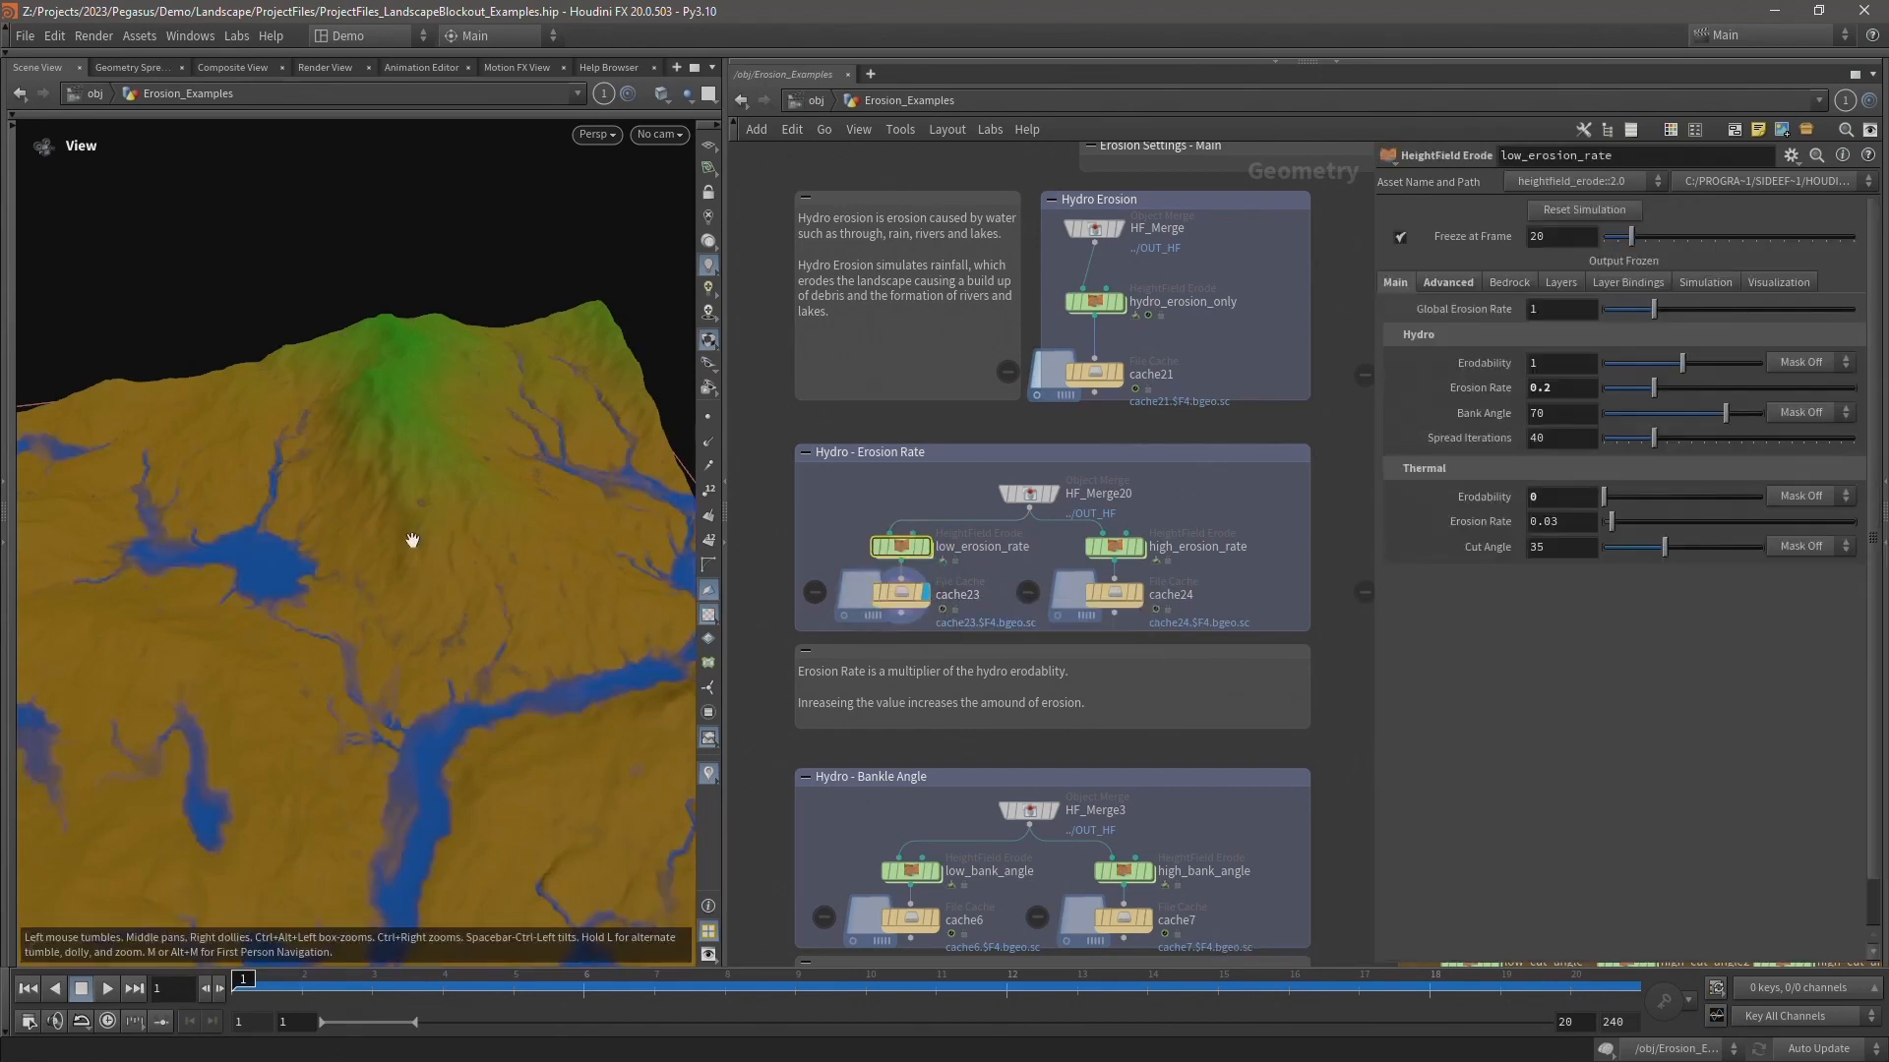
mouse_move(401, 473)
mouse_down()
mouse_move(380, 410)
mouse_move(367, 462)
mouse_up()
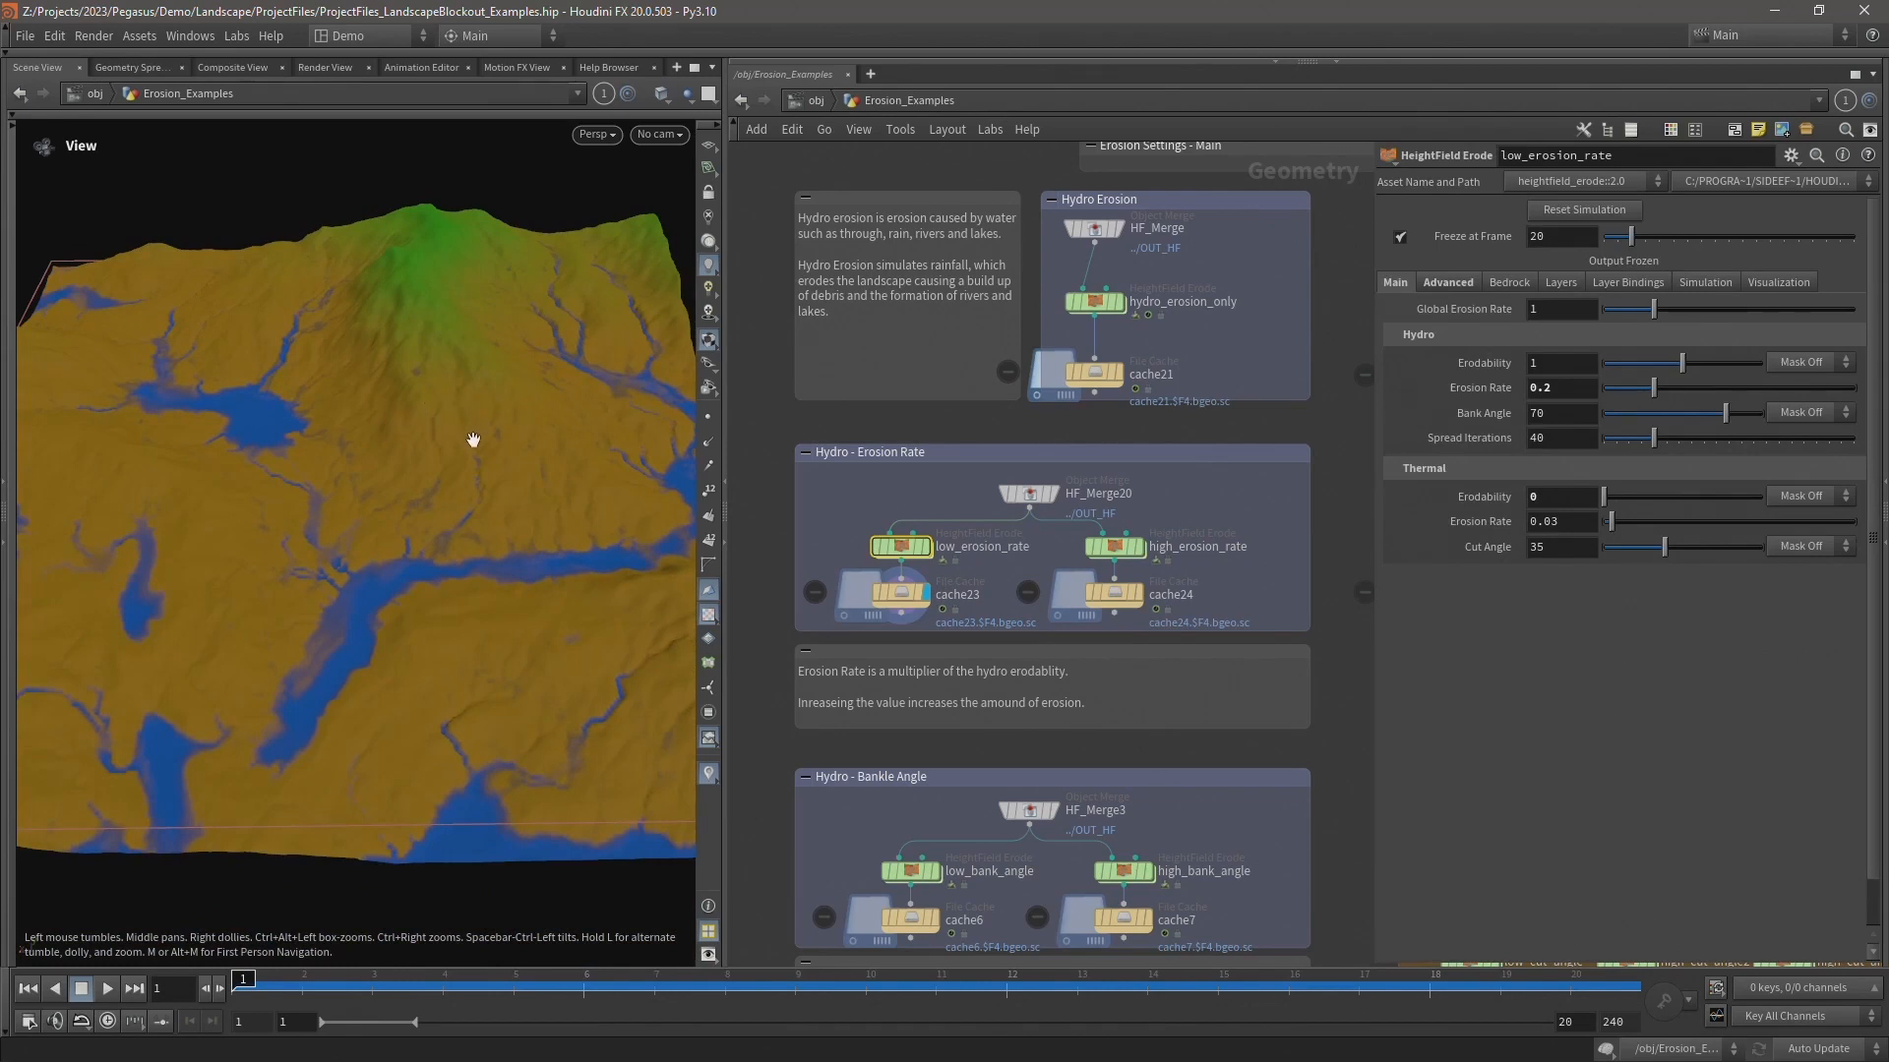
drag(473, 449, 472, 409)
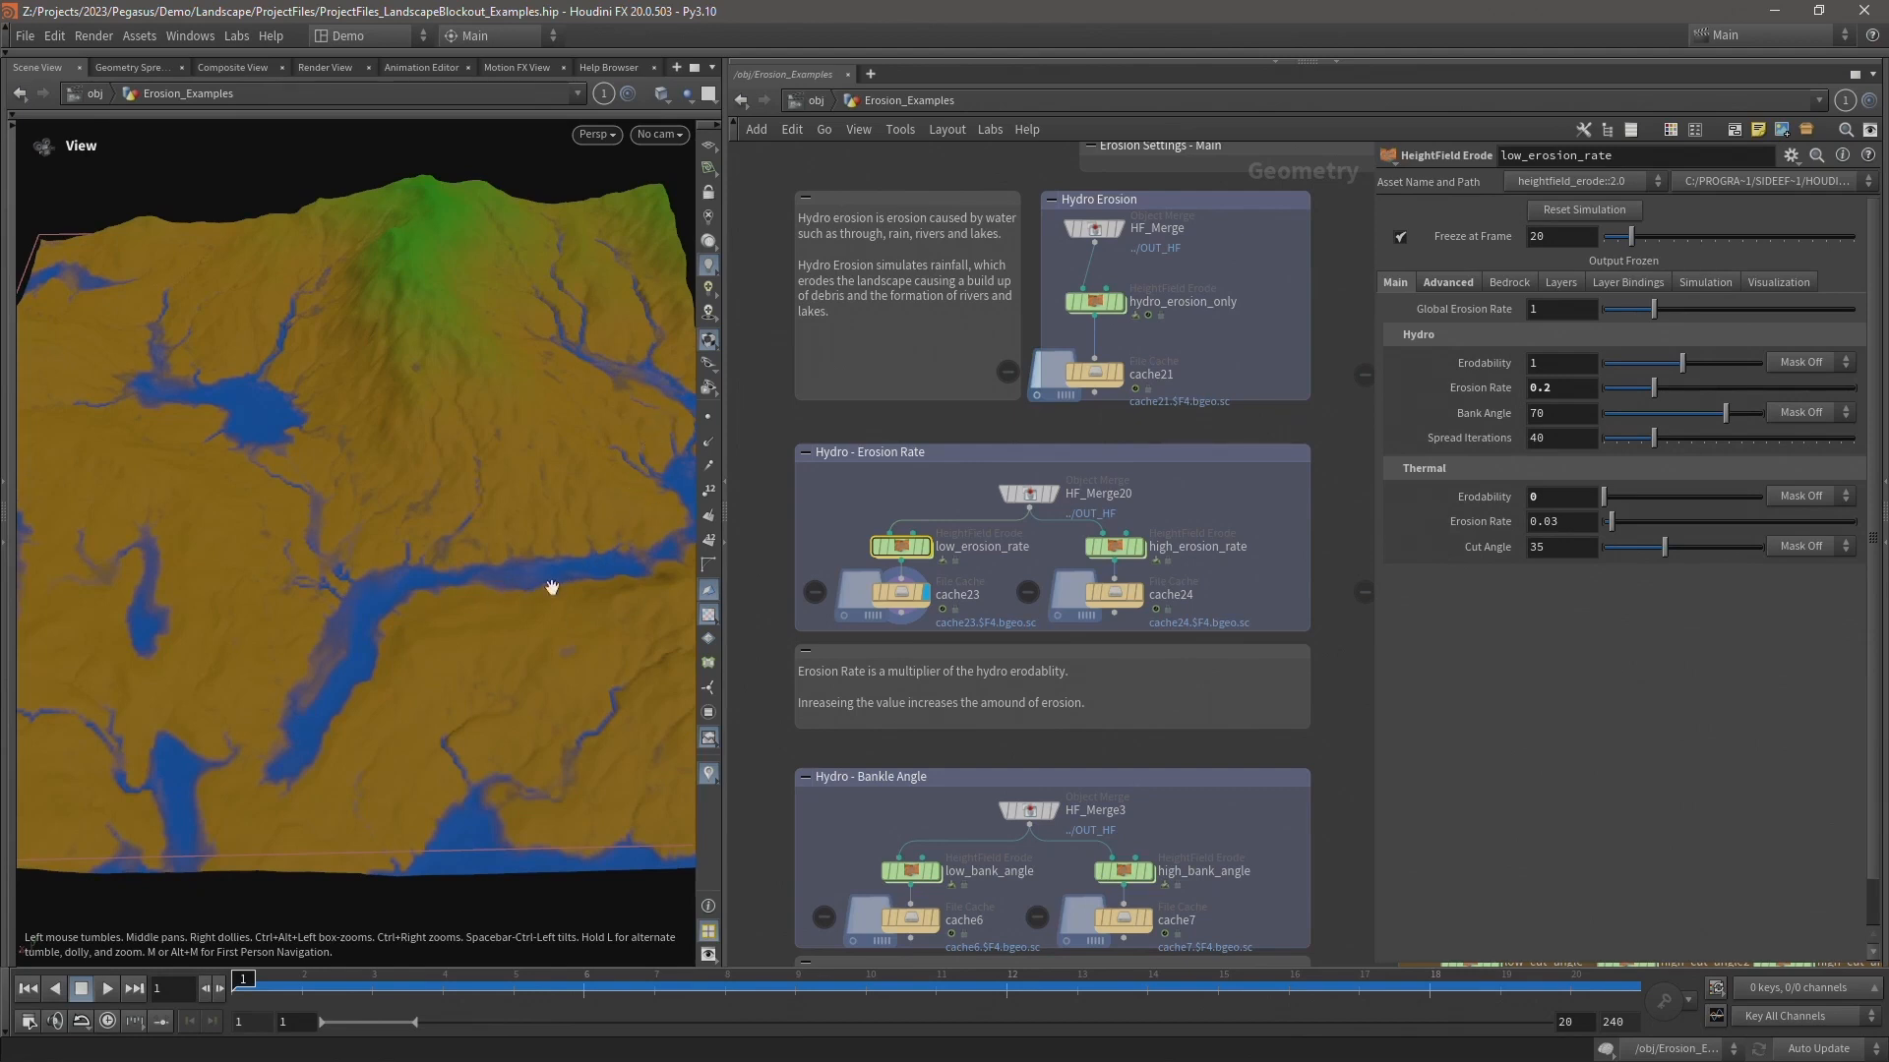
- Display the cache24 result of the high erosion rate and inspect the high_erosion_rate settings
click(1114, 547)
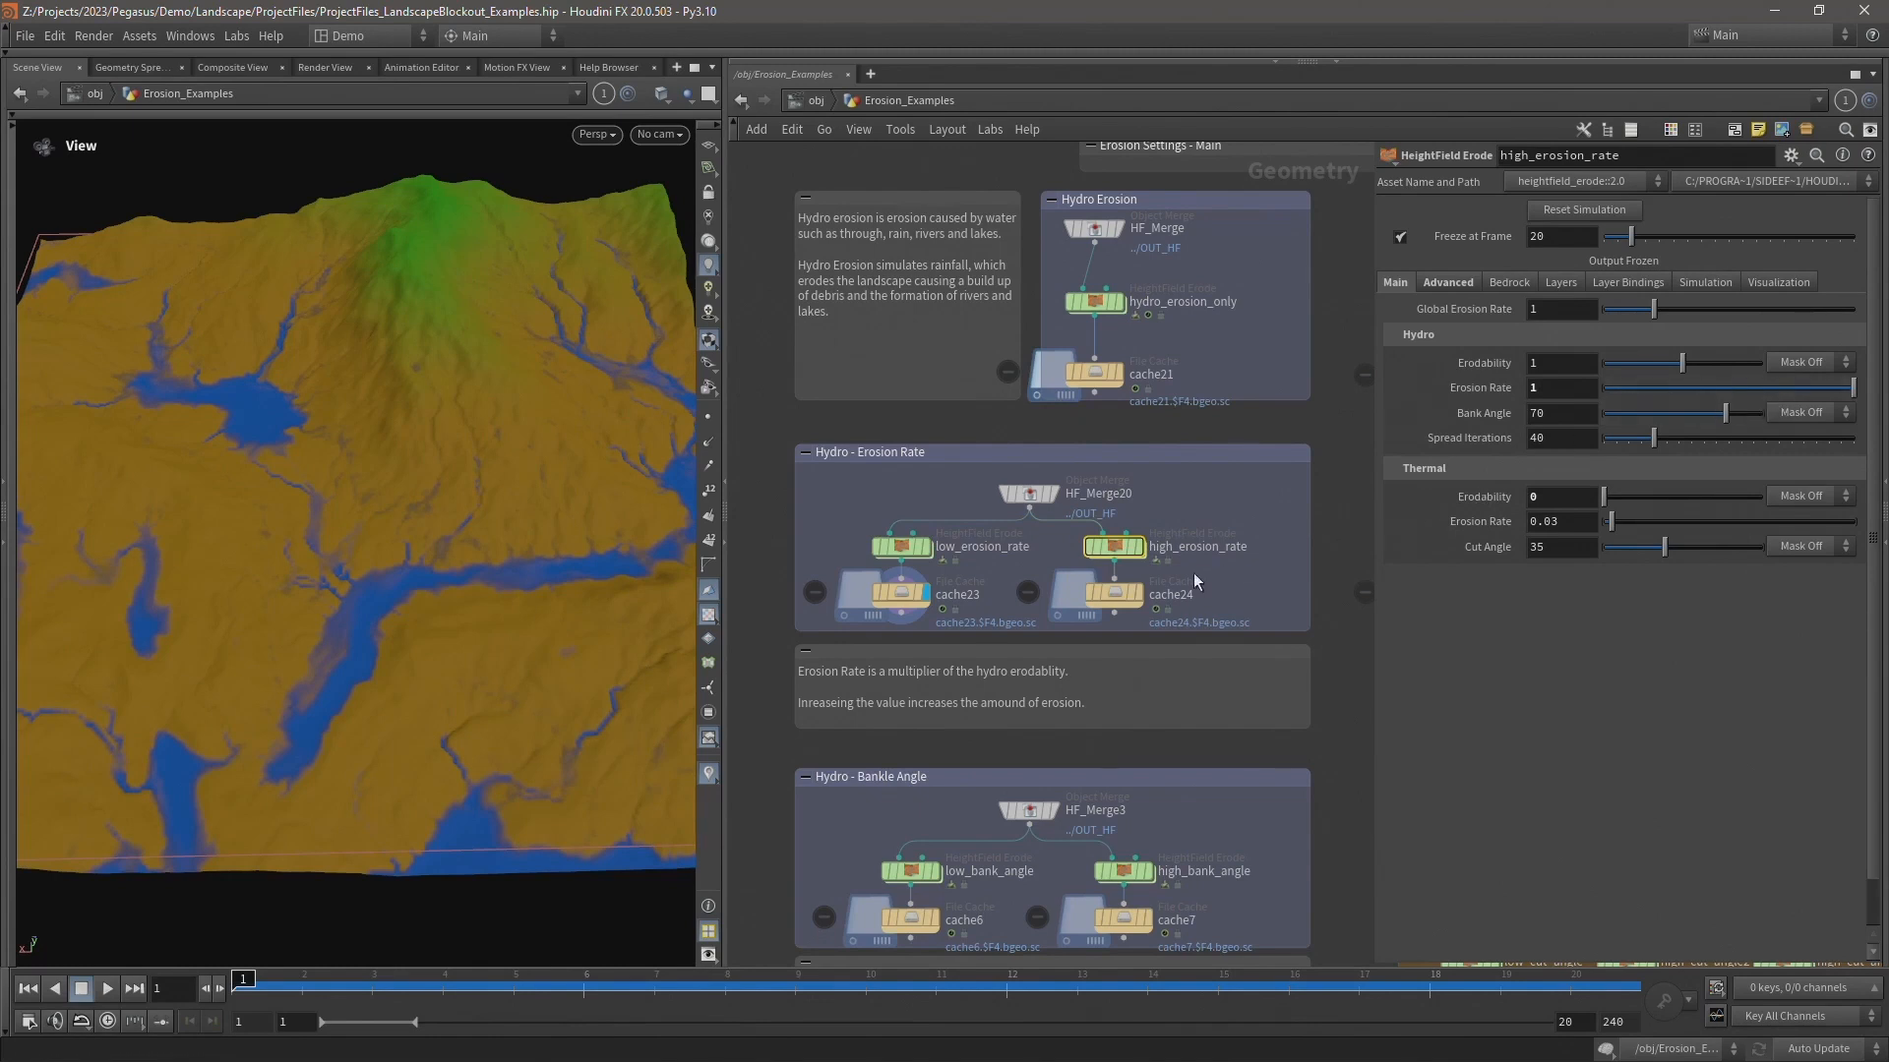
click(1141, 592)
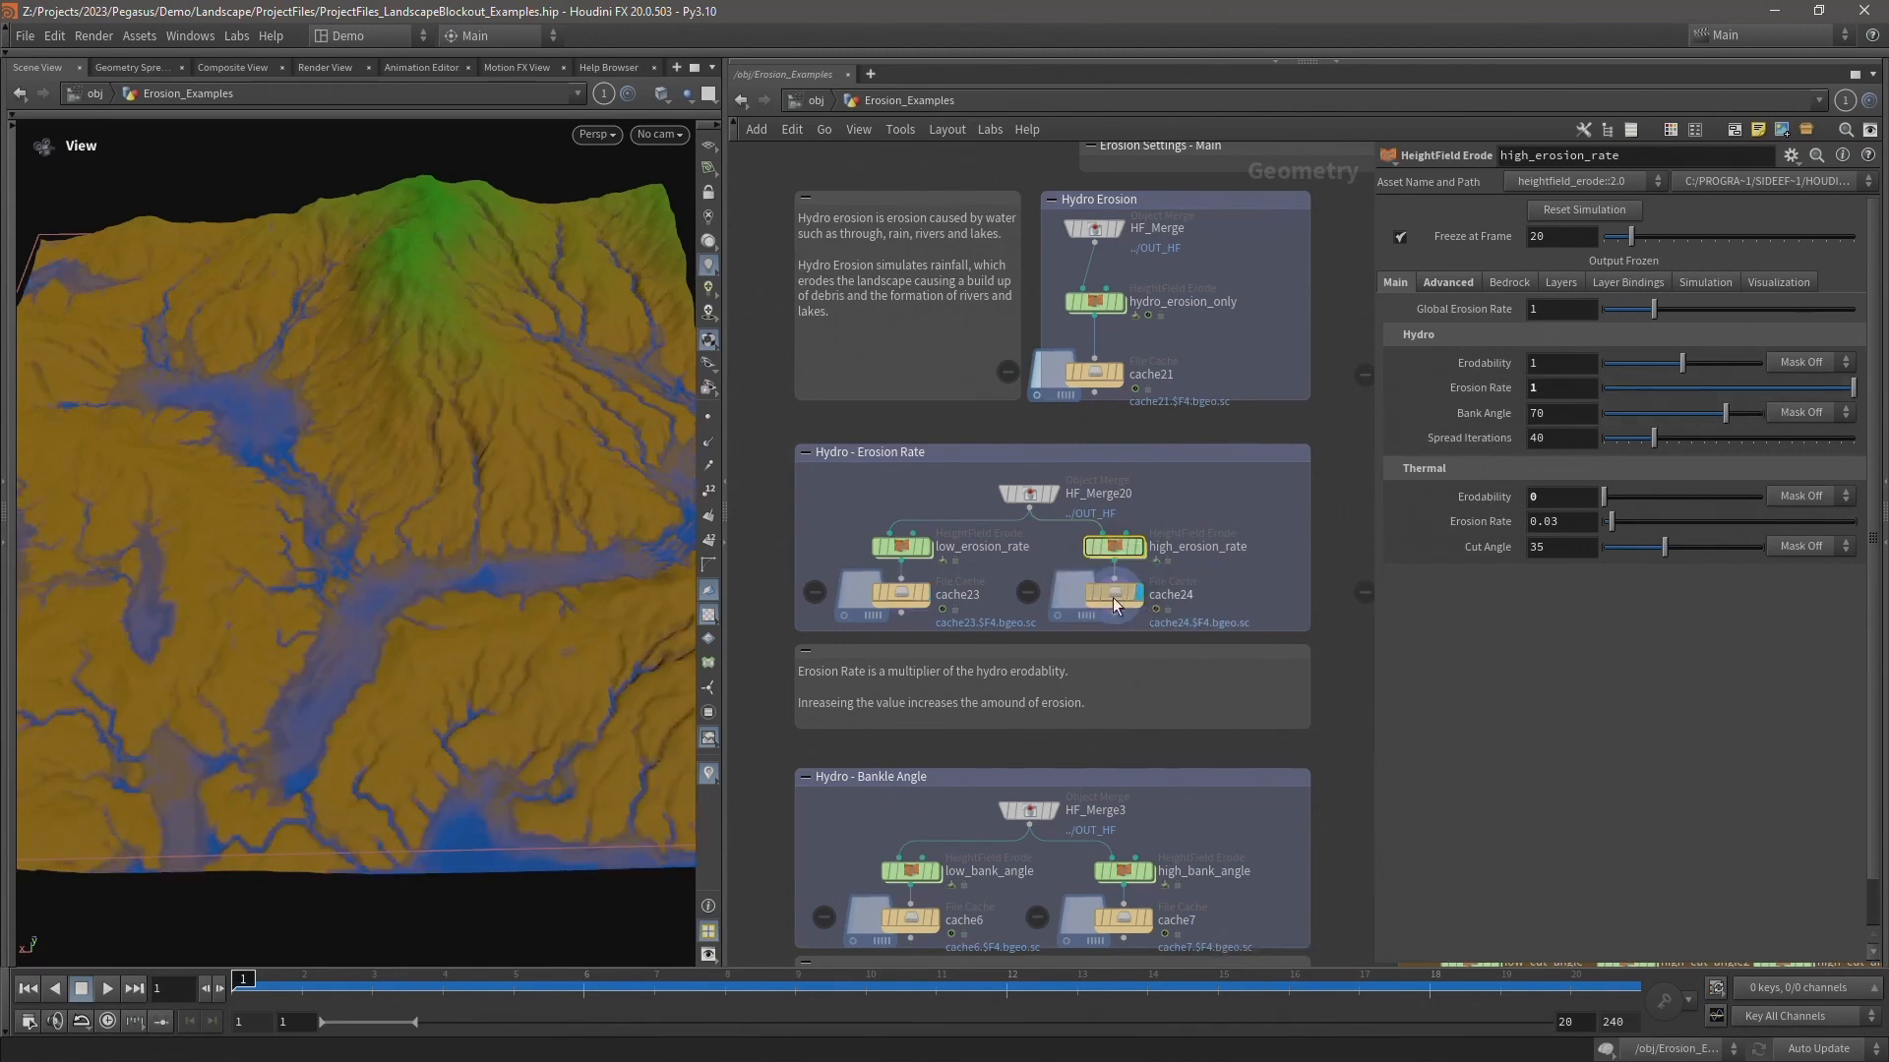
click(1113, 599)
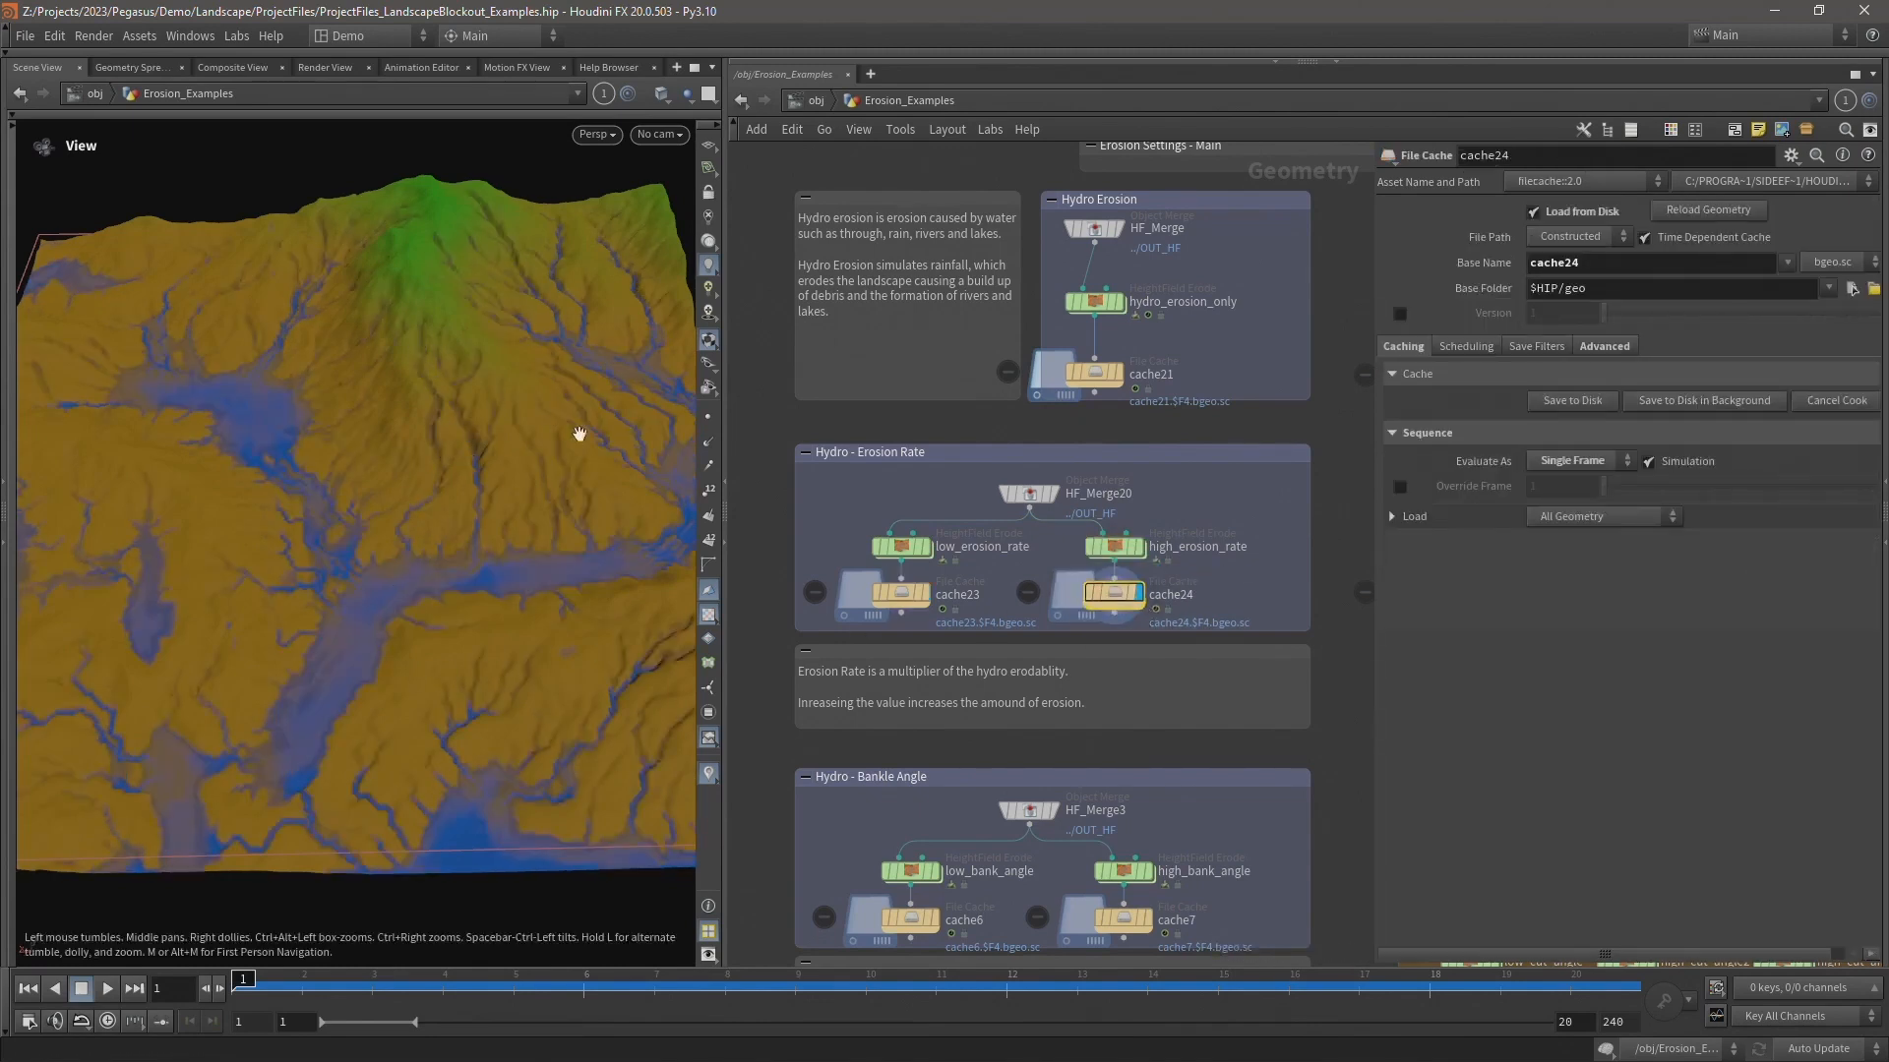
drag(1154, 502, 1127, 549)
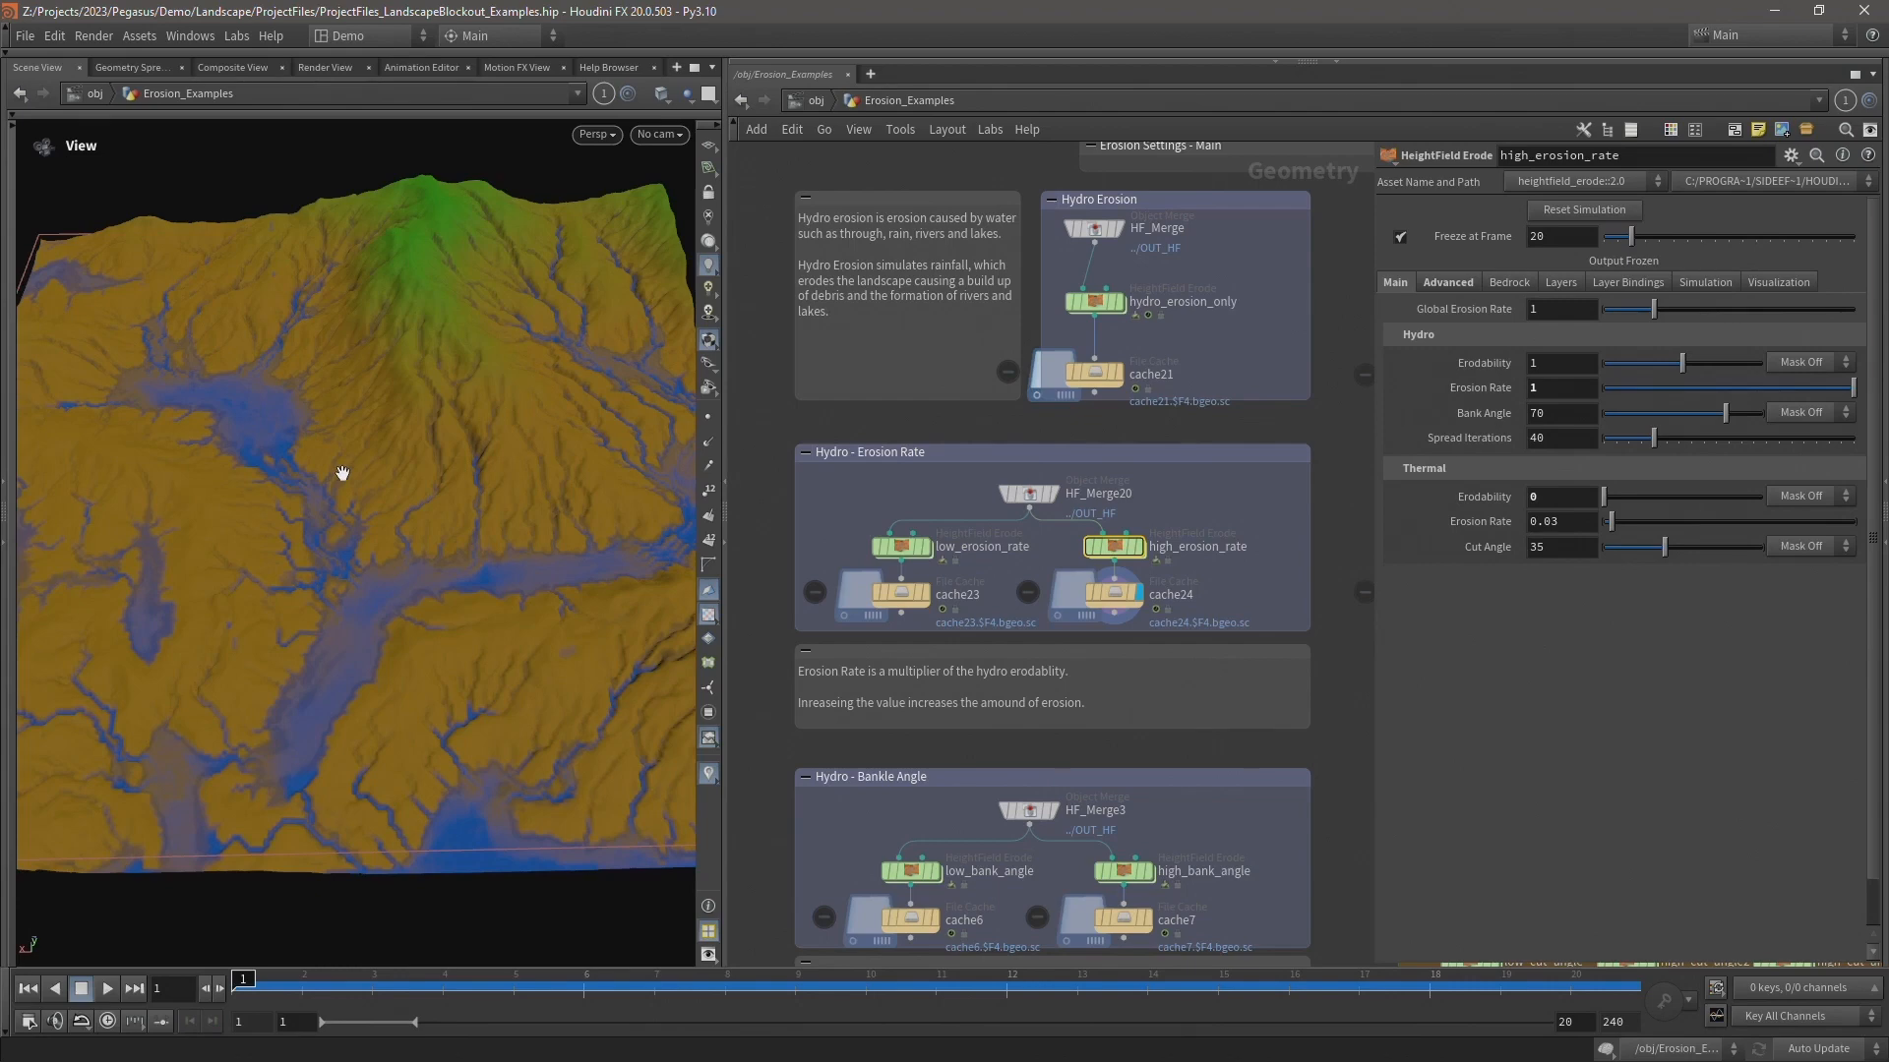
- Display cache23 again and compare the settings of low_erosion_rate and high_erosion_rate, including the Global Erosion Rate
click(925, 596)
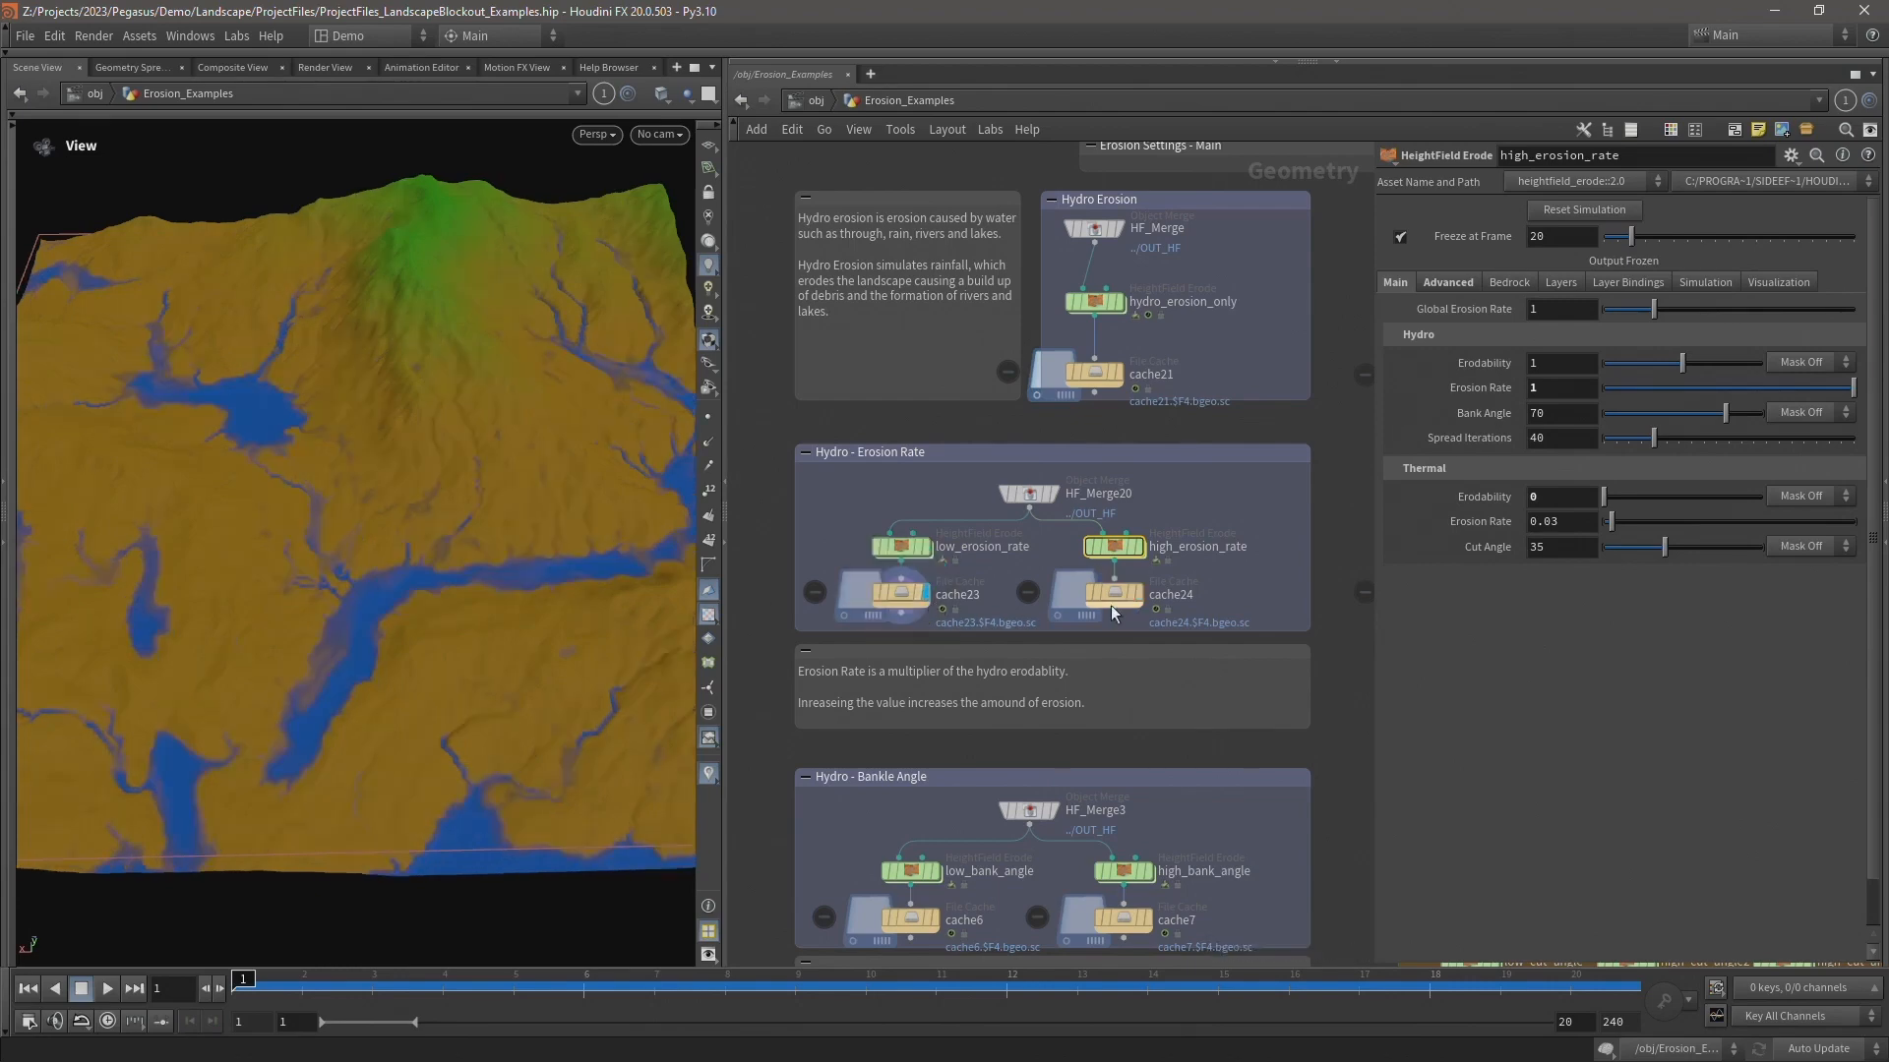
click(927, 551)
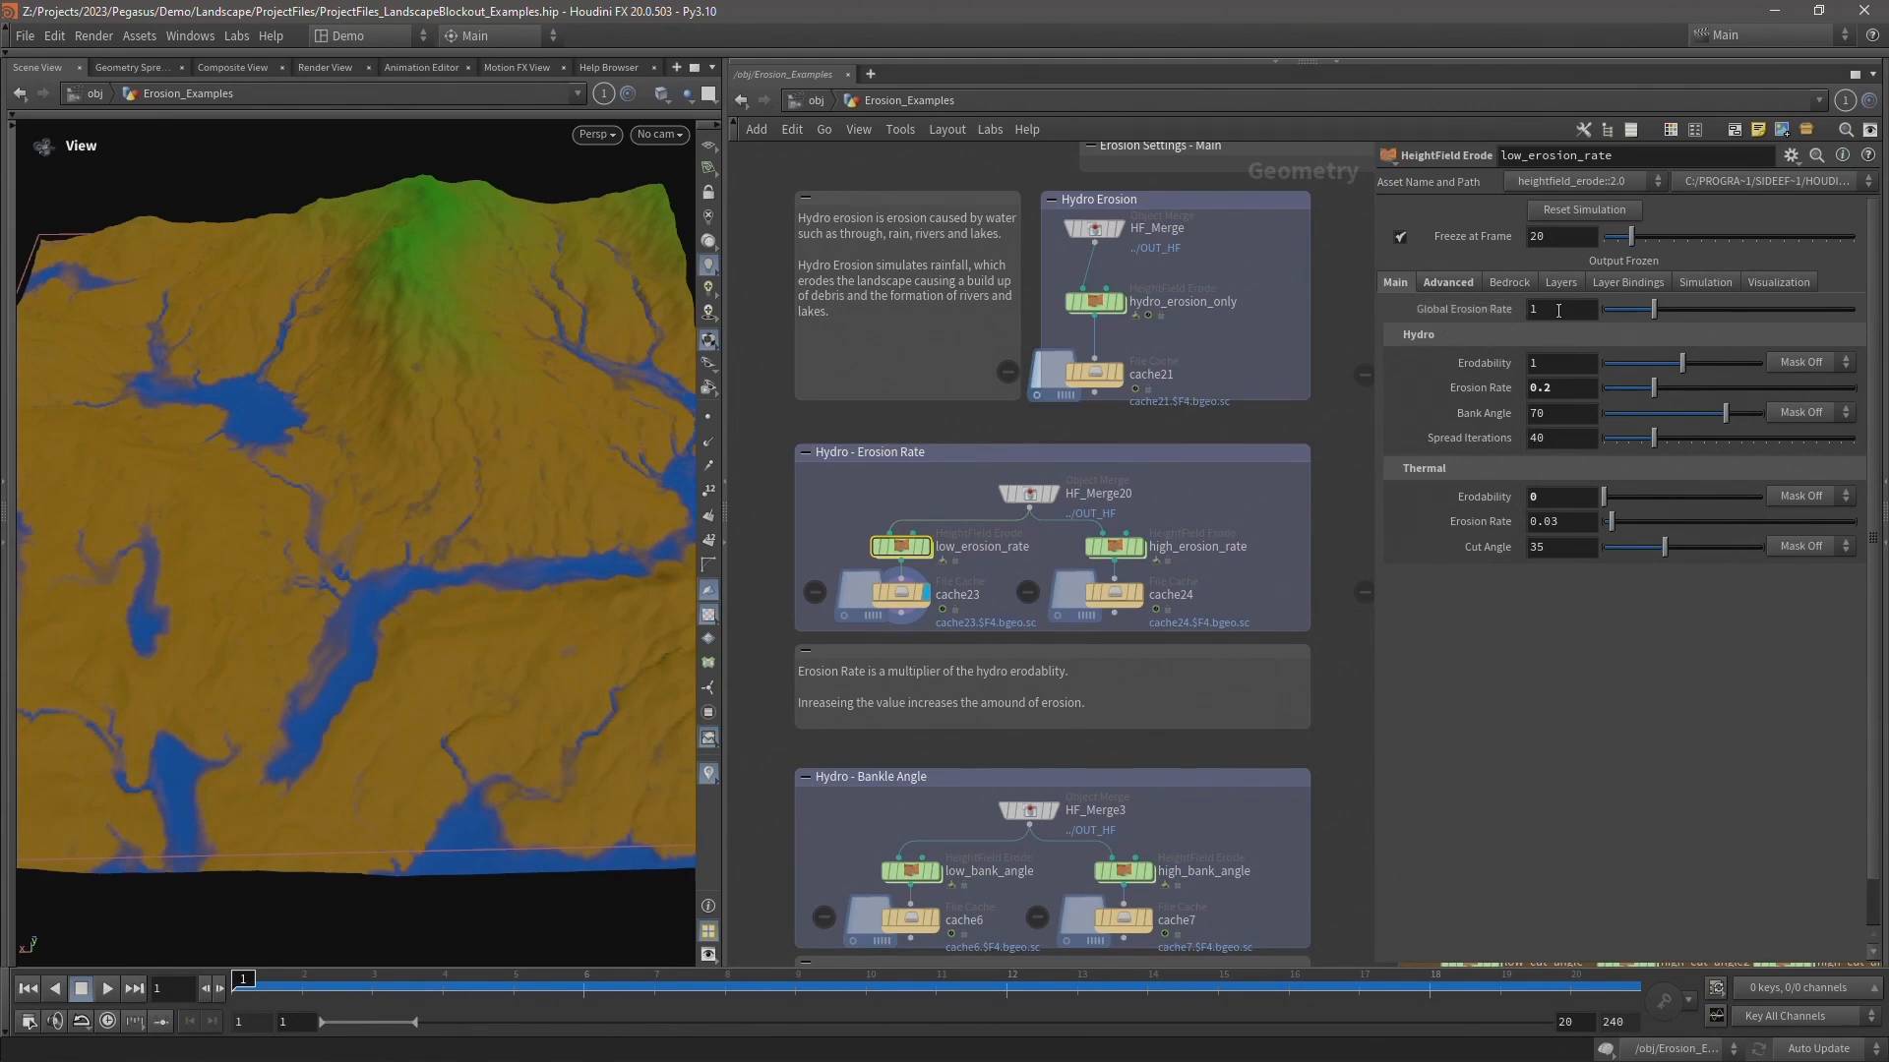
click(1531, 309)
click(900, 592)
click(900, 546)
click(1112, 549)
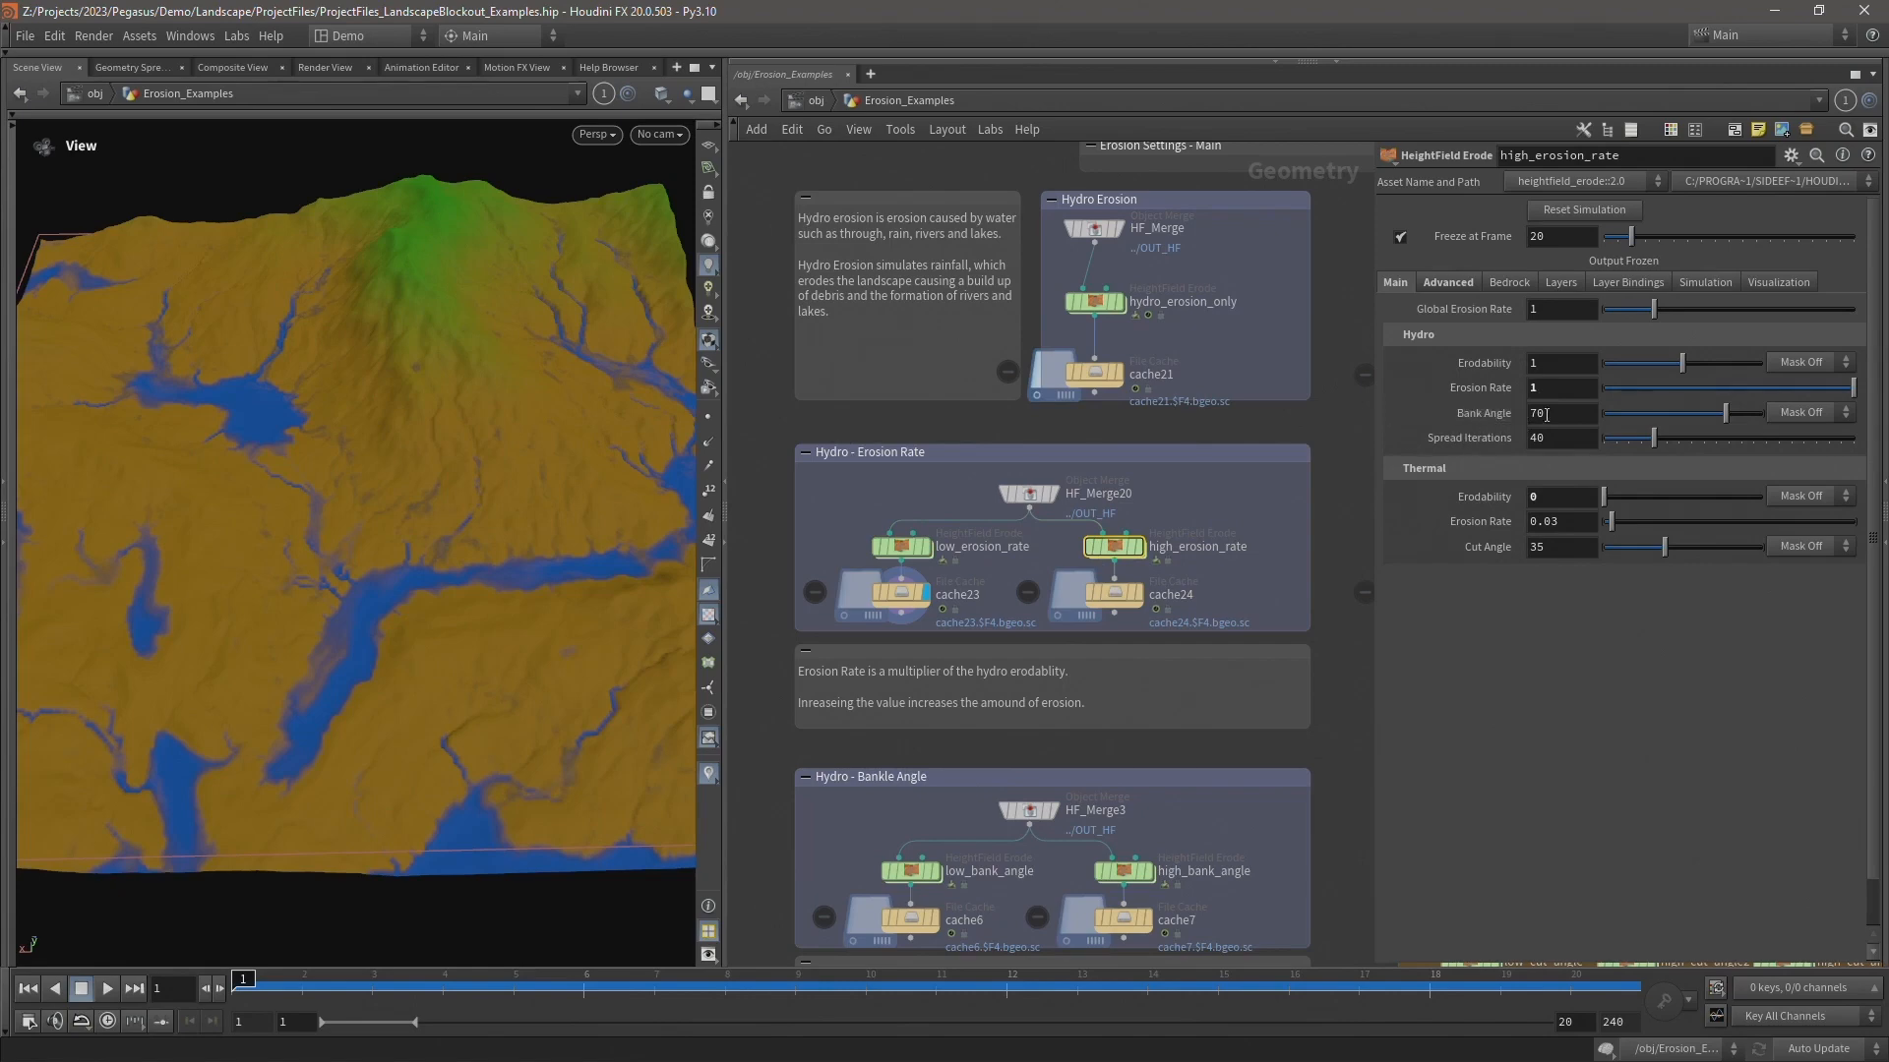
- In the Hydro - Bankle Angle network, compare low_bank_angle with cache6 displayed and high_bank_angle with cache7 displayed
scroll(1227, 732, down, 4)
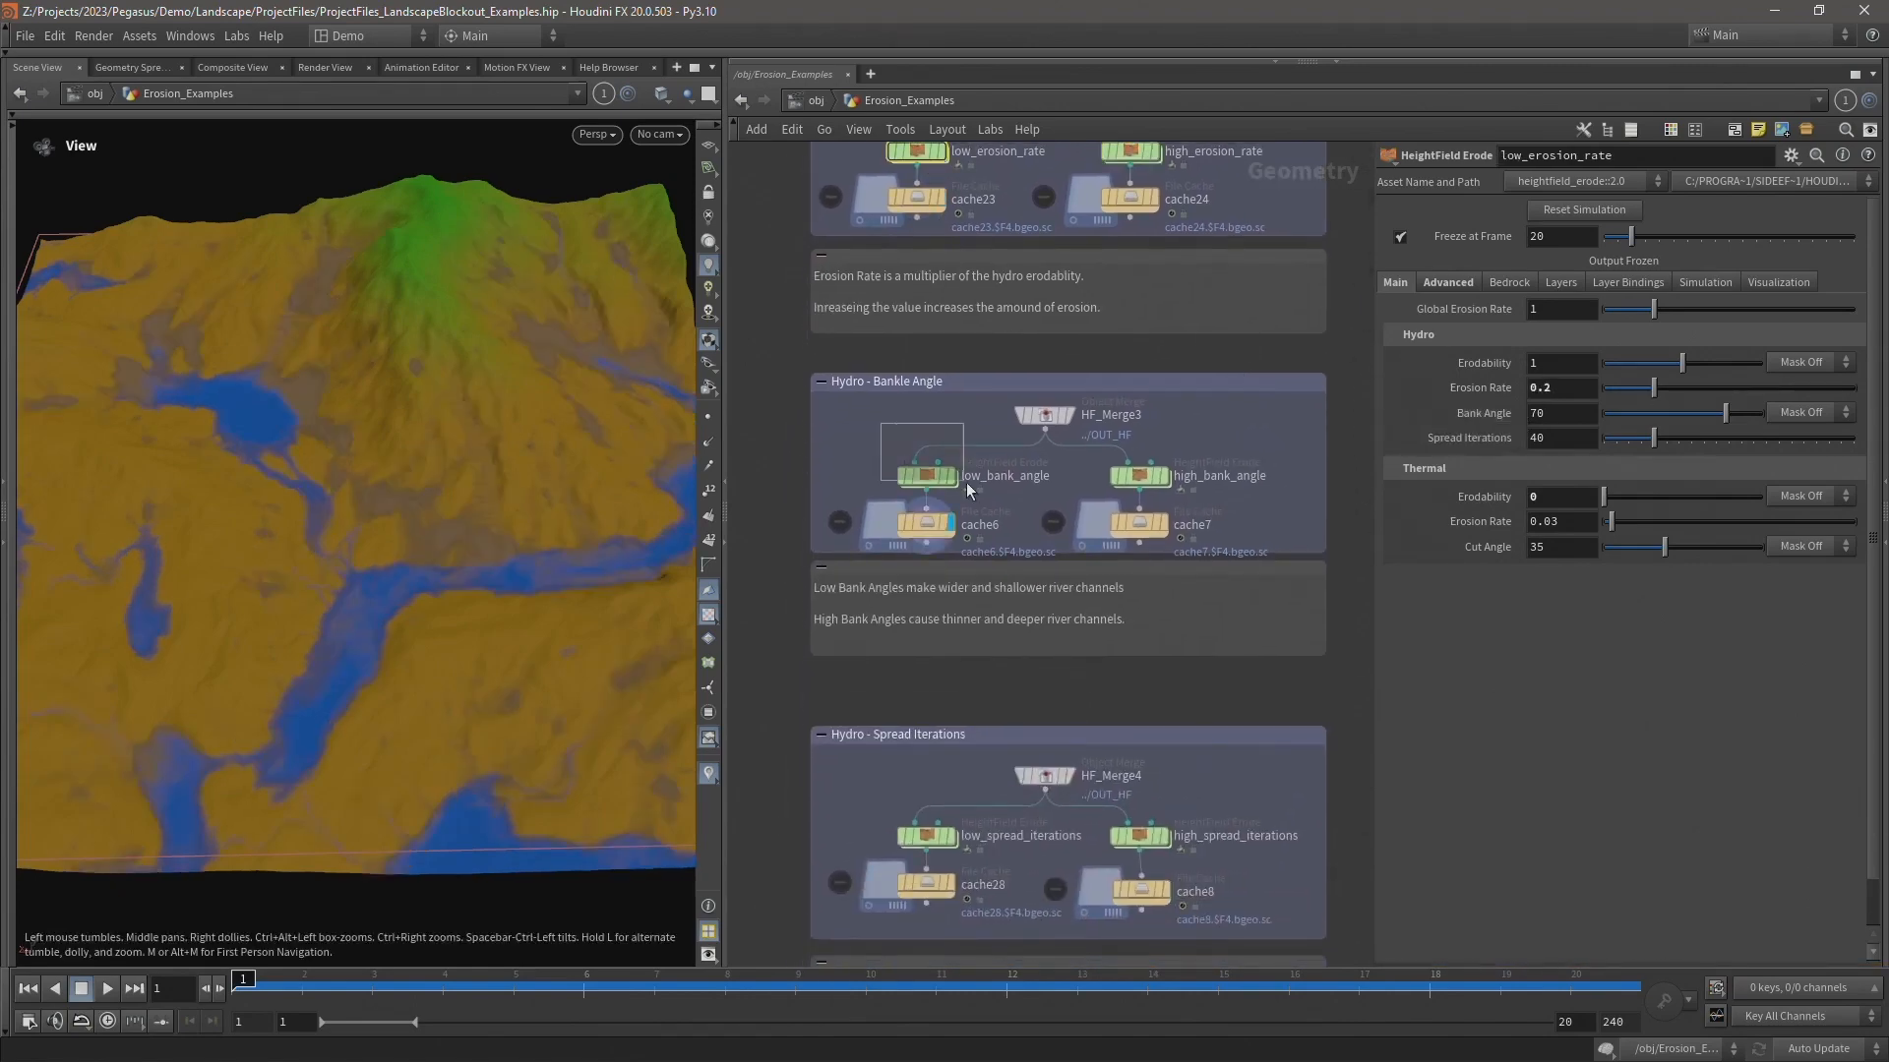
click(926, 475)
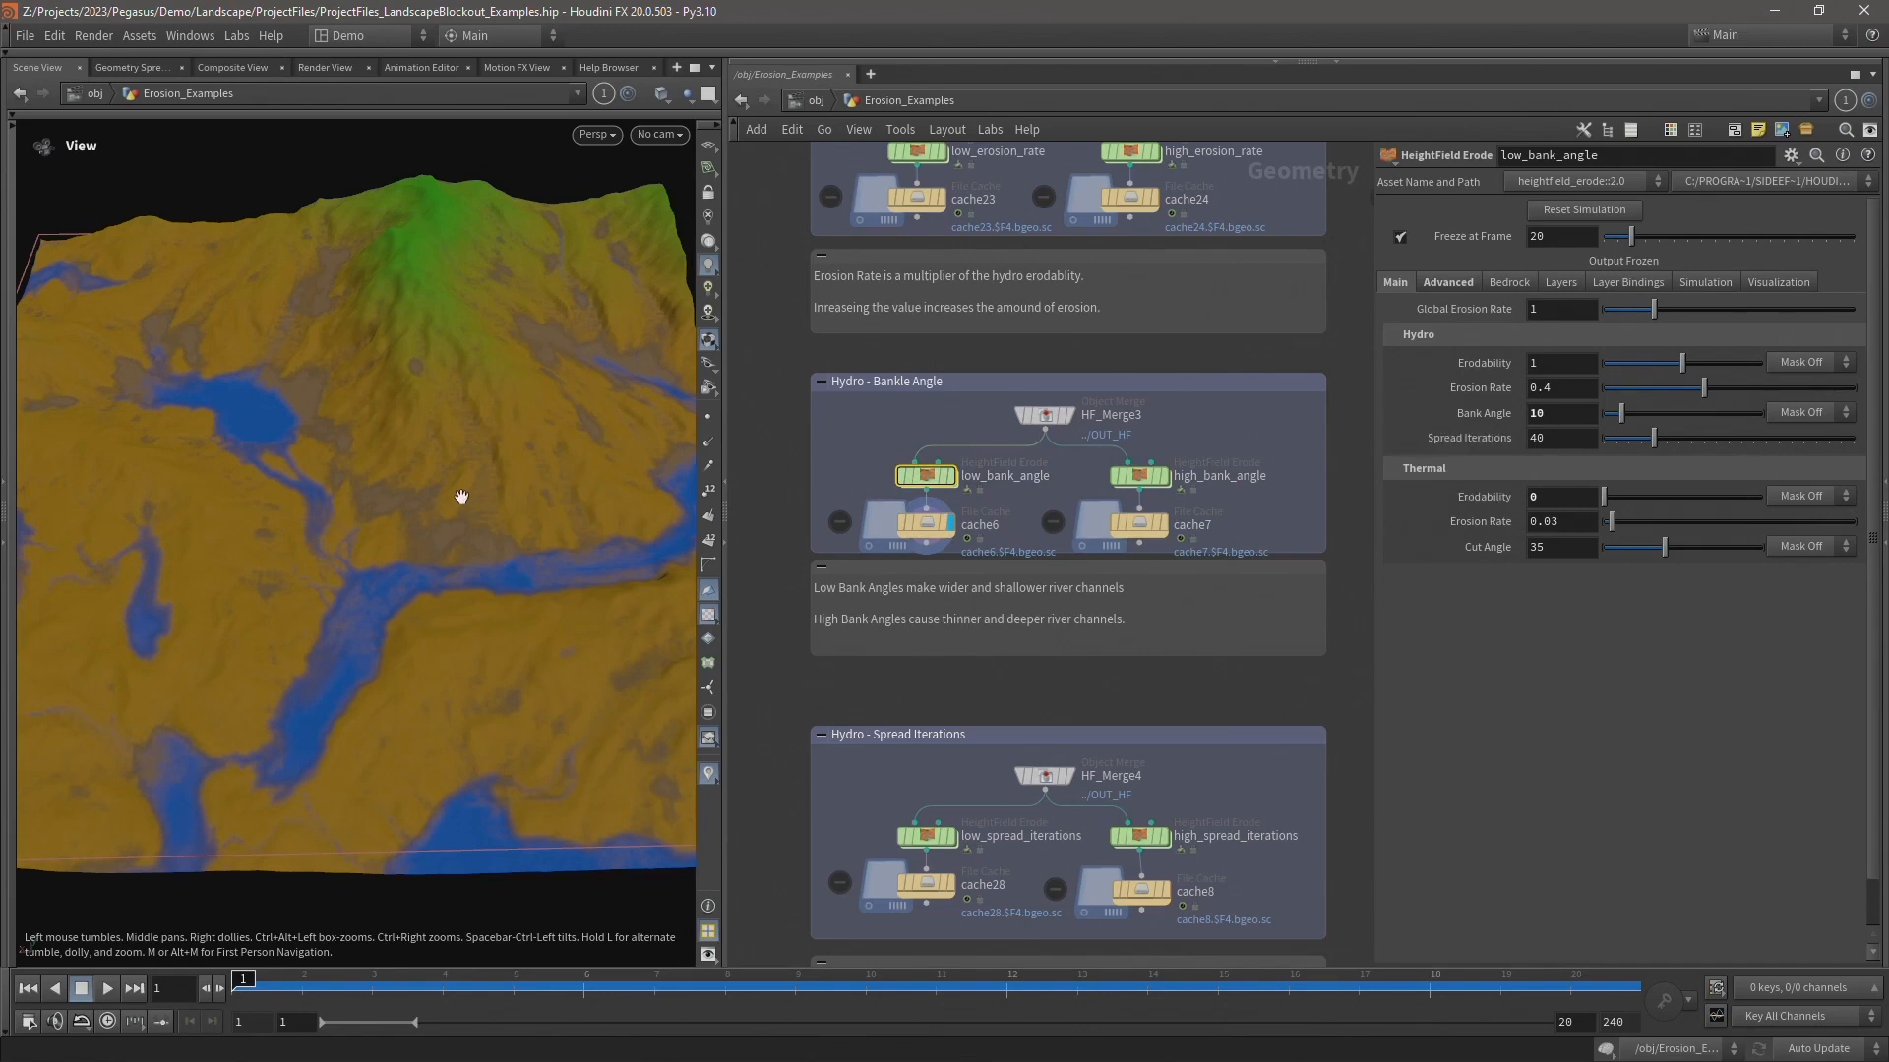
drag(450, 439, 444, 434)
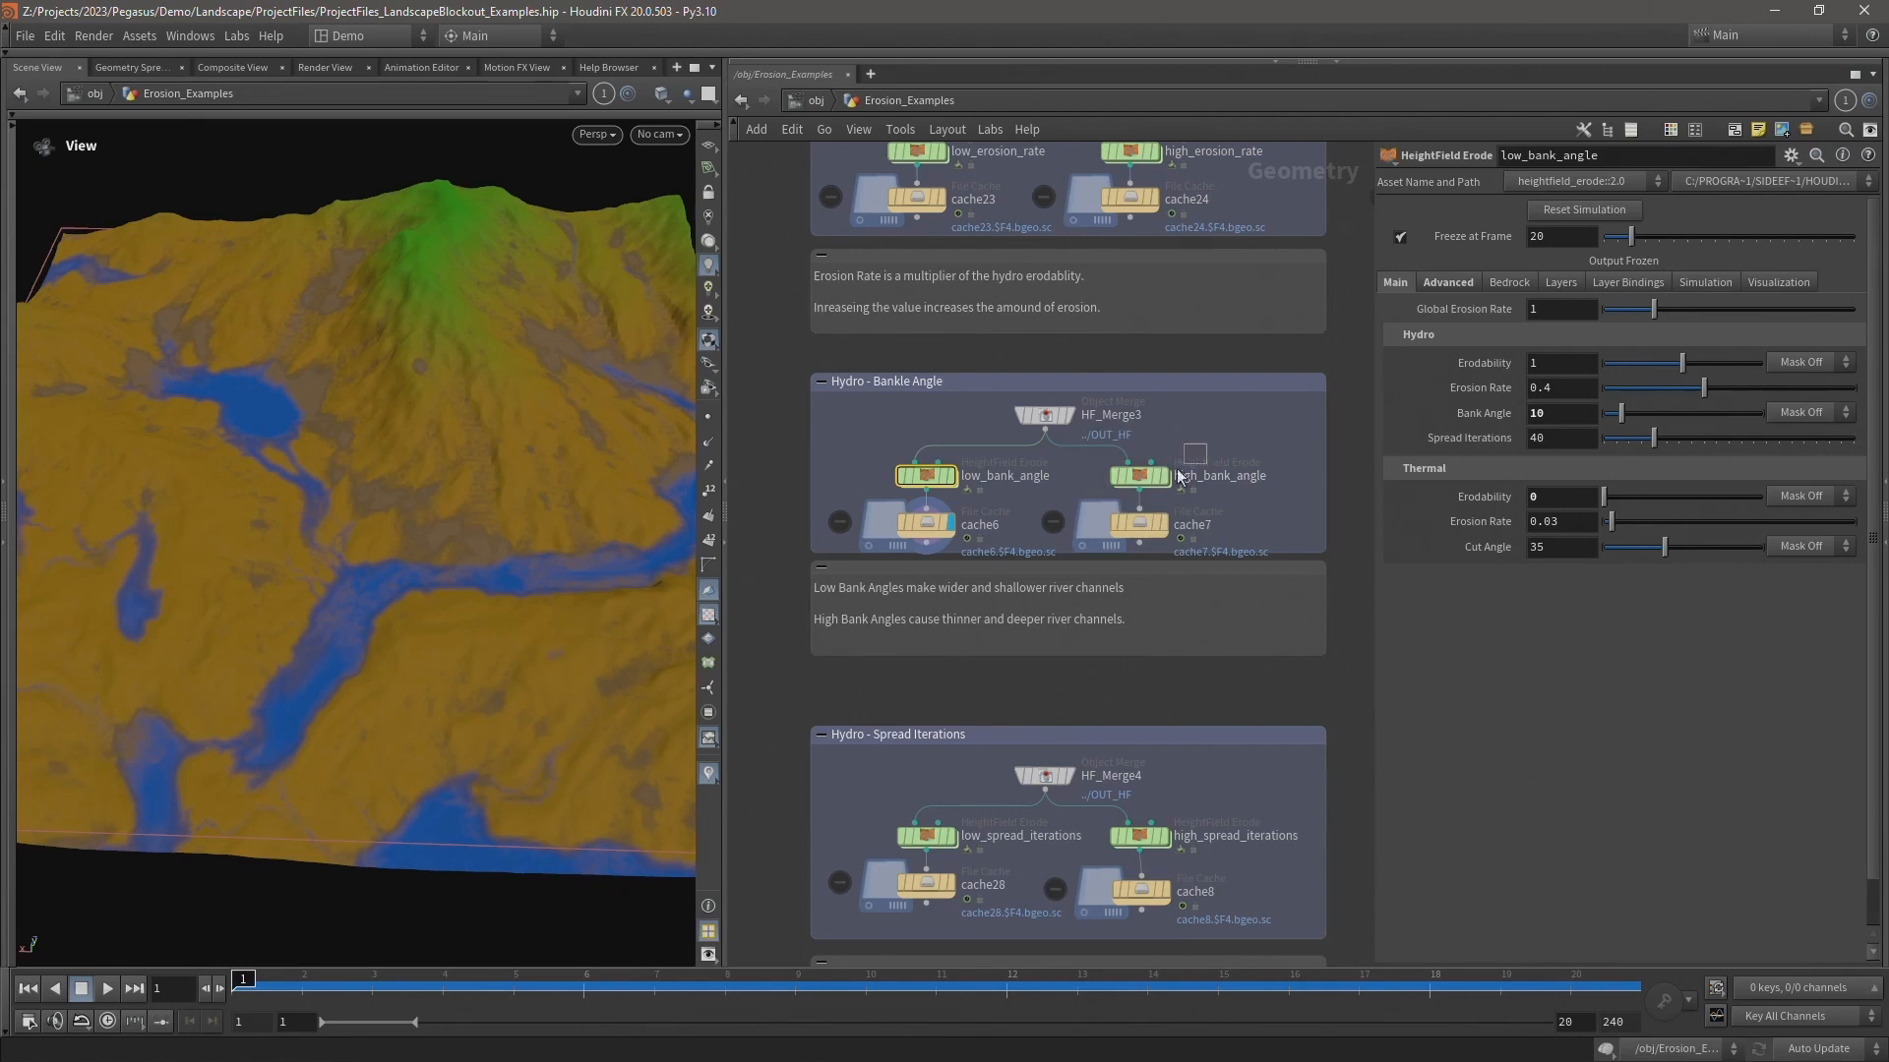
click(1139, 476)
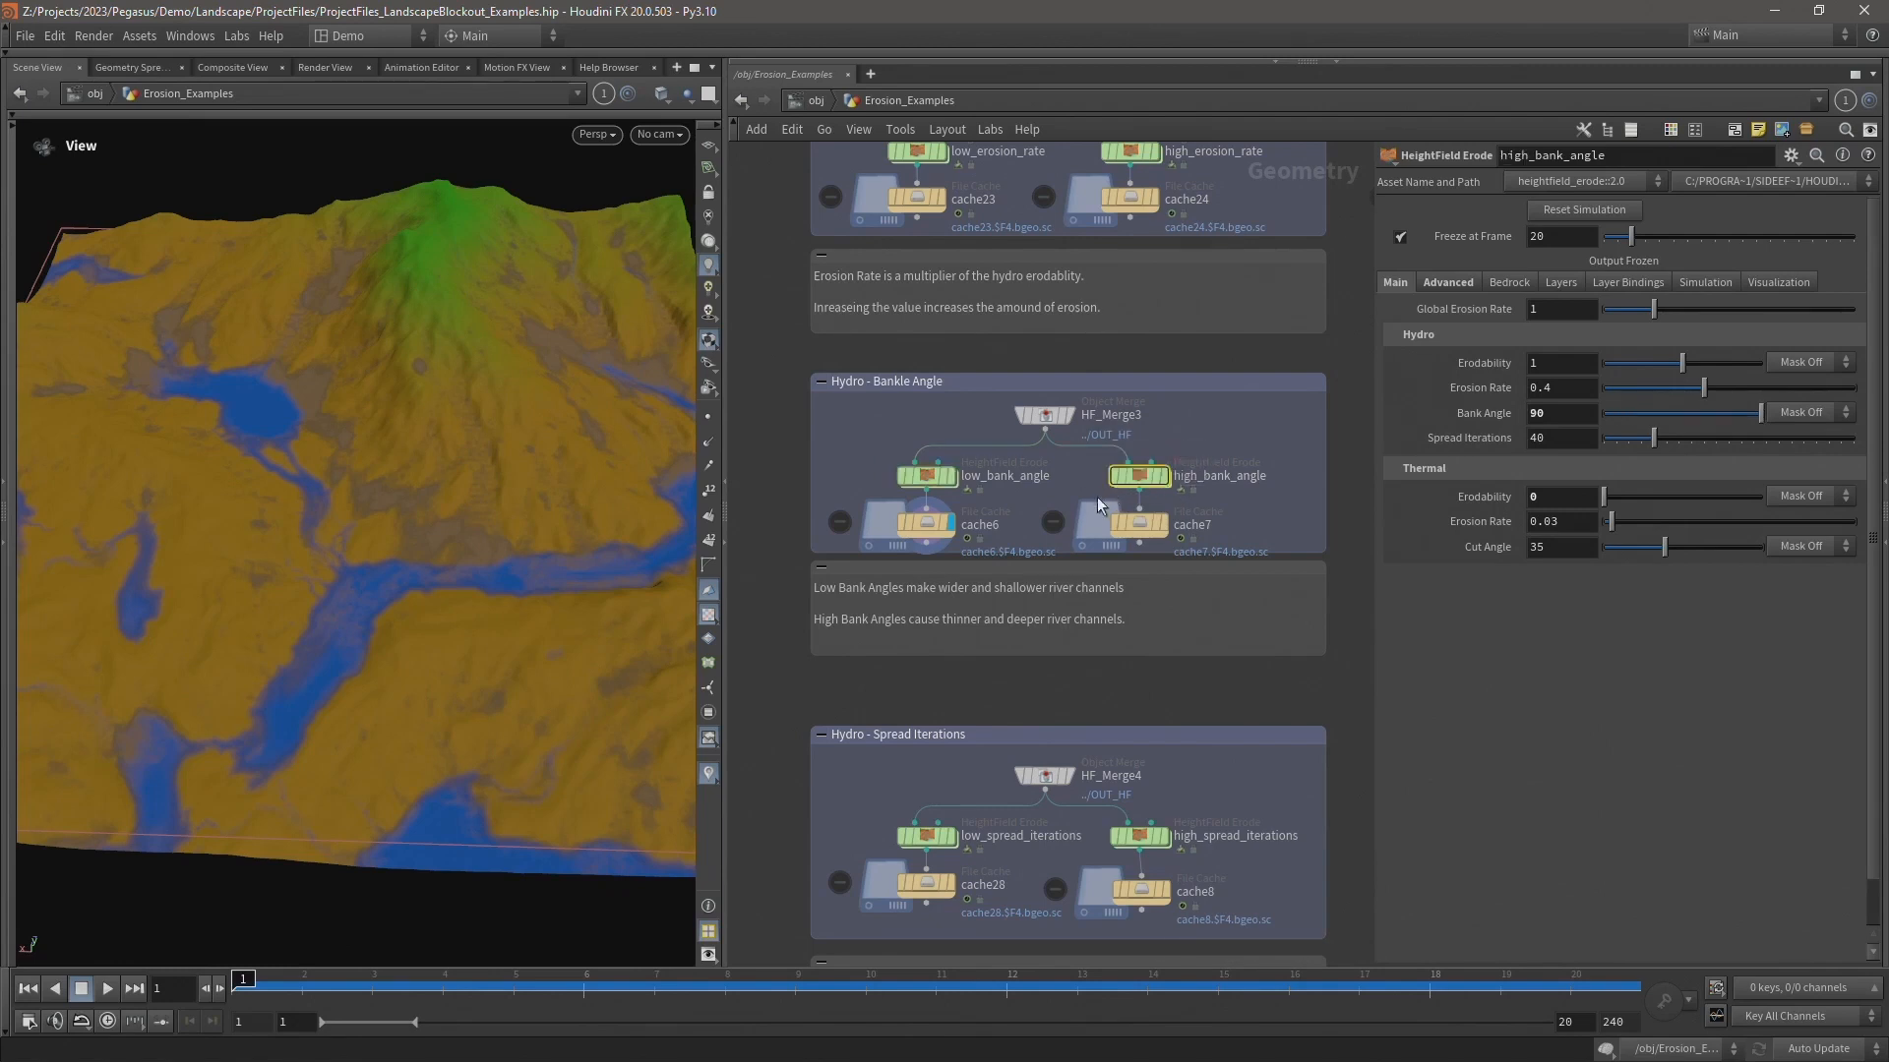
click(1169, 523)
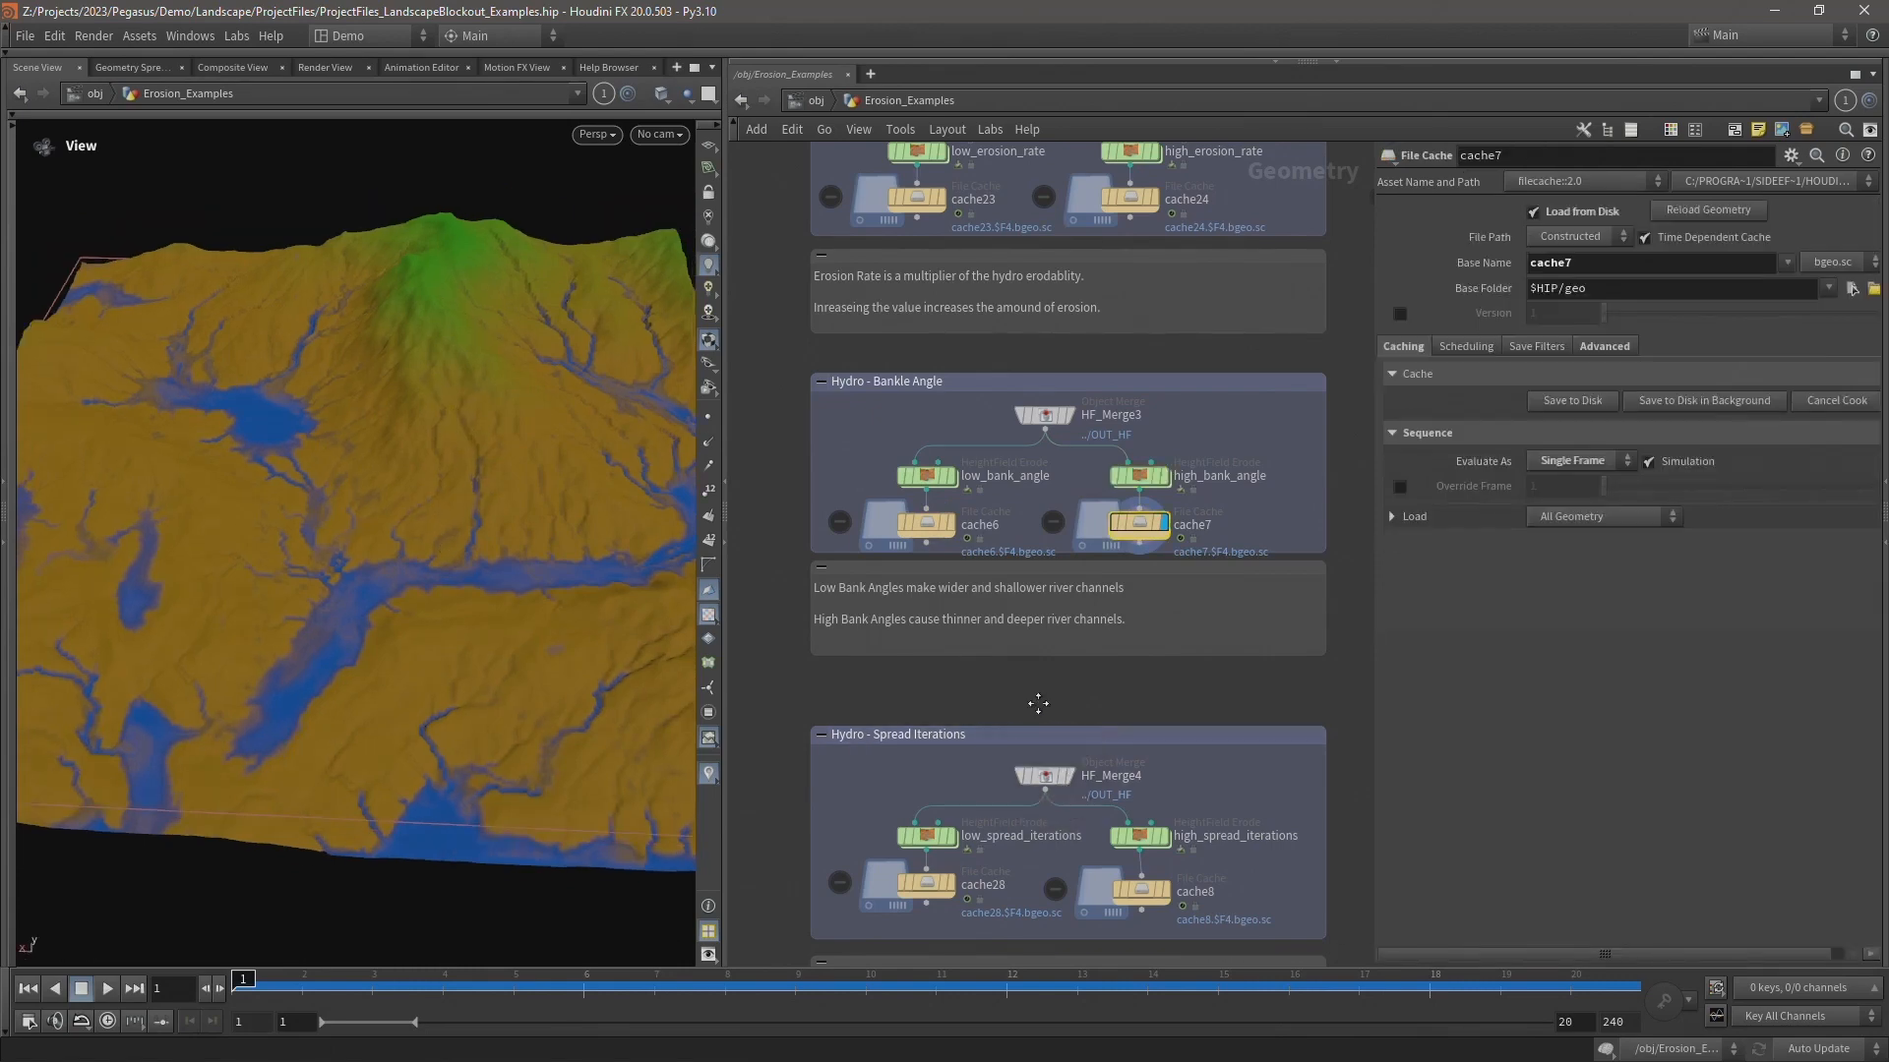
- In the Hydro - Spread Iterations network, inspect the Spread Iterations of low_spread_iterations and display the cache28 result
middle_drag(1038, 703, 1065, 409)
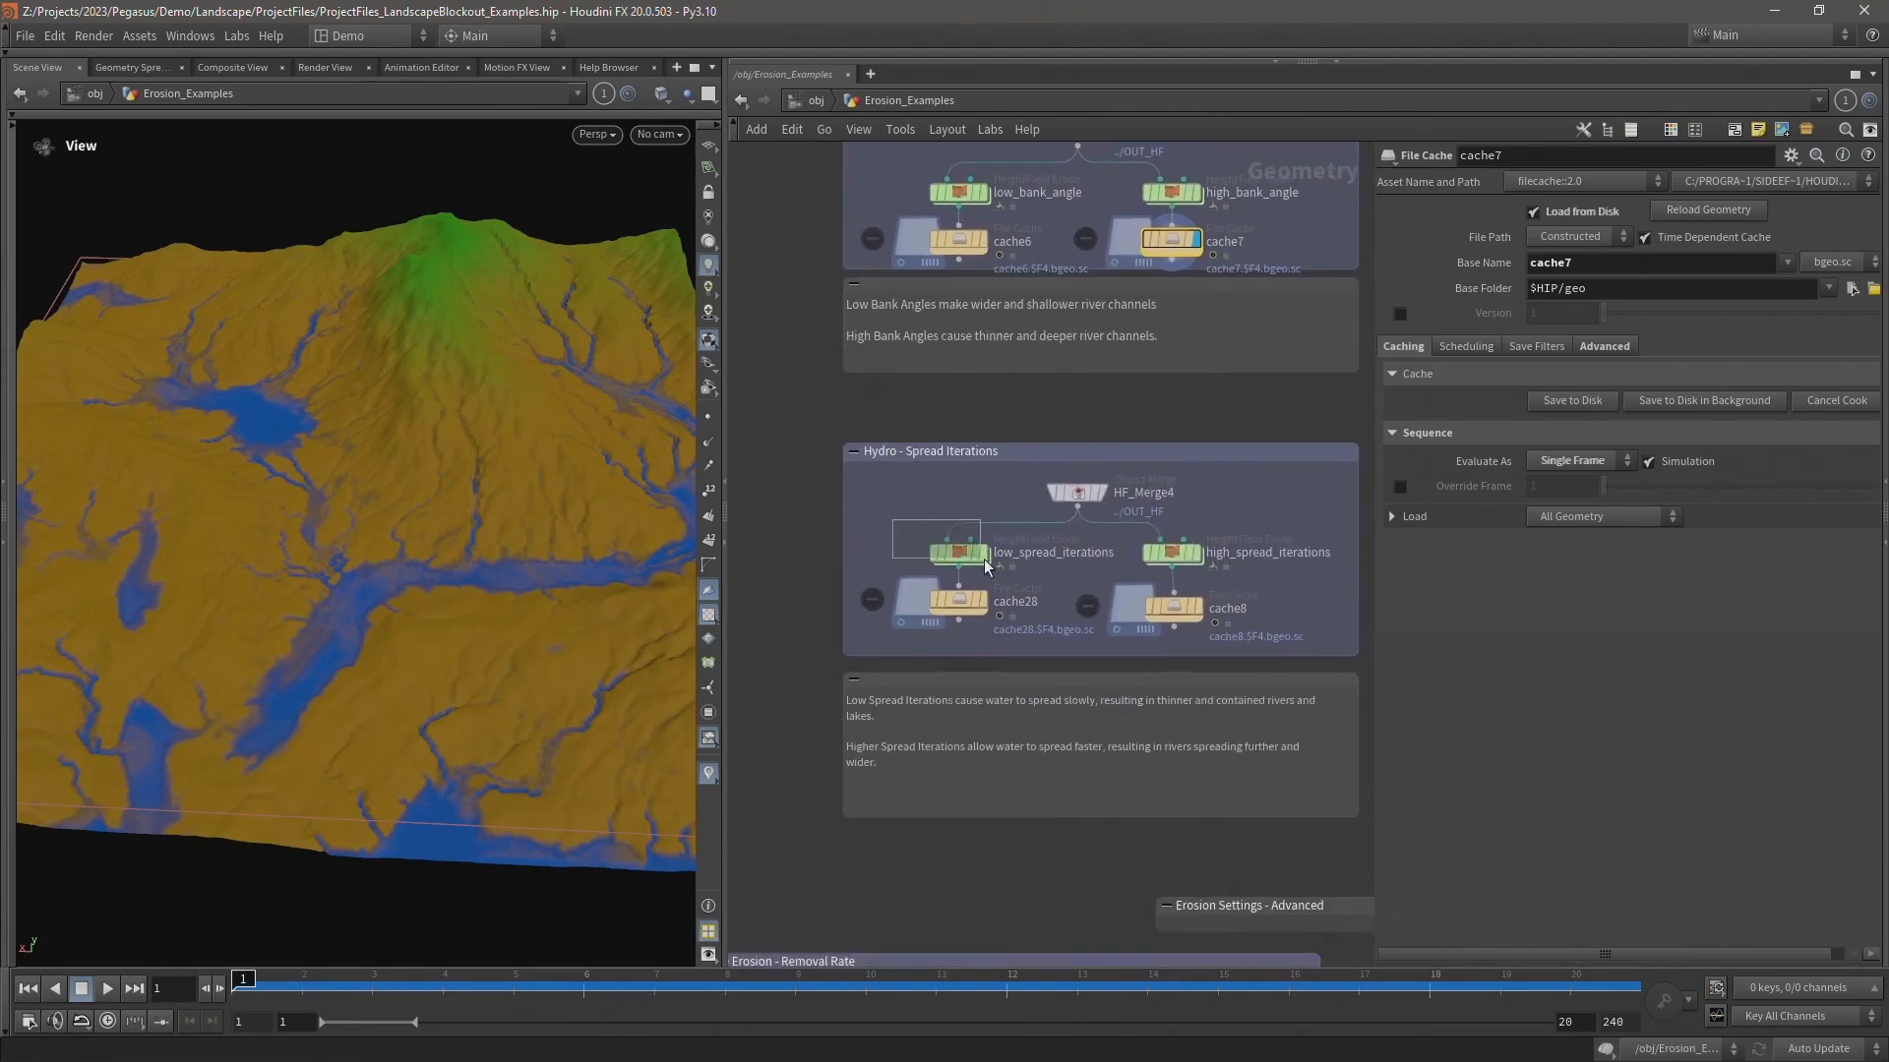
drag(984, 559, 984, 559)
middle_drag(984, 559, 1071, 516)
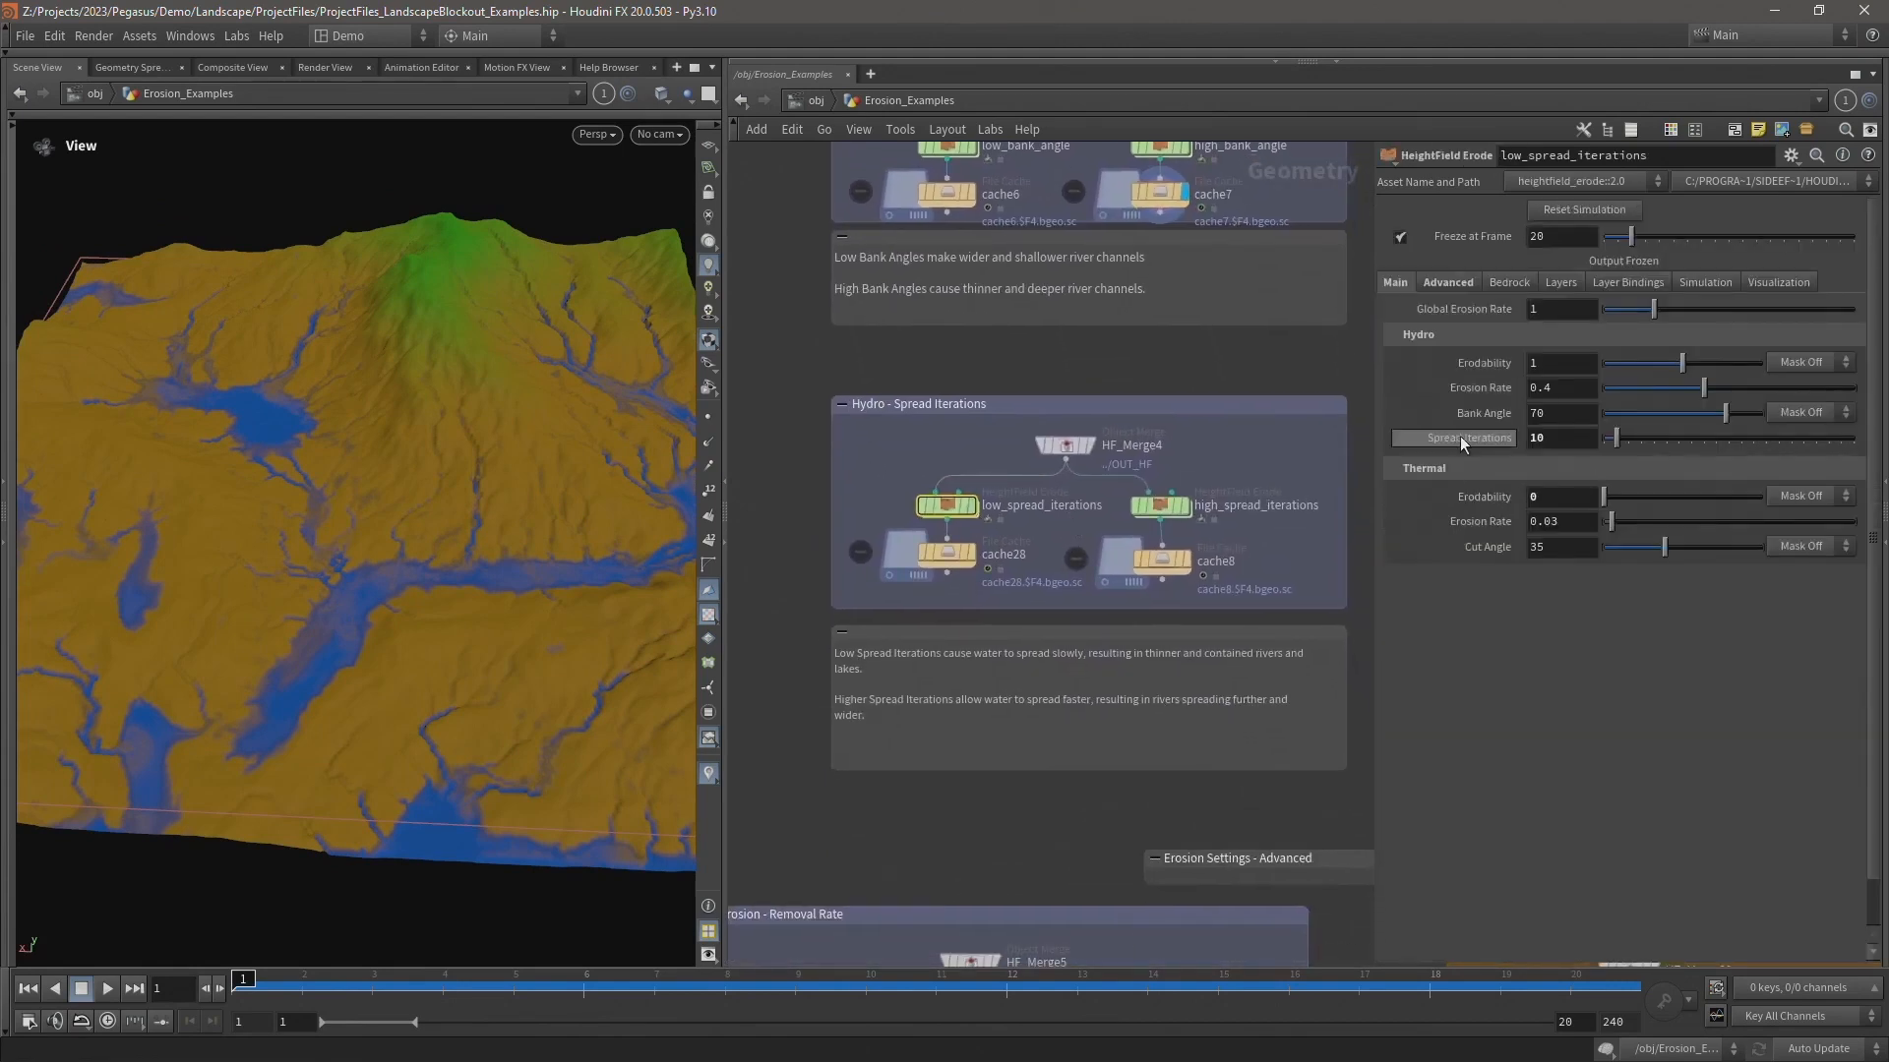
click(974, 546)
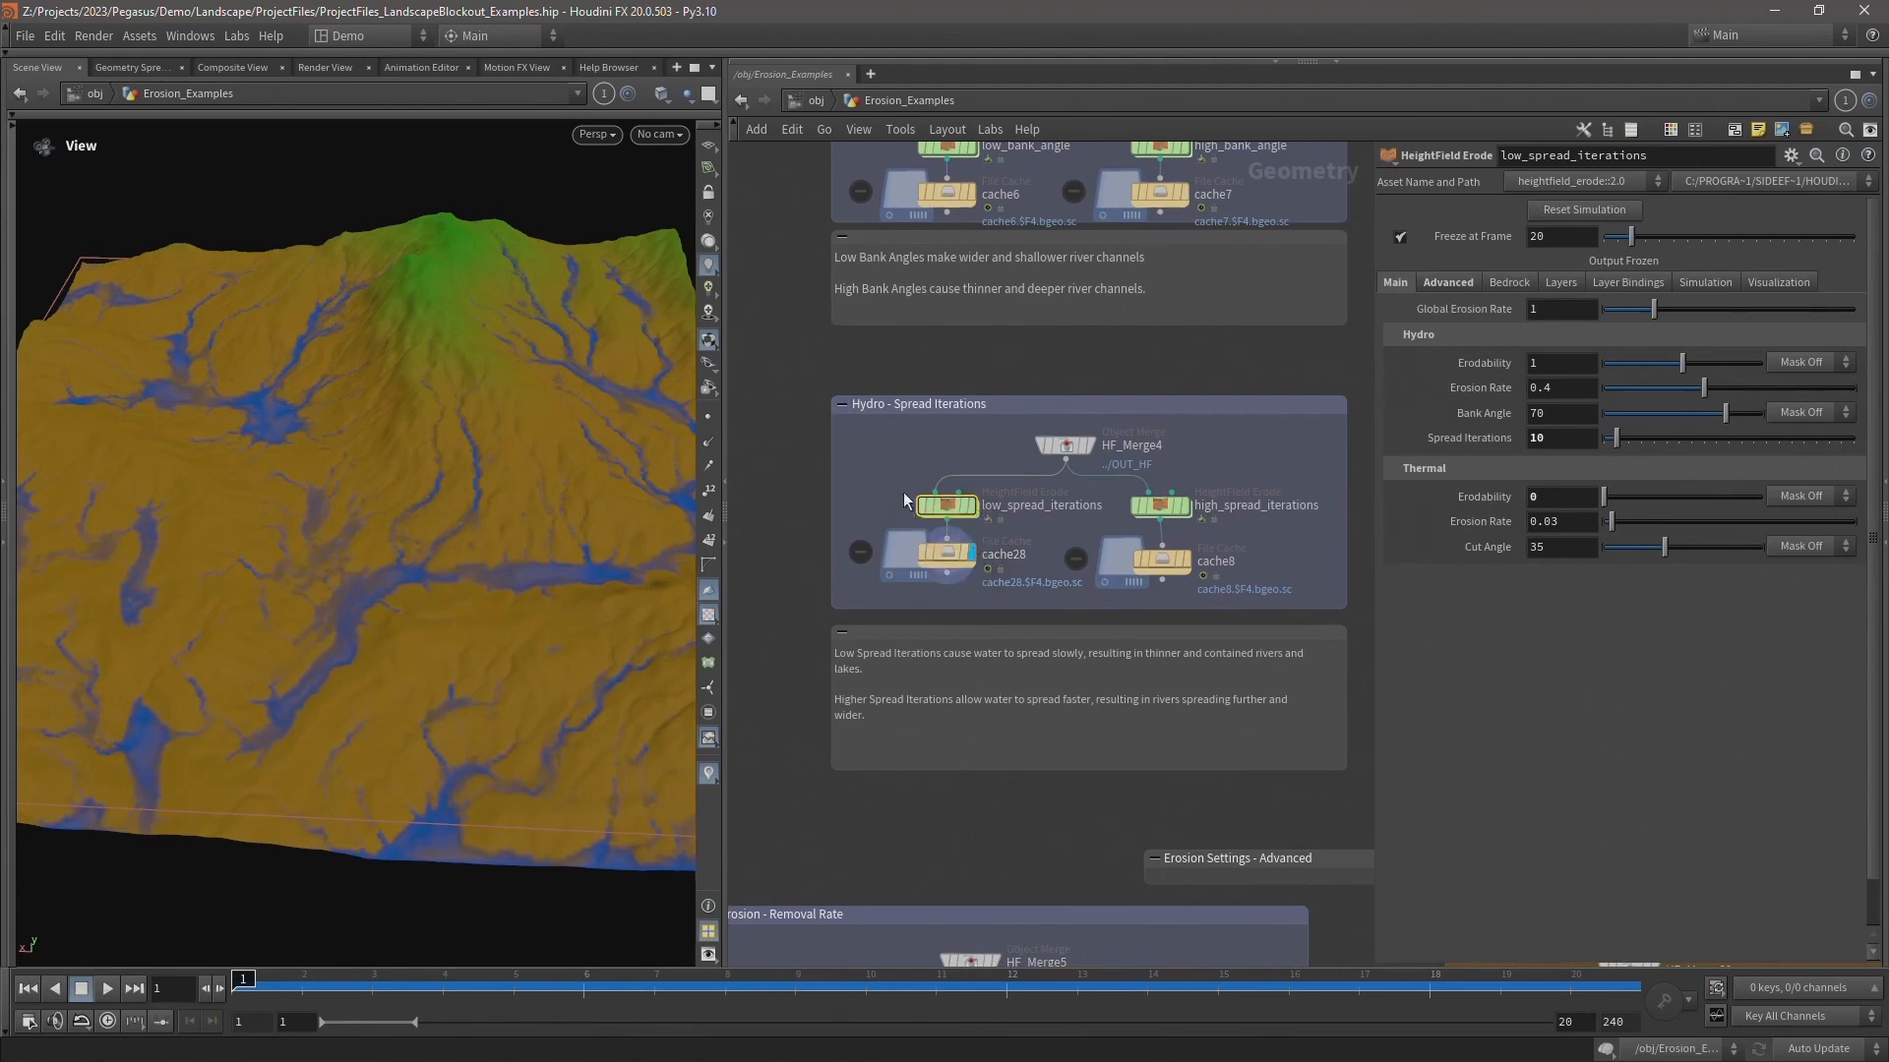
drag(541, 548, 489, 573)
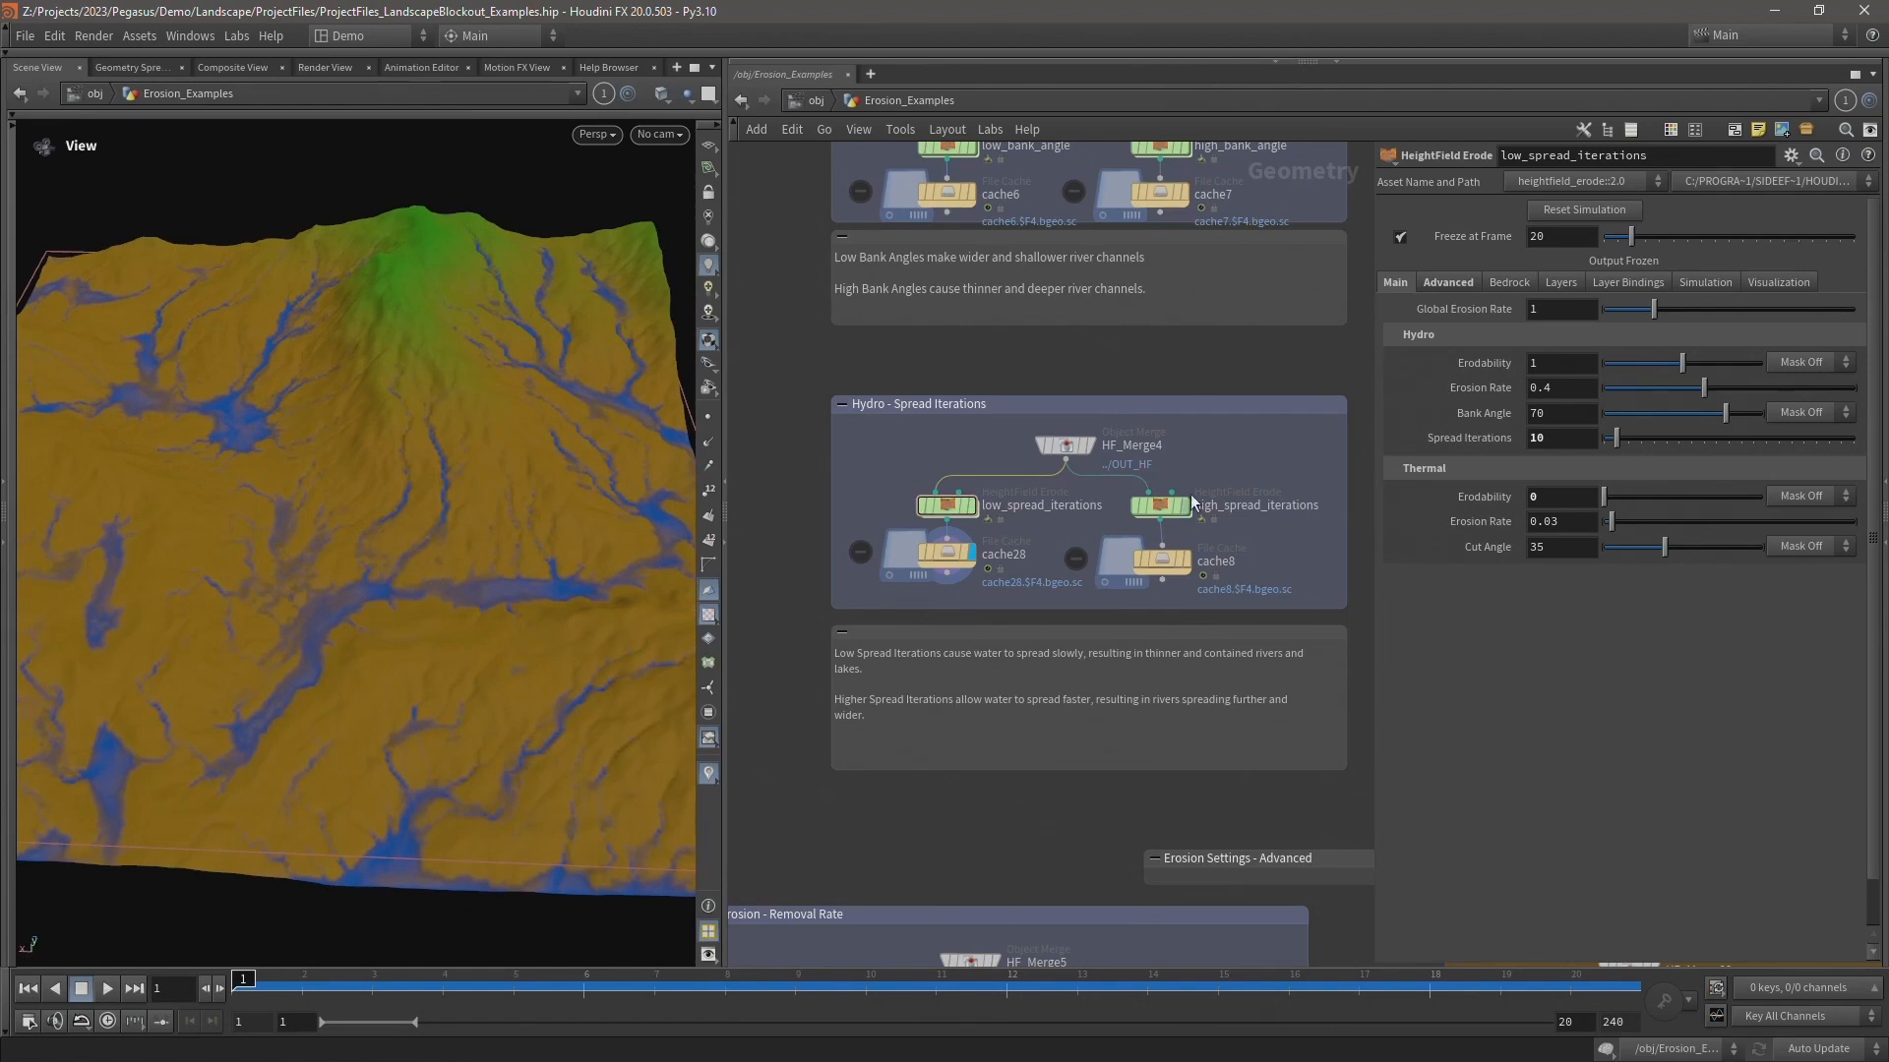
- Inspect high_spread_iterations and compare its cache8 result with cache28, ending with cache8 displayed
click(1134, 523)
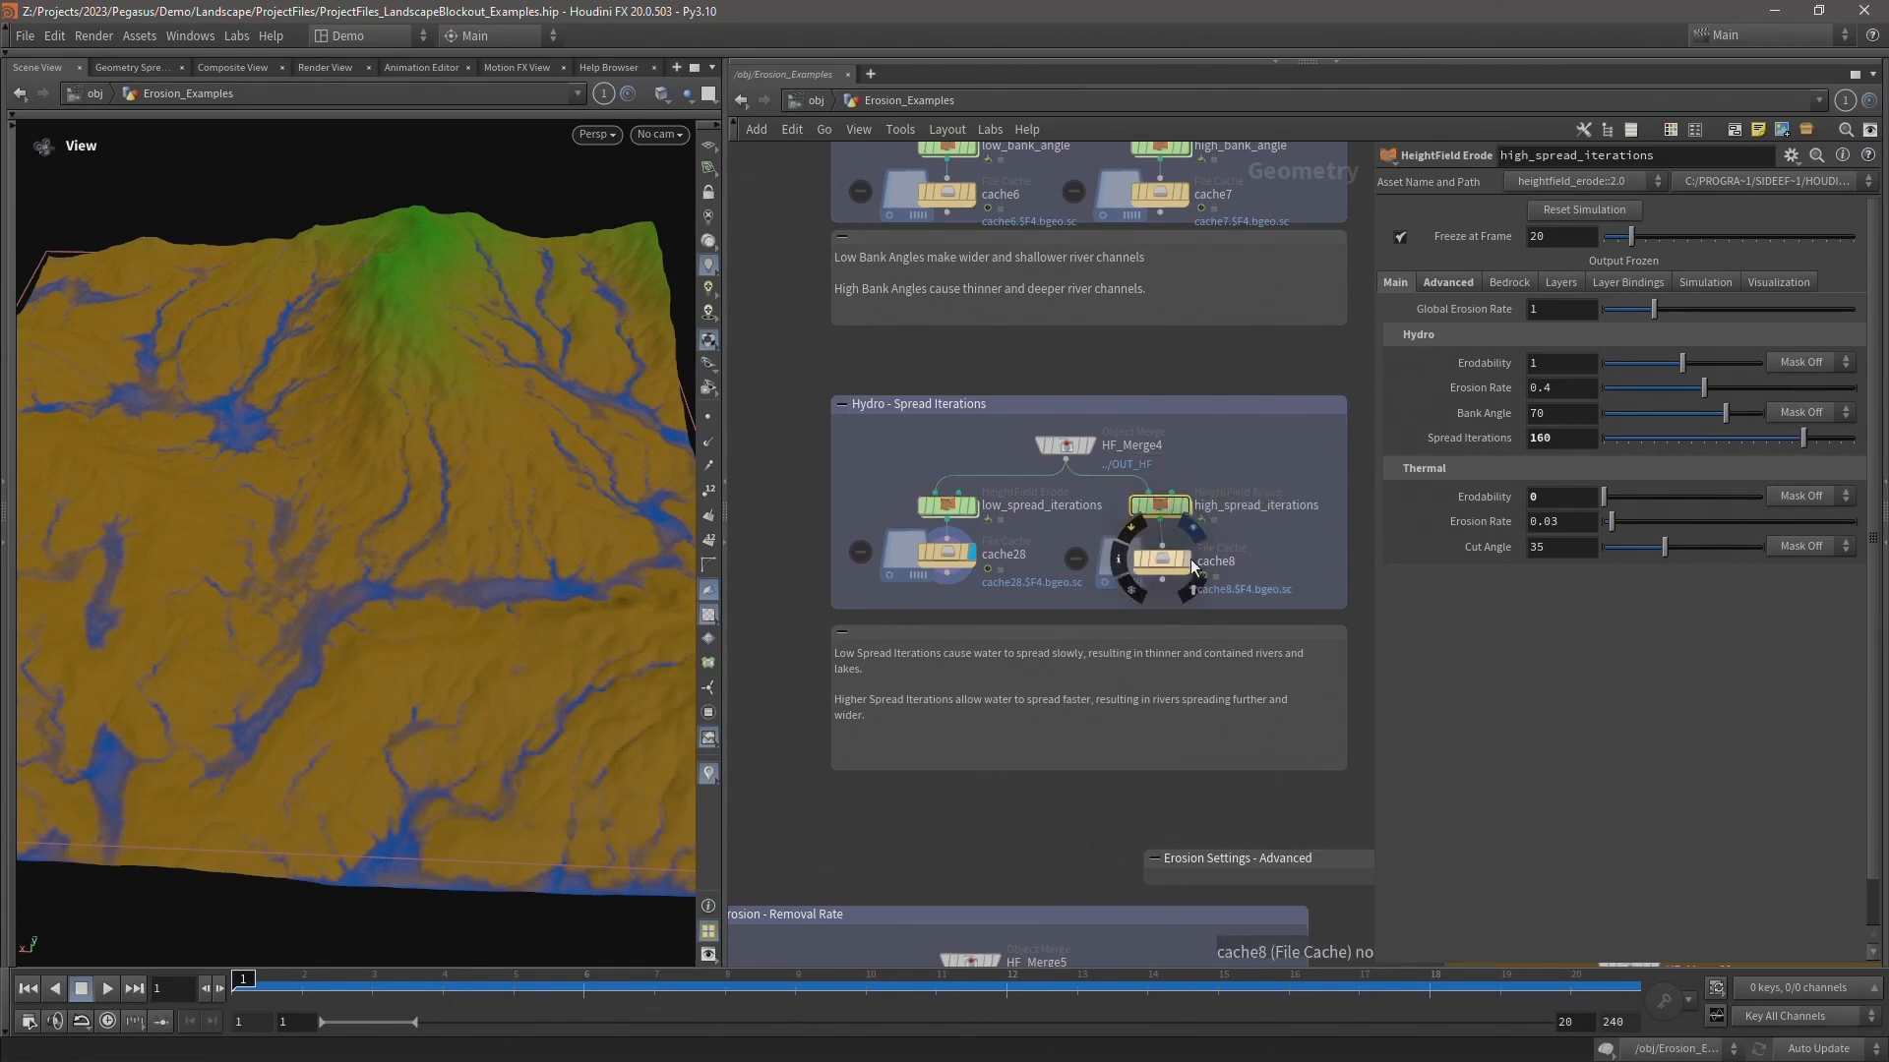
click(1190, 559)
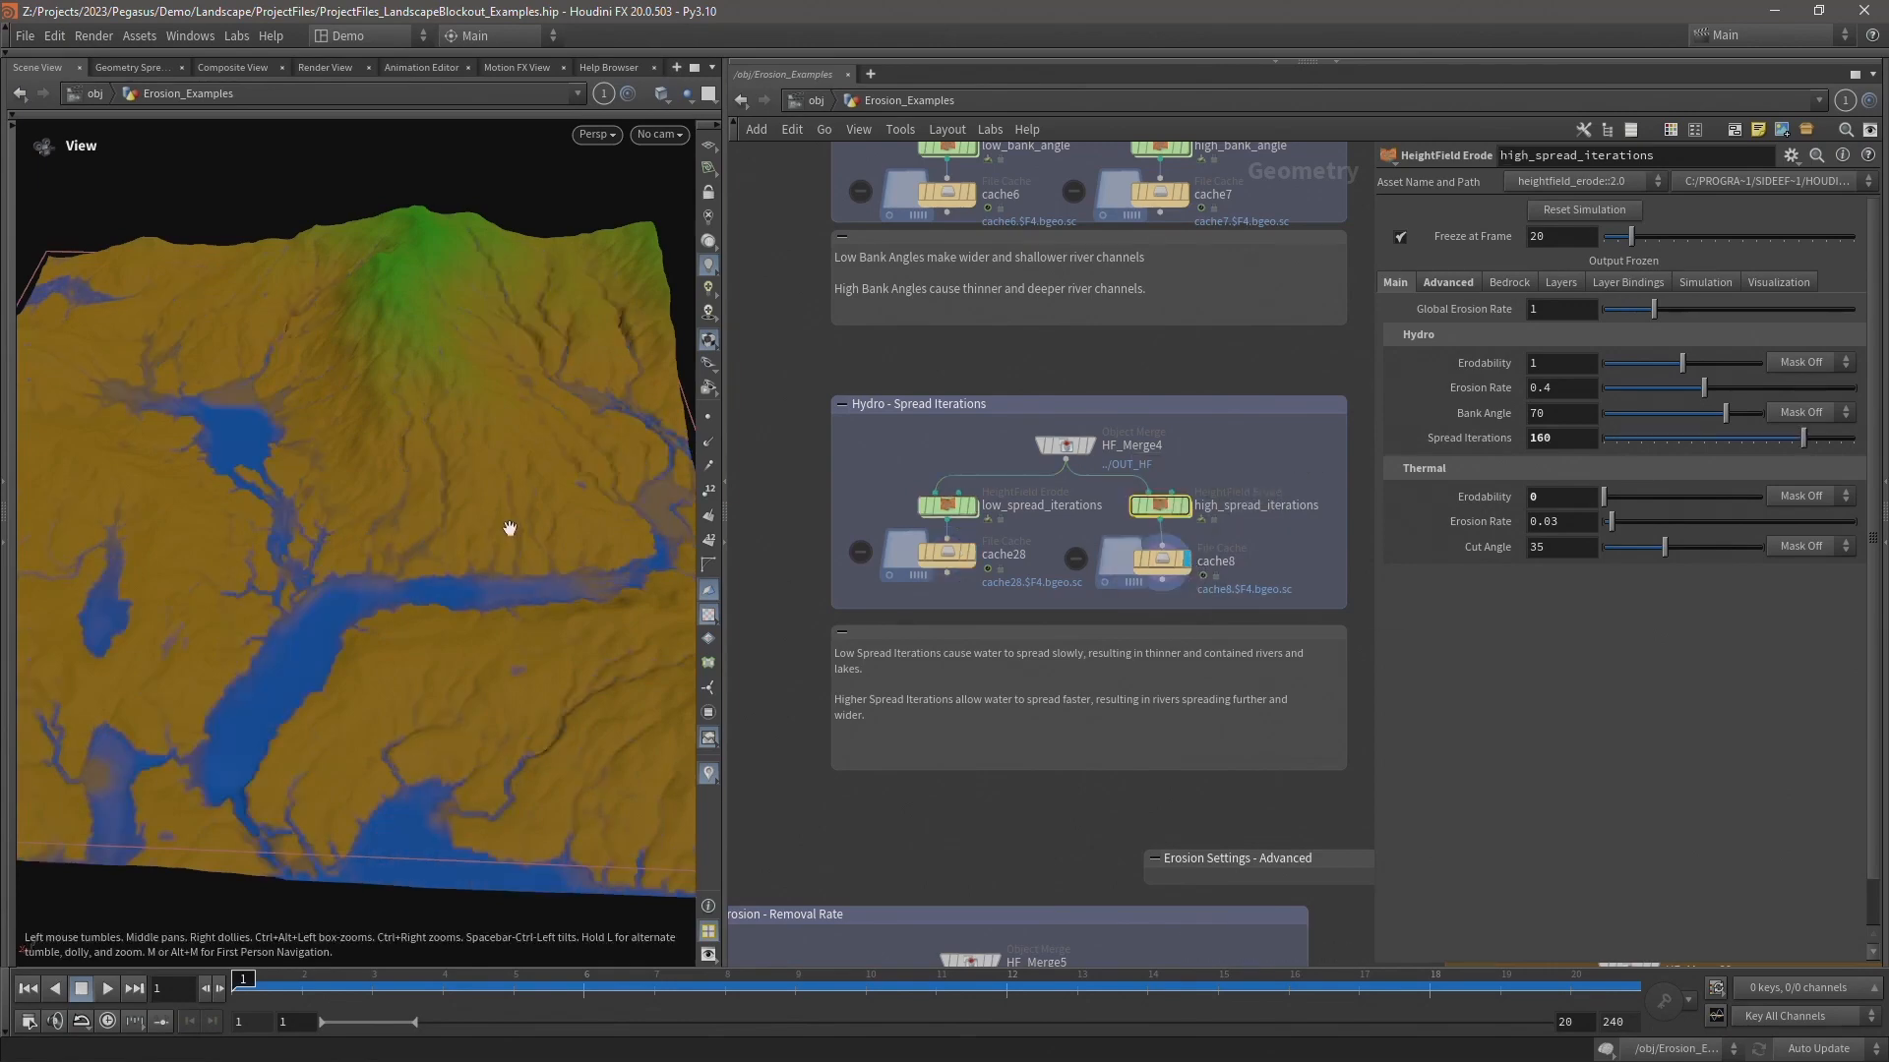
click(974, 547)
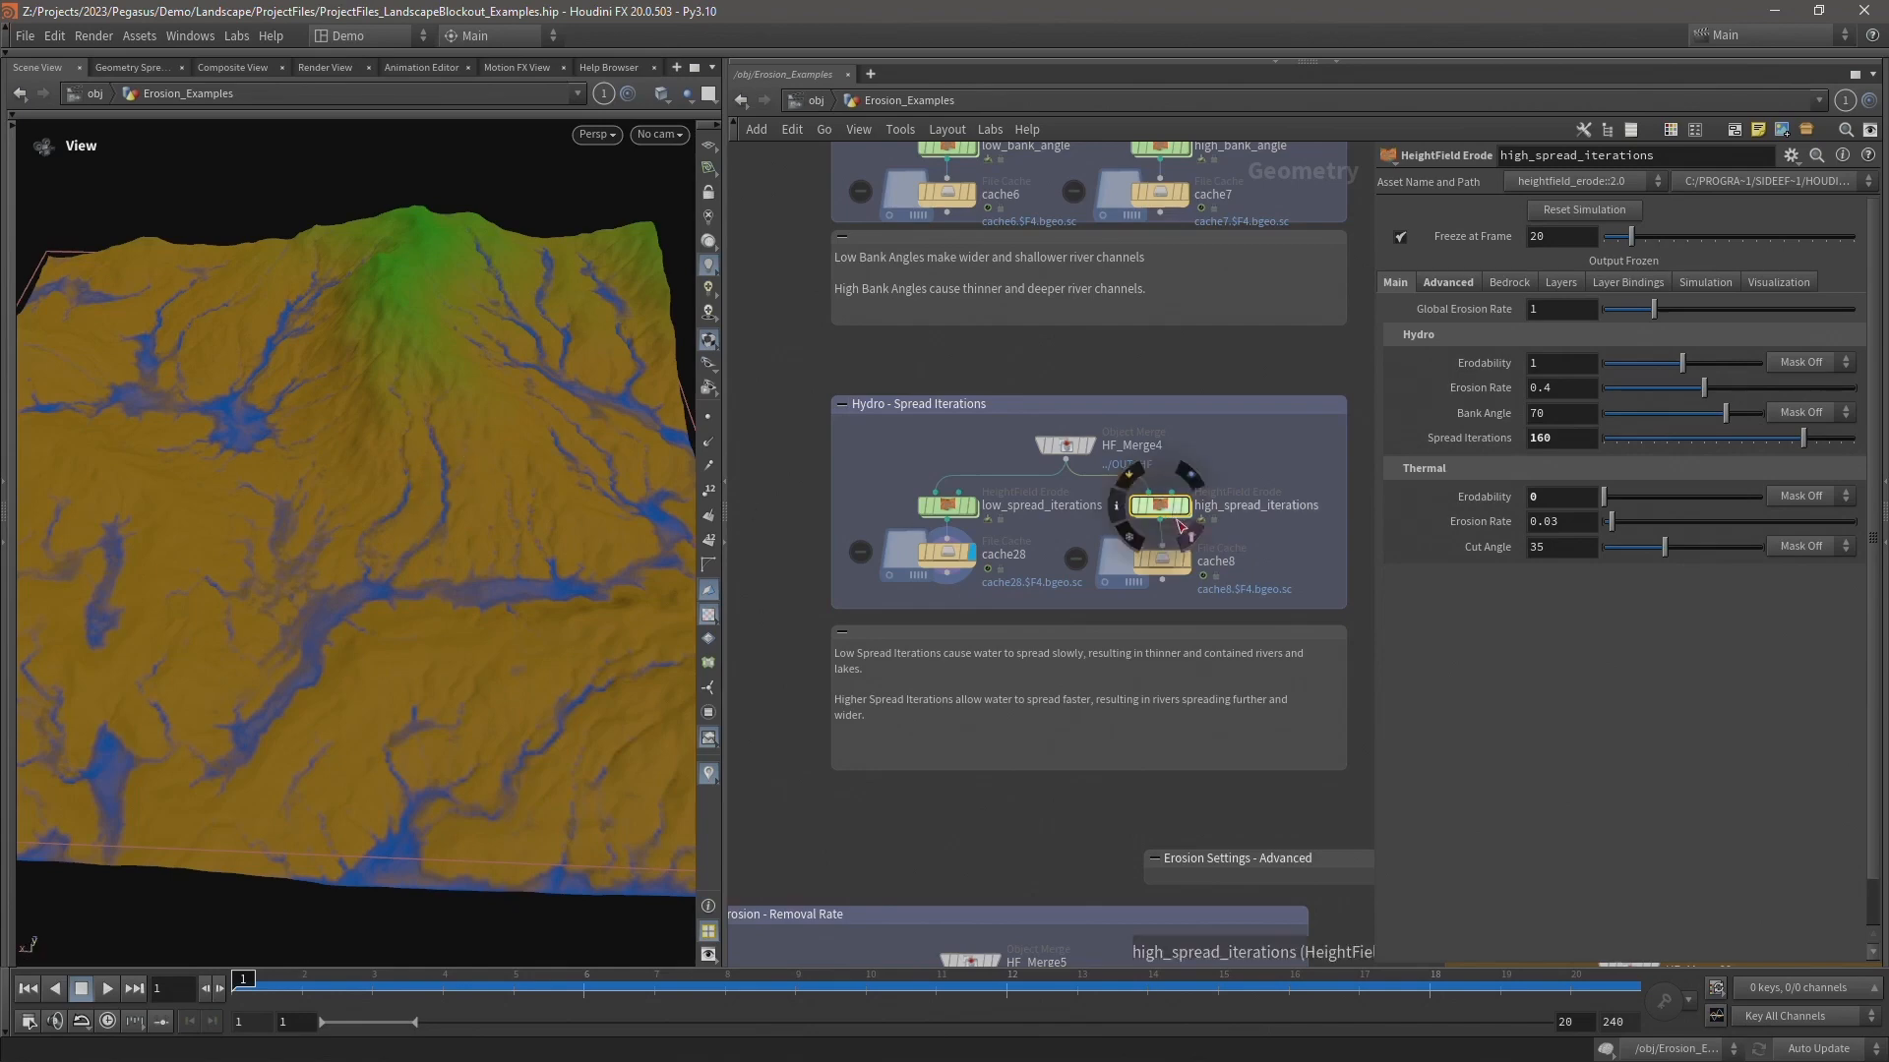
click(1189, 563)
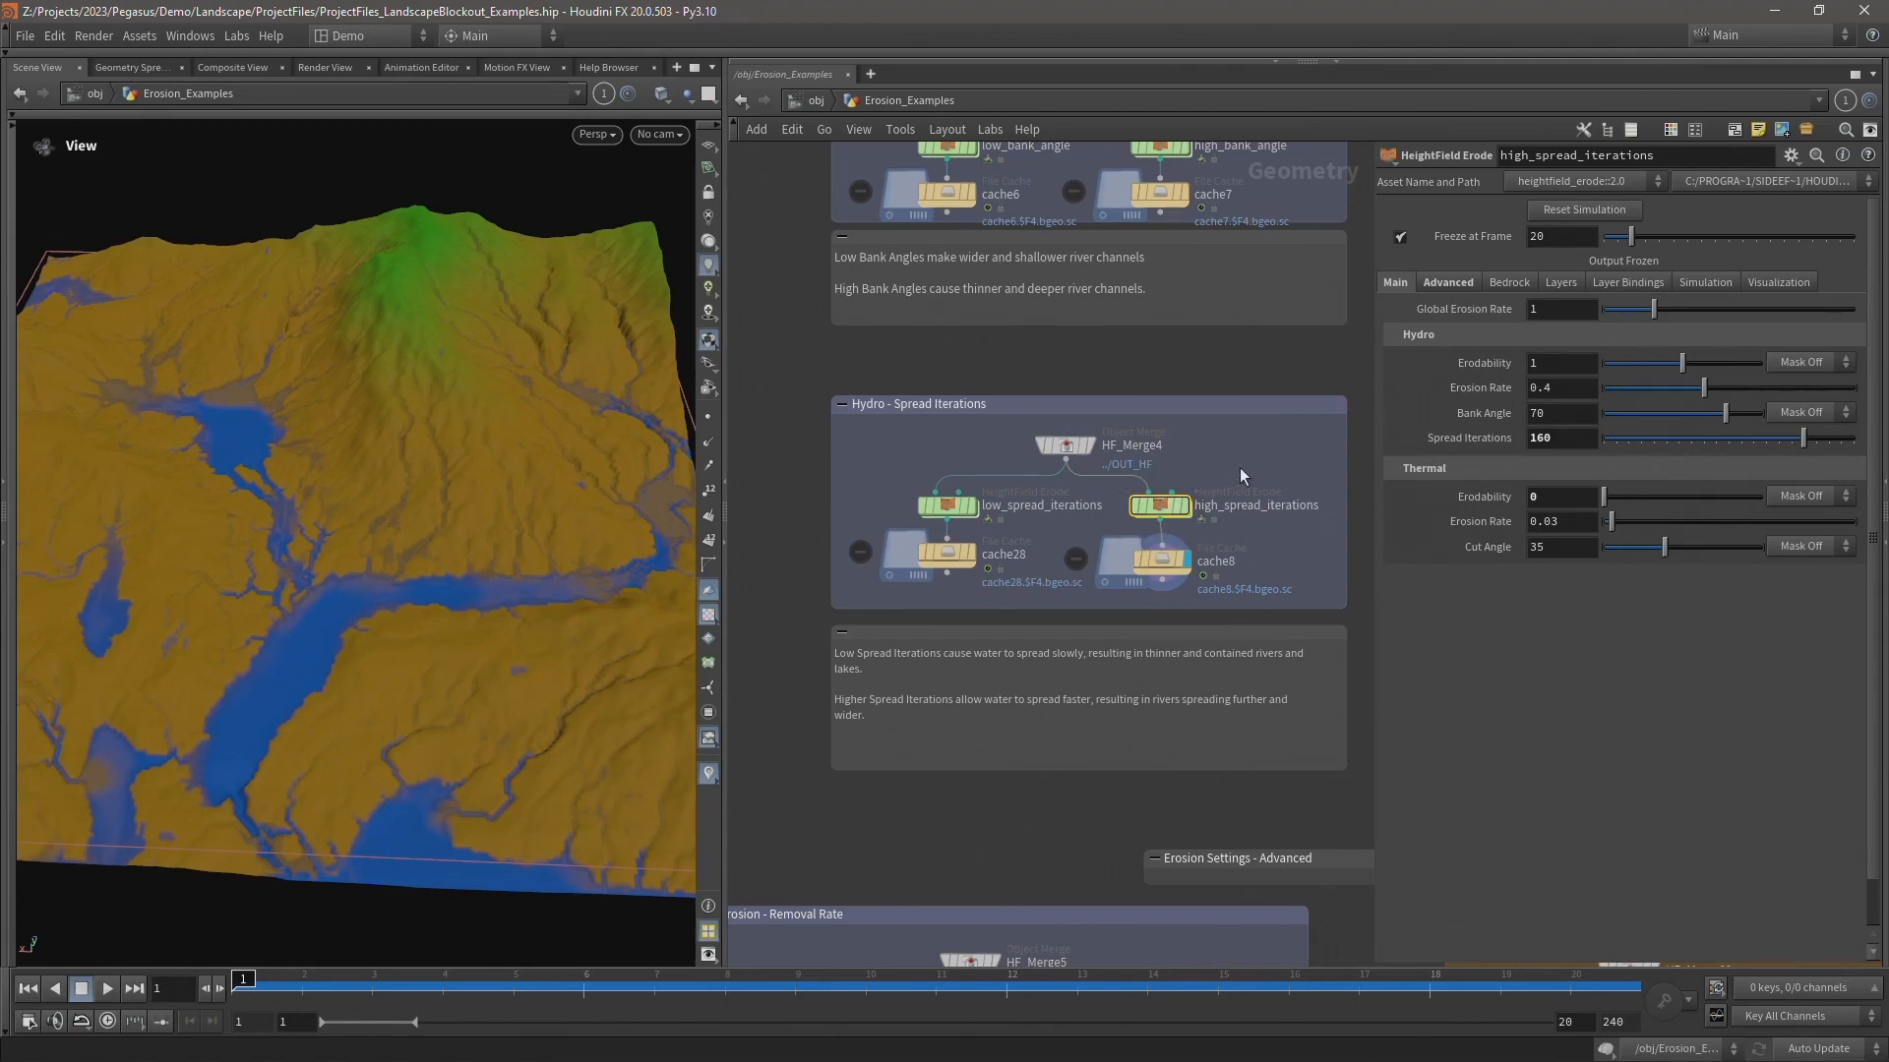
- In the Thermal Erosion - Erosion Rate network, inspect the thermal settings of low_erosion_rate1 and view the cache4 result around the mountain
middle_drag(1239, 470, 1202, 468)
scroll(1201, 468, down, 3)
middle_drag(1248, 393, 961, 497)
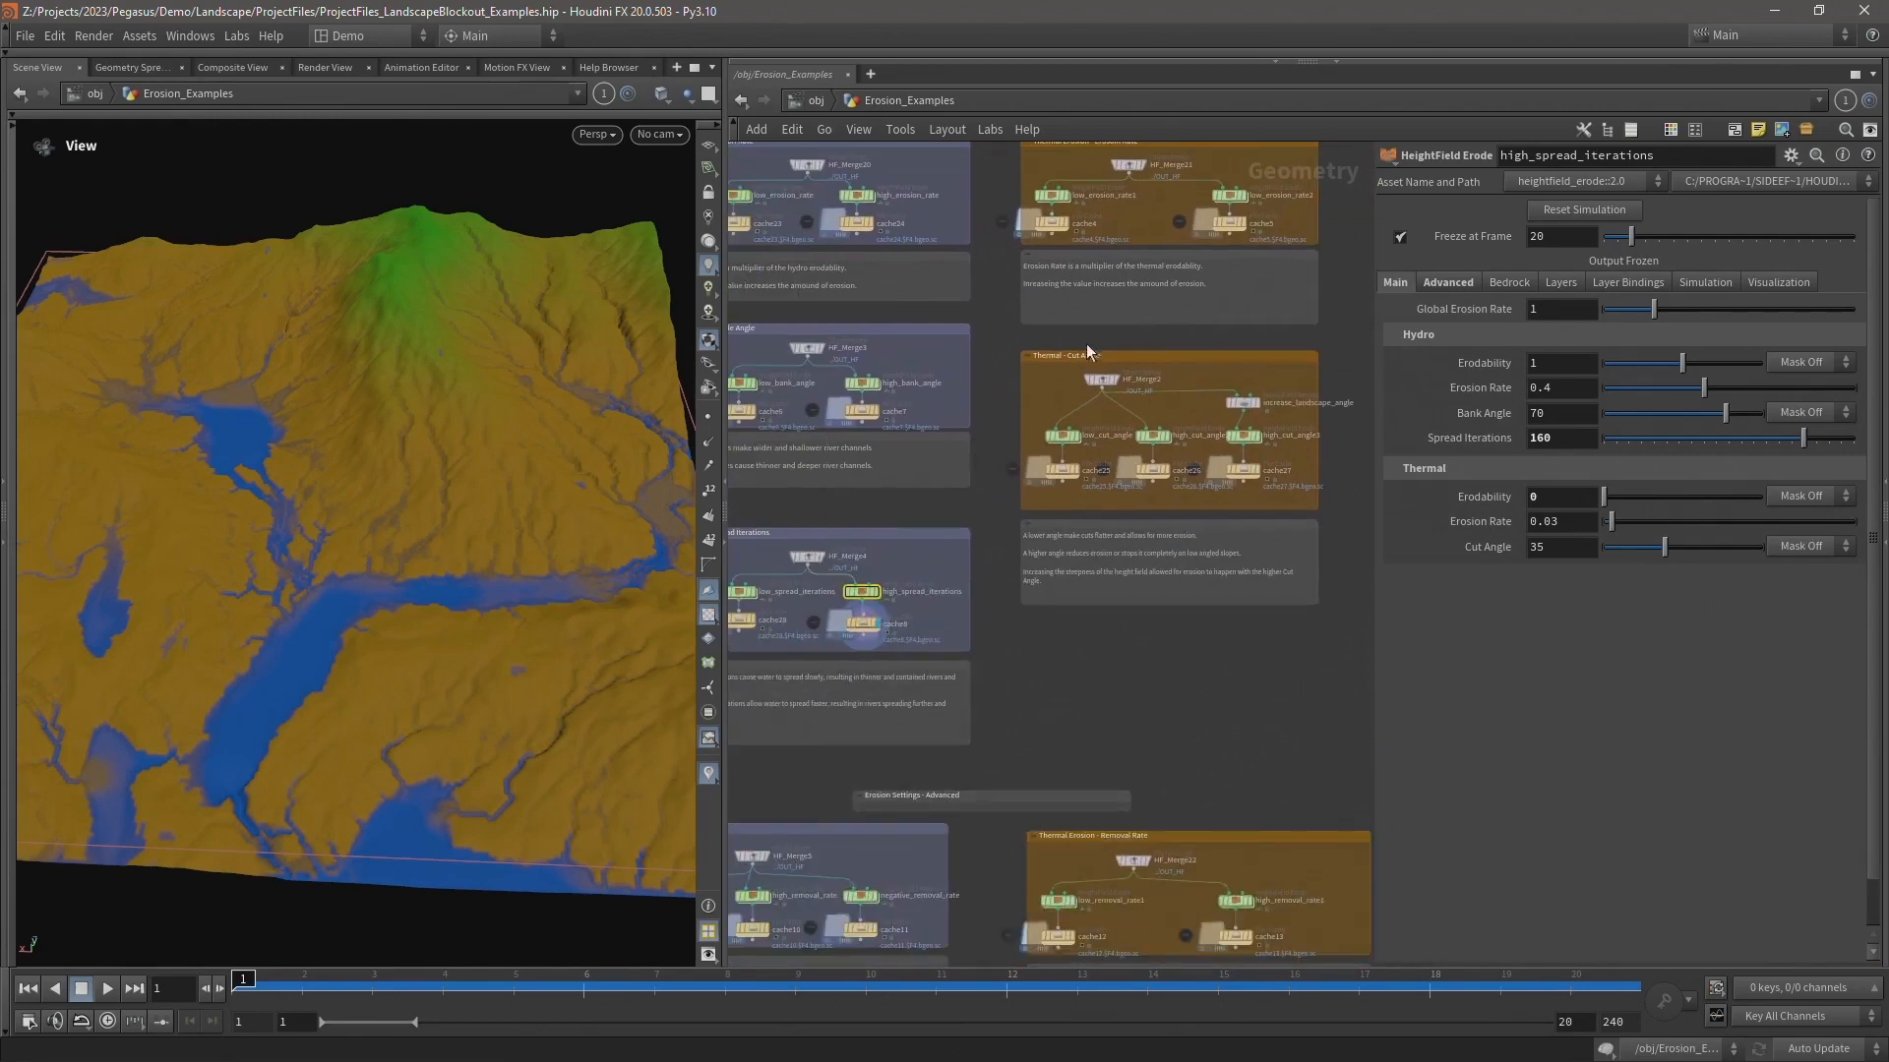
middle_drag(1108, 325, 1016, 511)
scroll(1048, 364, up, 2)
scroll(905, 345, up, 1)
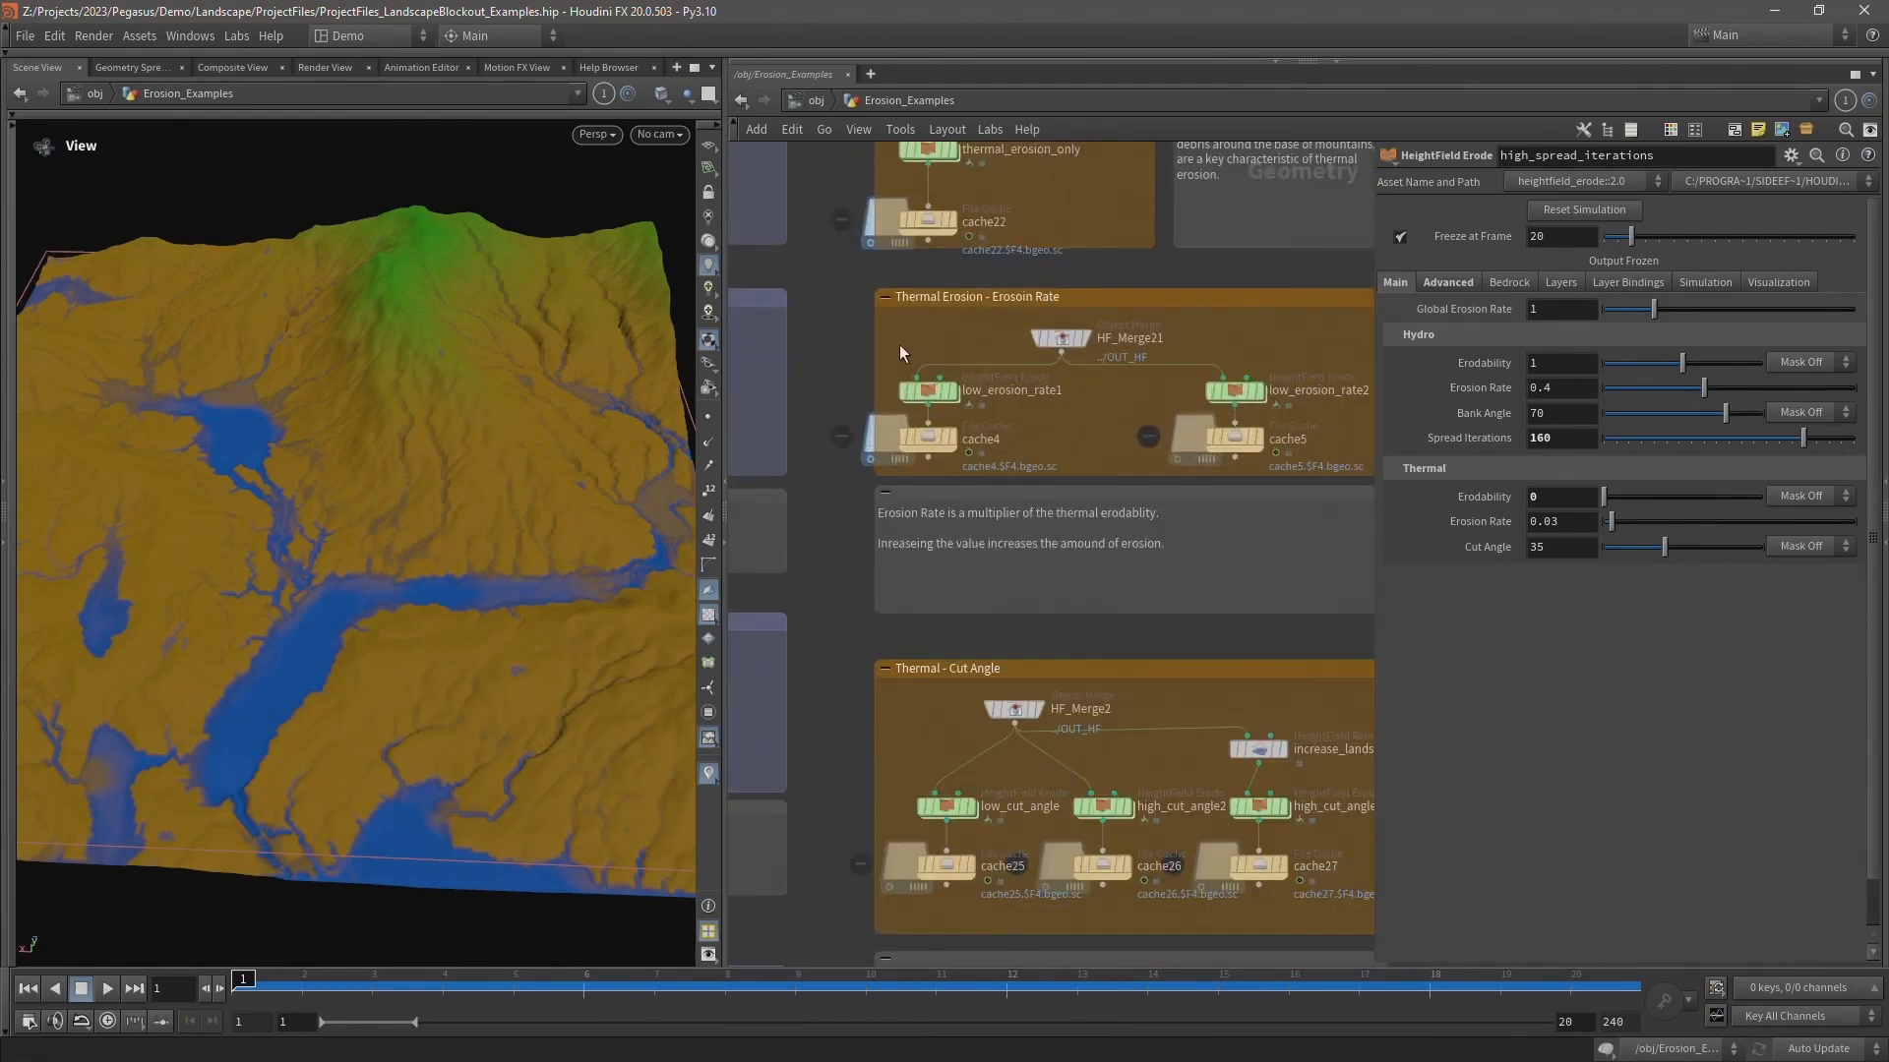
click(972, 399)
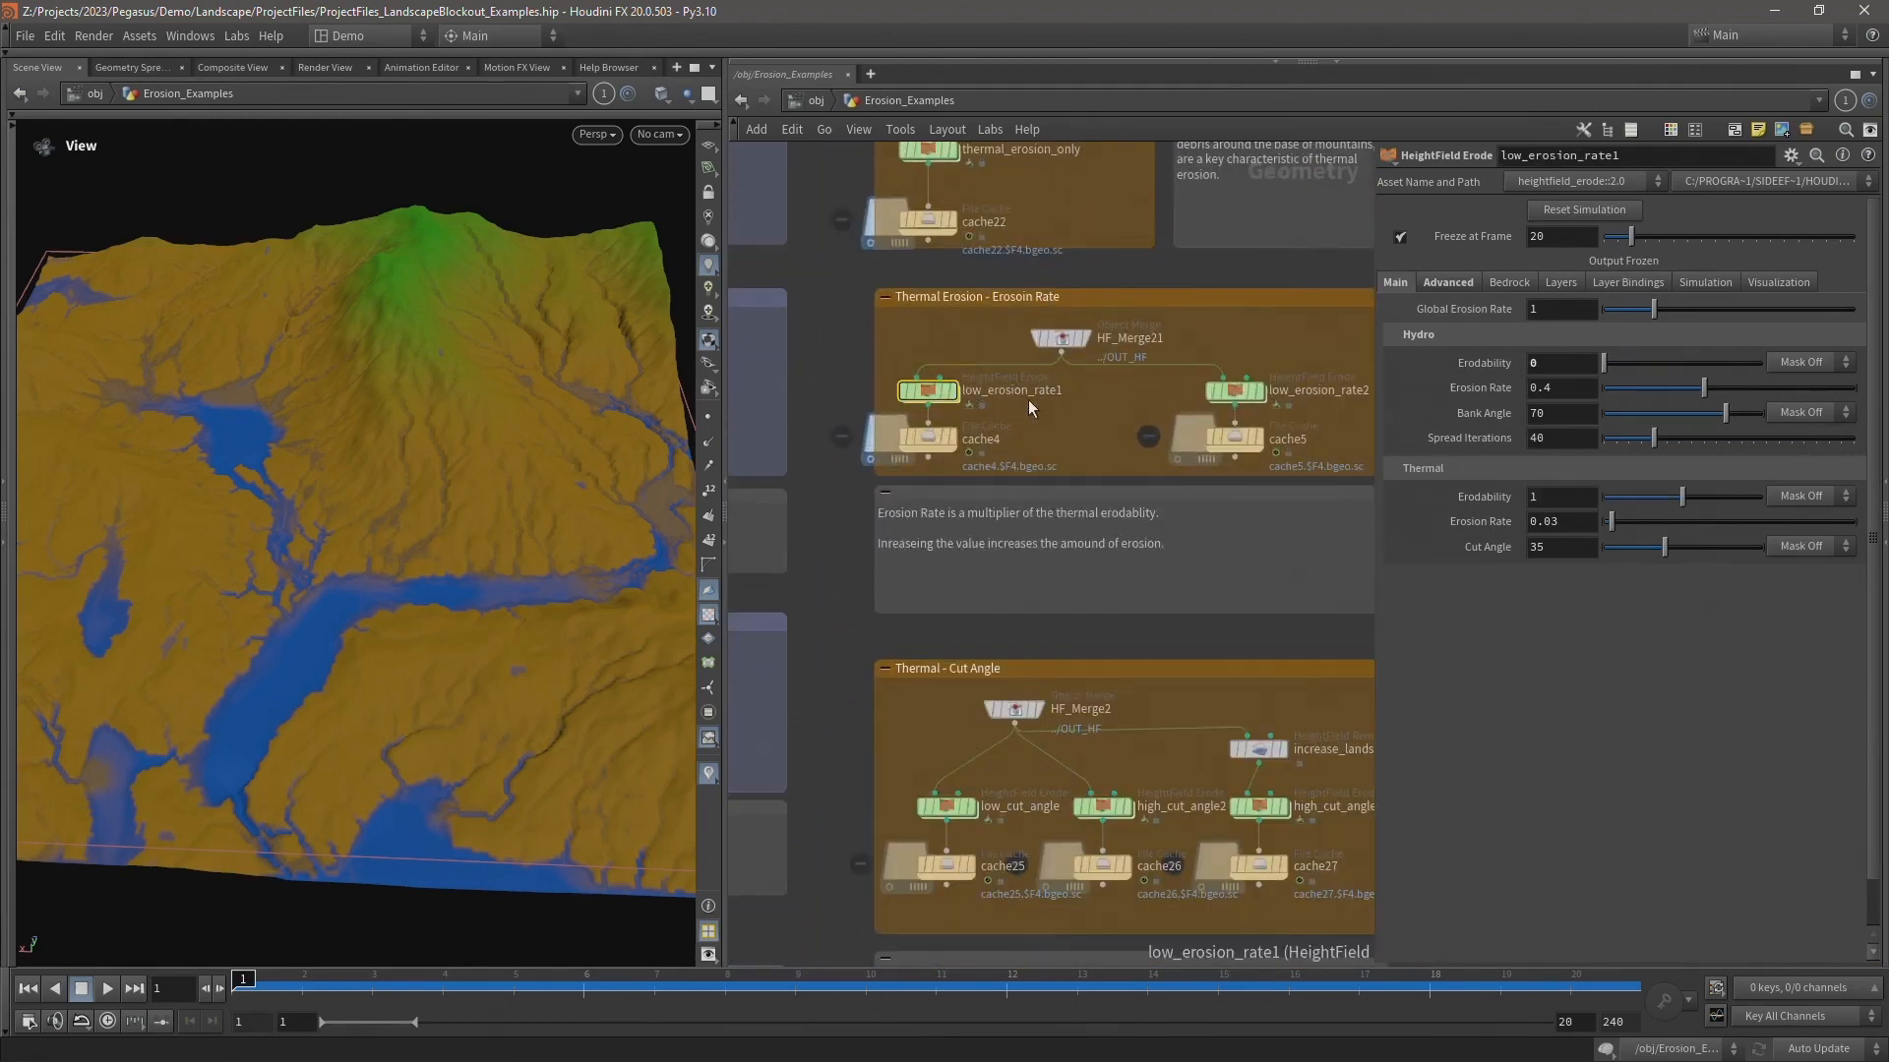
middle_drag(1029, 399, 907, 399)
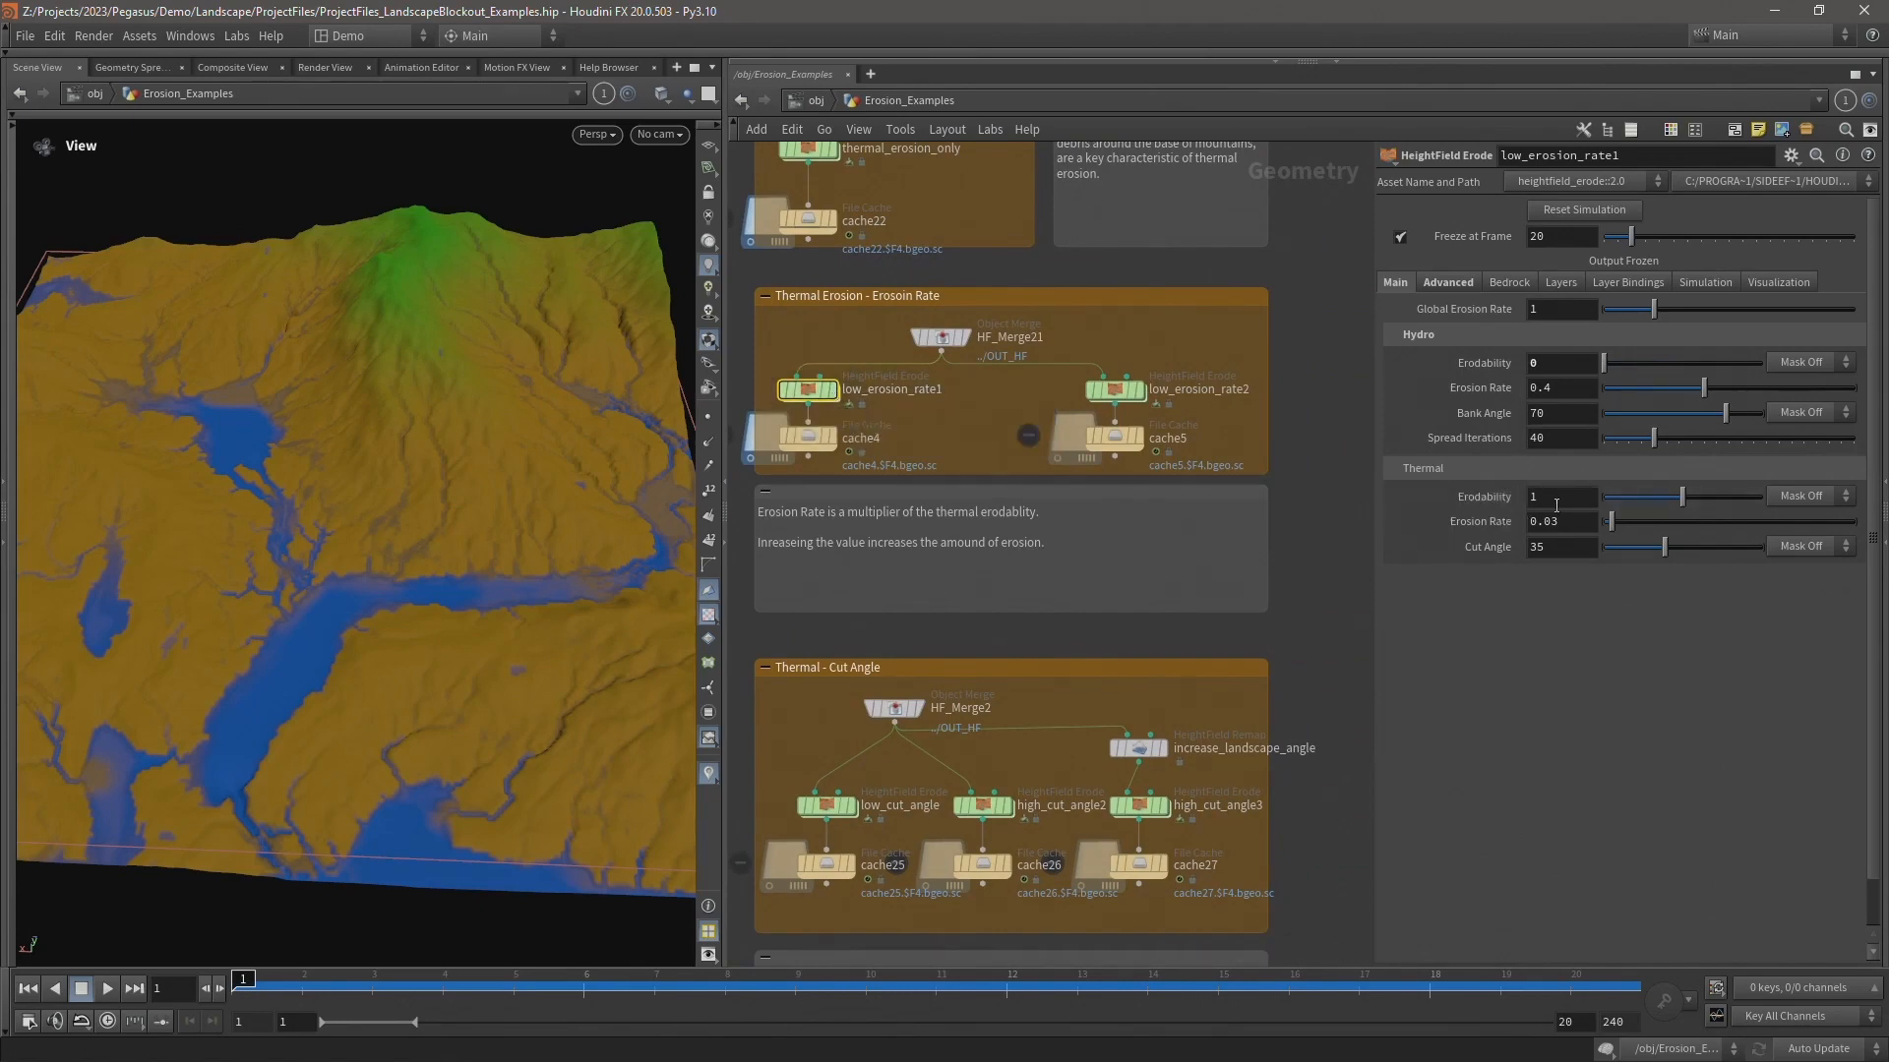
click(840, 439)
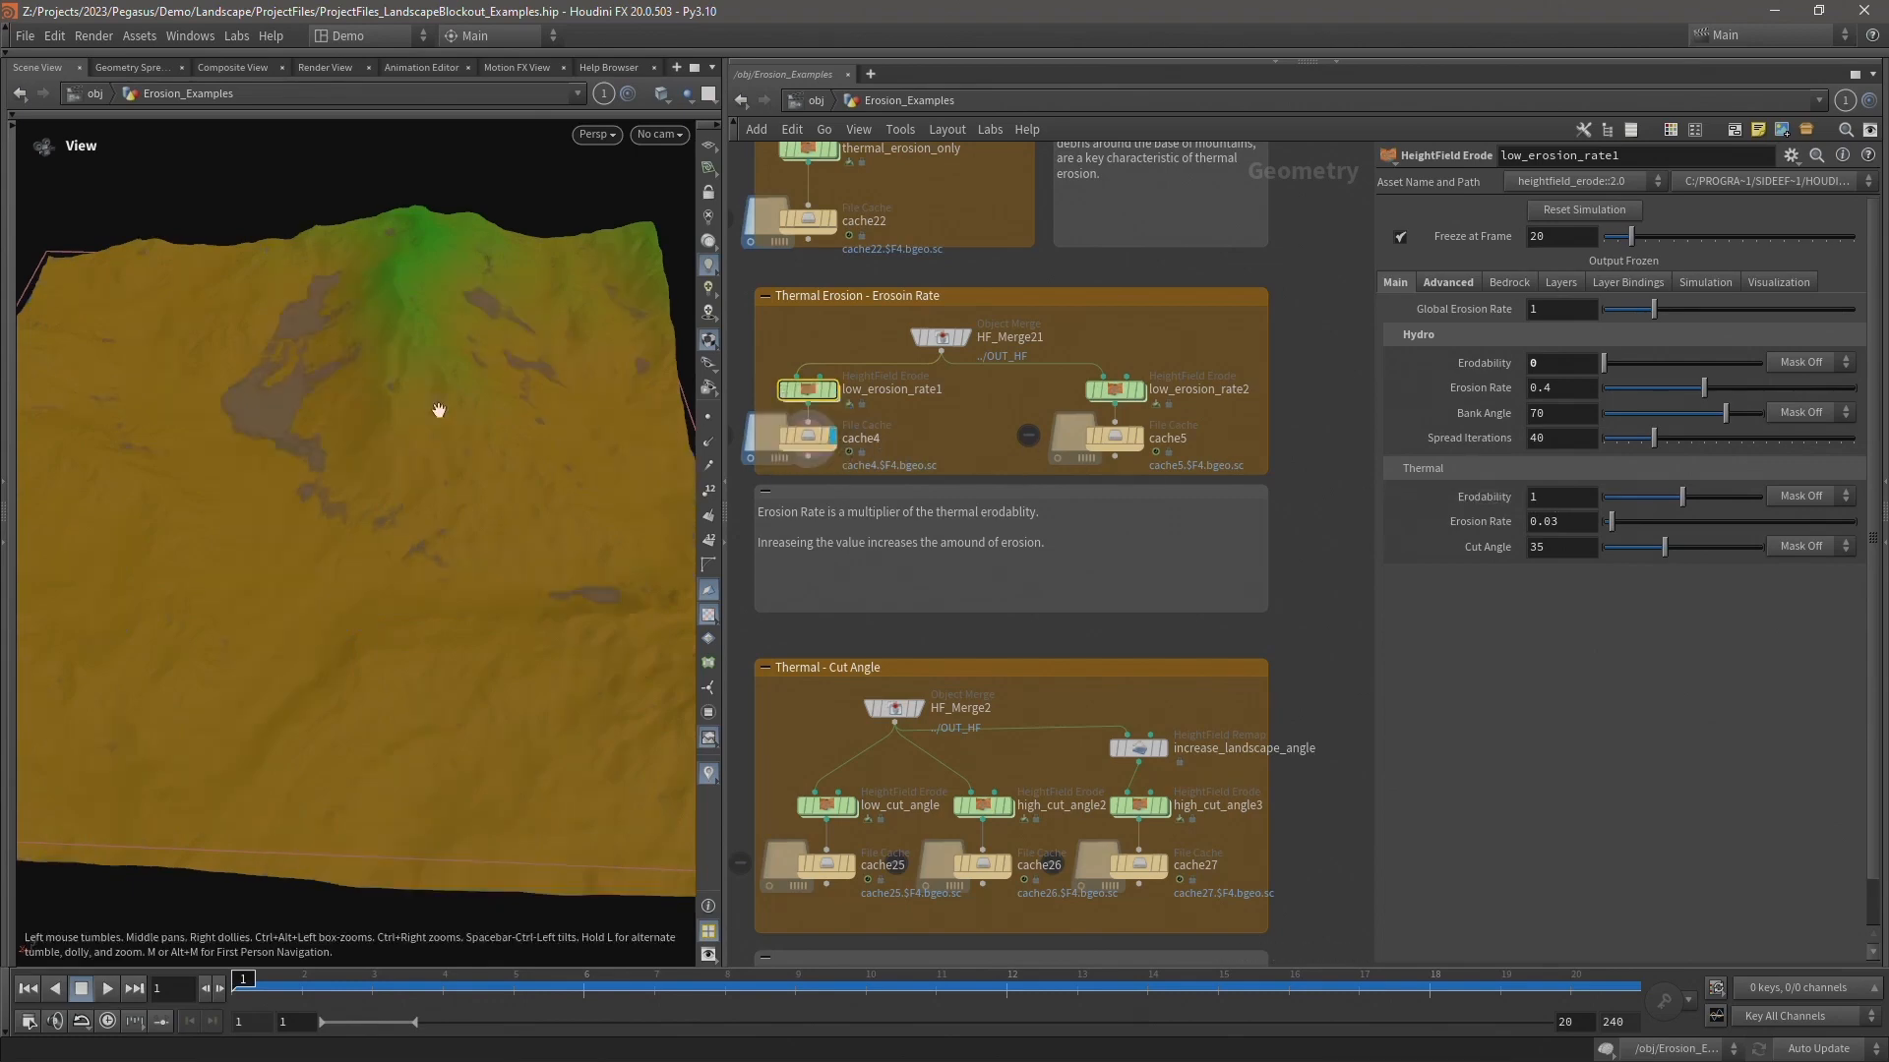
drag(341, 370, 509, 381)
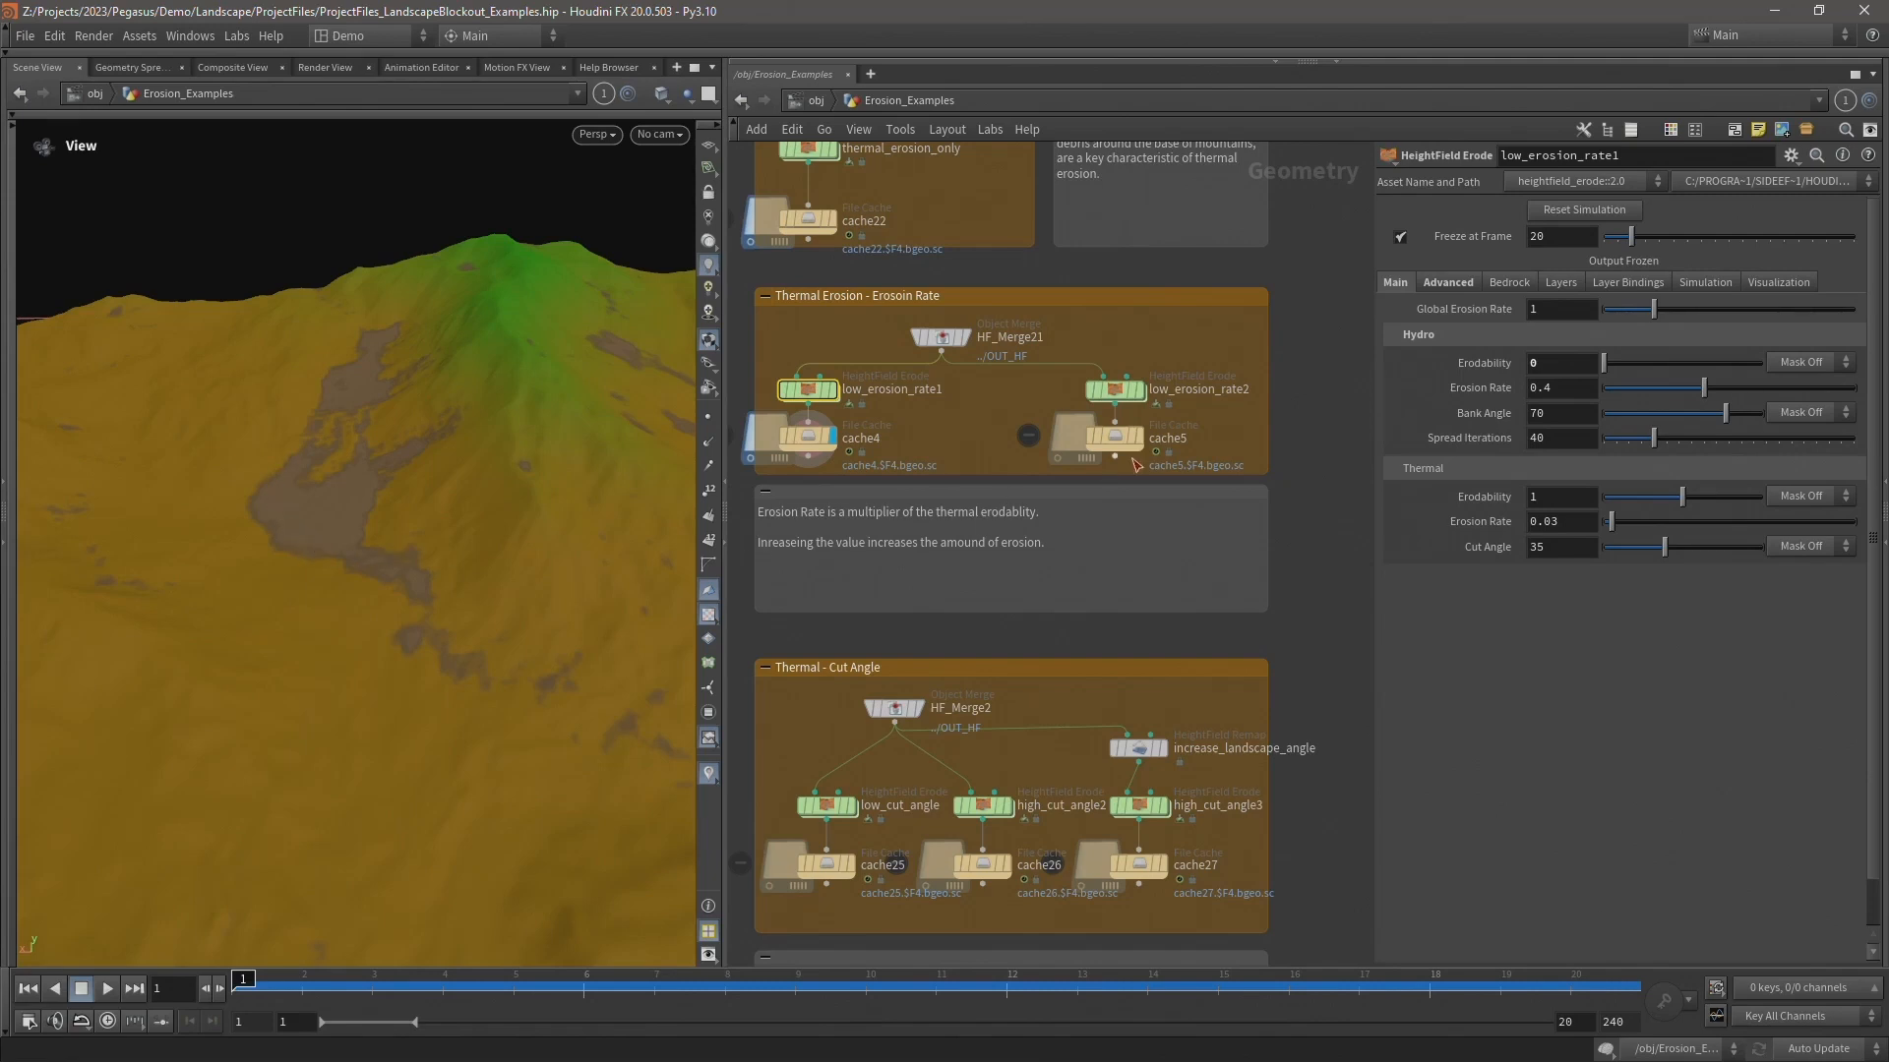
- Inspect the thermal Erosion Rate of low_erosion_rate2 and view its cache5 result from several angles around the mountain
click(1138, 389)
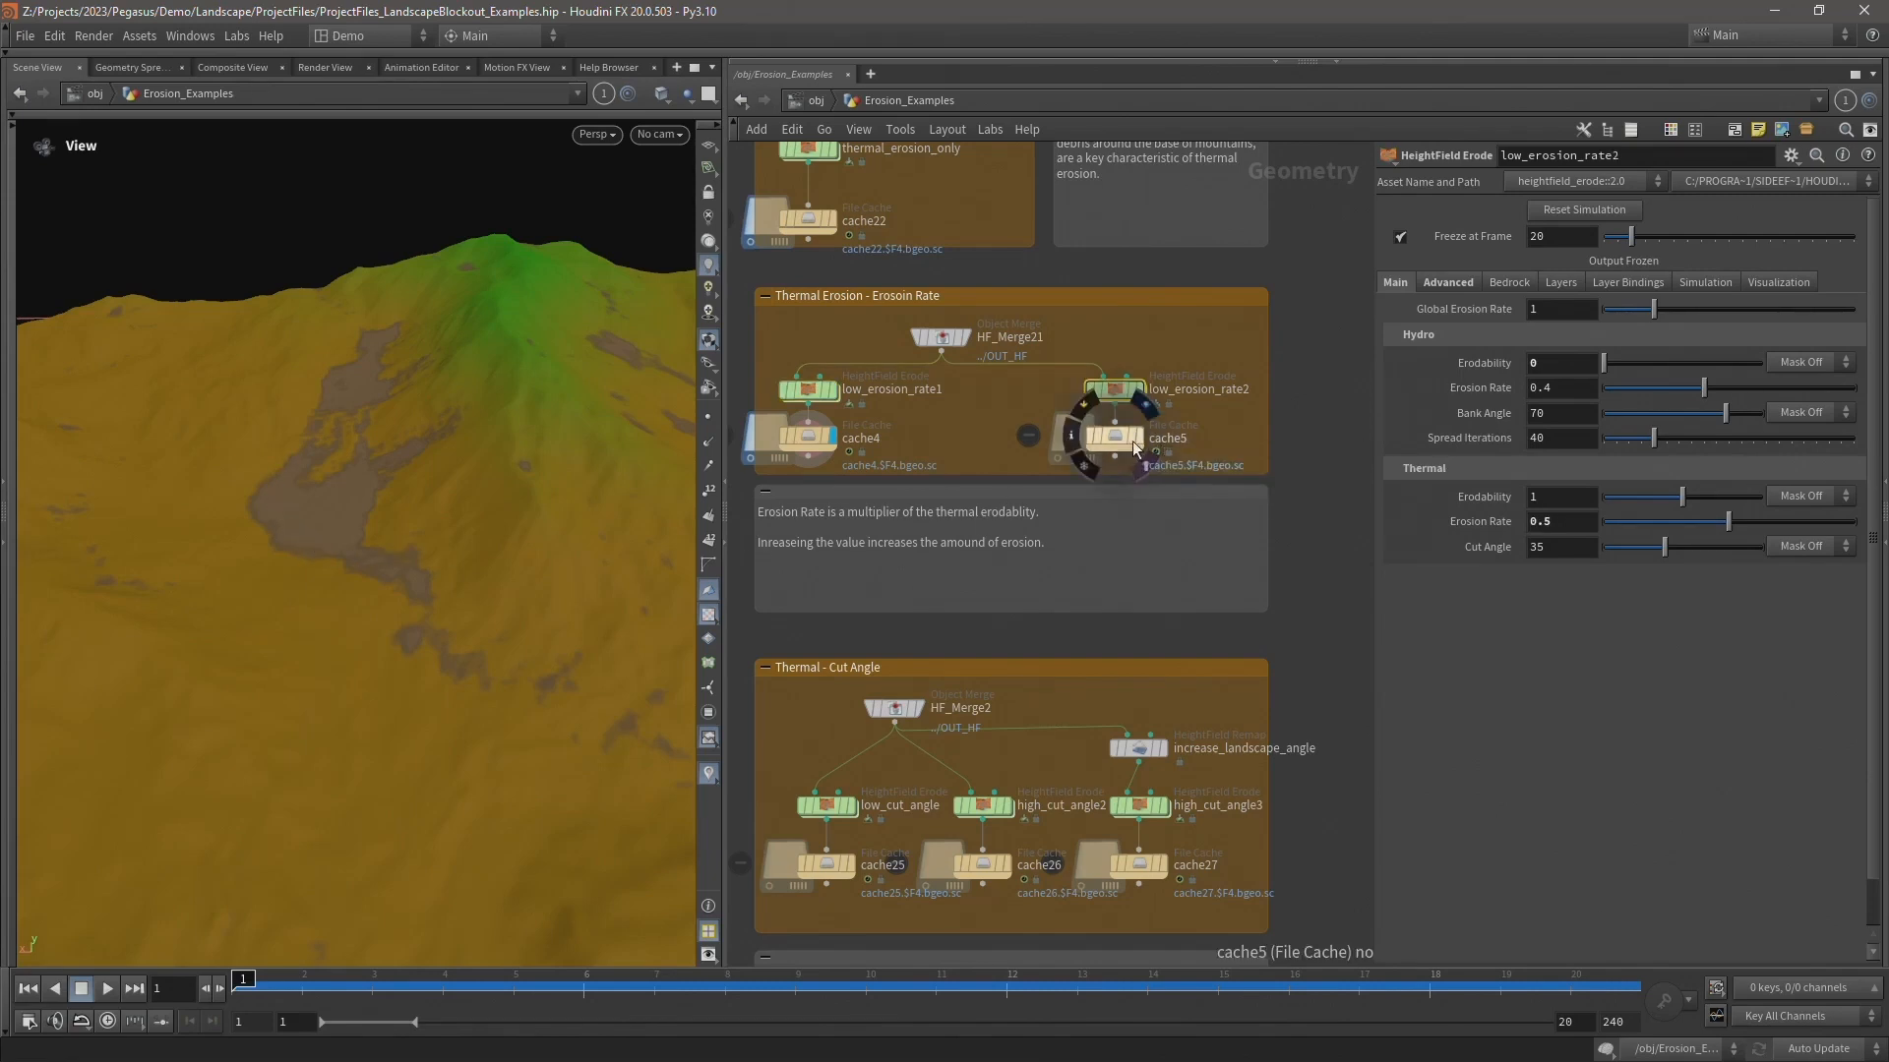
click(1139, 439)
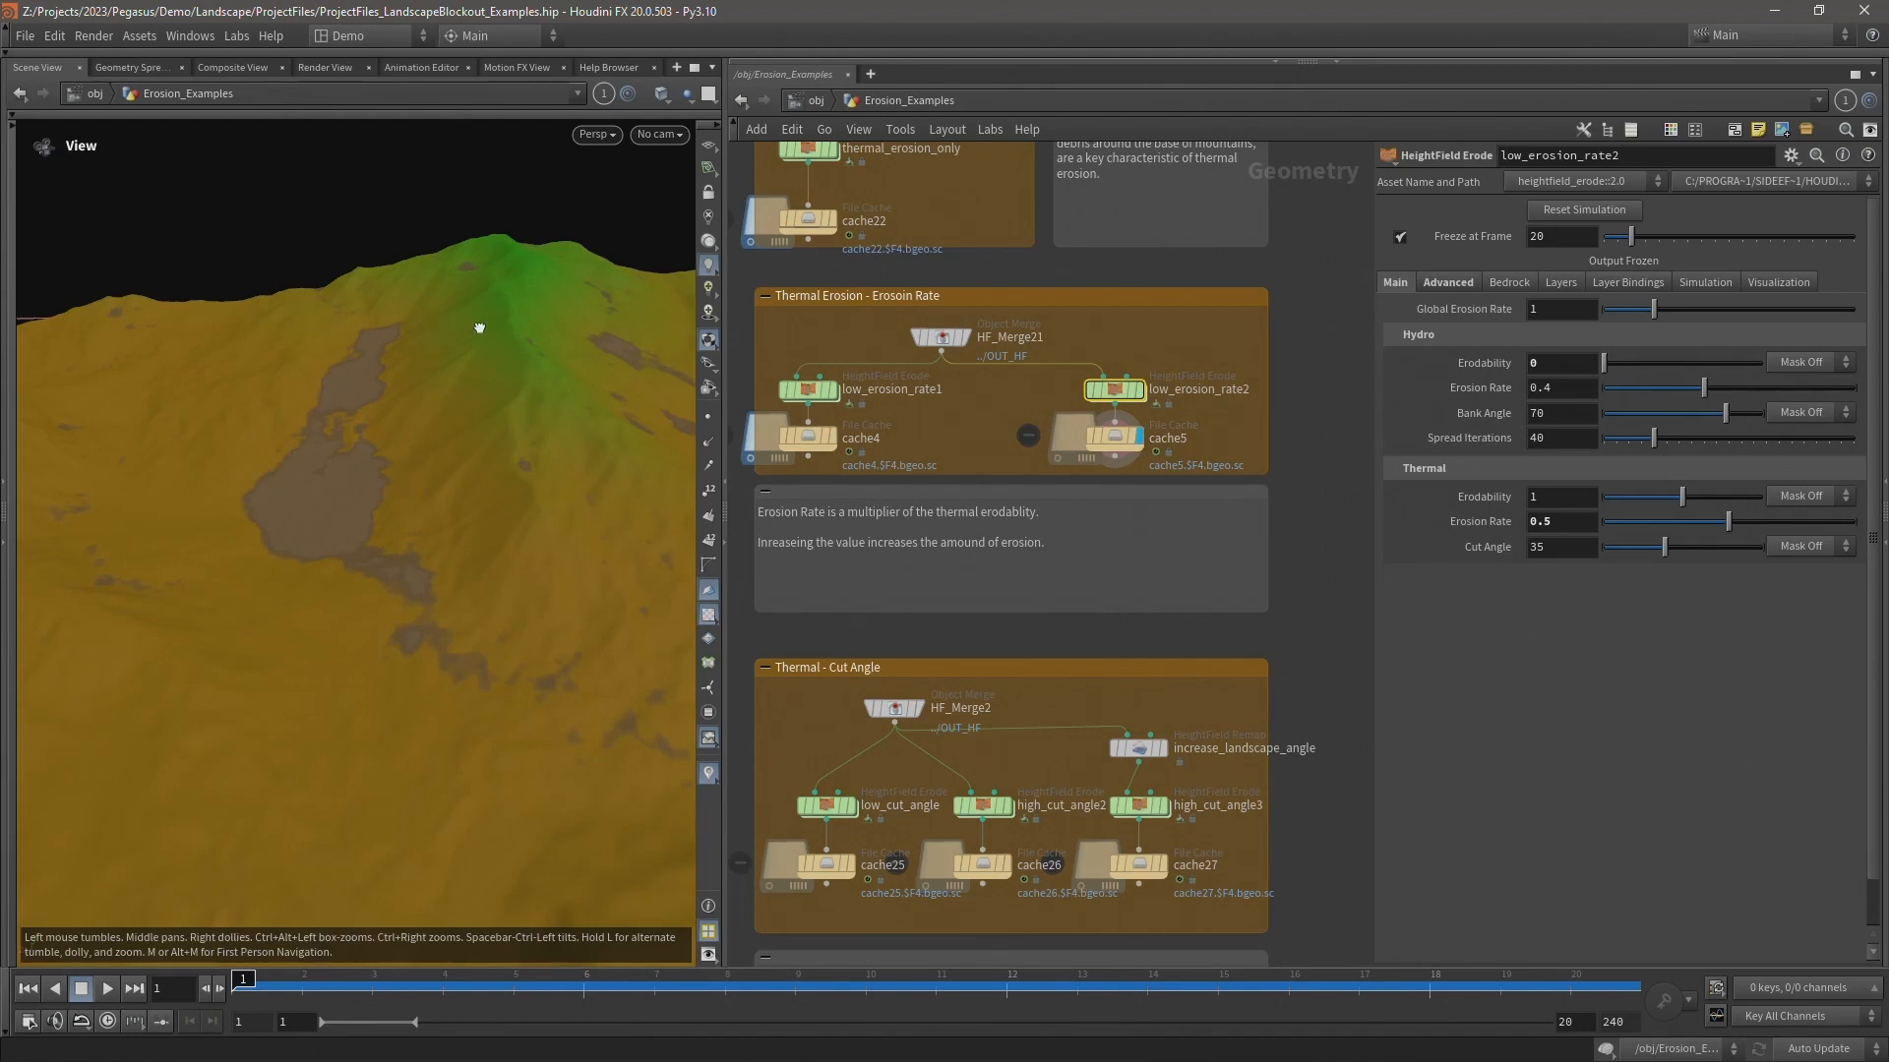
drag(479, 328, 497, 298)
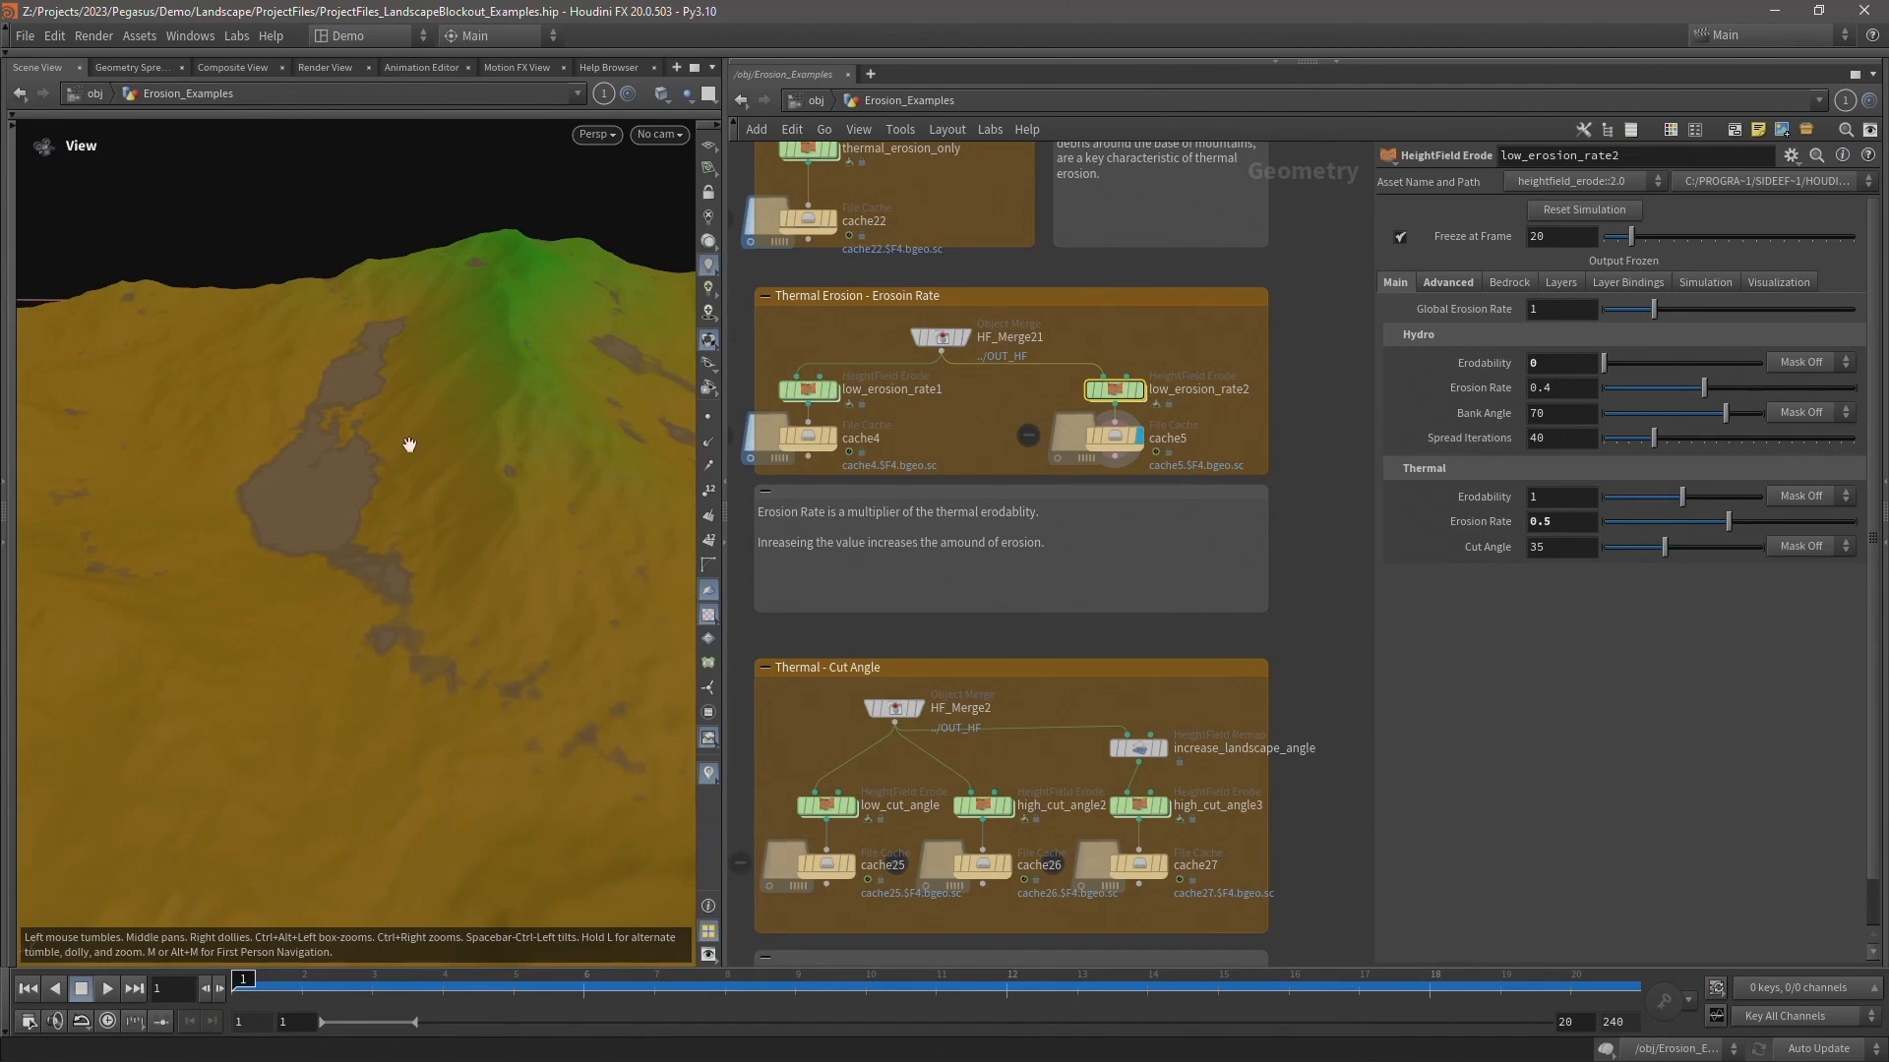
drag(410, 444, 451, 439)
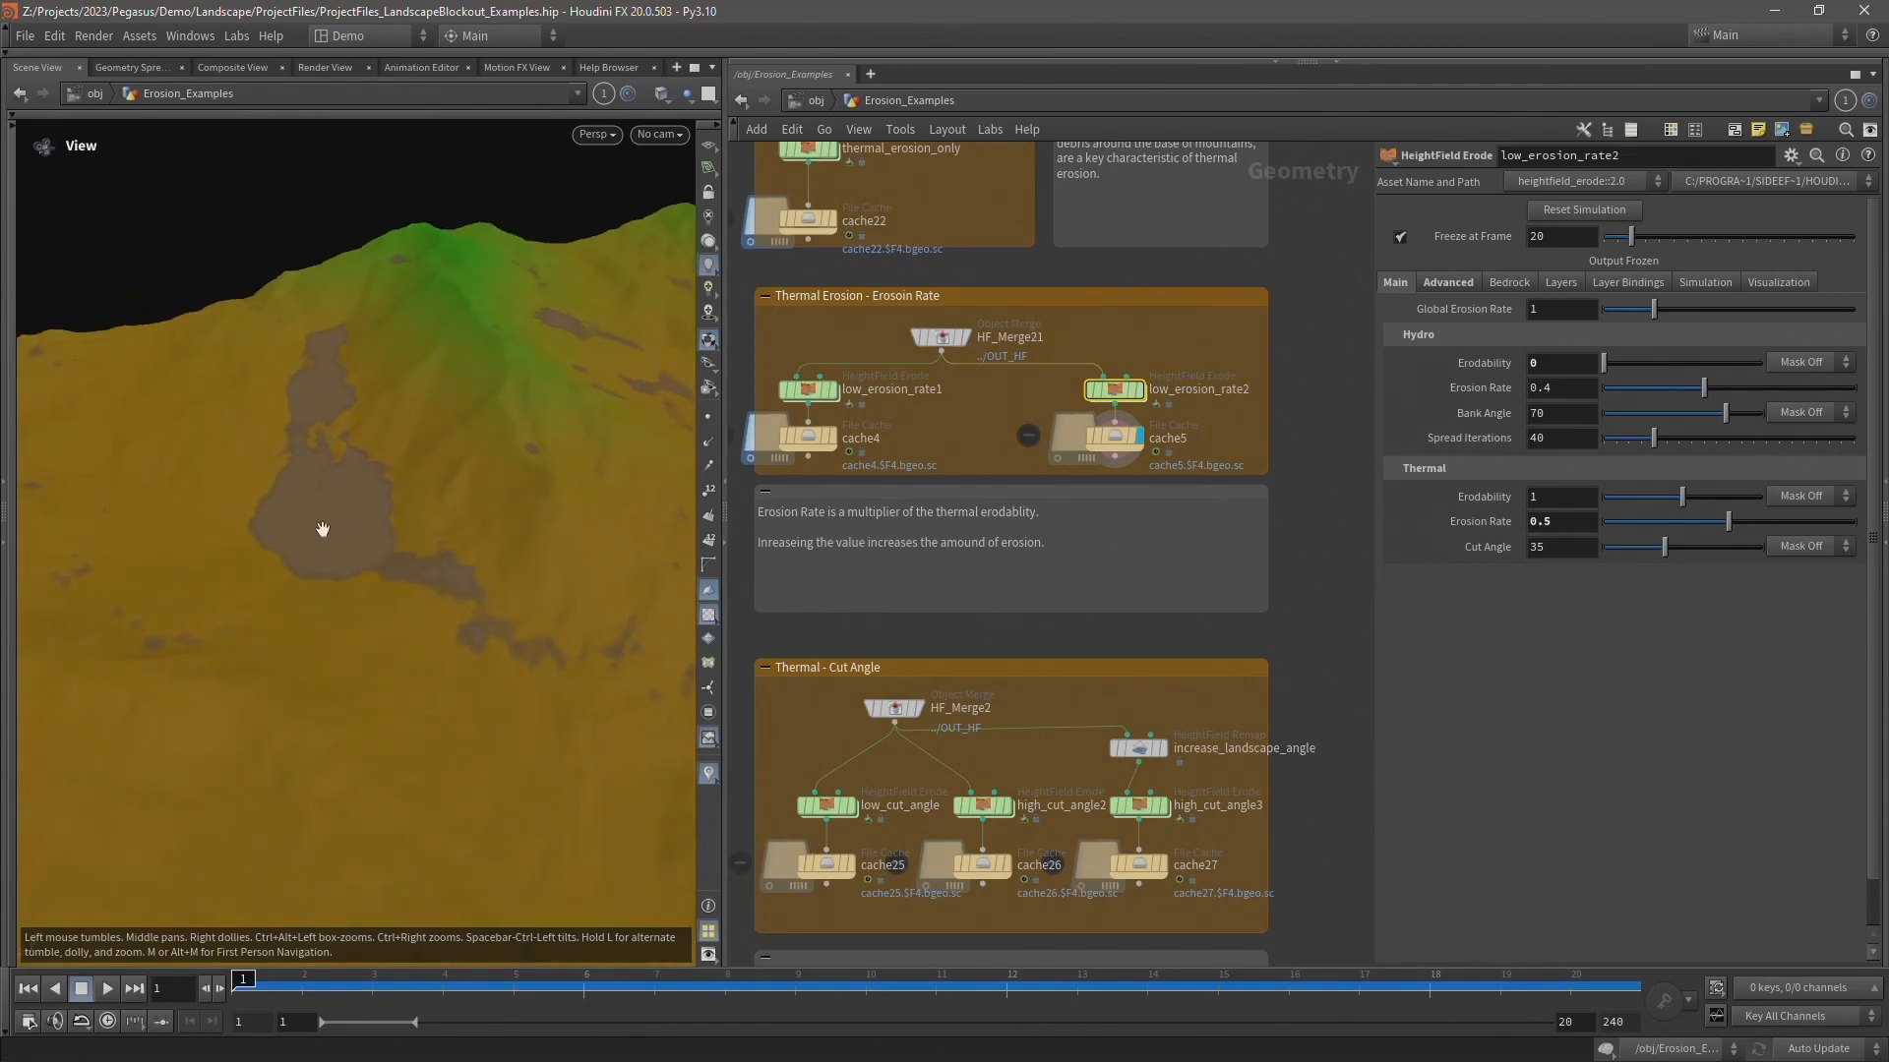
drag(325, 537, 266, 521)
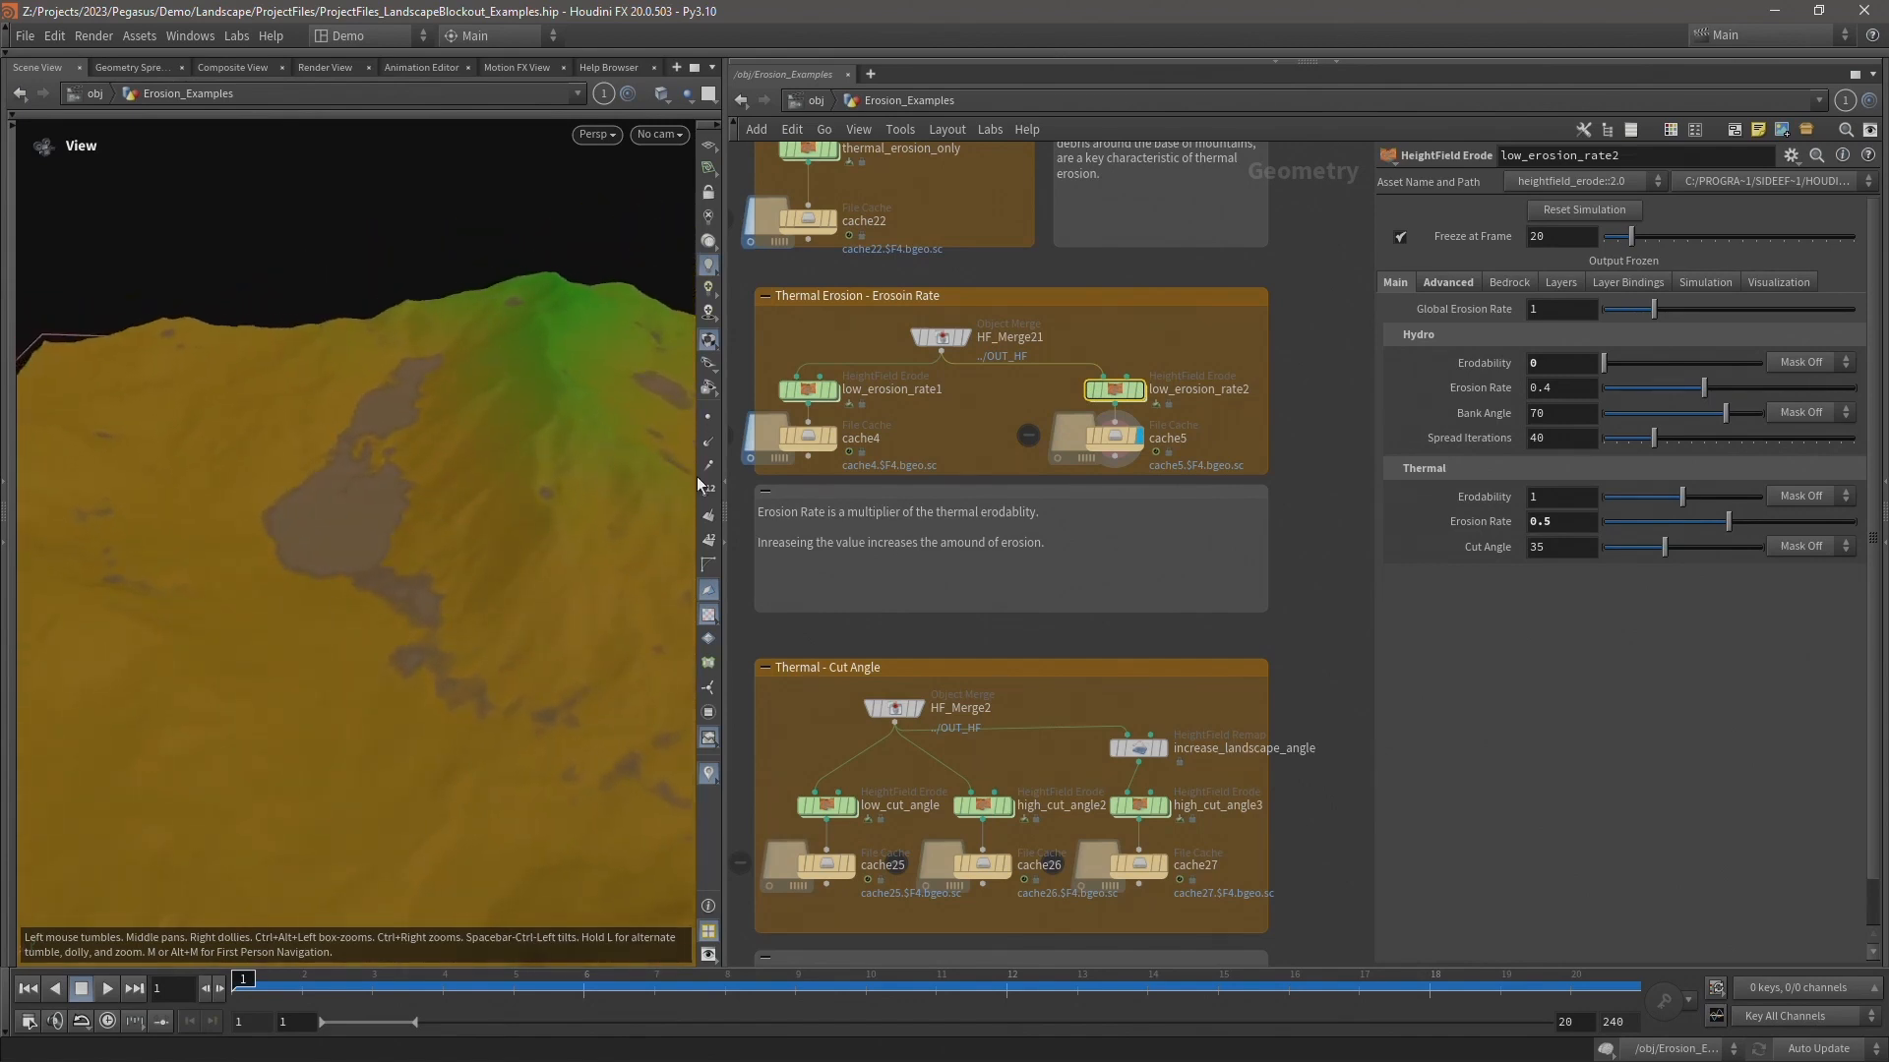
- Display cache4 again for comparison with the higher thermal erosion rate, and return the display to cache5
click(834, 437)
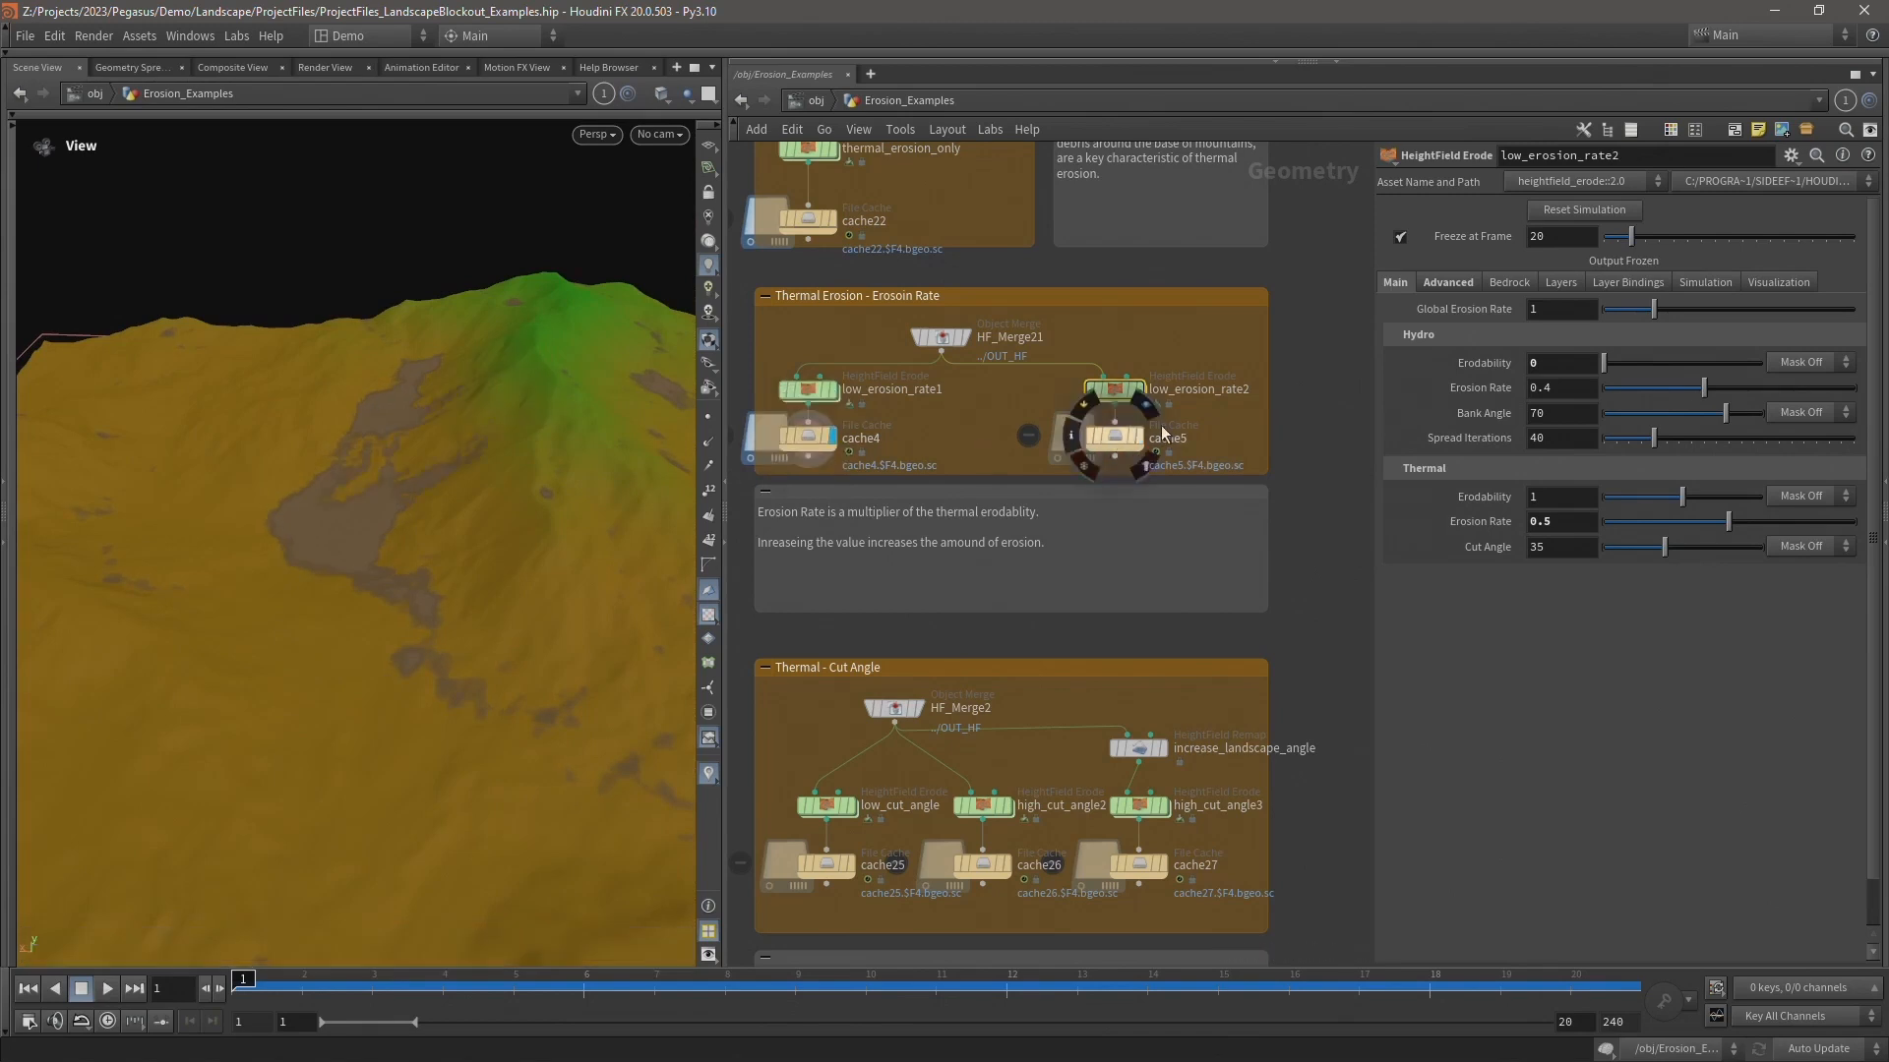
click(1143, 434)
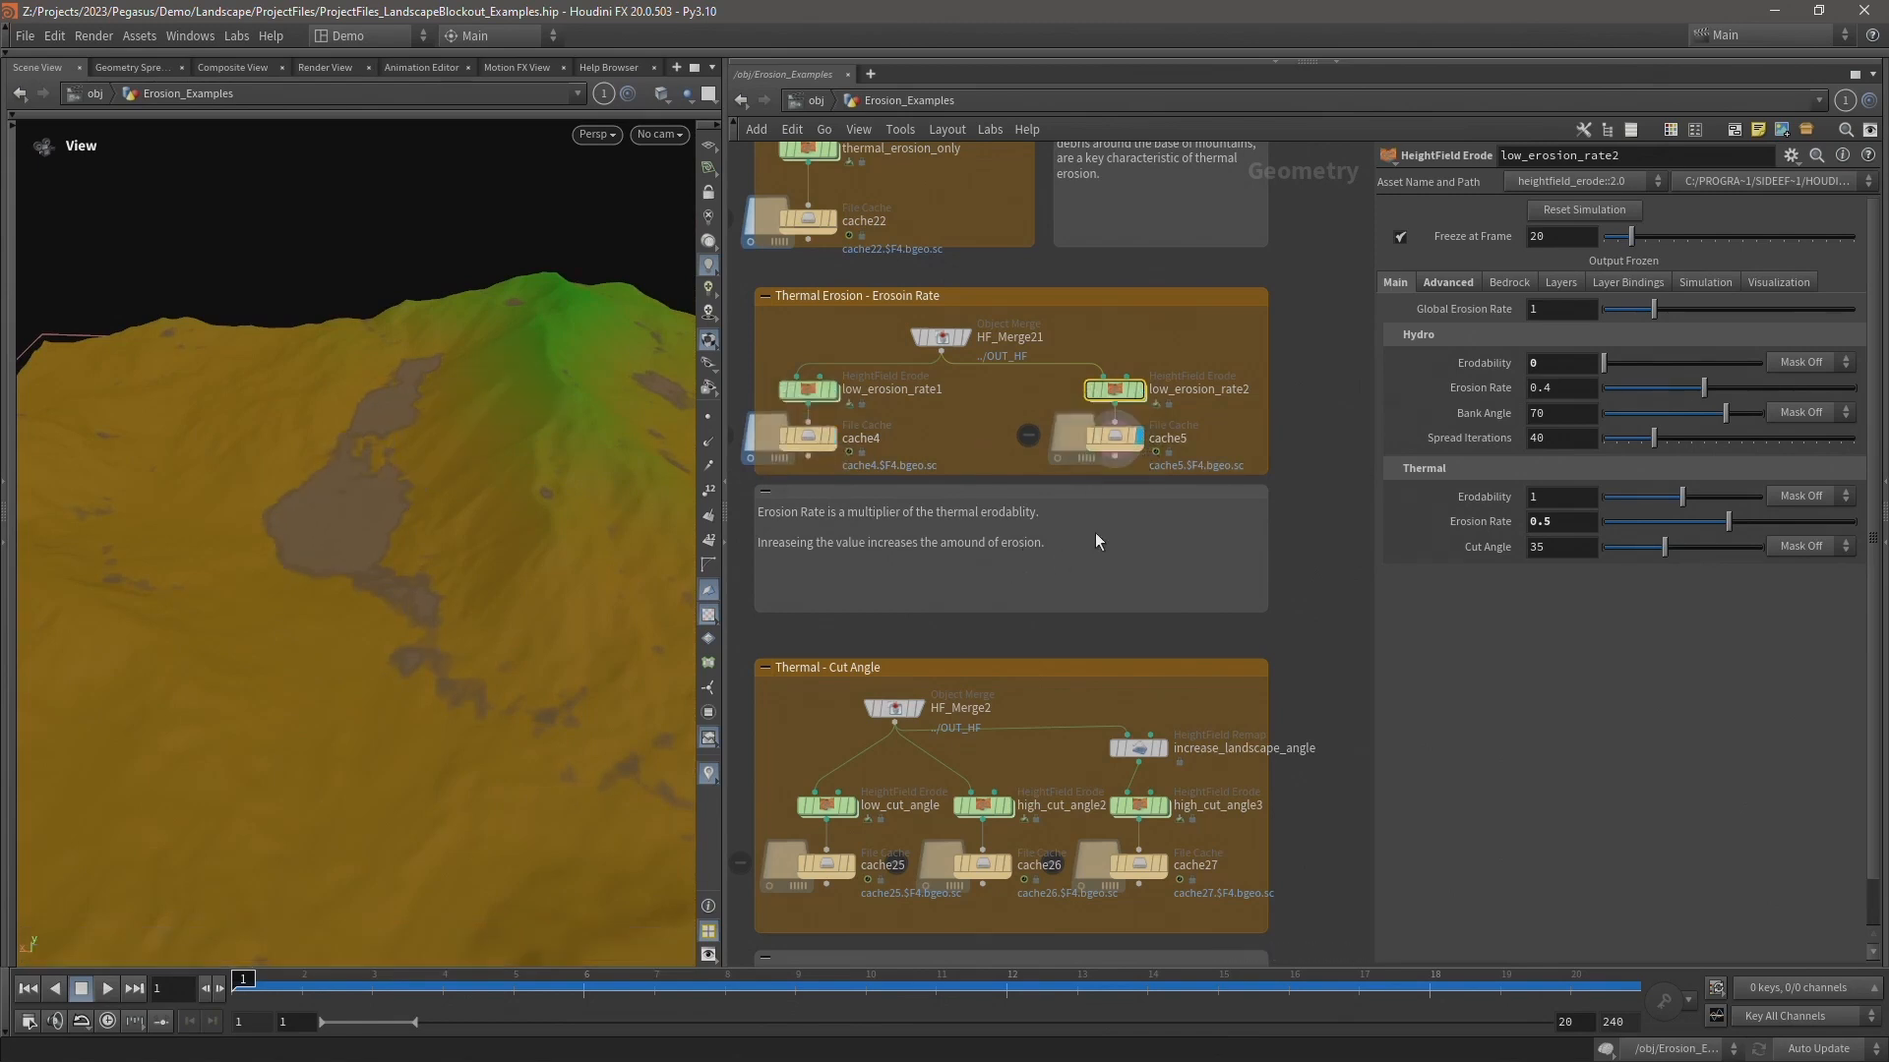
- In the Thermal - Cut Angle network, display cache25 and examine the Cut Angle of low_cut_angle
middle_drag(1089, 559, 1110, 330)
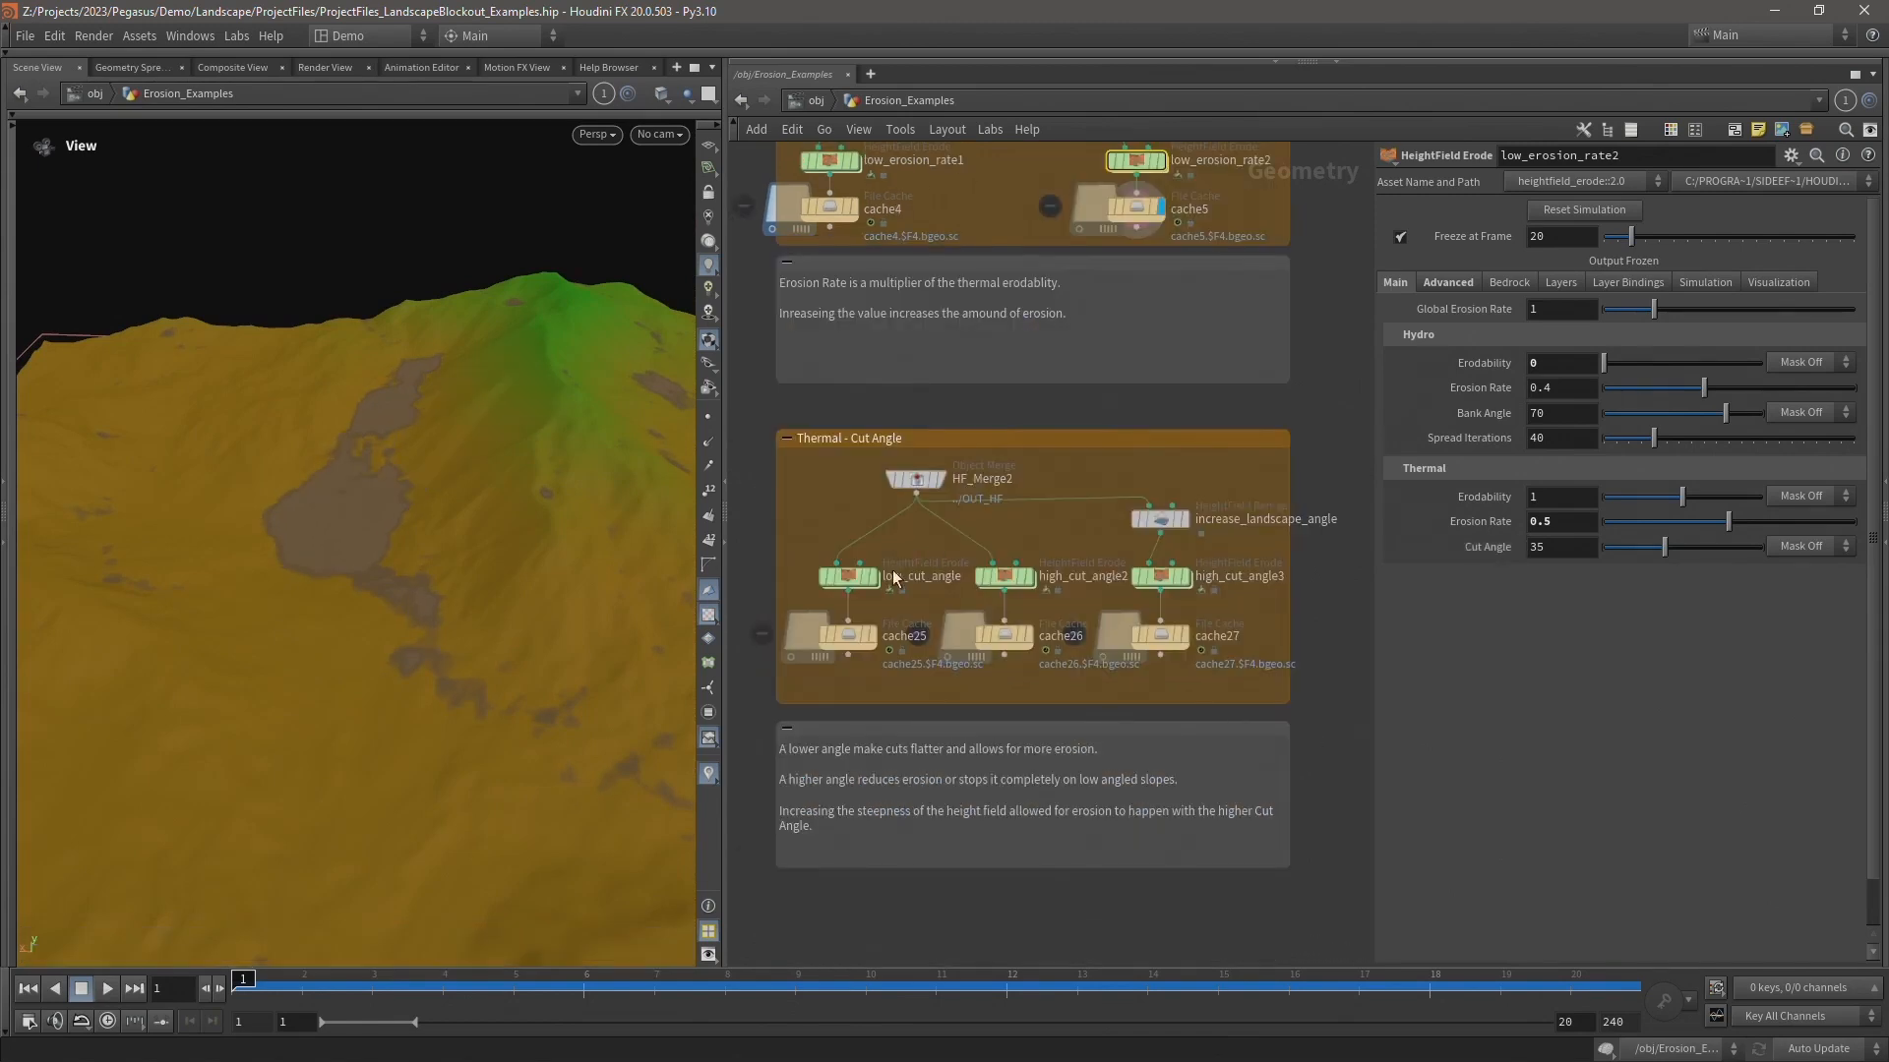
mouse_move(882, 580)
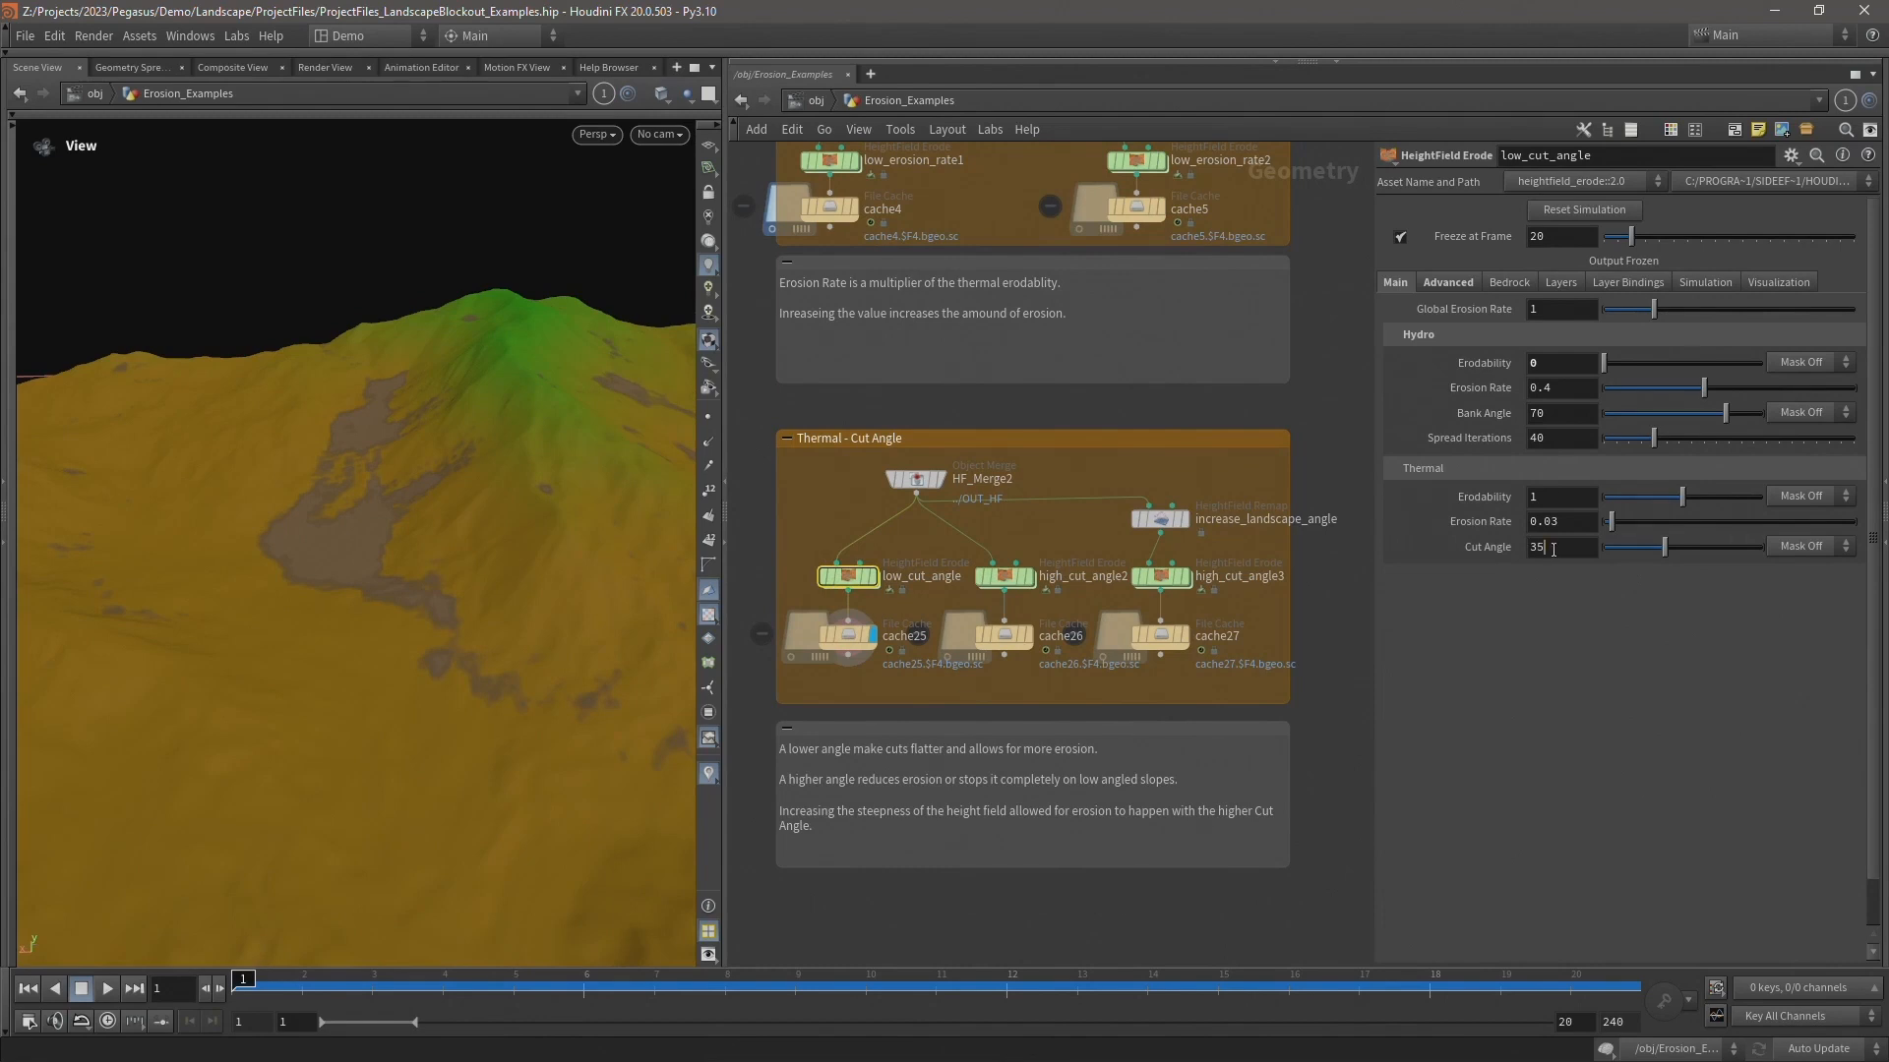
drag(1553, 550, 1492, 549)
click(1479, 574)
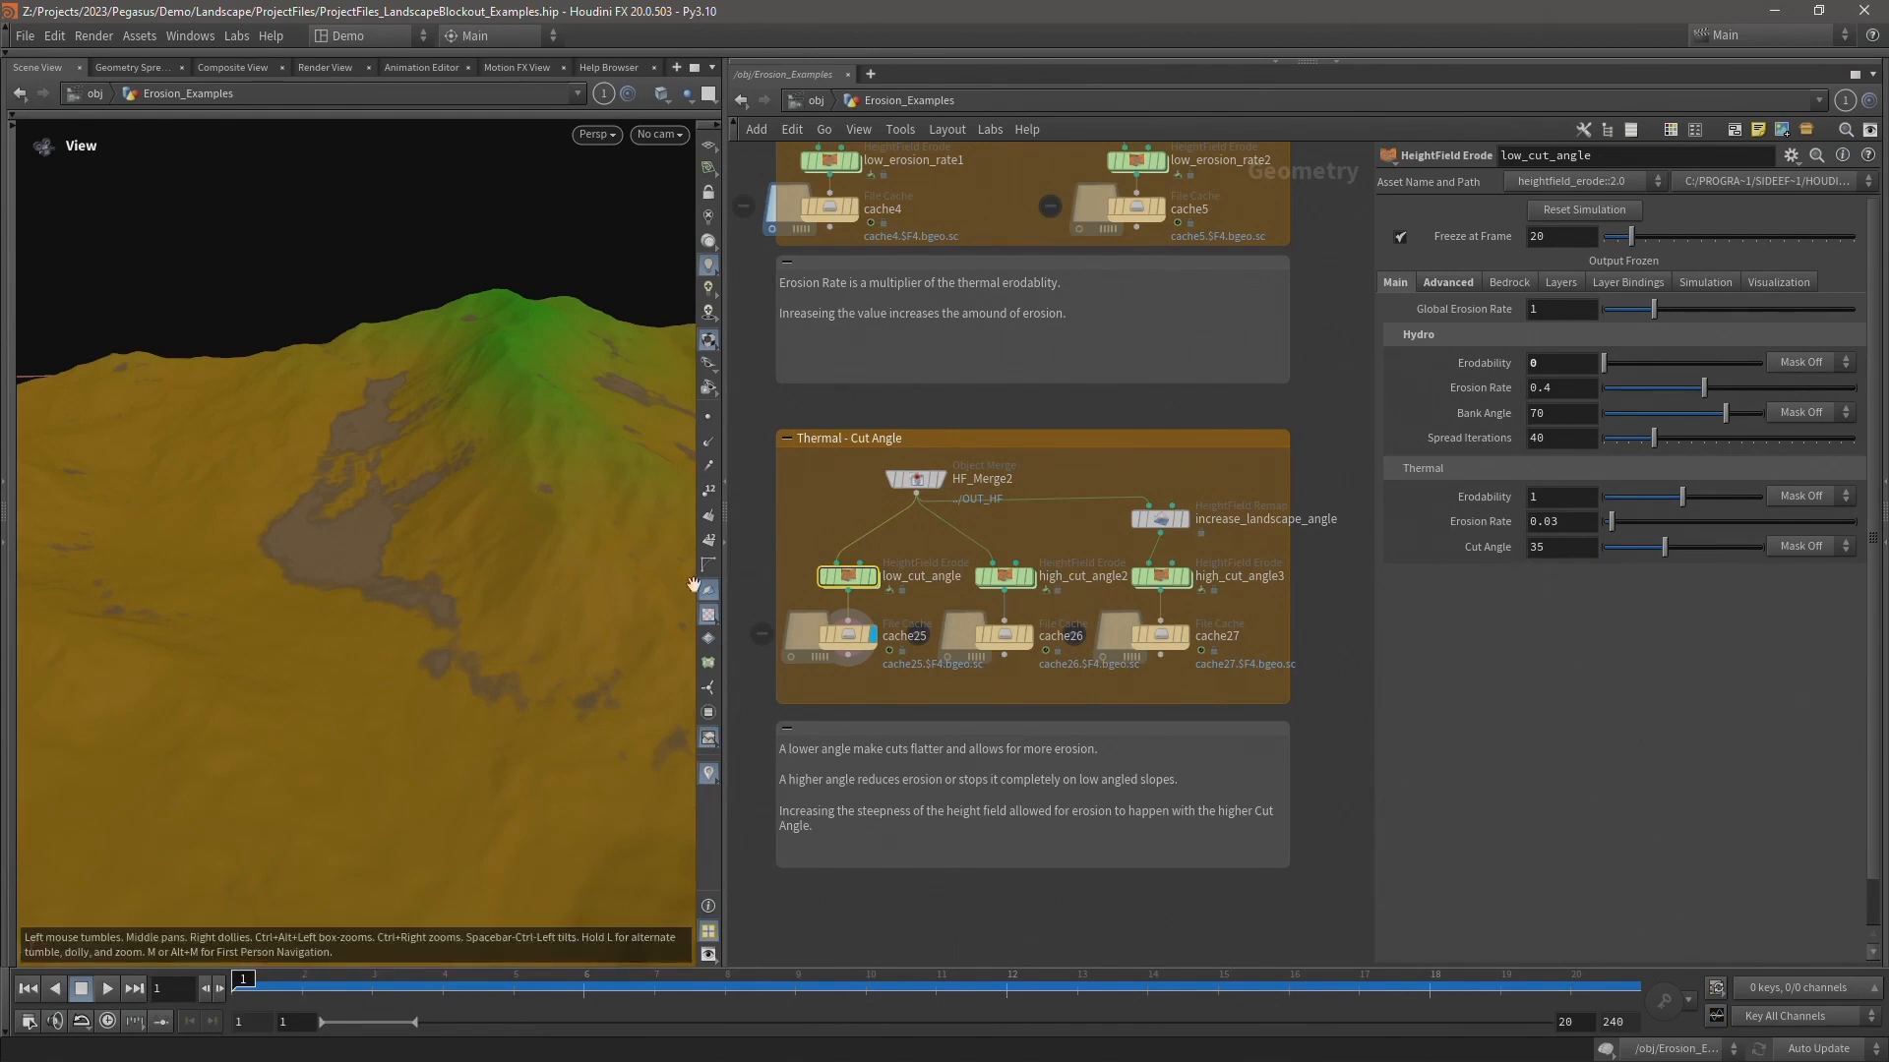
- Inspect the Cut Angle of high_cut_angle2 and view the cache26 result
click(1003, 578)
click(1029, 635)
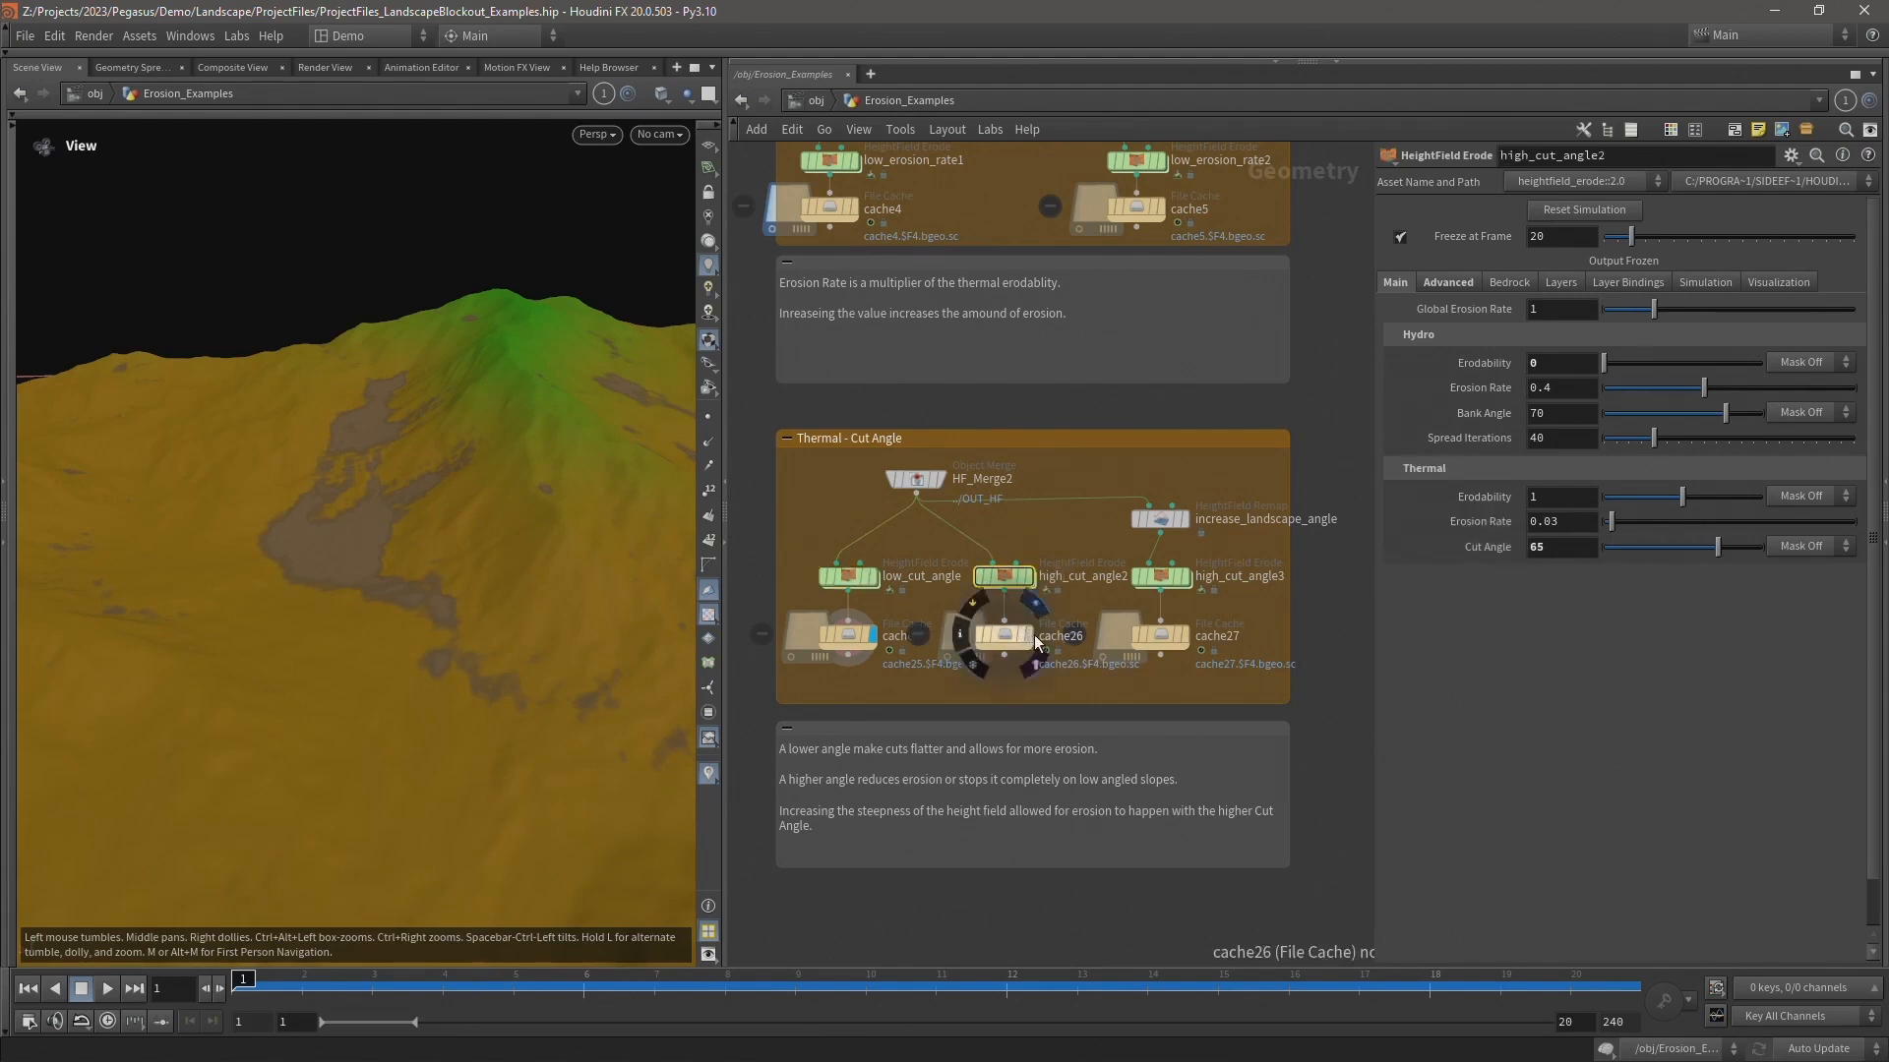
drag(535, 548, 518, 546)
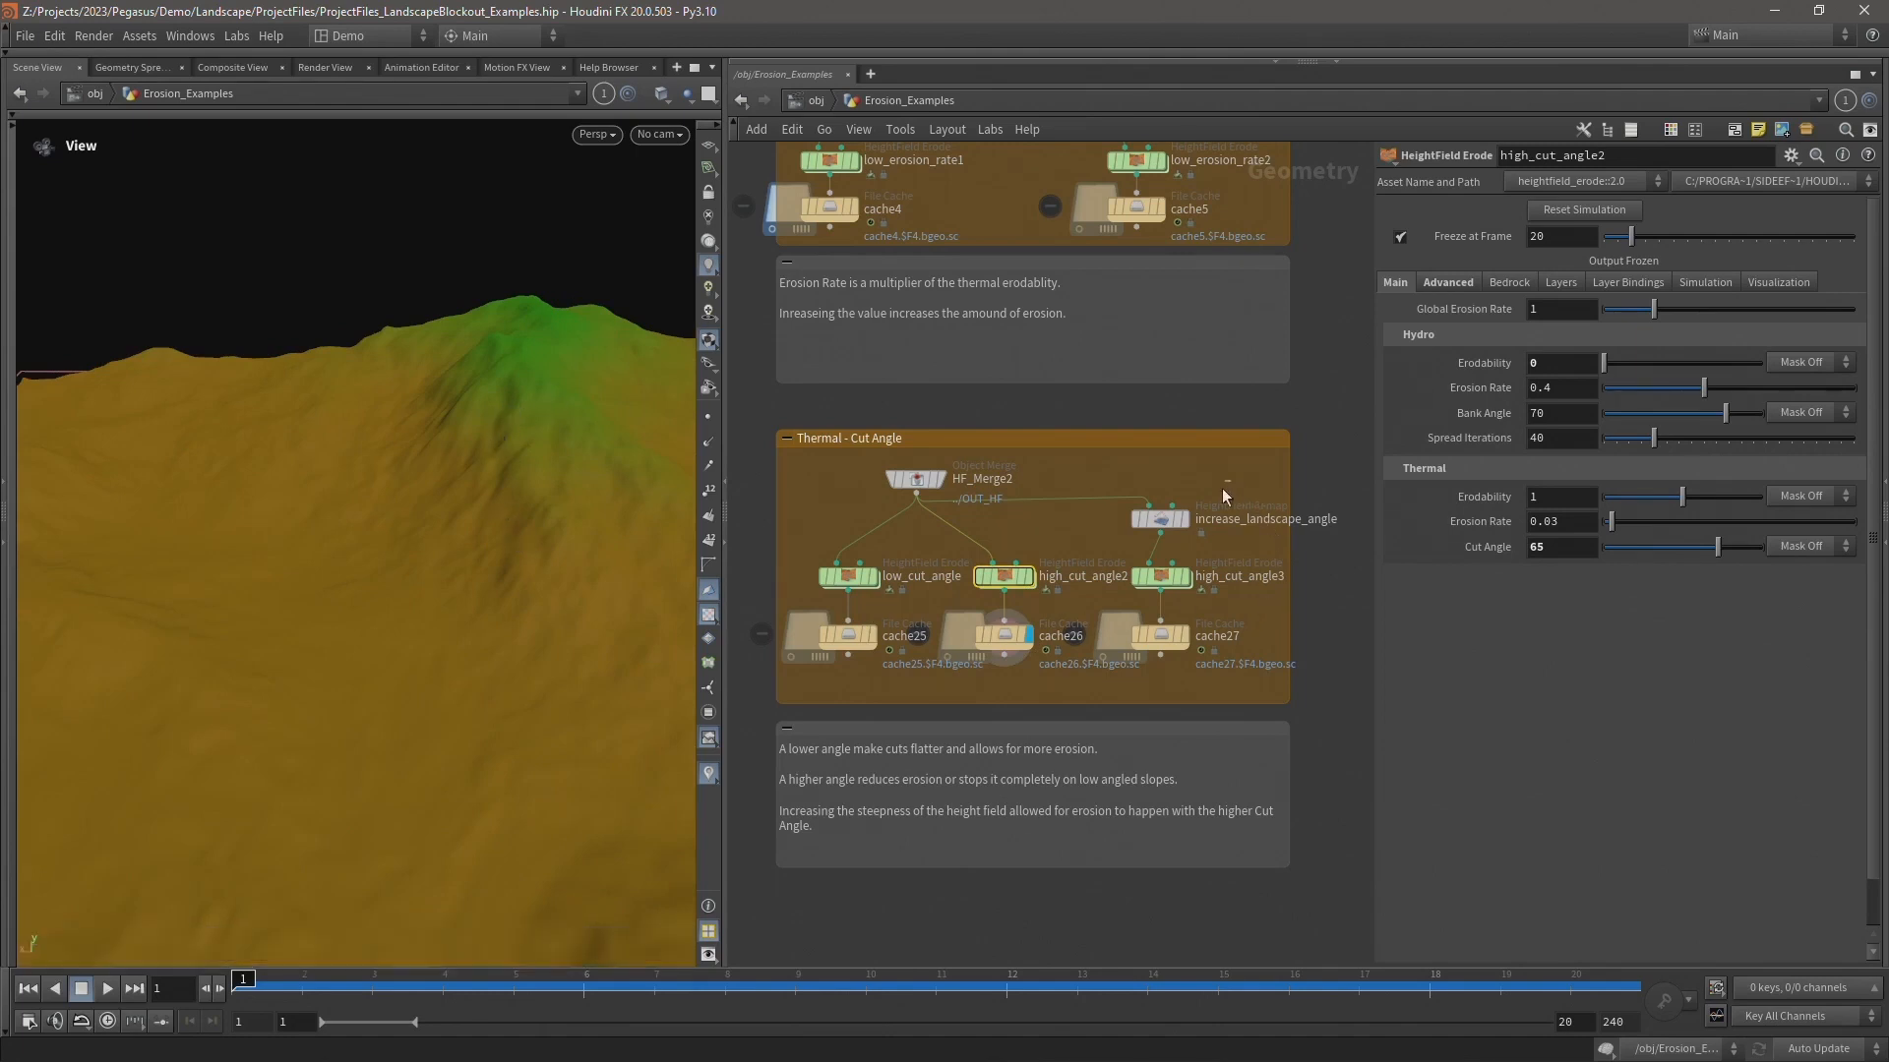
- Inspect the height remap settings of increase_landscape_angle and display its steeper terrain
click(1161, 519)
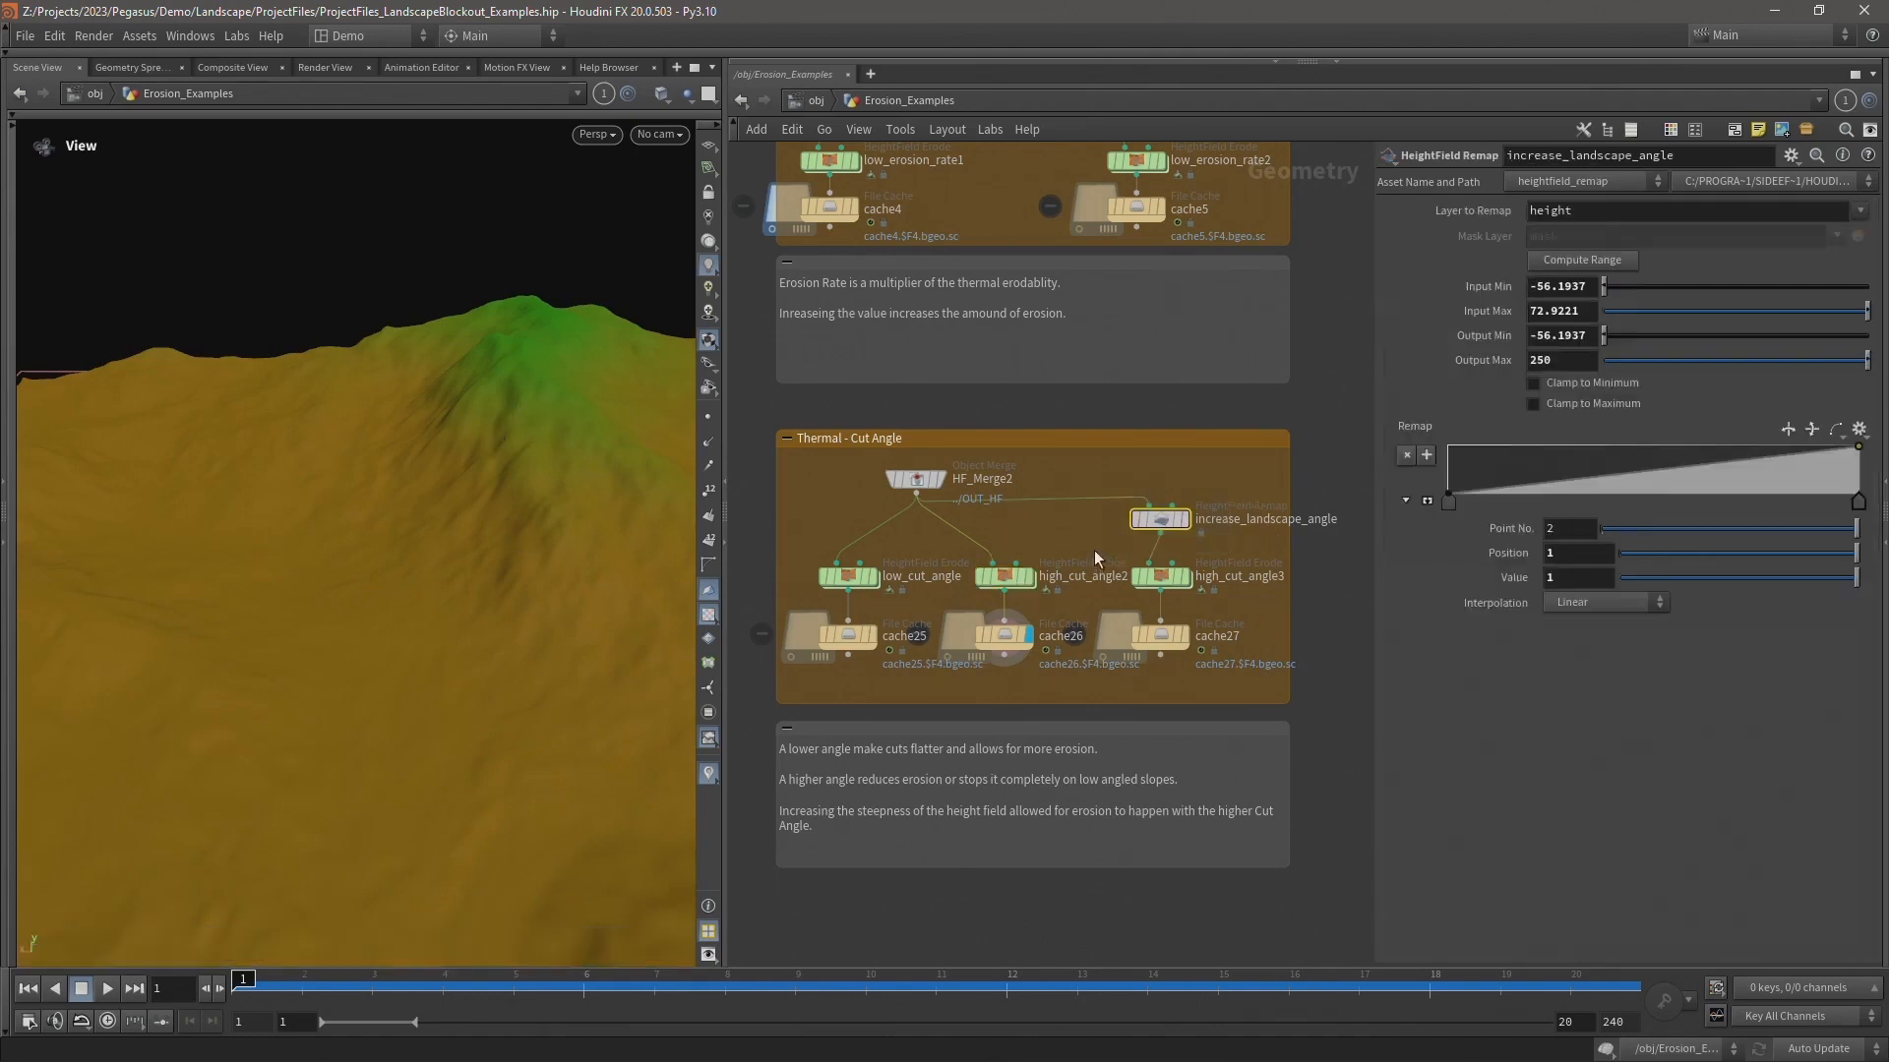
click(1184, 518)
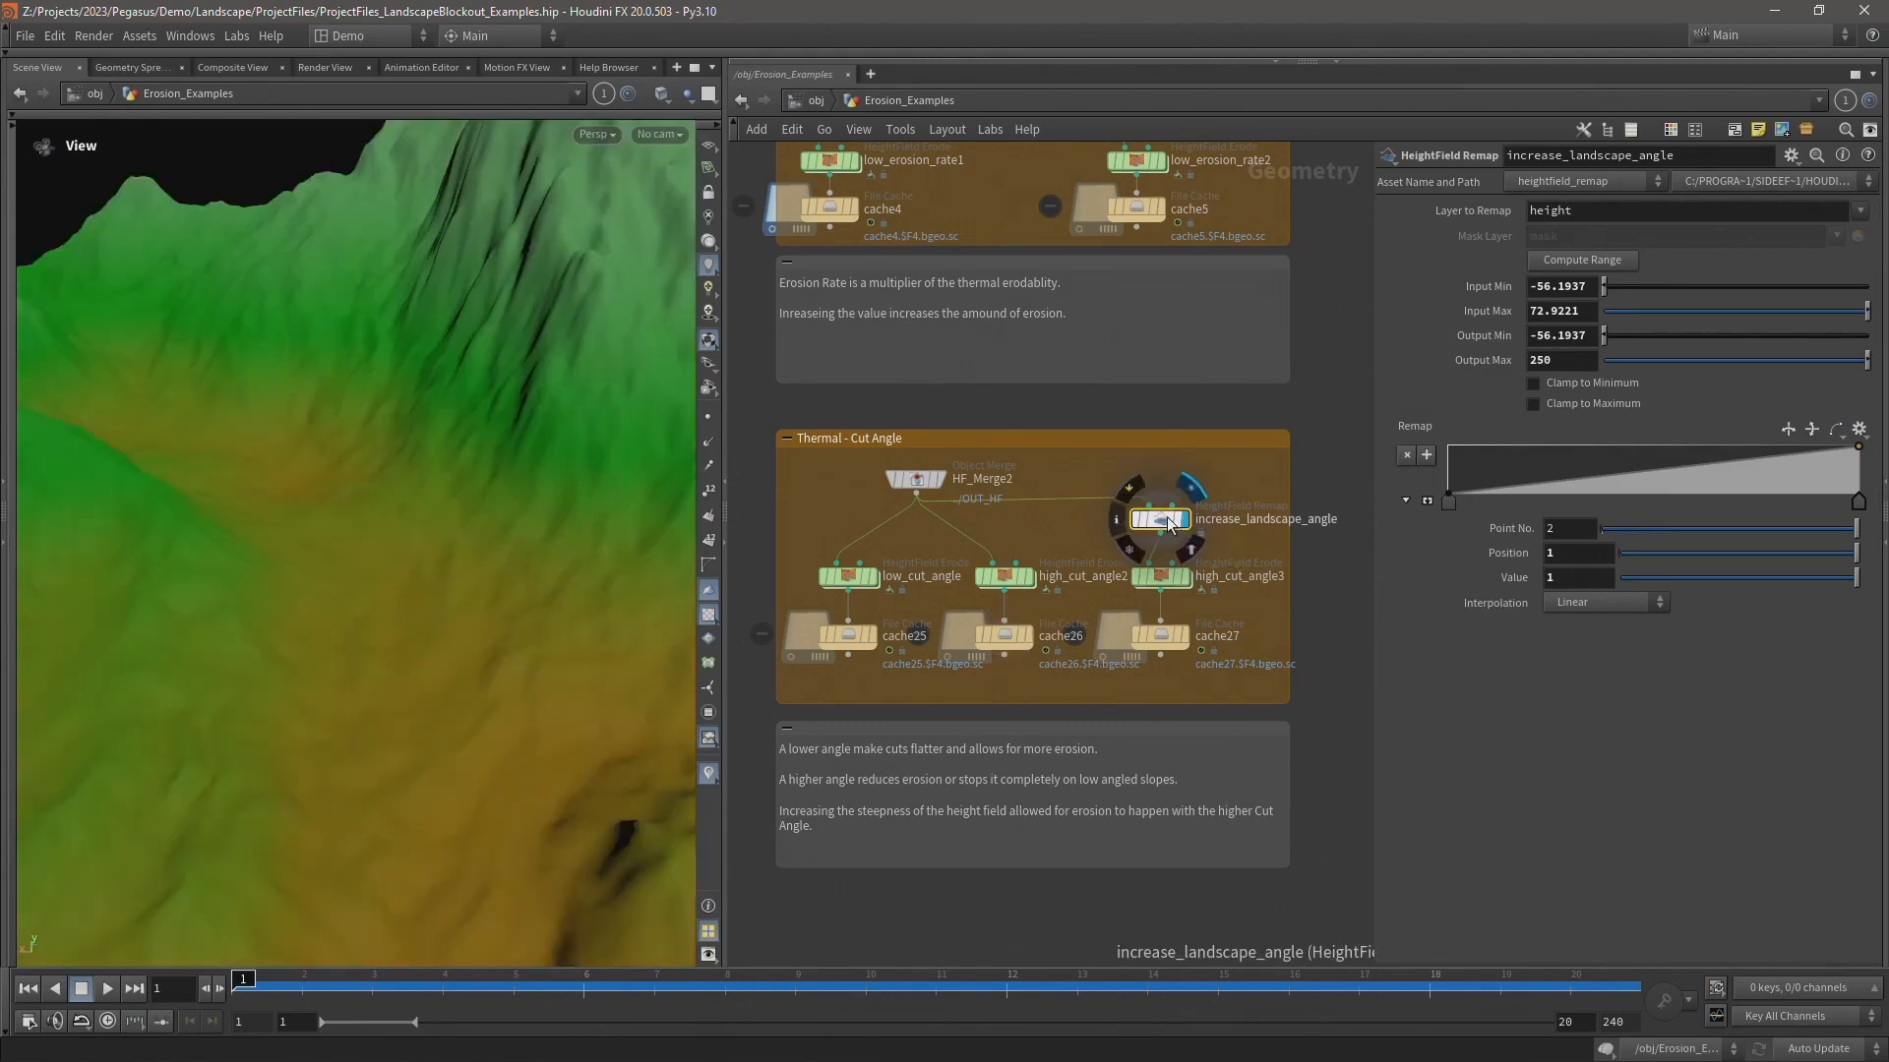
drag(535, 379, 485, 540)
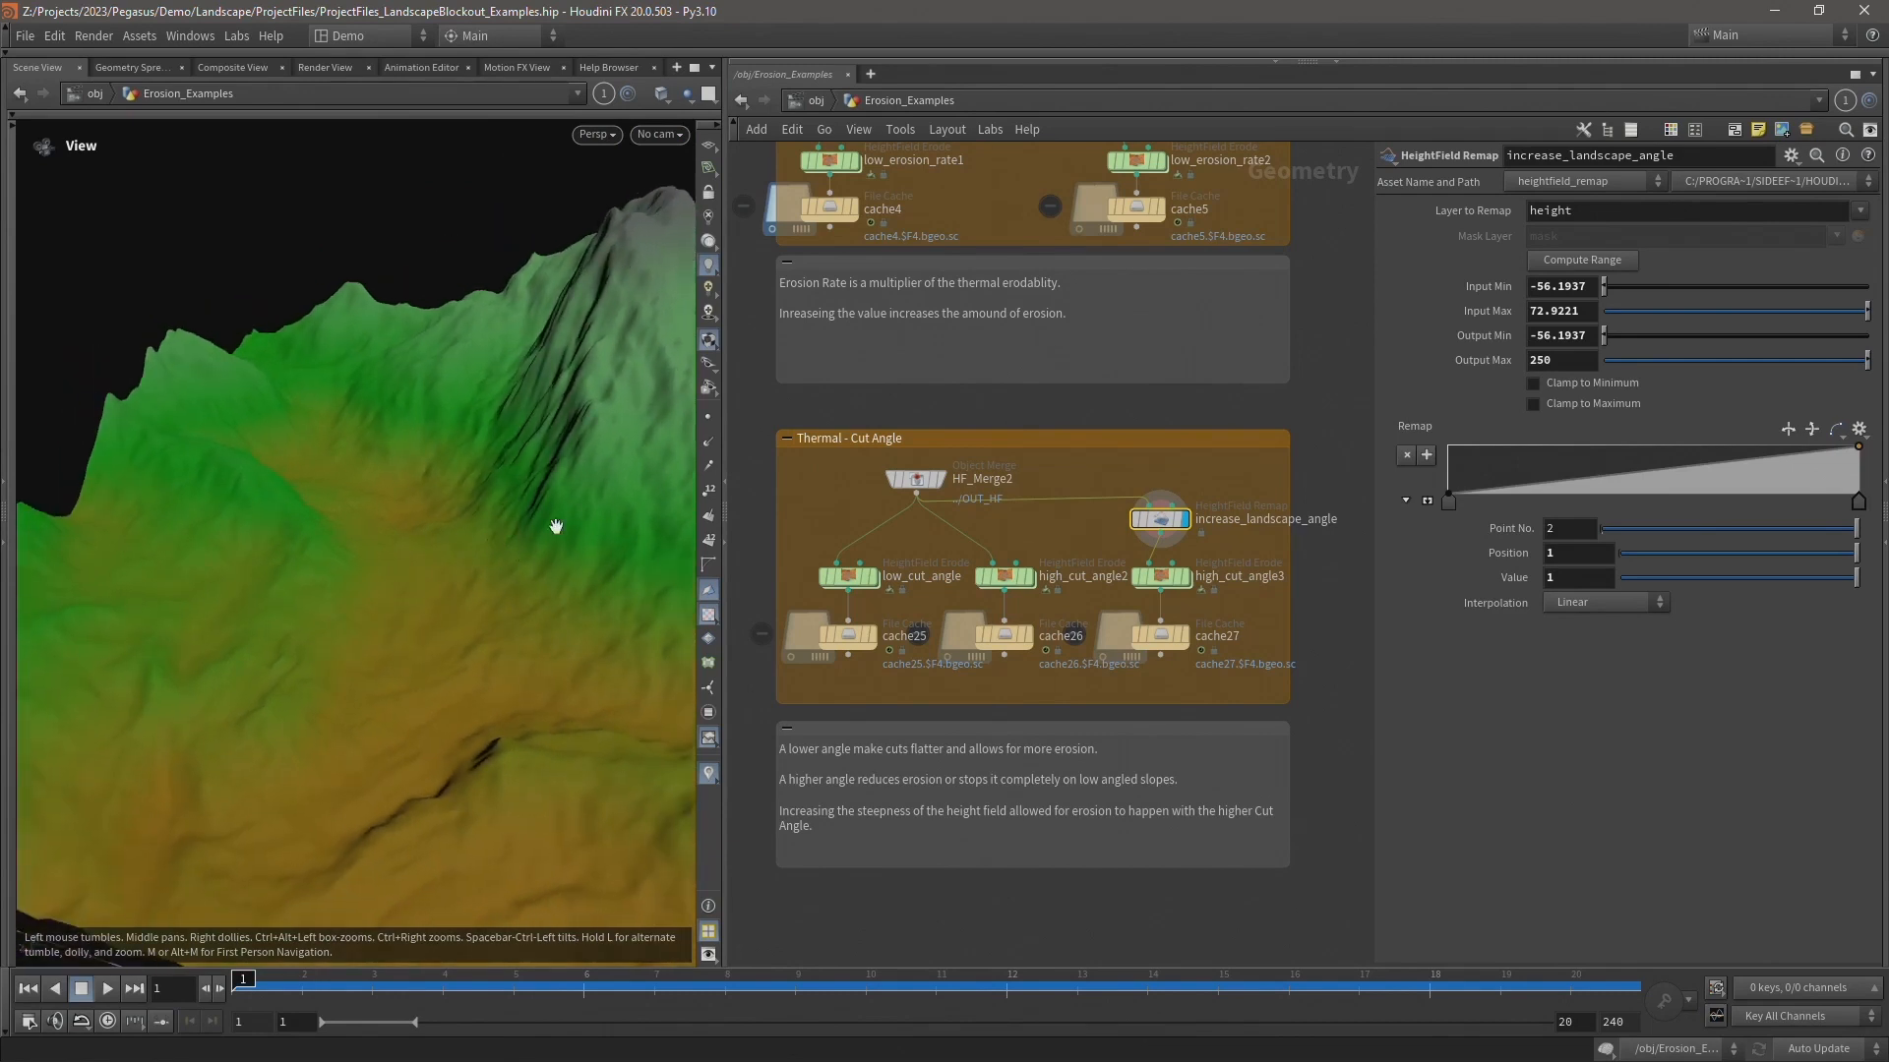
- Inspect the Cut Angle of high_cut_angle3 and view the cache27 result on the steepened mountain
click(1159, 578)
click(1184, 636)
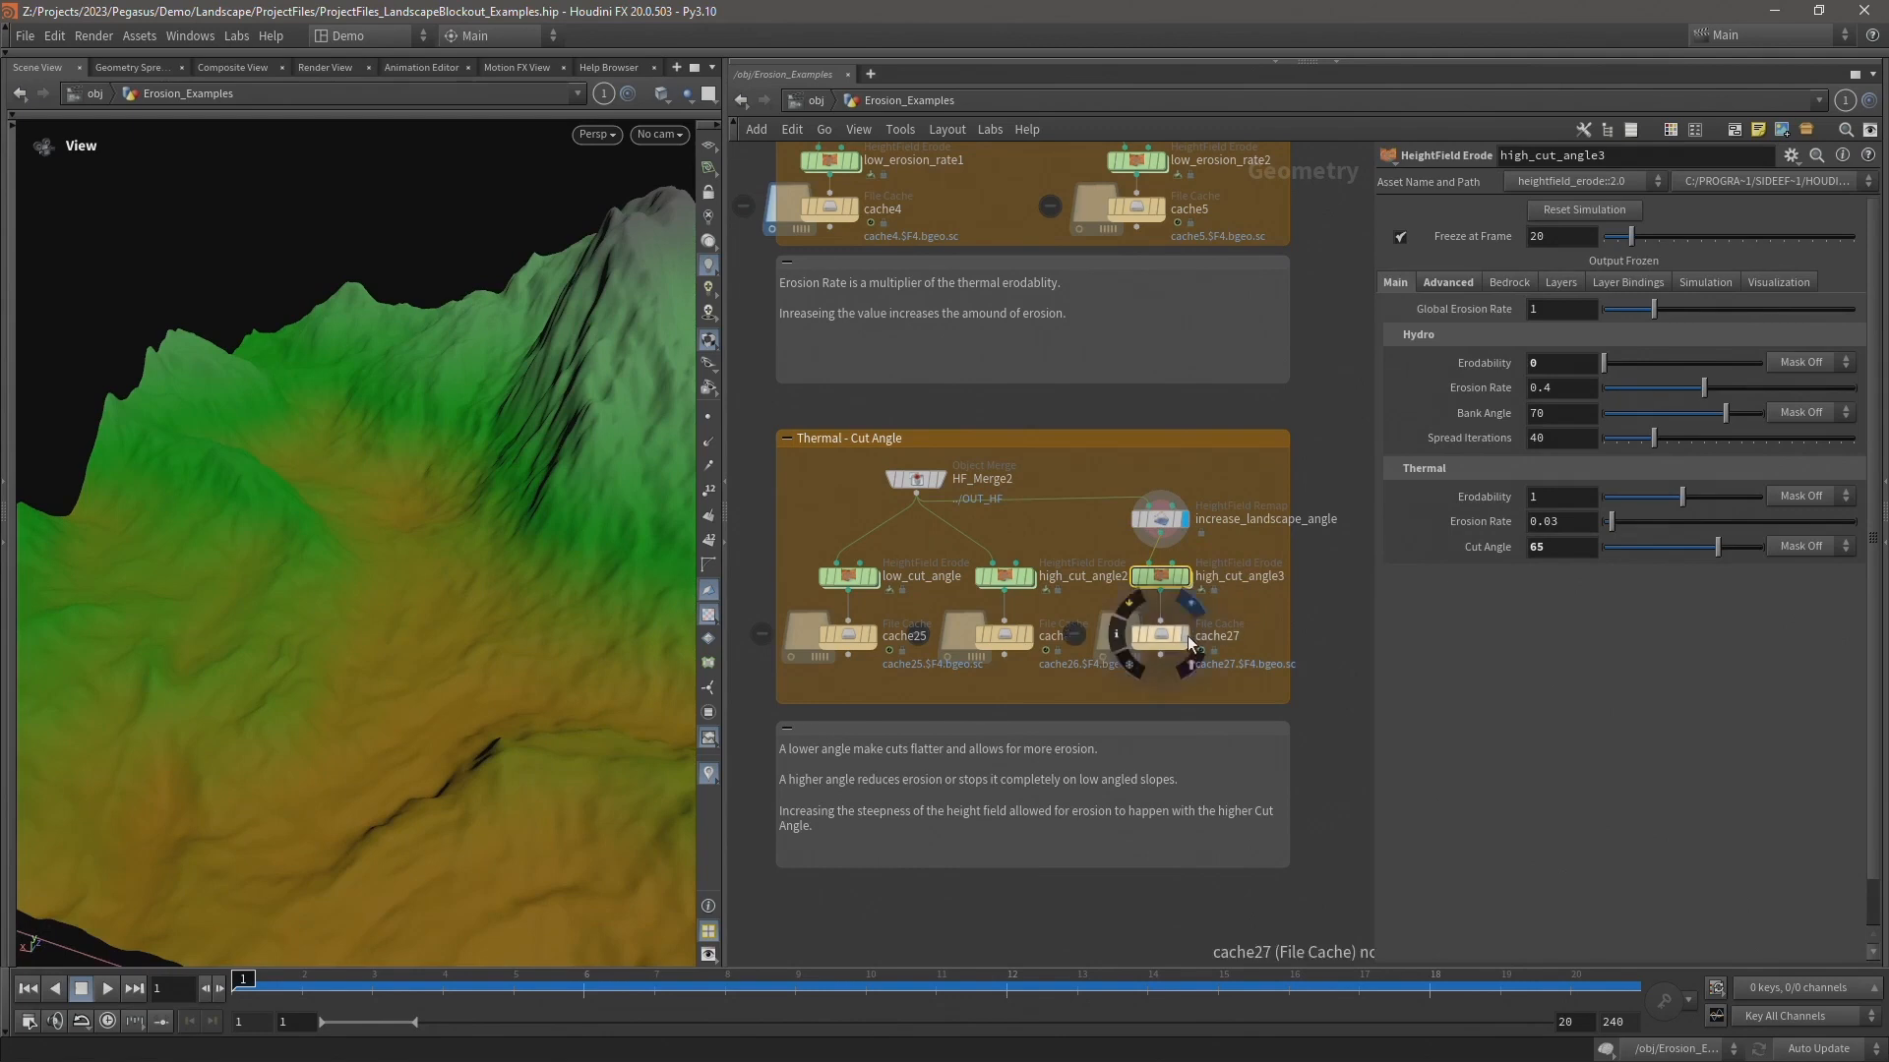
drag(506, 540, 479, 509)
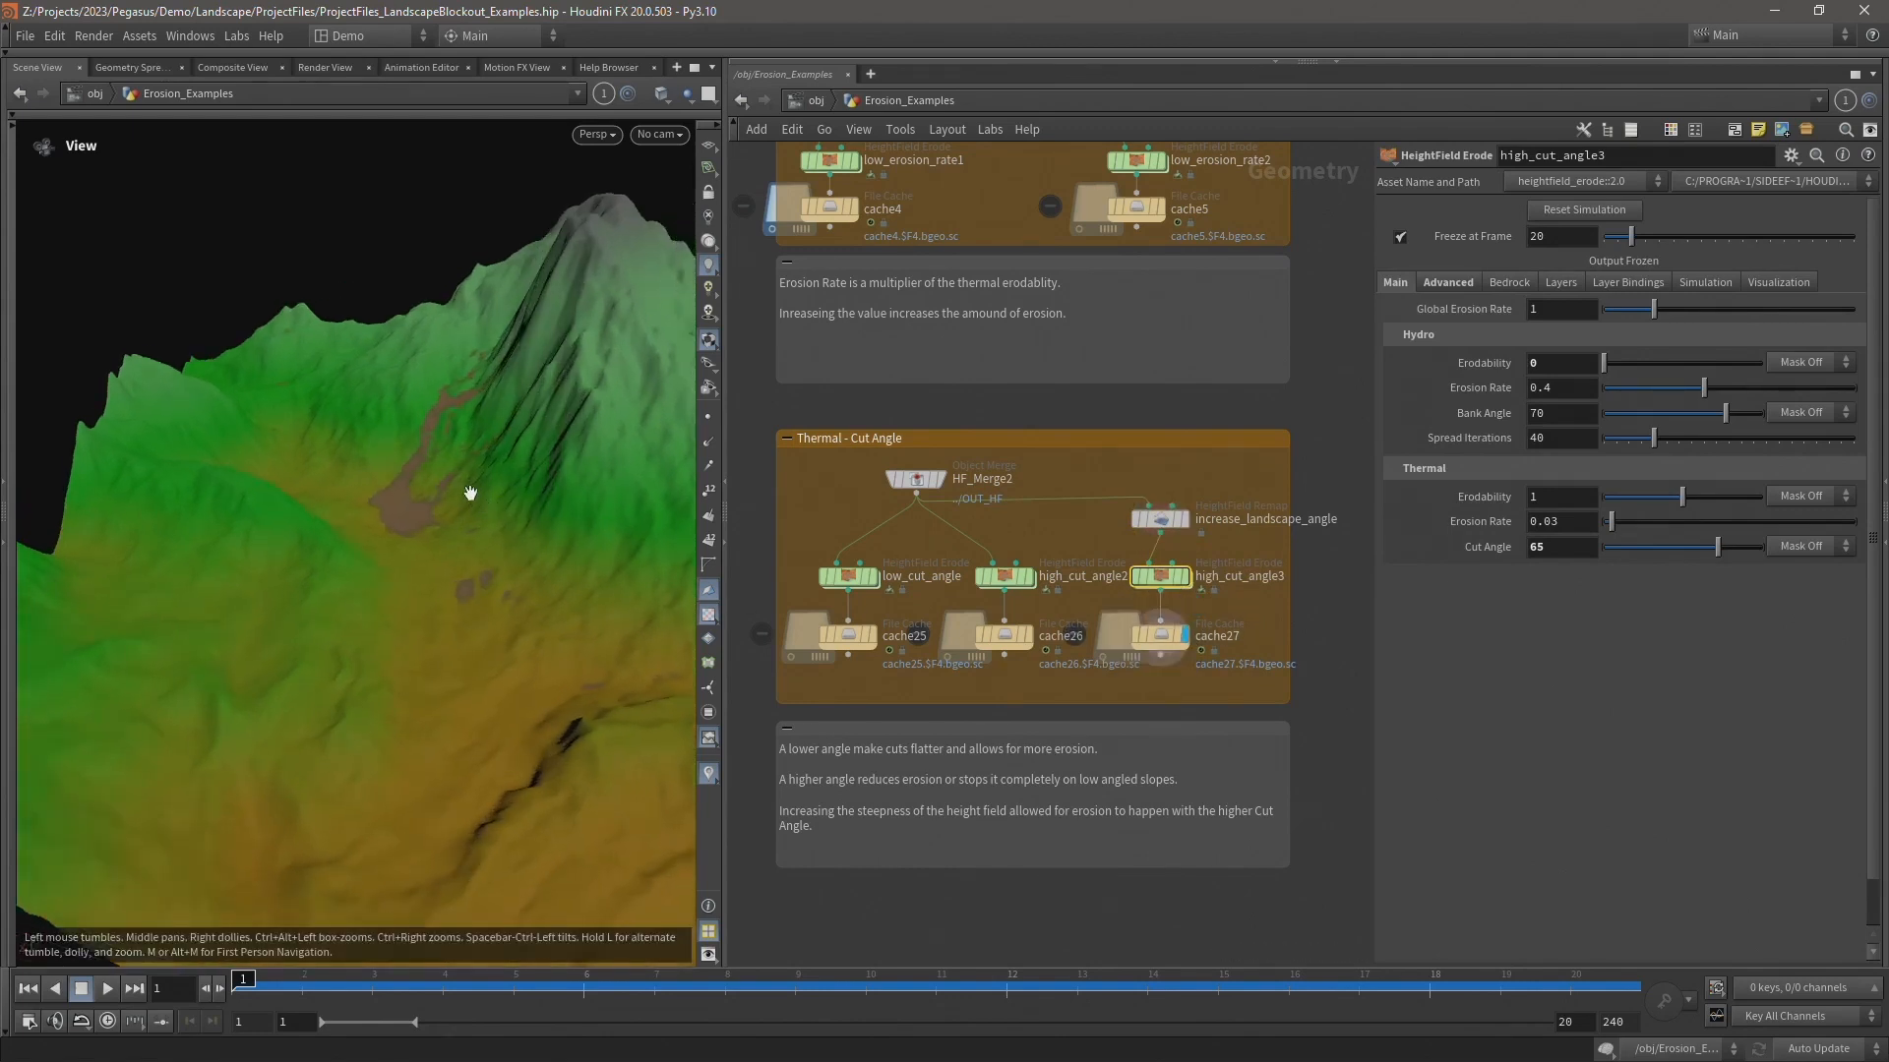
mouse_move(489, 409)
mouse_down()
mouse_move(534, 406)
mouse_move(481, 423)
mouse_up()
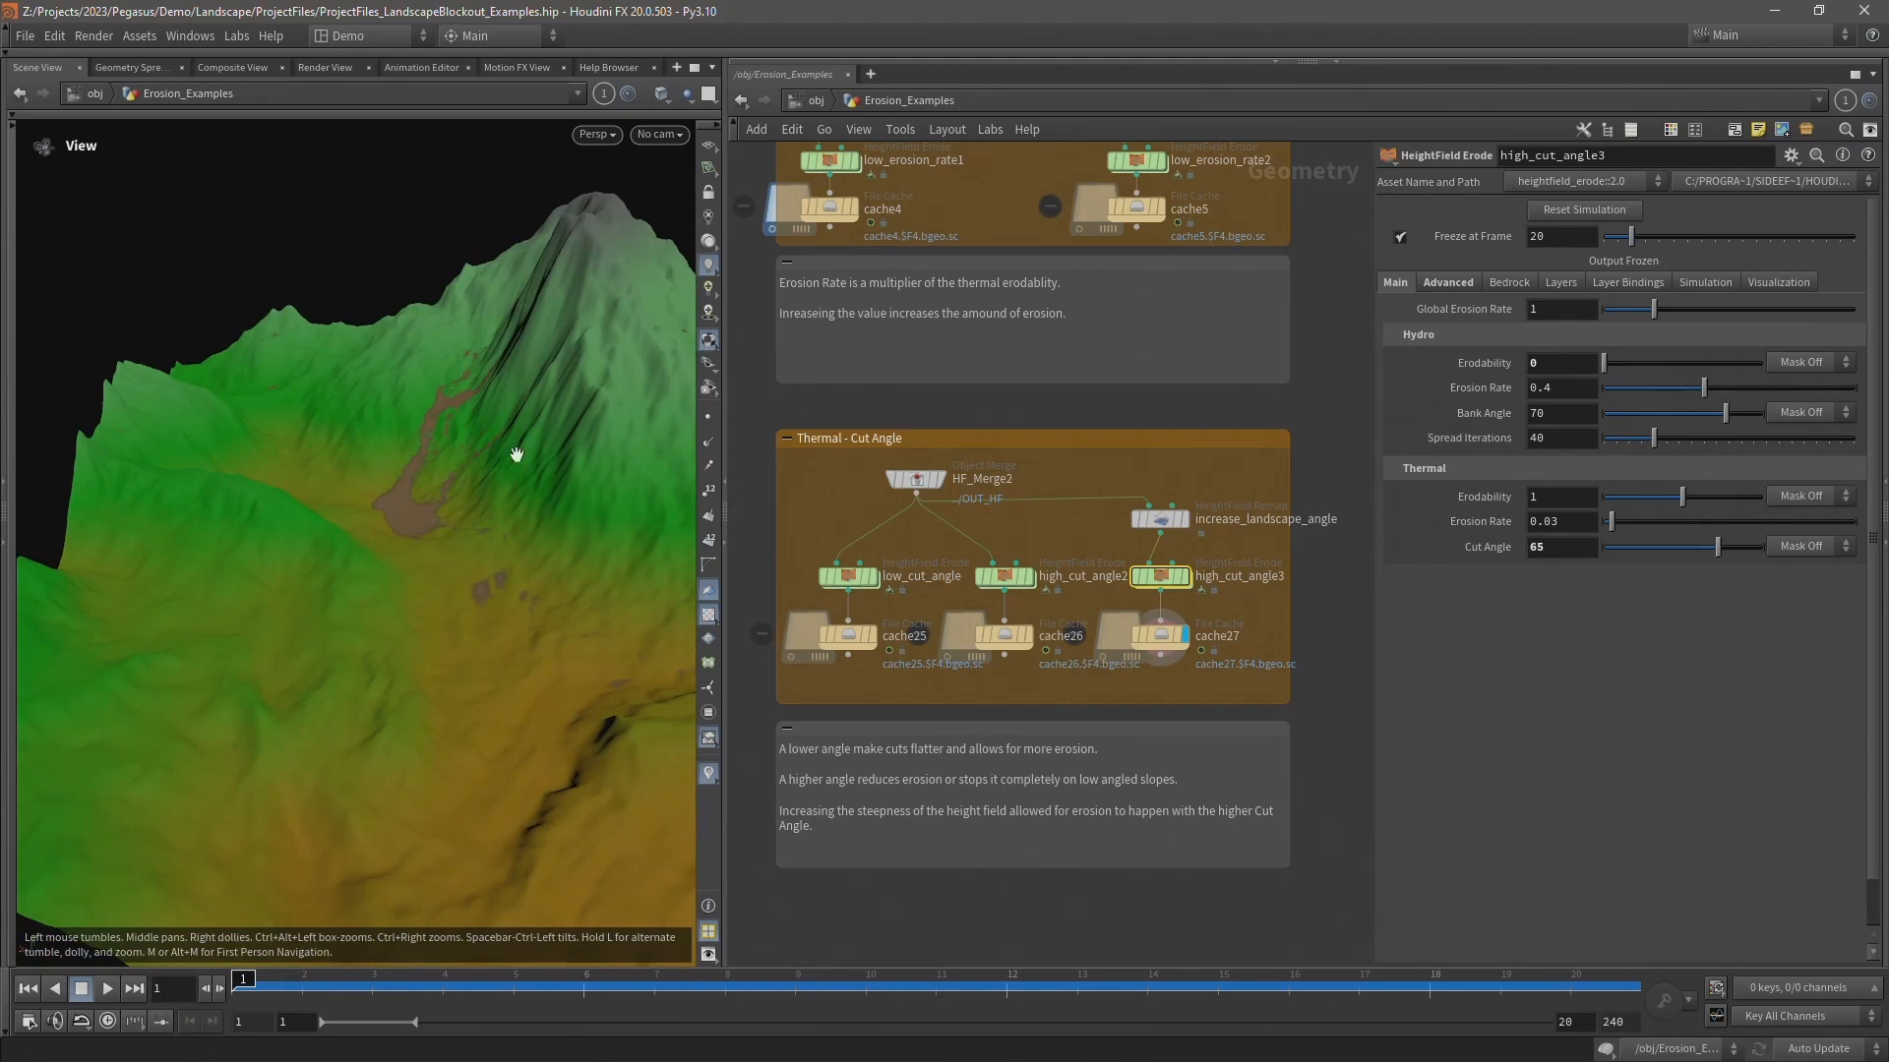
- Display the cache25 result again and review the settings of low_cut_angle
click(873, 636)
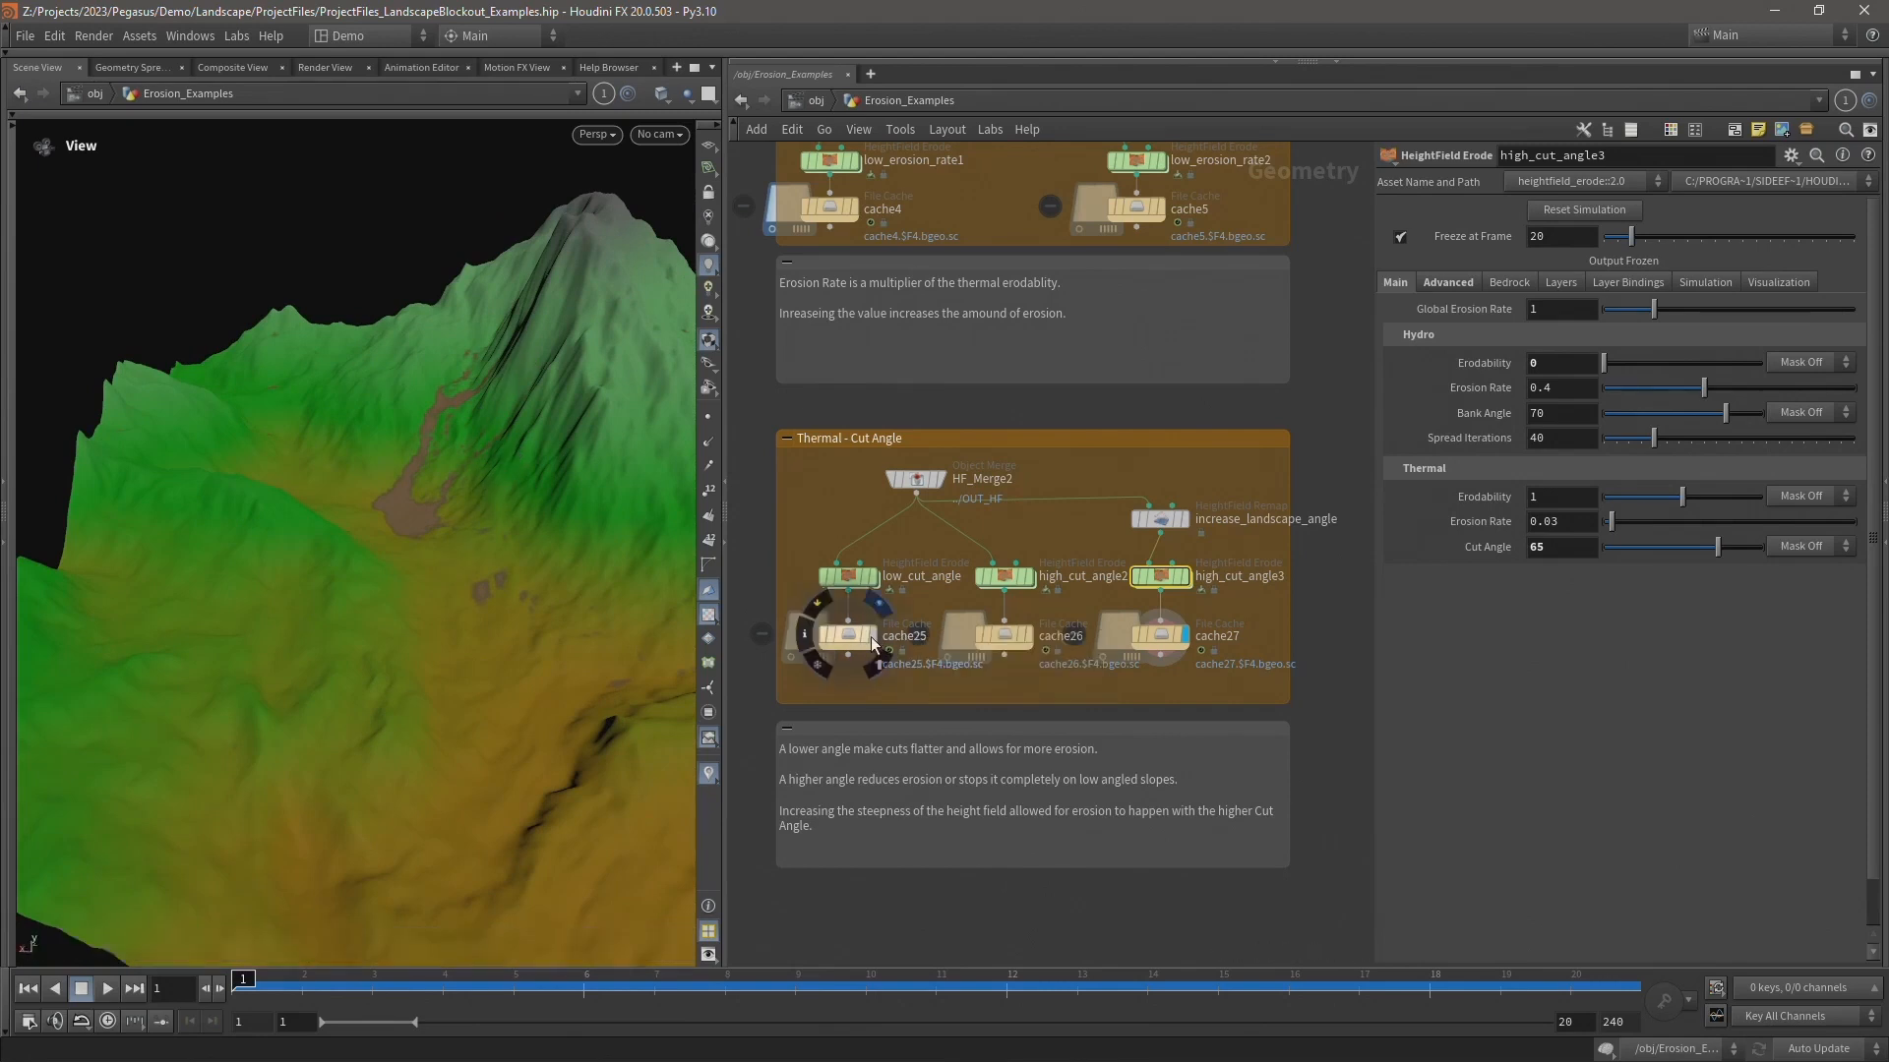
click(846, 635)
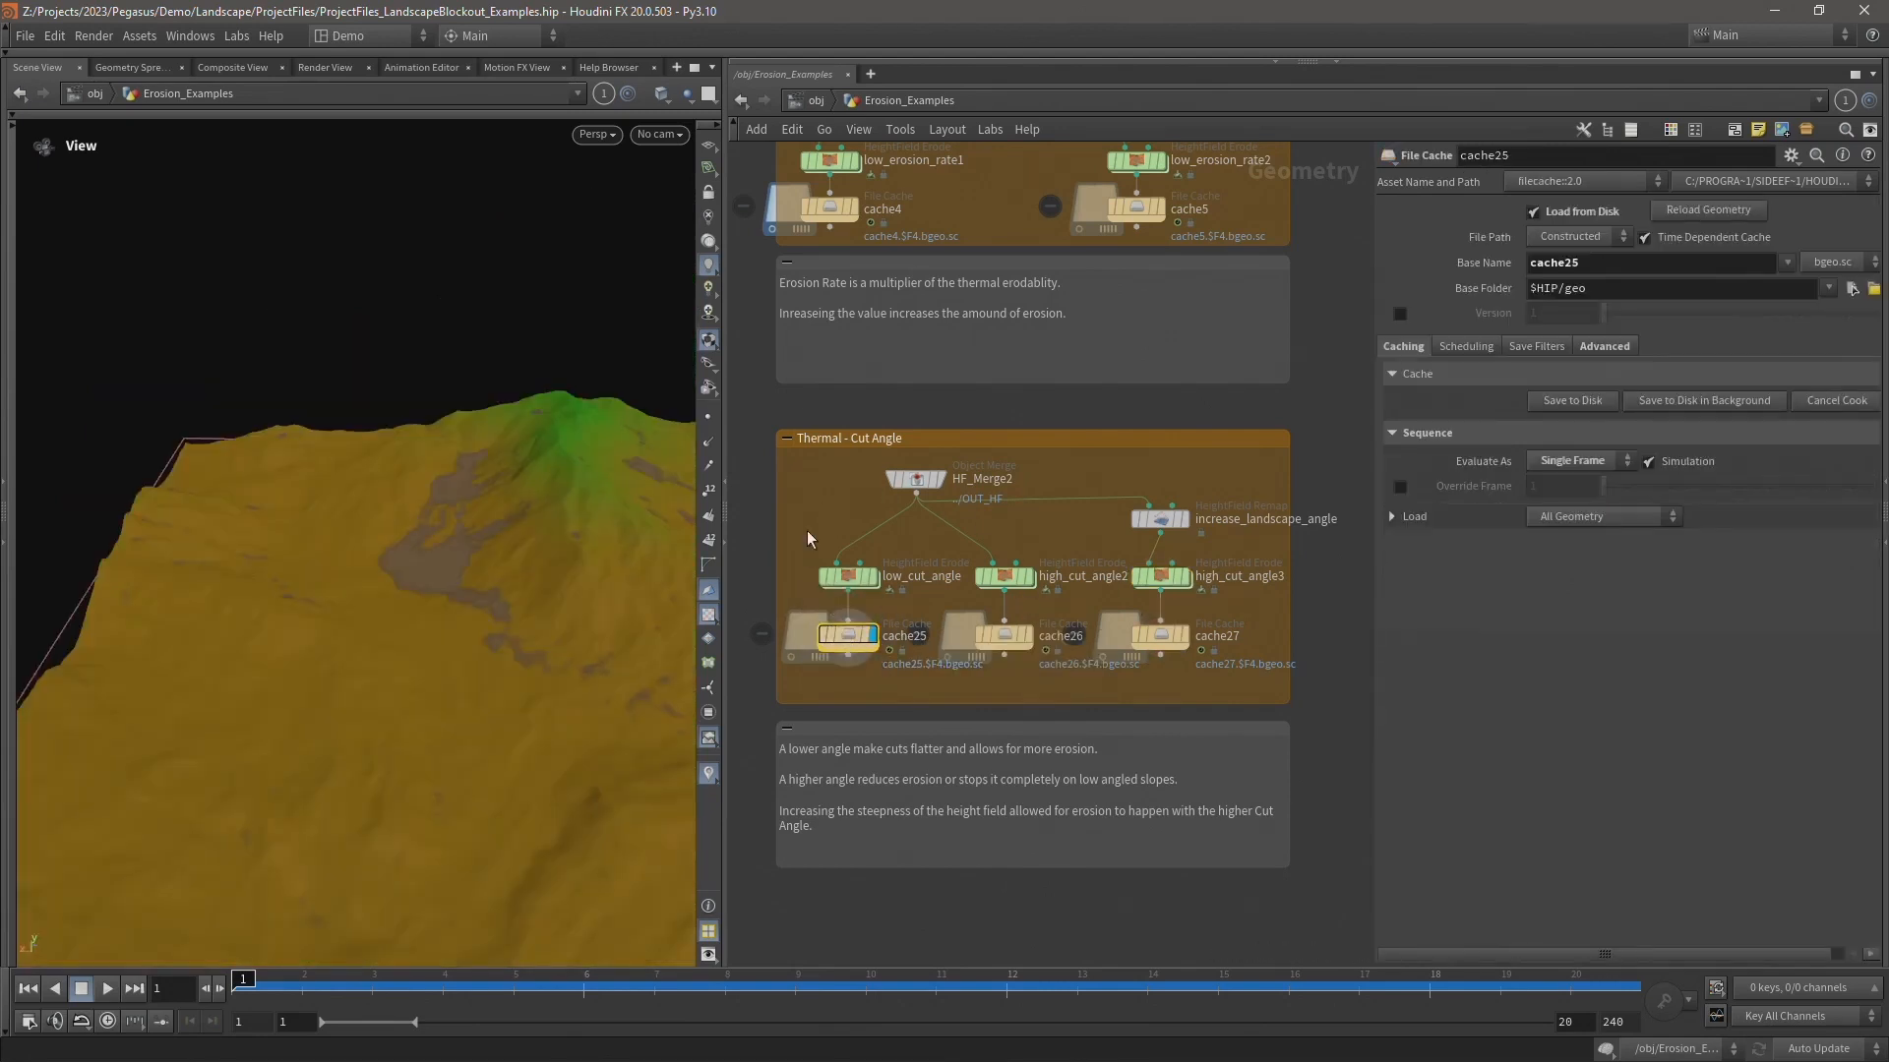
click(846, 576)
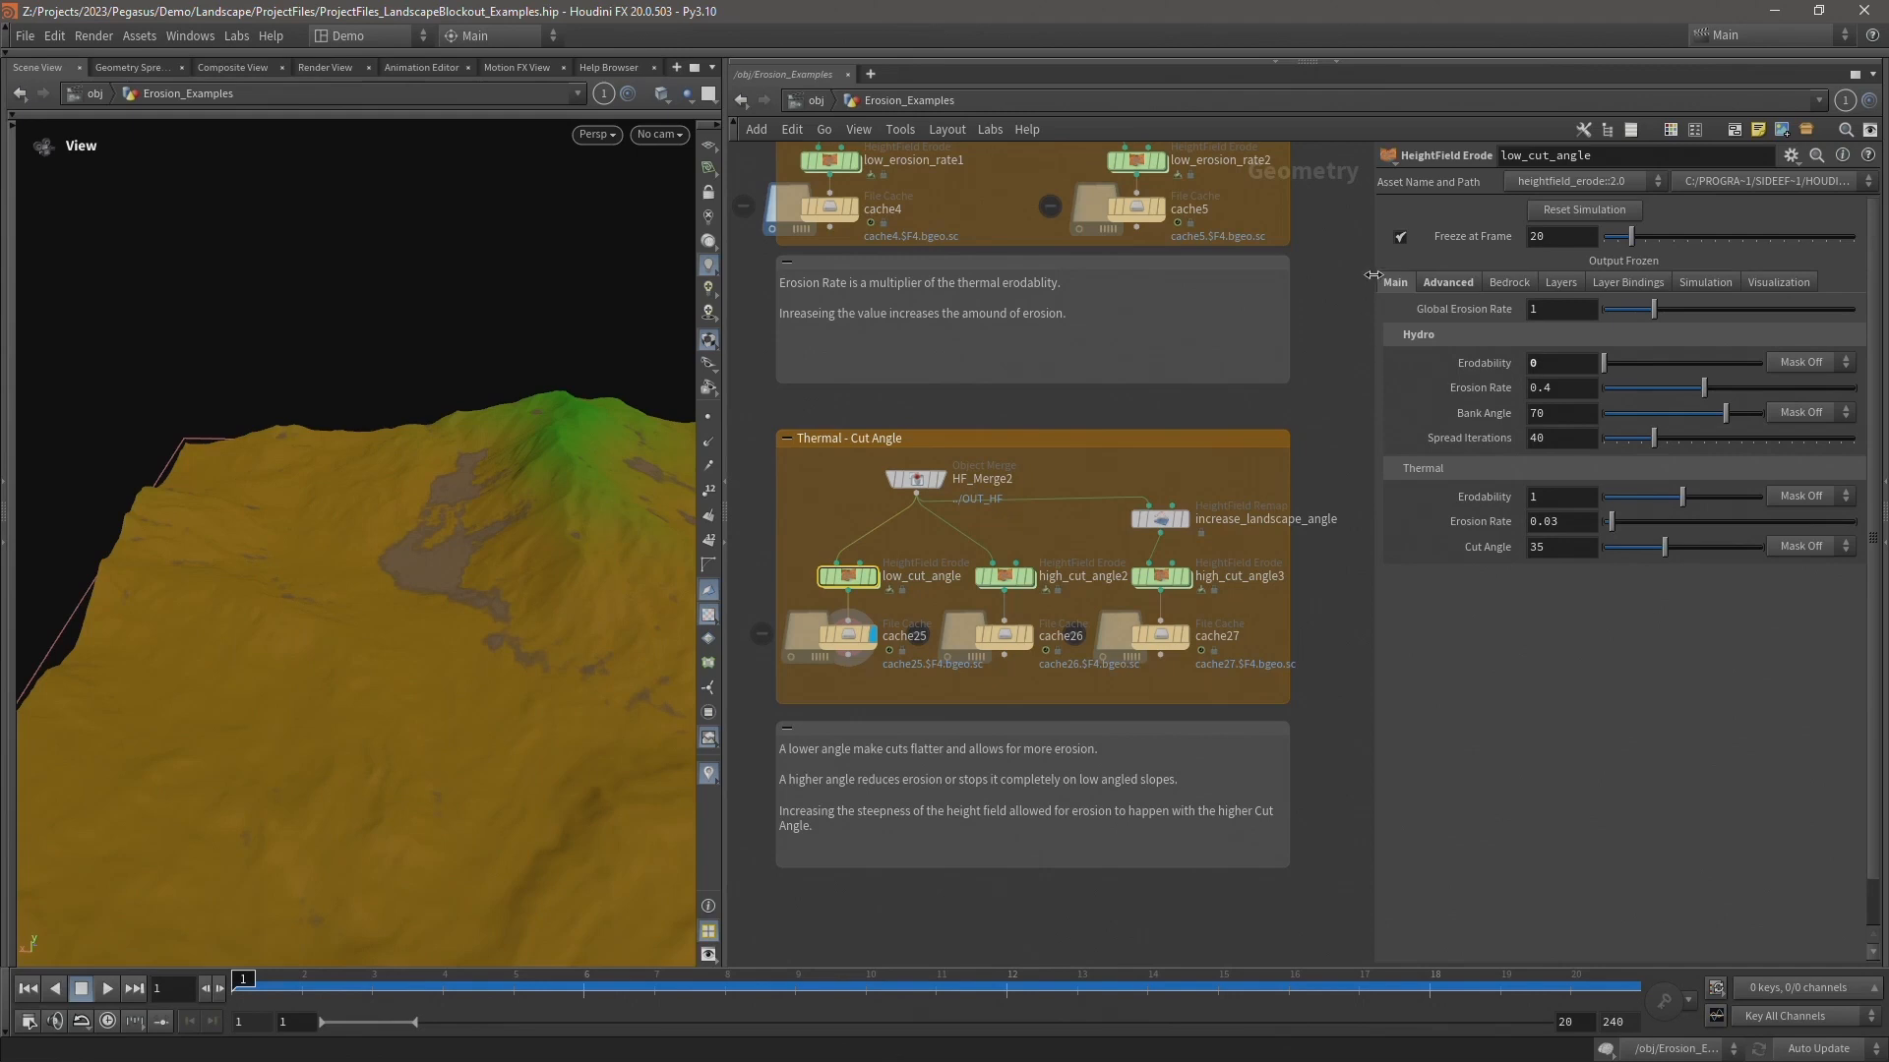
- Examine the advanced hydro, thermal, precipitation and debris flow settings of low_cut_angle
click(1438, 283)
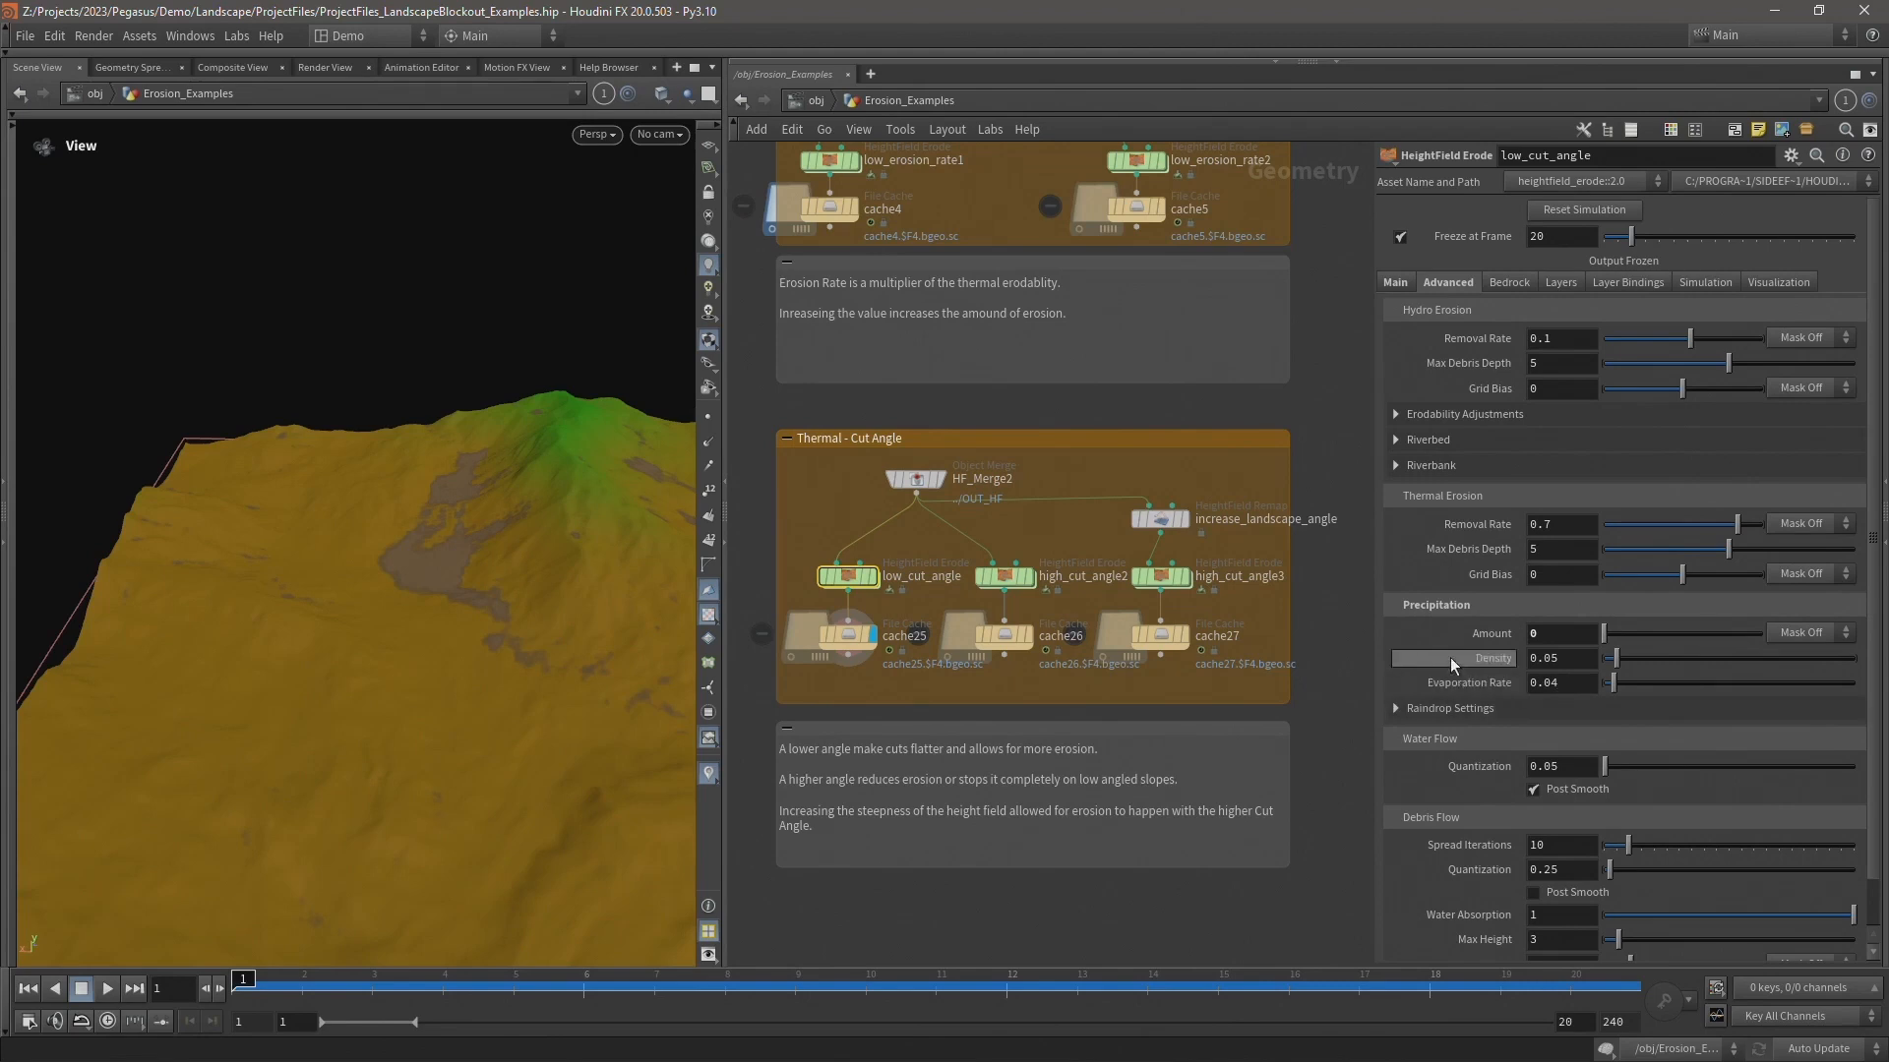
scroll(1456, 649, down, 2)
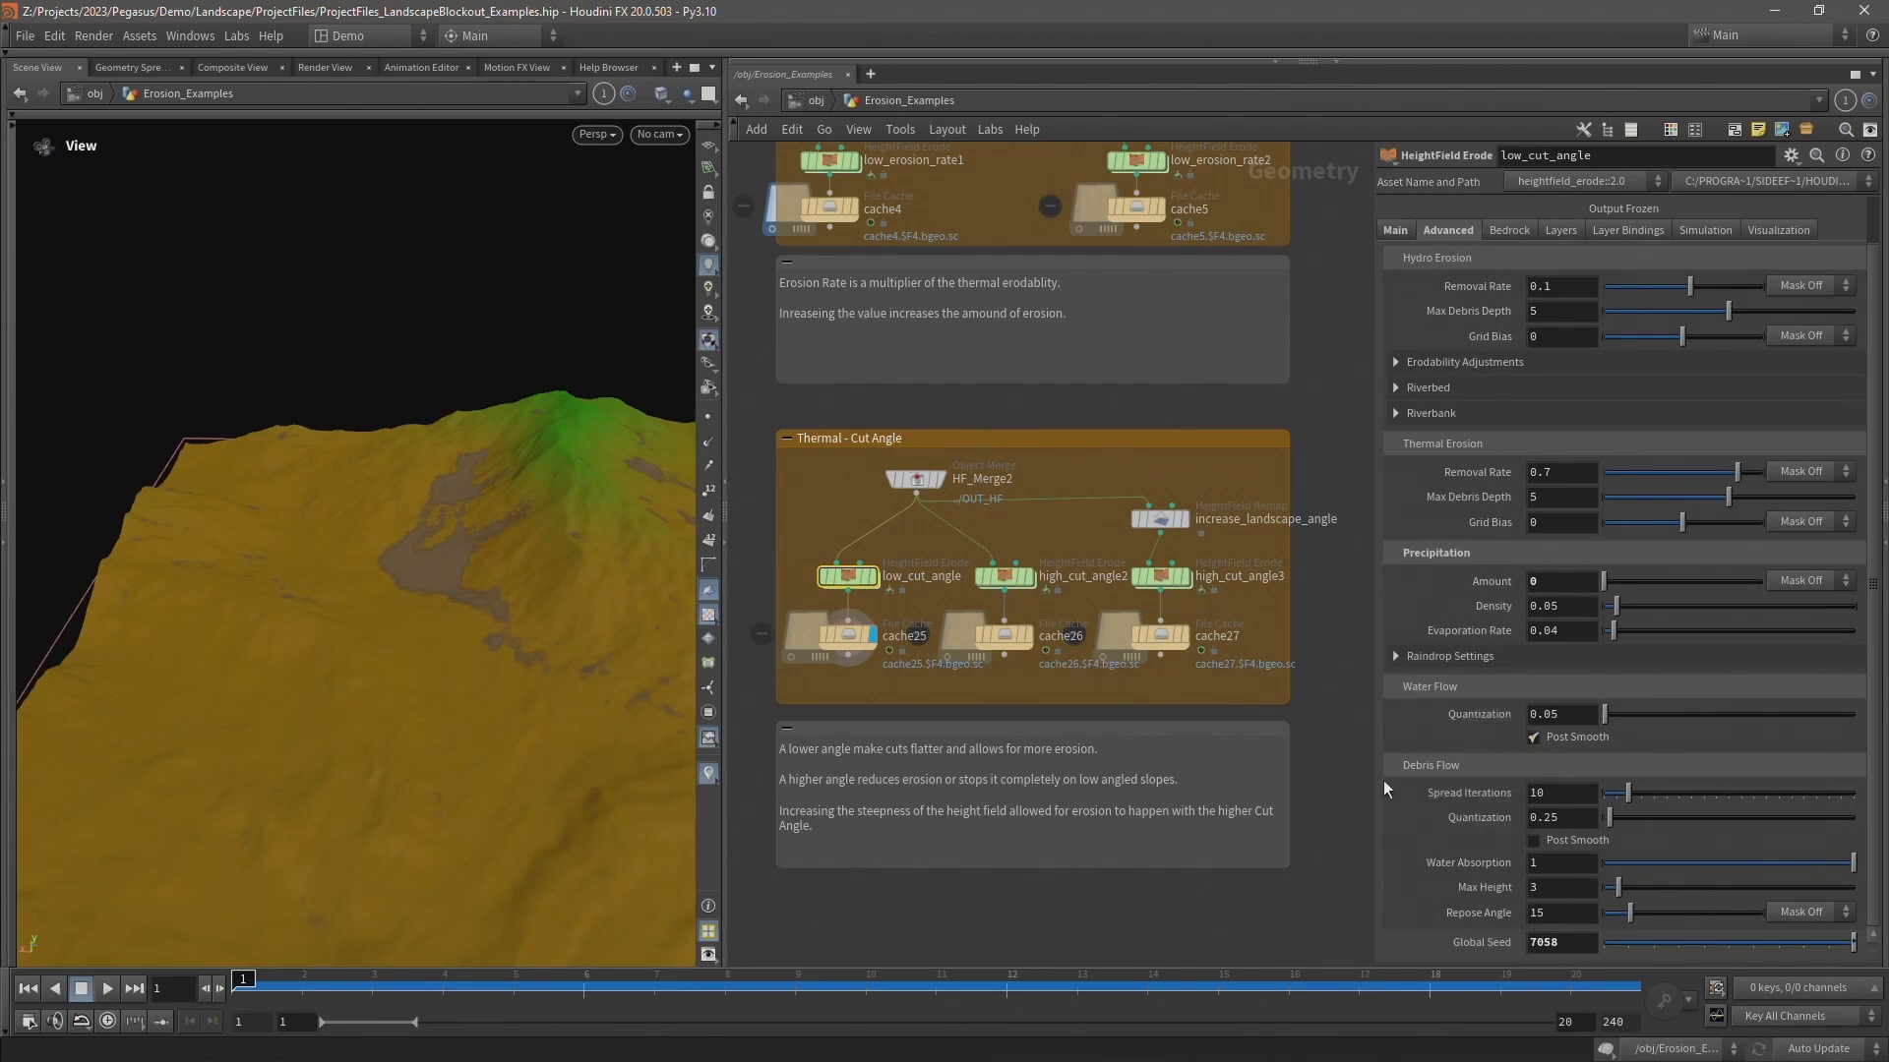
- Go to the Hydro Erosion - Removal Rate examples and inspect the Removal Rate of low_removal_rate
scroll(973, 864, down, 8)
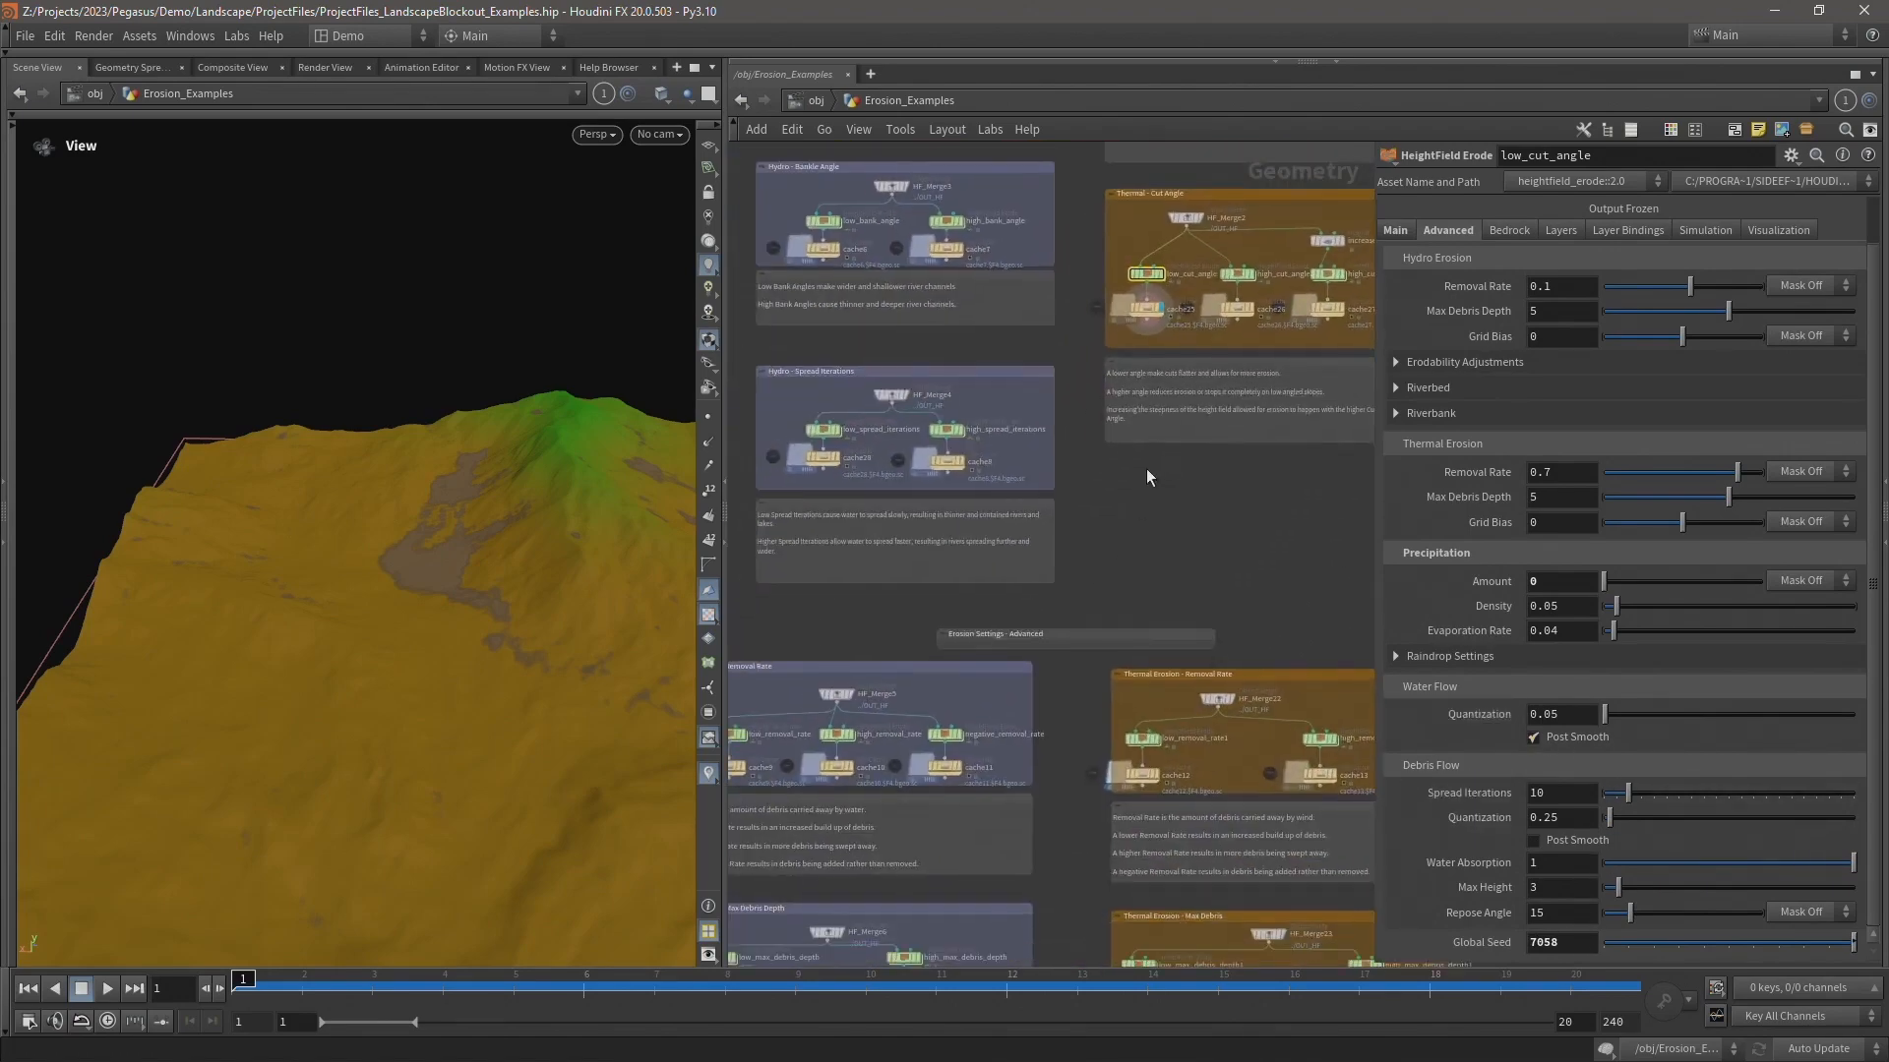
middle_drag(819, 592, 890, 338)
scroll(972, 271, up, 5)
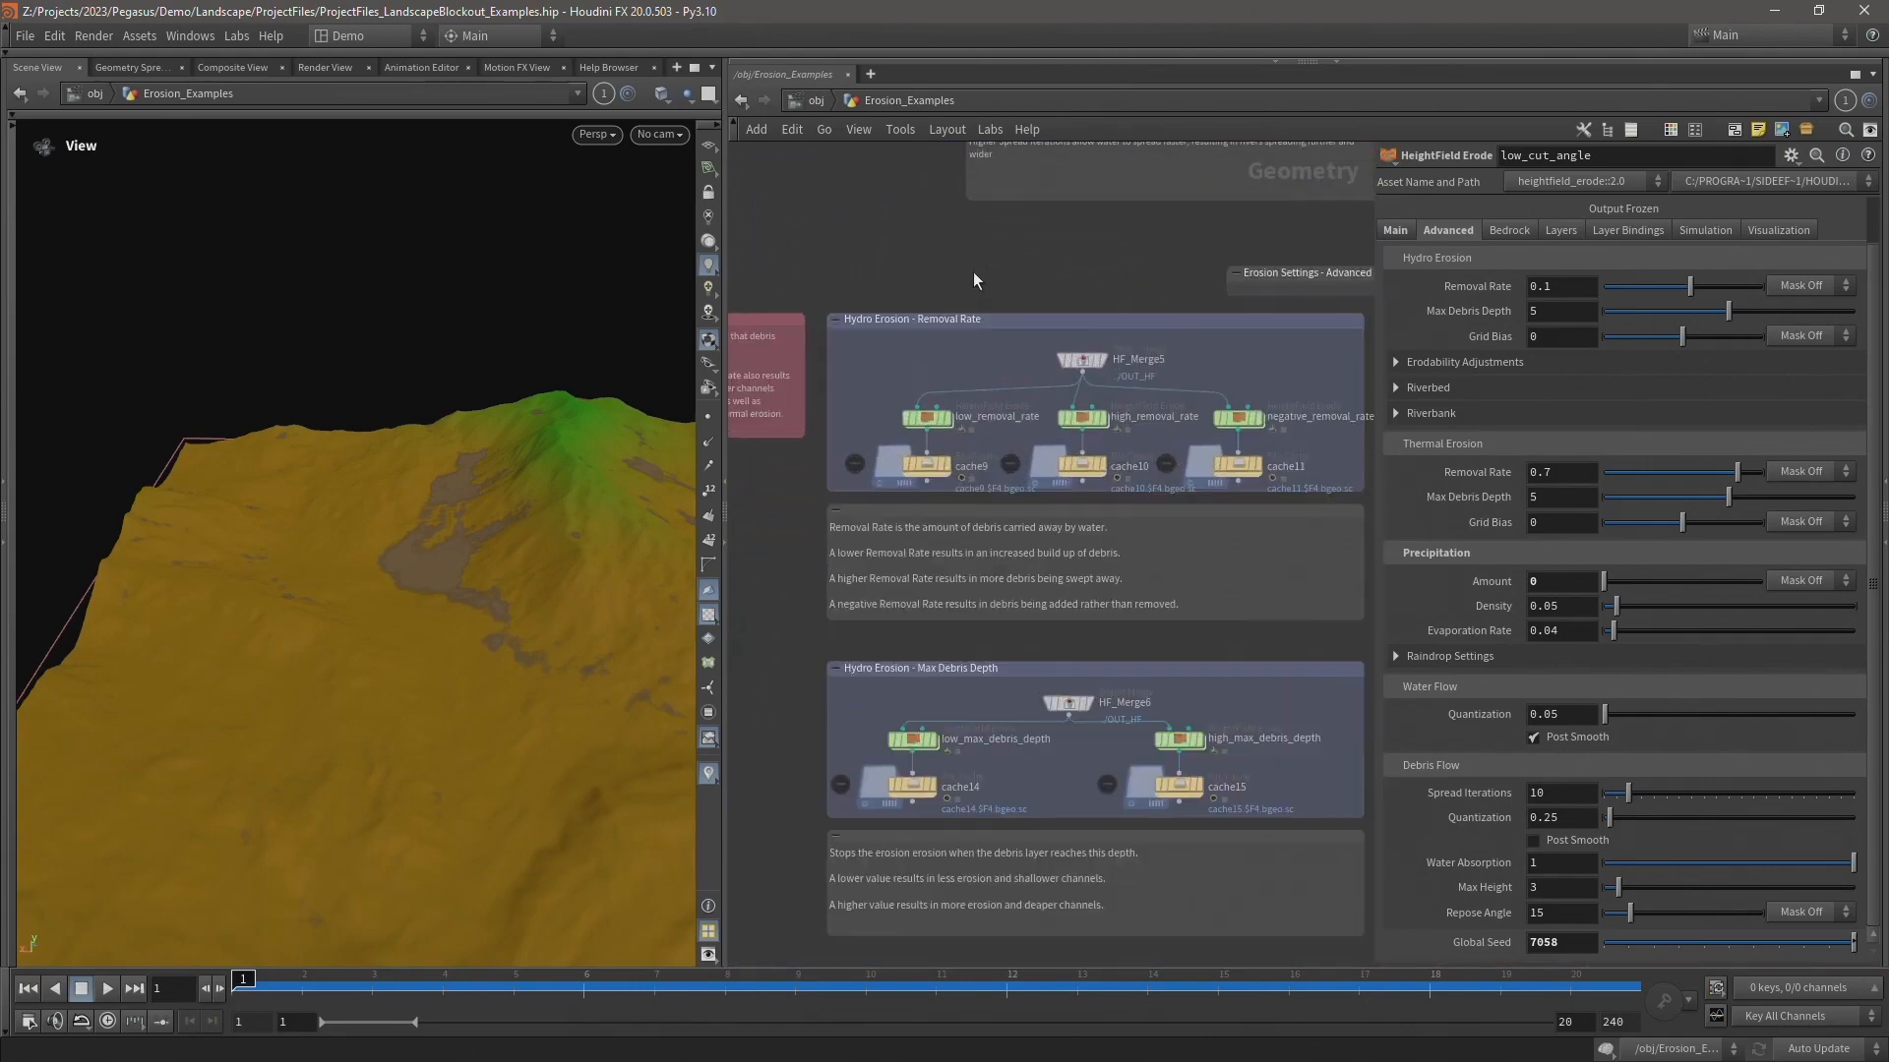
middle_drag(991, 273, 929, 264)
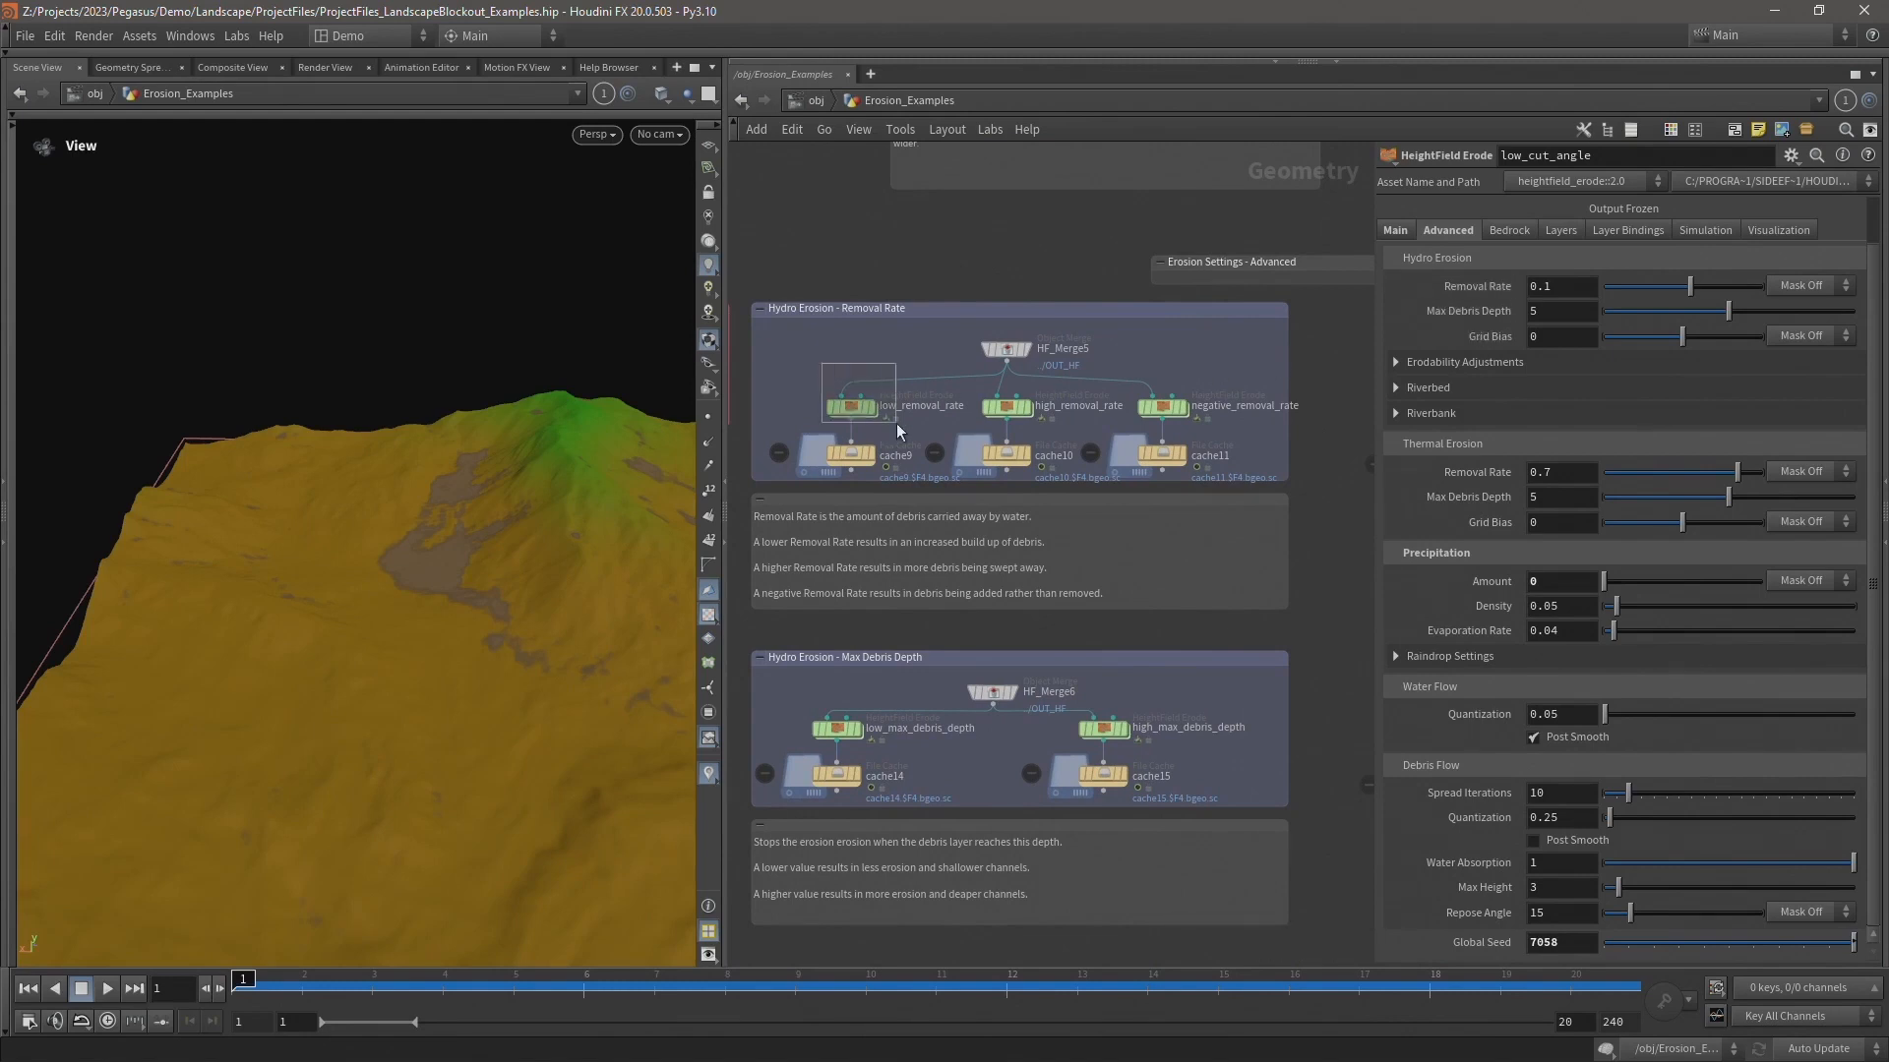
drag(895, 423, 890, 422)
scroll(886, 419, up, 3)
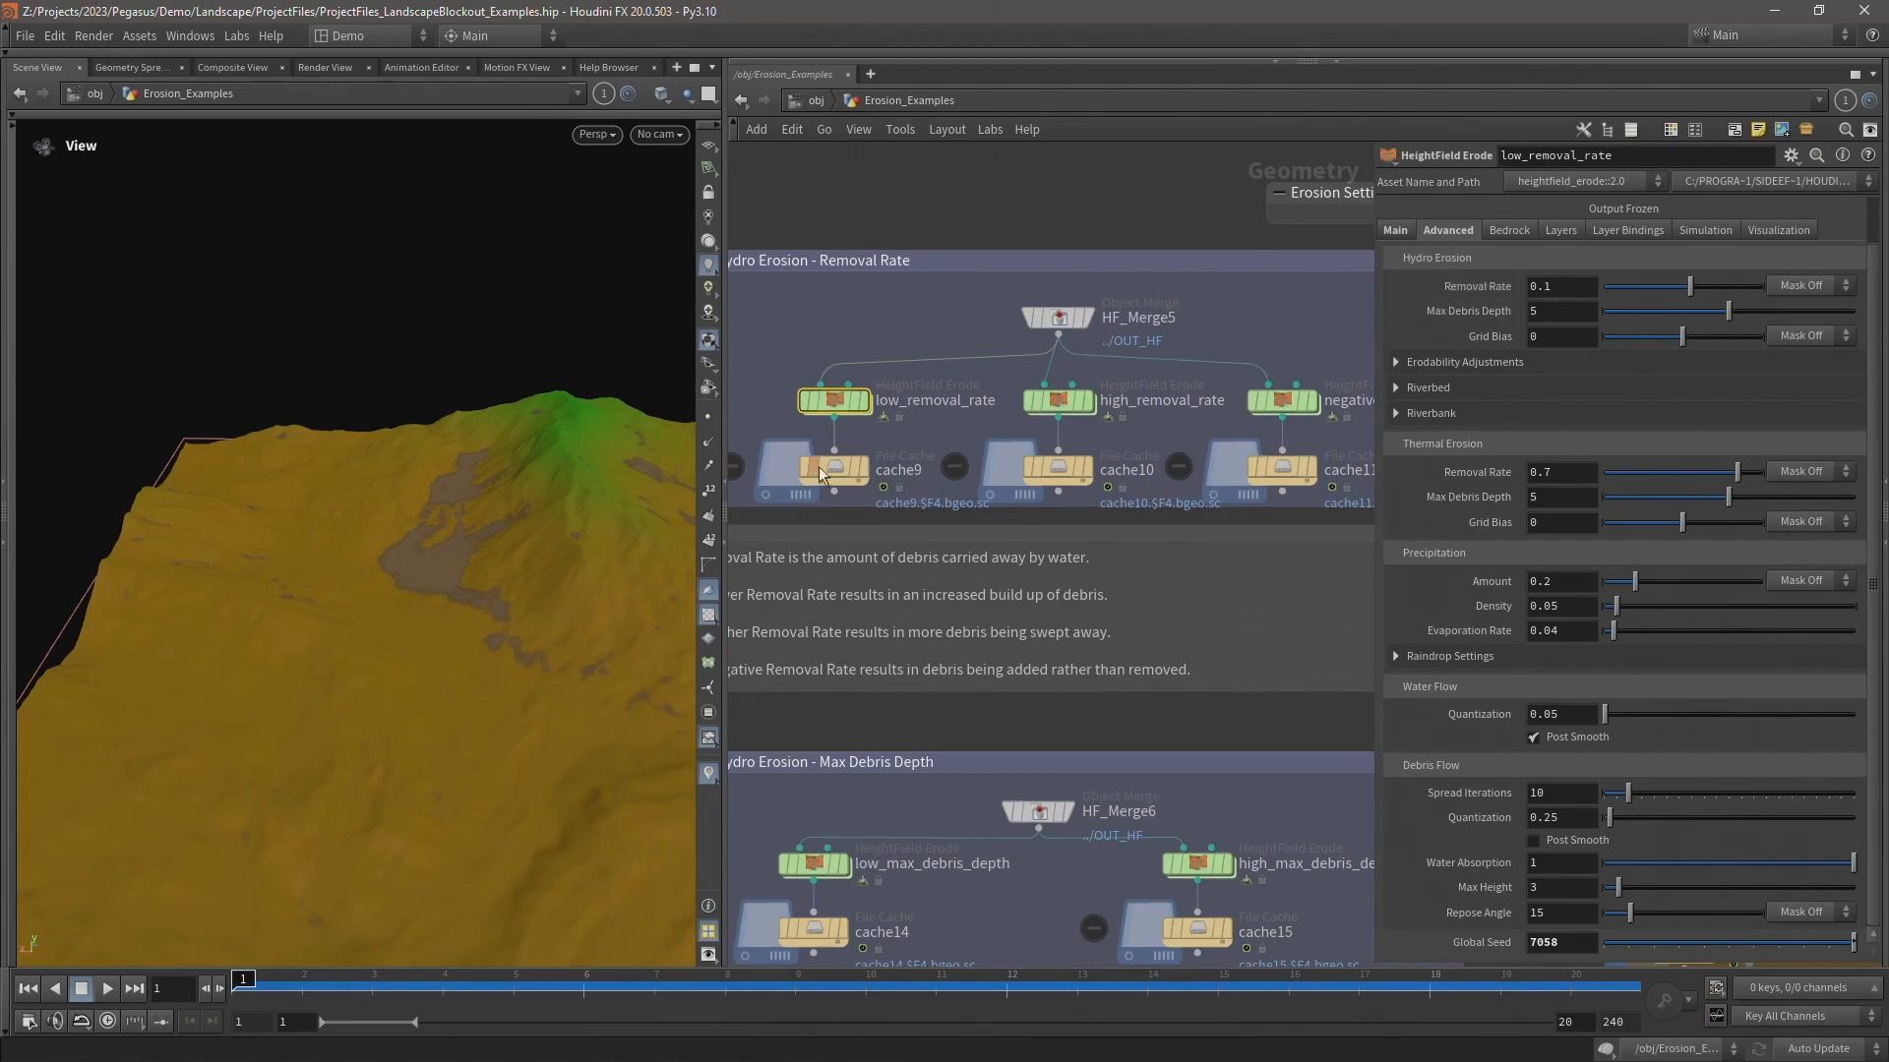
mouse_move(861, 464)
middle_drag(978, 416, 1009, 413)
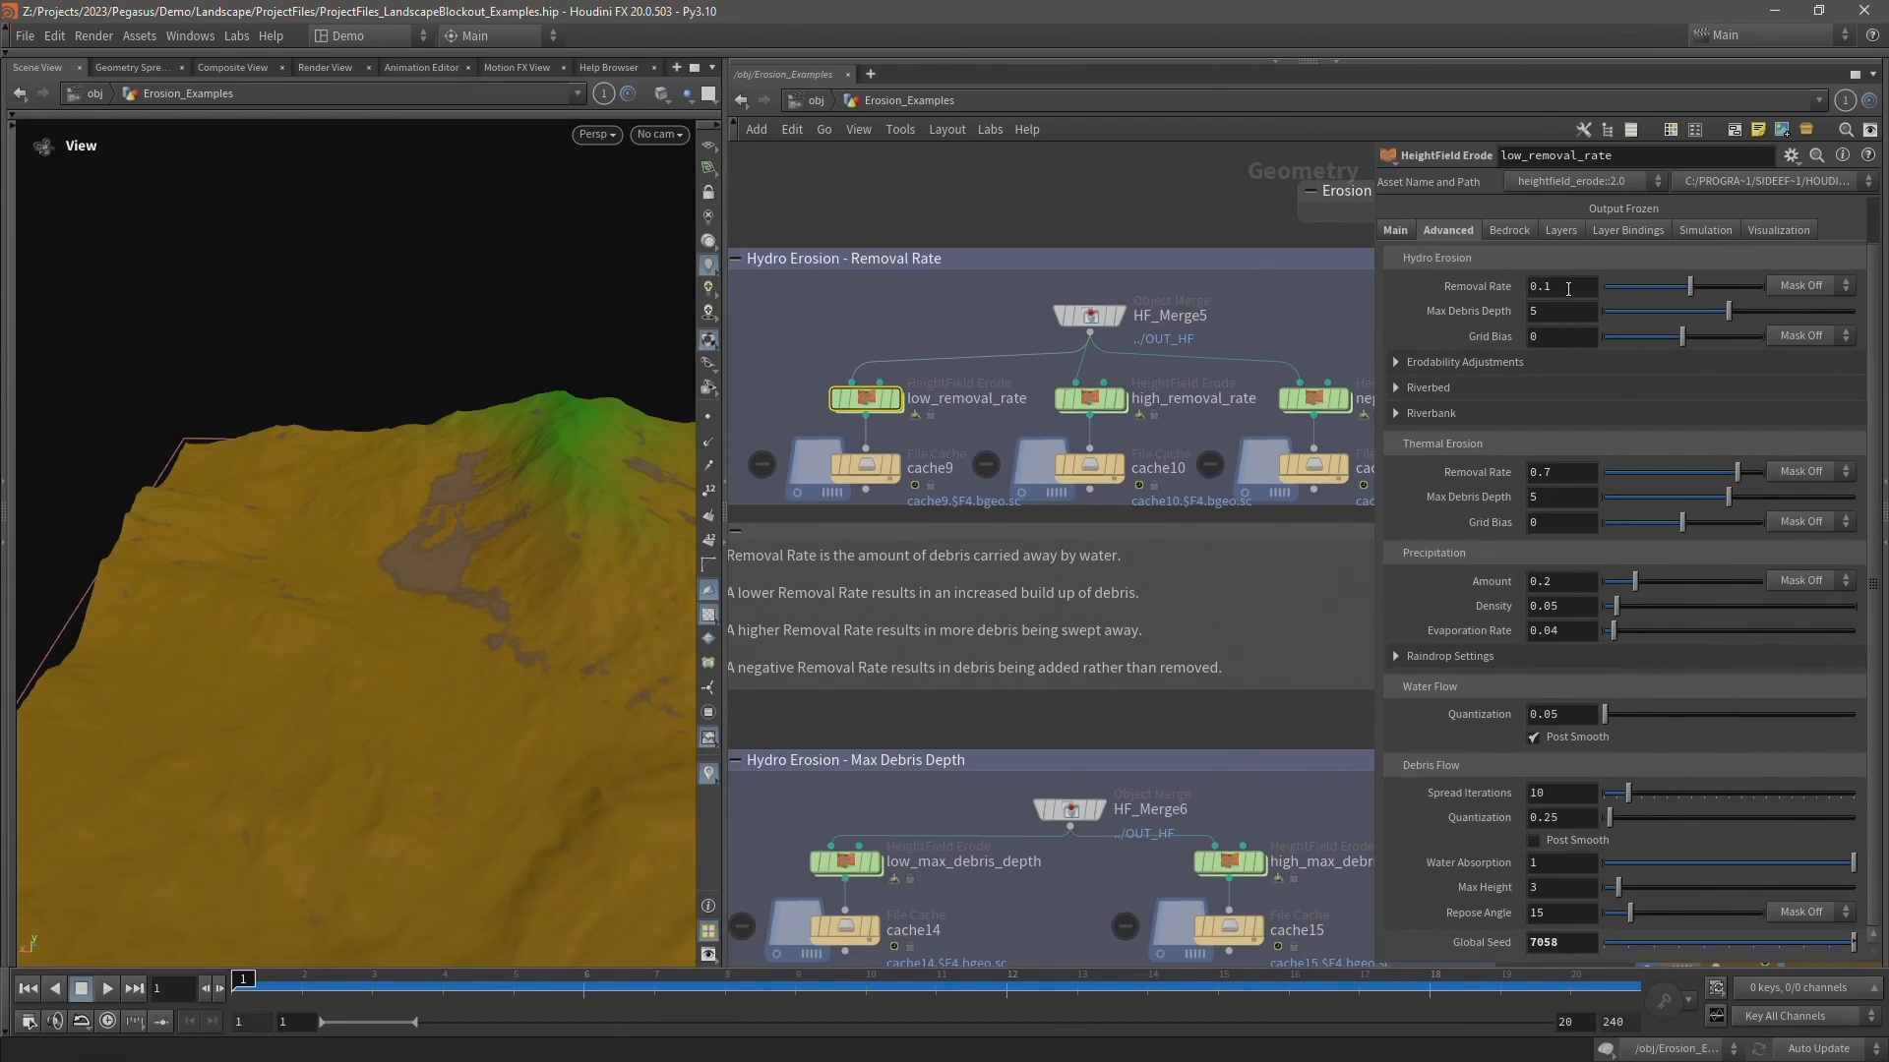
- Display the cache9 result and examine the debris build-up in its channels up close
click(909, 448)
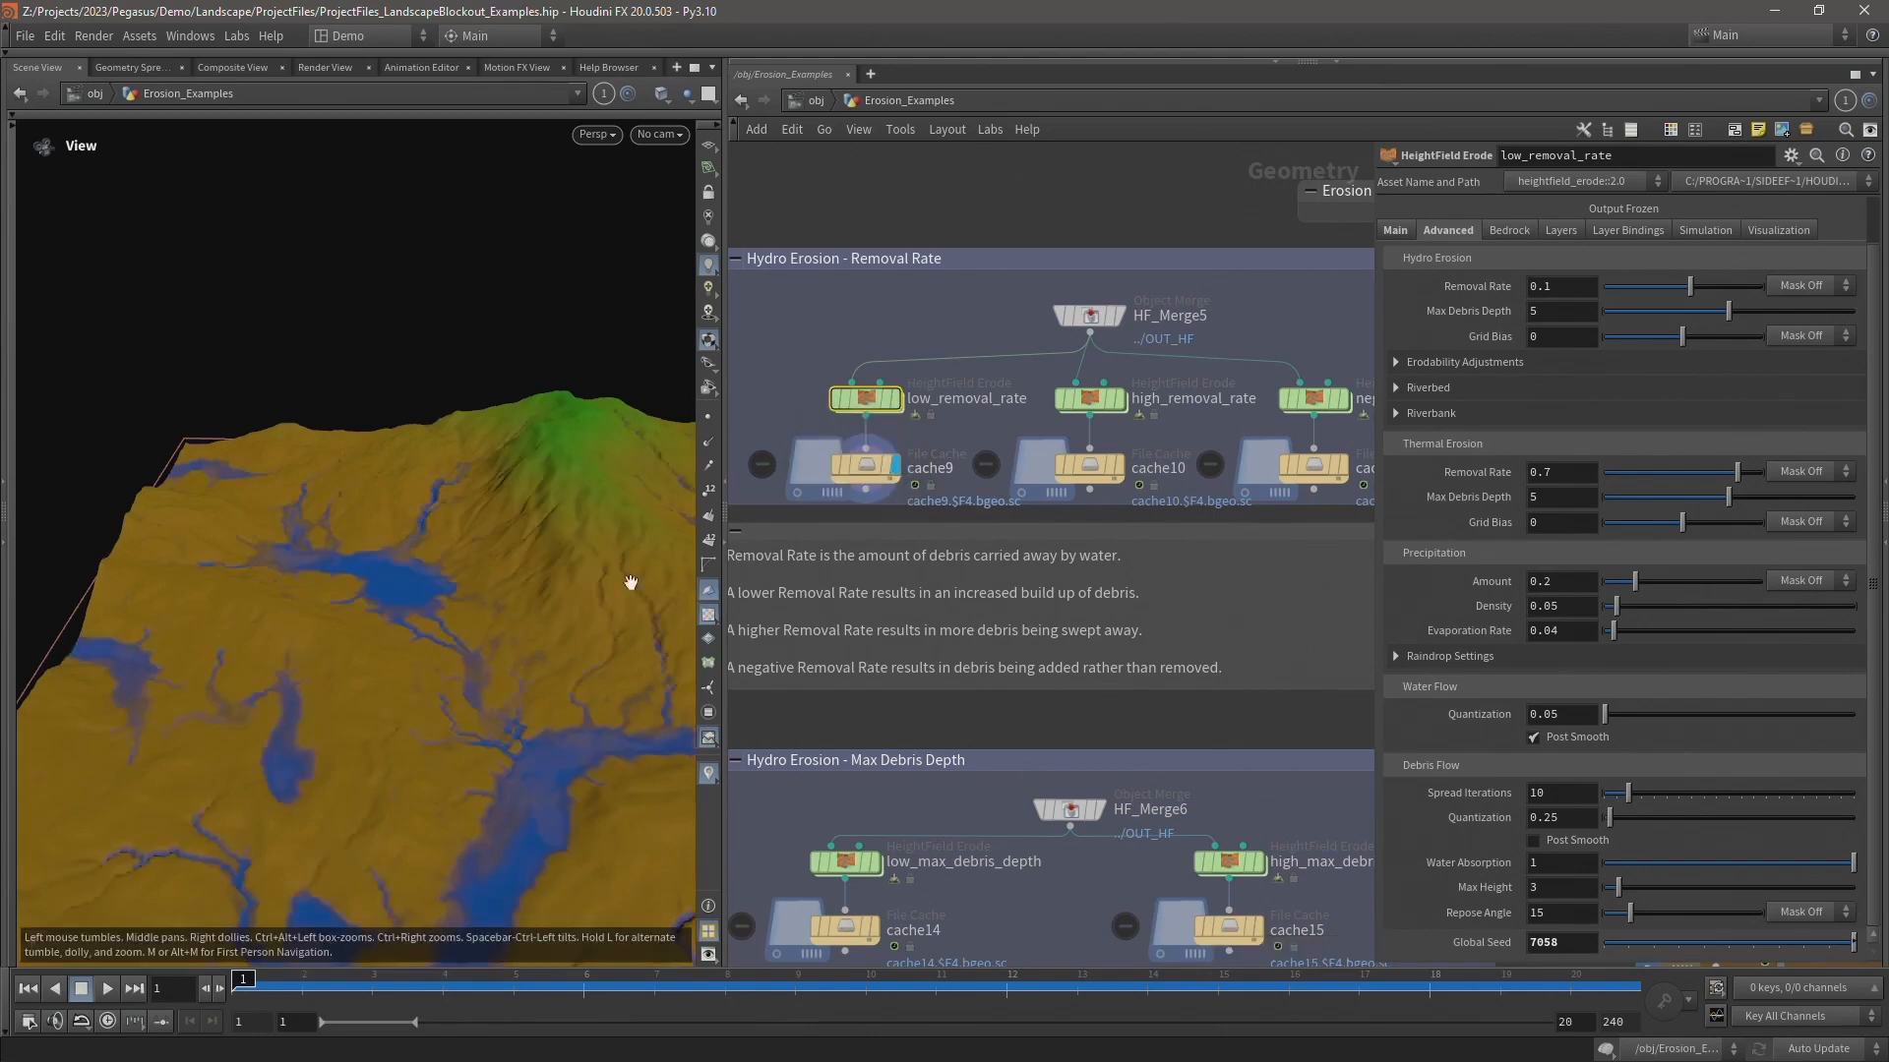
middle_drag(528, 572, 484, 500)
drag(484, 500, 489, 543)
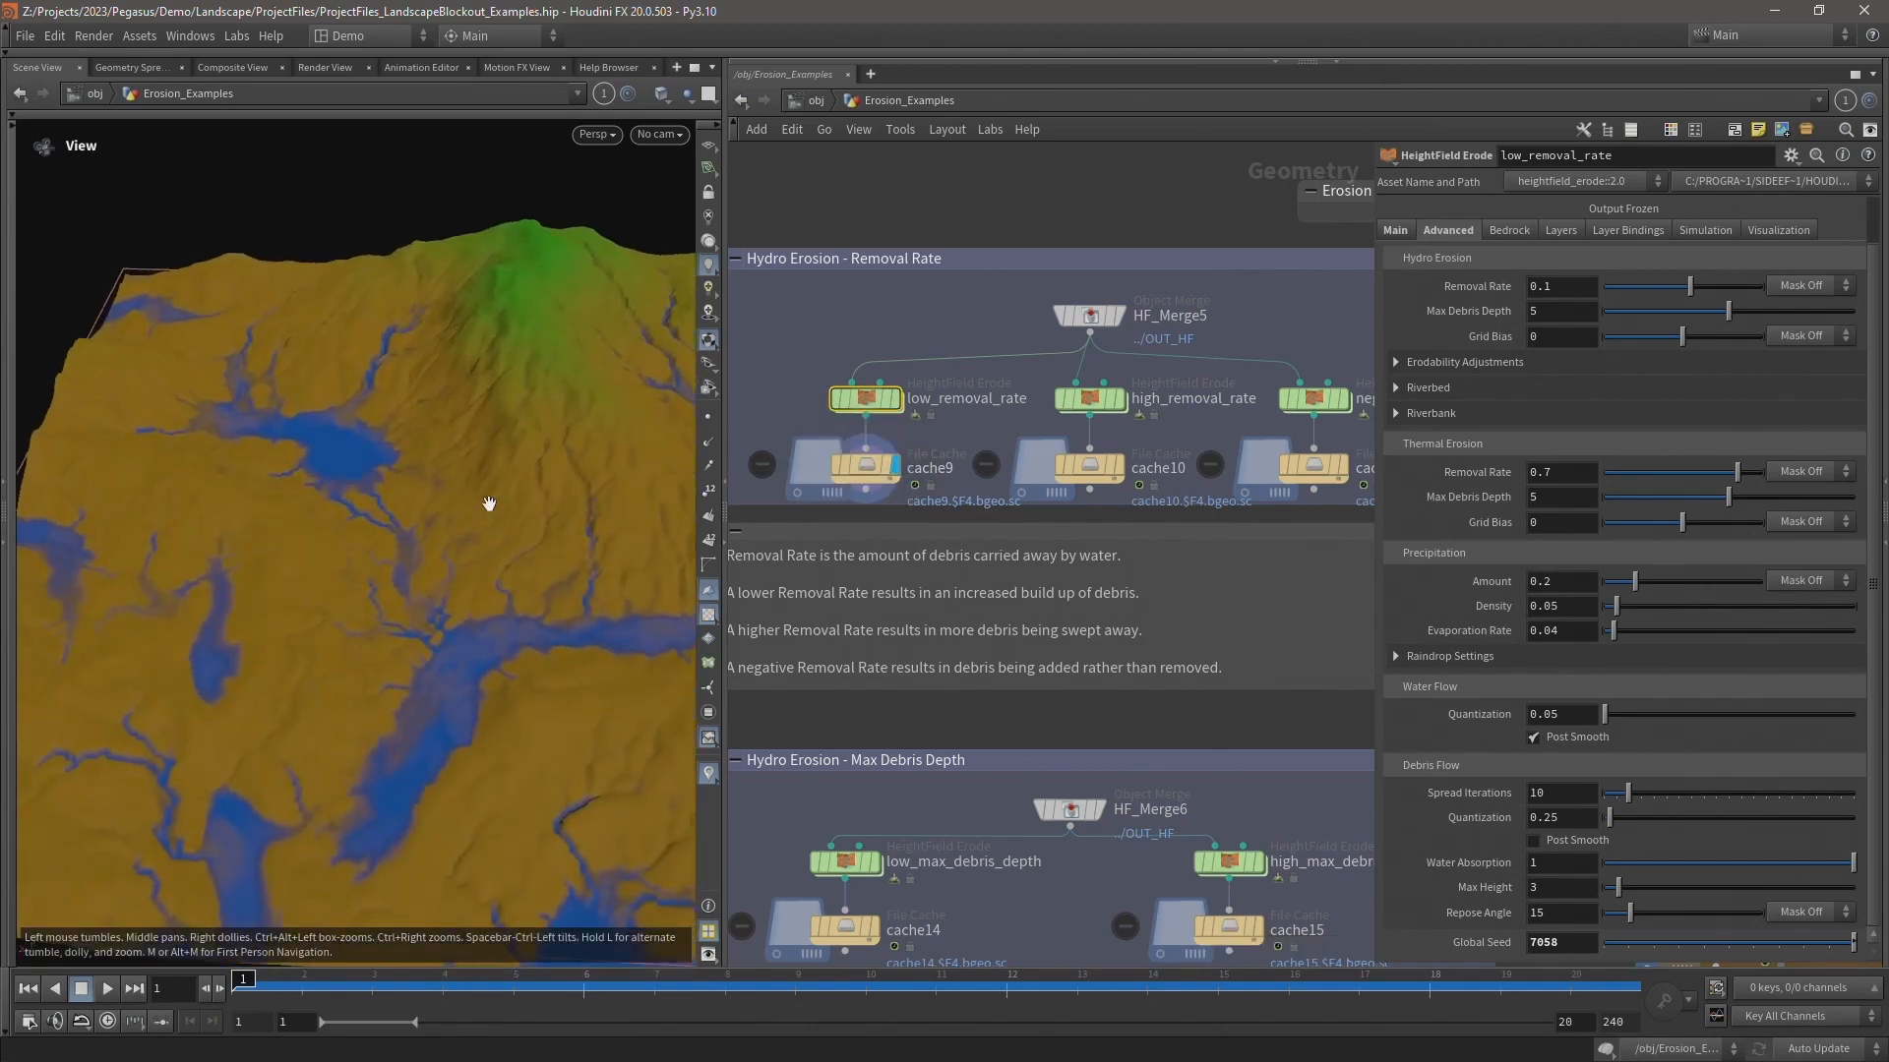
middle_drag(489, 503, 474, 539)
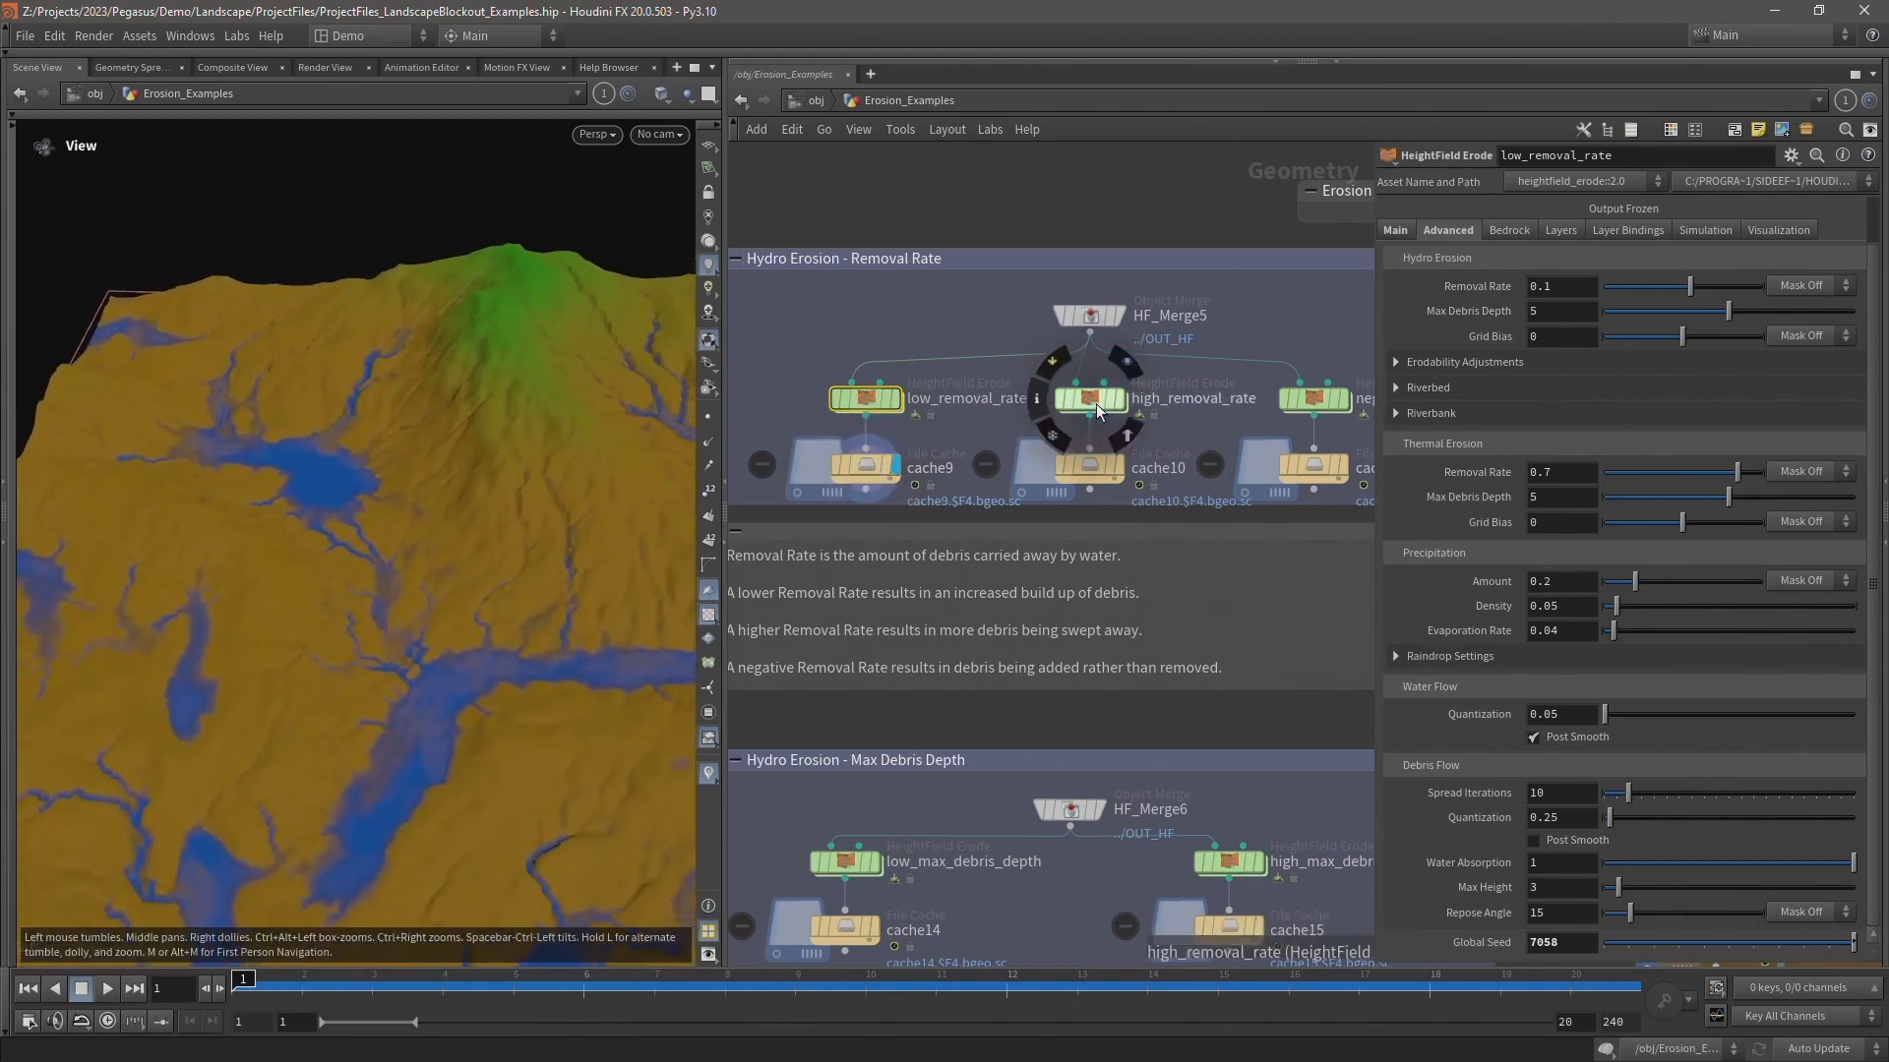
- Inspect the Removal Rate of high_removal_rate and display the cache10 result
click(1098, 411)
mouse_move(1122, 473)
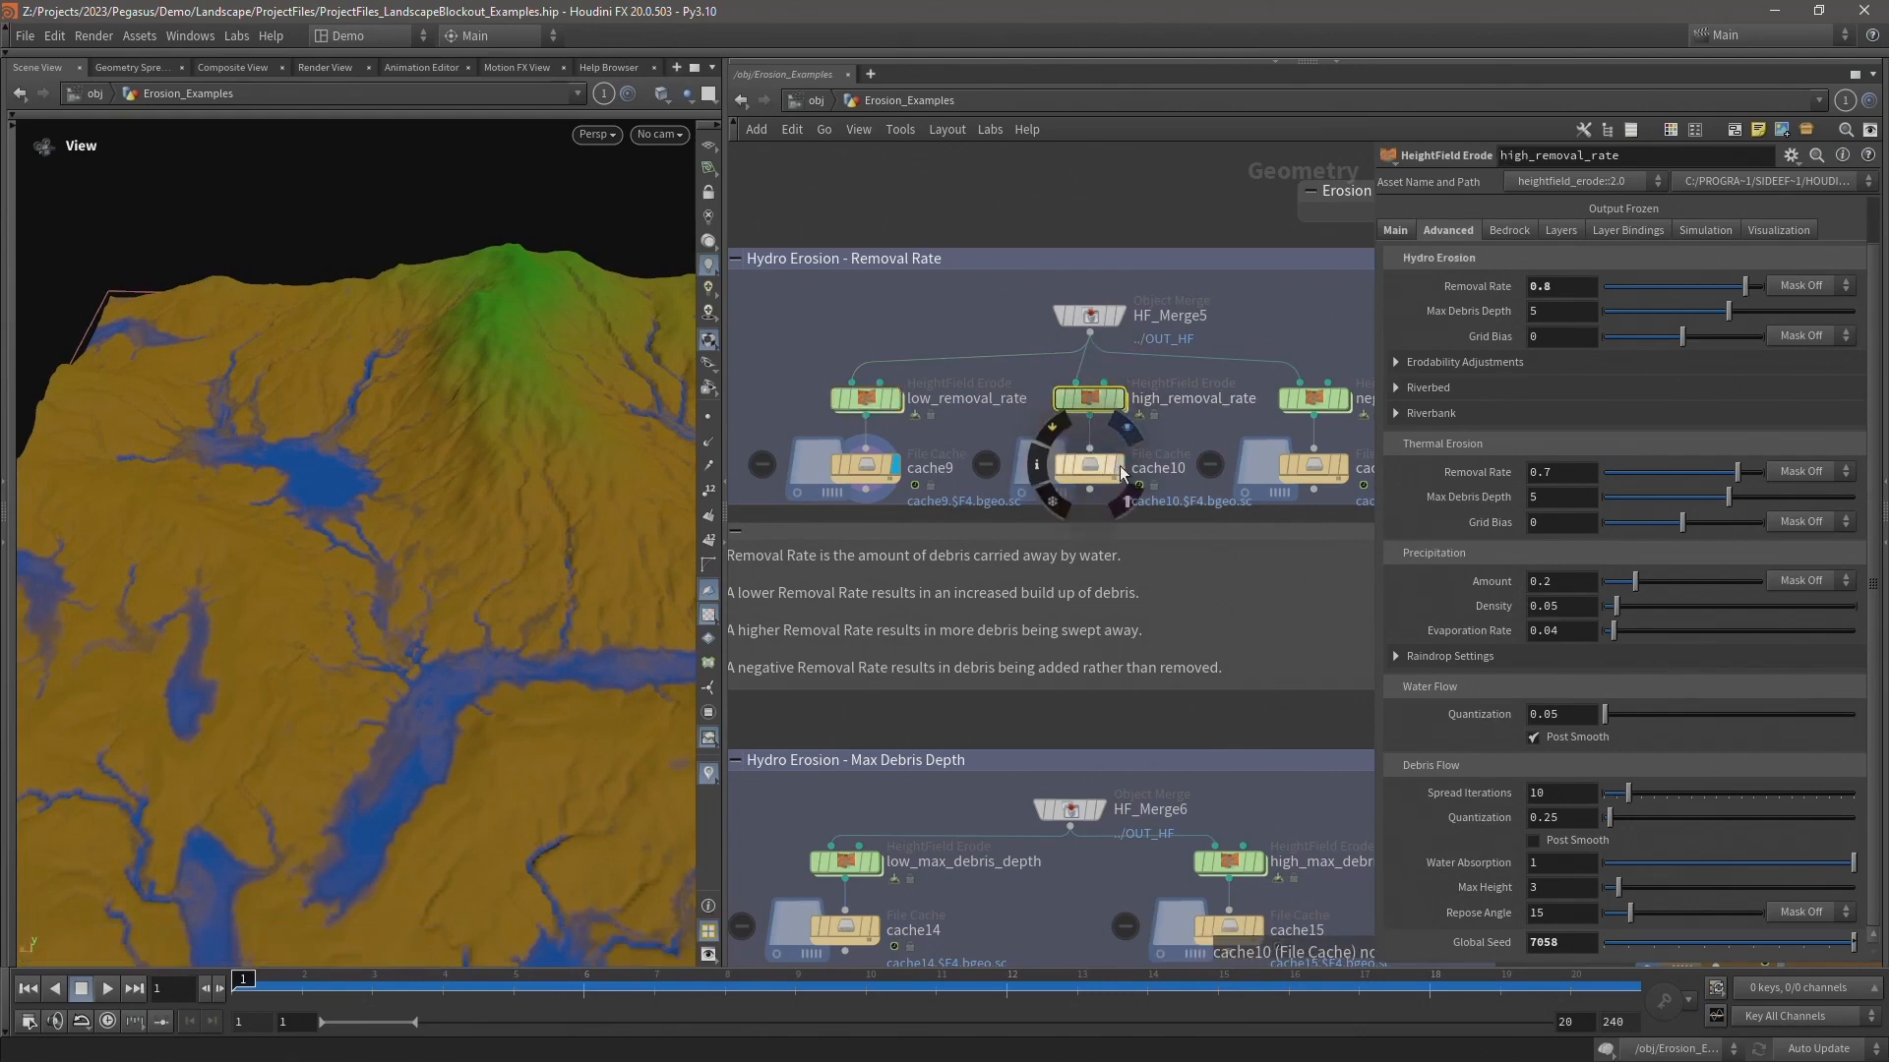
click(1124, 472)
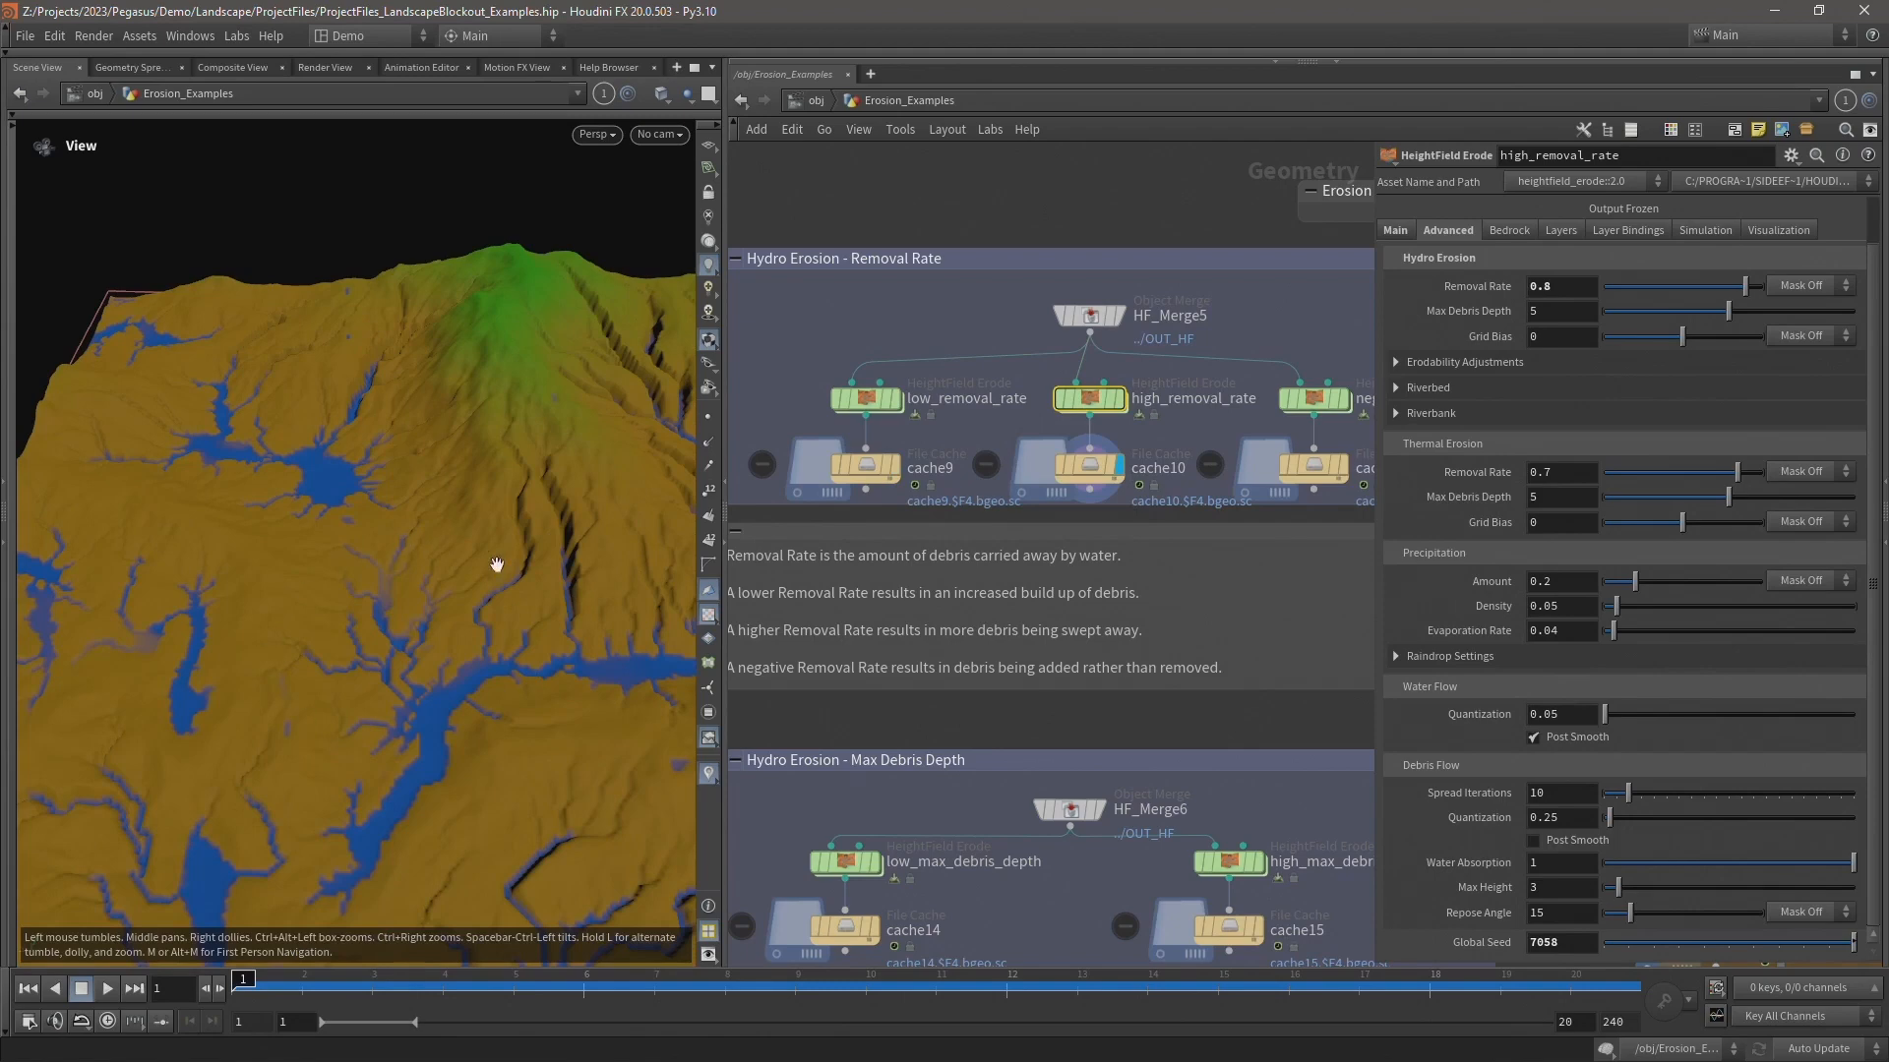
- Compare the cache9 and cache10 terrains by alternating between them, ending on cache10 with the high_removal_rate settings shown
click(901, 464)
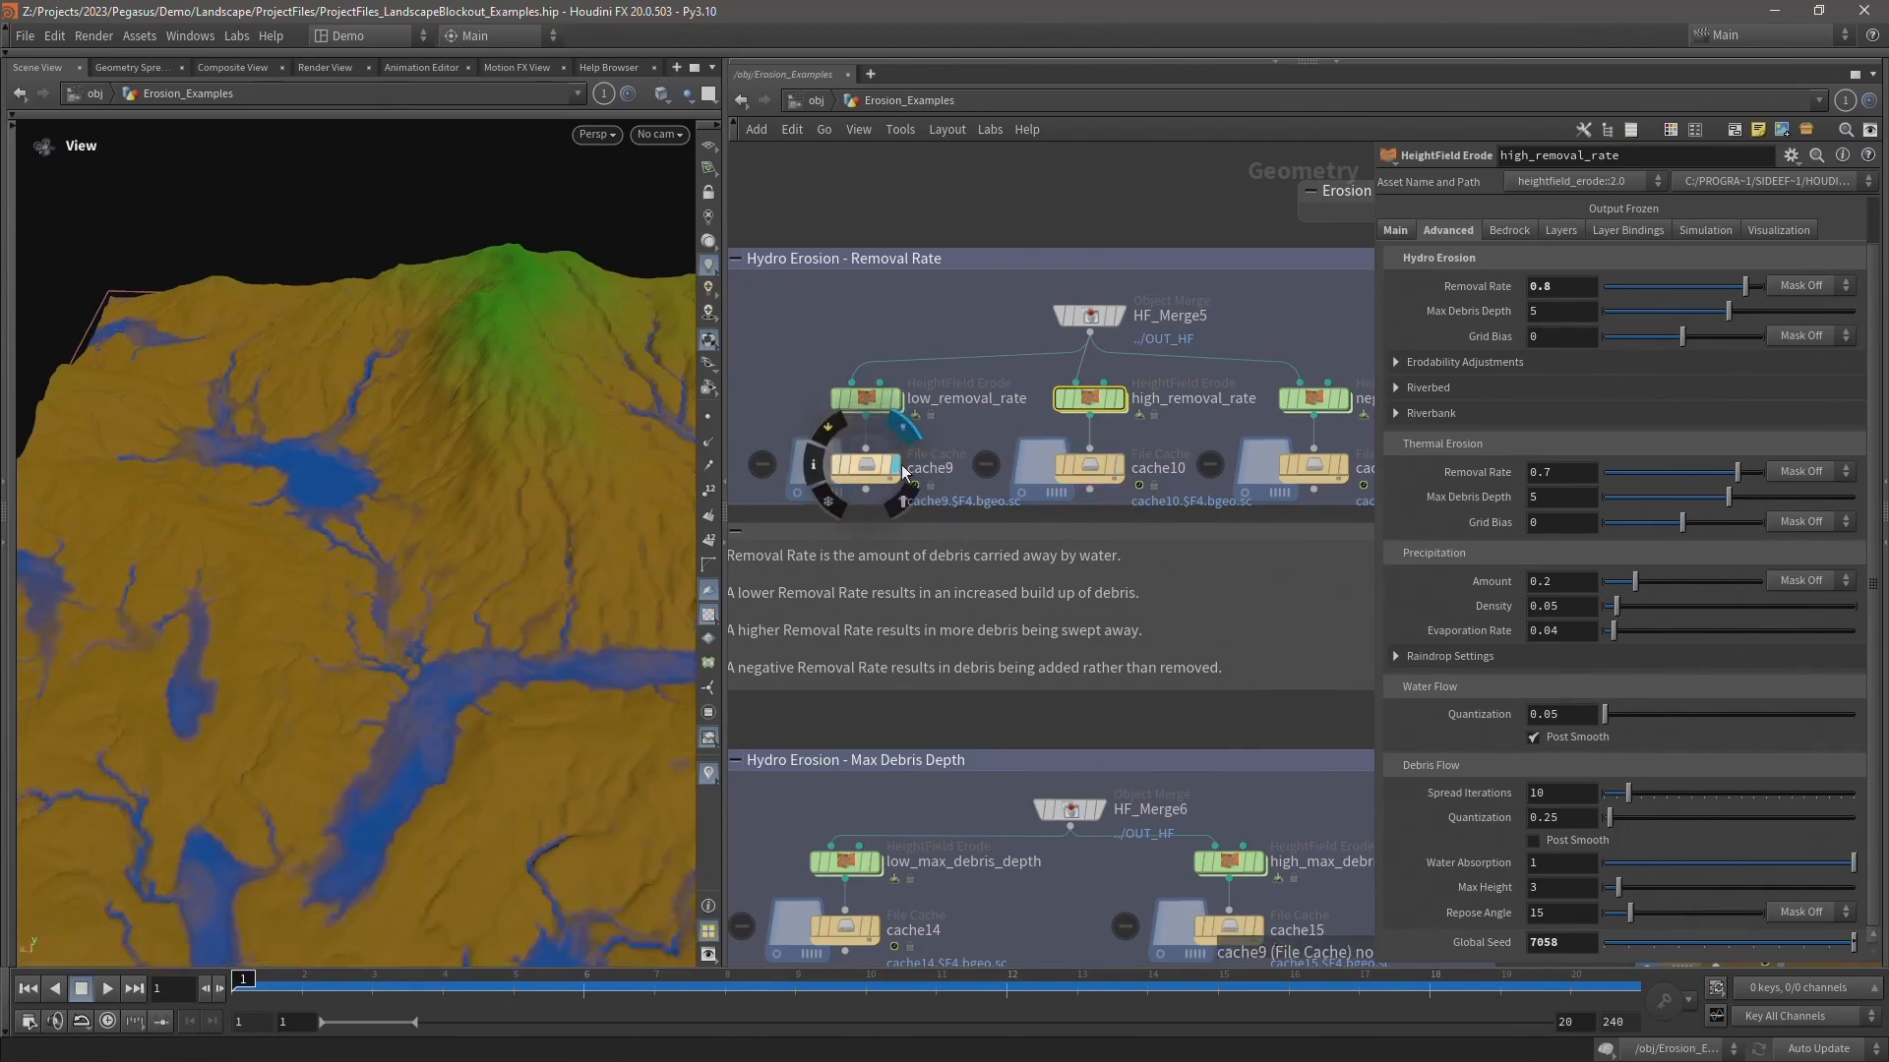
click(1119, 468)
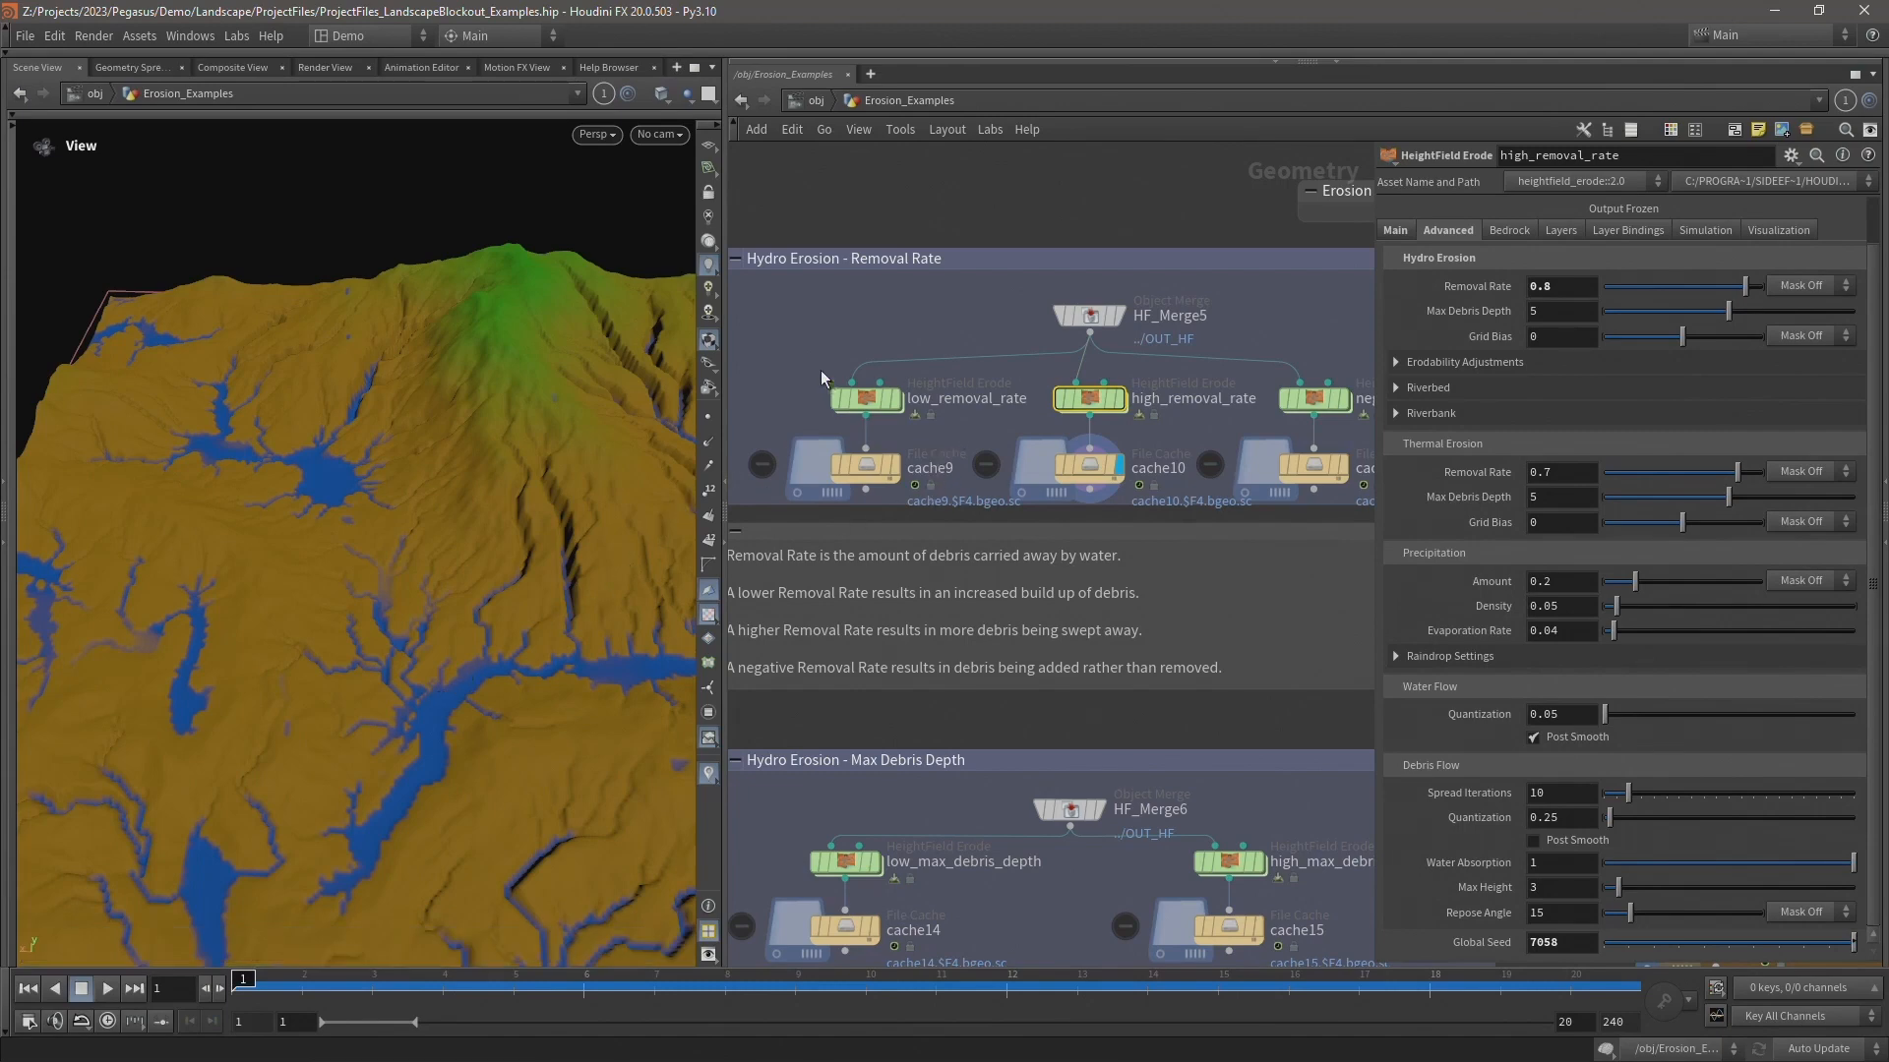
click(897, 469)
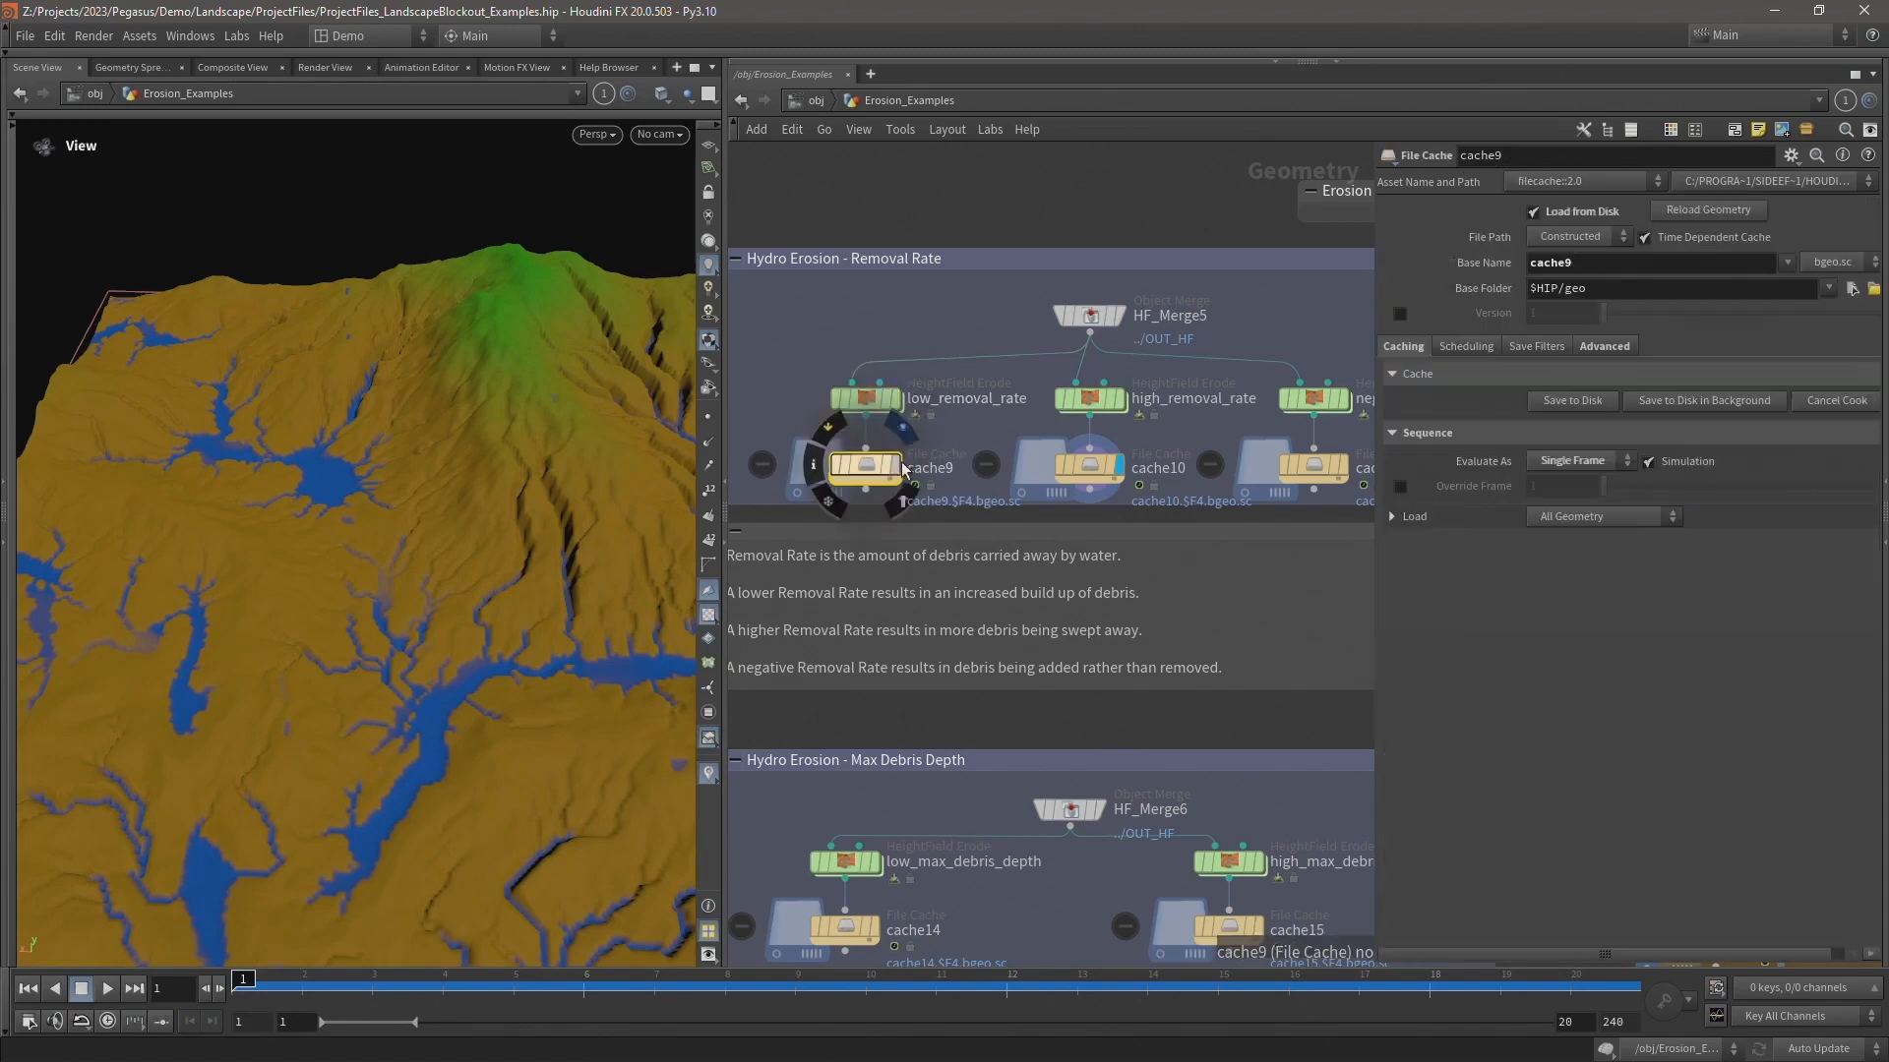
click(897, 468)
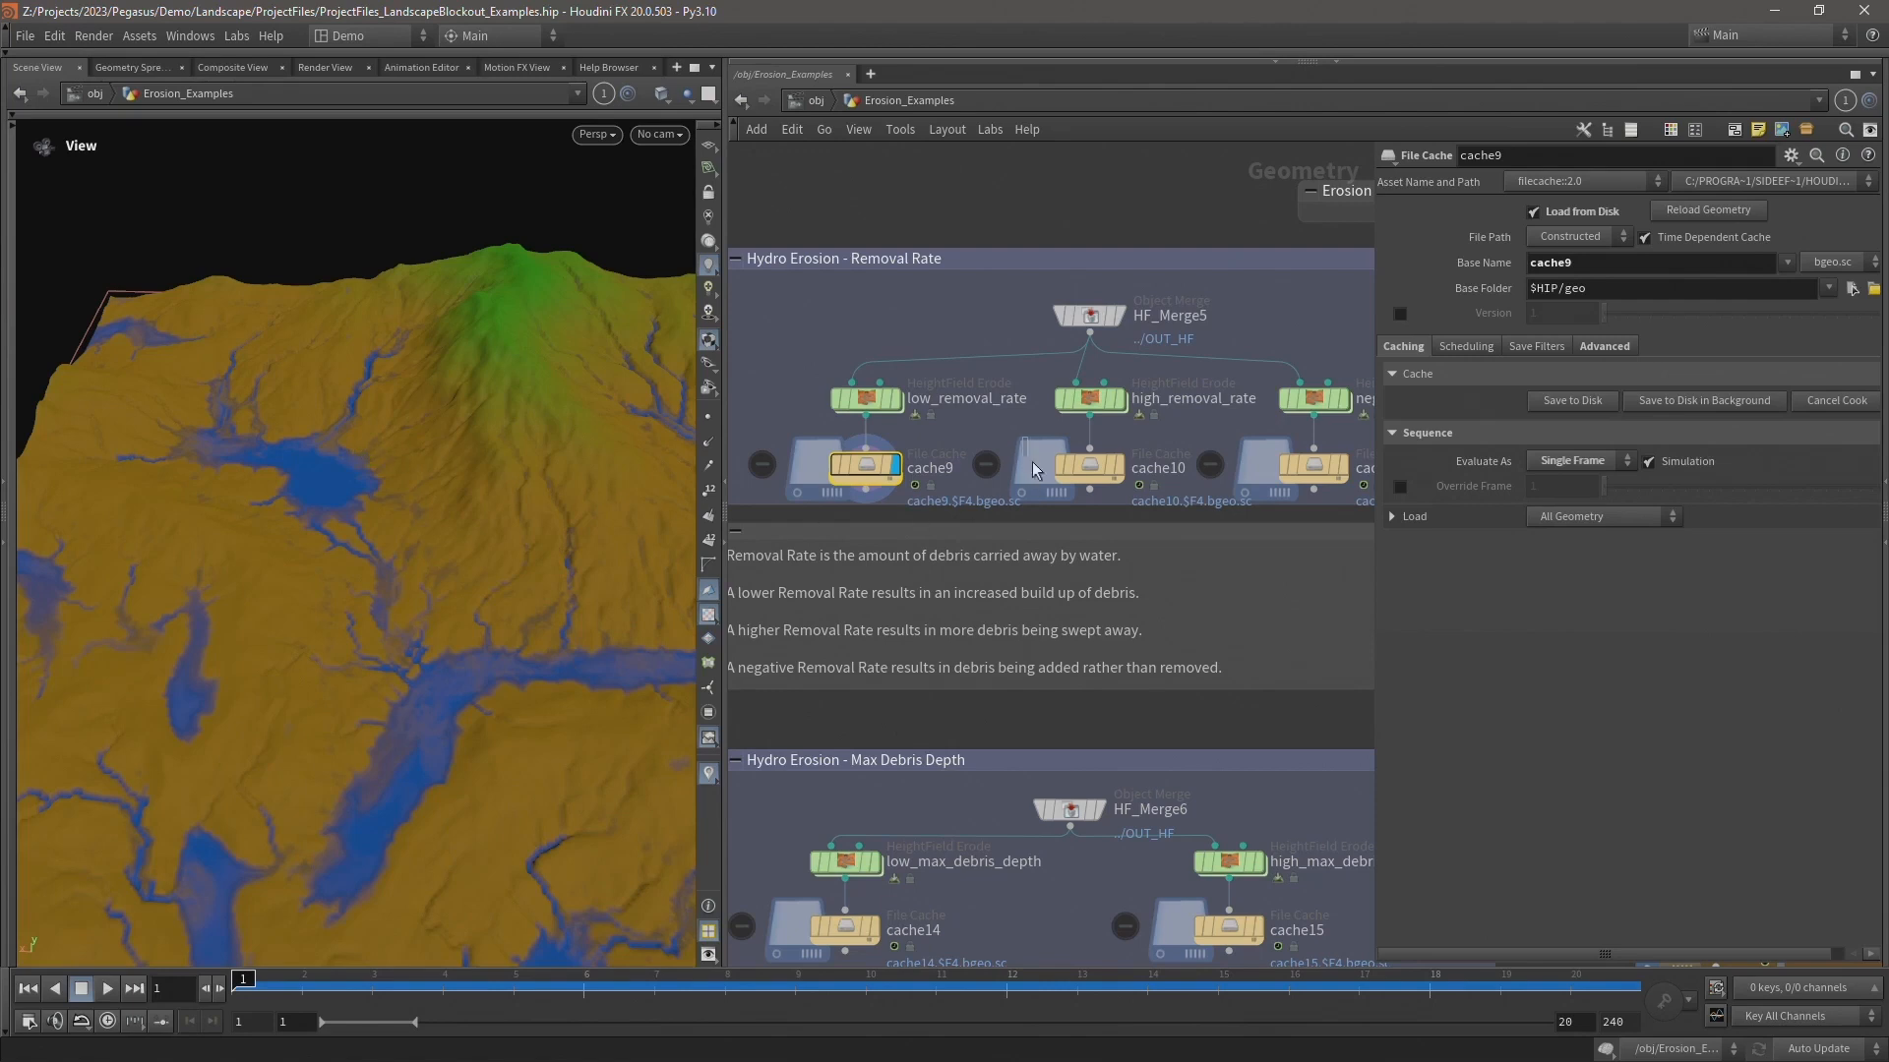
click(1092, 467)
click(1120, 466)
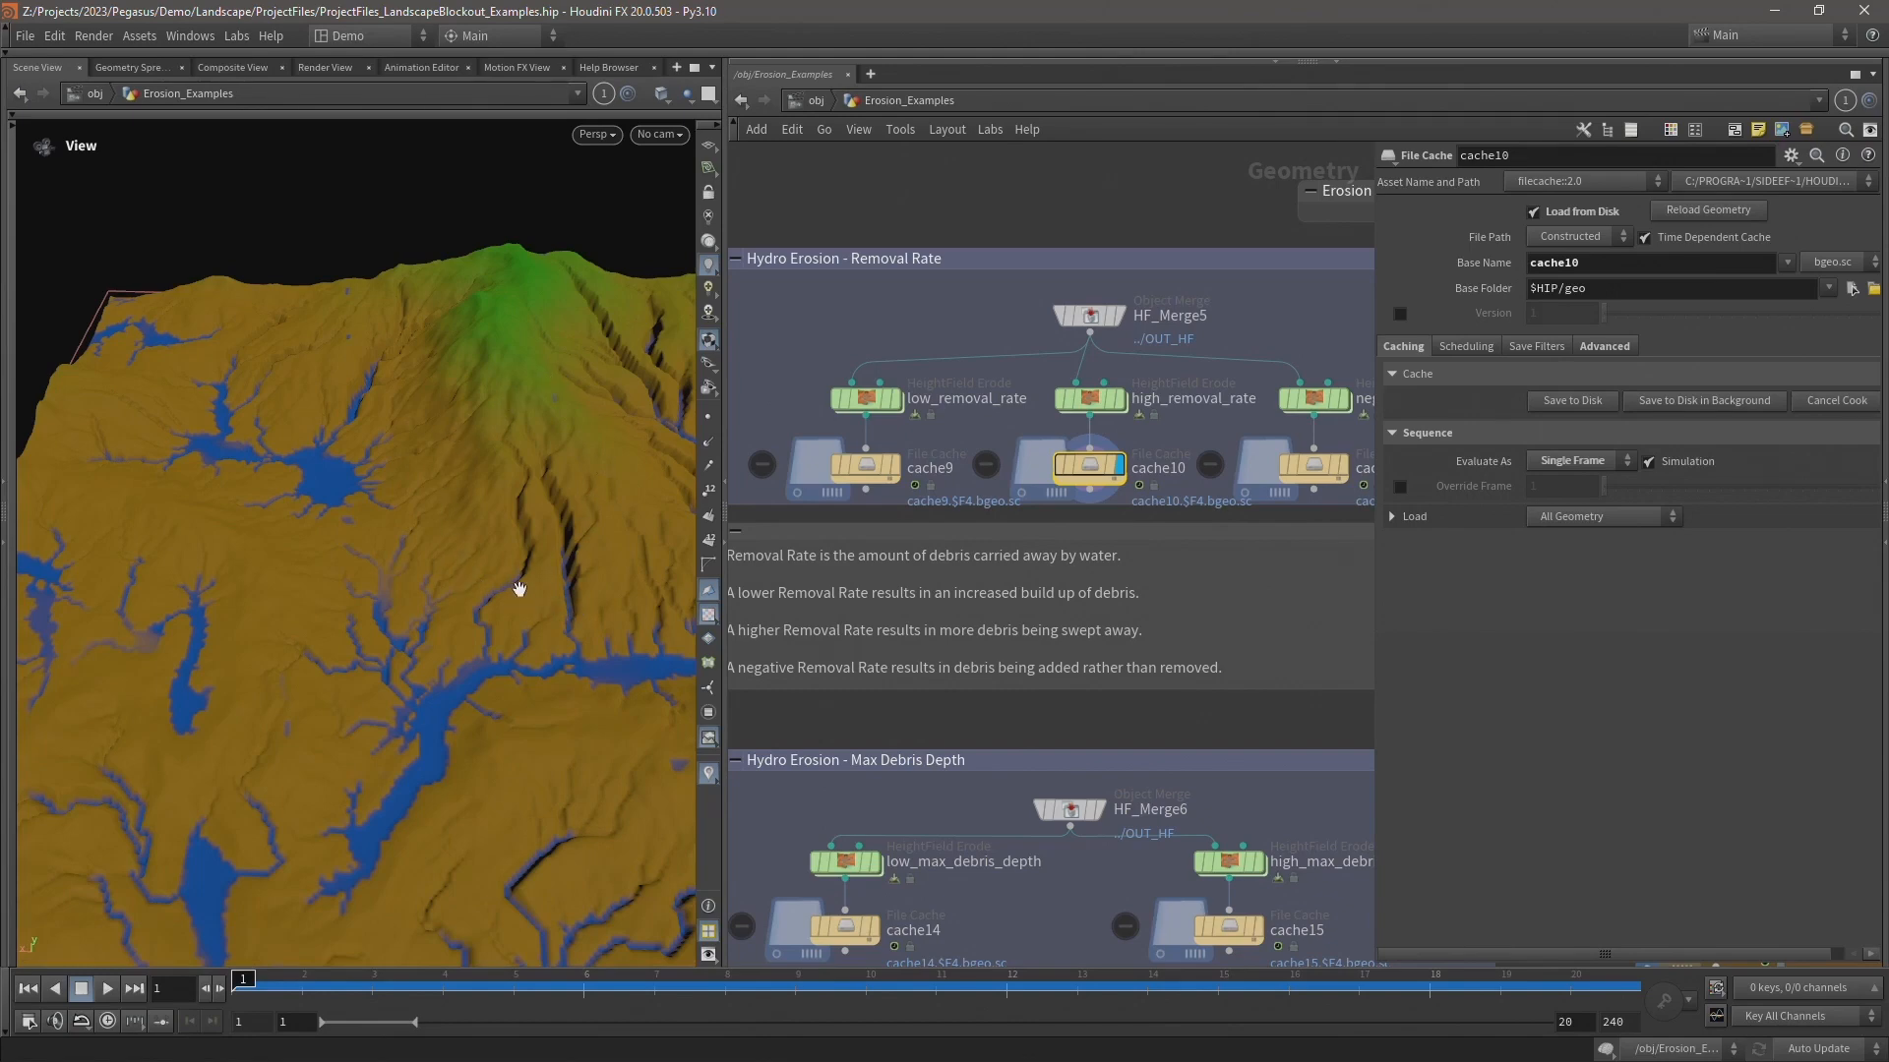
click(1089, 397)
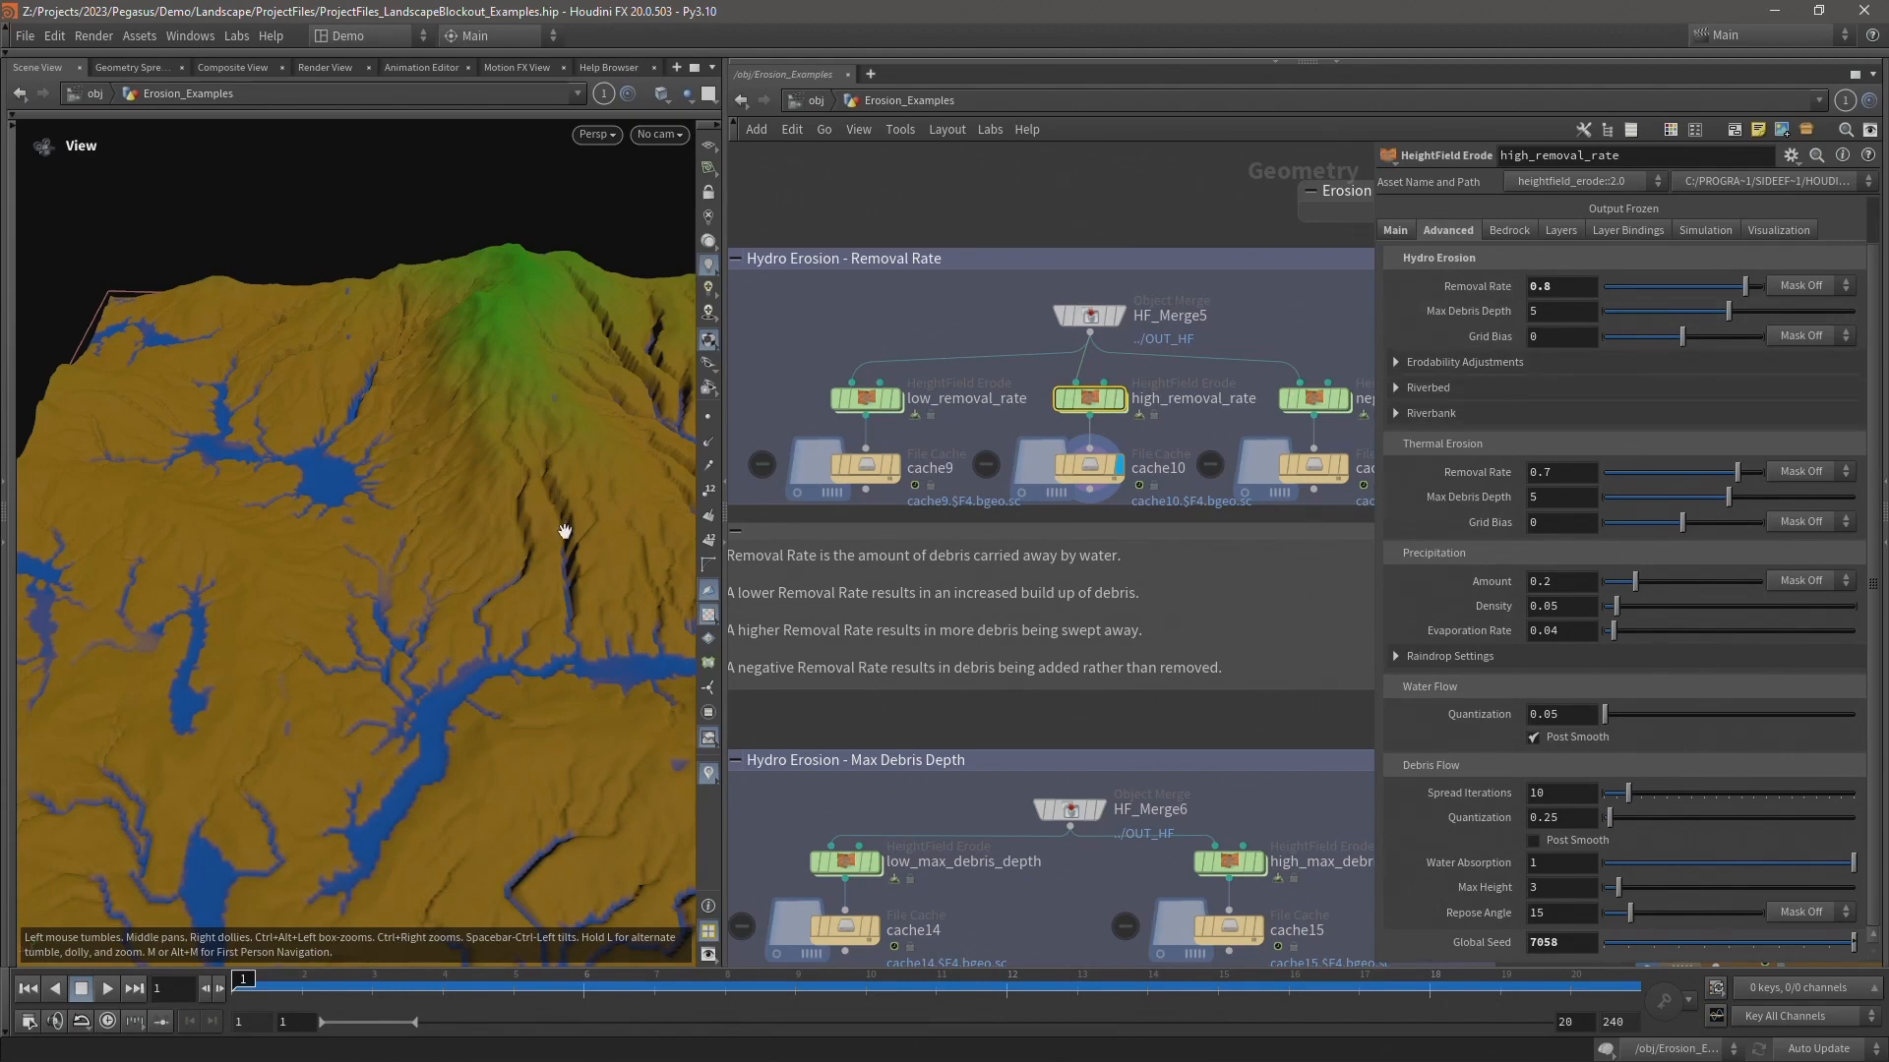
- Inspect the Removal Rate of negative_removal_rate and view its cache11 result
middle_drag(1228, 453, 1036, 454)
drag(1054, 423, 1055, 424)
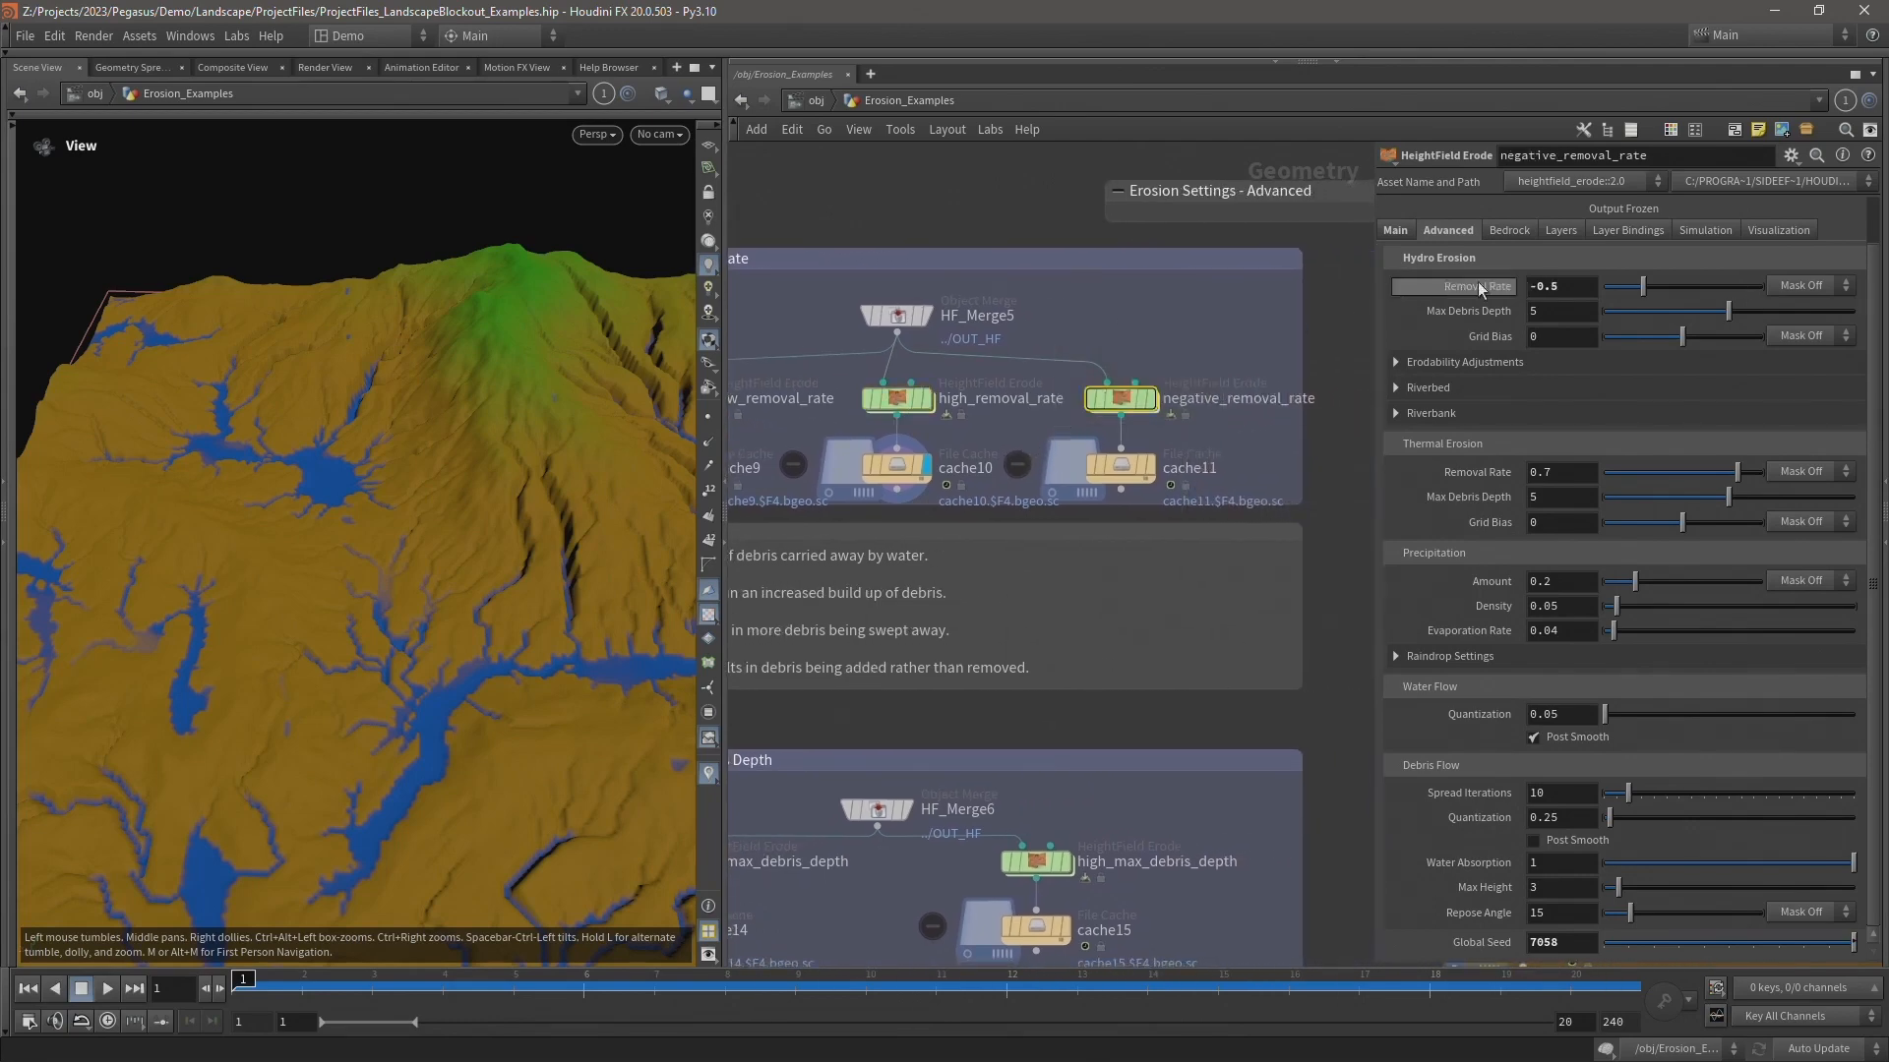
click(1153, 462)
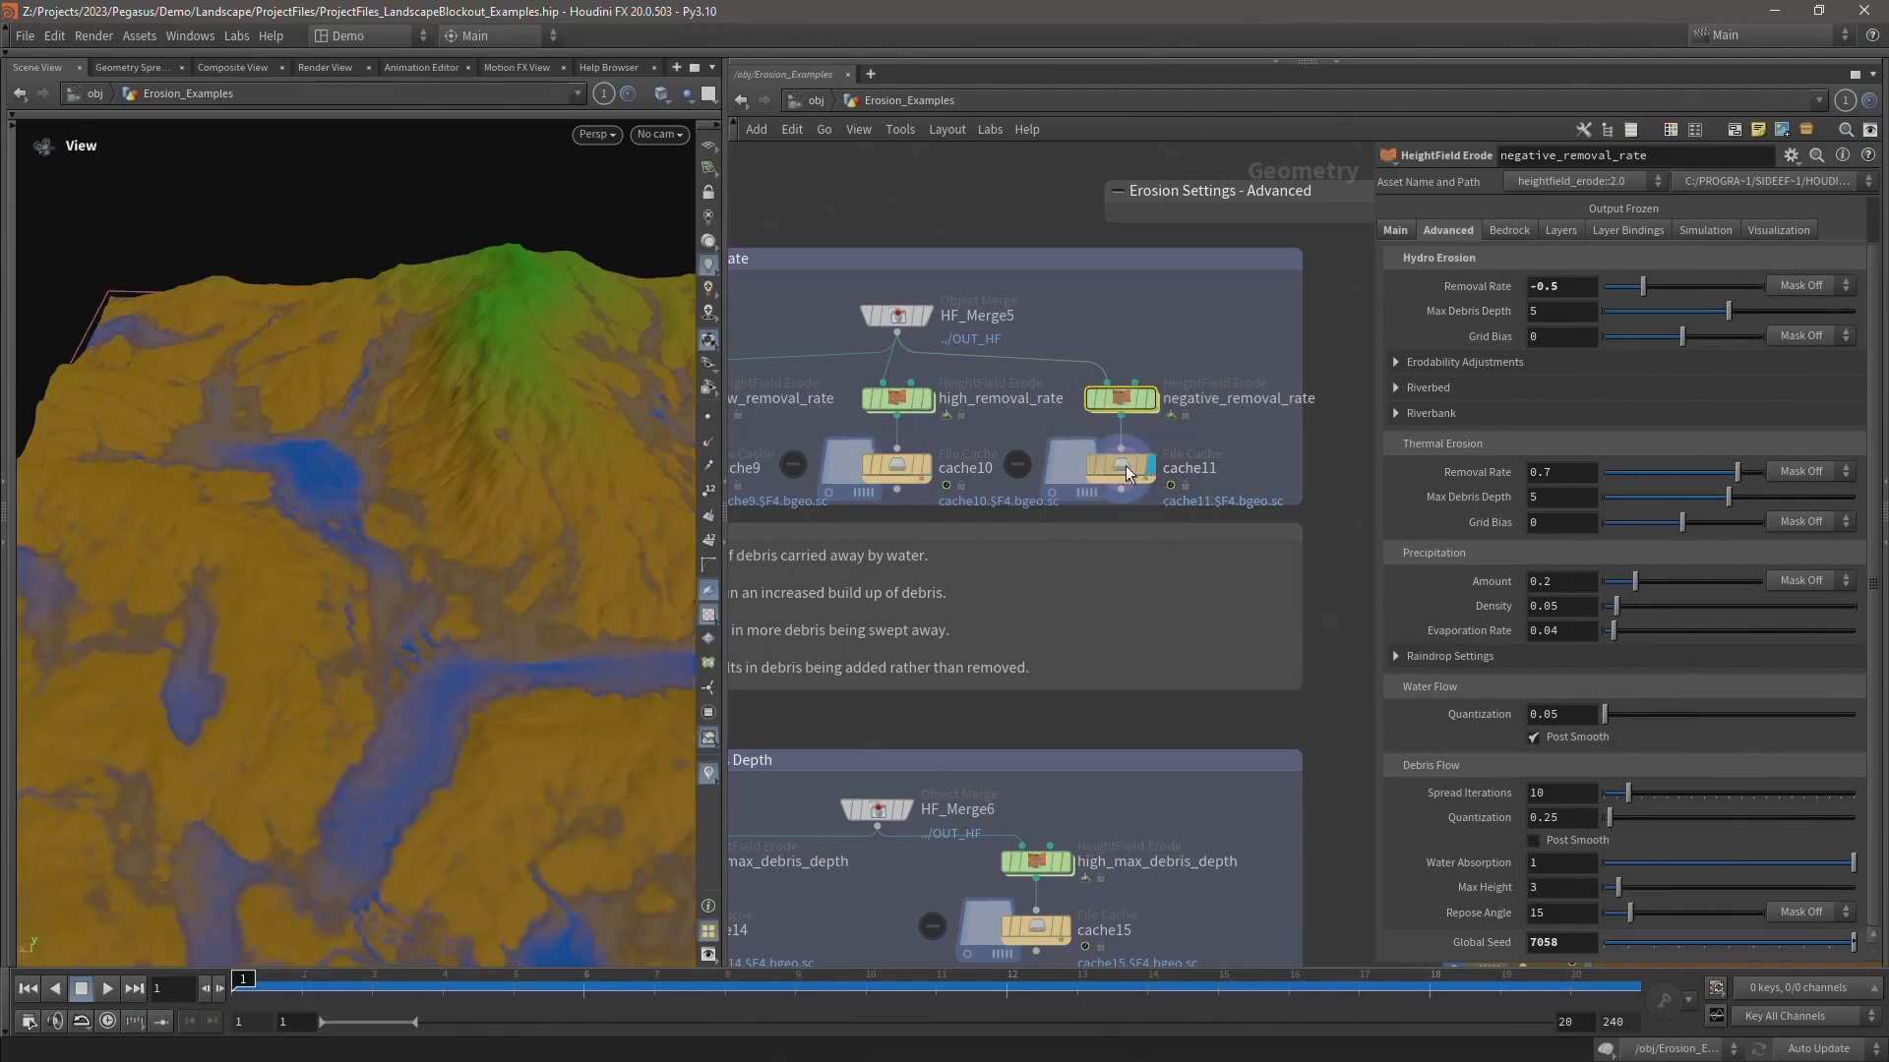
click(1125, 464)
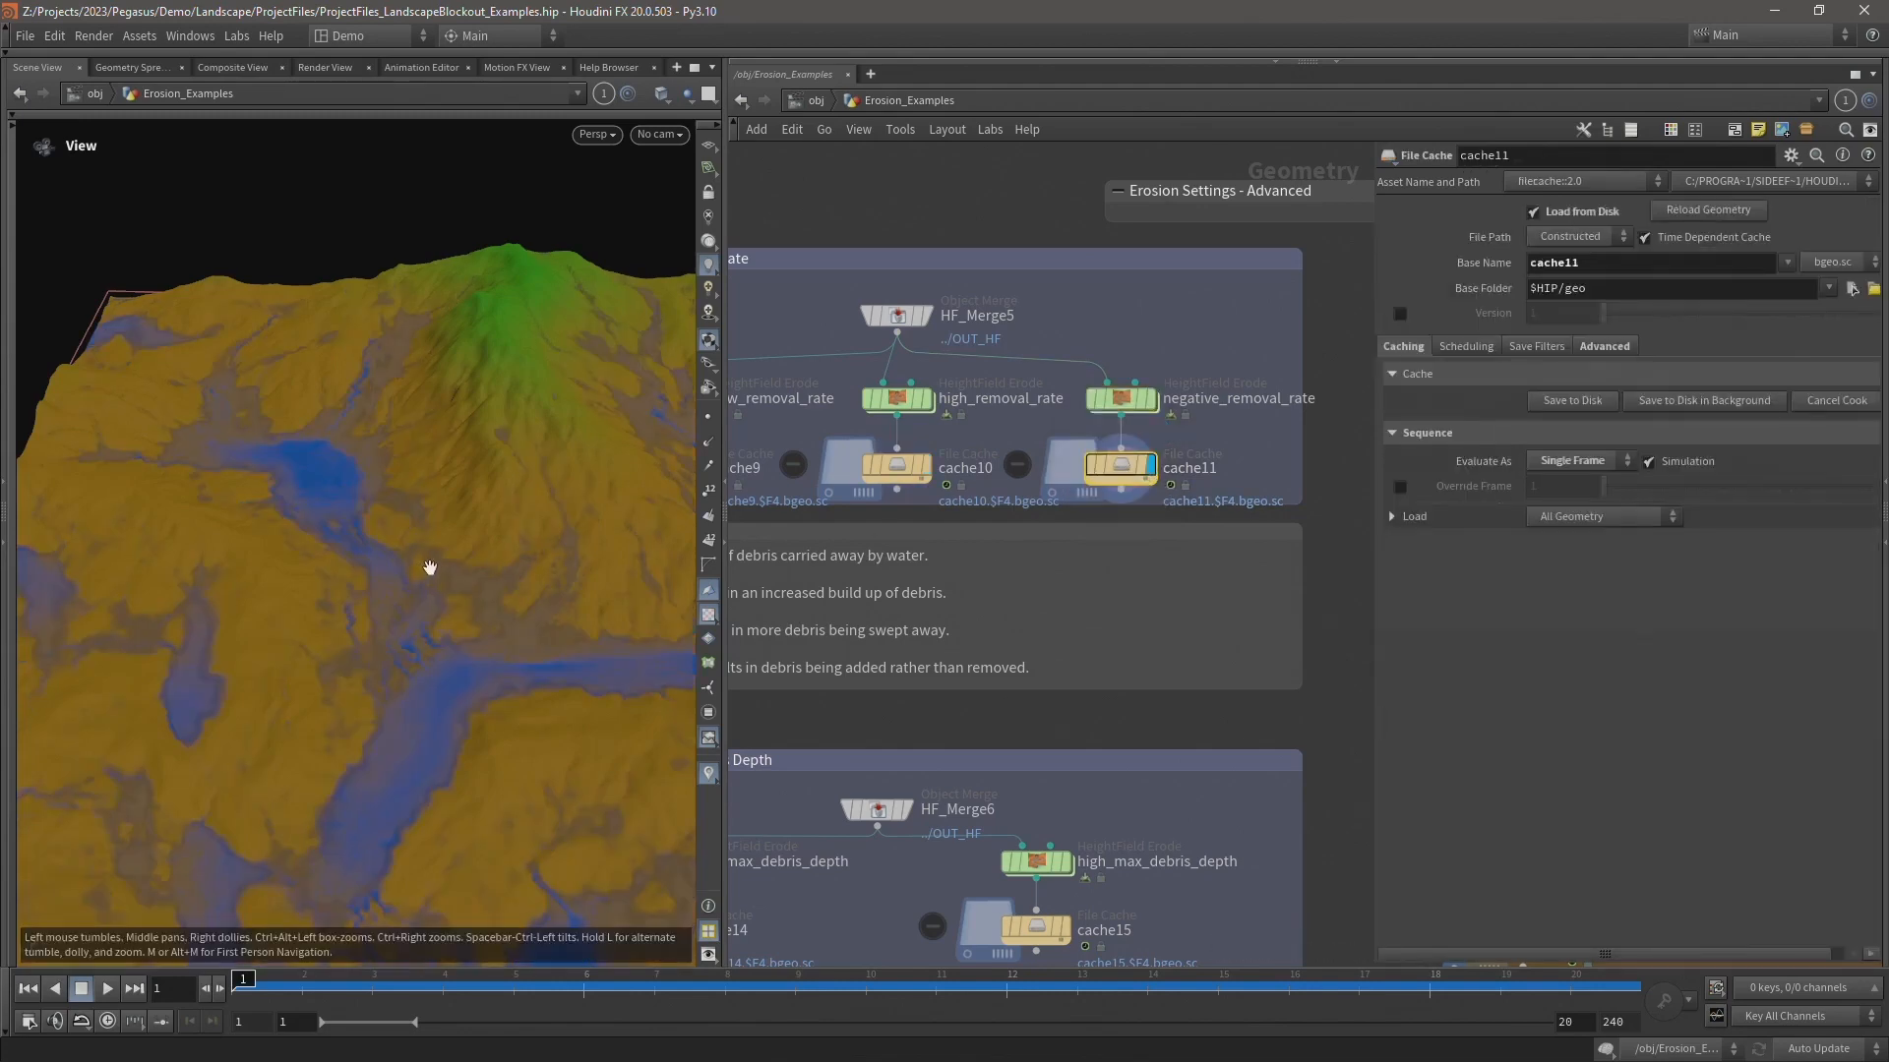
drag(1090, 423, 1090, 424)
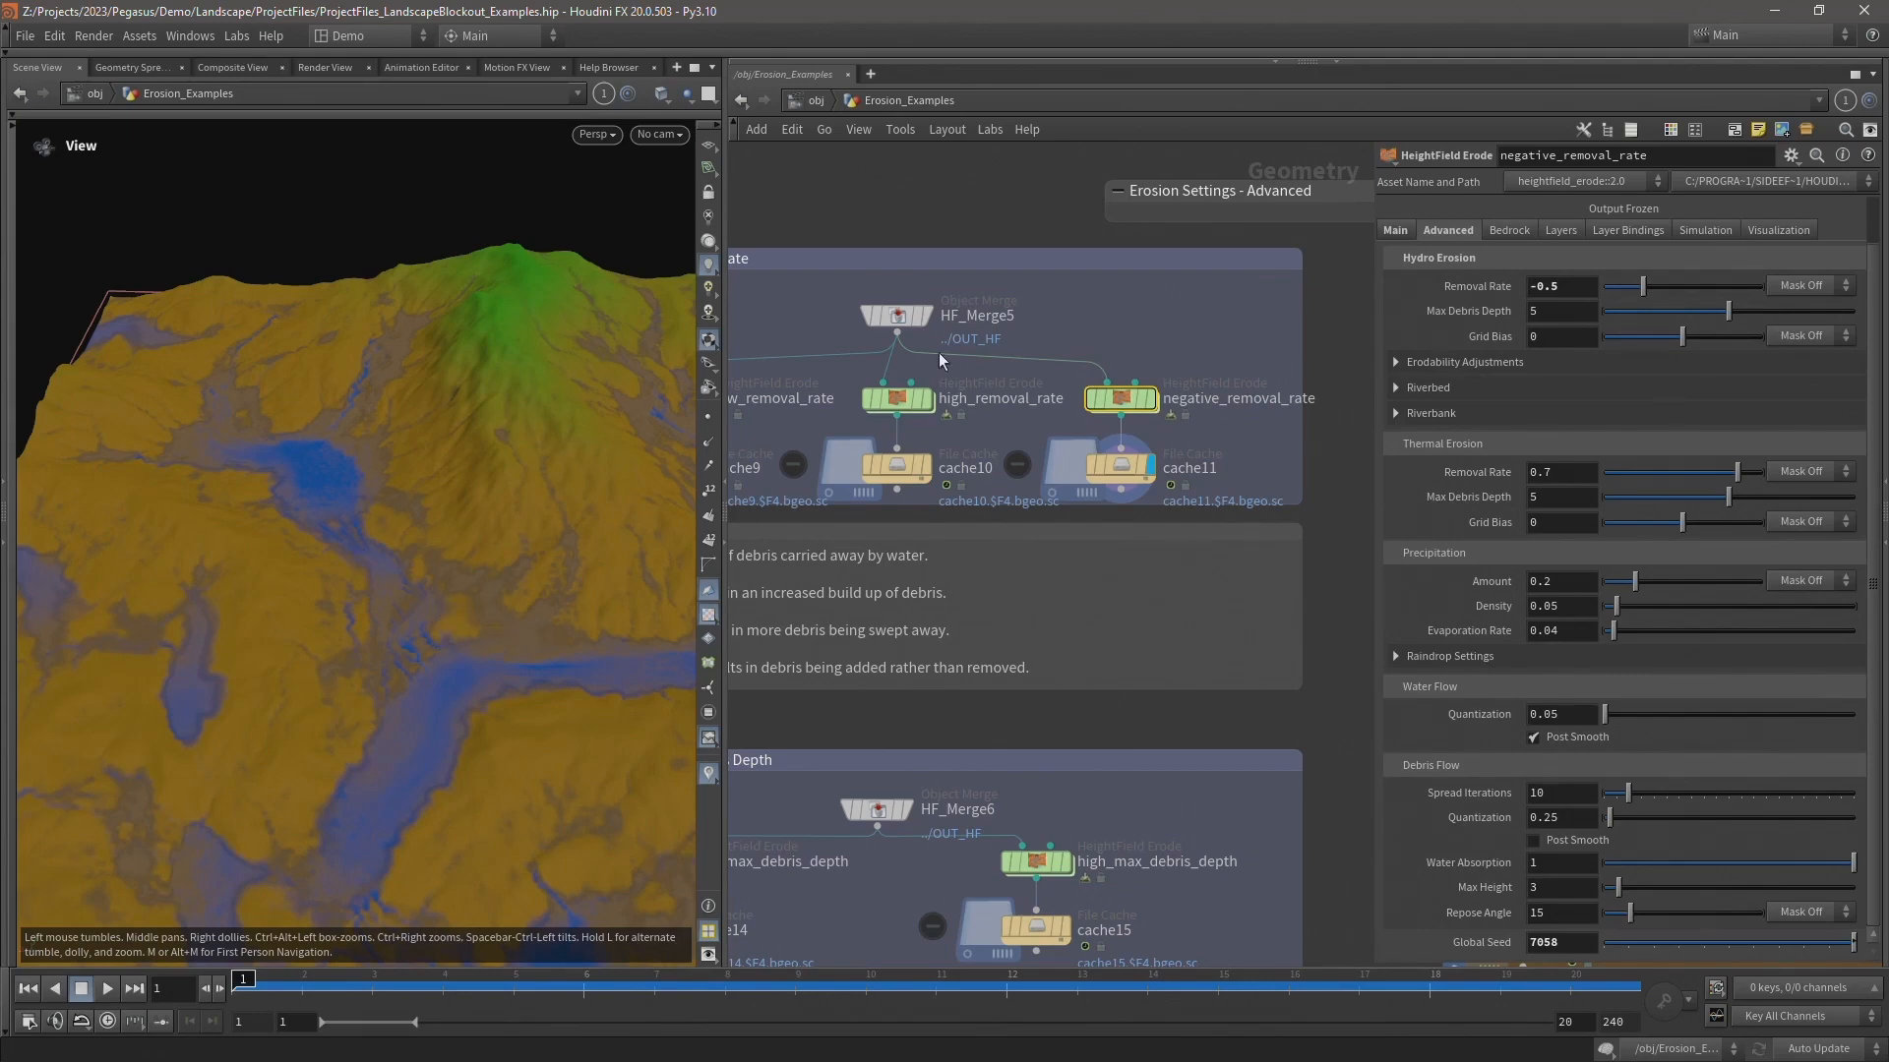
- Compare the uneroded HF_Merge5 terrain with the cache11 result by alternating between them, ending on cache11
mouse_move(935, 325)
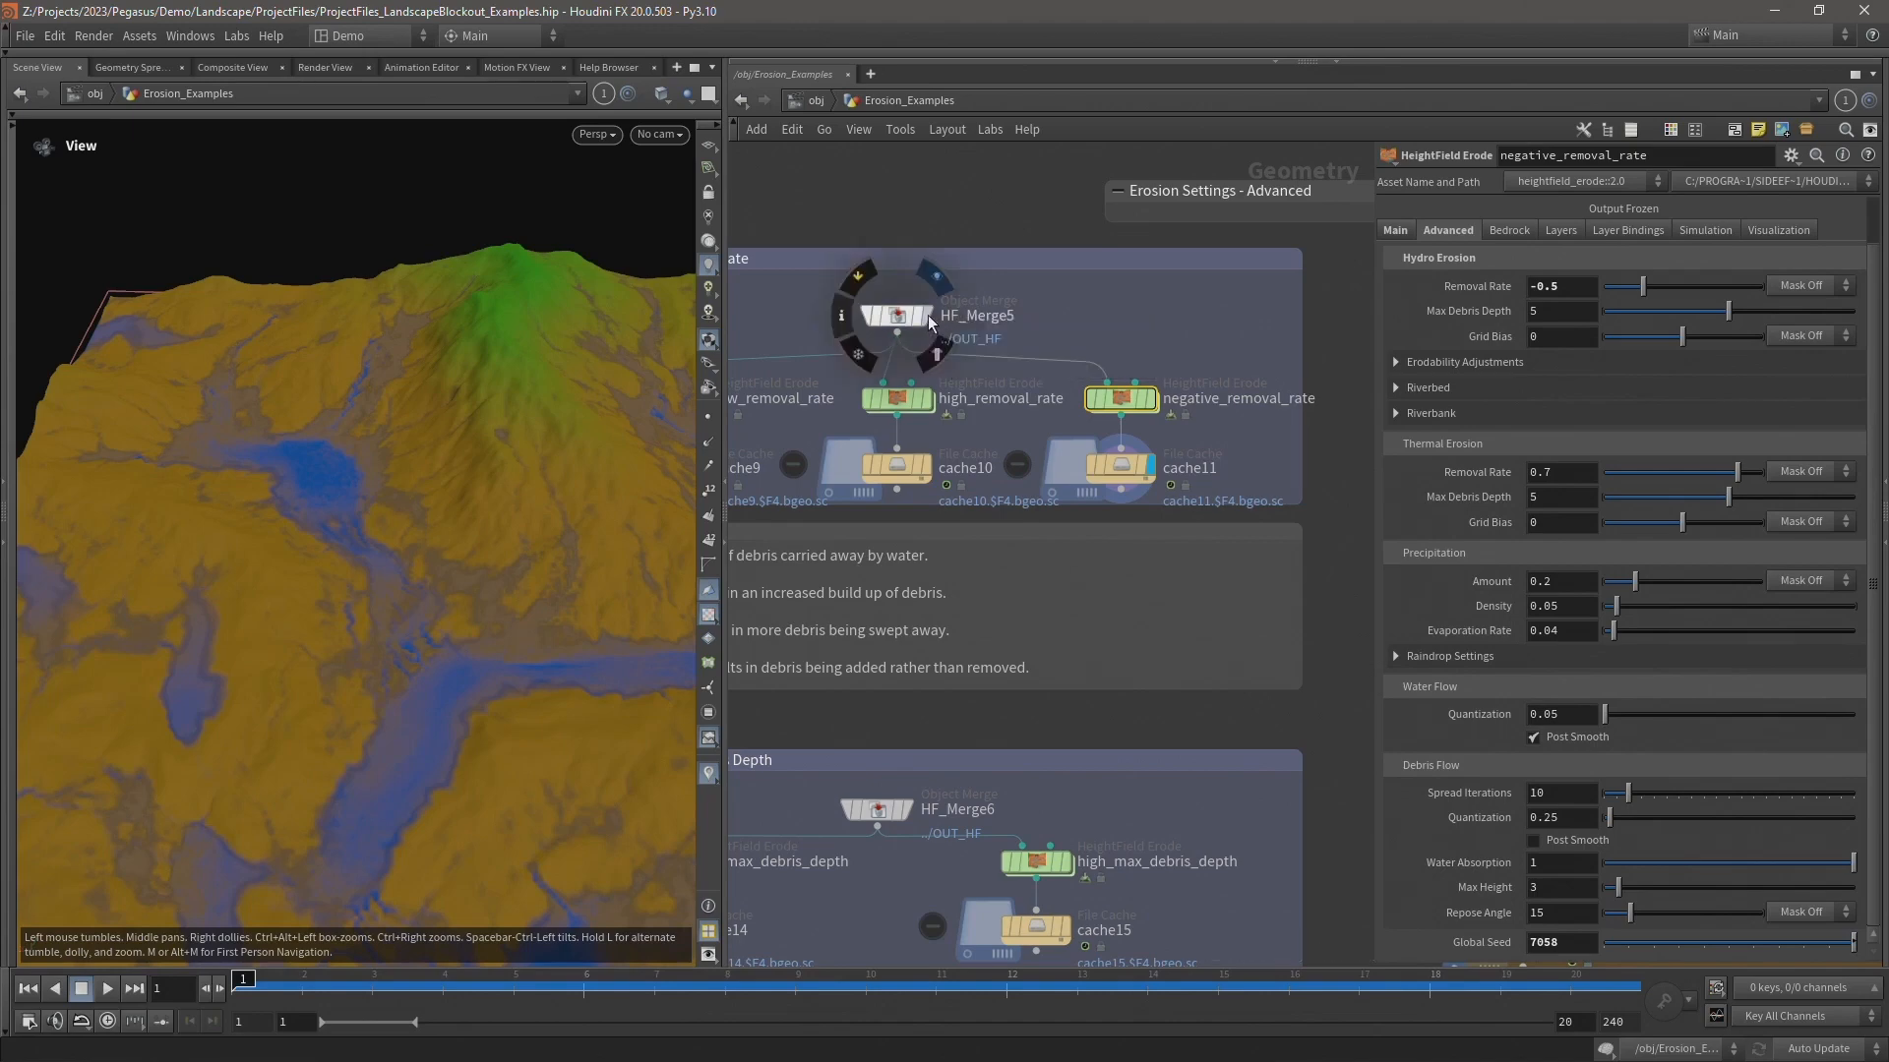
click(929, 316)
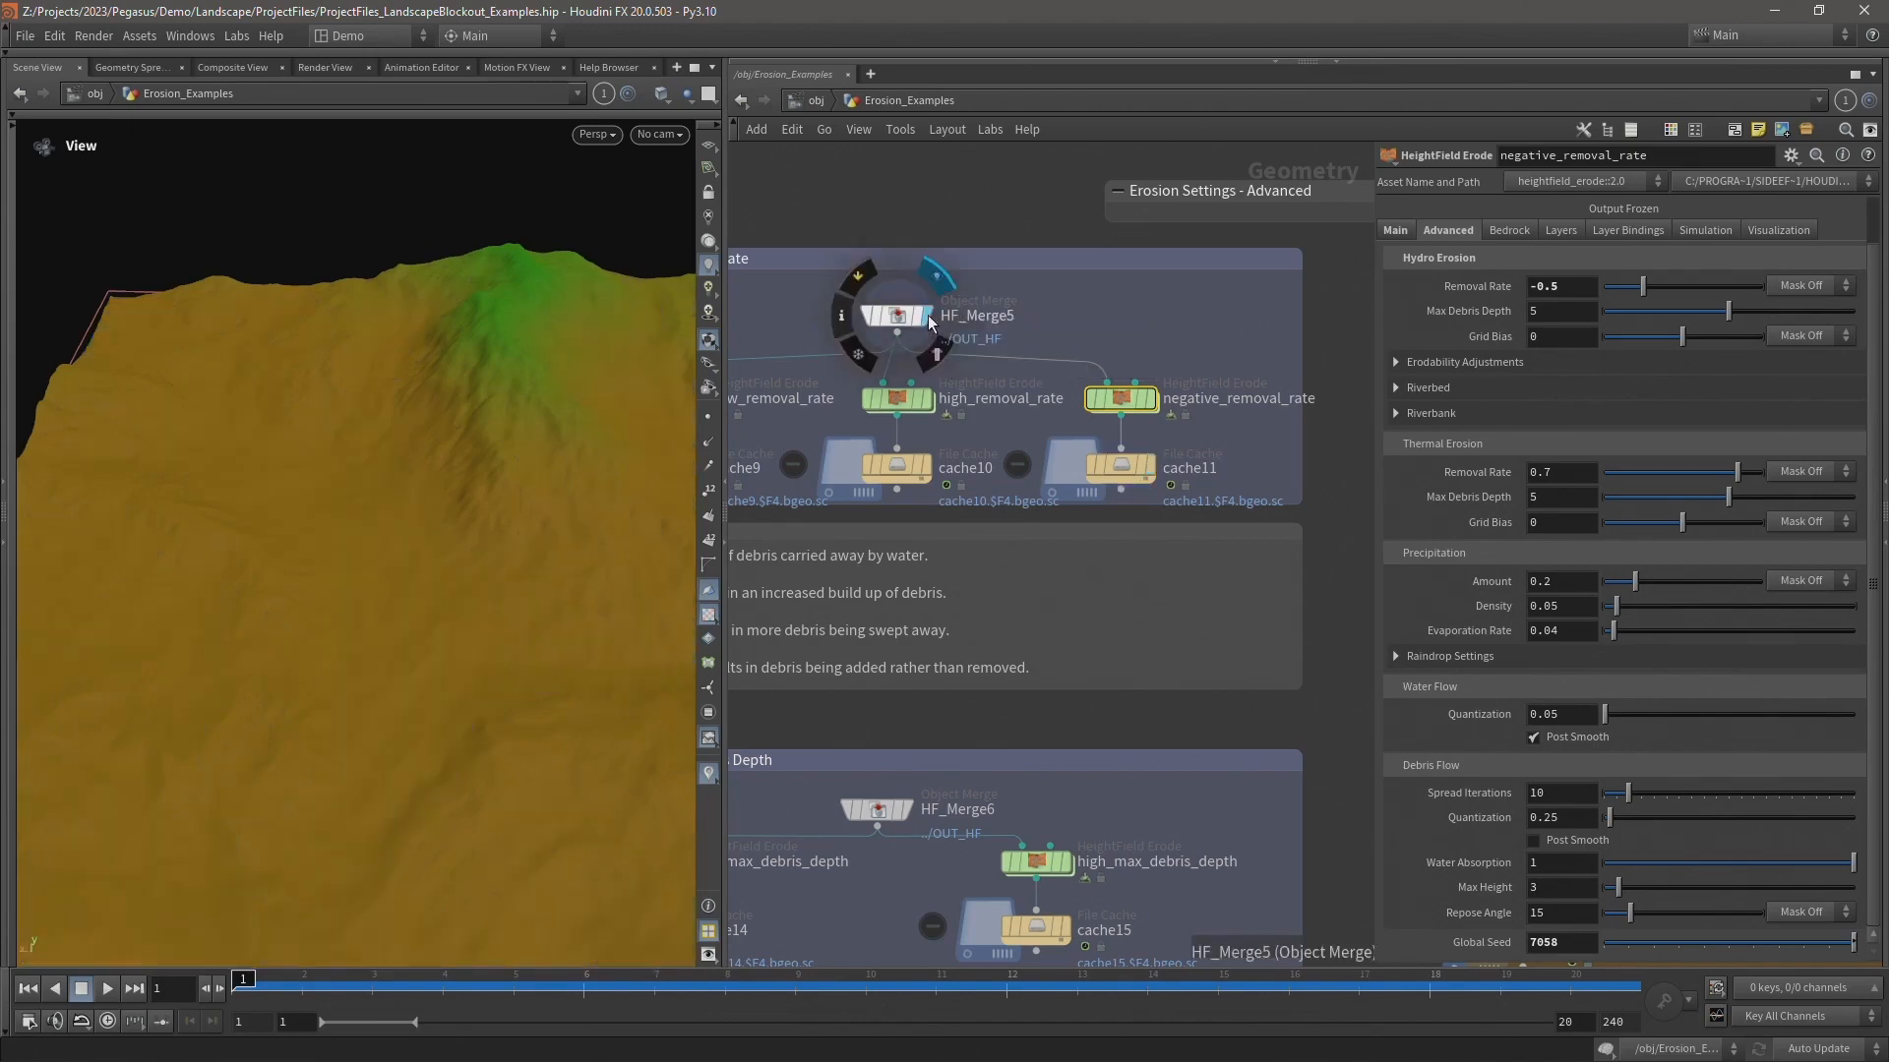
click(1153, 470)
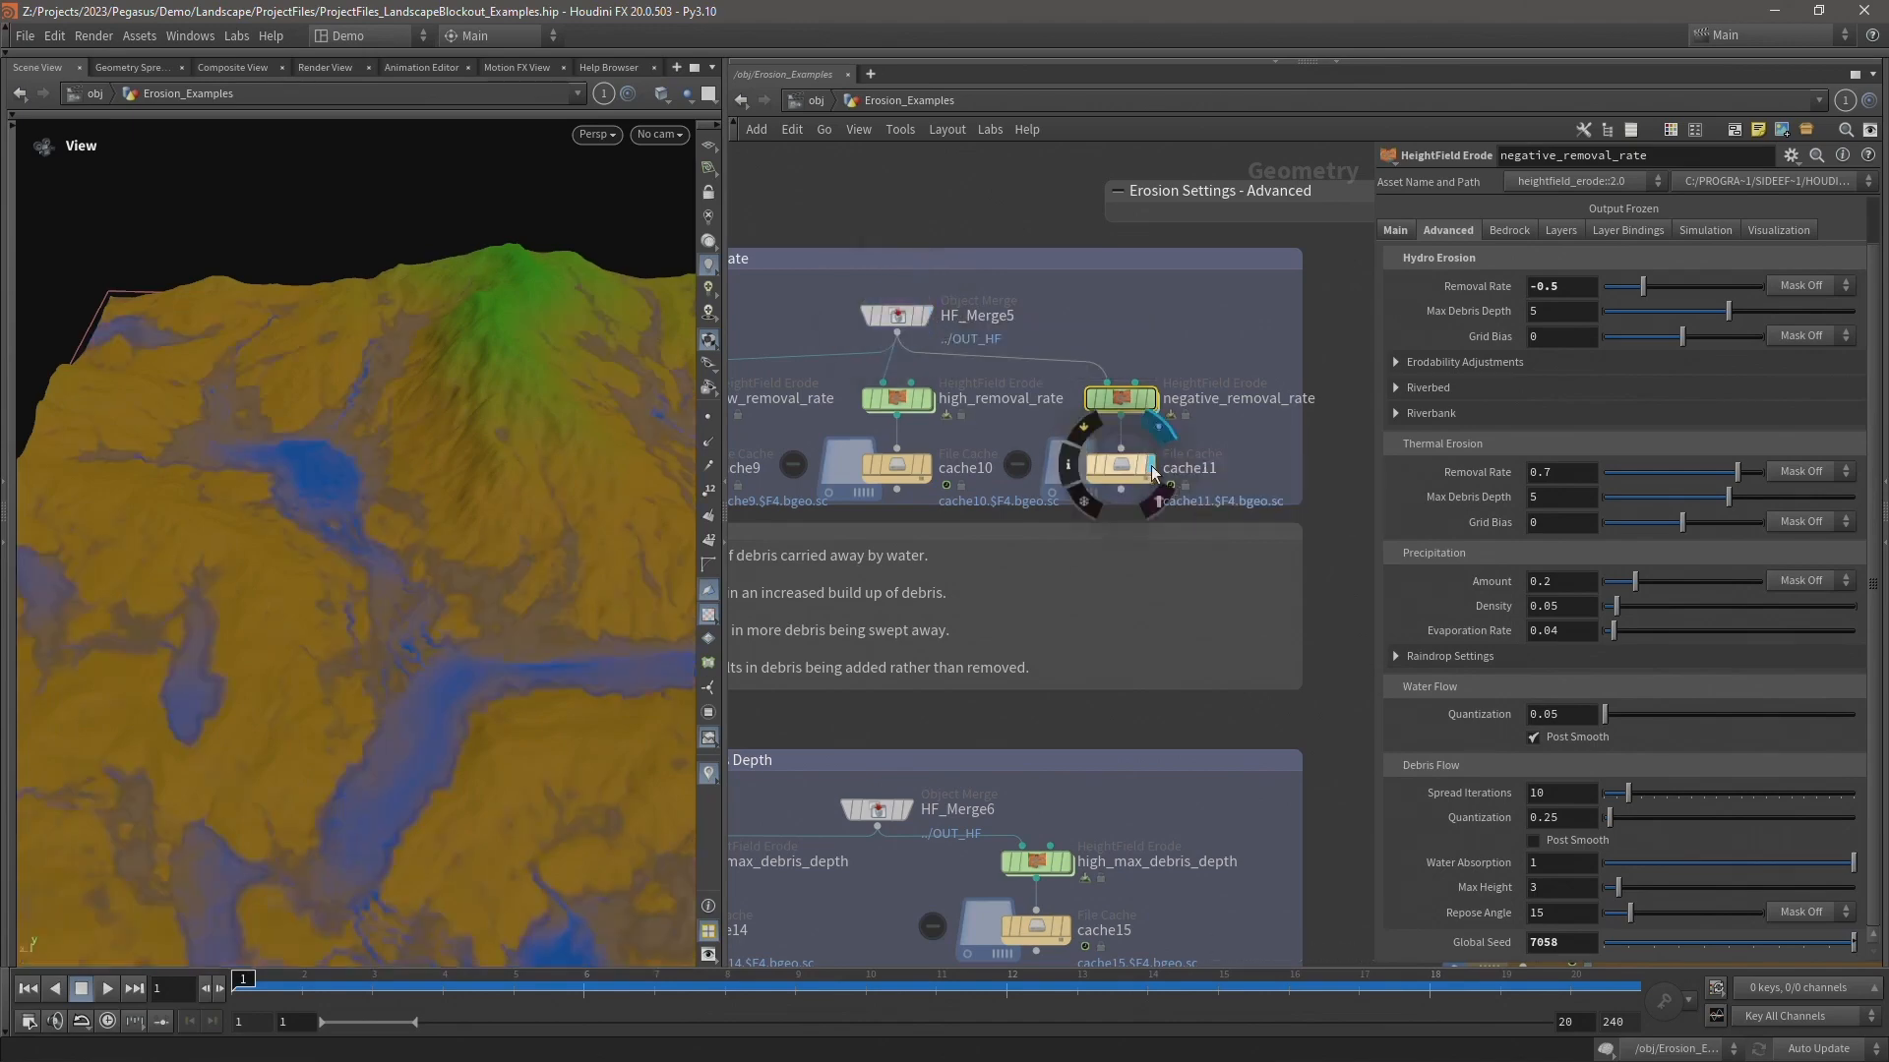
click(932, 326)
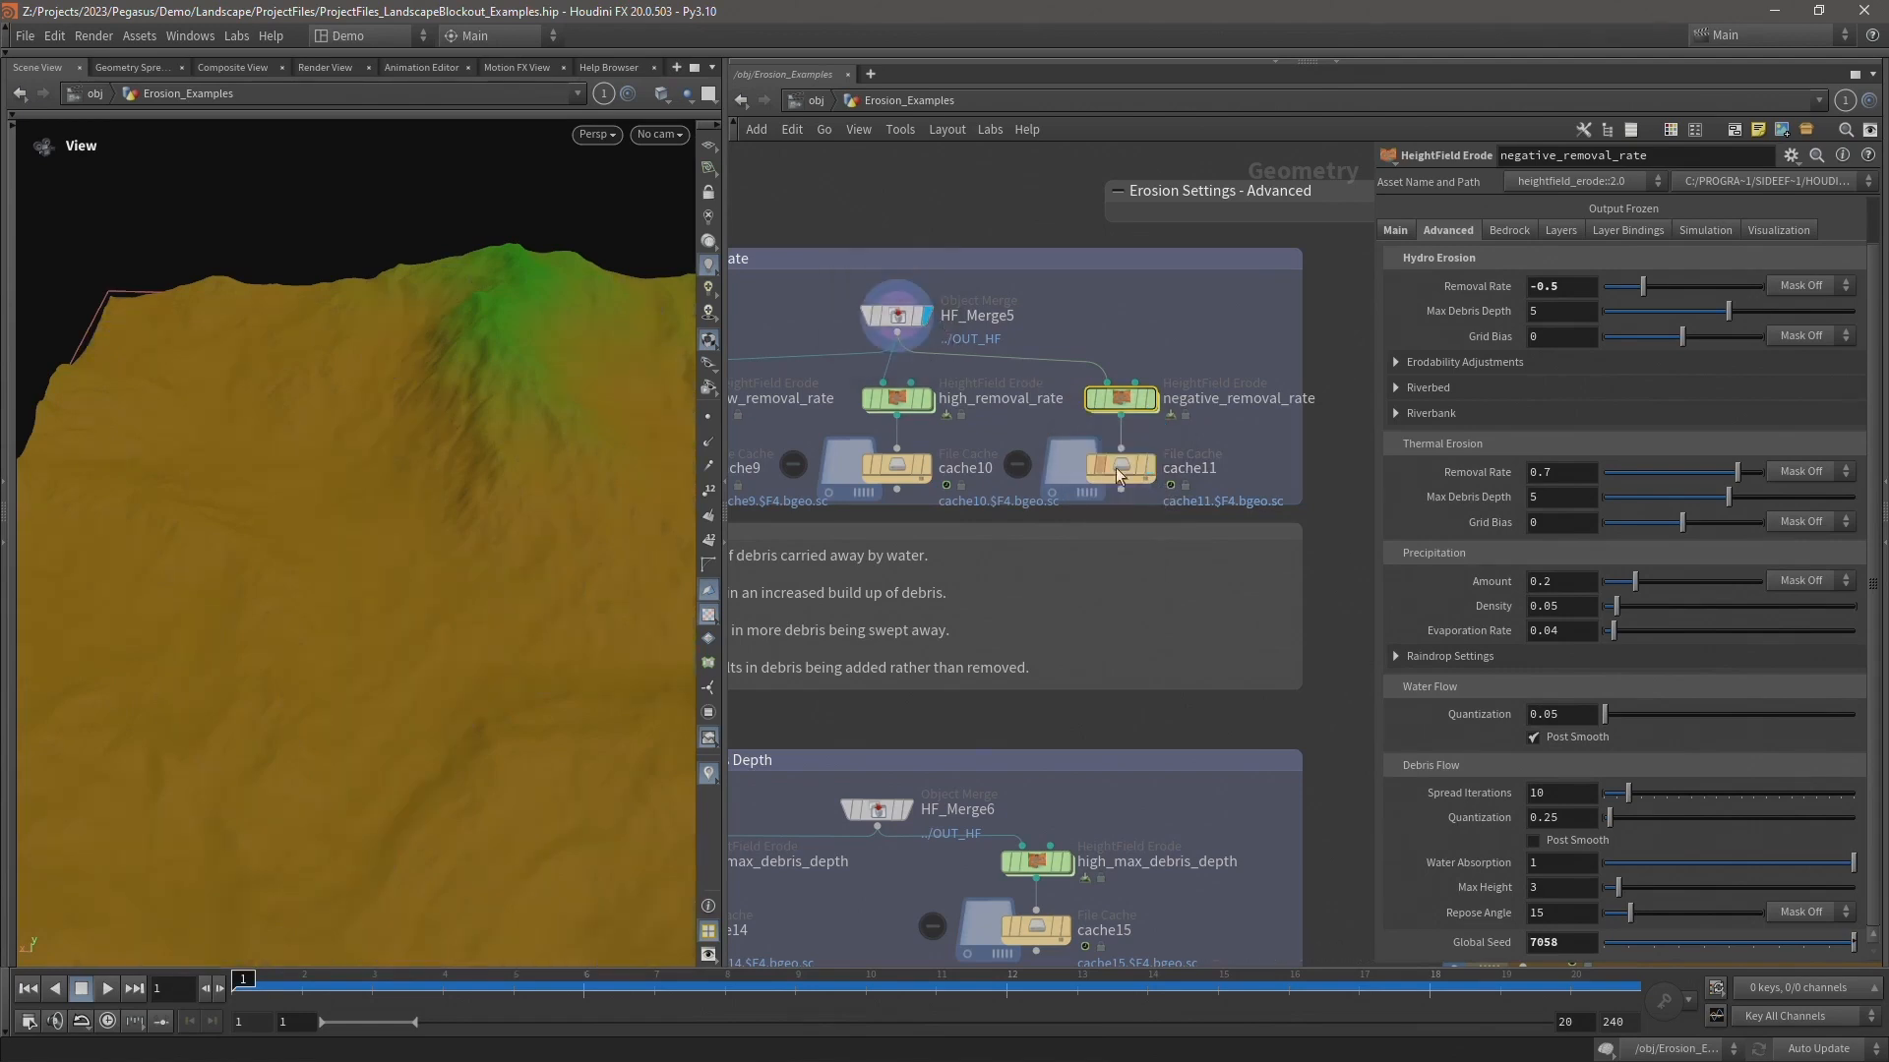
click(1158, 472)
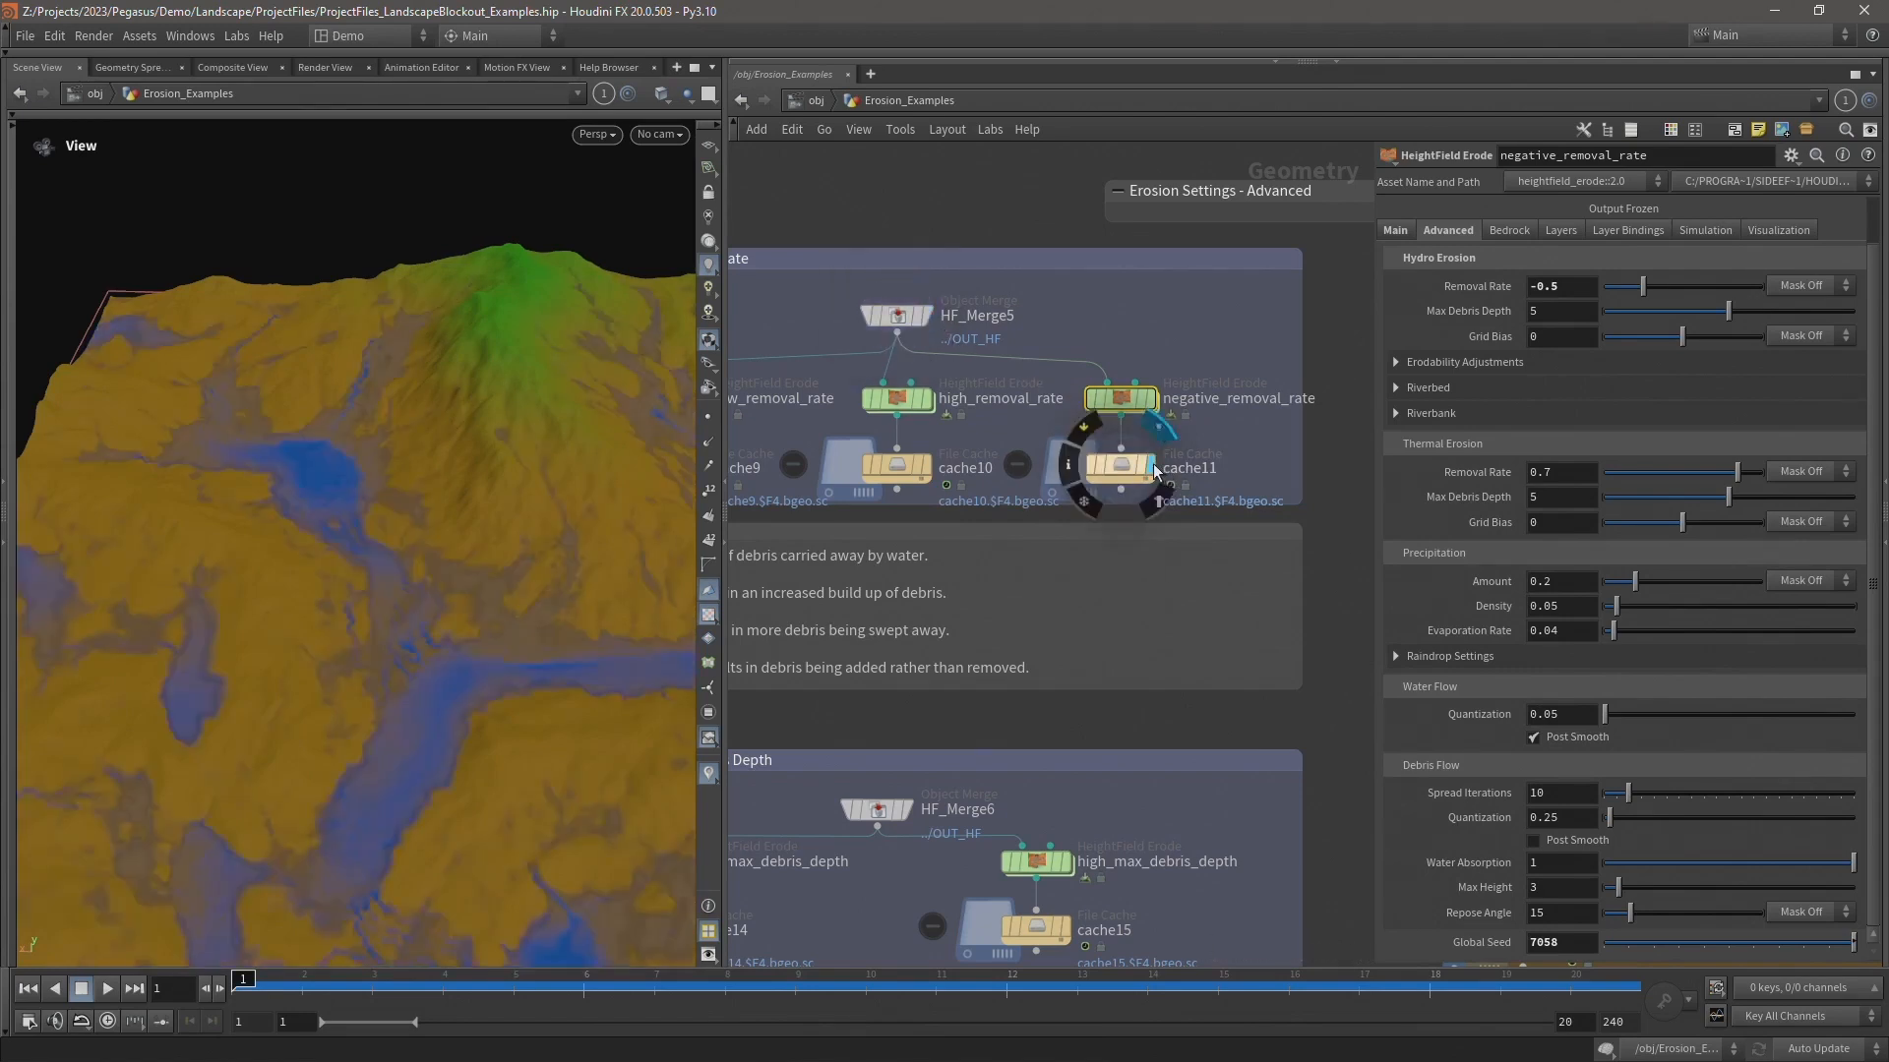
click(932, 325)
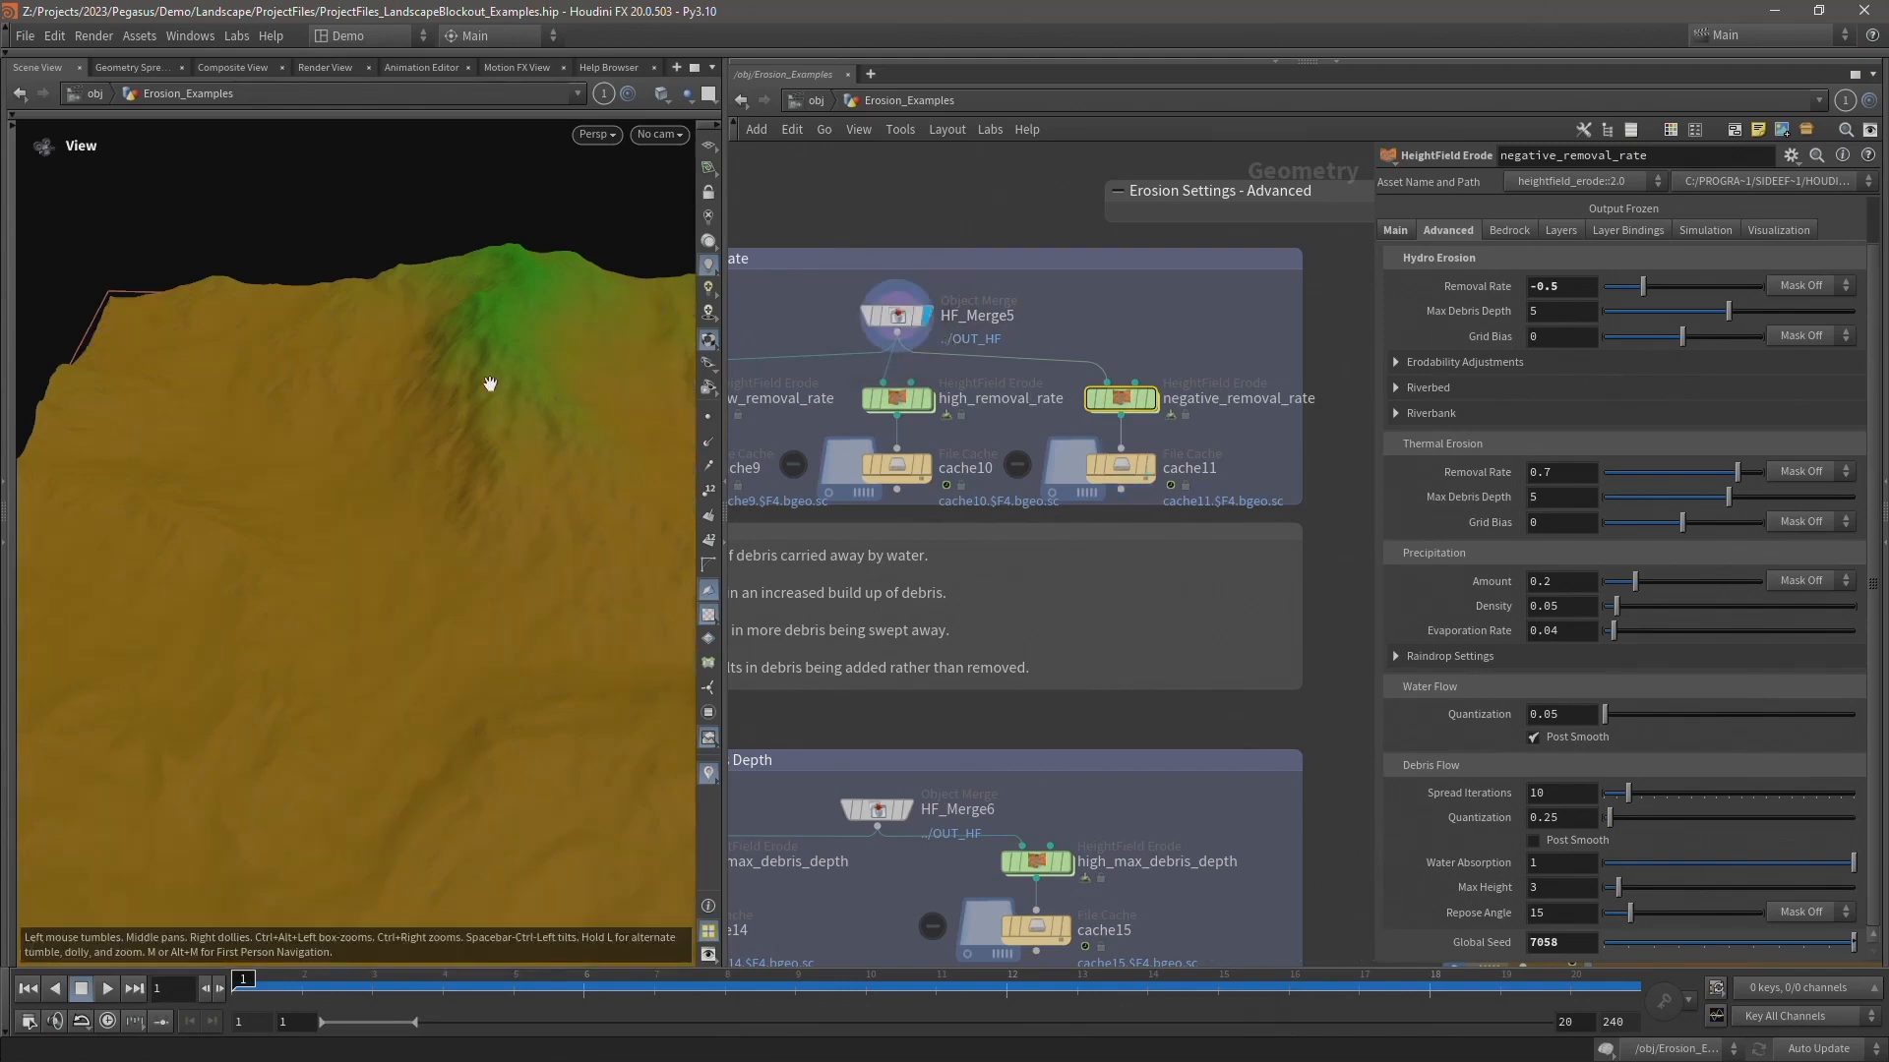
click(1156, 473)
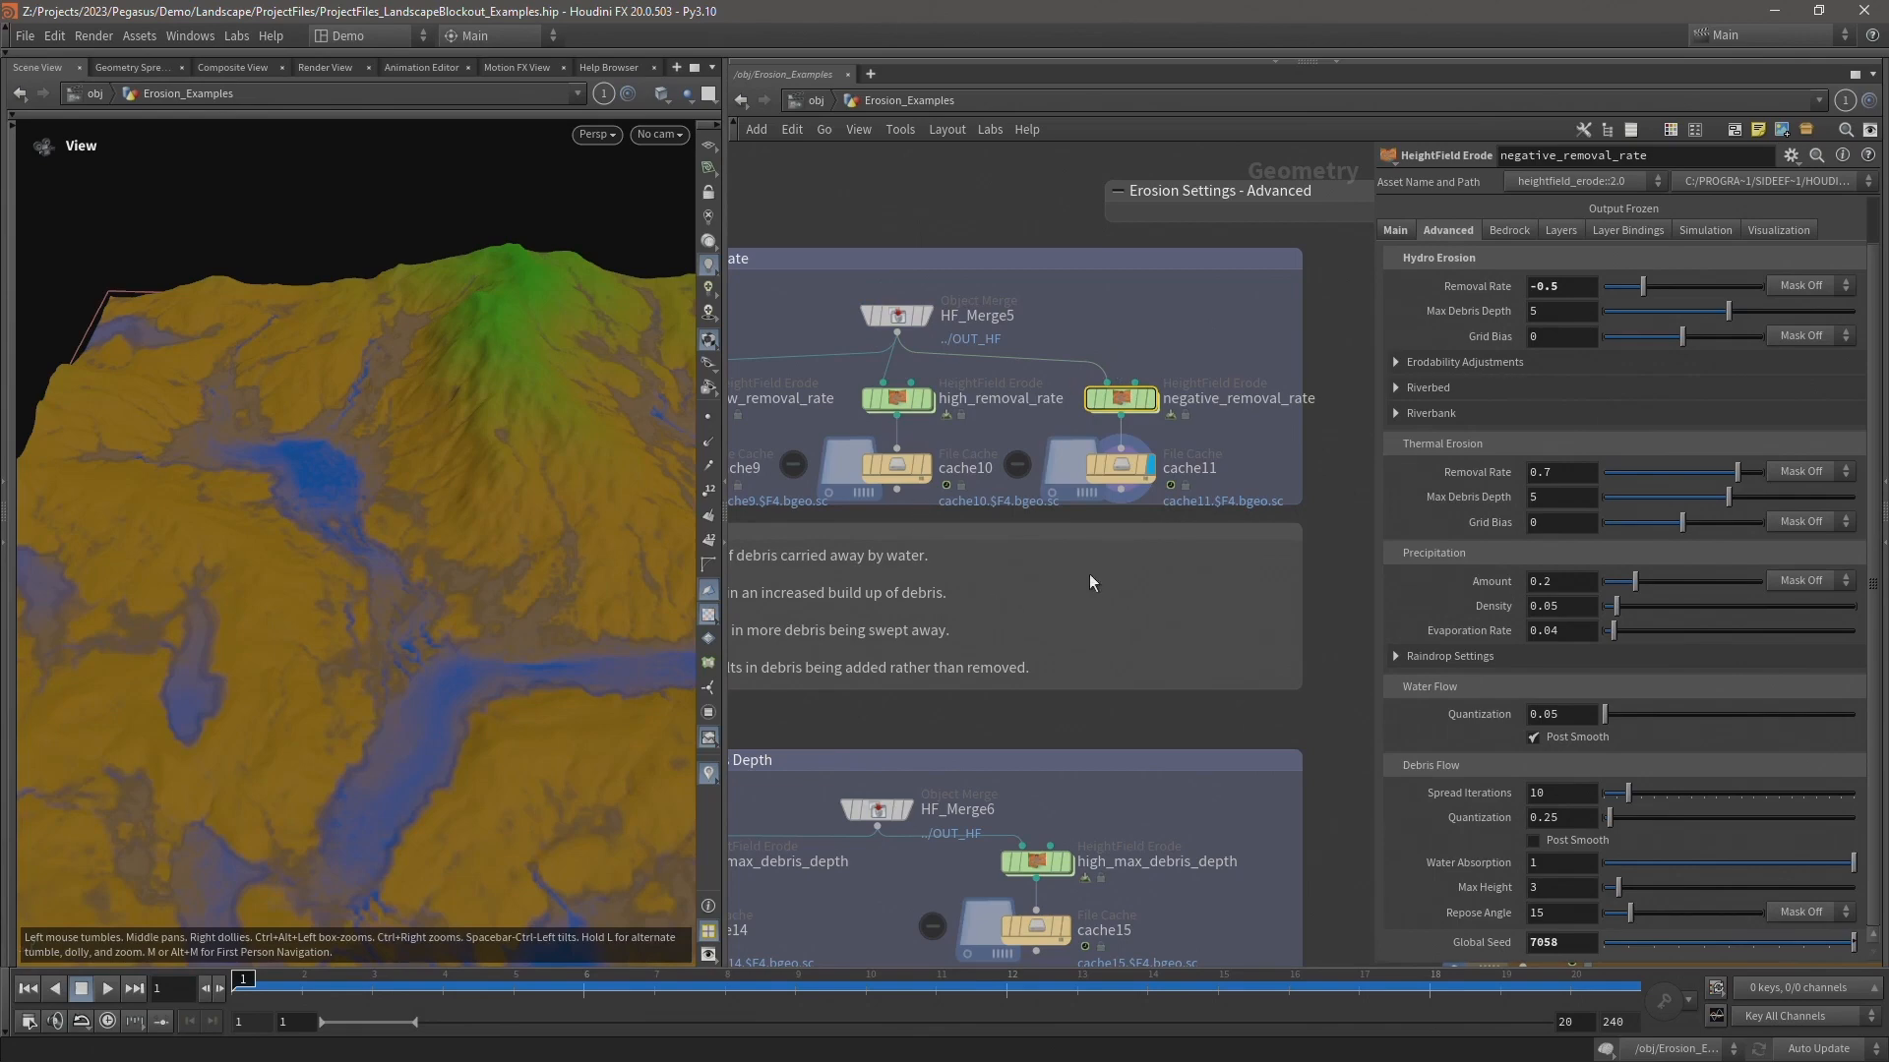
- Inspect the Max Debris Depth of low_max_debris_depth and examine the channels in its cache14 result
middle_drag(1075, 580, 935, 316)
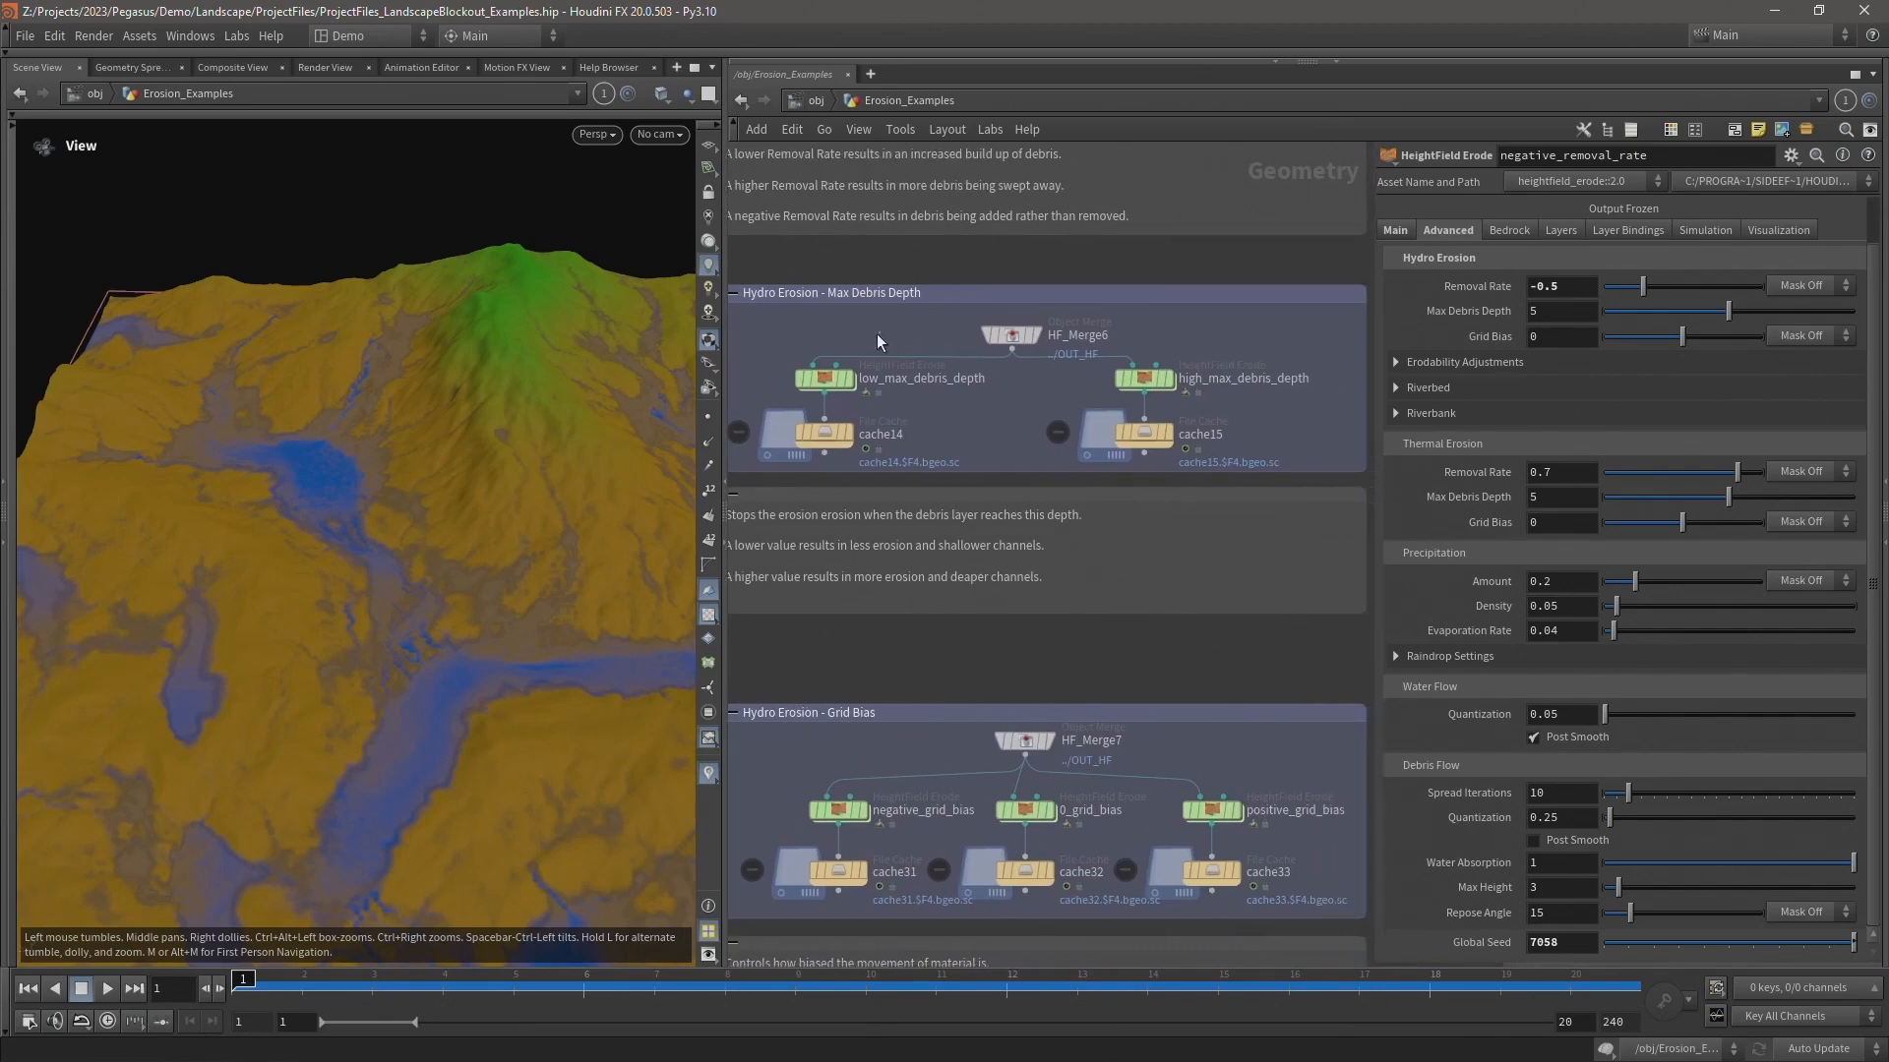
drag(804, 397, 801, 397)
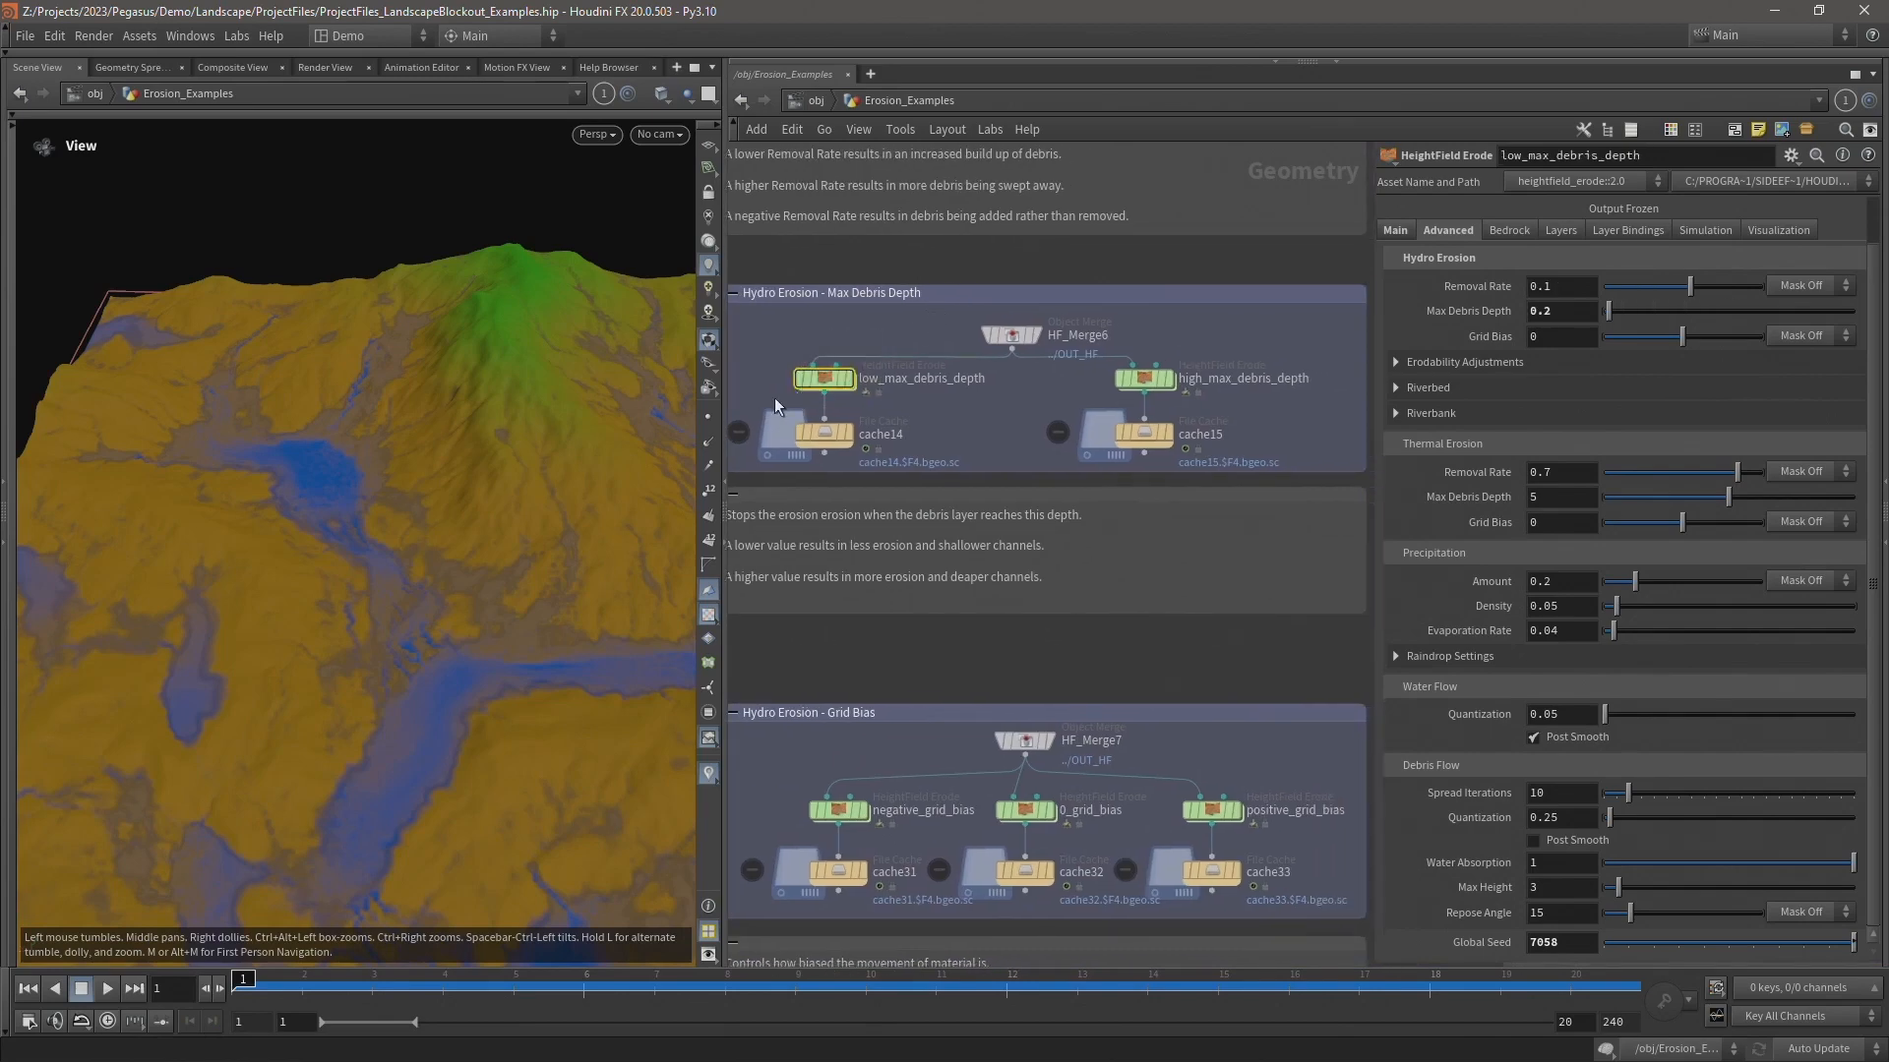
click(854, 428)
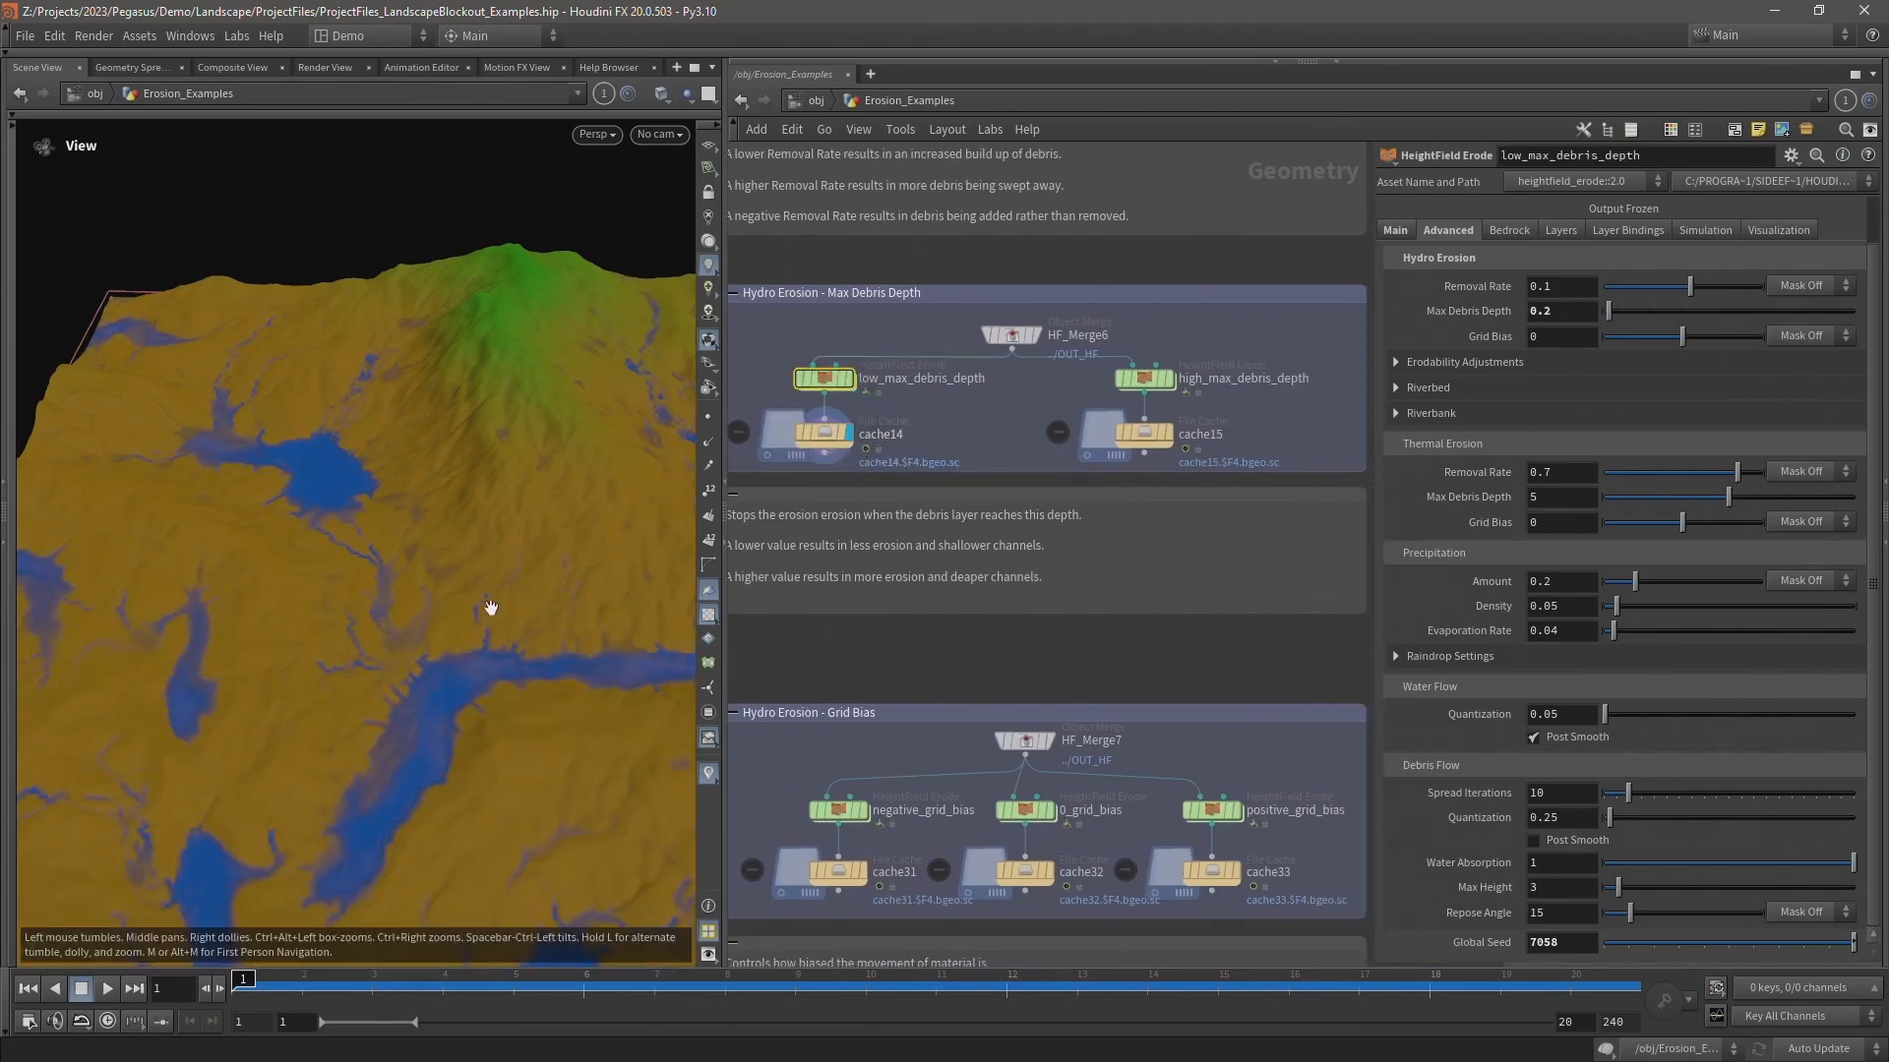
mouse_move(387, 555)
mouse_down()
mouse_move(404, 535)
mouse_move(371, 540)
mouse_up()
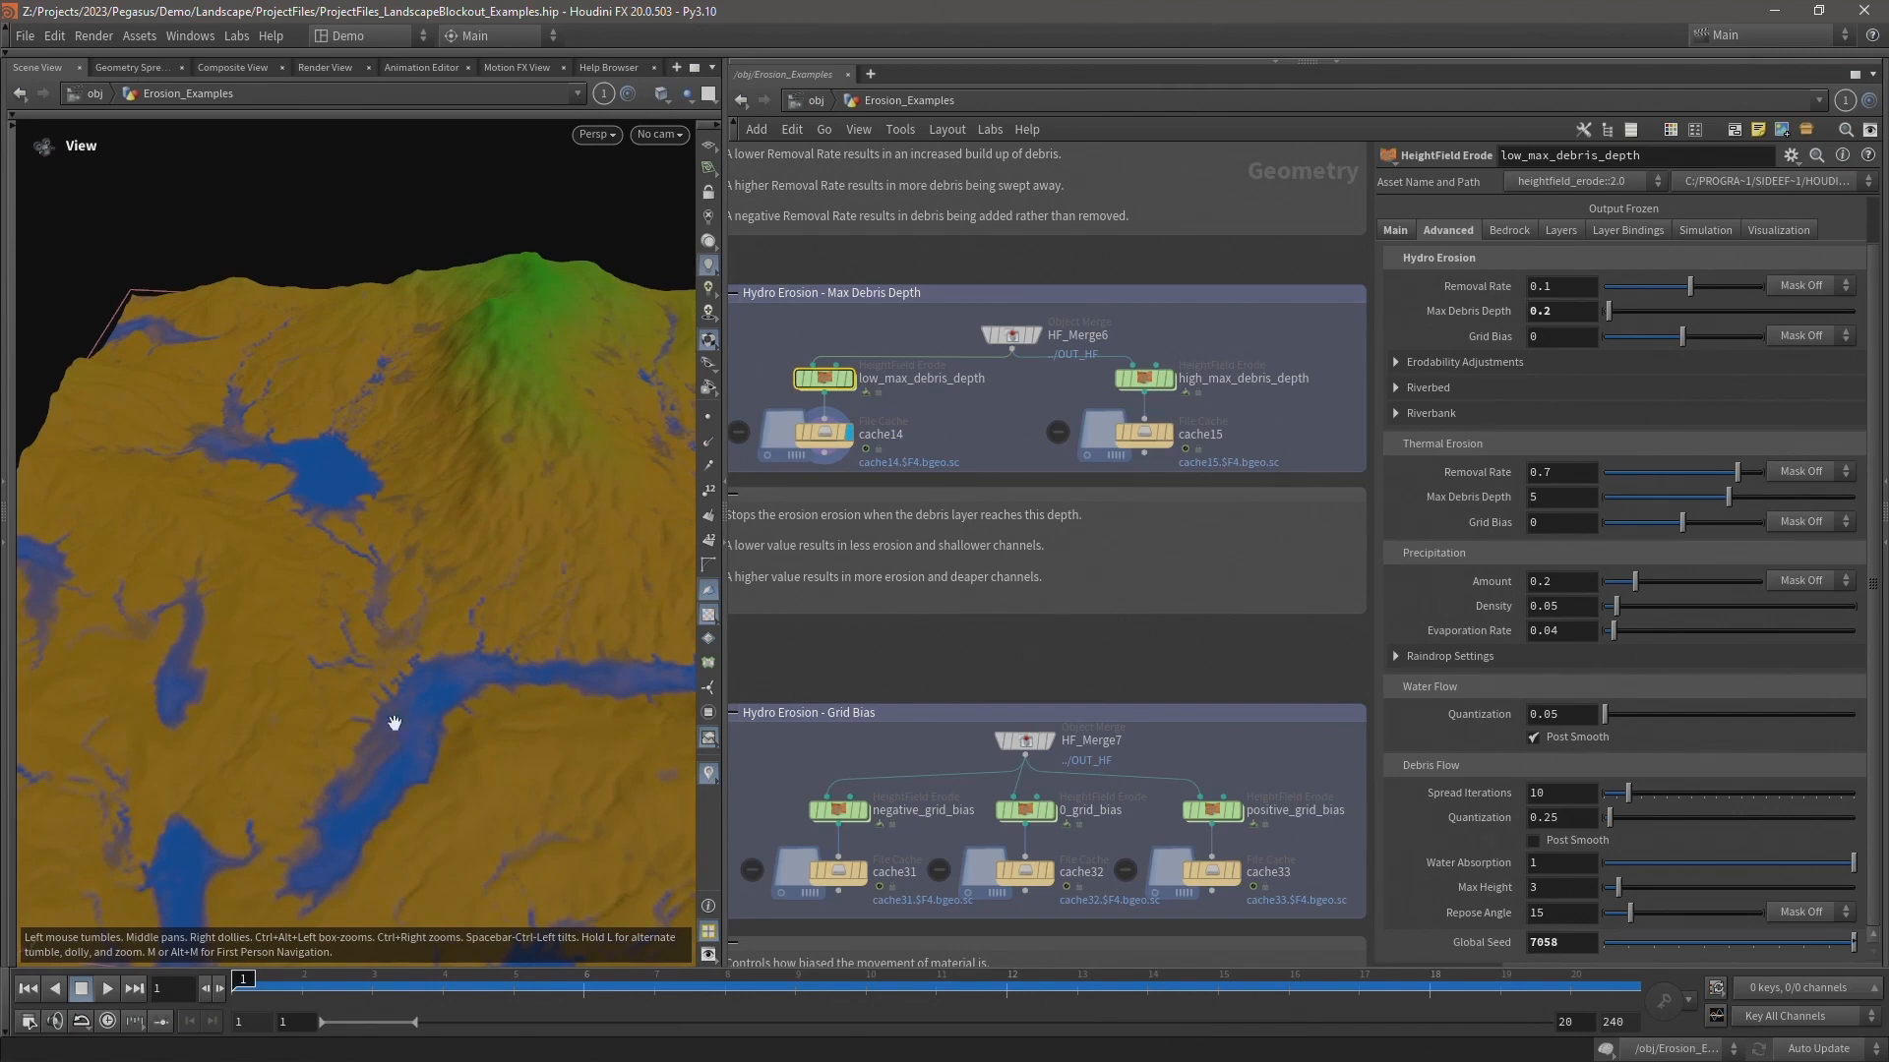
drag(603, 683, 485, 662)
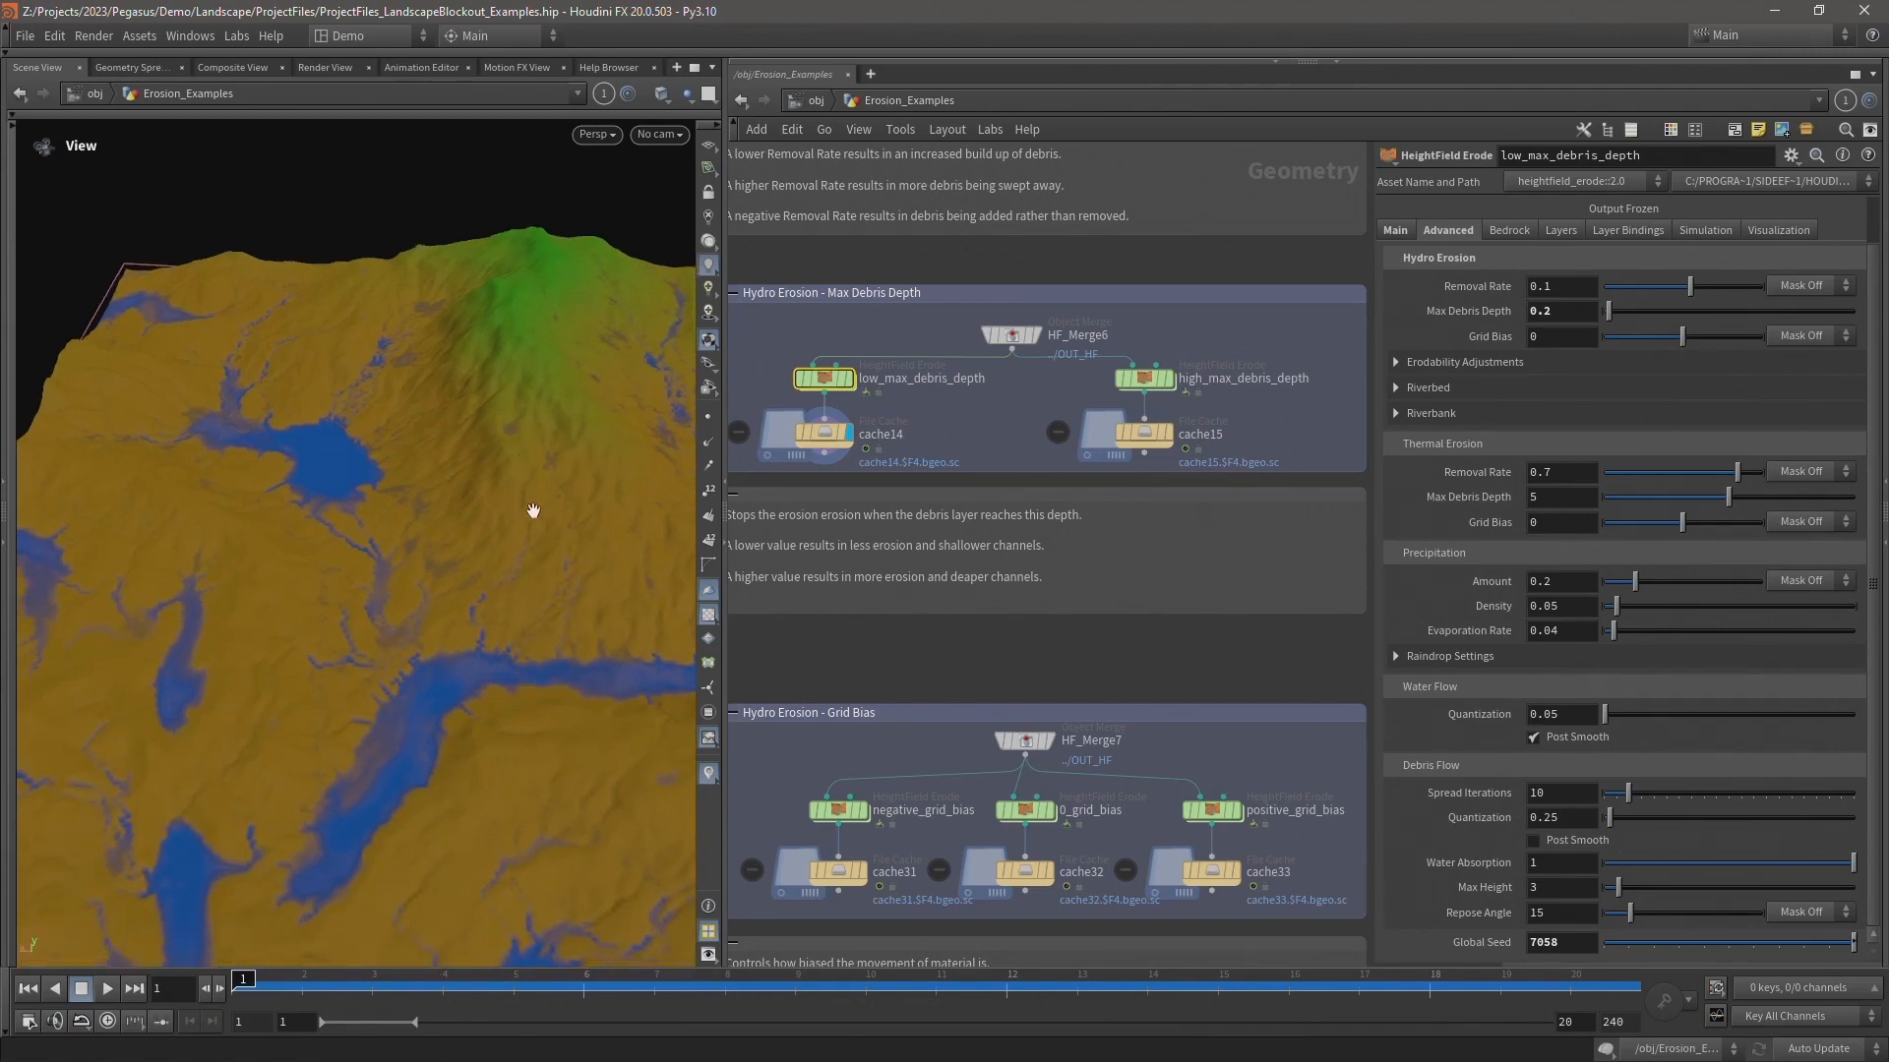
- Inspect the Max Debris Depth of high_max_debris_depth and compare the cache14 and cache15 terrains by alternating between them, ending on cache15
click(1147, 381)
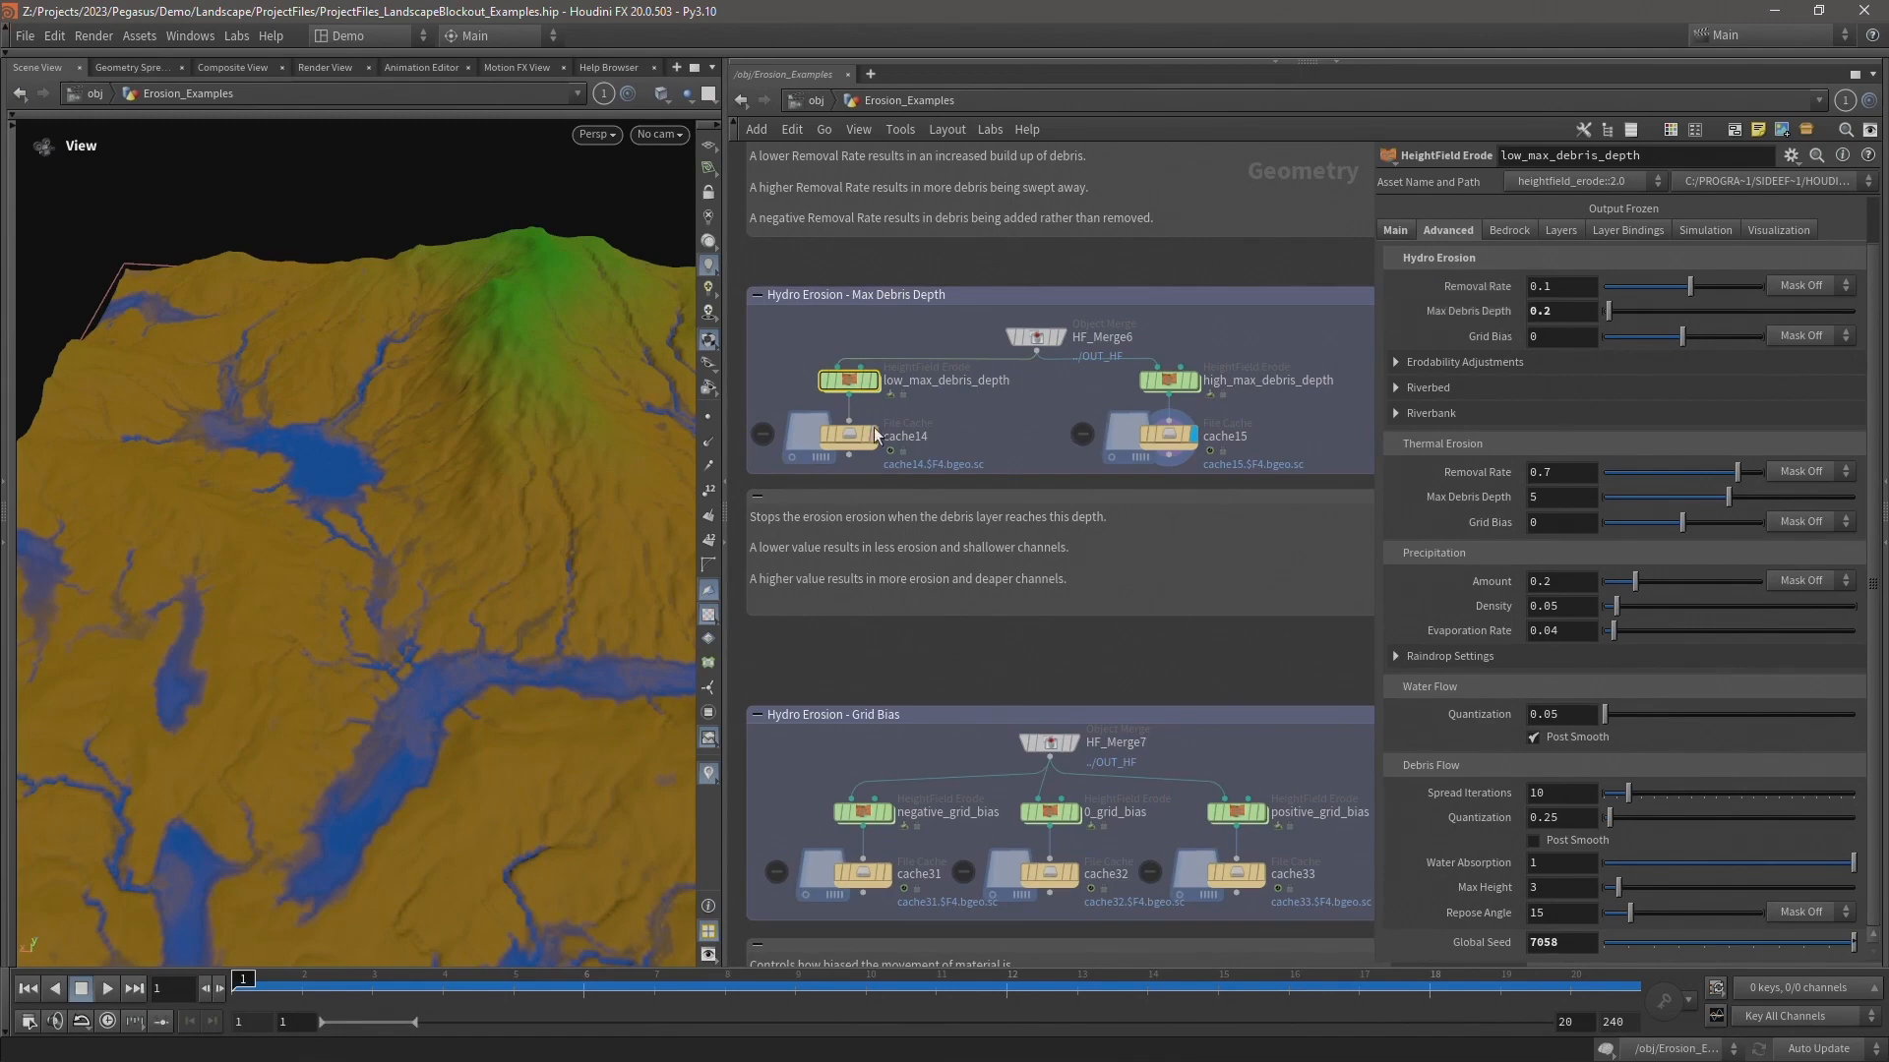
mouse_move(897, 443)
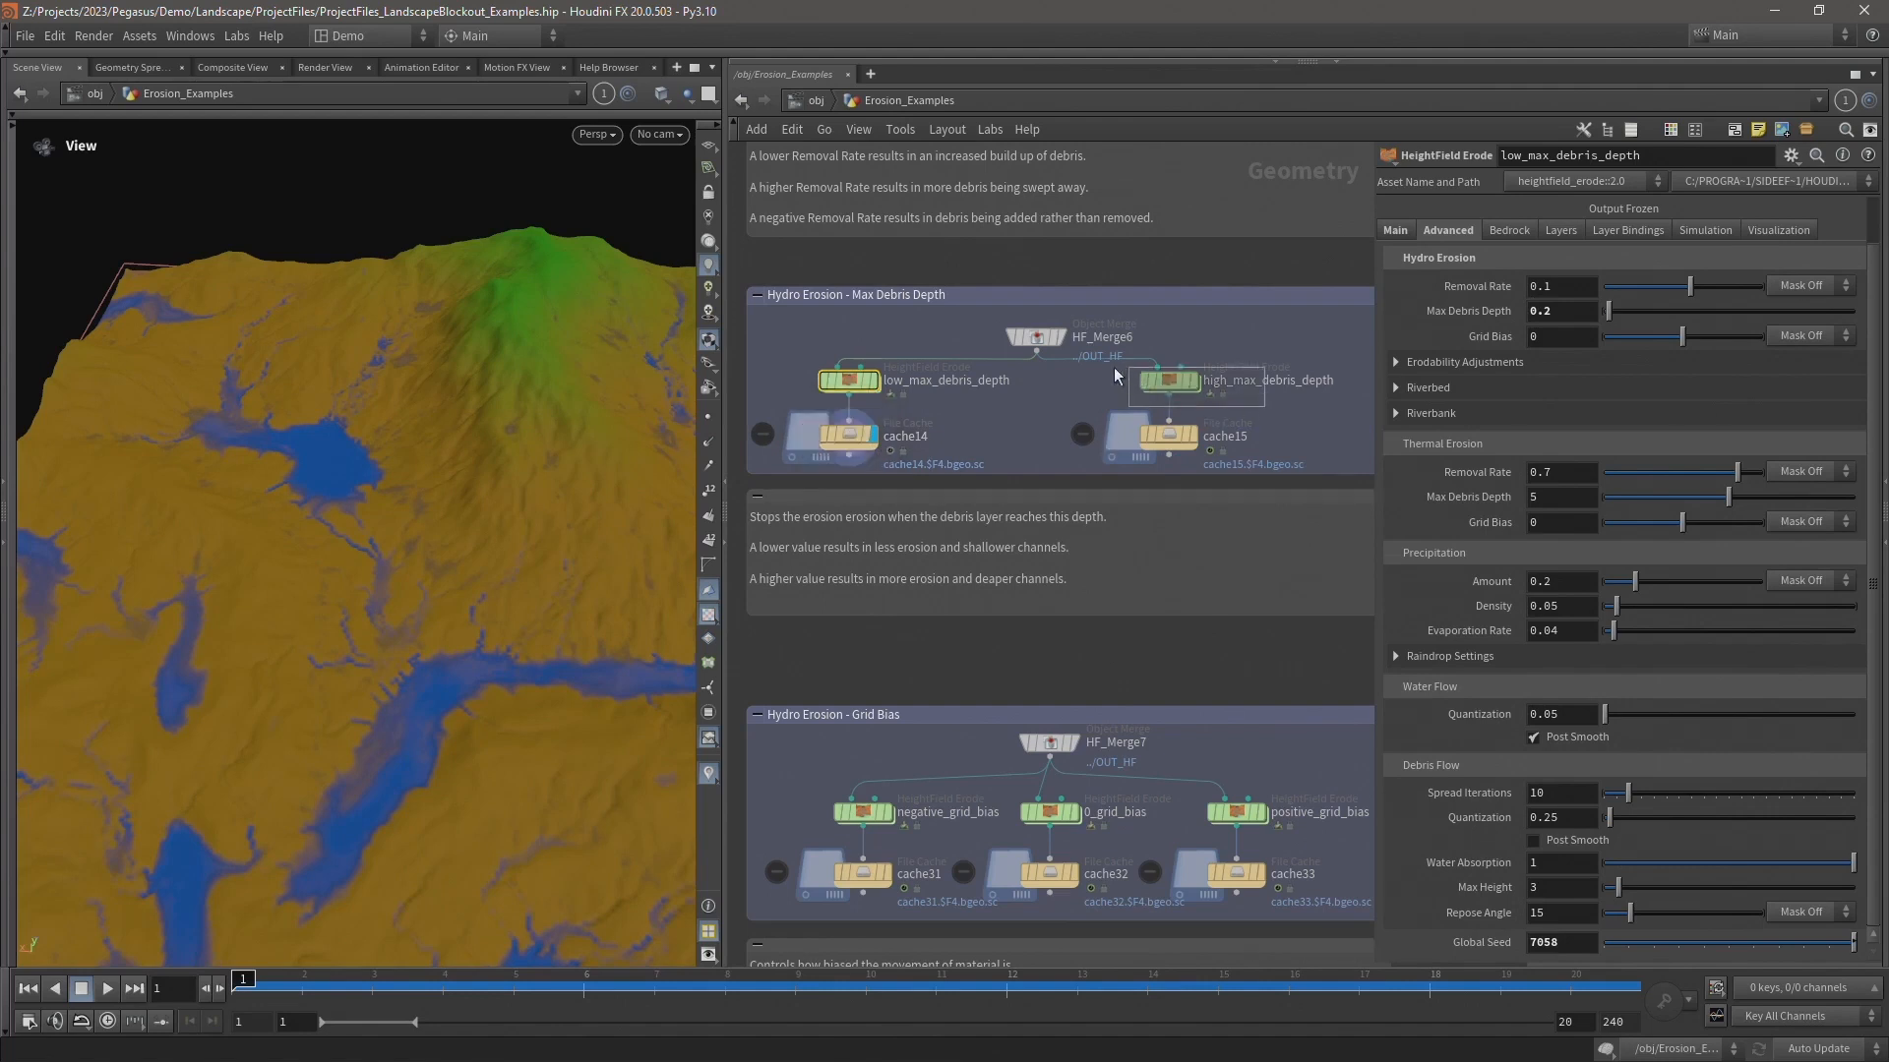
click(1169, 380)
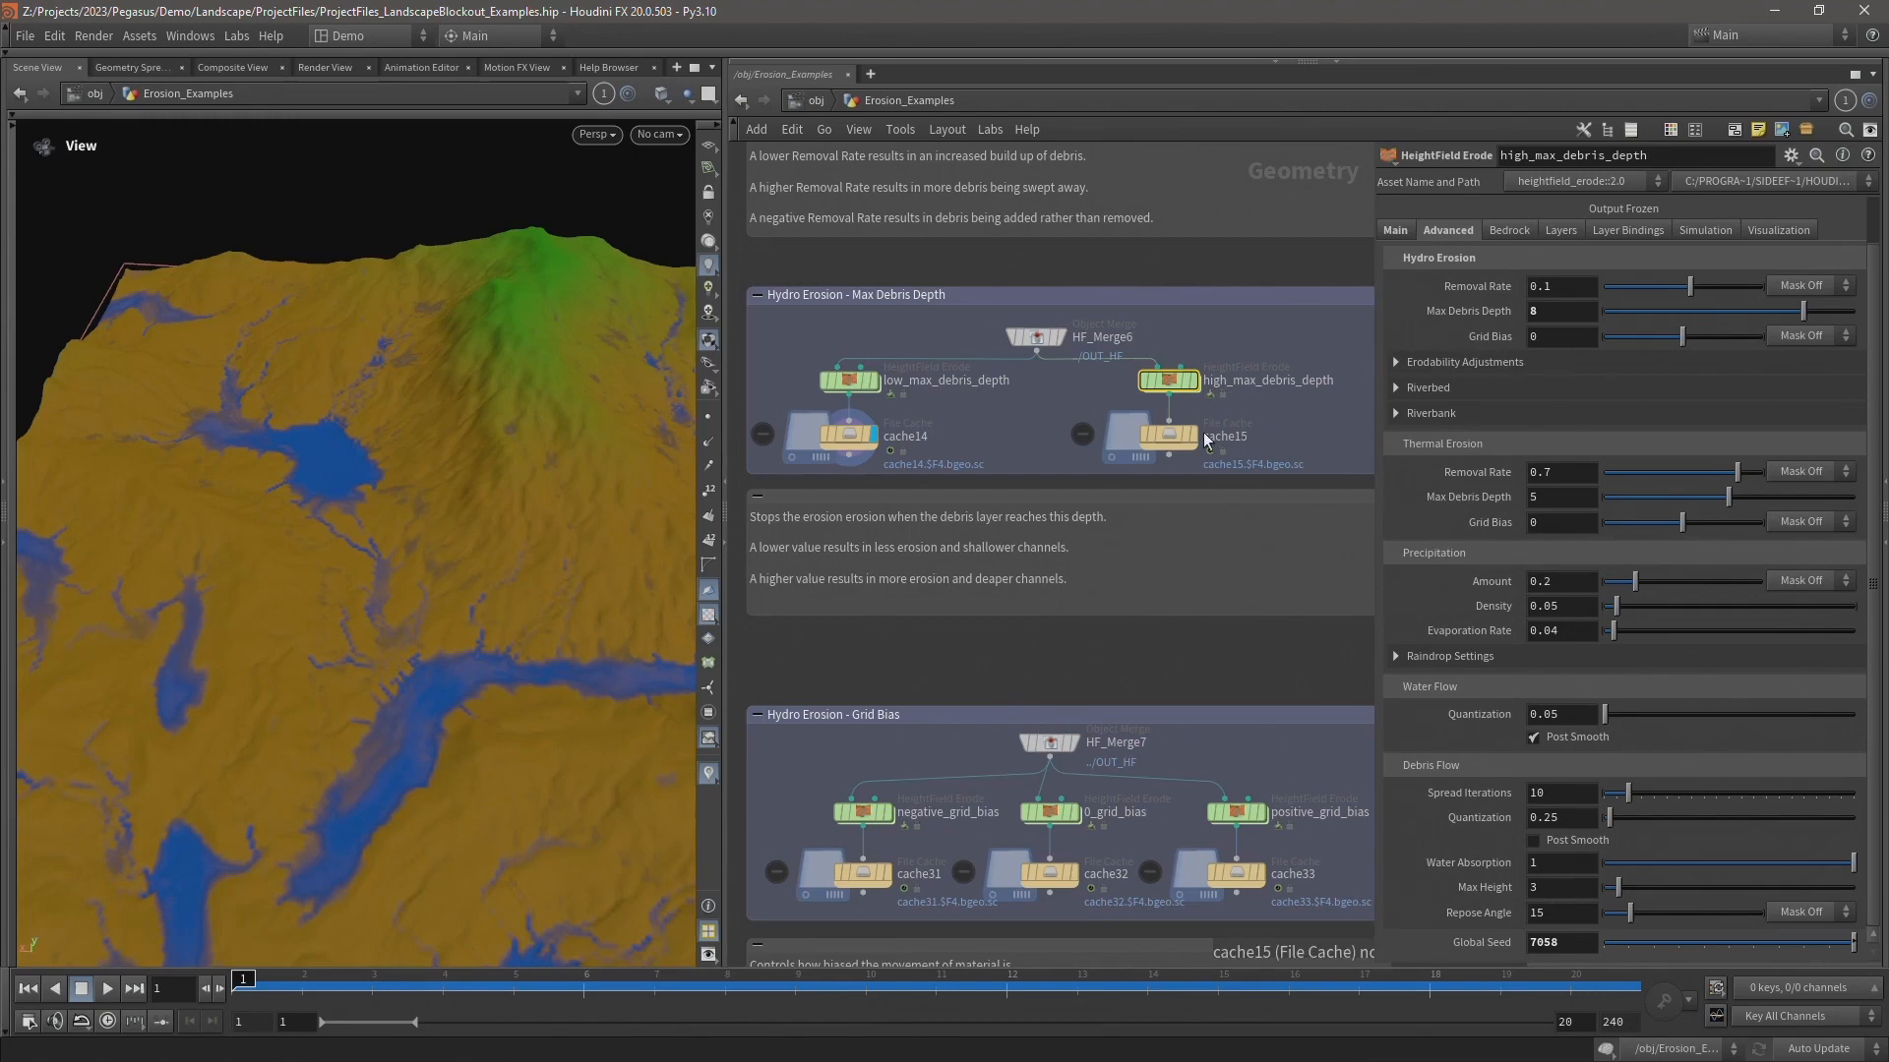
click(1177, 436)
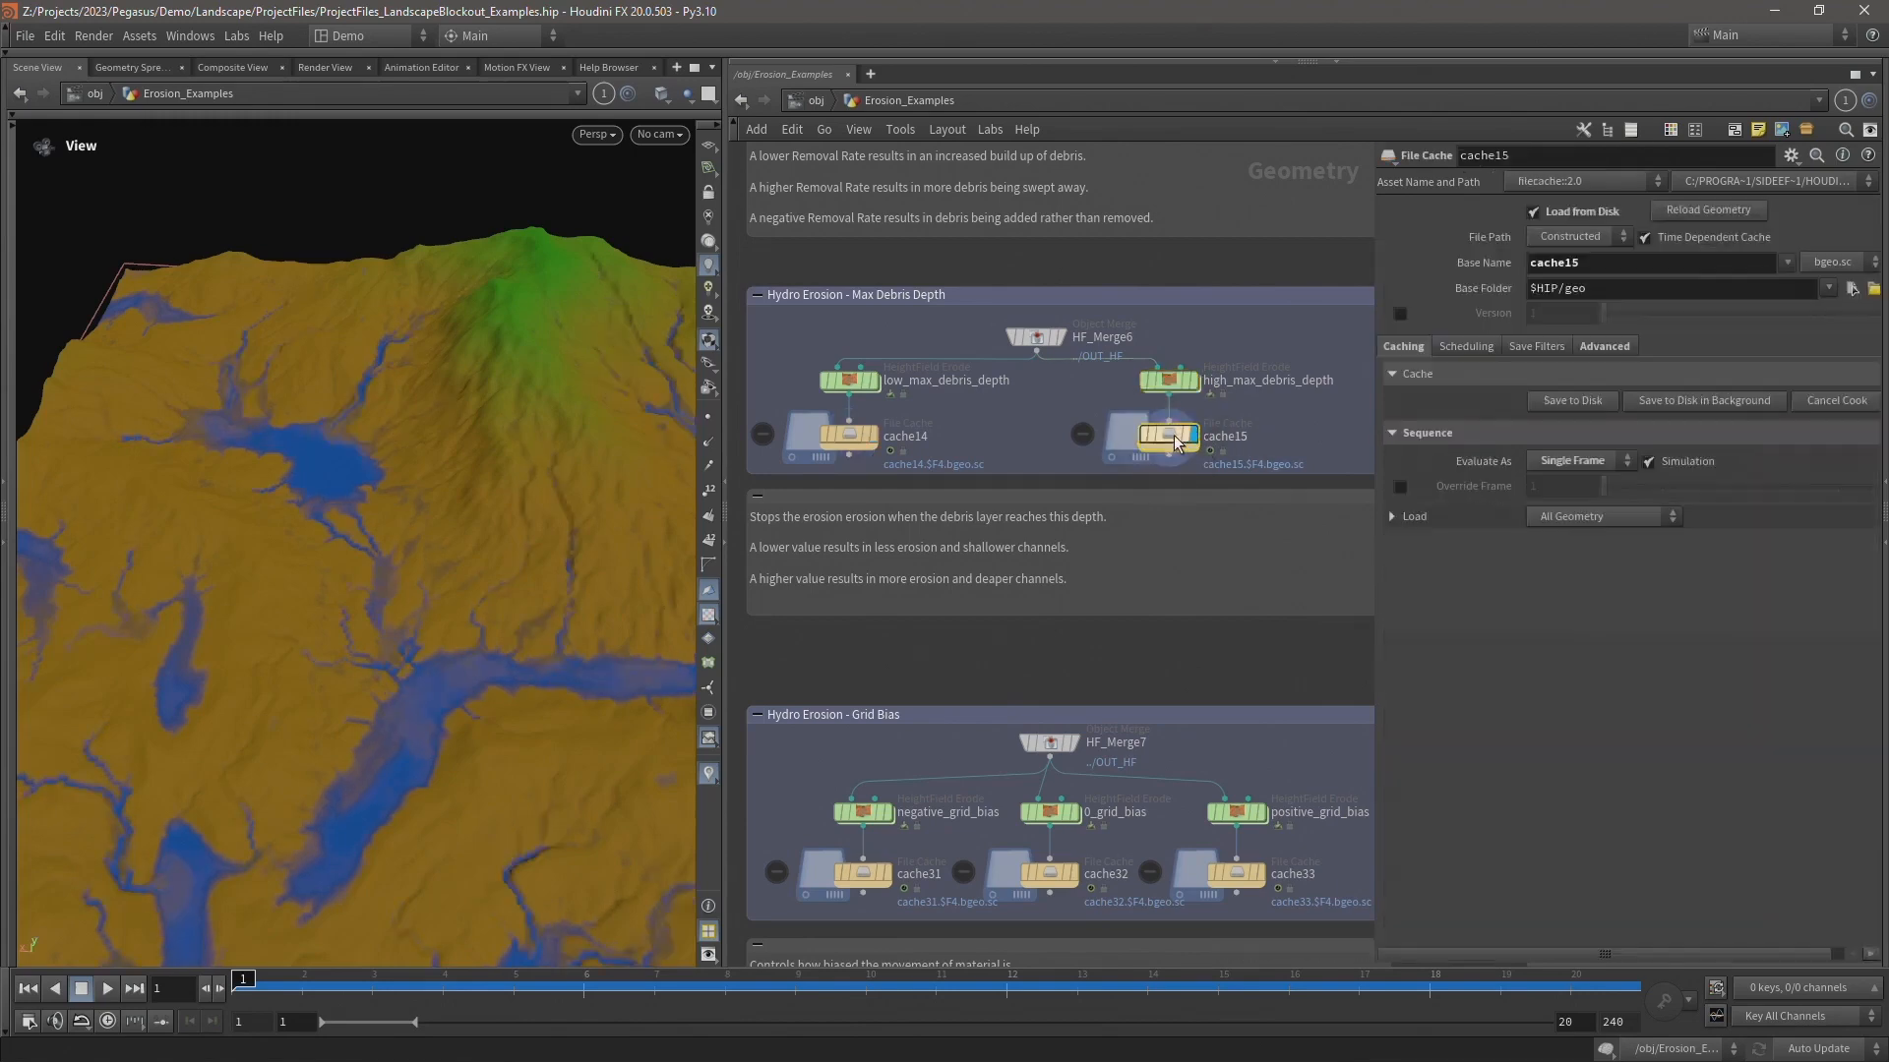
click(1169, 389)
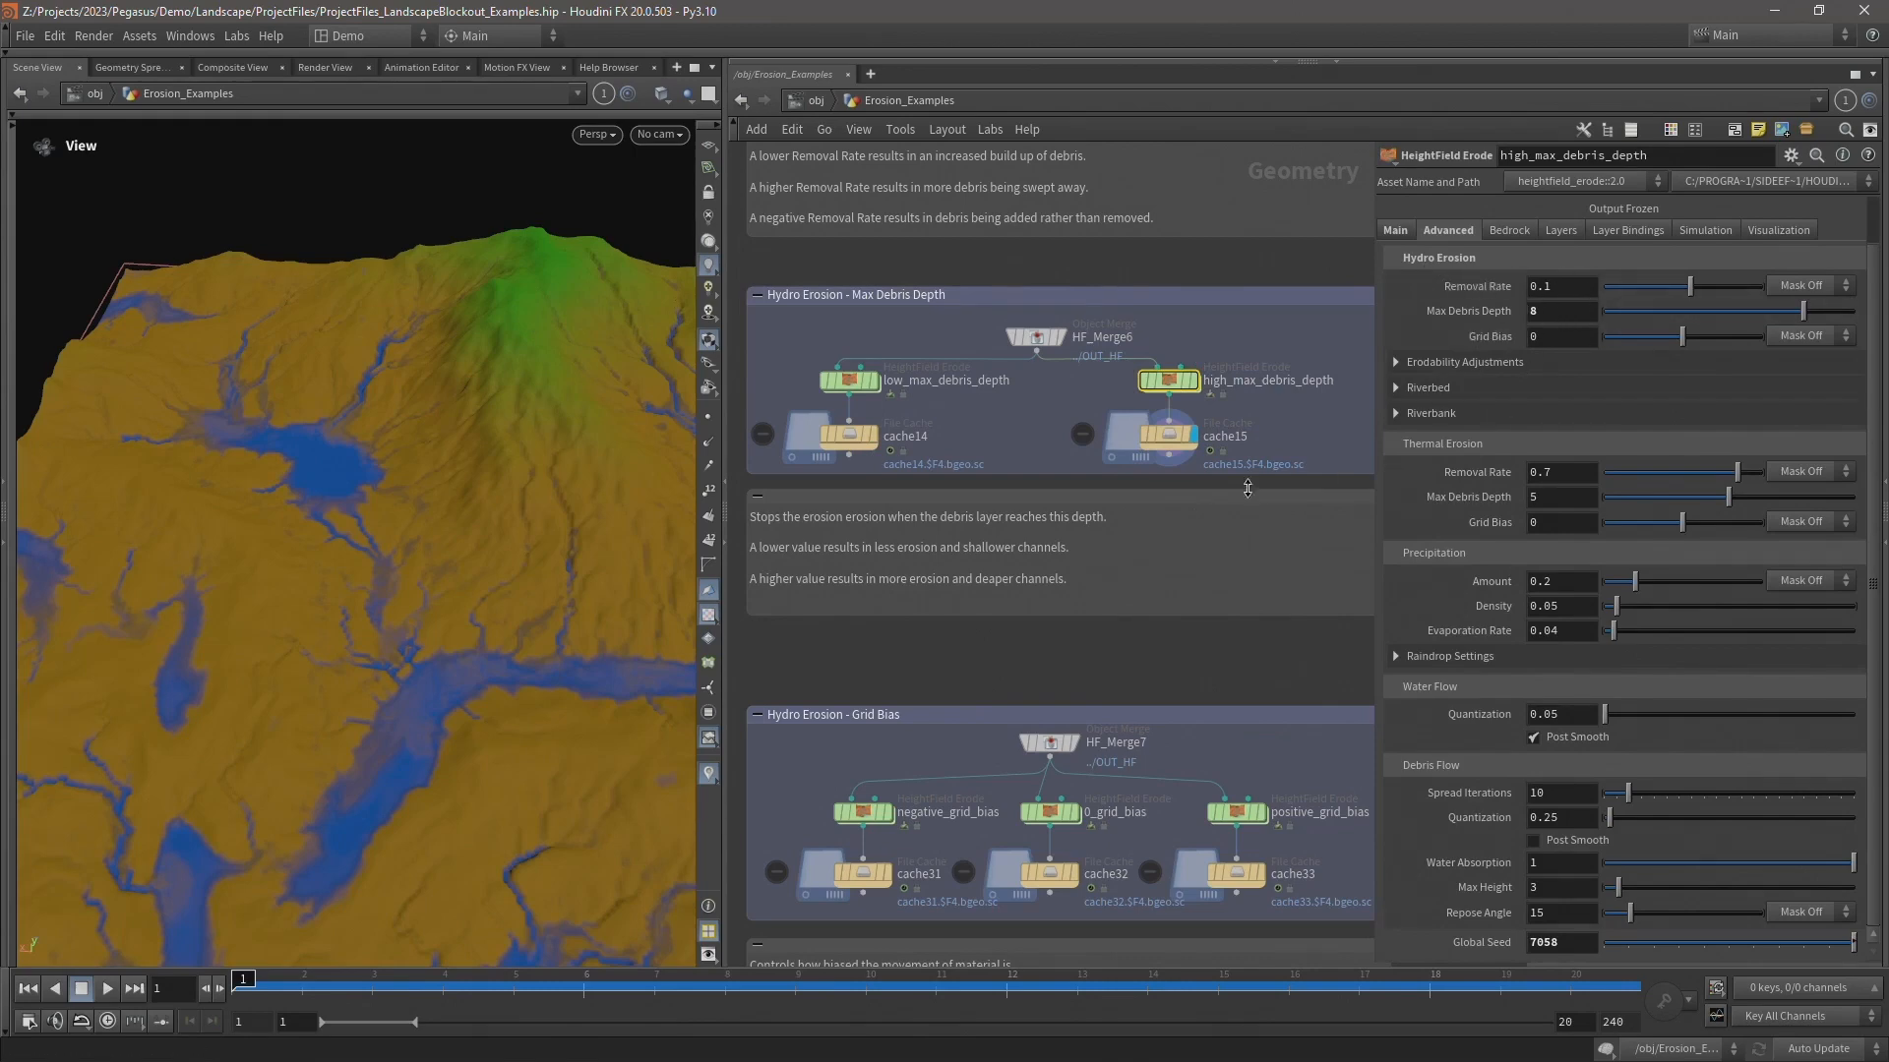
click(1168, 434)
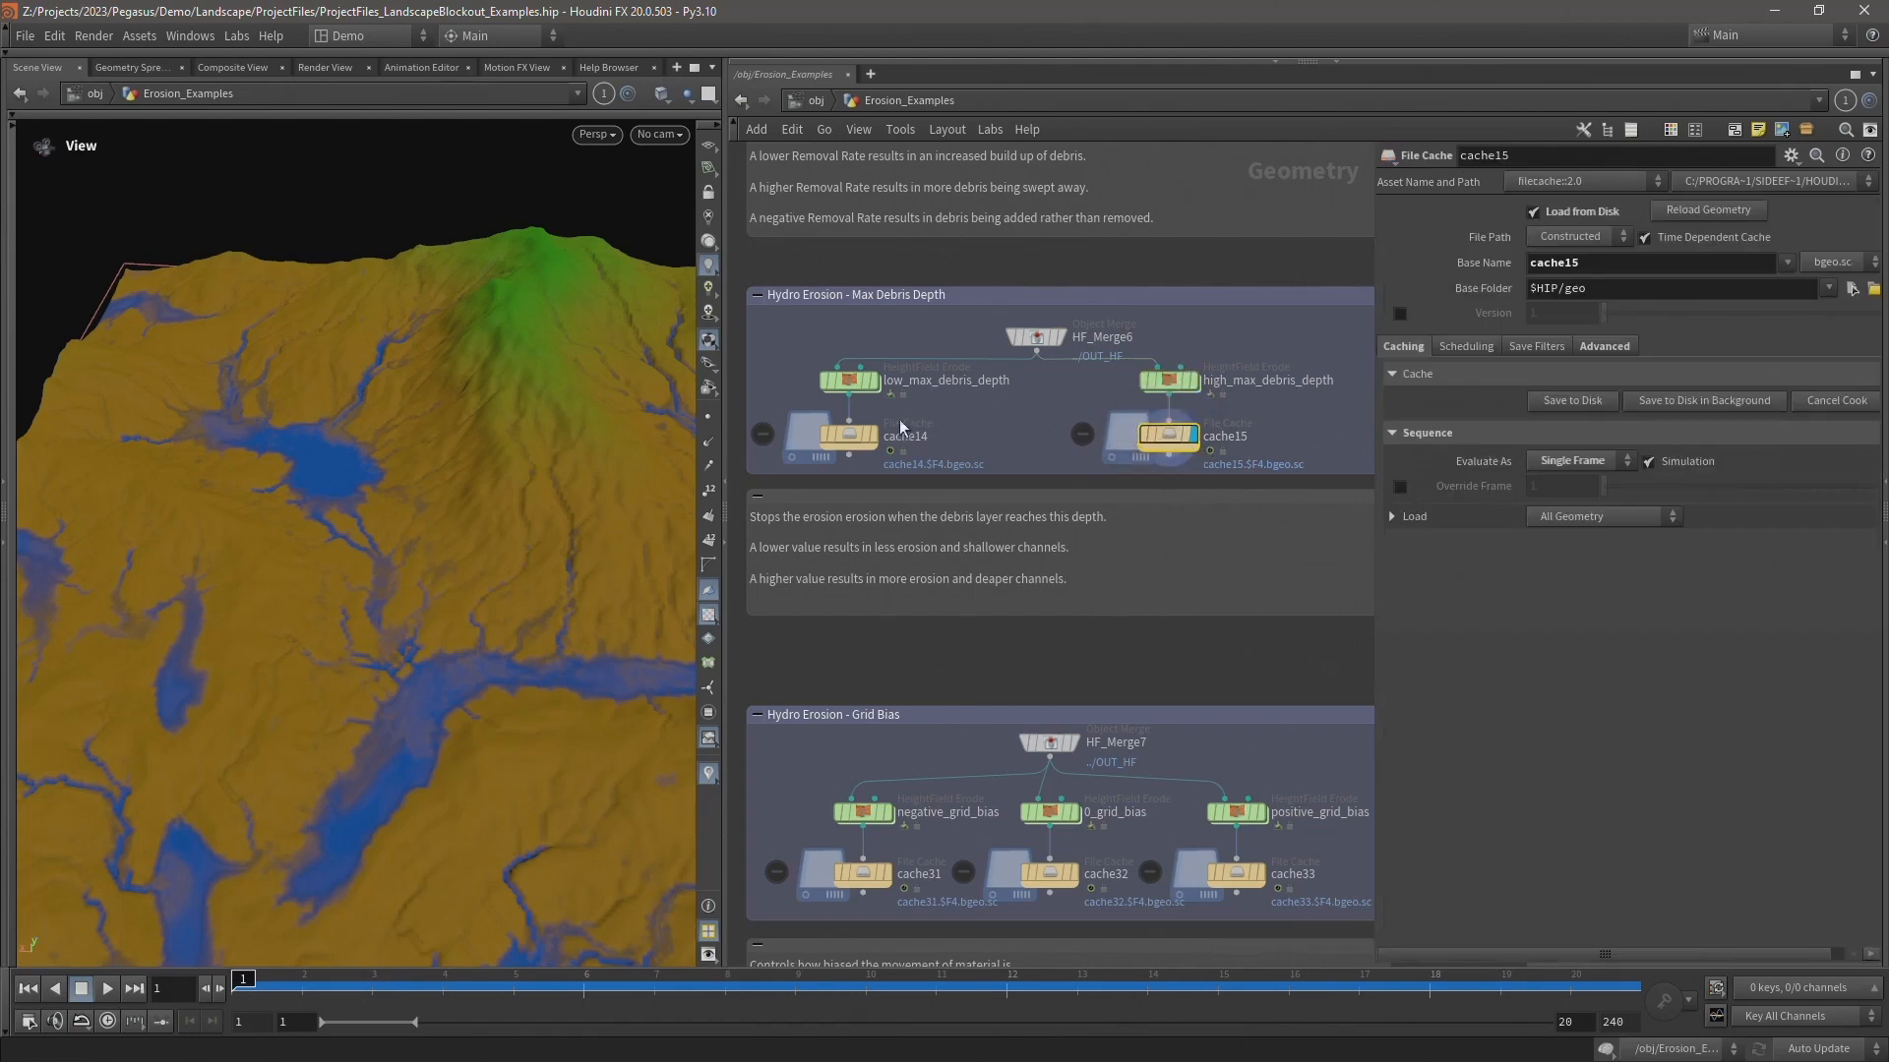
click(1190, 437)
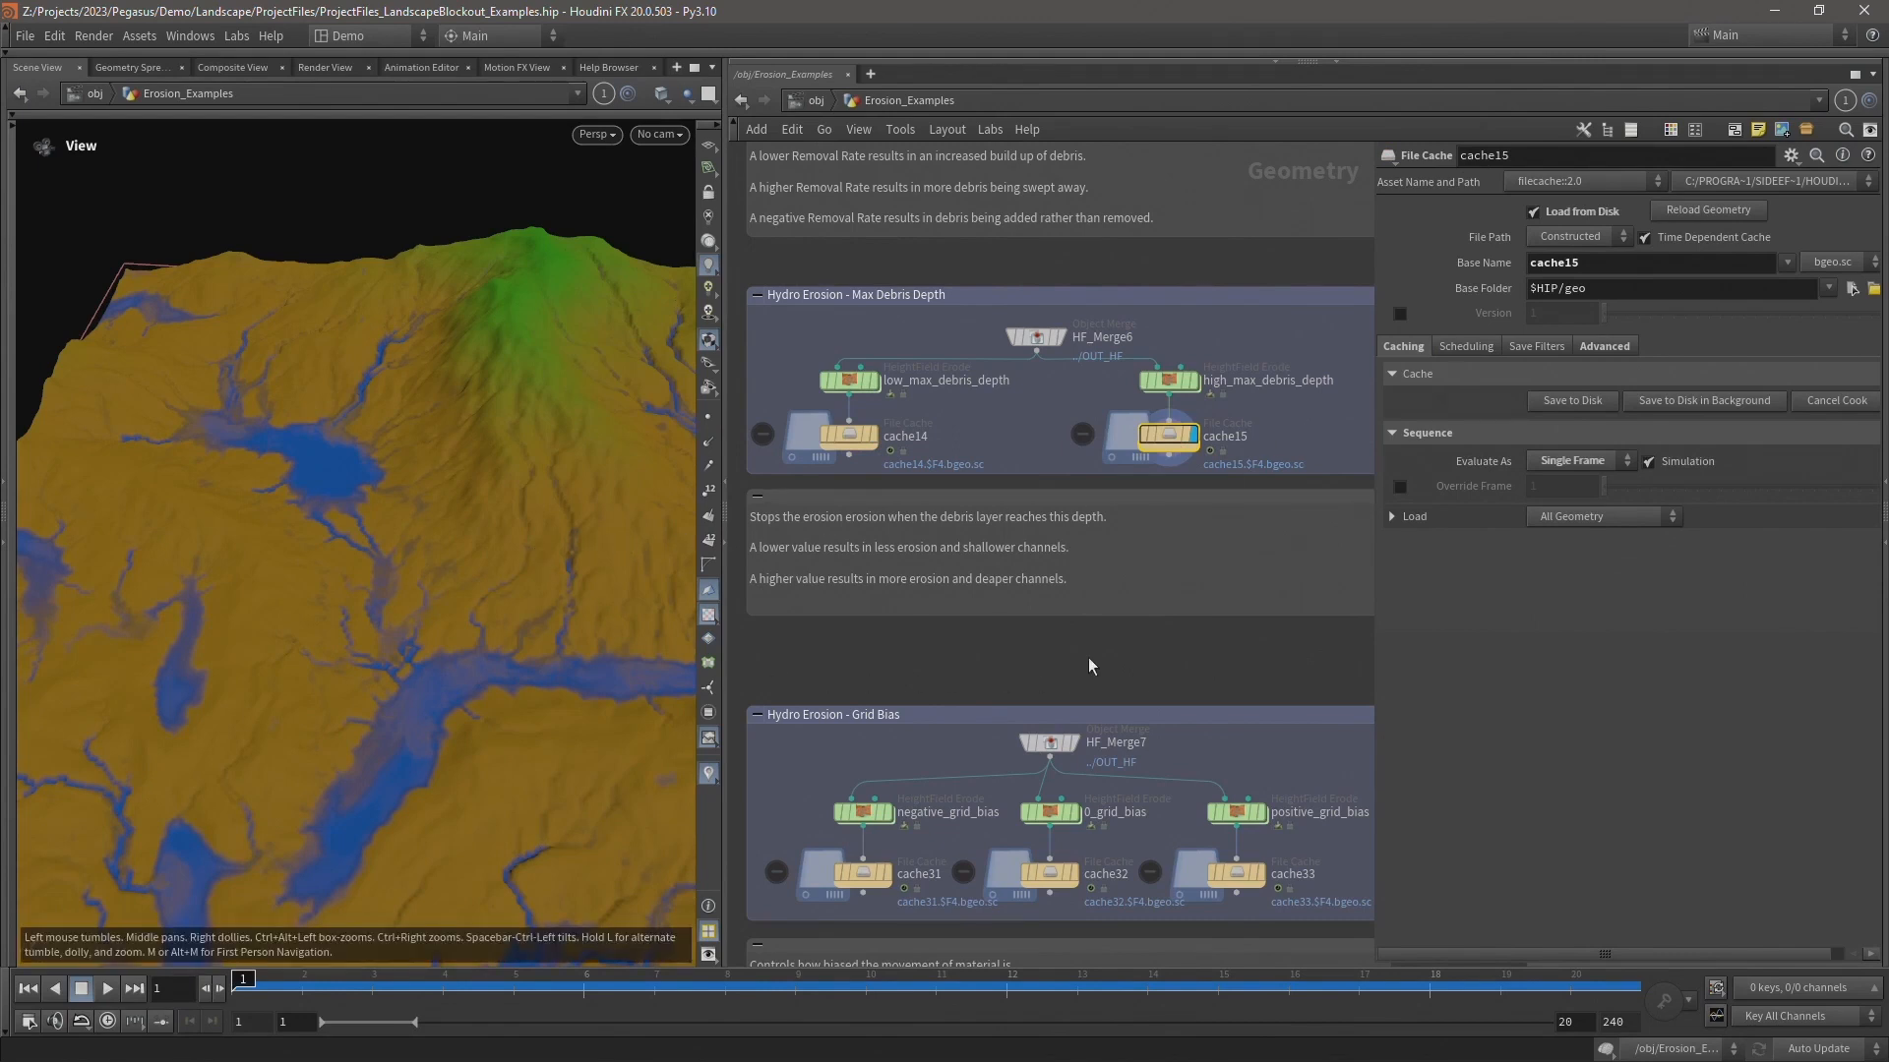
- Inspect the Grid Bias of 0_grid_bias and negative_grid_bias in the Hydro Erosion - Grid Bias group, with the cache31 result displayed
middle_drag(1082, 674, 1065, 267)
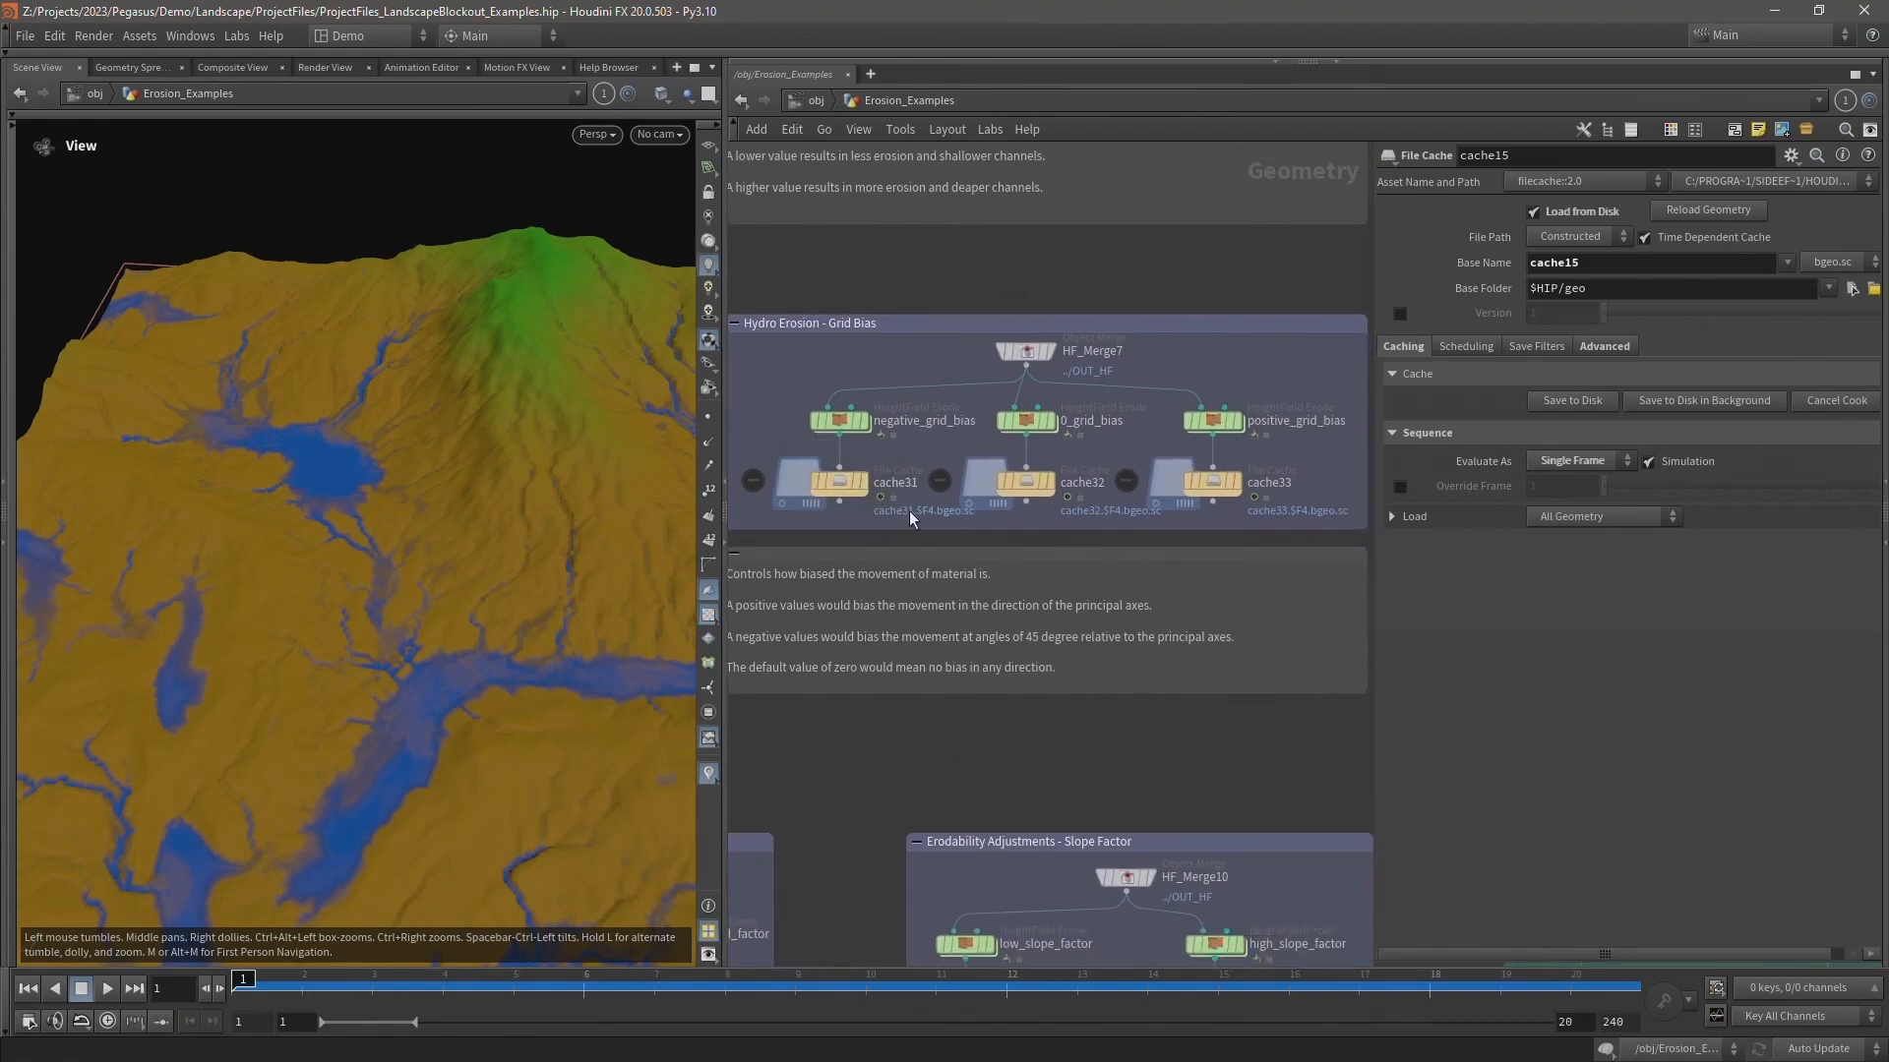
scroll(885, 507, down, 2)
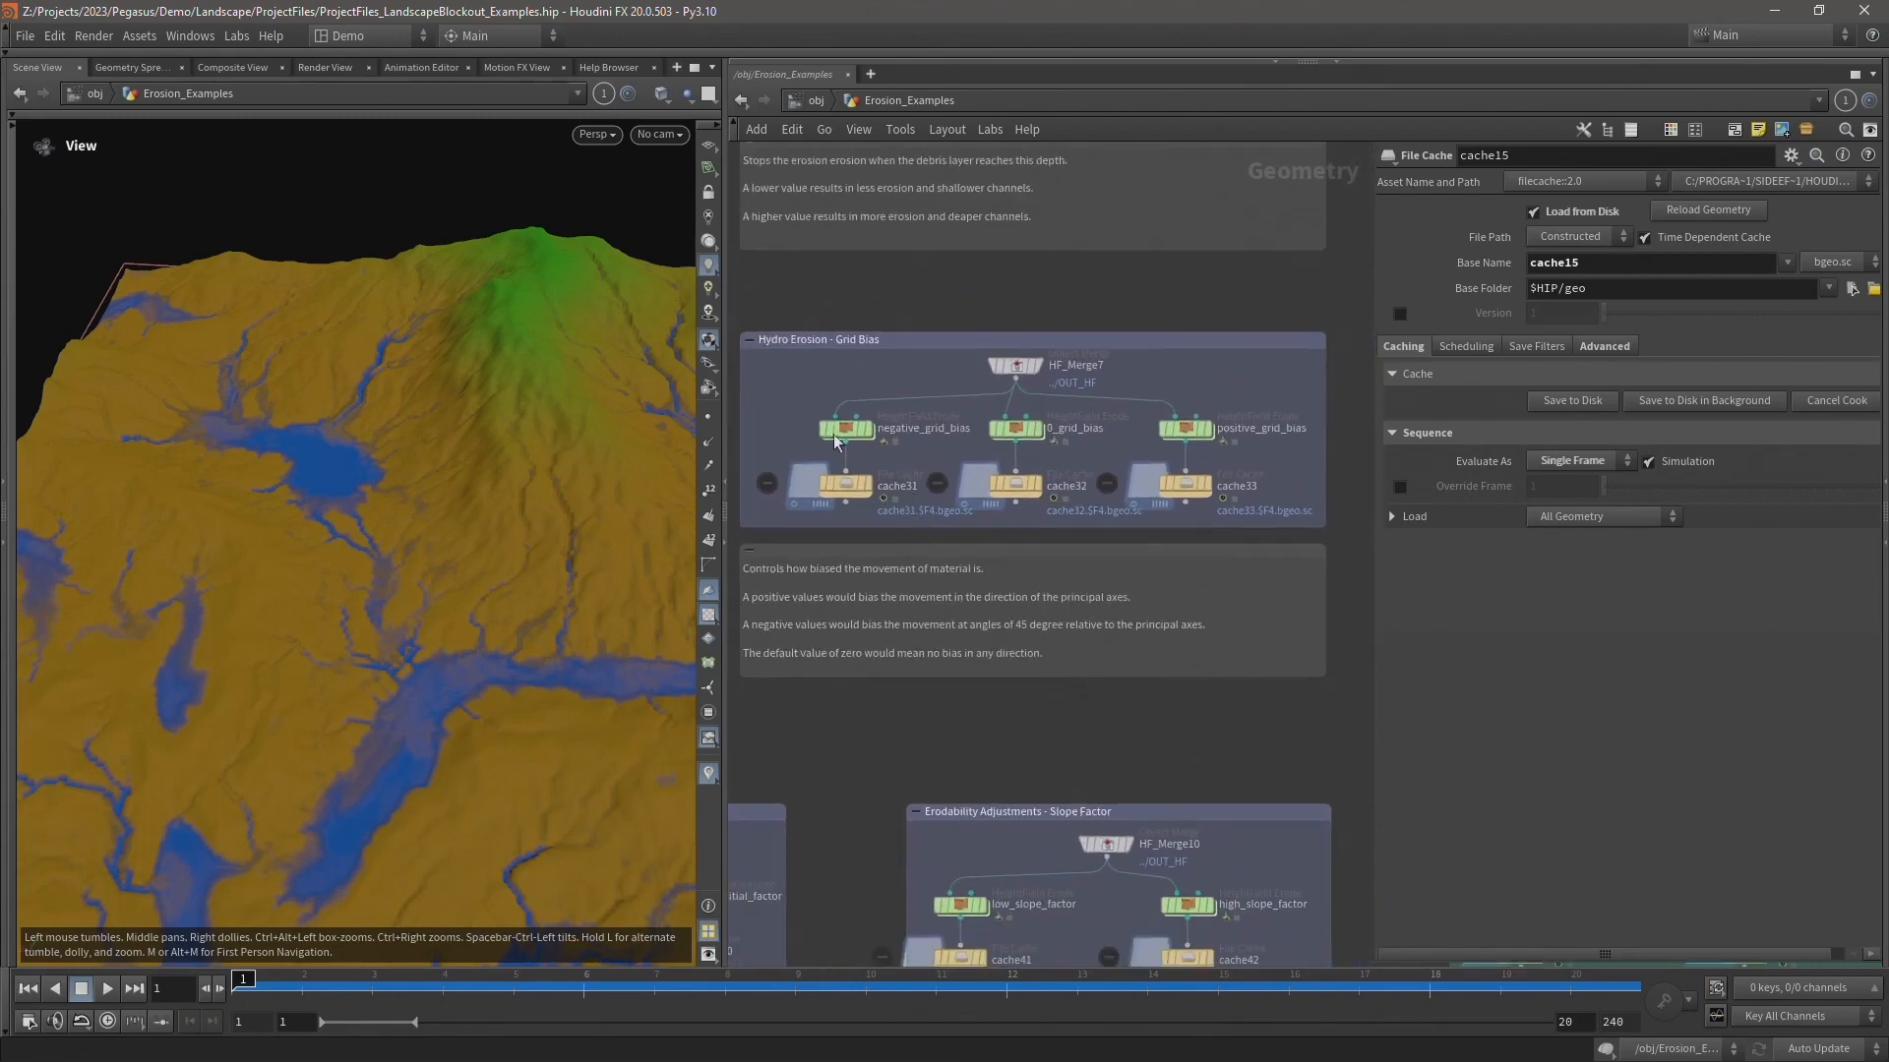
click(1016, 428)
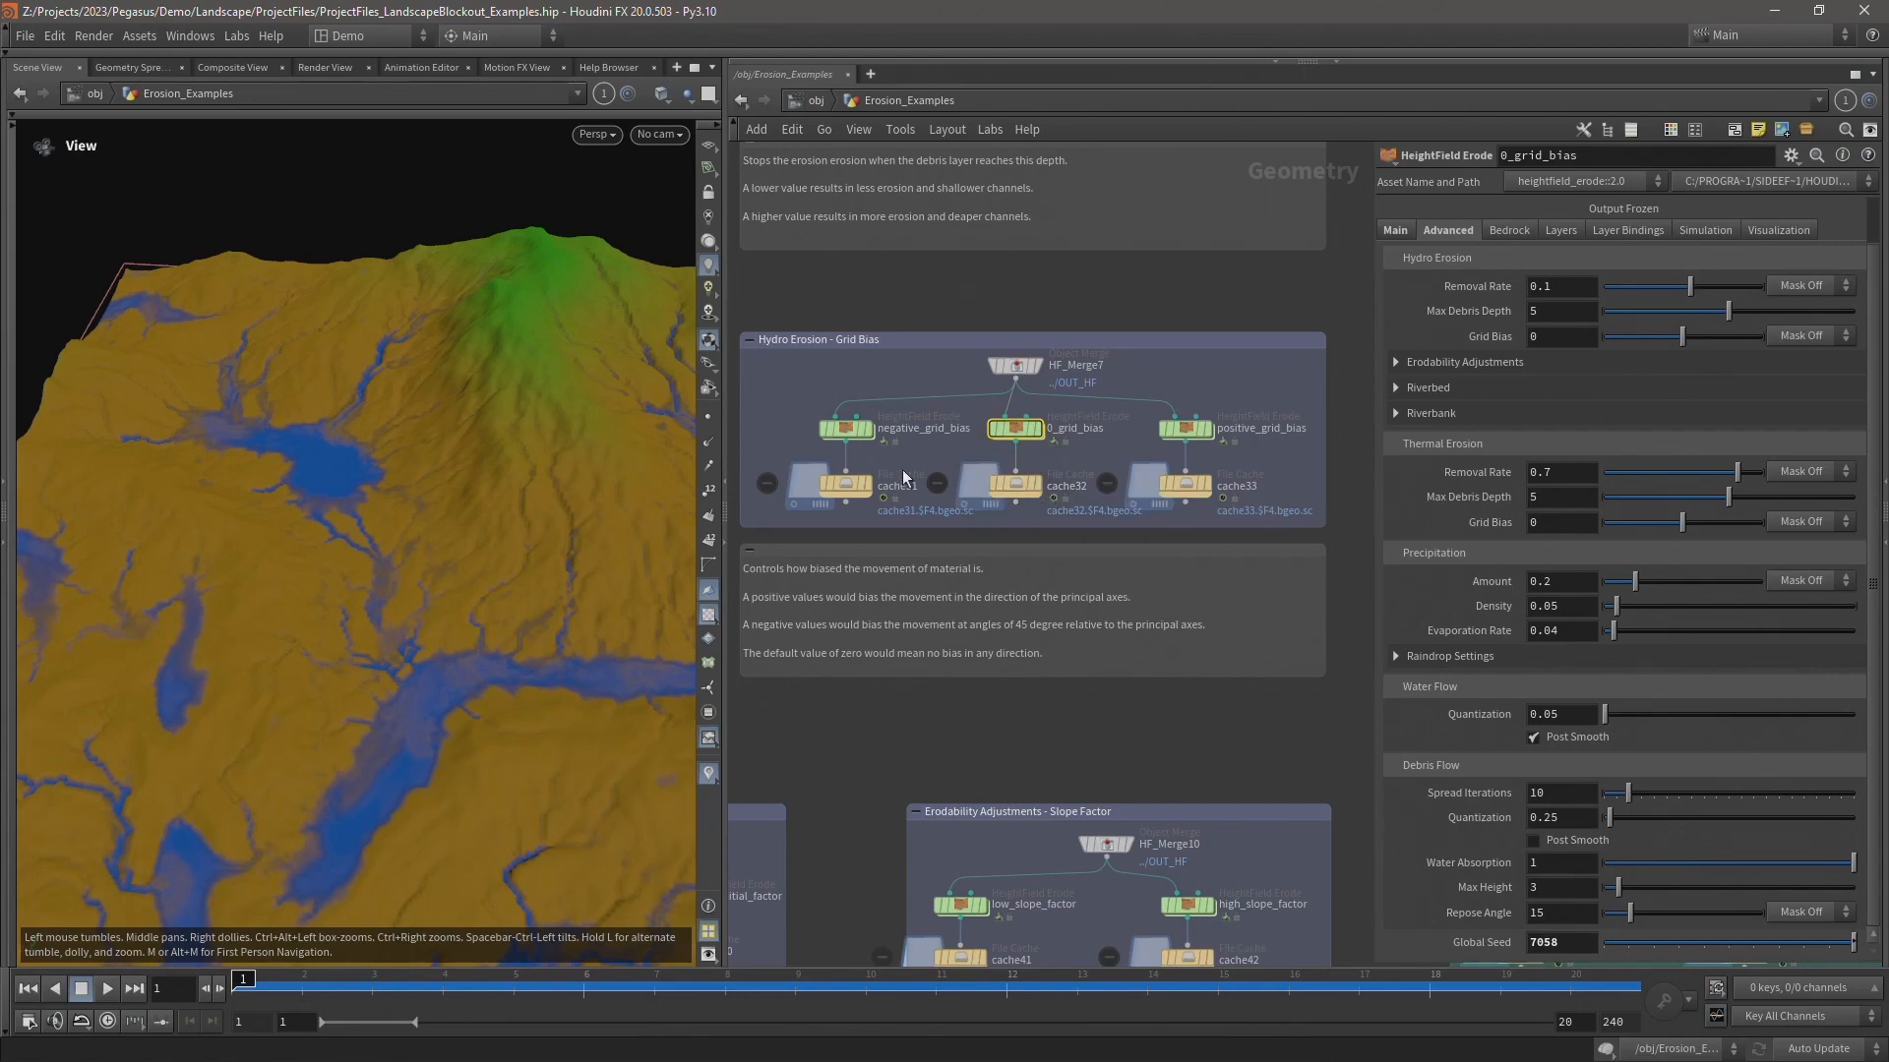
click(849, 489)
click(845, 428)
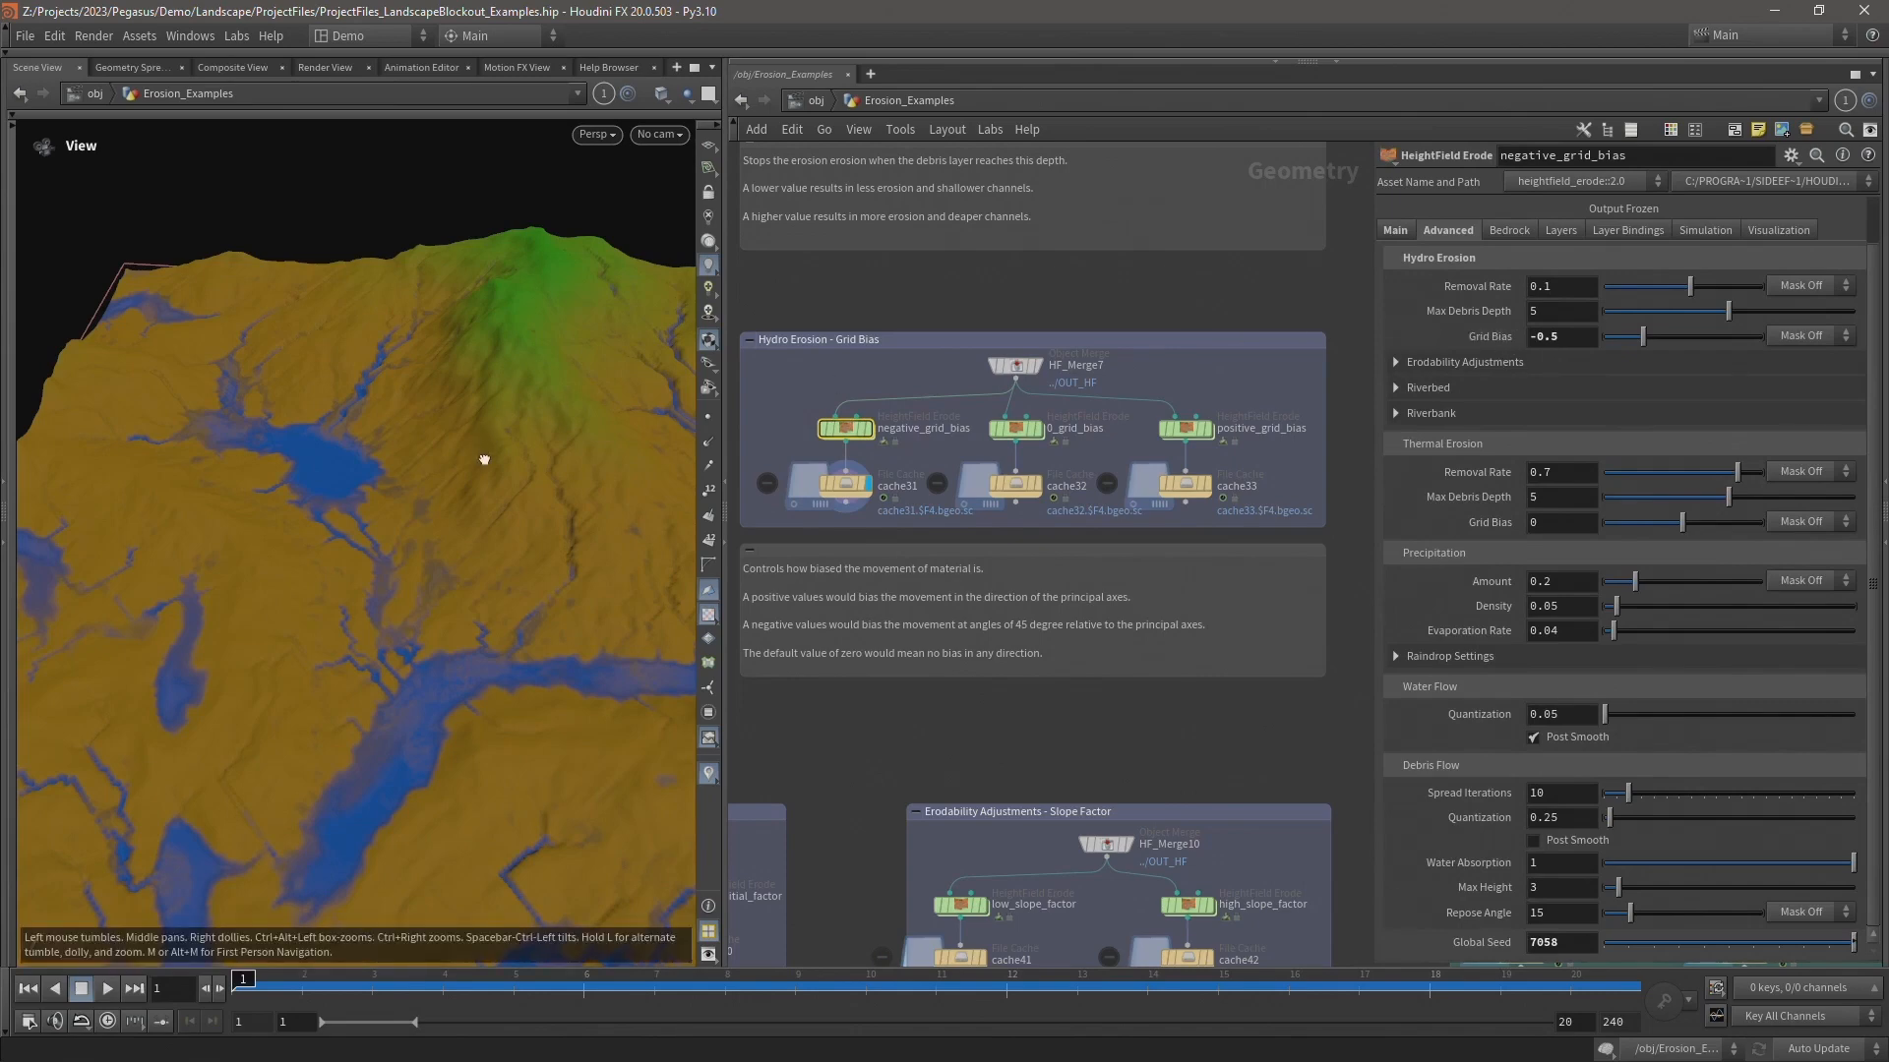
- Examine the direction of the erosion channels on the cache31 terrain from several angles
drag(485, 460, 337, 592)
mouse_move(336, 592)
middle_down()
mouse_move(339, 541)
mouse_move(337, 564)
middle_up()
drag(434, 633, 388, 620)
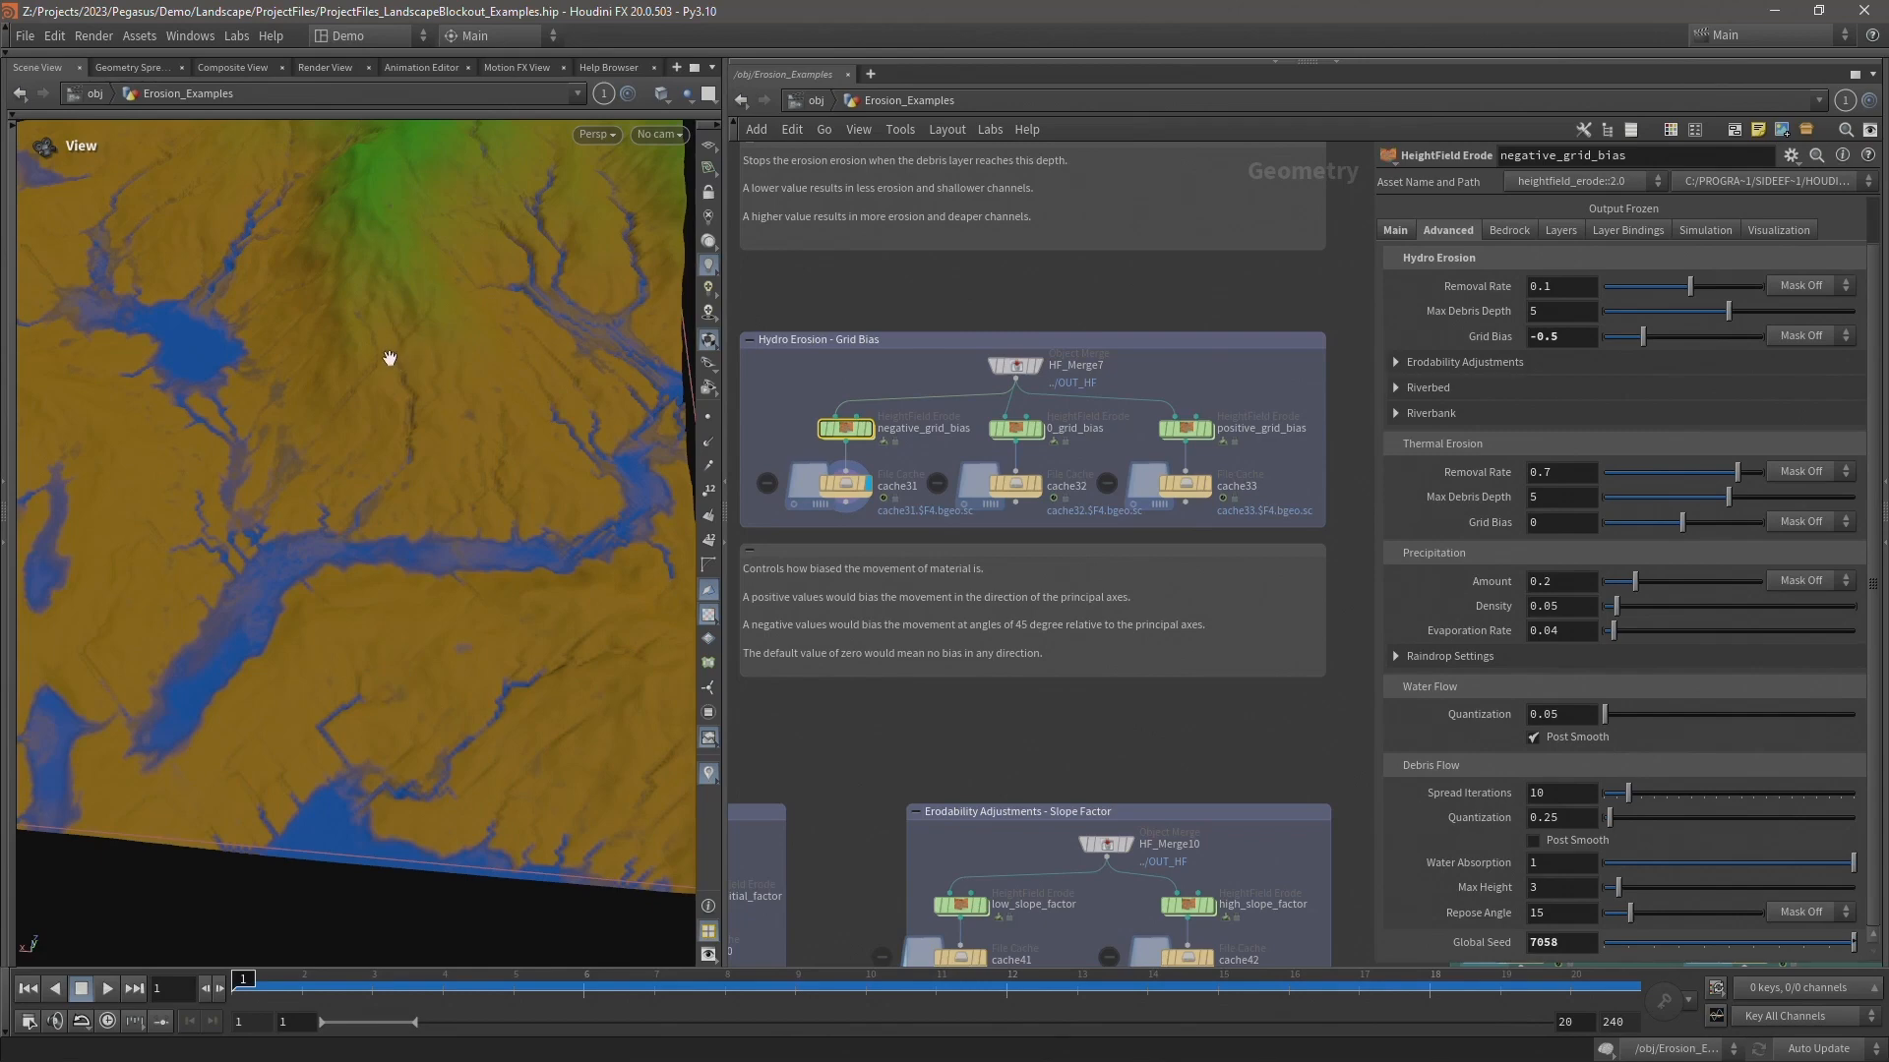
drag(433, 386, 463, 426)
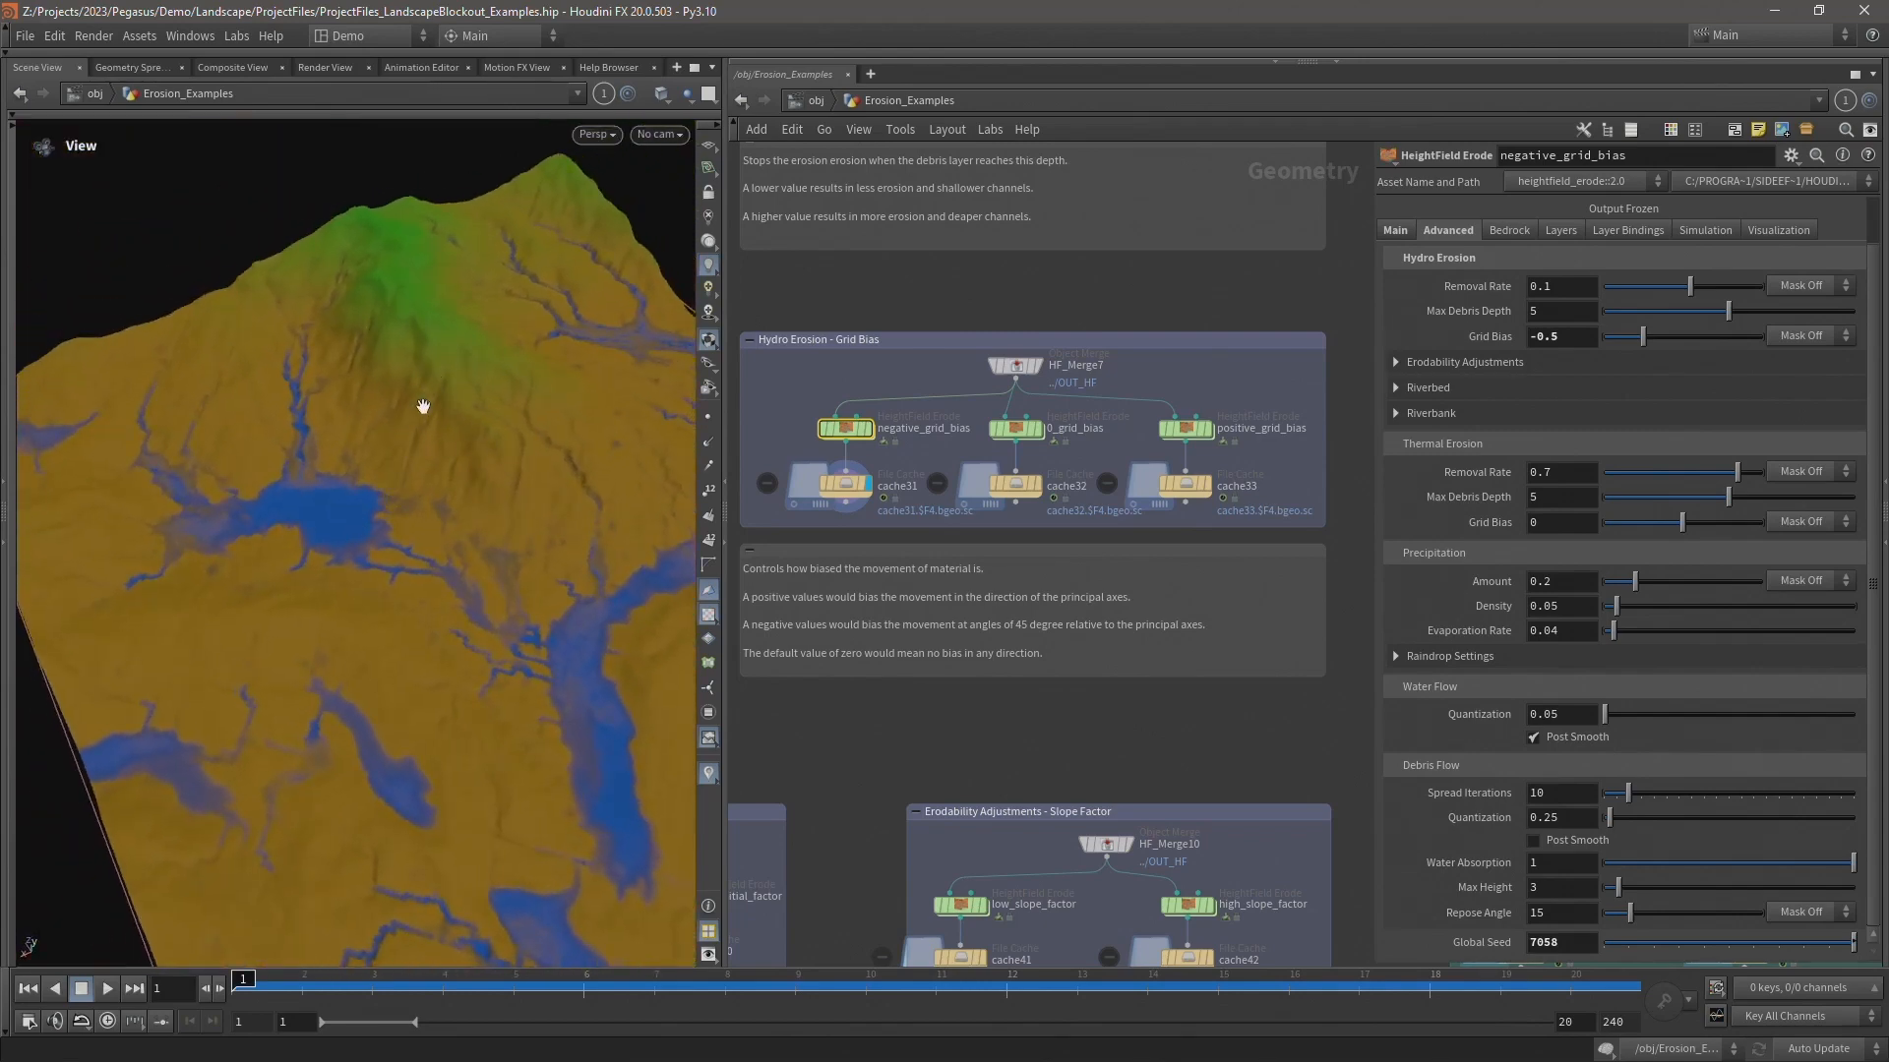
mouse_move(409, 405)
mouse_down()
mouse_move(375, 400)
mouse_move(437, 413)
mouse_up()
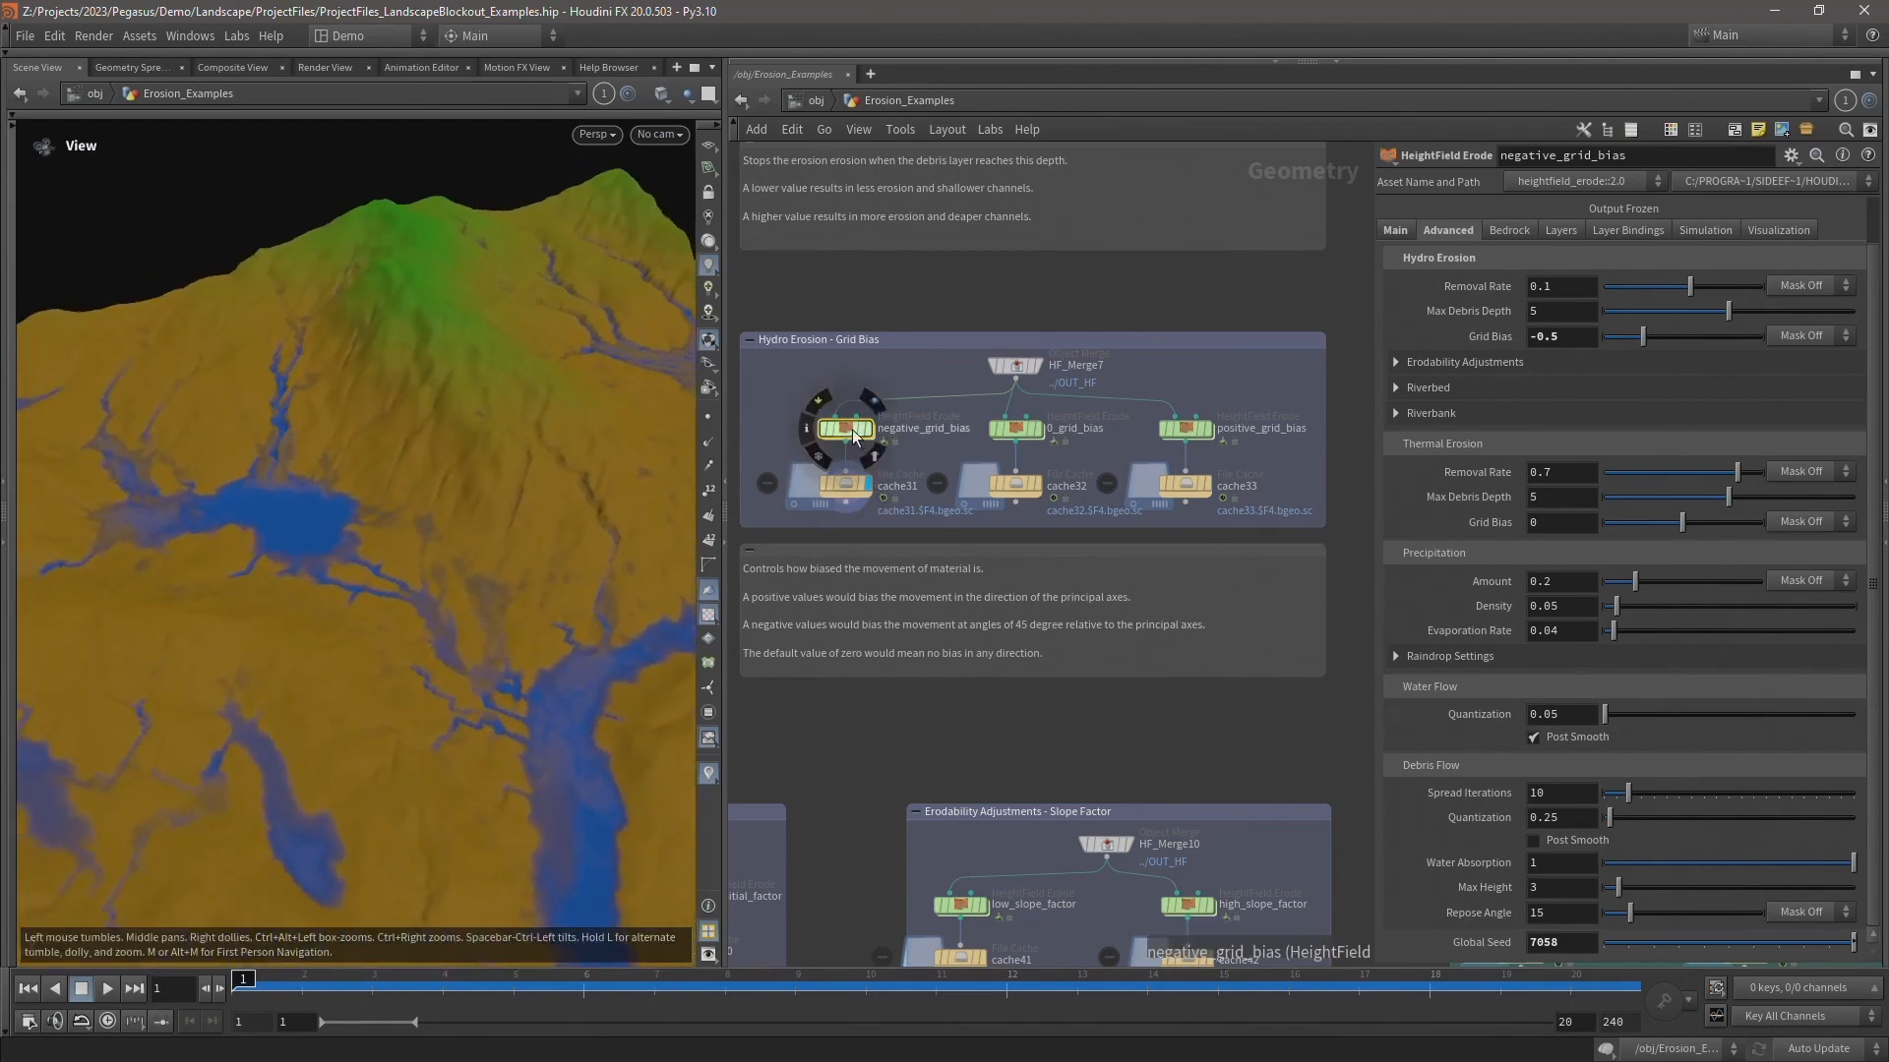
drag(384, 456, 419, 460)
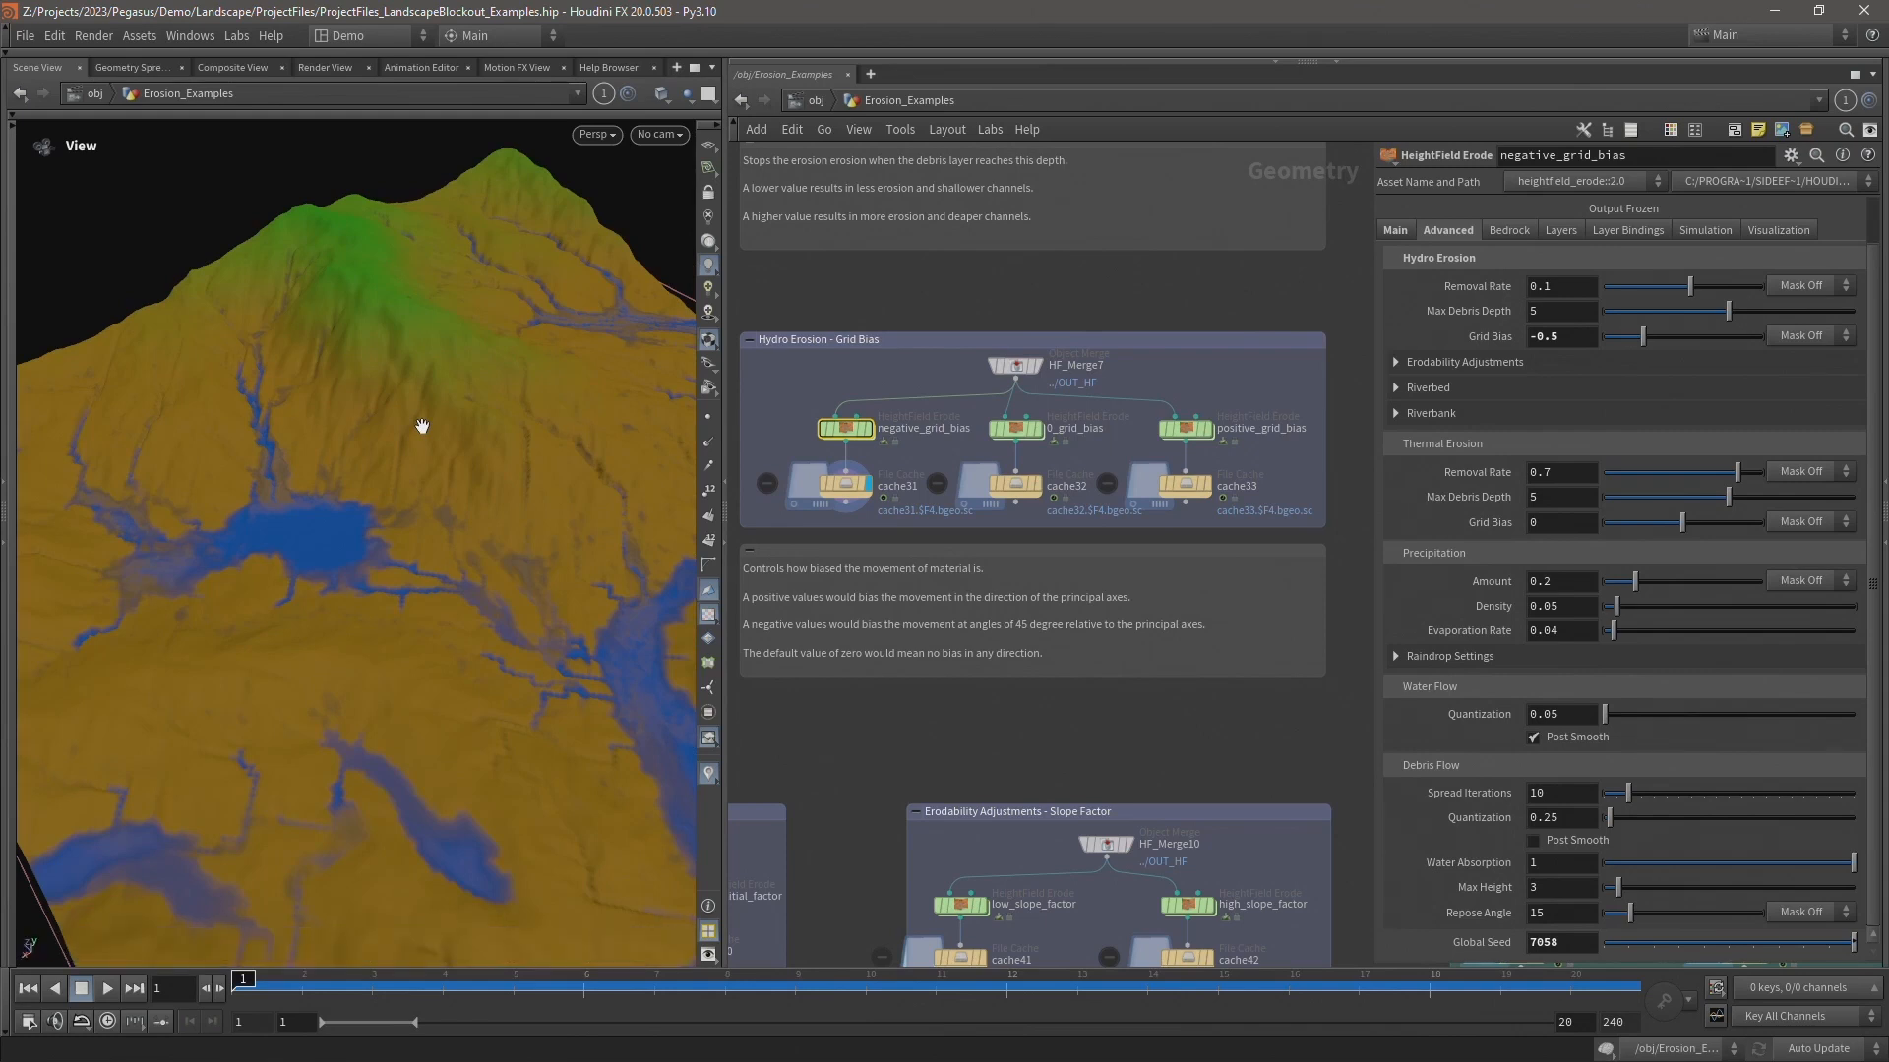
drag(422, 426, 398, 429)
drag(502, 544, 413, 518)
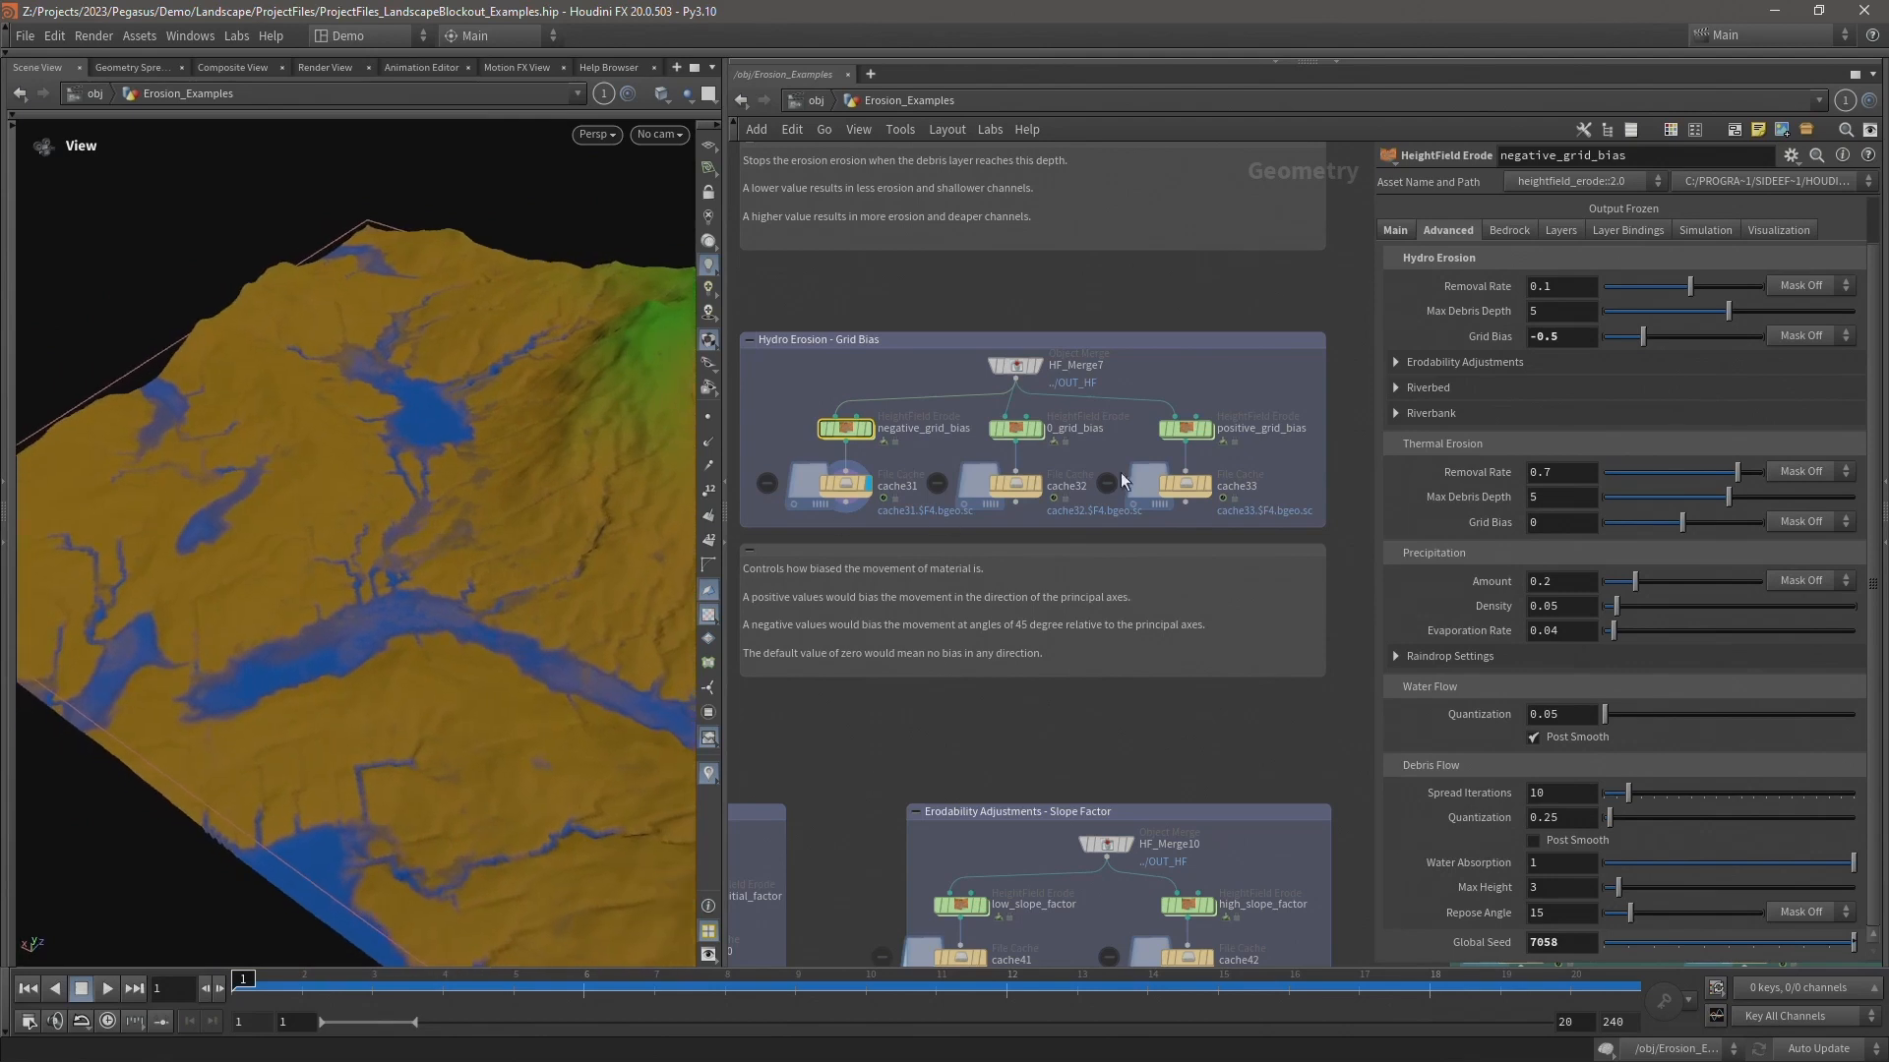
- Inspect the Grid Bias of positive_grid_bias and examine the channel directions in its cache33 result
click(1185, 428)
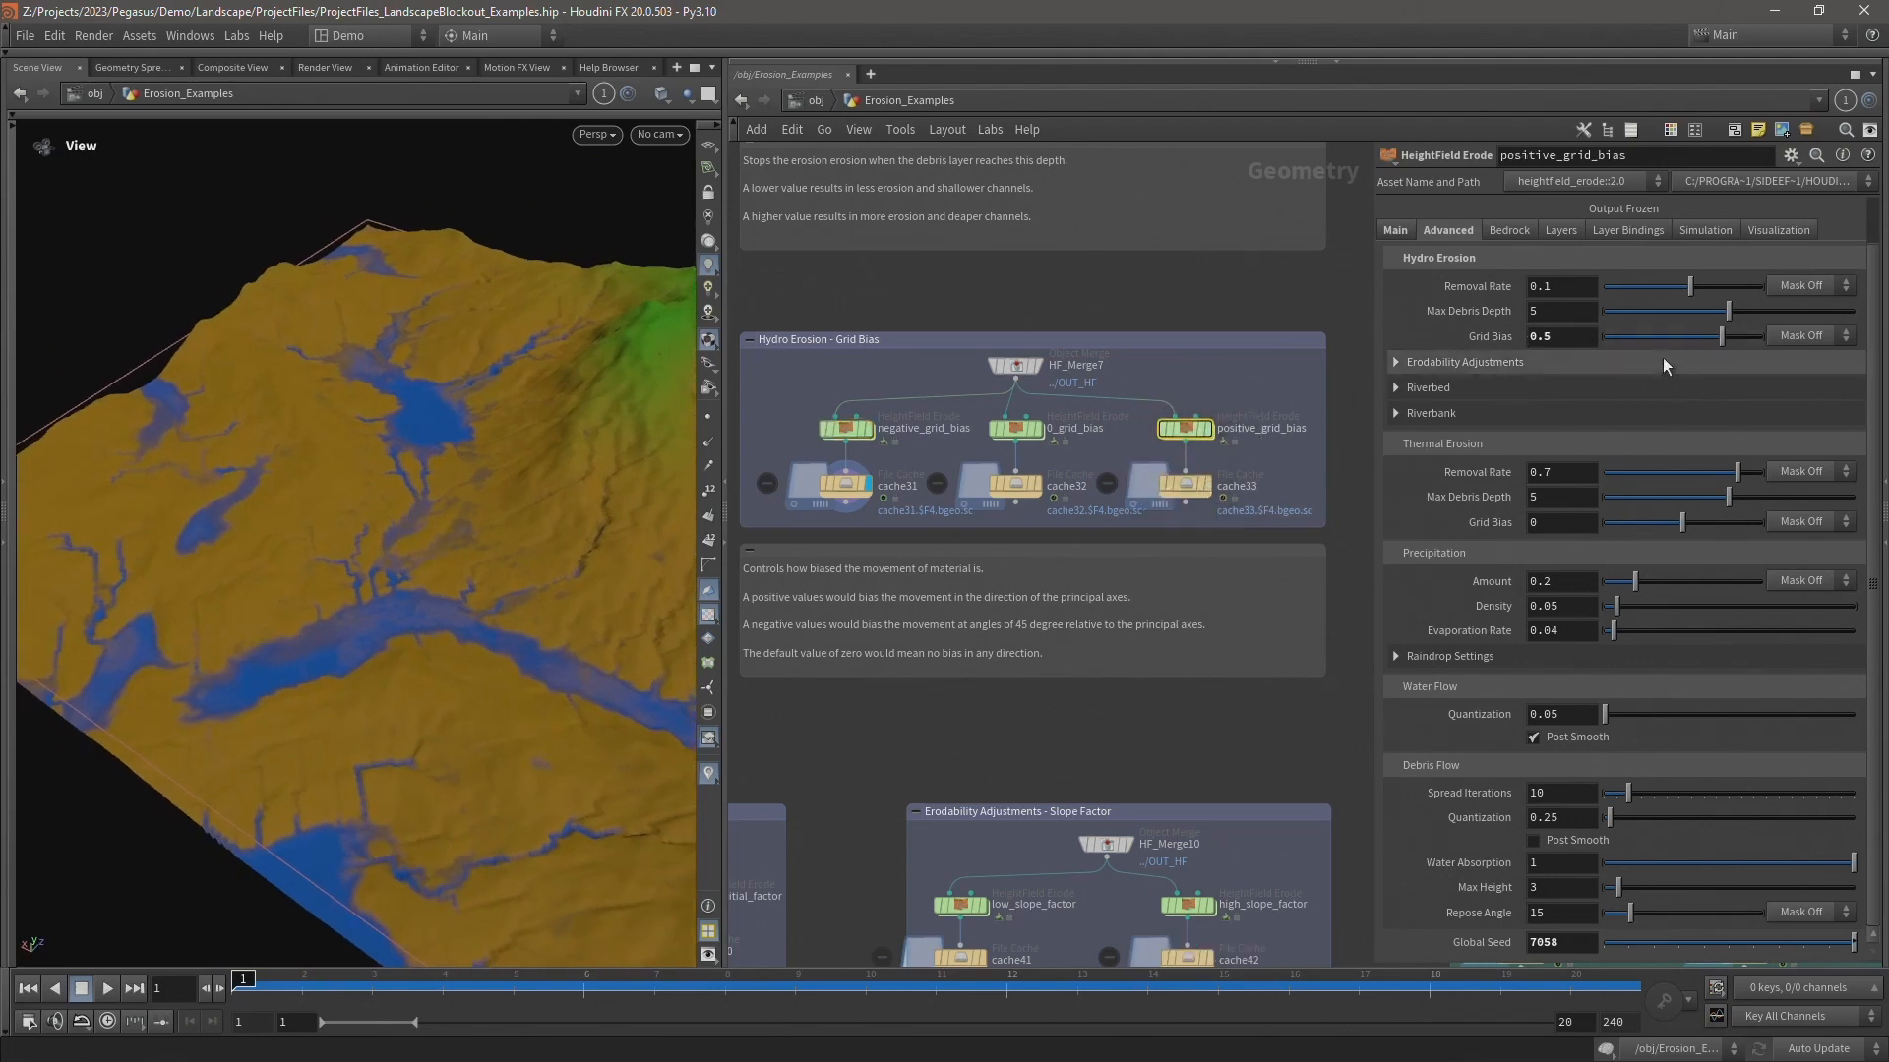
mouse_move(1210, 480)
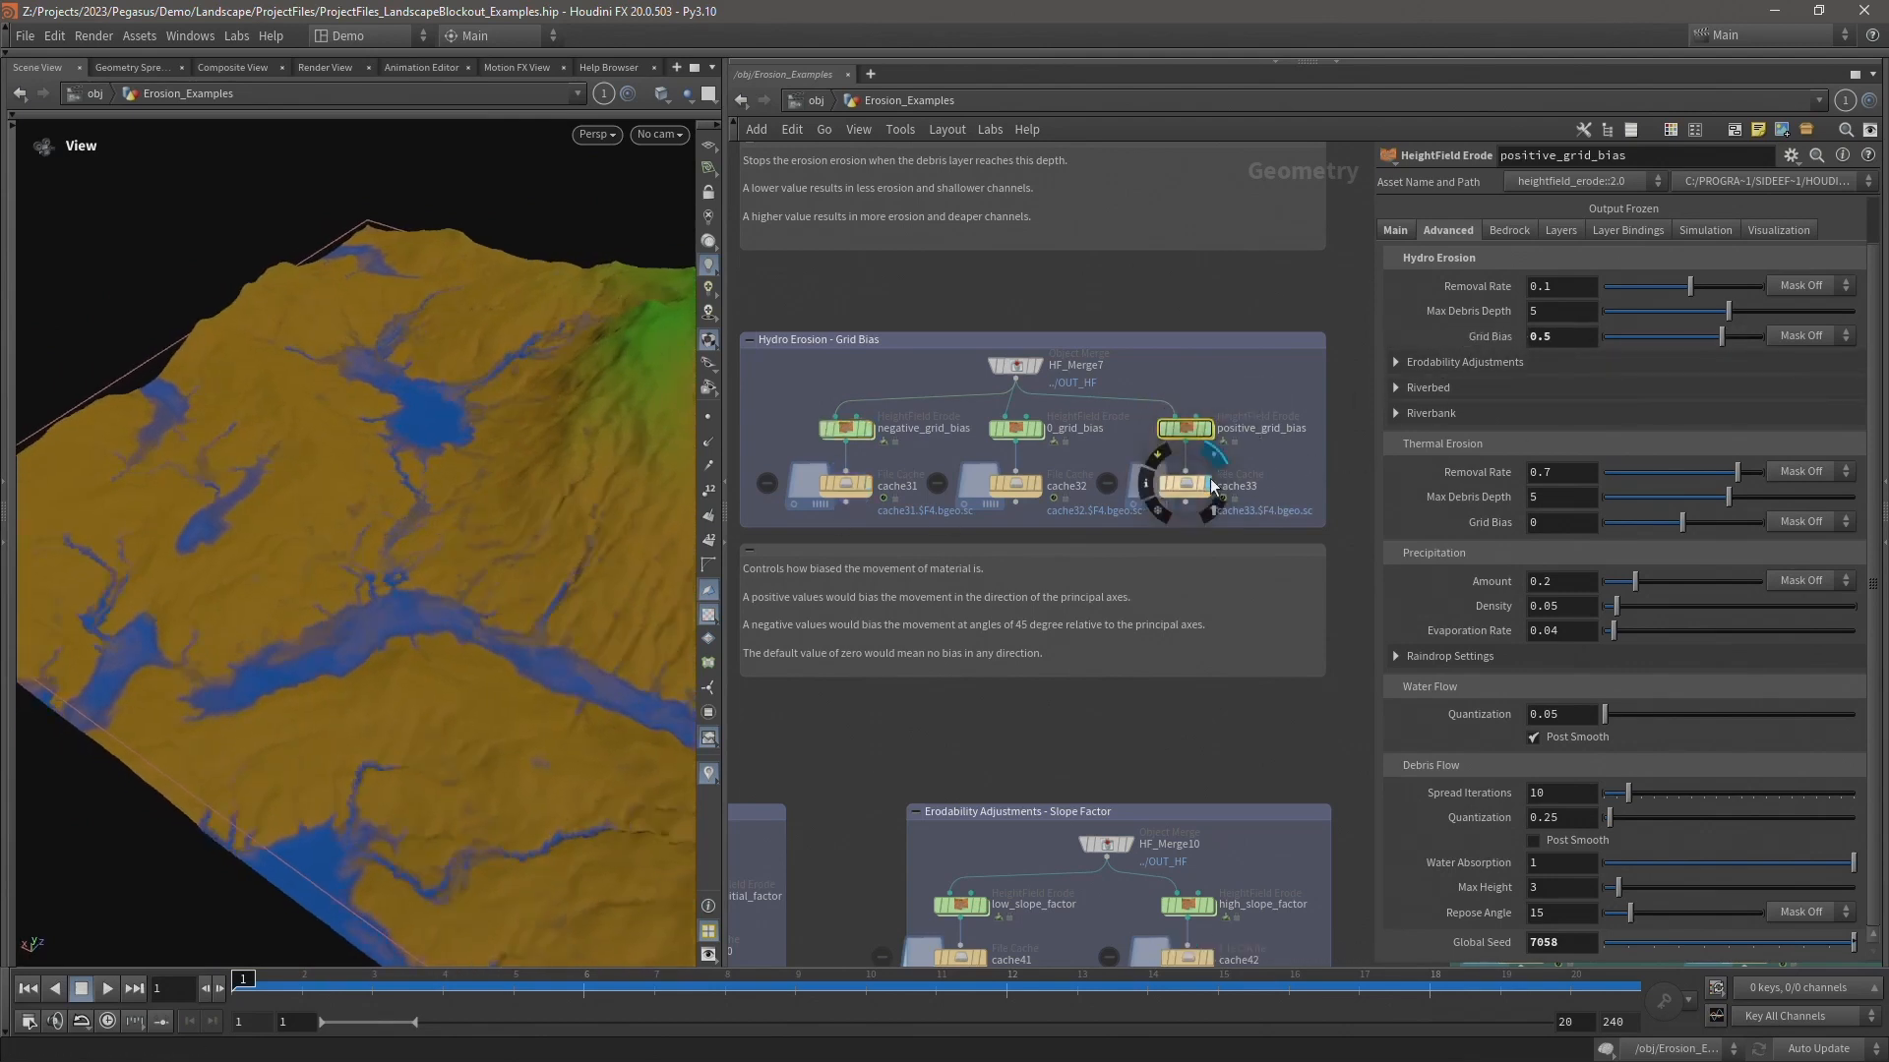
drag(493, 455, 419, 503)
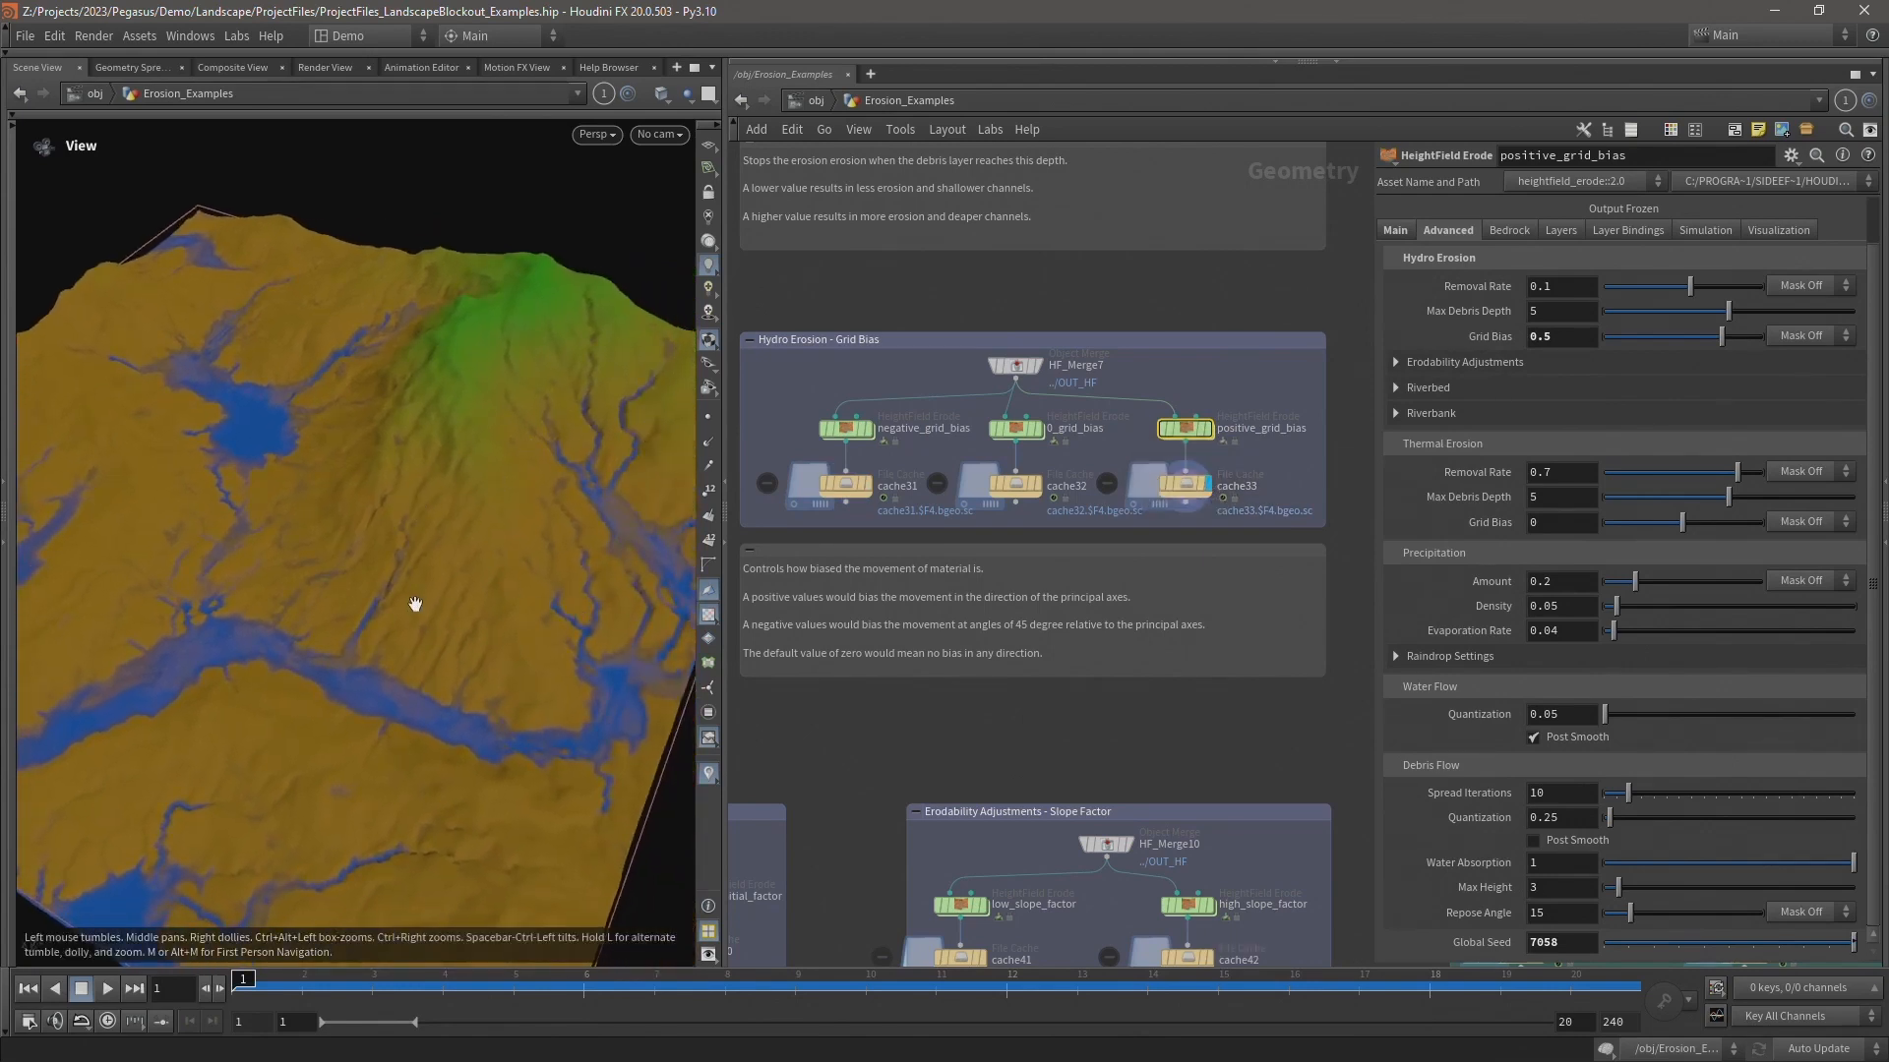
drag(415, 604, 457, 590)
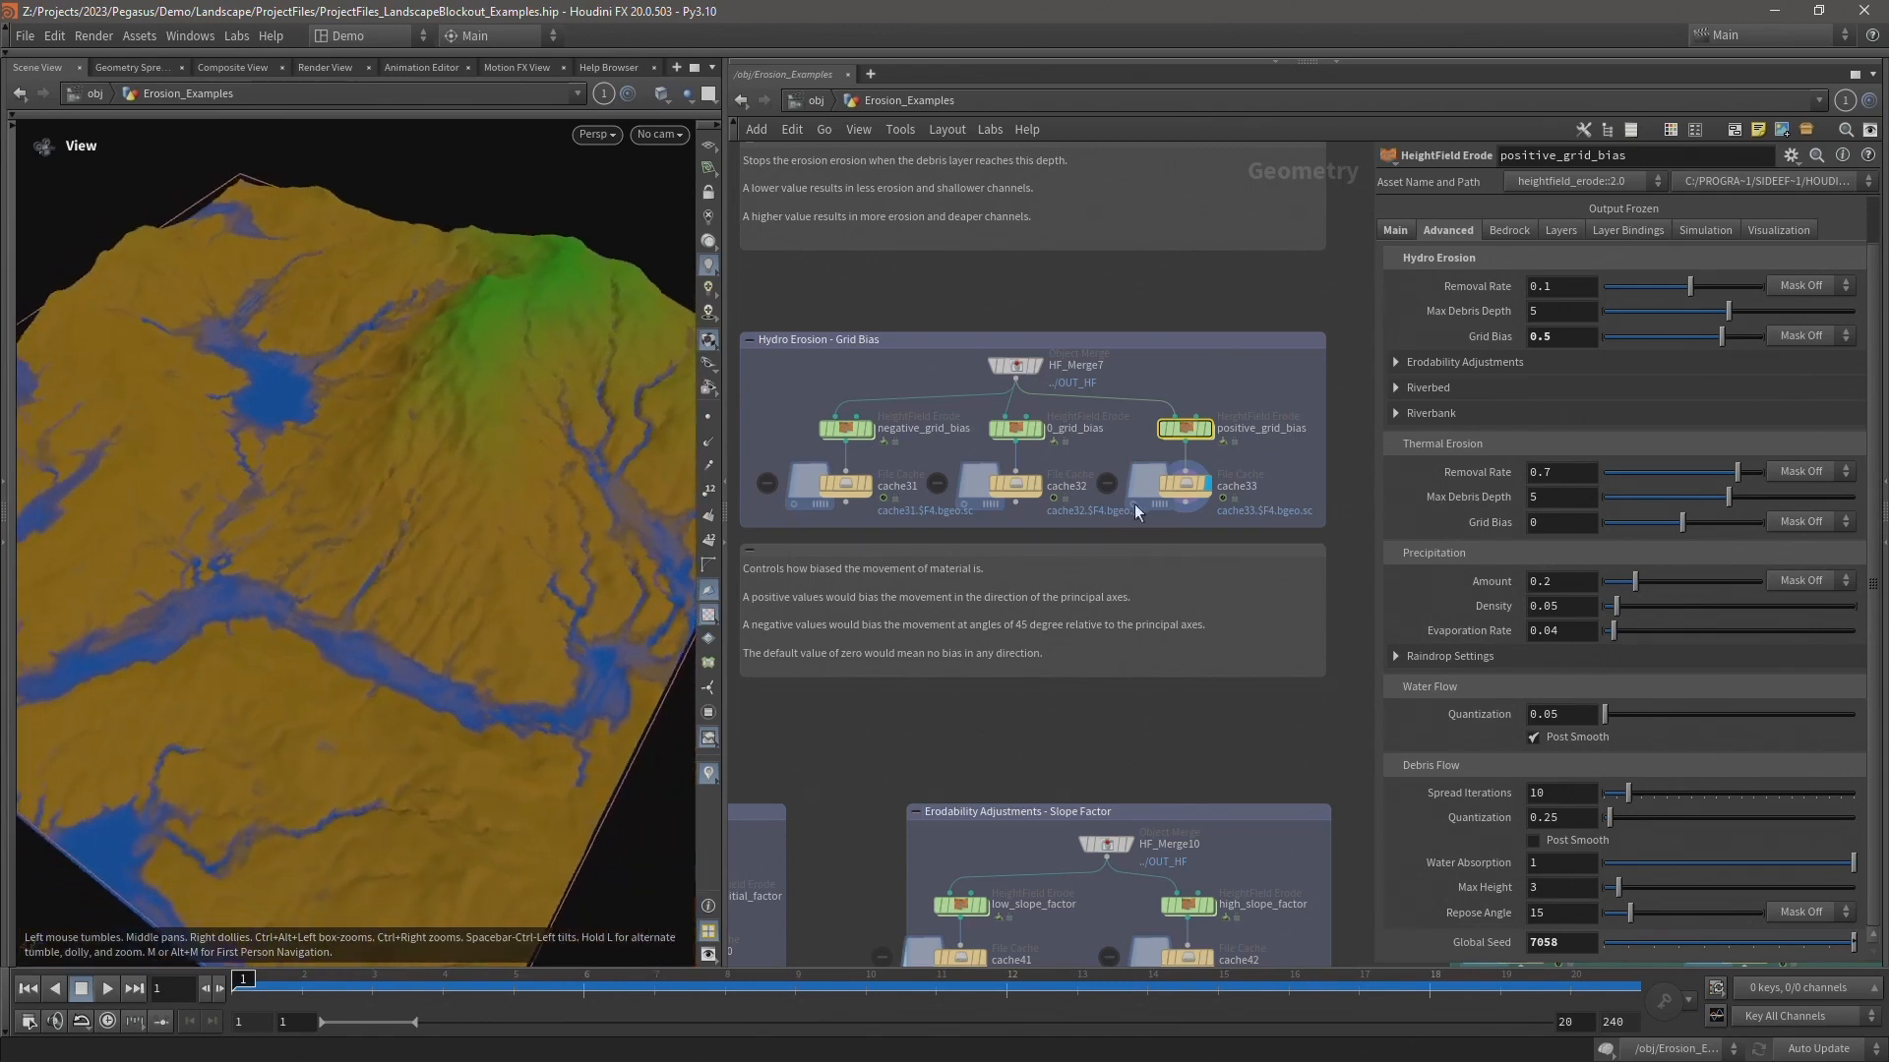
- Show the 0_grid_bias settings with the cache32 result displayed and examine the unbiased terrain from several angles
click(1018, 429)
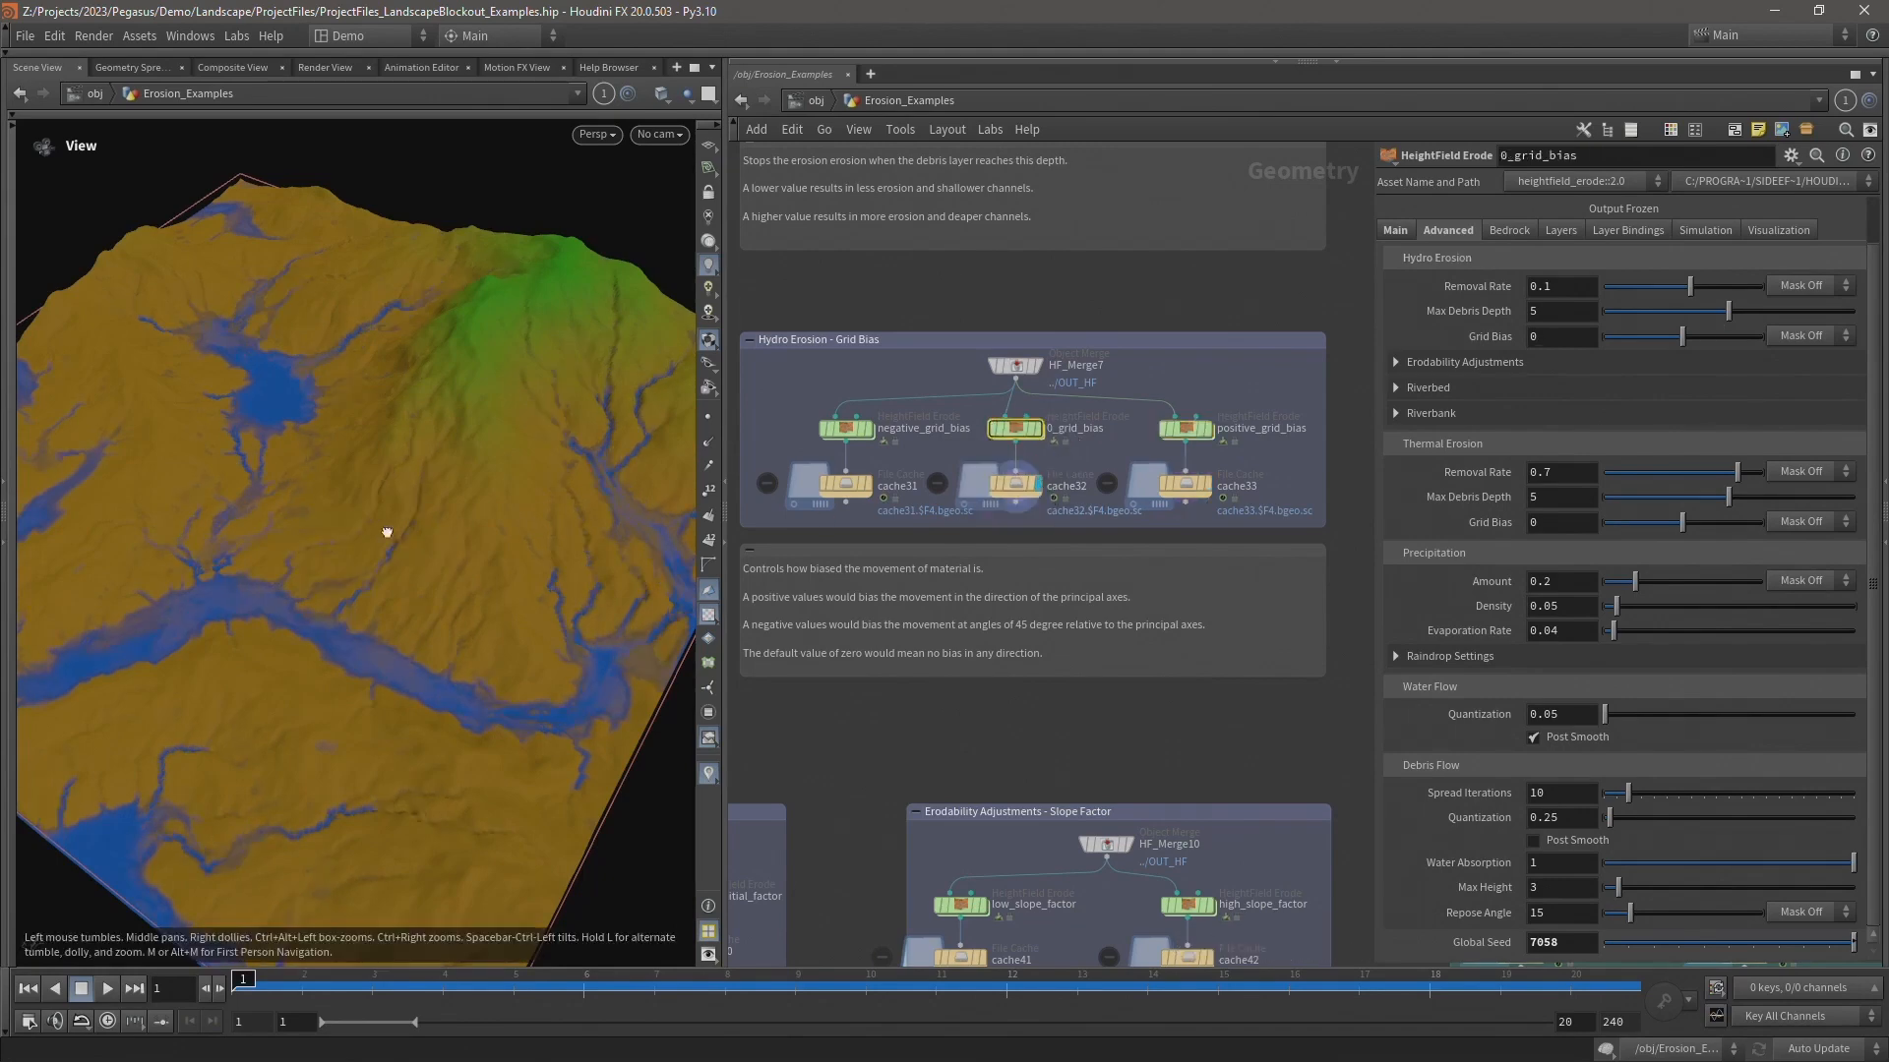
drag(386, 533, 422, 528)
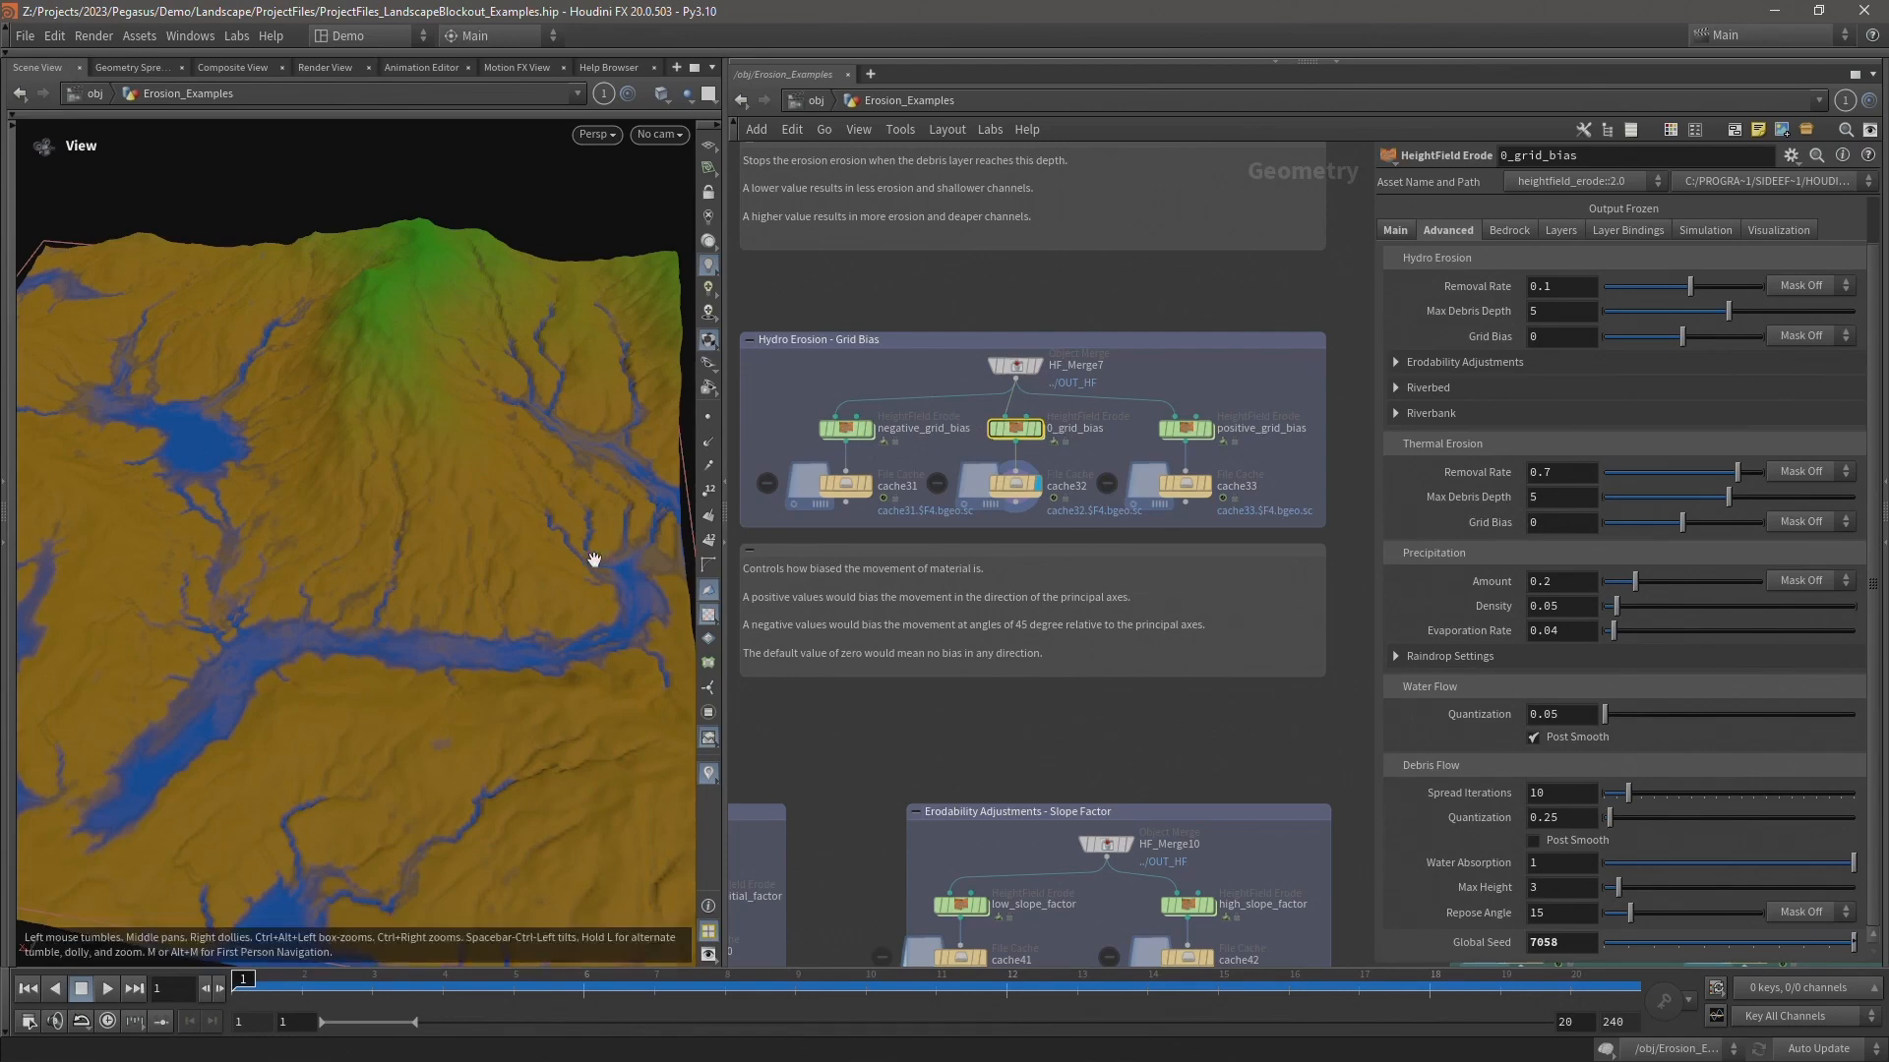
drag(594, 551, 463, 552)
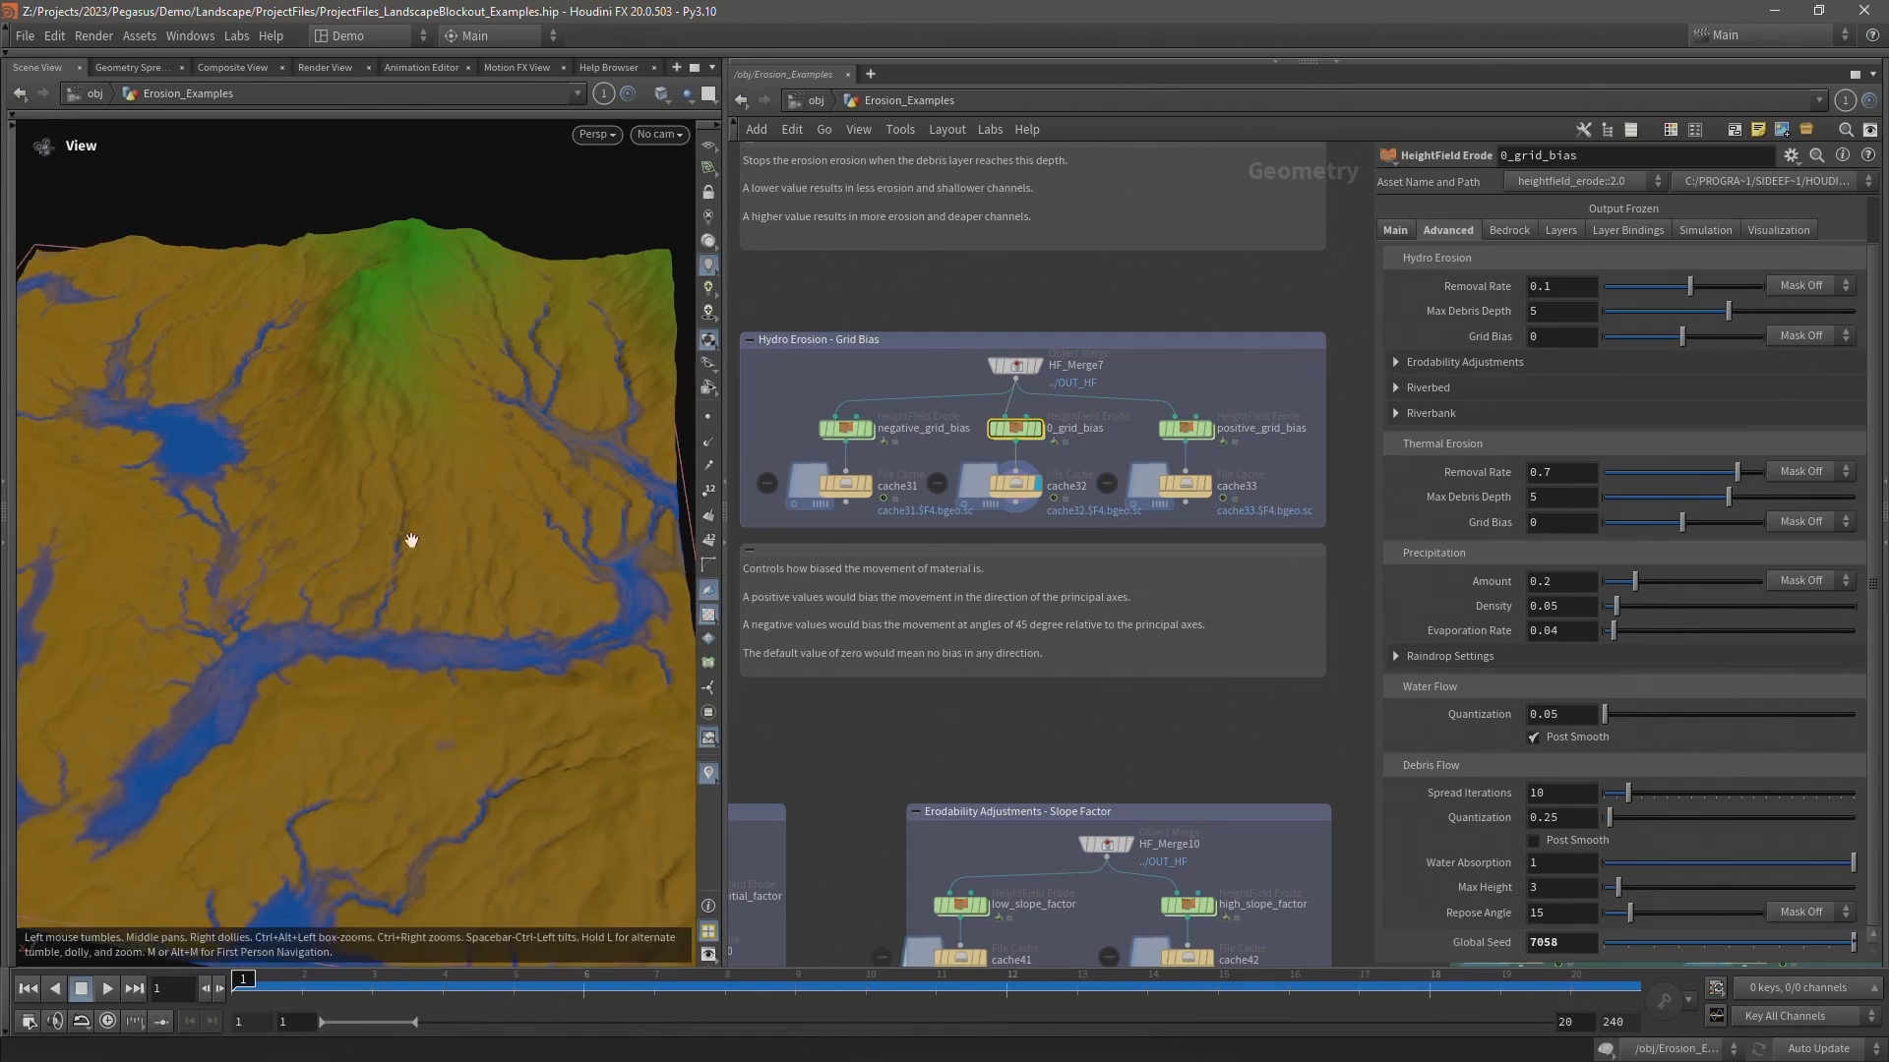
drag(388, 642, 423, 590)
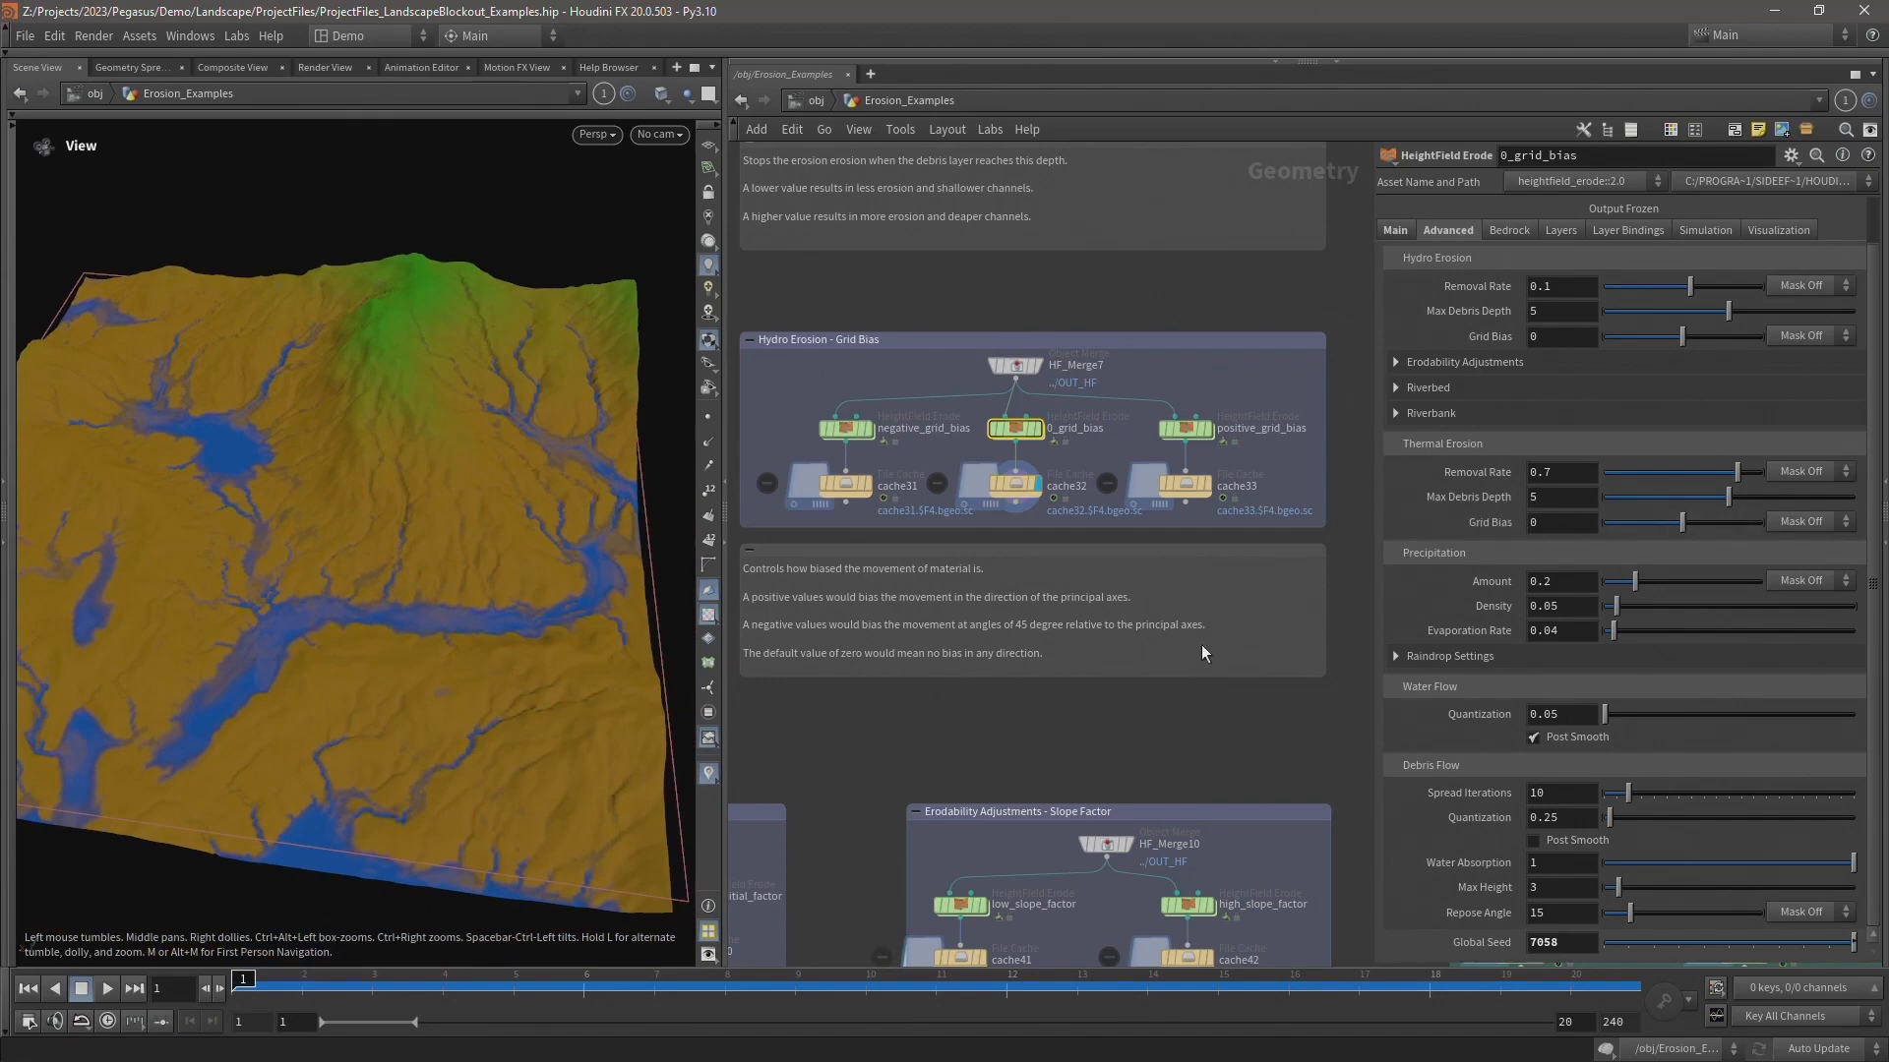
- Find the Erodability Adjustments - Ramp-up Iterations group and inspect the Ramp-up Iterations of low_rampup_iterations with cache37 displayed
scroll(1278, 452, down, 2)
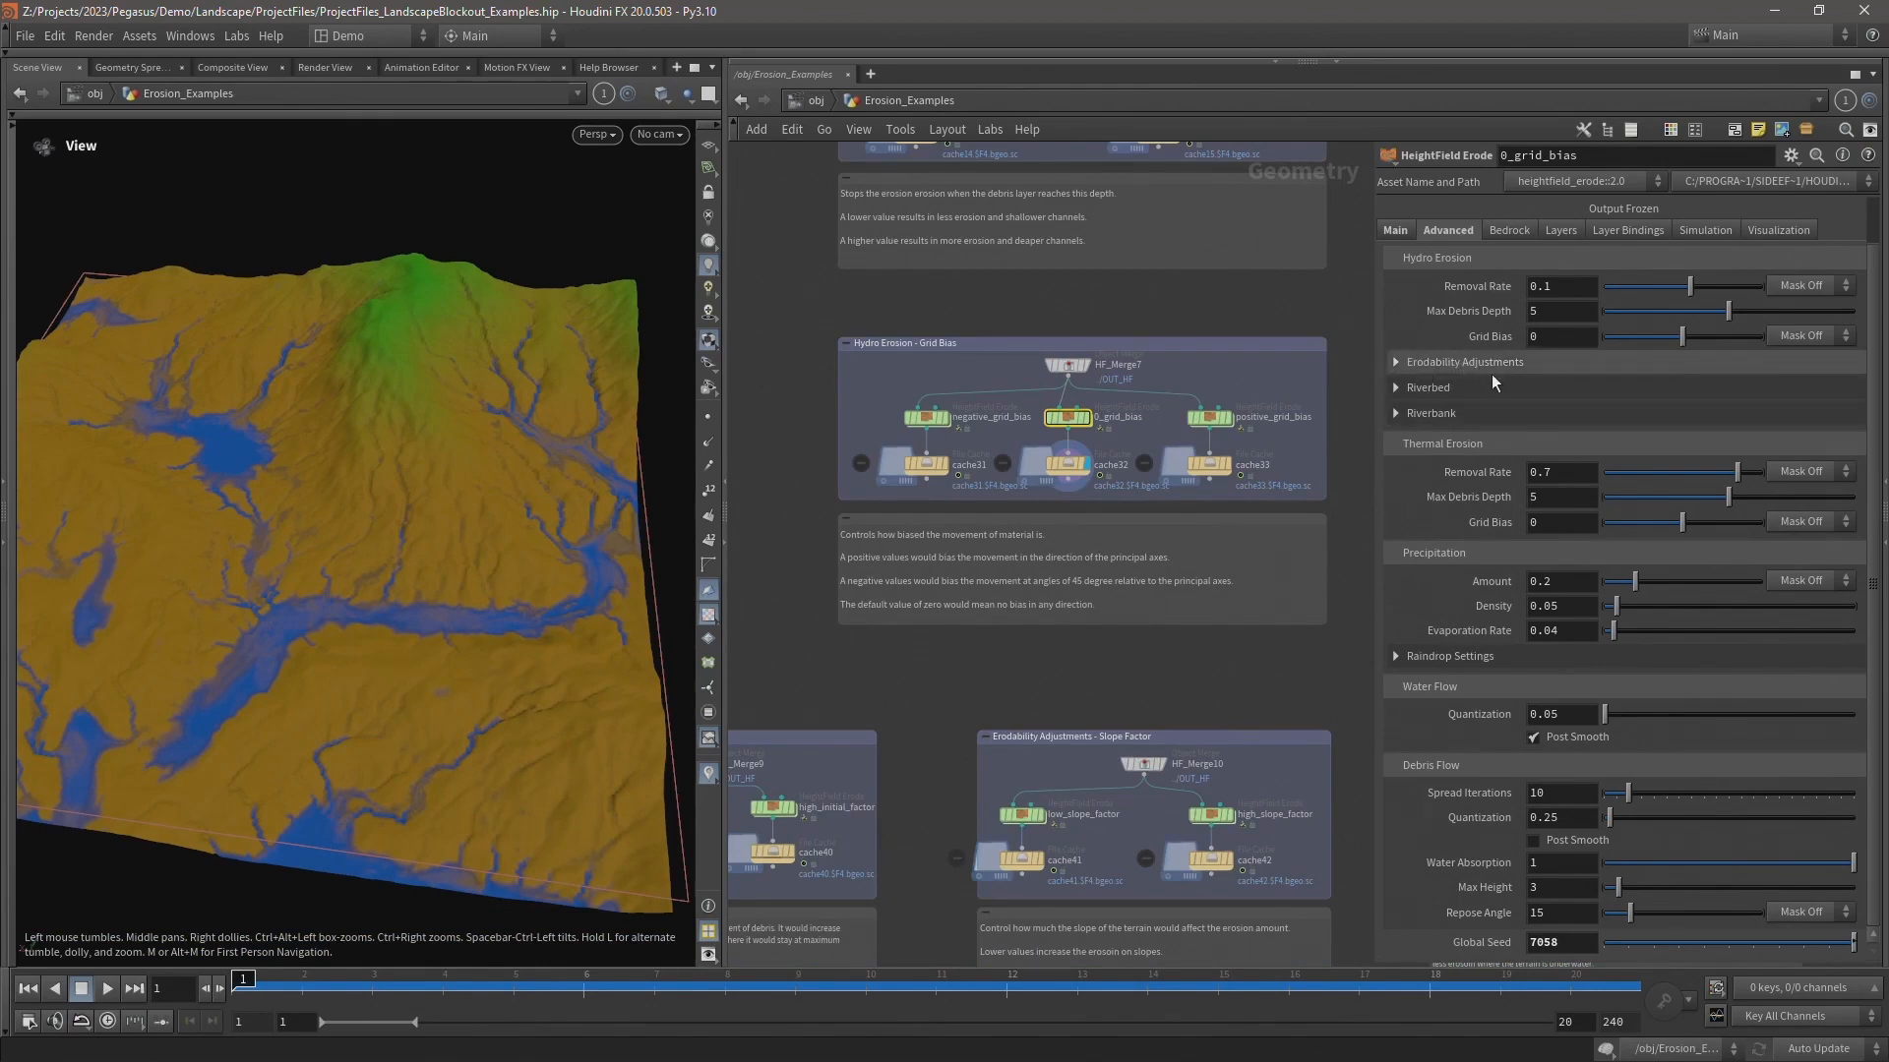
click(1394, 363)
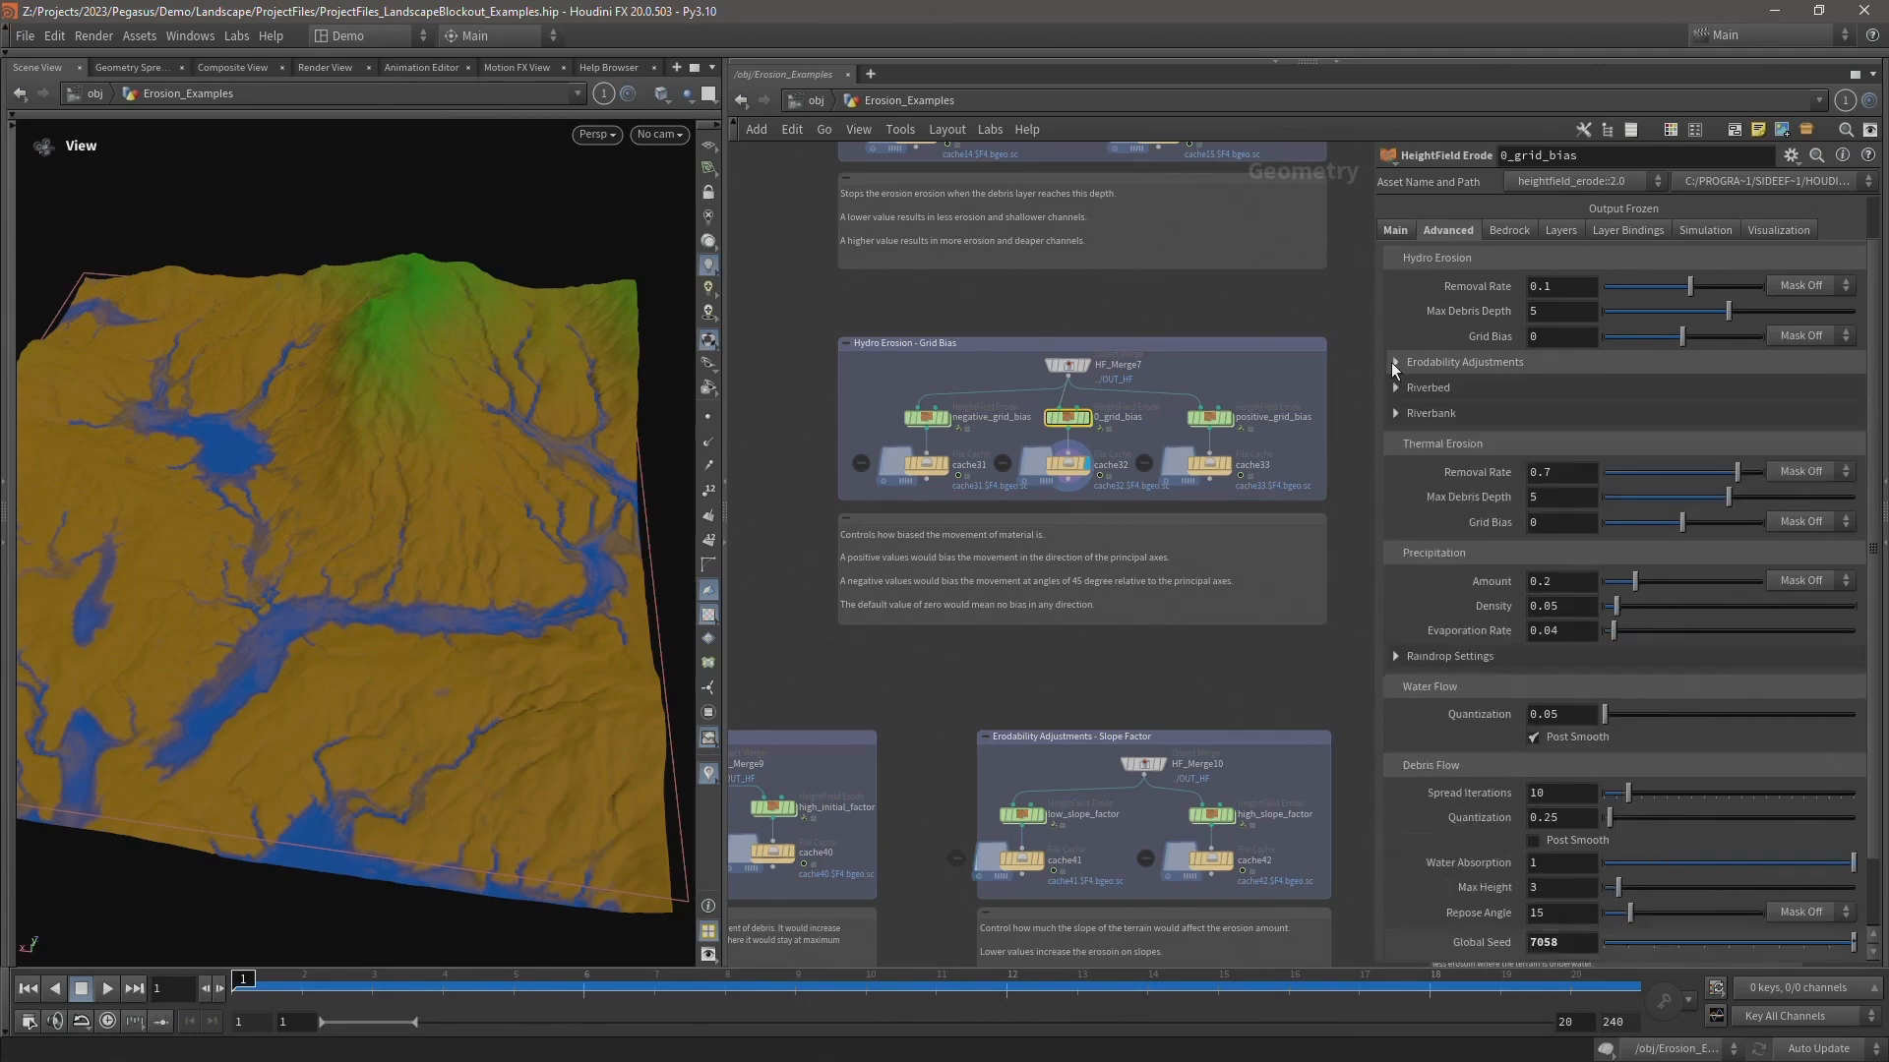
click(1395, 363)
mouse_move(846, 612)
middle_down()
mouse_move(940, 499)
mouse_move(1206, 330)
middle_up()
middle_drag(917, 374, 1282, 324)
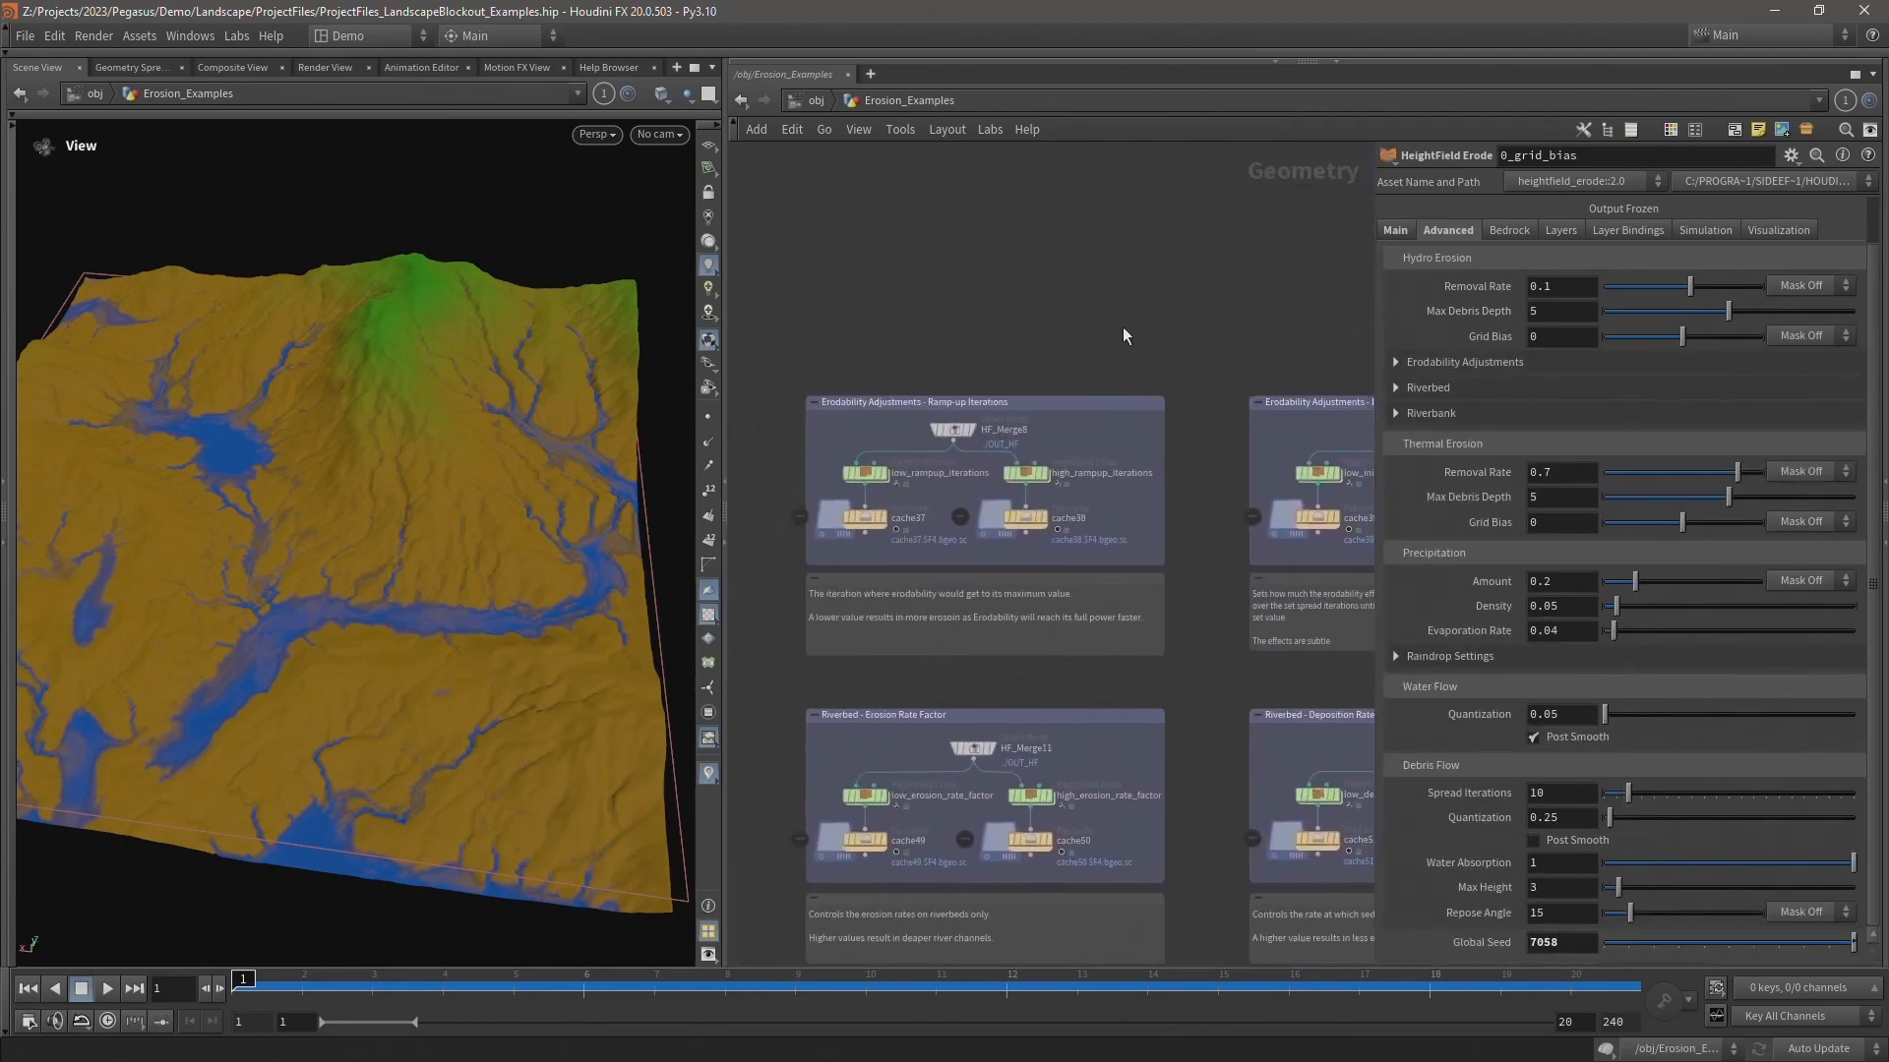
scroll(910, 361, up, 3)
middle_drag(896, 353, 966, 263)
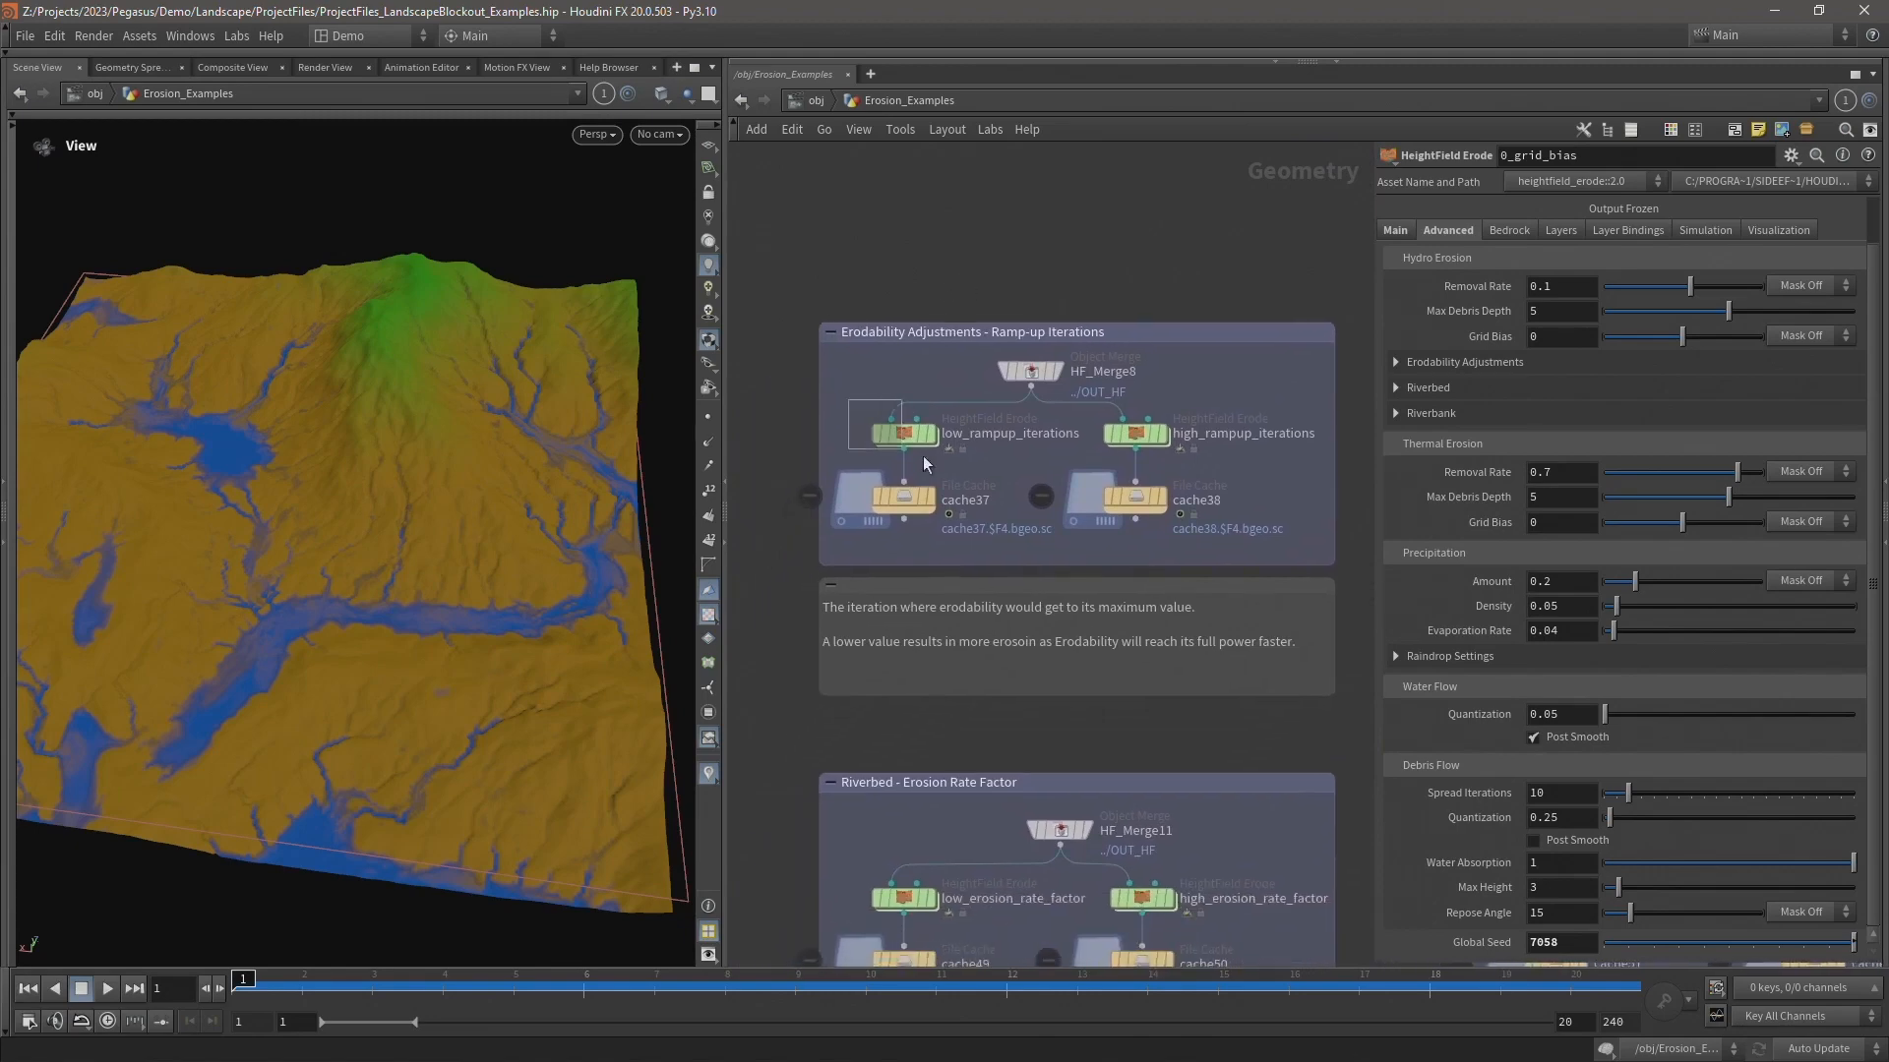
drag(922, 456, 926, 458)
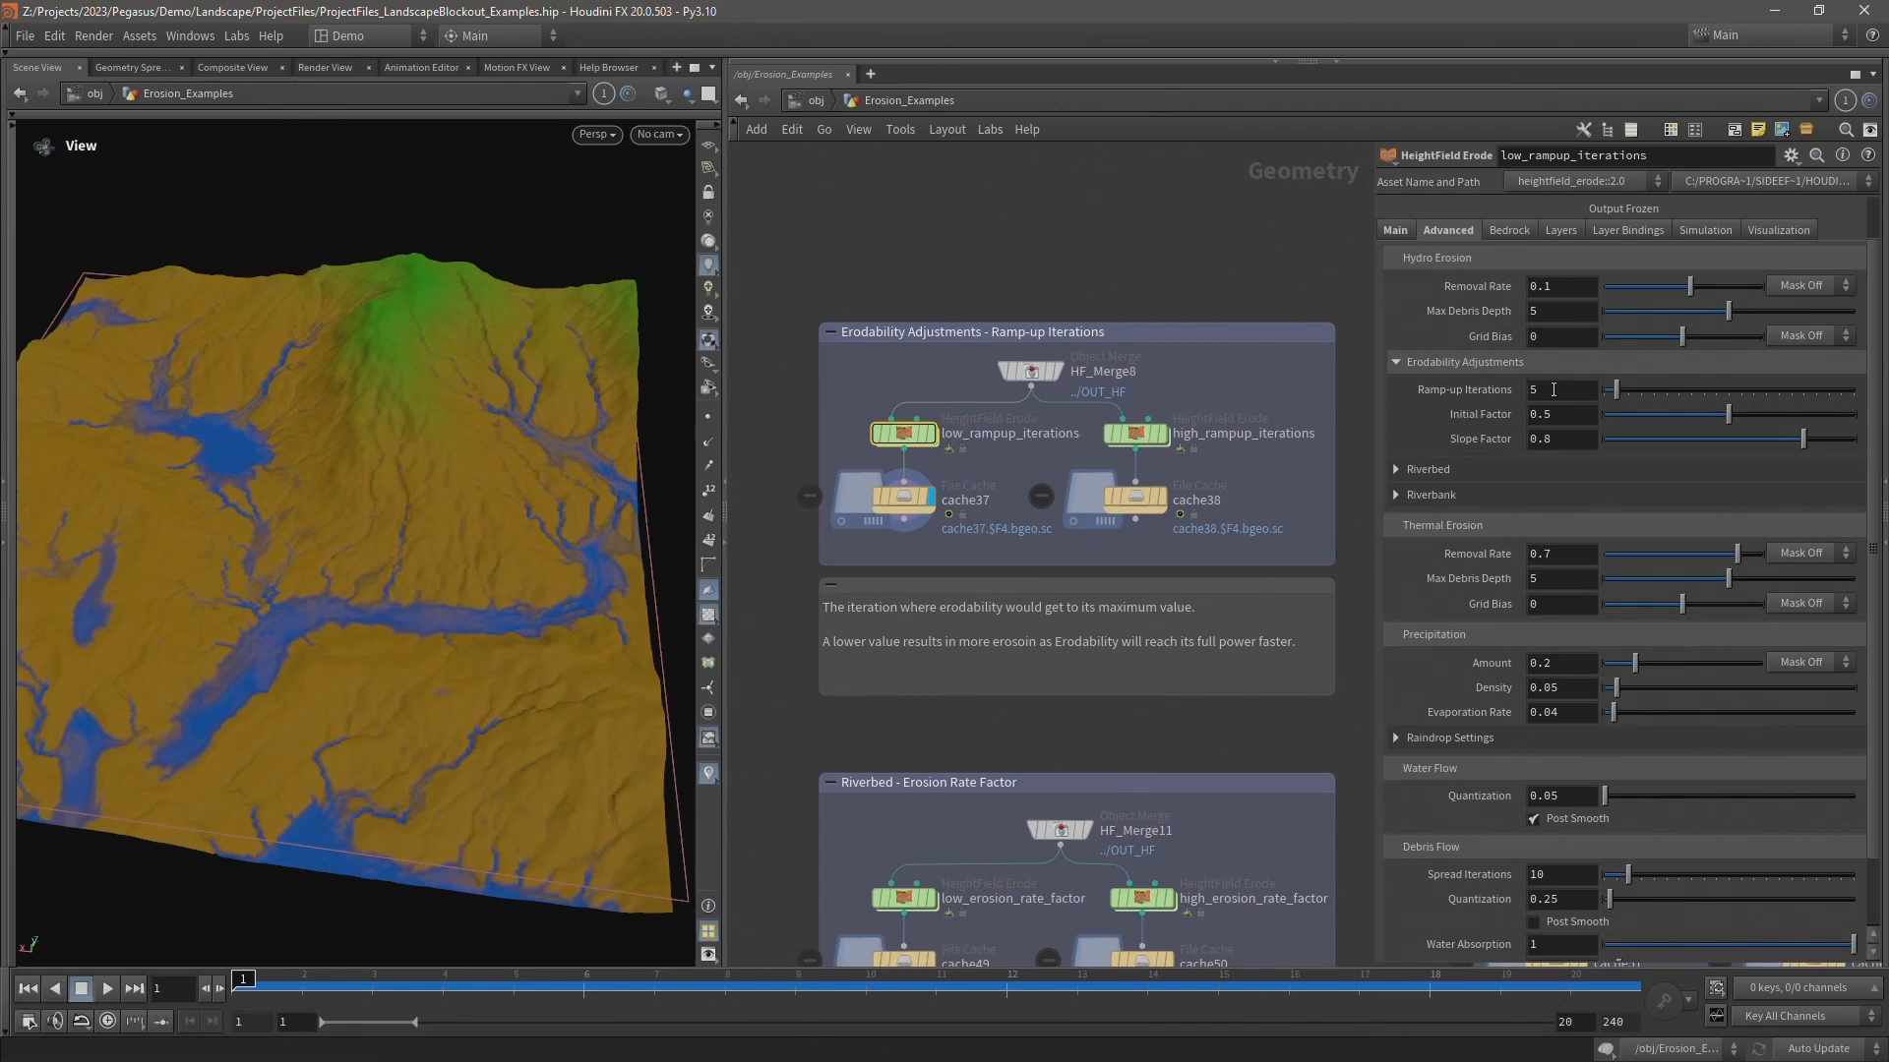
- Inspect the Ramp-up Iterations of high_rampup_iterations and compare the cache38 and cache37 terrains by alternating between them, ending on cache37
click(1161, 433)
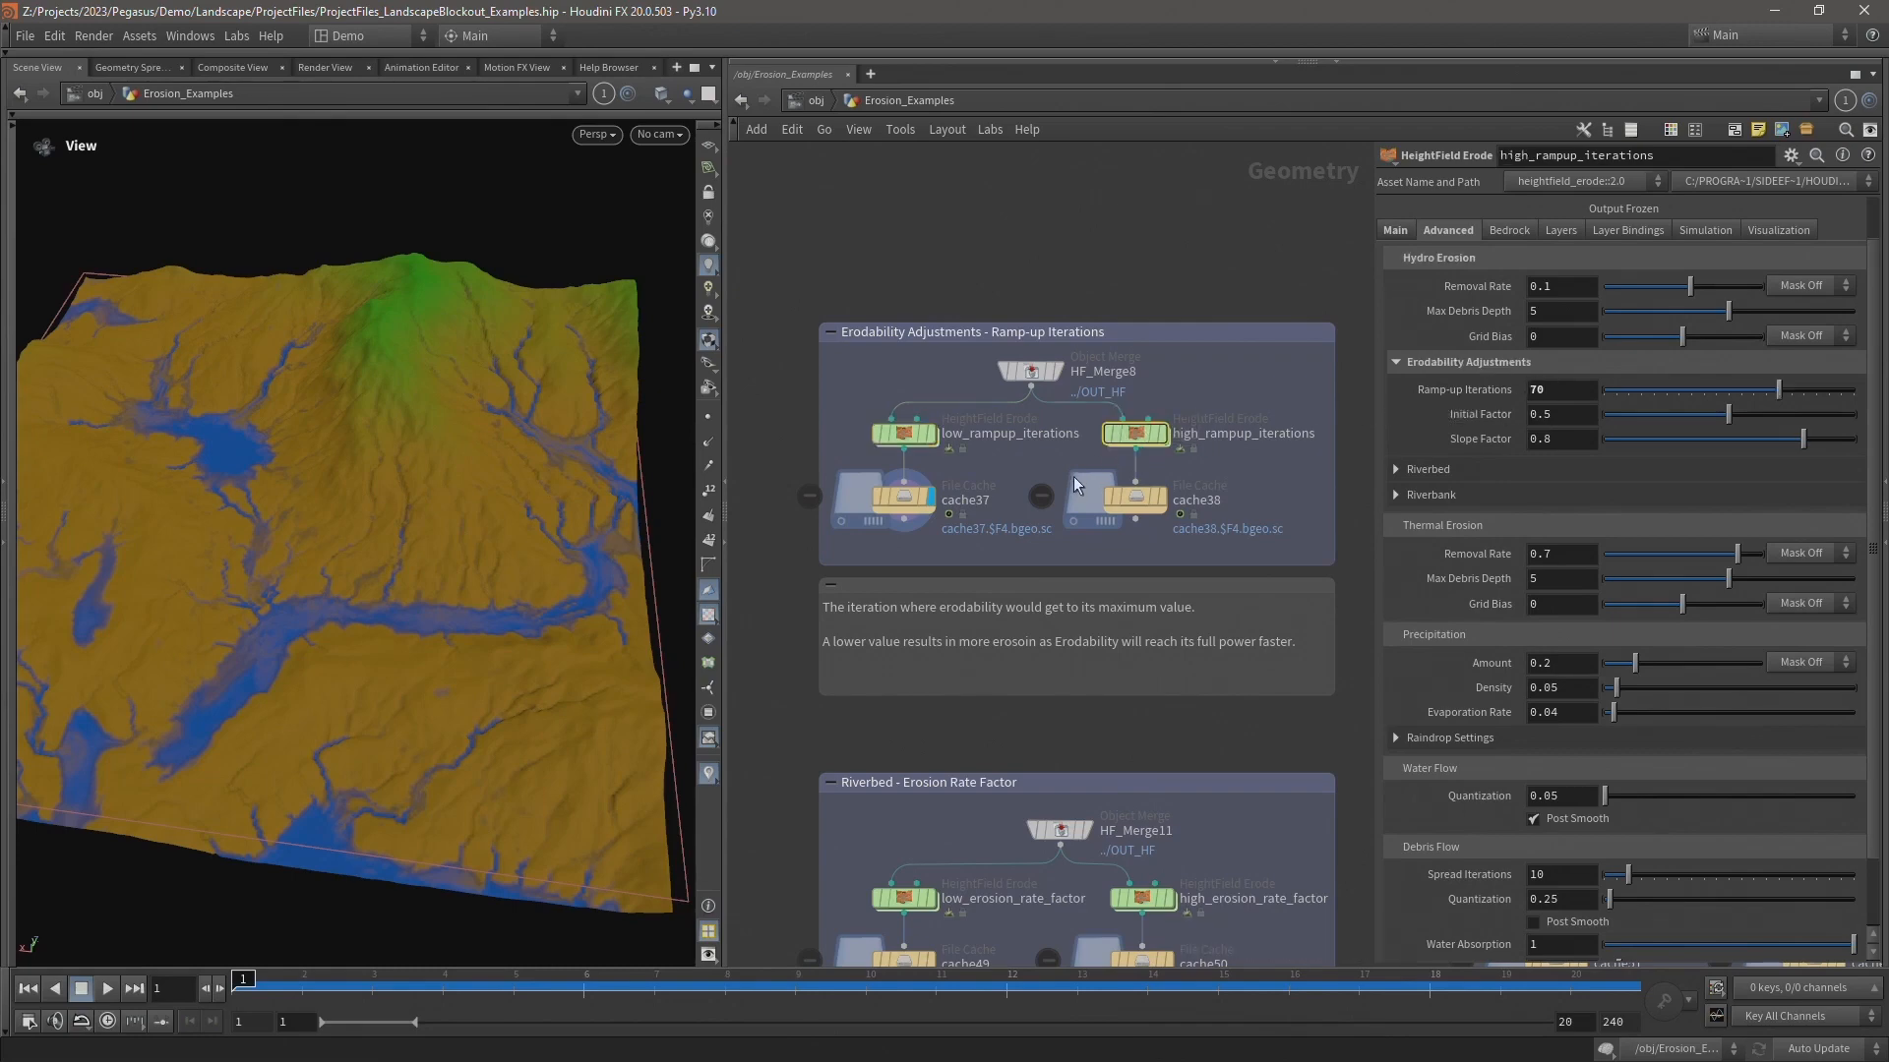
click(1166, 496)
mouse_move(935, 498)
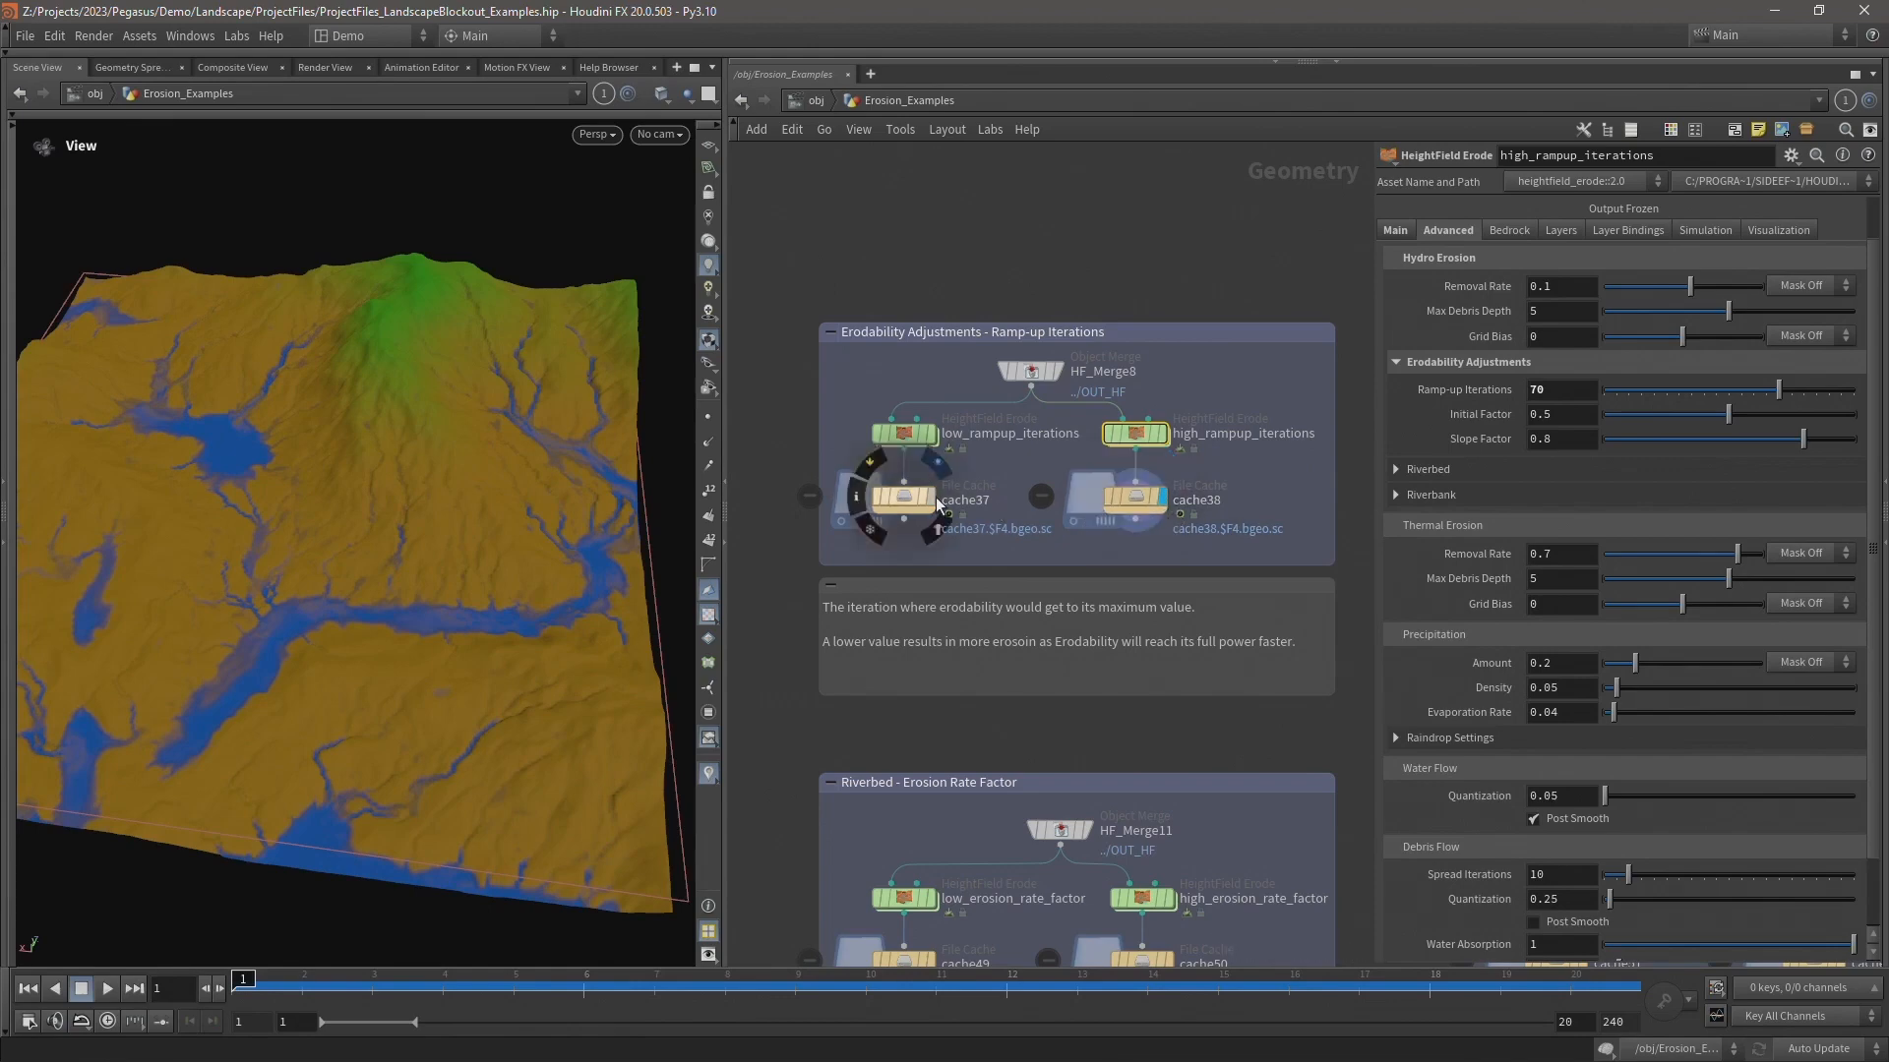
mouse_move(1161, 498)
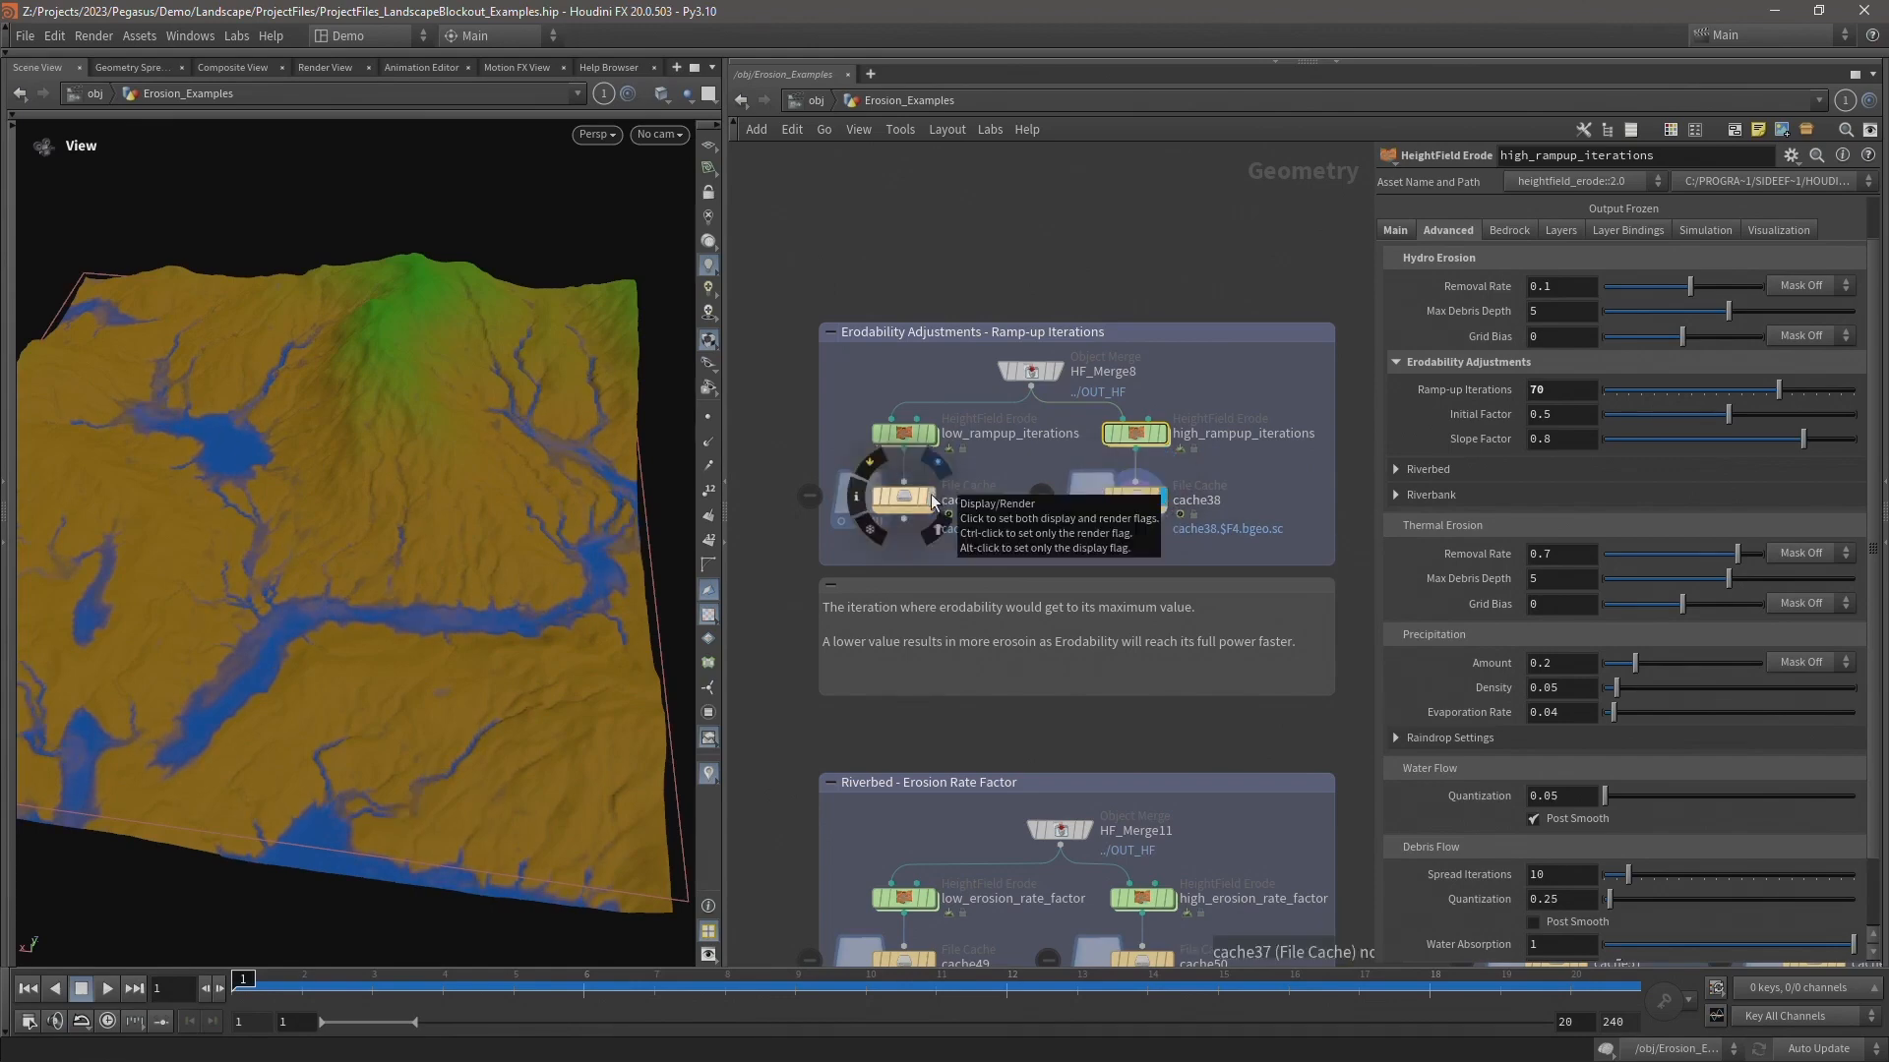
drag(542, 445, 549, 469)
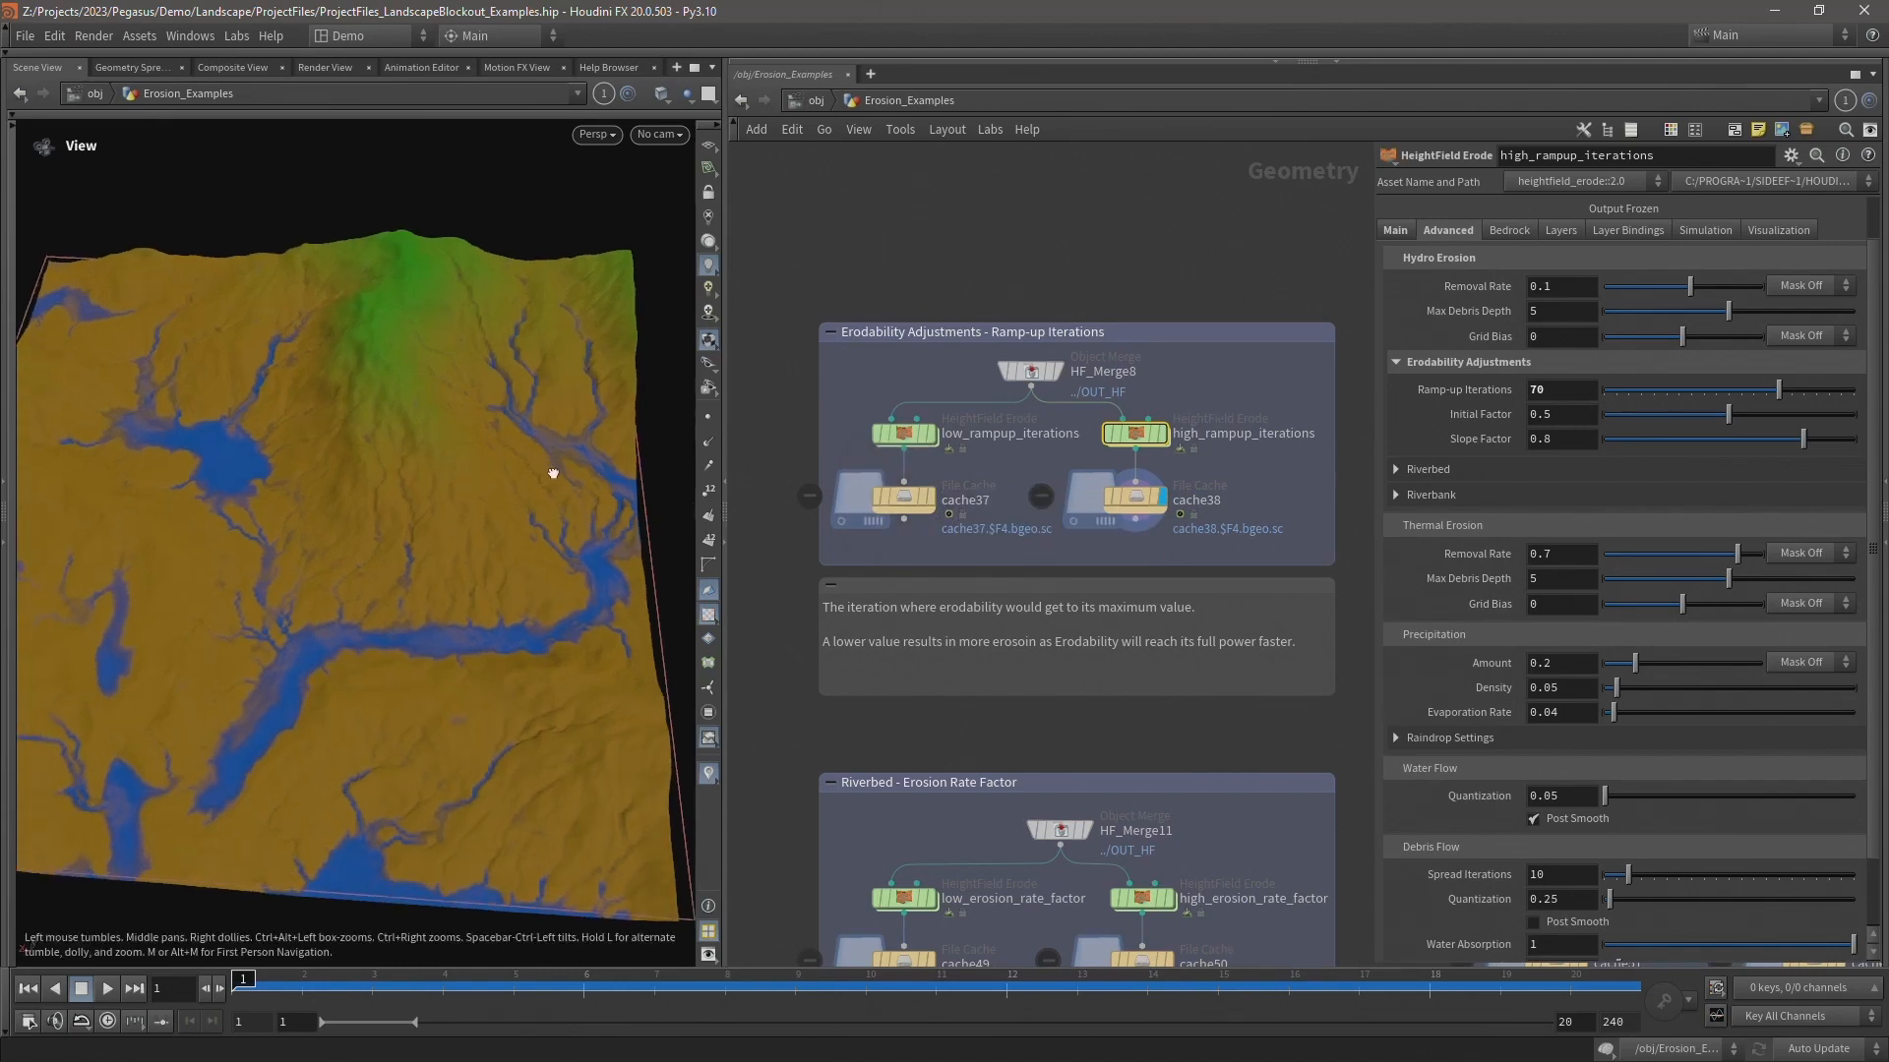
drag(1235, 391, 1121, 453)
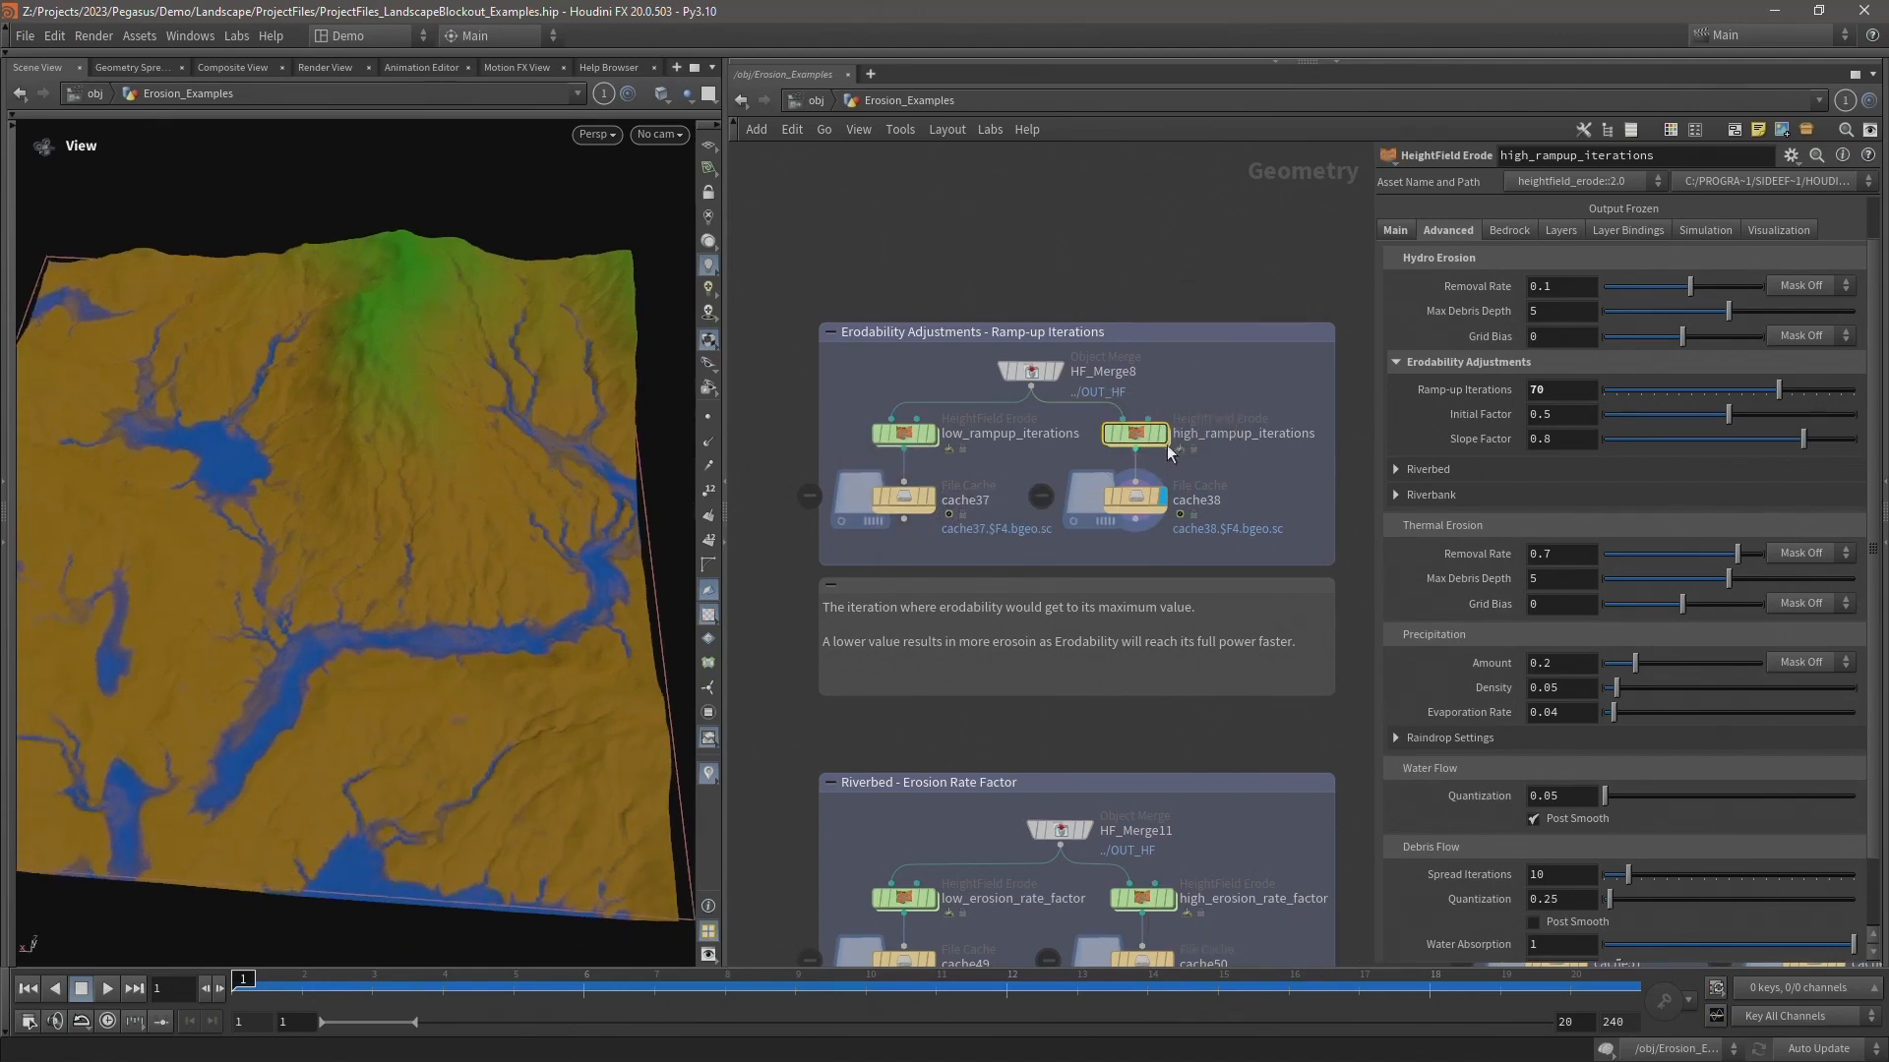
mouse_move(935, 497)
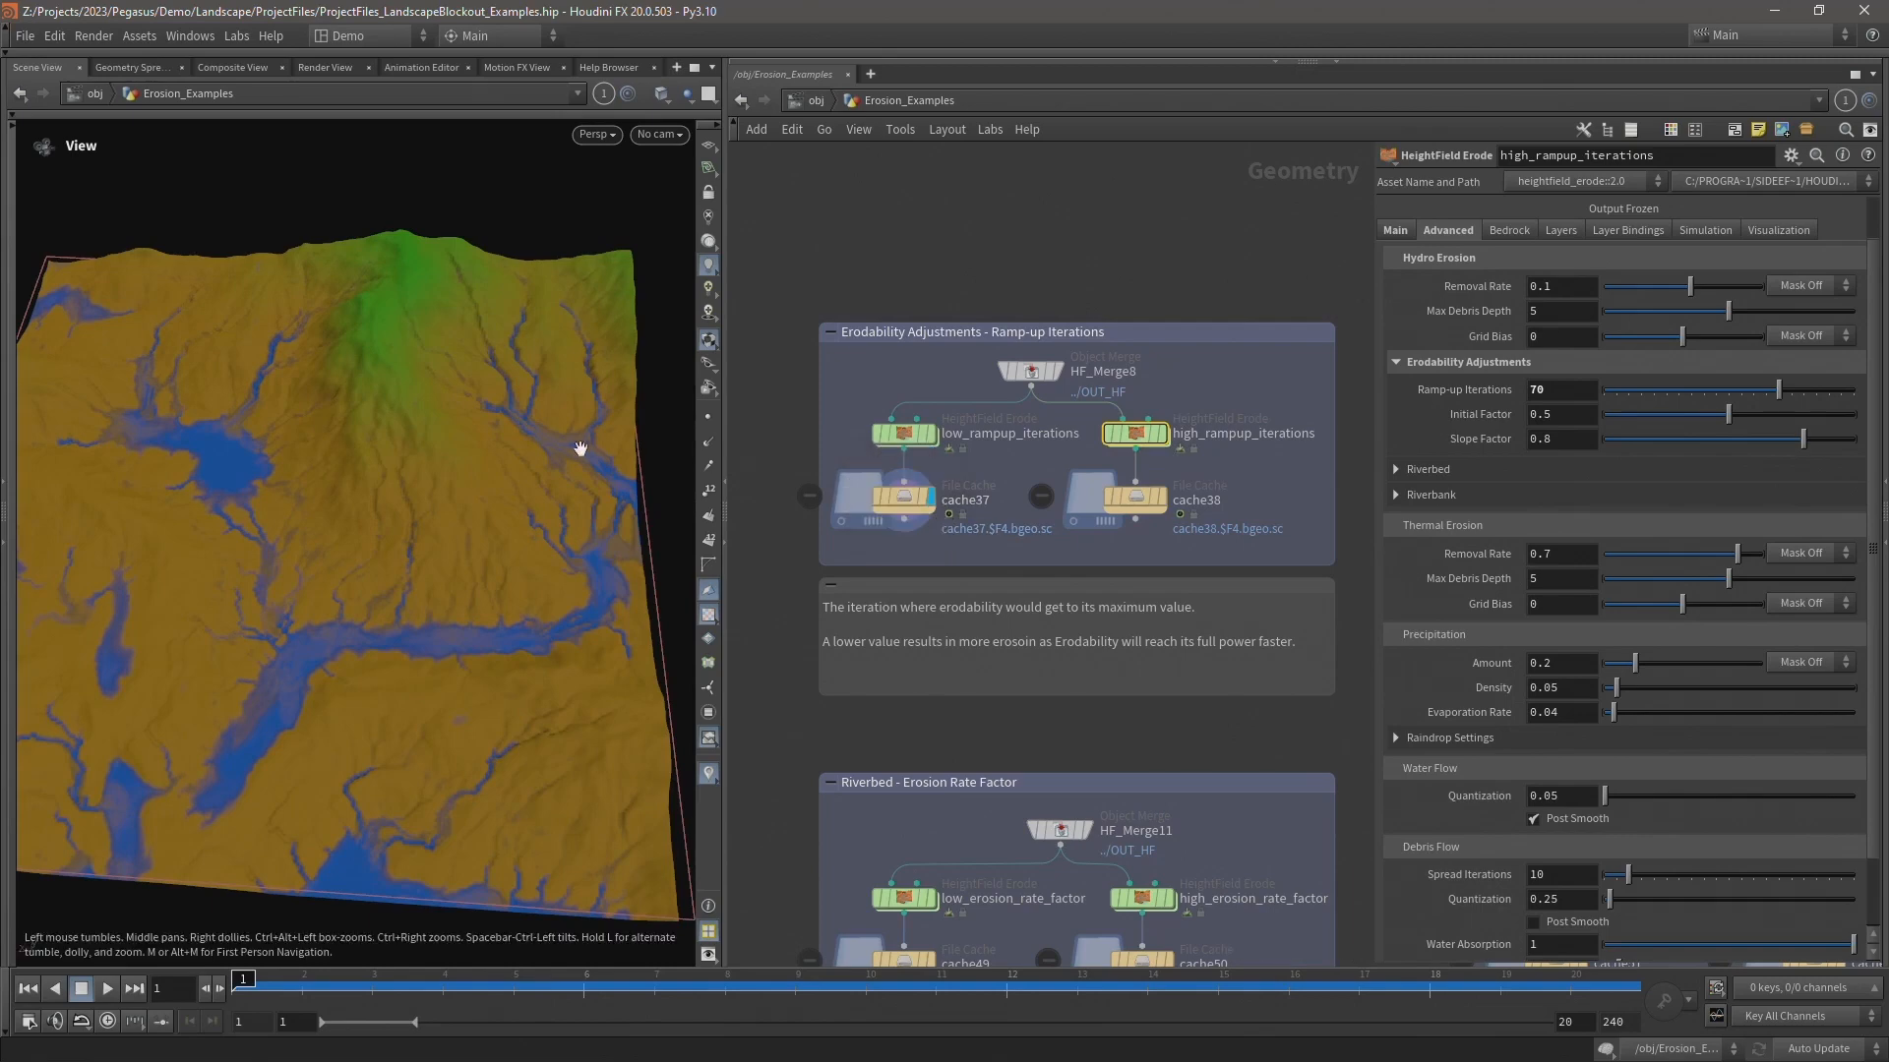
- Examine the river channels and slopes of the cache37 terrain up close and from farther away
drag(532, 460, 502, 470)
scroll(502, 471, up, 3)
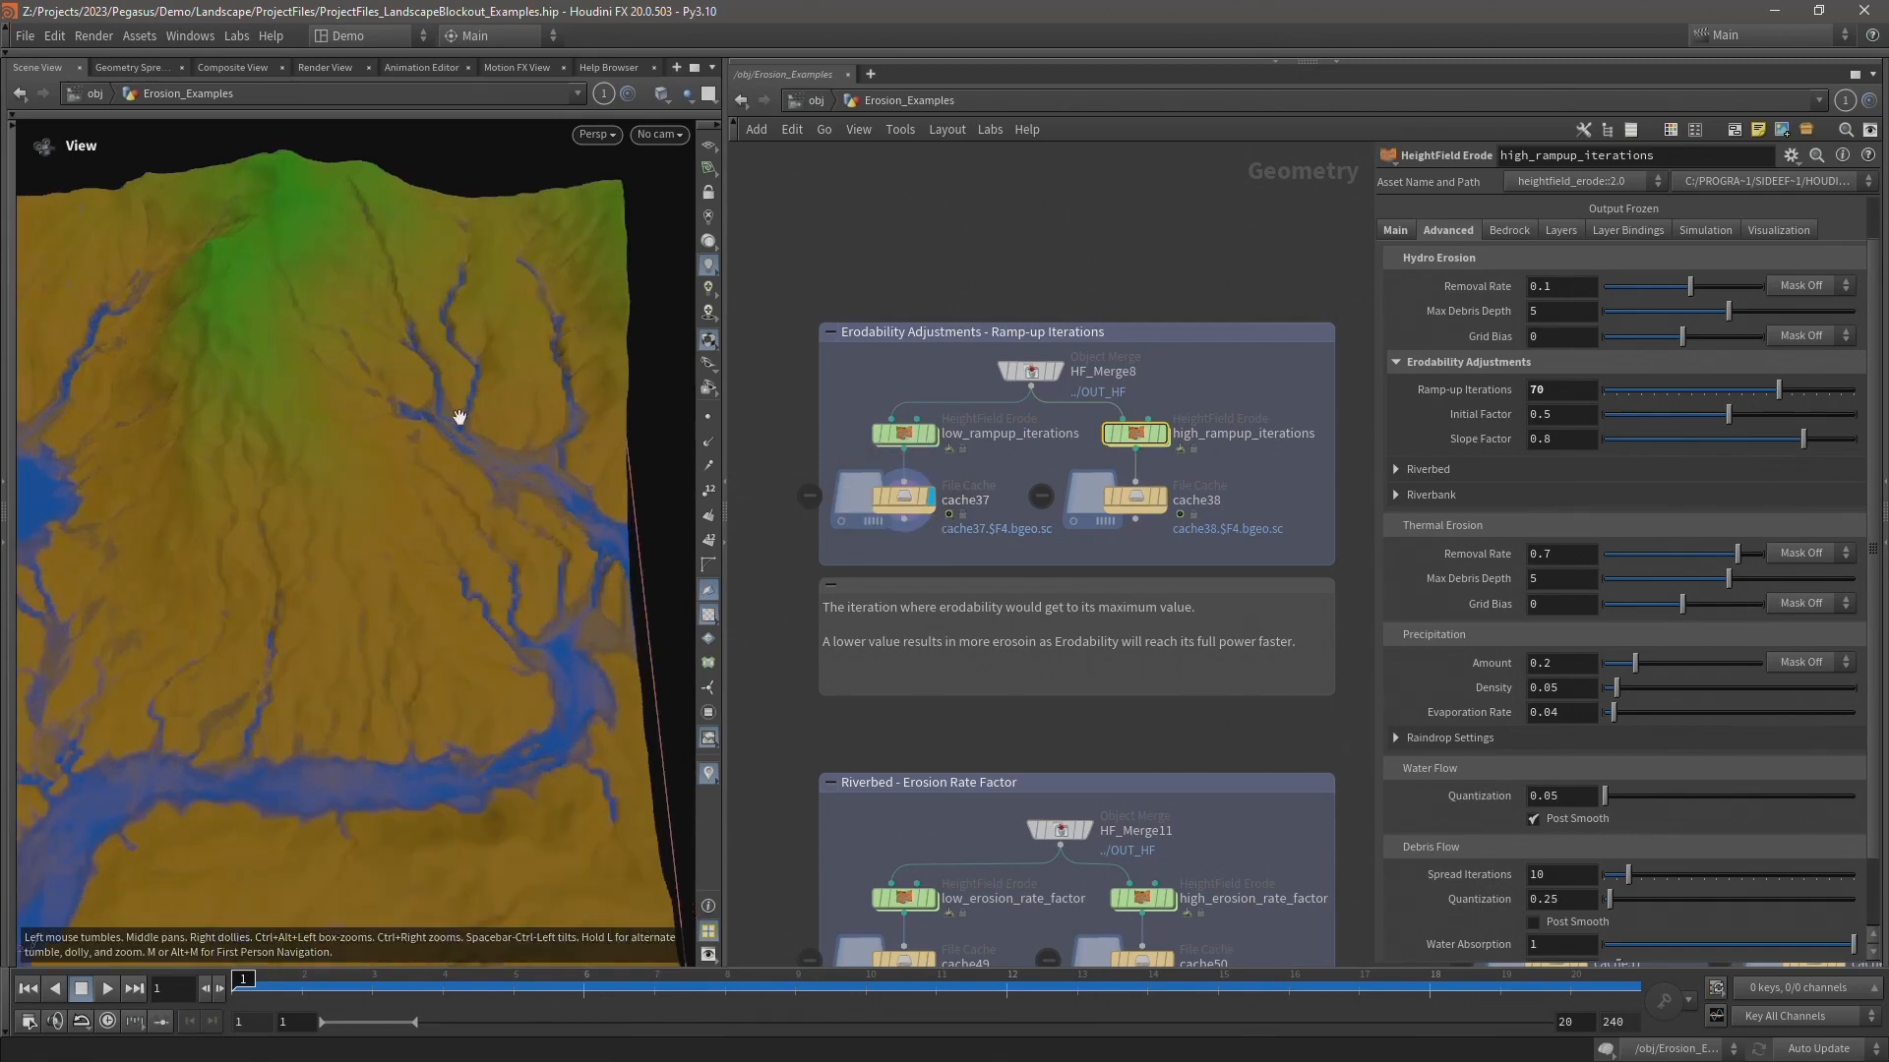
mouse_move(1170, 489)
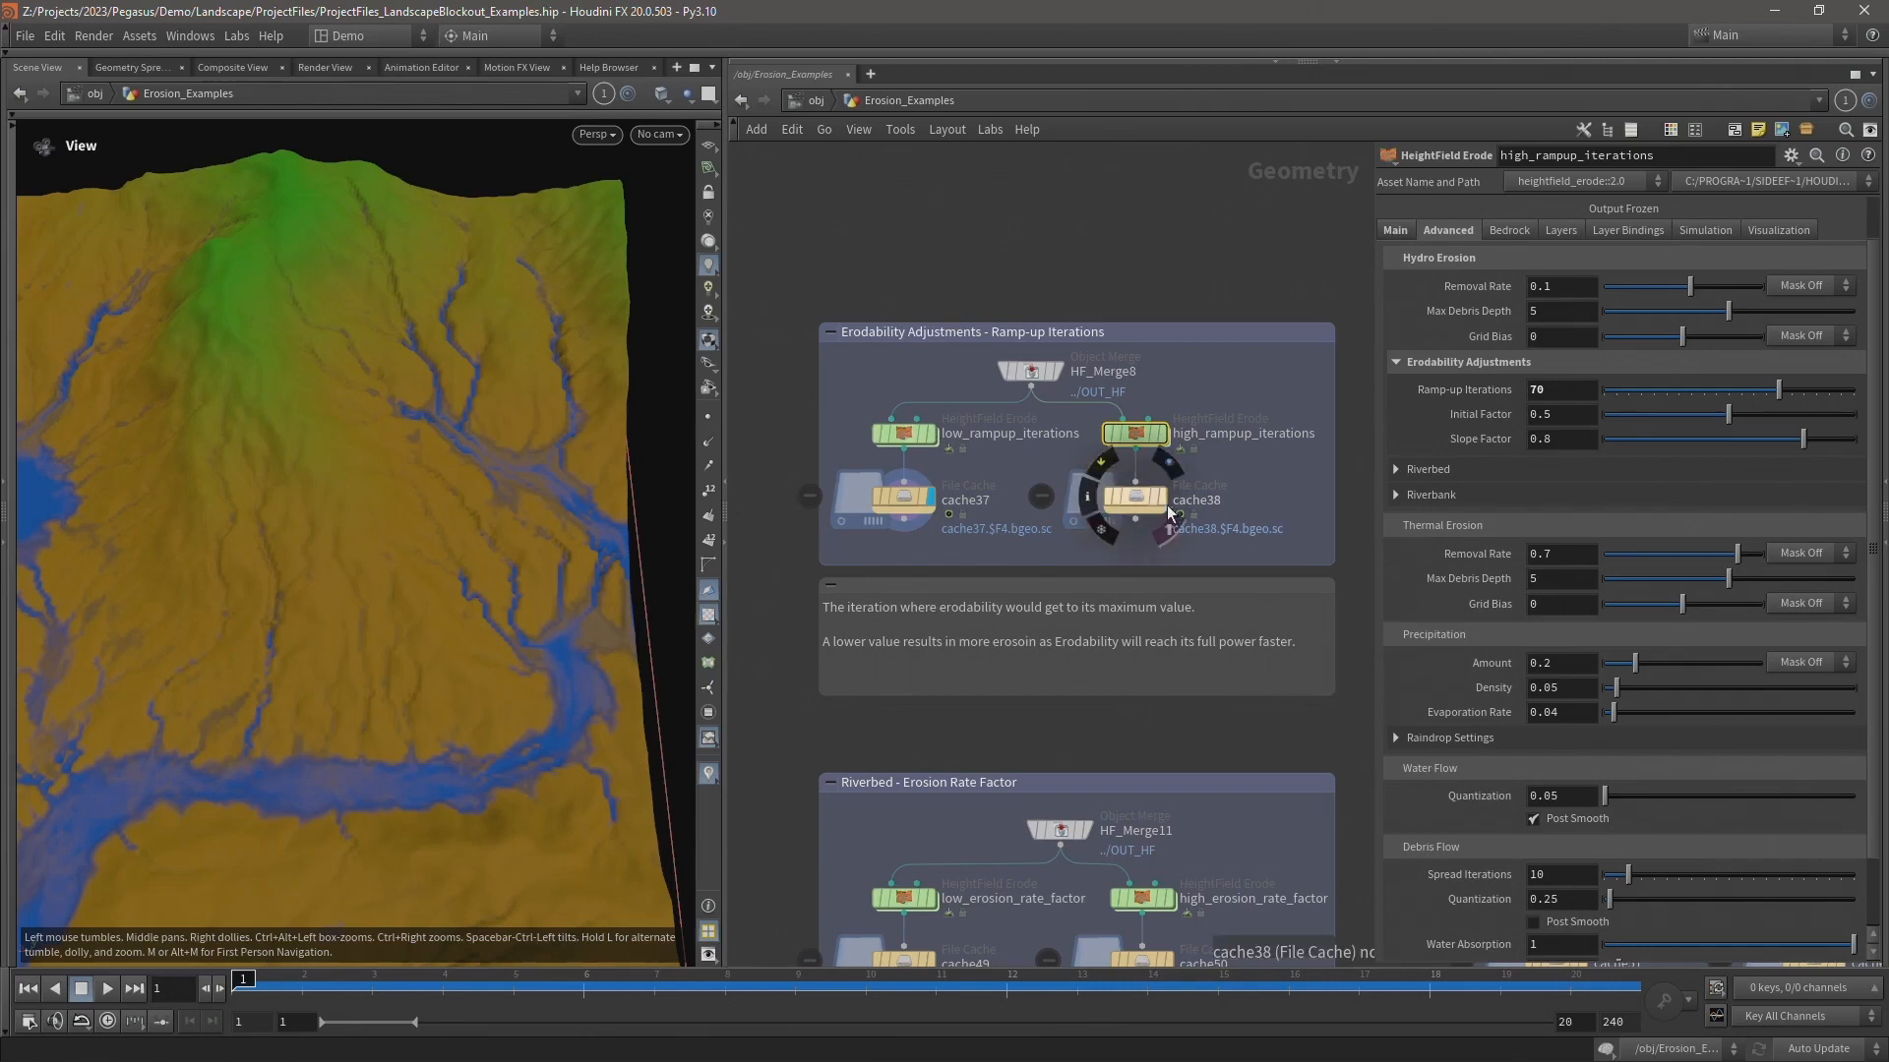
scroll(423, 514, down, 3)
drag(423, 513, 526, 459)
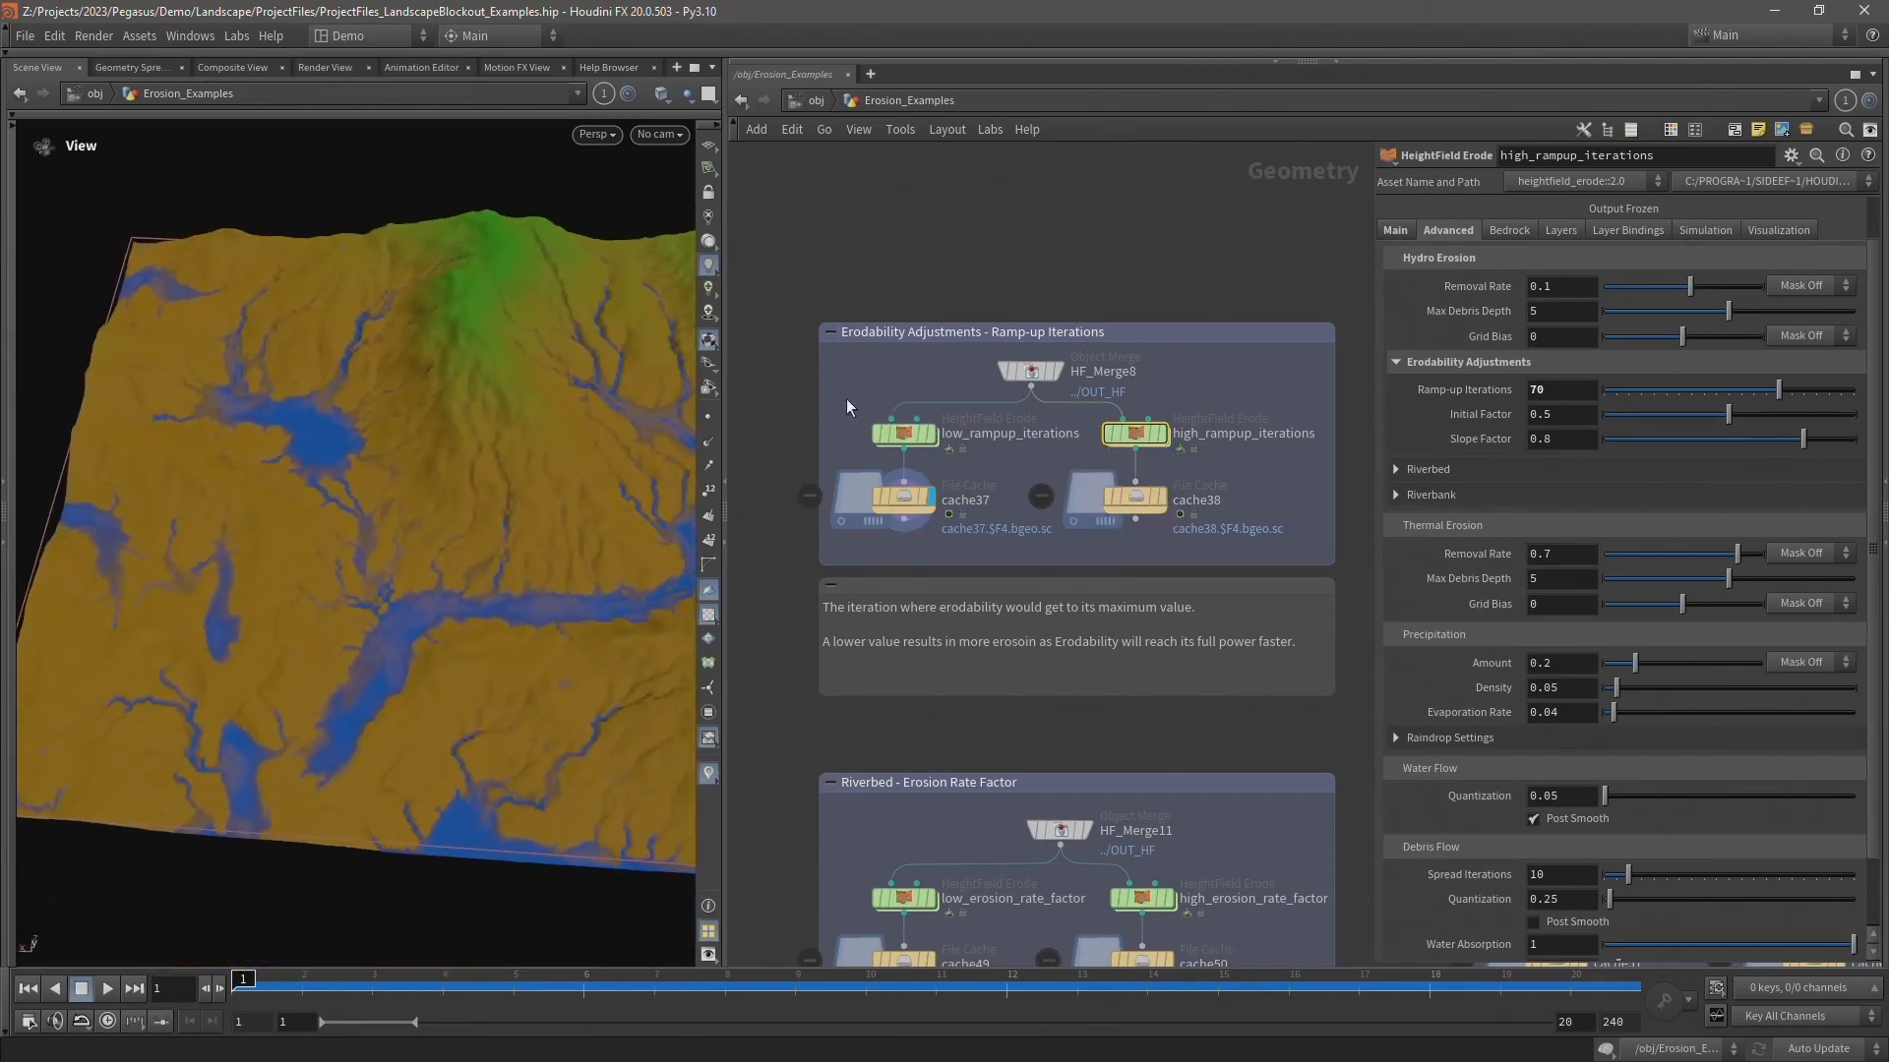
- Inspect the Ramp-up Iterations of low_rampup_iterations and review its main erosion settings before returning to the advanced ones
drag(846, 398, 969, 454)
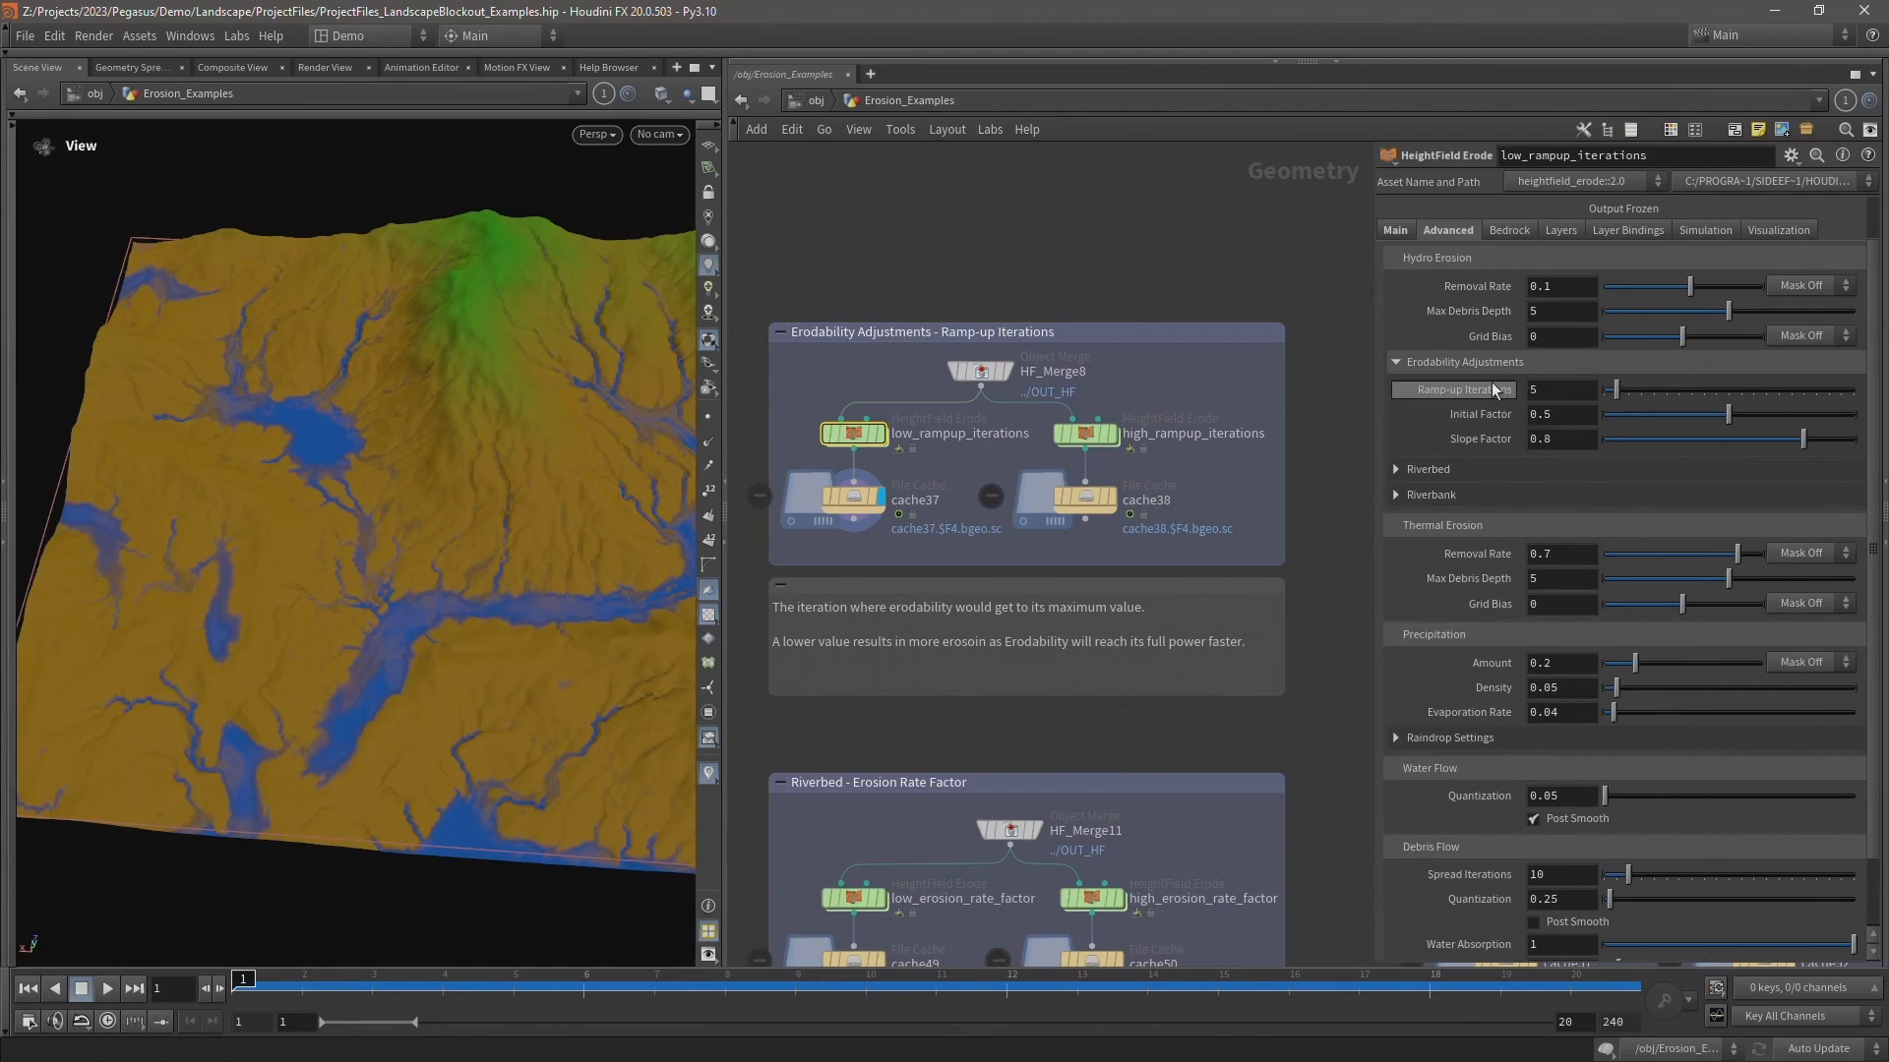
click(1559, 391)
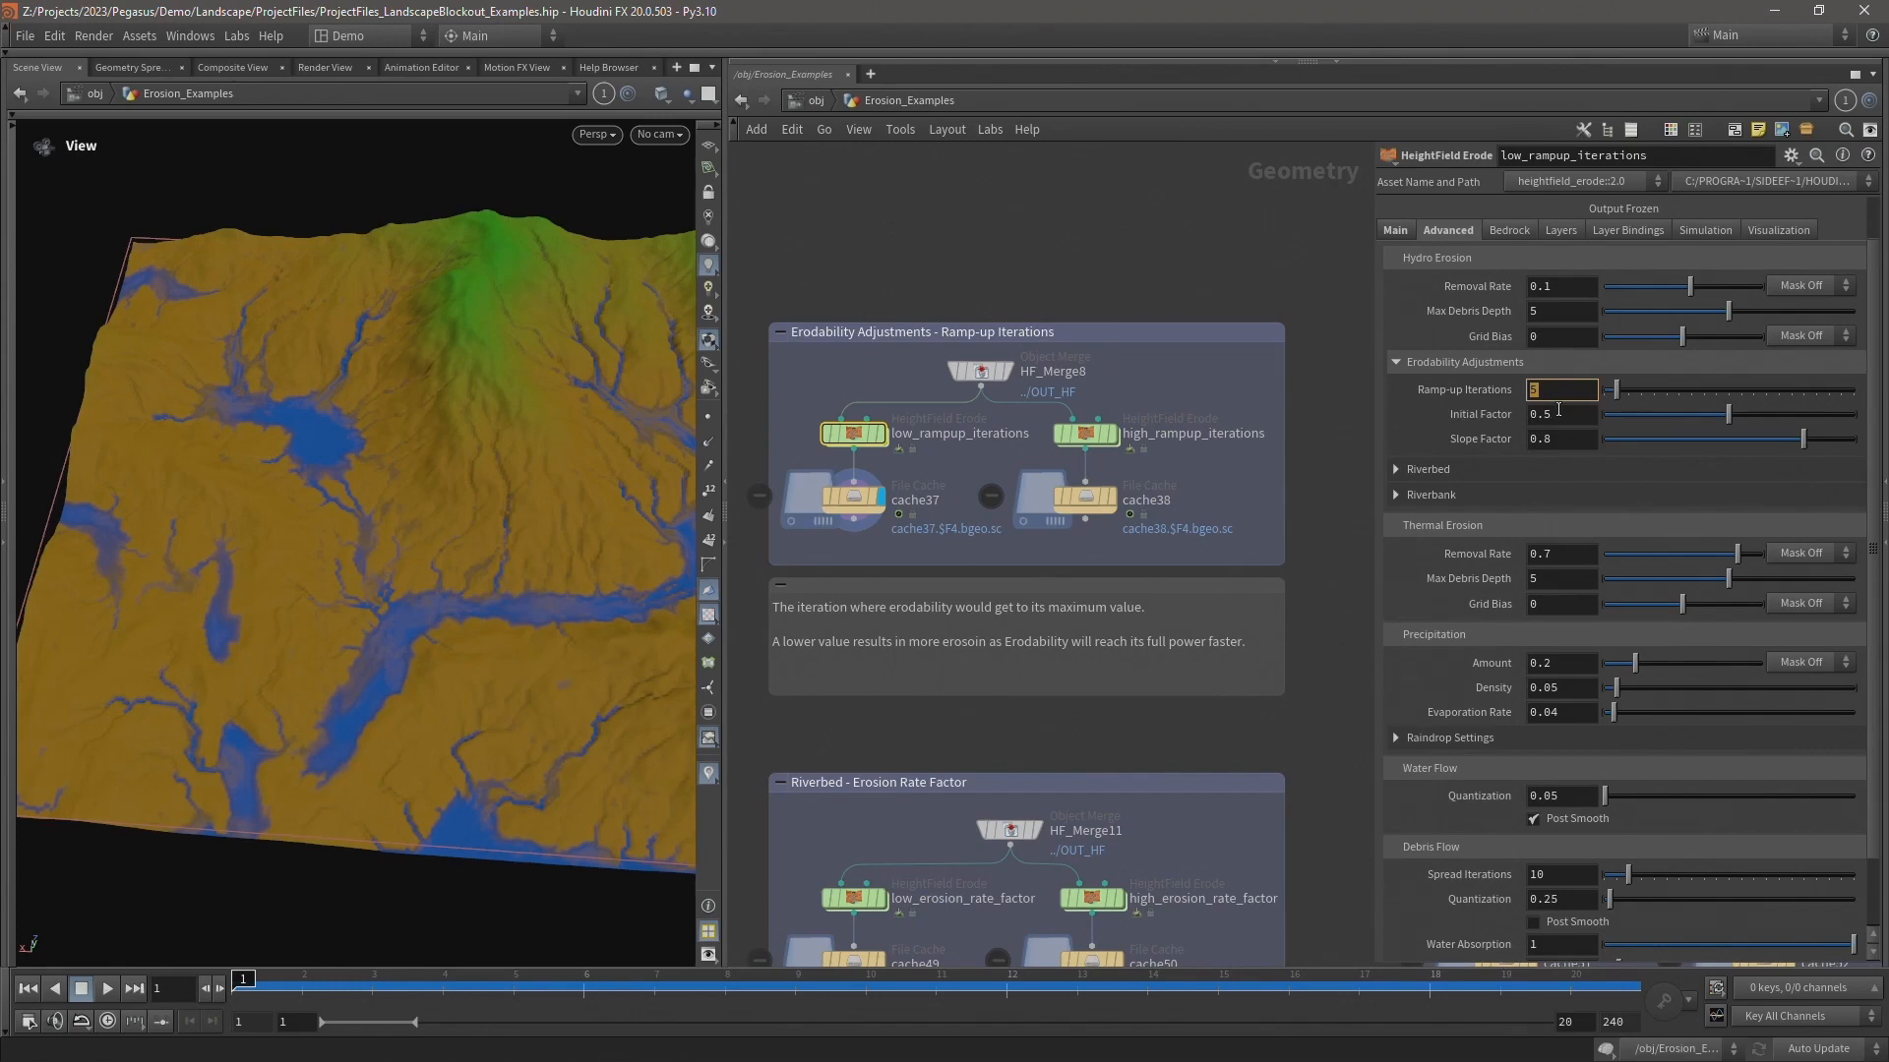
click(1556, 391)
click(1400, 231)
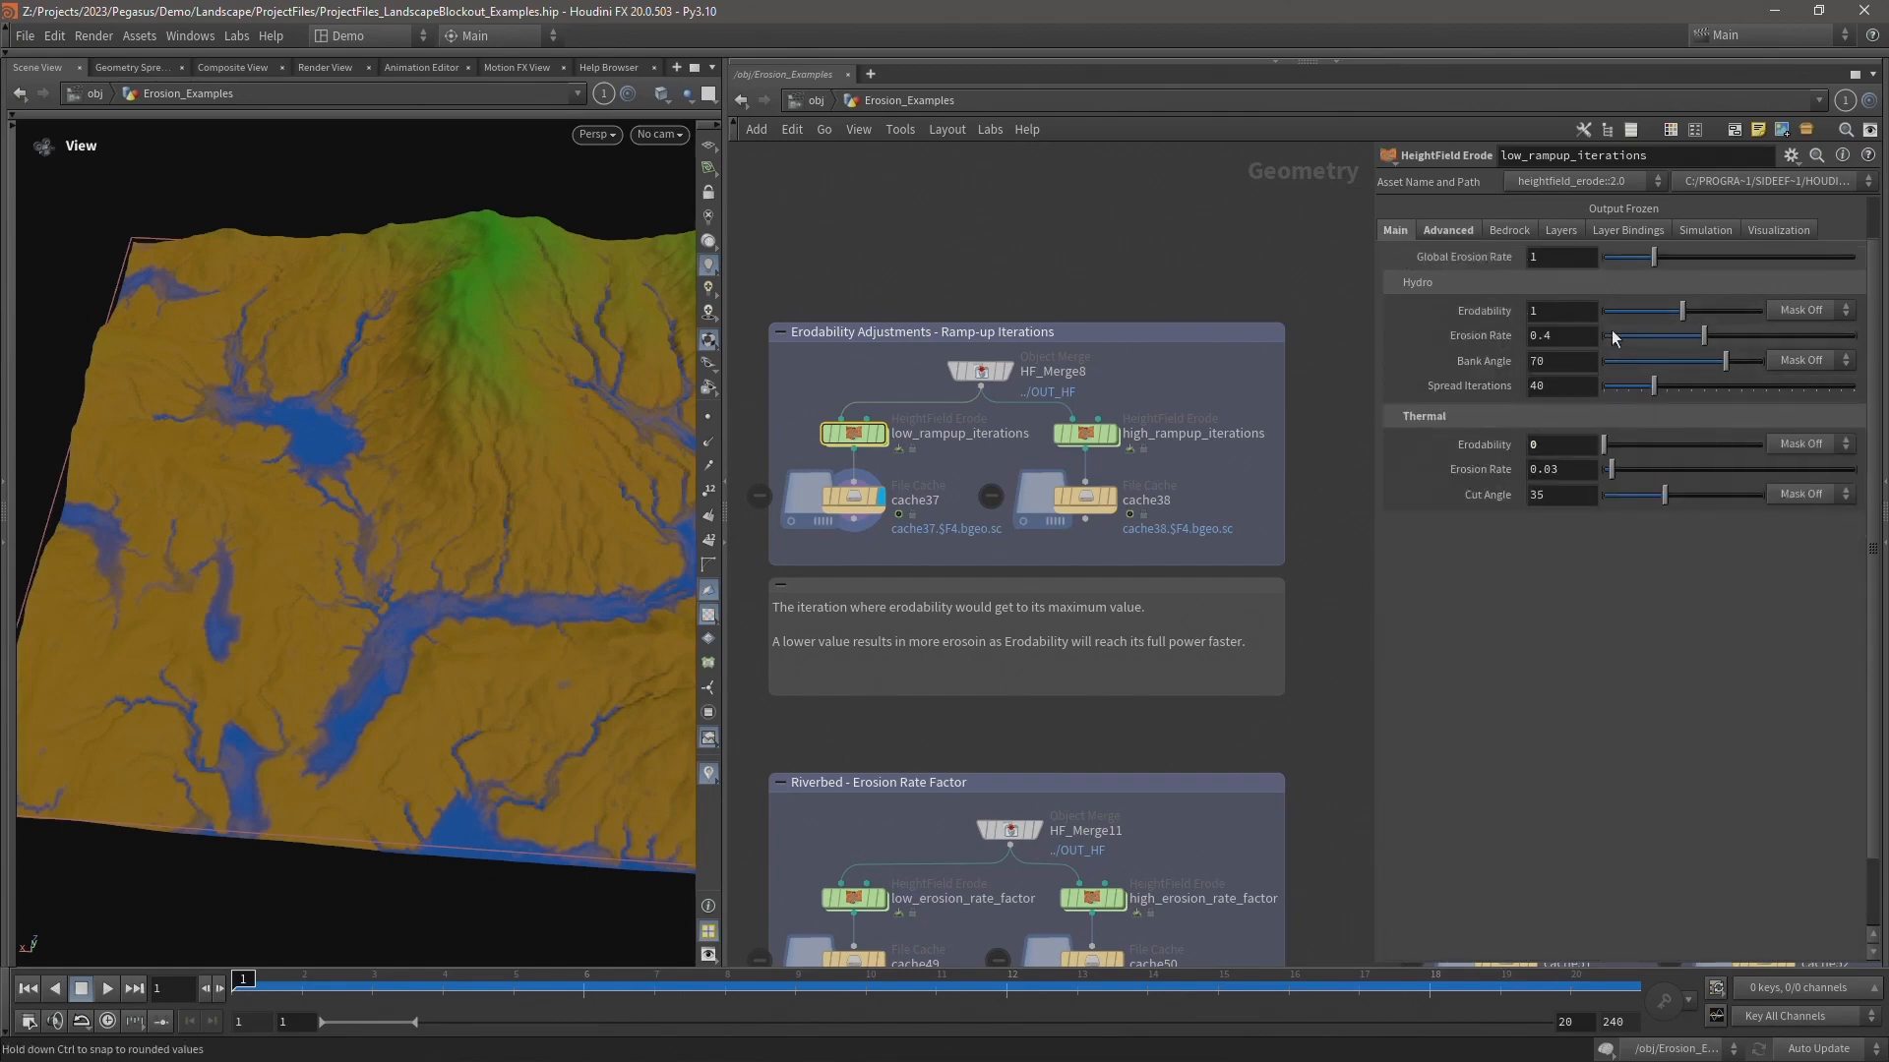
click(1442, 228)
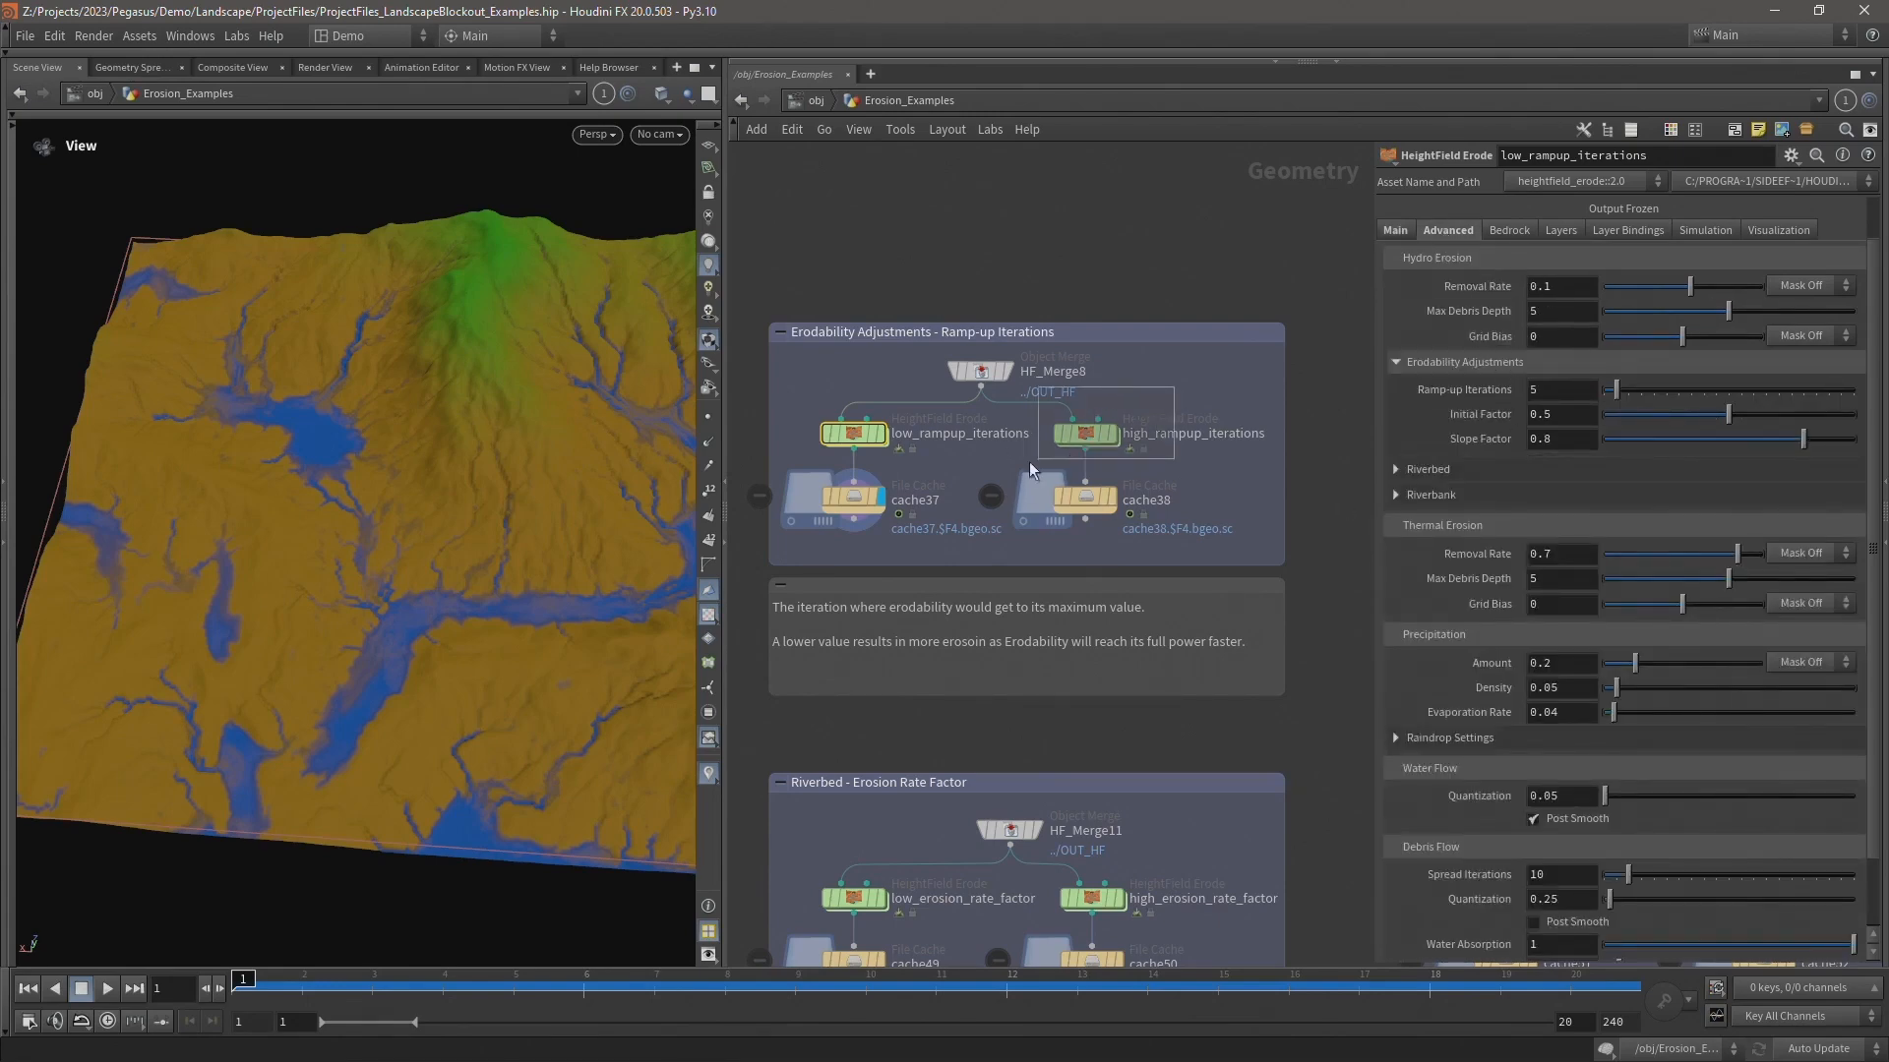
- Show the high_rampup_iterations settings with the cache38 result displayed and examine its terrain
click(1086, 433)
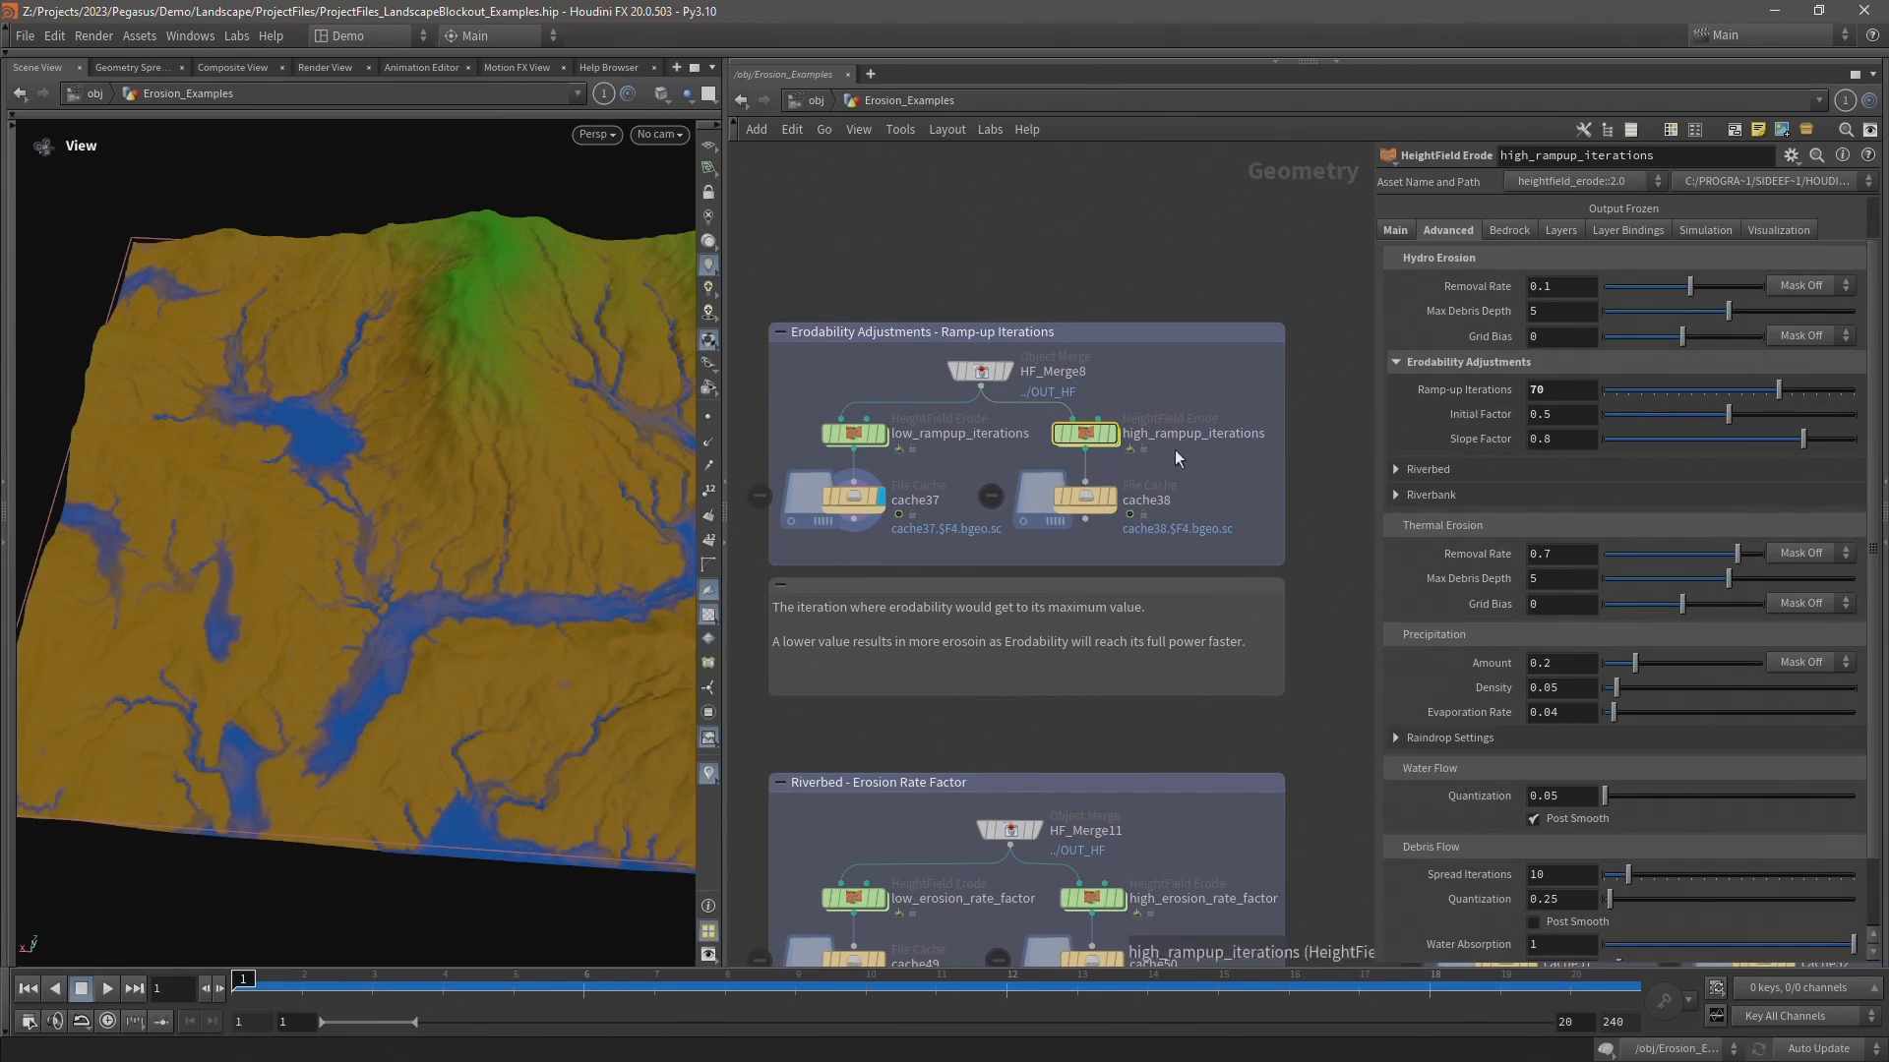
mouse_move(1116, 499)
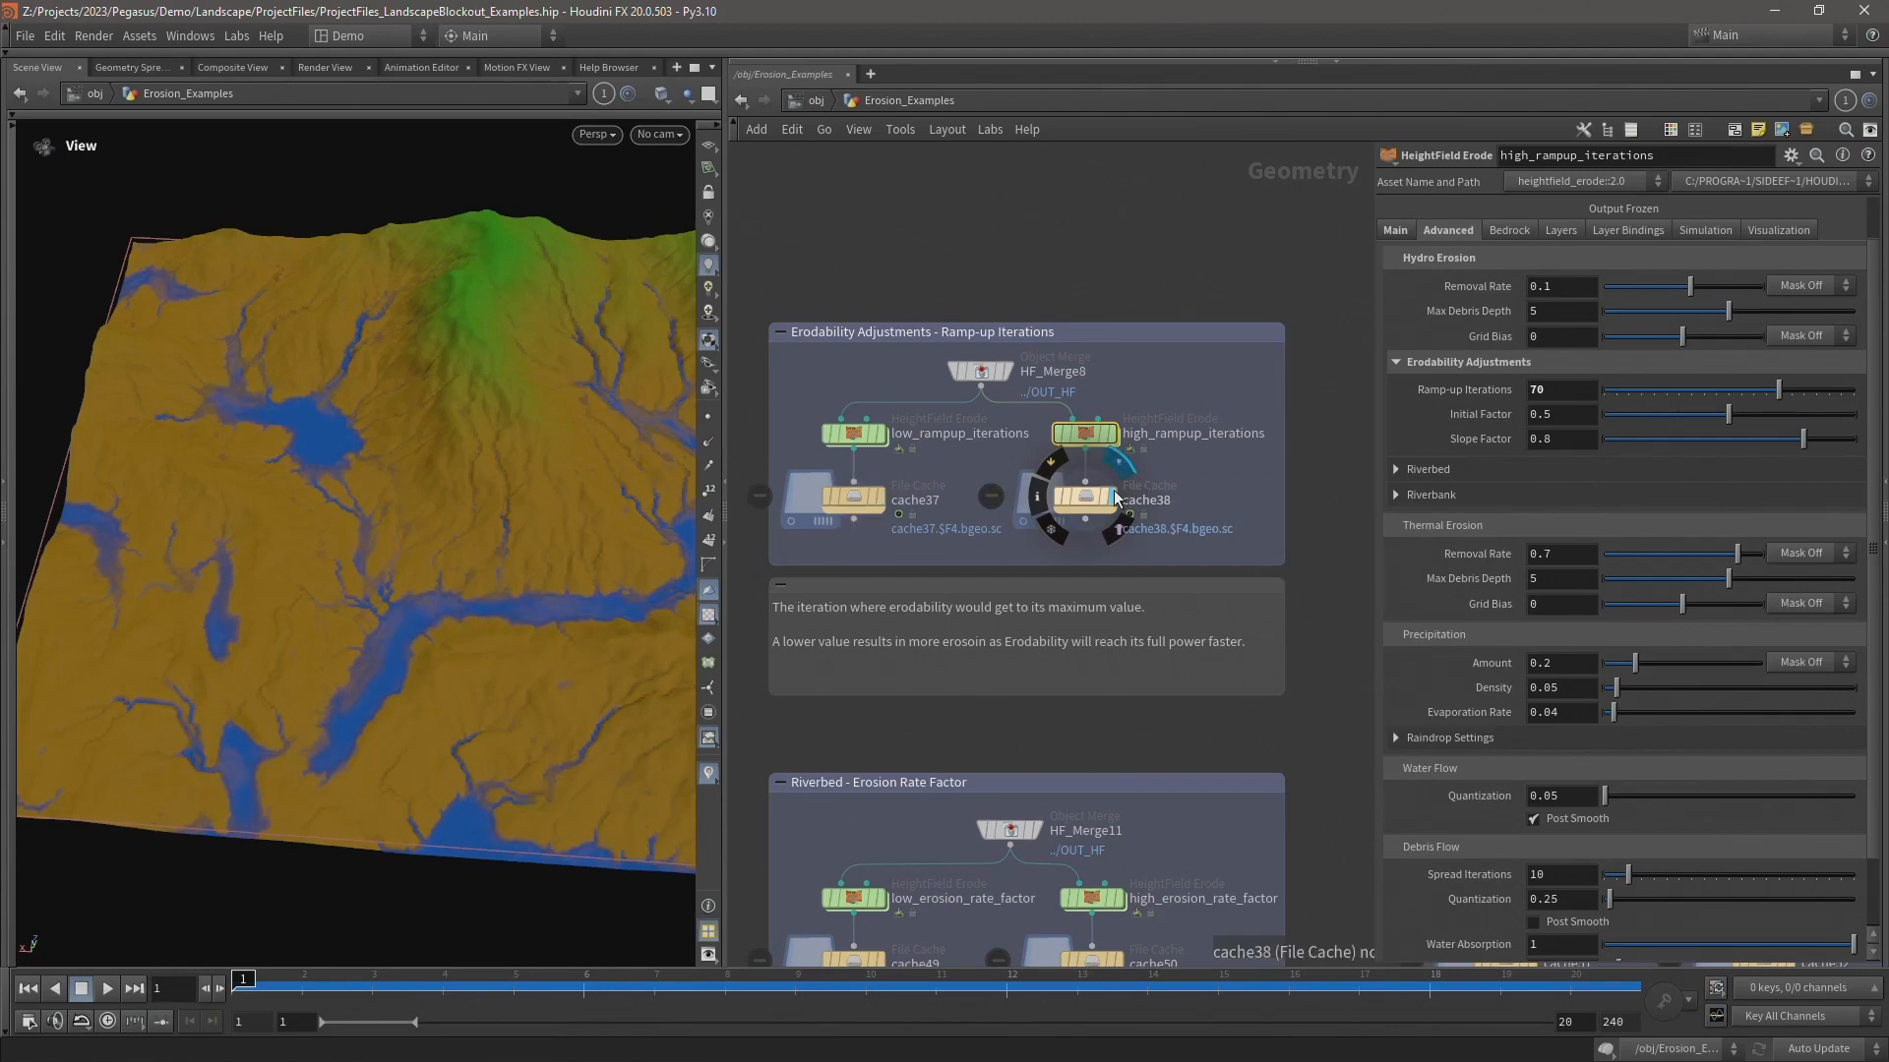
drag(580, 499, 541, 494)
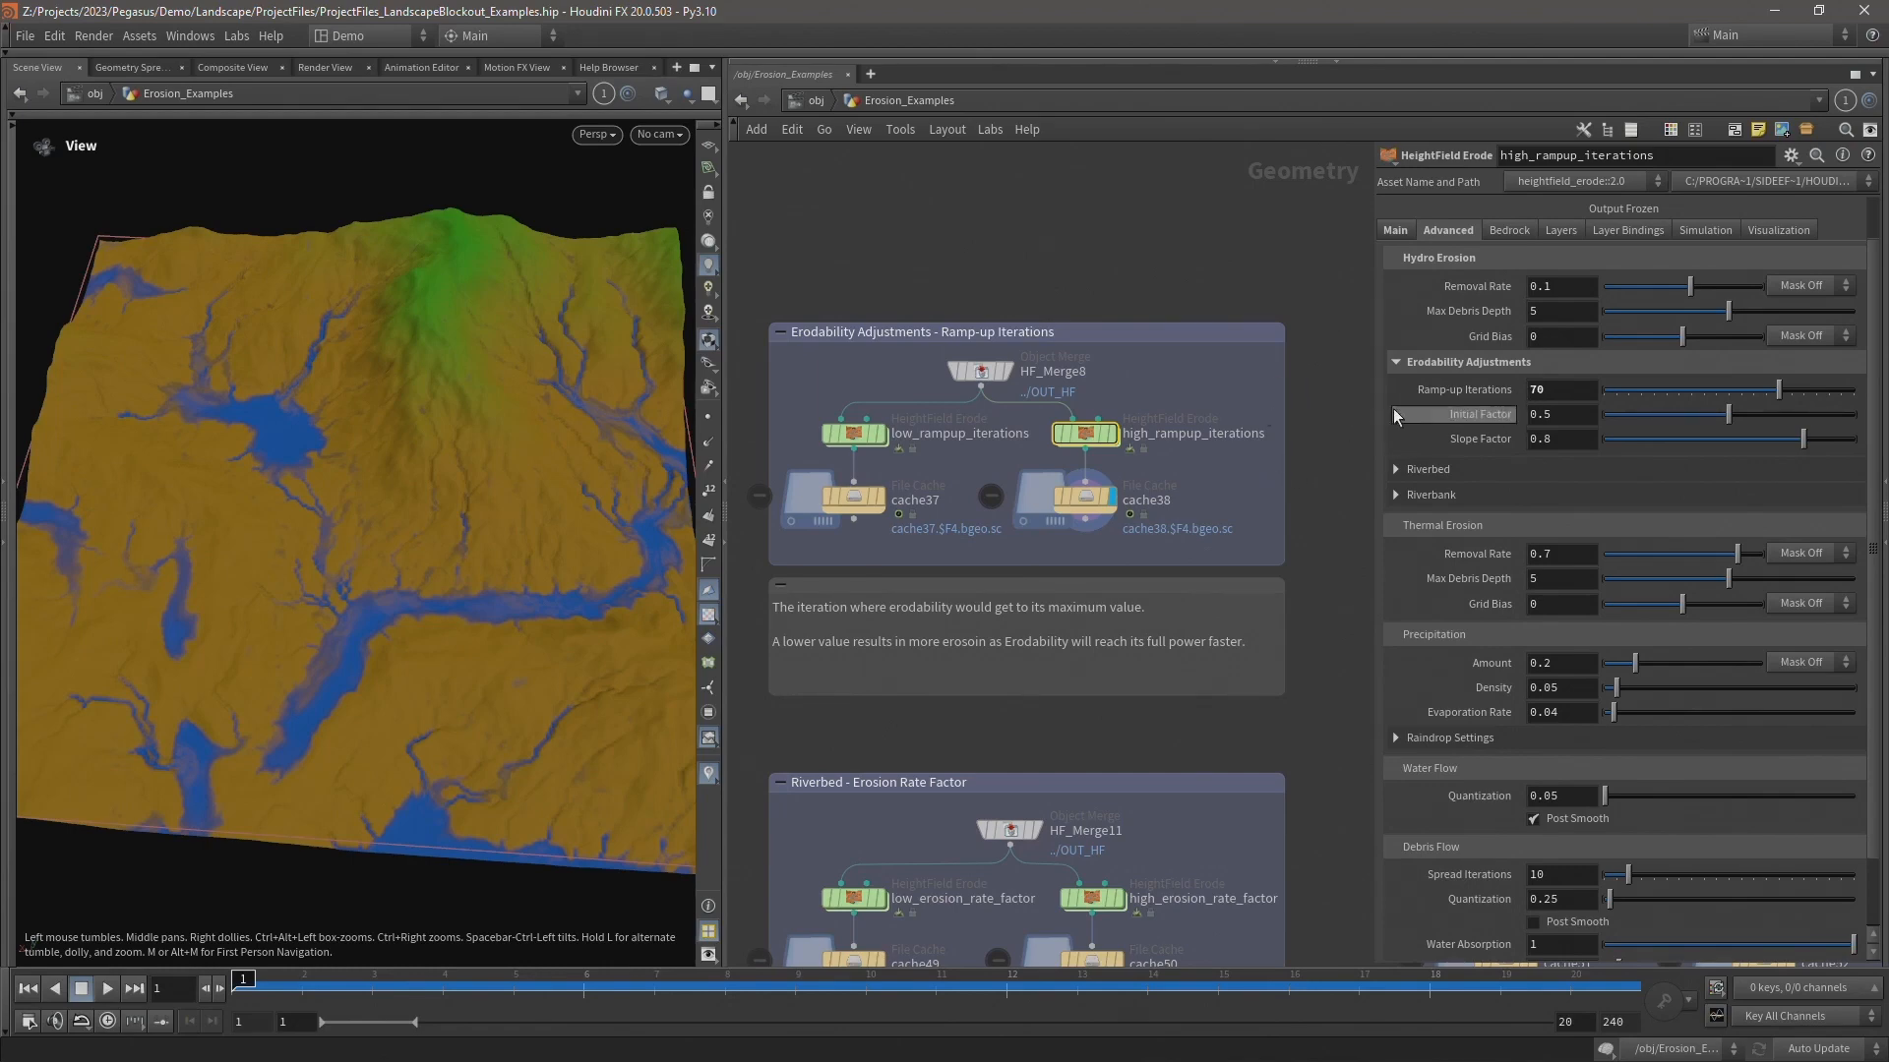
scroll(1396, 442, up, 1)
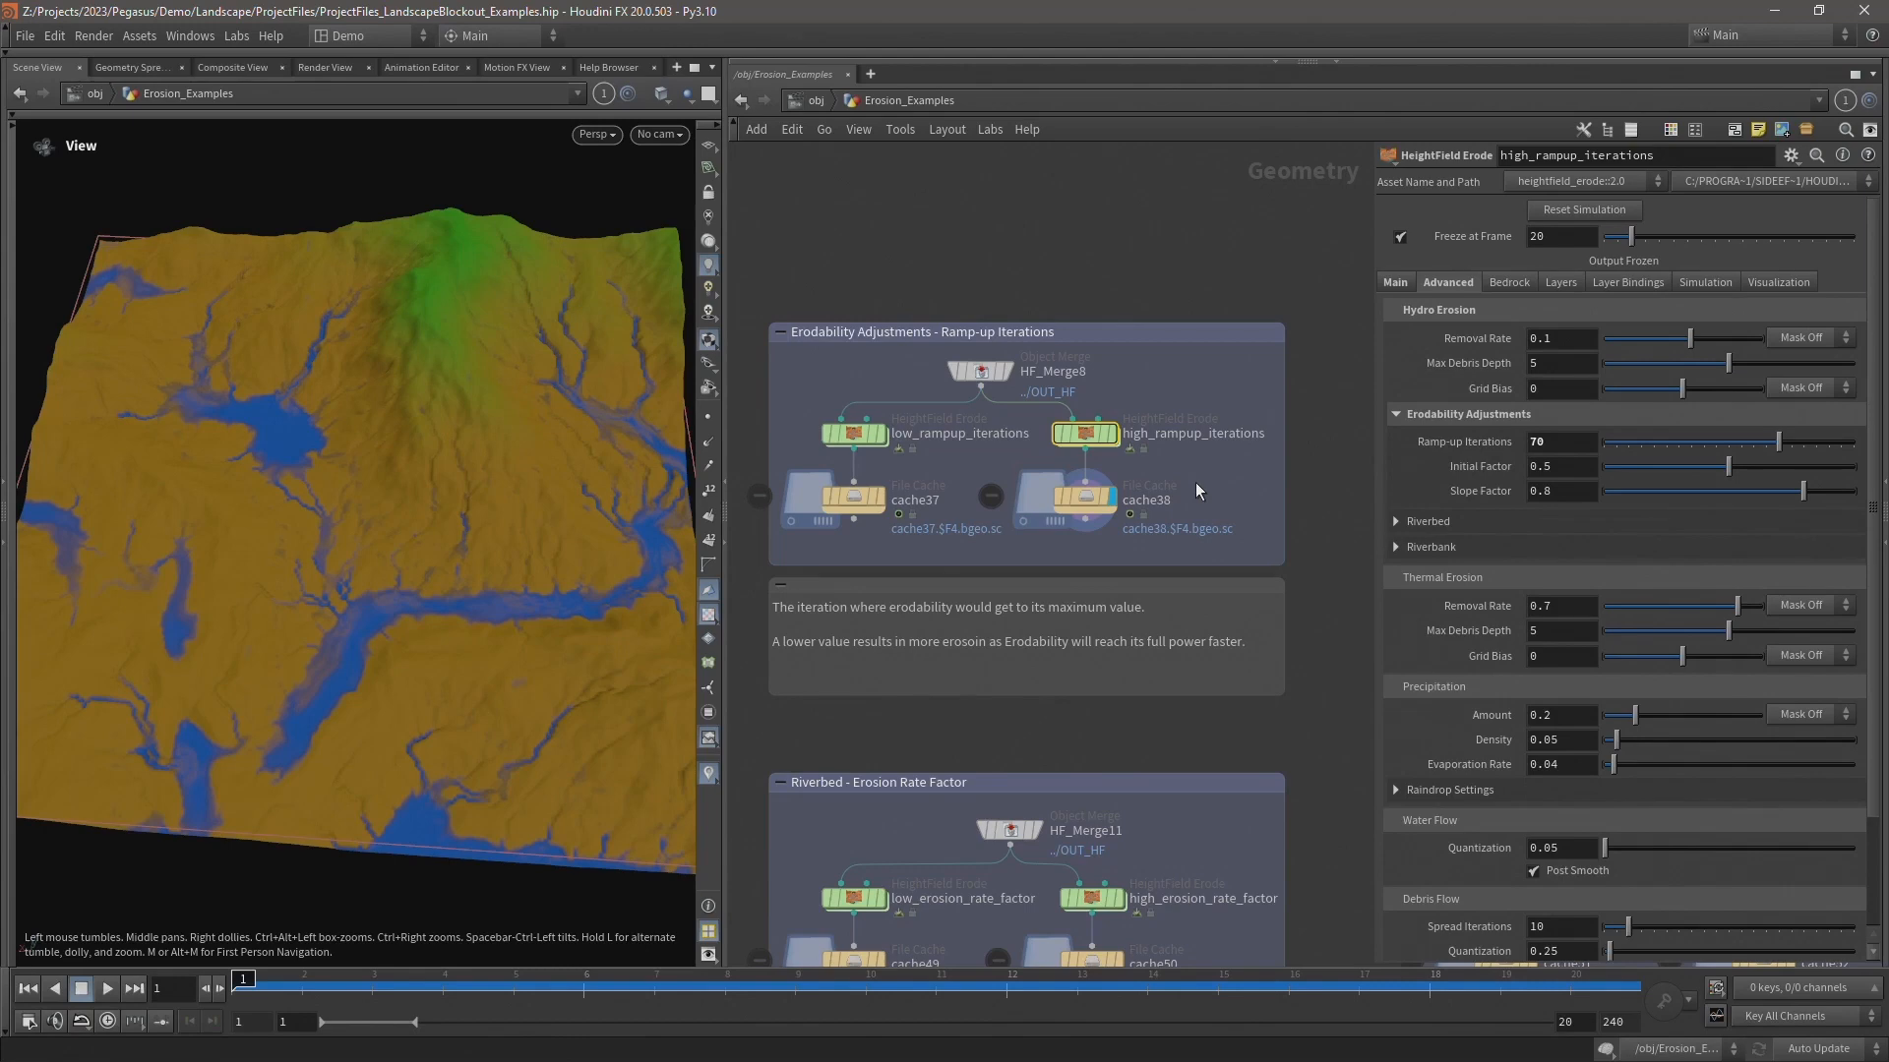
- Find the Erodability Adjustments - Initial Factor group and inspect the Initial Factor of low_initial_factor with cache39 displayed
middle_drag(1263, 470, 759, 377)
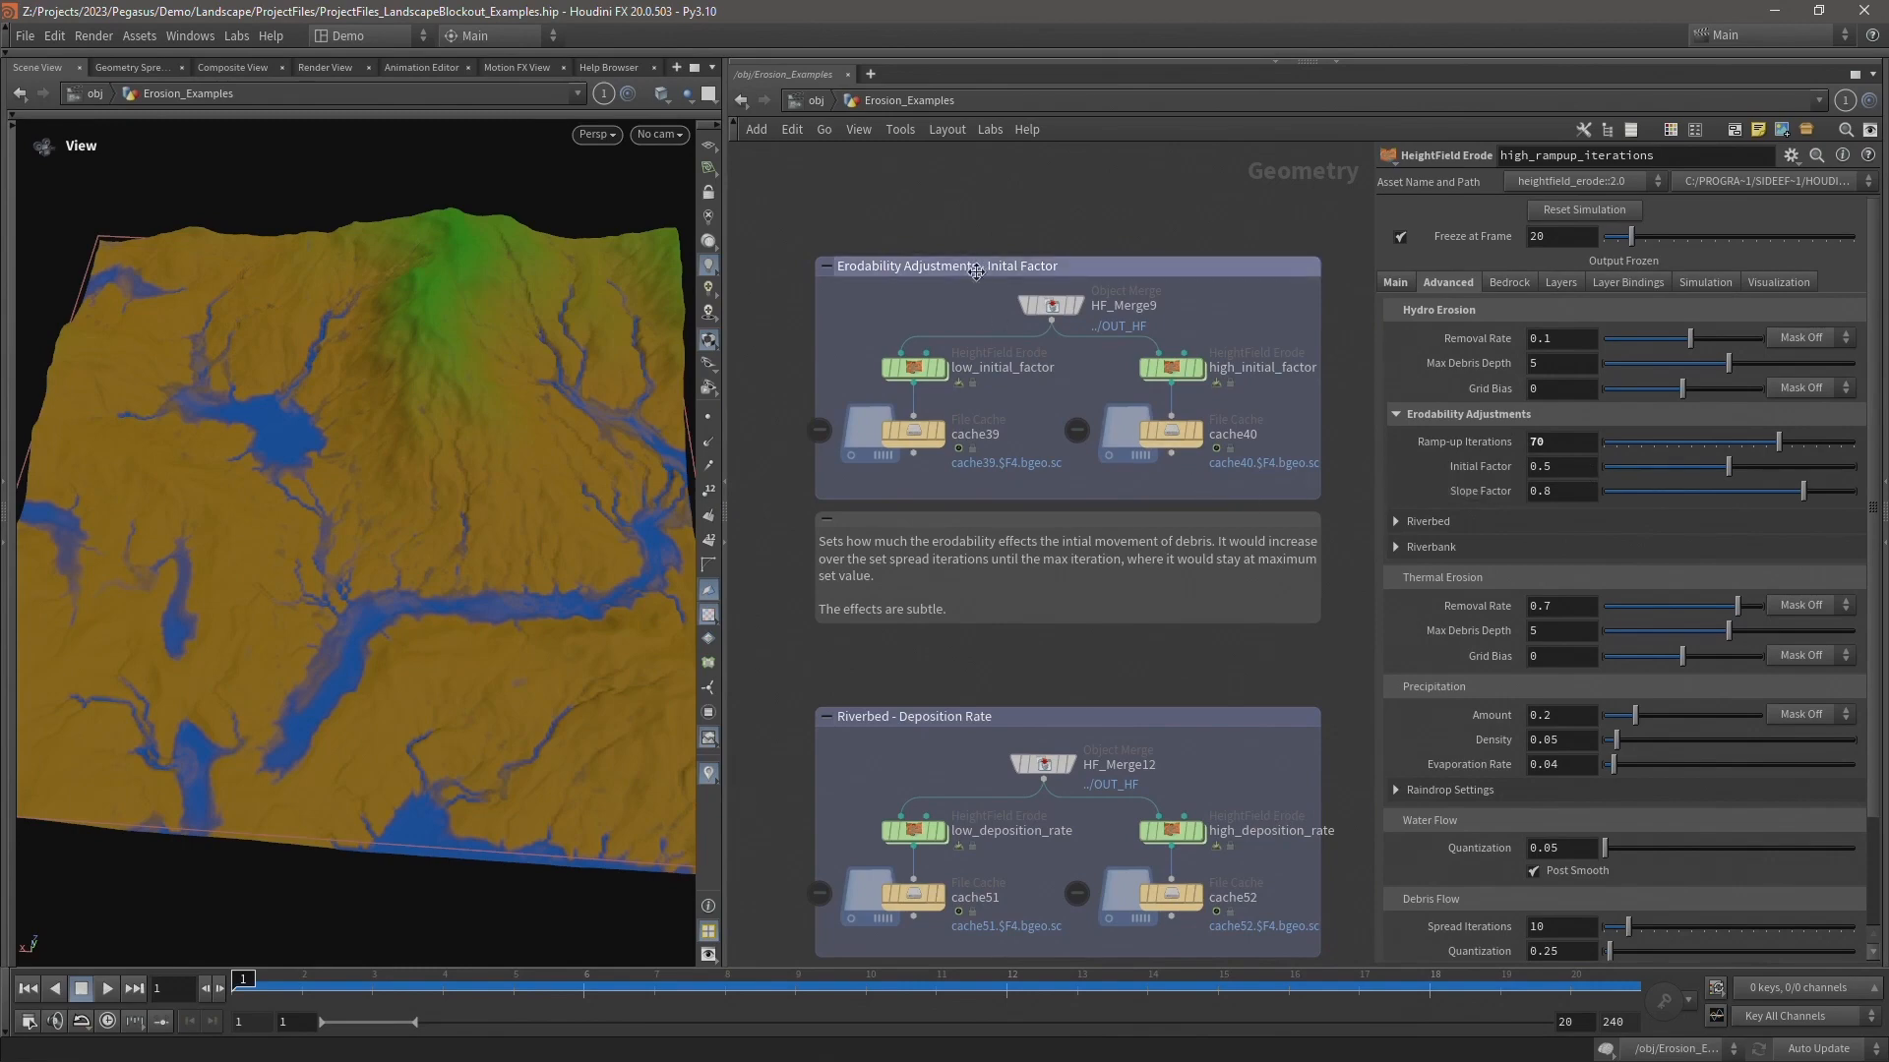
click(915, 368)
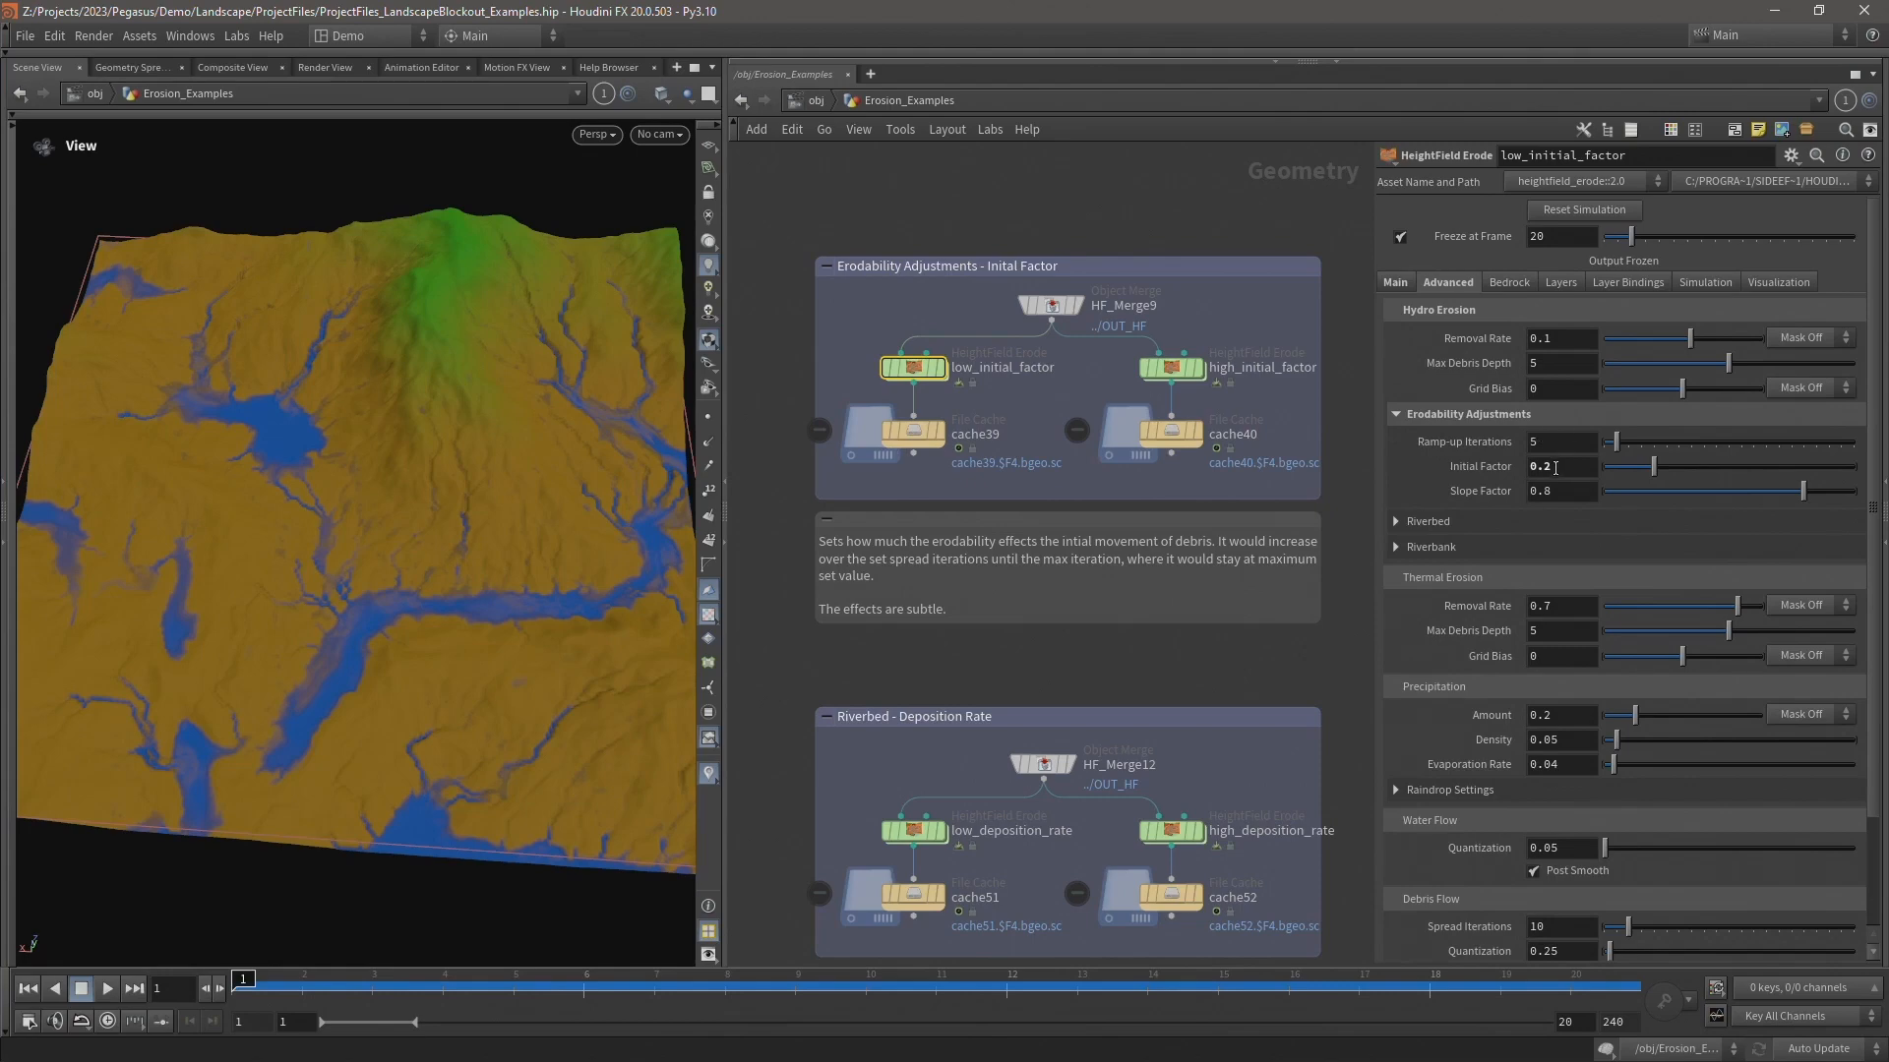
click(925, 429)
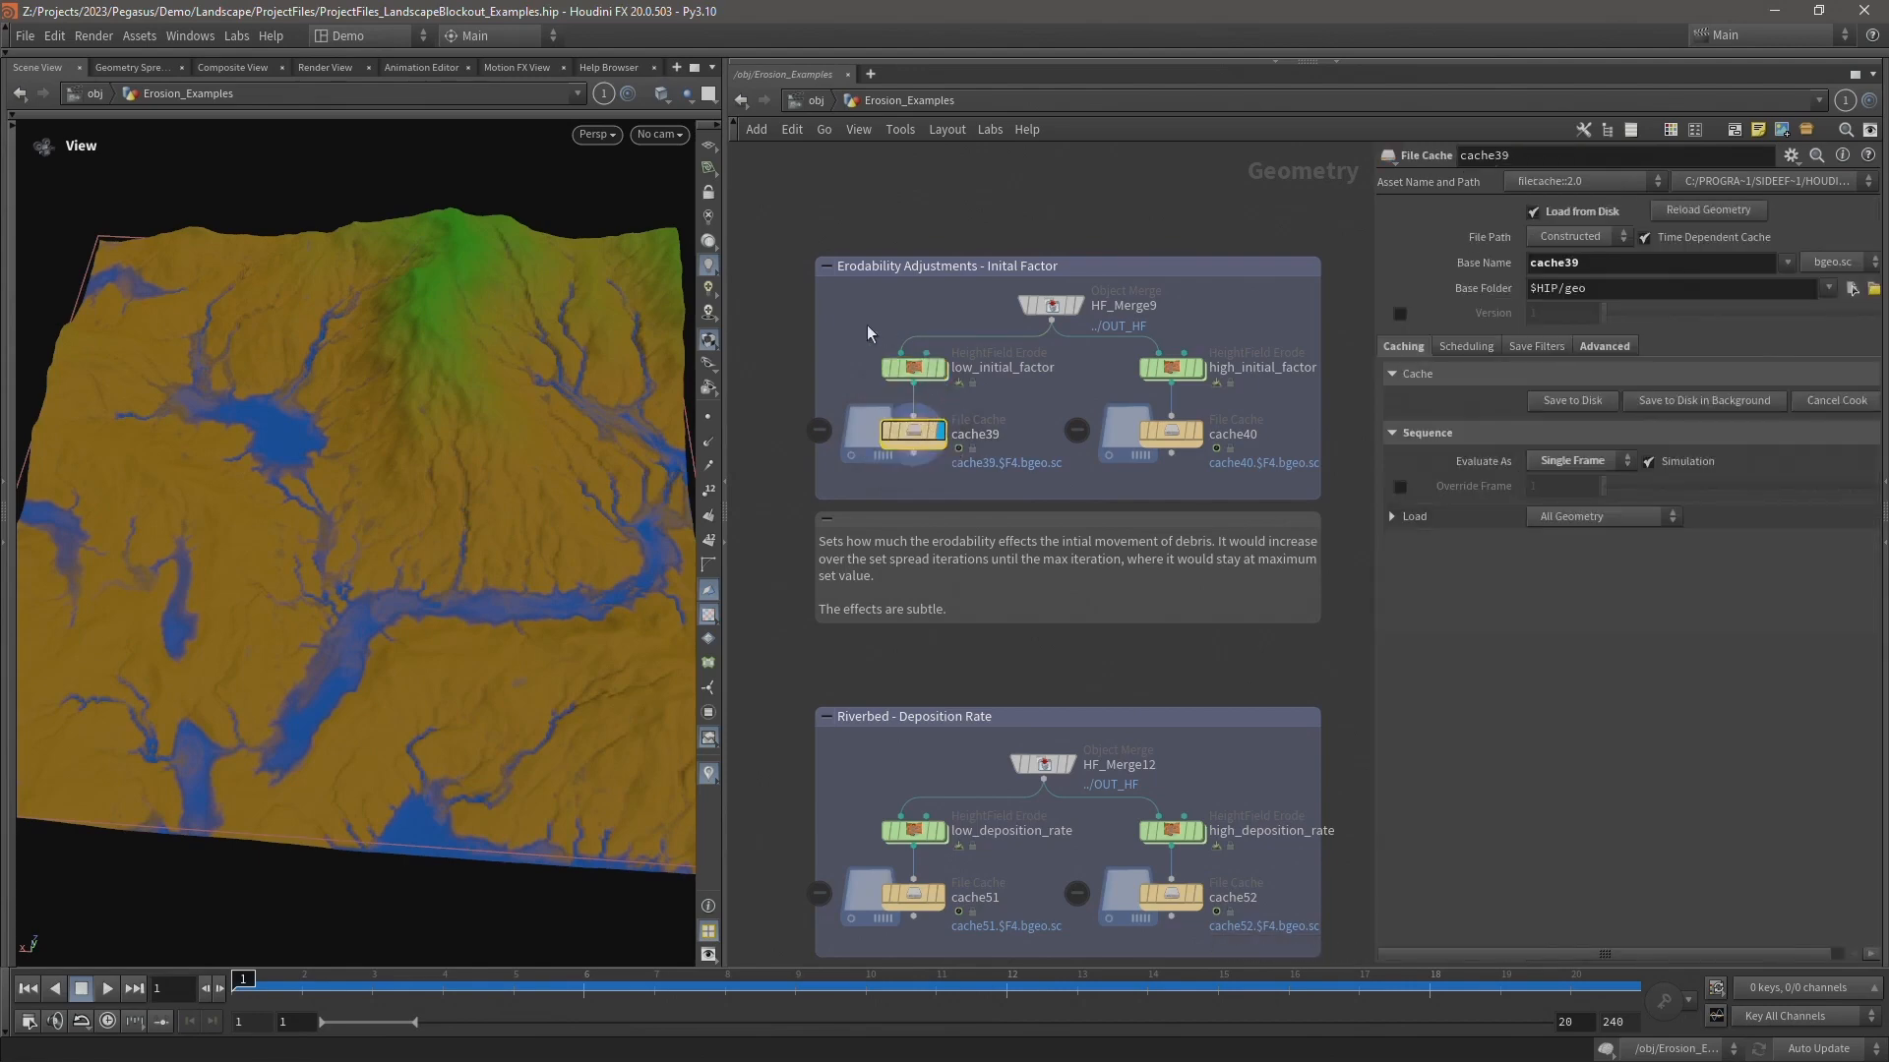
drag(955, 386, 950, 388)
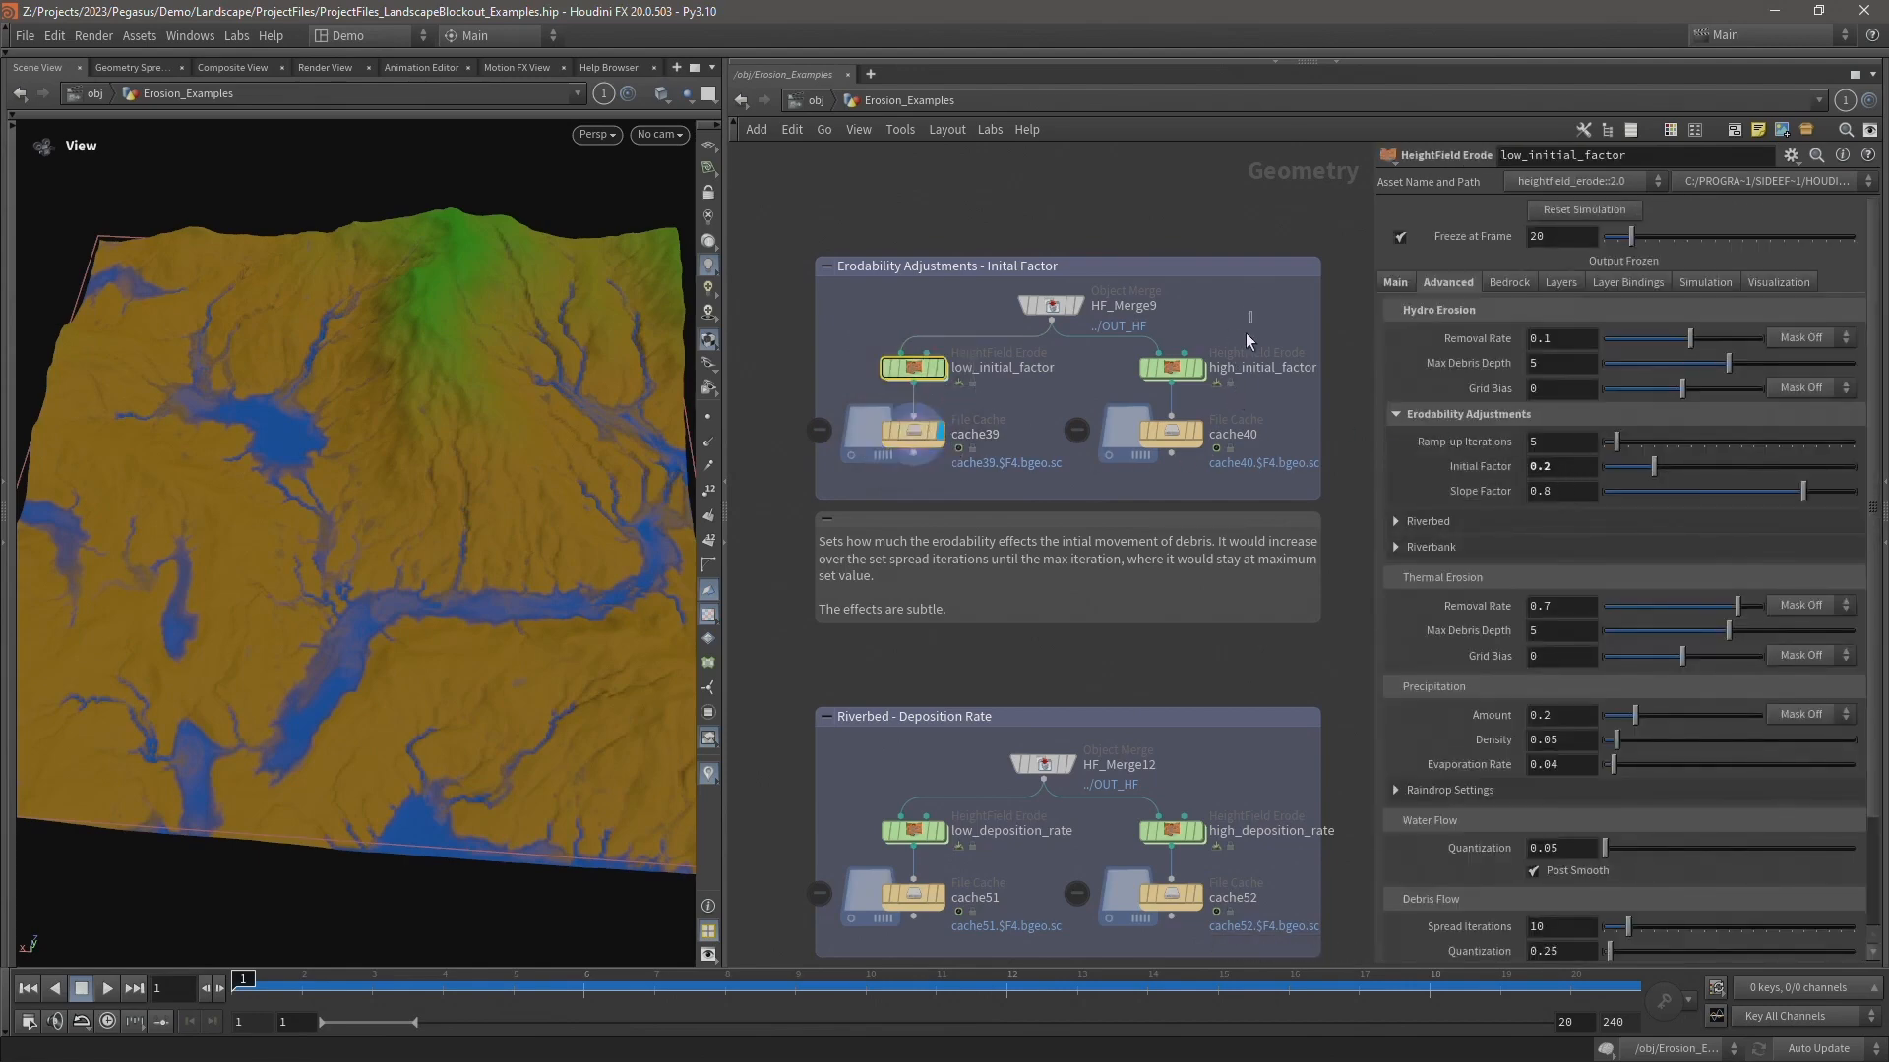
- Inspect the Initial Factor of high_initial_factor and compare its cache40 terrain with cache39, ending on cache40
drag(1167, 389, 1167, 385)
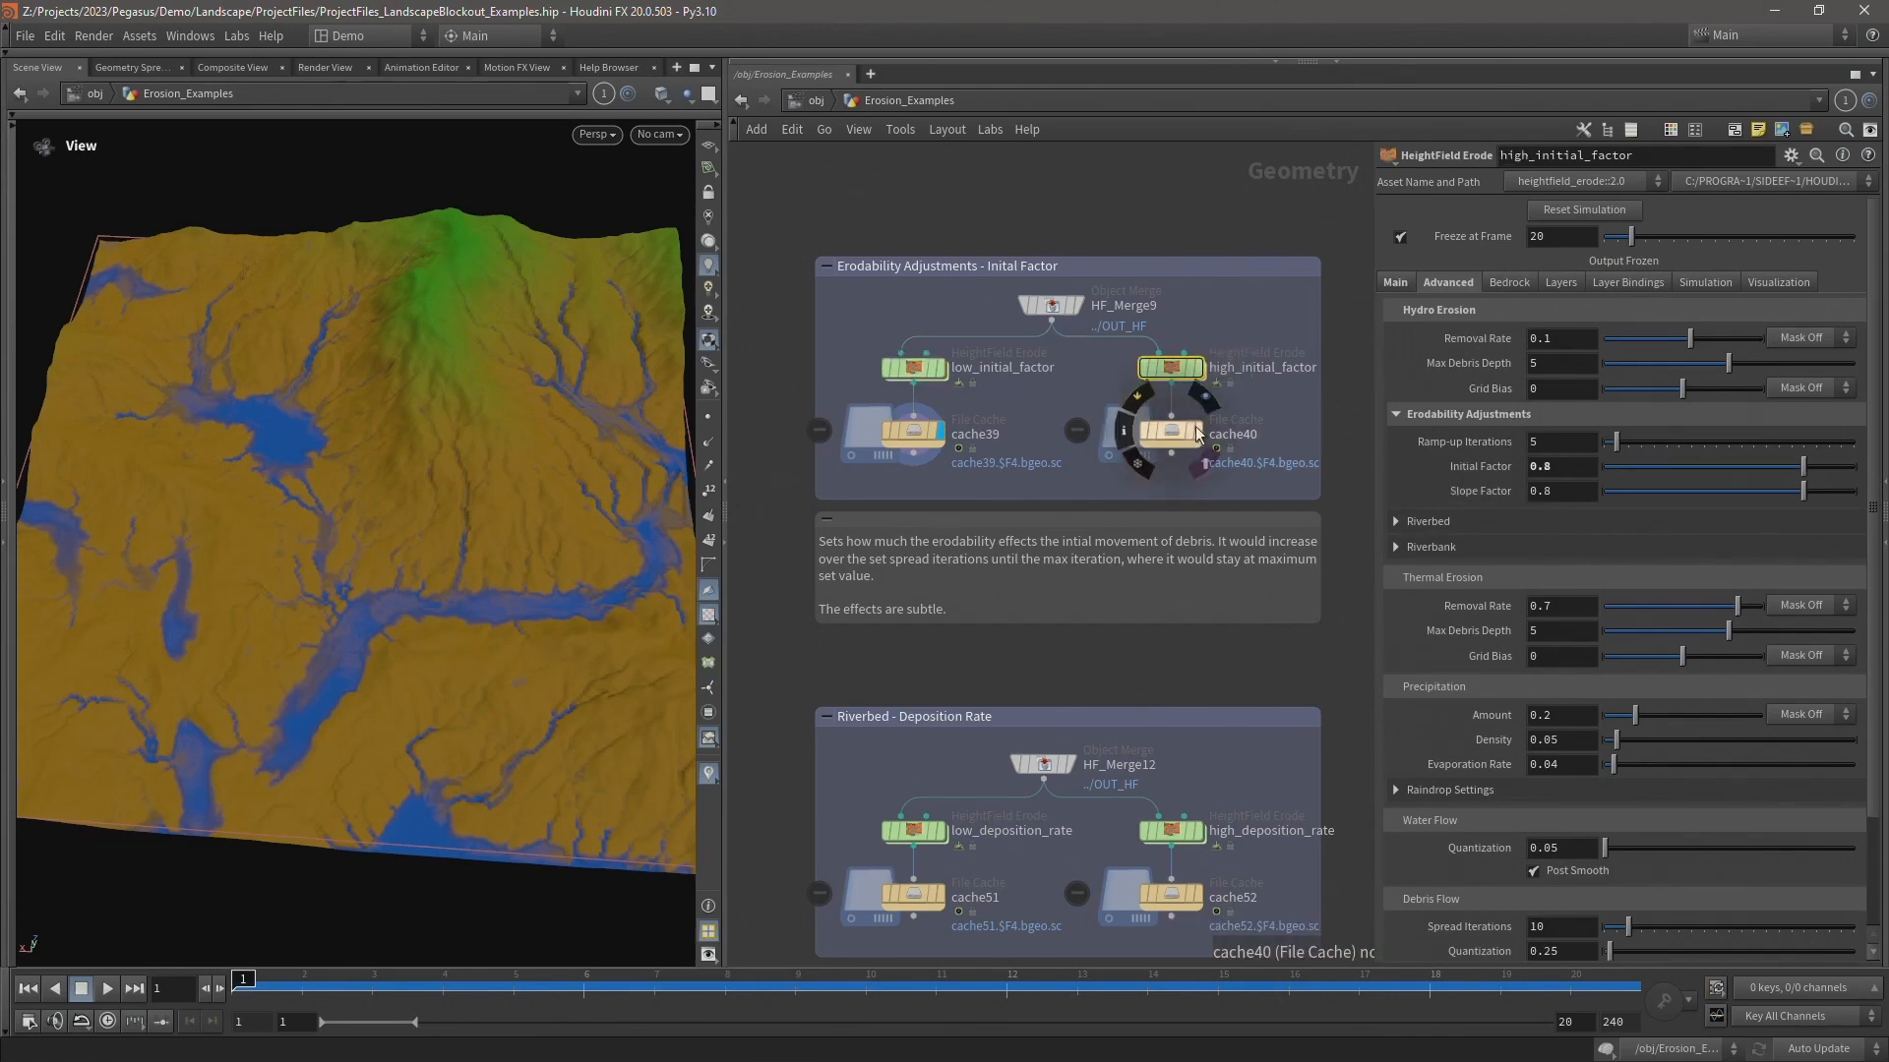
mouse_move(1202, 433)
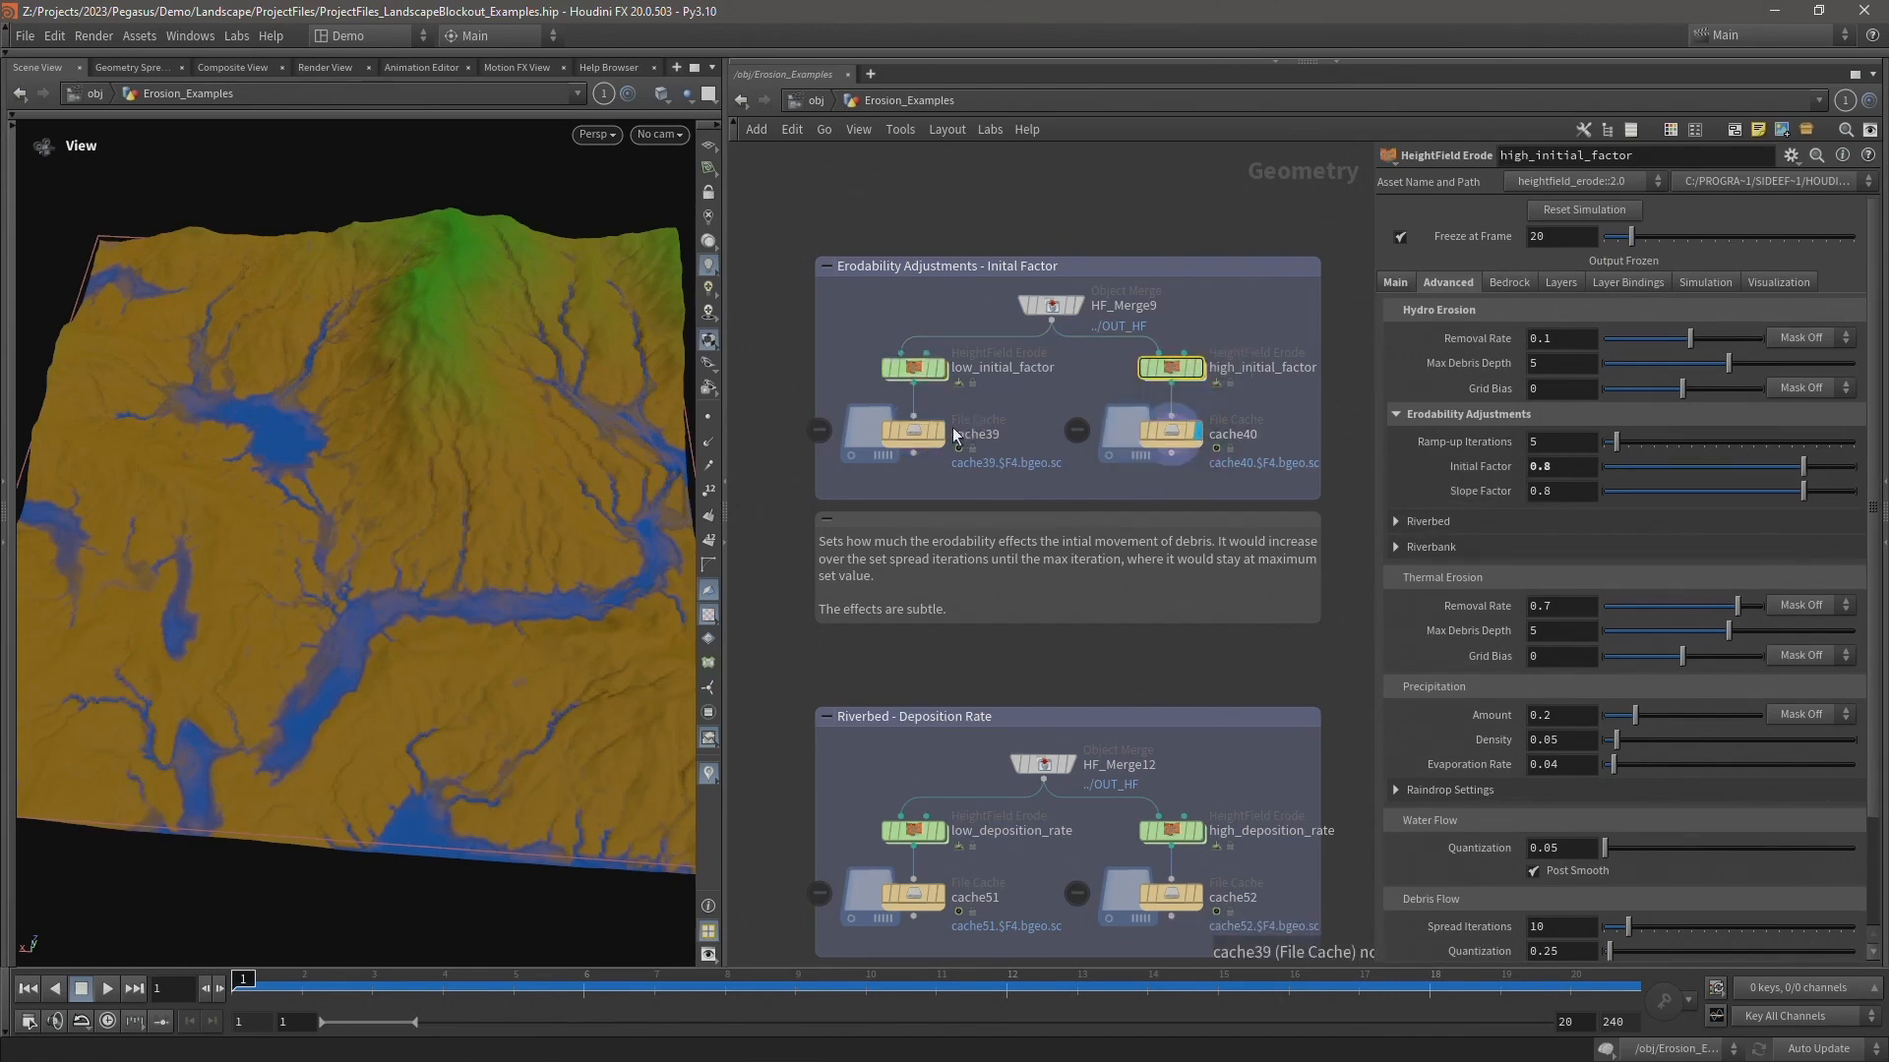
mouse_move(950, 439)
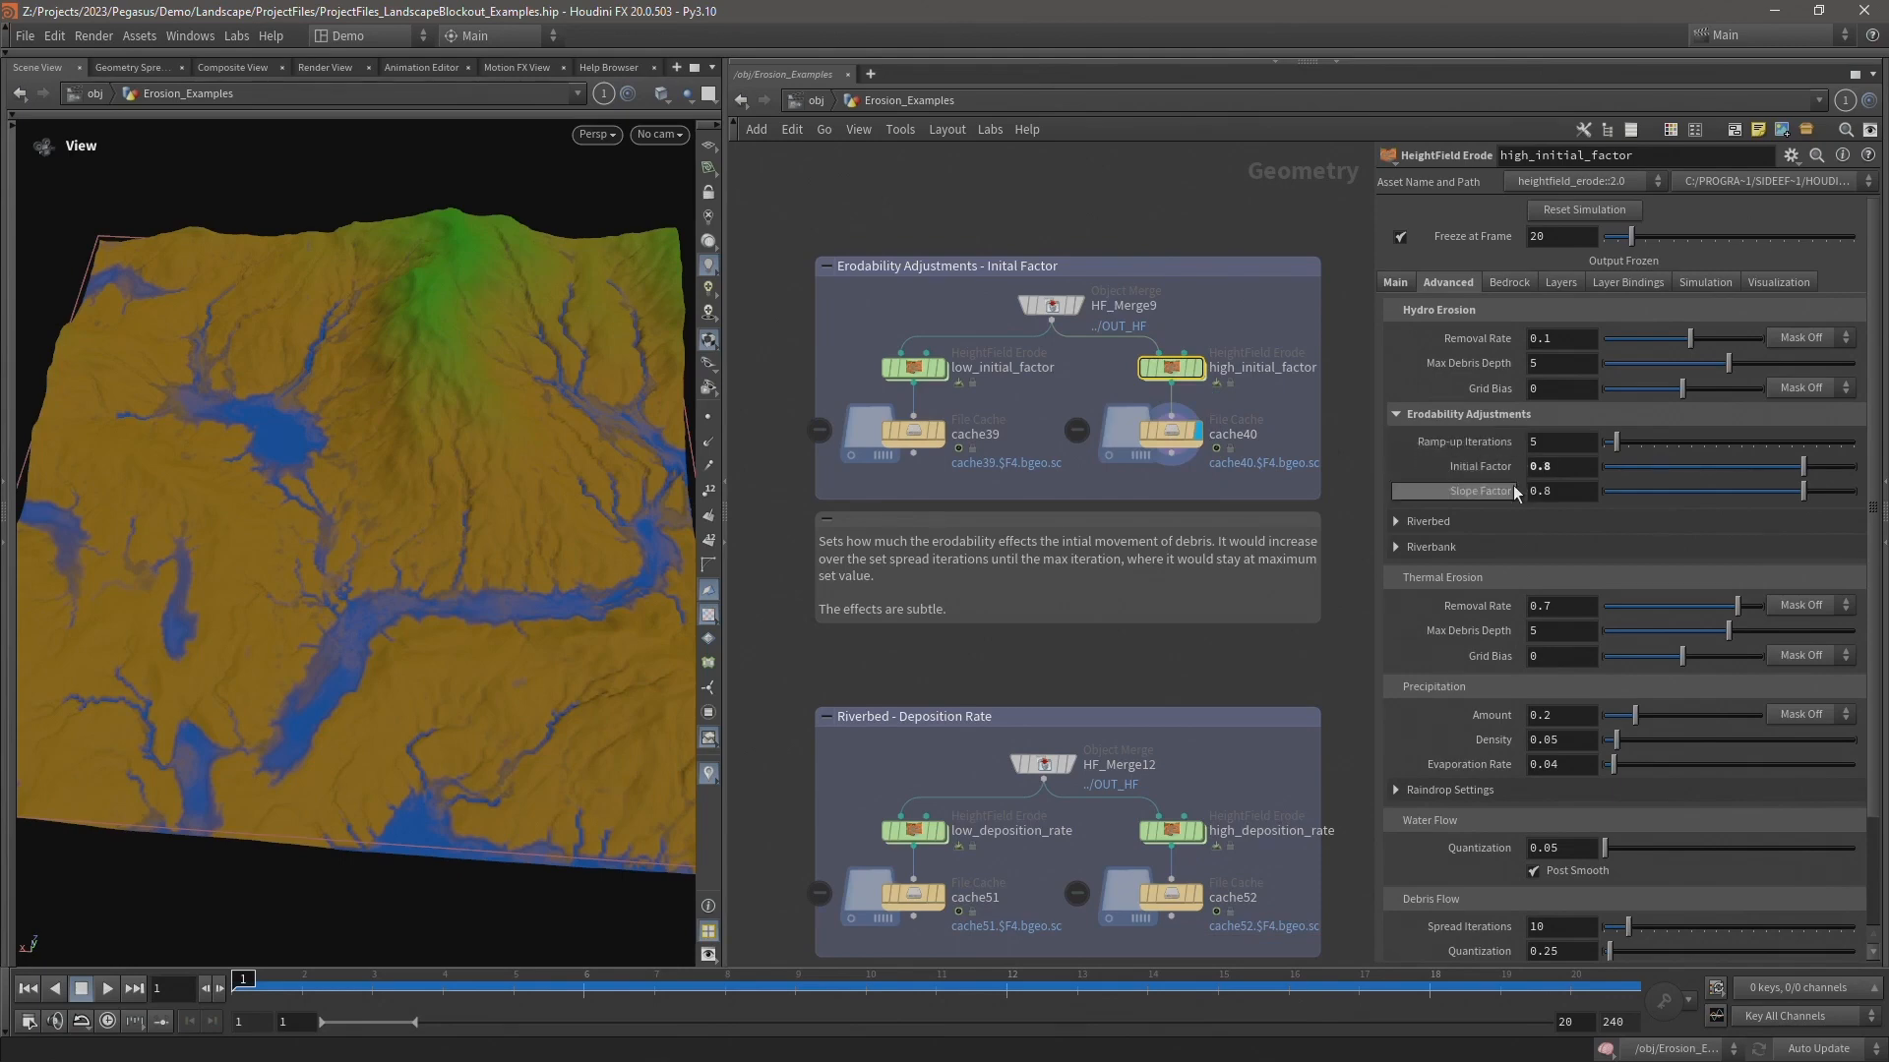
click(1185, 437)
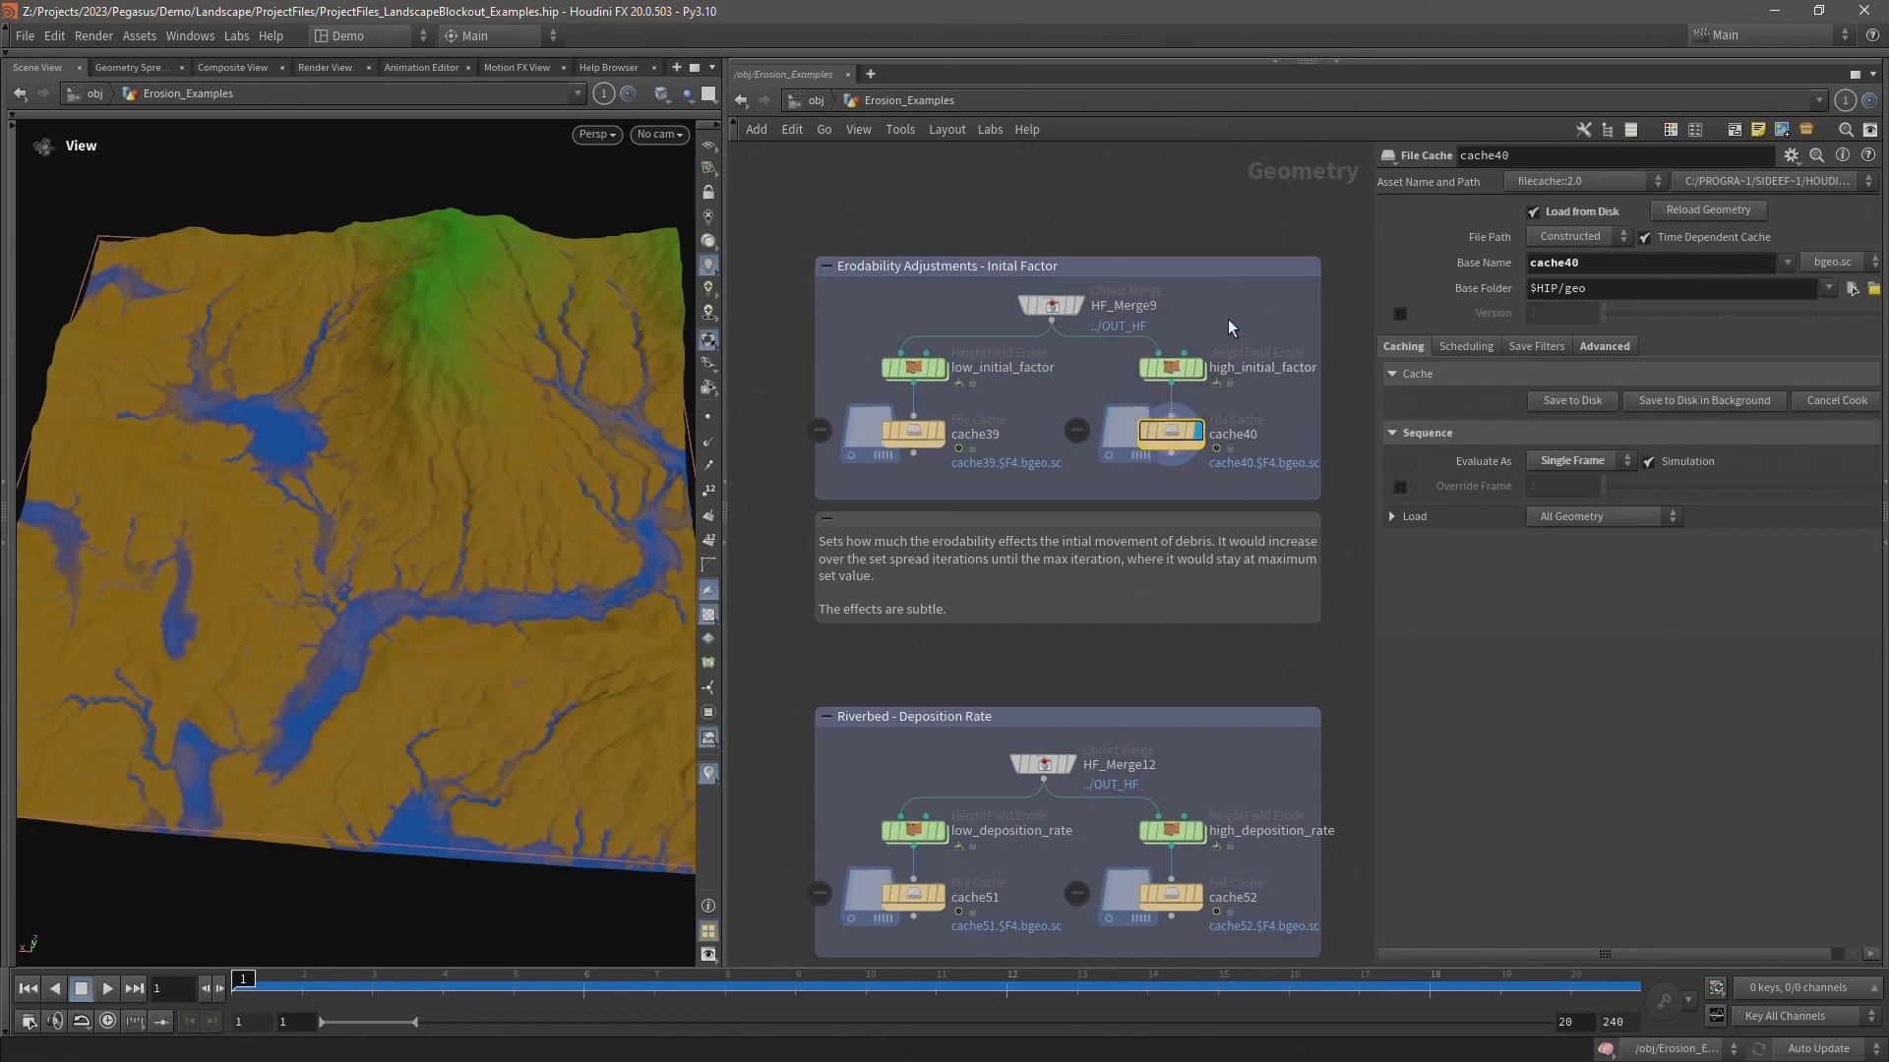
drag(1249, 316, 1143, 387)
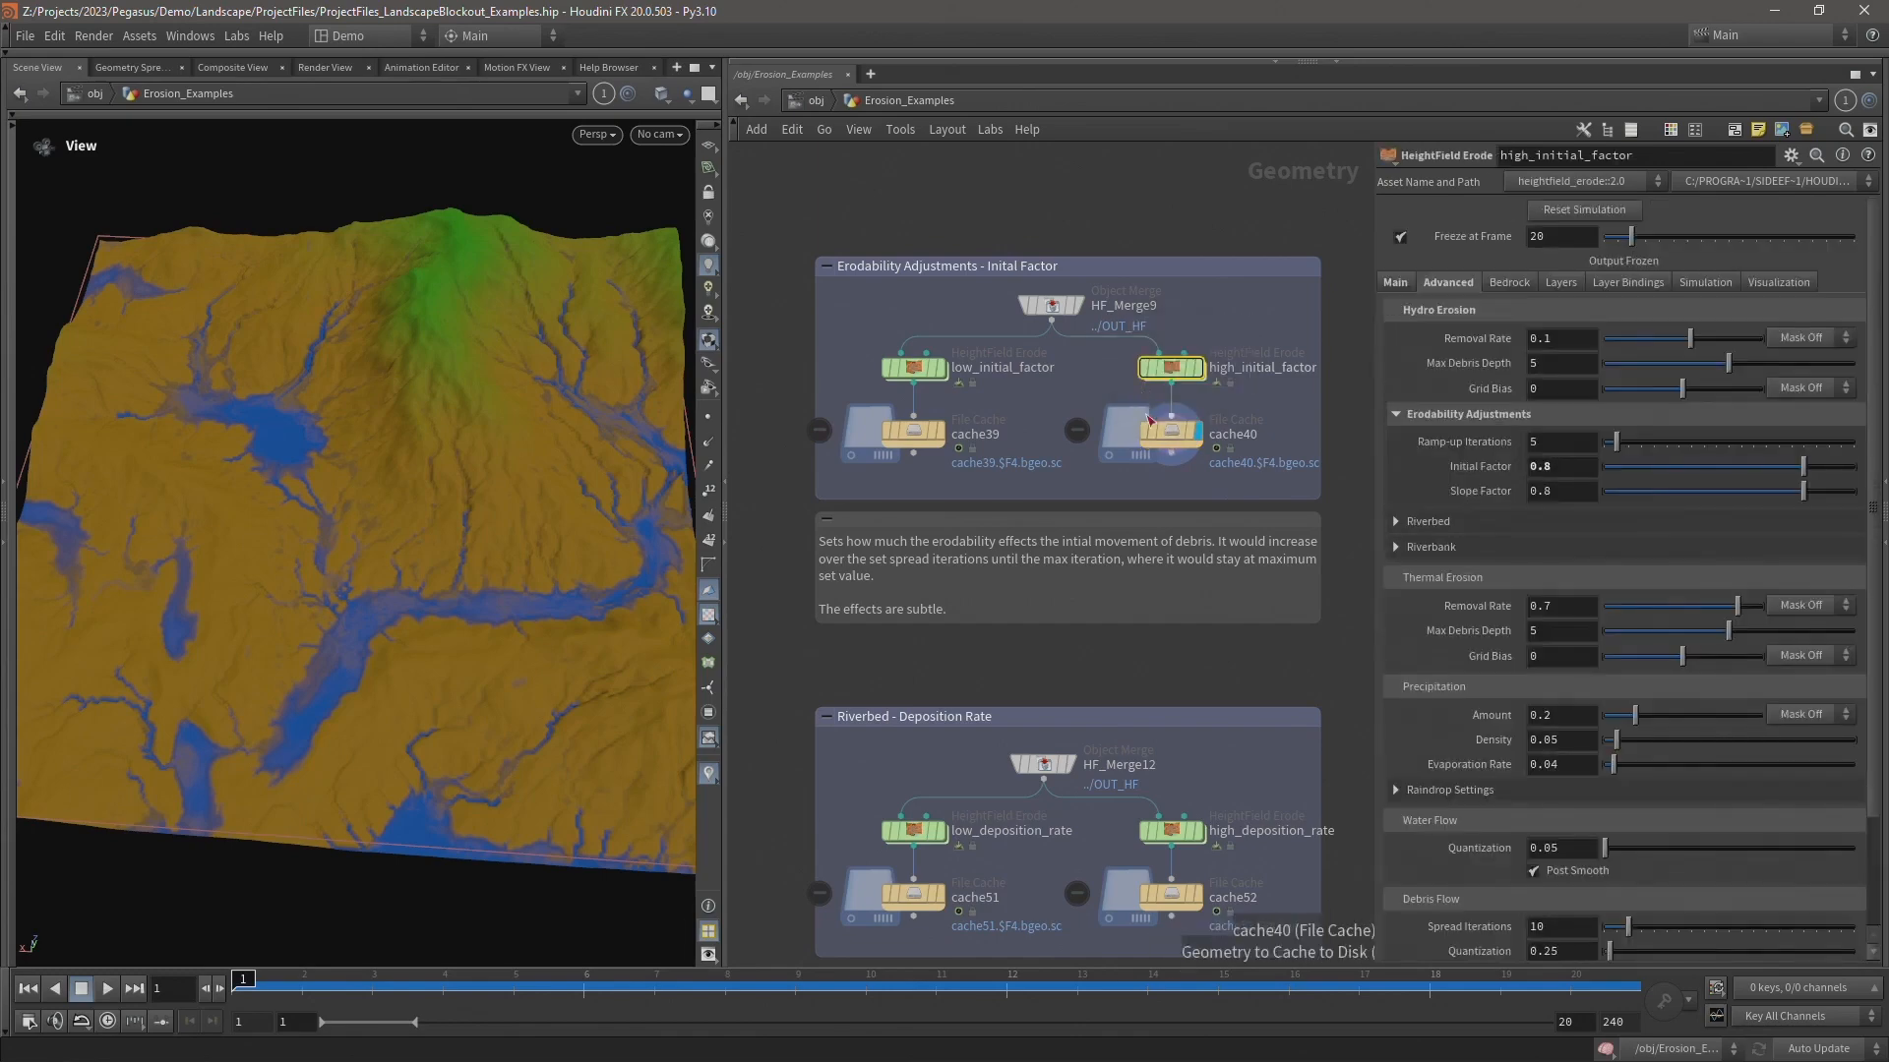
- Find the Erodability Adjustments - Slope Factor group, inspect the Slope Factor of low_slope_factor and examine the cache41 terrain
middle_drag(1172, 565, 634, 453)
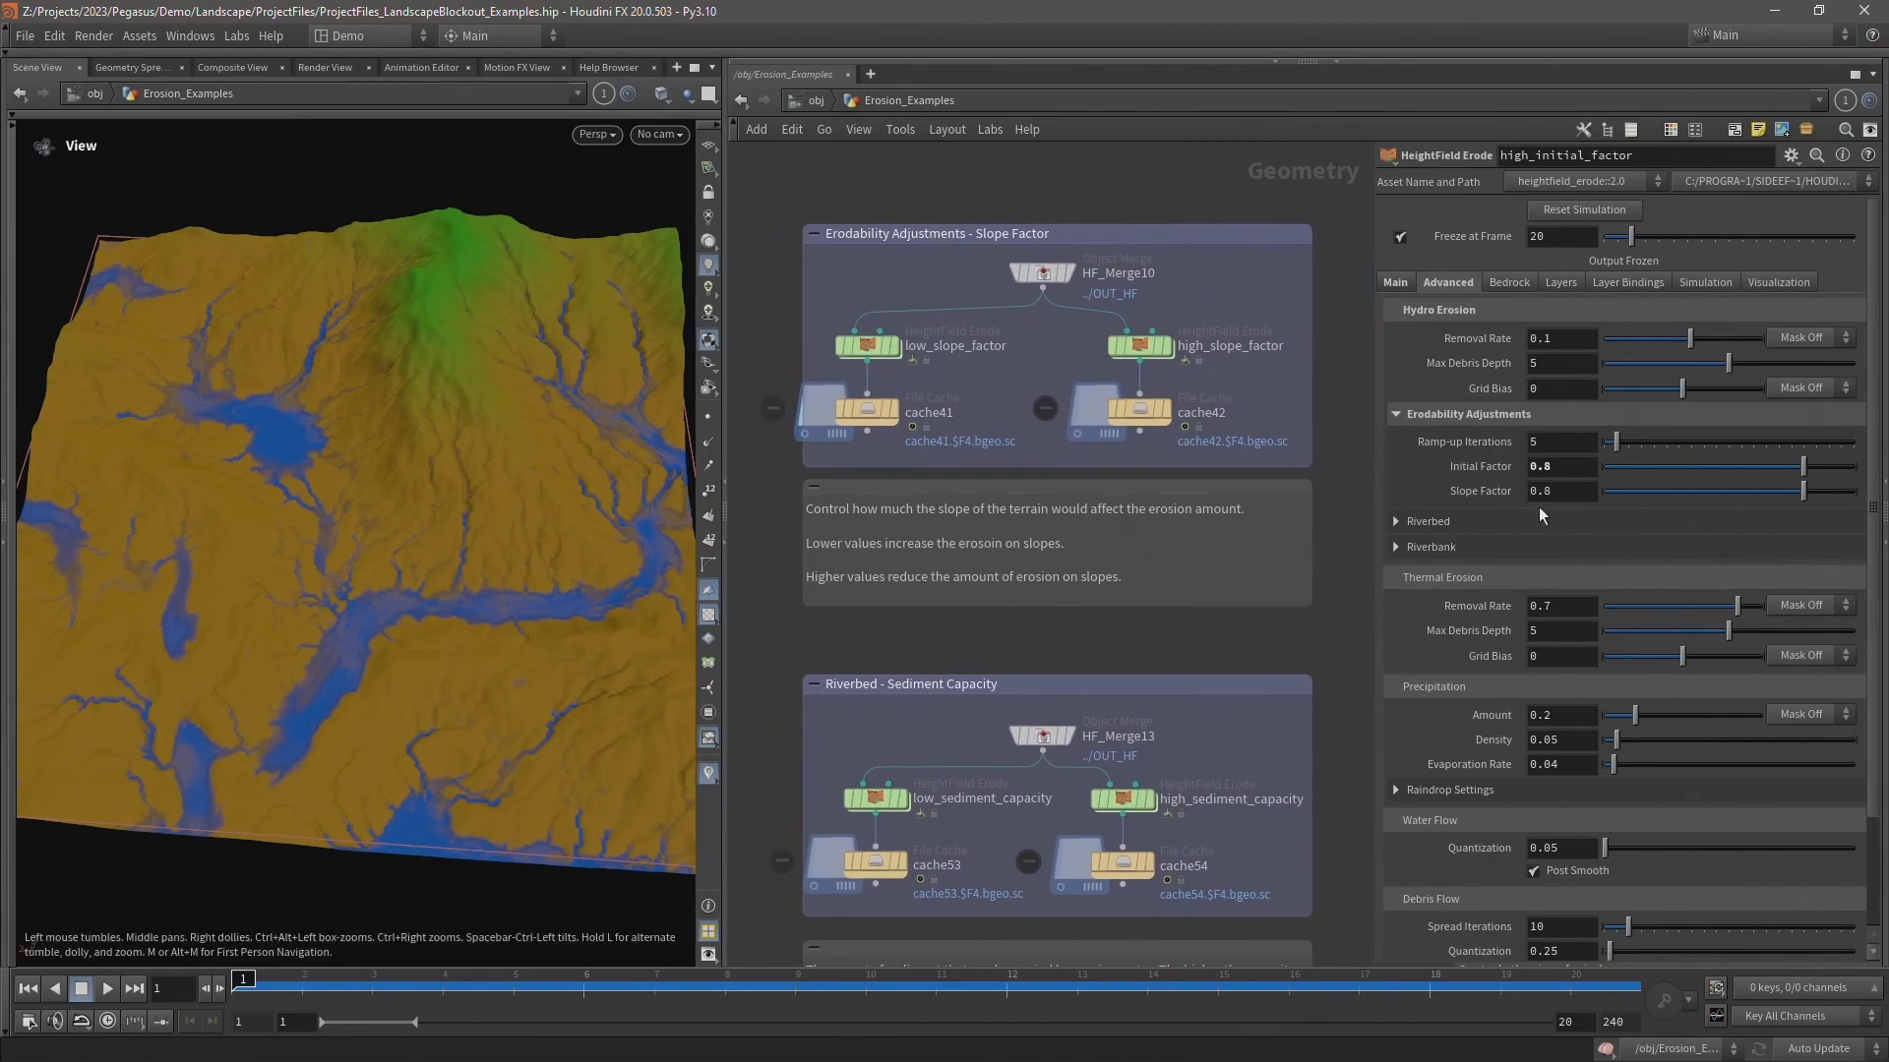
drag(837, 311, 924, 384)
mouse_move(893, 403)
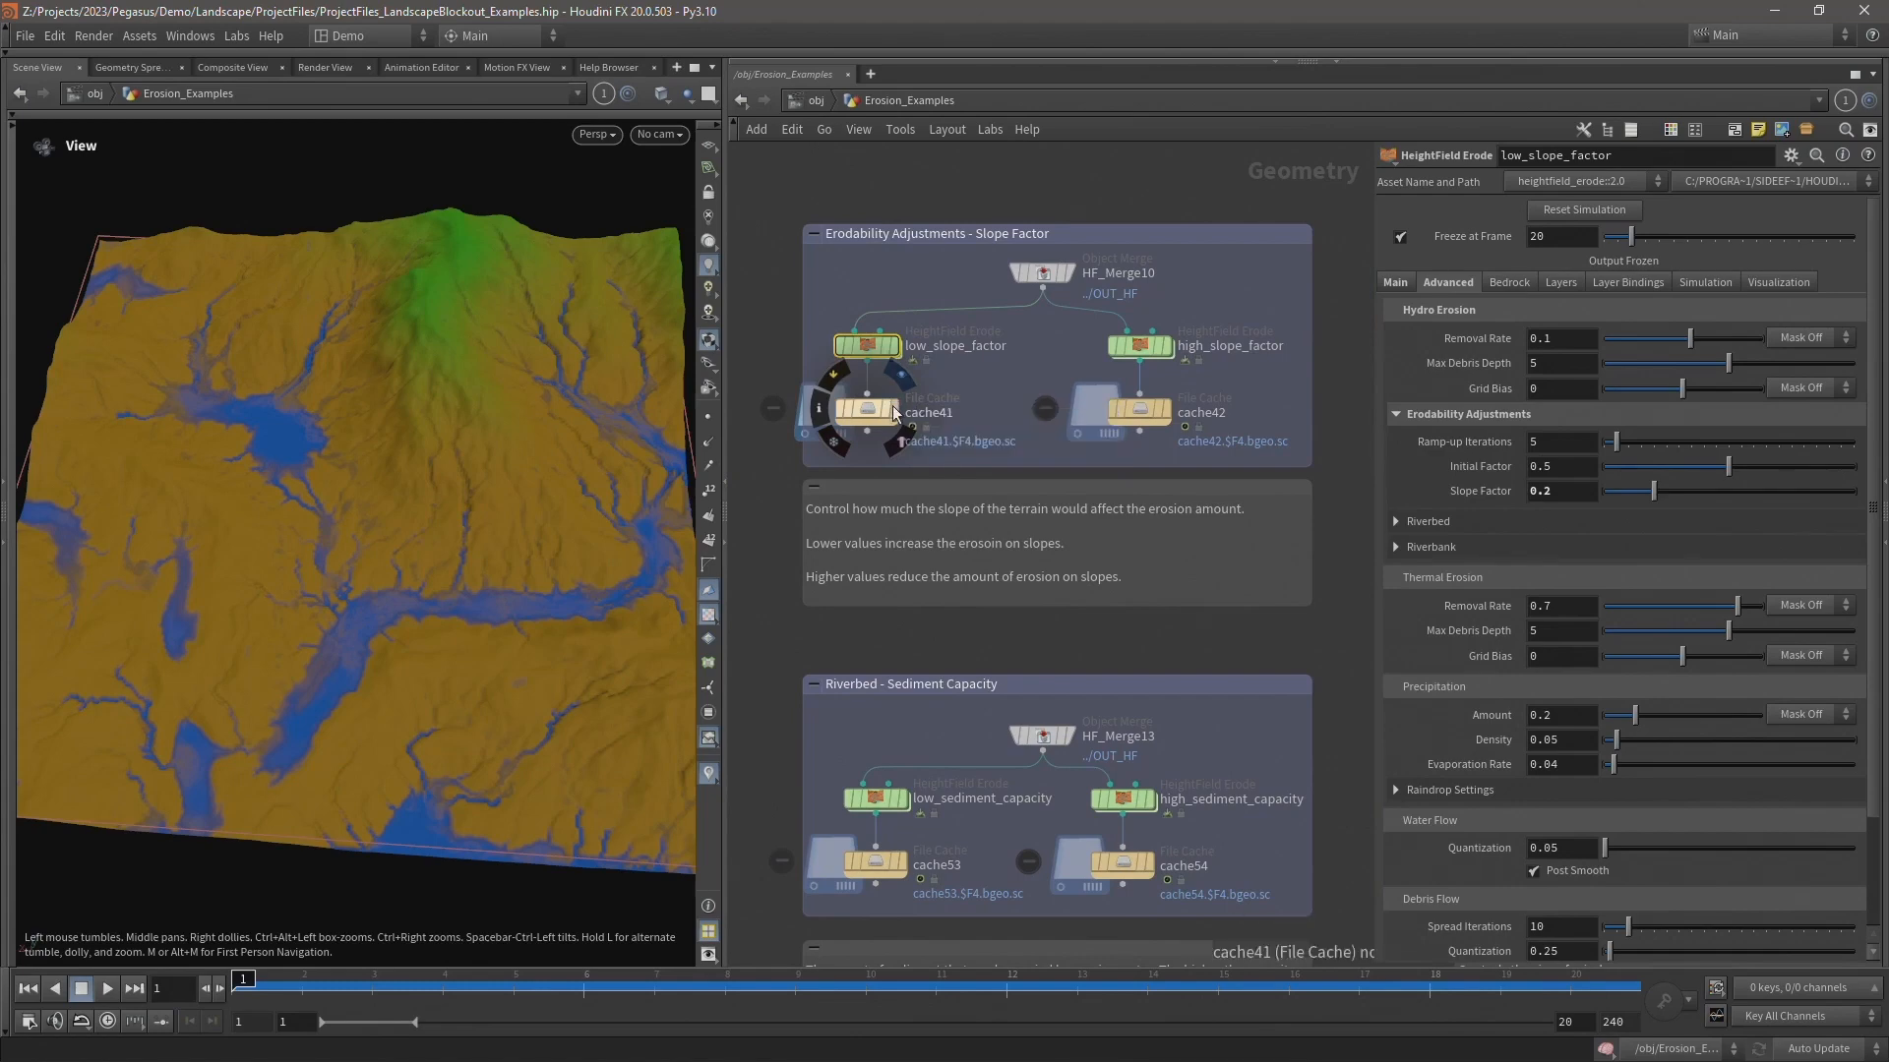
mouse_move(864, 344)
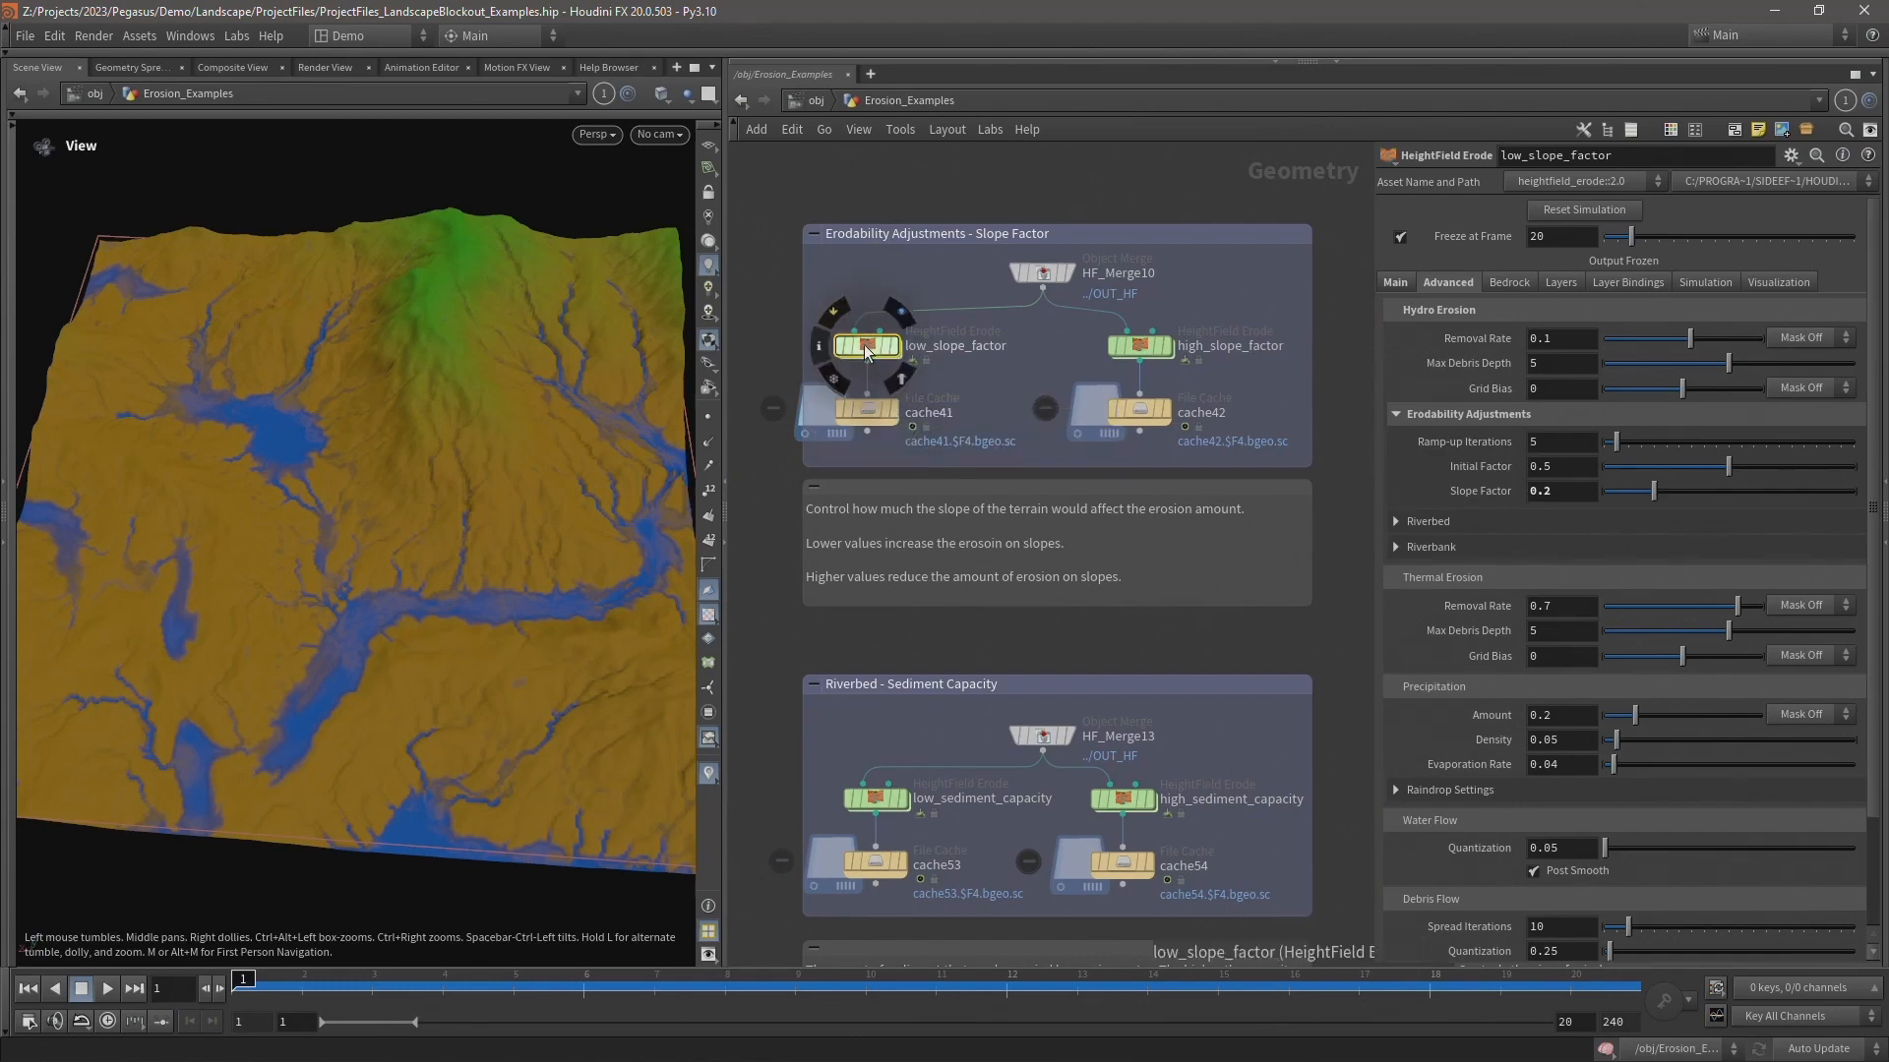
click(893, 409)
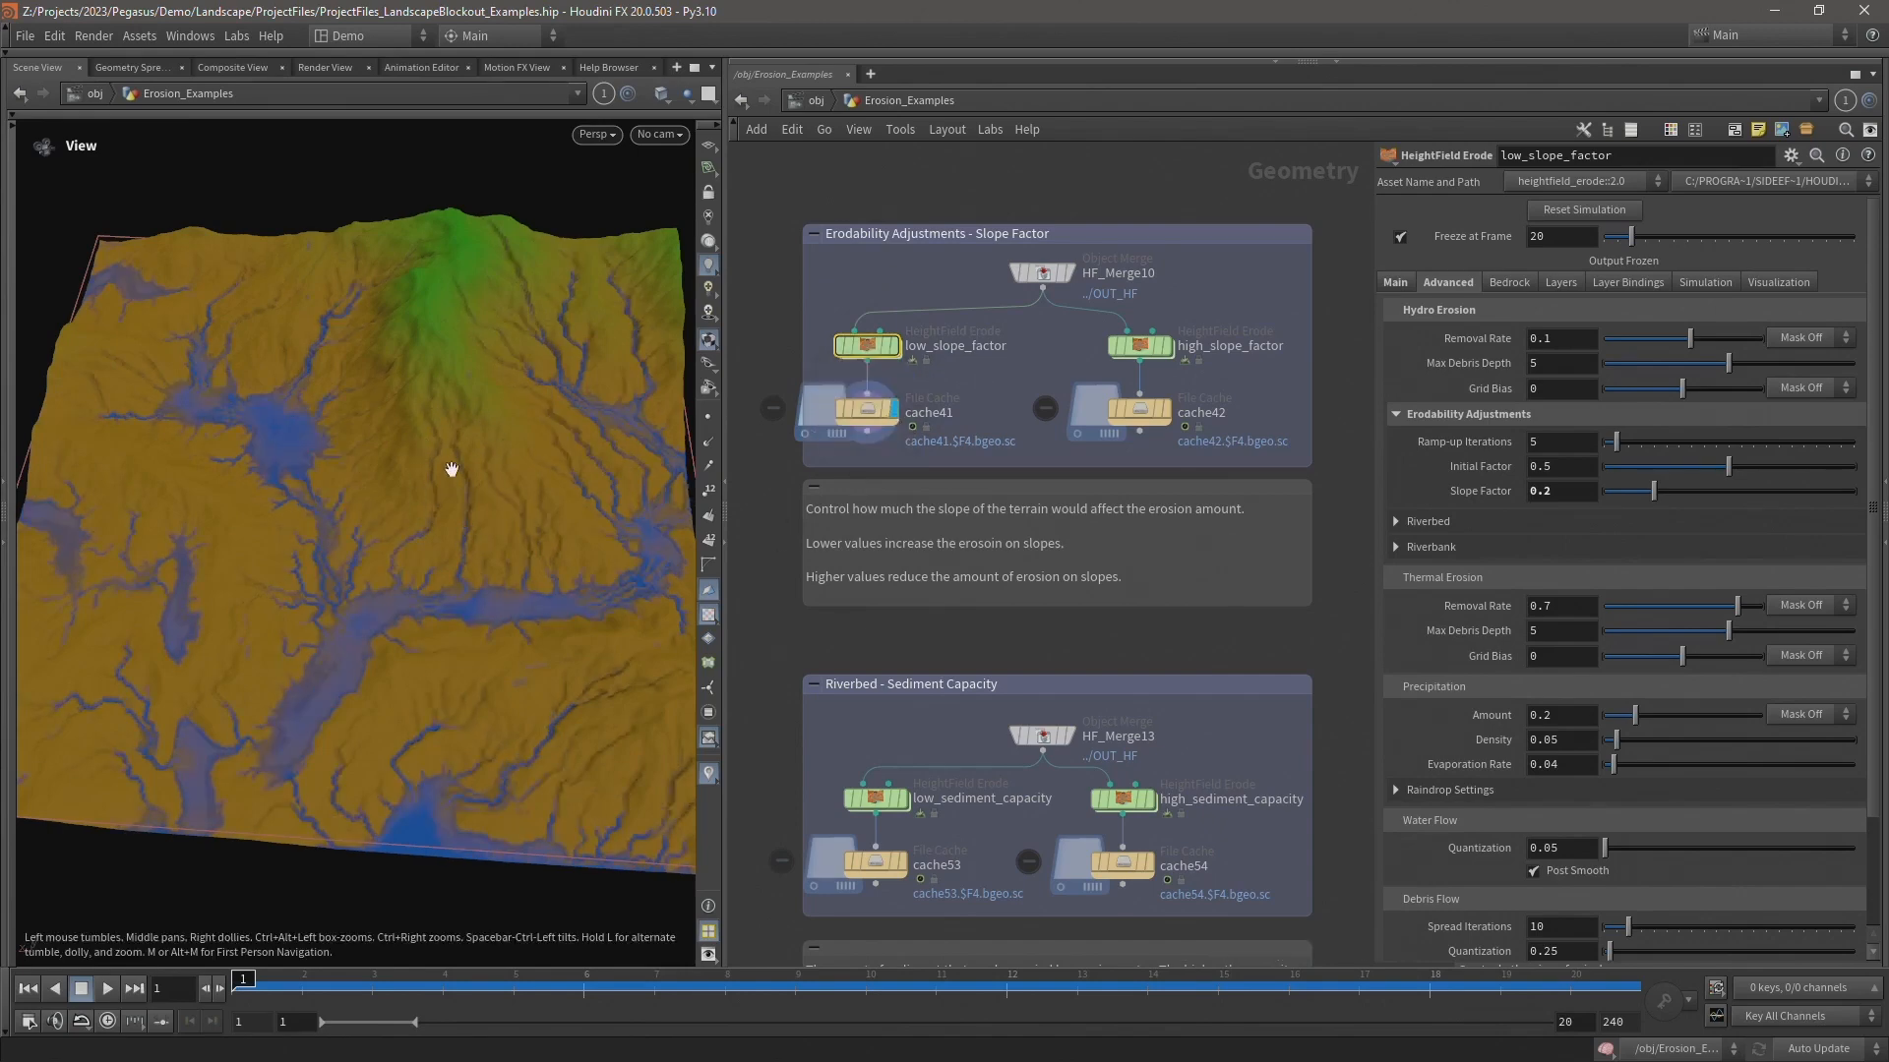
drag(451, 413, 371, 439)
scroll(415, 434, up, 3)
- Inspect the Slope Factor of high_slope_factor and examine the slopes of its cache42 terrain
drag(1227, 302, 1133, 366)
mouse_move(1171, 410)
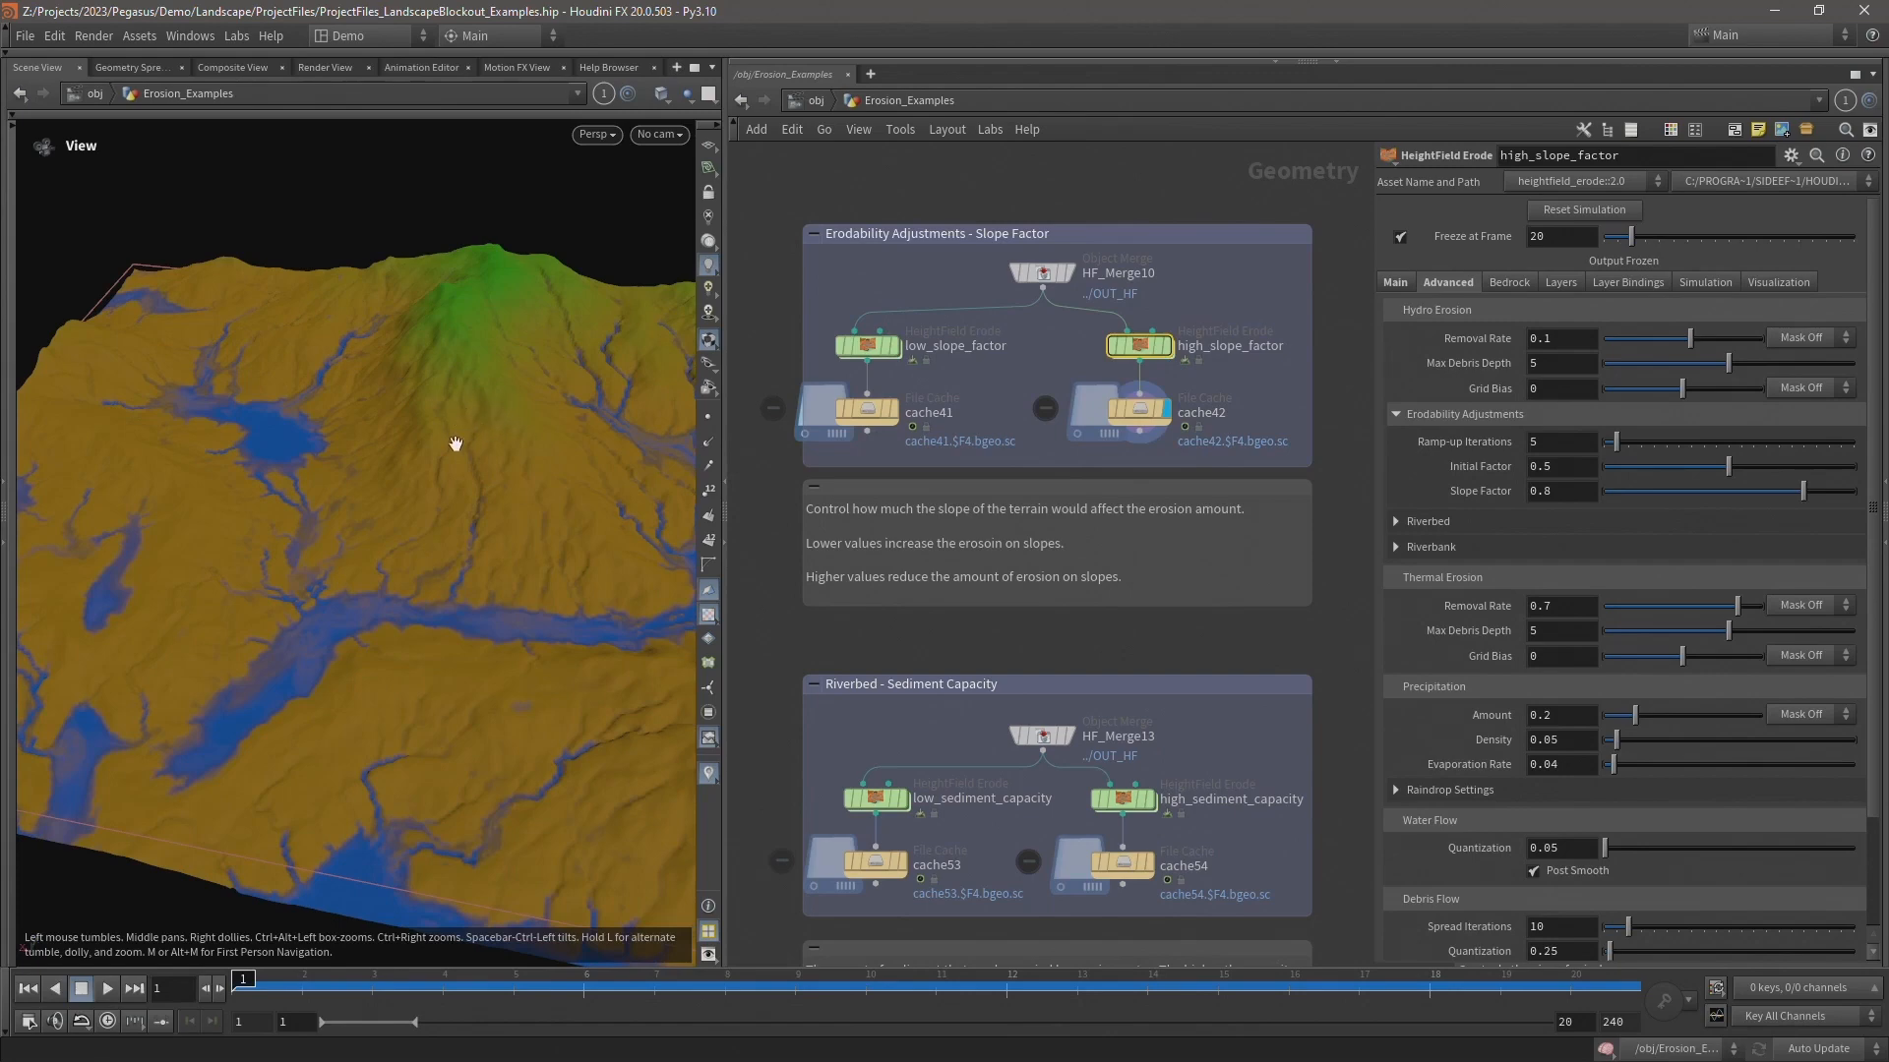
drag(472, 511, 485, 523)
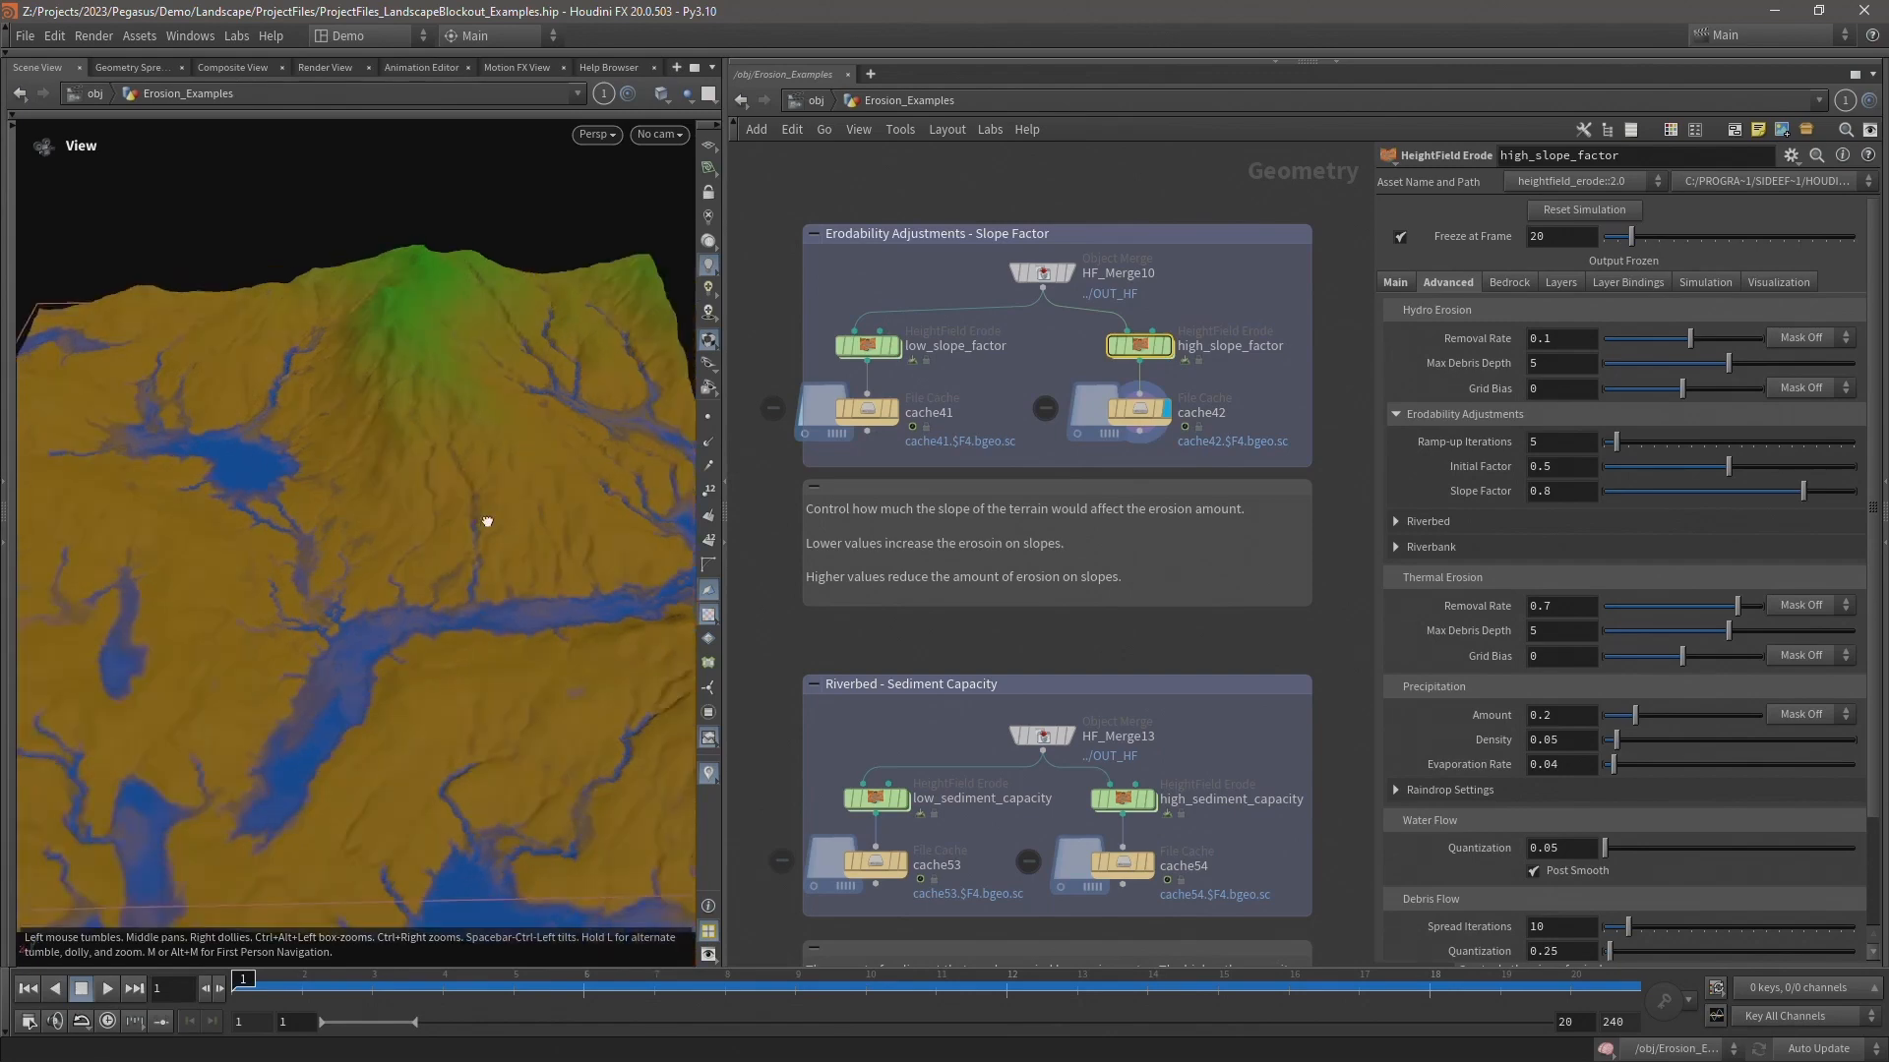
- Display cache41 again, examine its slopes from another angle, and compare the low_slope_factor and high_slope_factor settings
click(896, 404)
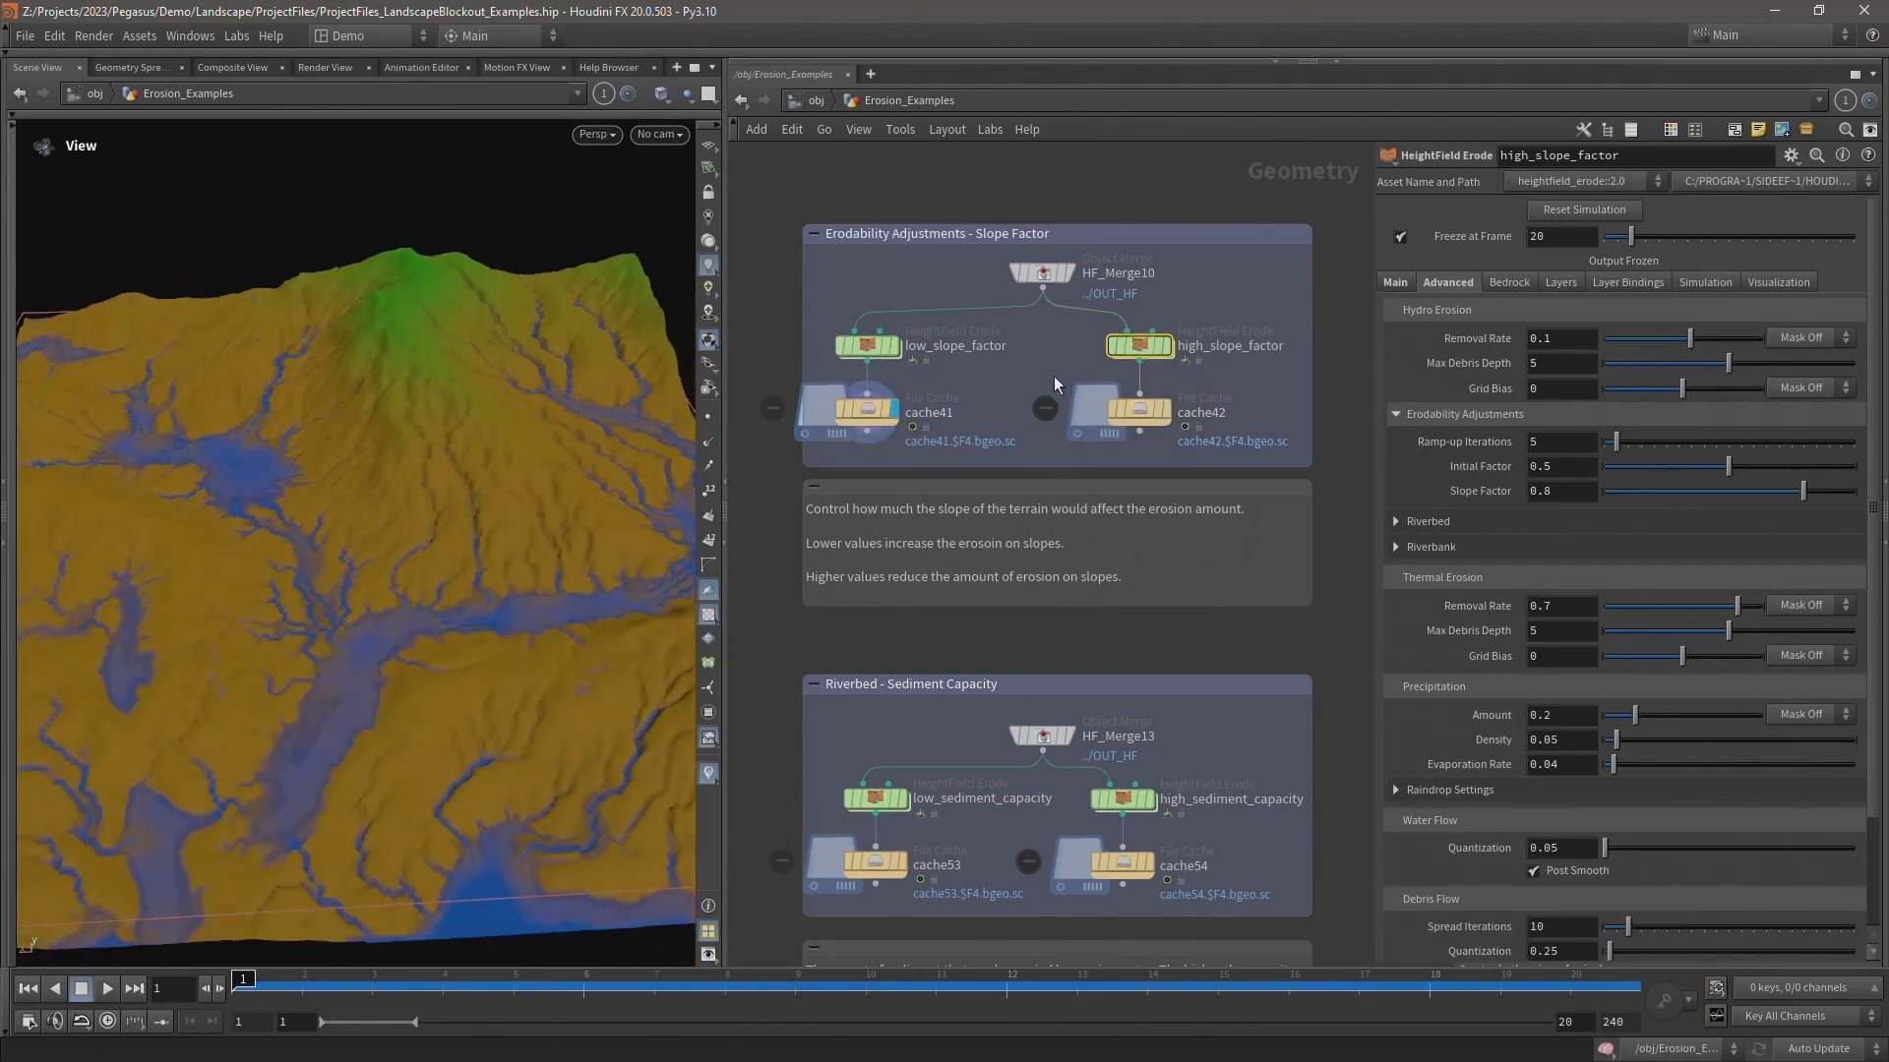
click(870, 345)
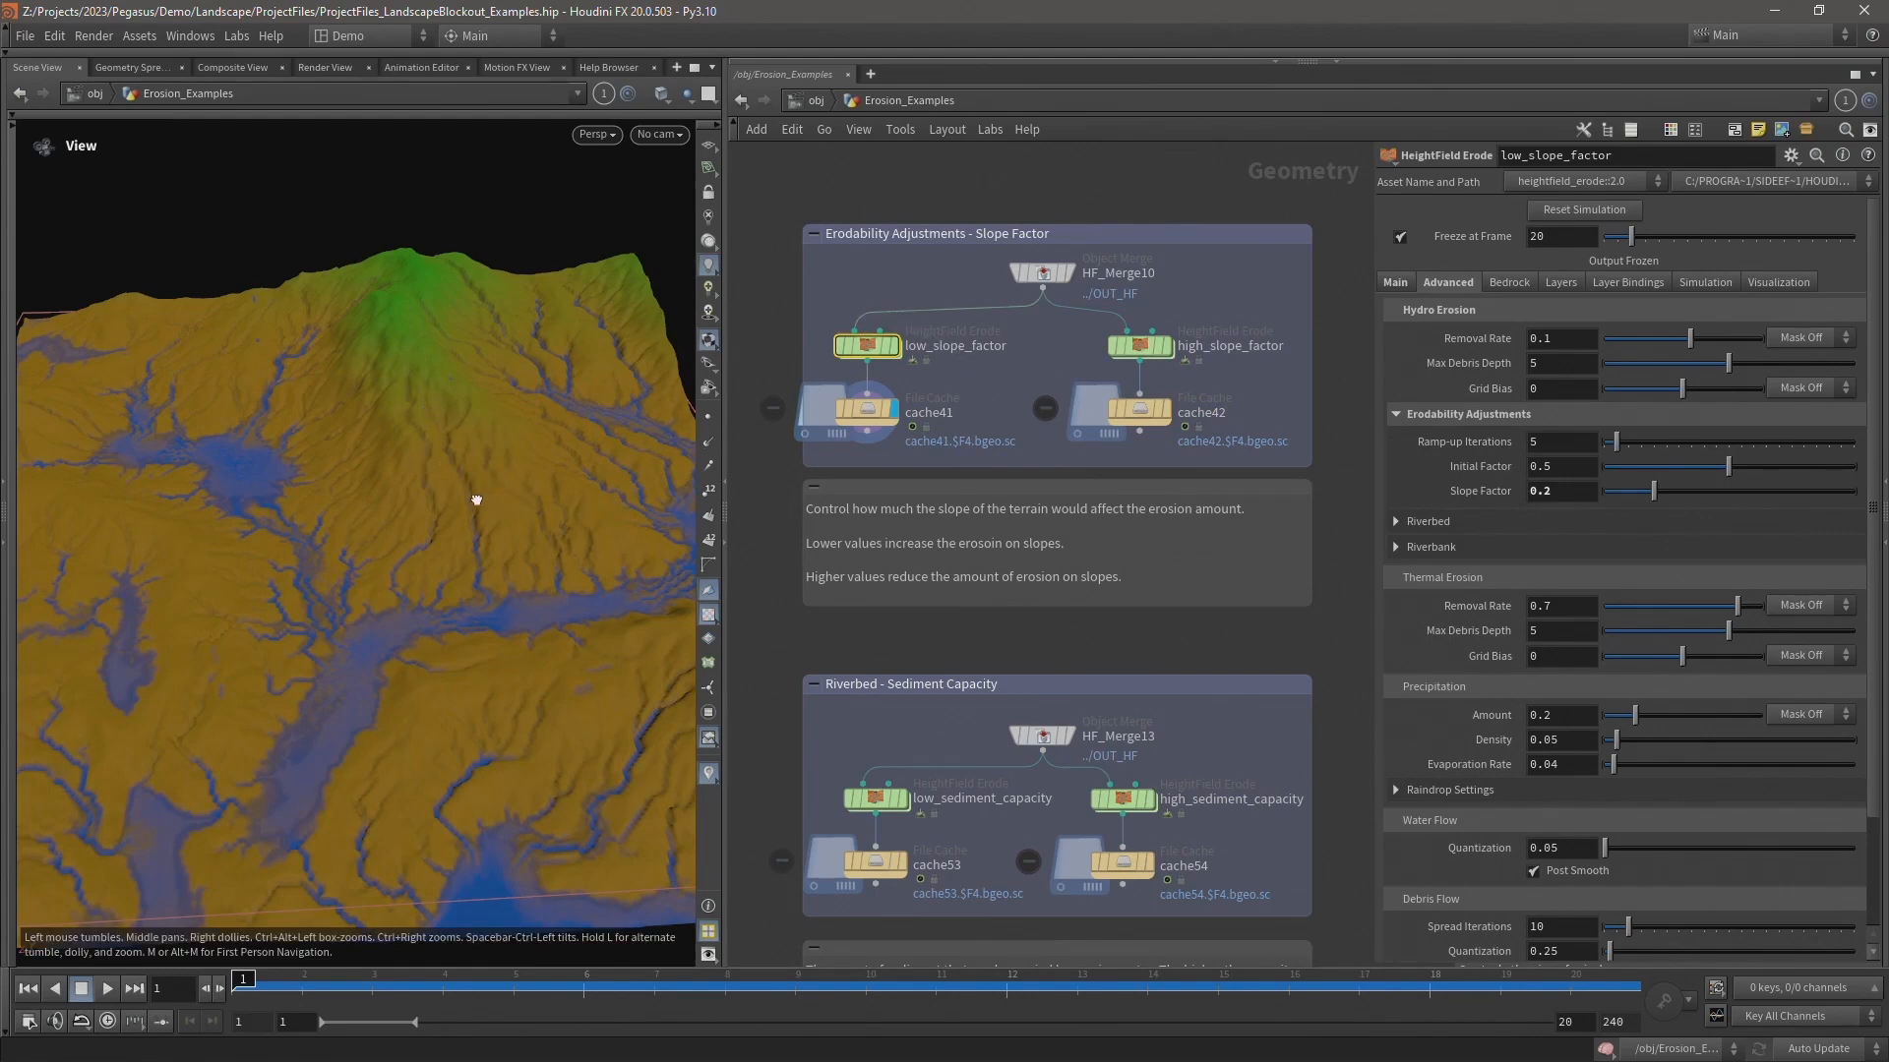
drag(476, 499, 468, 498)
click(1140, 345)
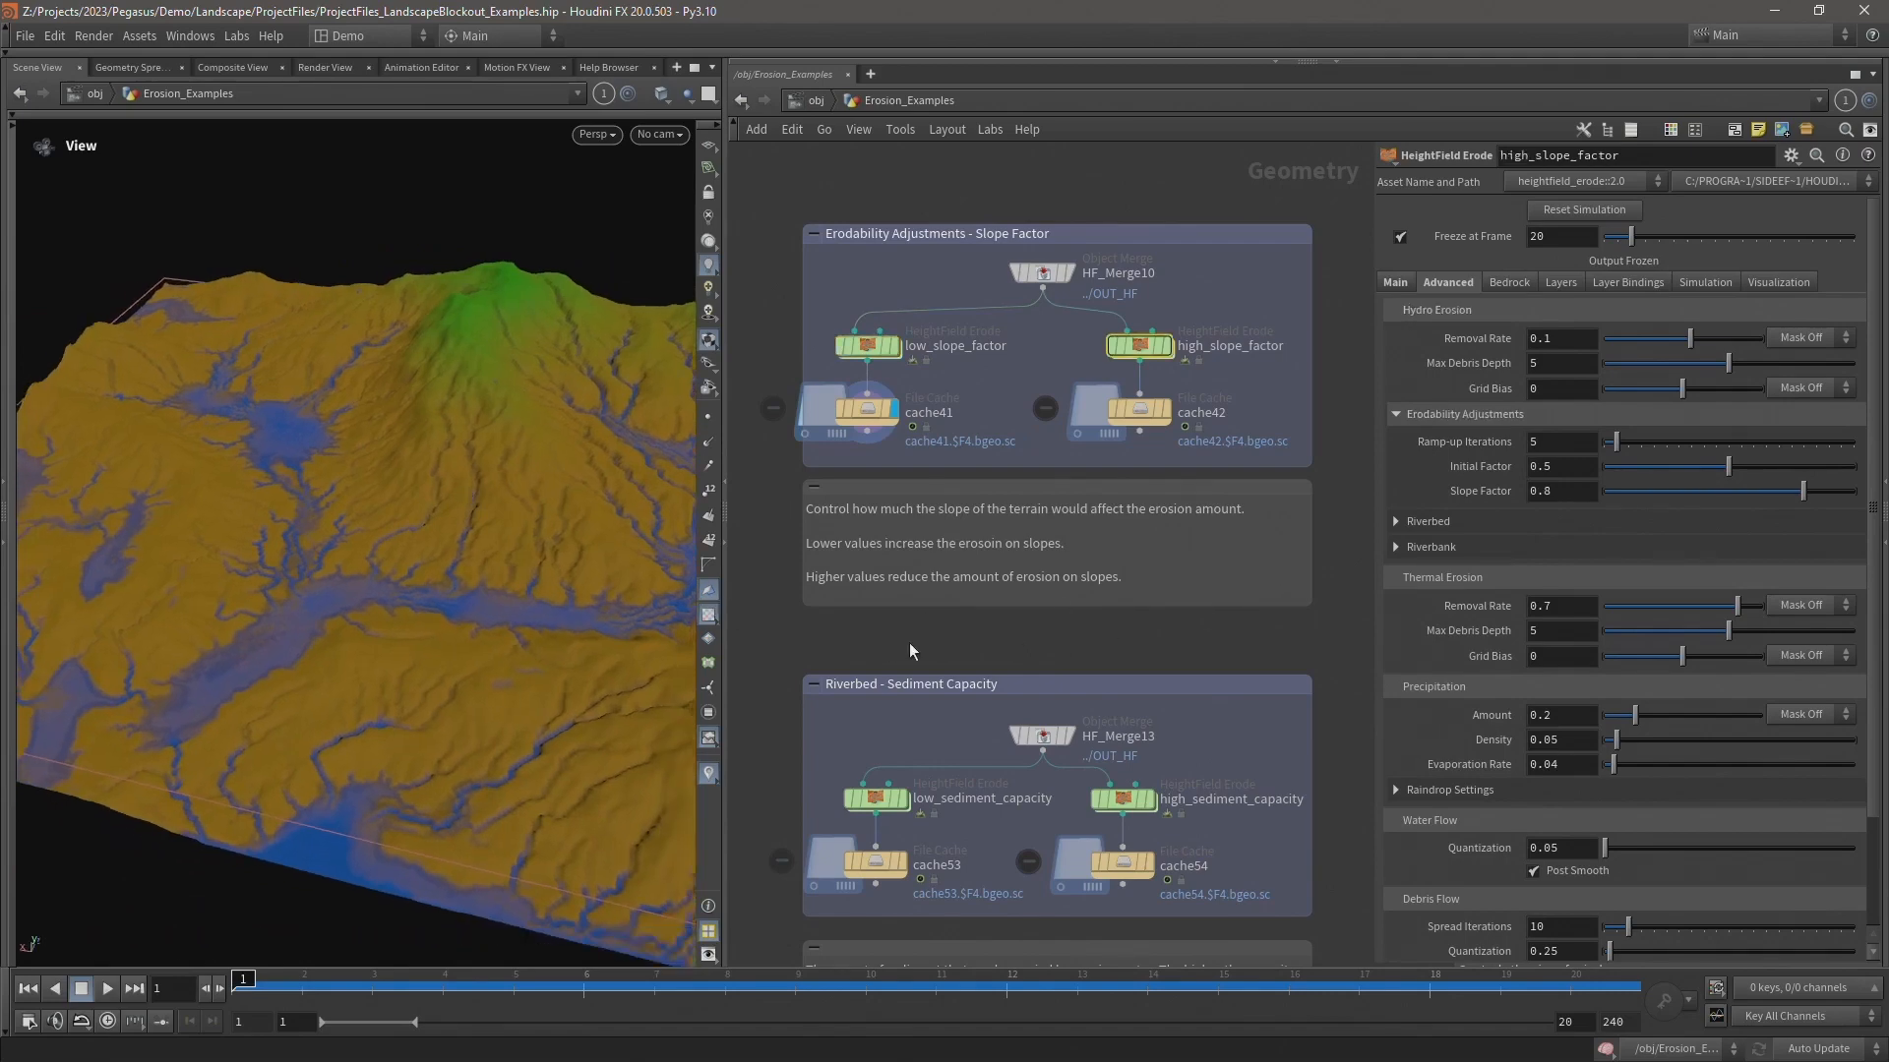
- Find the Riverbed - Erosion Rate Factor group and inspect the Erosion Rate Factor of low_erosion_rate_factor with cache49 displayed
middle_drag(906, 642, 1328, 393)
middle_drag(854, 380, 1362, 250)
middle_drag(897, 280, 1207, 277)
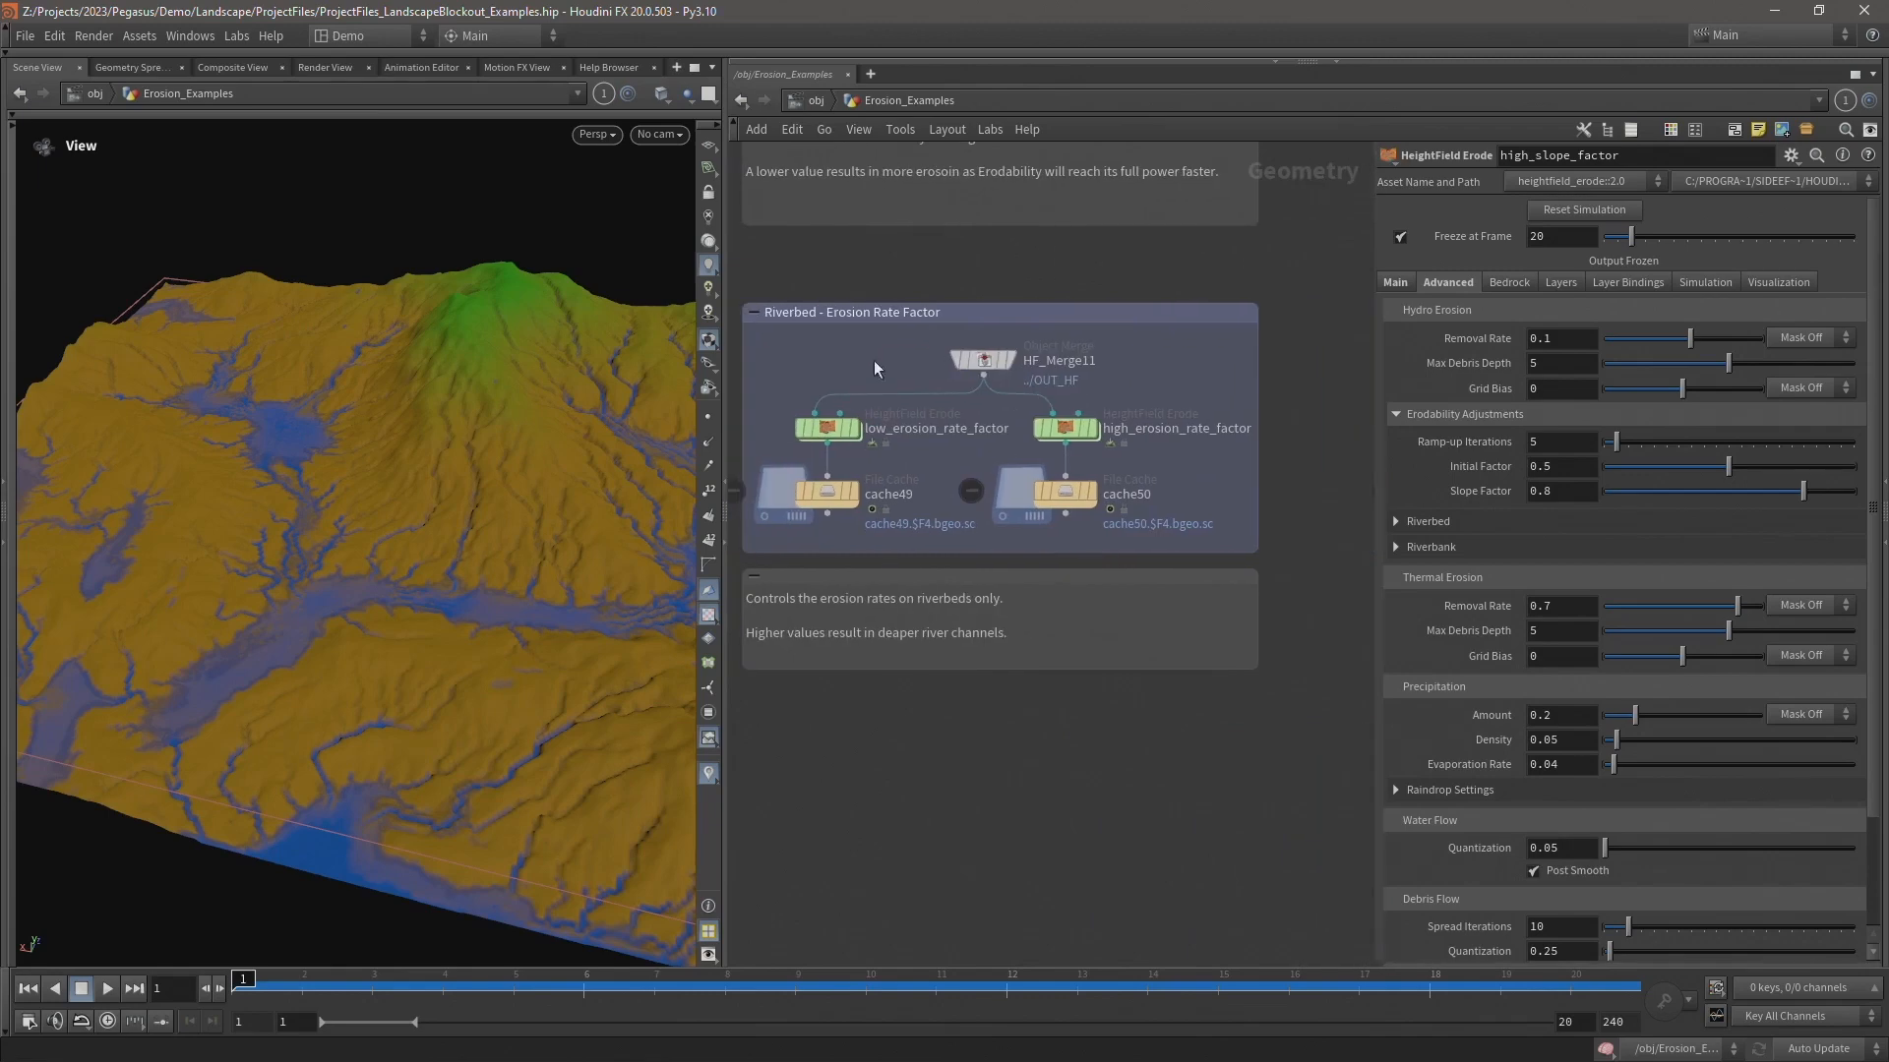
click(824, 428)
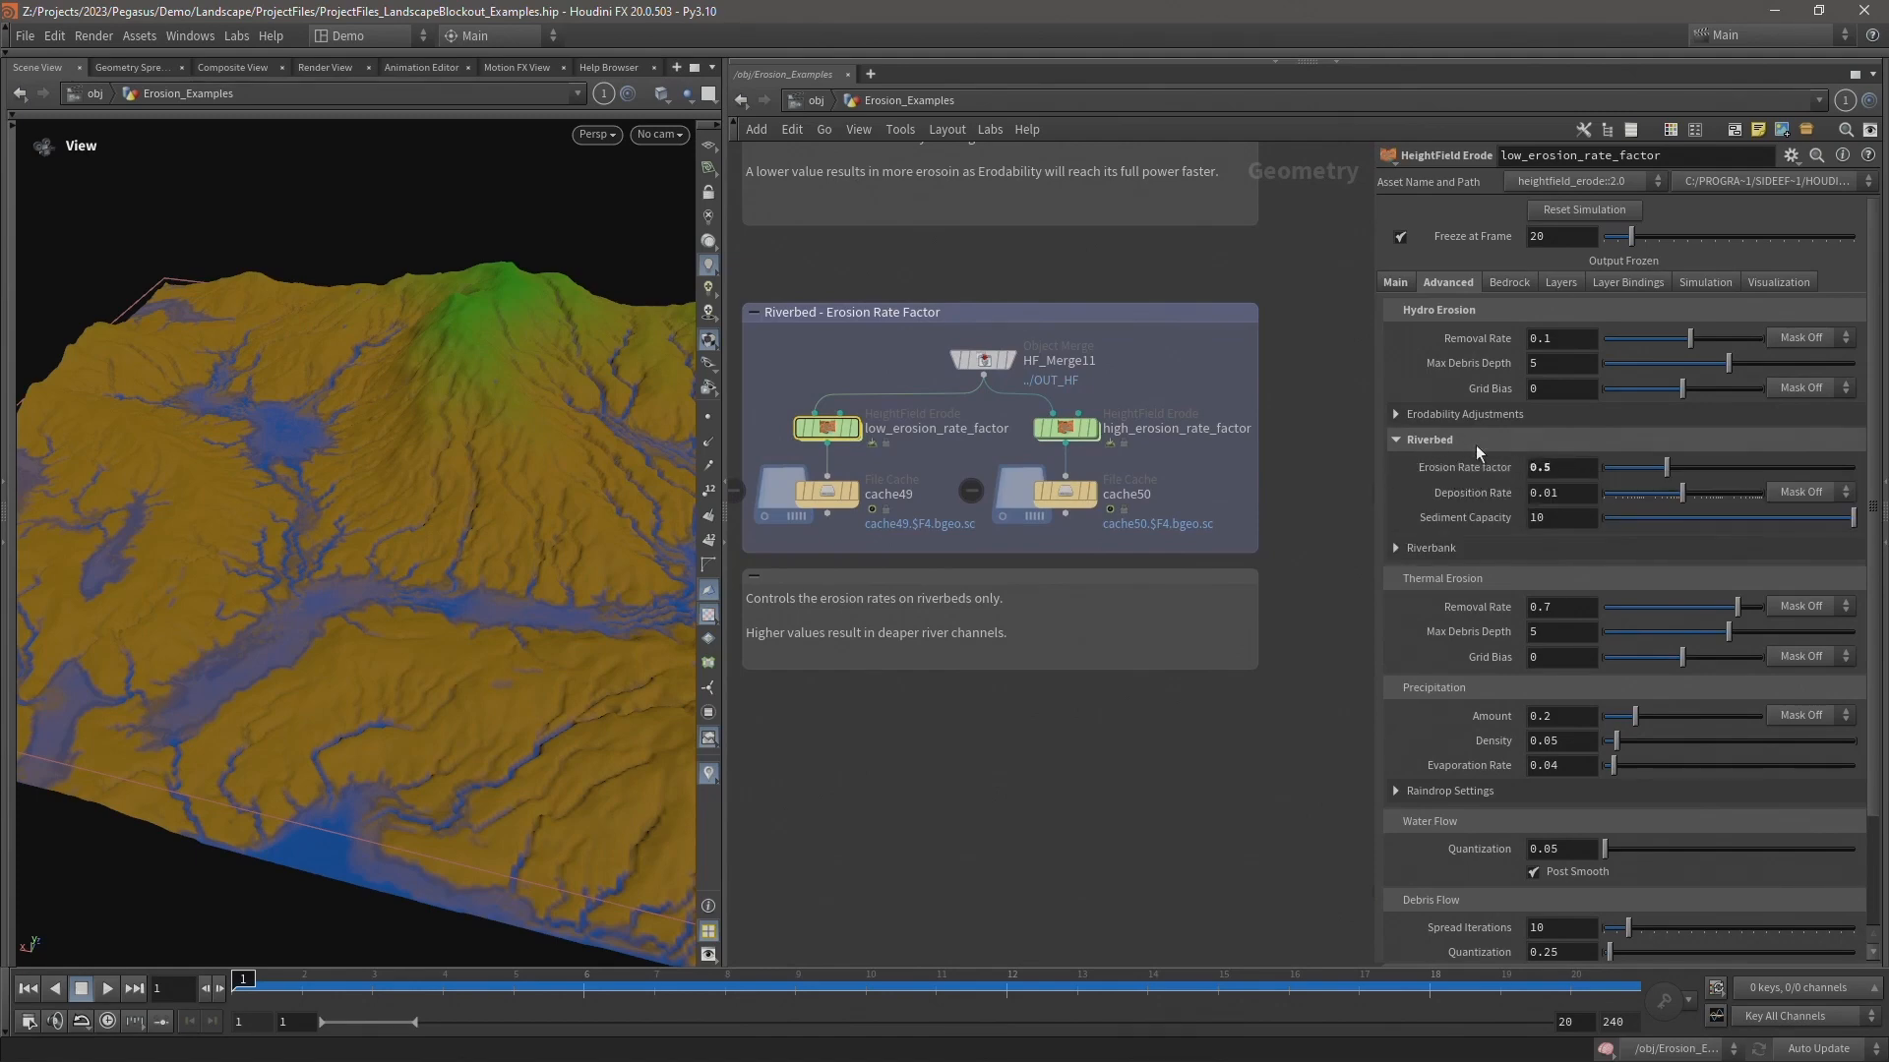
click(854, 493)
drag(784, 367, 887, 465)
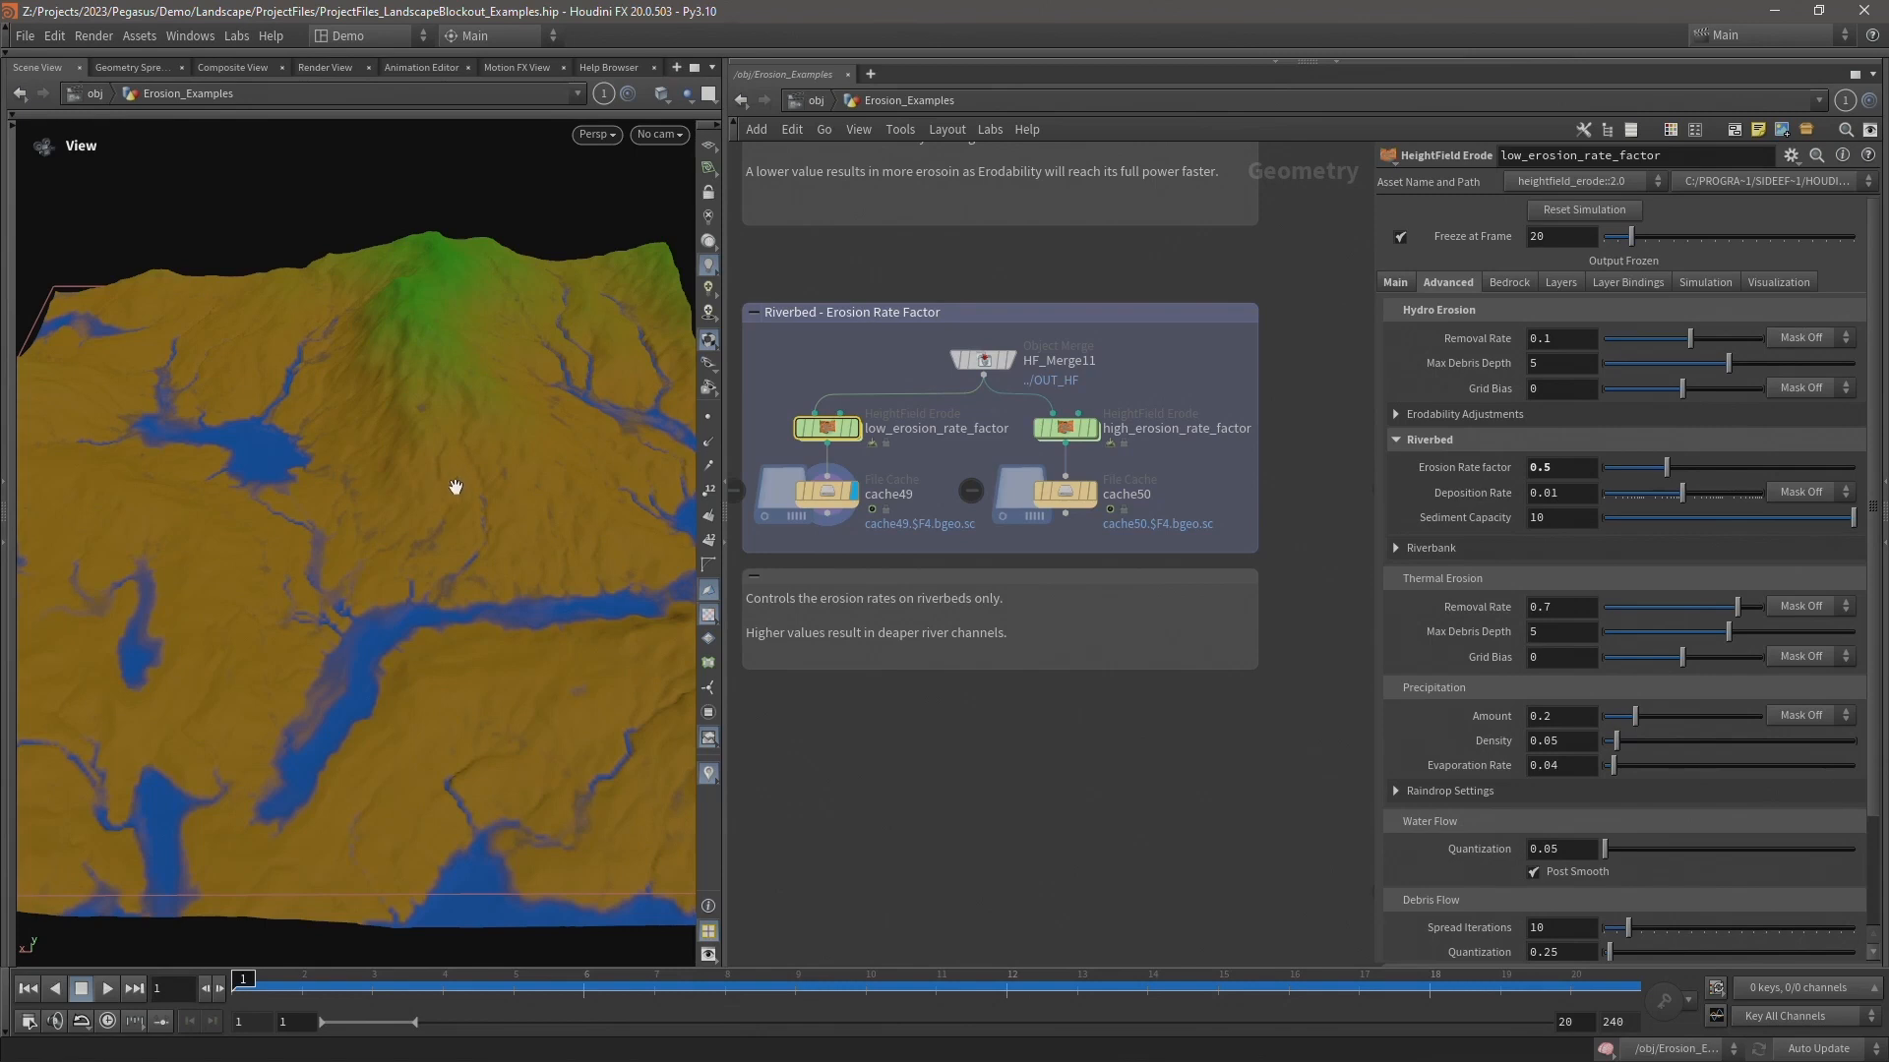
- Inspect the Erosion Rate Factor of high_erosion_rate_factor and examine the river channels in its cache50 terrain
drag(1144, 376, 1052, 458)
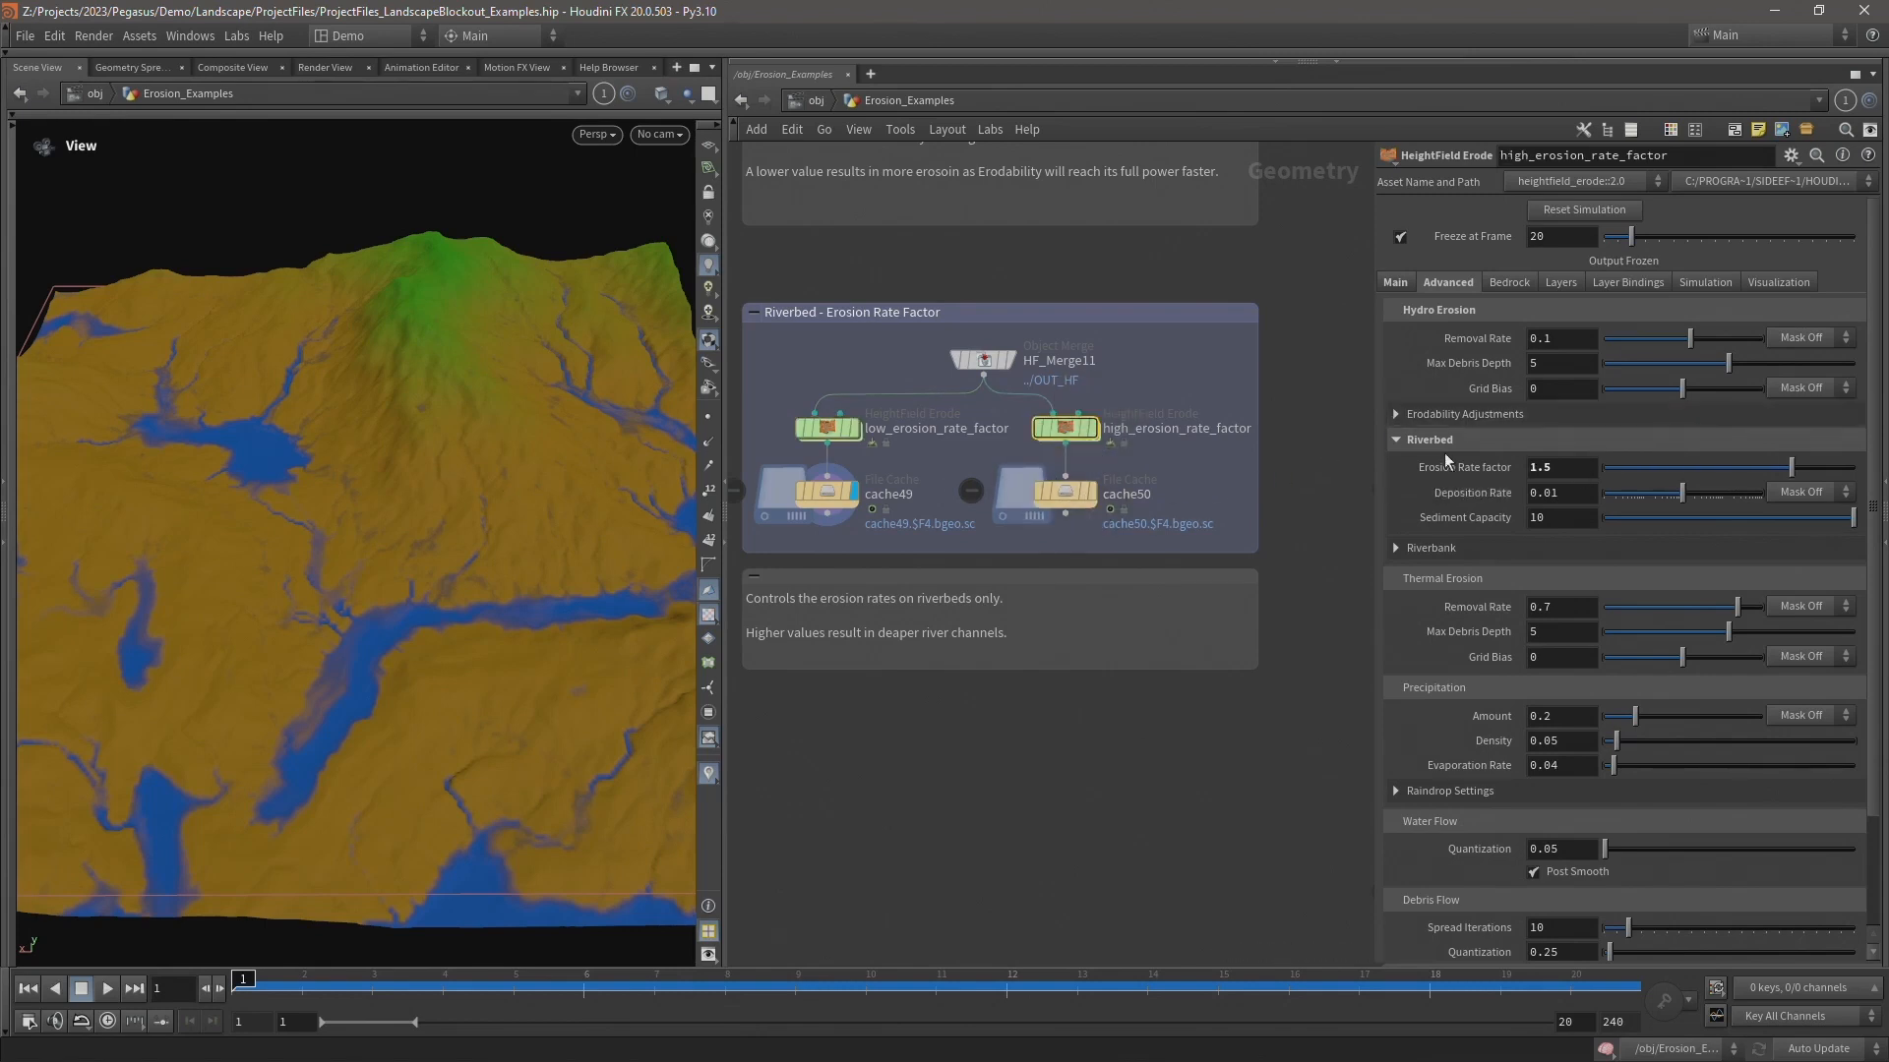
click(1092, 491)
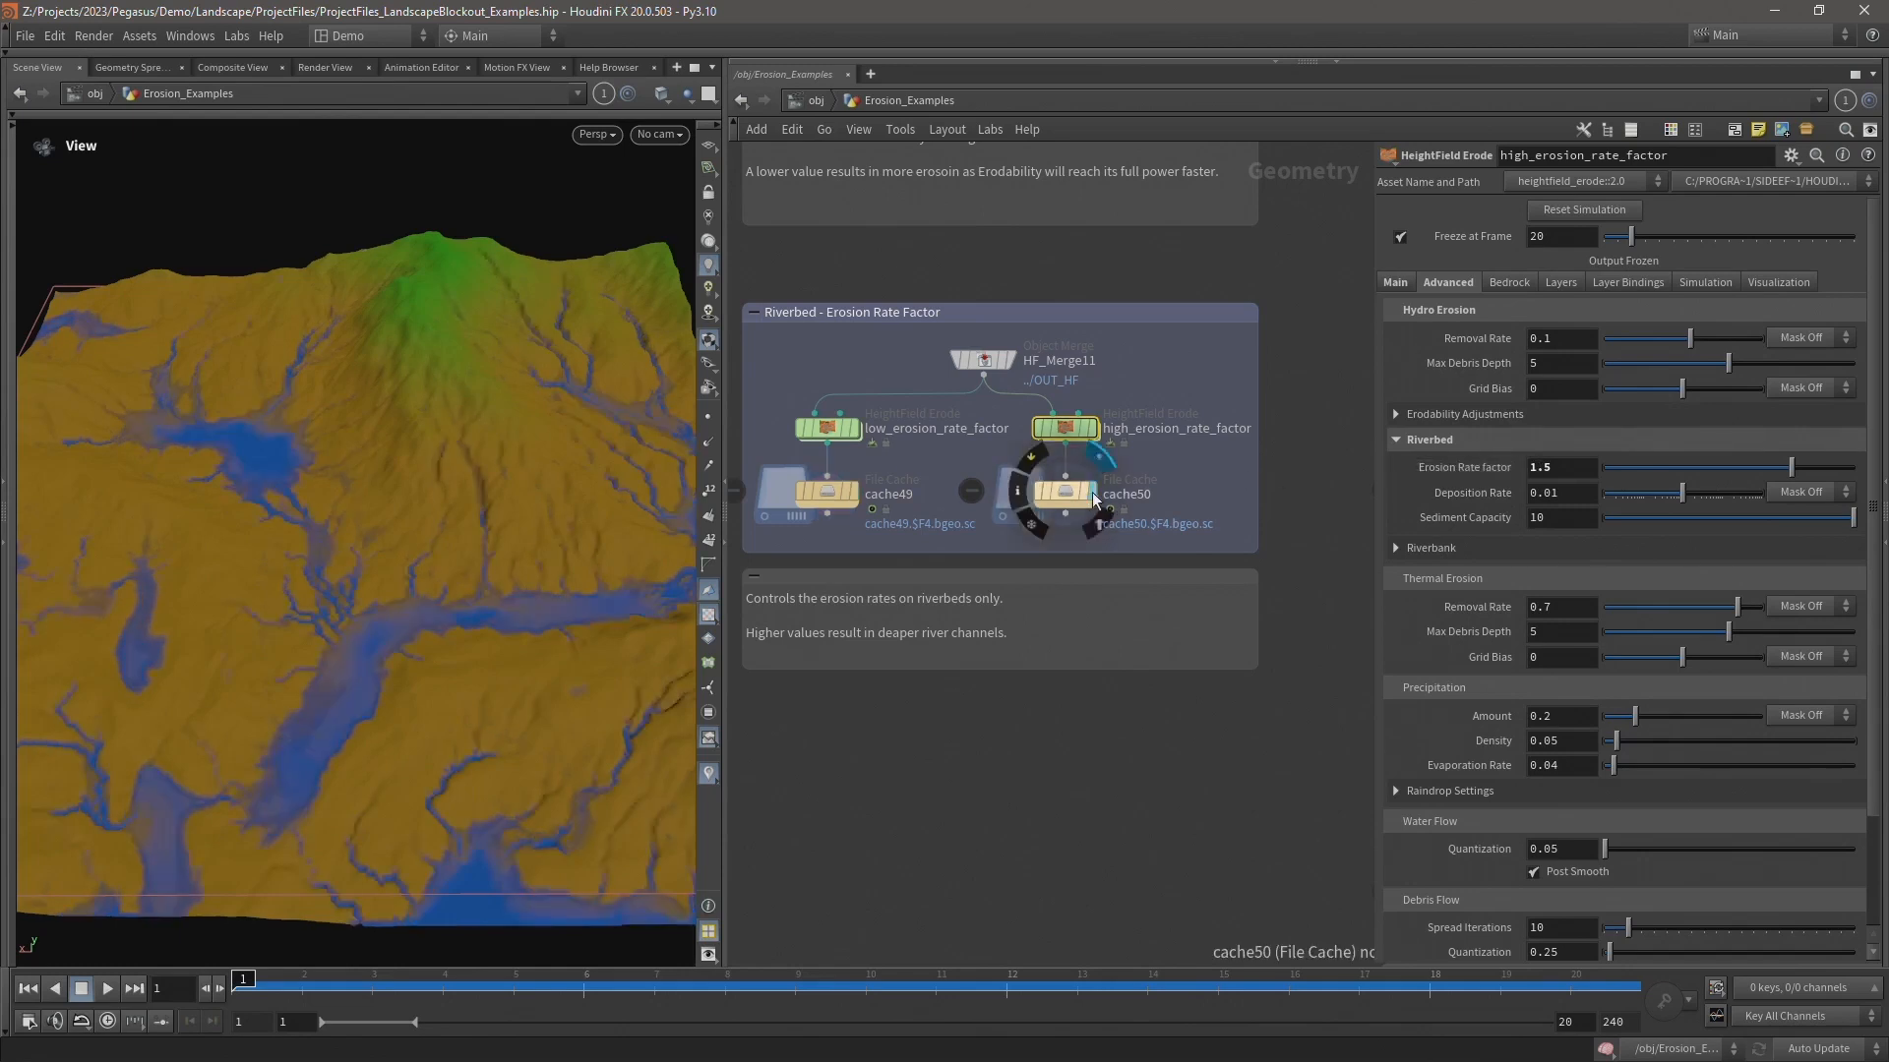
drag(443, 522, 486, 525)
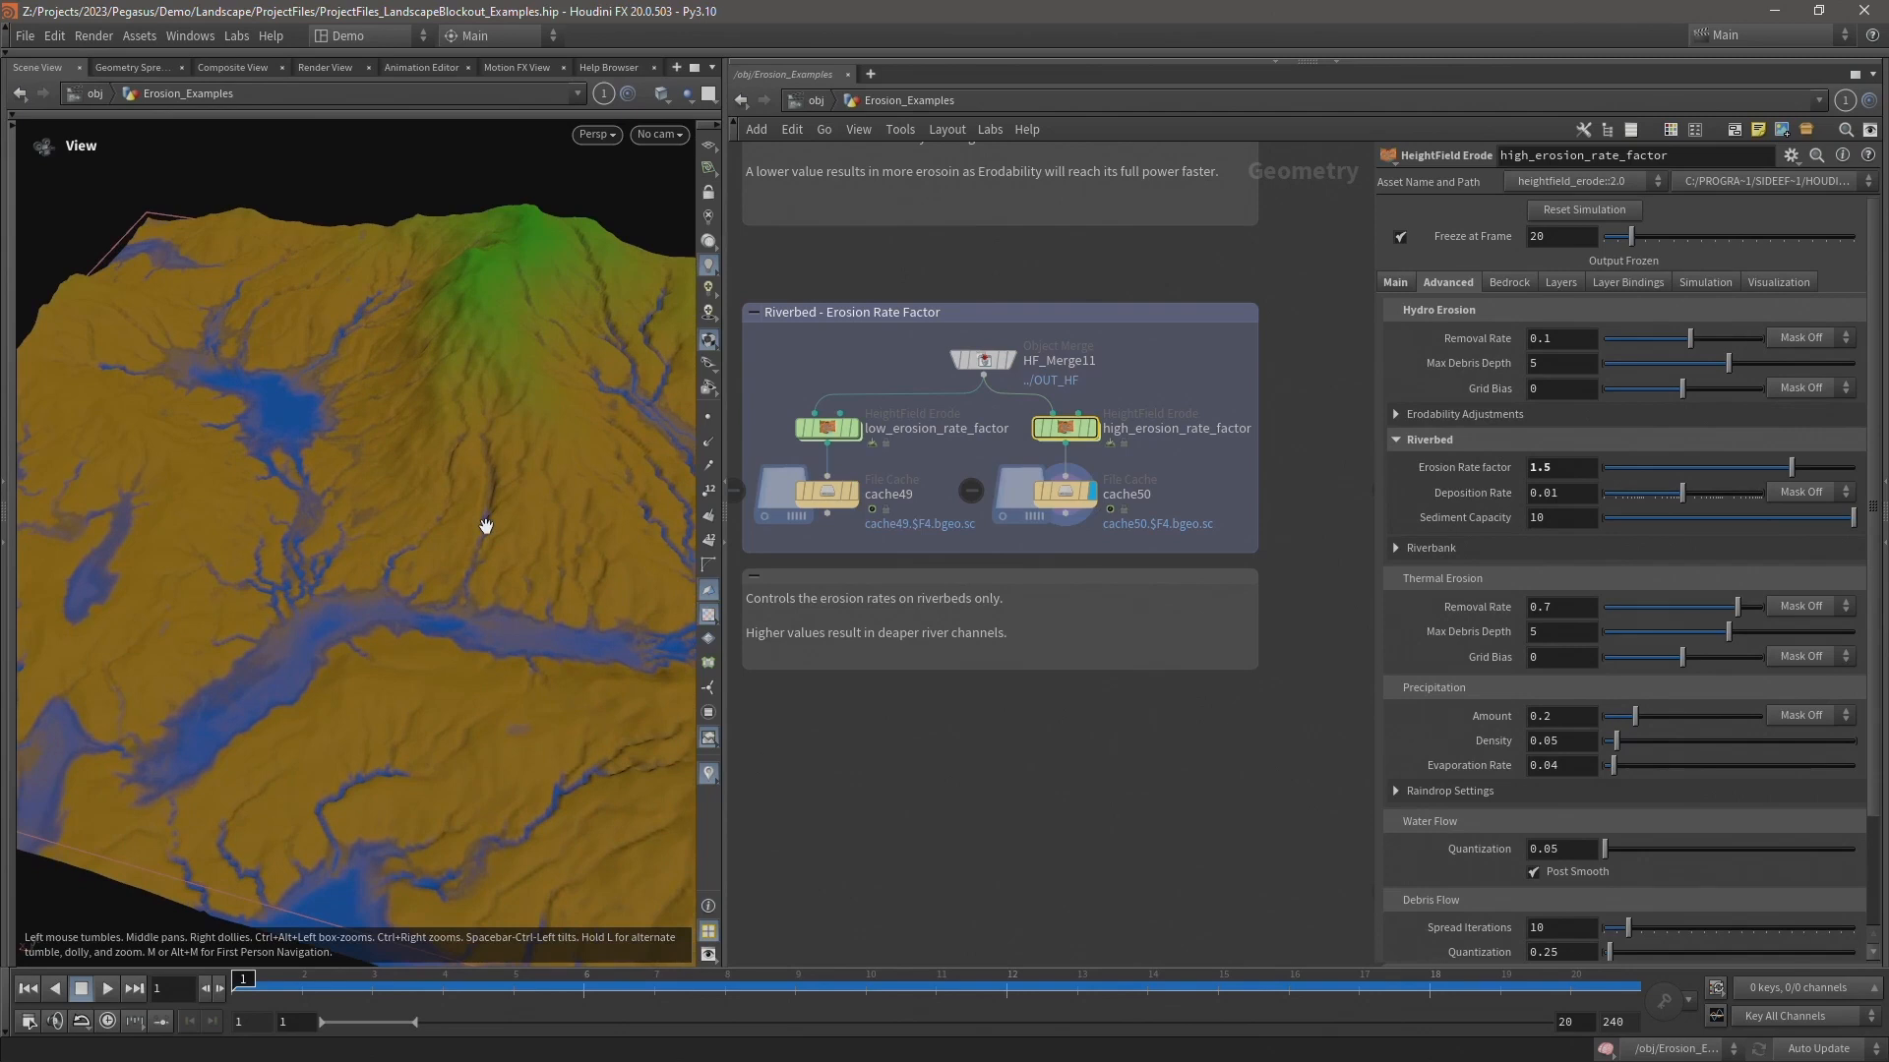
- Find the Riverbed - Deposition Rate group and inspect the Deposition Rate of low_deposition_rate
middle_drag(1183, 440, 645, 449)
middle_drag(799, 416, 755, 416)
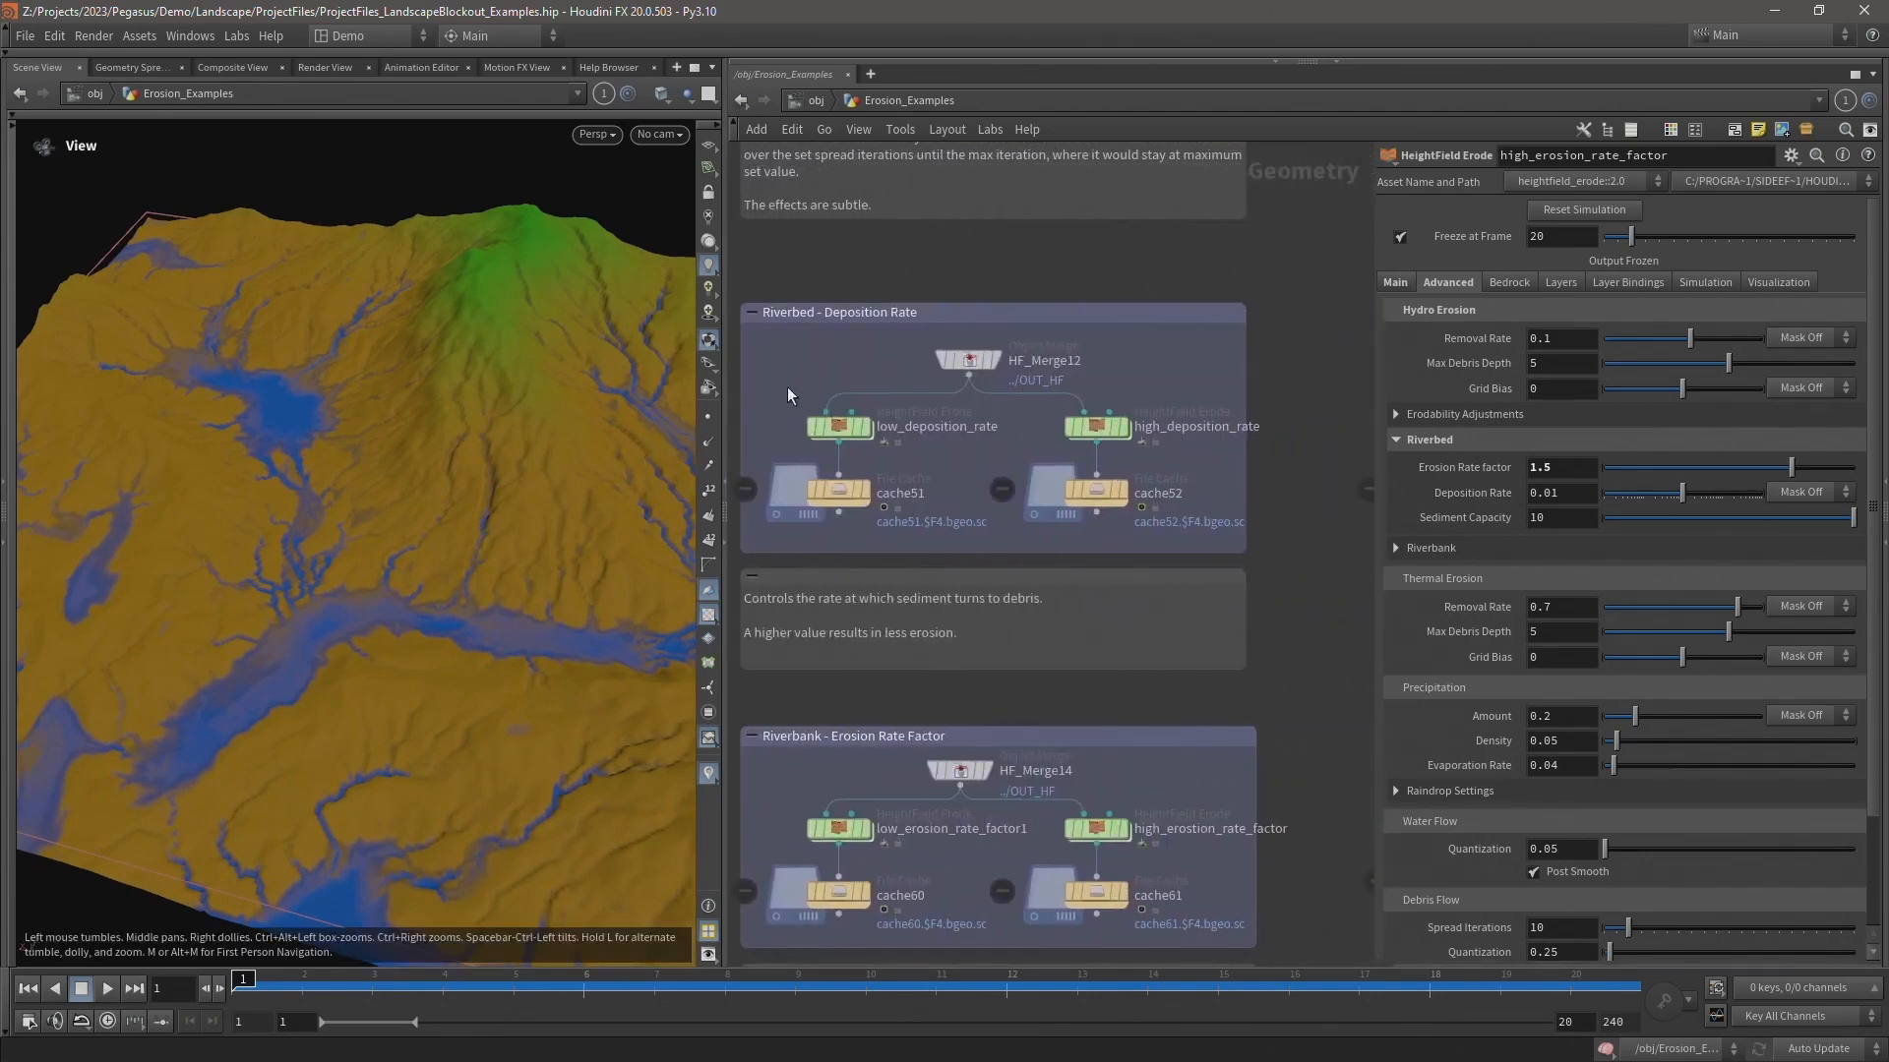
click(852, 430)
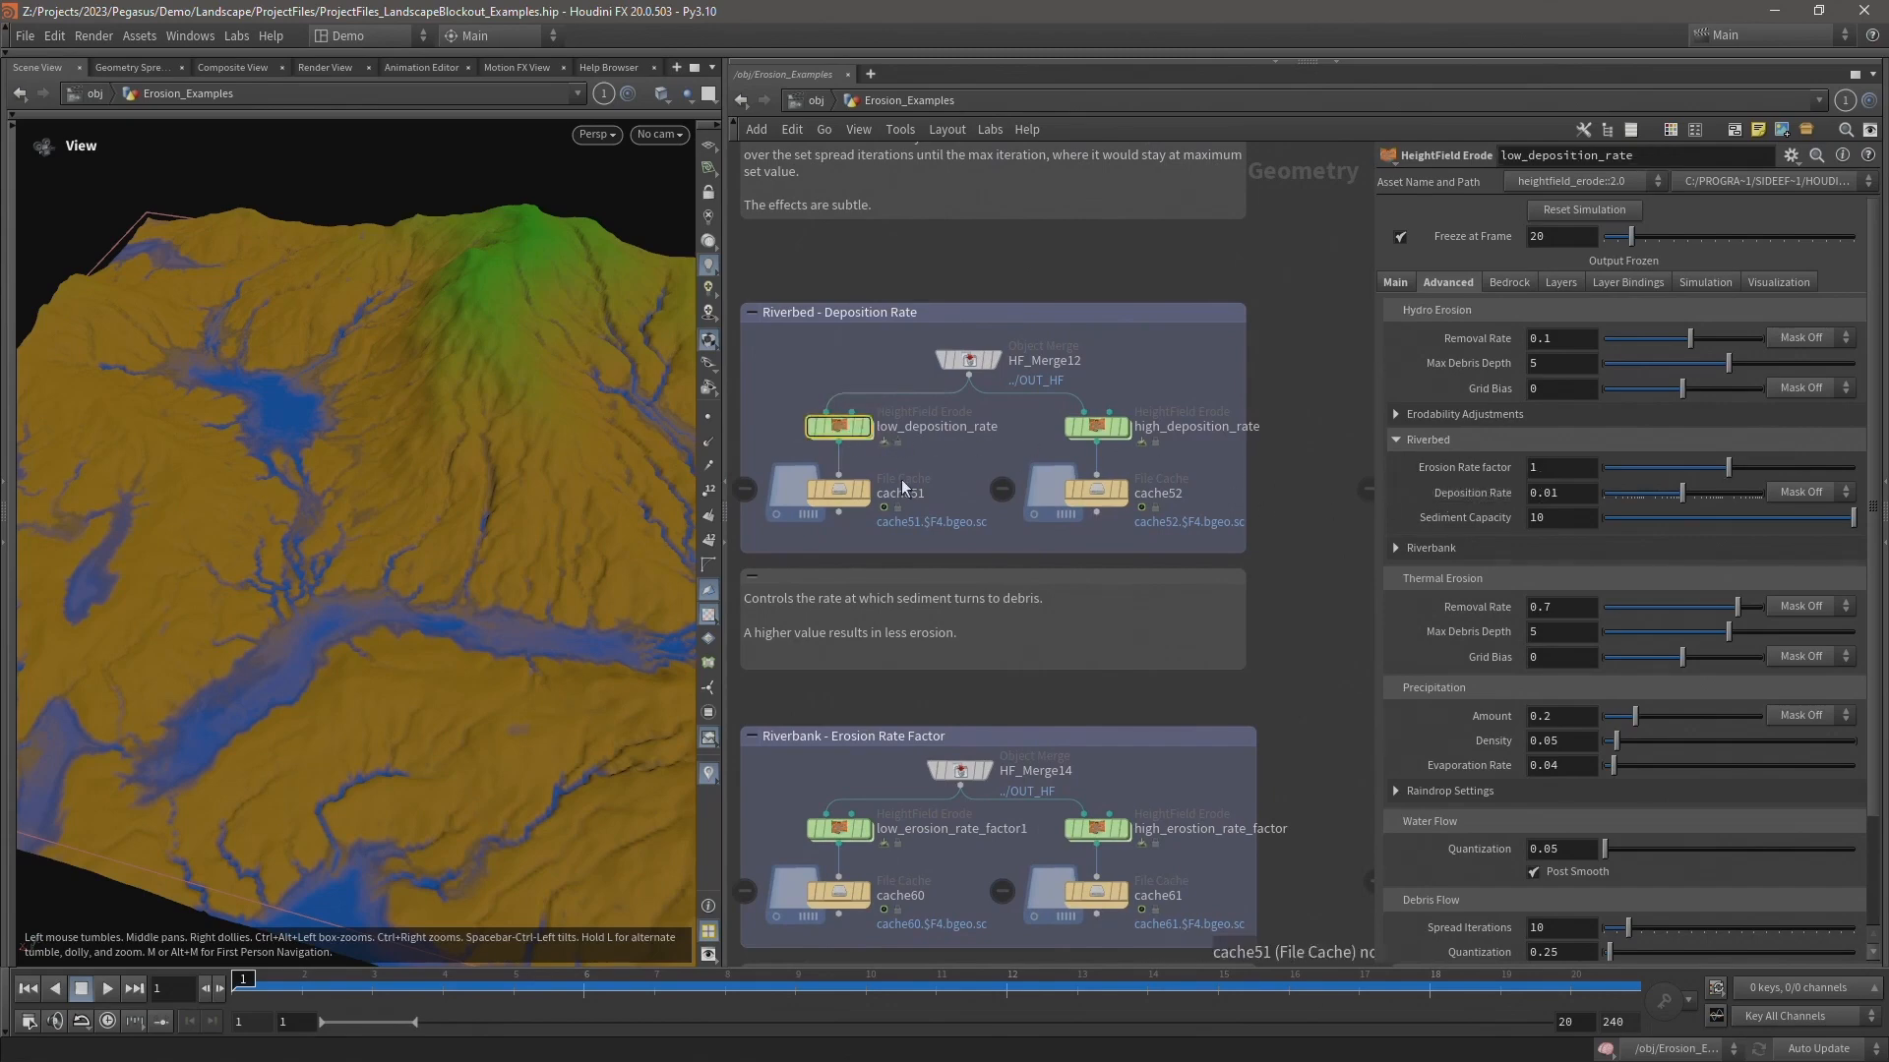
middle_drag(919, 468, 940, 468)
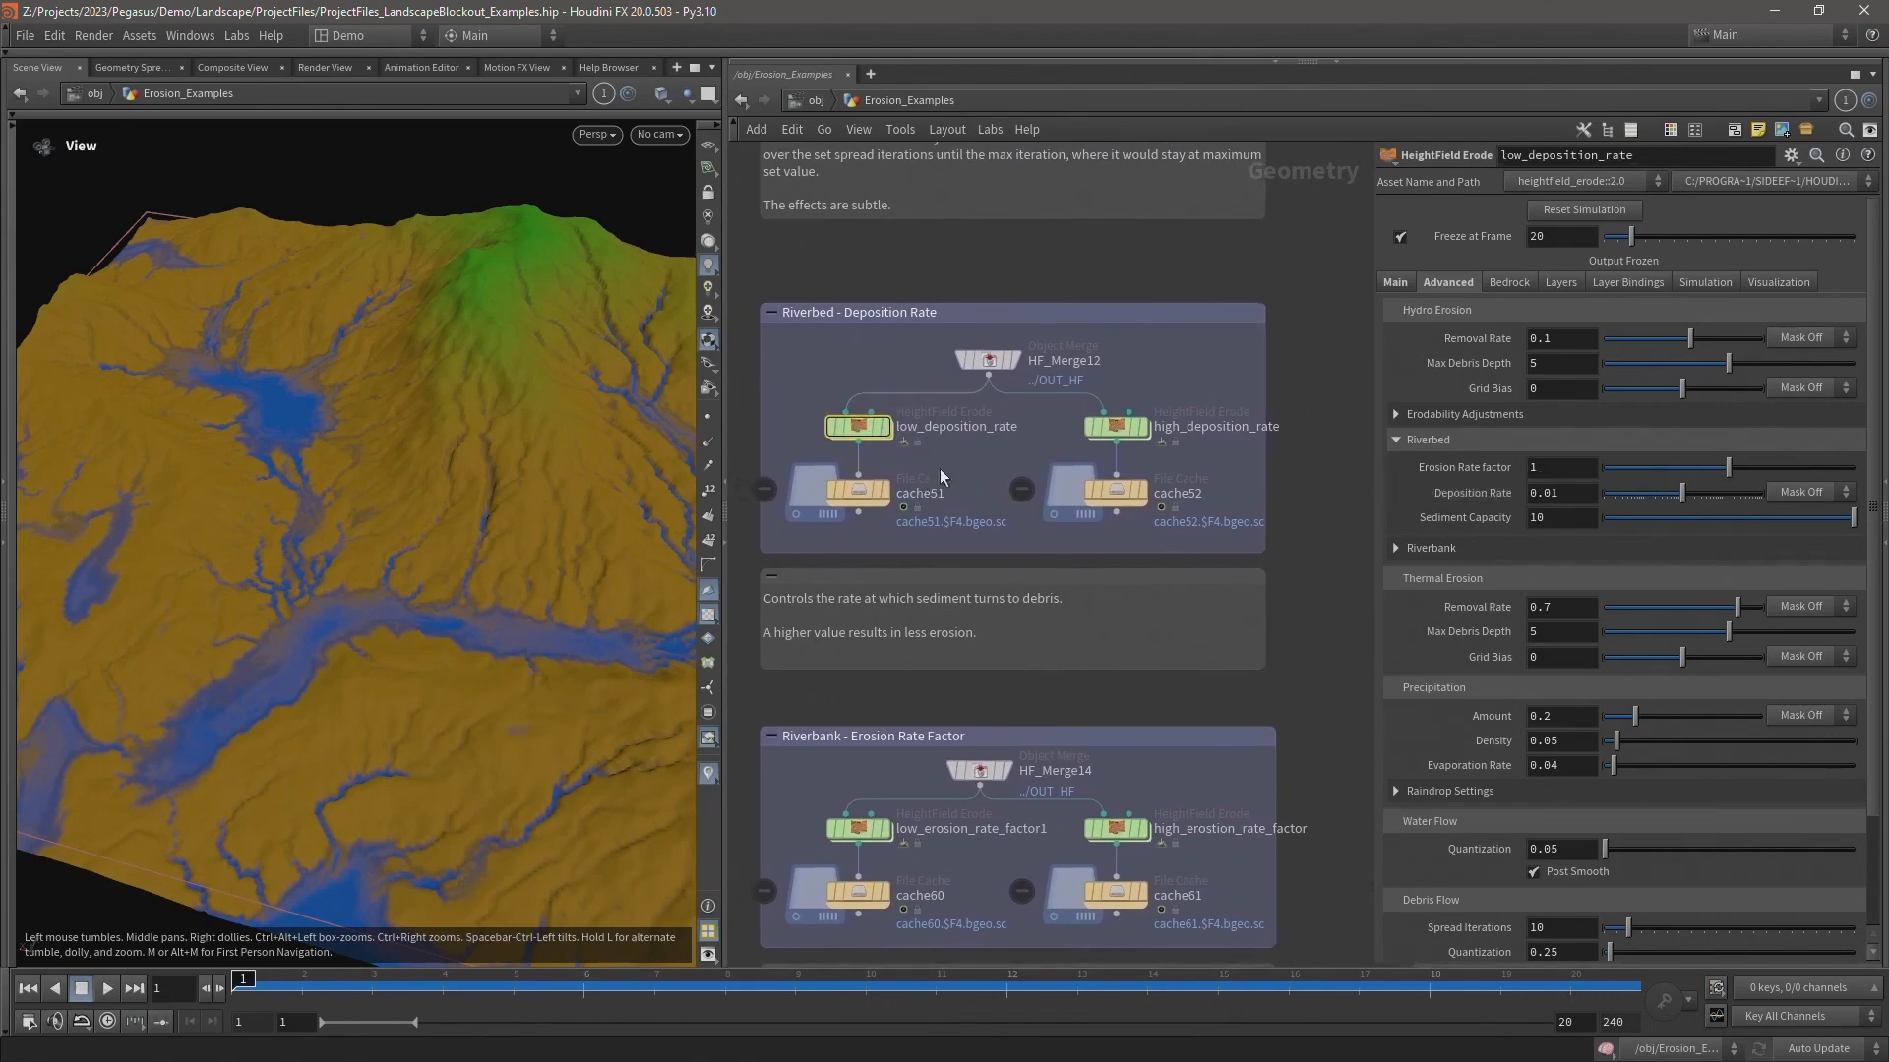
- Display the cache51 terrain and examine its river channels with the low_deposition_rate settings shown
mouse_move(891, 490)
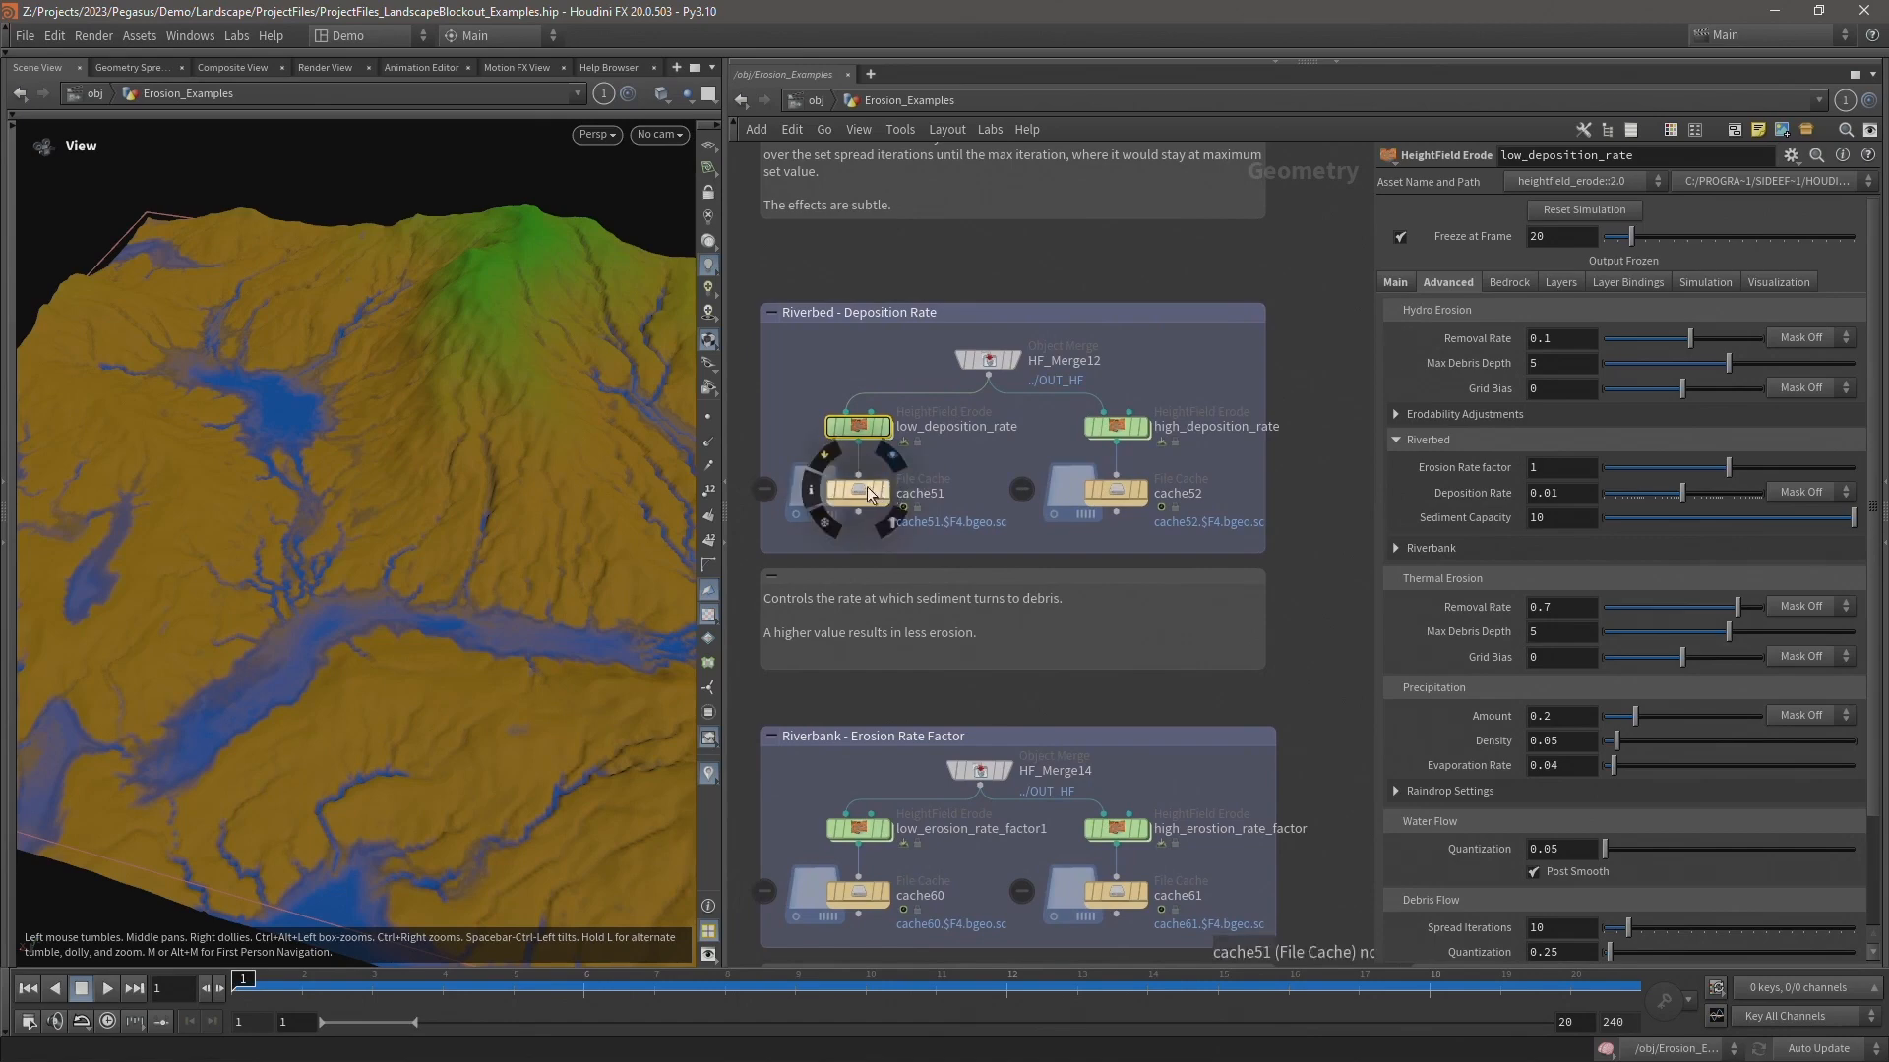
click(854, 486)
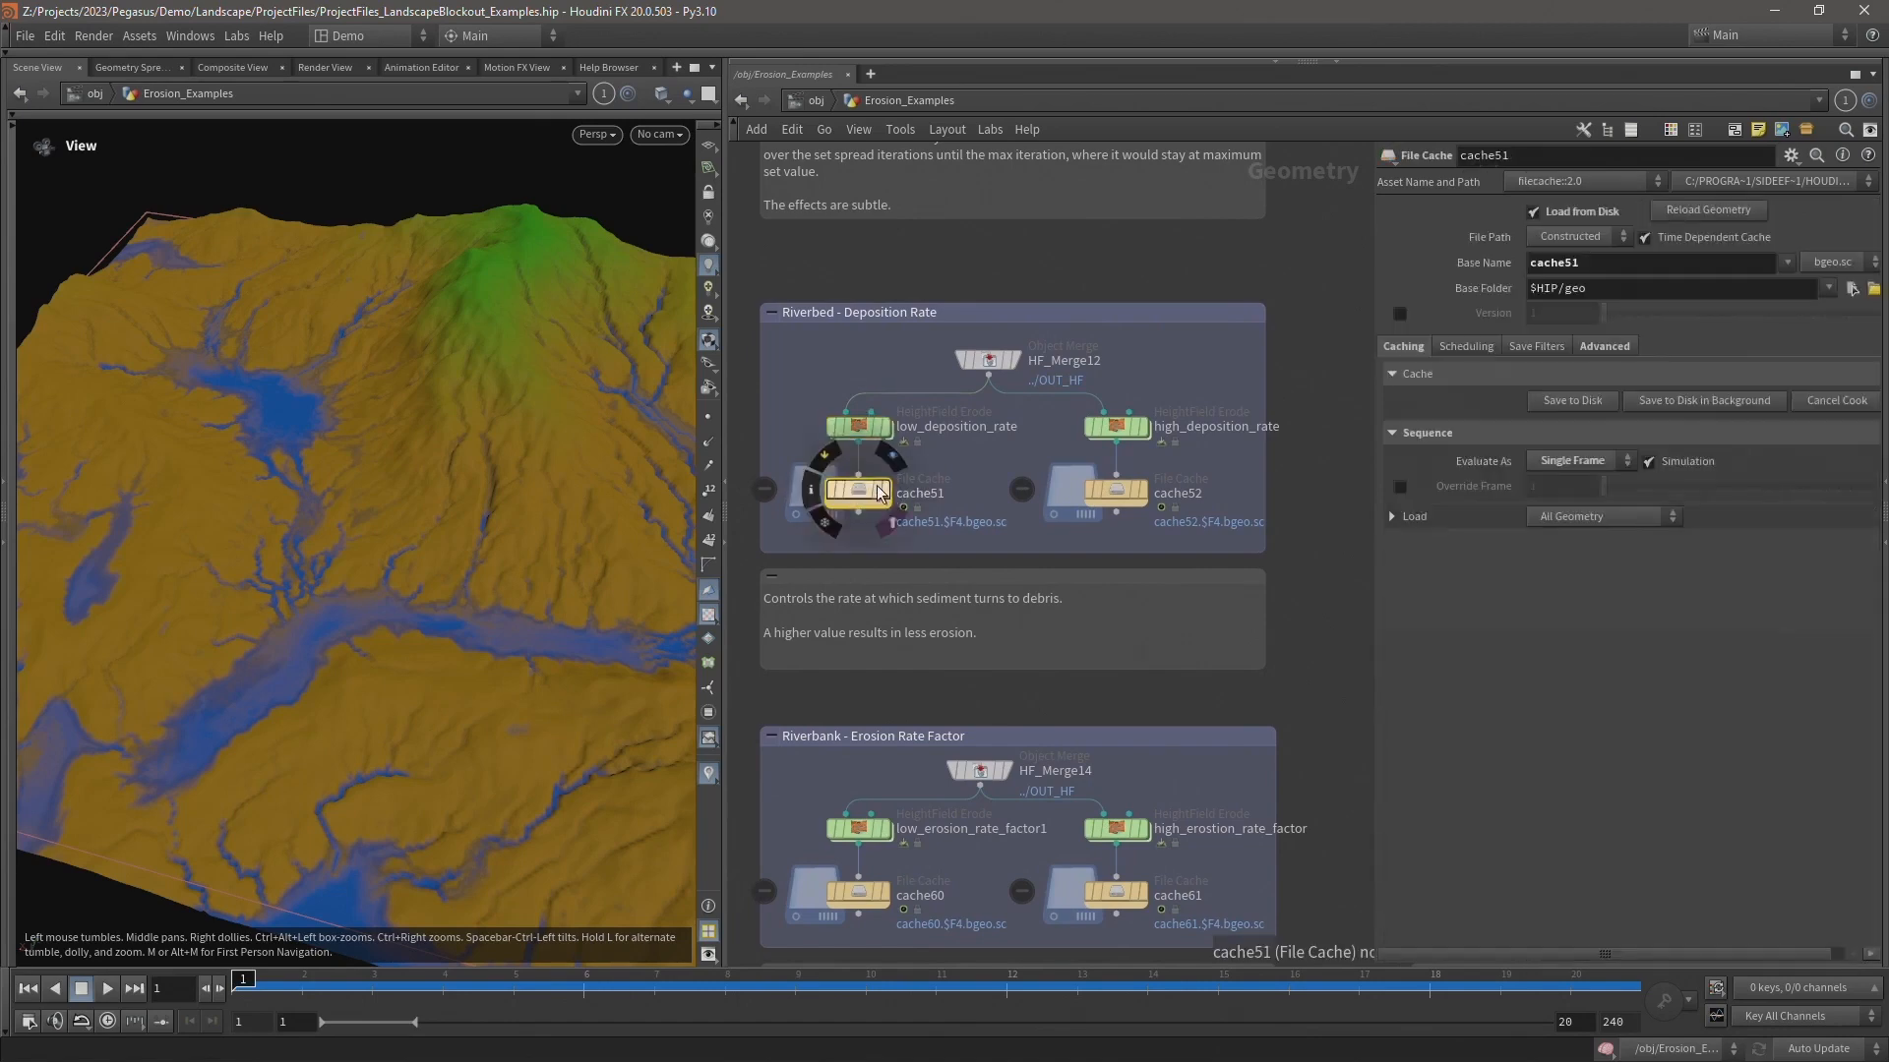
click(852, 423)
mouse_move(889, 494)
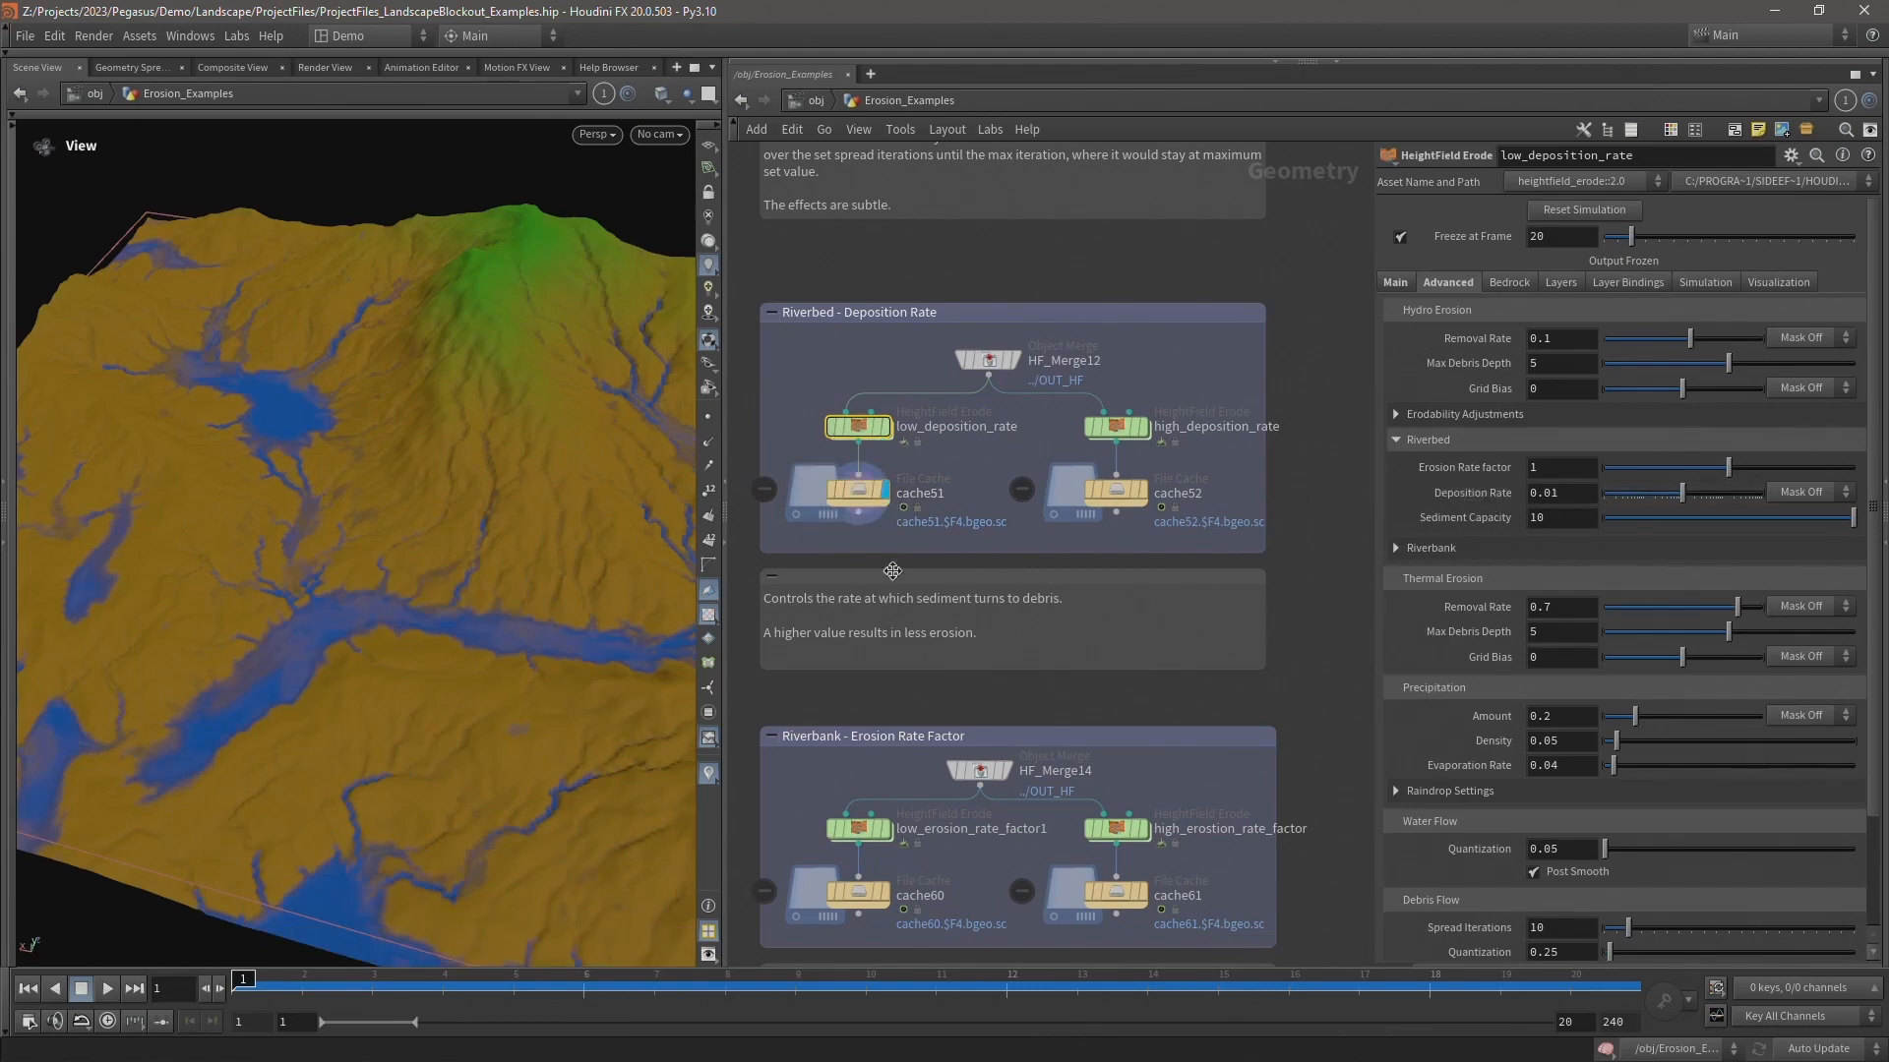
drag(548, 581, 552, 561)
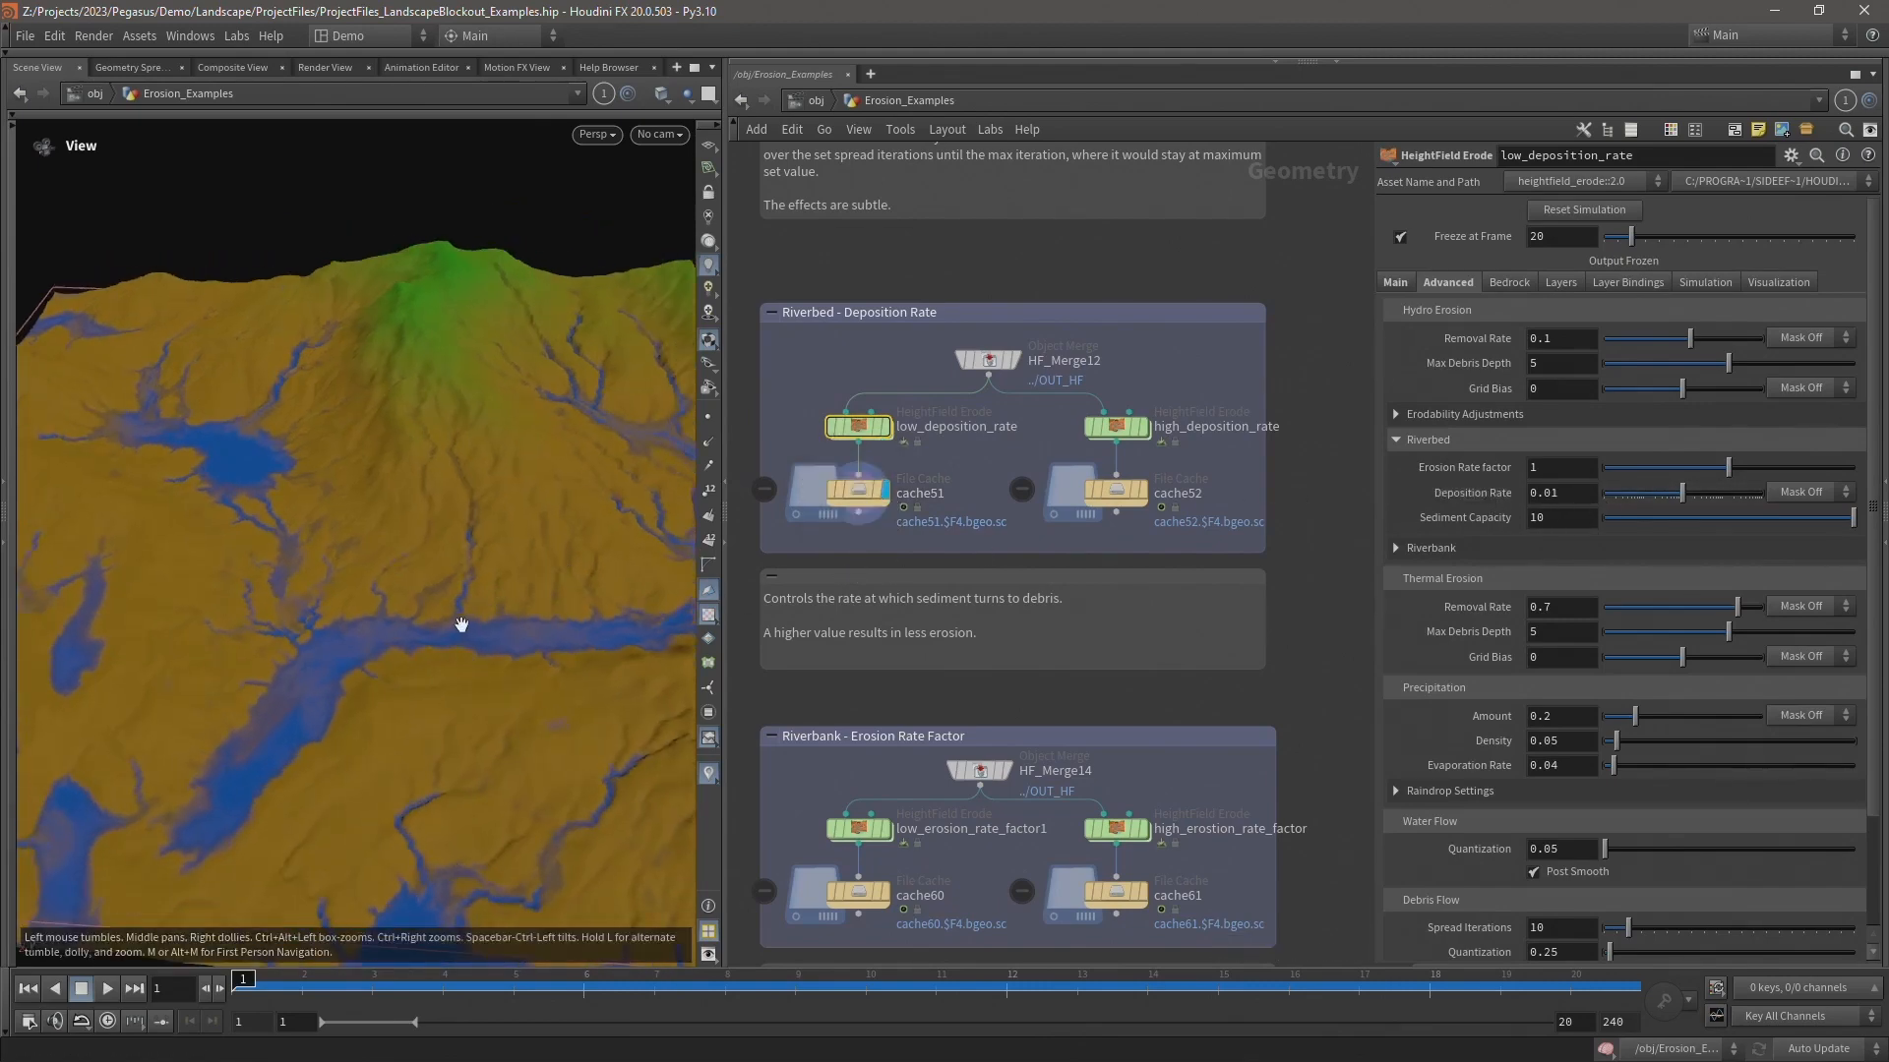
drag(461, 624, 421, 632)
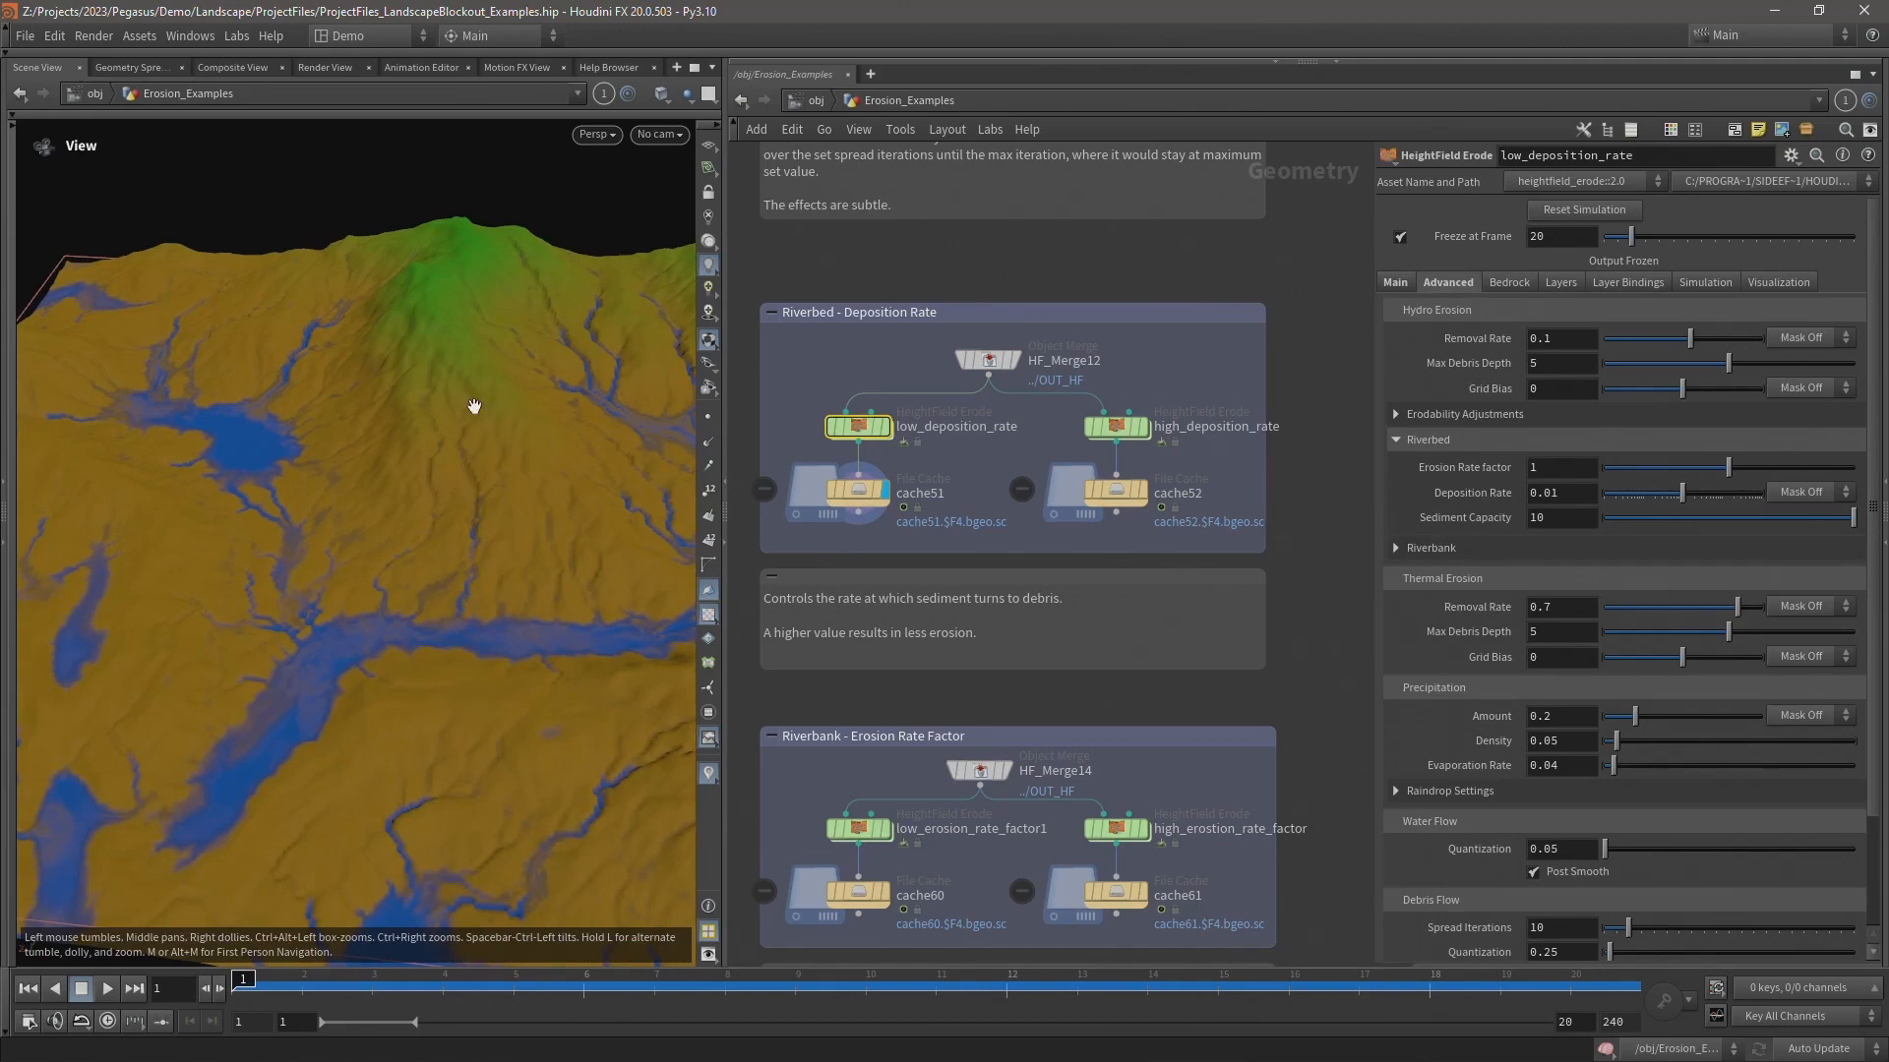
- Inspect the Deposition Rate of high_deposition_rate with cache52 displayed and compare it with low_deposition_rate and cache51
click(1103, 431)
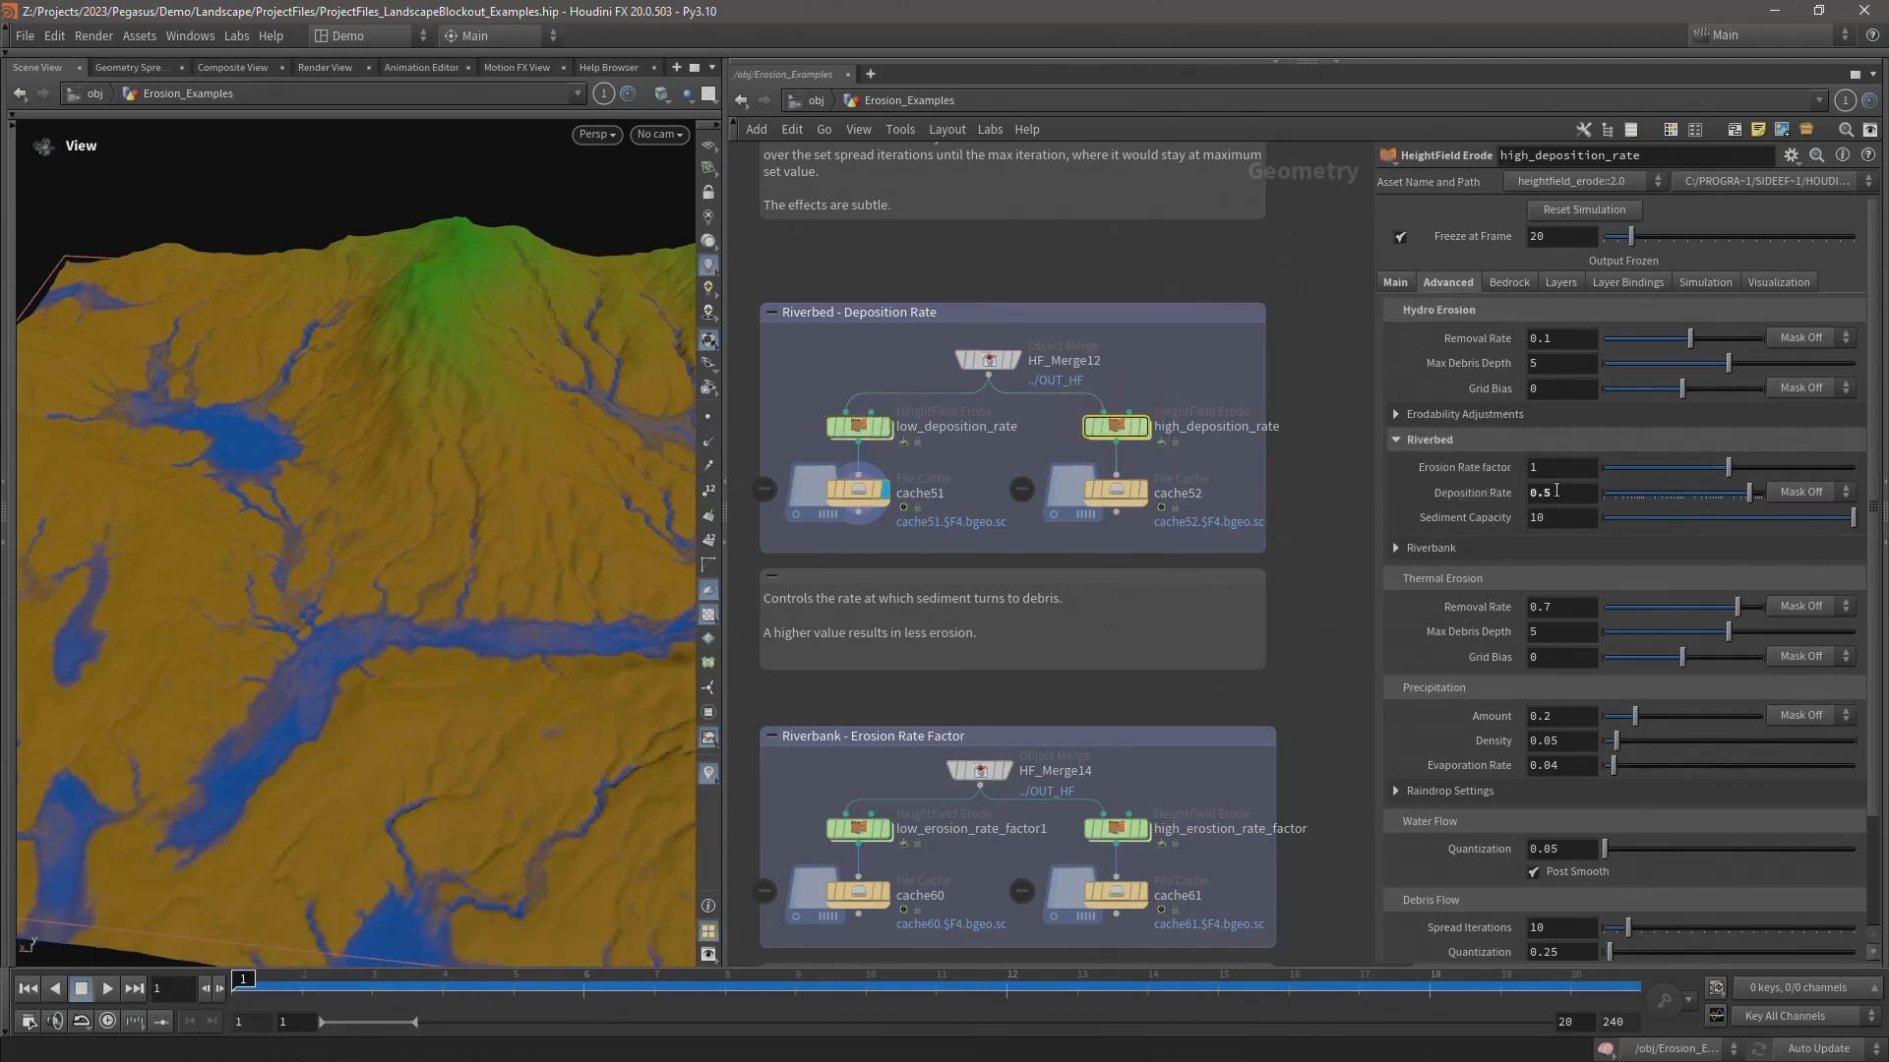
click(1149, 487)
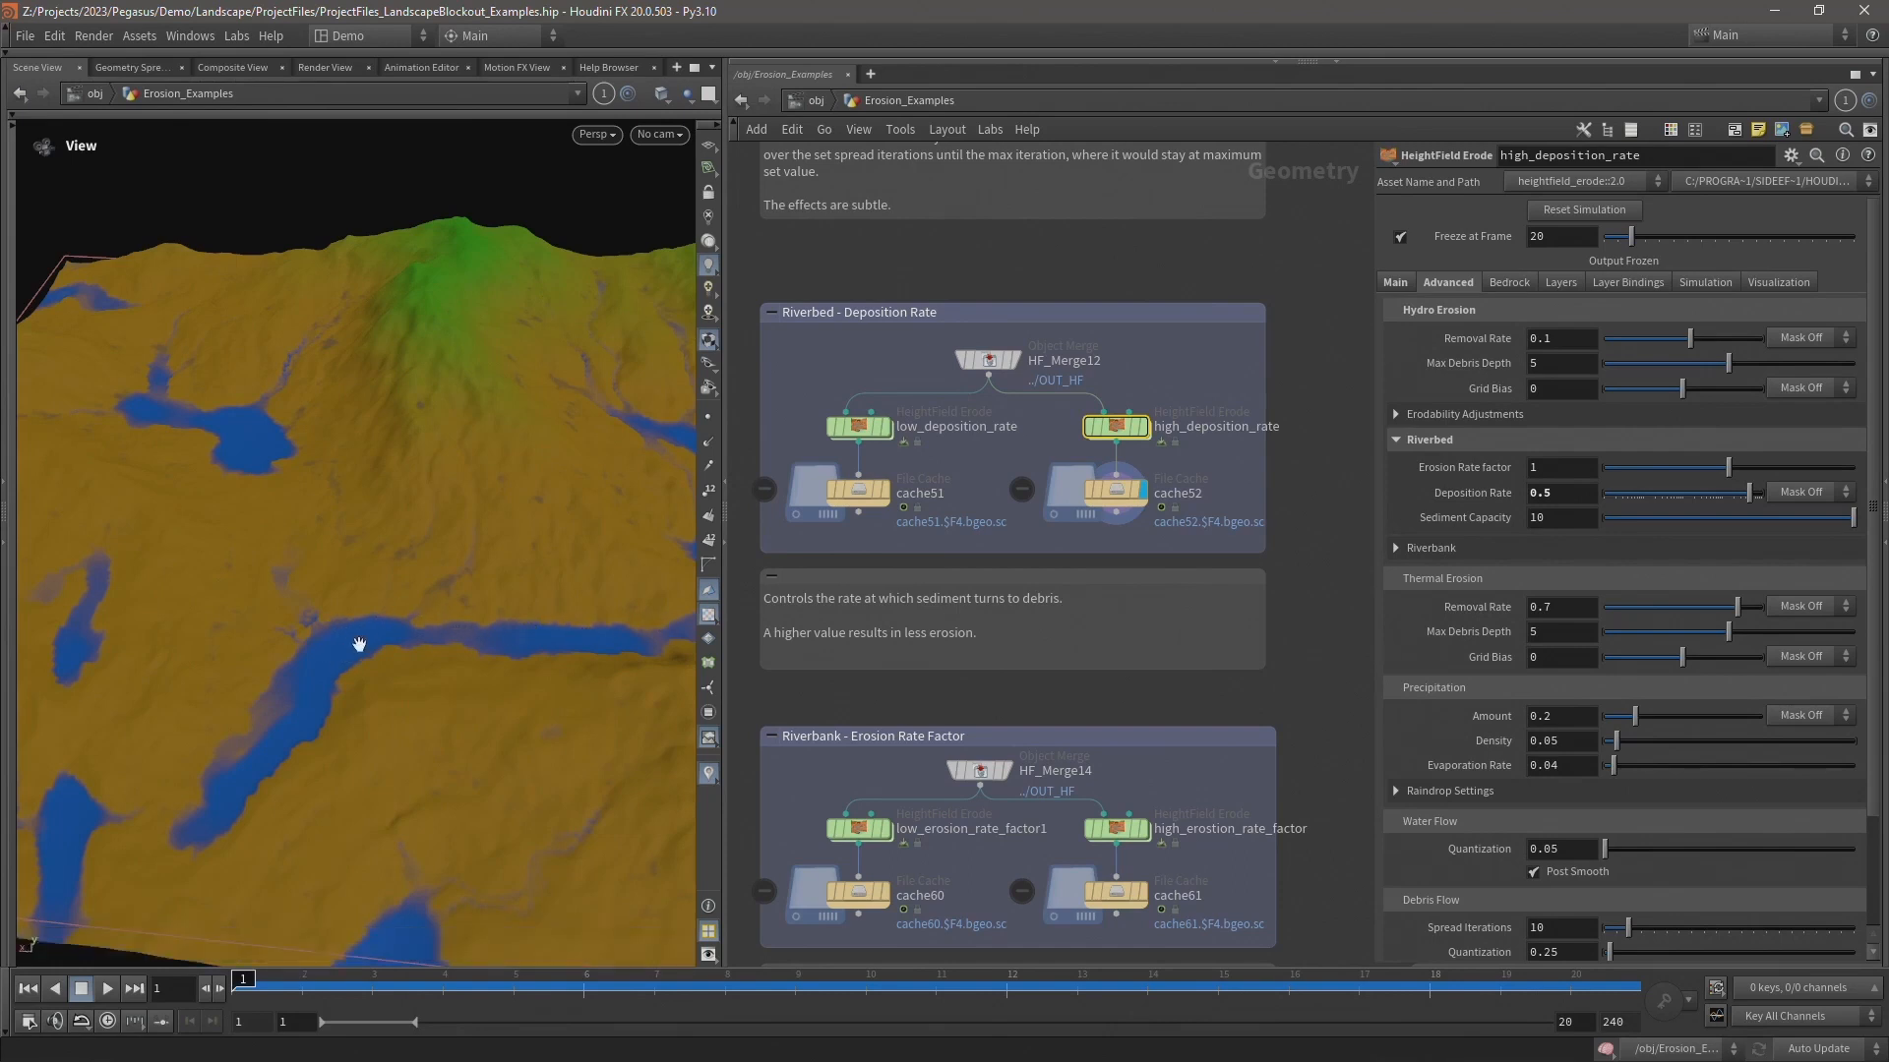
click(859, 426)
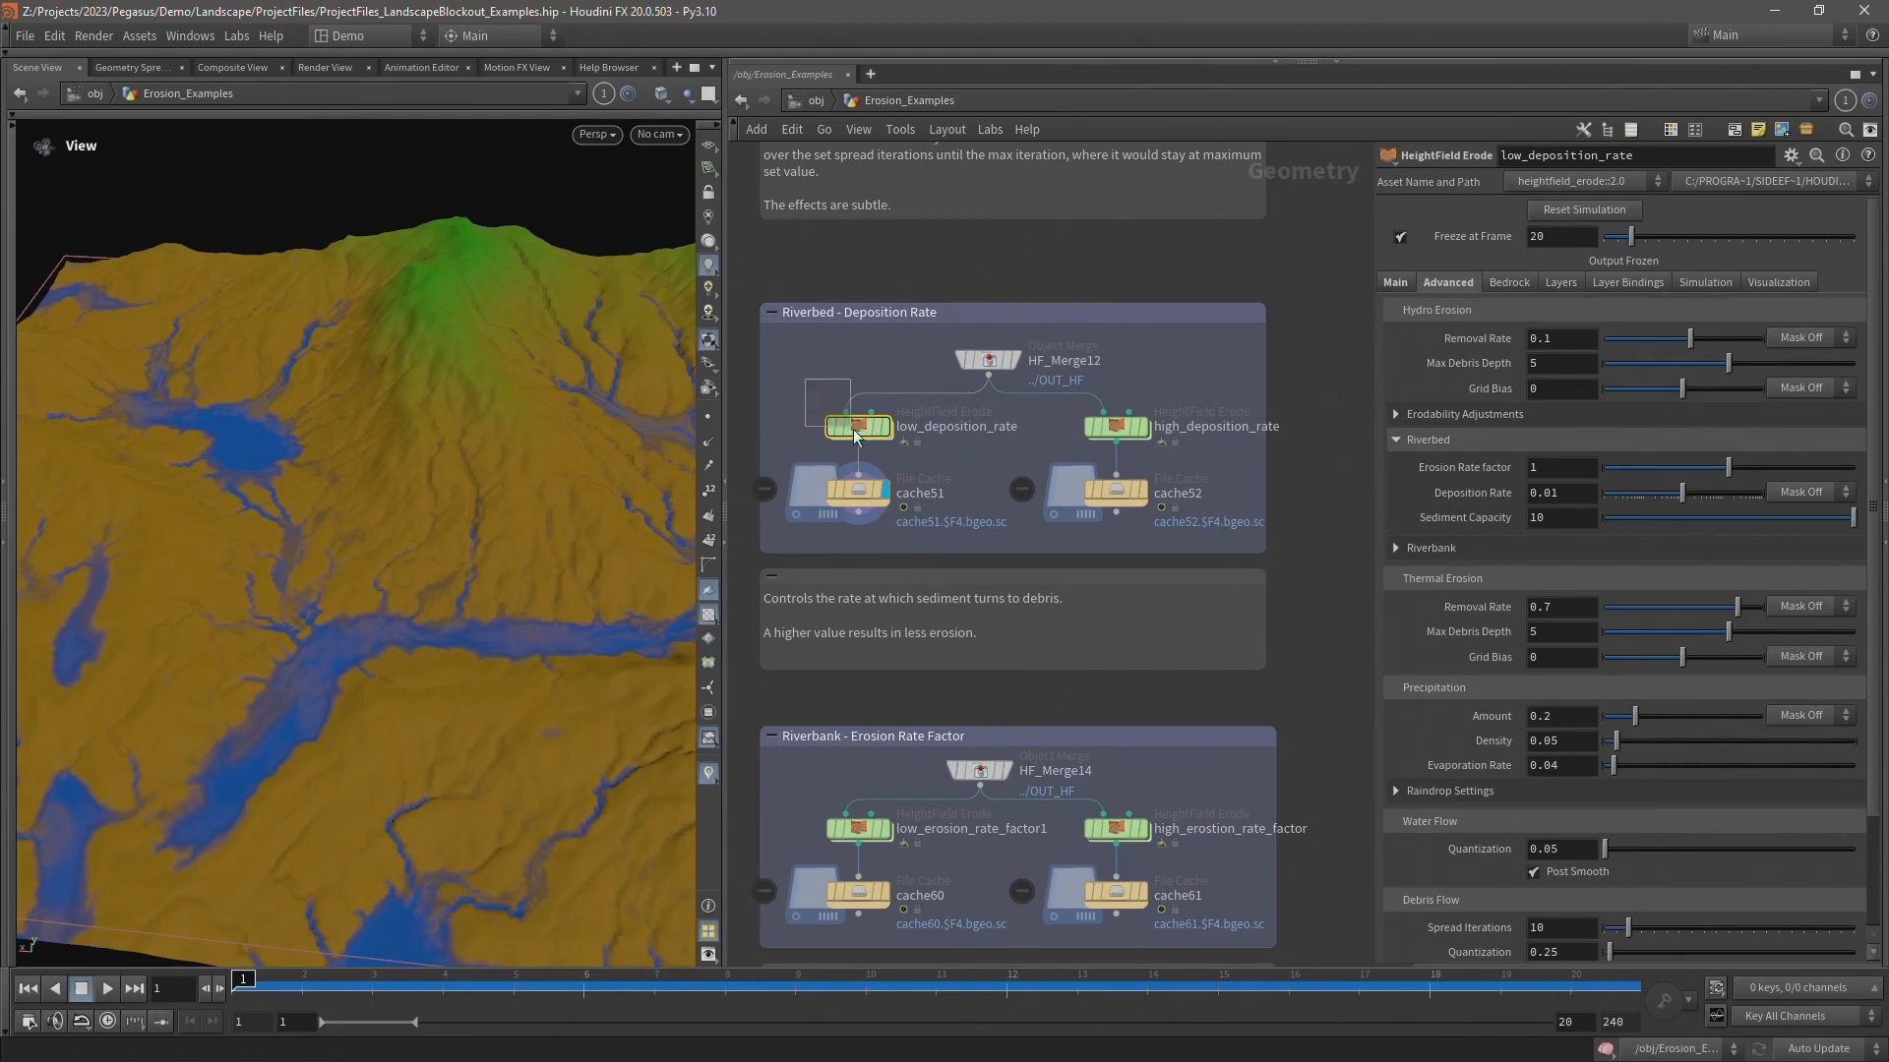
mouse_move(857, 429)
click(1104, 430)
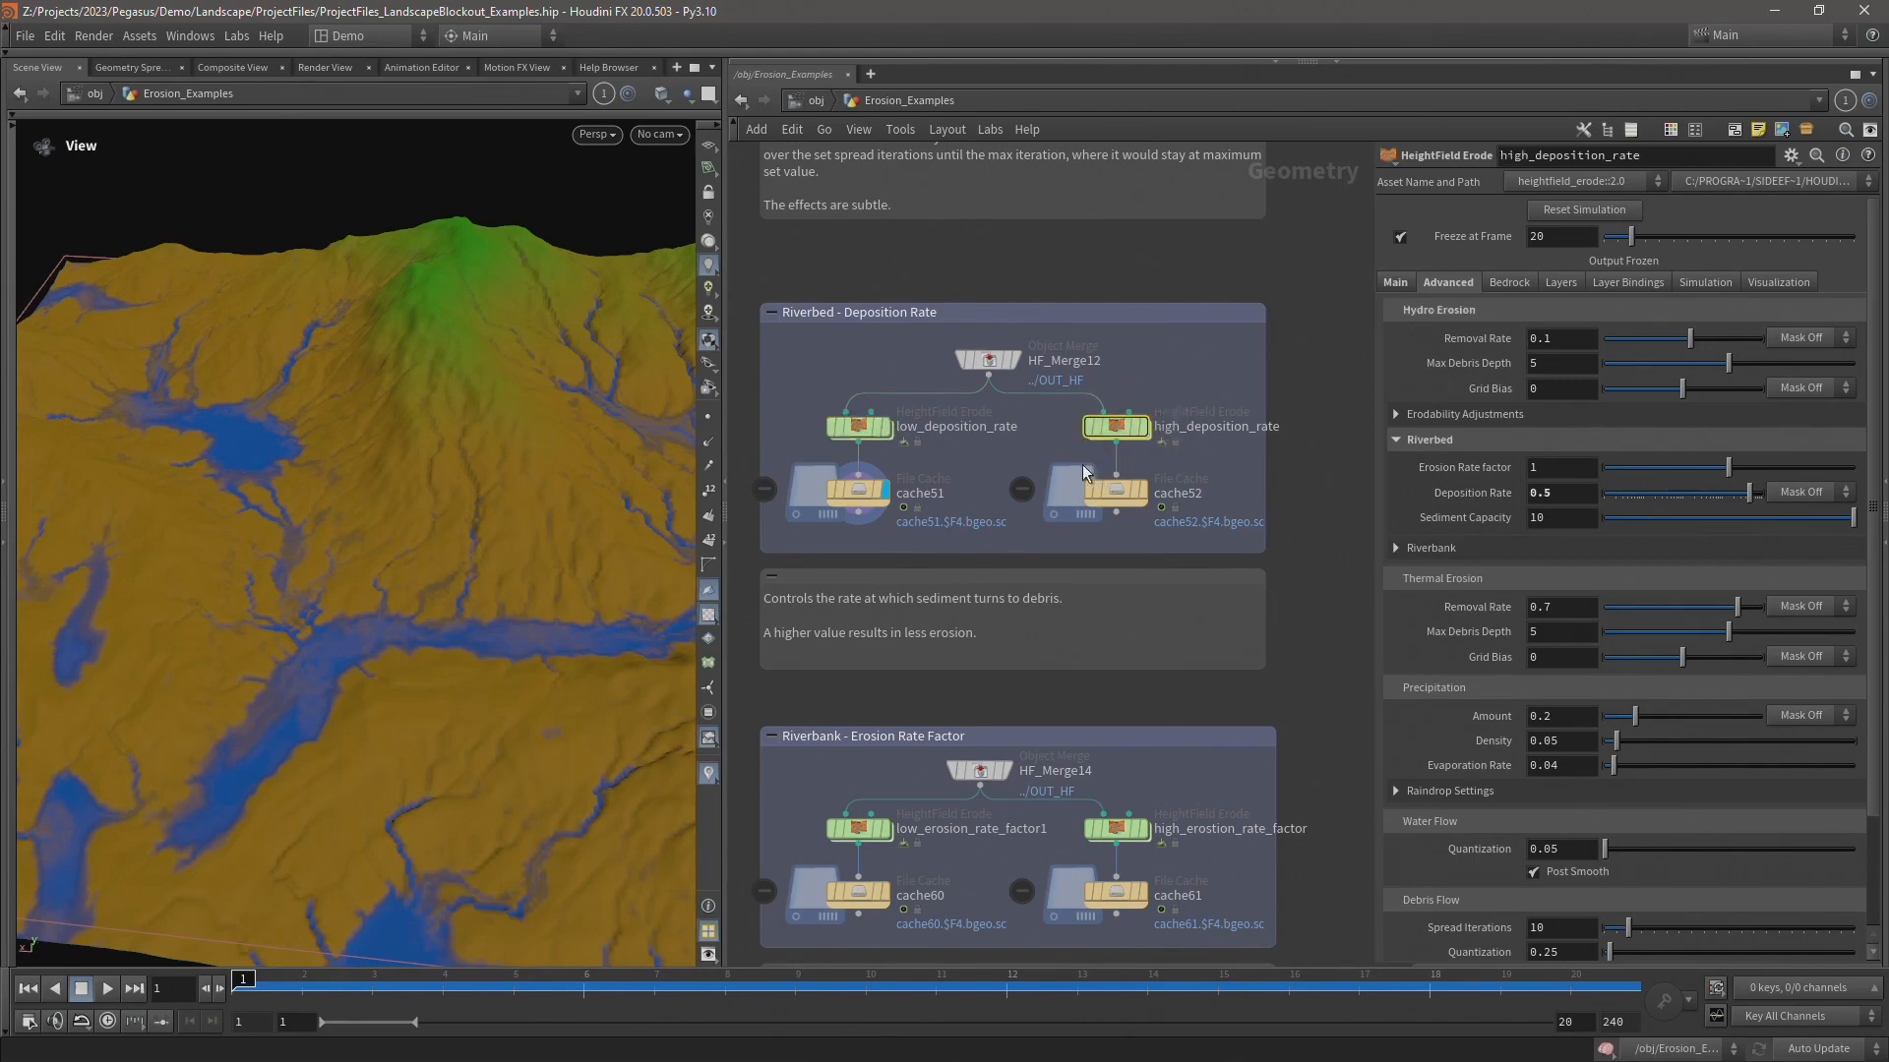
mouse_move(1149, 488)
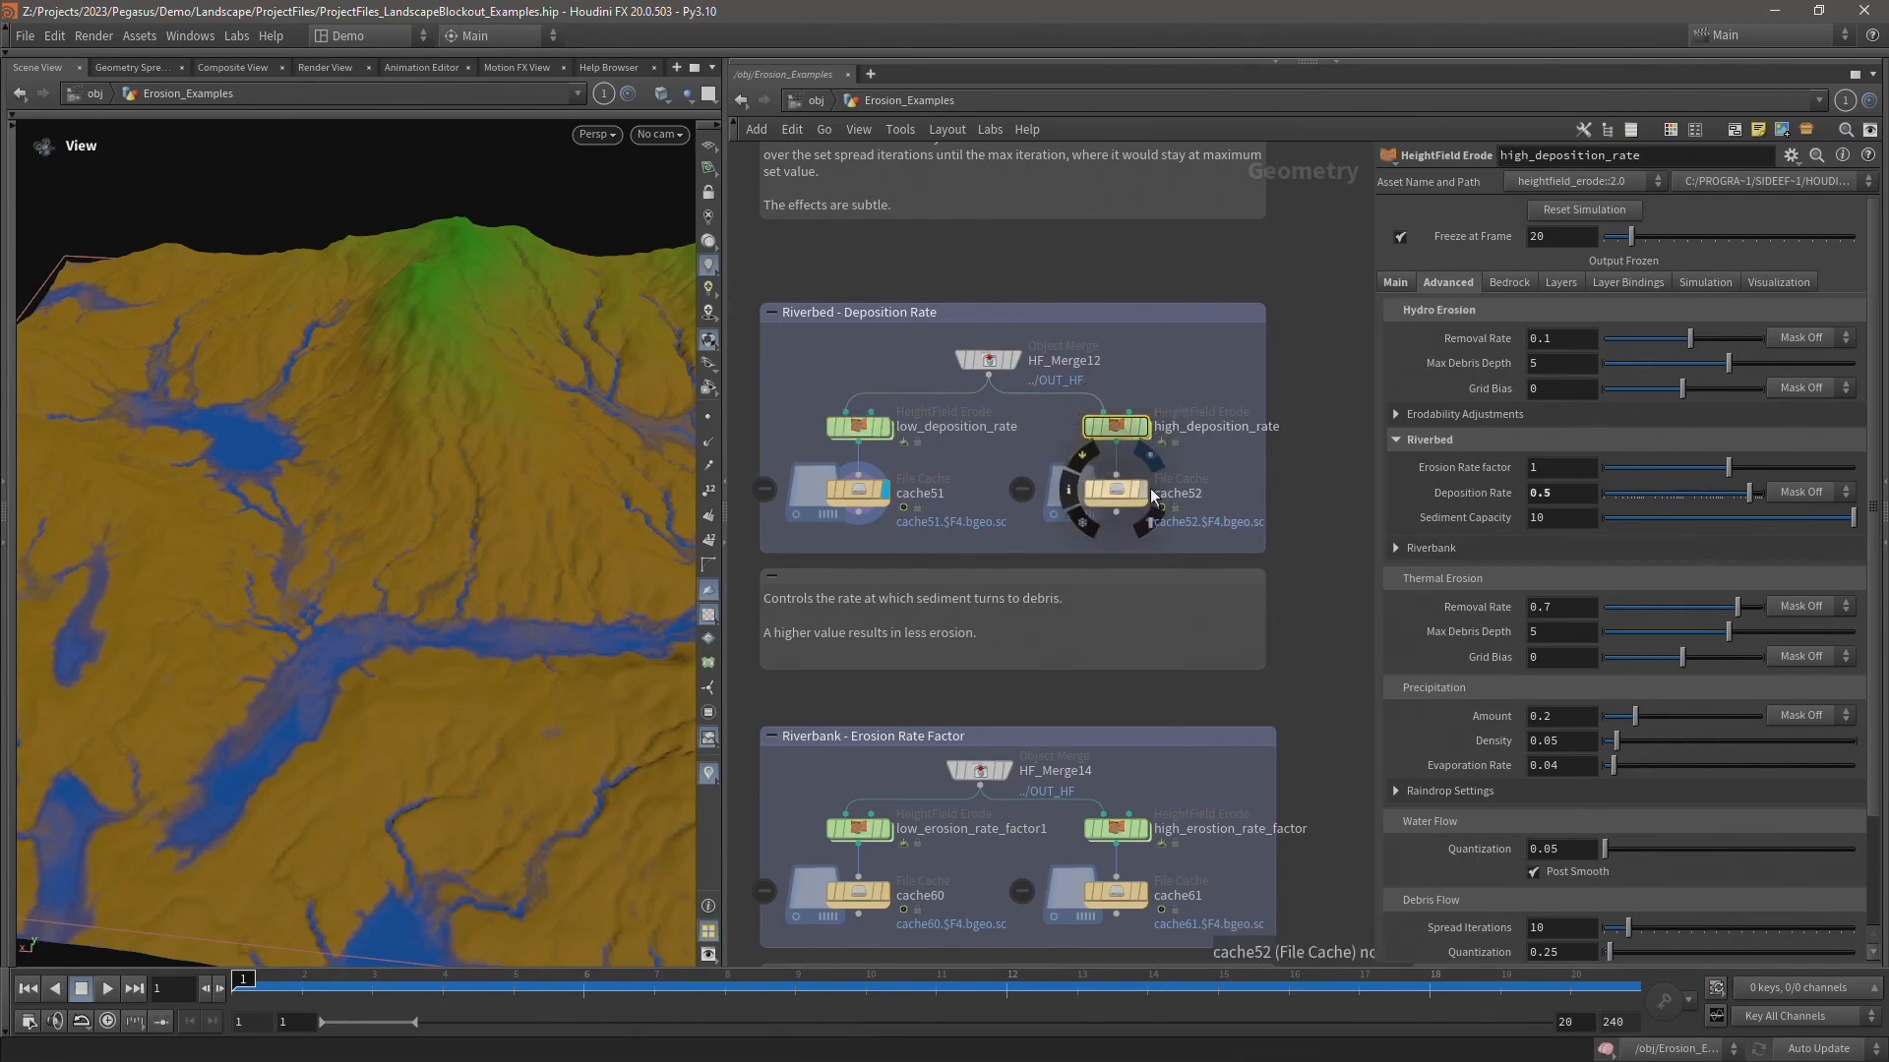
click(1153, 494)
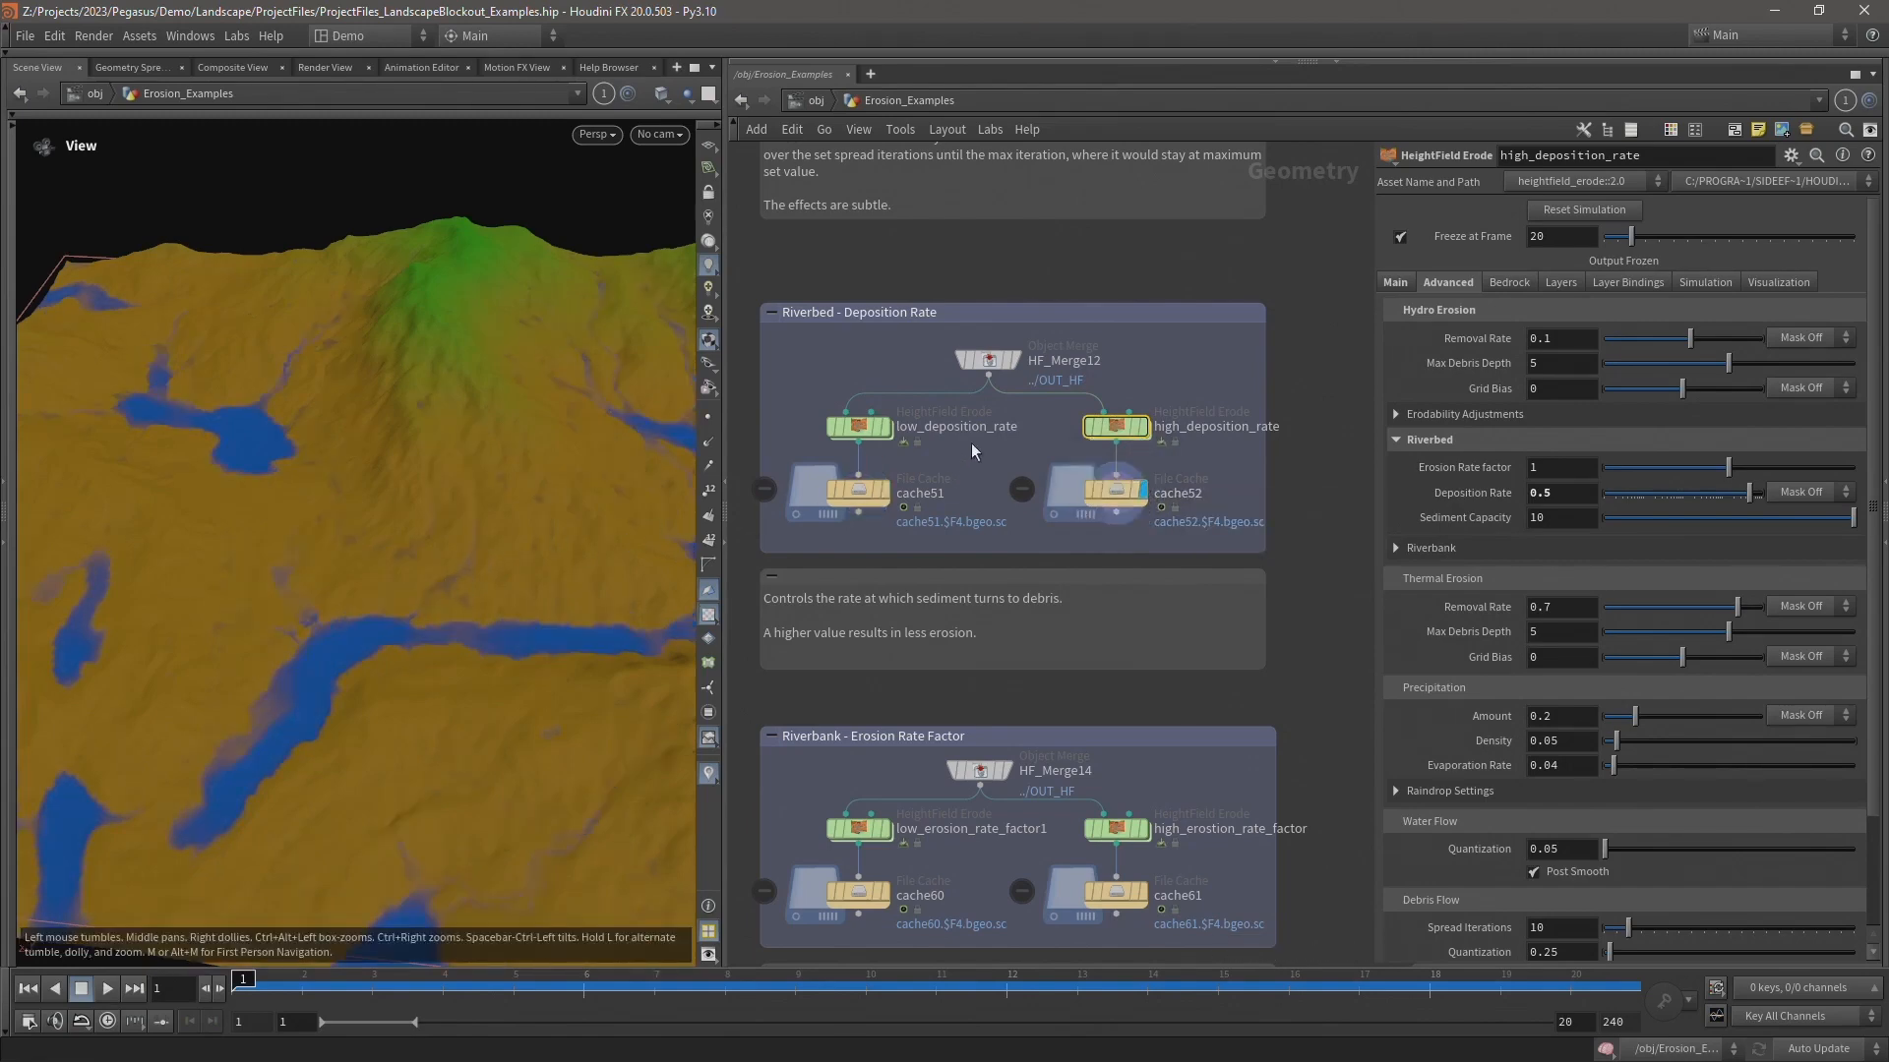
- Display cache51 again, then cache52, to compare their river channels, and return to the high_deposition_rate settings
click(870, 502)
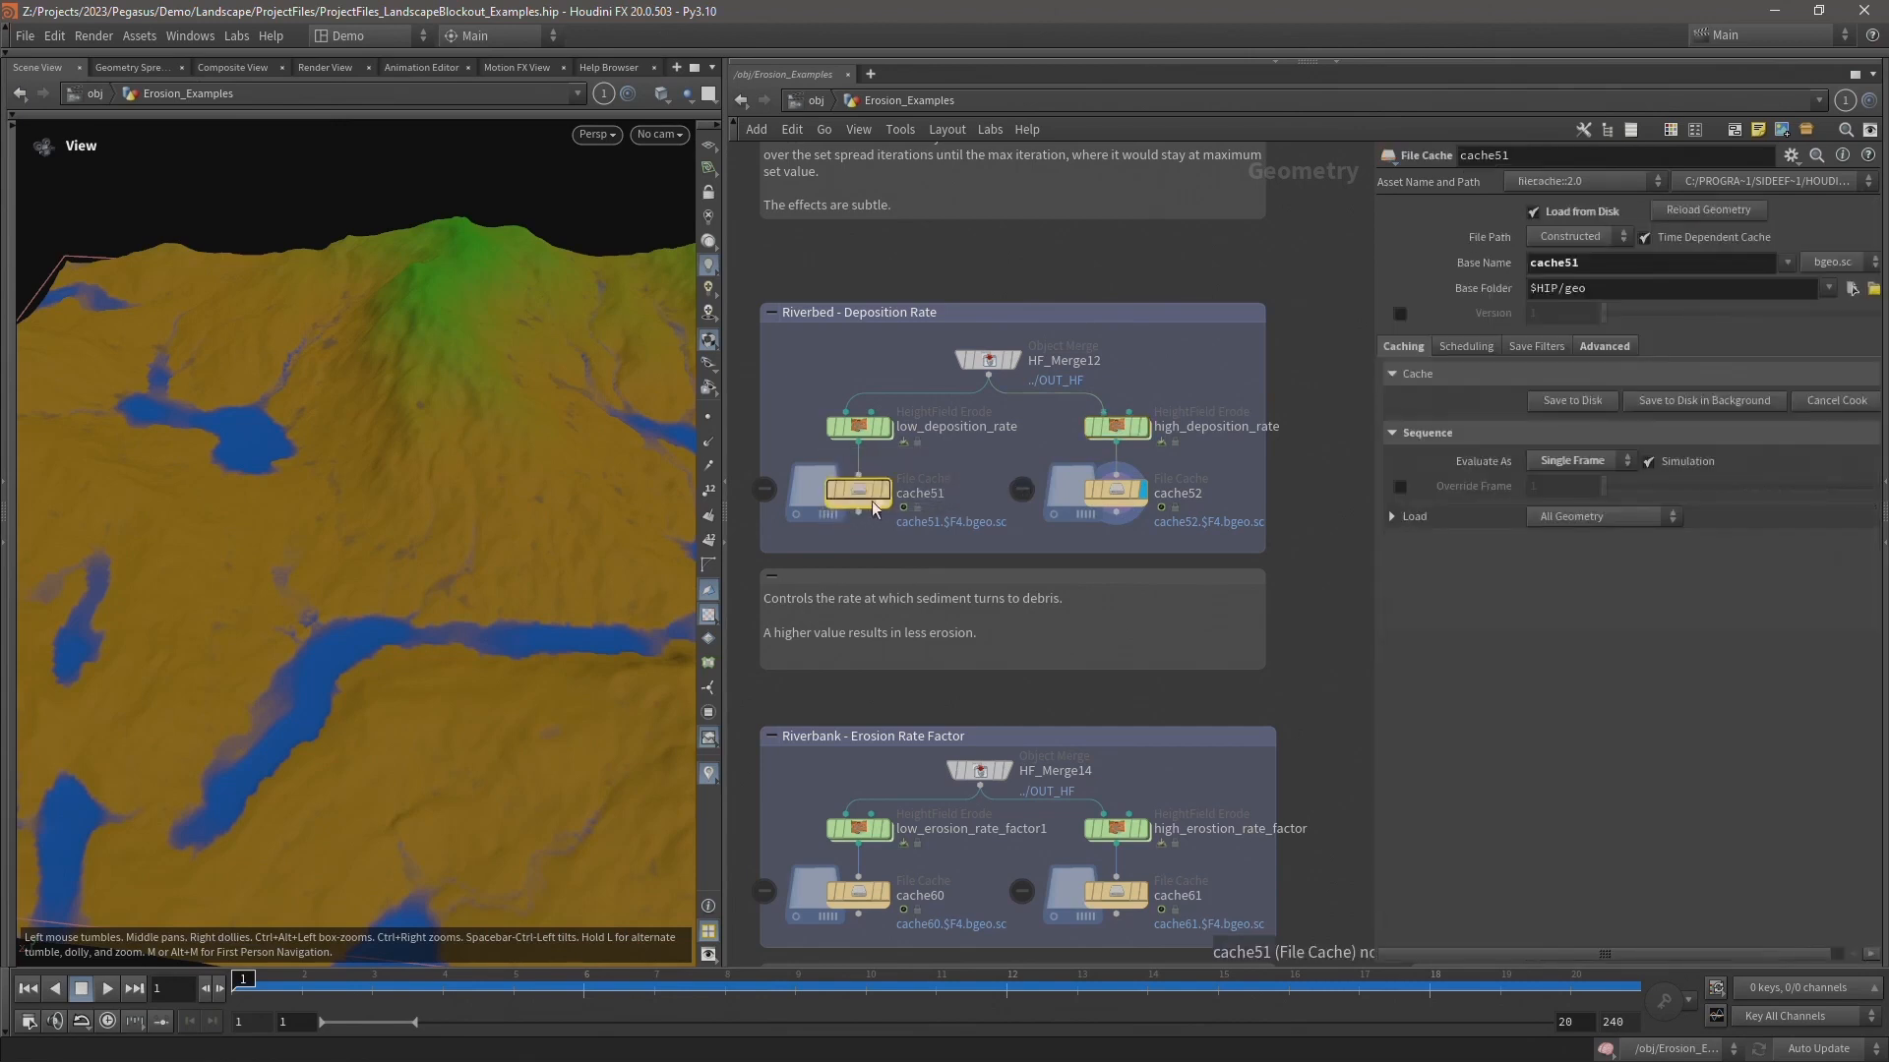
mouse_move(888, 490)
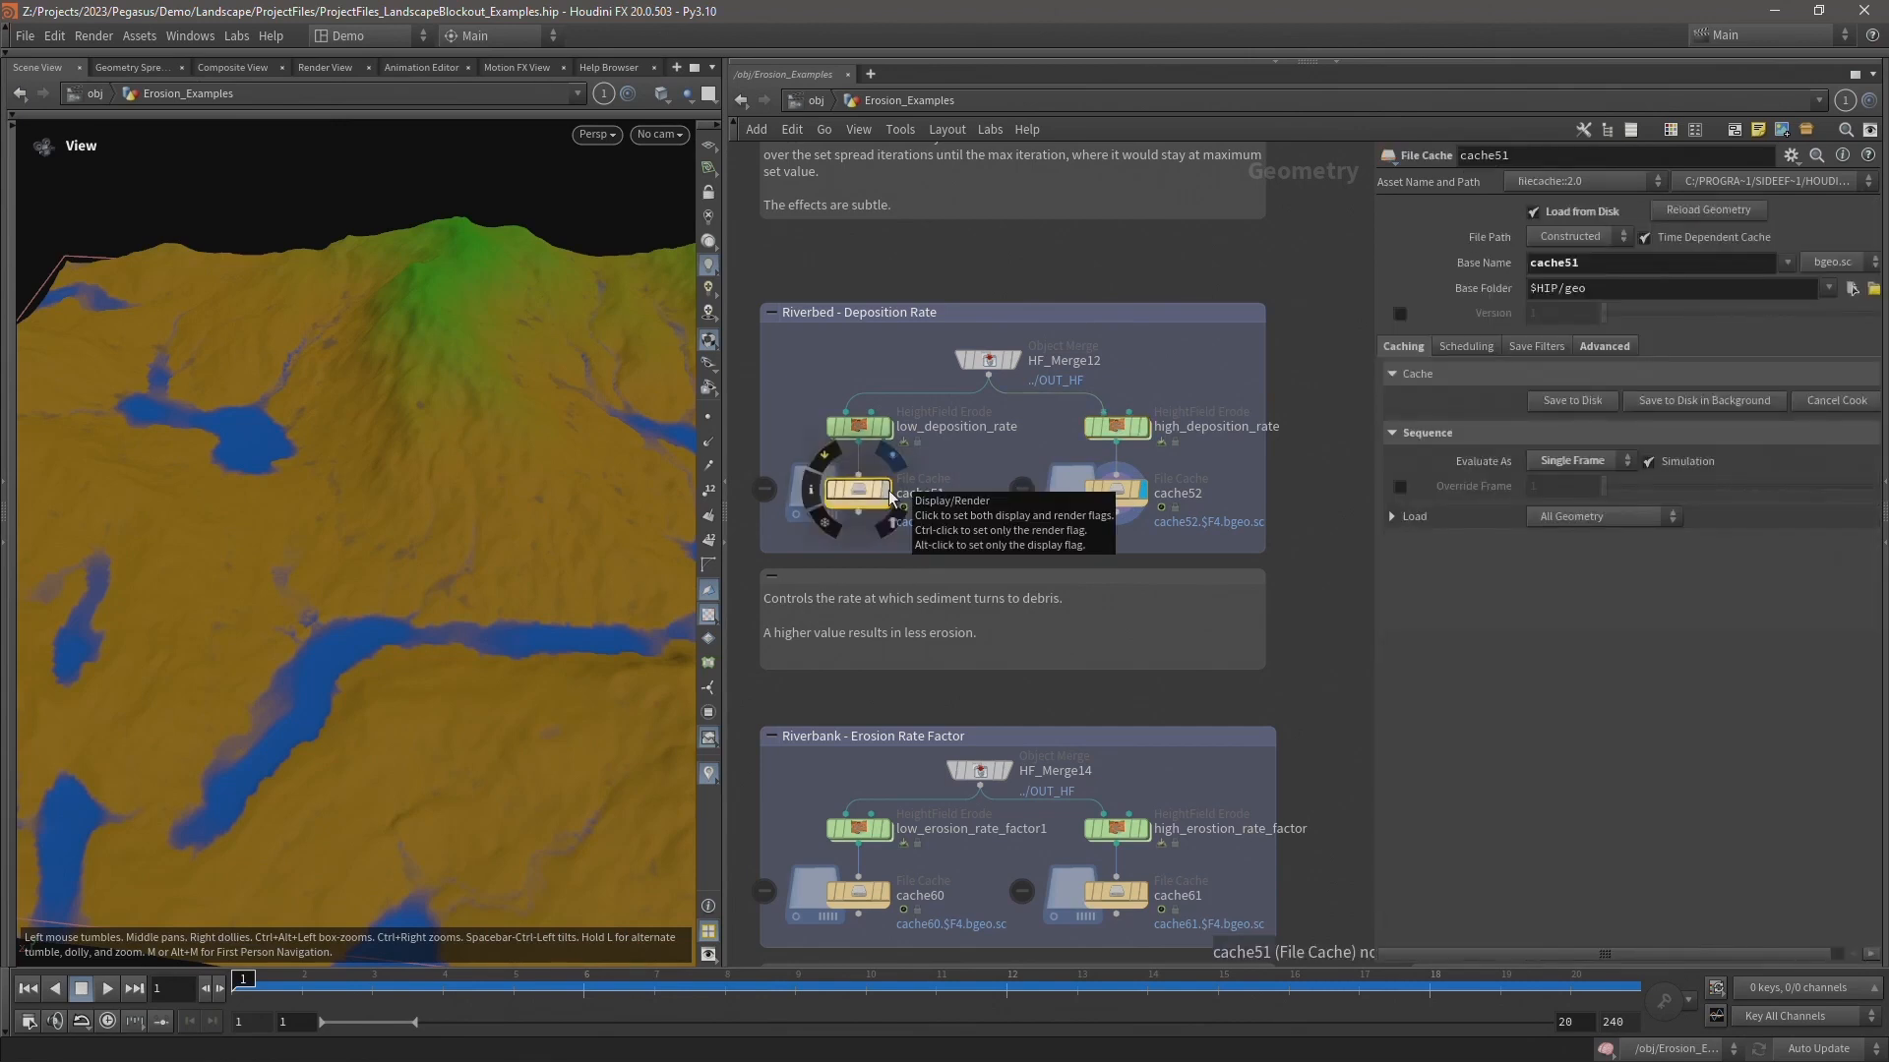
click(888, 490)
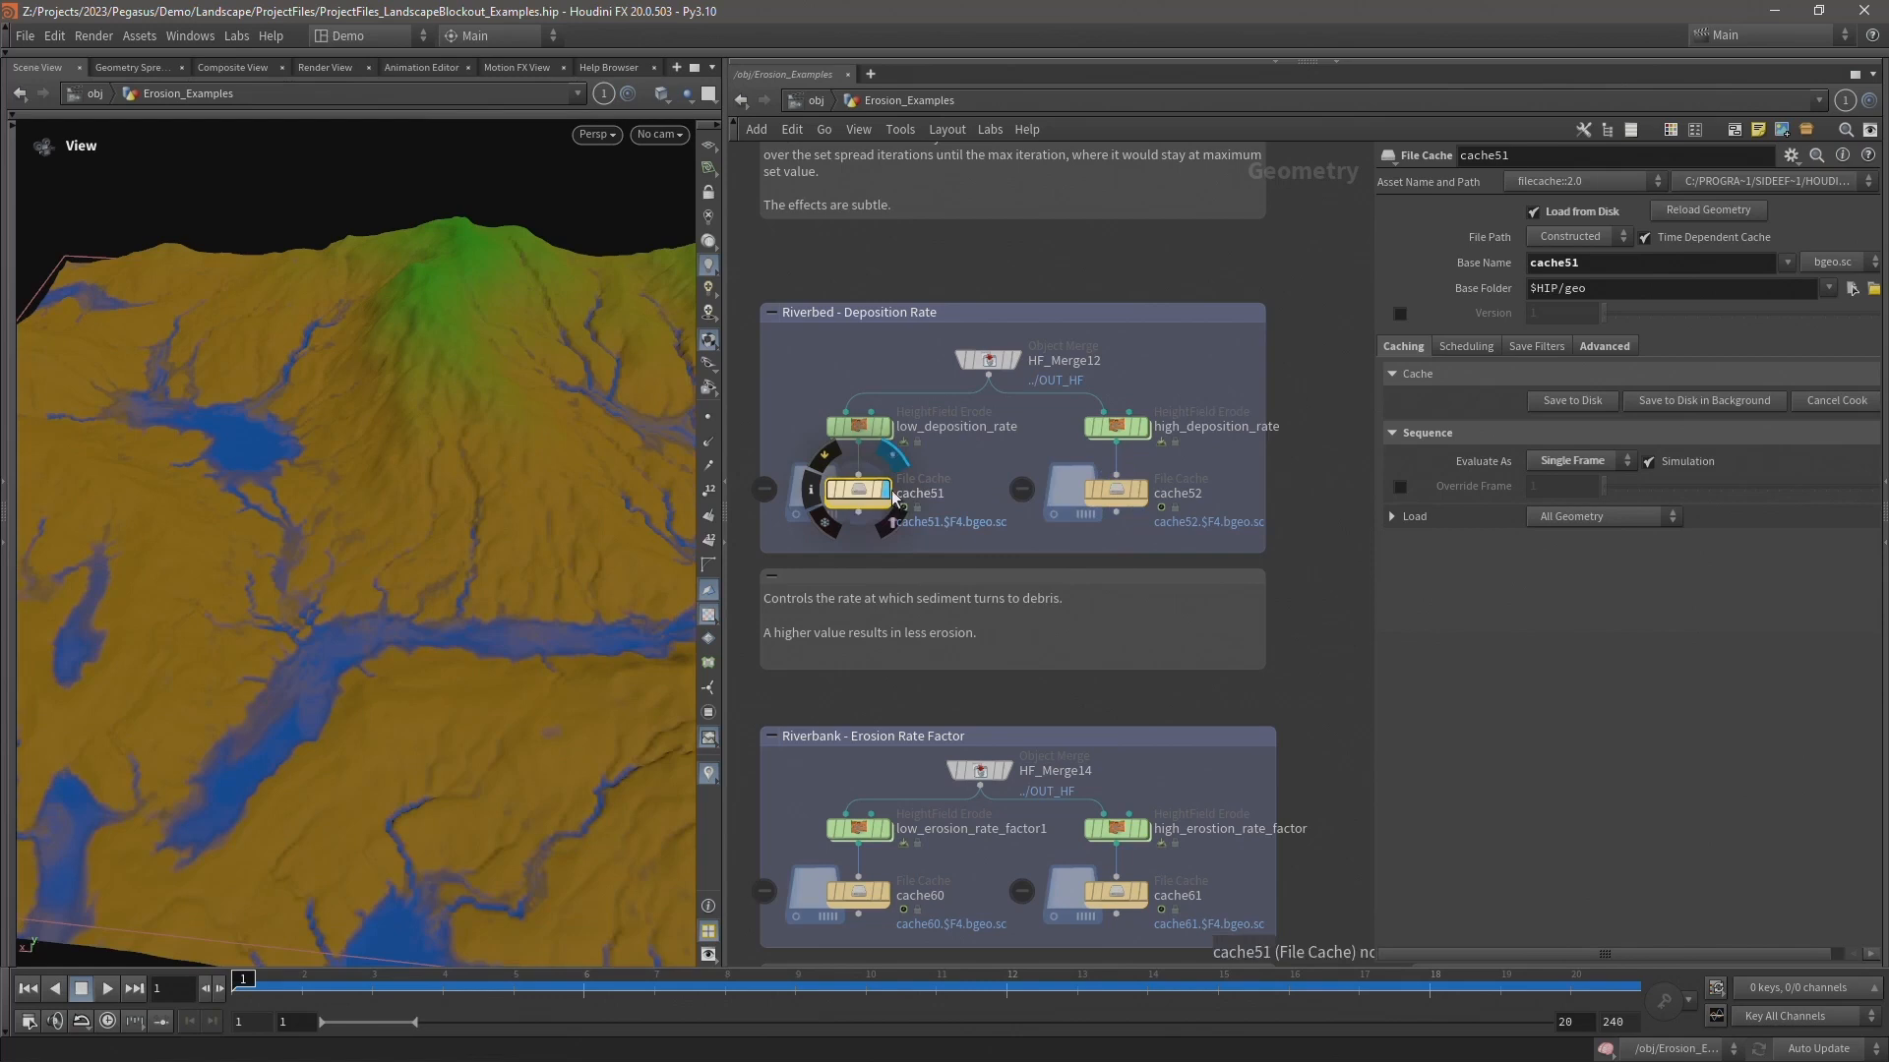
click(1142, 490)
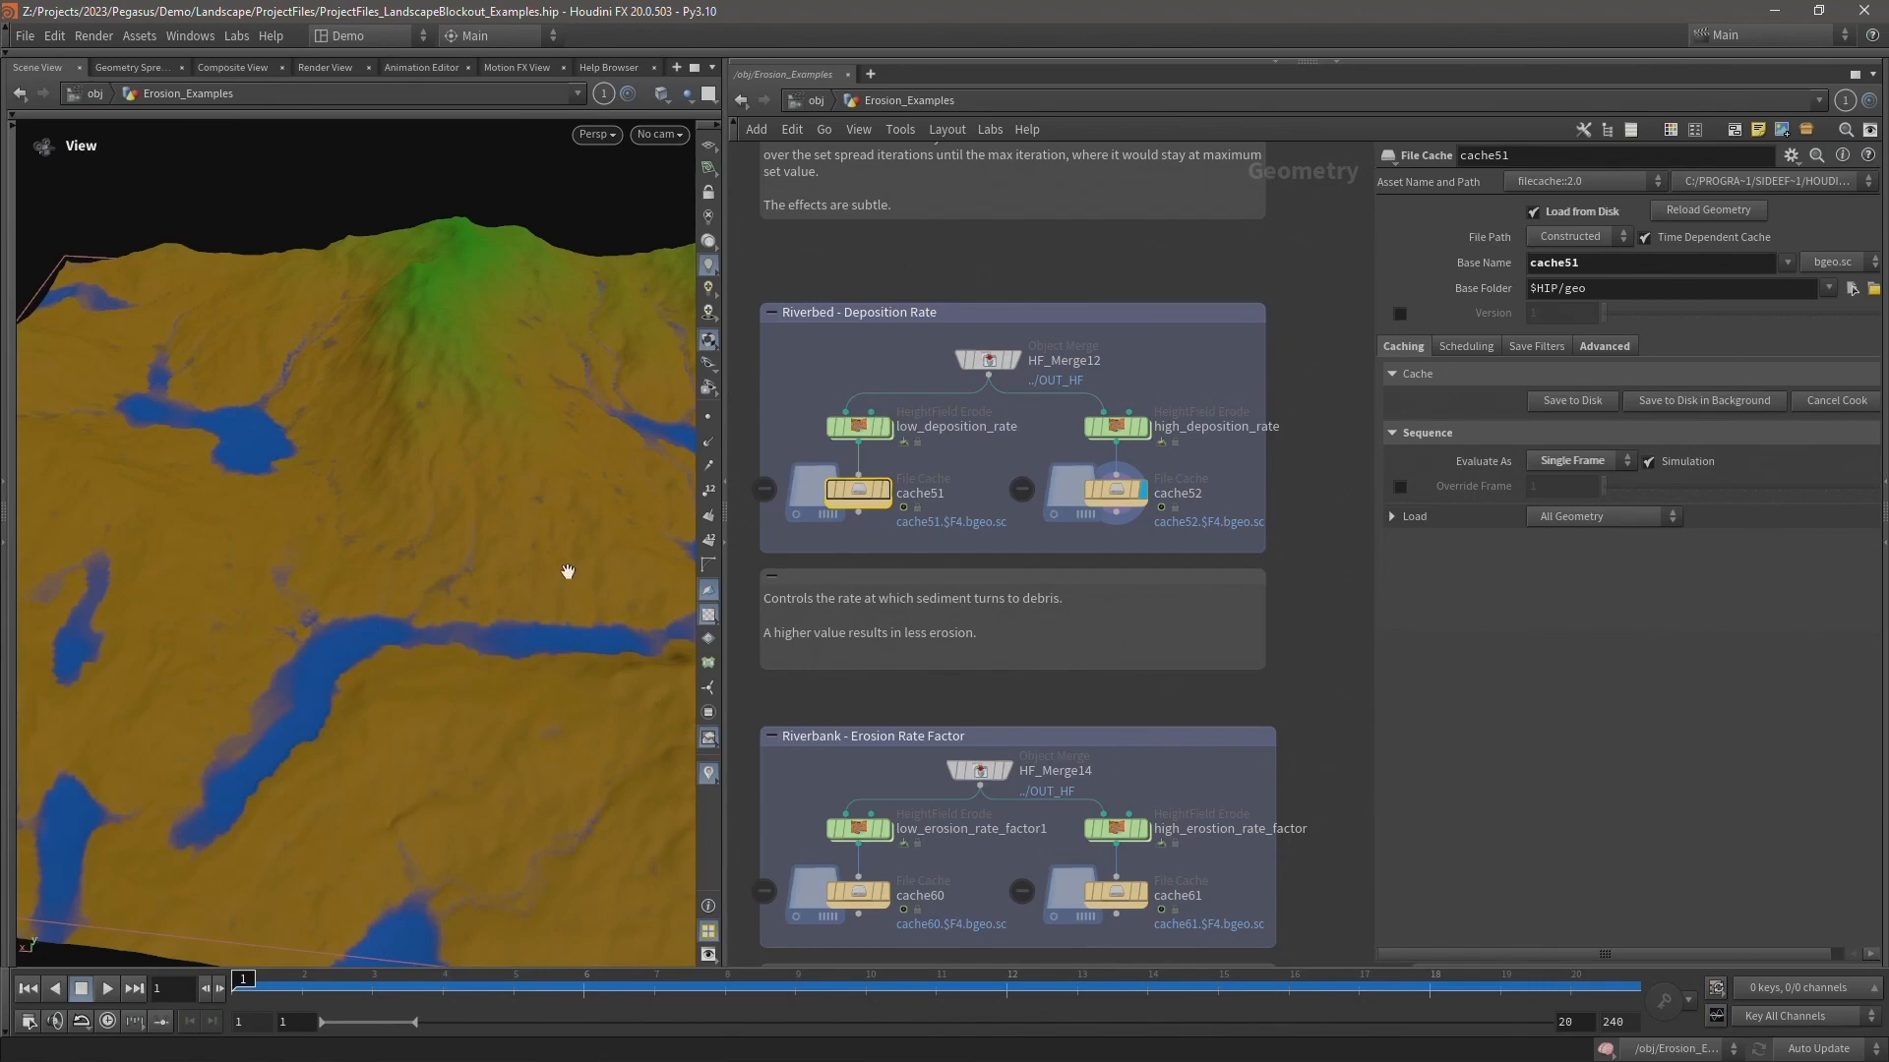
click(1113, 430)
- Find the Riverbank - Erosion Rate Factor group and inspect the Erosion Rate Factor of low_erosion_rate_factor1 with cache60 displayed
scroll(937, 627, down, 3)
middle_drag(879, 653, 988, 355)
scroll(966, 433, up, 3)
scroll(966, 433, down, 2)
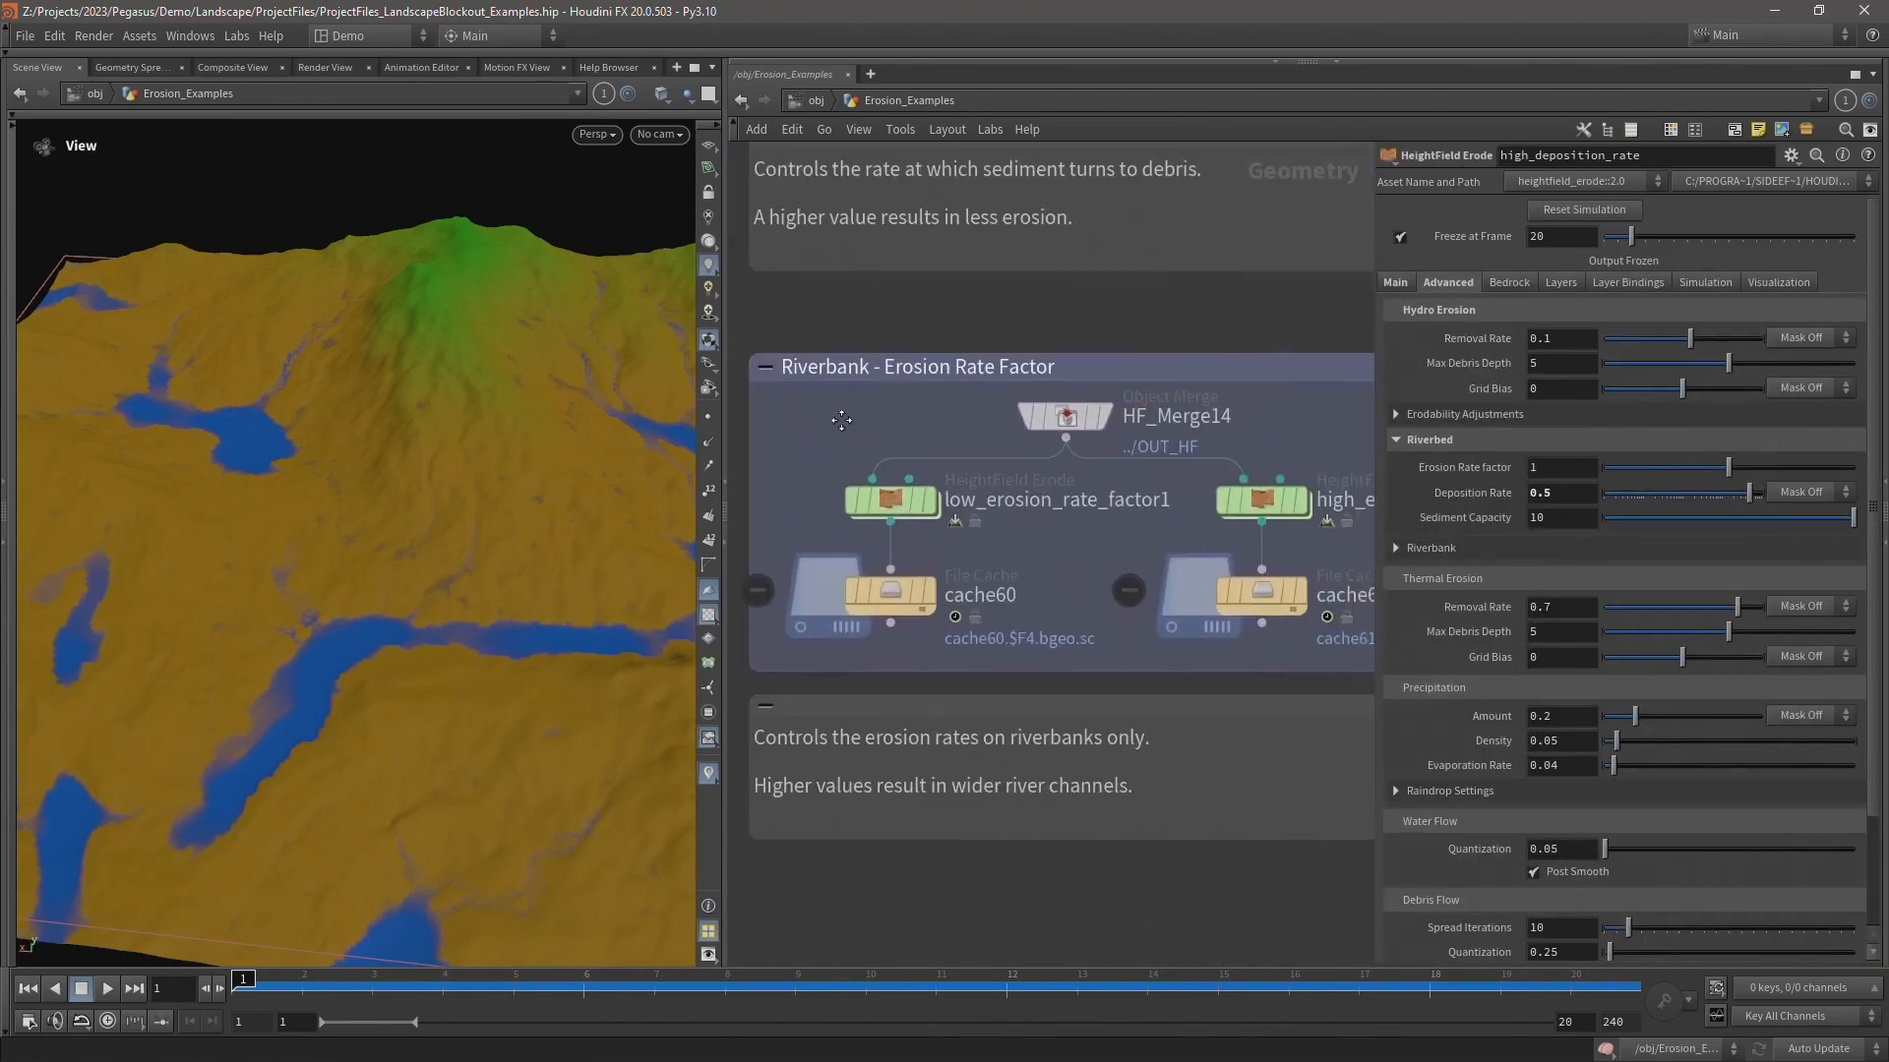
click(852, 476)
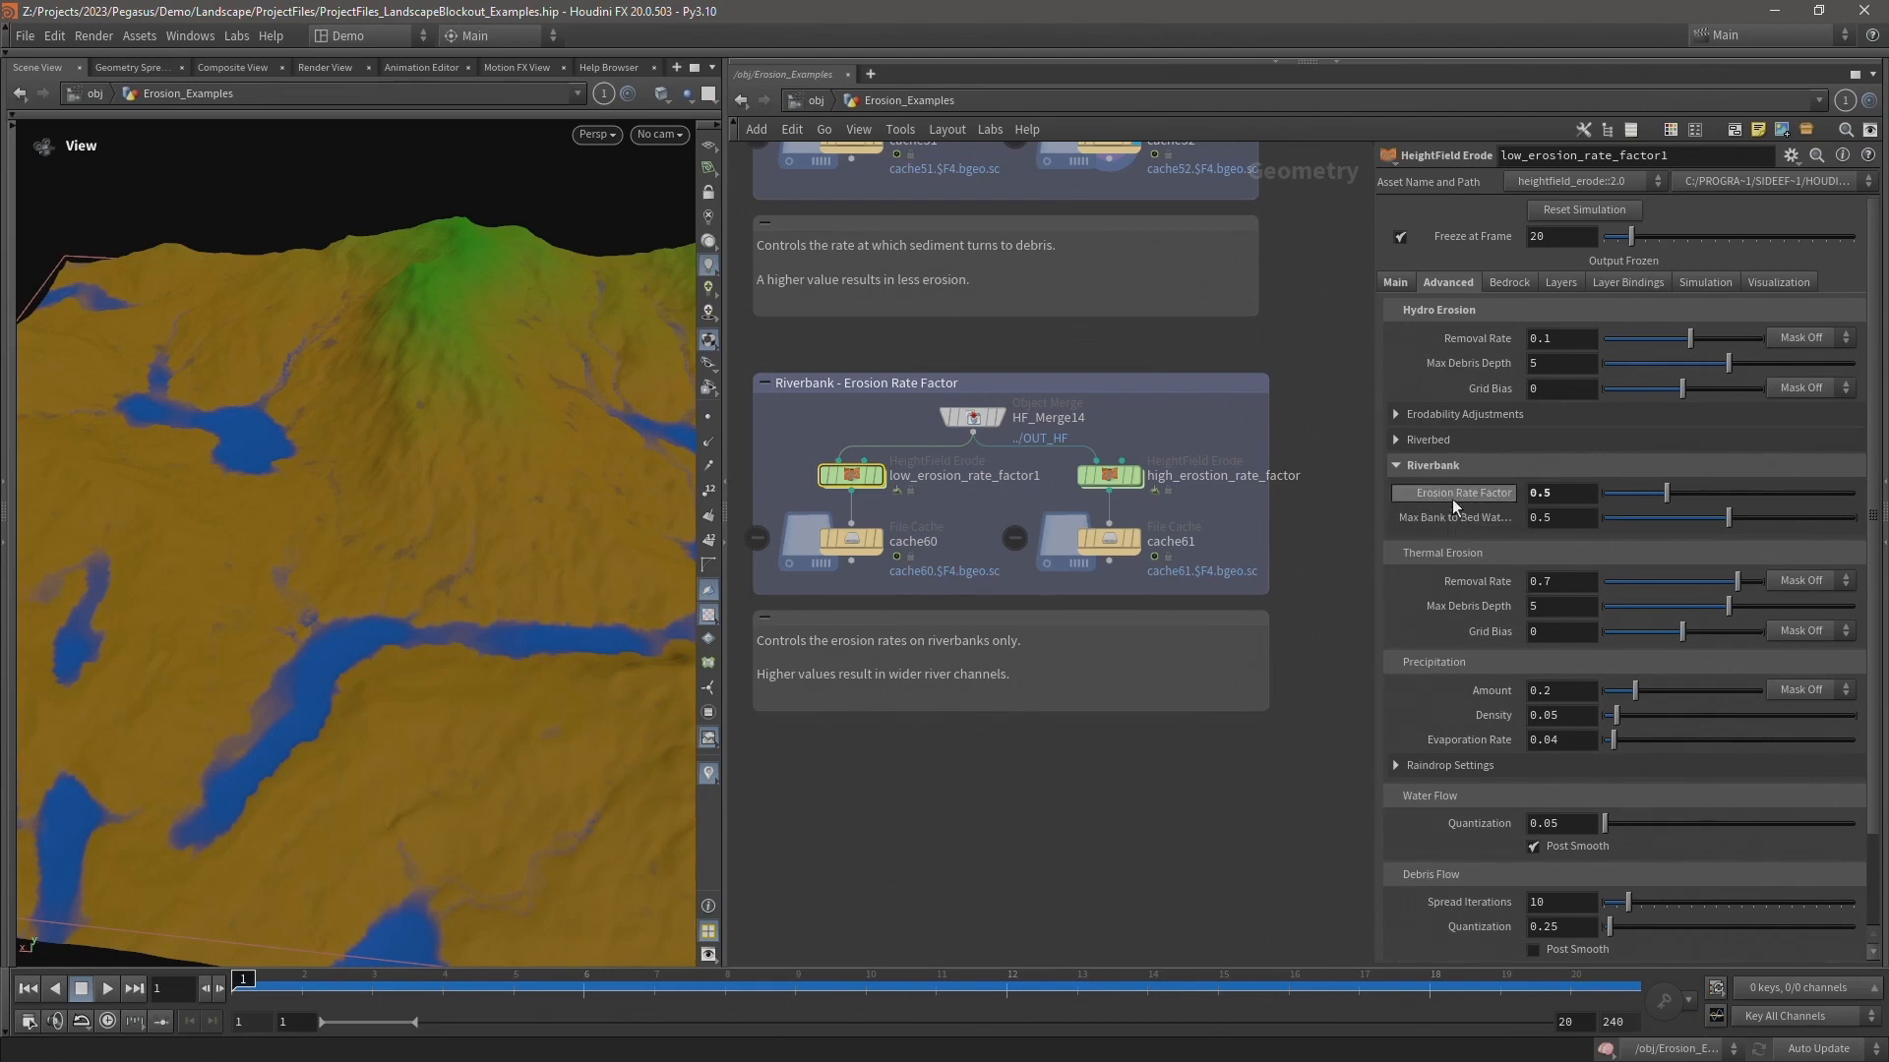
click(881, 533)
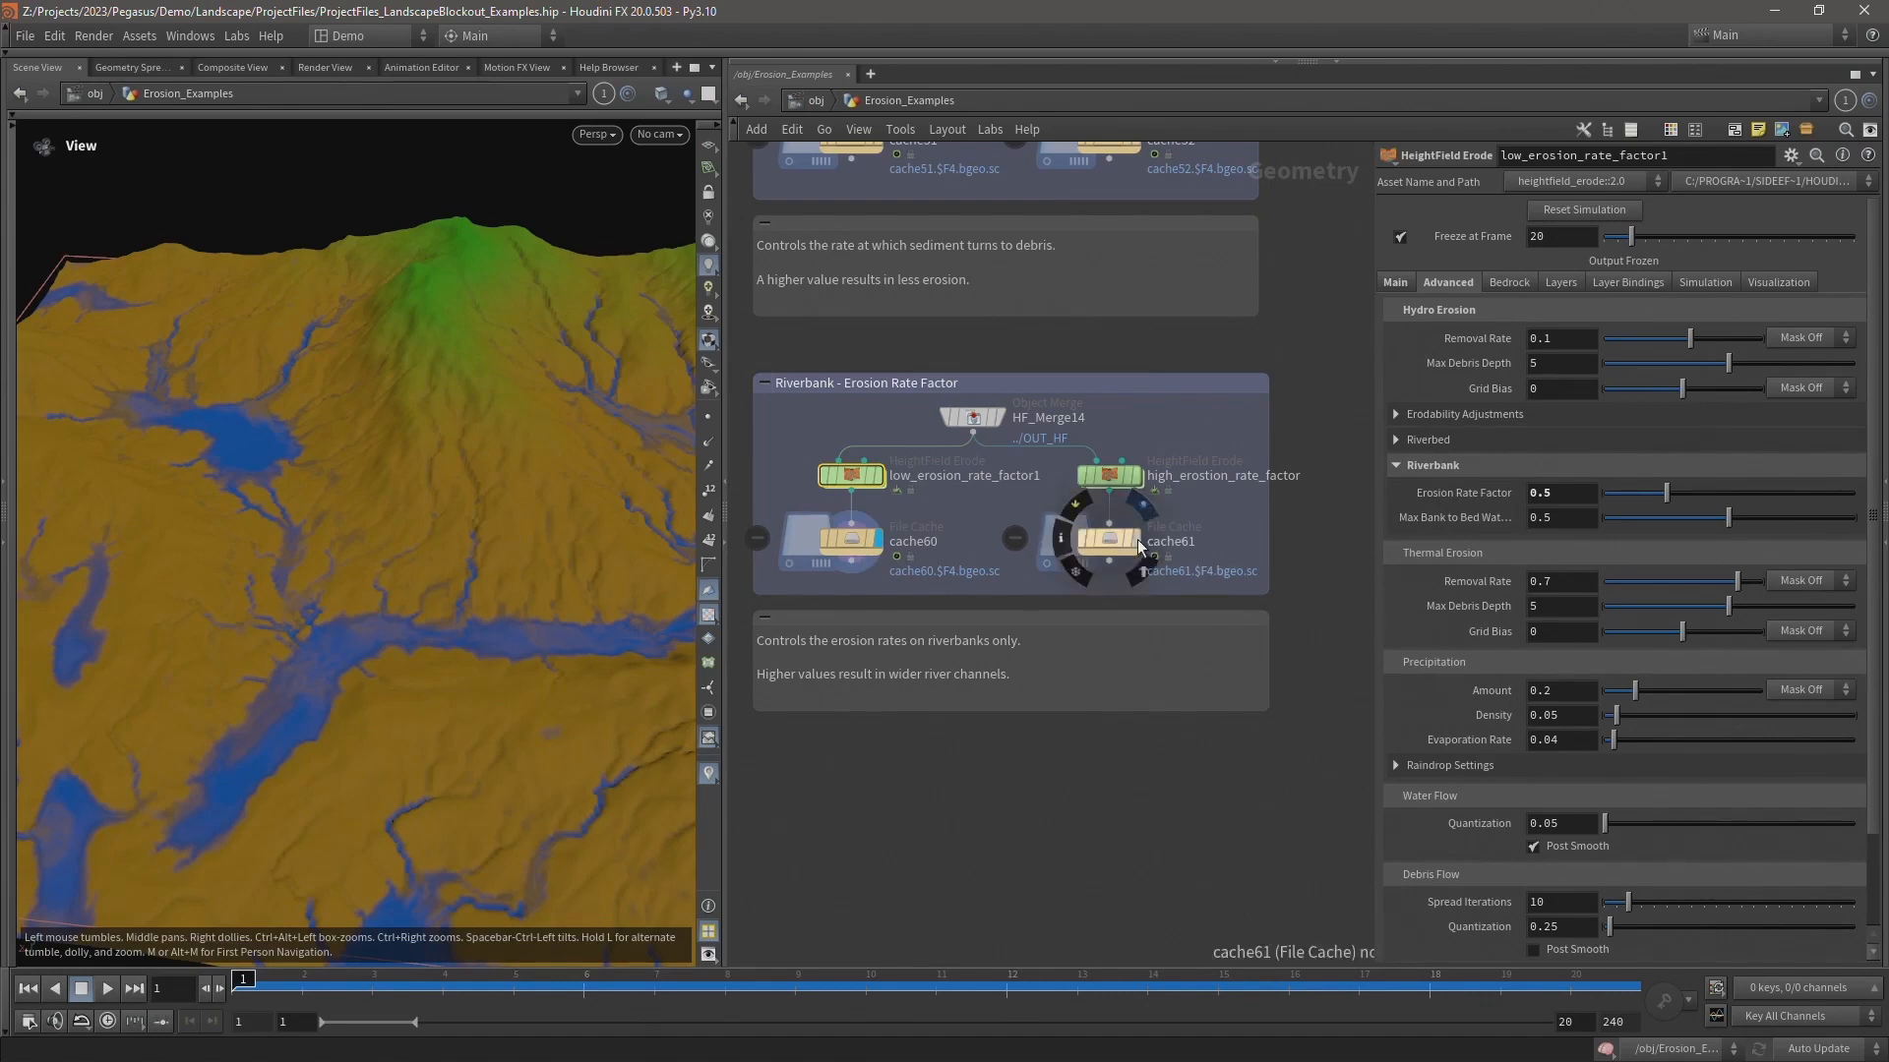
- Inspect the riverbank Erosion Rate Factor of high_erostion_rate_factor and compare the cache61 terrain with cache60
click(1091, 540)
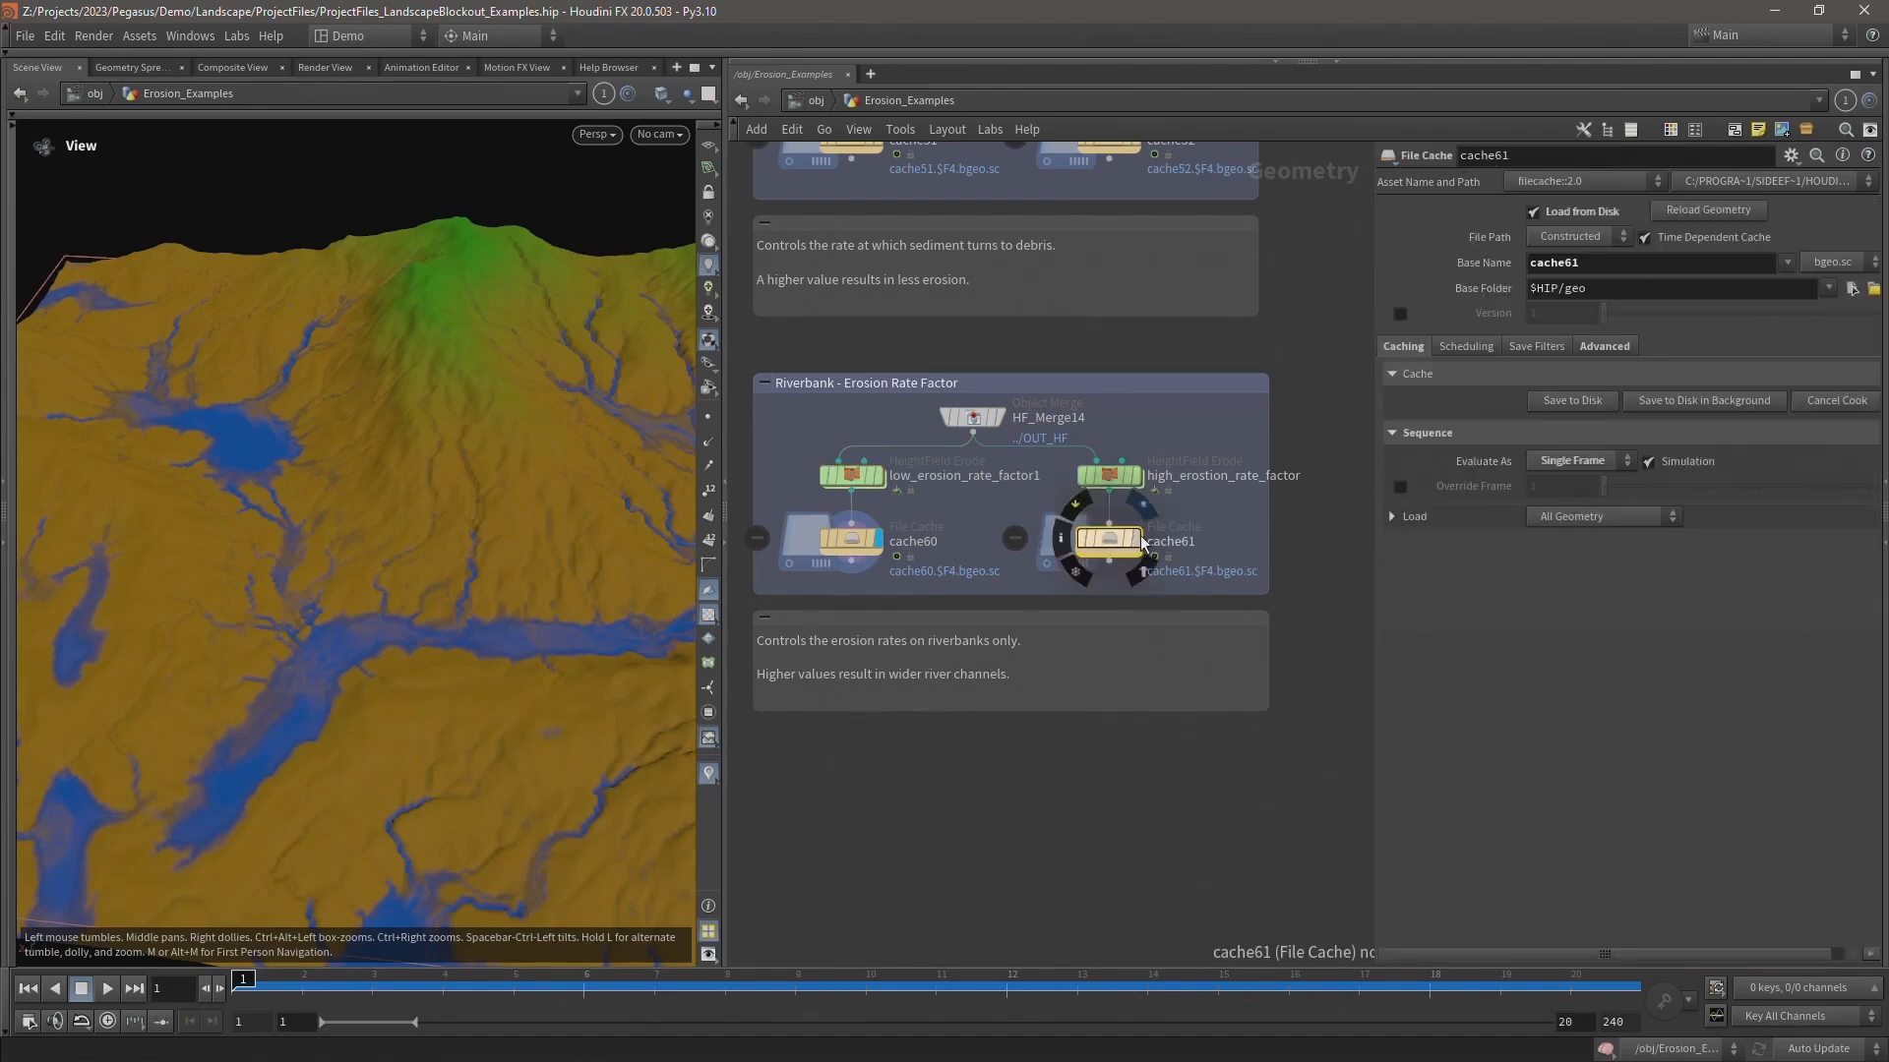
click(1110, 476)
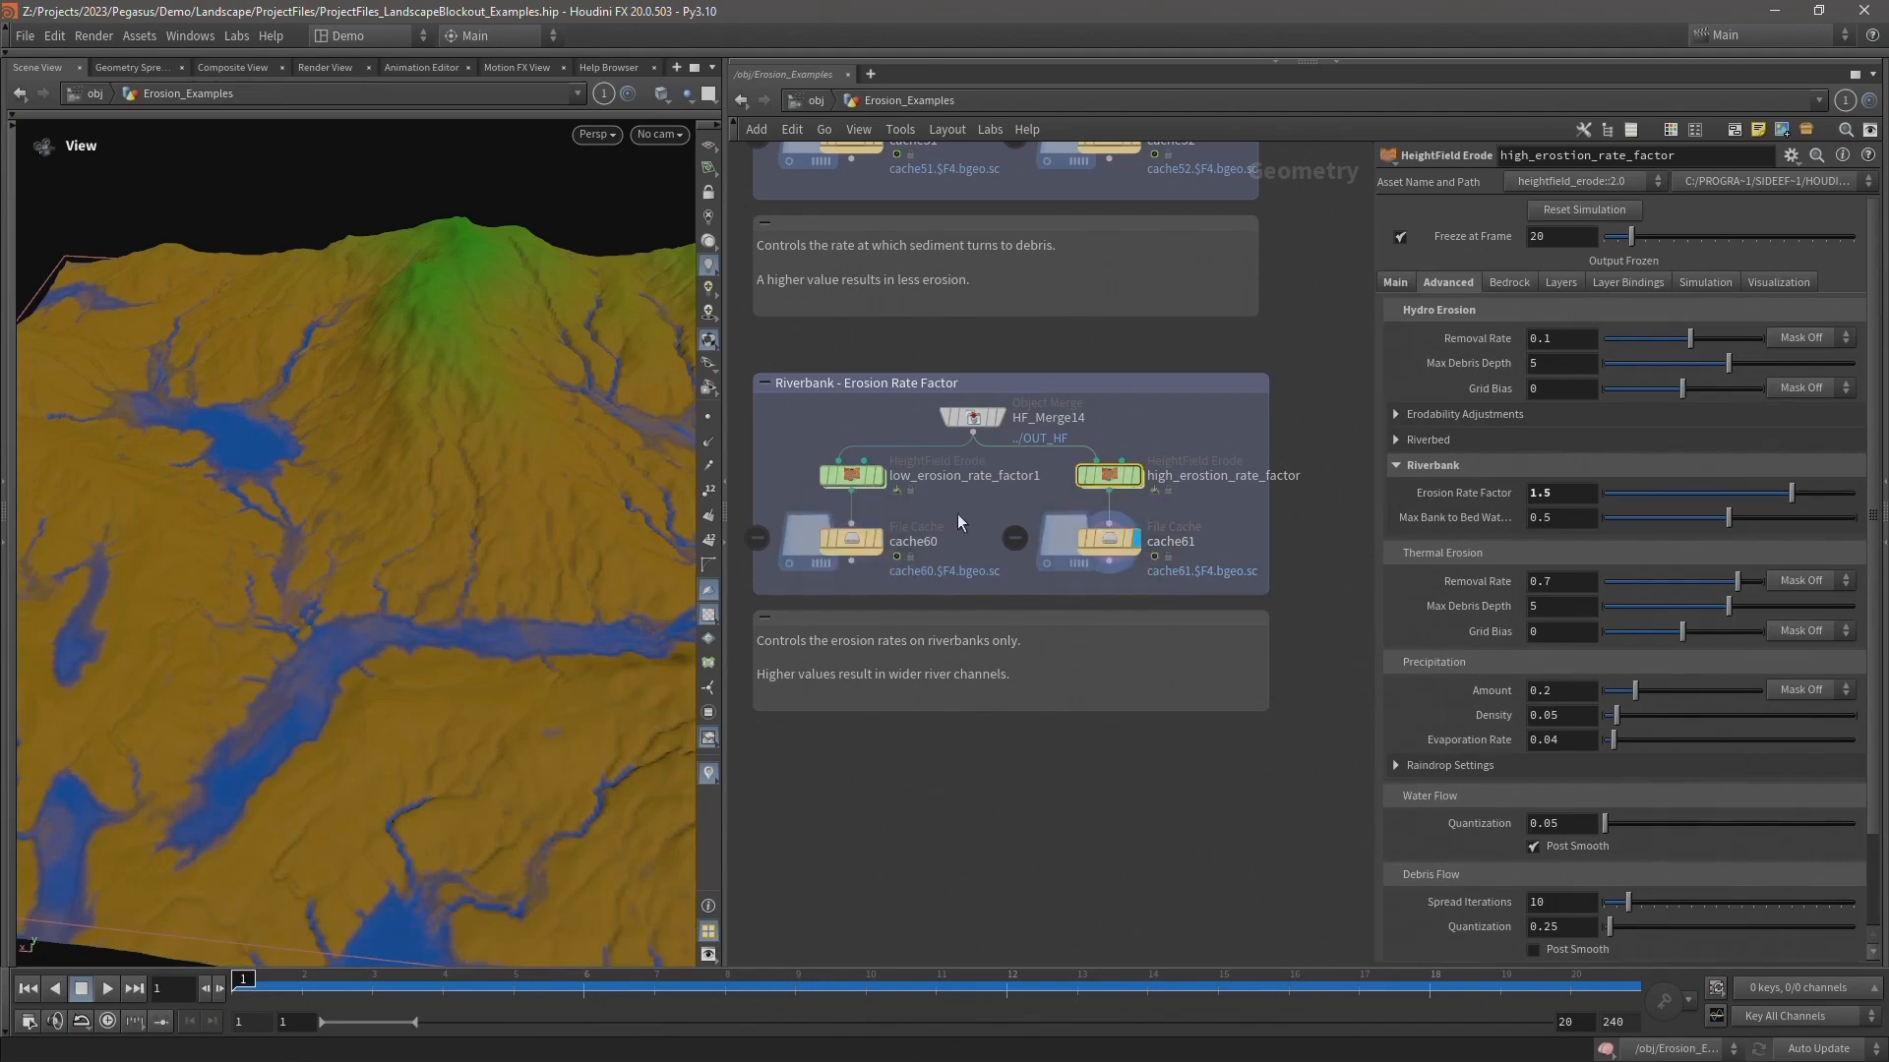
click(834, 556)
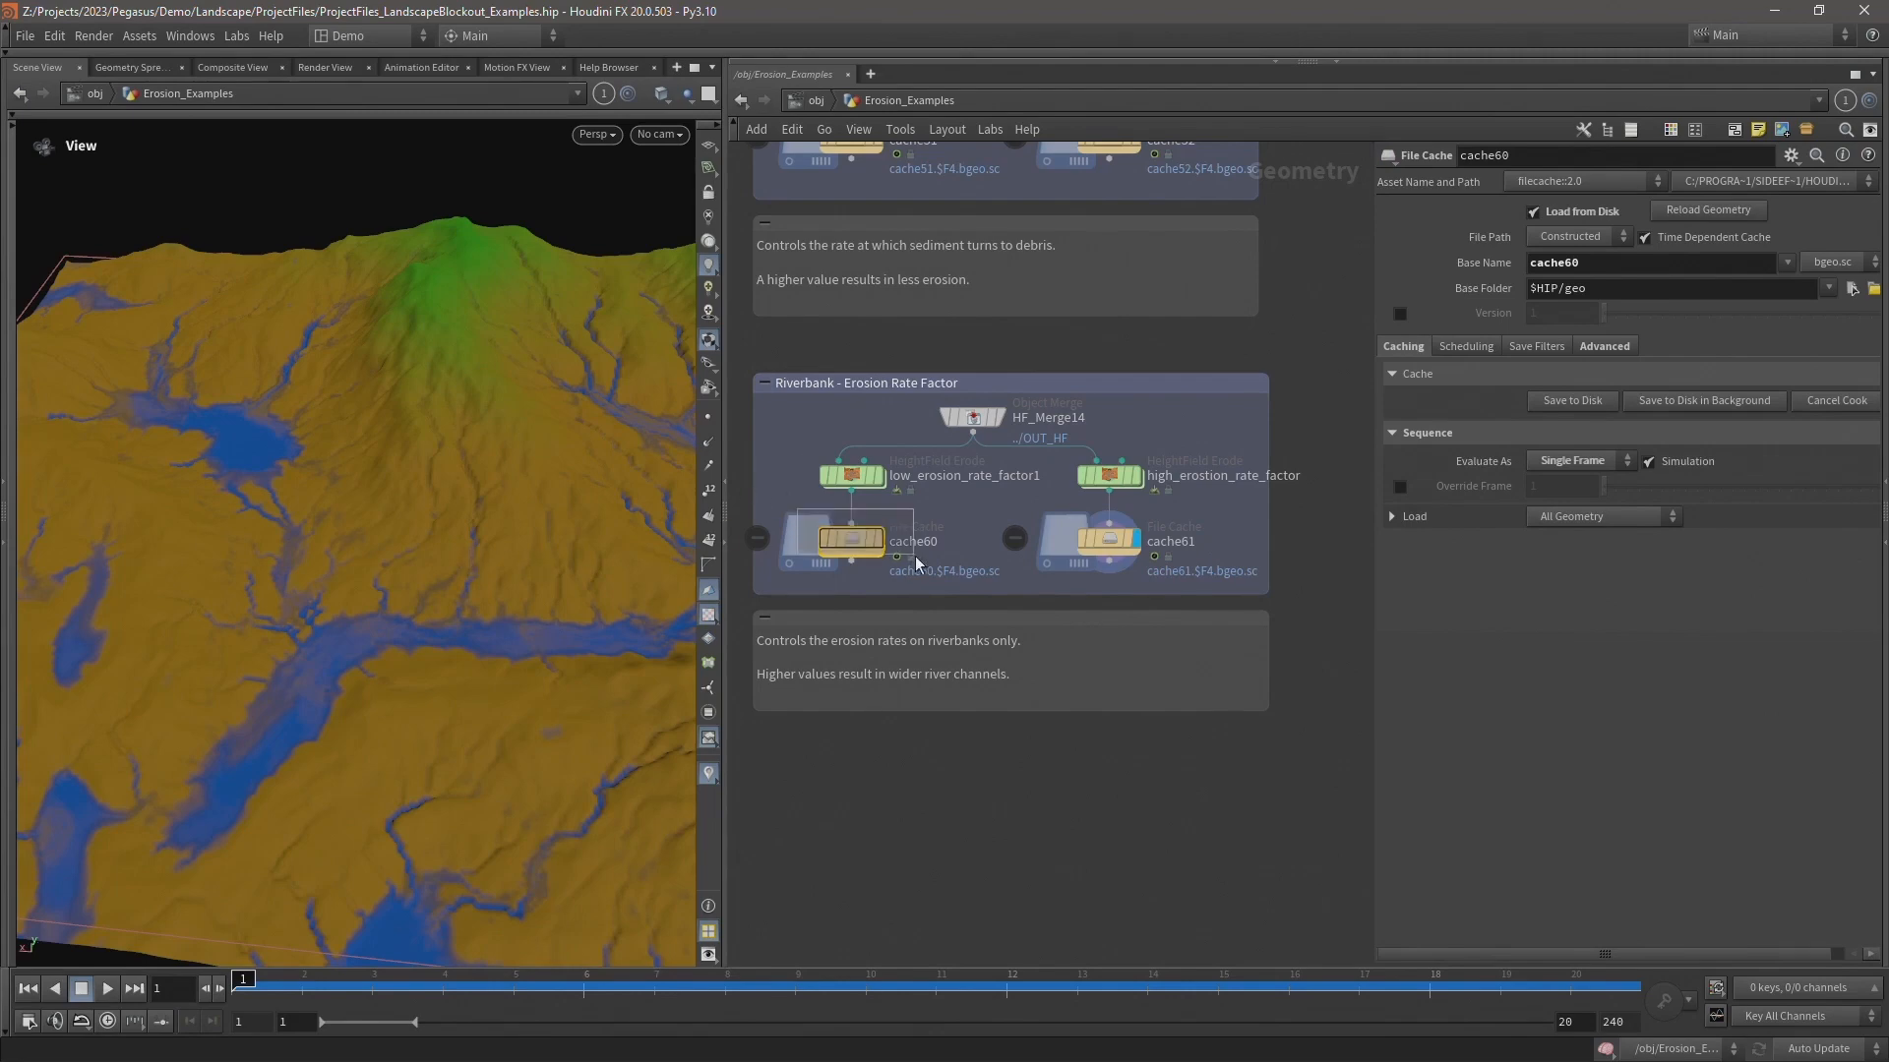
mouse_move(878, 546)
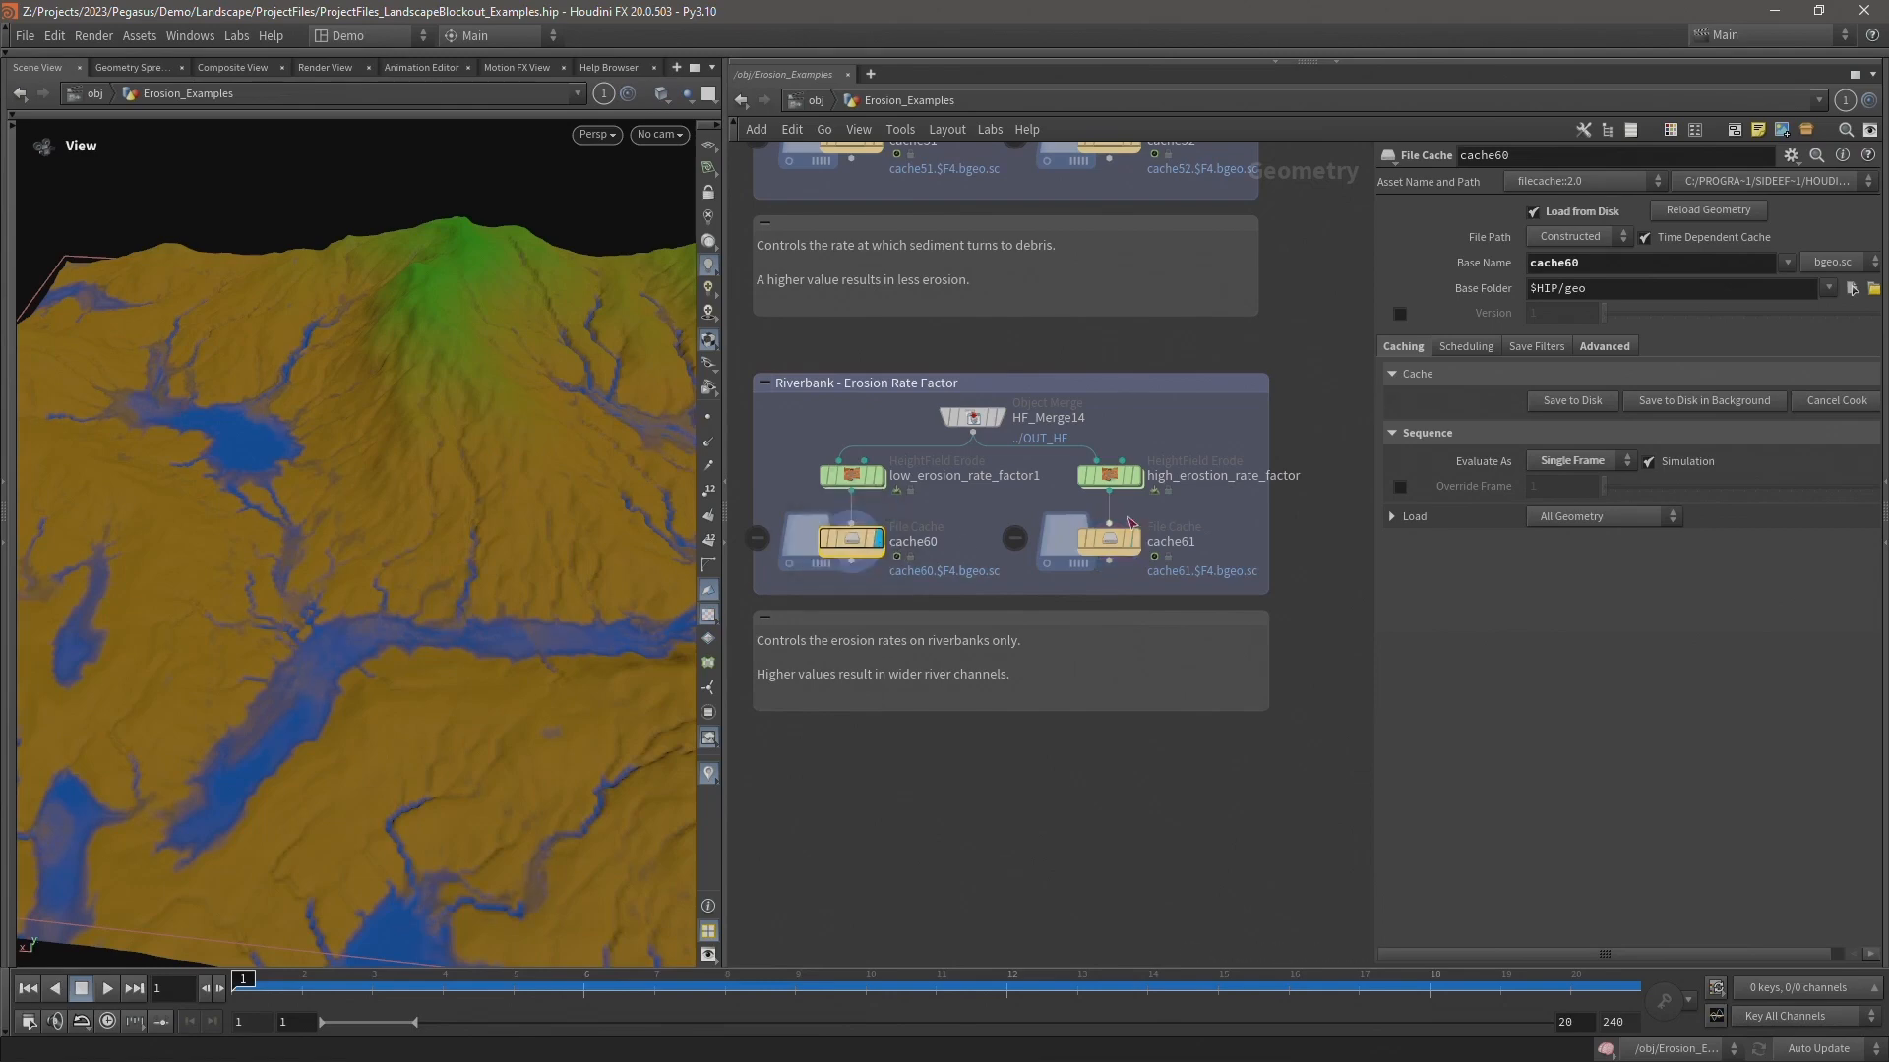
mouse_move(1138, 544)
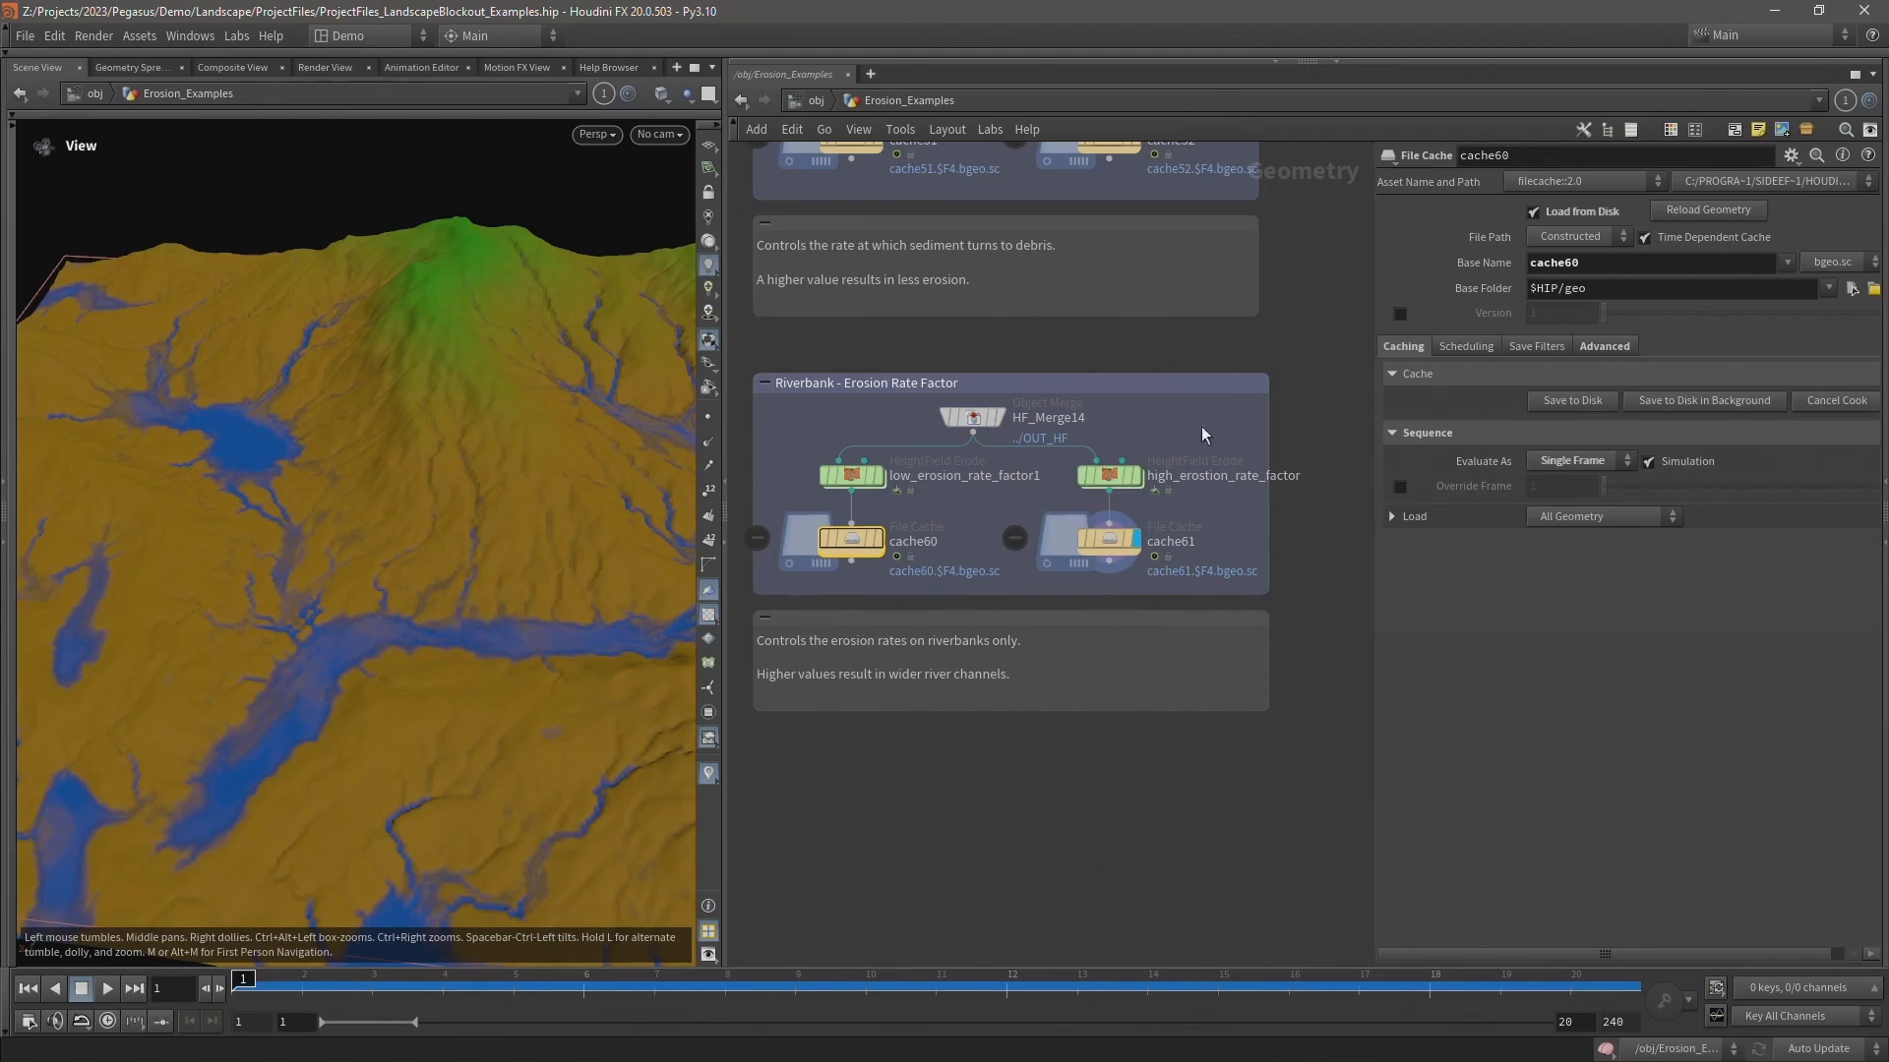
- Find the Thermal Erosion - Removal Rate group and inspect the thermal Removal Rate of low_removal_rate1
scroll(1210, 417, down, 4)
middle_drag(1251, 417, 997, 773)
middle_drag(993, 317, 554, 928)
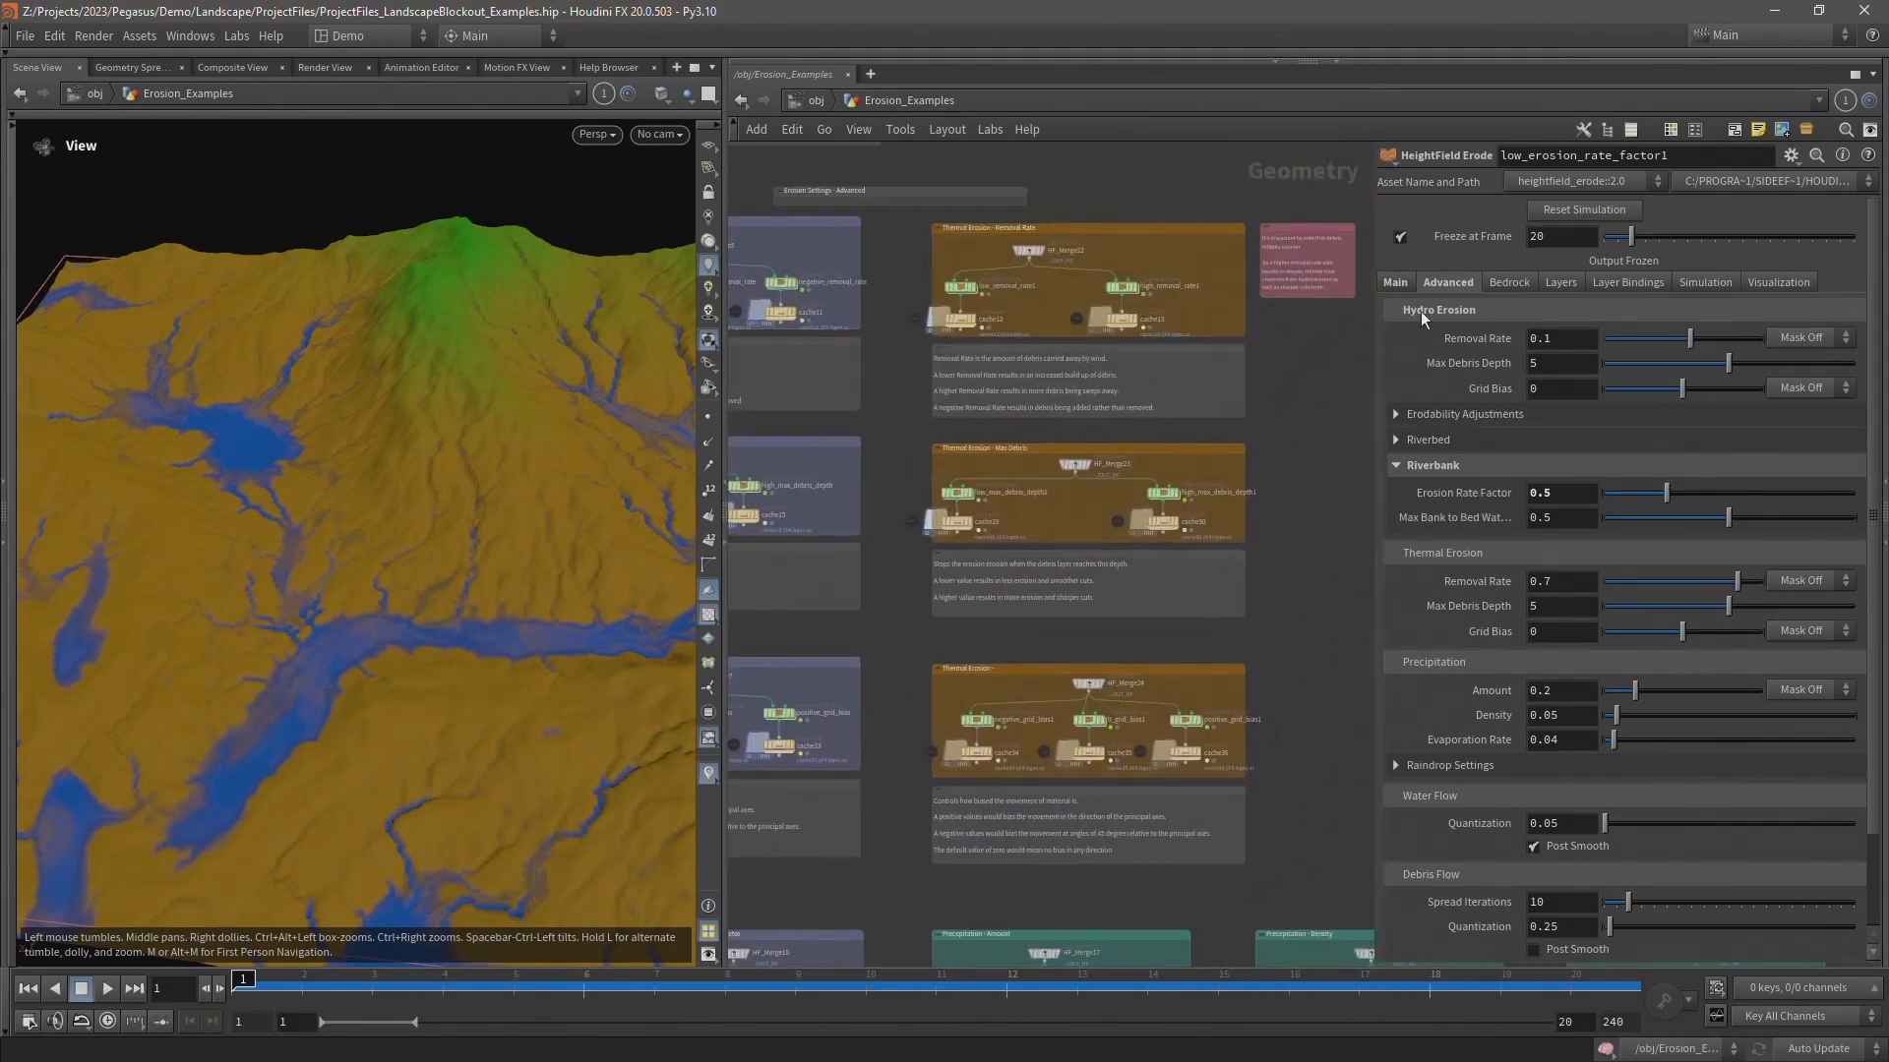
scroll(941, 254, up, 5)
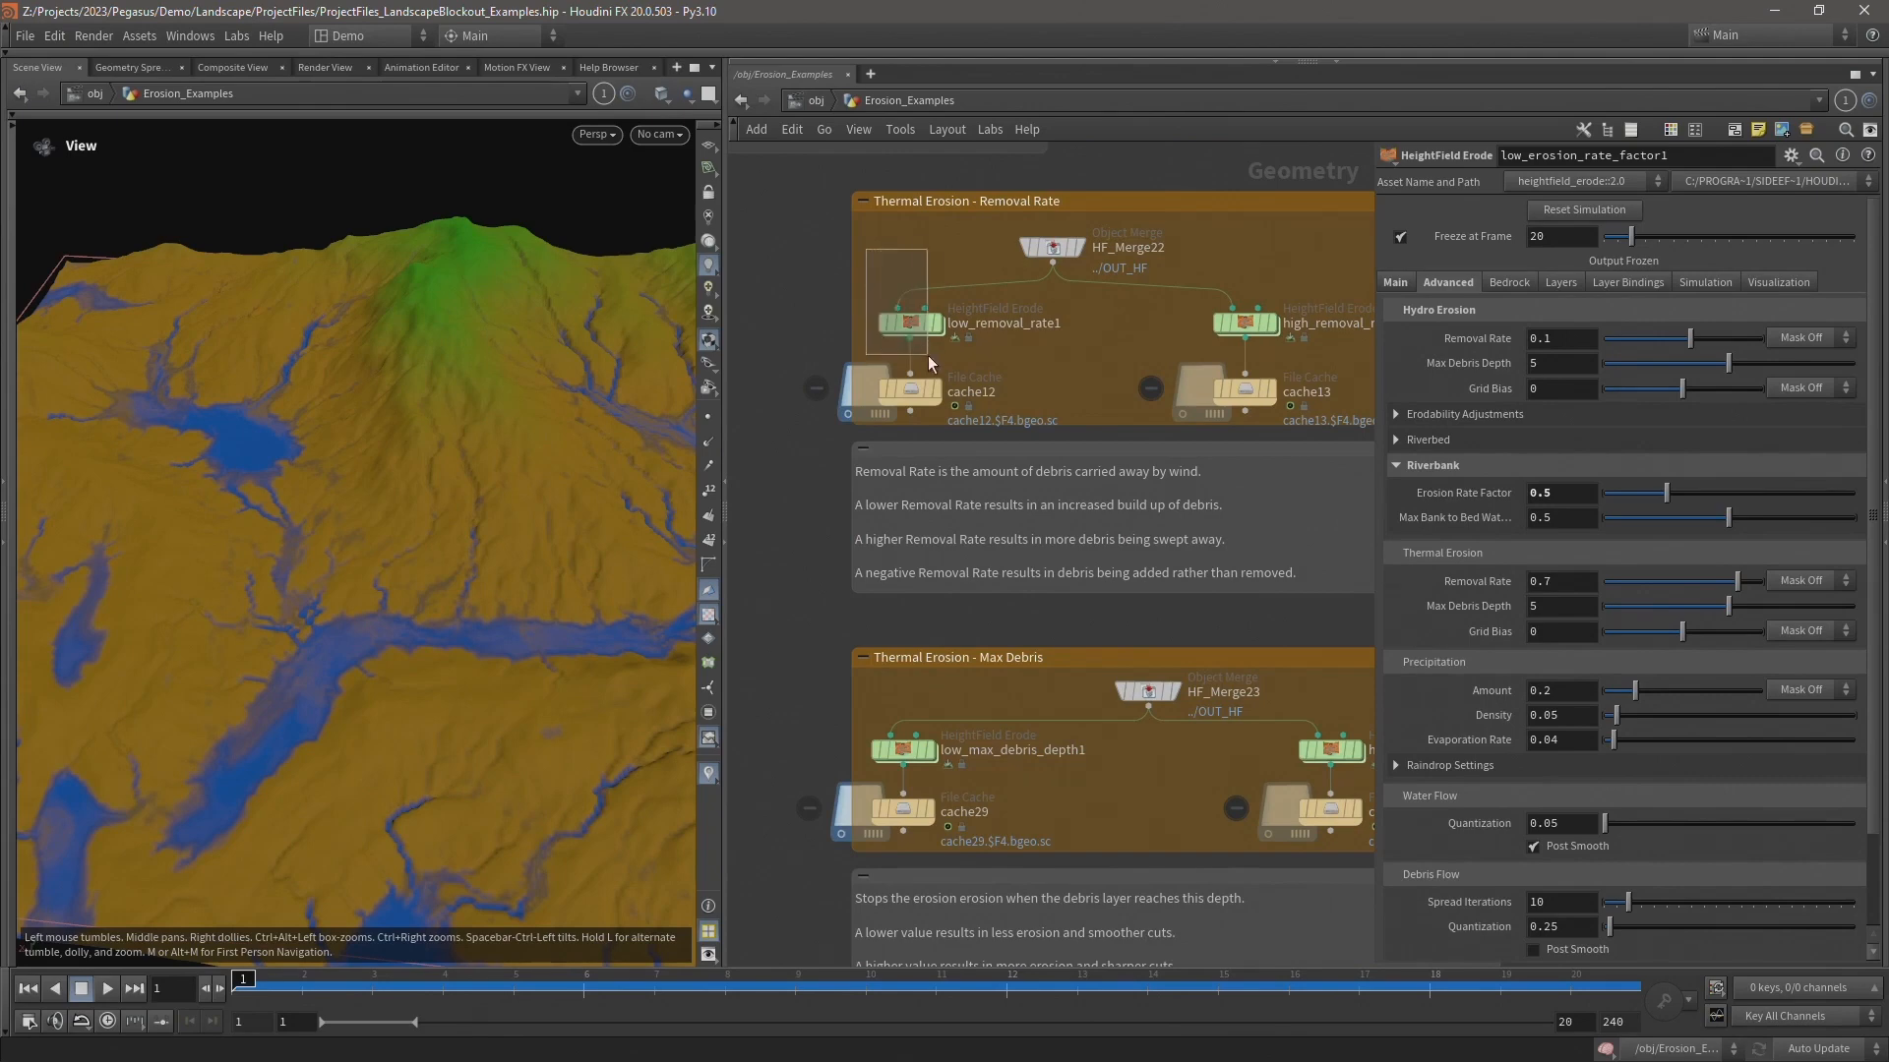
click(915, 325)
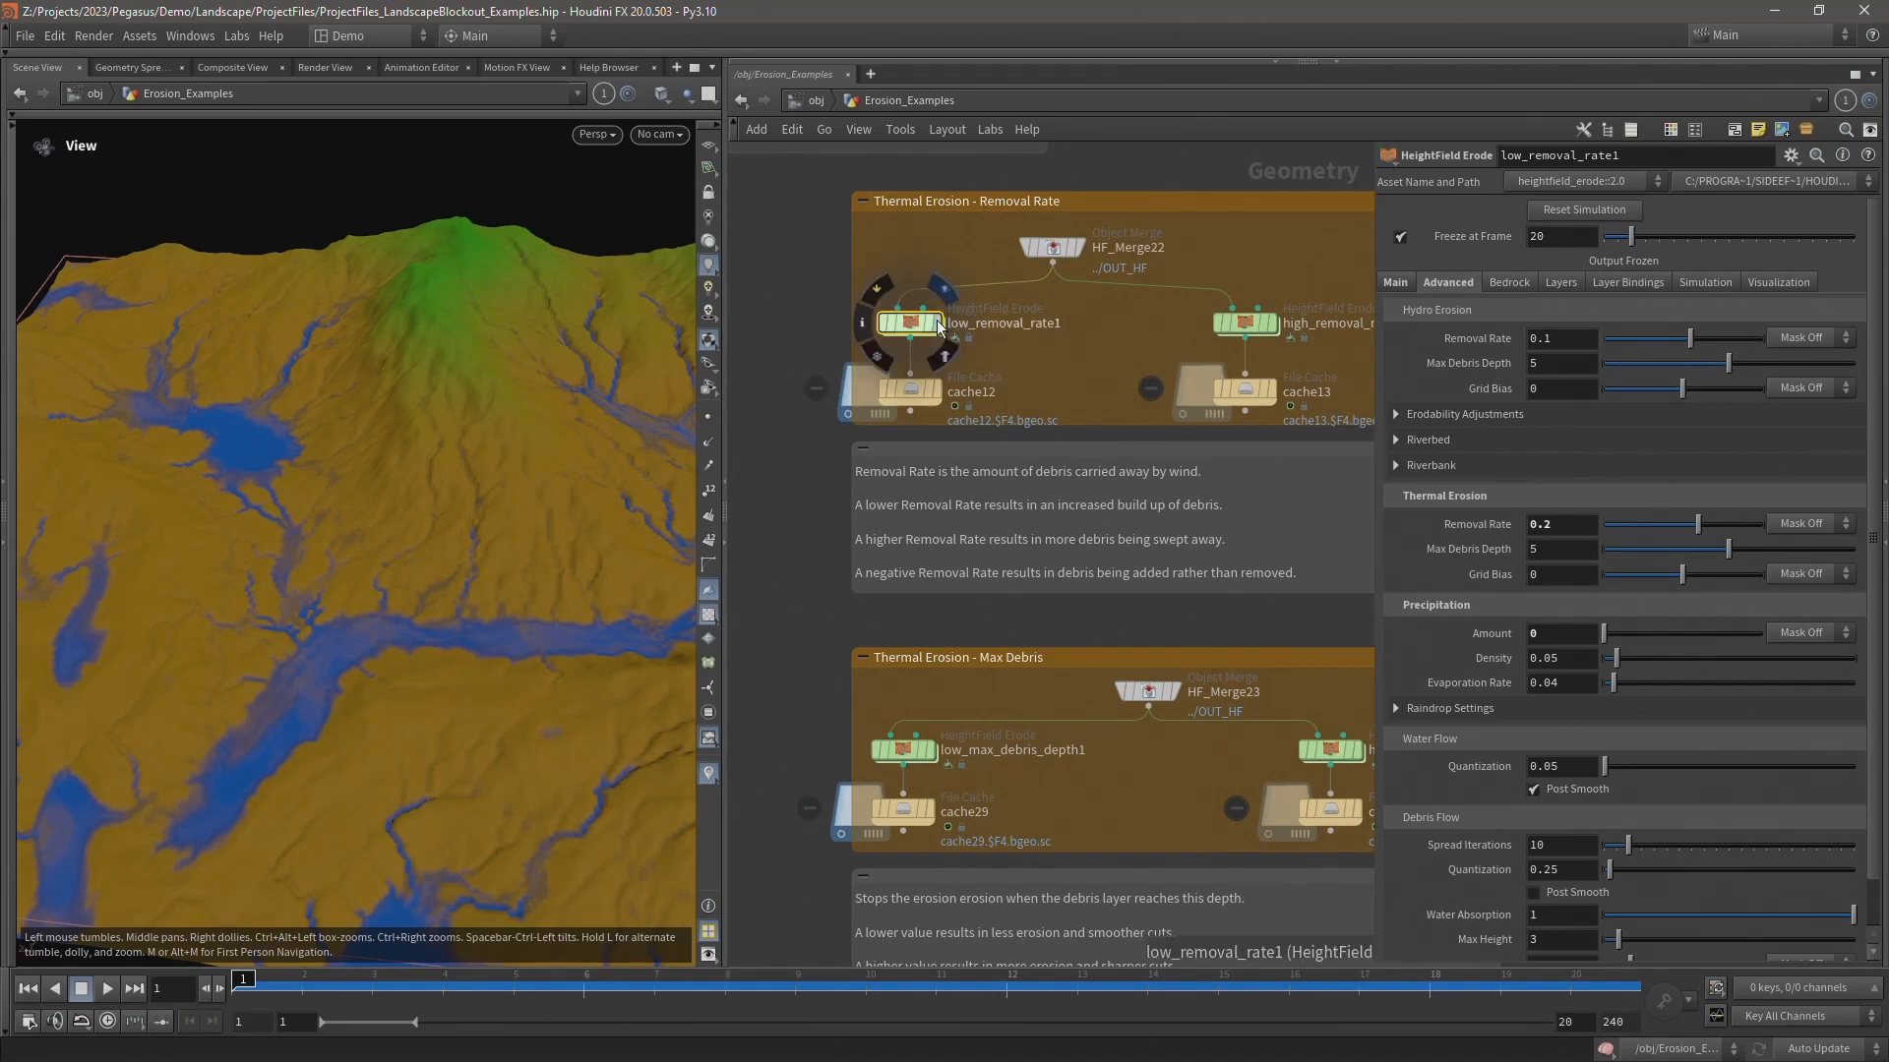
- Display the cache12 terrain and examine its debris coverage alongside the low_removal_rate1 settings
click(936, 392)
click(917, 389)
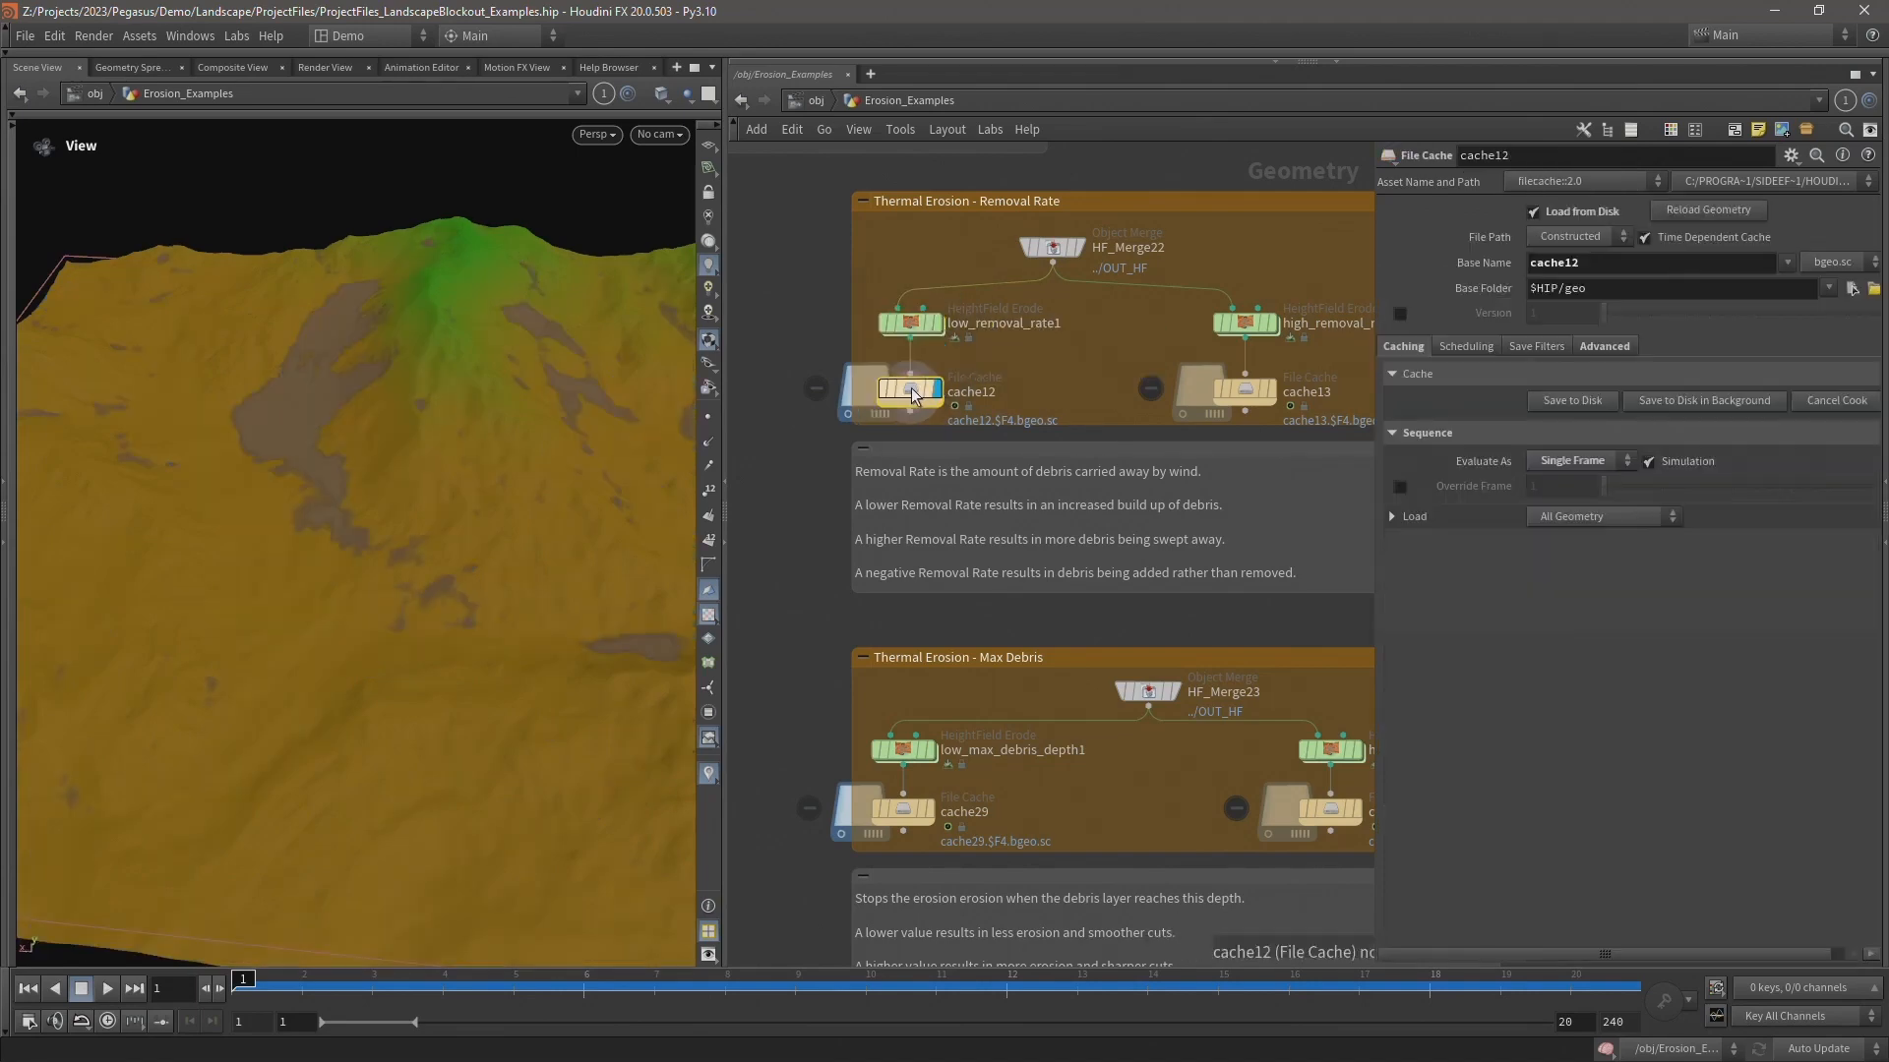
click(908, 326)
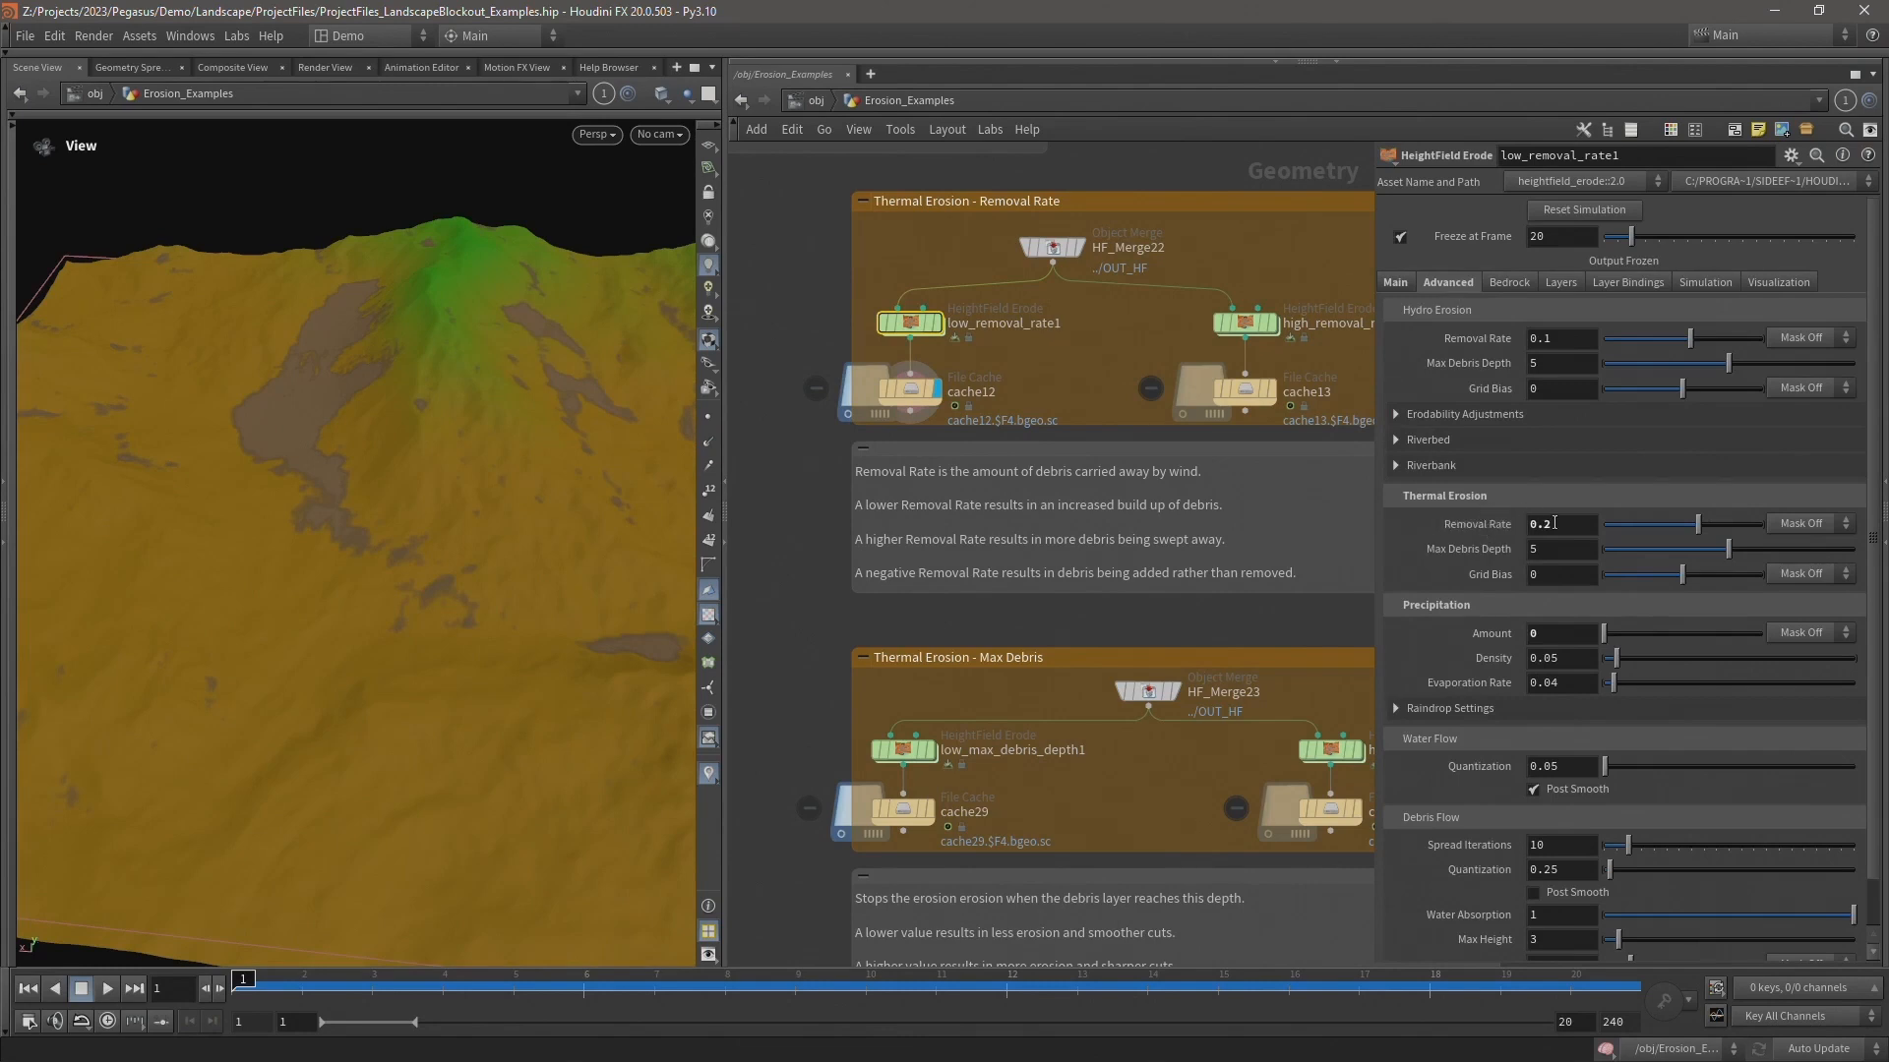
mouse_move(403, 383)
mouse_down()
mouse_move(413, 371)
mouse_move(371, 345)
mouse_move(411, 382)
mouse_up()
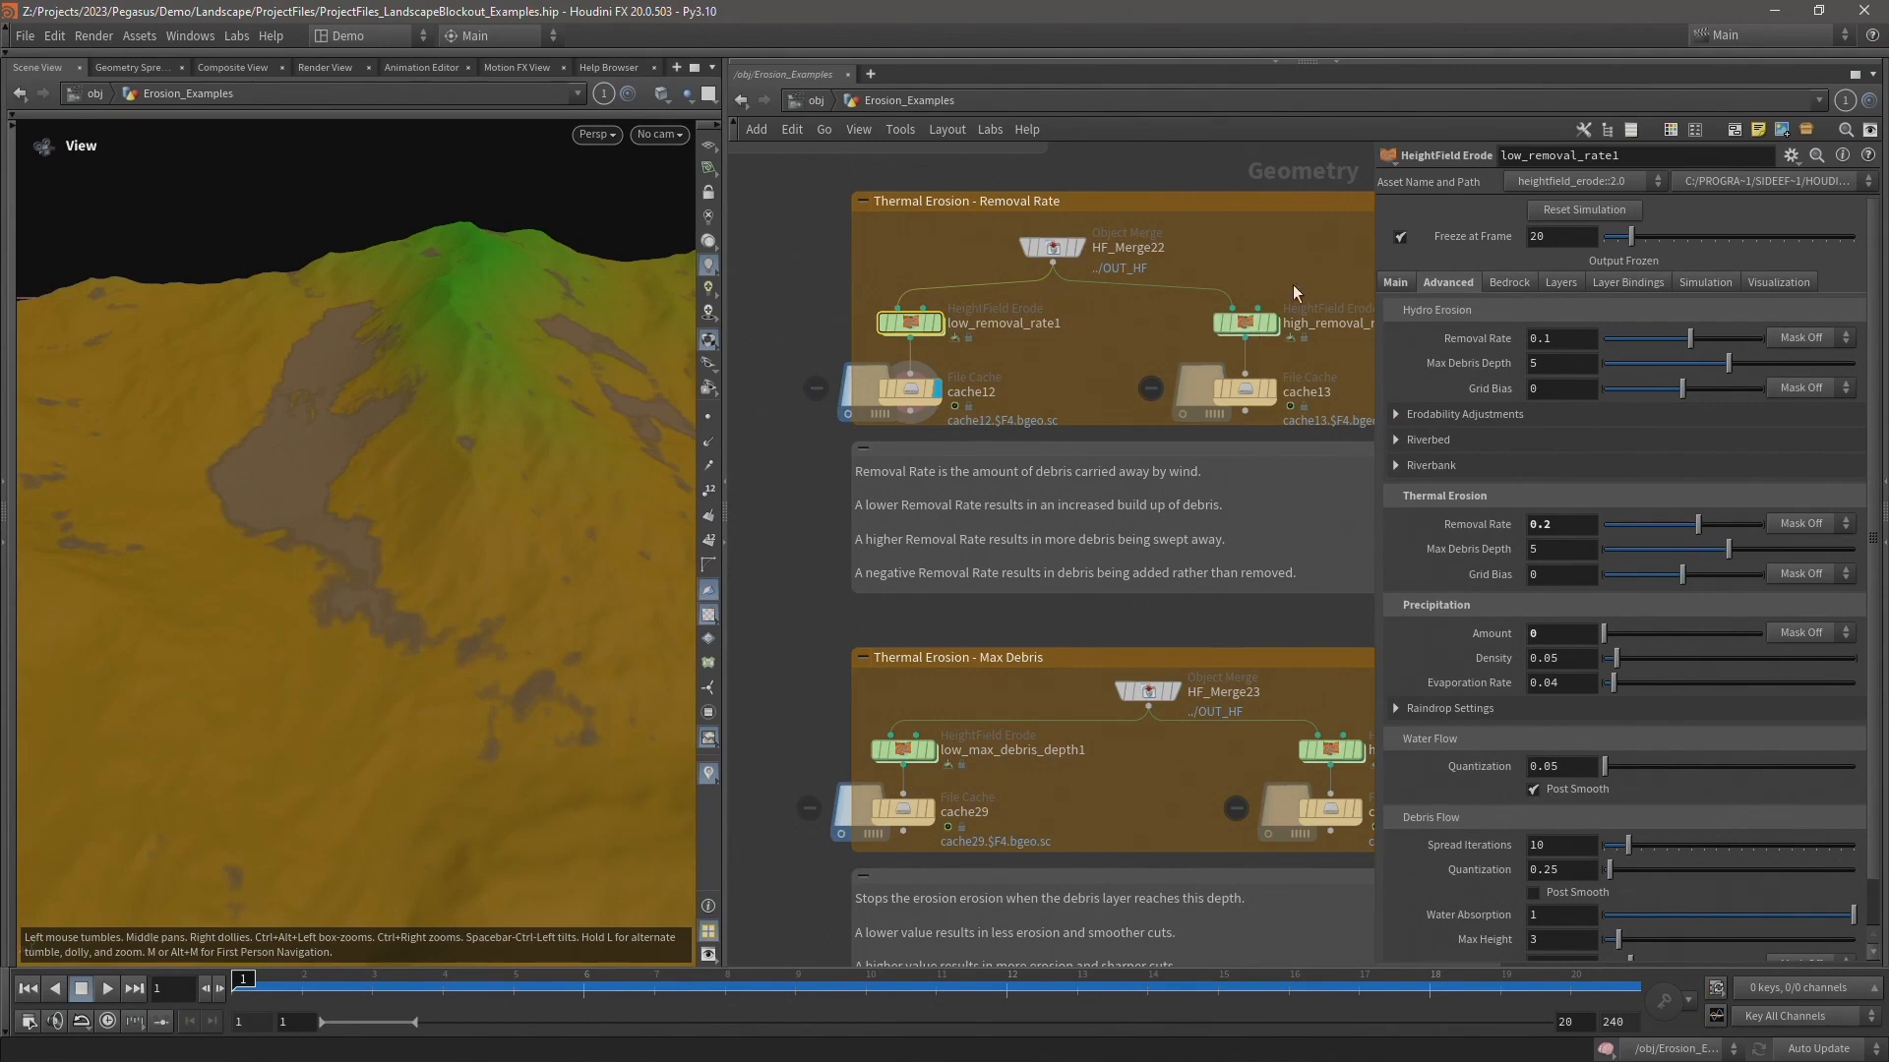
- Inspect the thermal Removal Rate of high_removal_rate1 and examine the debris coverage in its cache13 terrain
click(1246, 322)
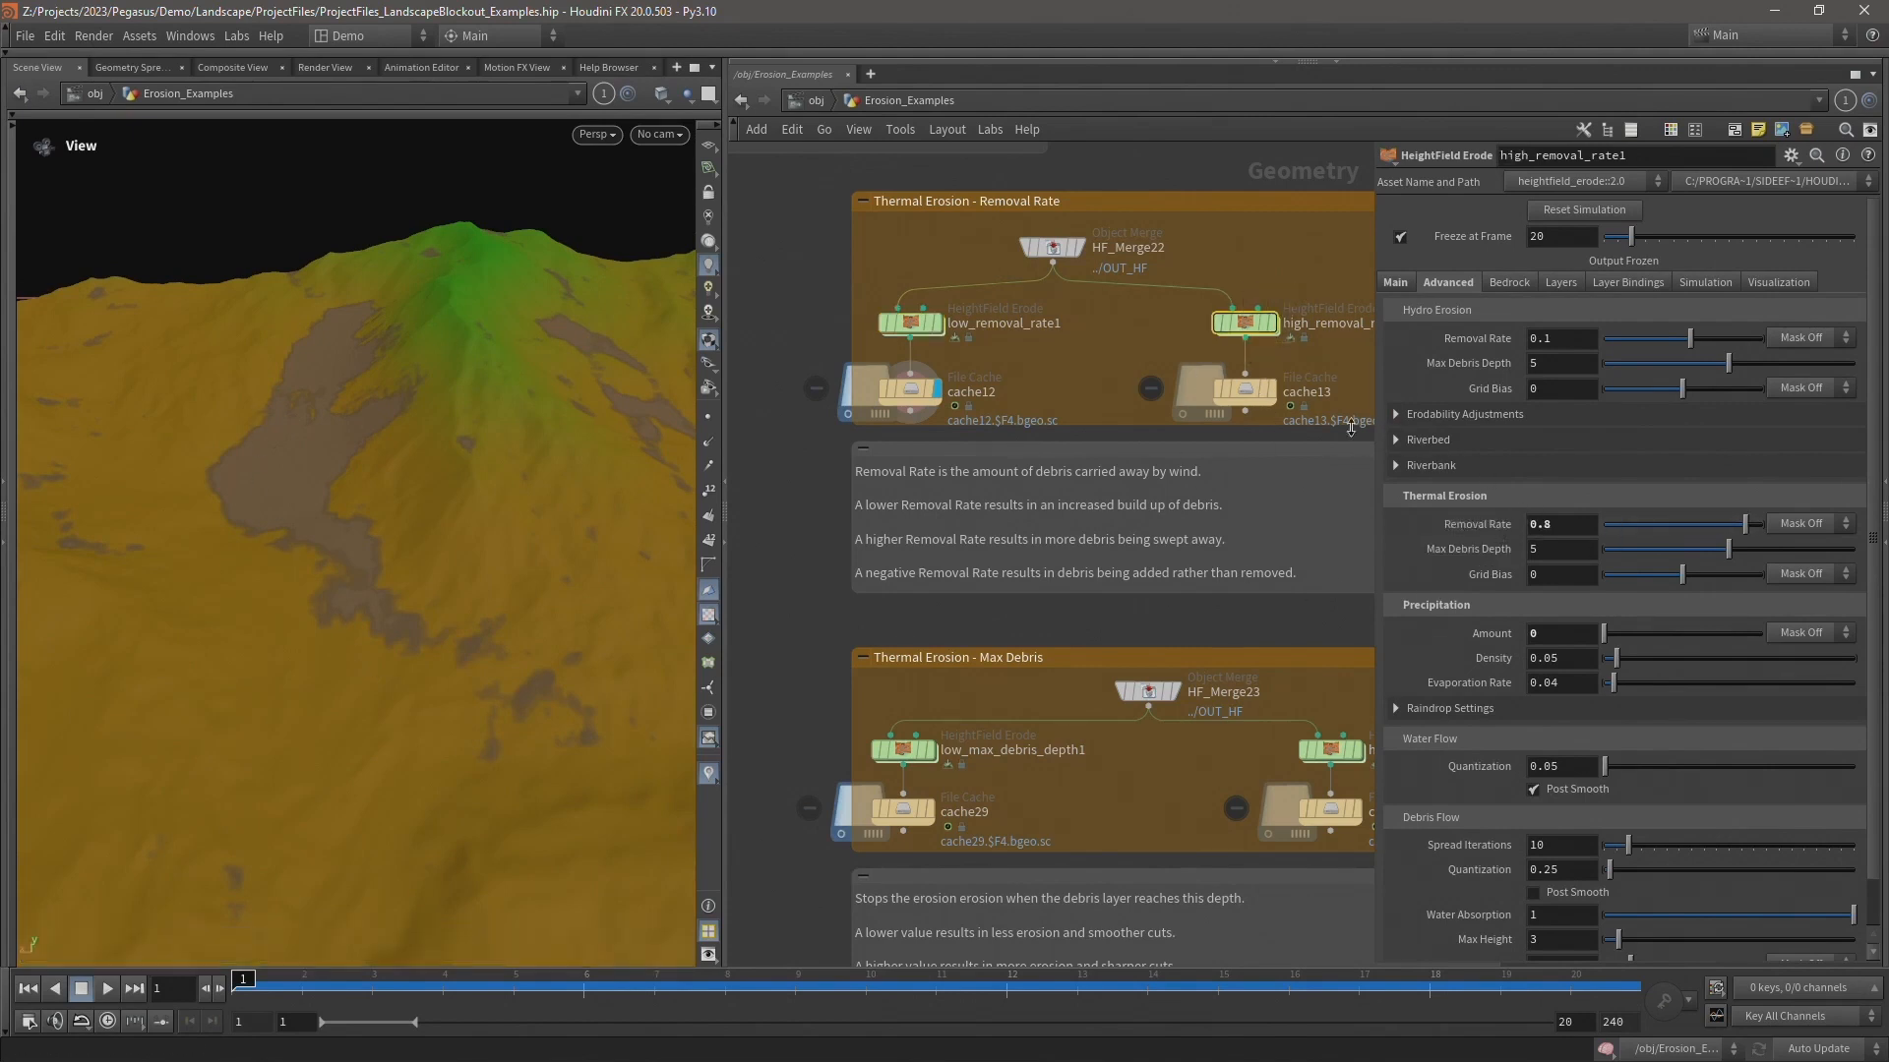
click(1277, 392)
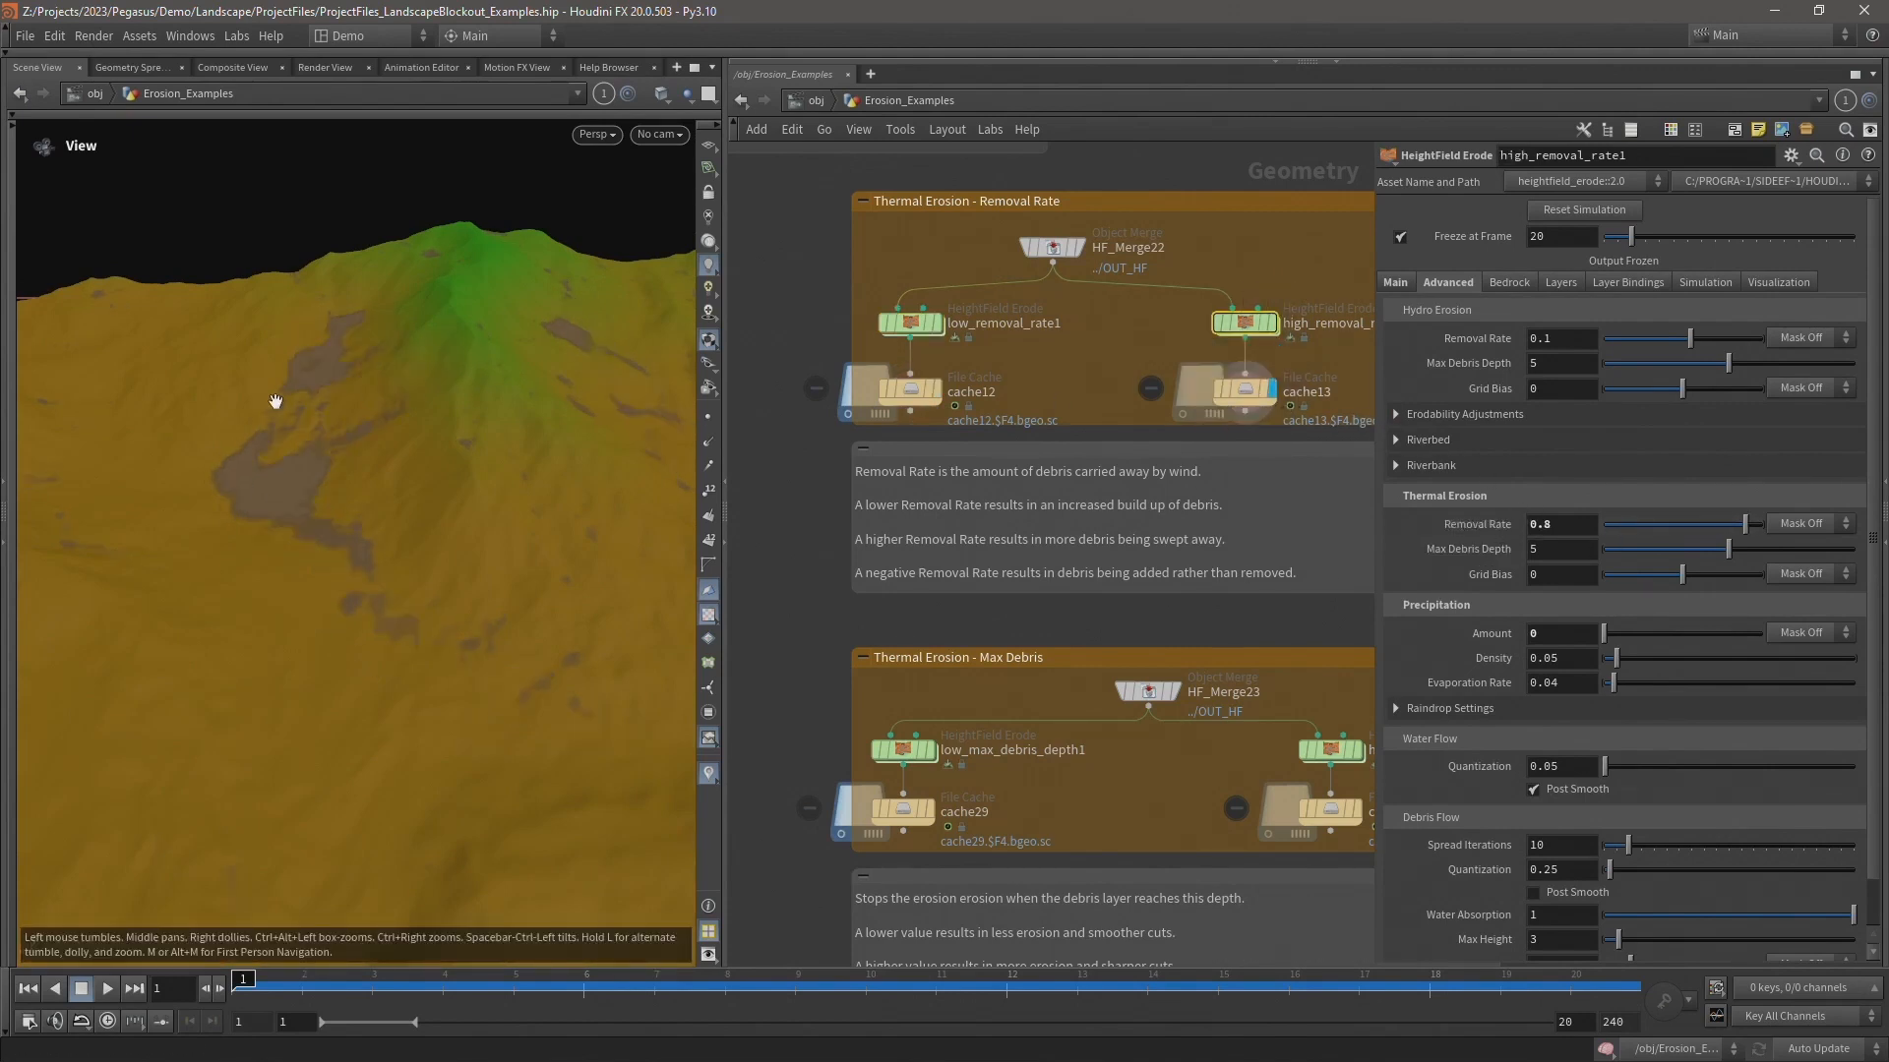
drag(323, 409, 377, 400)
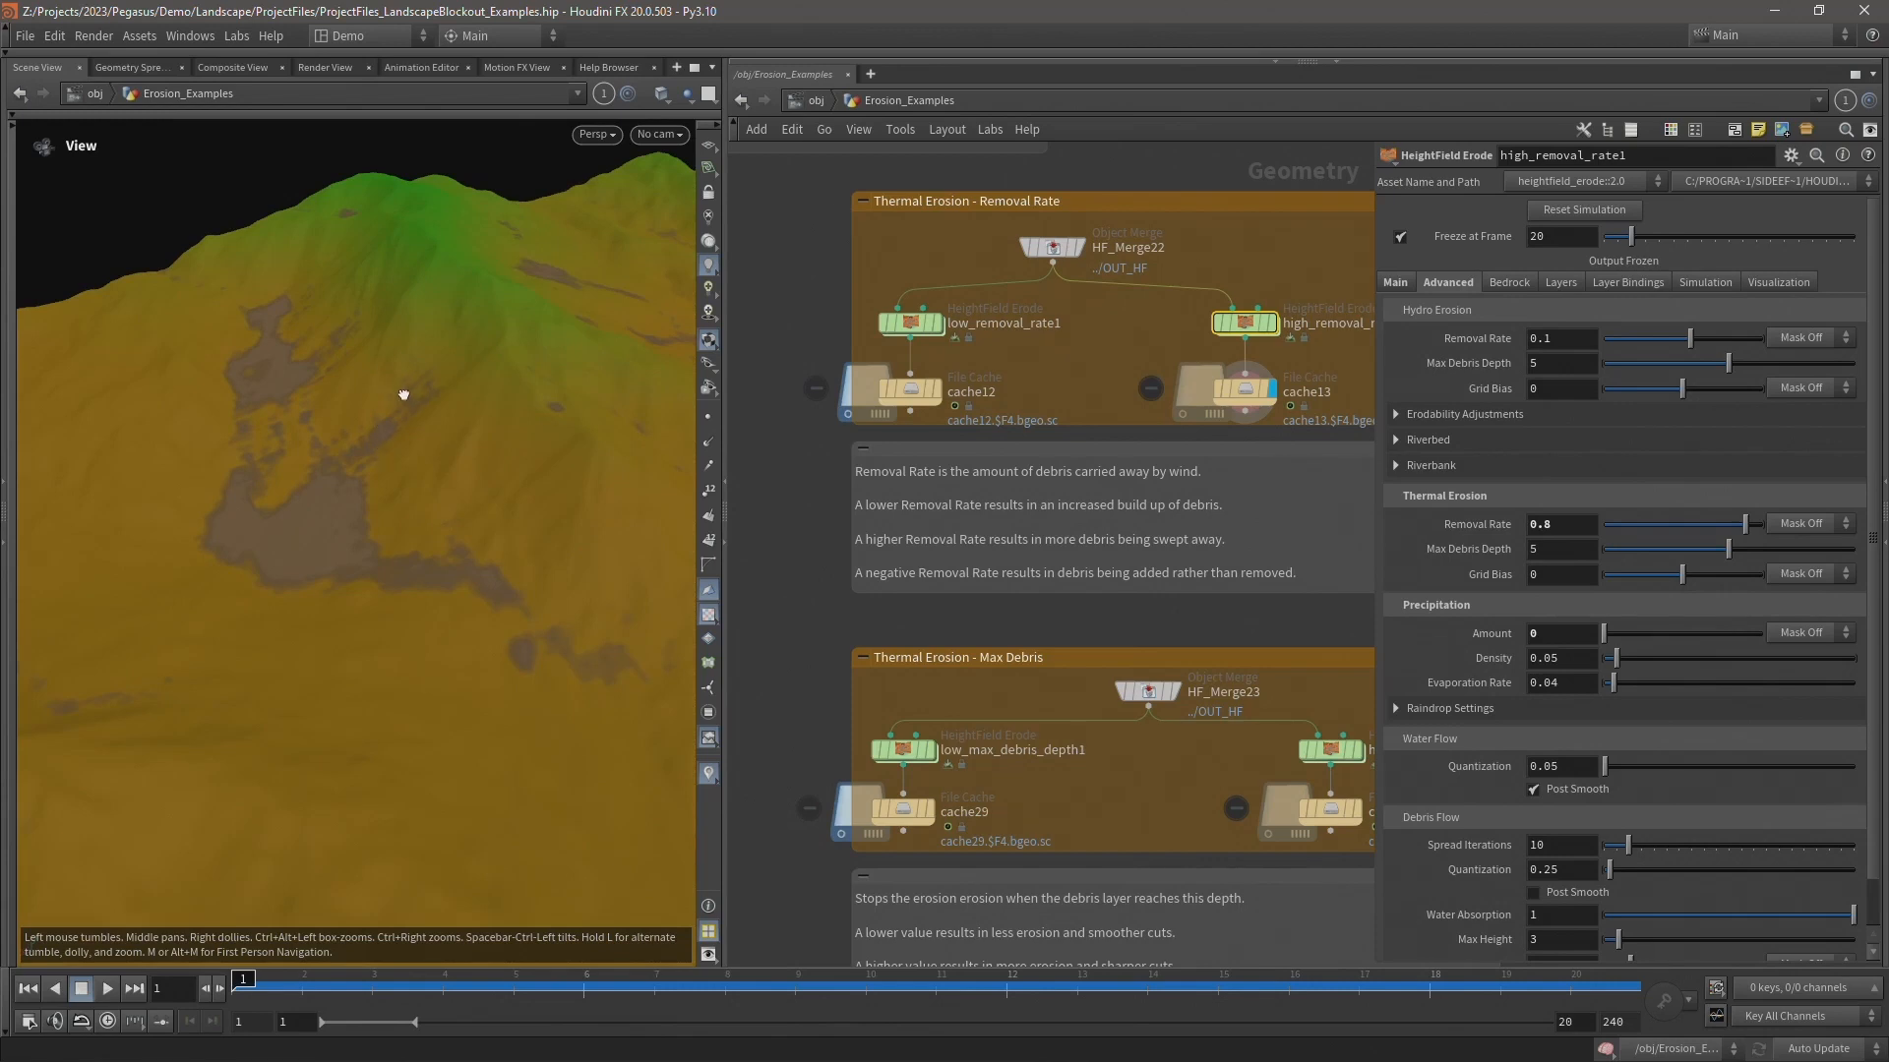
- Compare the debris coverage of the cache12 and cache13 terrains from different viewing angles
drag(408, 395, 377, 391)
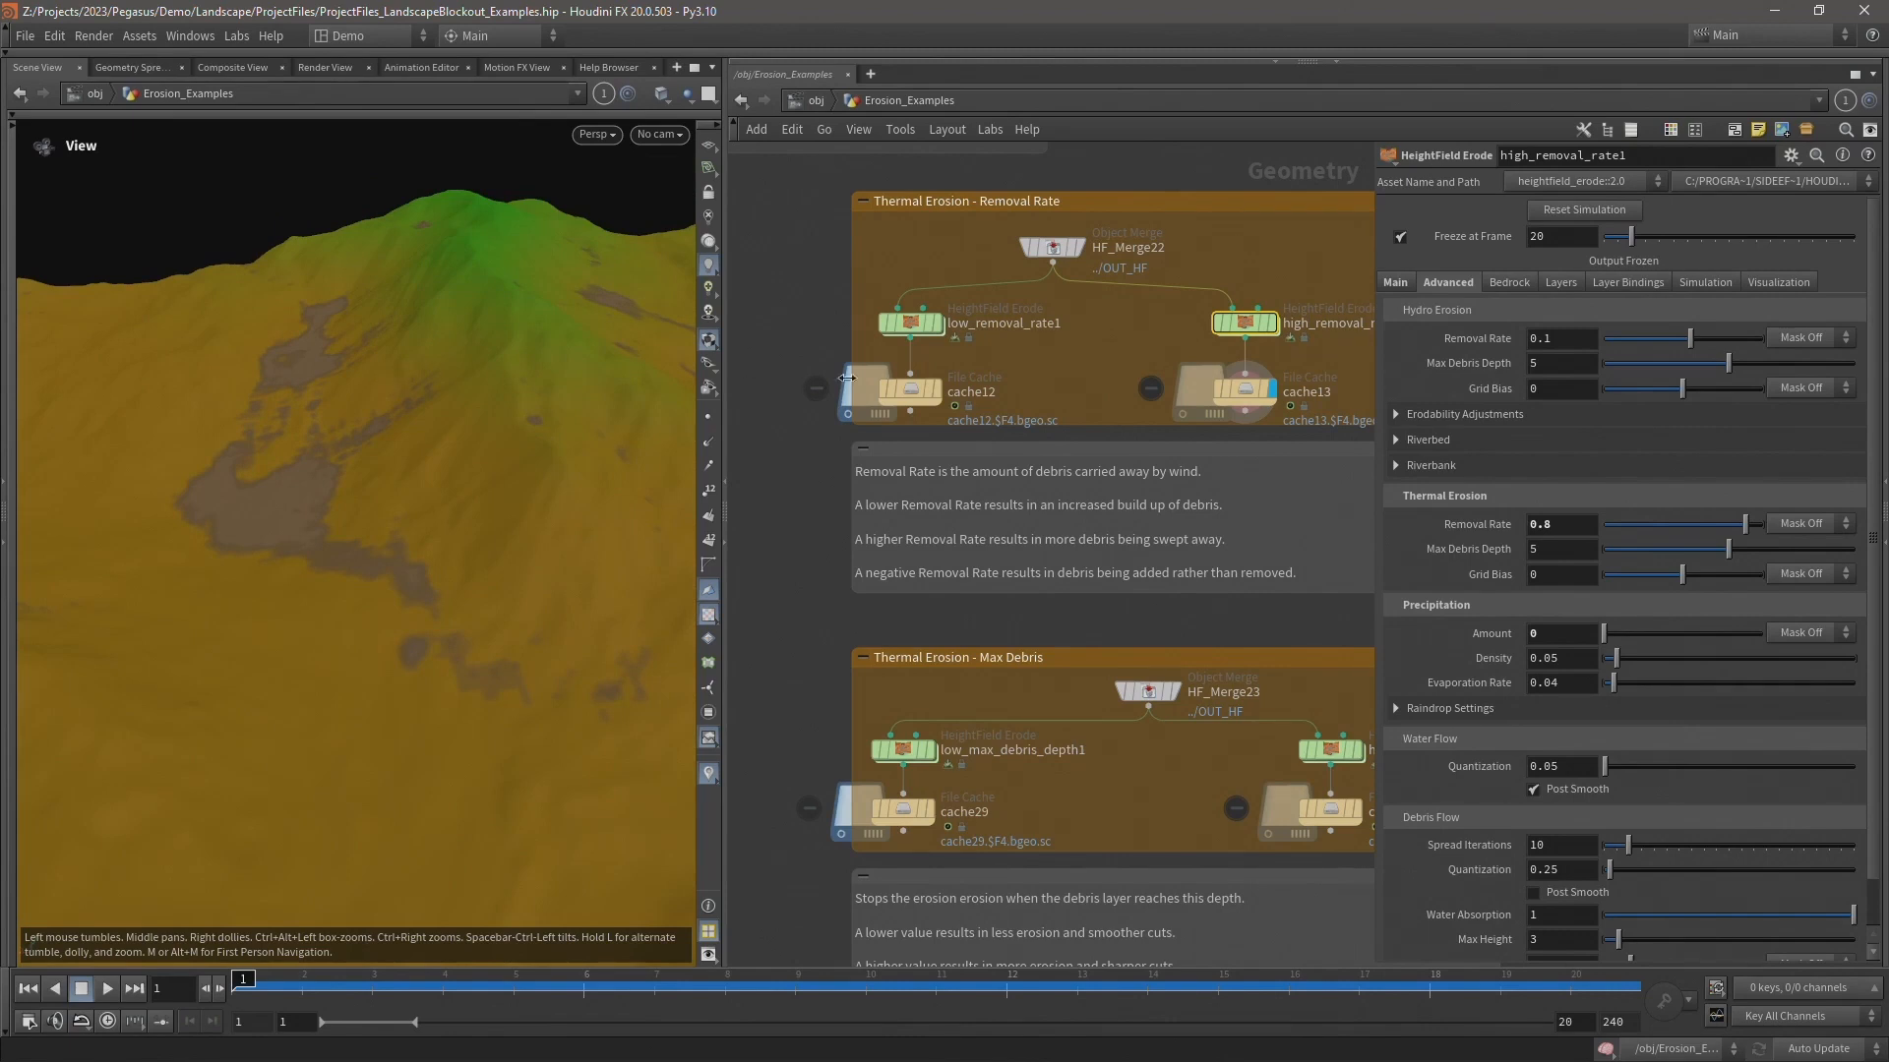
click(937, 391)
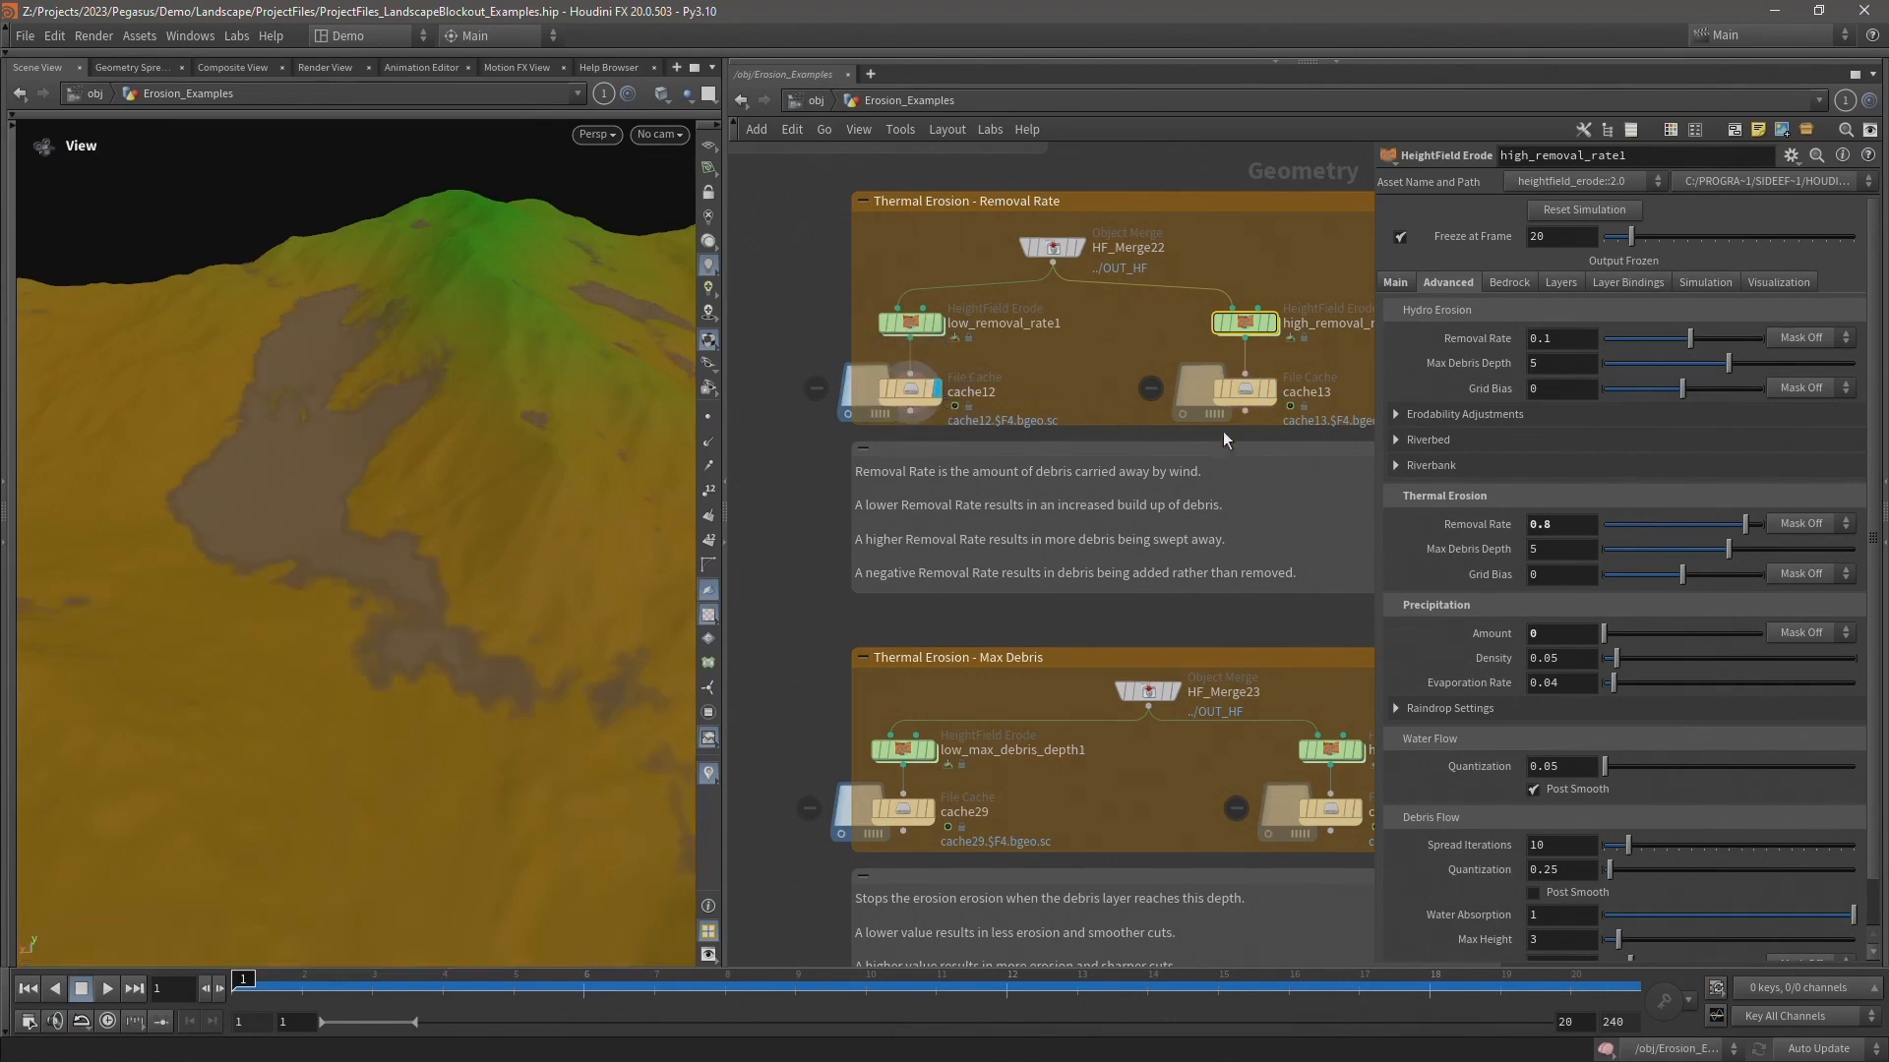
click(1269, 390)
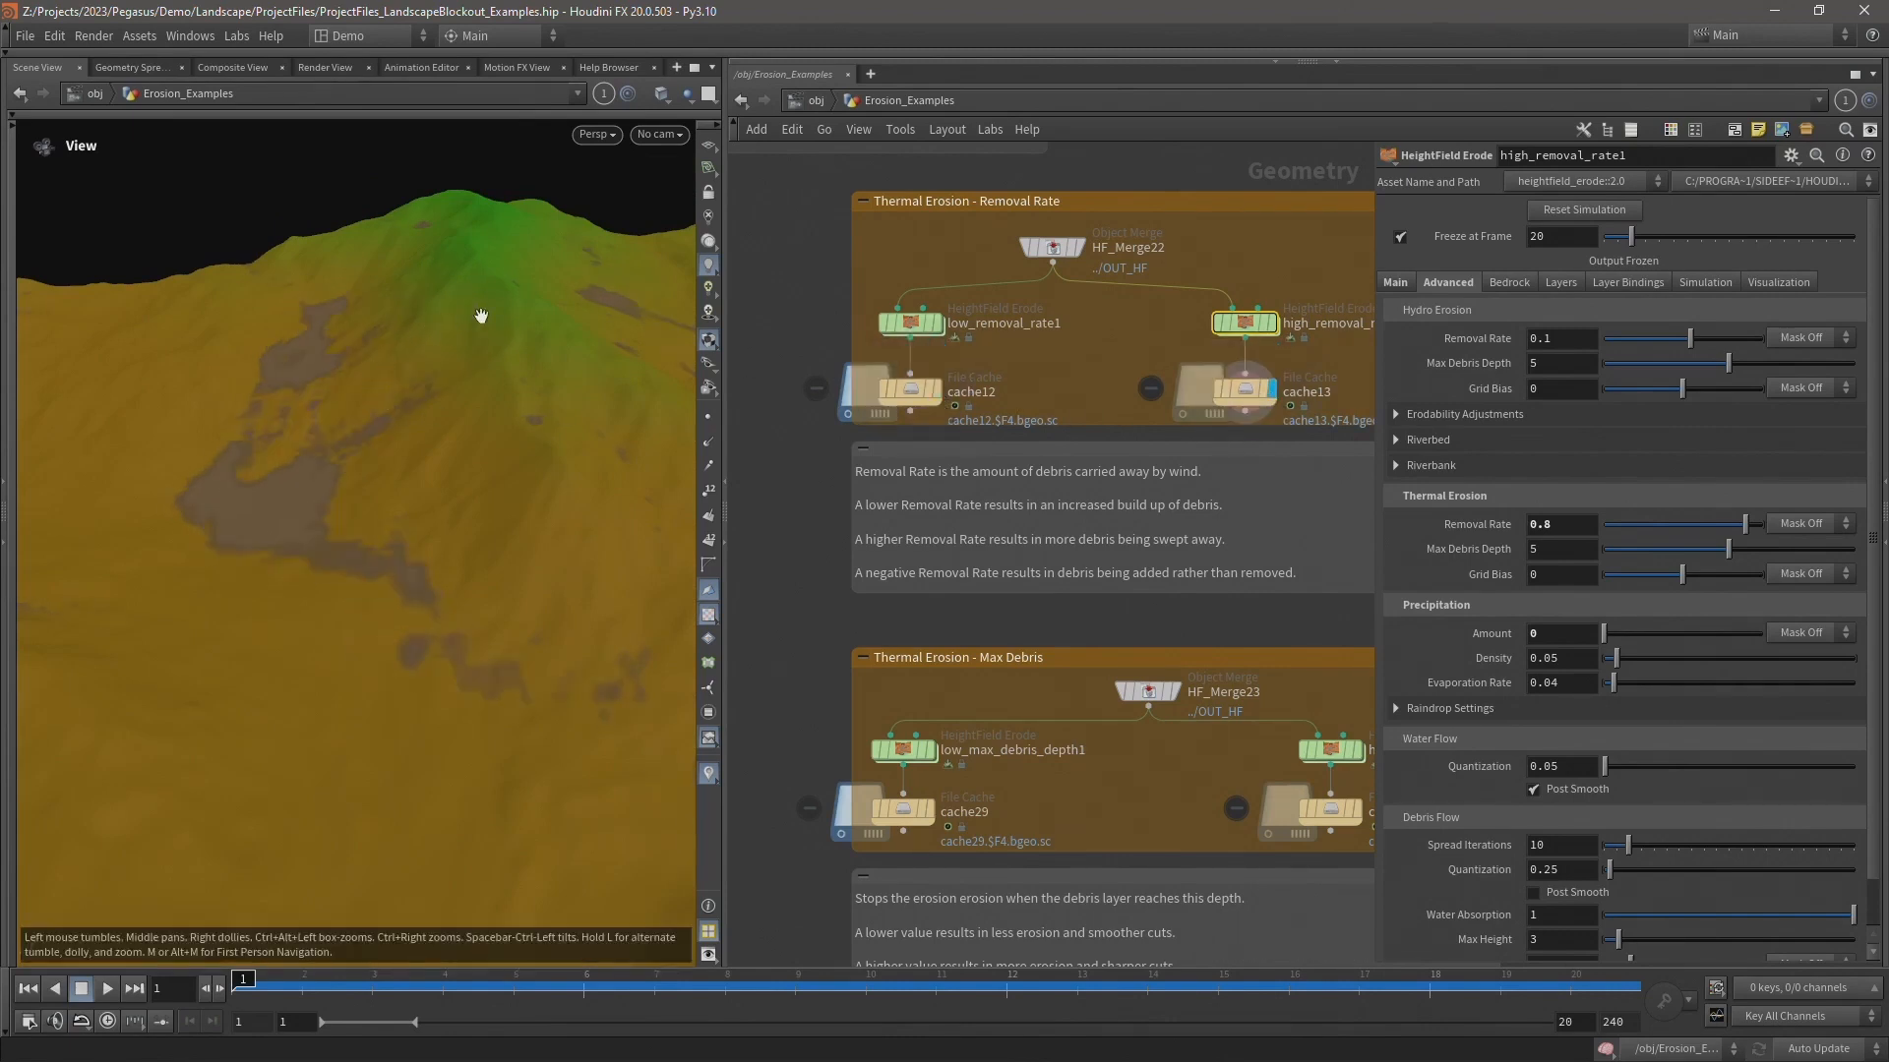
drag(438, 345, 485, 351)
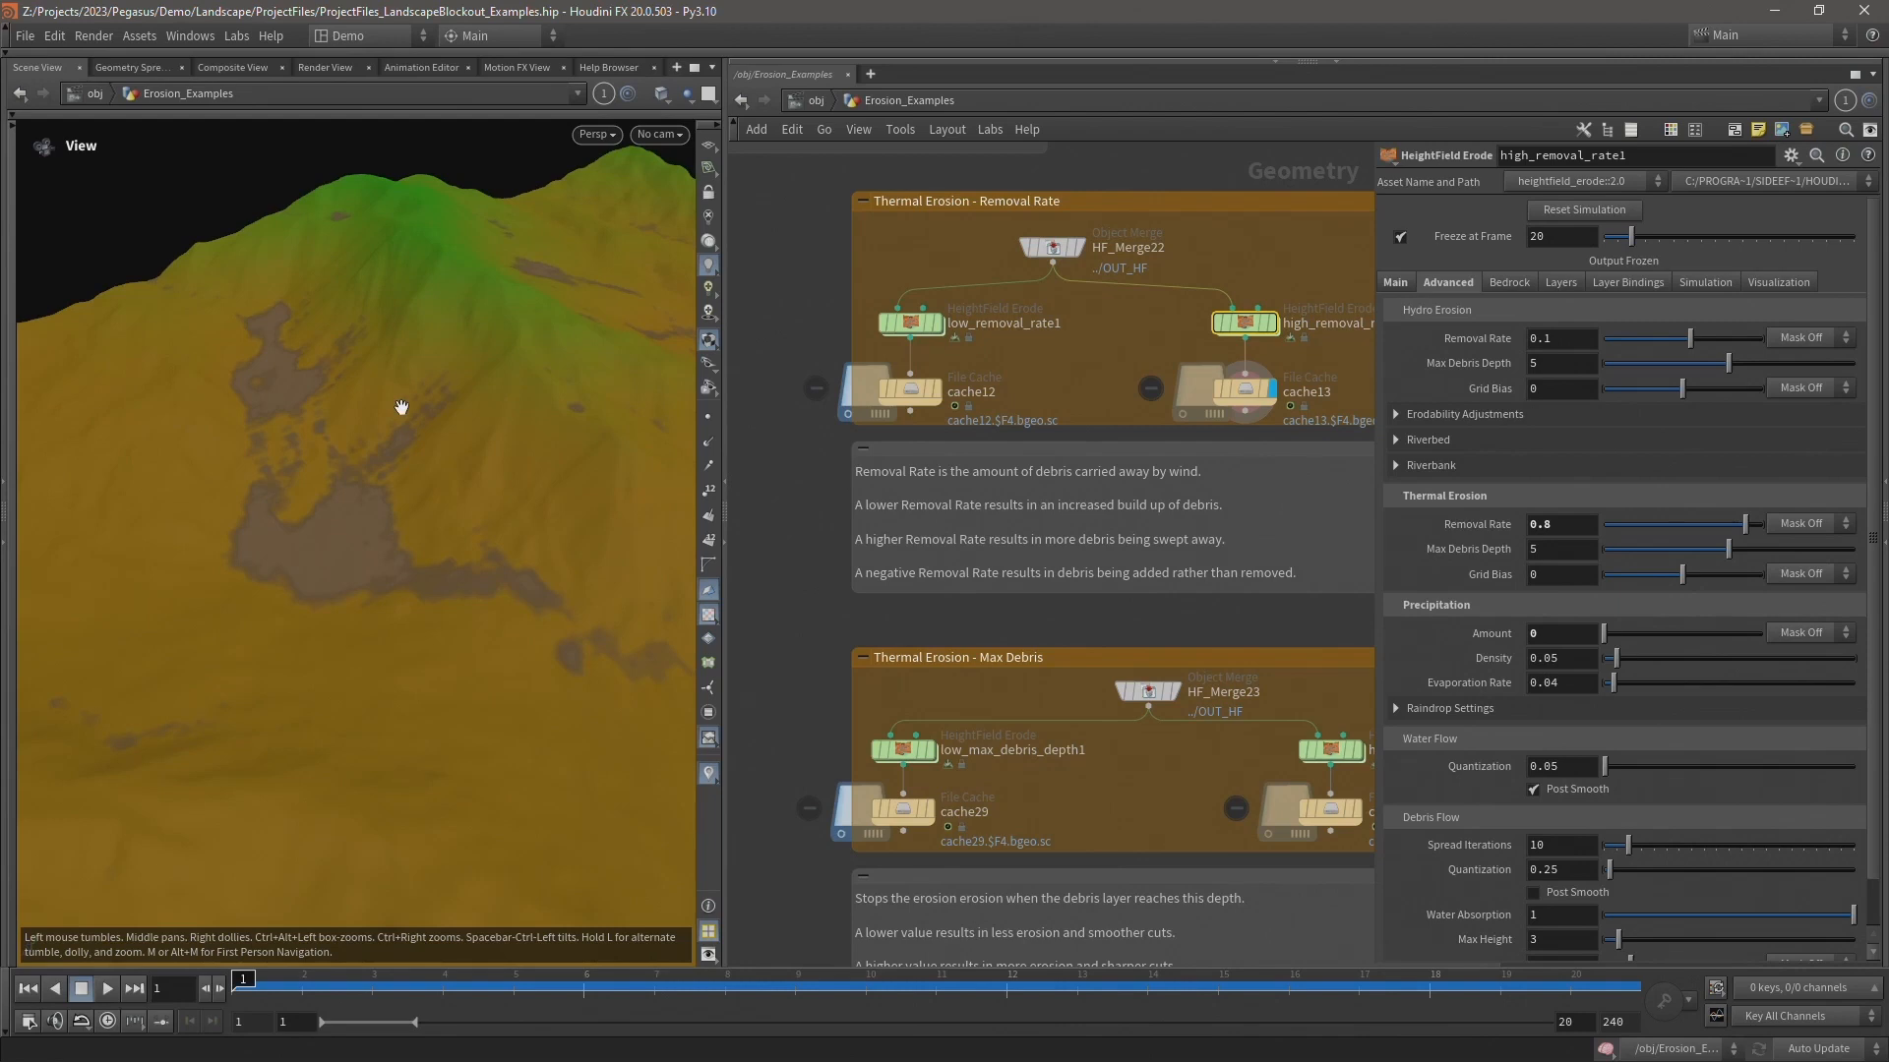
- In the Thermal Erosion - Max Debris group, display cache29, inspect high_max_debris_depth1's thermal Max Debris Depth and display its cache30 terrain
middle_drag(992, 636, 888, 360)
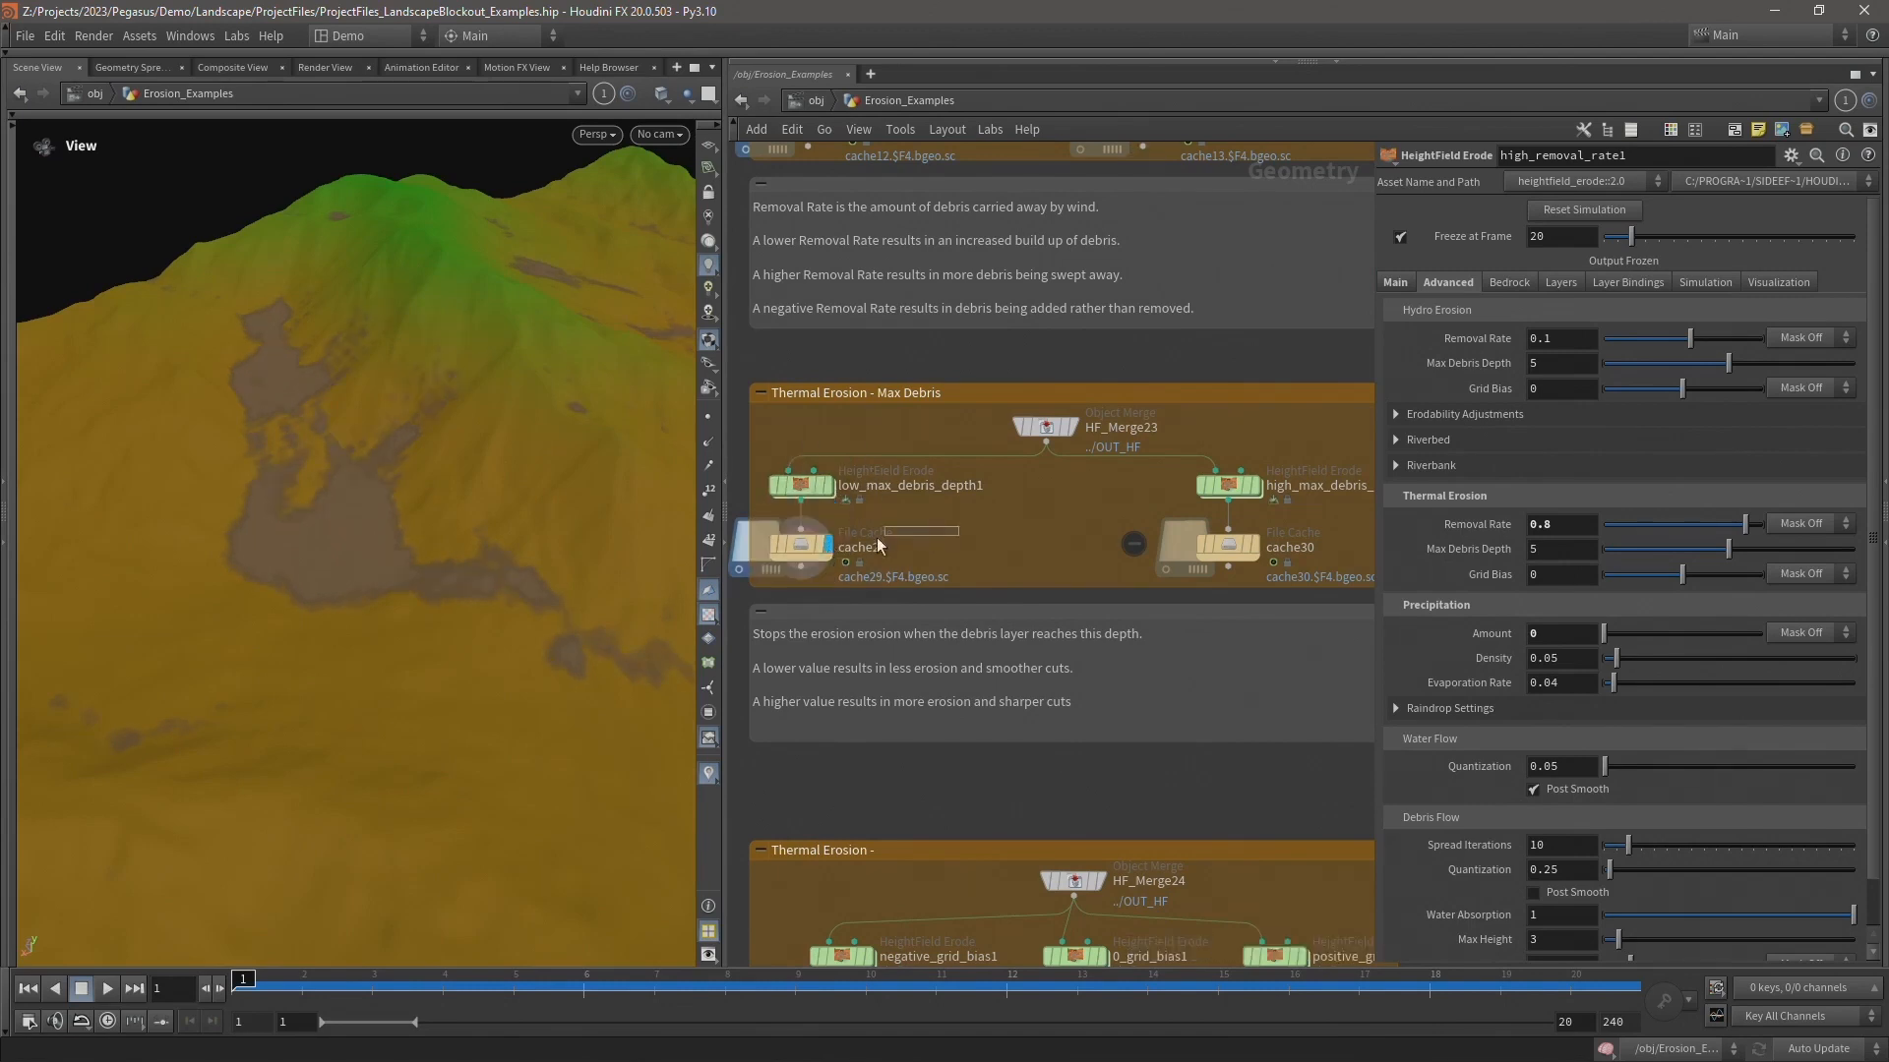
click(782, 551)
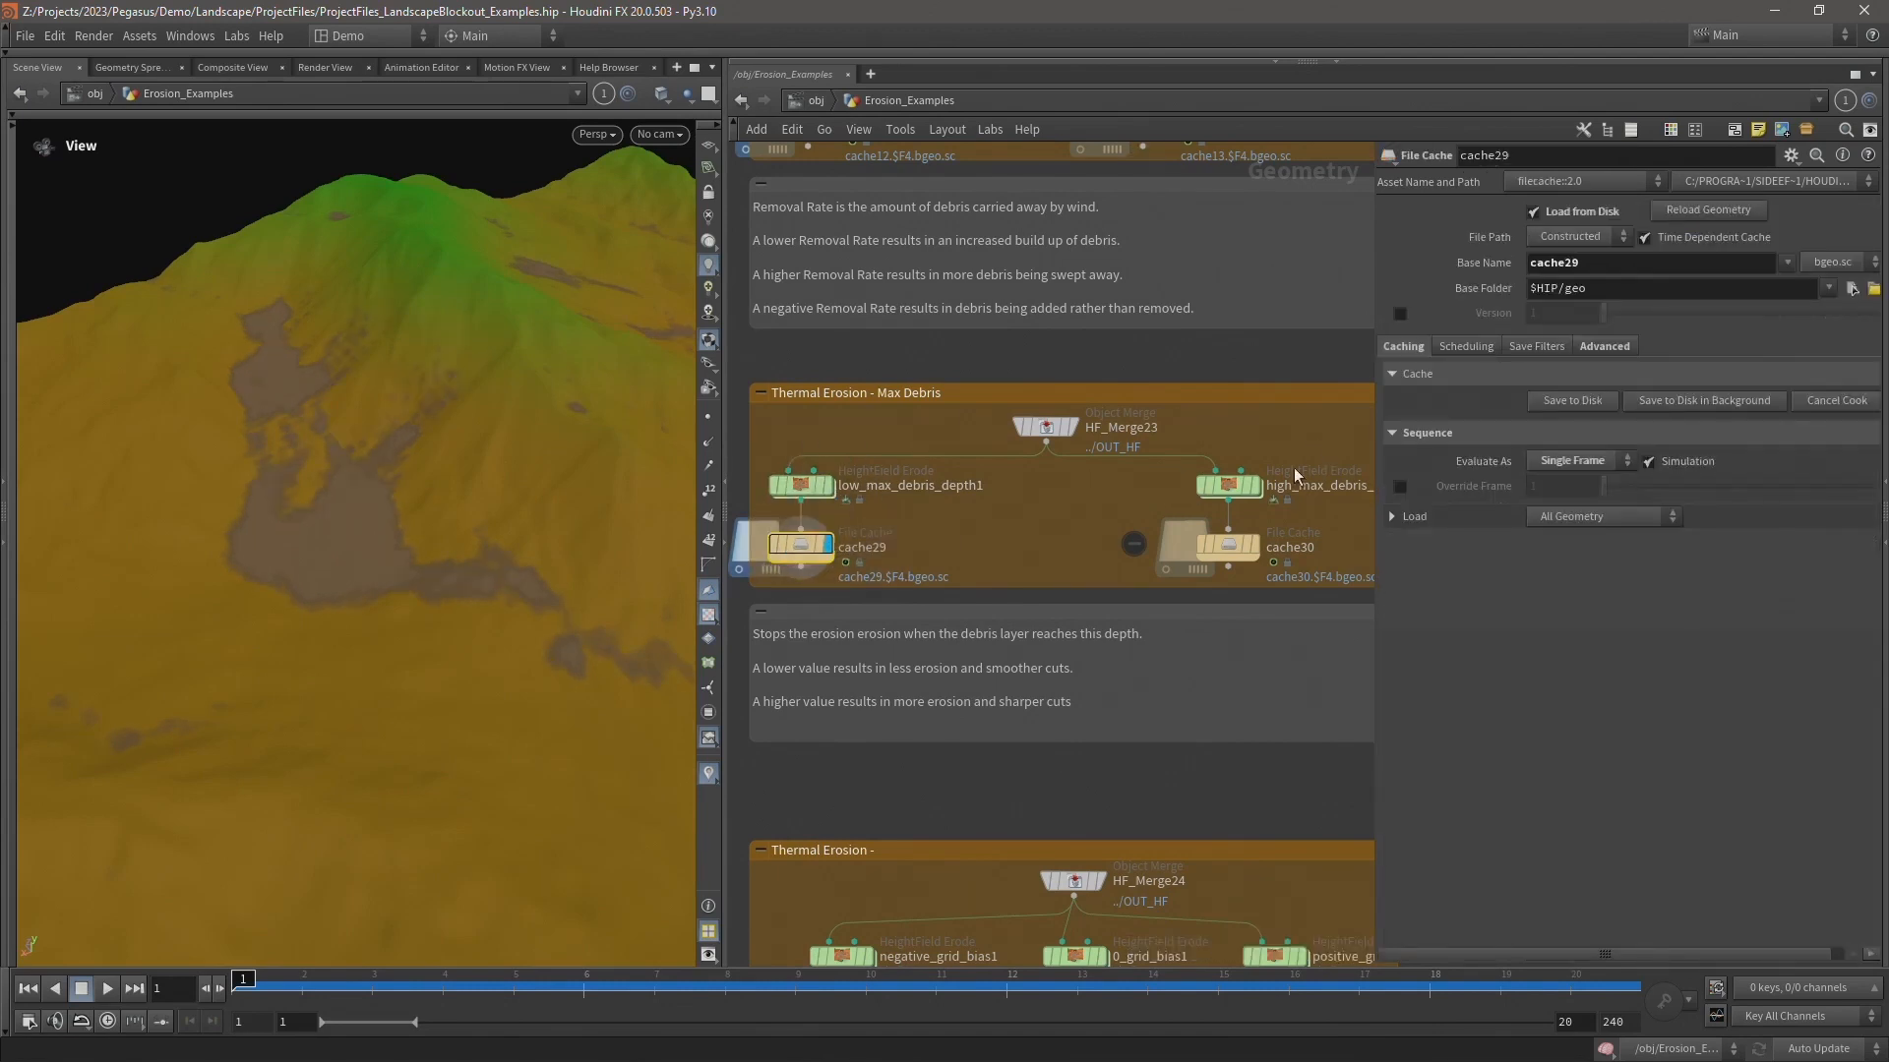
middle_drag(1253, 431, 1201, 426)
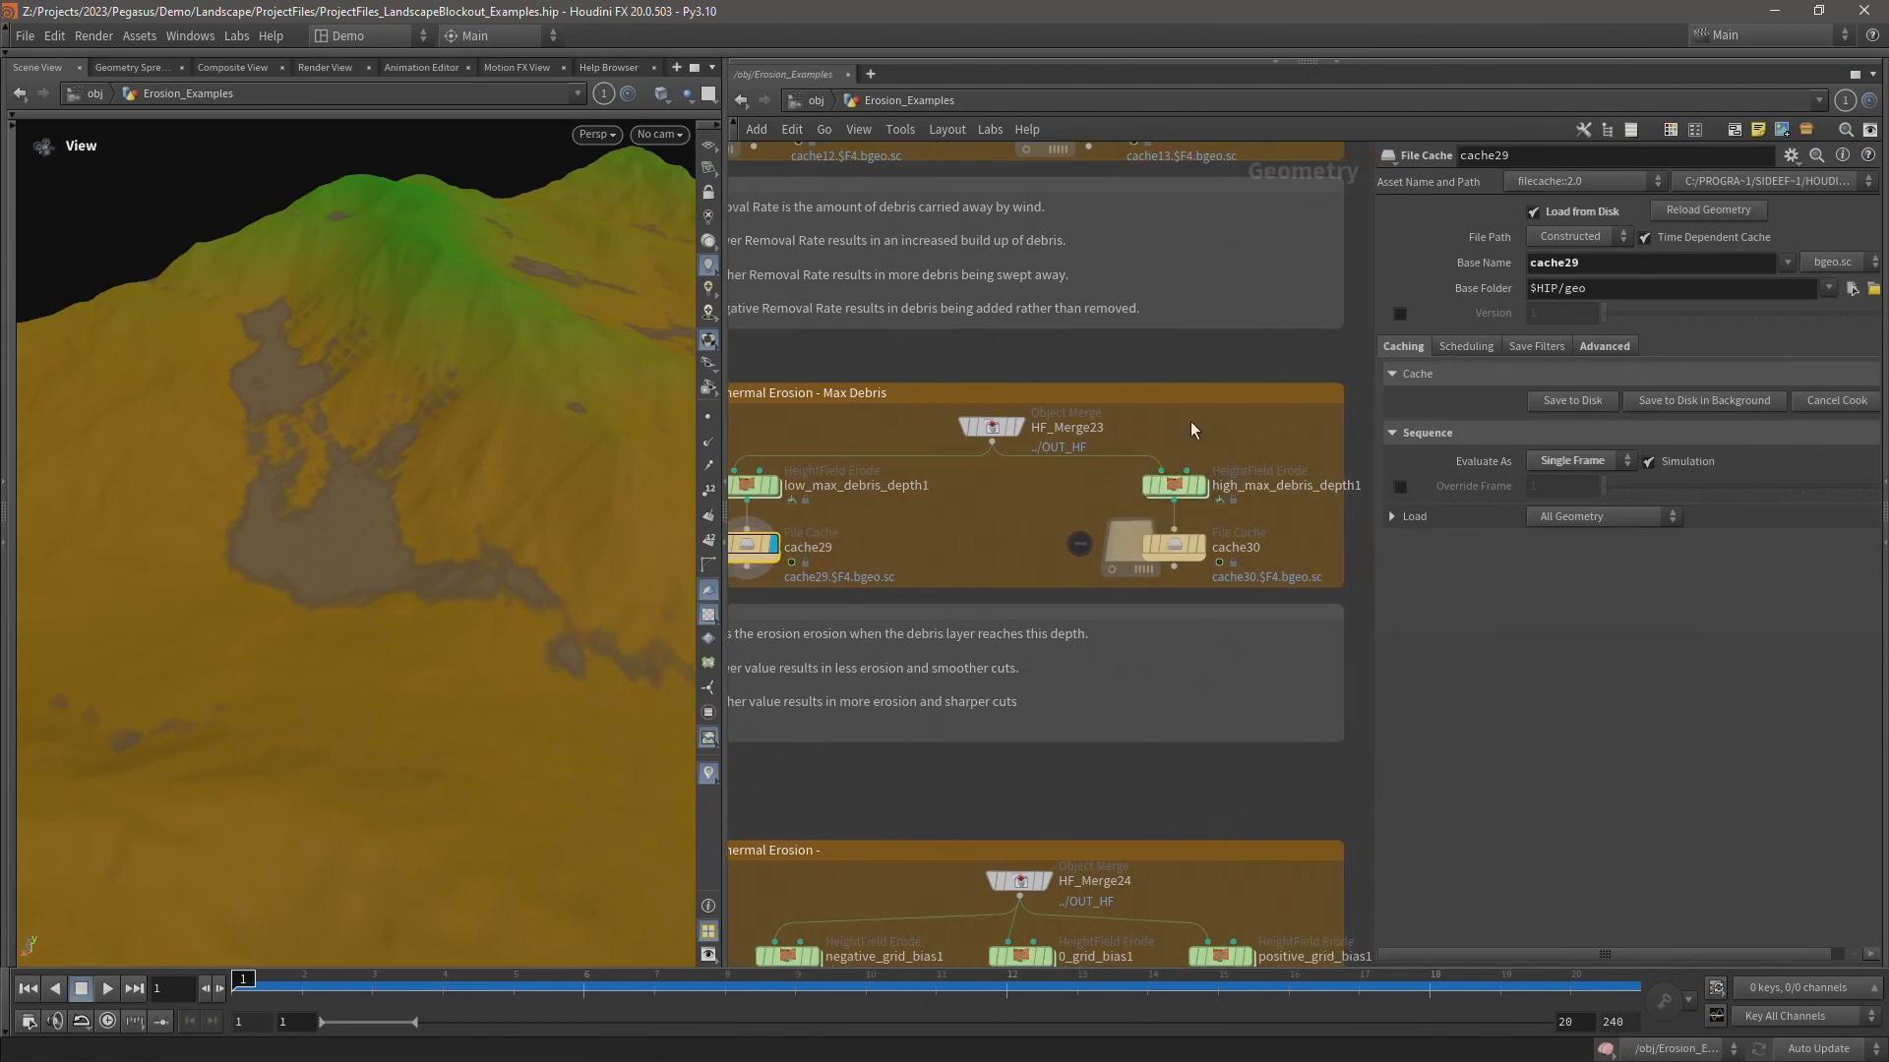
scroll(1003, 531, down, 3)
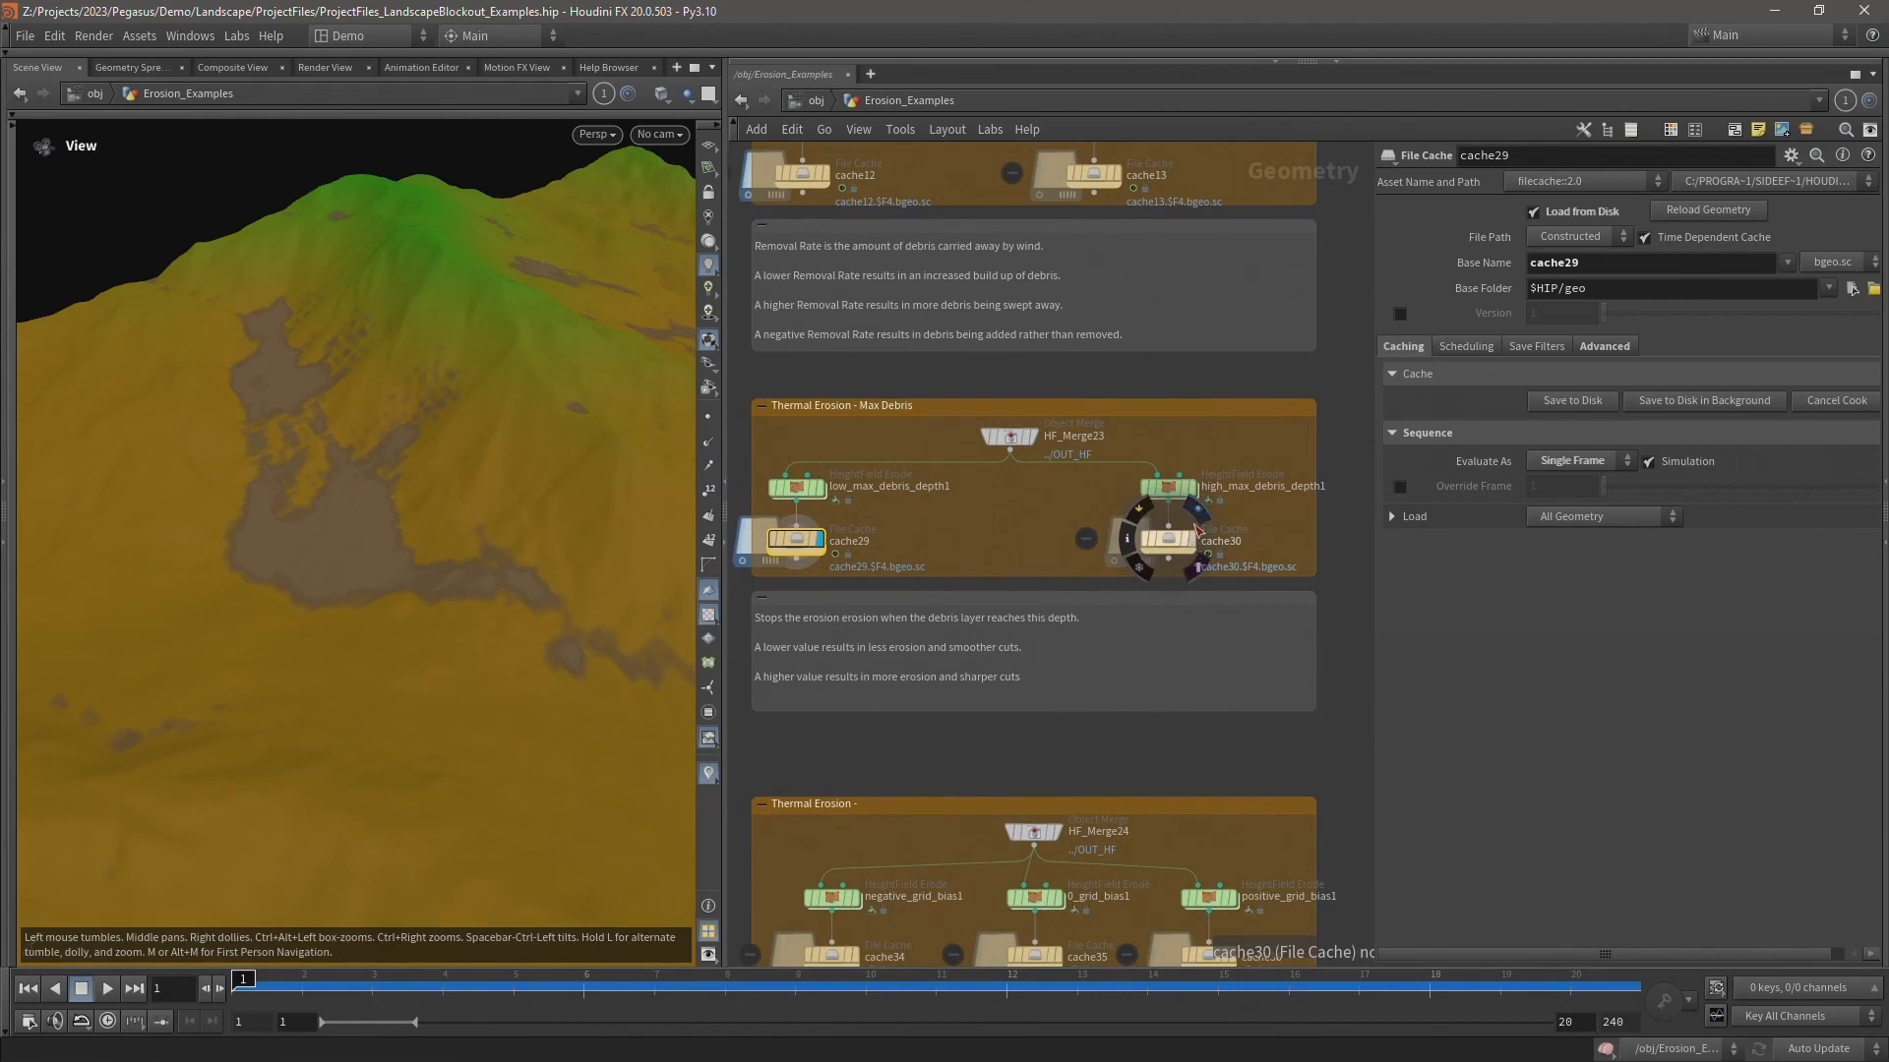
click(1176, 488)
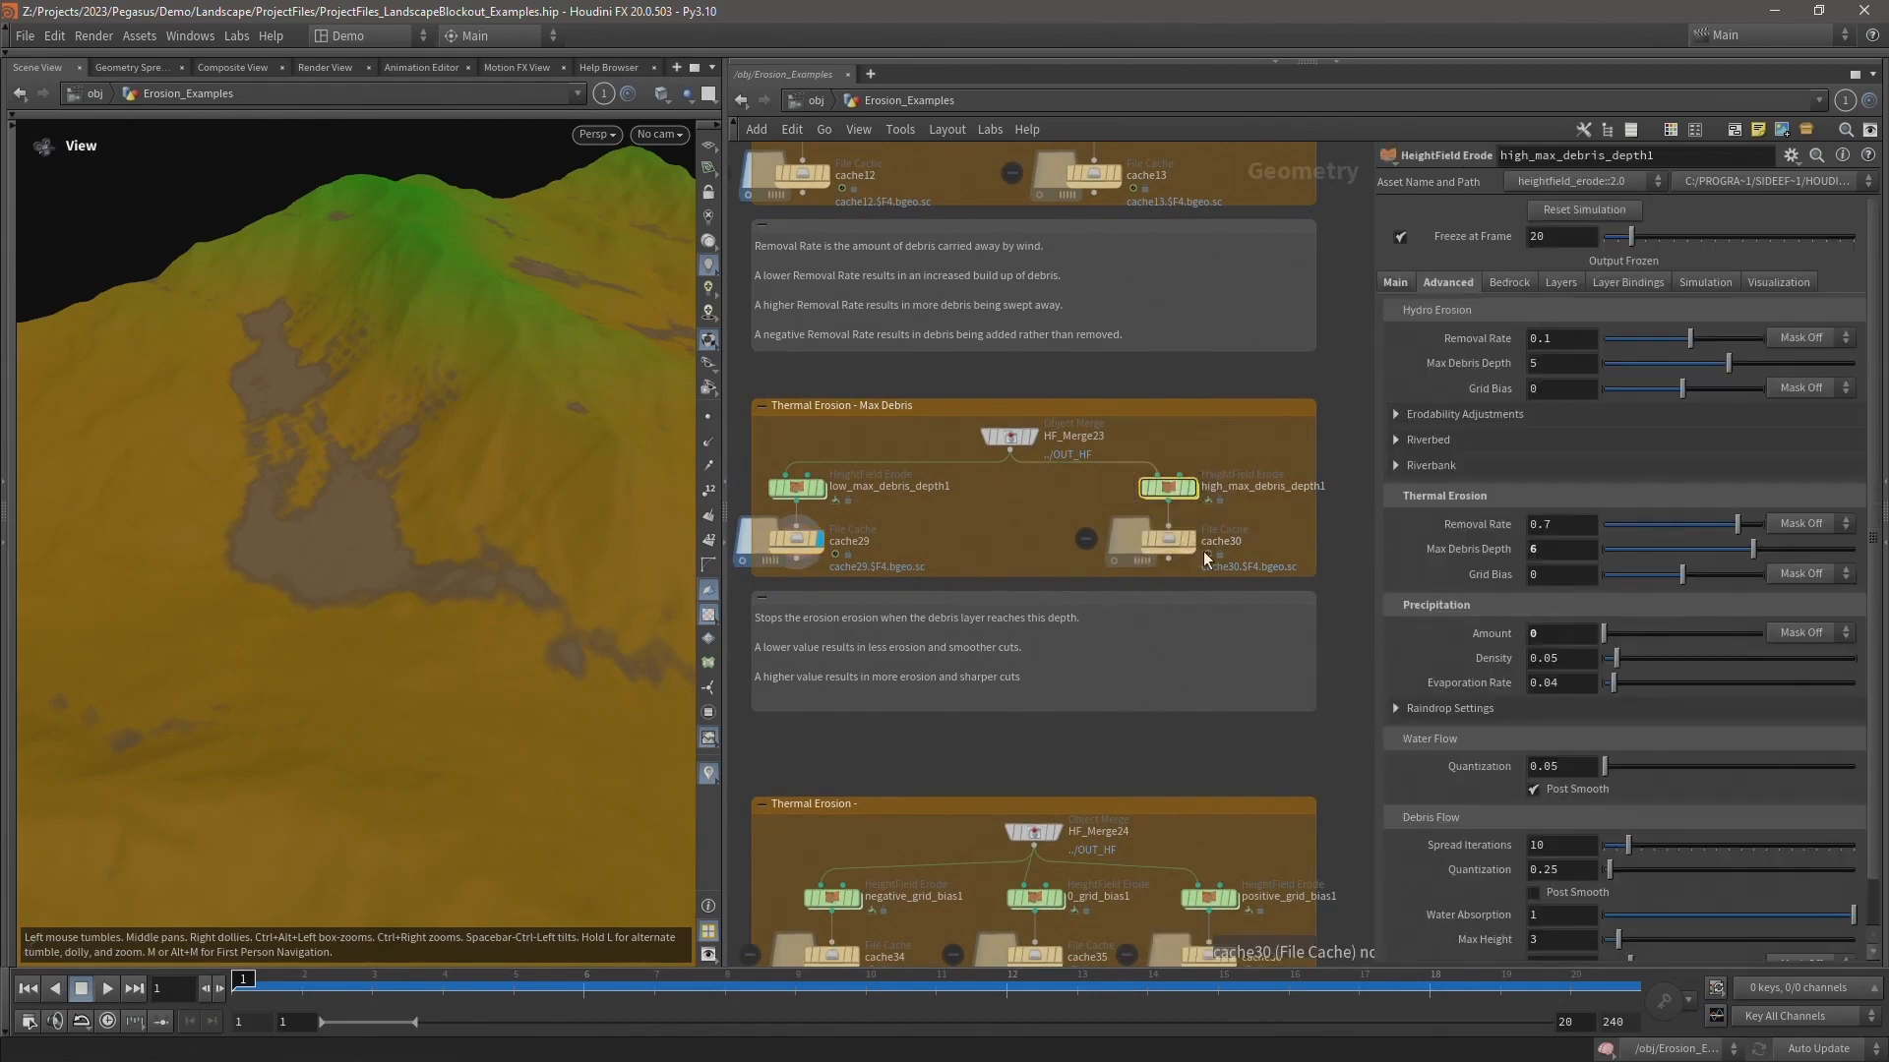
mouse_move(1192, 543)
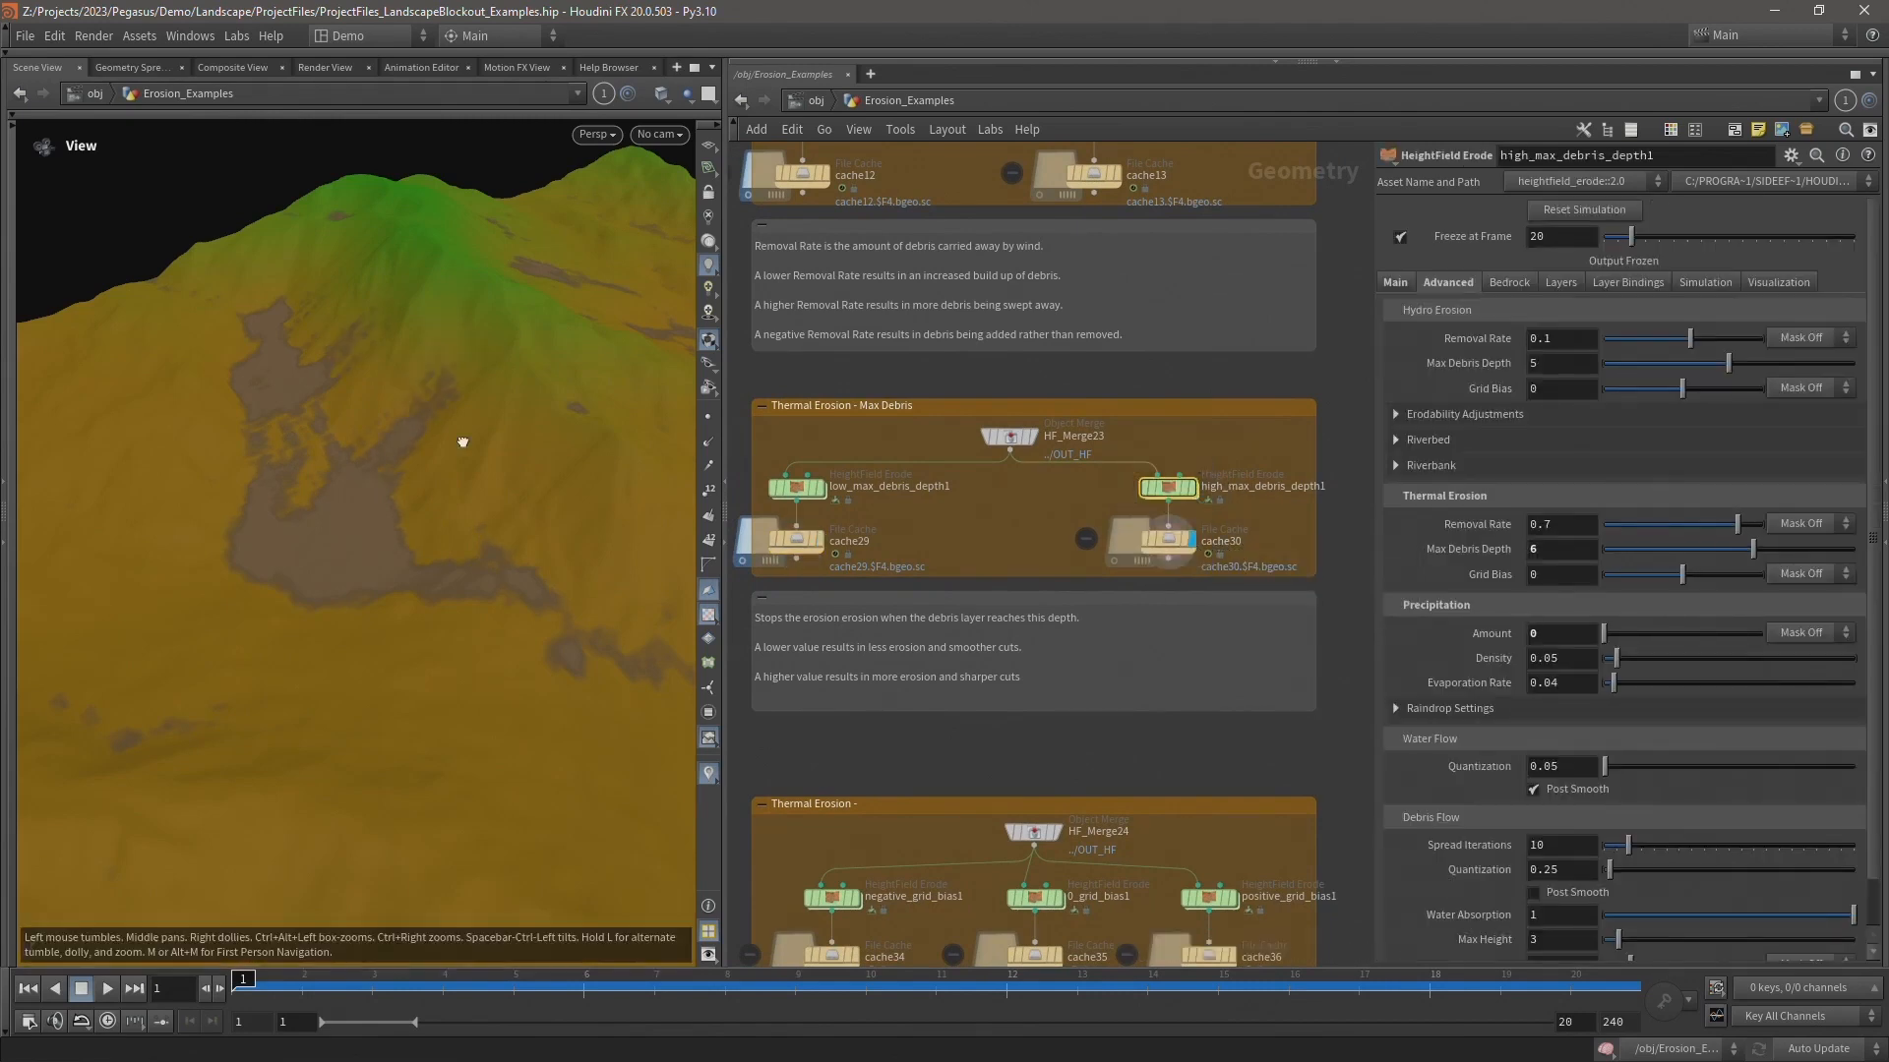
- Compare the debris and slope detail of the cache29 and cache30 terrains up close
drag(463, 434, 451, 434)
mouse_move(823, 548)
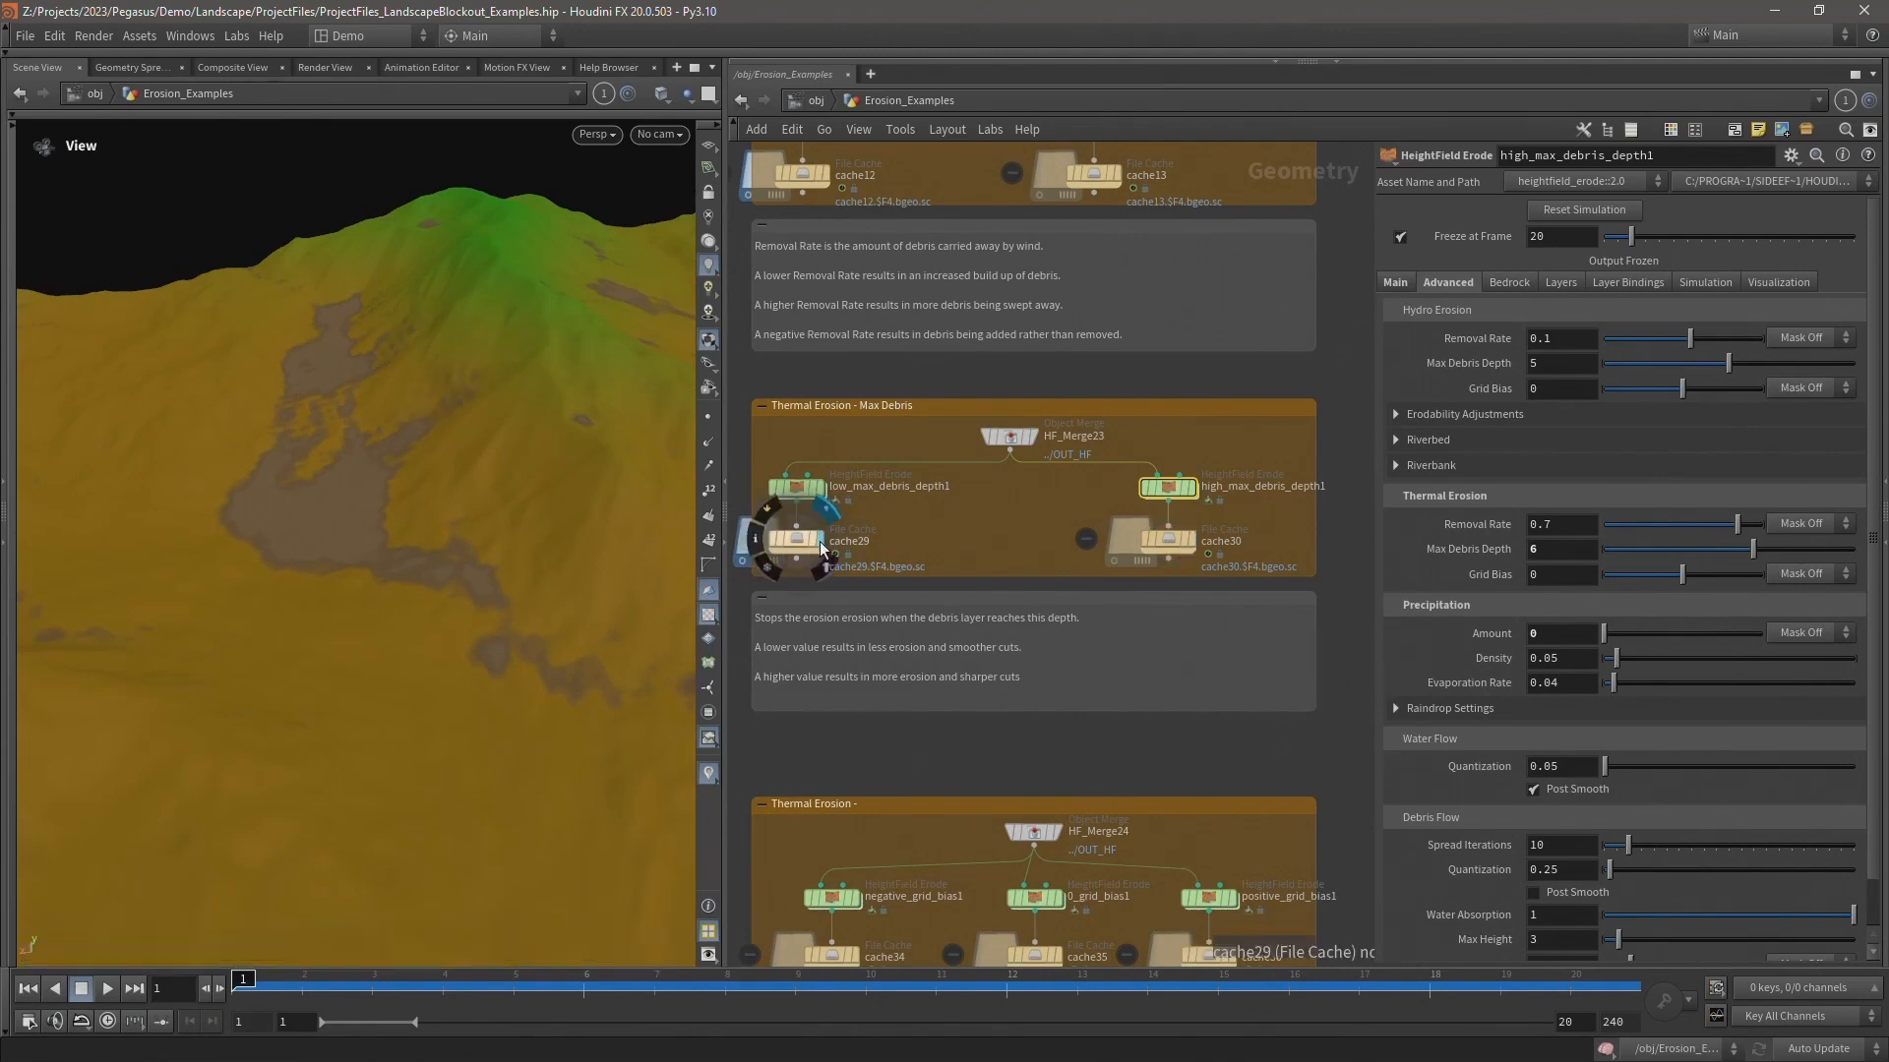
mouse_move(1202, 541)
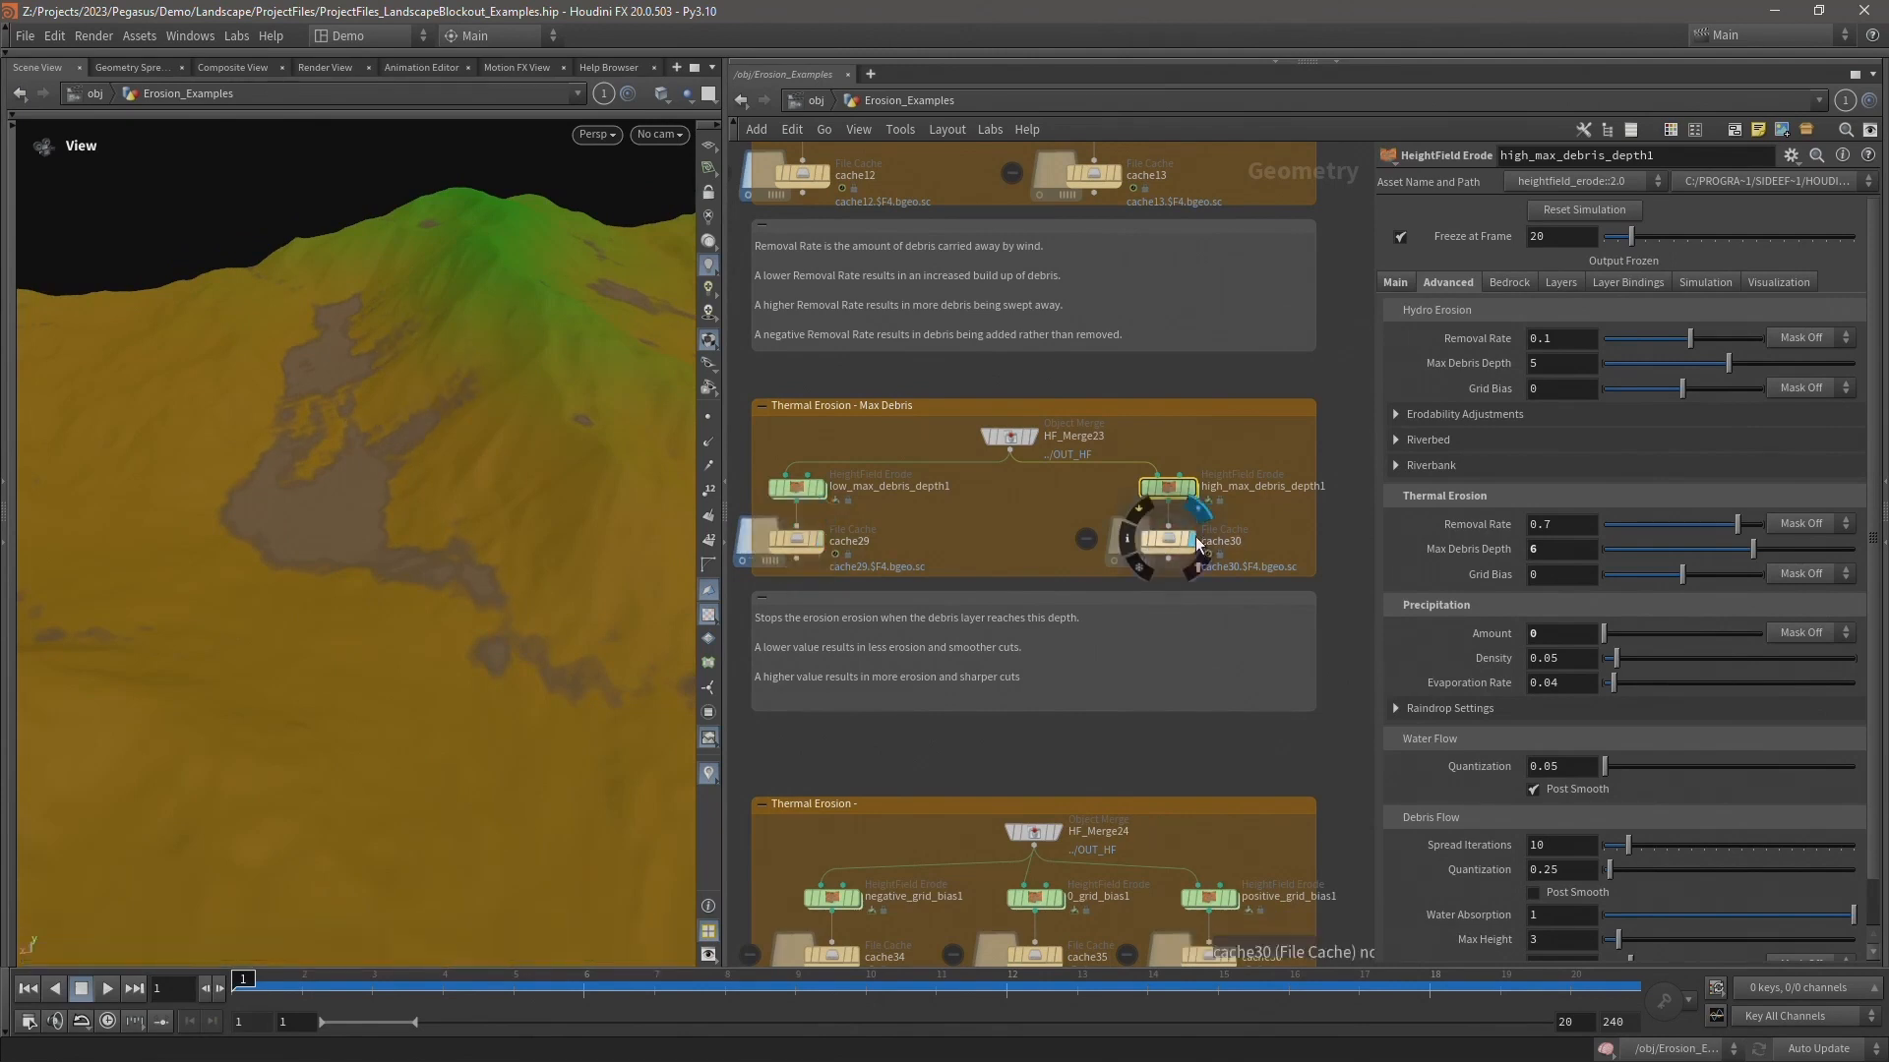
drag(451, 384, 484, 344)
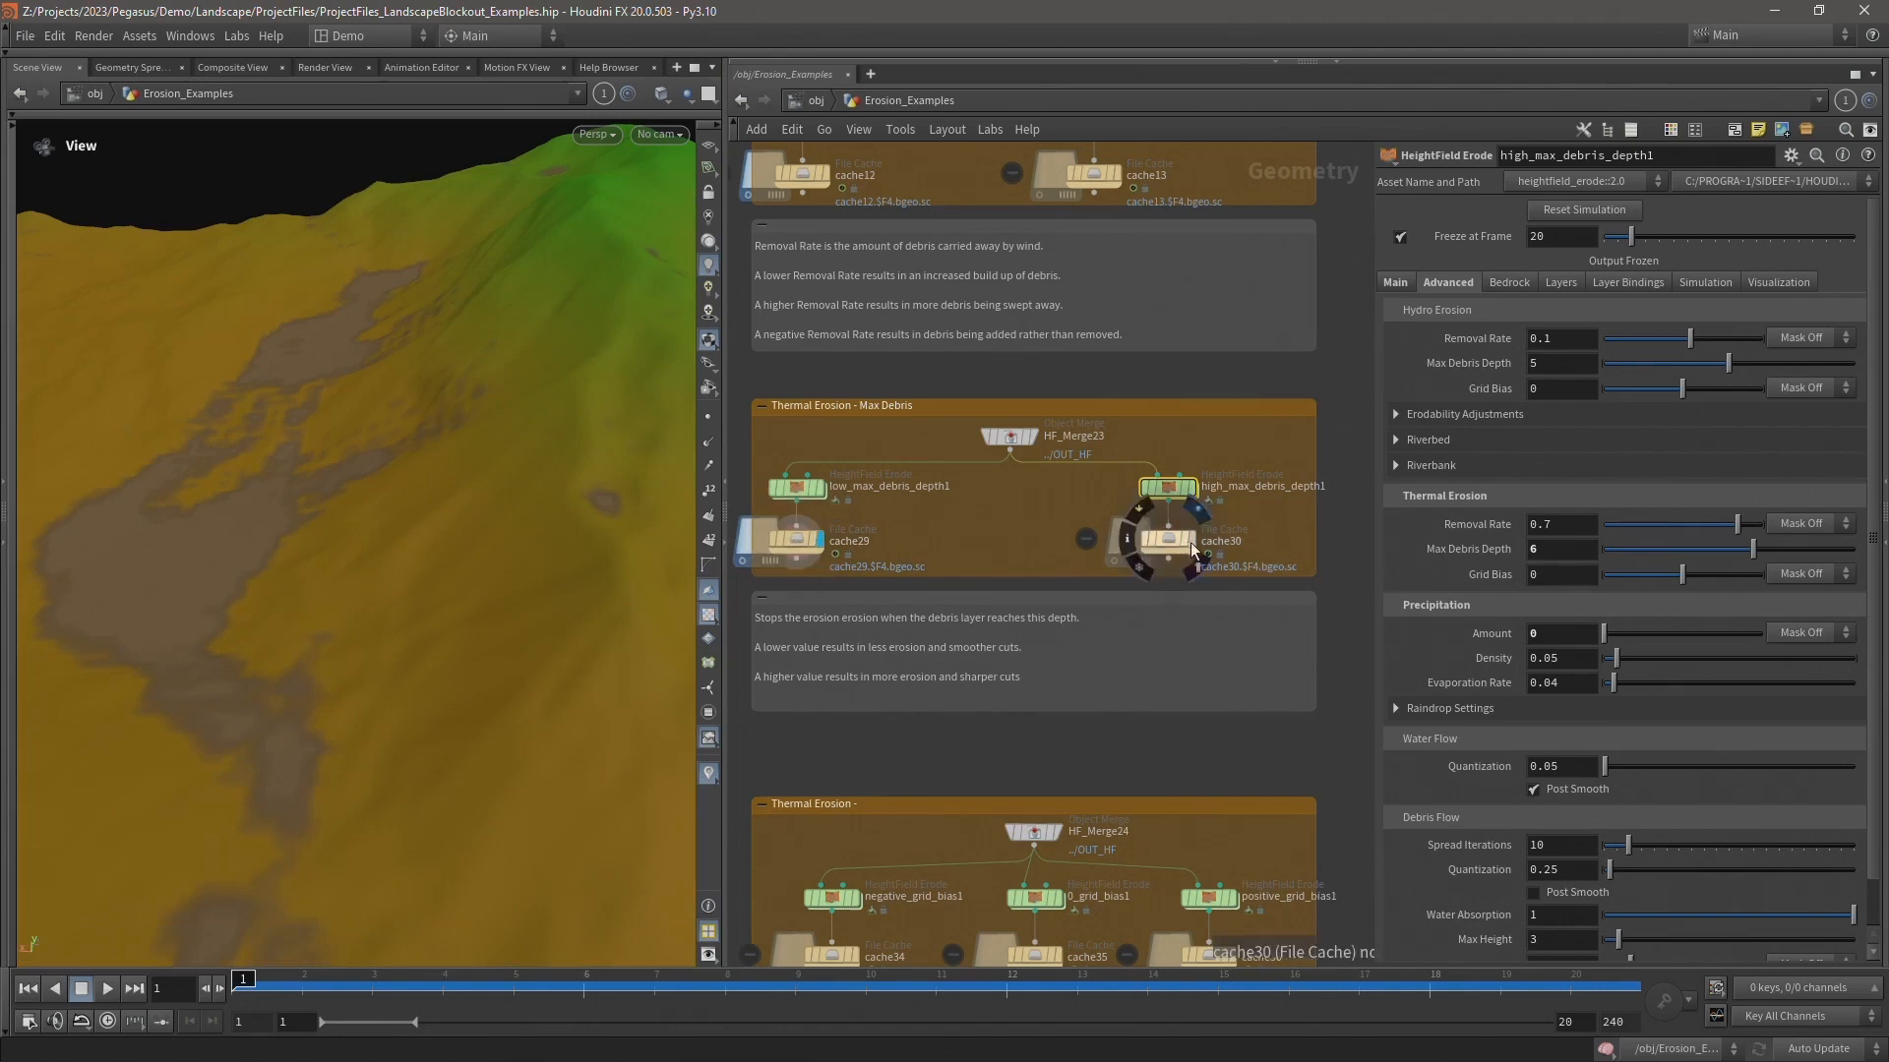
drag(561, 531, 433, 497)
- Compare the thermal Max Debris Depth settings of low_max_debris_depth1 and high_max_debris_depth1
drag(811, 442, 784, 515)
mouse_move(795, 494)
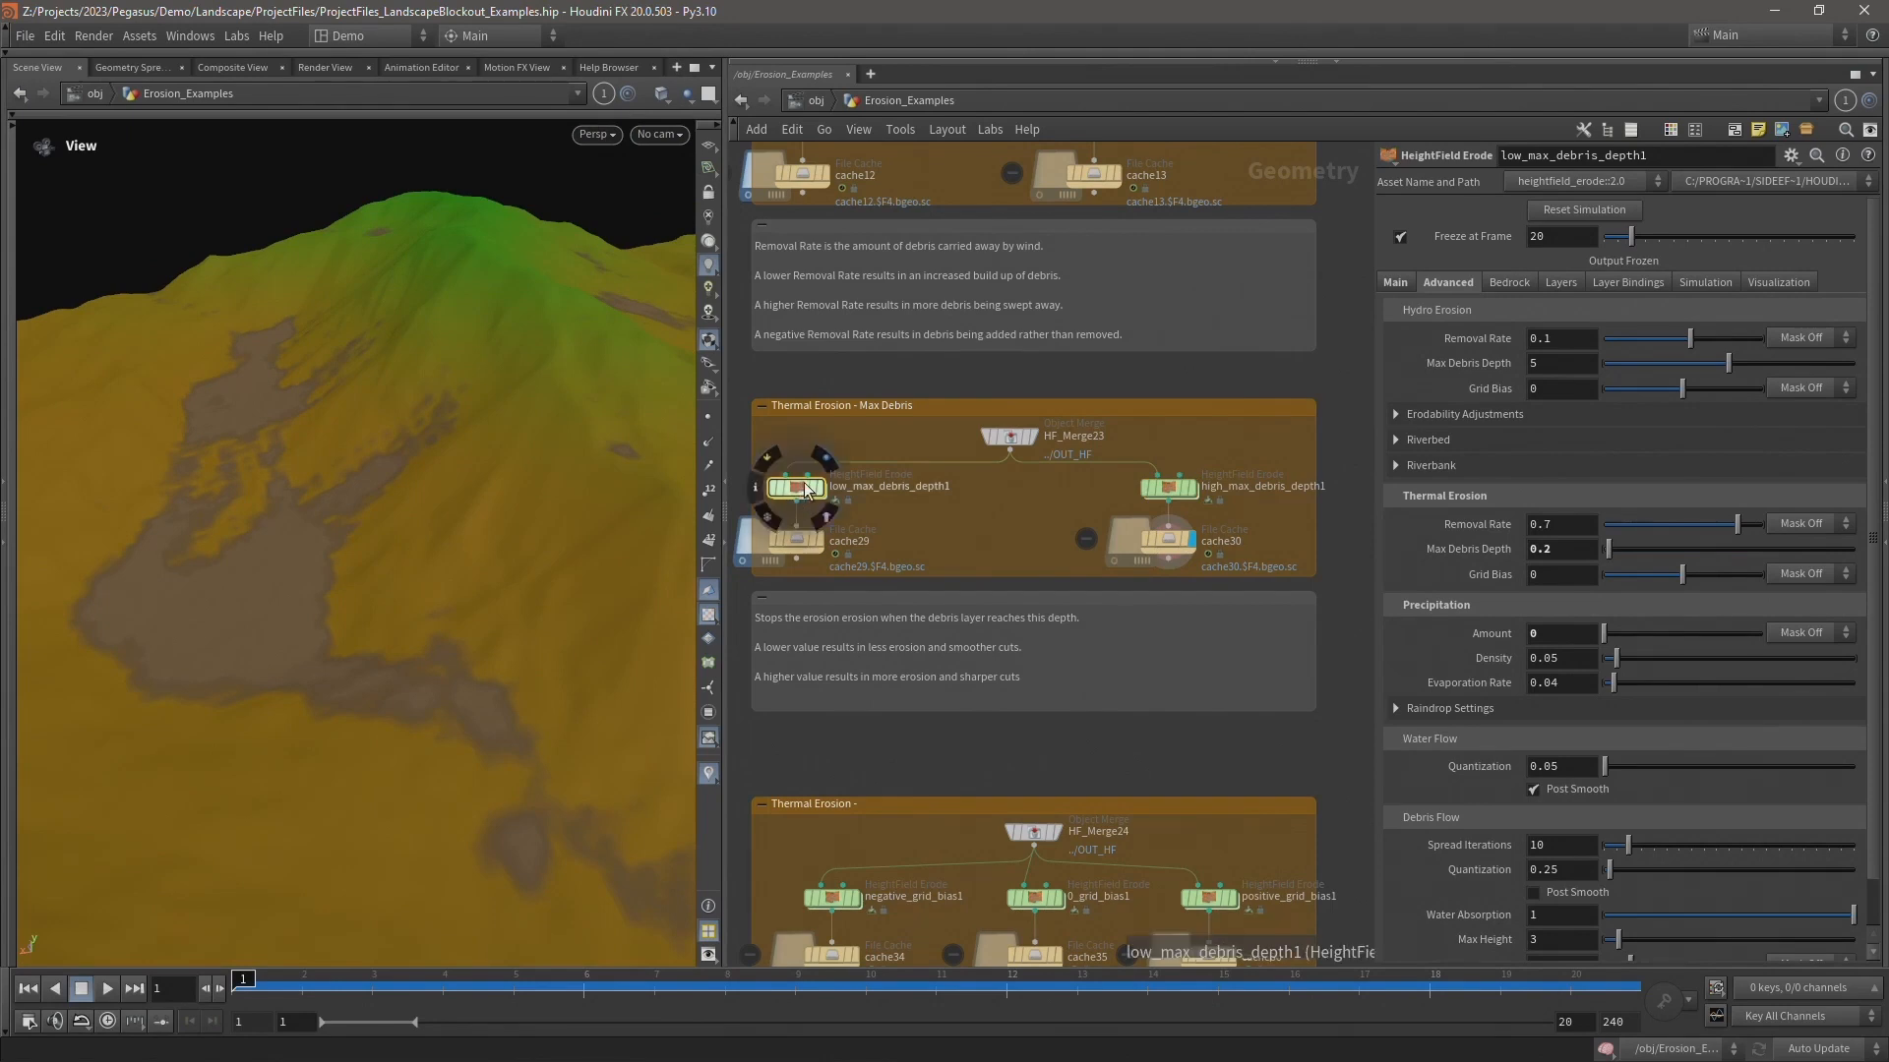
click(1161, 492)
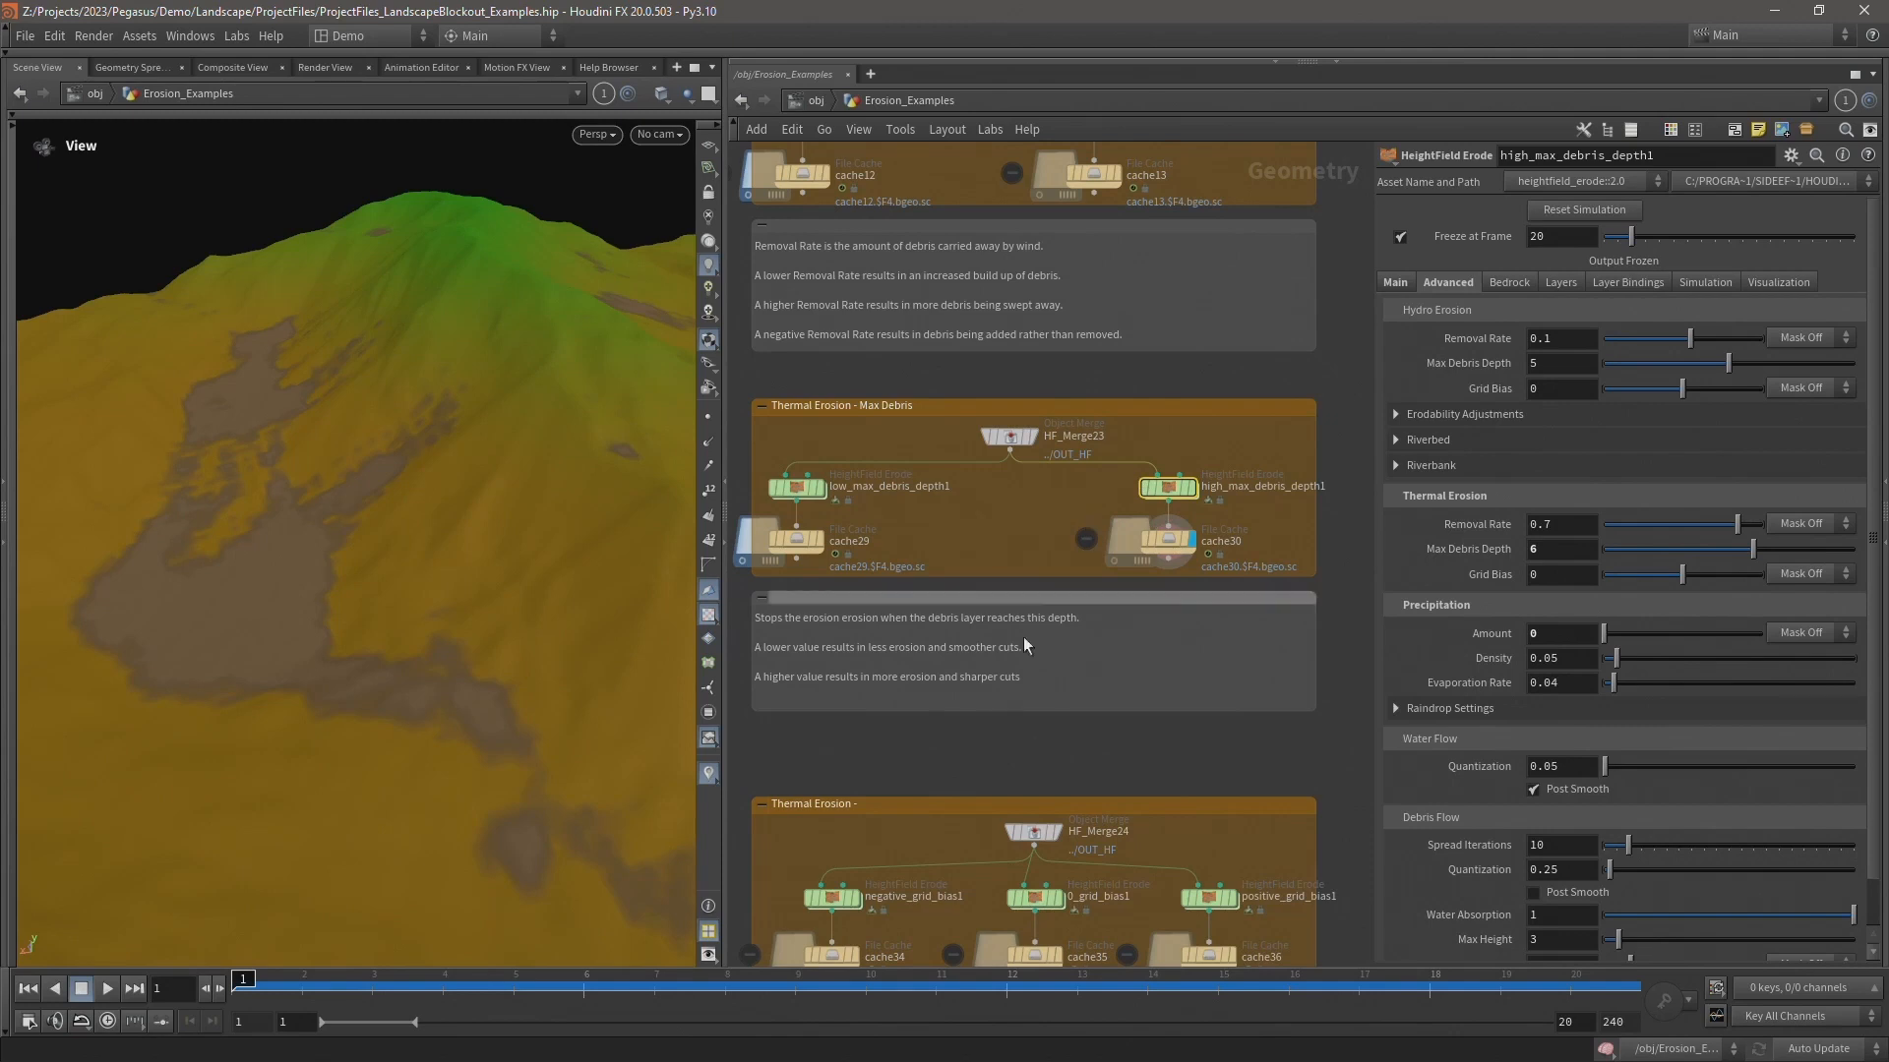
- In the Thermal Erosion - Grid Bias group, inspect negative_grid_bias1's thermal Grid Bias and examine its cache34 terrain
middle_drag(935, 772, 962, 367)
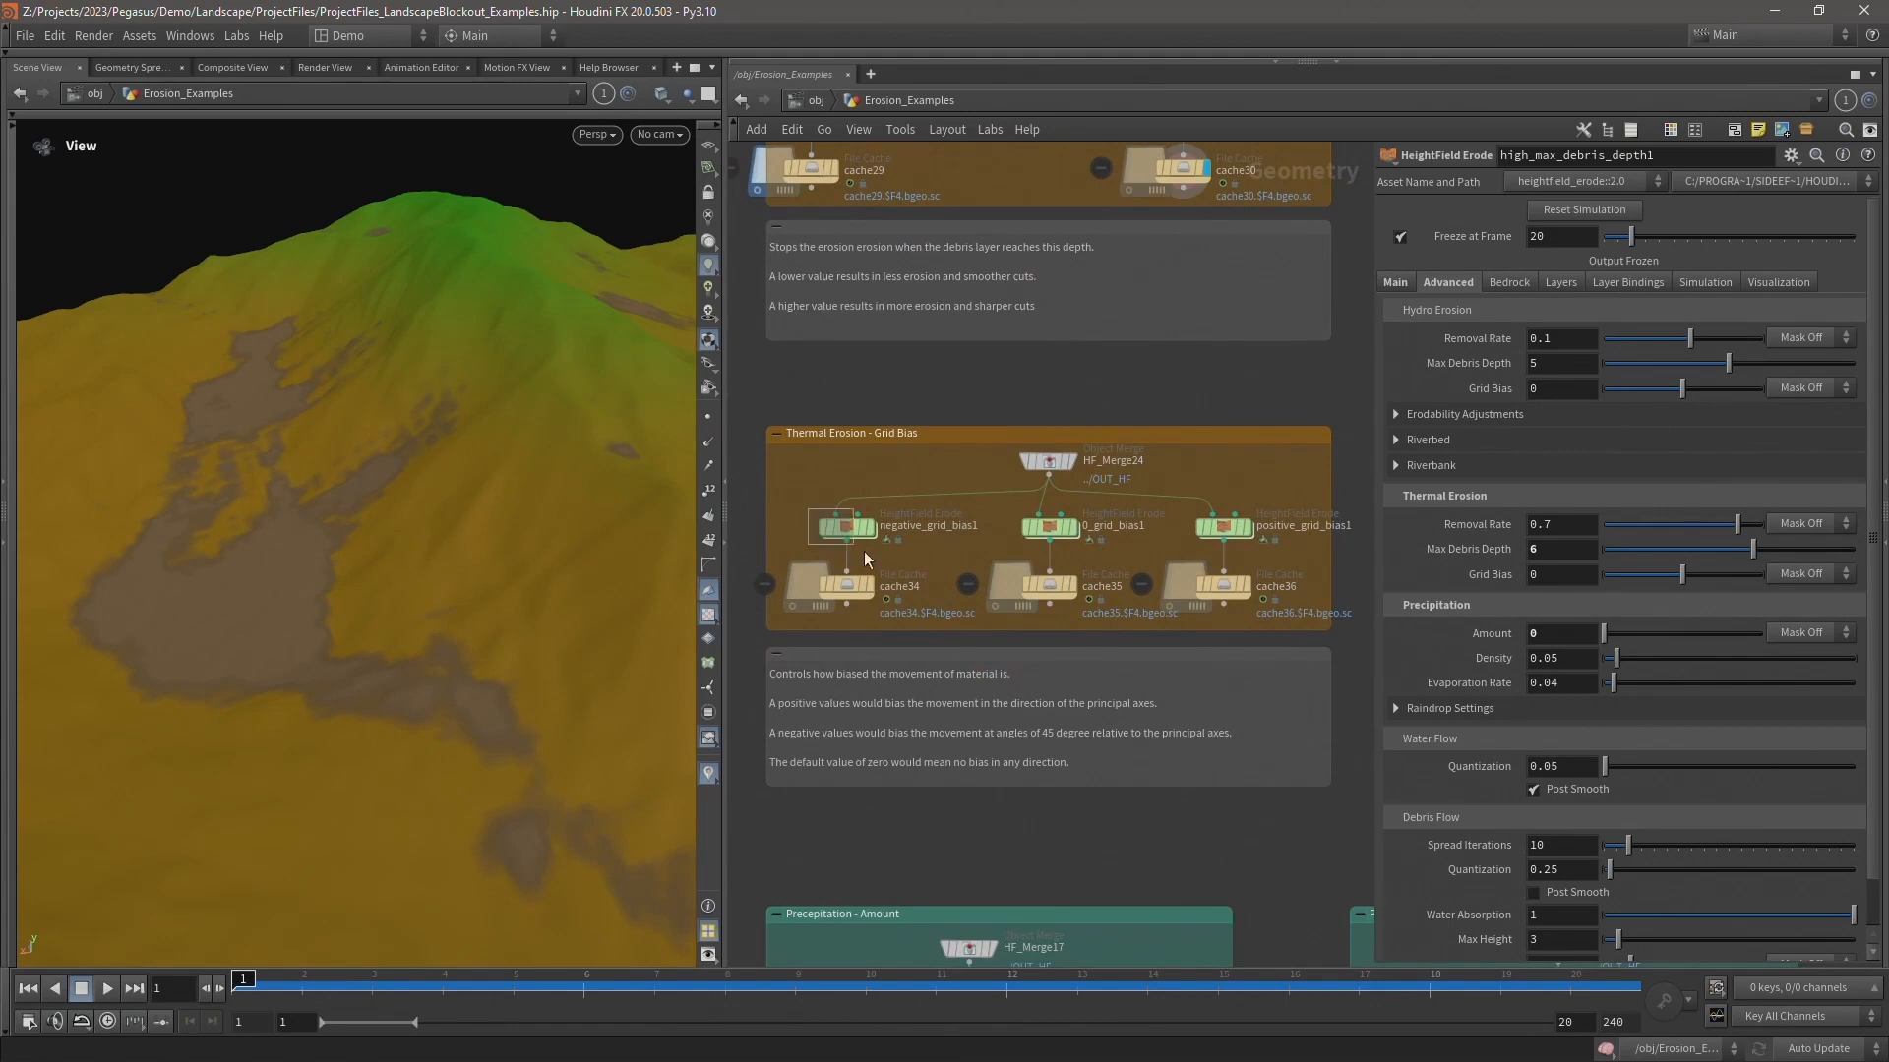
click(846, 528)
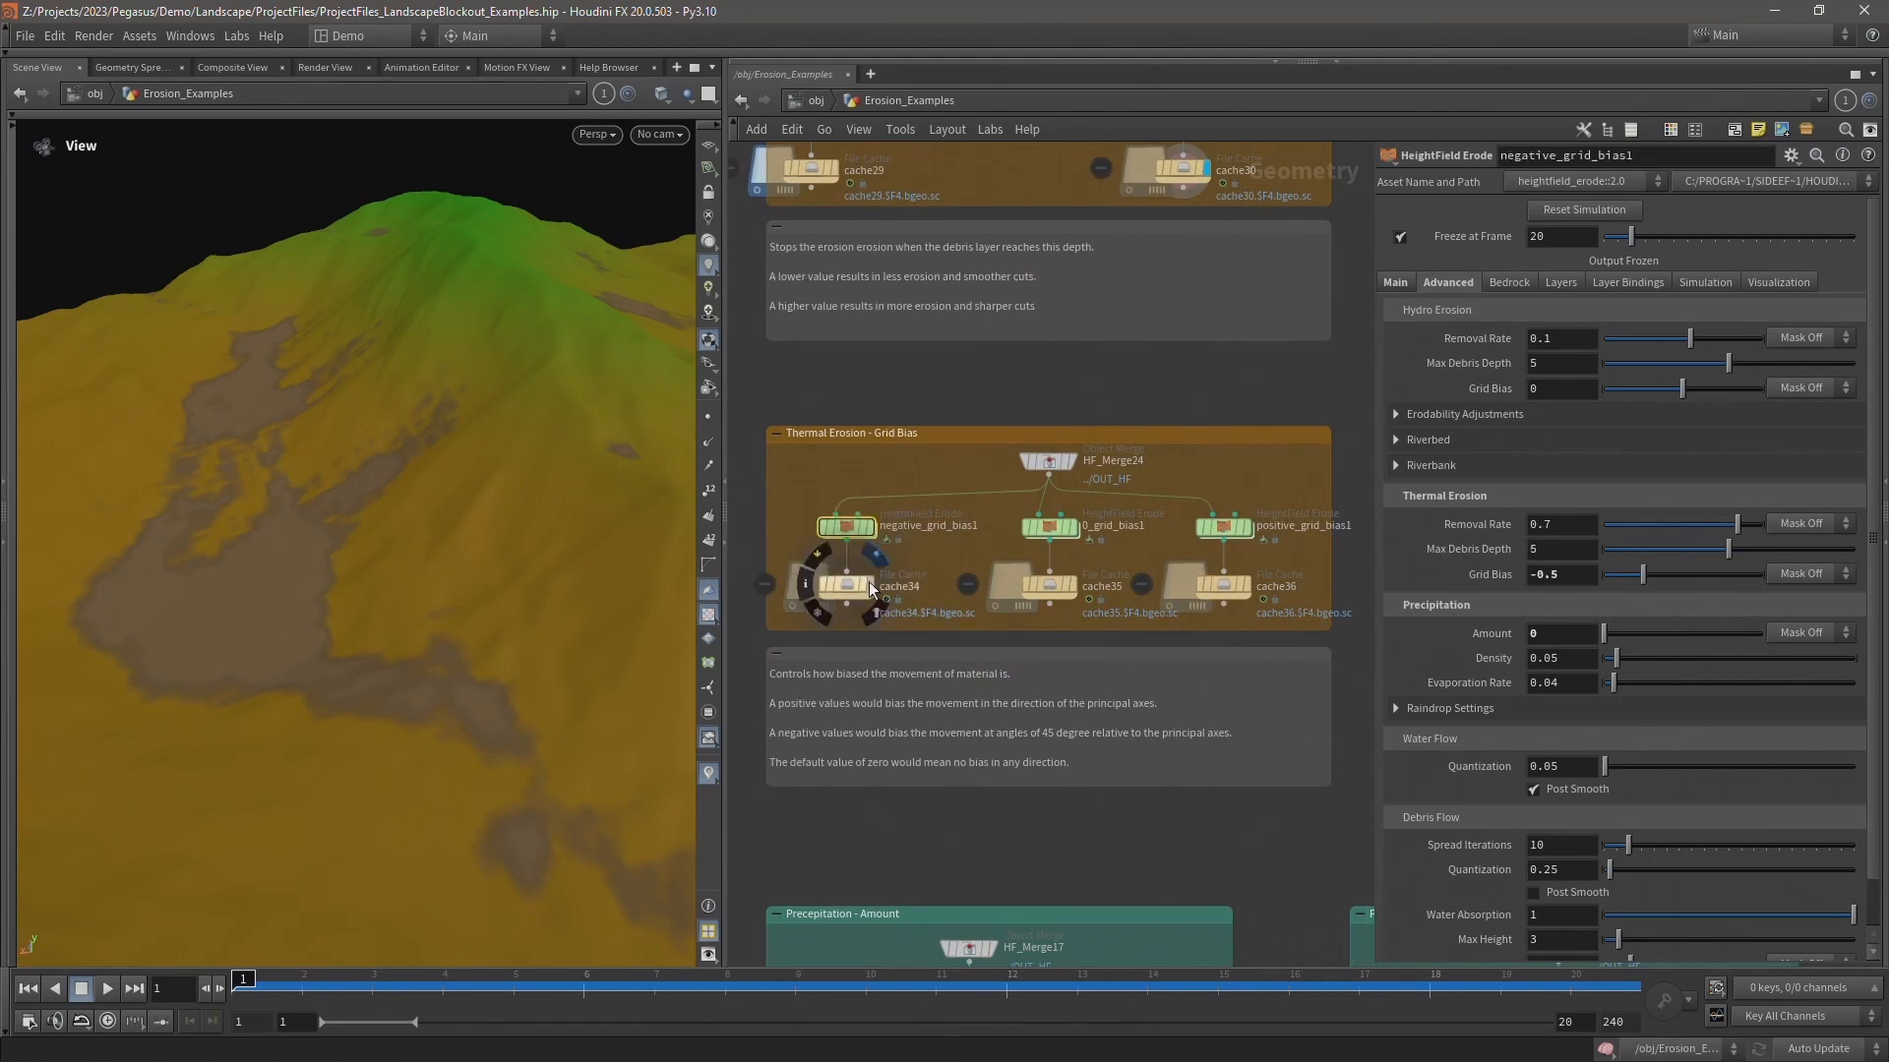
click(869, 585)
drag(497, 468, 475, 414)
mouse_move(236, 376)
mouse_down()
mouse_move(304, 413)
mouse_move(388, 400)
mouse_move(231, 405)
mouse_up()
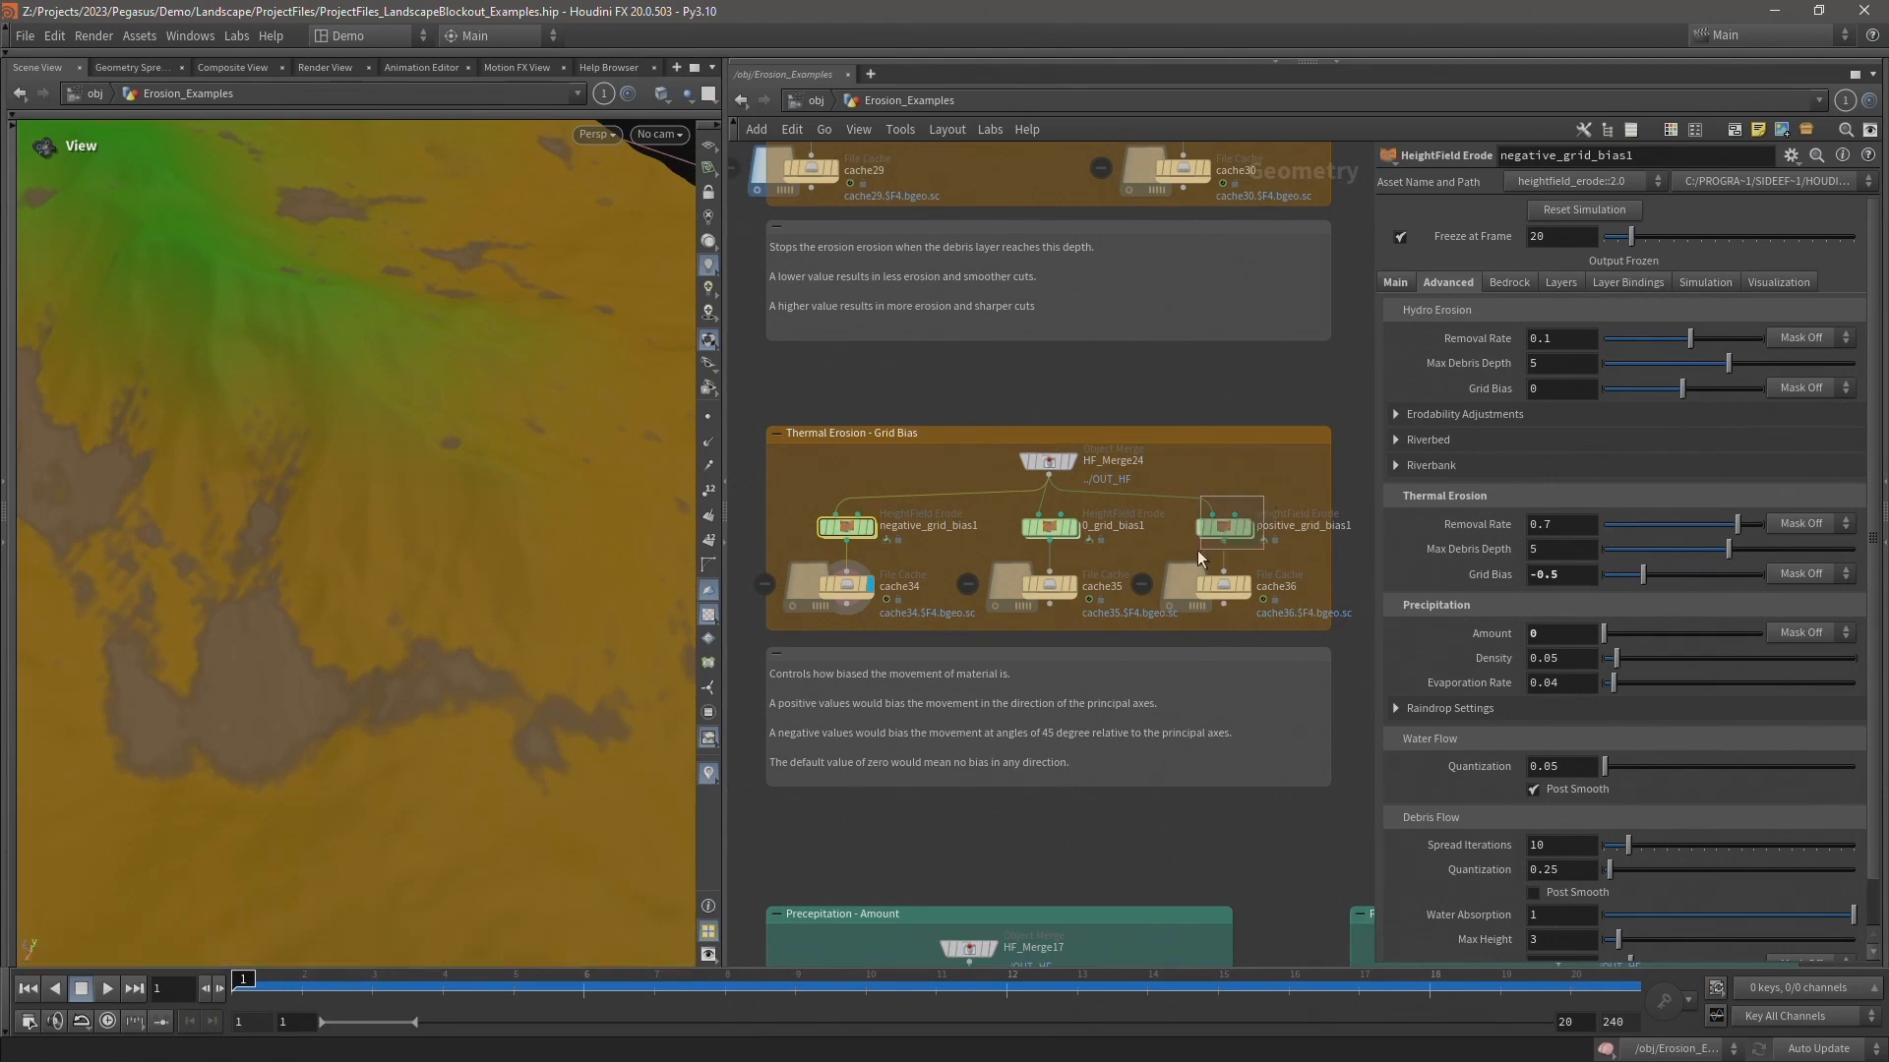
- Inspect the thermal Grid Bias of positive_grid_bias1 and 0_grid_bias1 and compare the cache36 and cache35 terrains with cache34
click(1225, 527)
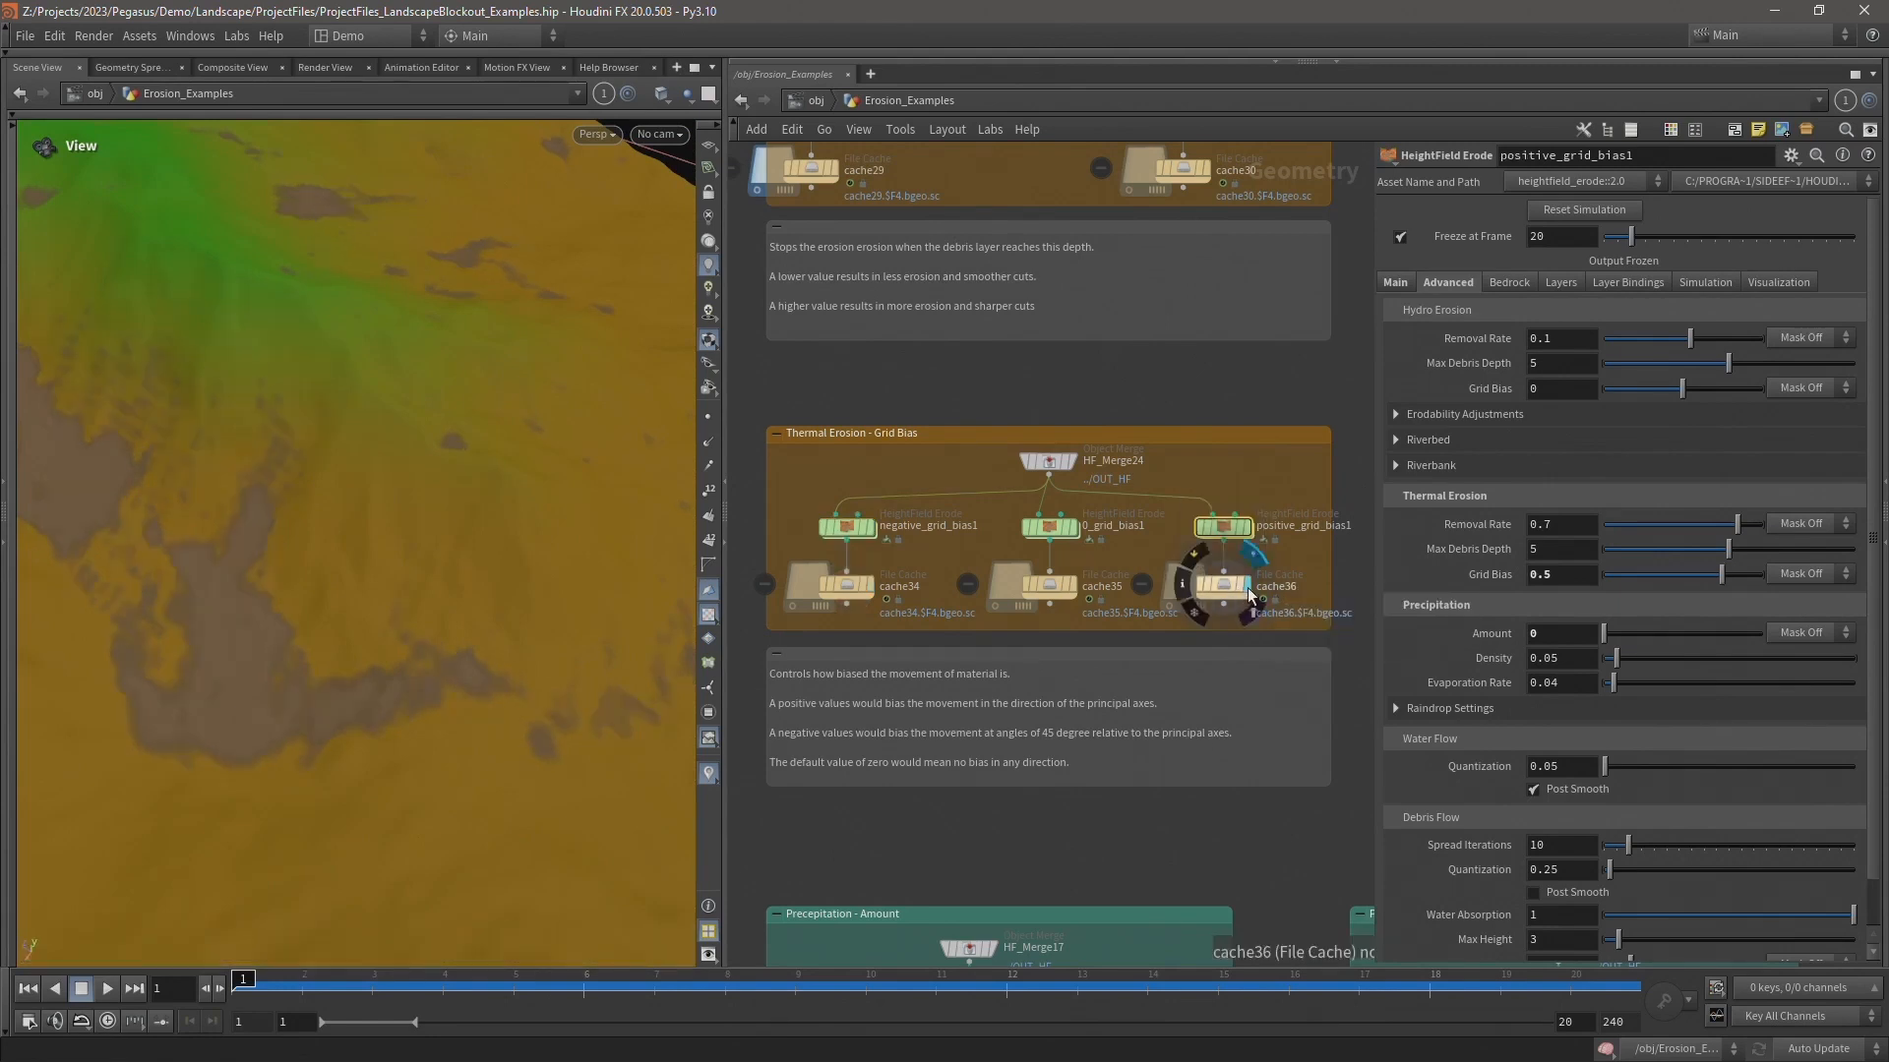
drag(380, 515, 318, 503)
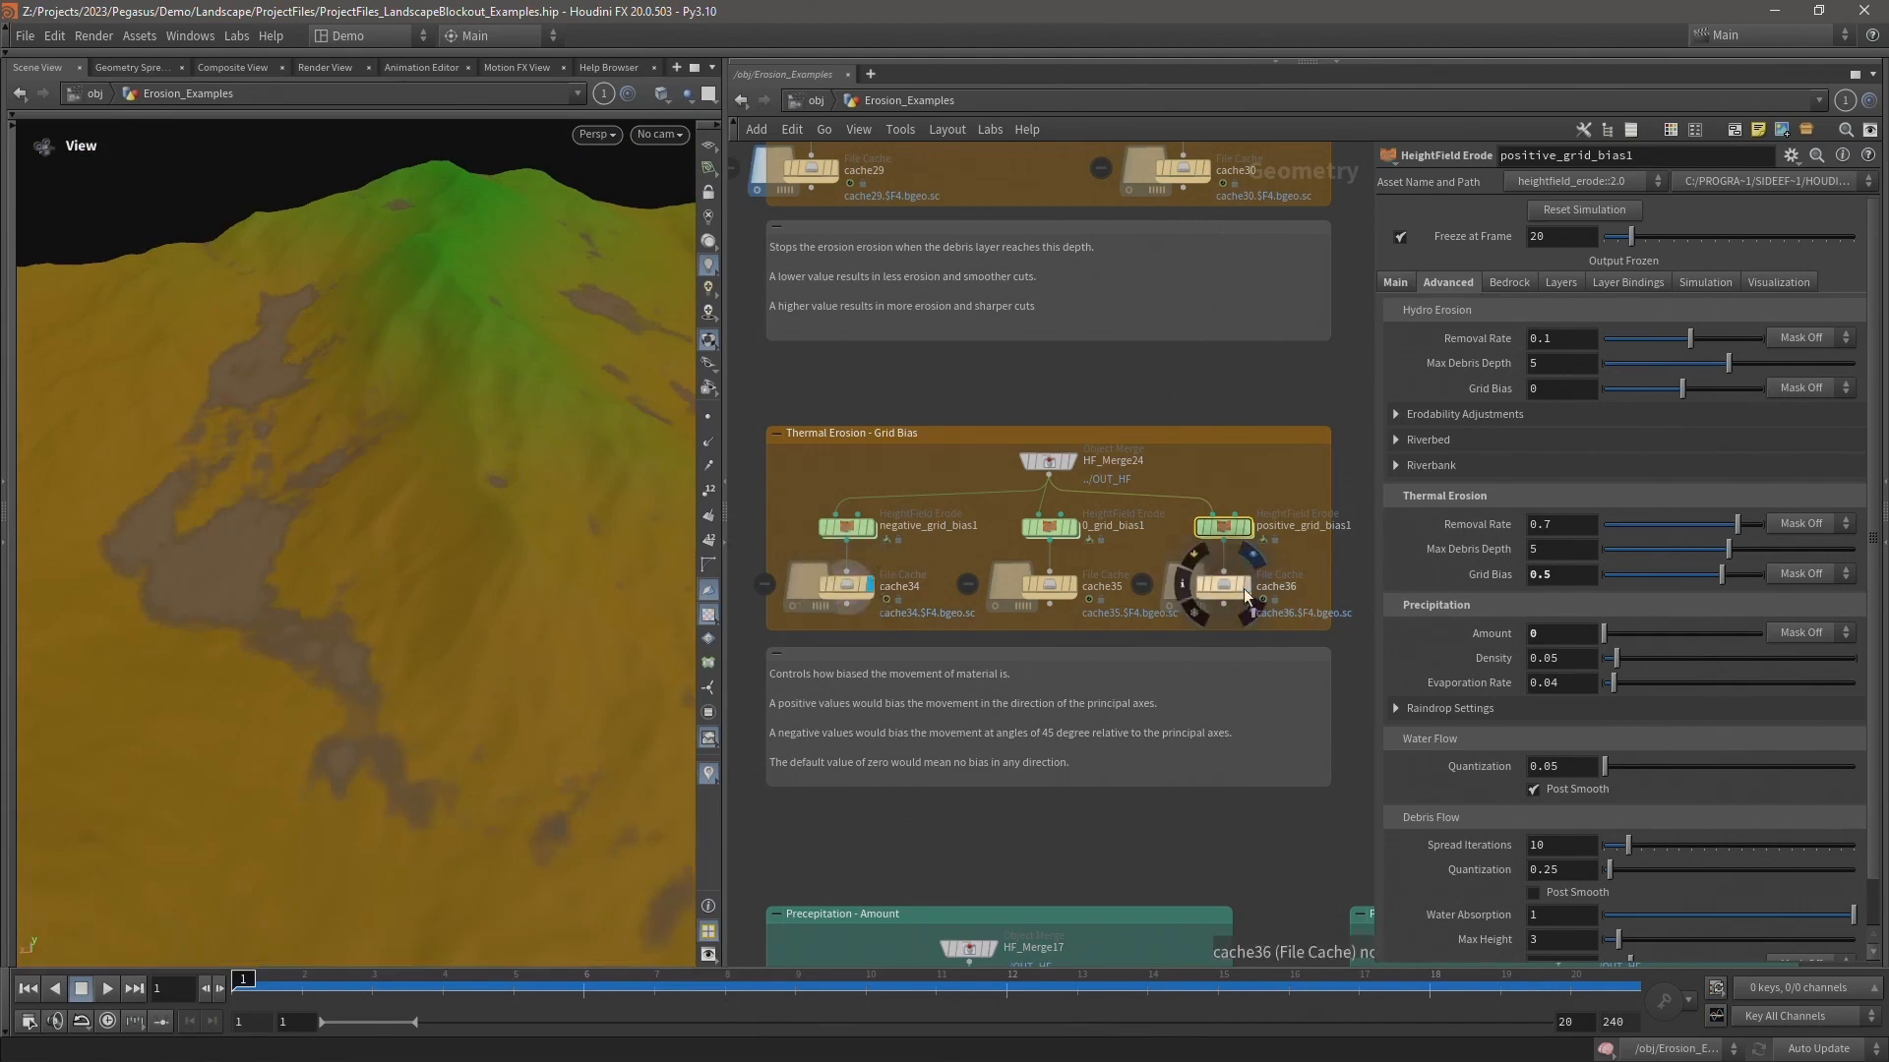
click(1053, 586)
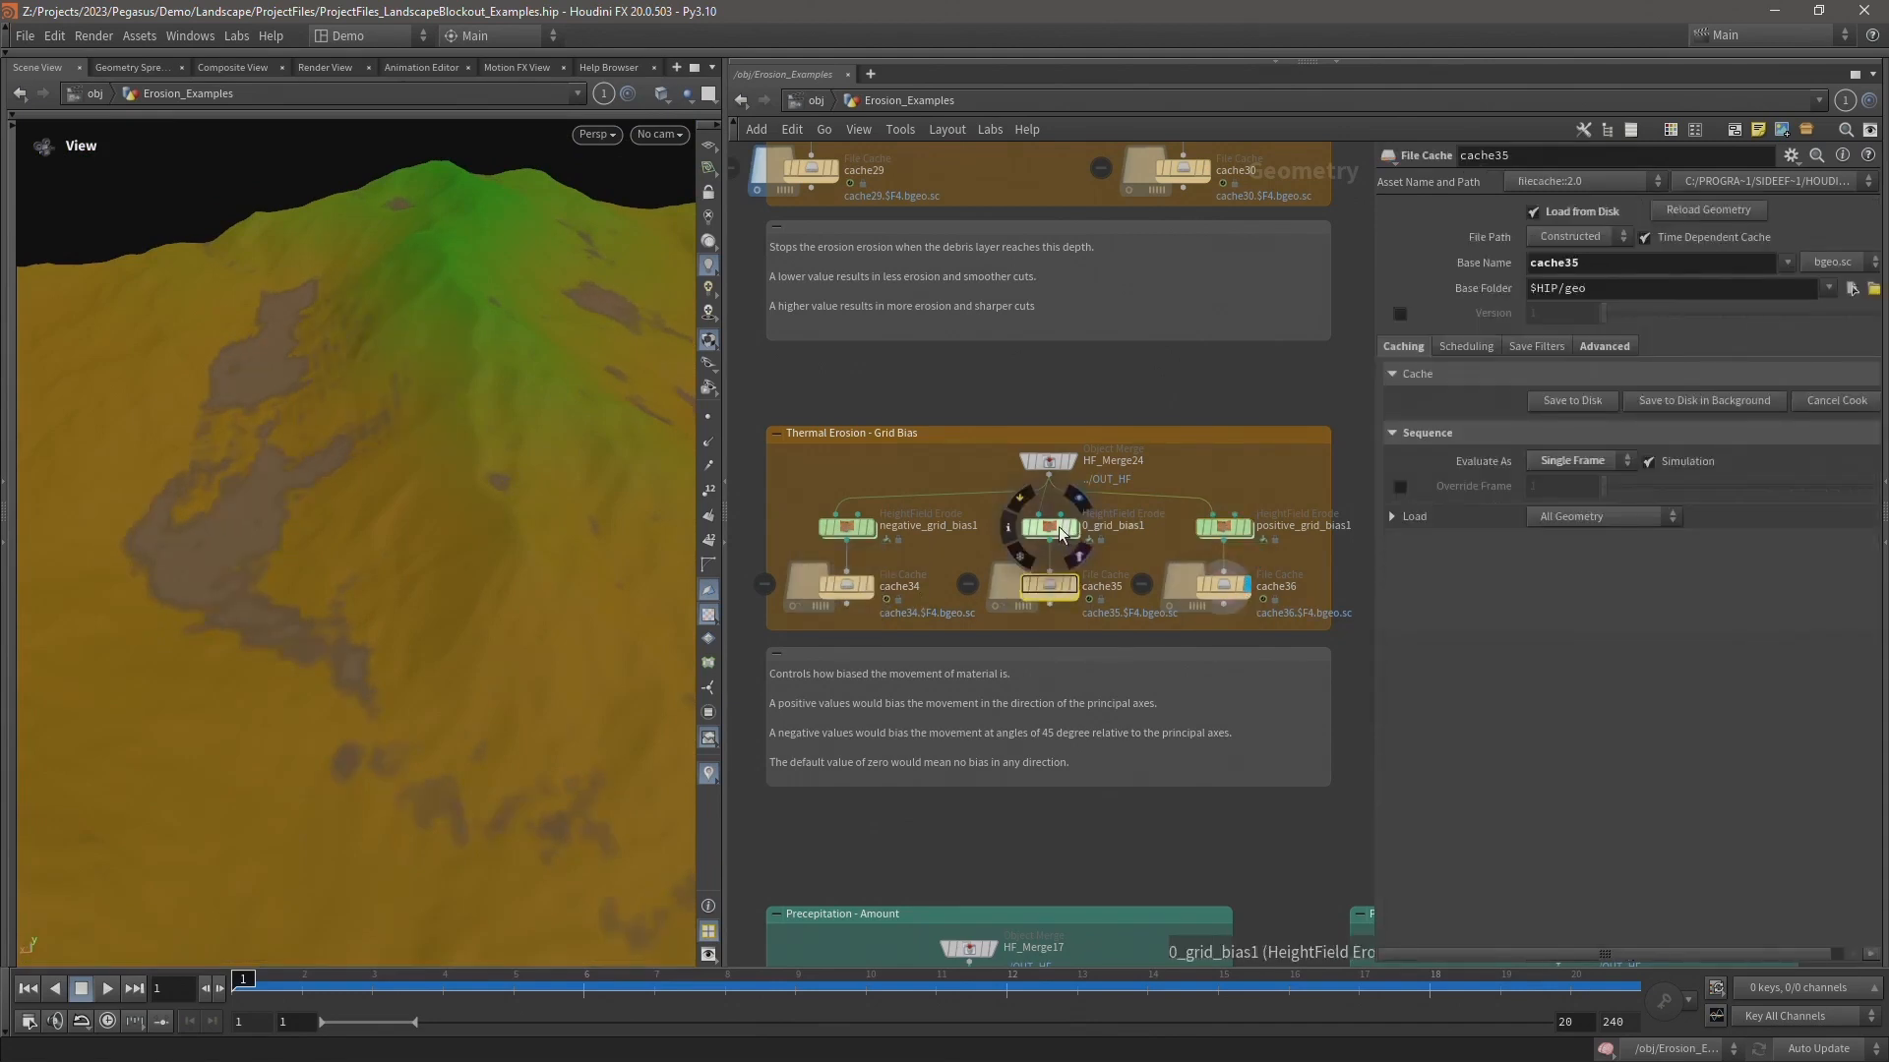
click(1054, 529)
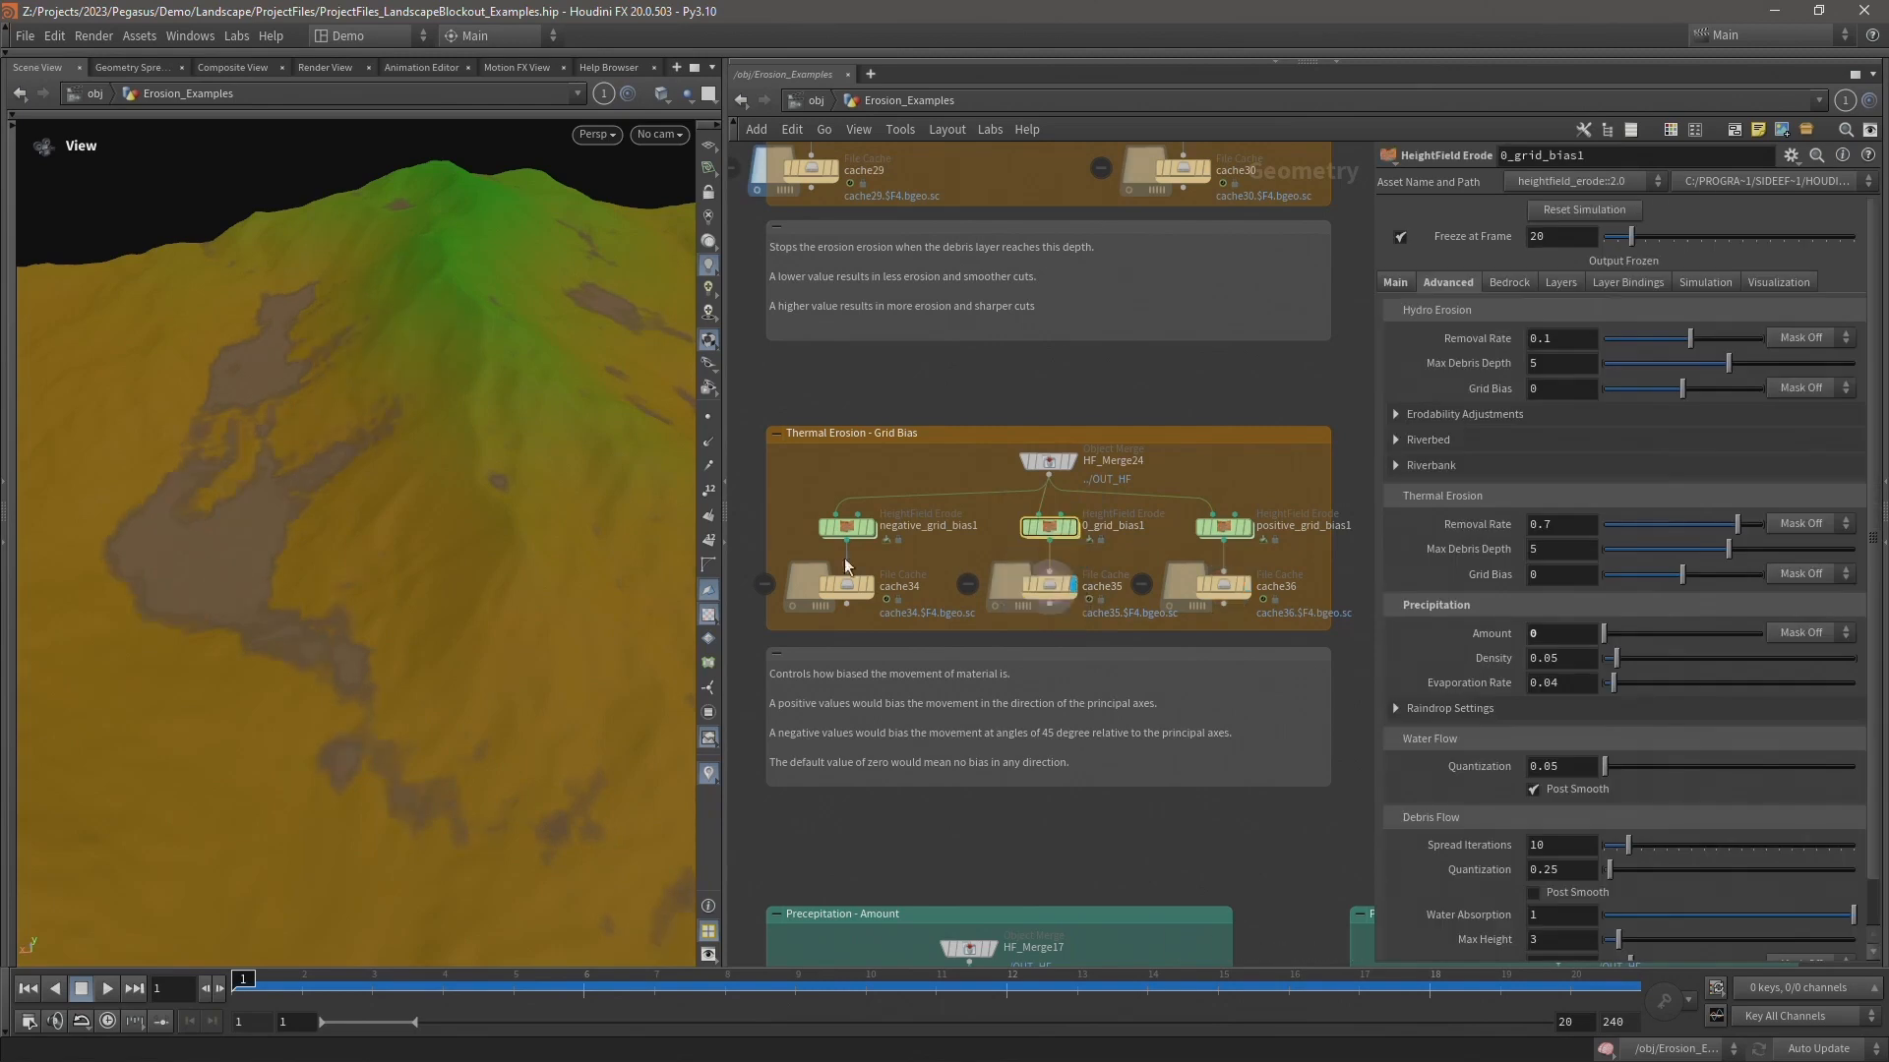
drag(515, 535, 556, 536)
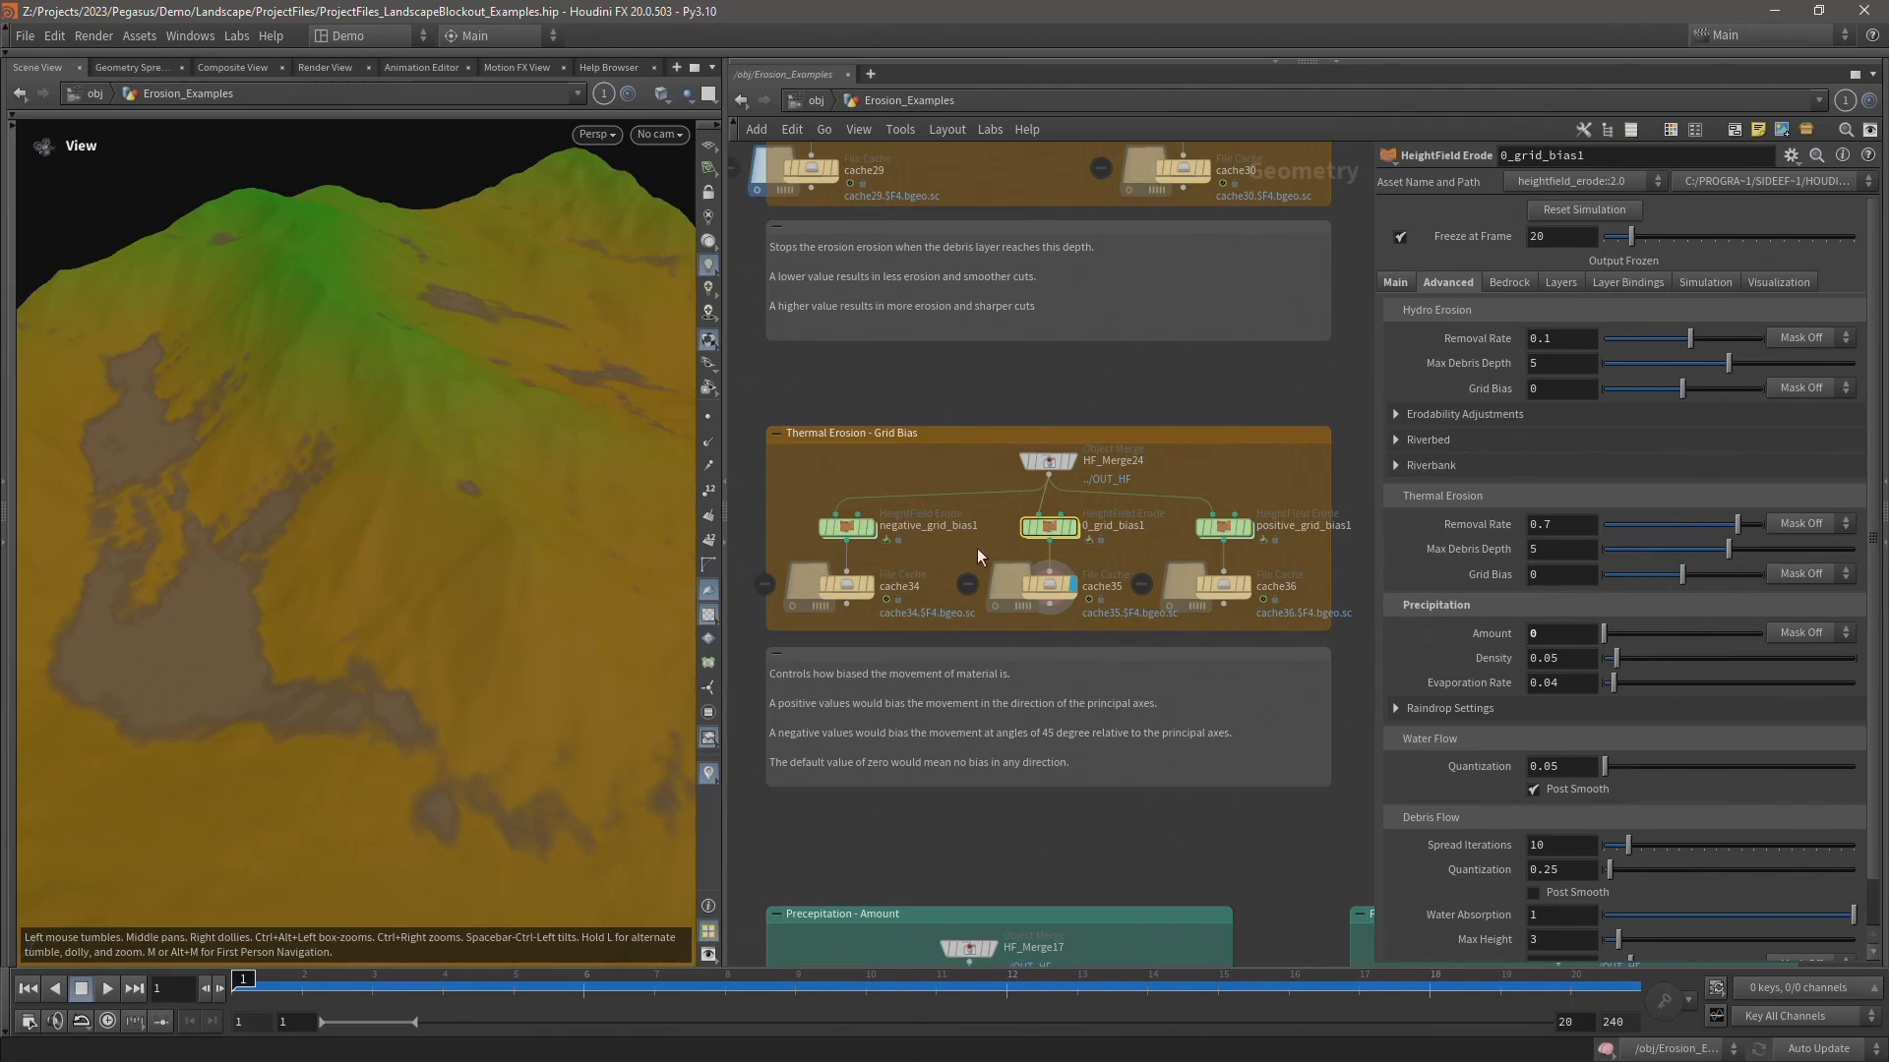
drag(388, 518, 364, 514)
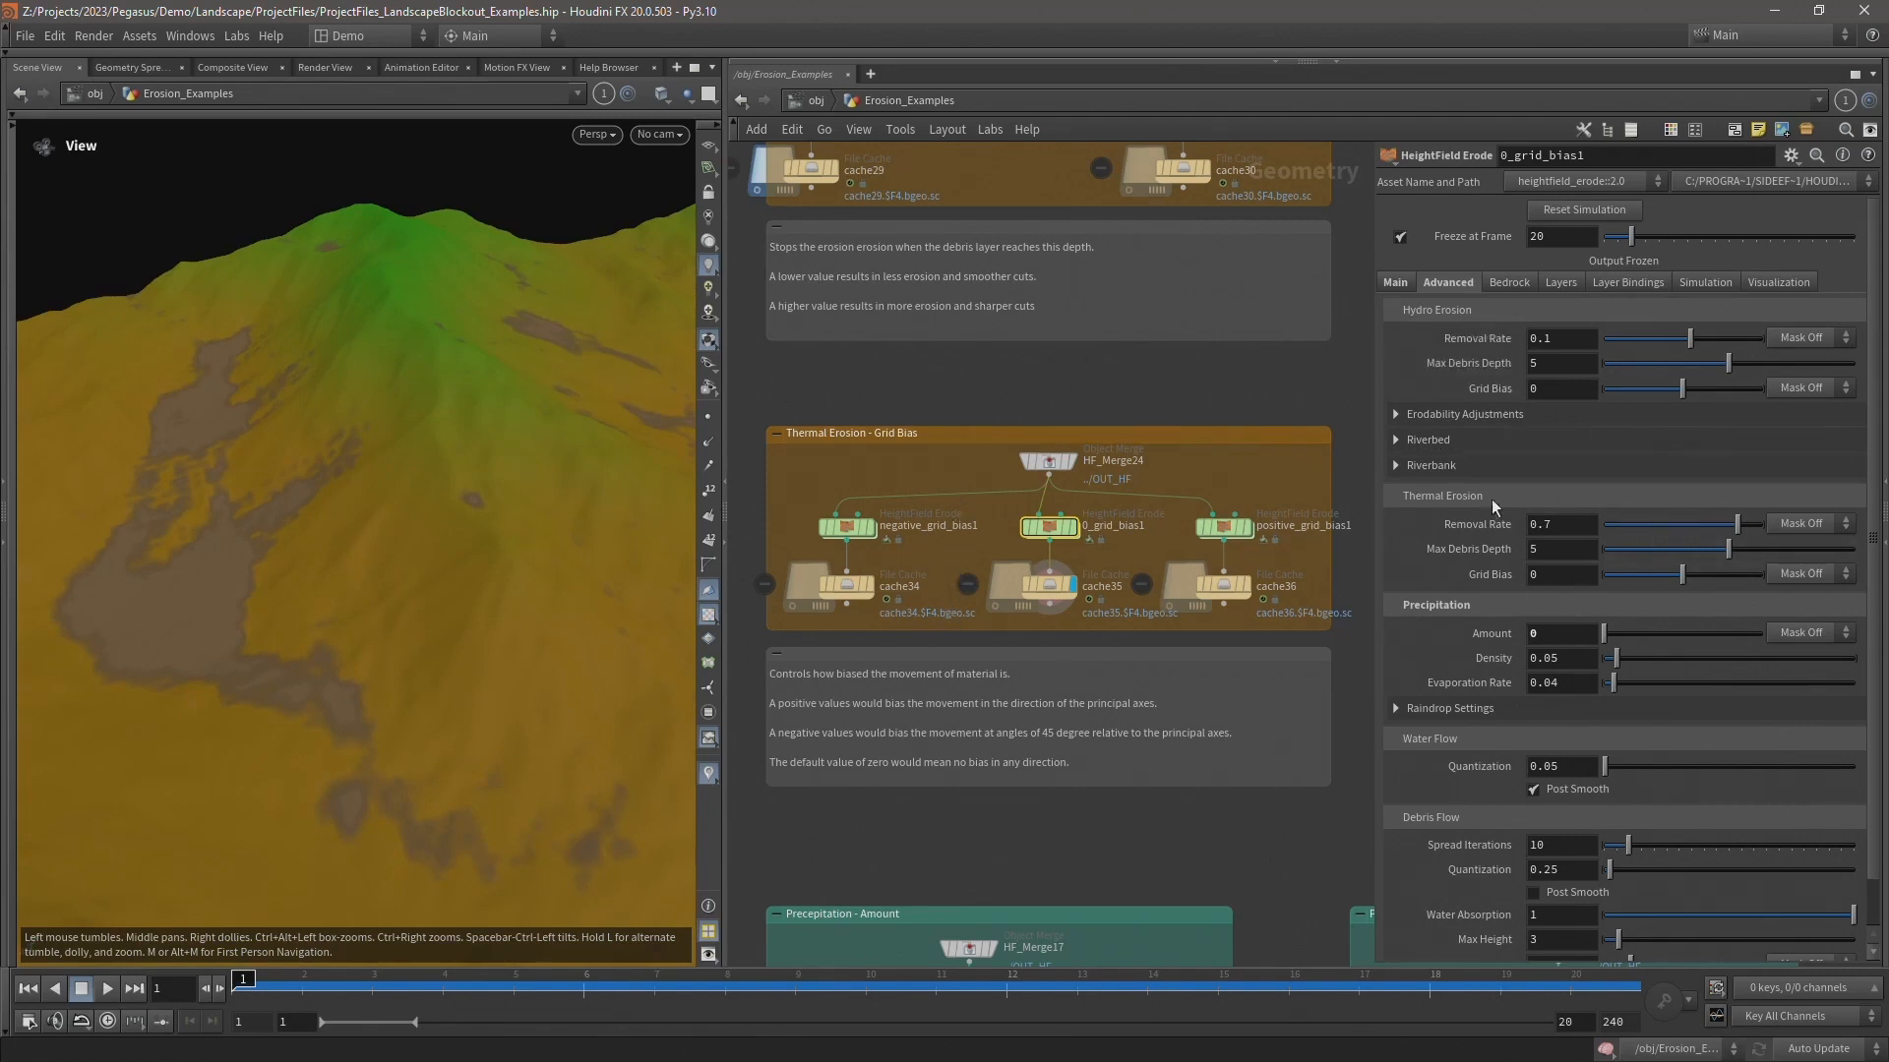
- In the Precipitation - Amount group, compare the Amount settings of low_amount and high_amount and the water coverage of cache43 and cache44
scroll(1419, 610, down, 2)
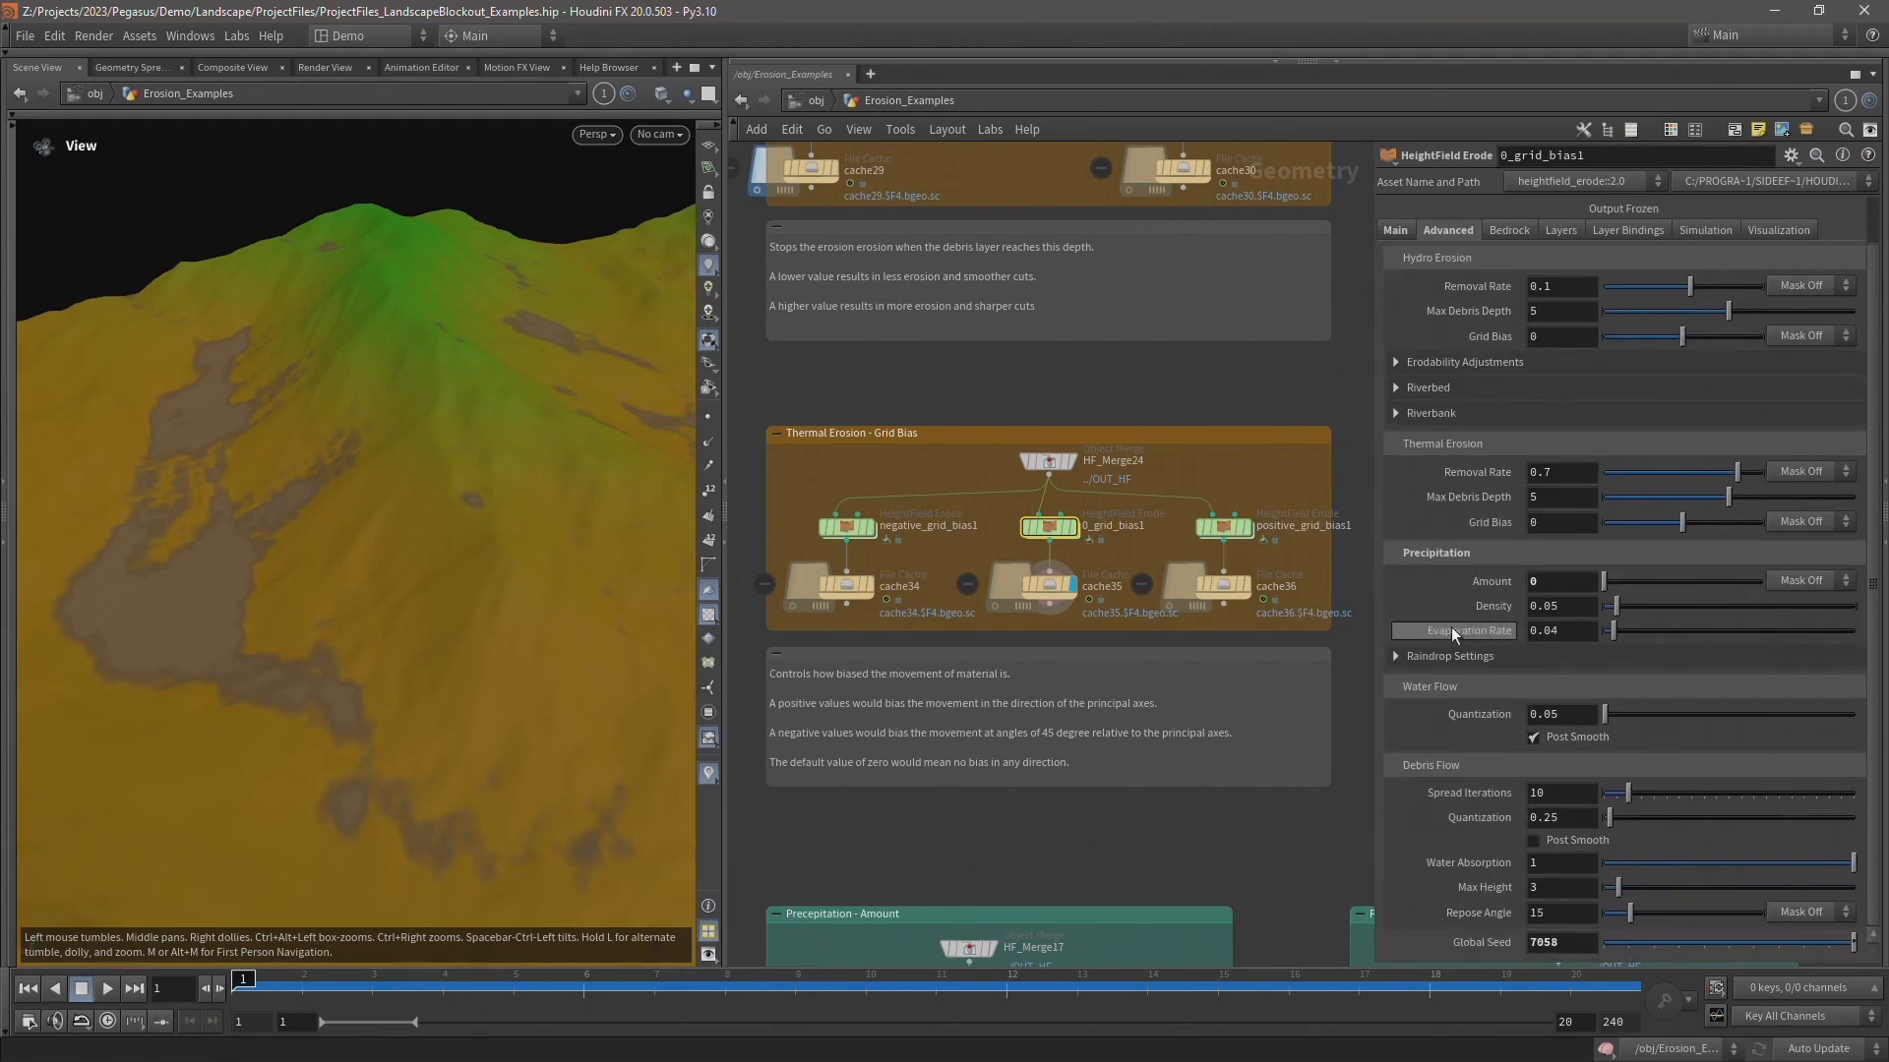
middle_drag(917, 828, 936, 286)
click(864, 454)
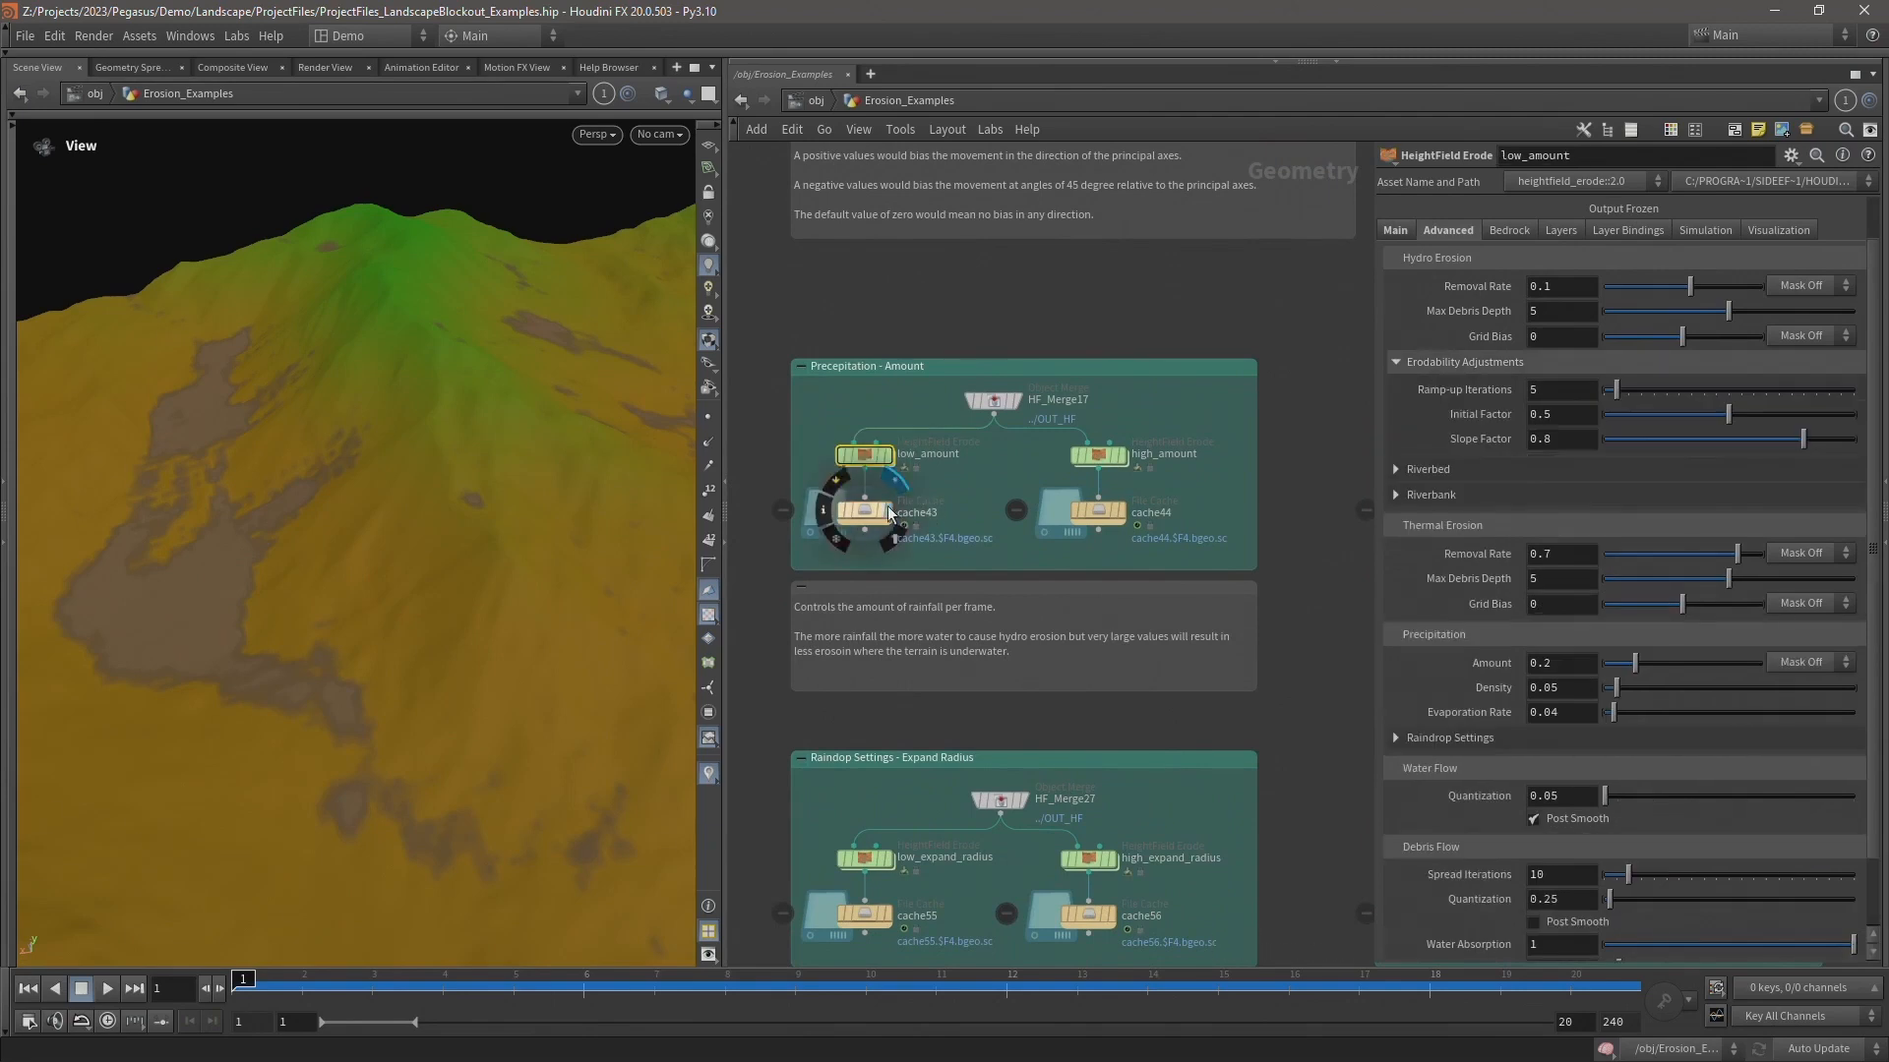
click(887, 506)
drag(379, 527, 514, 539)
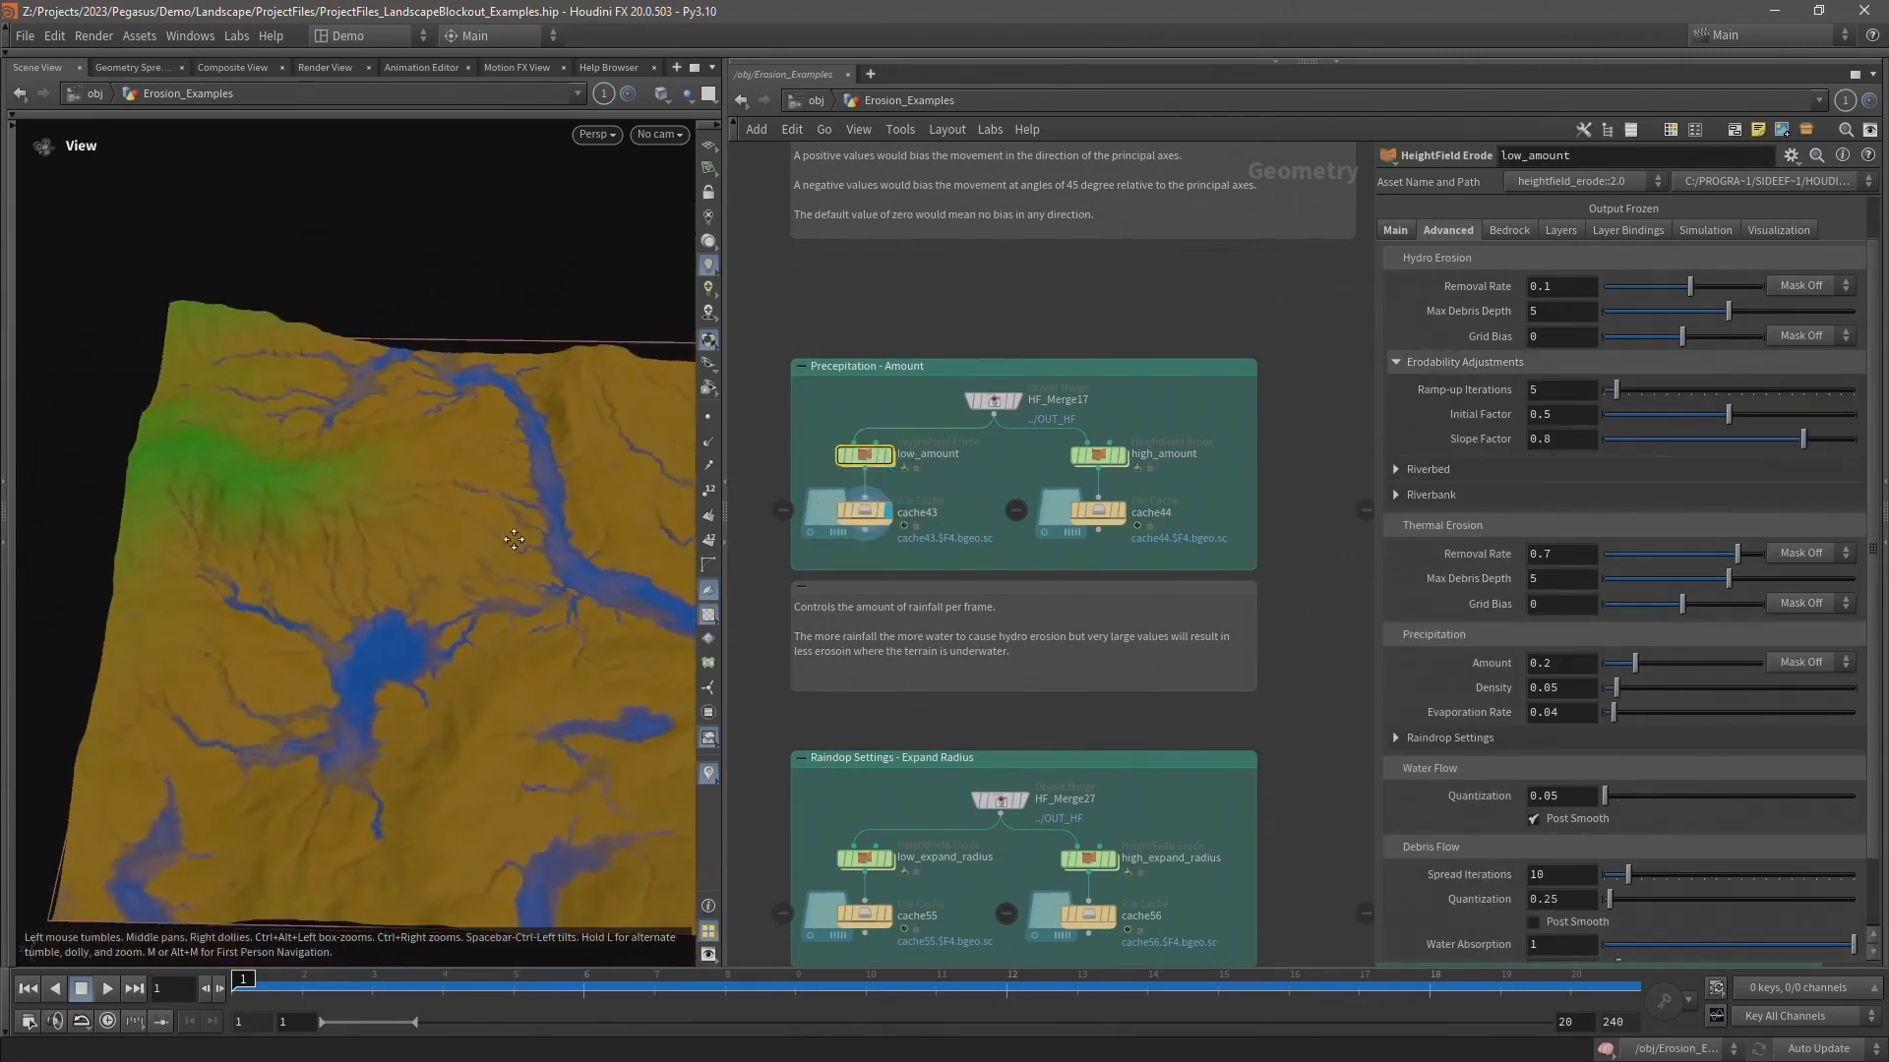
middle_drag(513, 539, 425, 474)
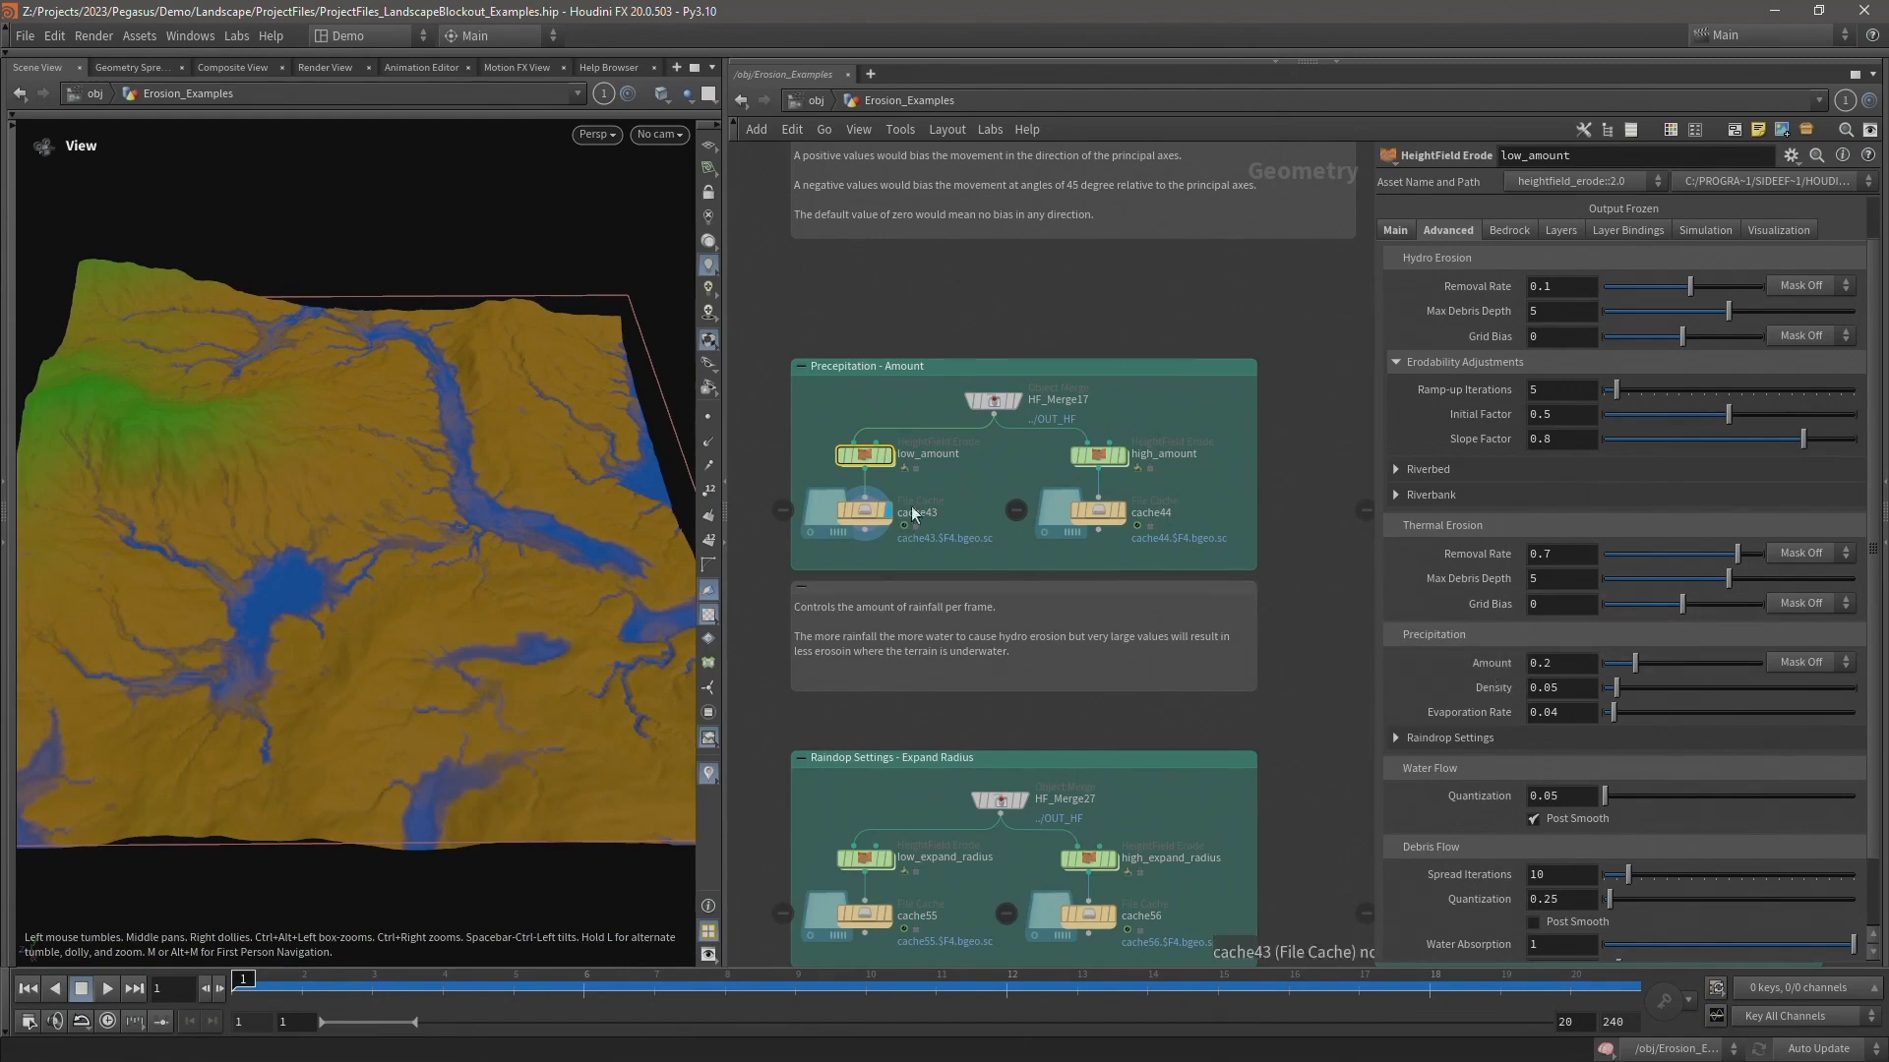
click(1098, 454)
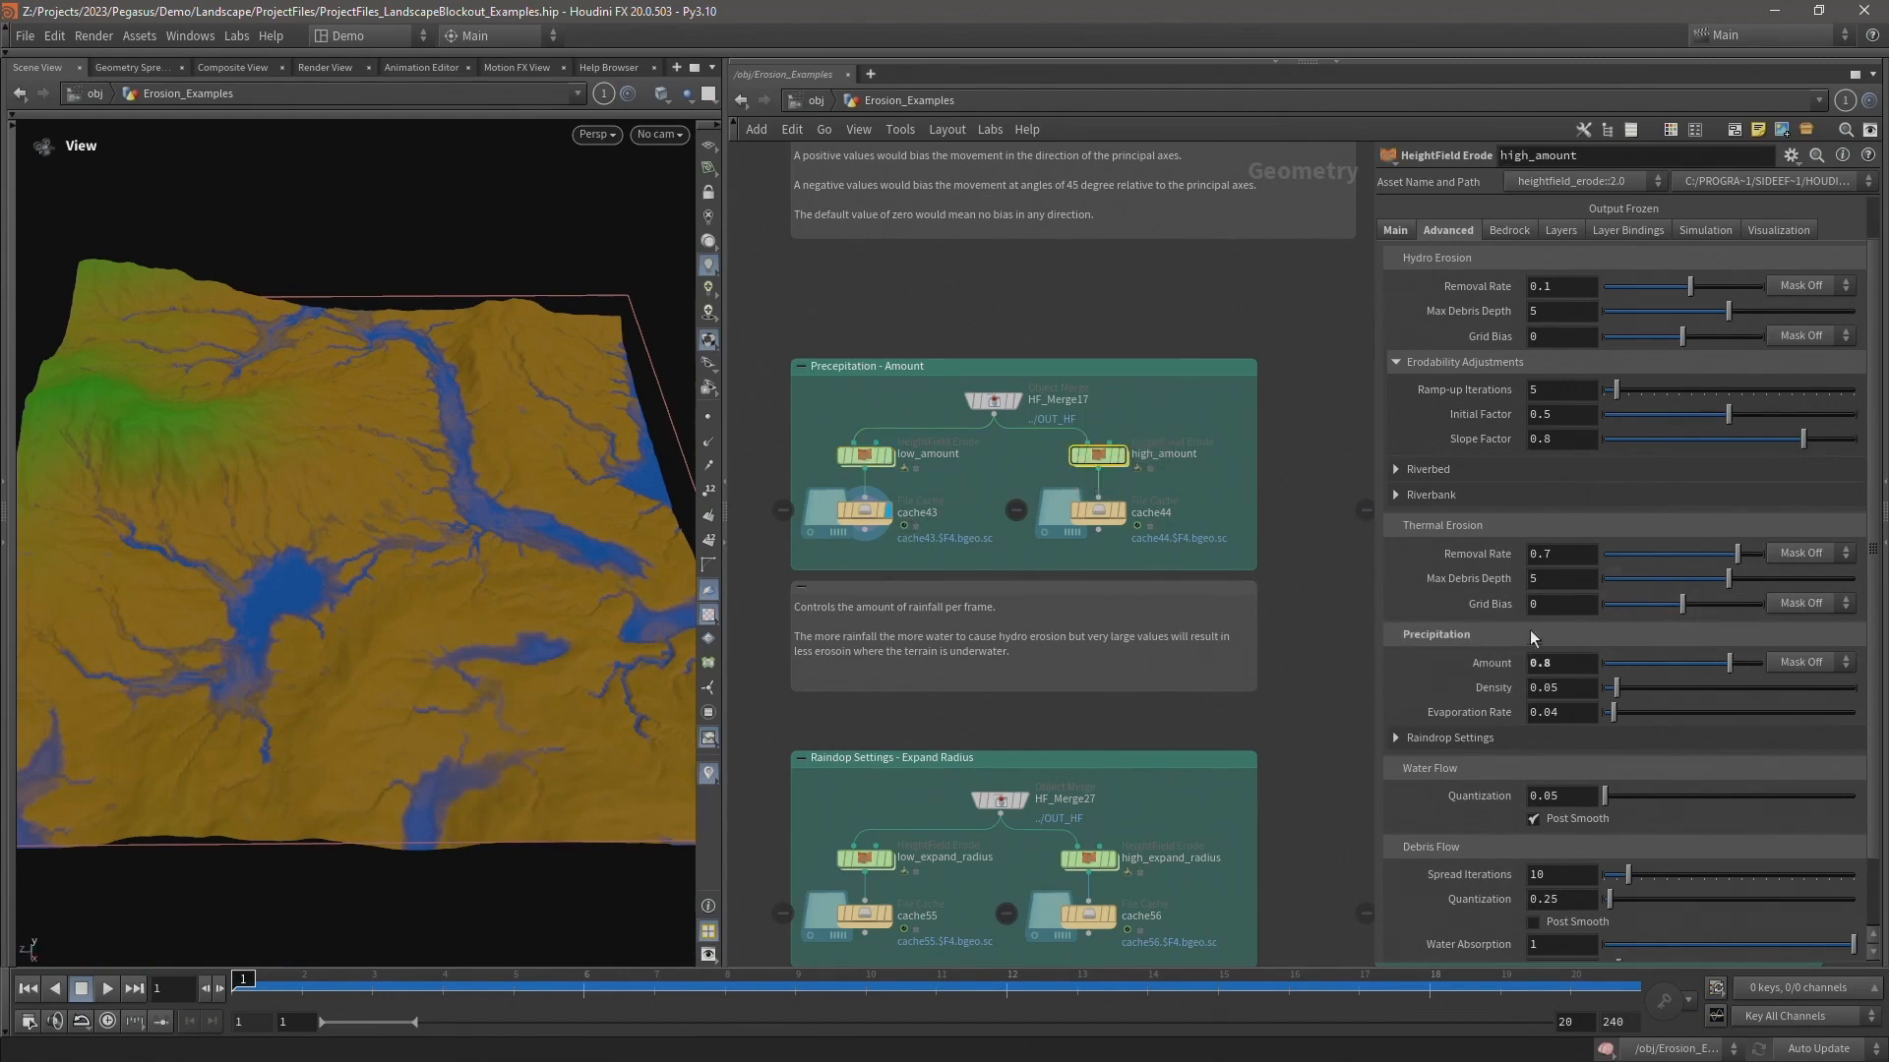
click(1123, 511)
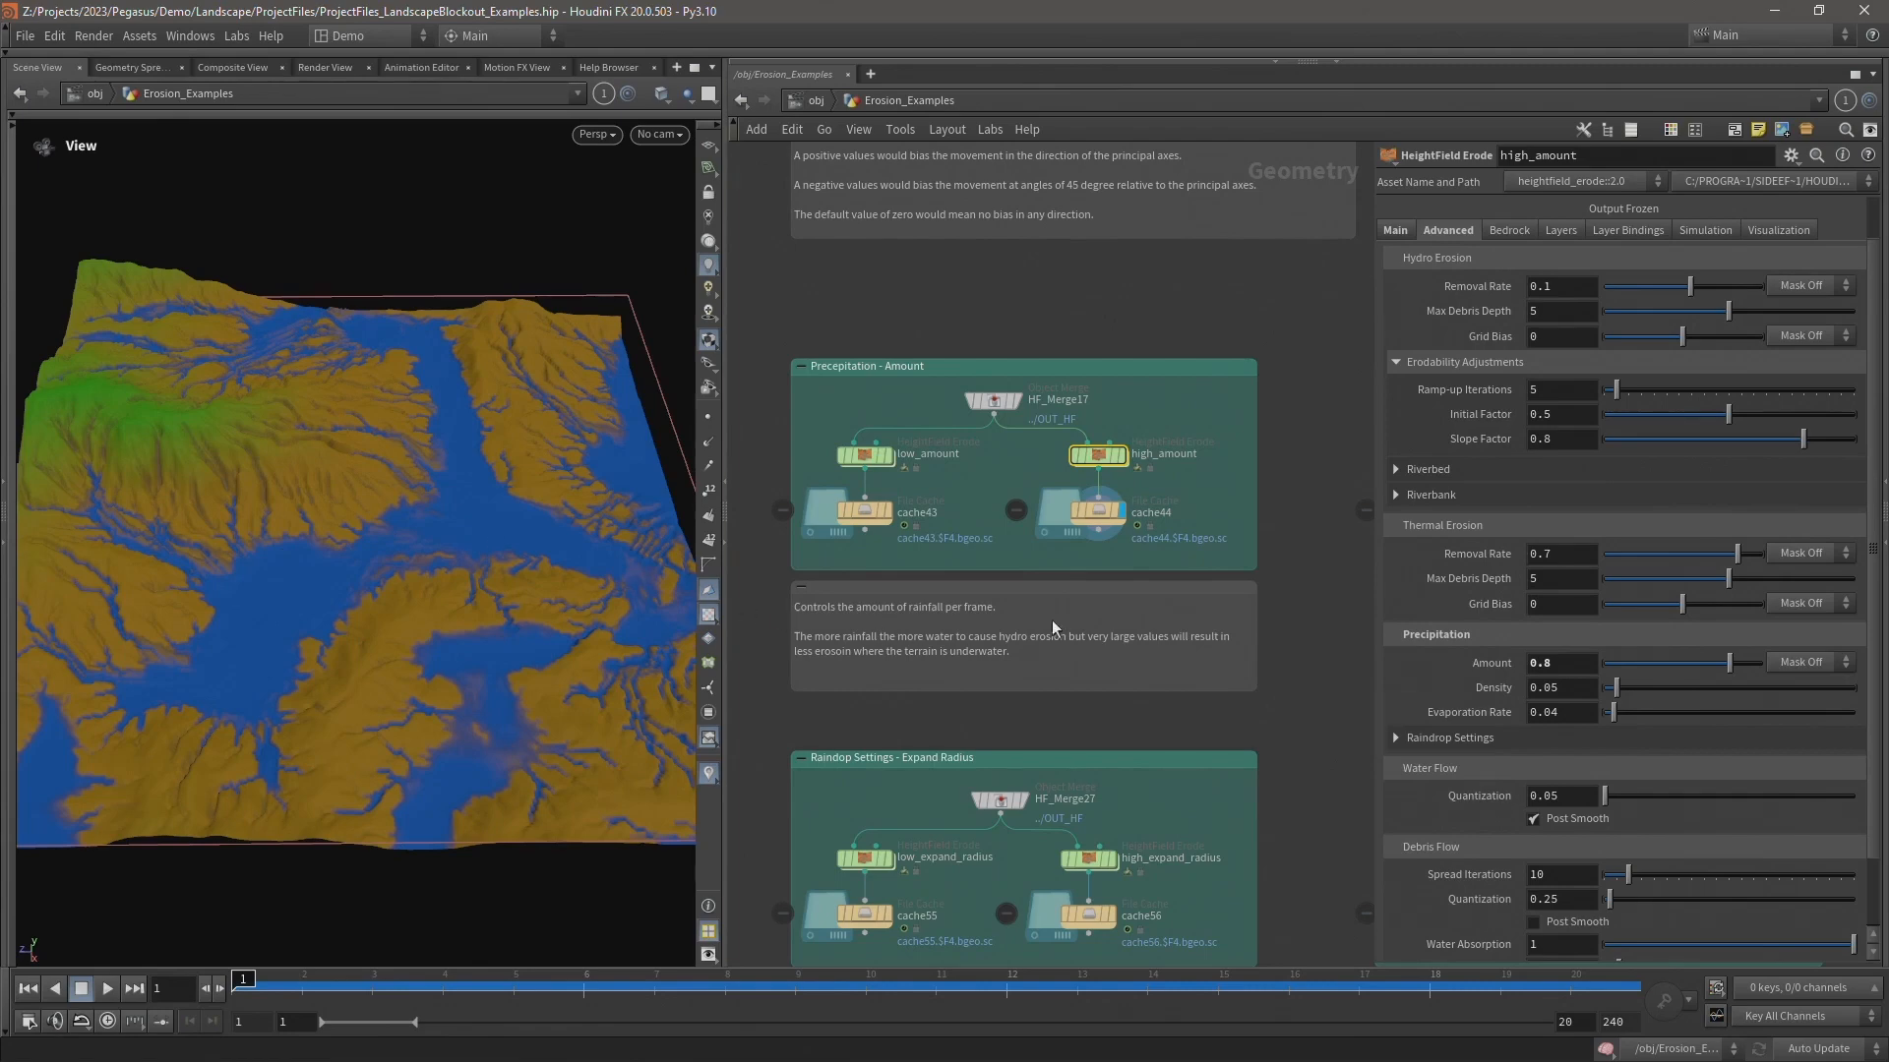
- In the Precipitation - Density group, compare the Density settings of low_density and high_density and display their cache45 and cache46 terrains
middle_drag(1275, 563, 698, 543)
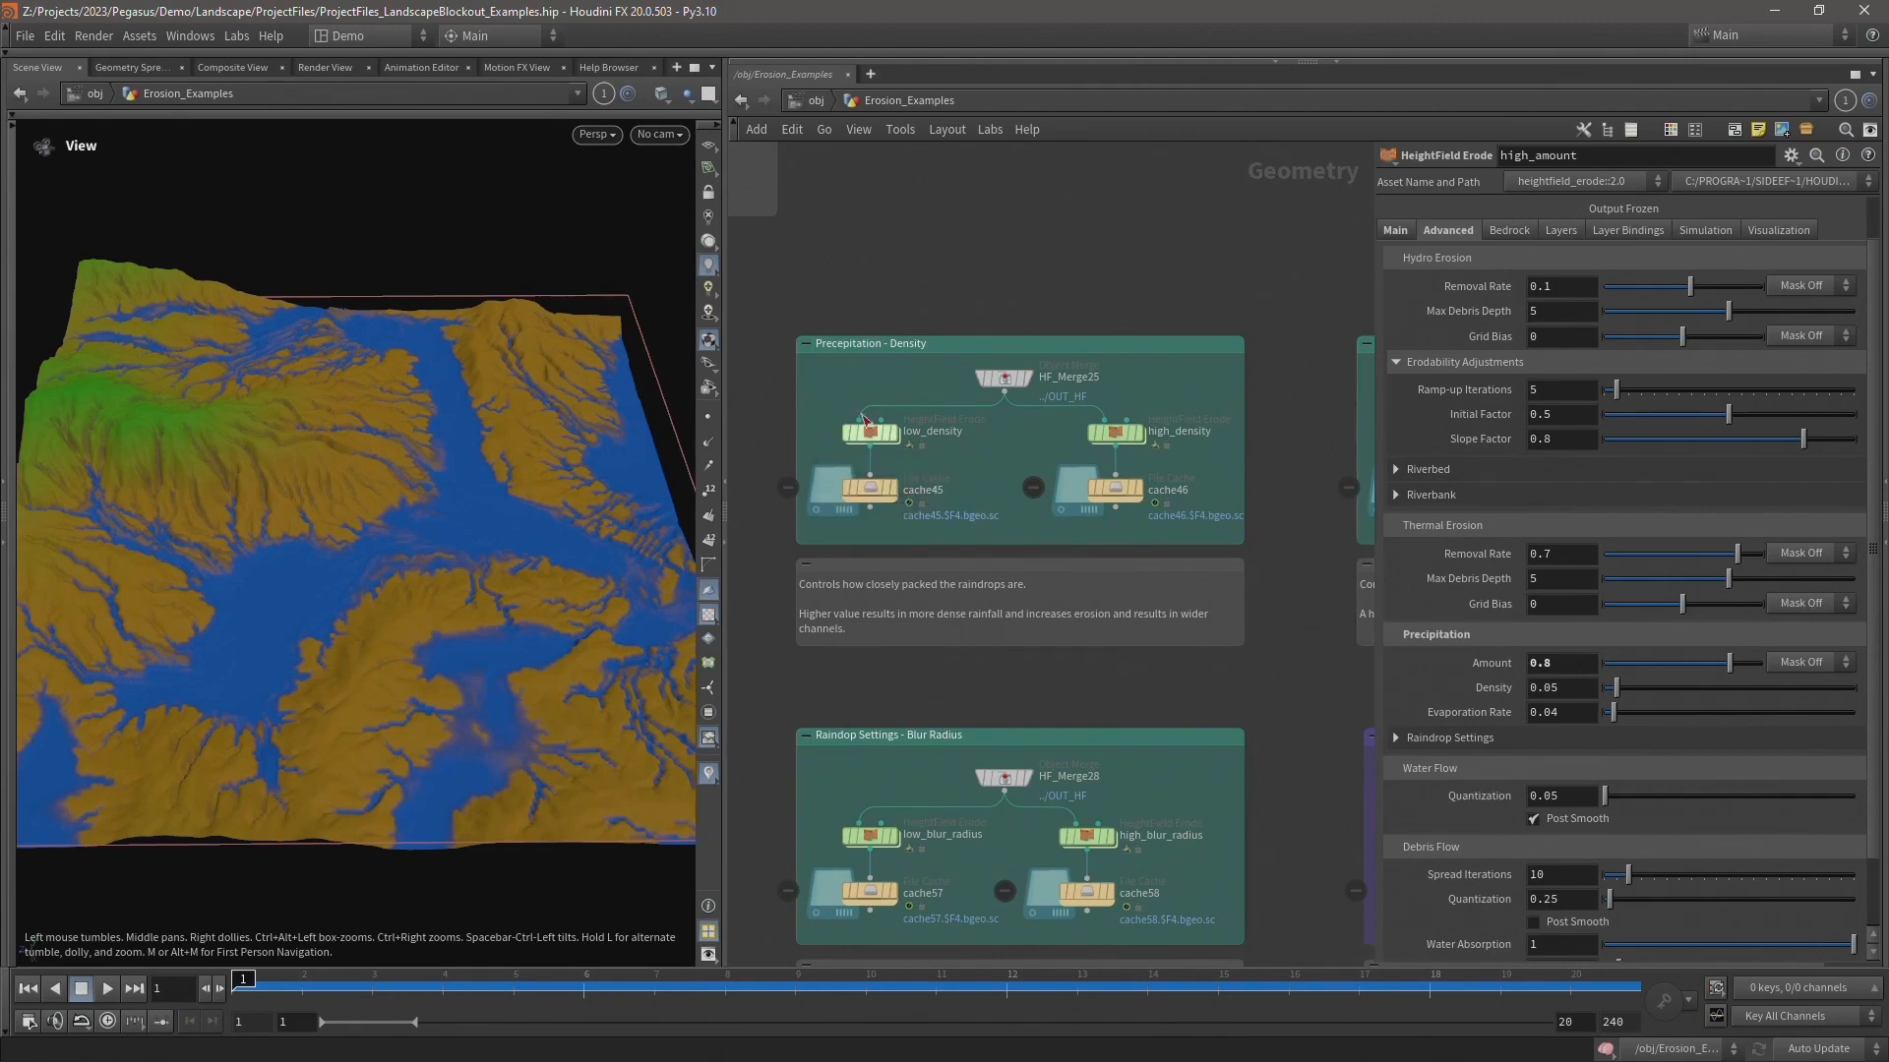
drag(824, 394, 922, 460)
click(893, 489)
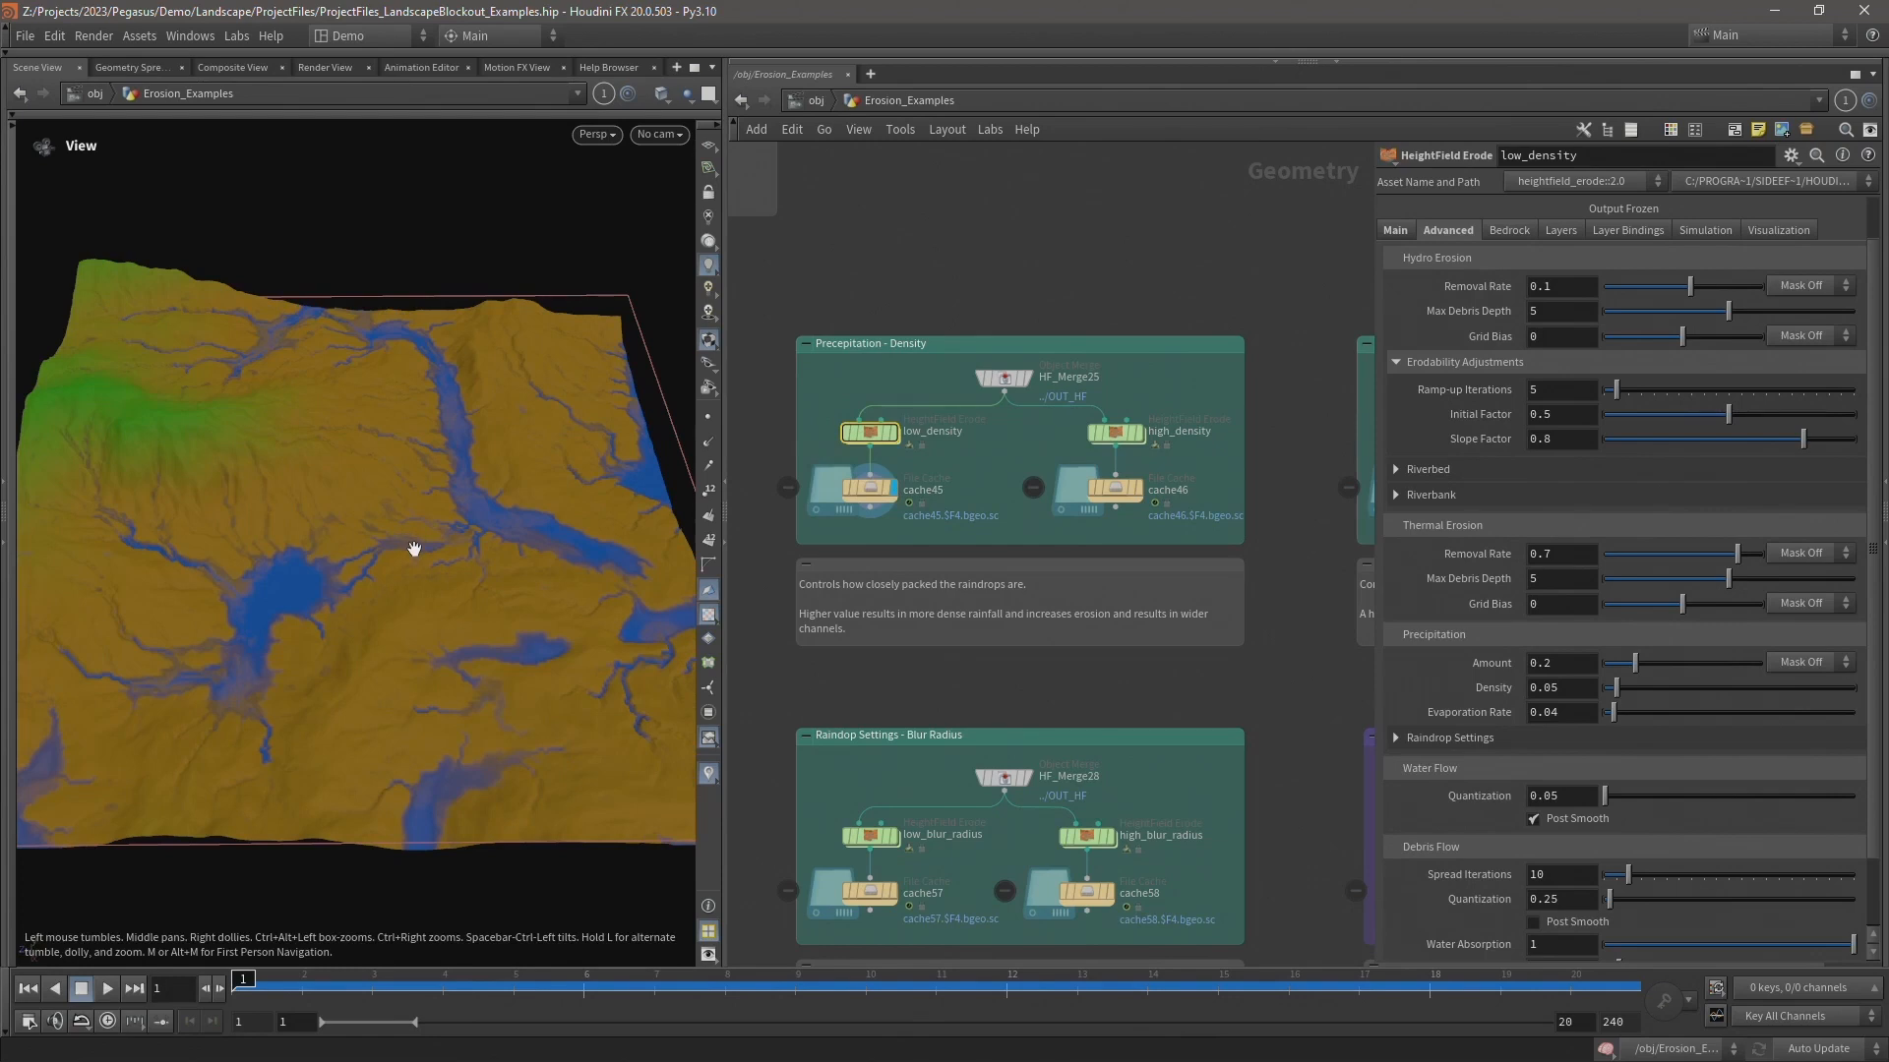
mouse_move(927, 471)
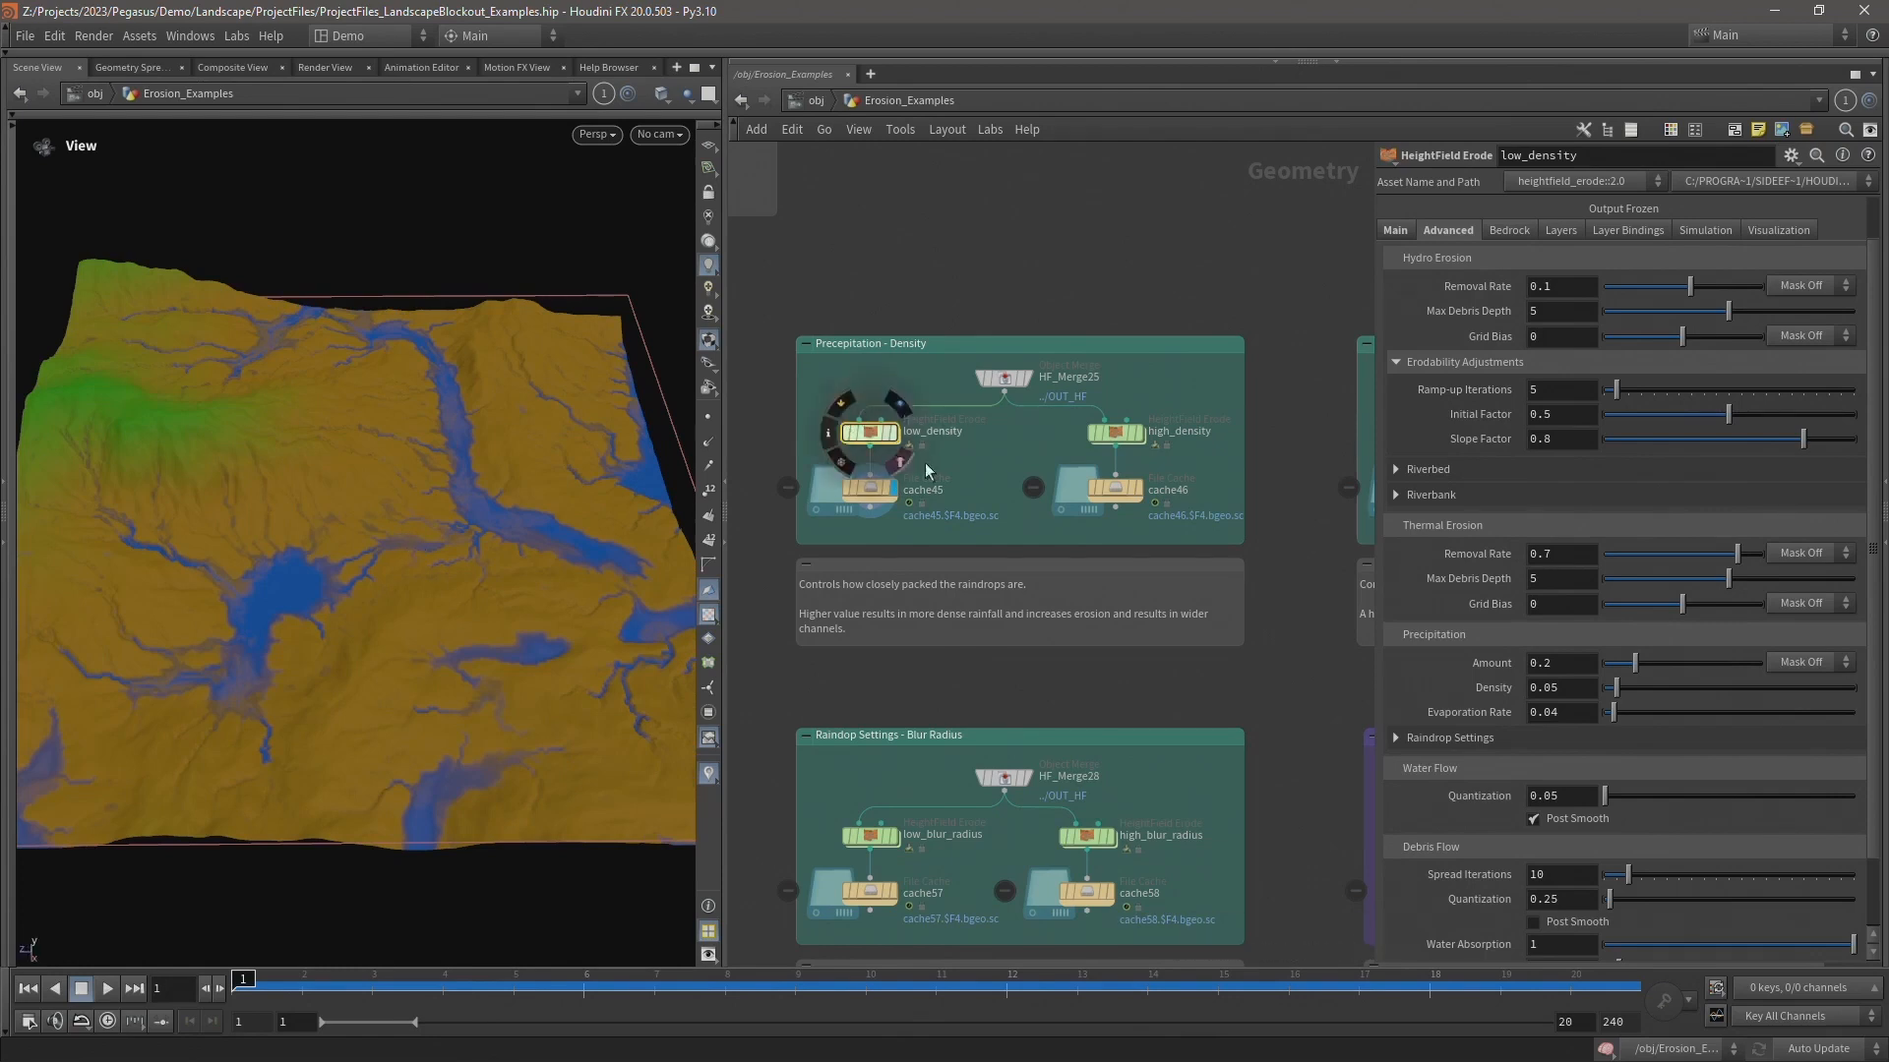
drag(1187, 395, 1070, 454)
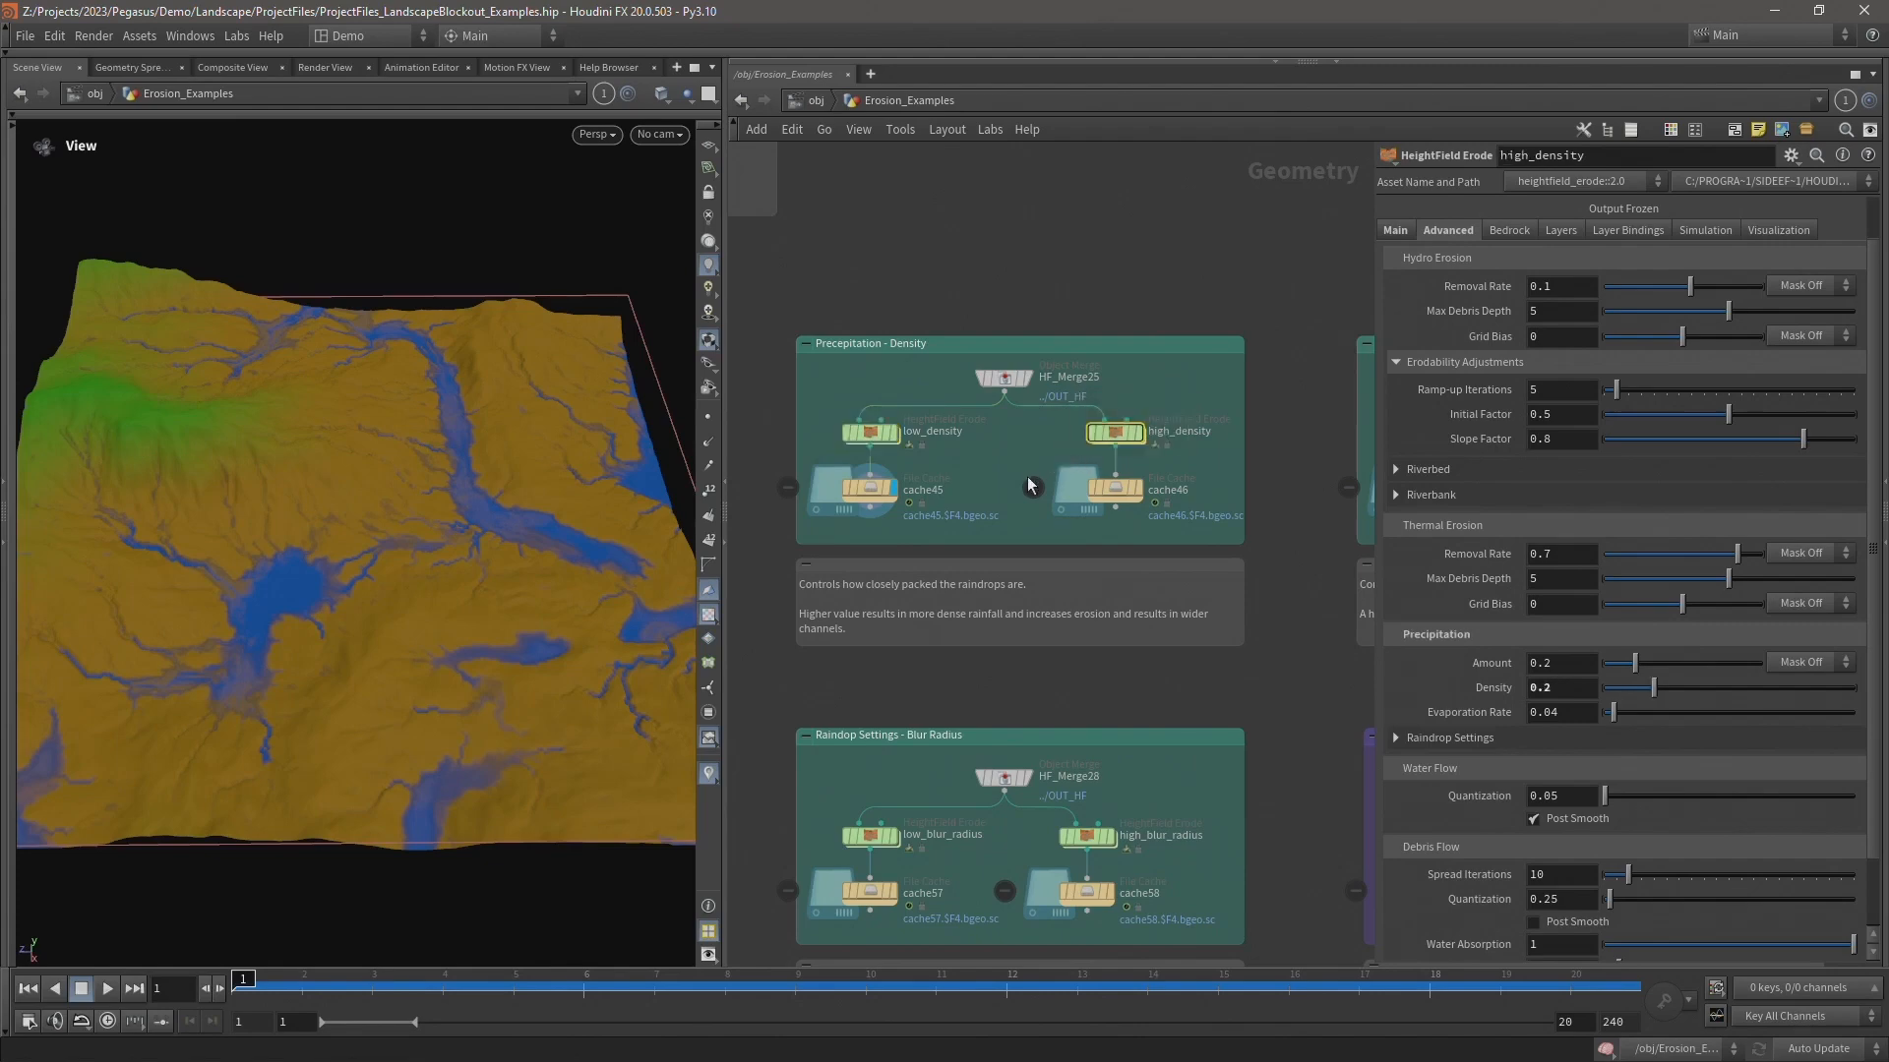
click(1138, 488)
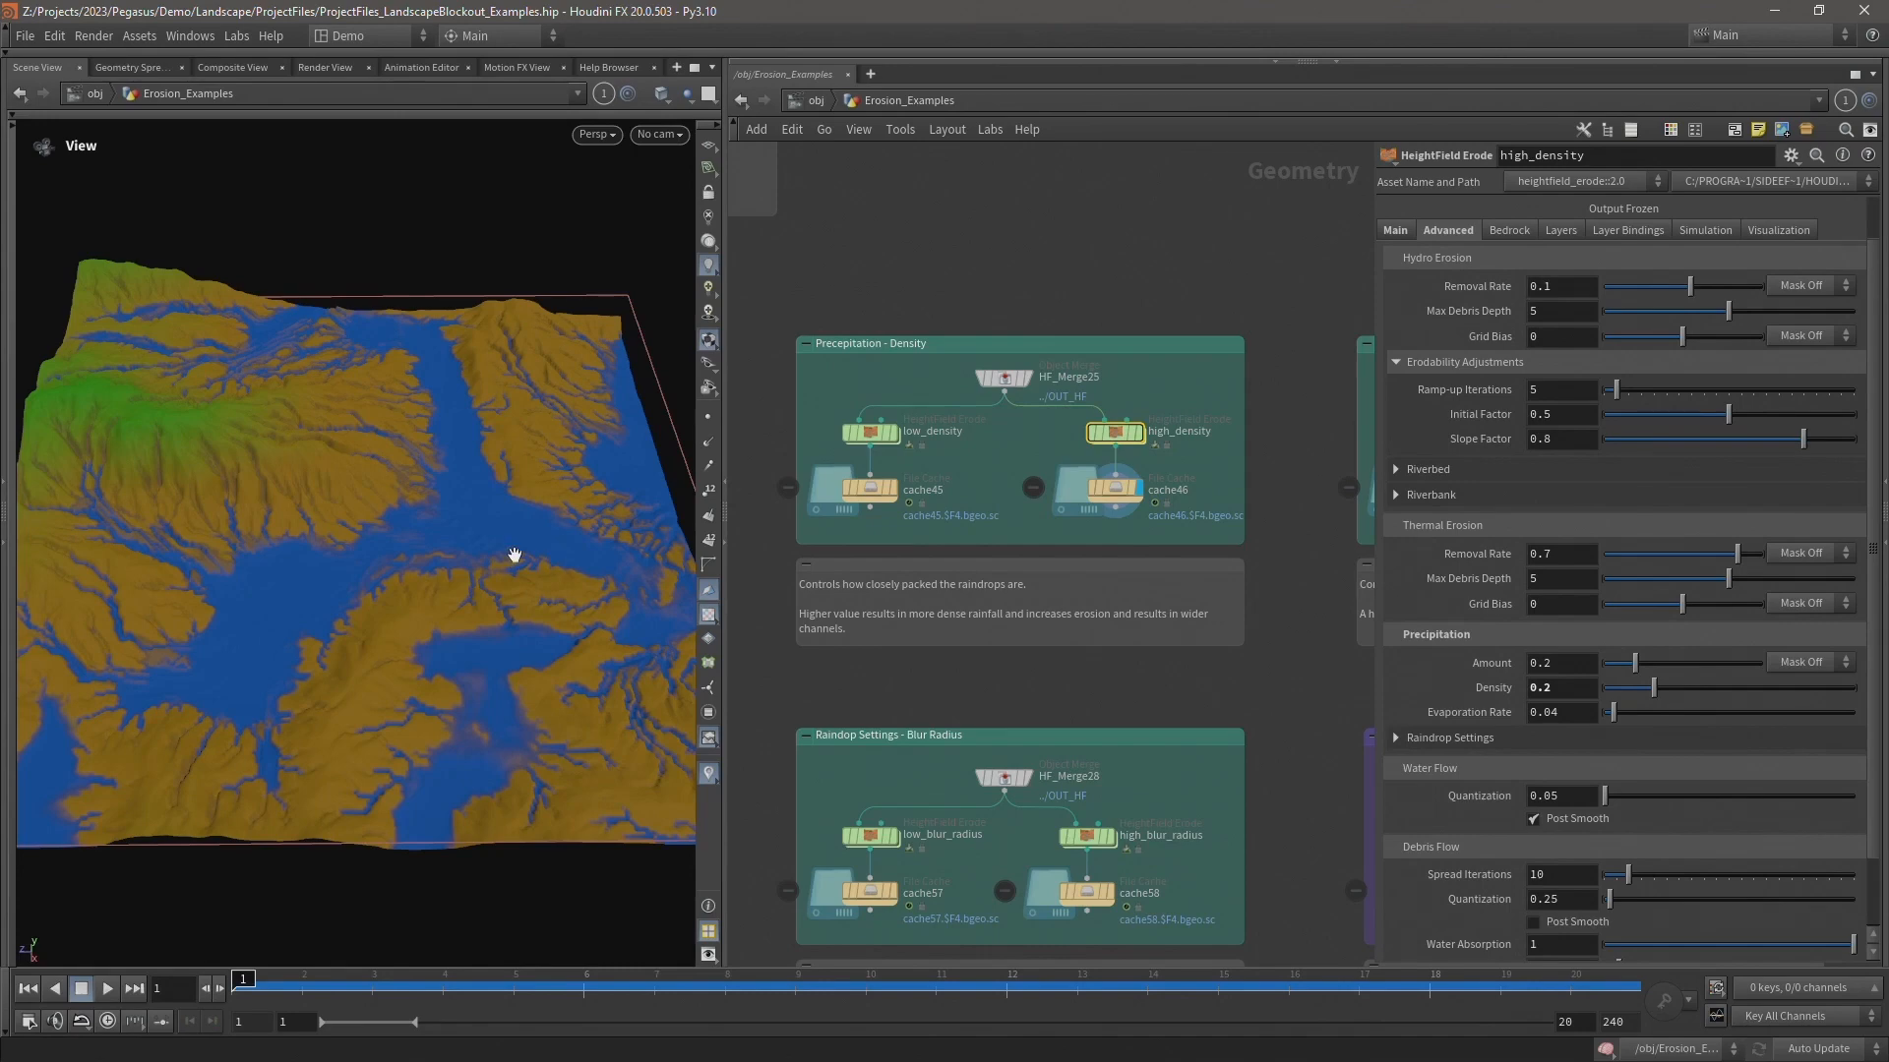
- Review the mask options available for the Precipitation Amount of high_density, keeping Mask Off
scroll(1500, 605, down, 3)
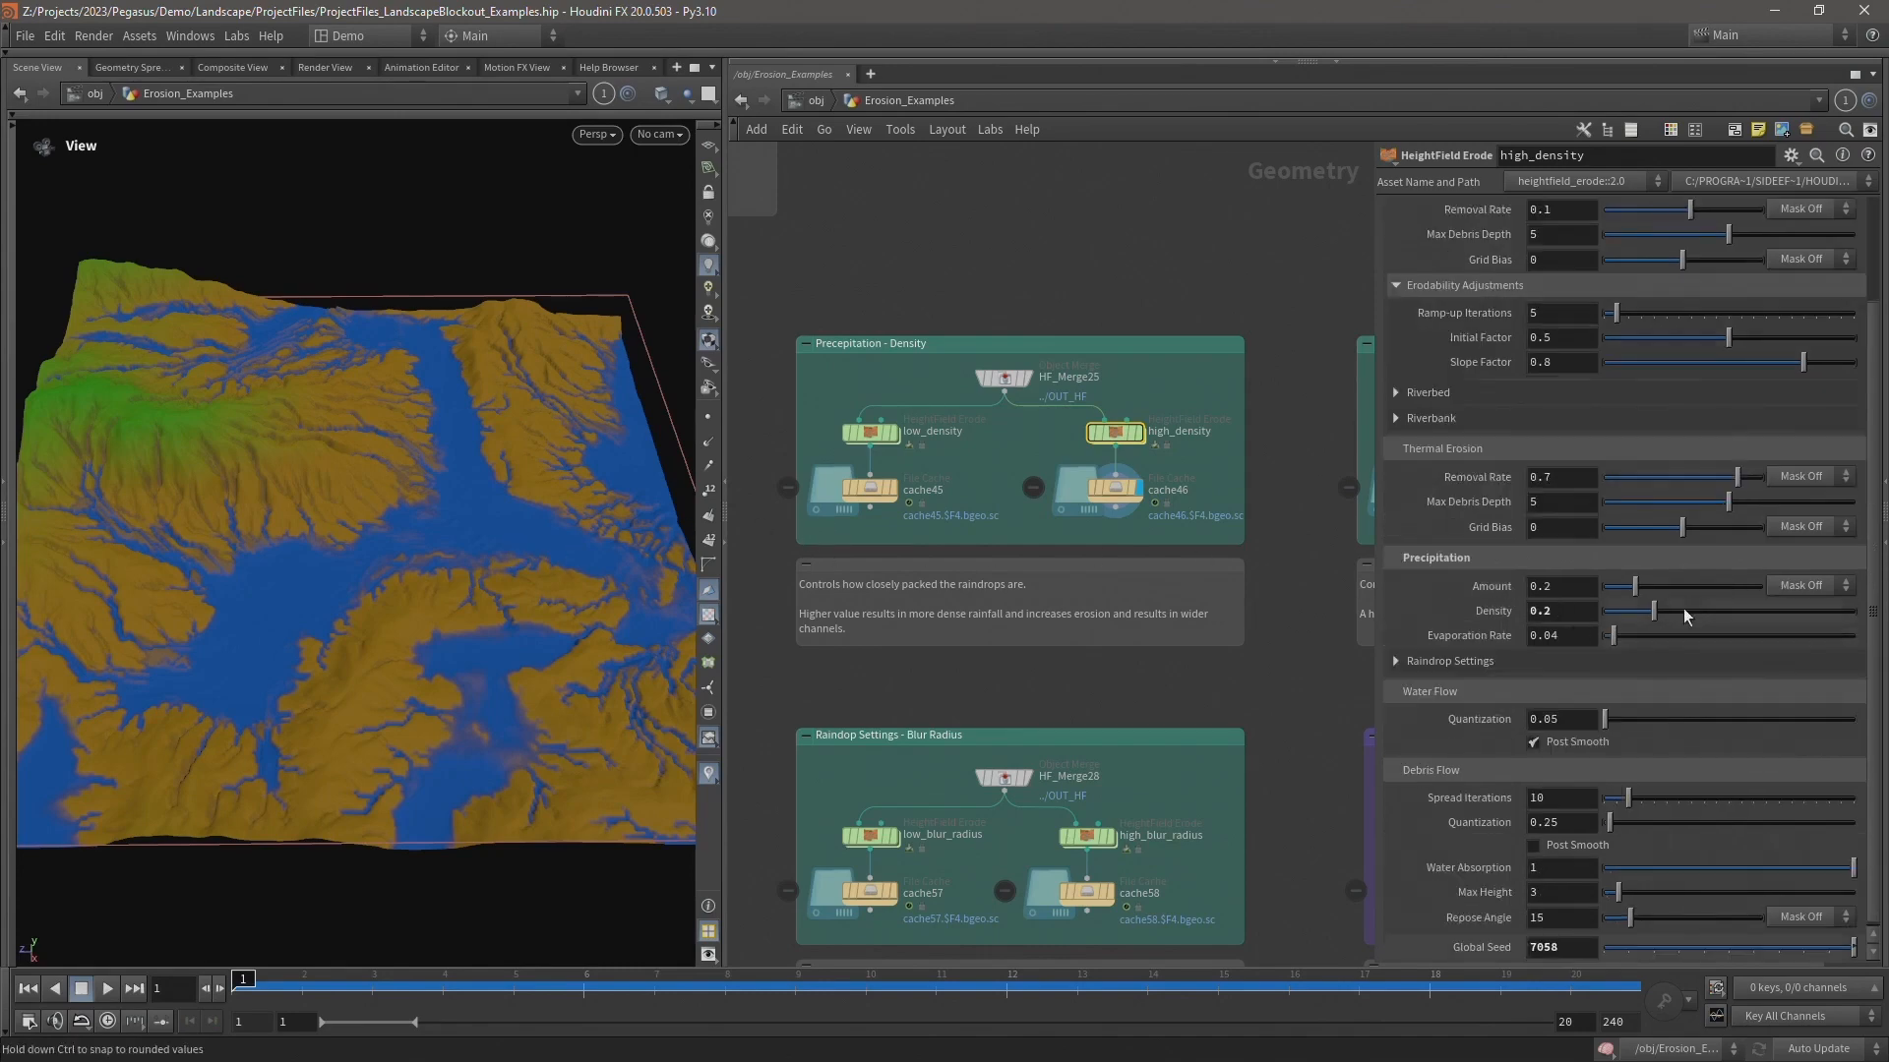
click(1798, 586)
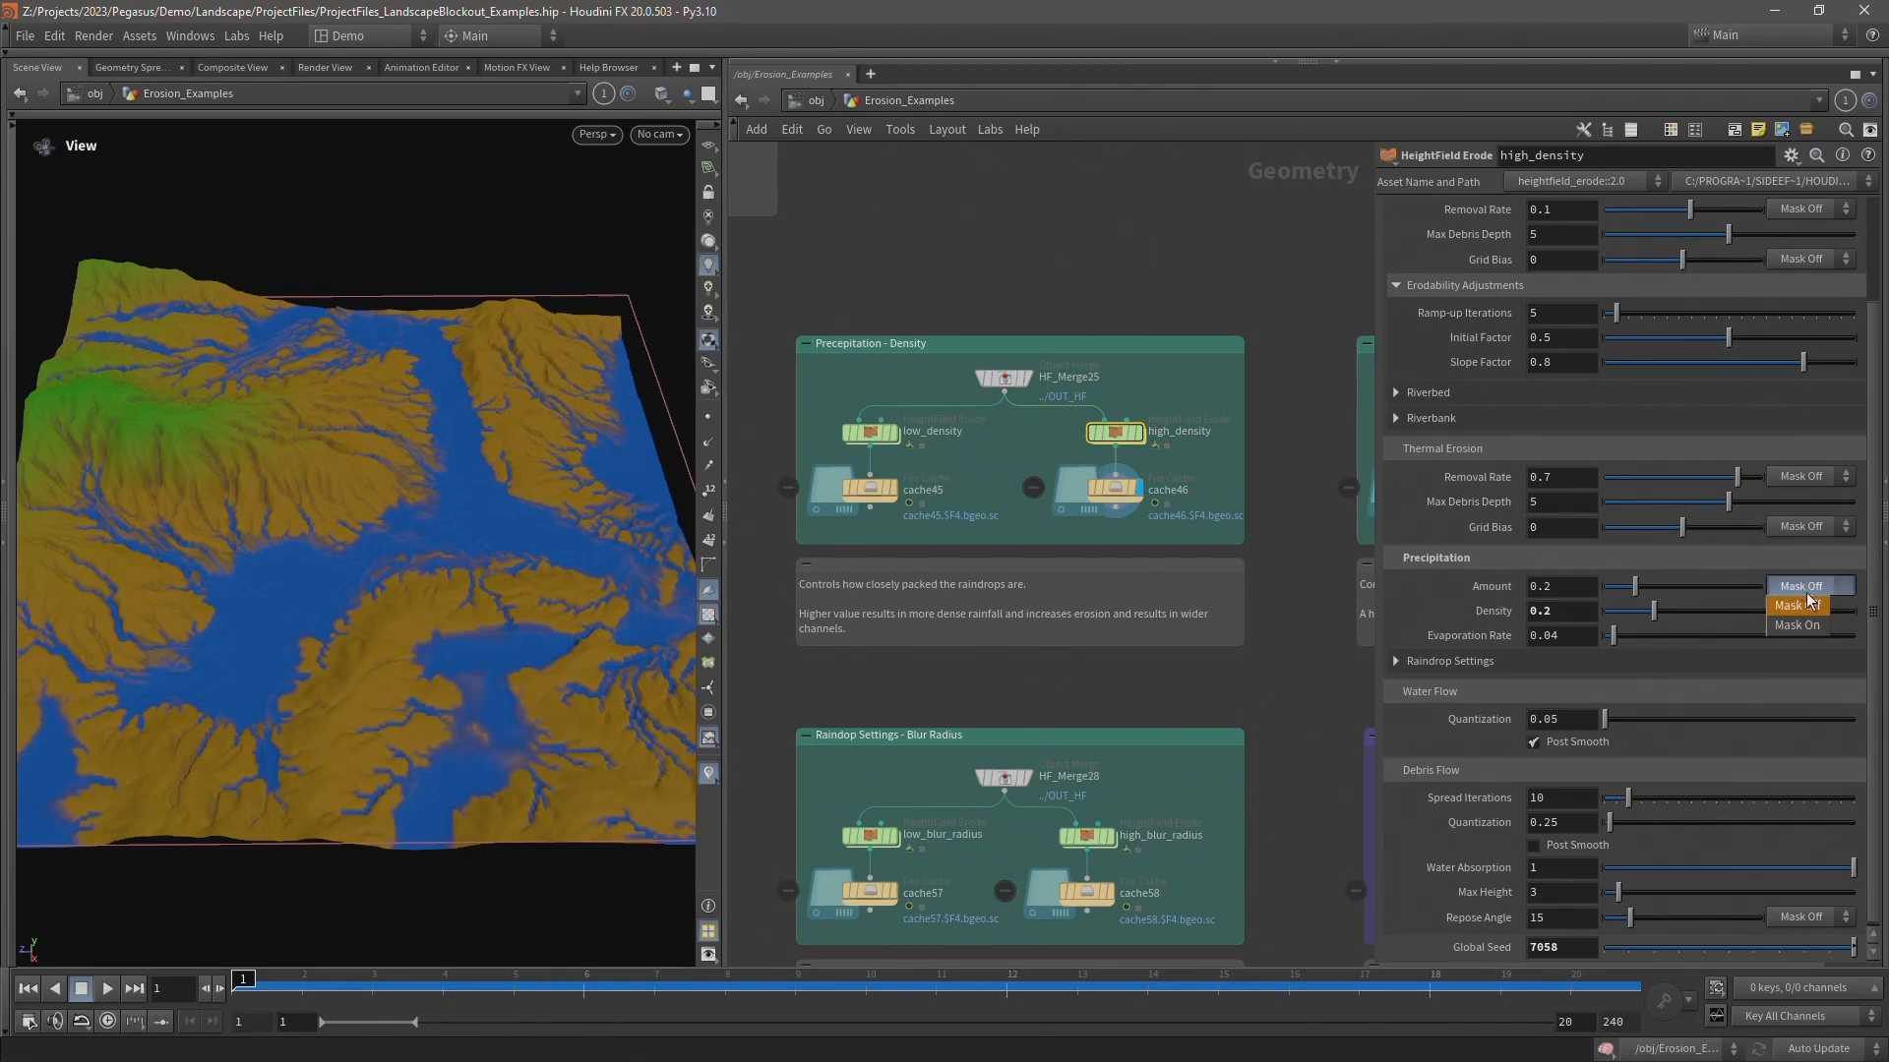
click(1810, 590)
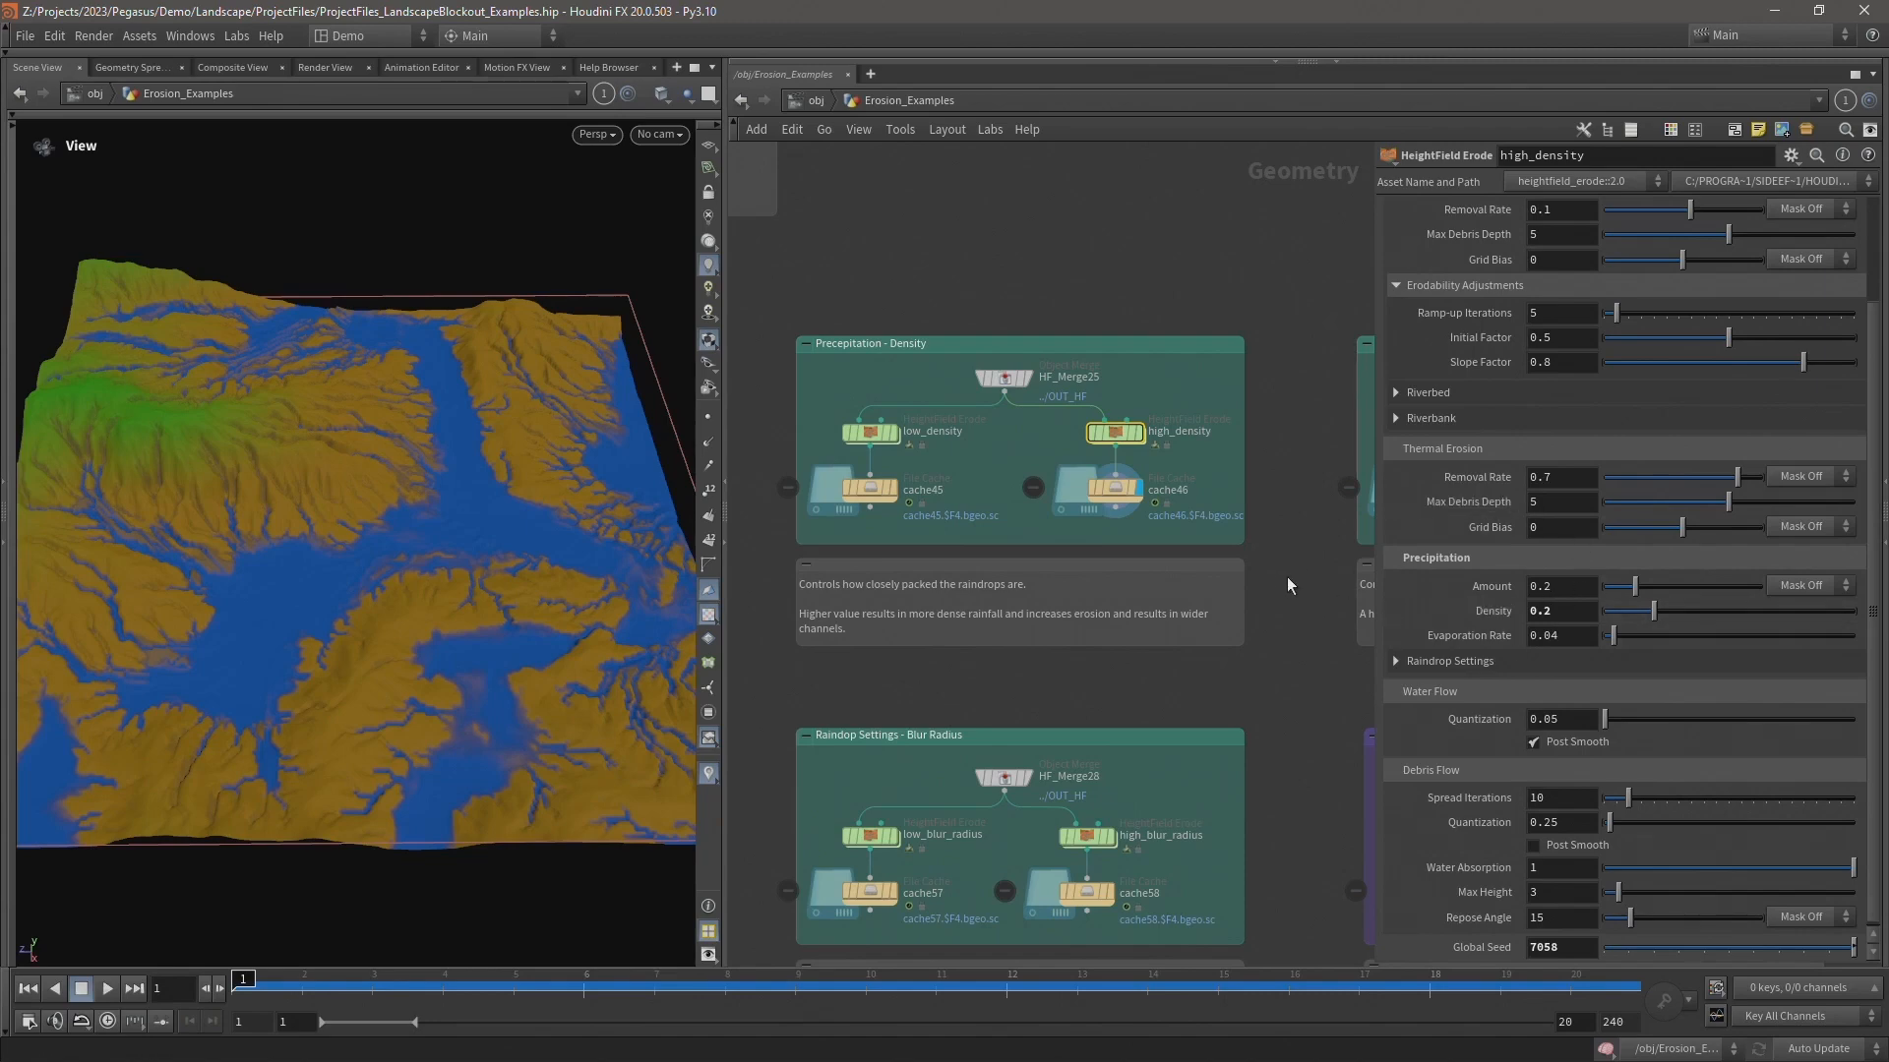
- In the Precipitation - Evaporation Rate group, compare the Evaporation Rate of low_evaporation_rate and high_evaporation_rate and the water pooling in cache47 and cache48
middle_drag(1300, 585, 755, 570)
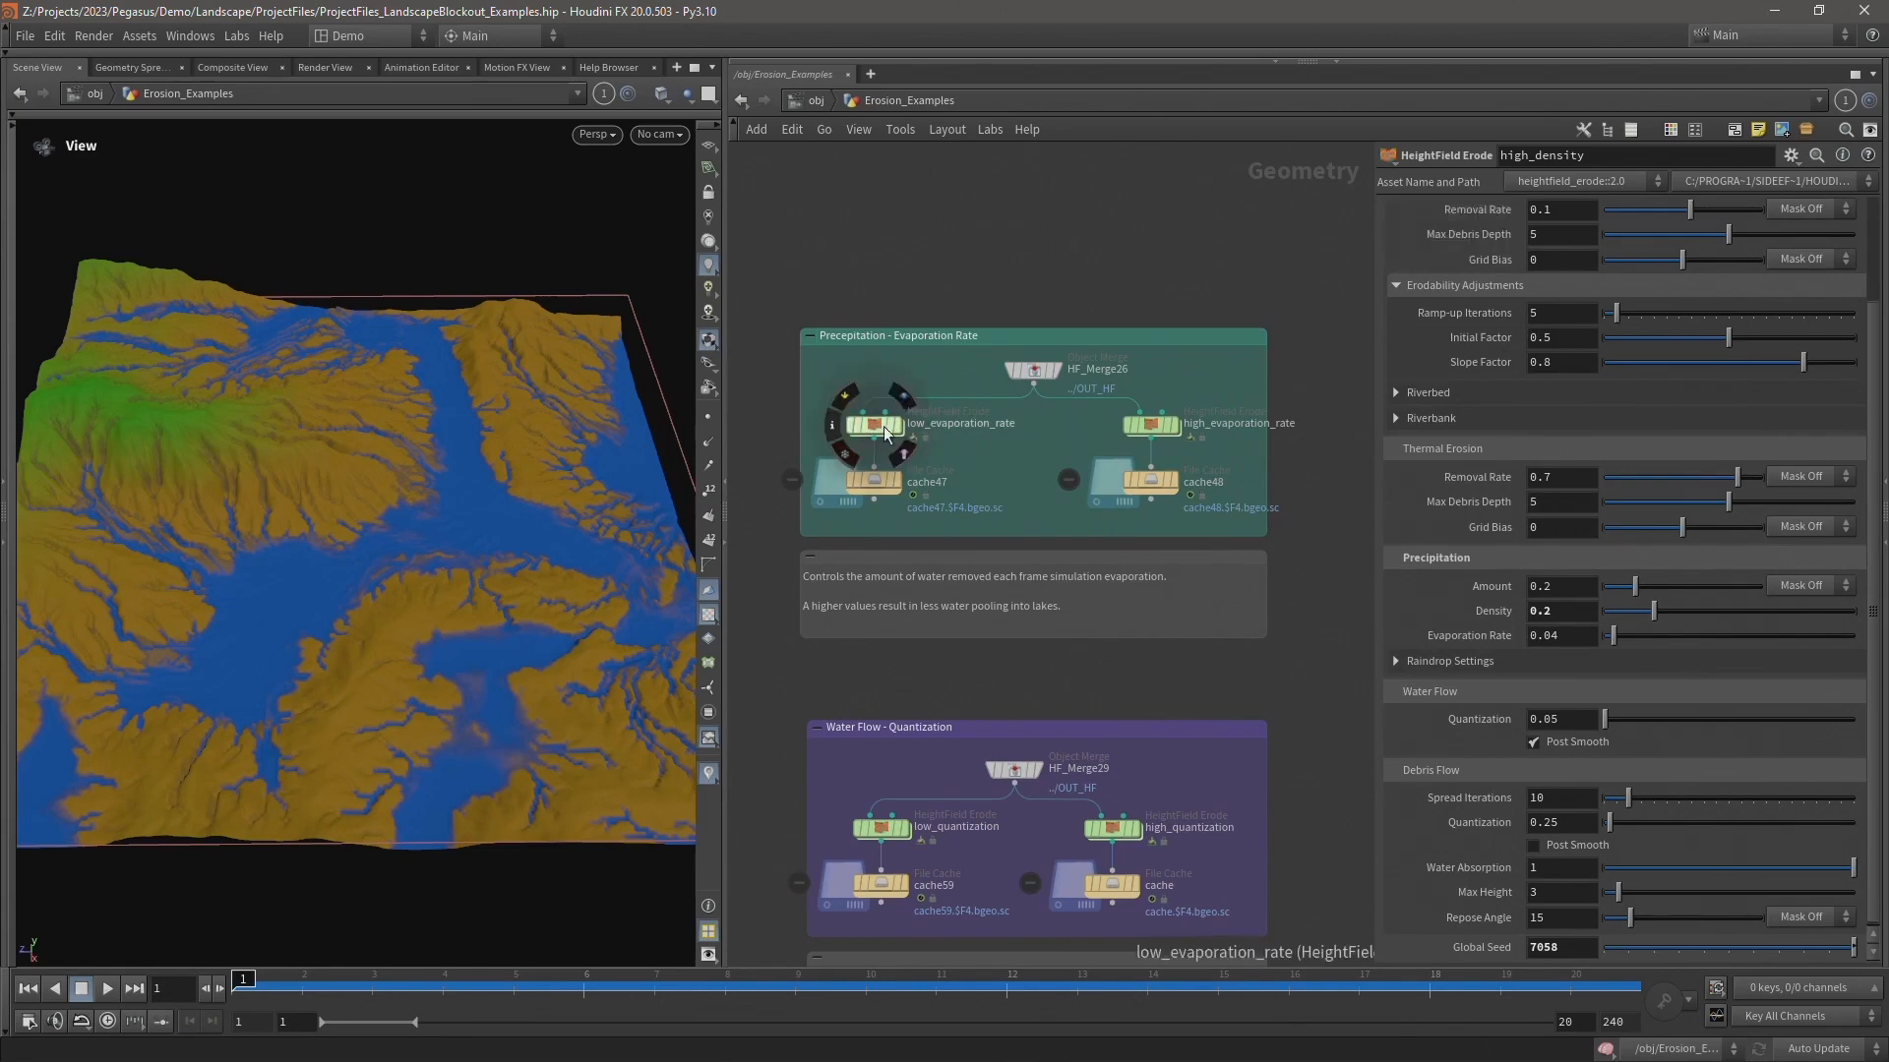
click(899, 489)
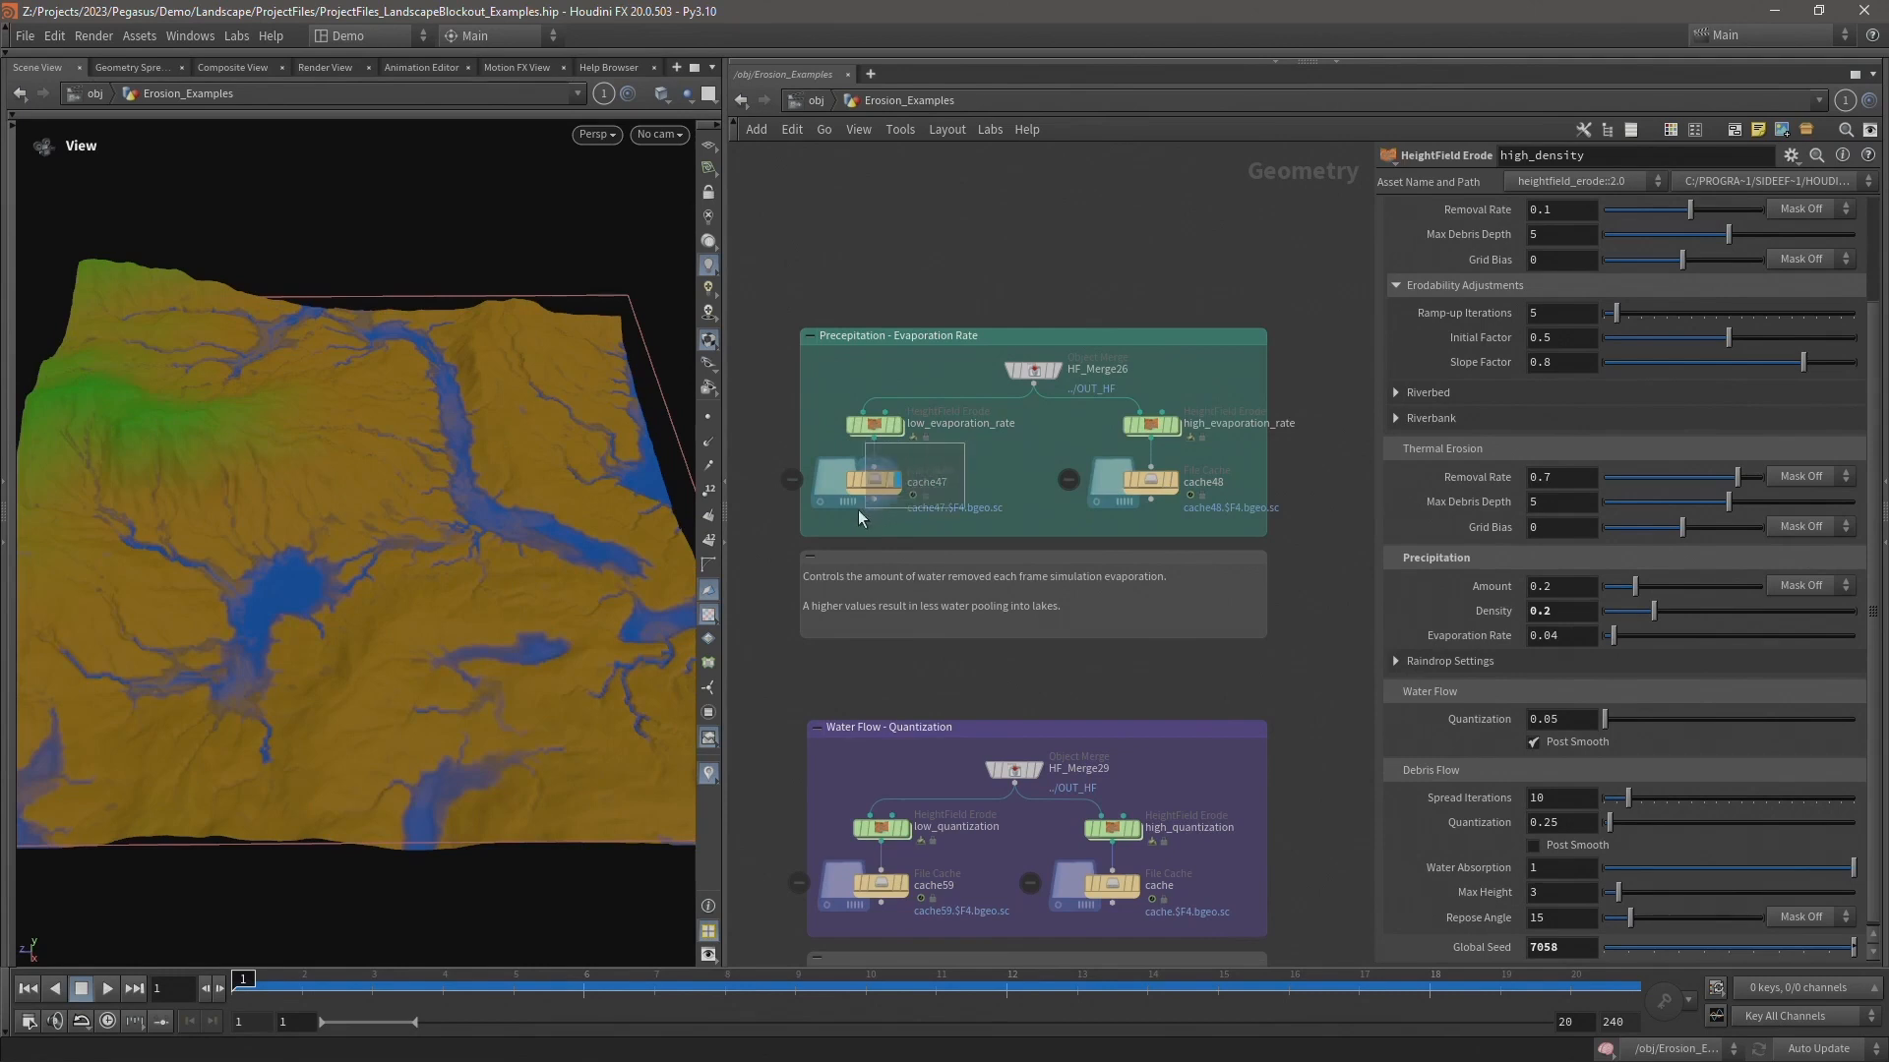
click(875, 425)
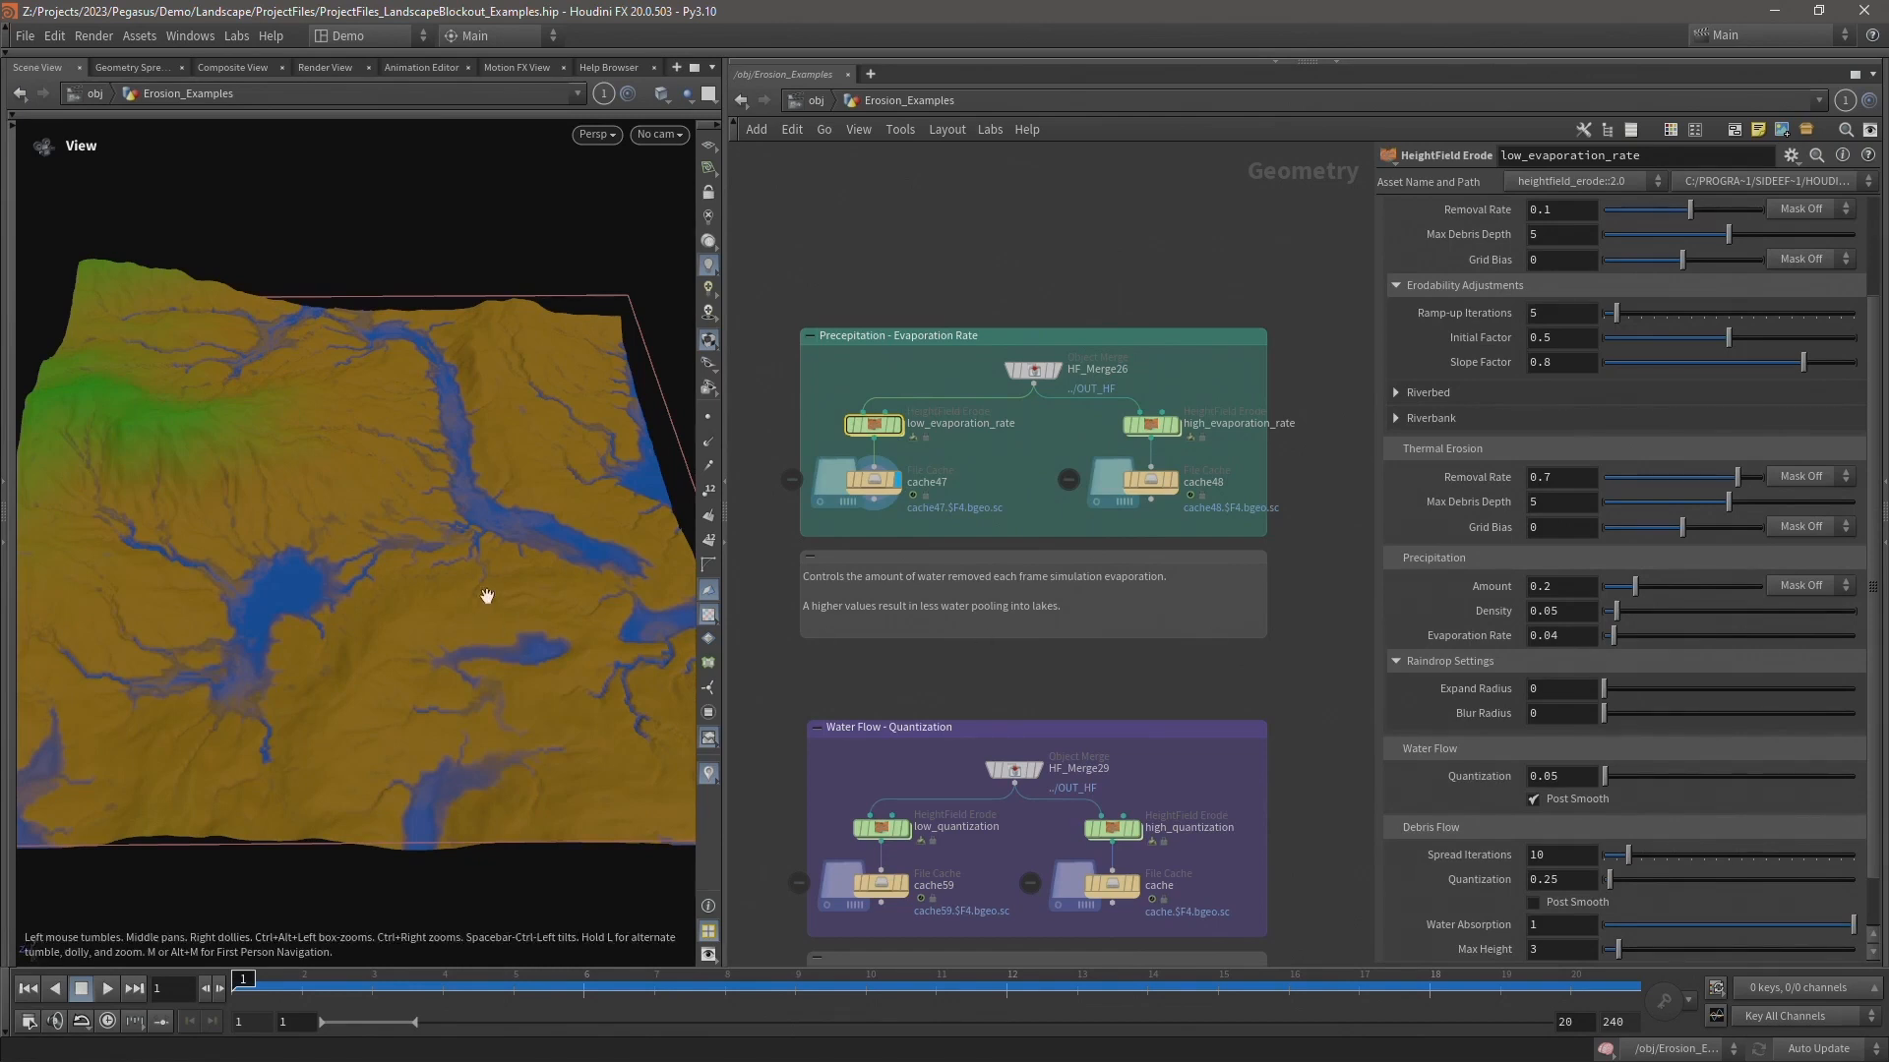
drag(1192, 377, 1141, 456)
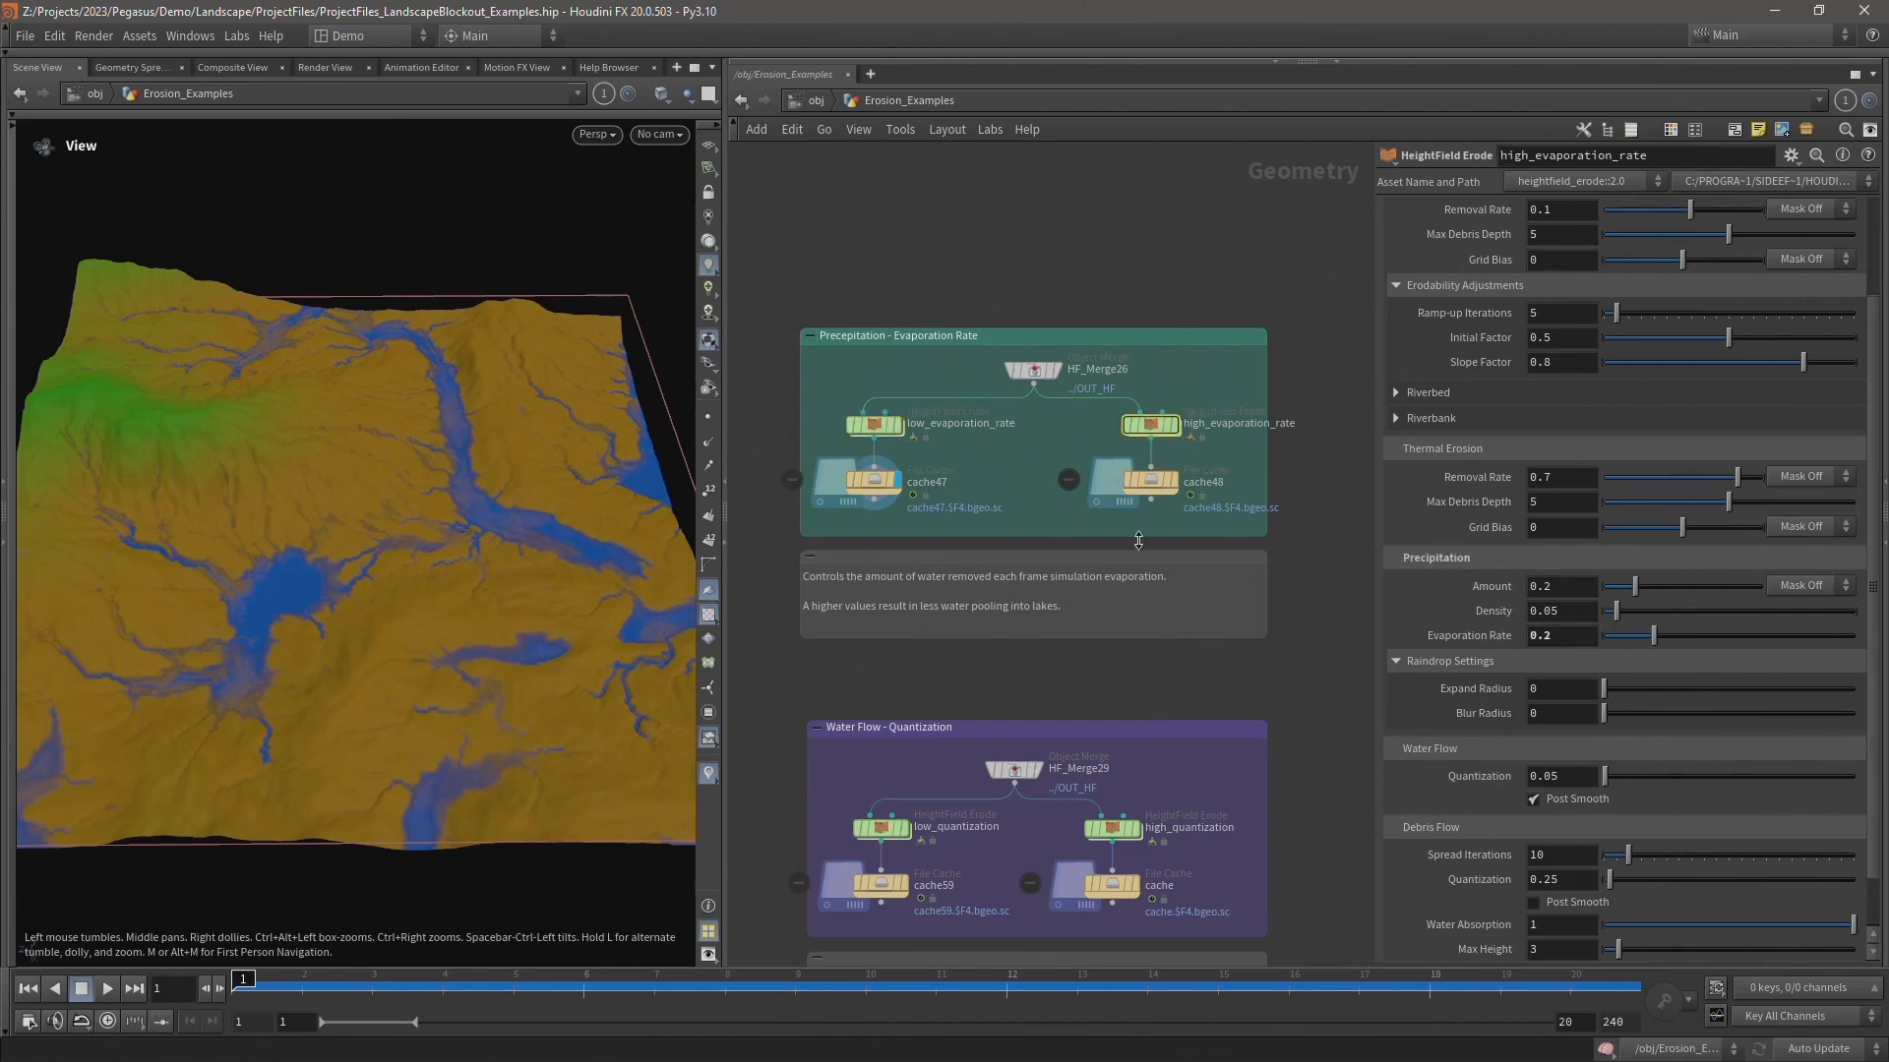
click(1172, 483)
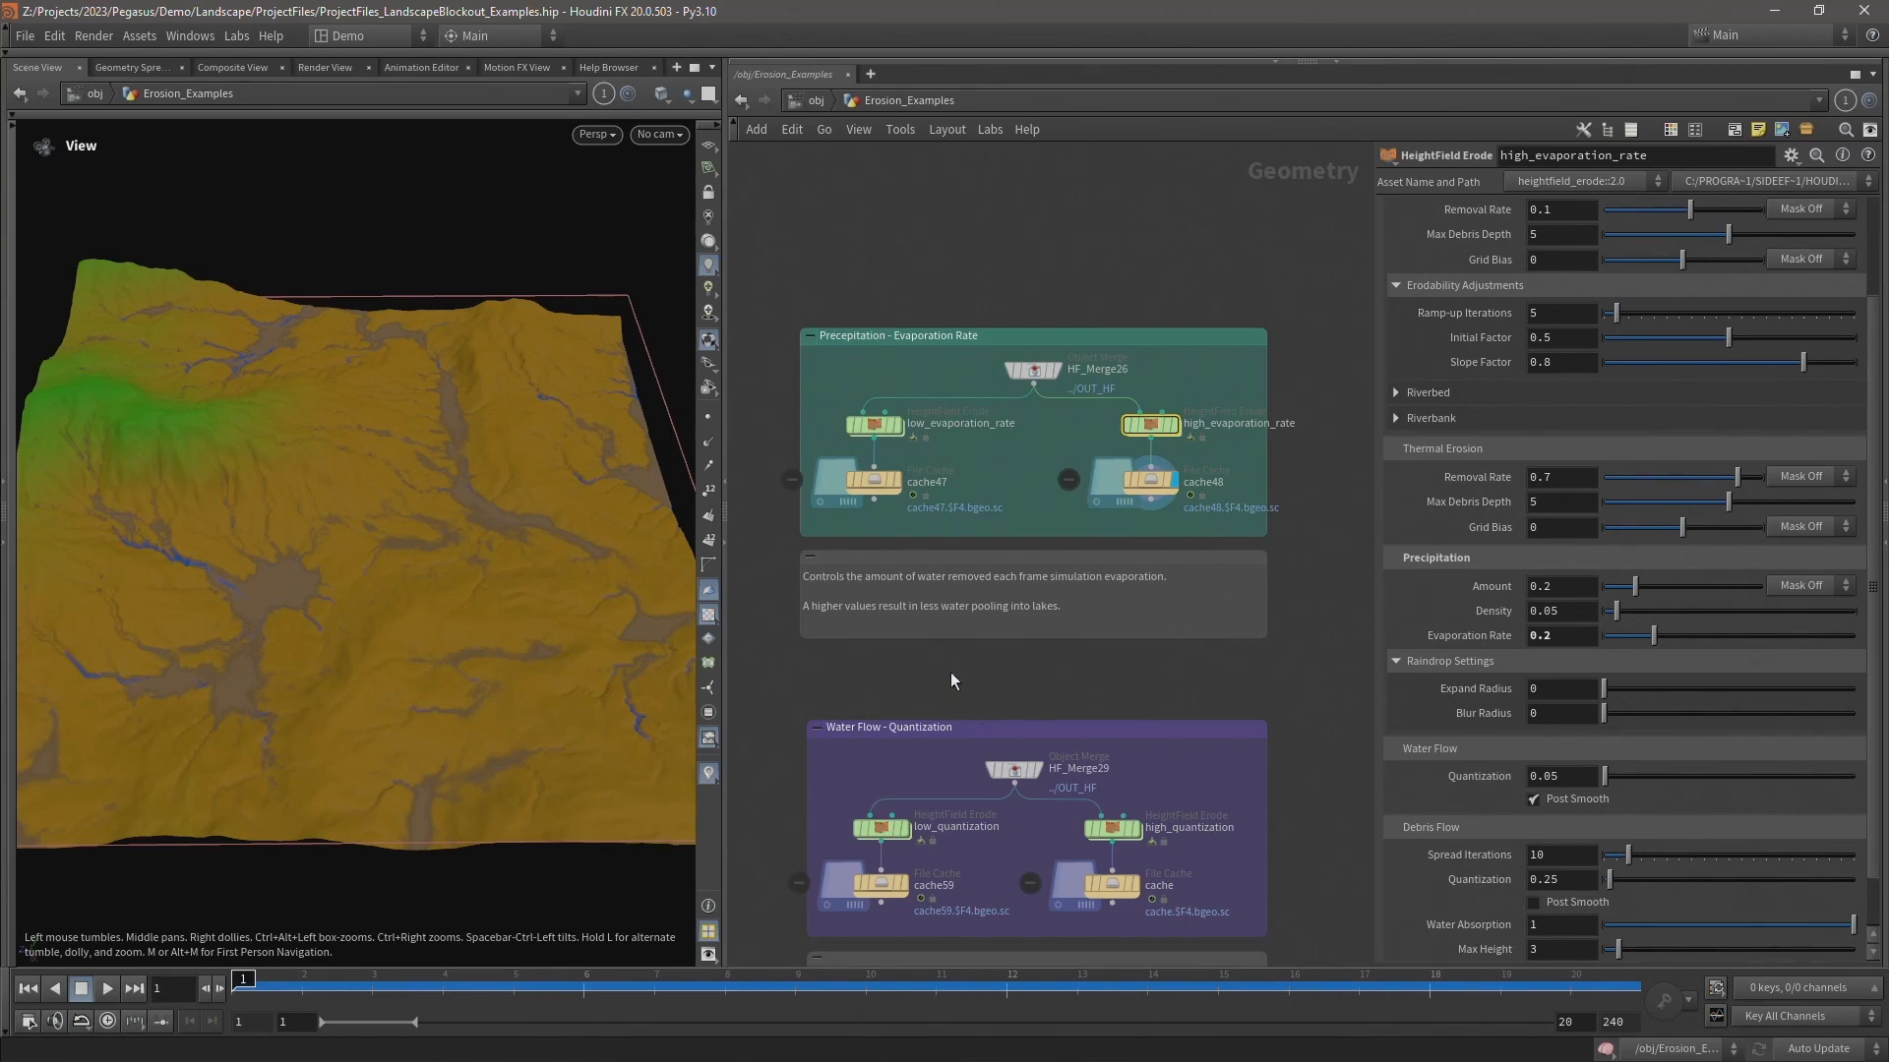
- In the Raindrop Settings - Expand Radius group, compare the Expand Radius of low_expand_radius and high_expand_radius and the channel widths in cache55 and cache56
middle_drag(877, 662, 1276, 516)
middle_drag(829, 517, 1321, 394)
middle_drag(931, 423, 1058, 380)
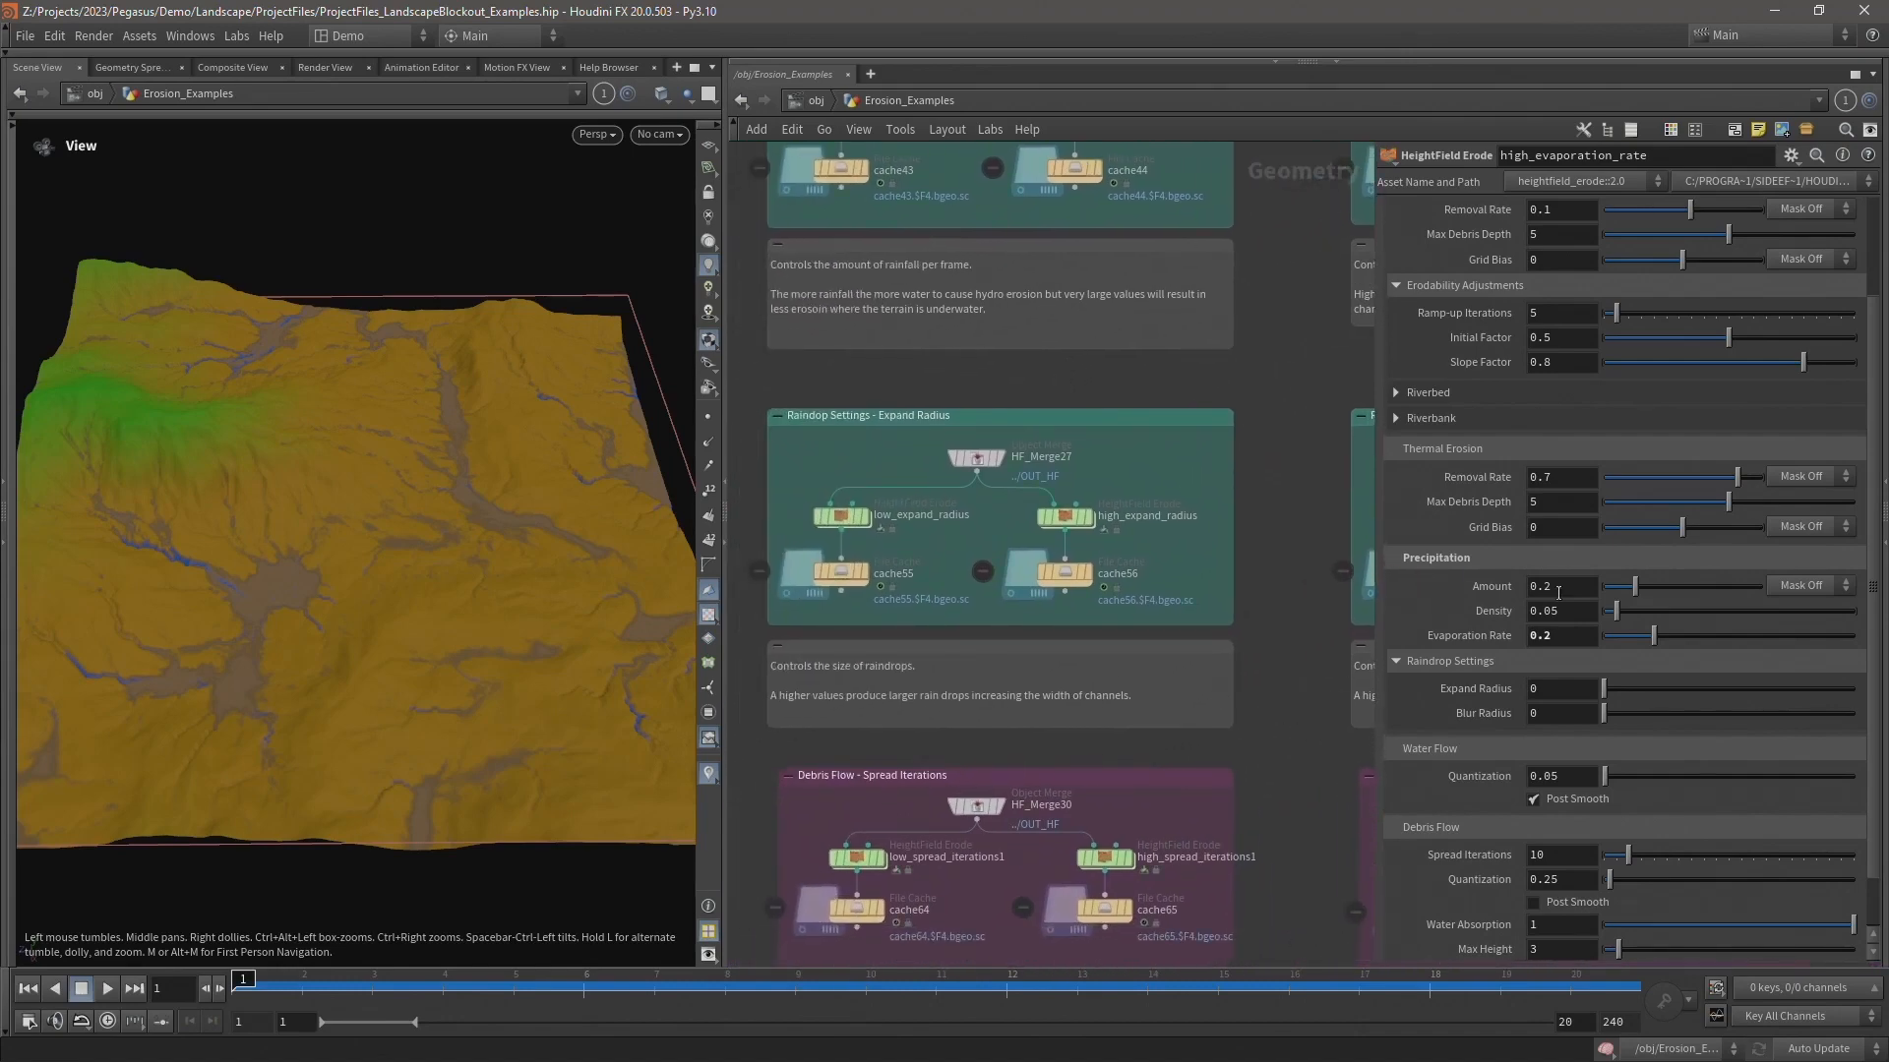
click(864, 521)
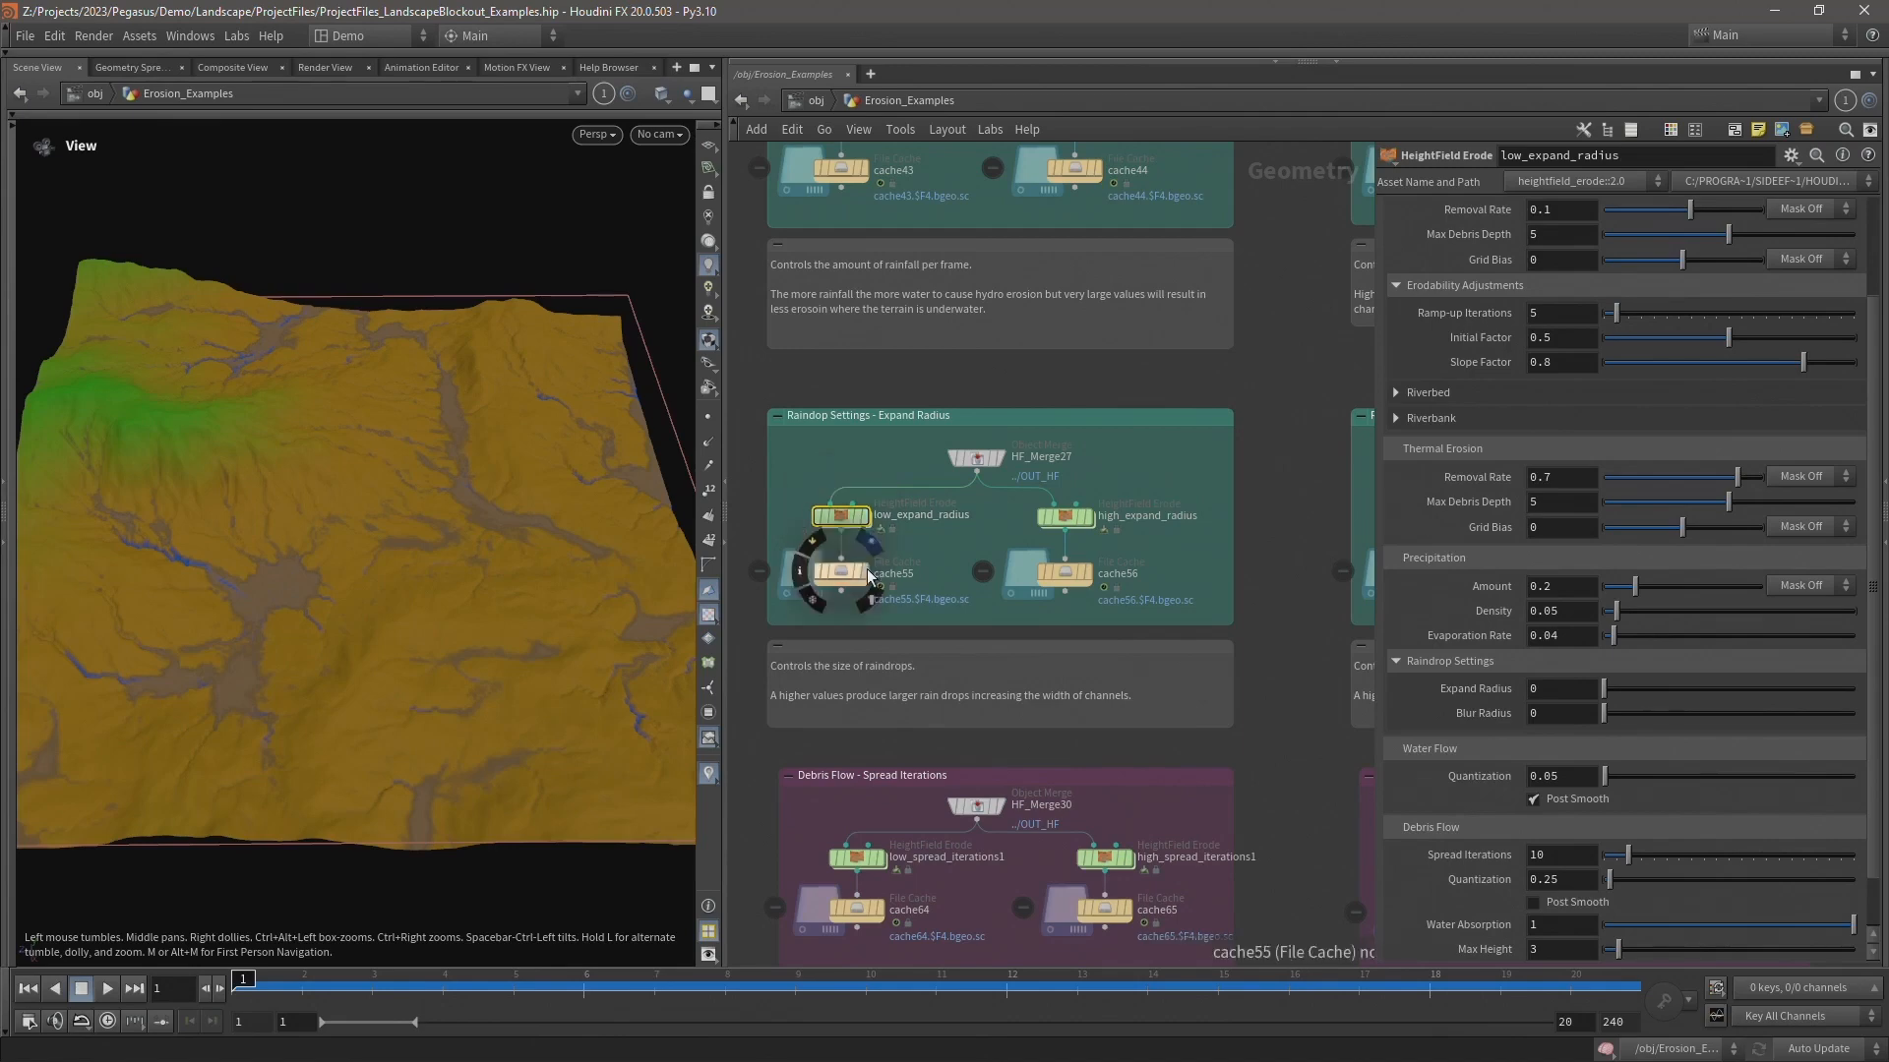
click(865, 571)
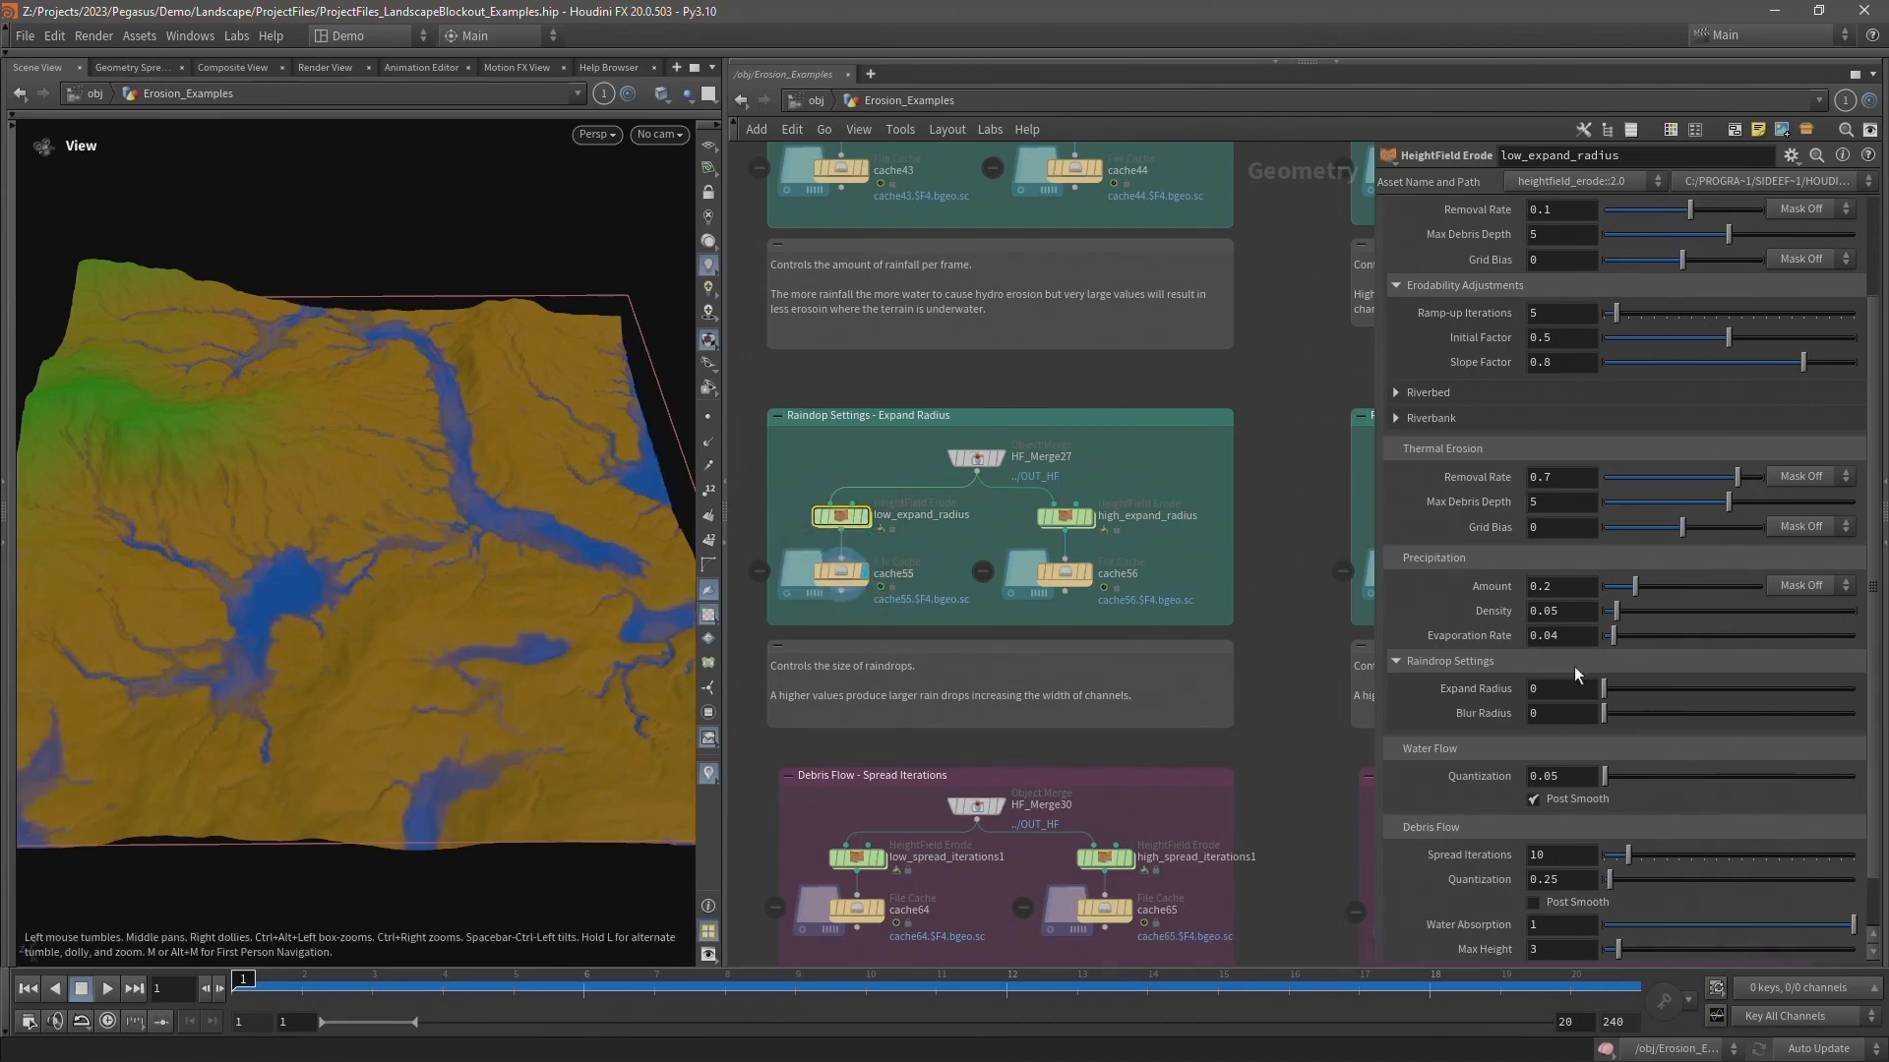
click(1065, 516)
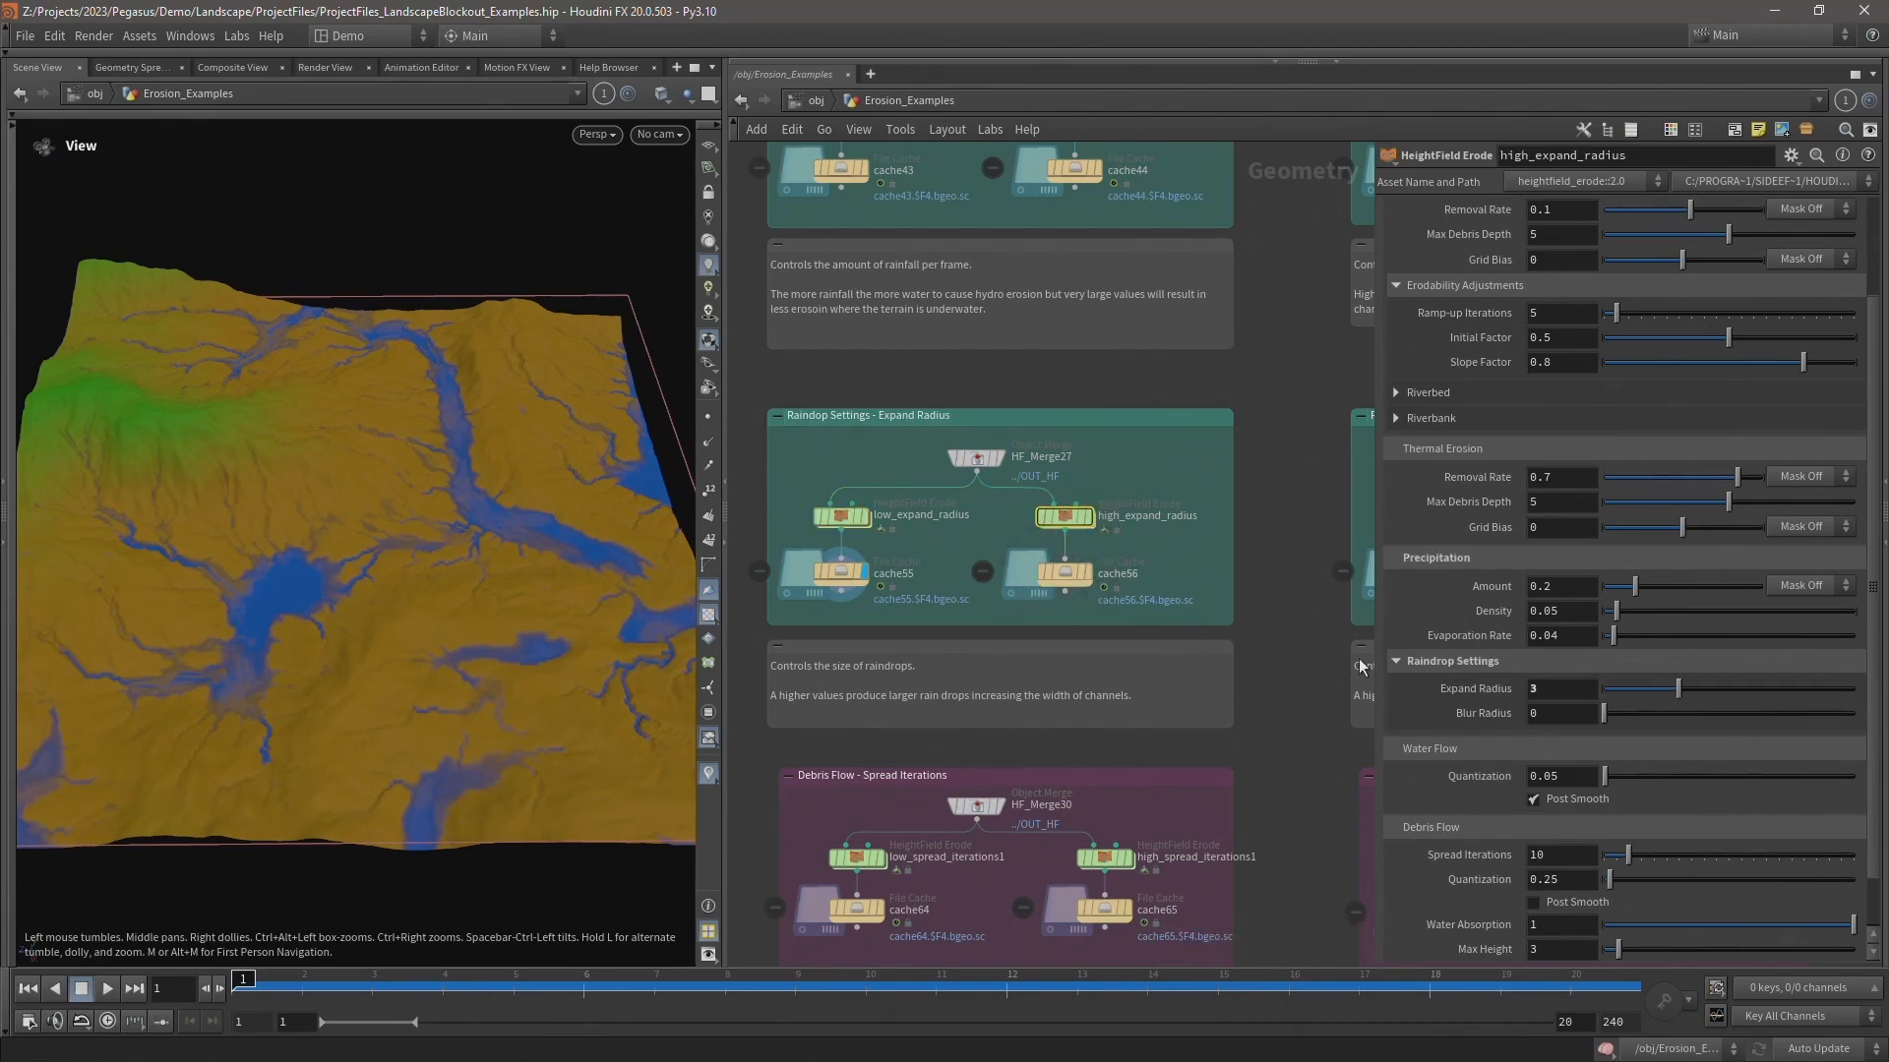
click(1088, 575)
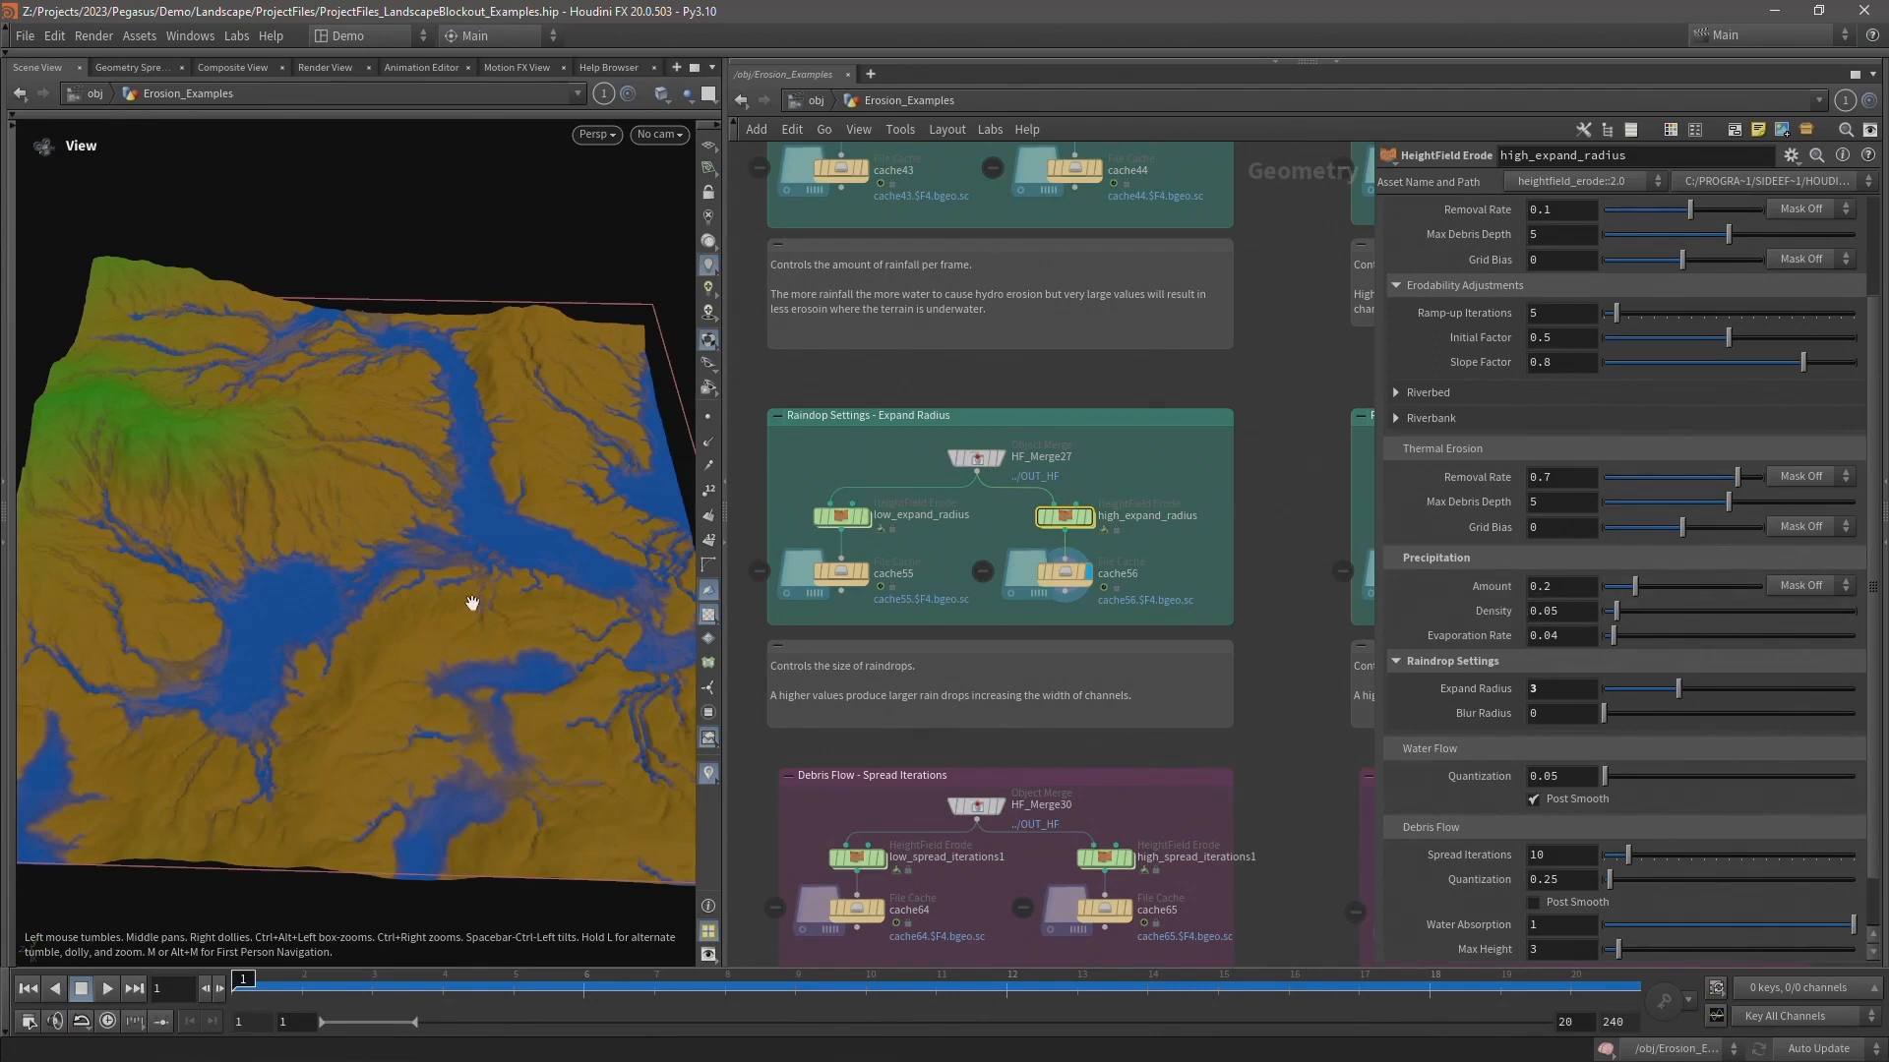
click(869, 572)
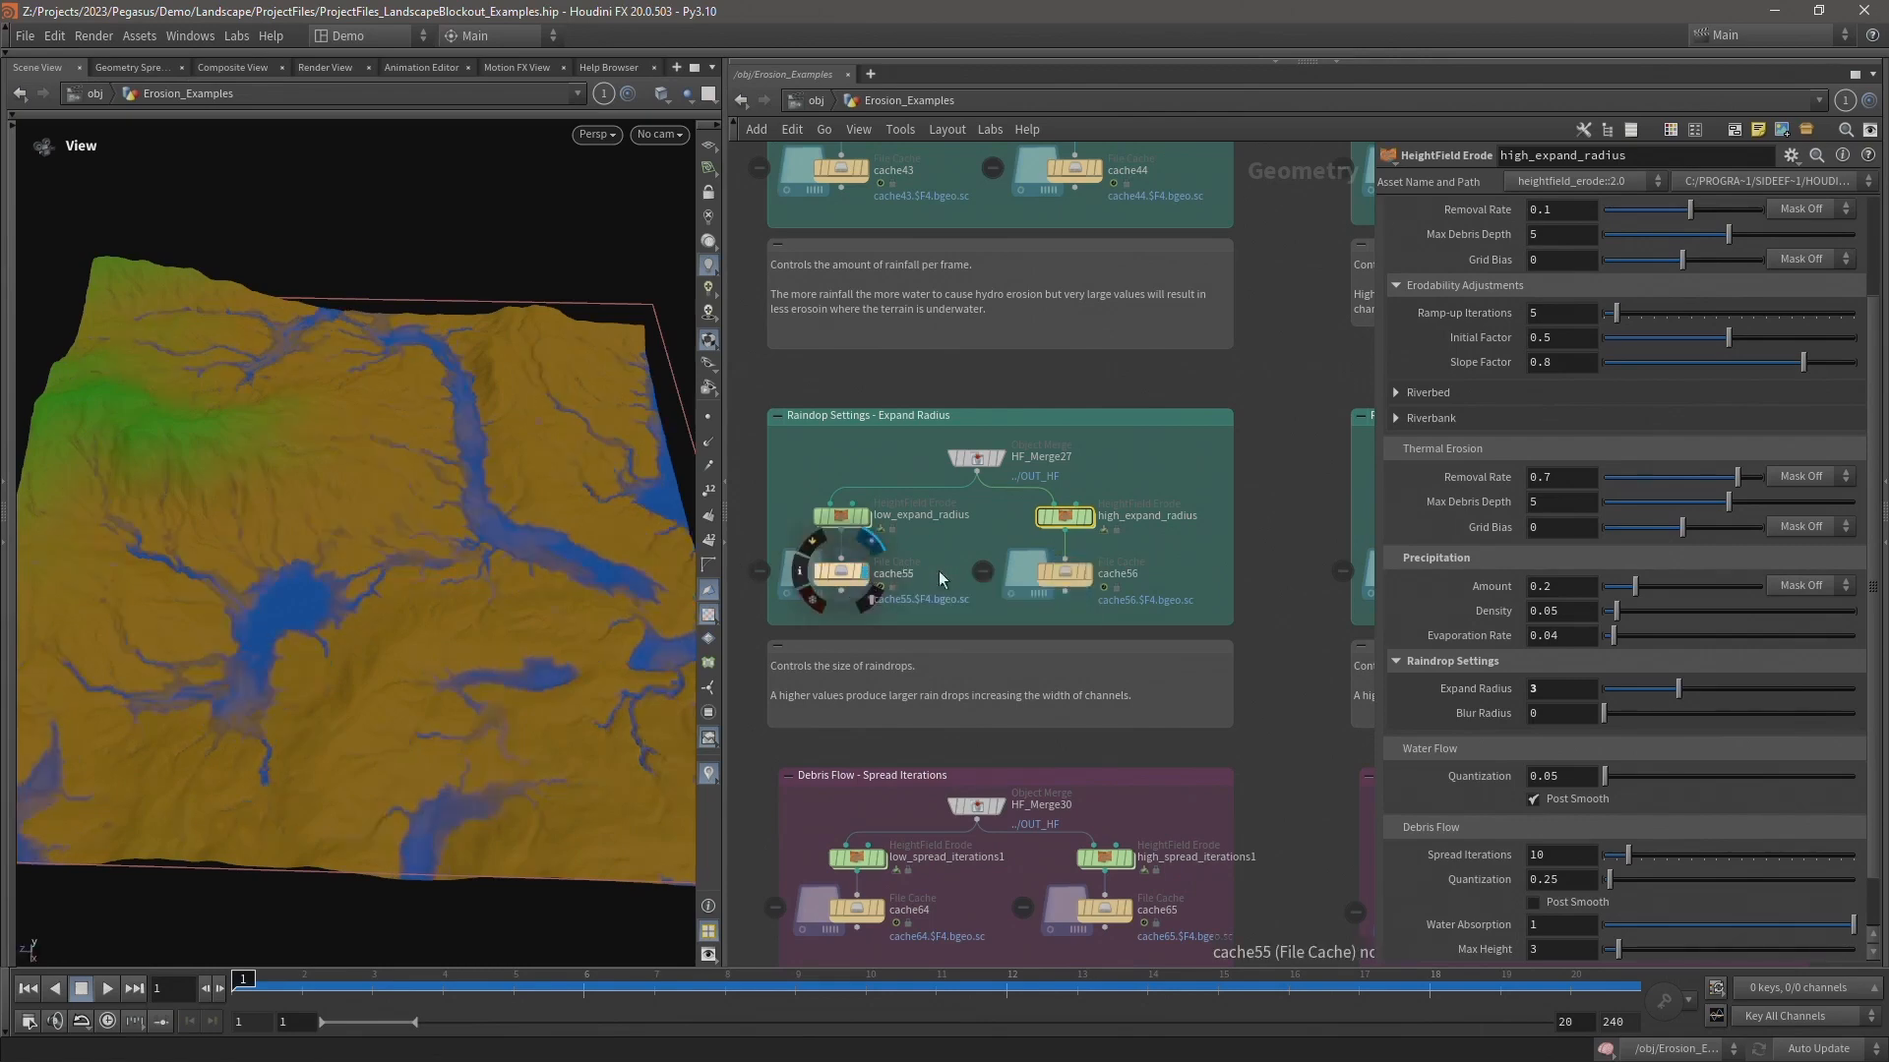
click(1090, 581)
- In the Raindrop Settings - Blur Radius group, compare the cache57 and cache58 terrains and inspect the Blur Radius of high_blur_radius and low_blur_radius
middle_drag(1265, 624, 761, 602)
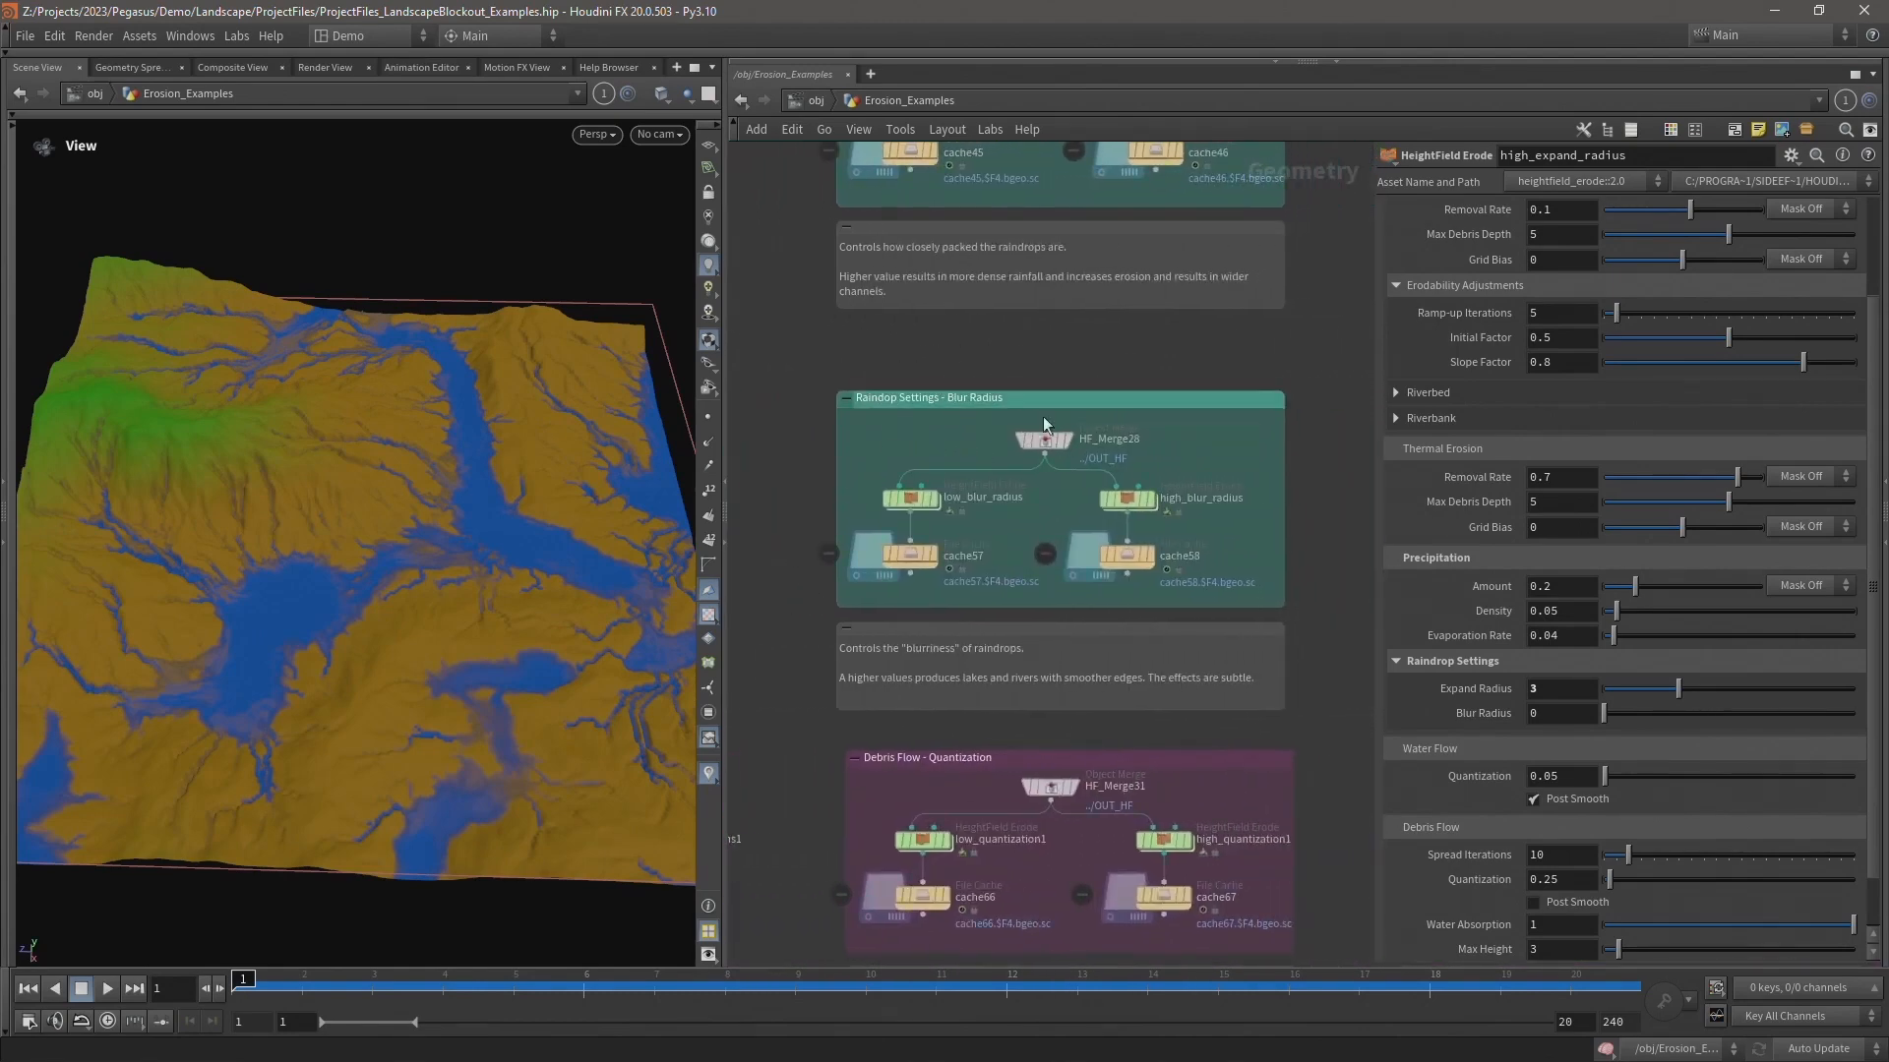
drag(967, 529, 962, 536)
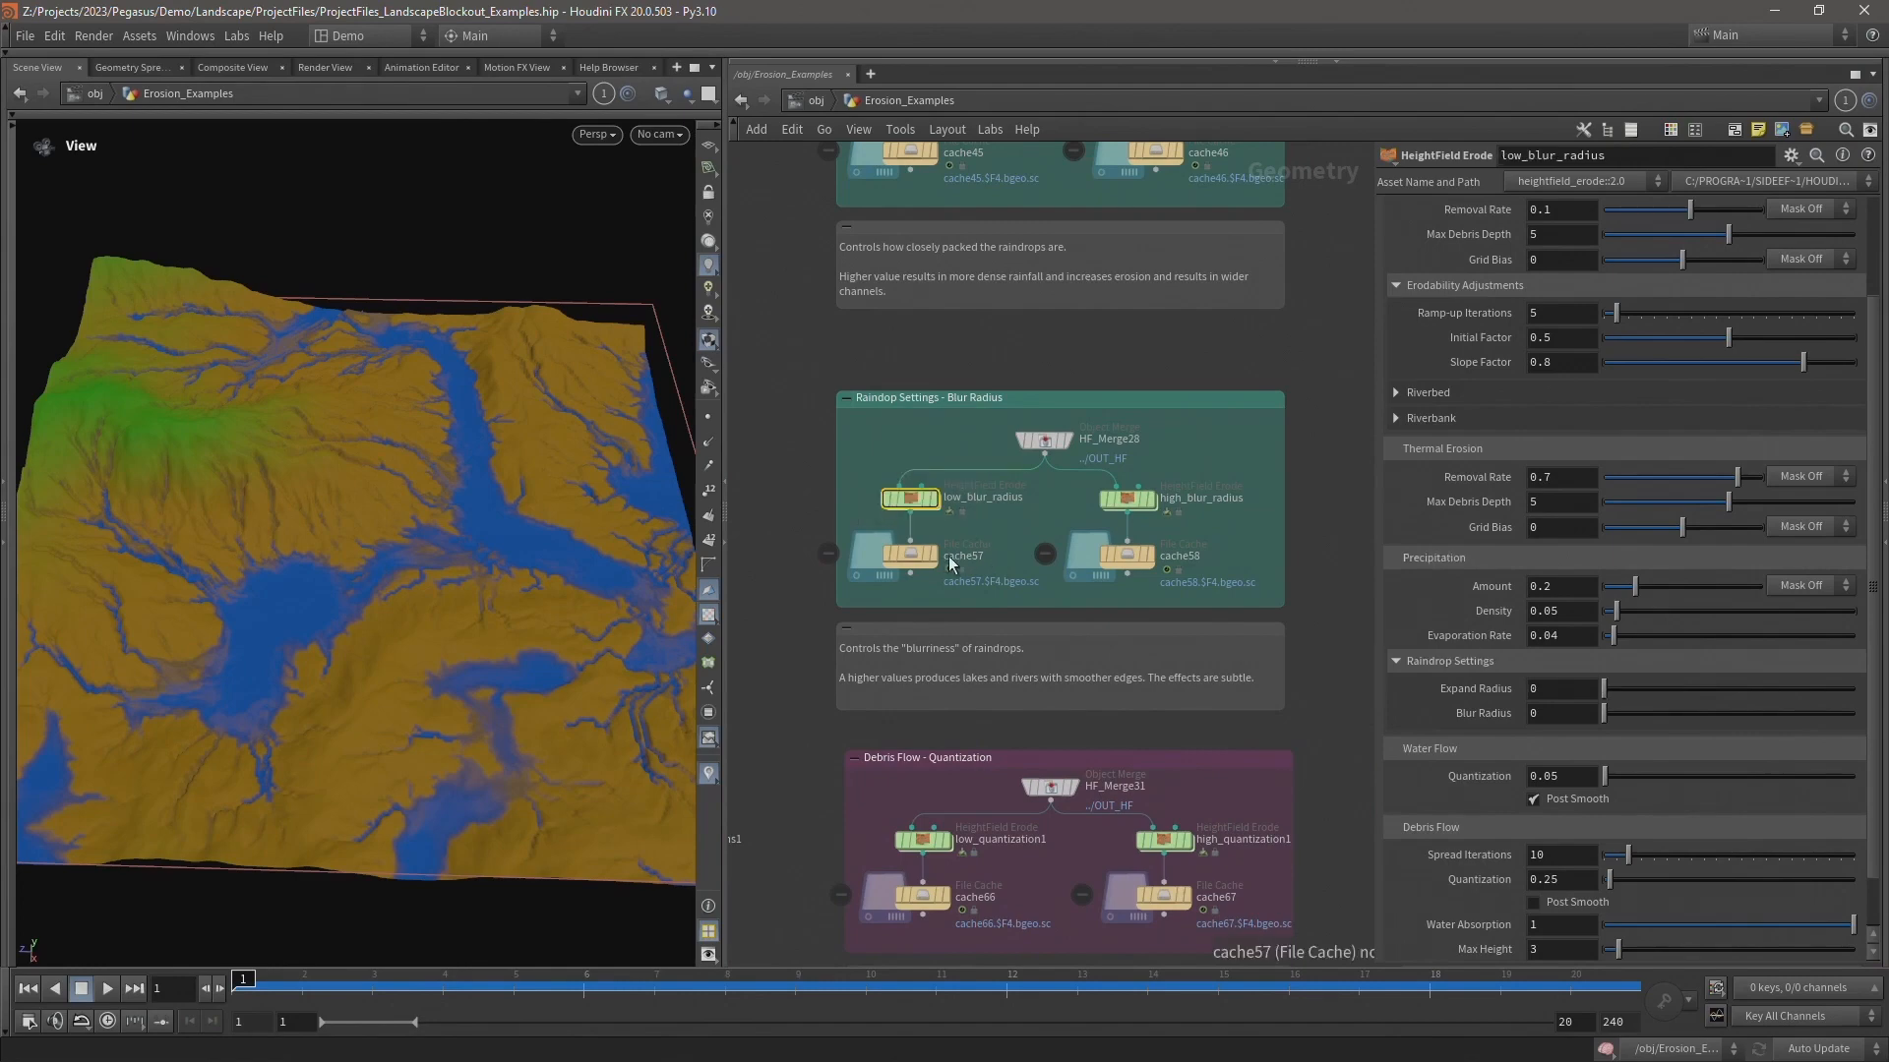
click(937, 557)
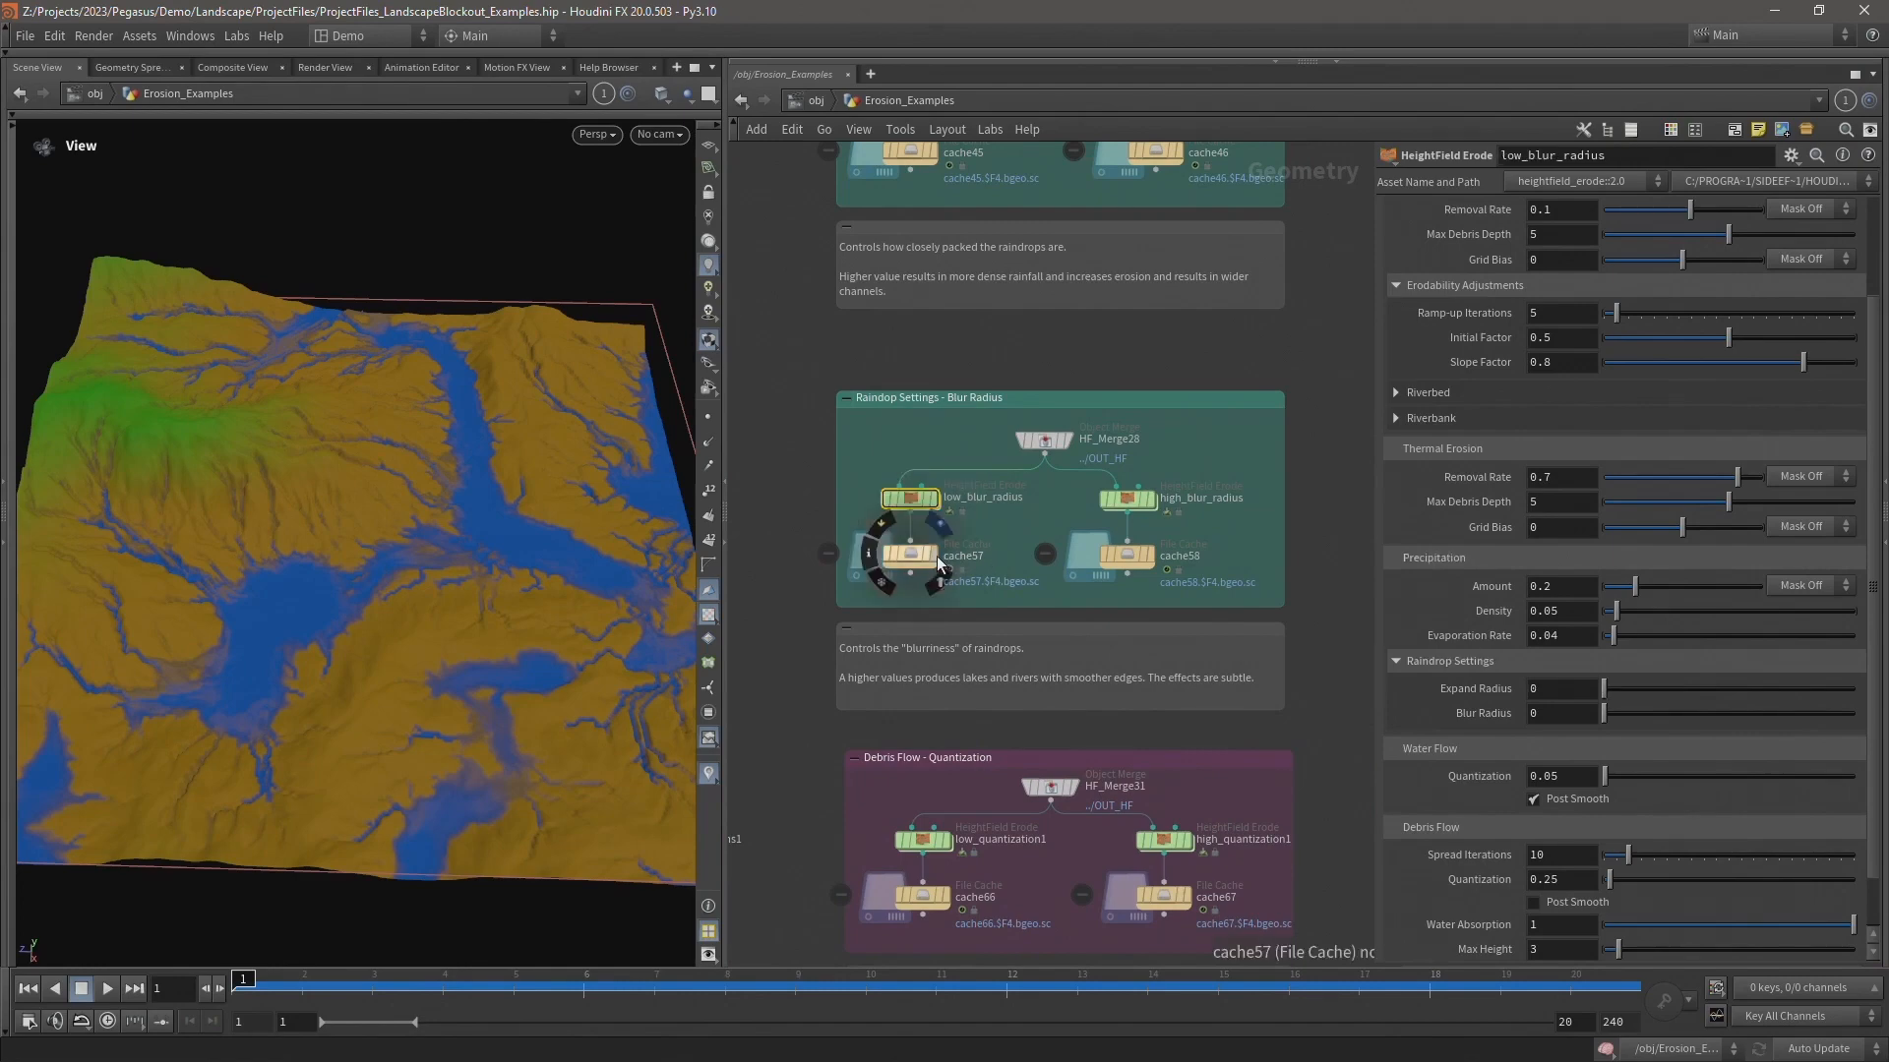
click(1151, 556)
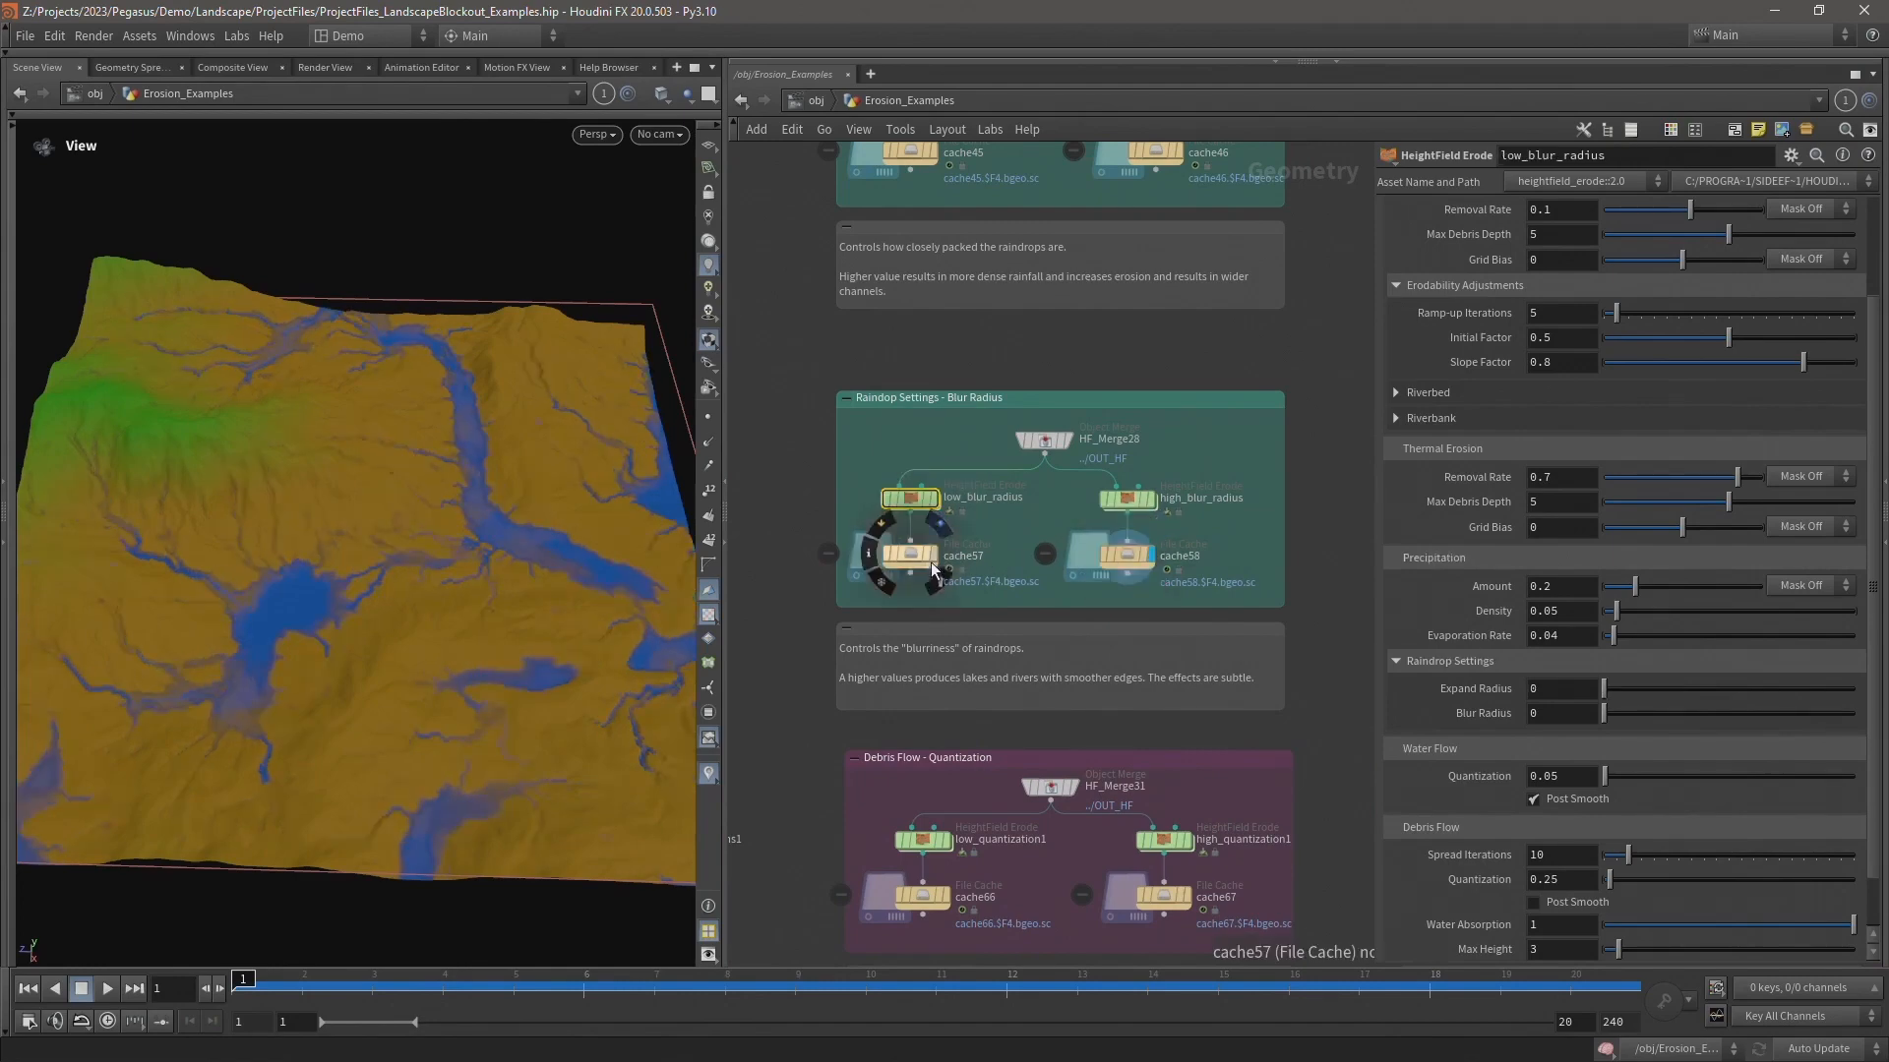
click(1126, 555)
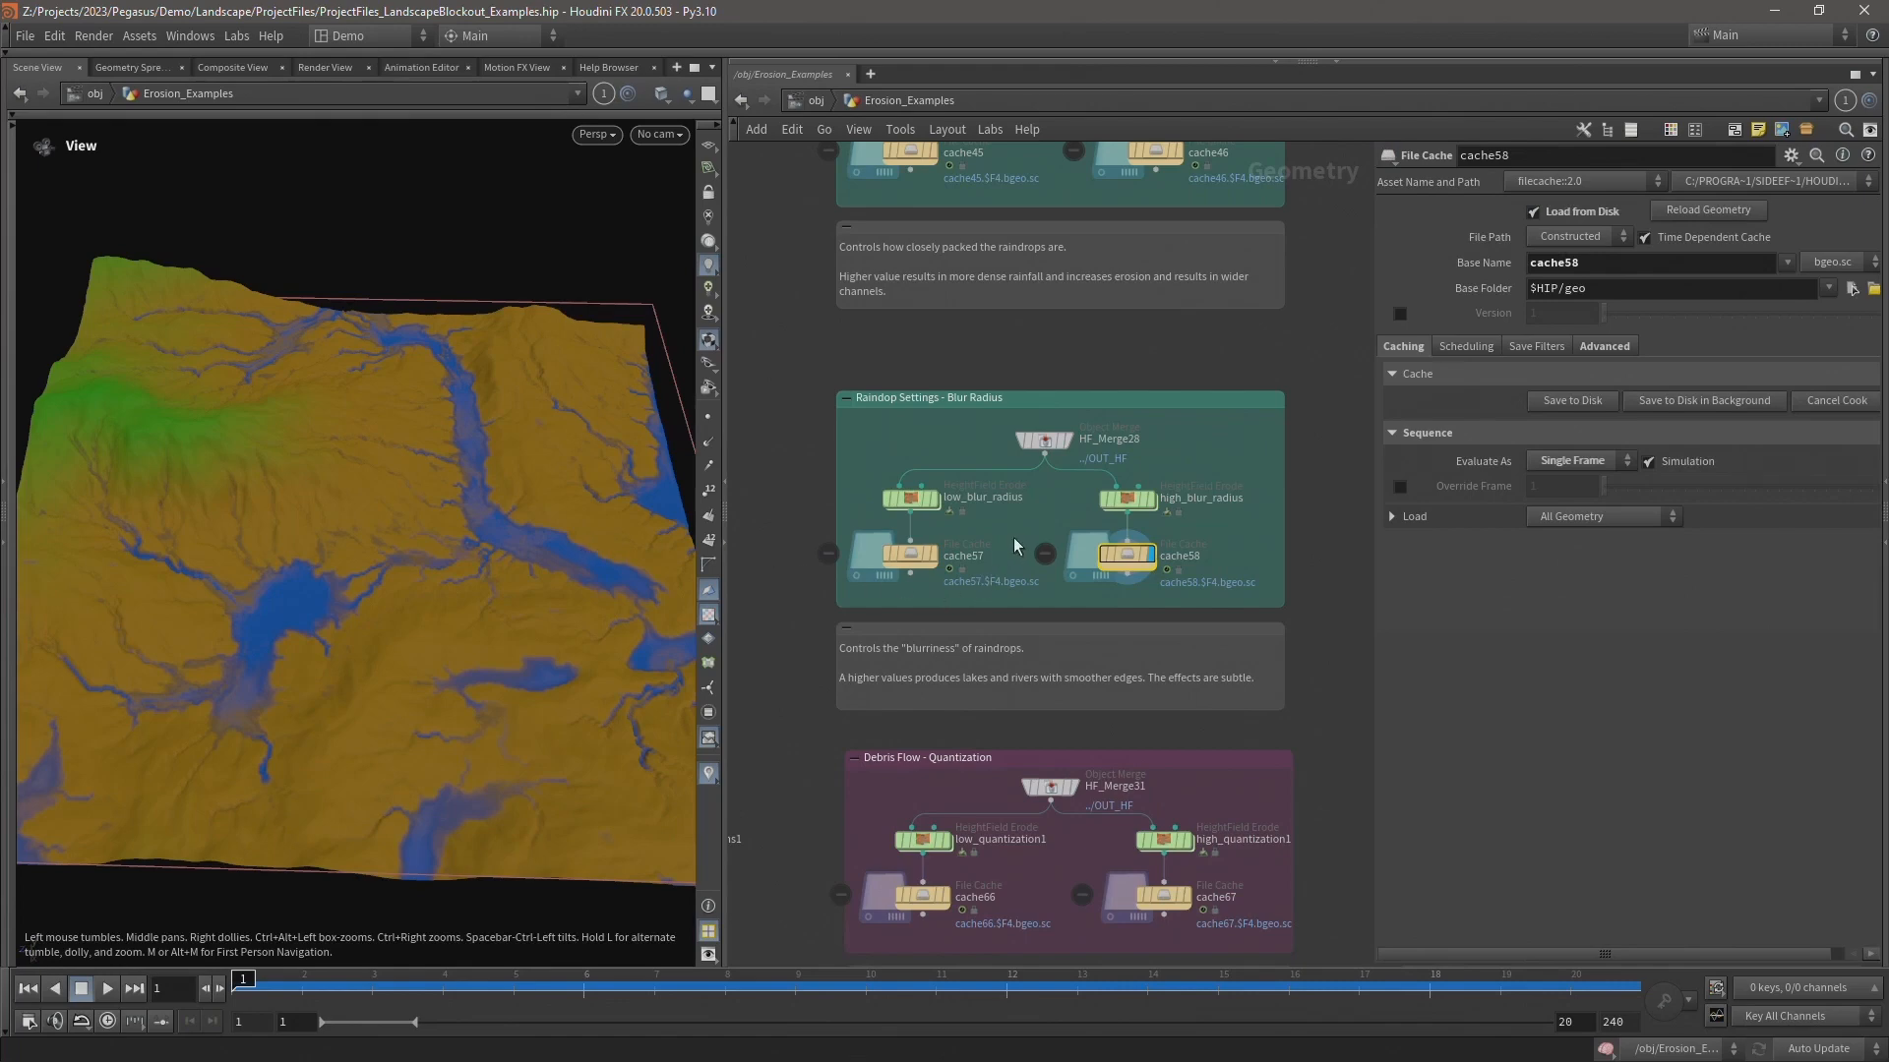
click(1102, 499)
click(911, 498)
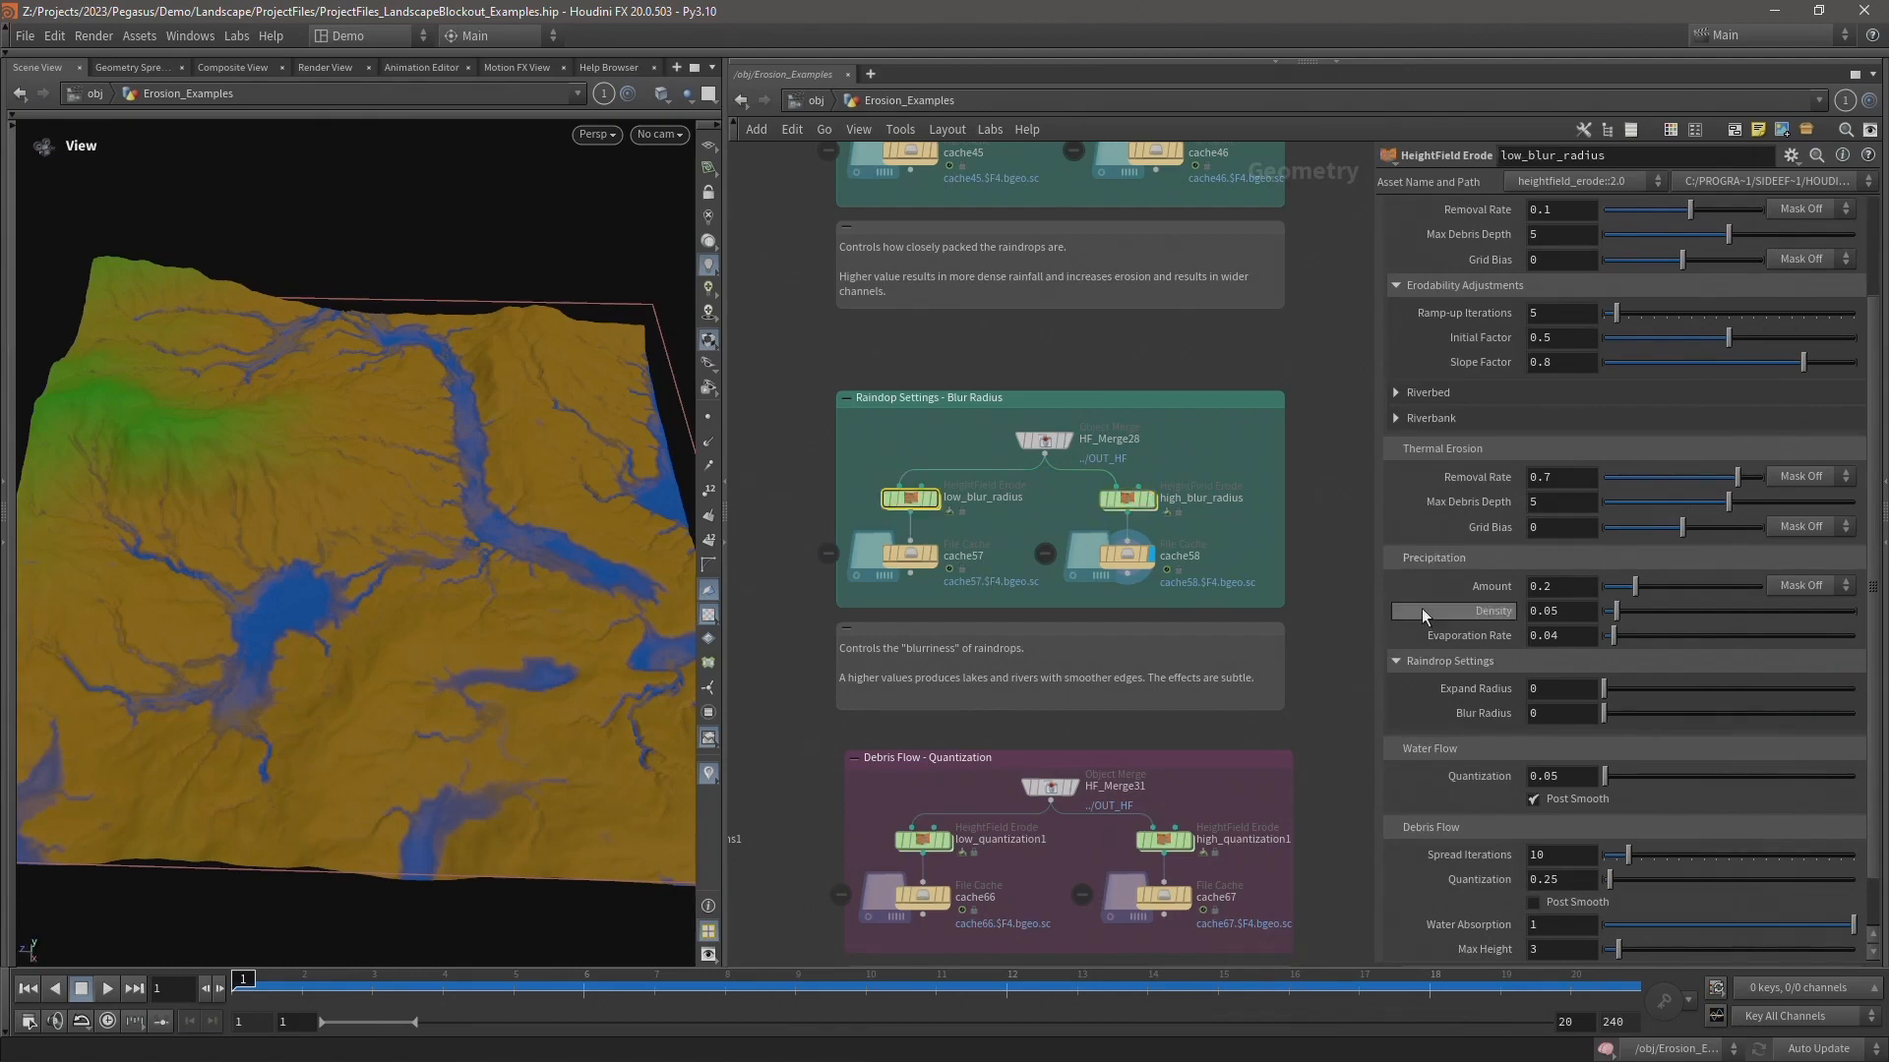
- In the Water Flow - Quantization group, compare the Quantization of low_quantization and high_quantization and examine the rivers and lakes in both cached terrains
scroll(1424, 685, down, 2)
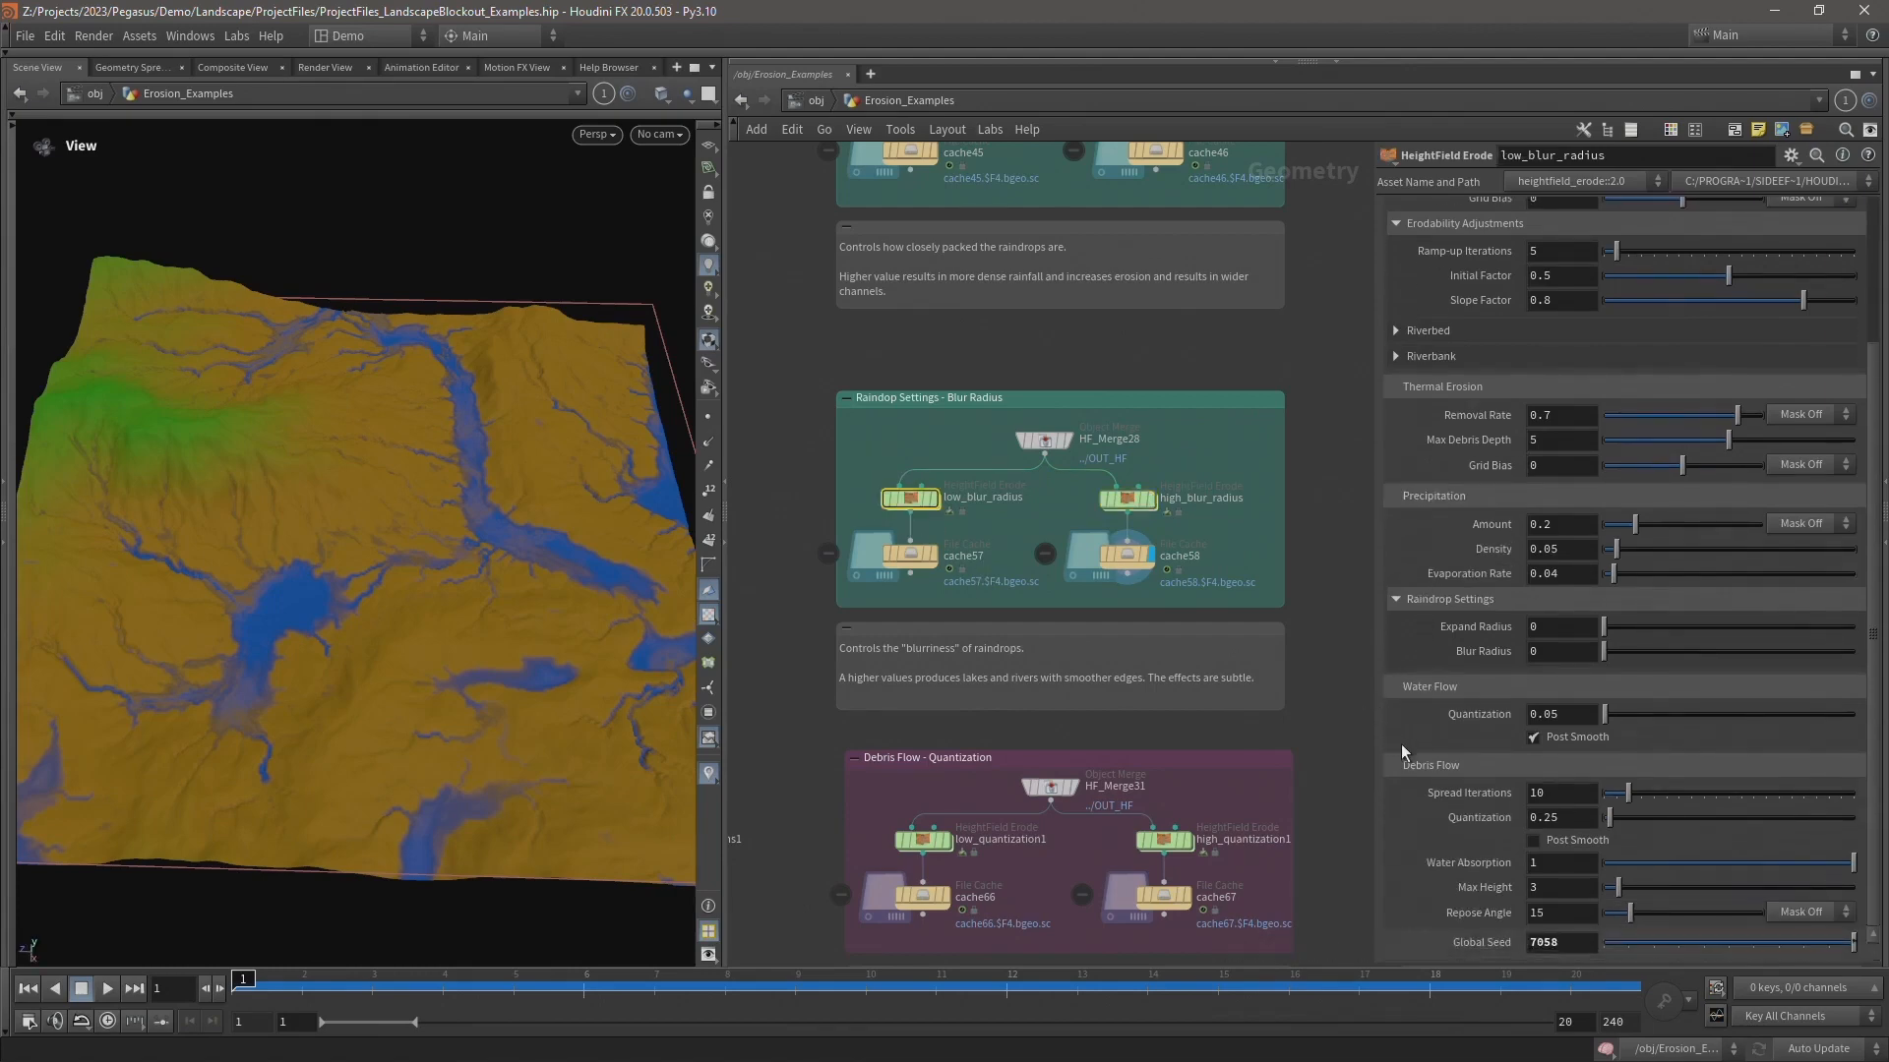
middle_drag(843, 732, 326, 678)
scroll(1016, 378, up, 2)
middle_drag(991, 378, 913, 390)
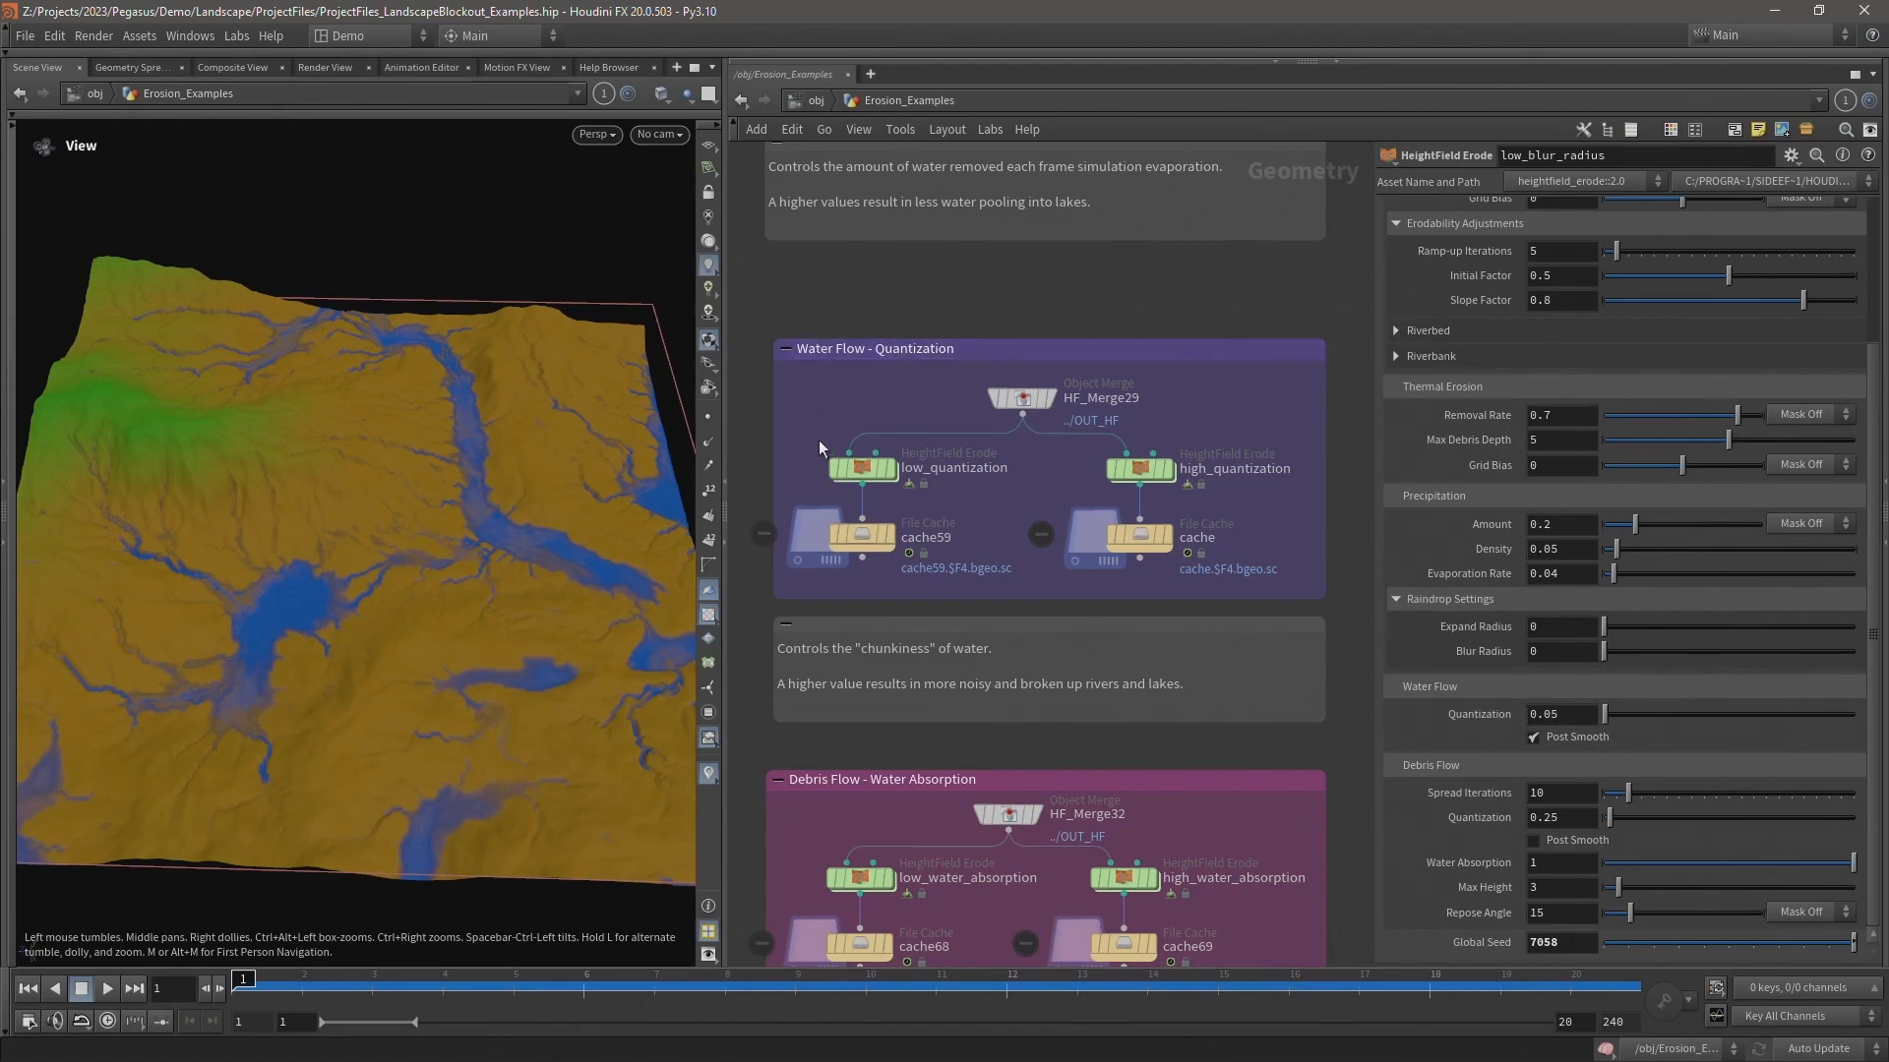
click(891, 534)
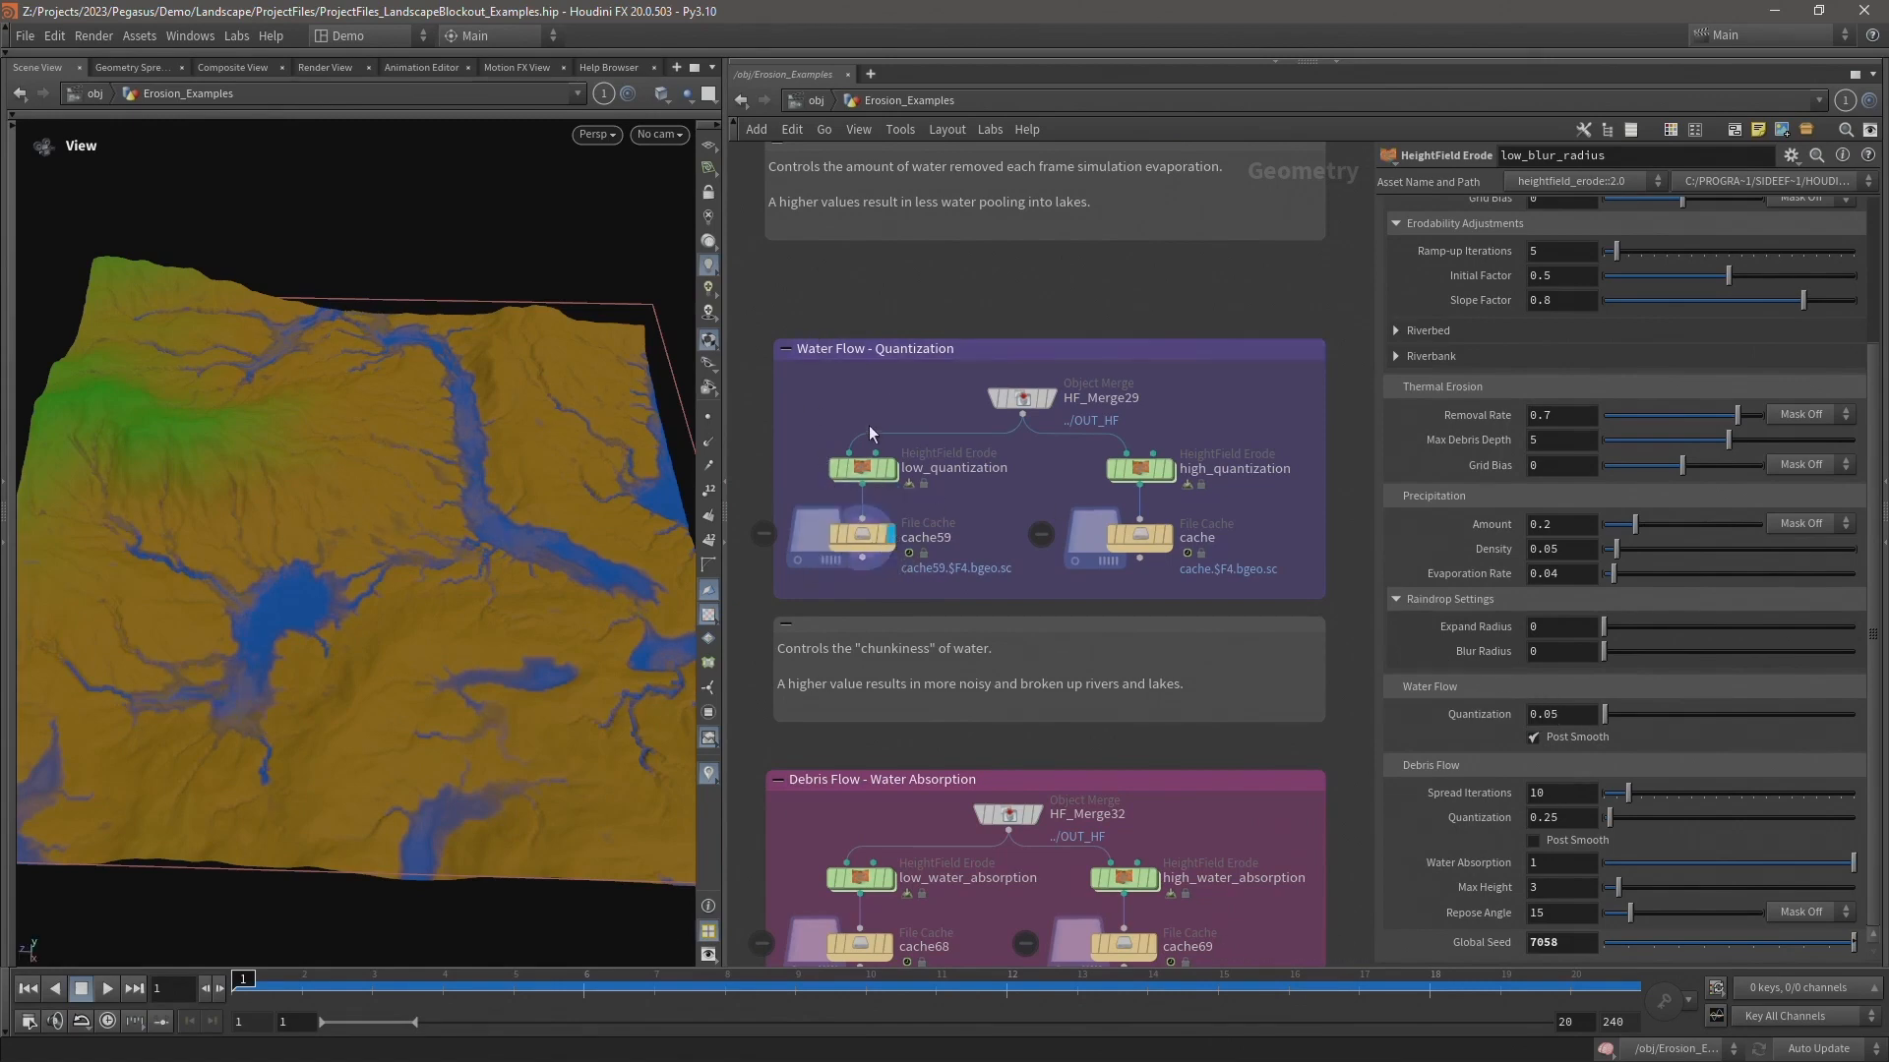
click(862, 469)
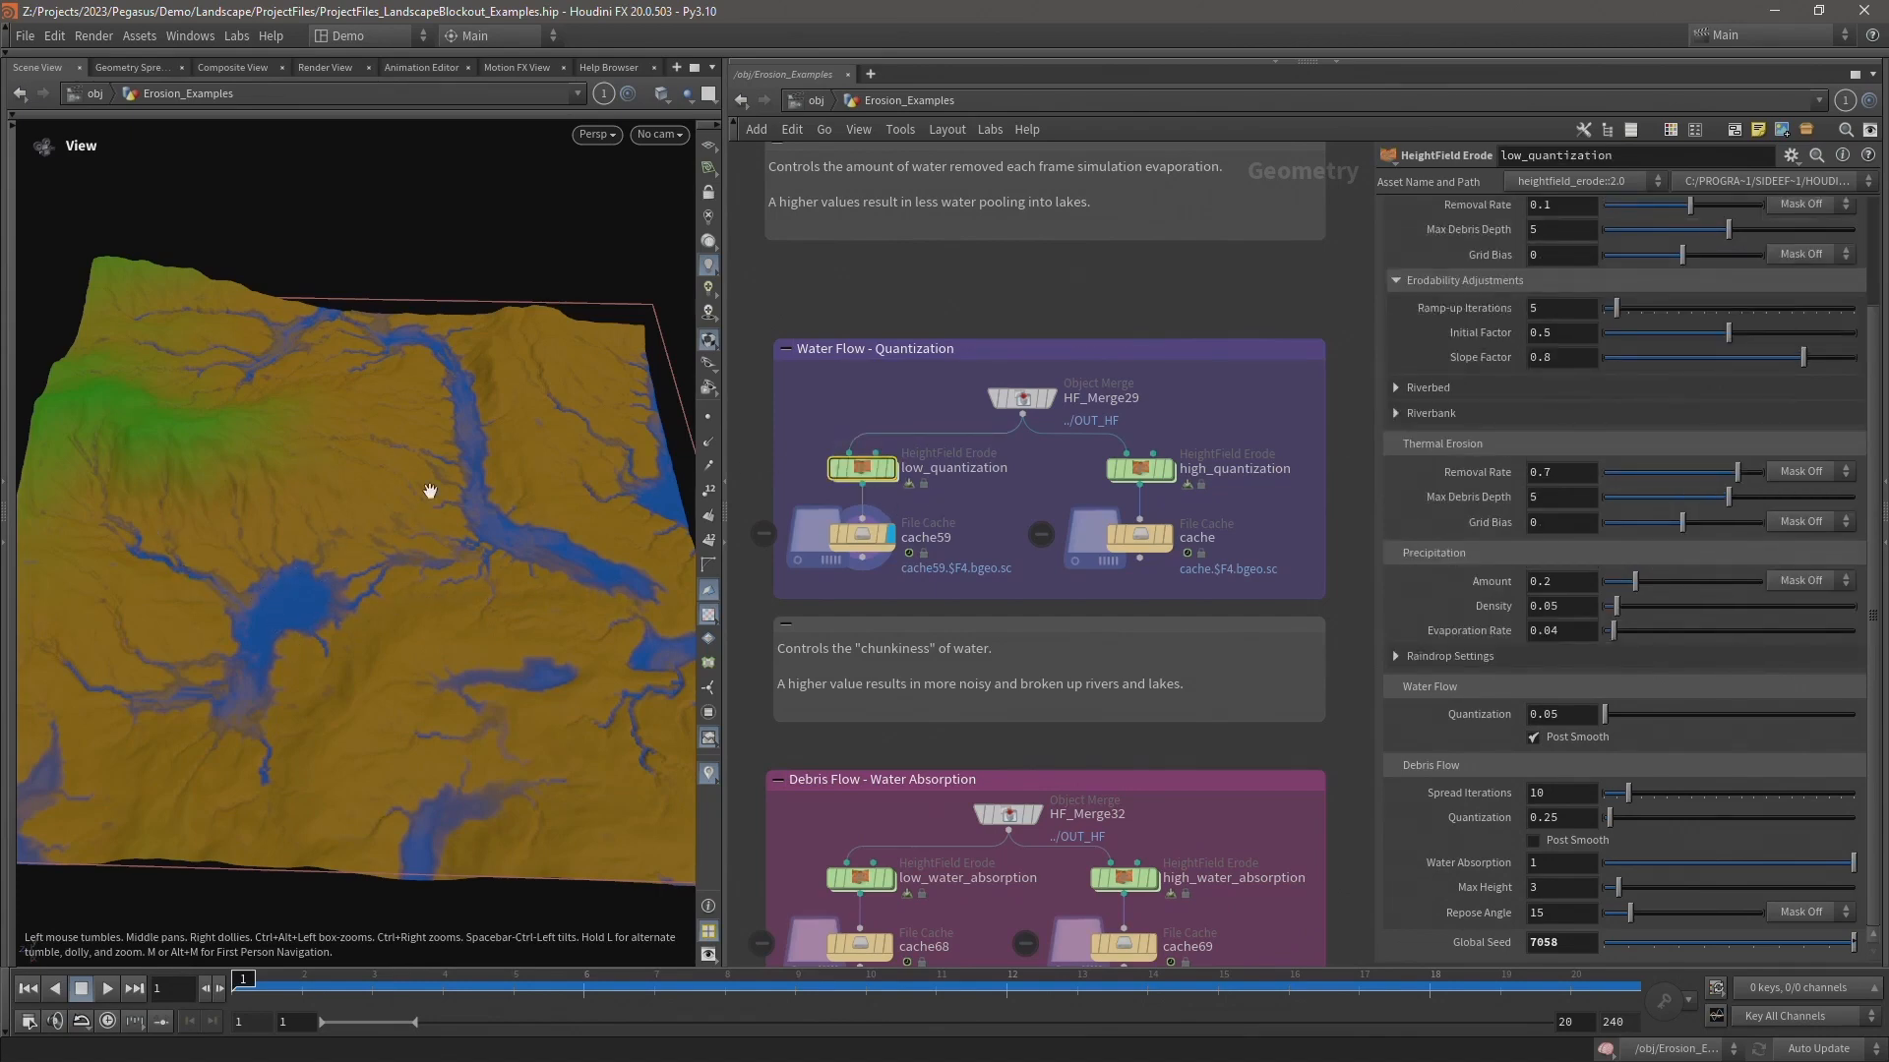
click(1140, 469)
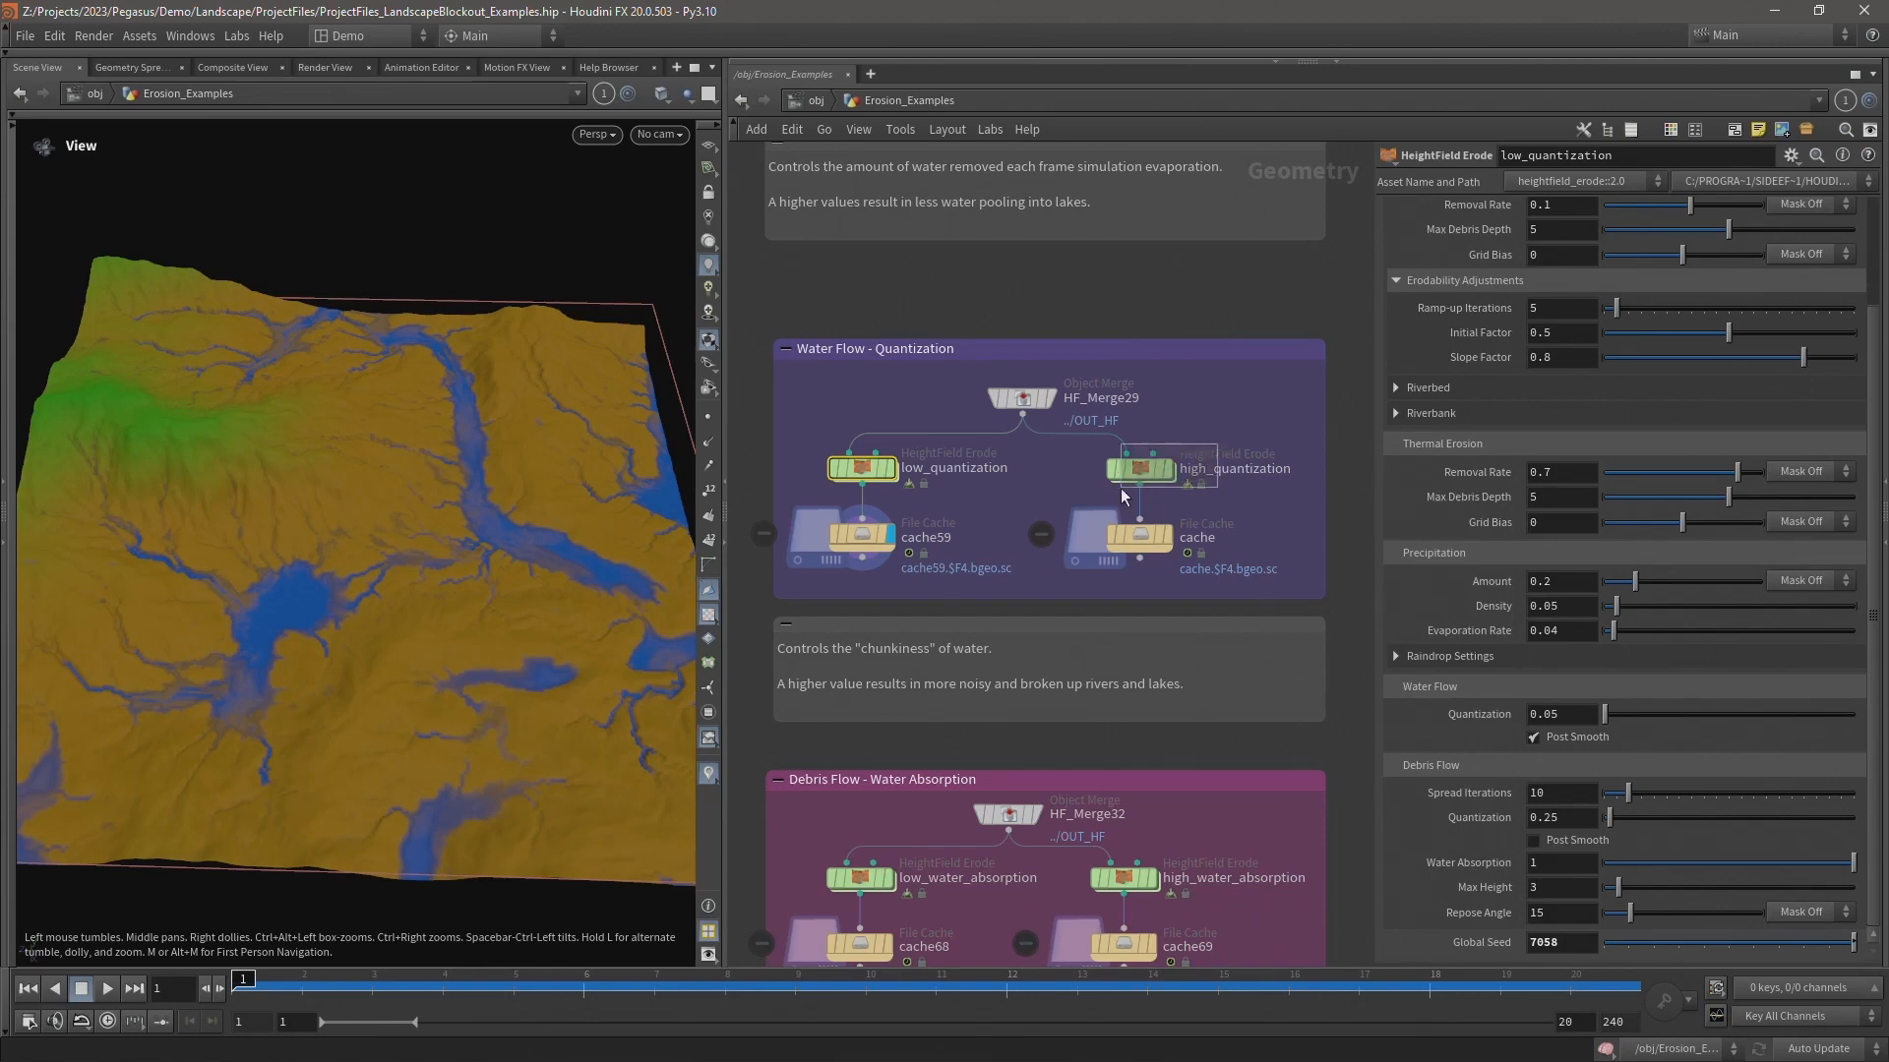
click(1174, 539)
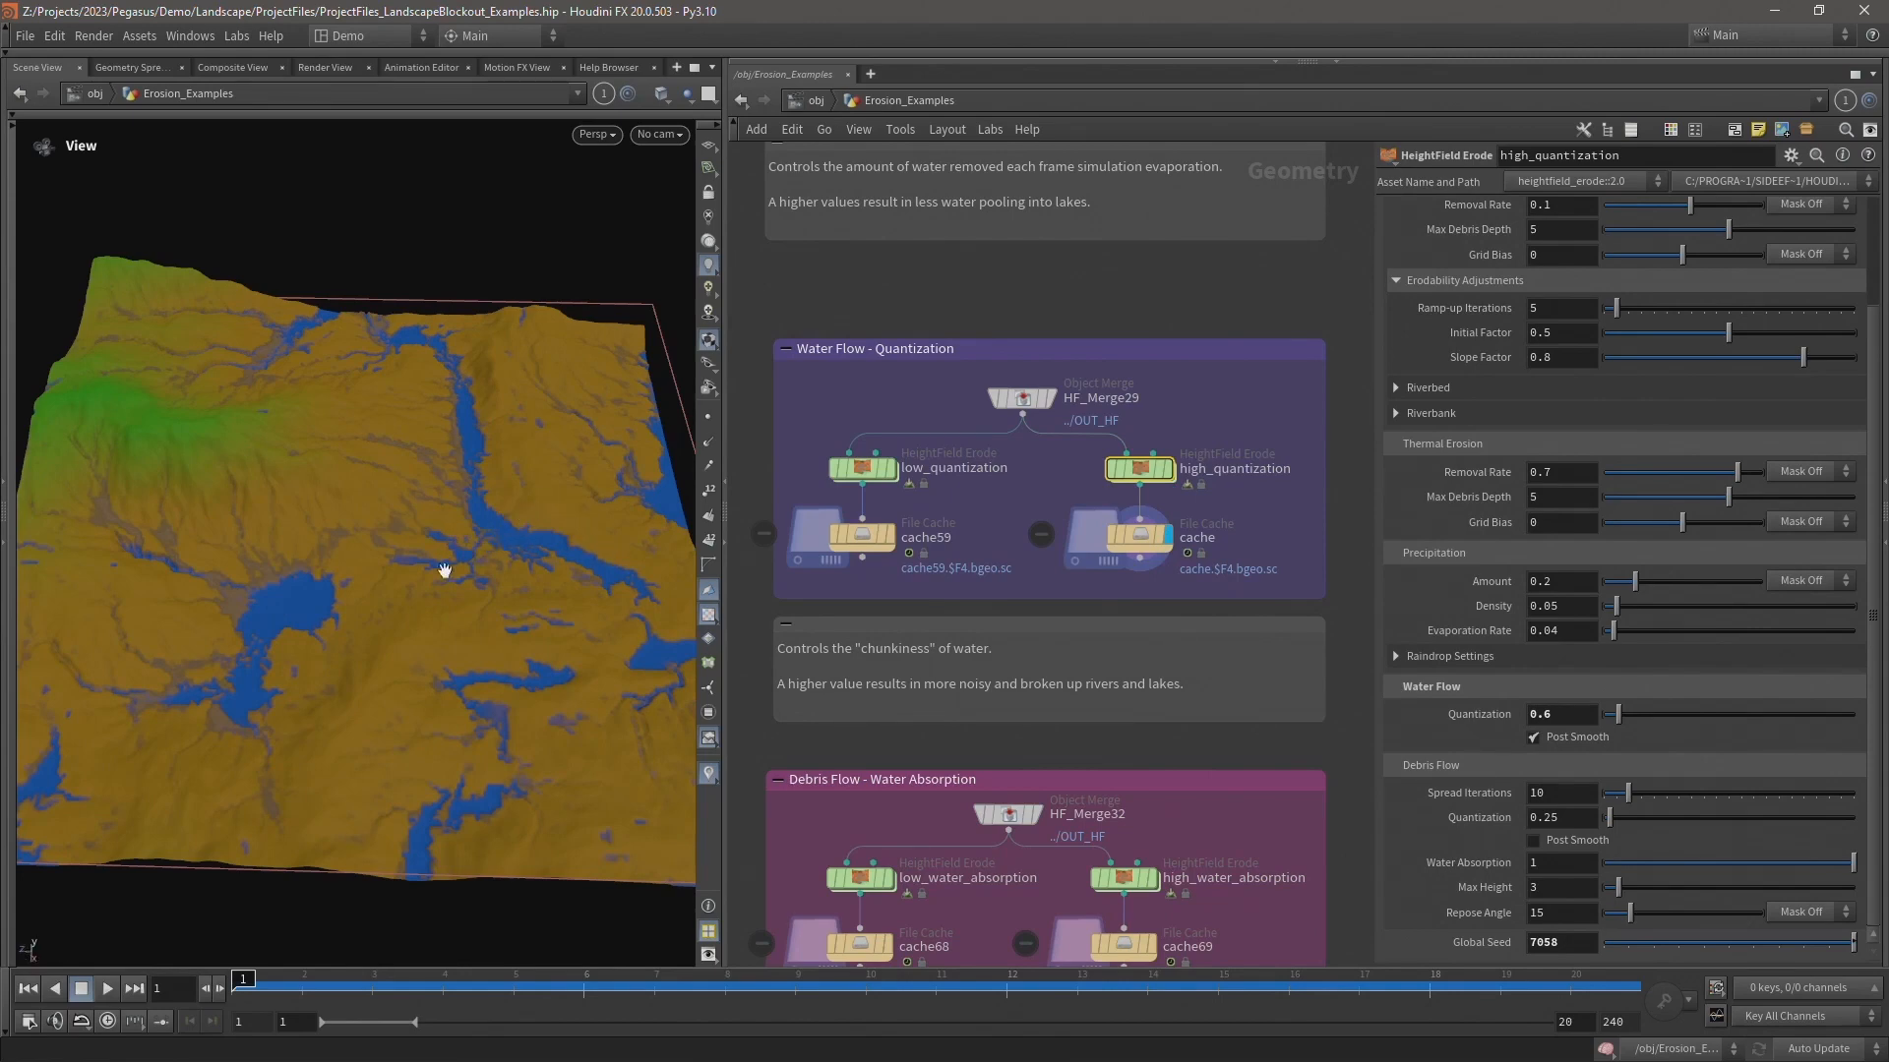
drag(253, 645, 497, 349)
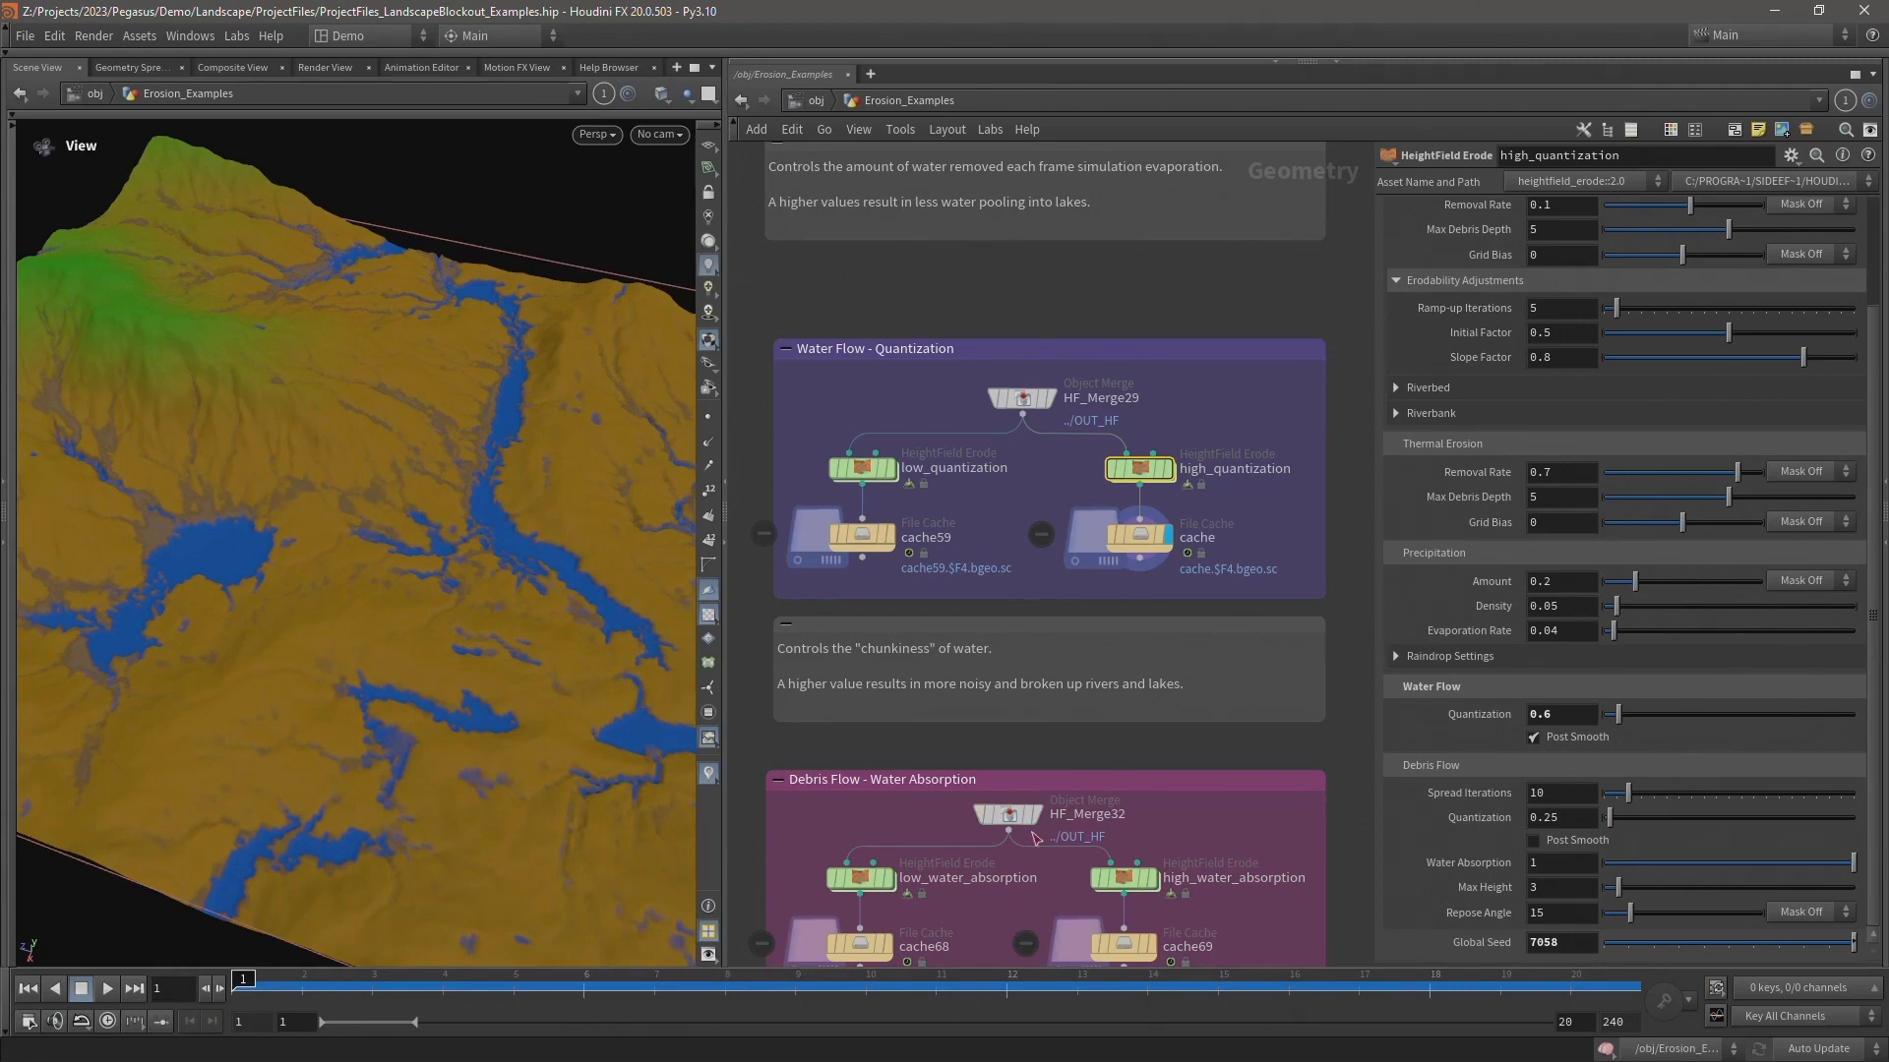
- In the Debris Flow - Spread Iterations group, inspect the Spread Iterations of low_spread_iterations1 and high_spread_iterations1 and display their cache64 and cache65 terrains
scroll(913, 741, down, 2)
middle_drag(913, 741, 1112, 596)
scroll(1112, 596, down, 1)
middle_drag(941, 590, 1272, 398)
middle_drag(890, 441, 1120, 439)
scroll(870, 462, up, 3)
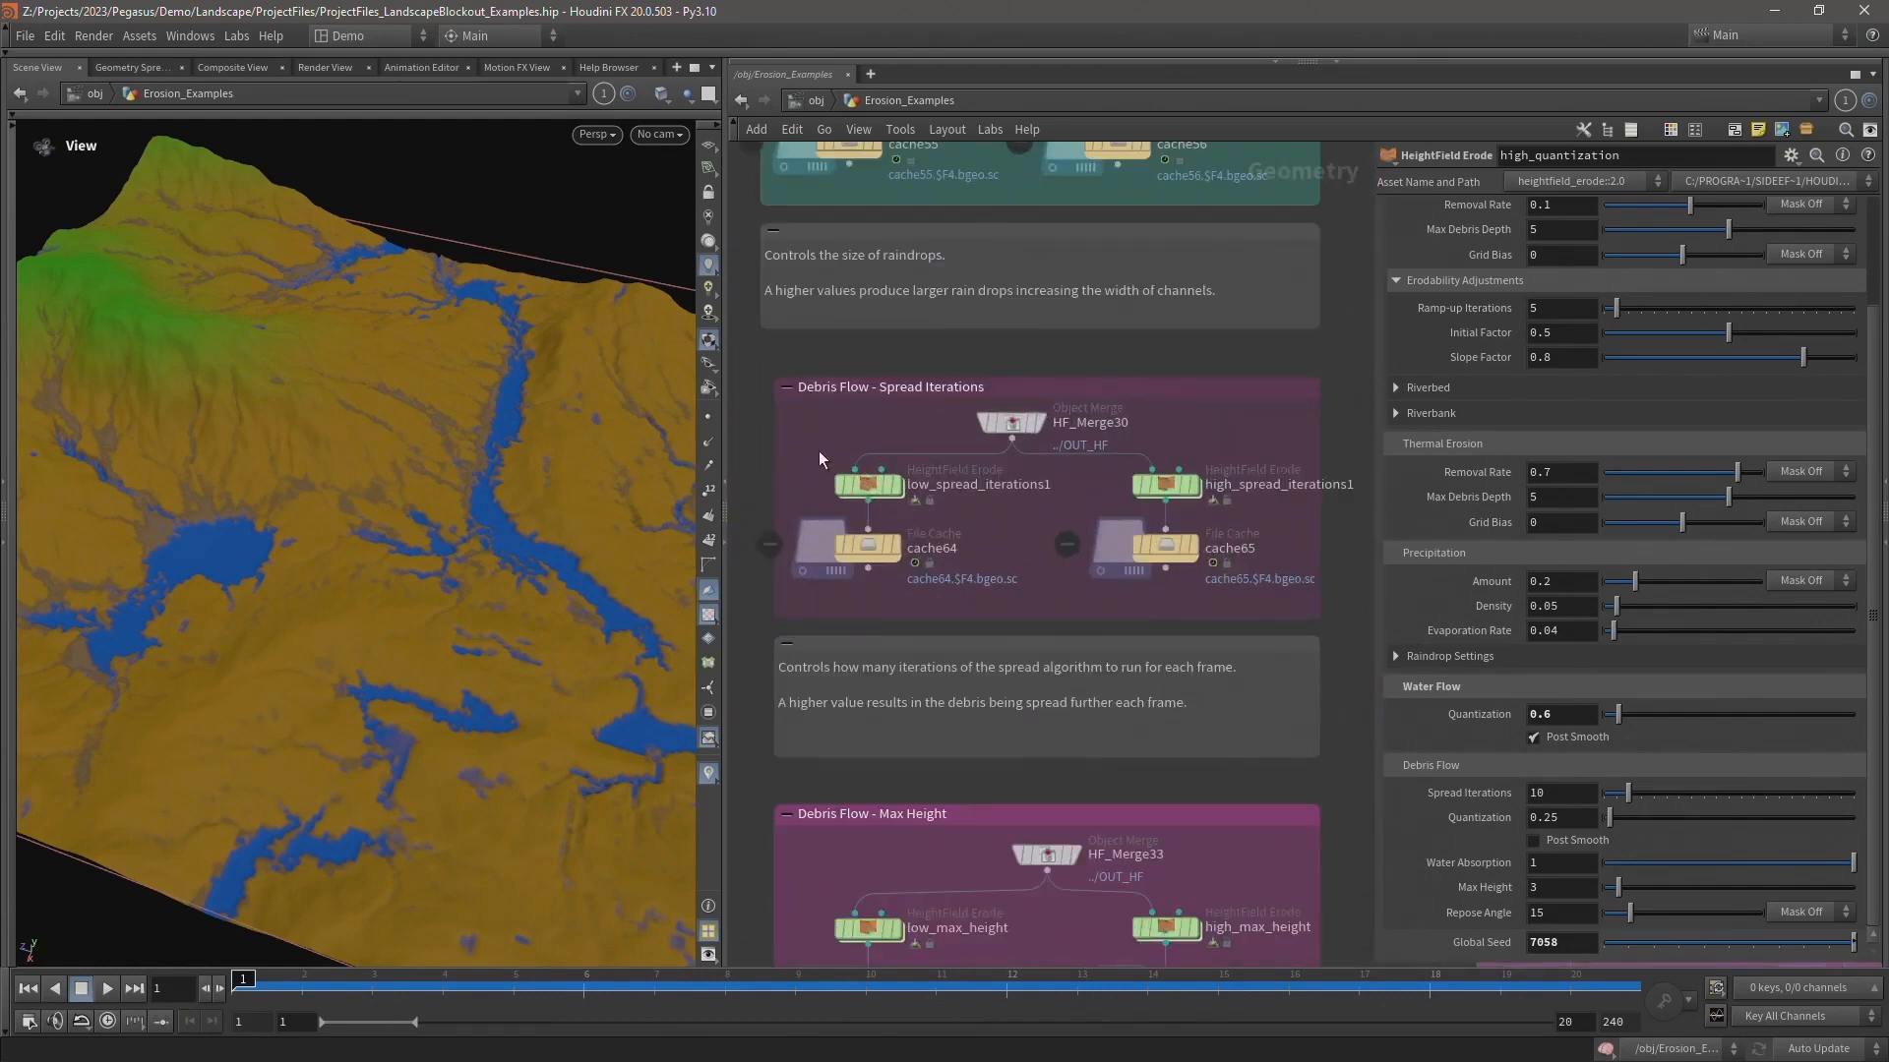
drag(813, 450, 912, 495)
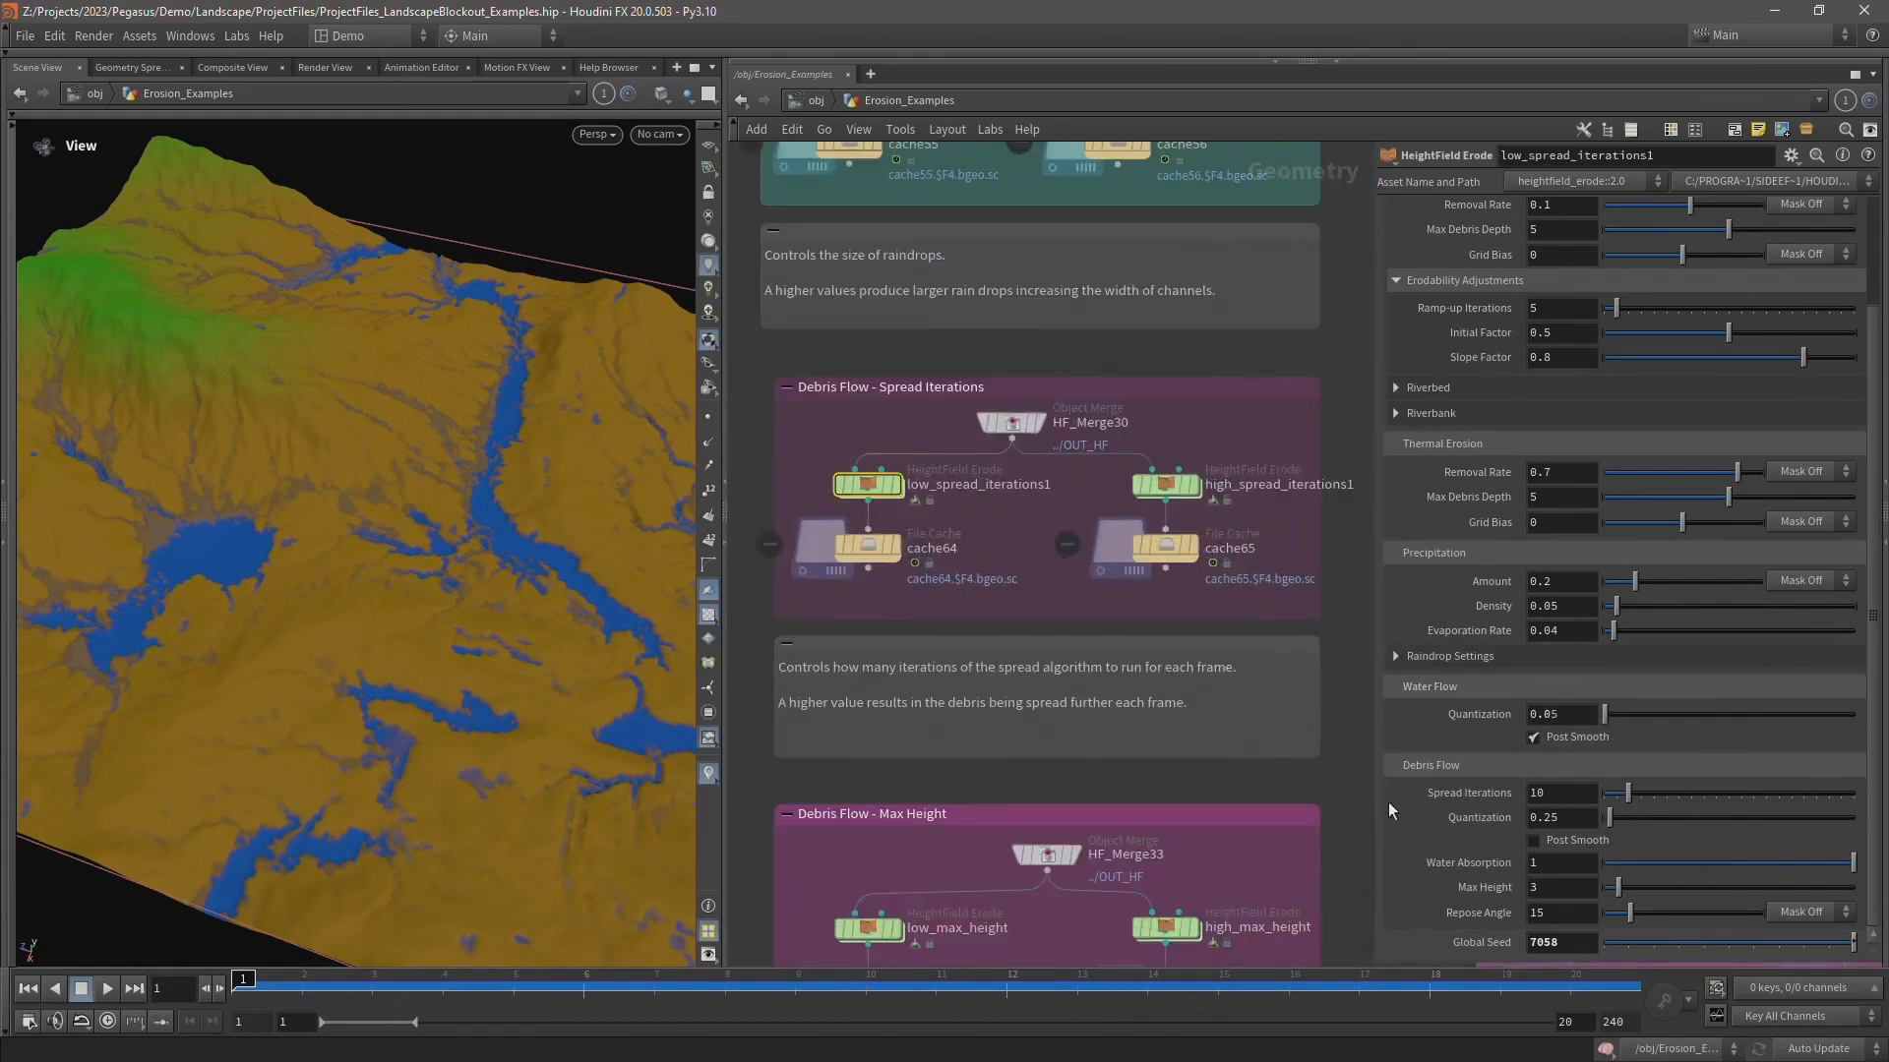
click(898, 546)
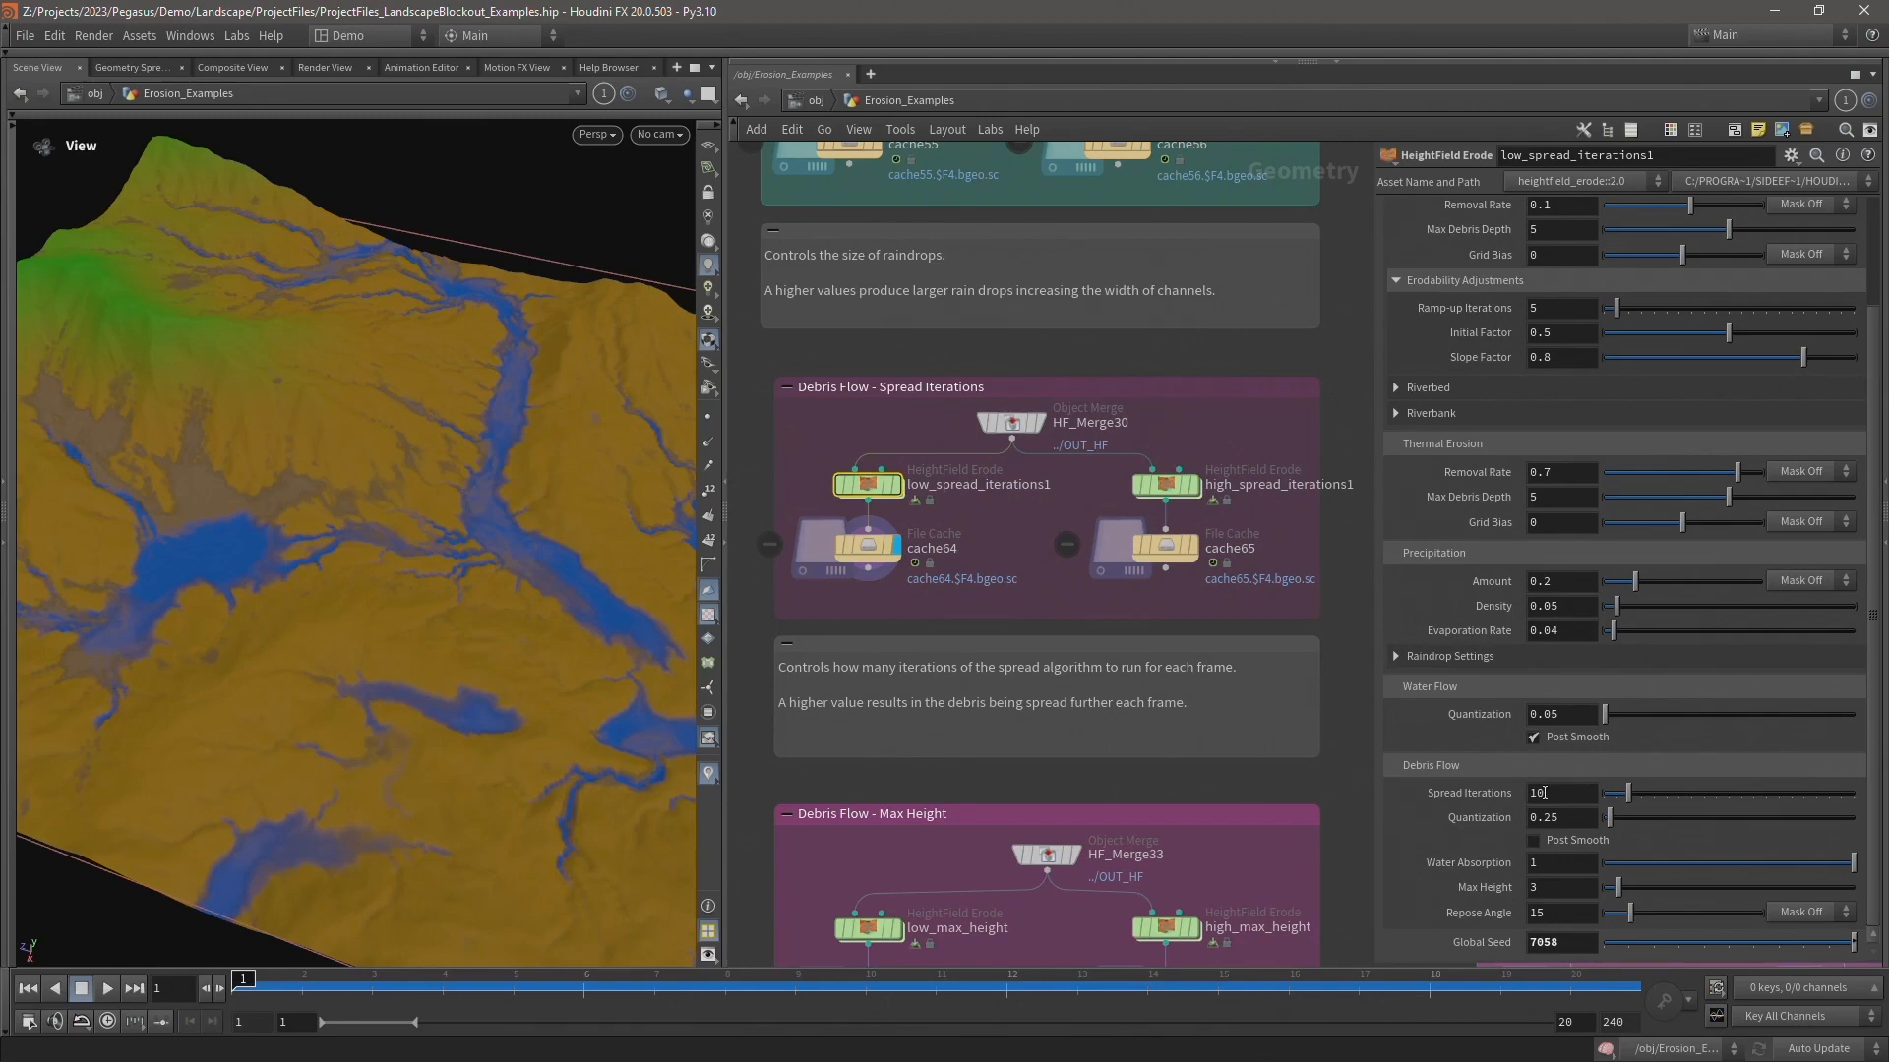
click(1166, 484)
click(1194, 544)
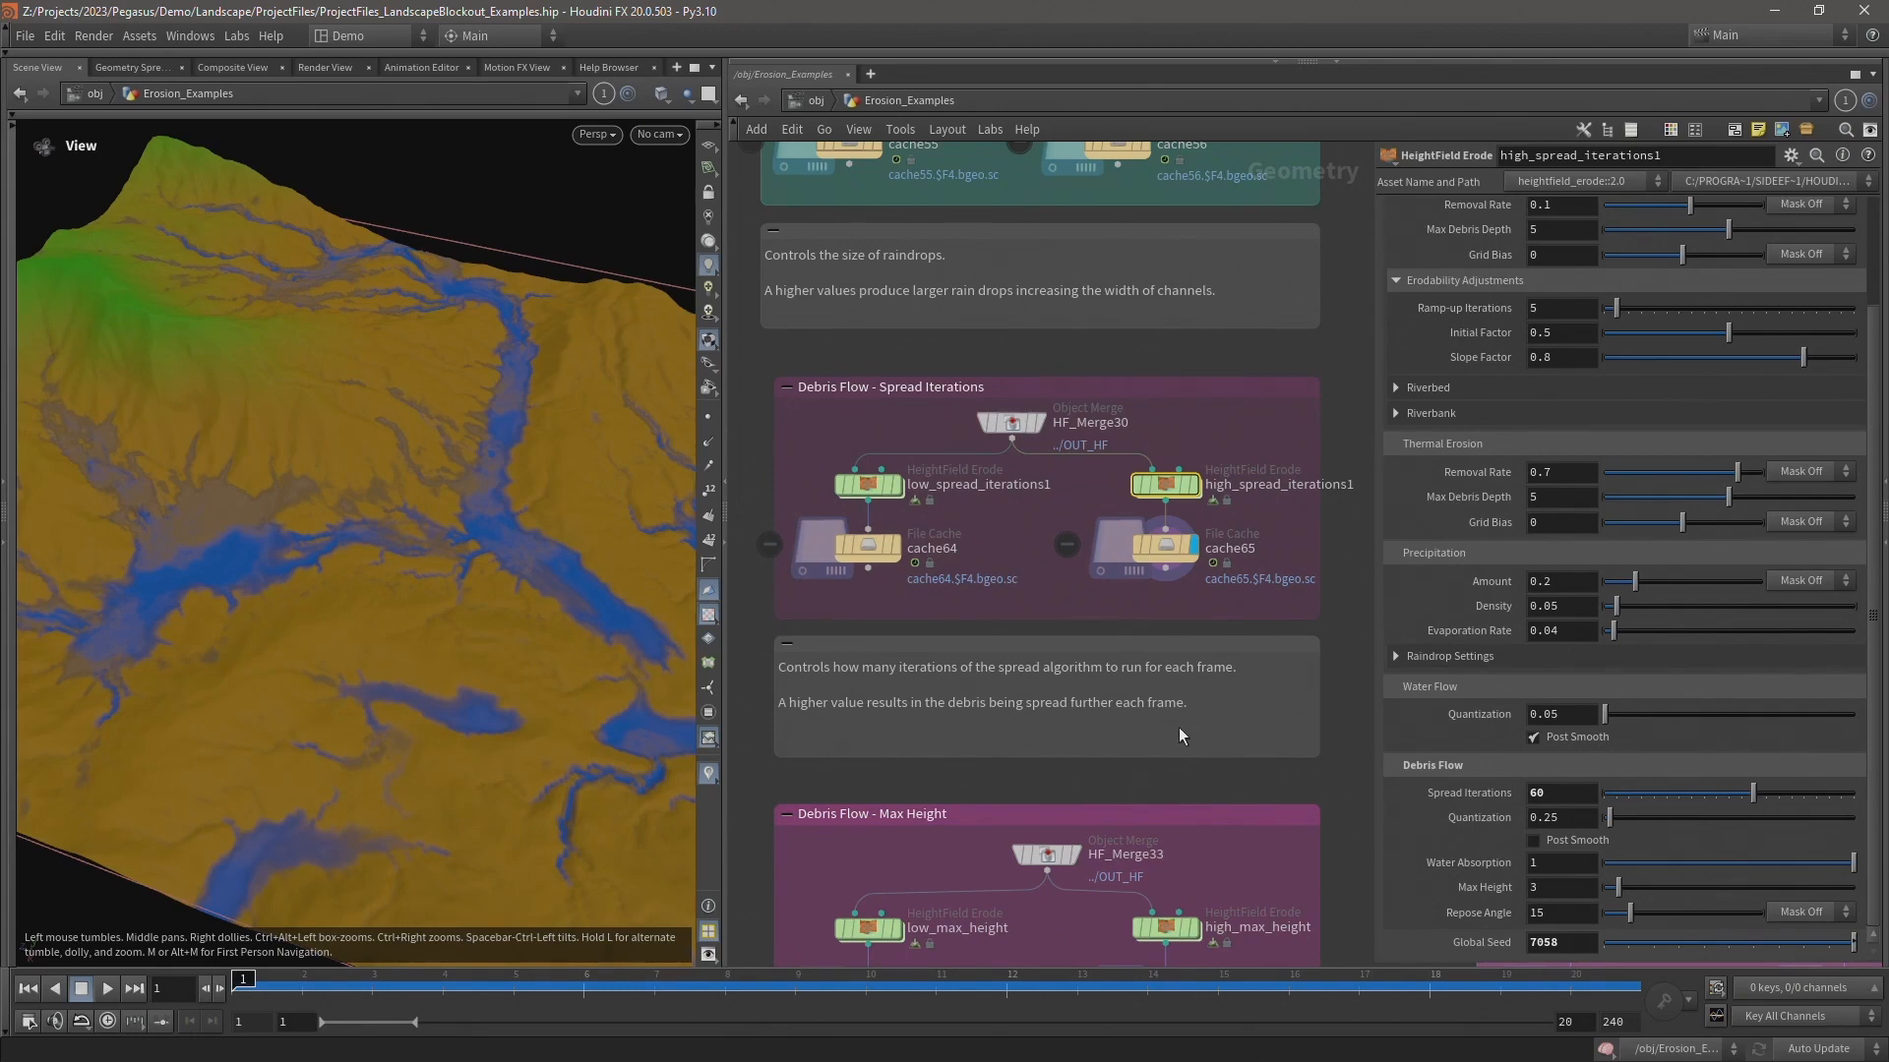
- Compare how far debris spreads around the green peak and the lake below it in cache64 and cache65
click(897, 545)
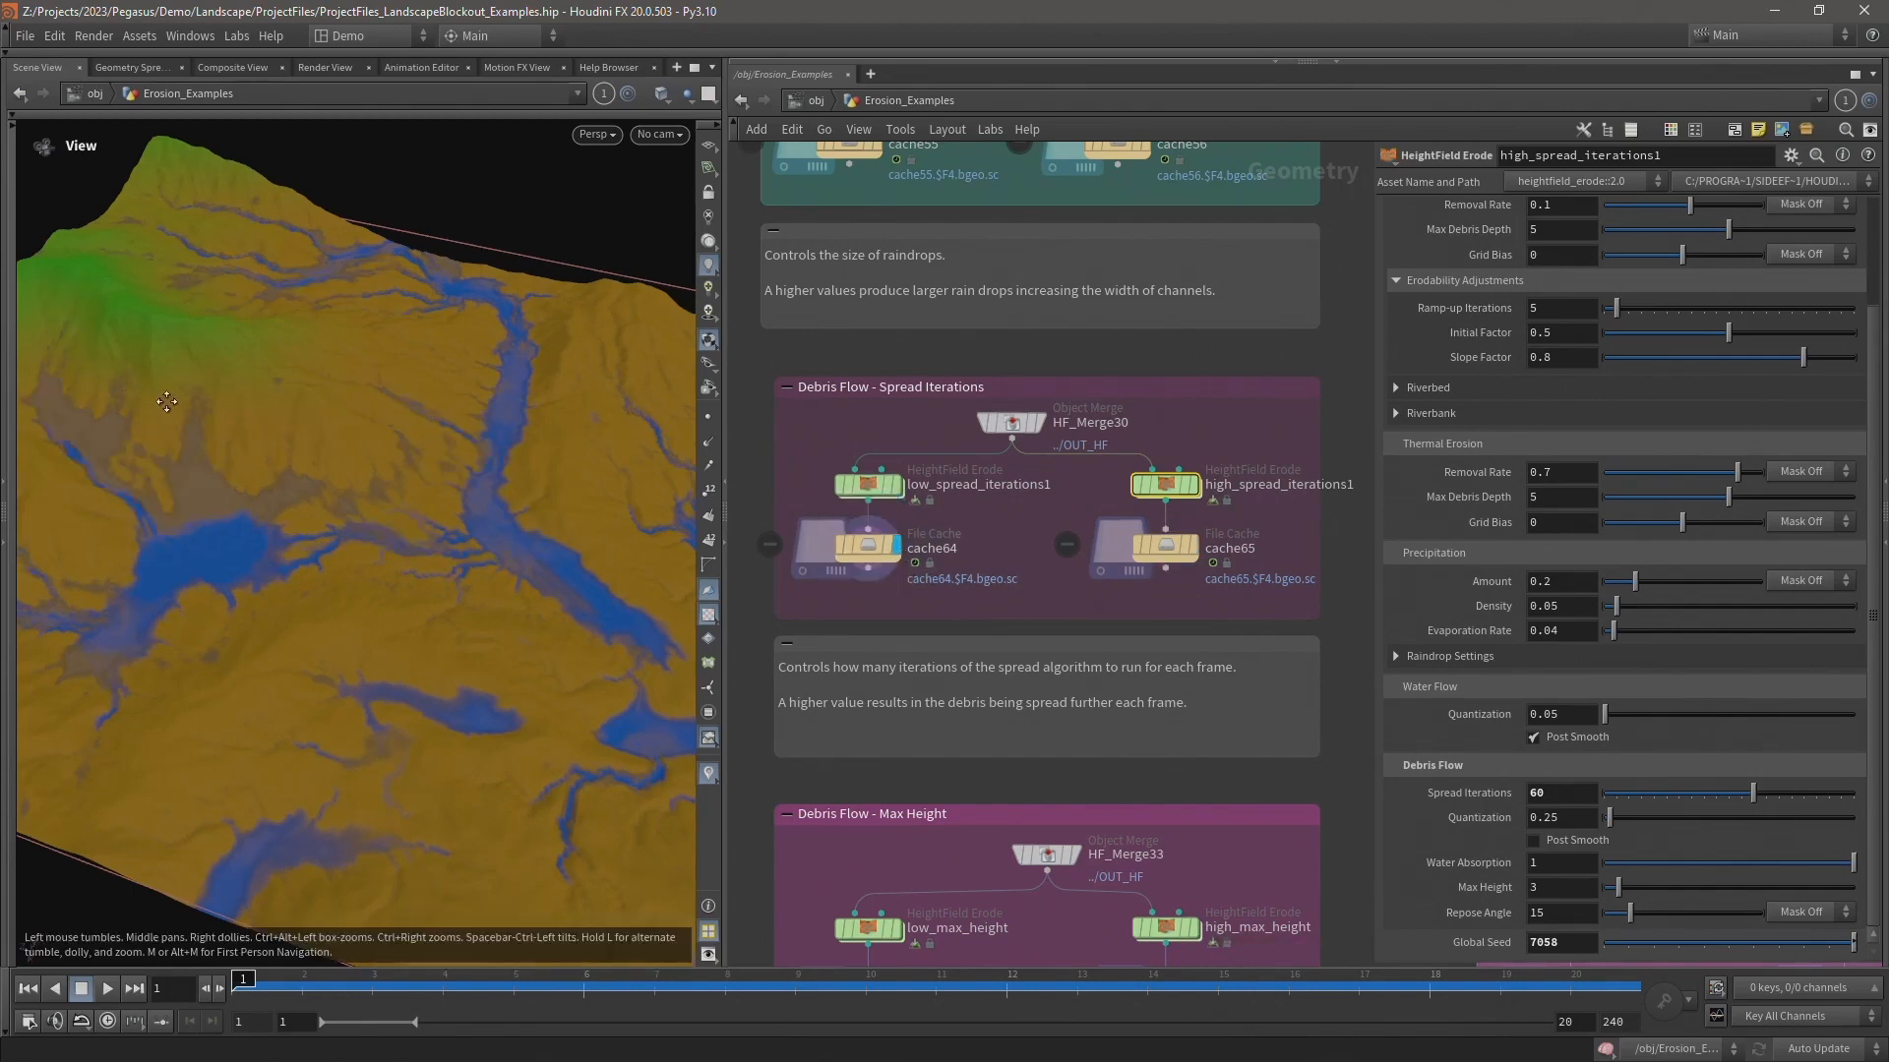
drag(168, 403, 183, 389)
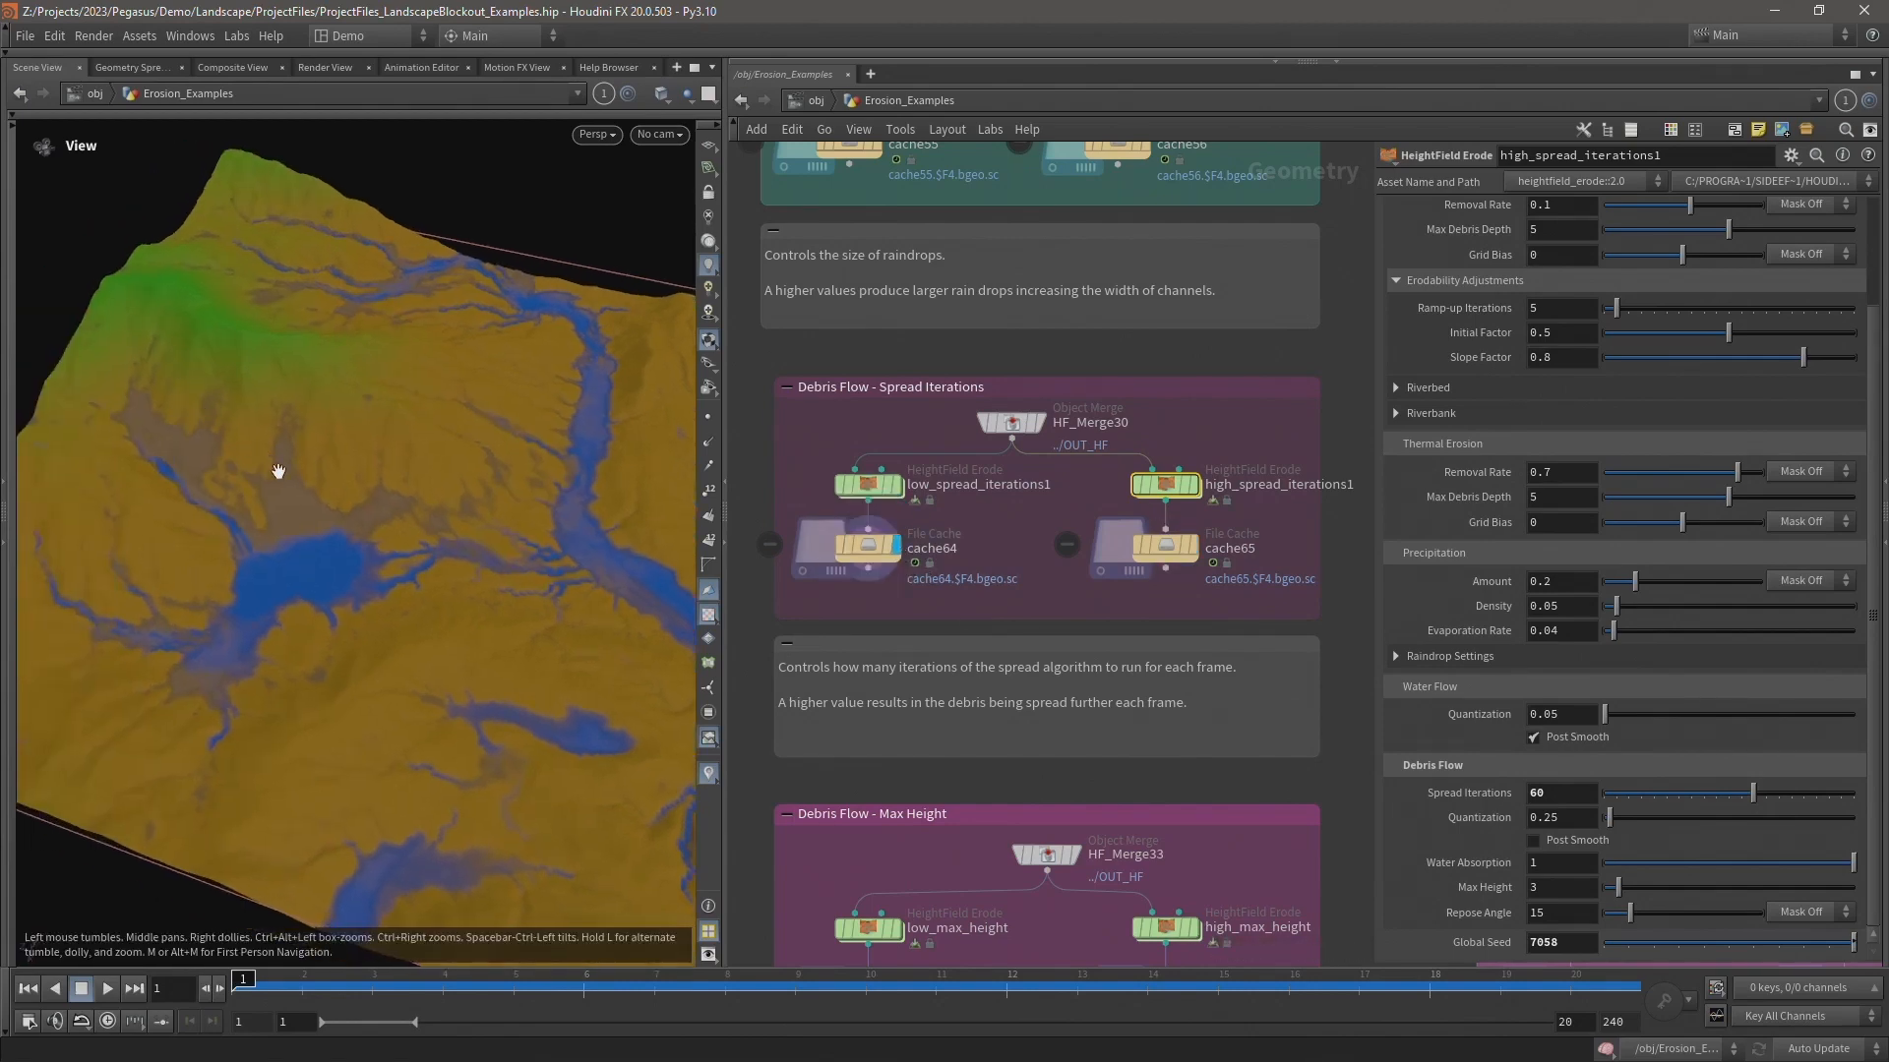
drag(278, 473, 430, 553)
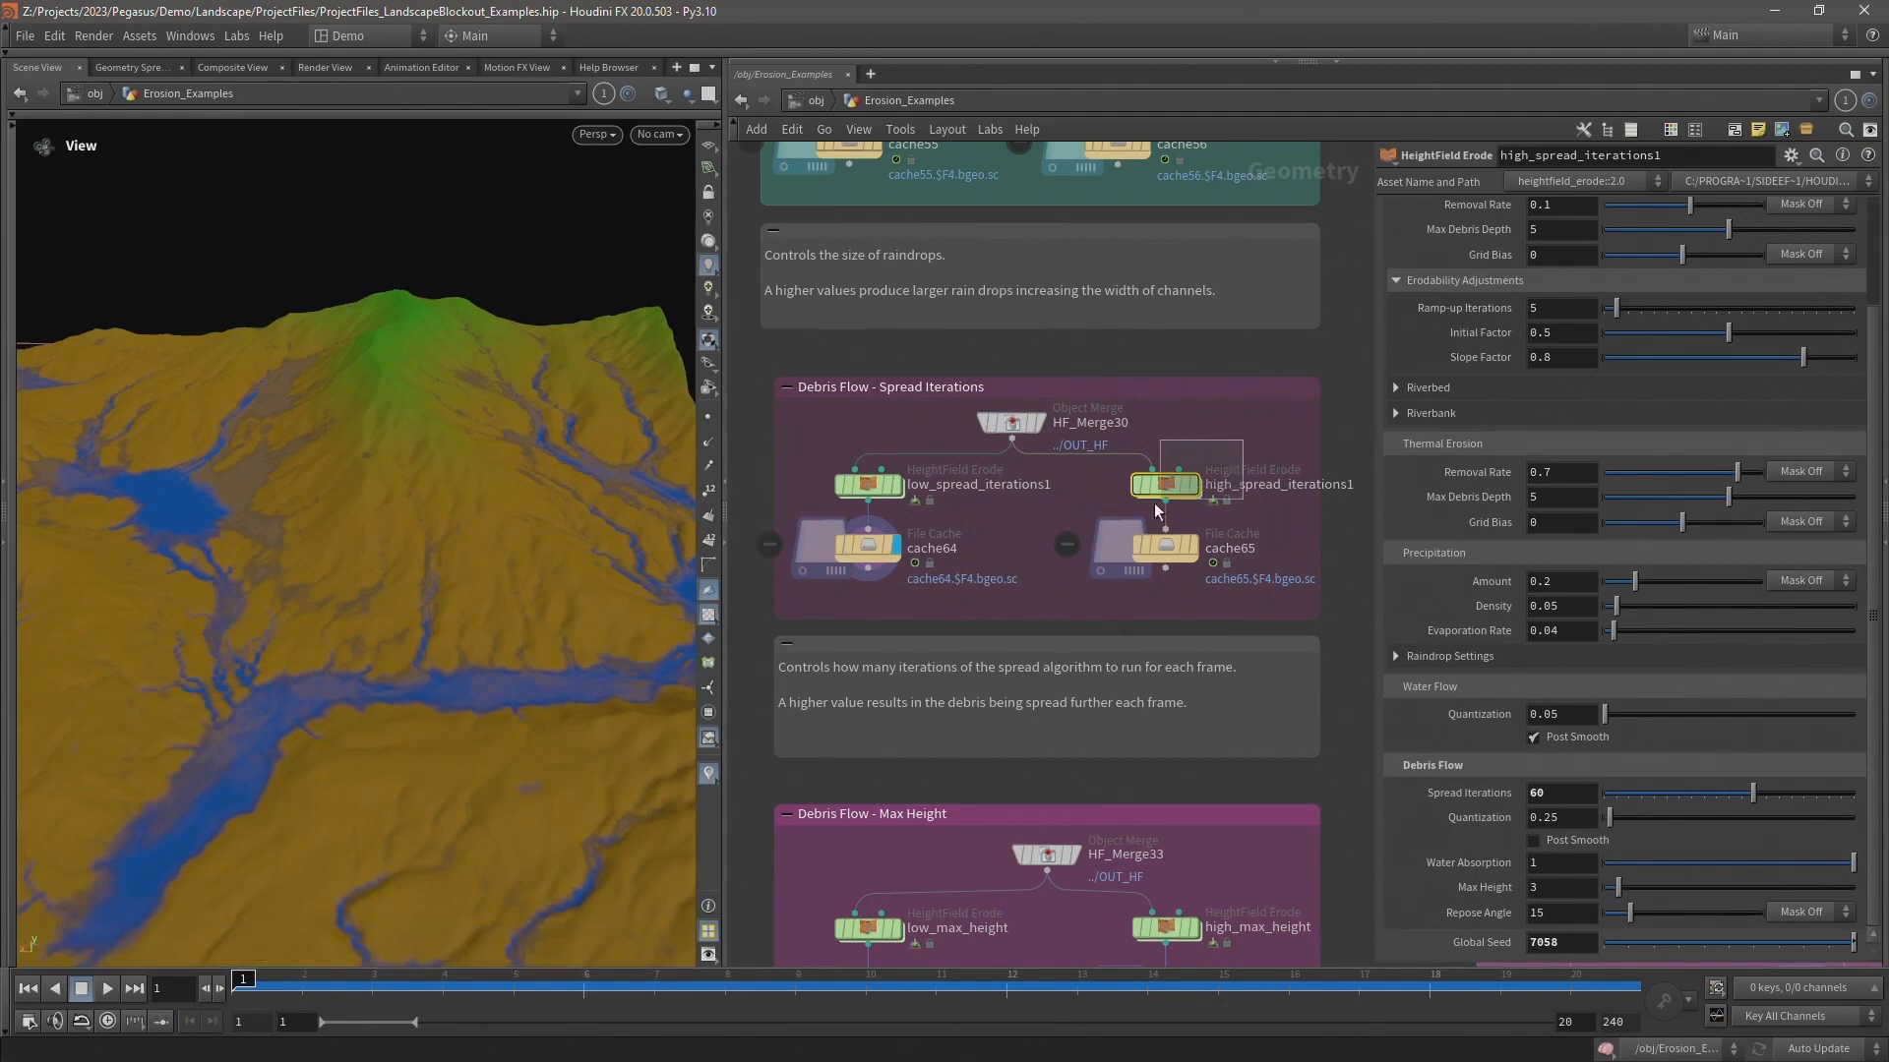
click(1194, 547)
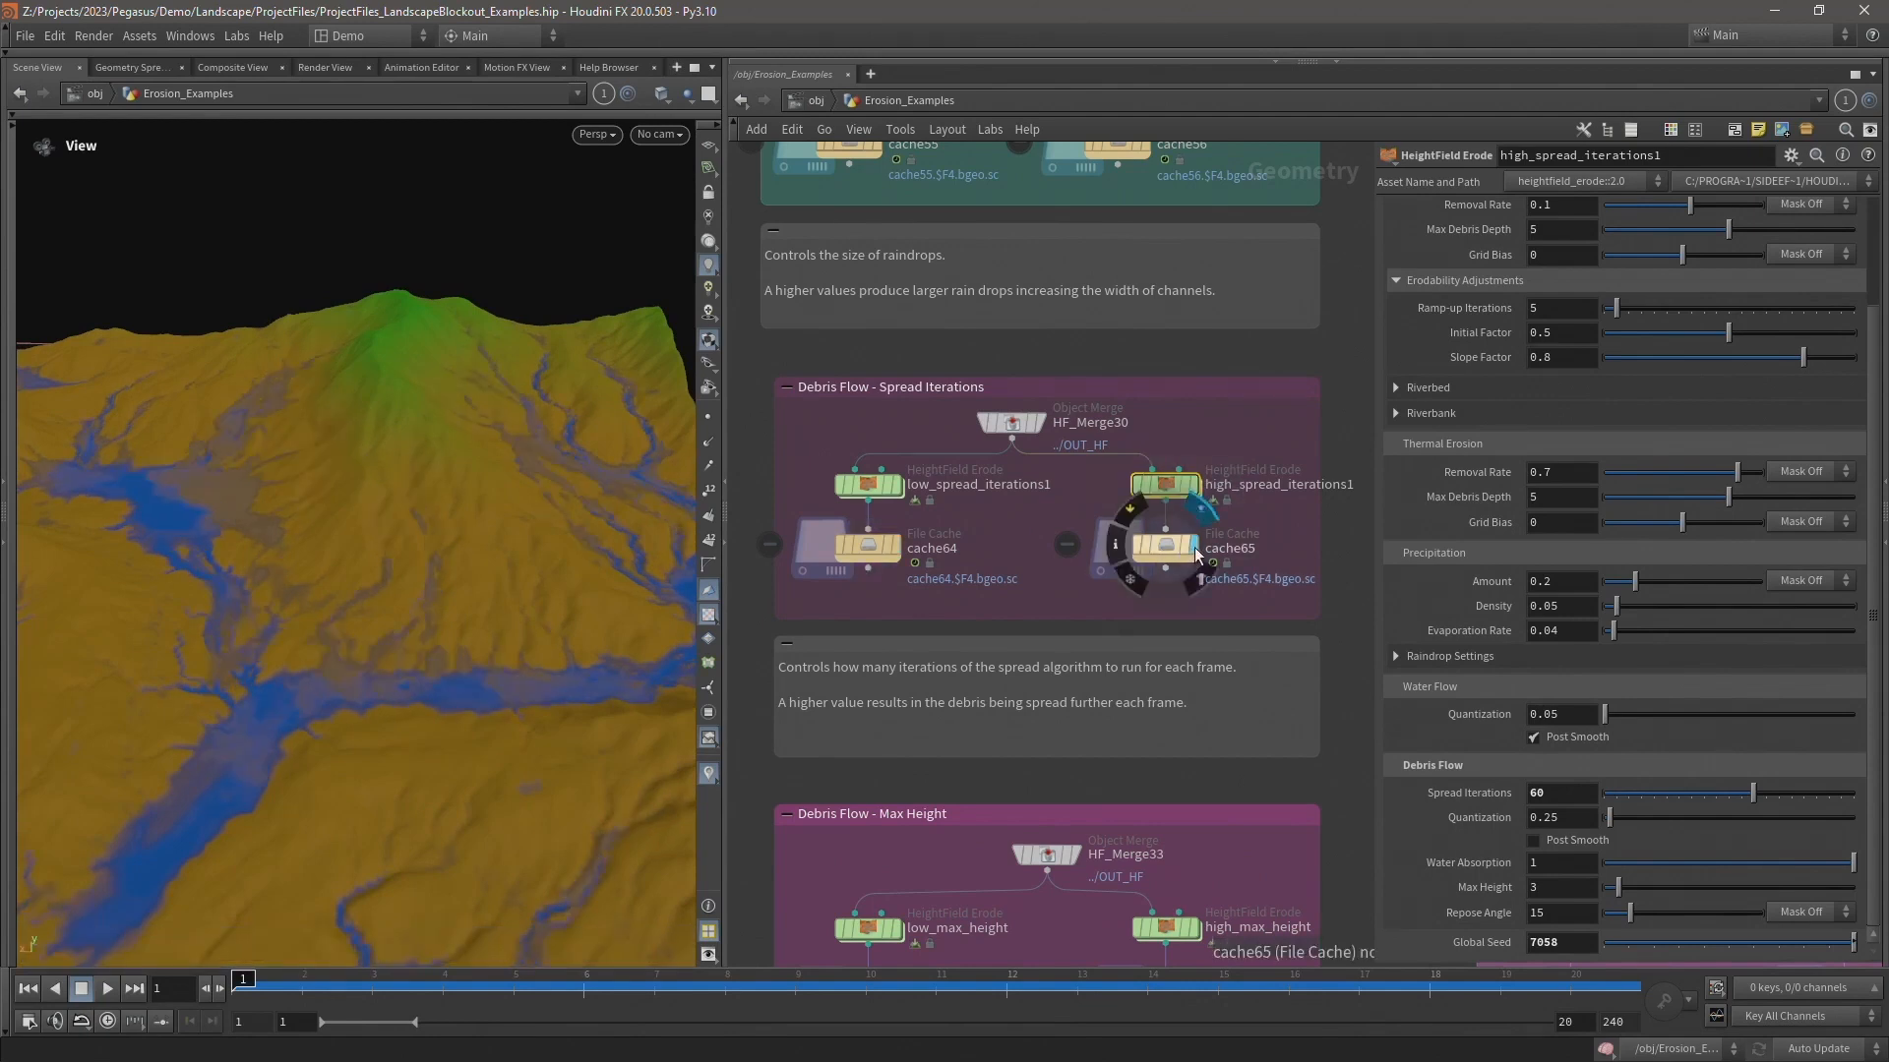
- In the Debris Flow - Quantization group, compare the Quantization of low_quantization1 and high_quantization1 and examine their cache66 and cache67 terrains
drag(237, 490, 312, 404)
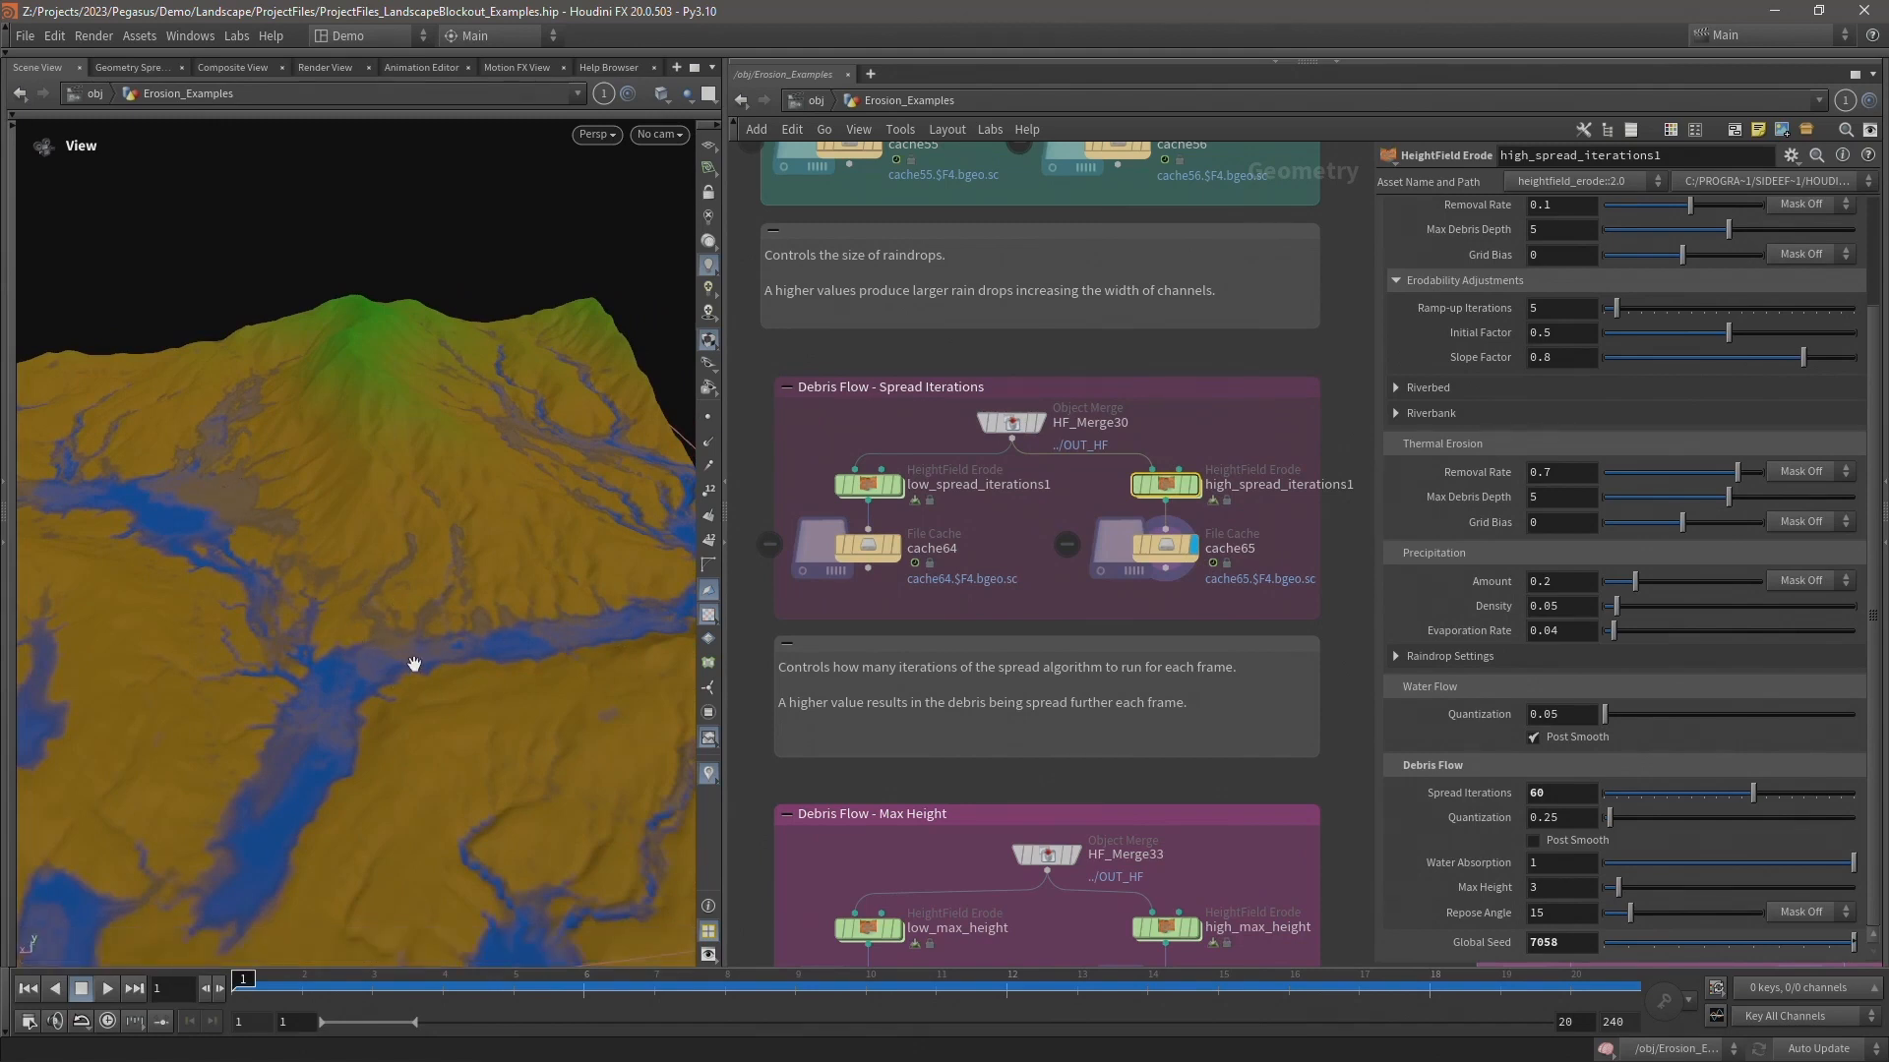
middle_drag(1291, 475, 644, 463)
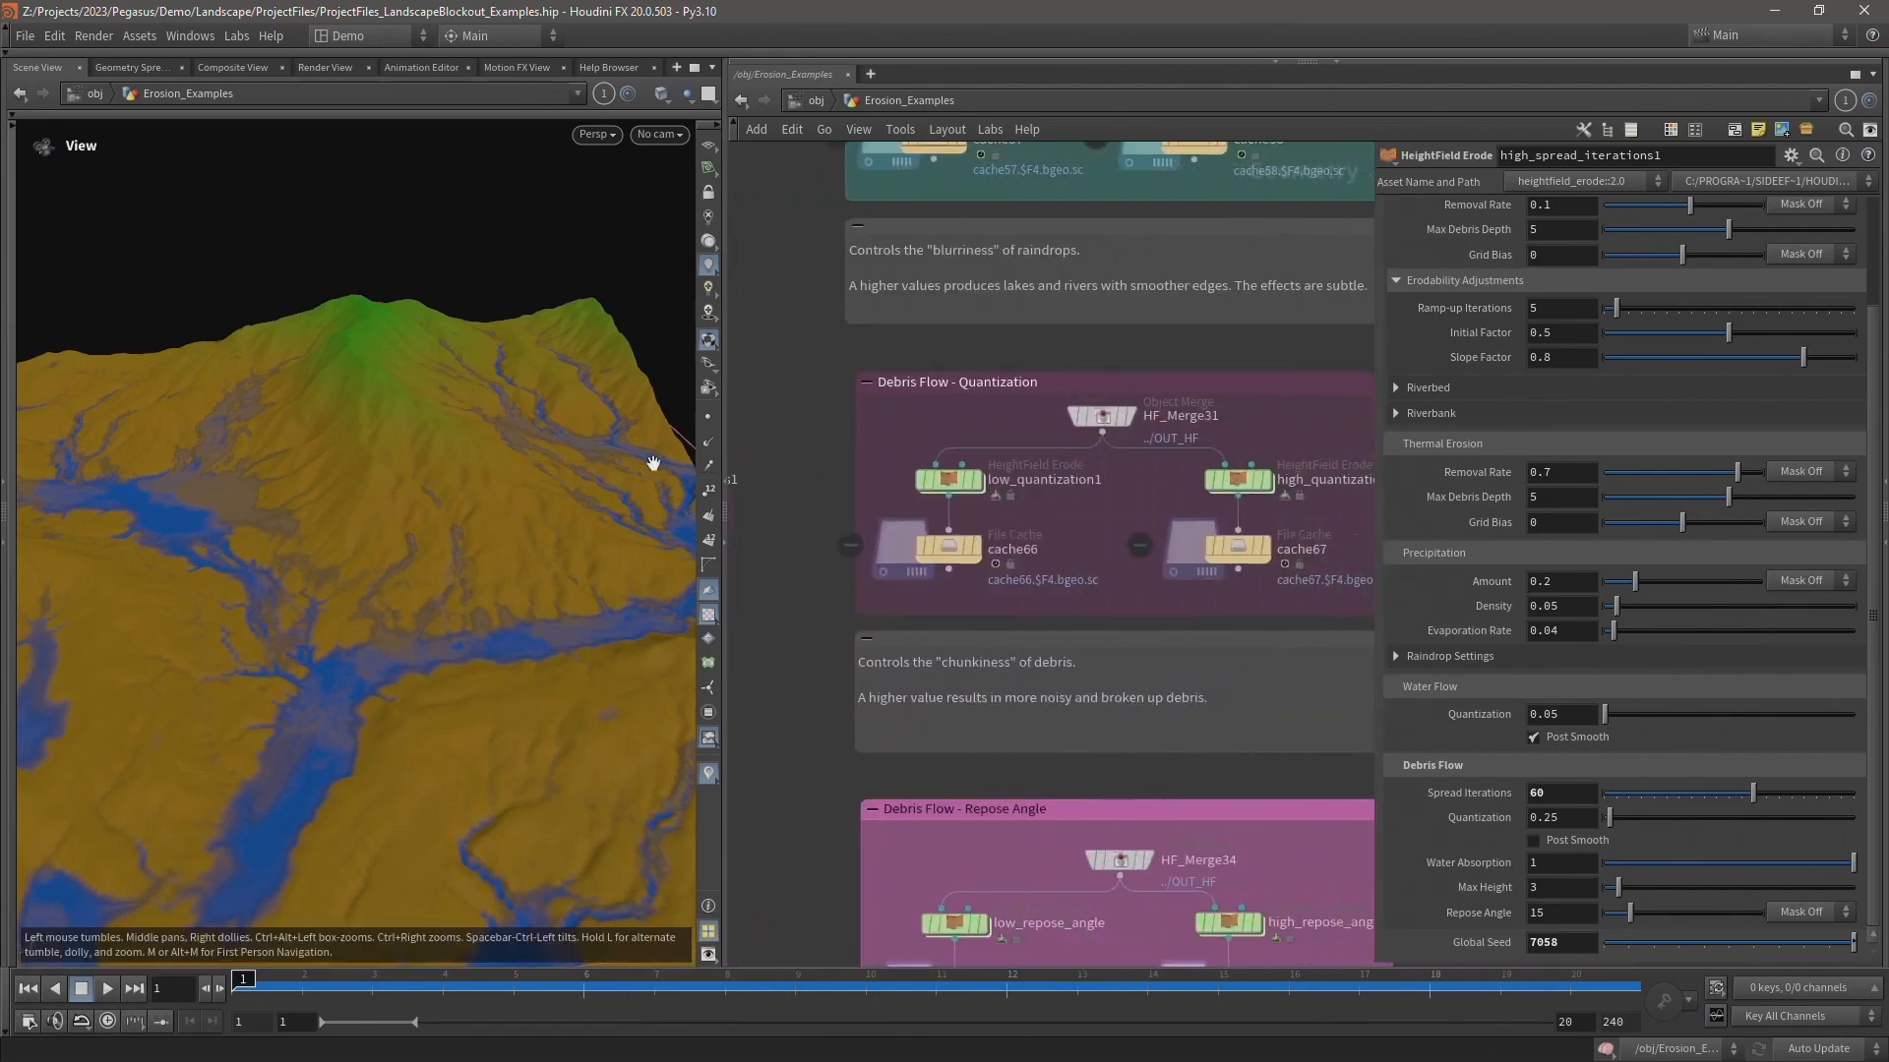
middle_drag(967, 430, 876, 431)
drag(796, 439, 925, 503)
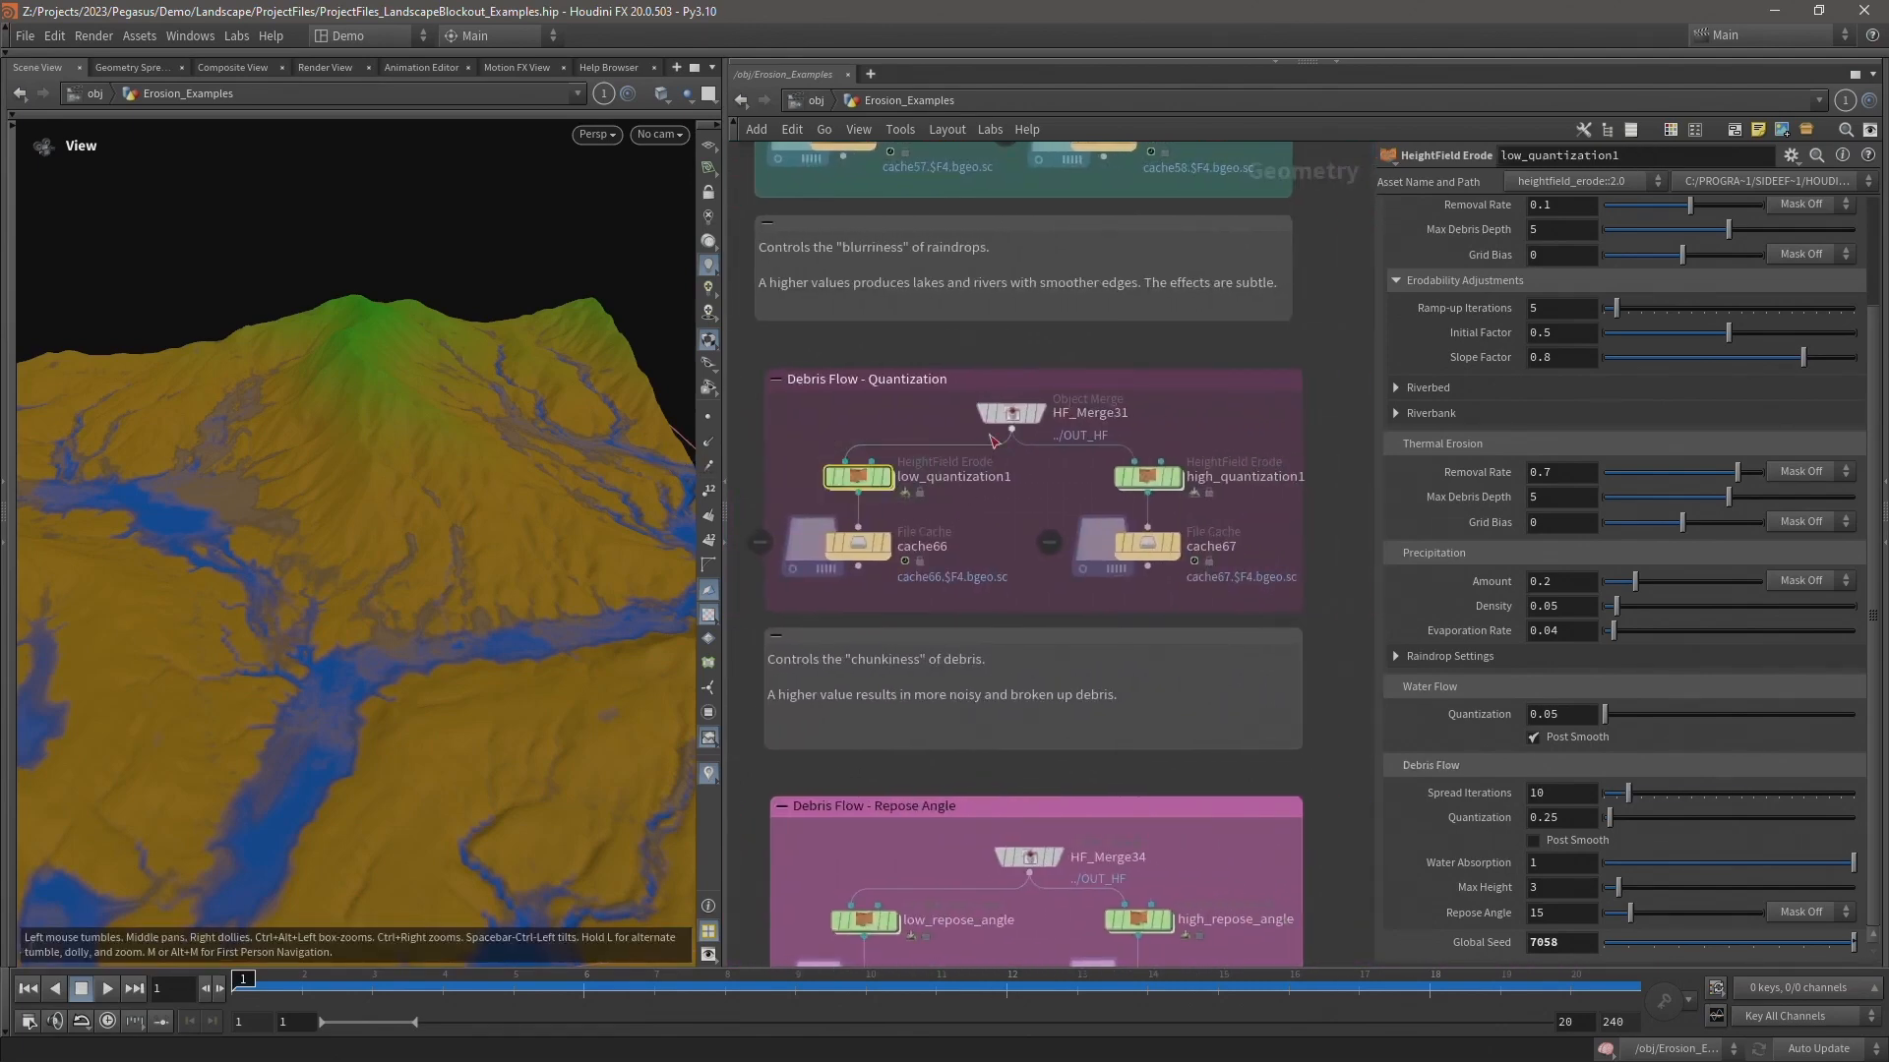
click(887, 547)
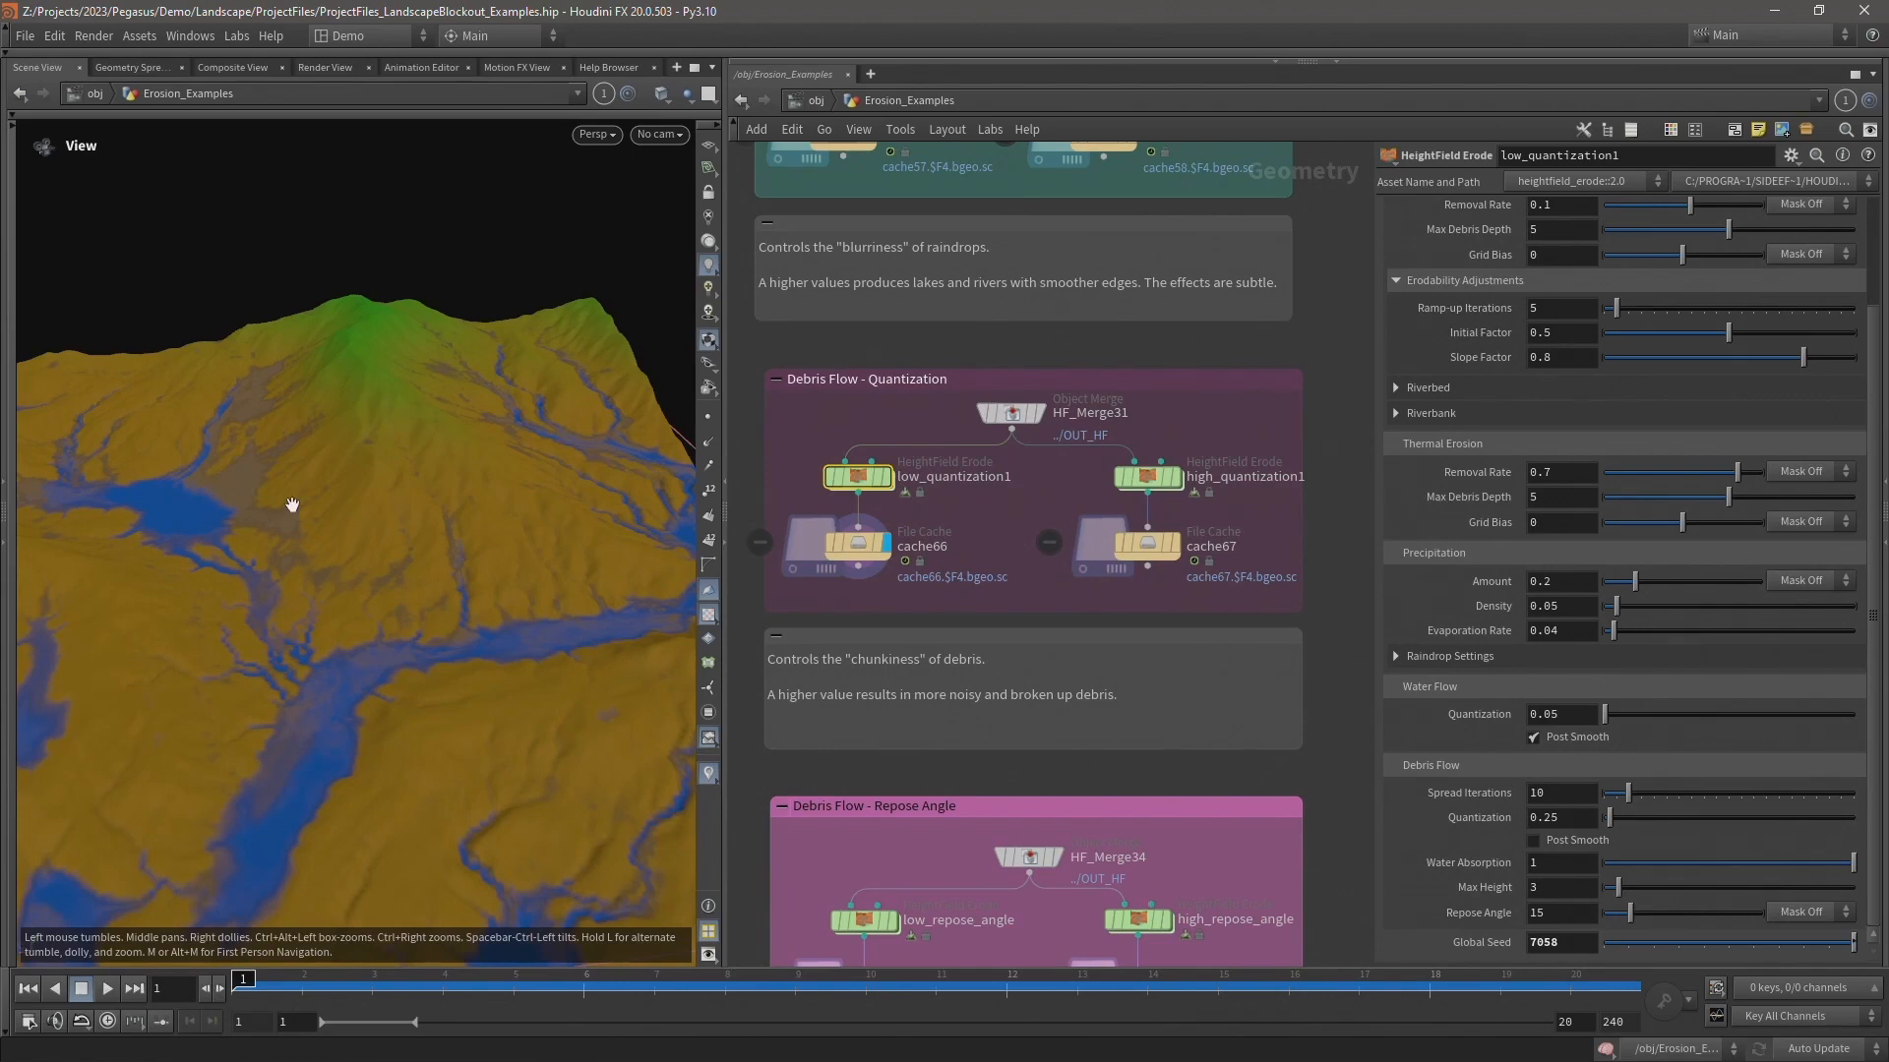
drag(1104, 488, 1107, 499)
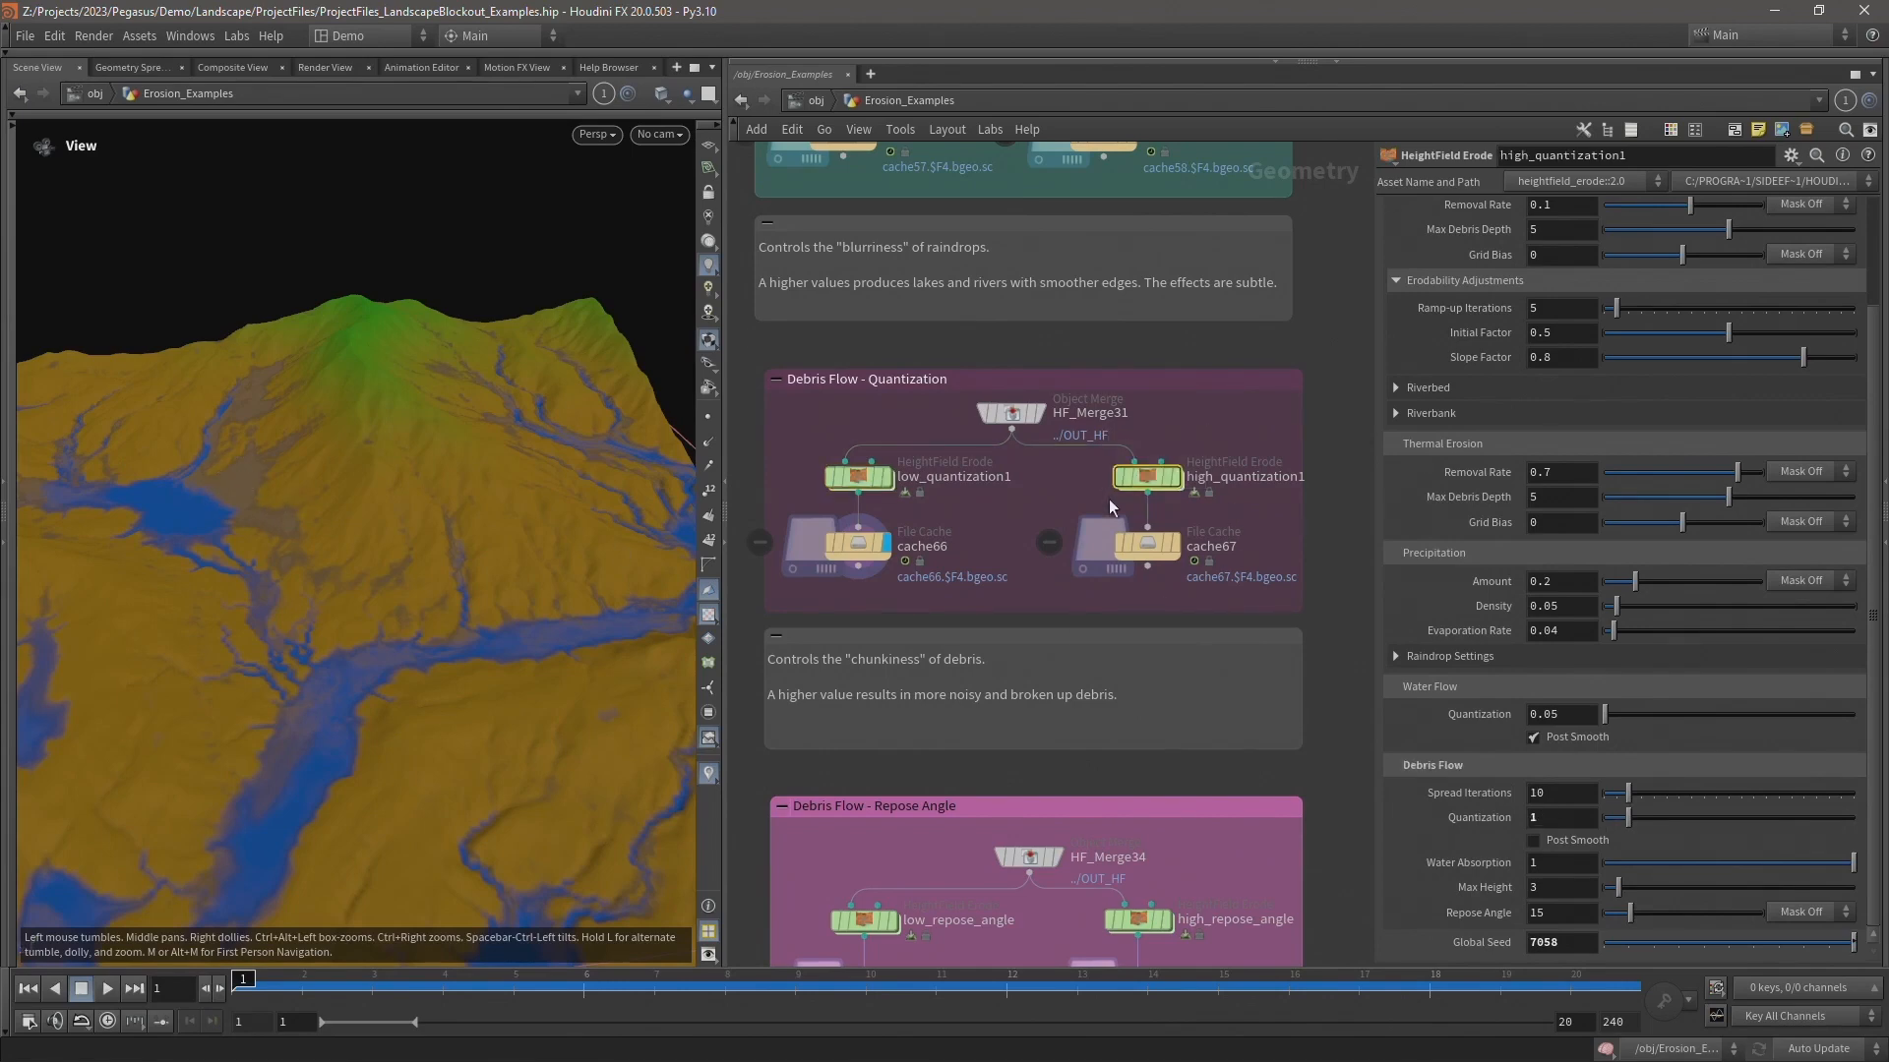
mouse_move(1183, 543)
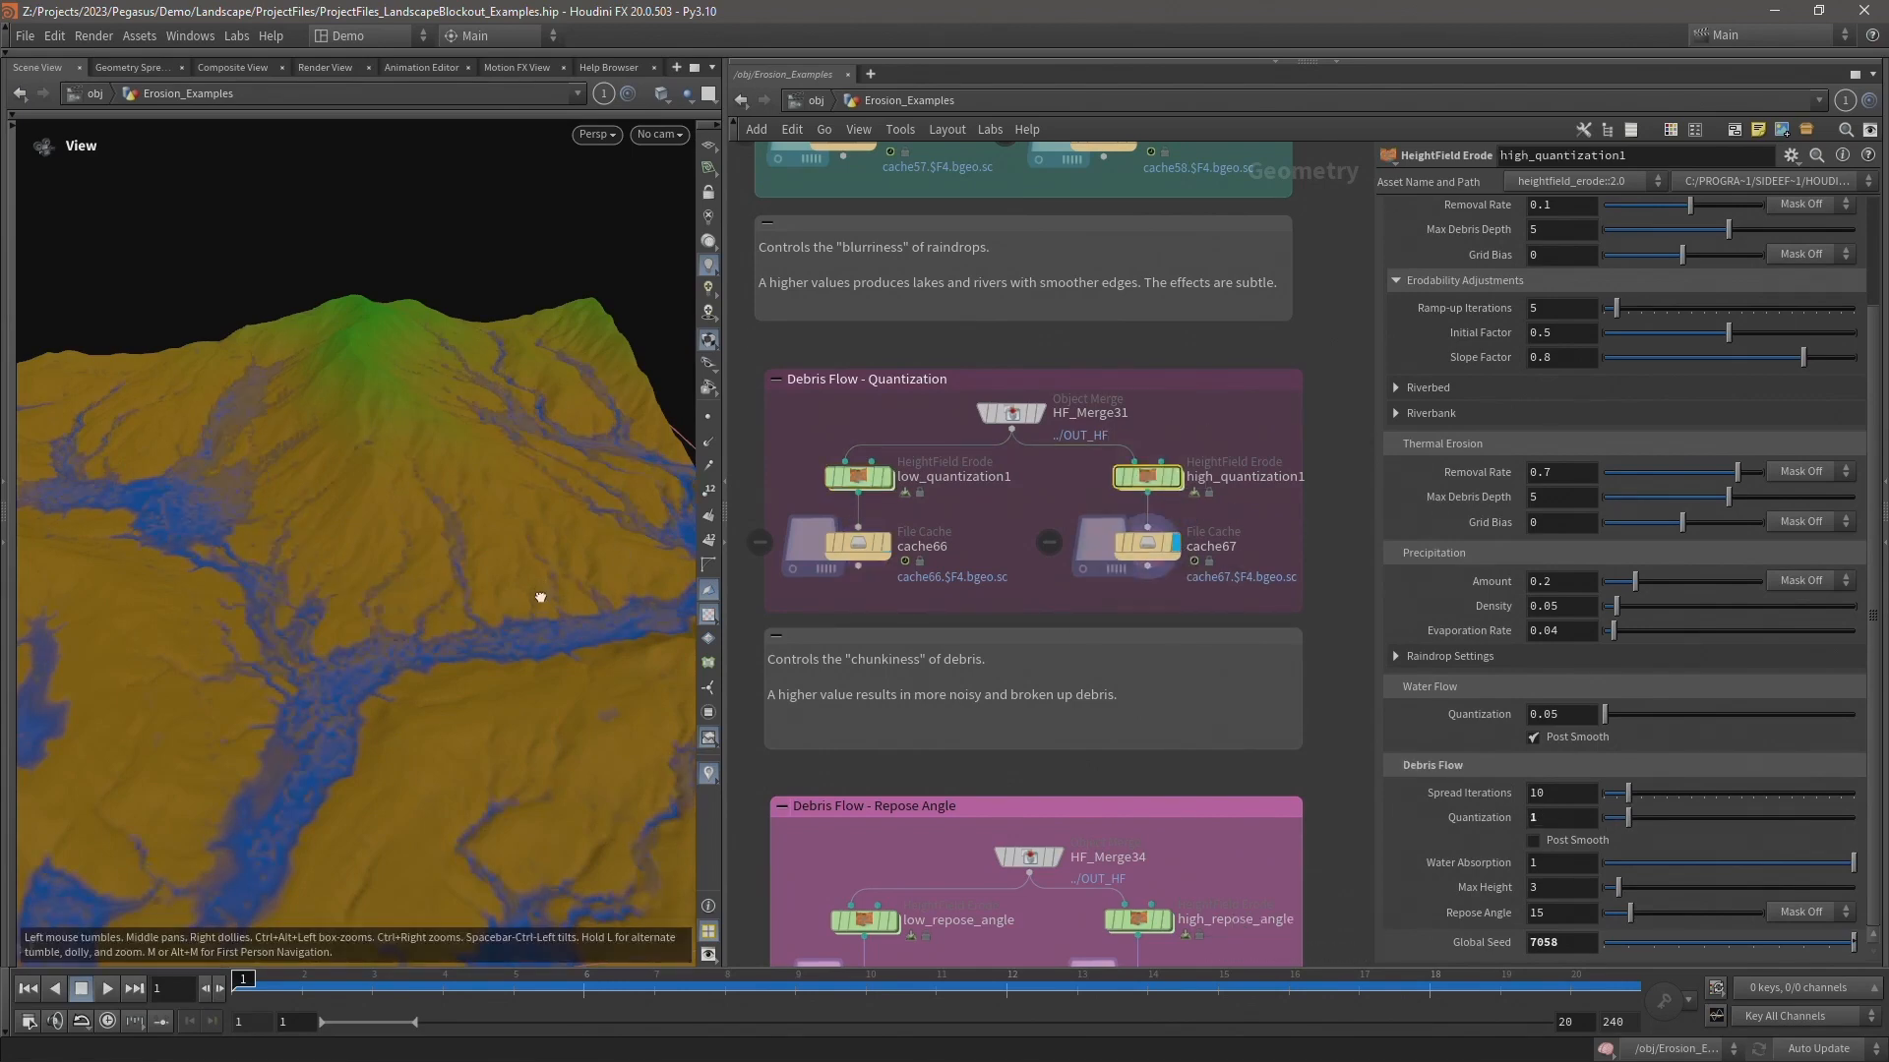
drag(541, 597, 540, 615)
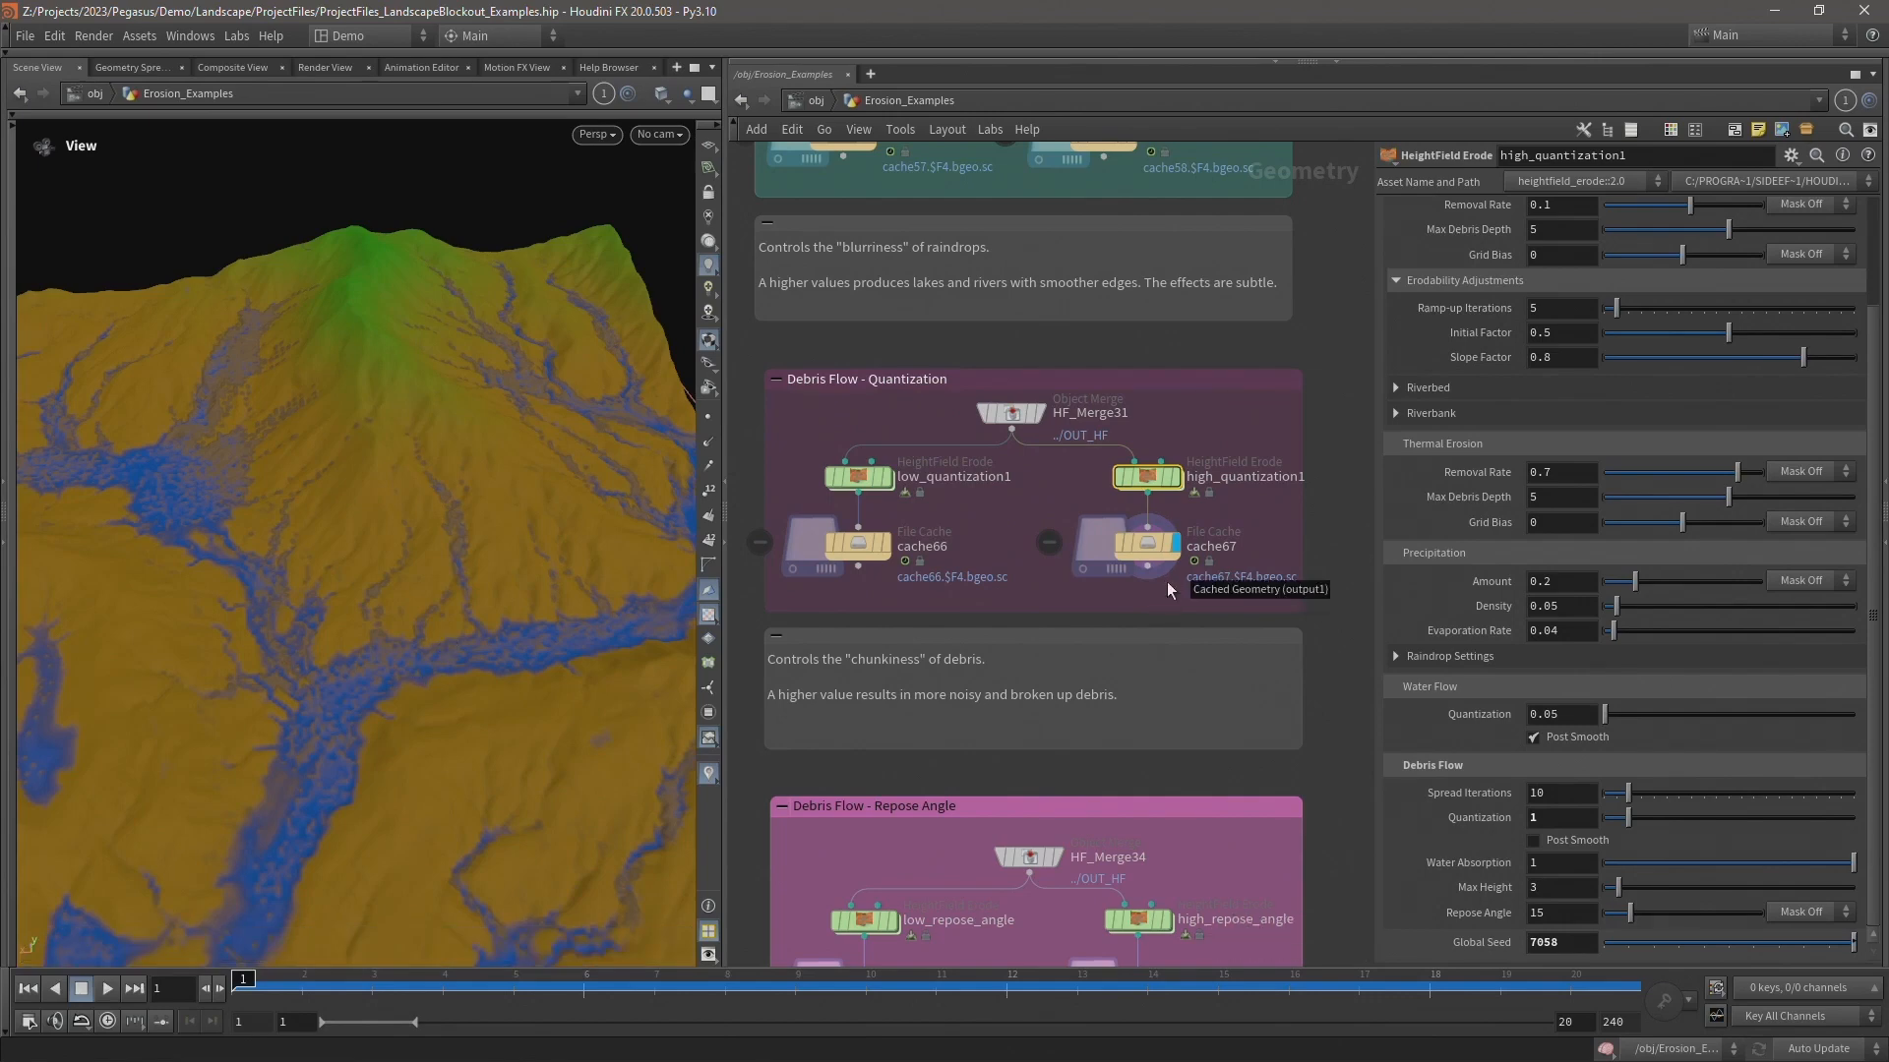
- In the Debris Flow - Water Absorption group, inspect the Water Absorption of low_water_absorption and examine the rivers and lake in its cache68 terrain
middle_drag(1122, 565, 752, 551)
middle_drag(1184, 413, 1012, 415)
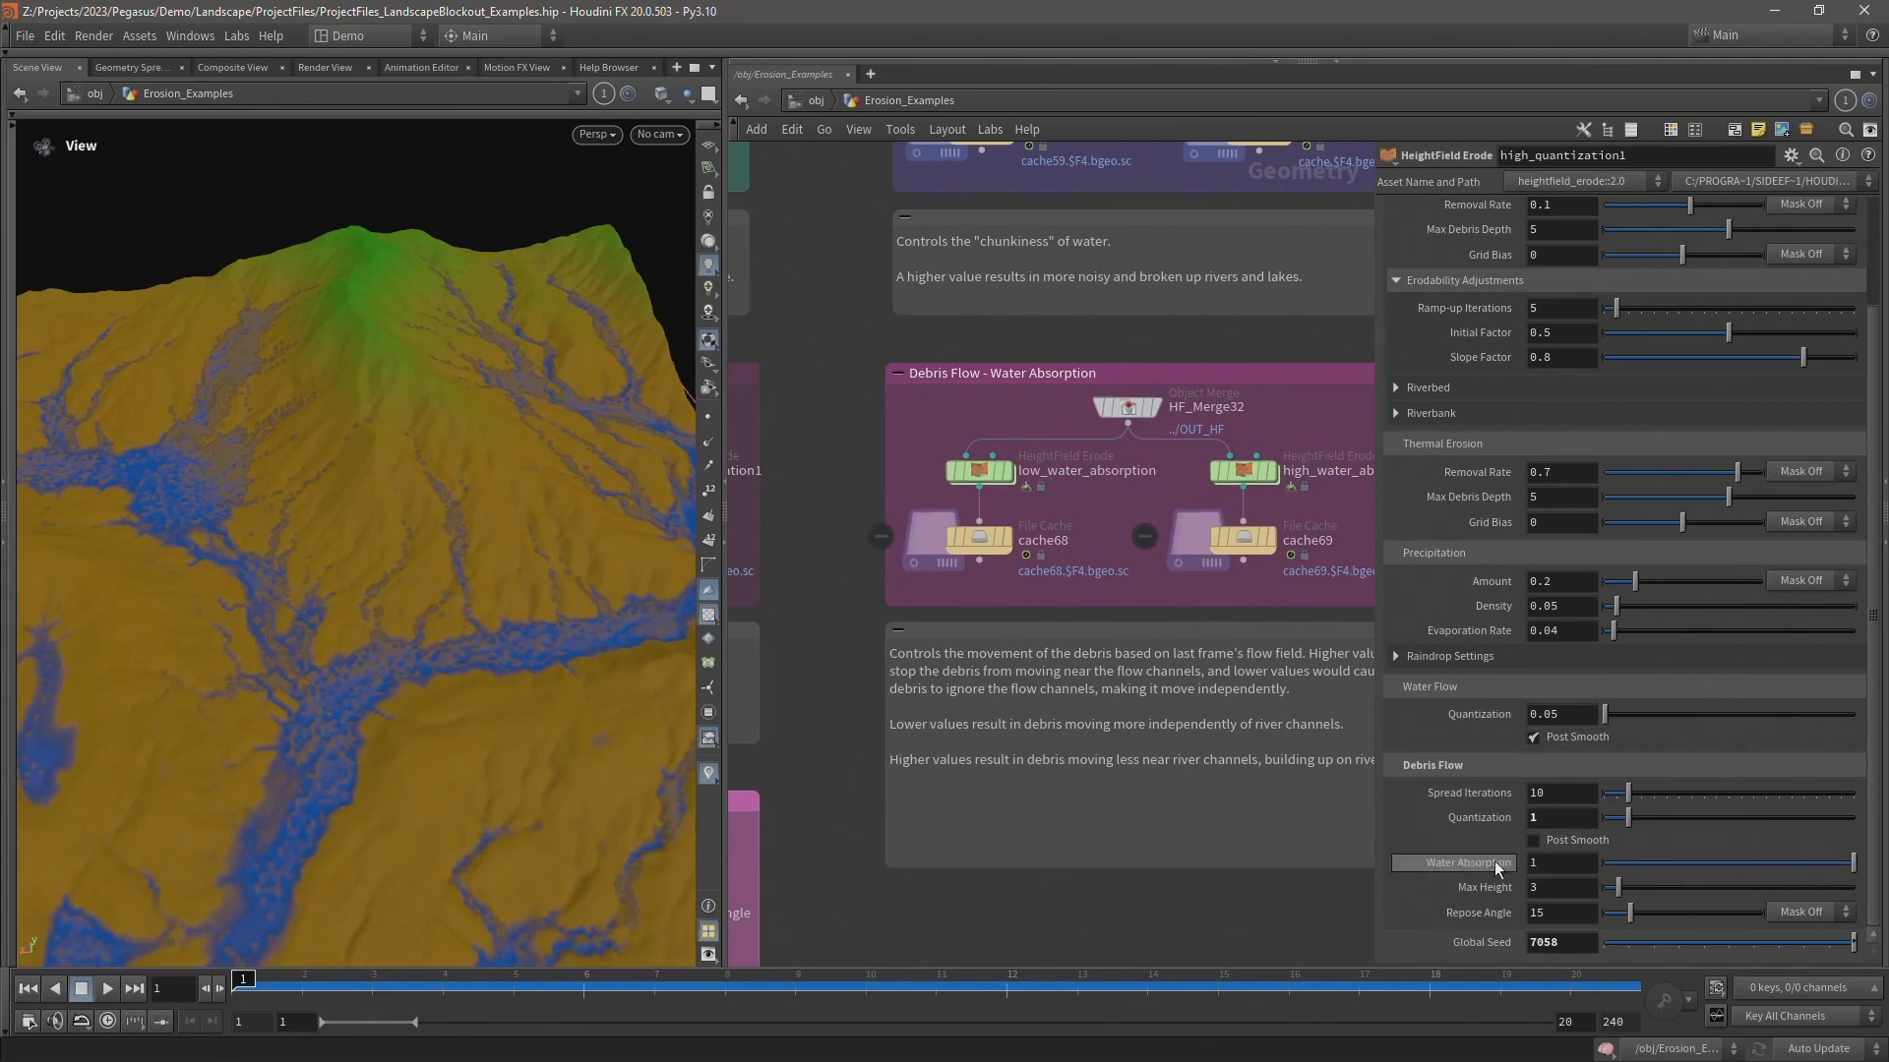
click(979, 470)
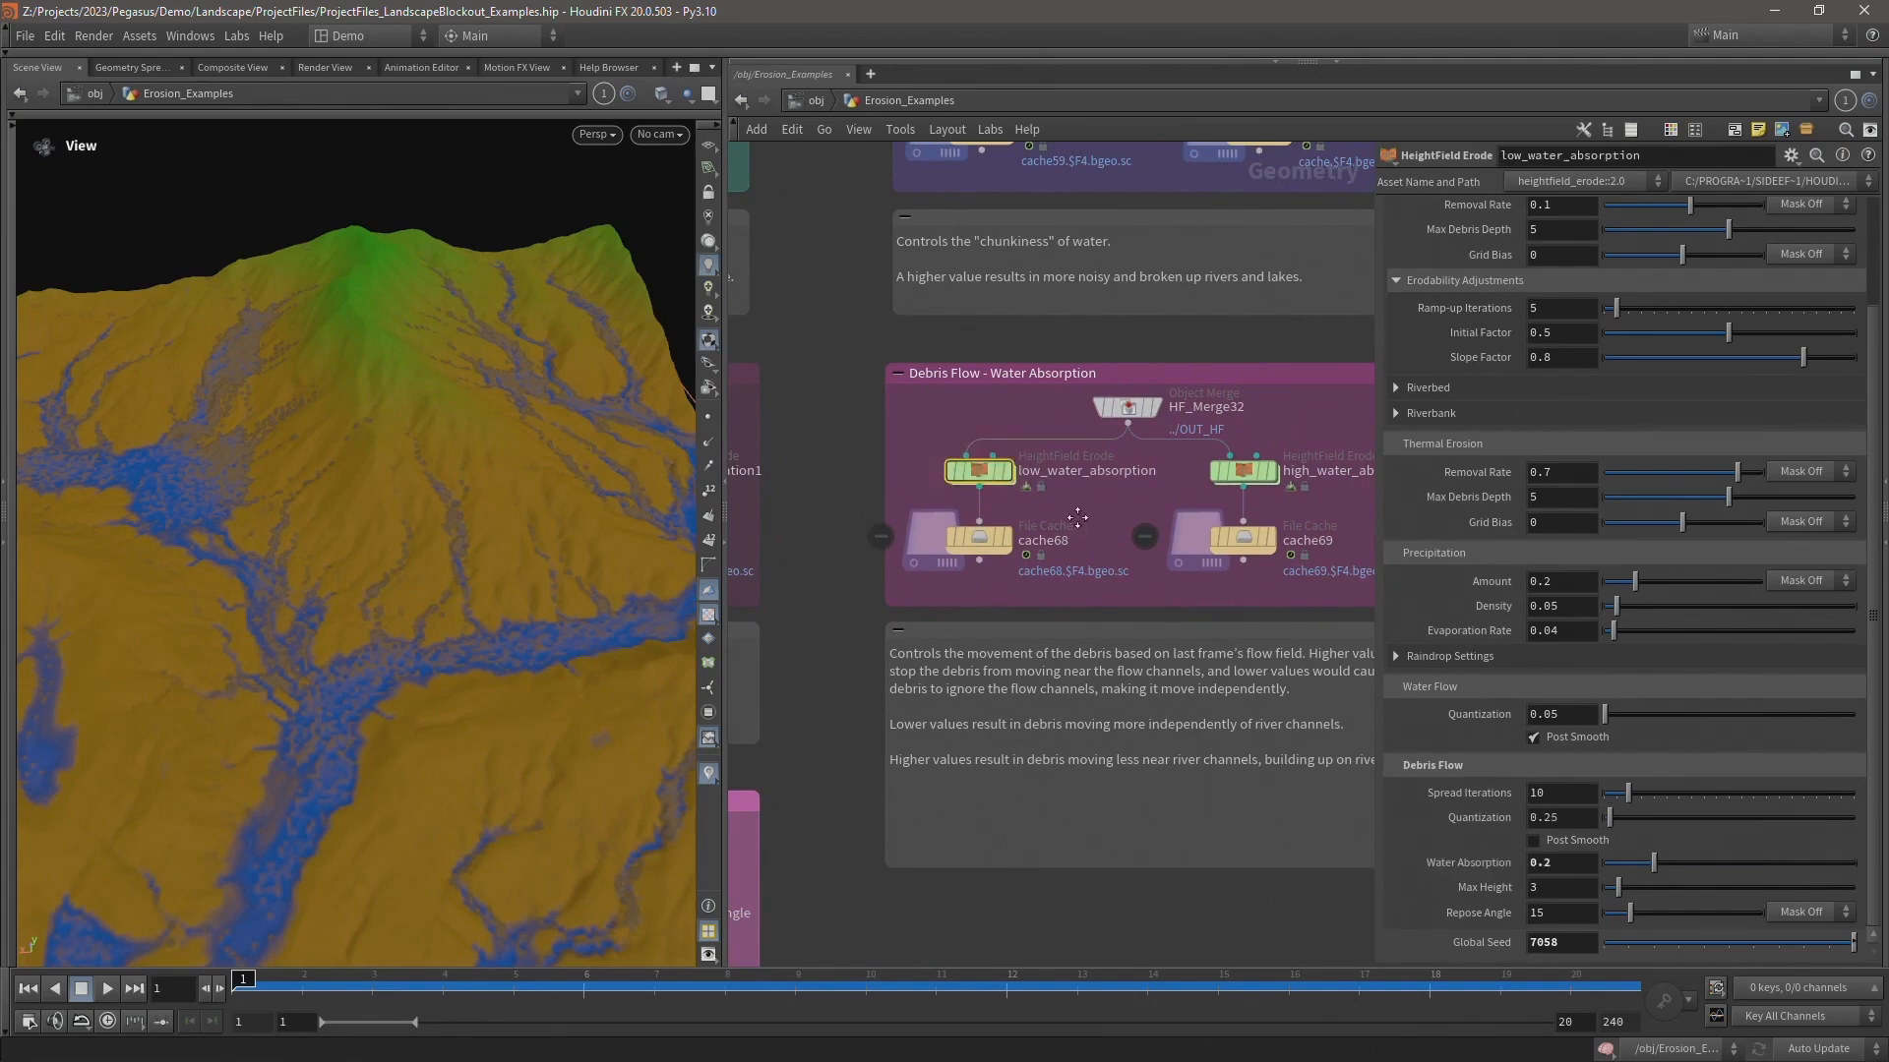
middle_drag(1079, 517, 971, 495)
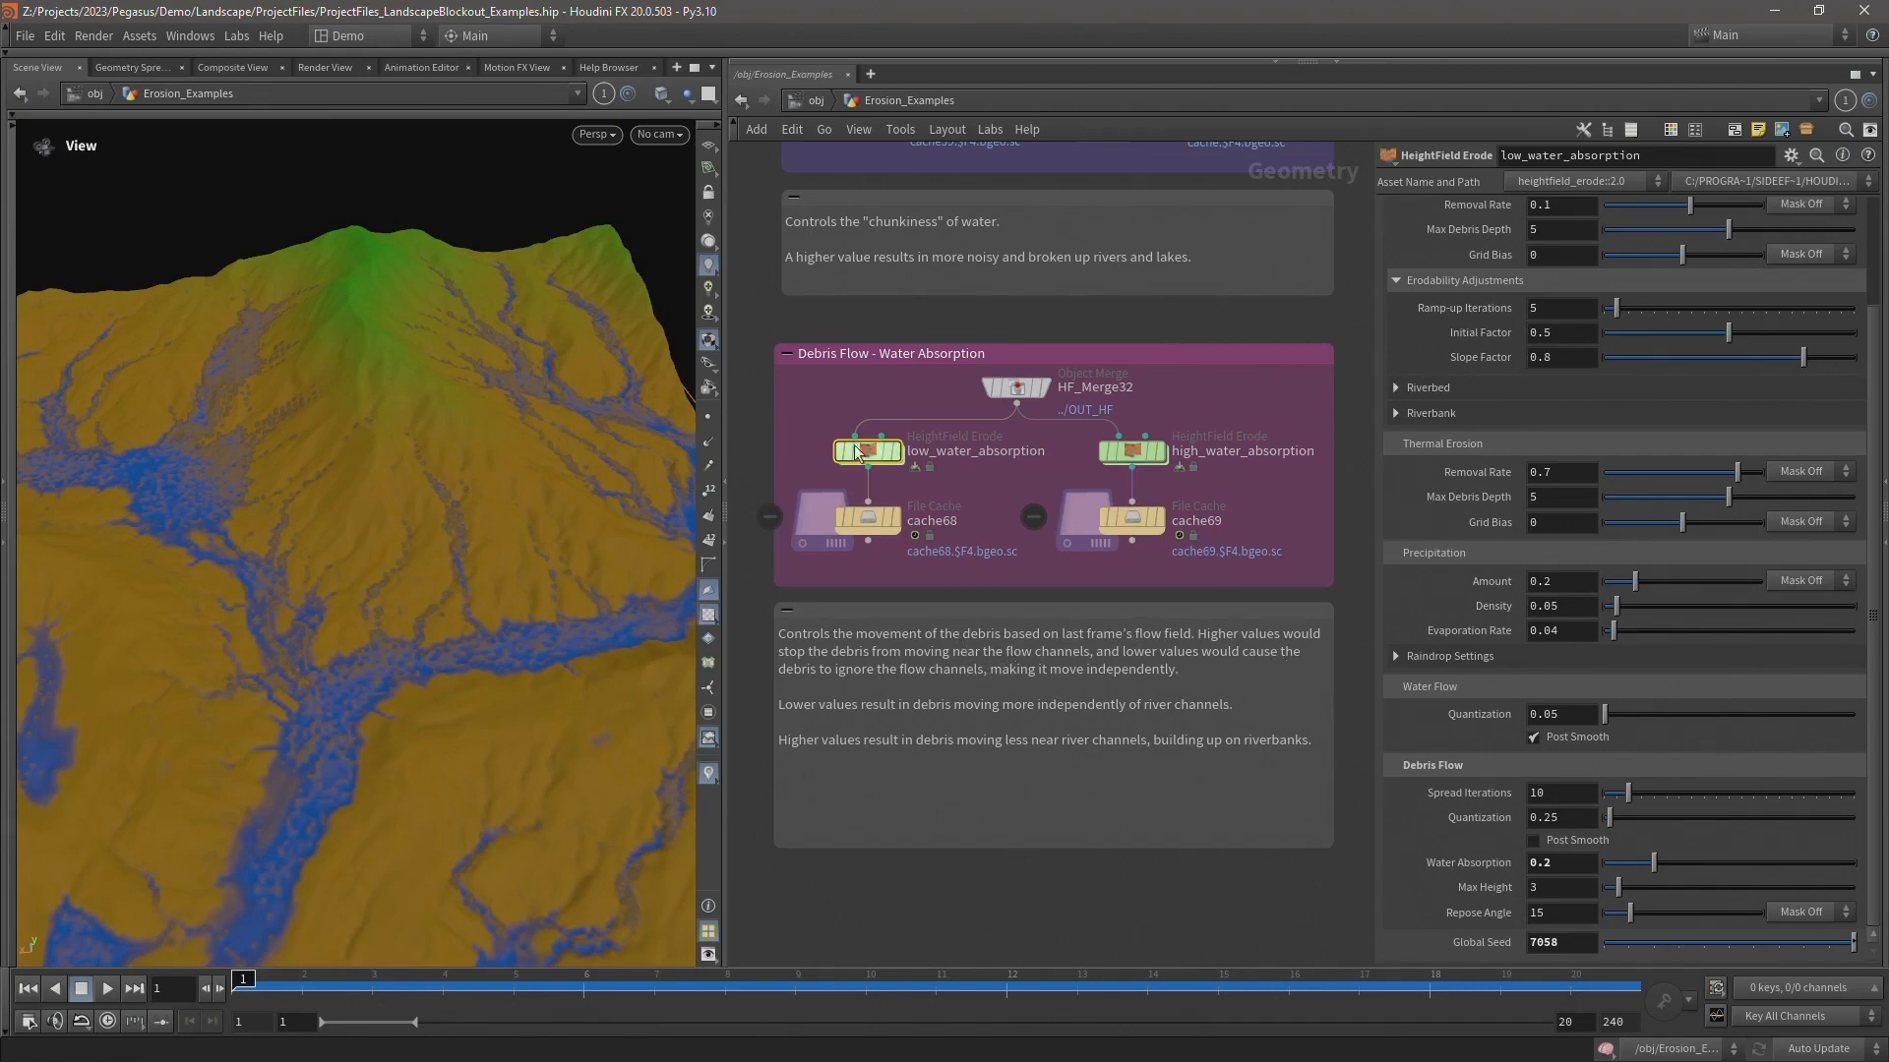
click(895, 519)
click(864, 526)
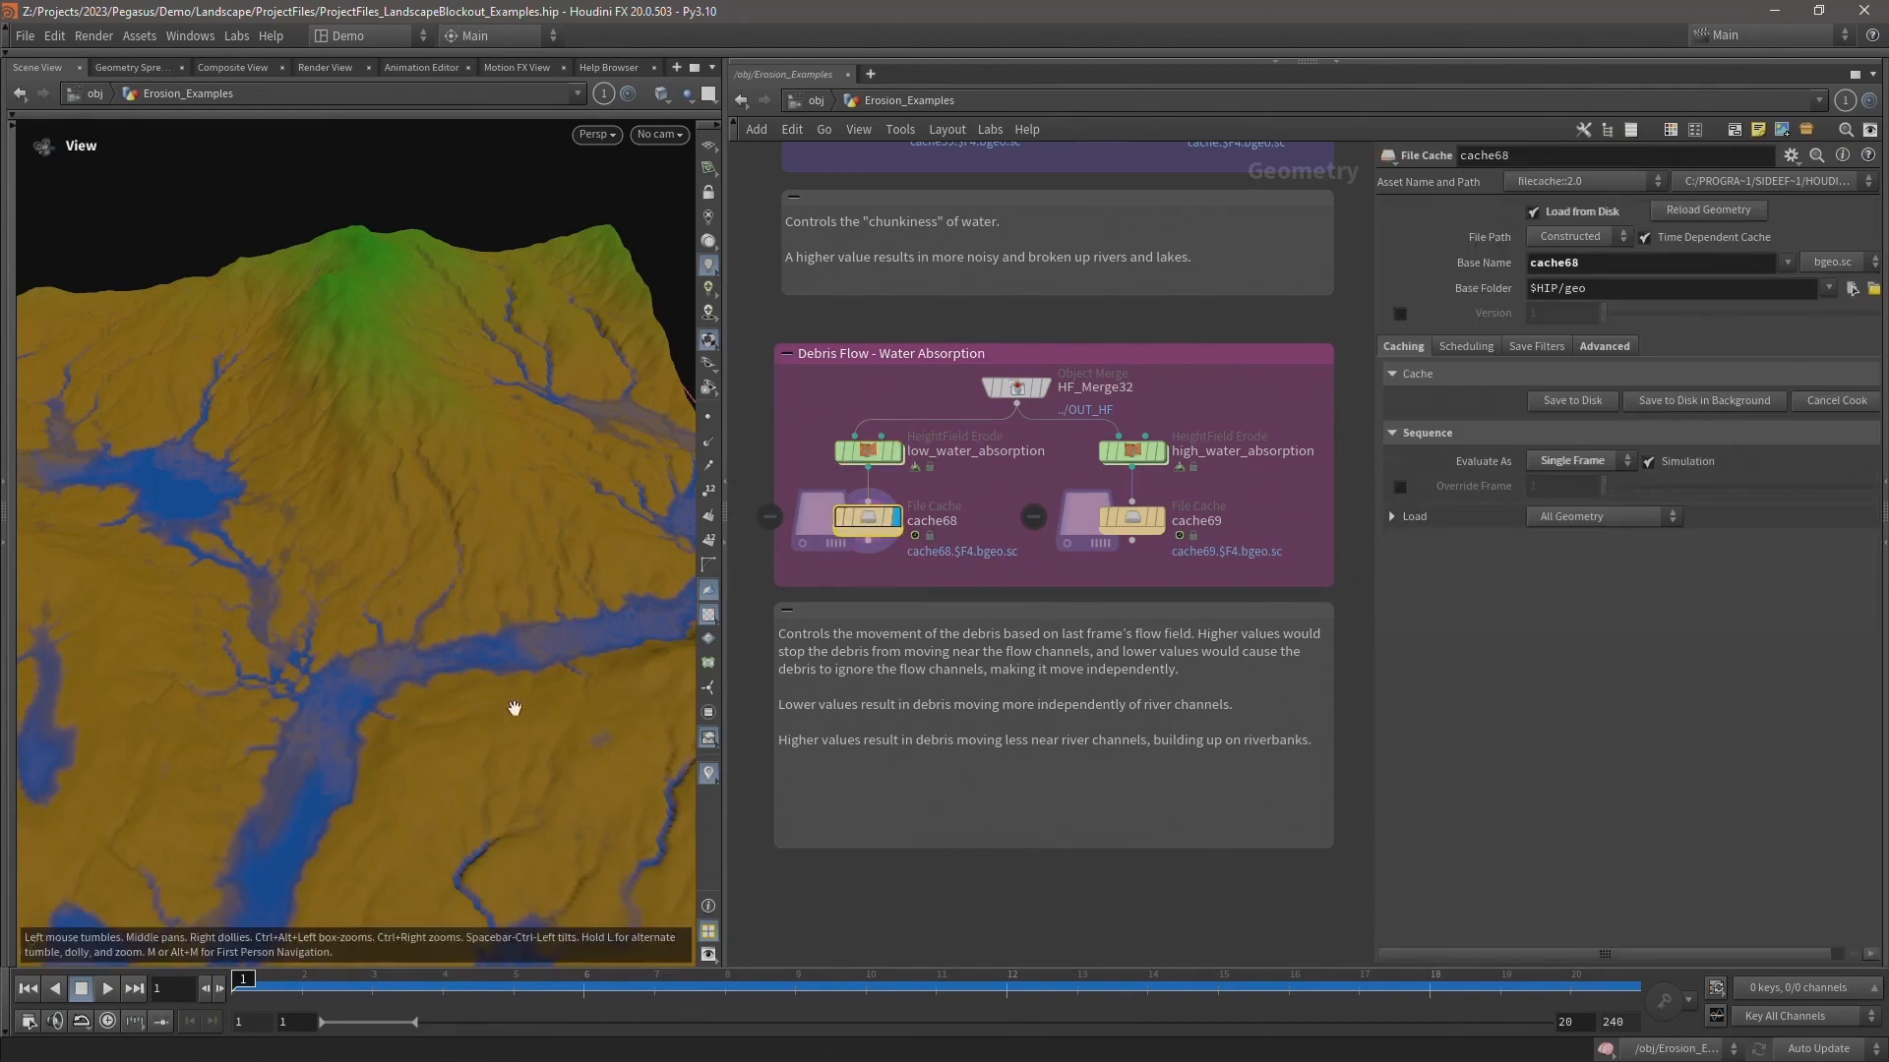
drag(489, 653, 453, 642)
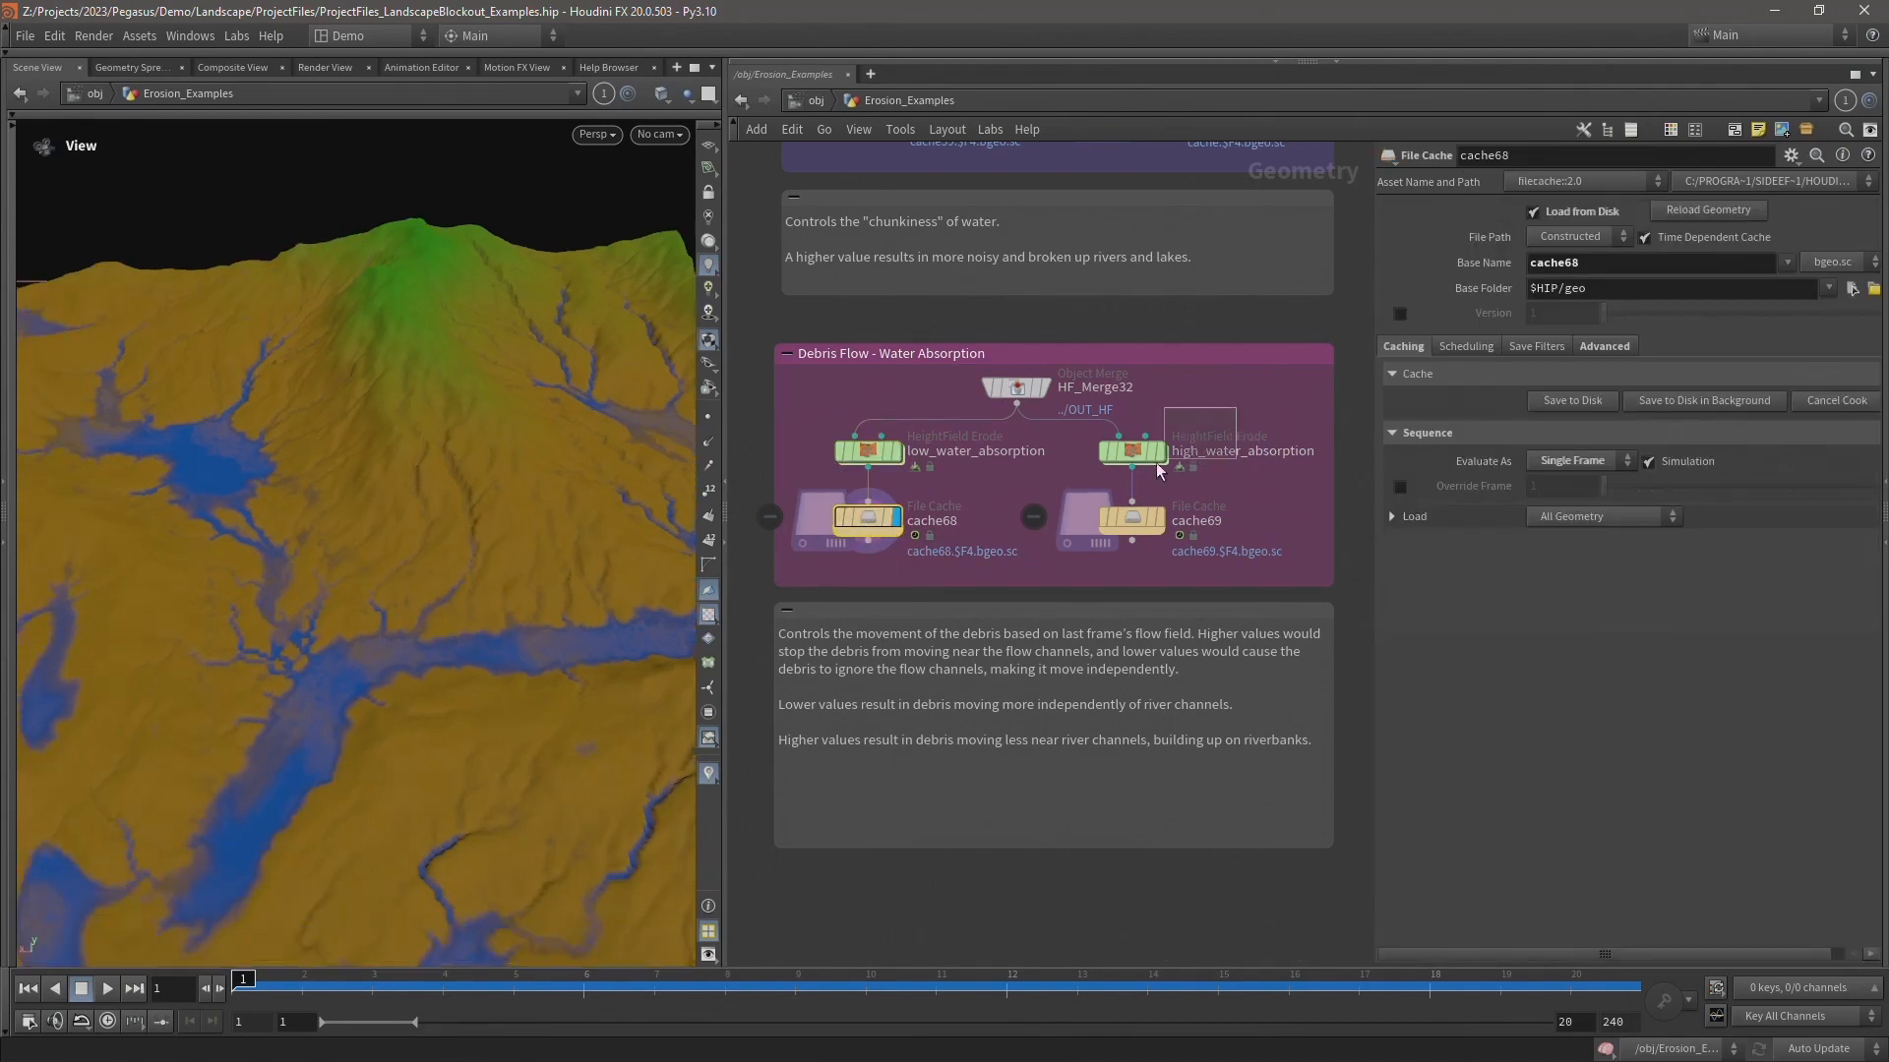
- Inspect the Water Absorption of high_water_absorption and compare debris near the river channels by alternating the display between cache68 and cache69
click(1132, 450)
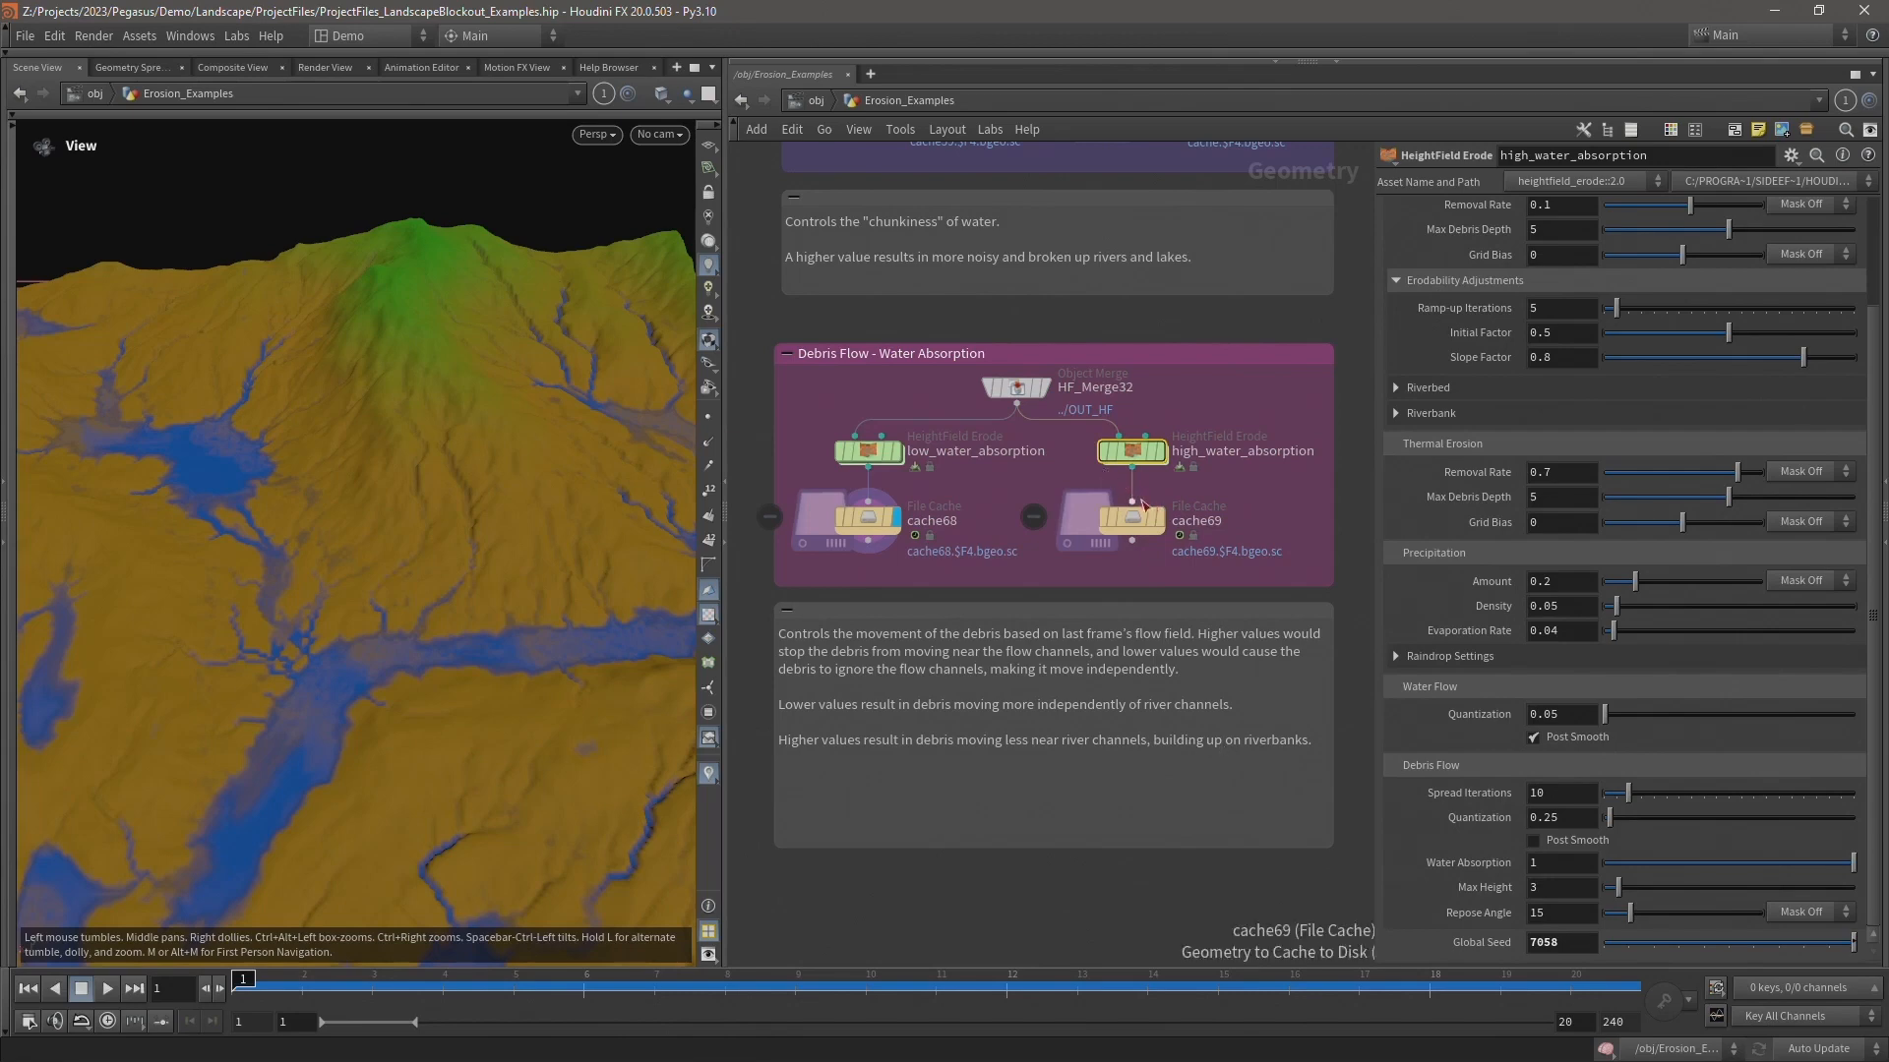
mouse_move(1166, 520)
mouse_move(893, 521)
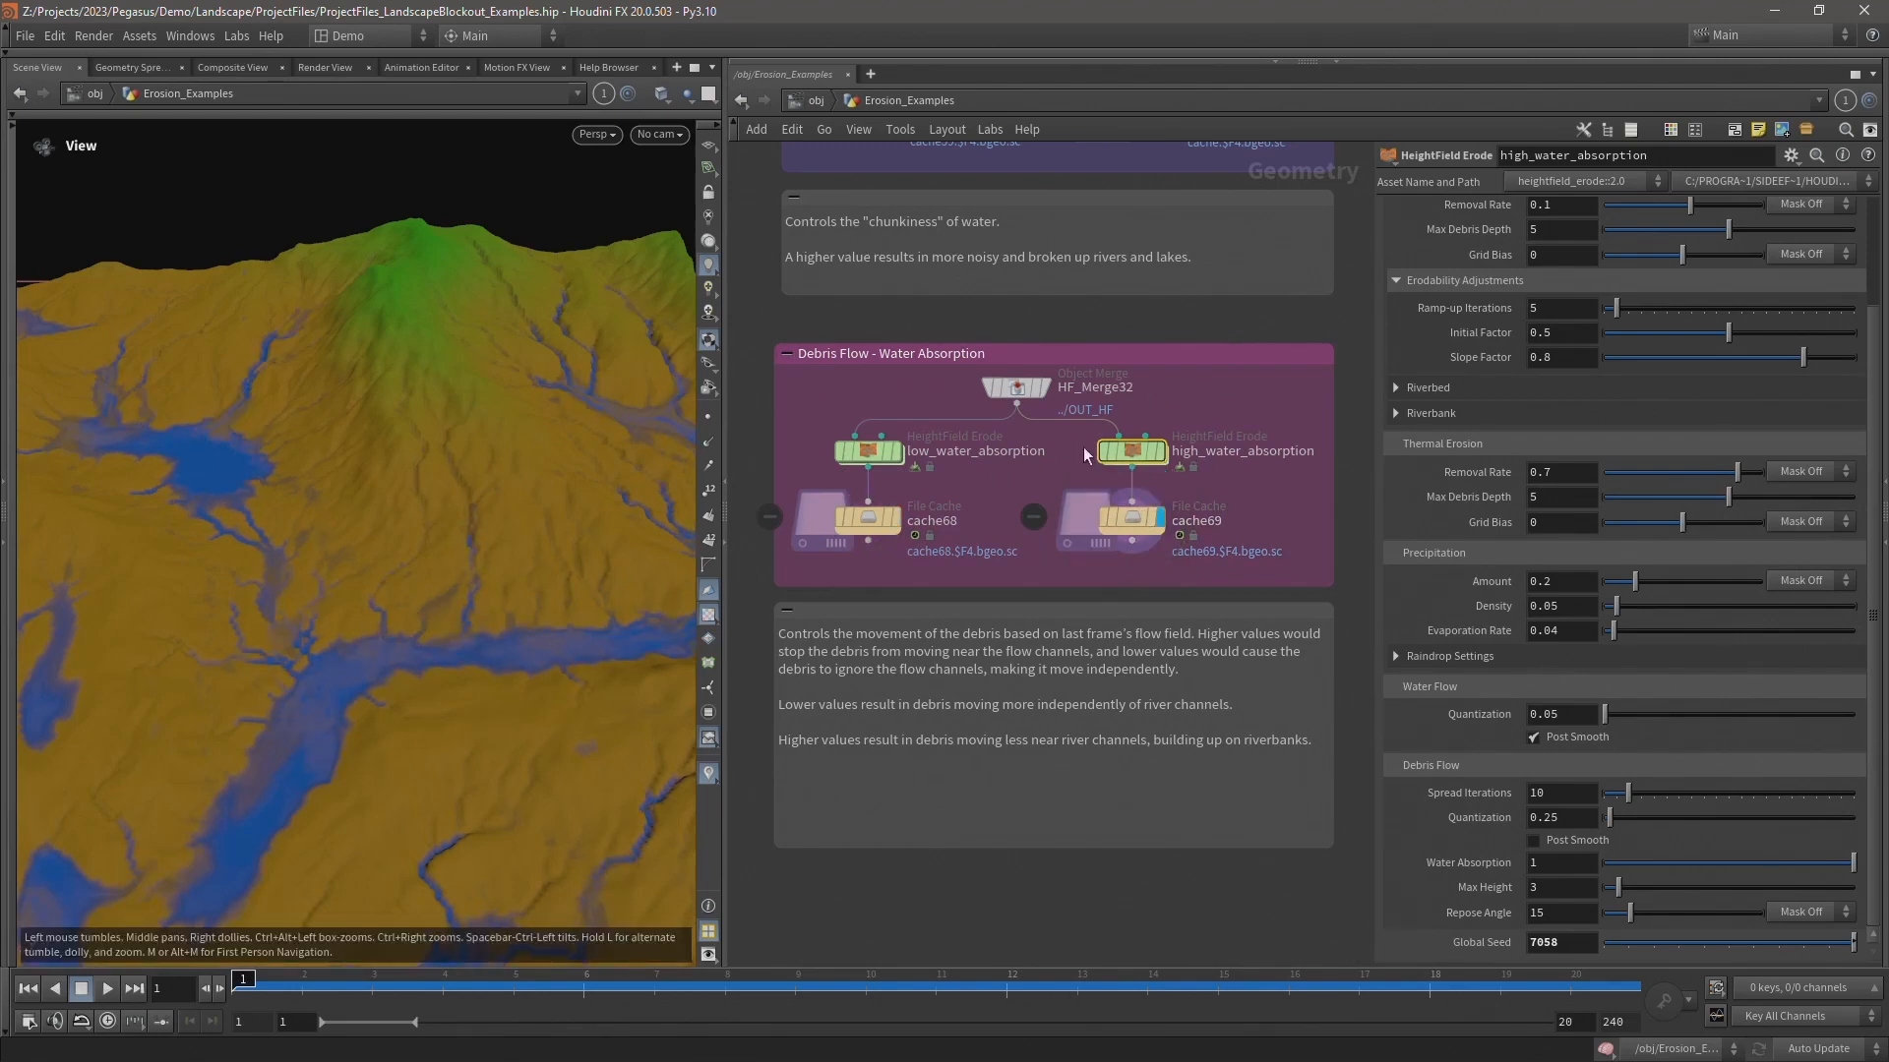
mouse_move(836, 536)
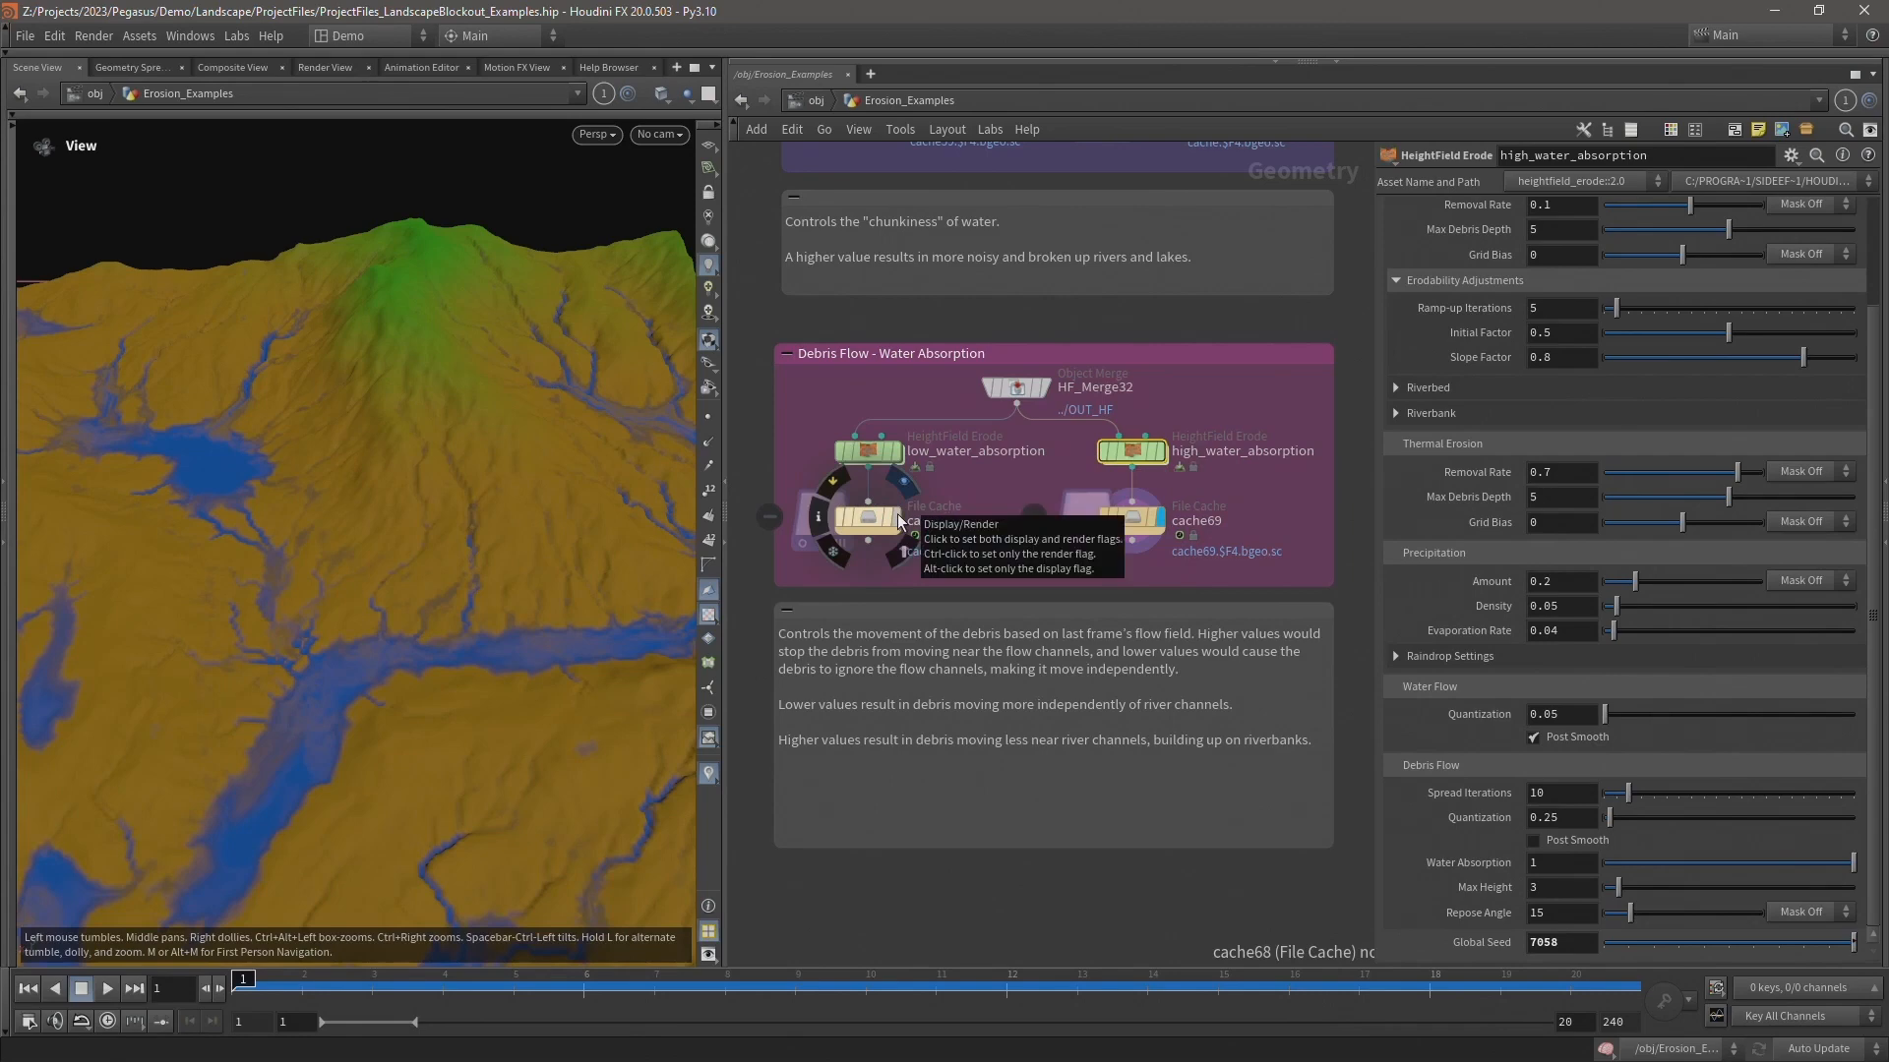
click(897, 514)
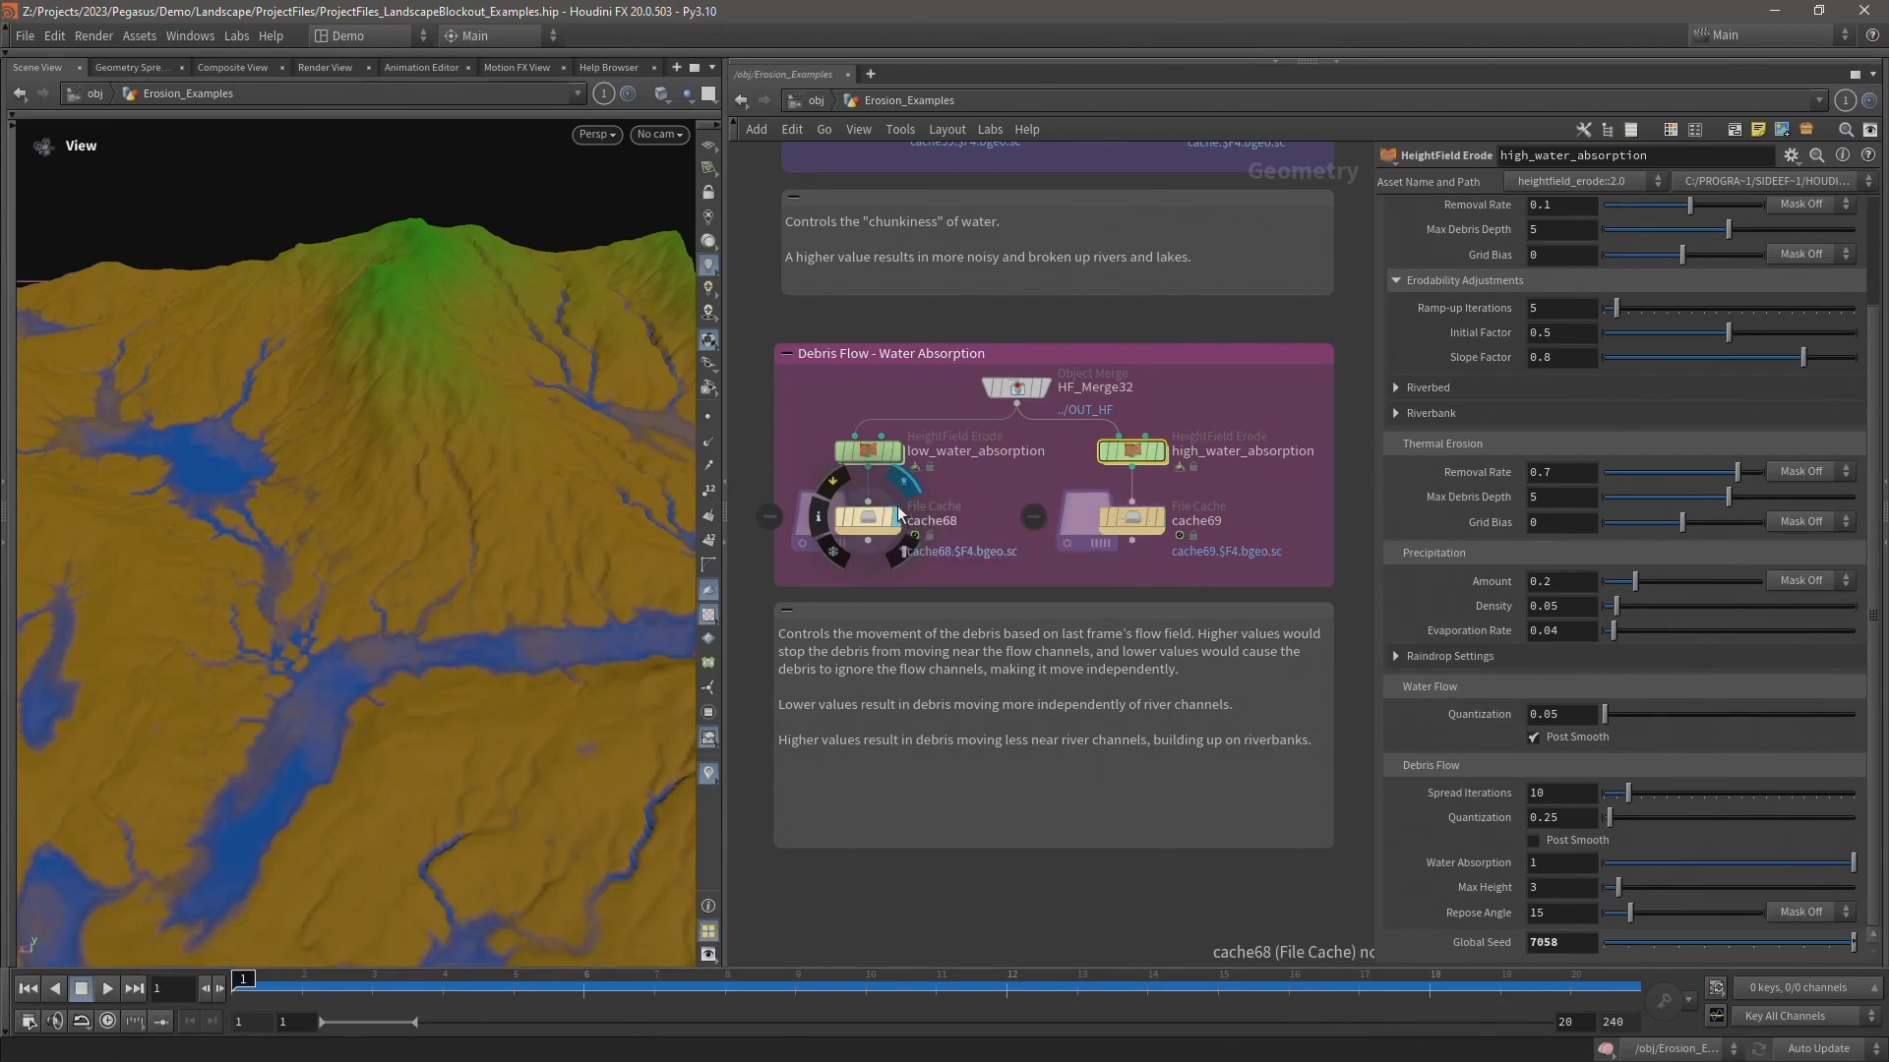
click(1129, 514)
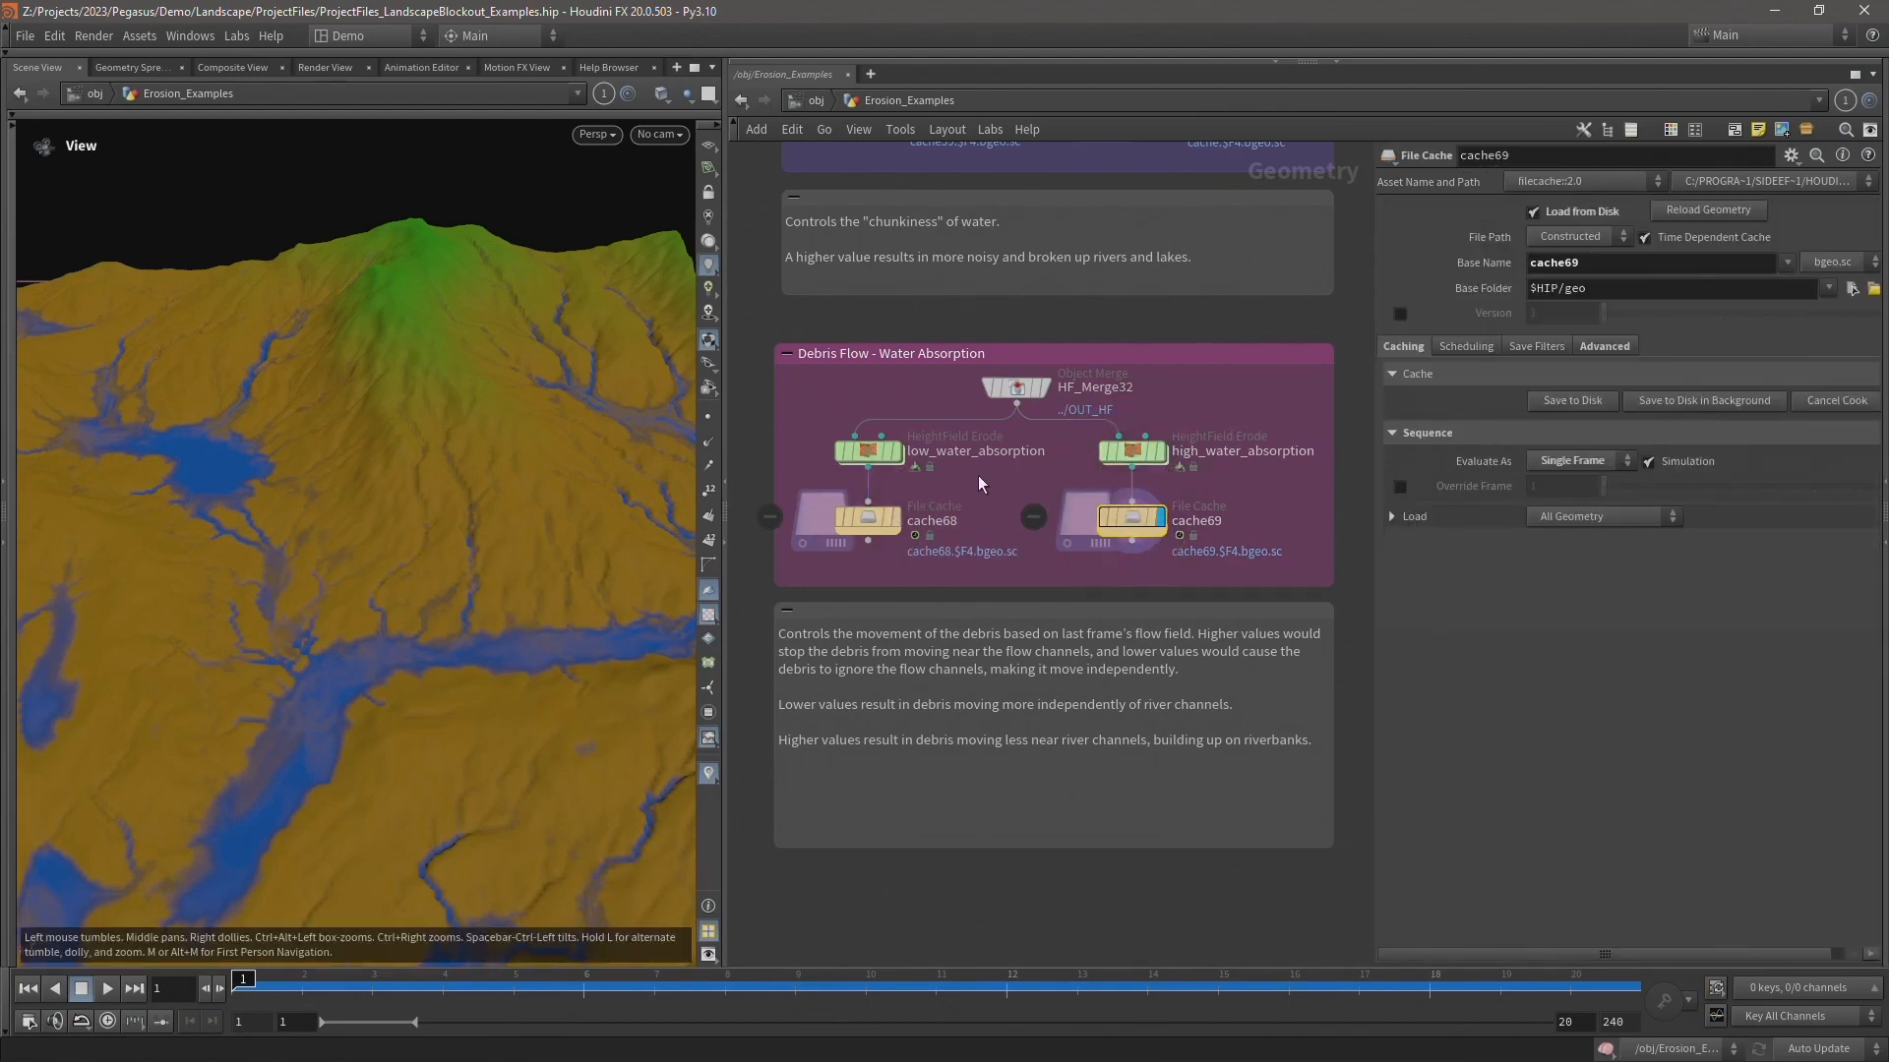
click(895, 517)
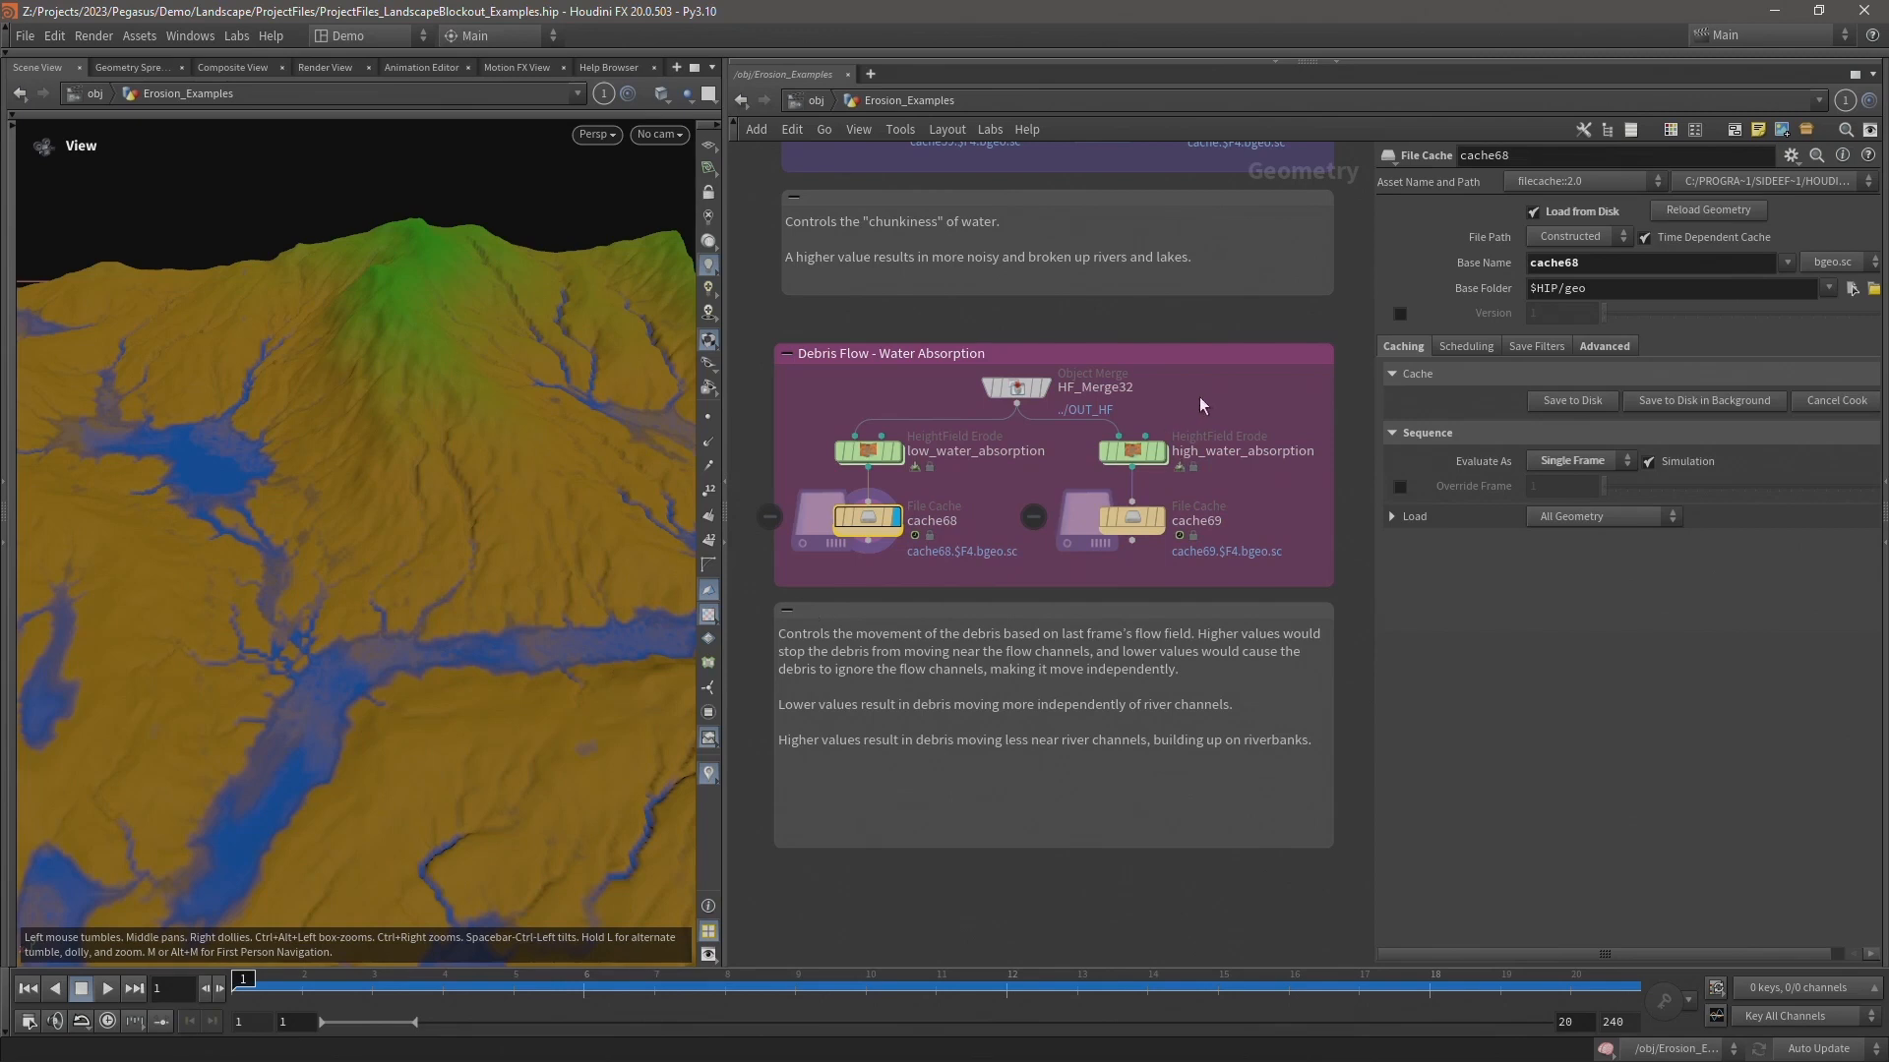
click(1133, 452)
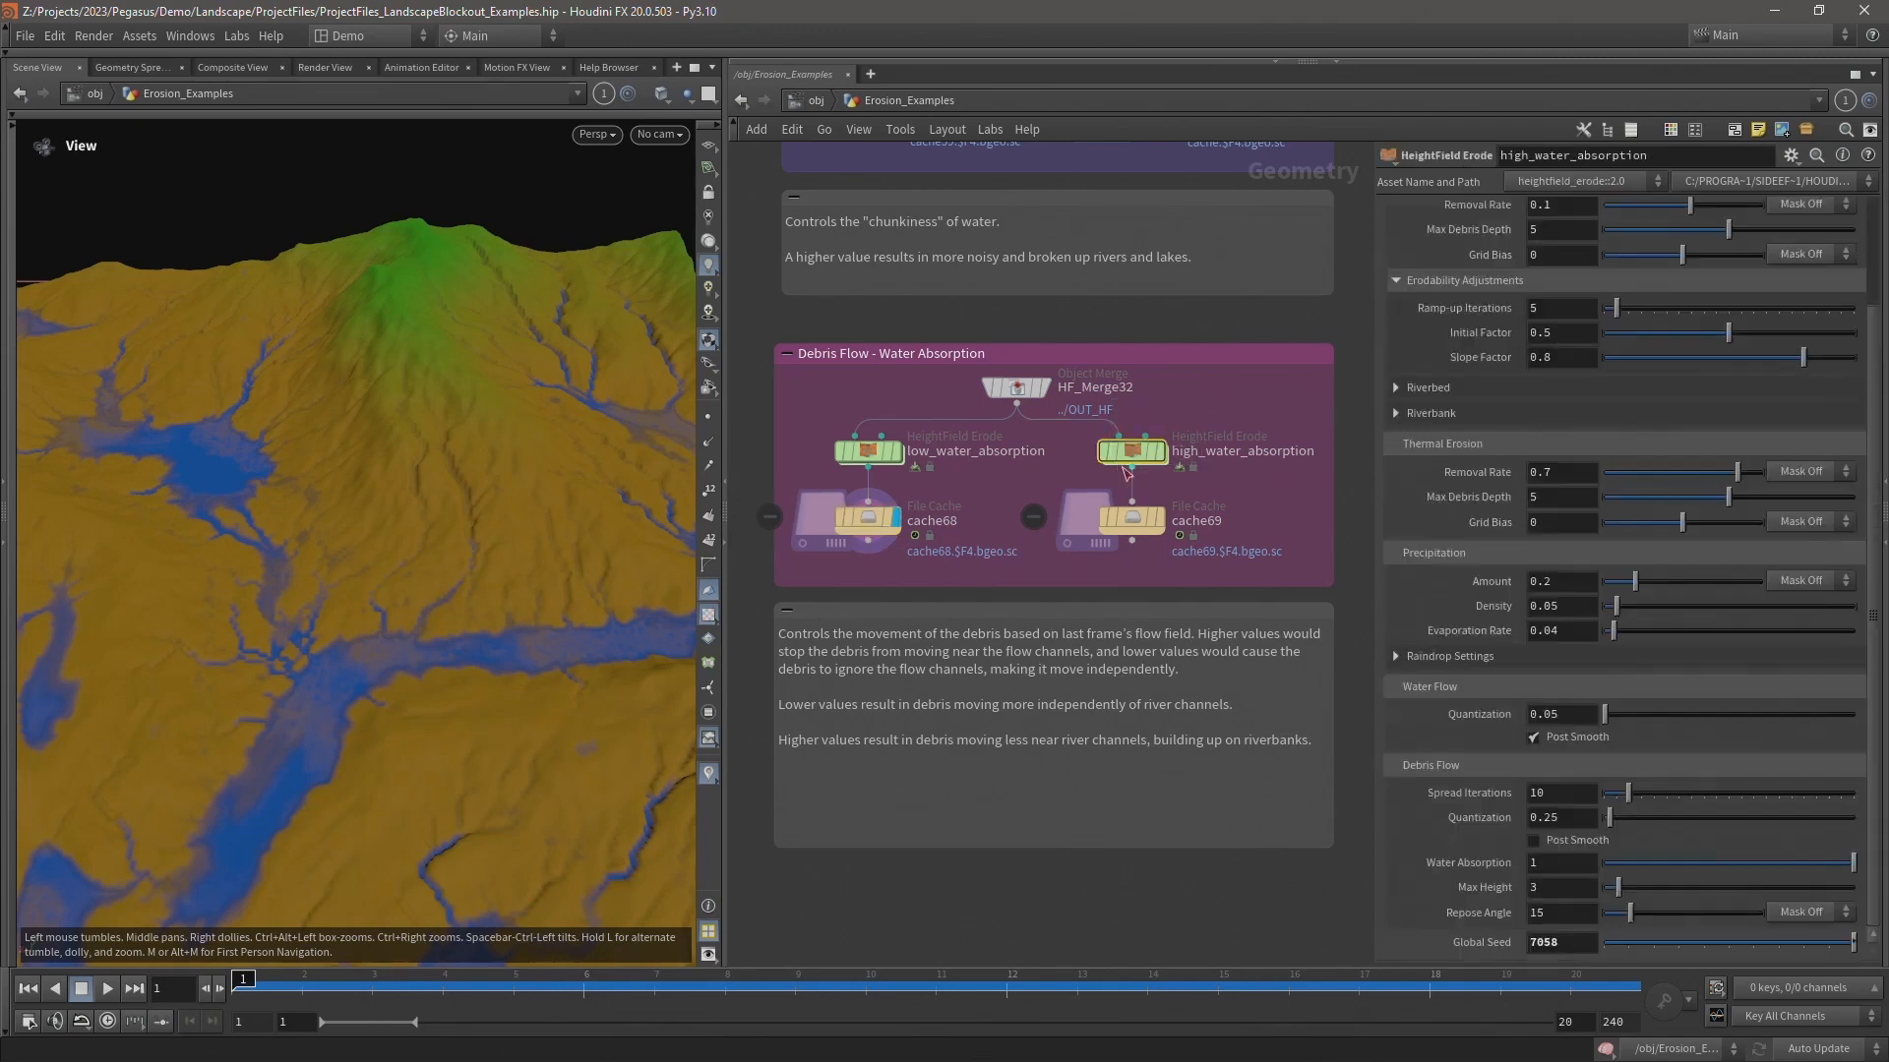
click(1161, 516)
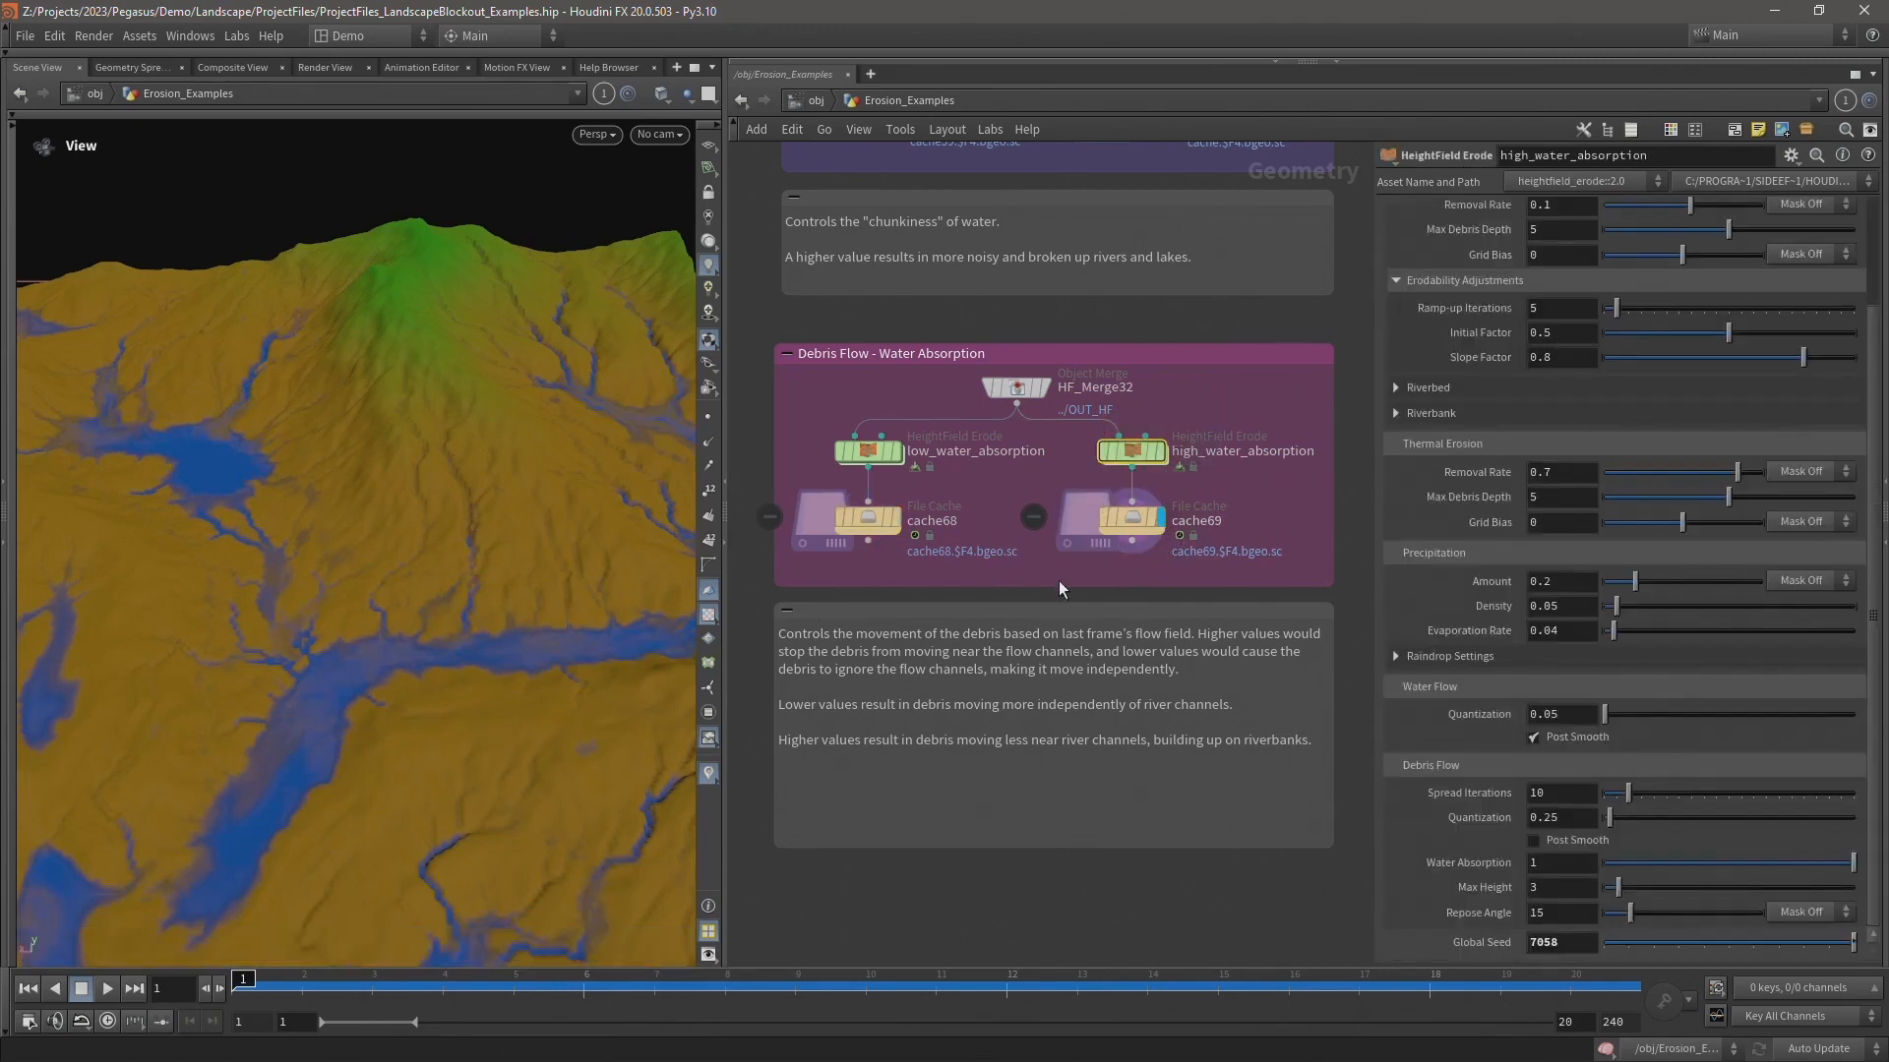
- In the Debris Flow - Max Height group, inspect low_max_height and compare the debris near the rivers in the cache70 and cache71 terrains
scroll(1039, 586, down, 3)
middle_drag(797, 664, 1336, 522)
middle_drag(987, 531, 1073, 516)
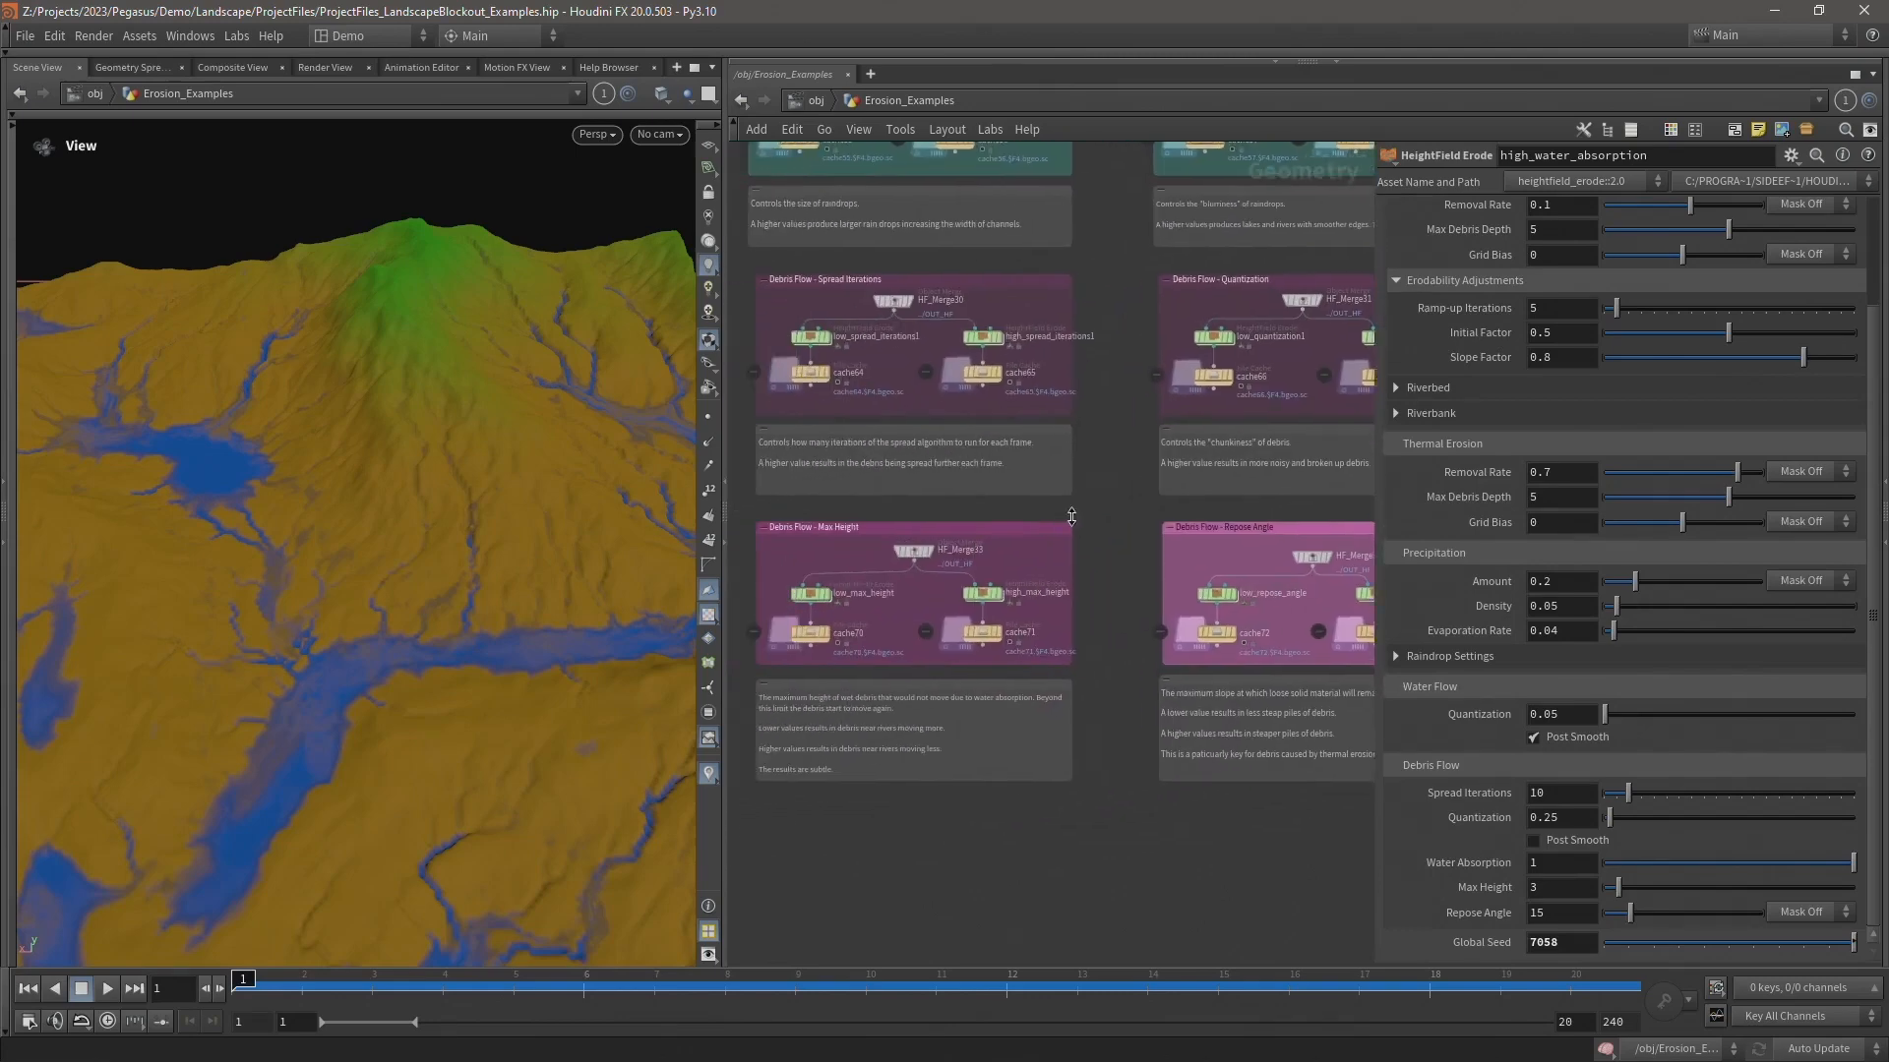
scroll(1072, 517, up, 5)
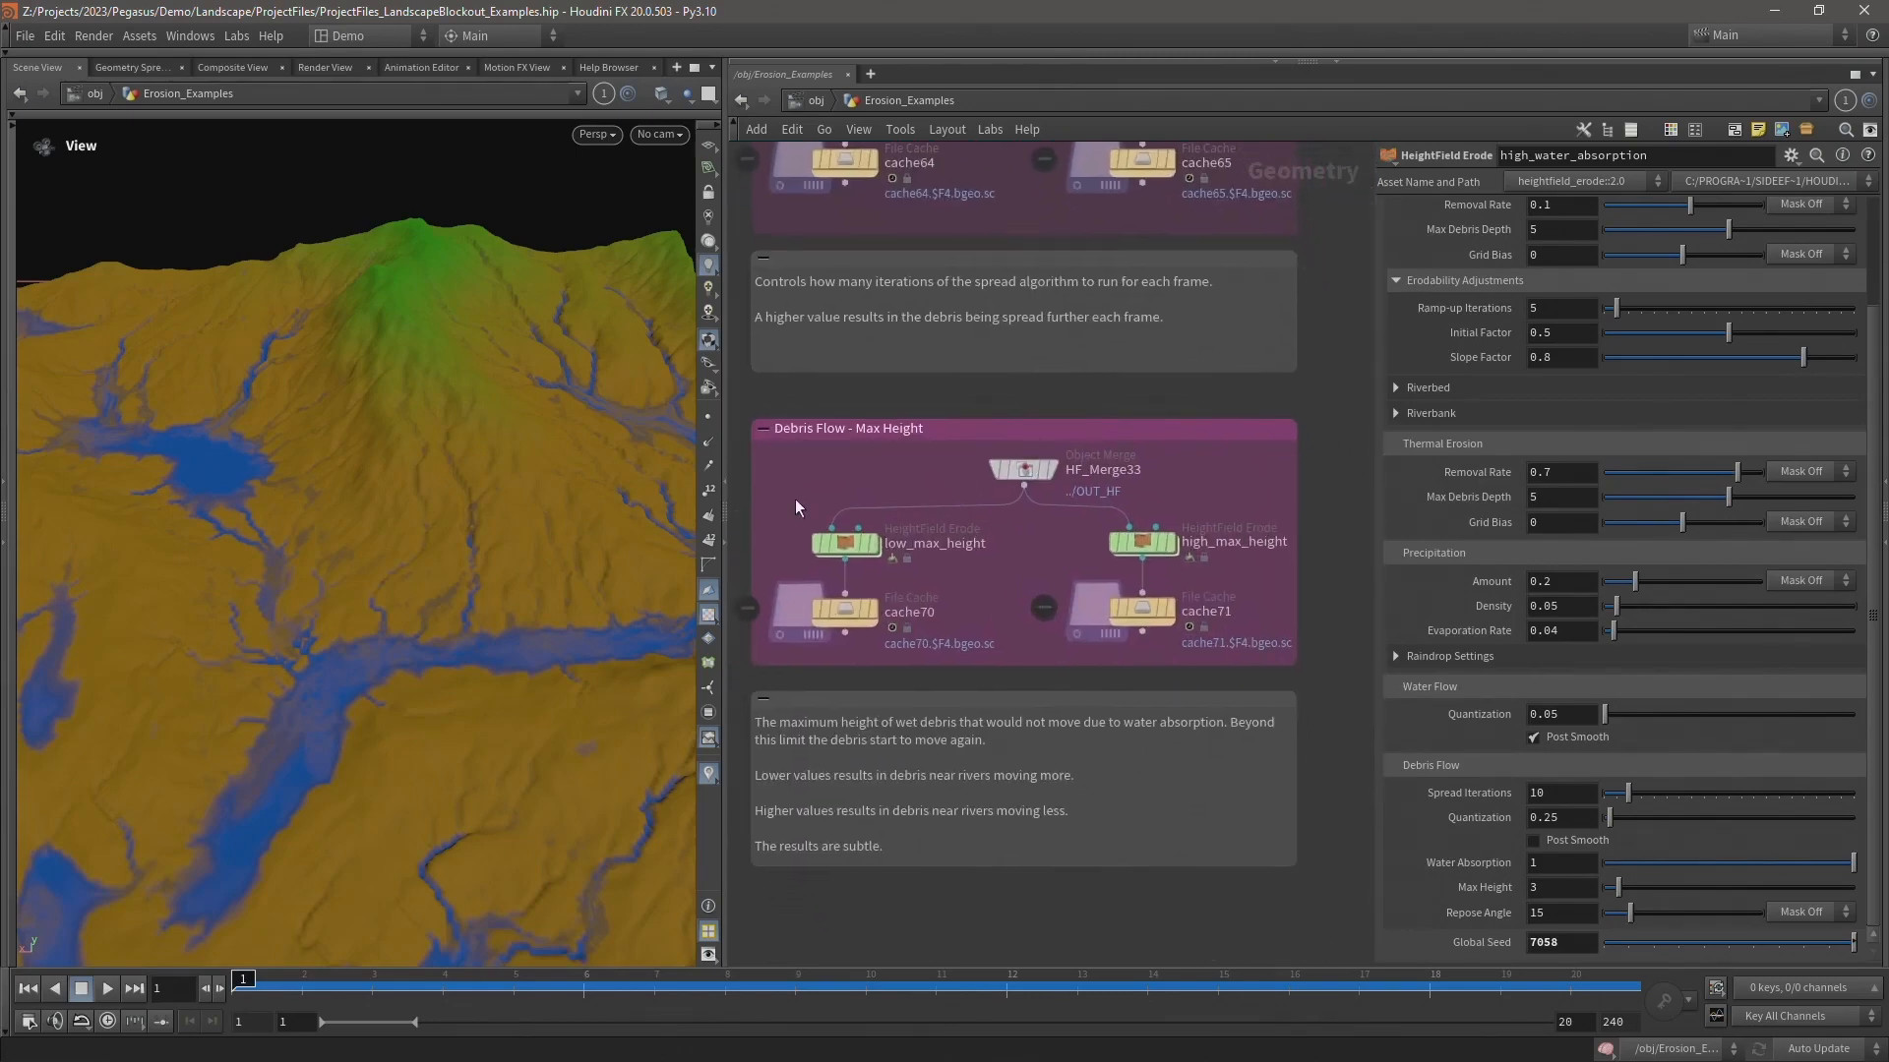
drag(795, 499, 926, 575)
mouse_move(877, 606)
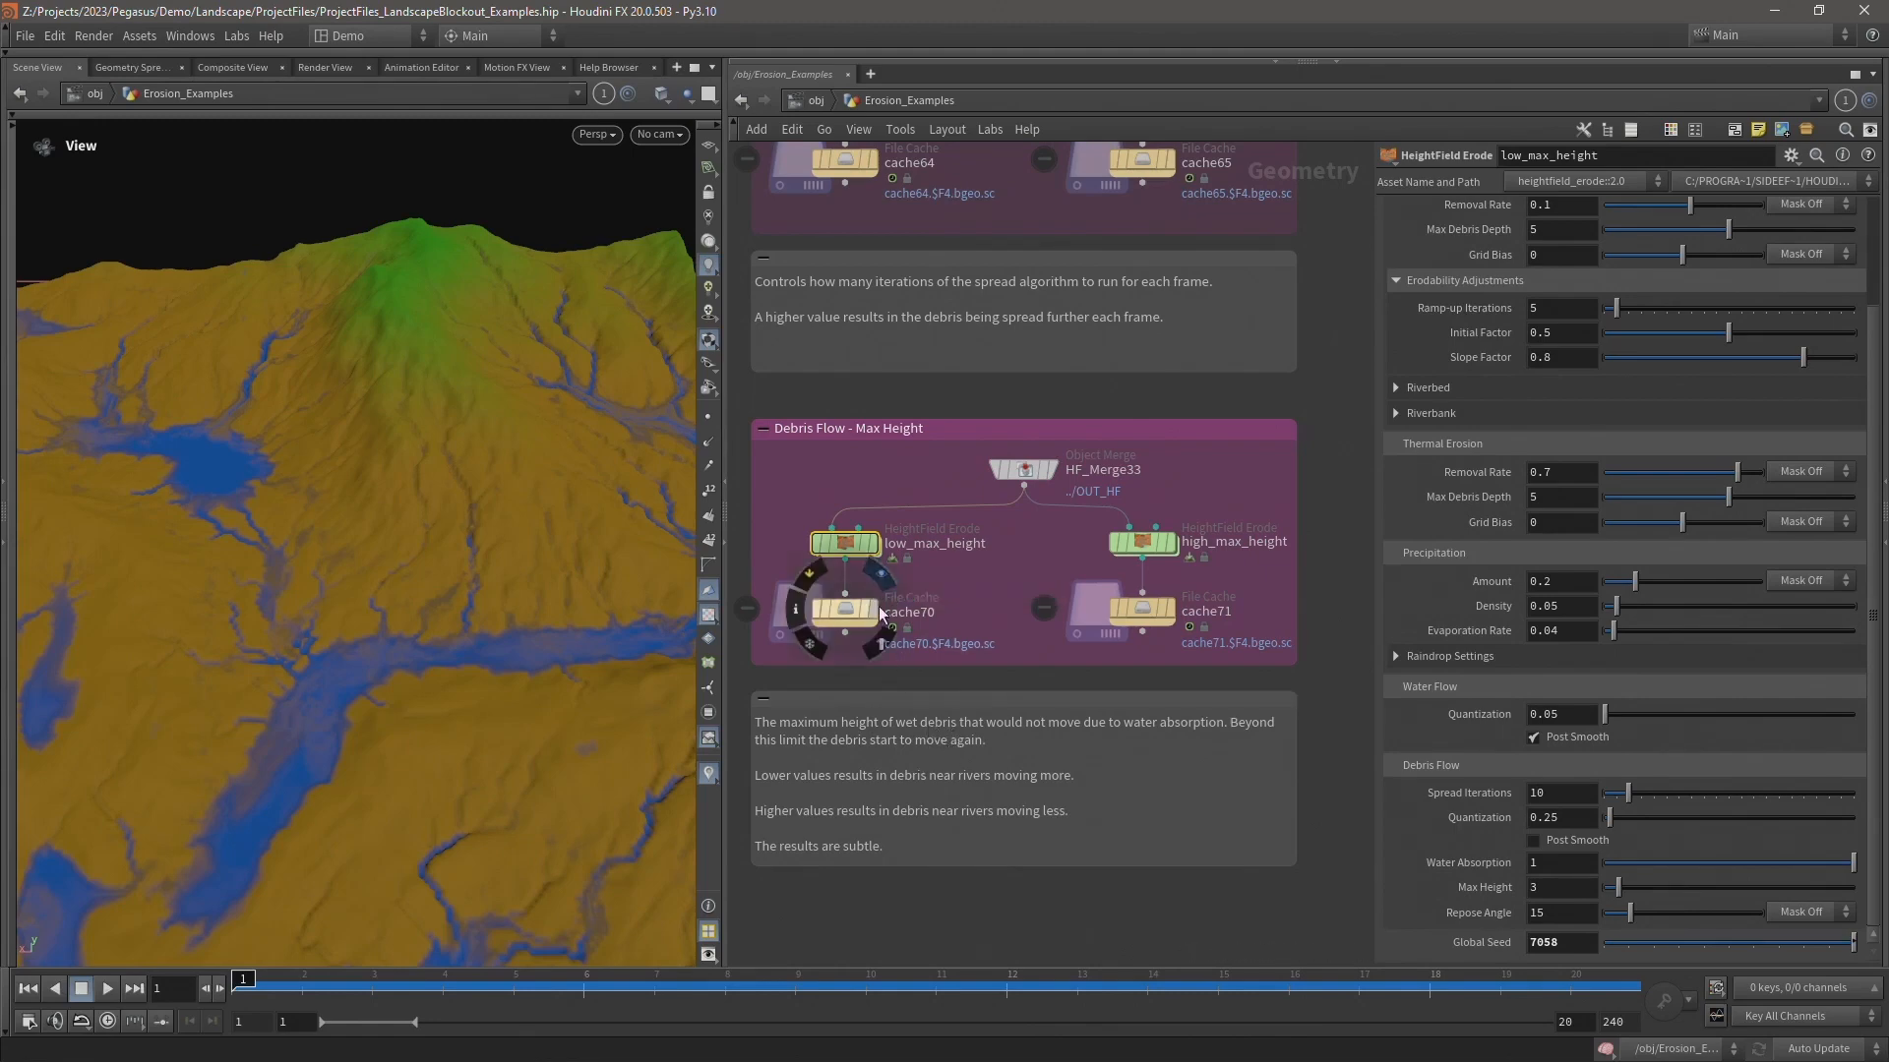
click(874, 610)
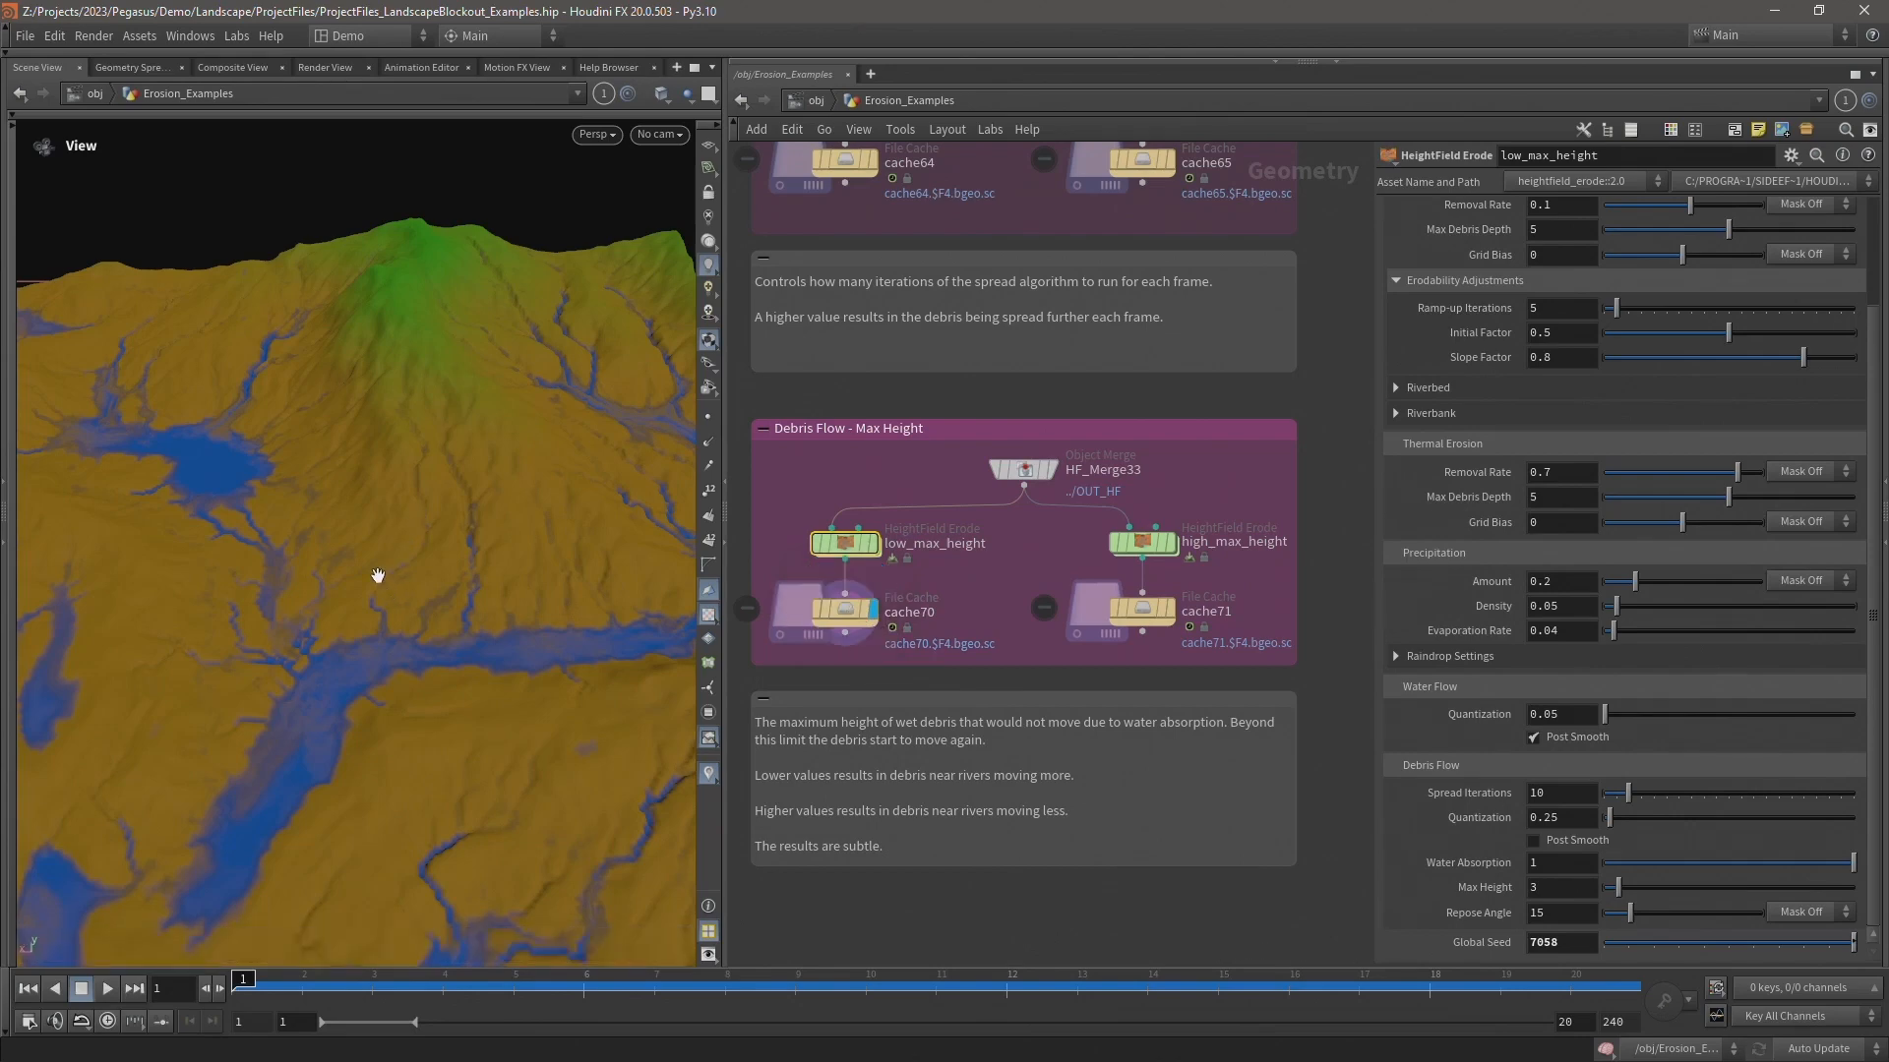
mouse_move(906, 563)
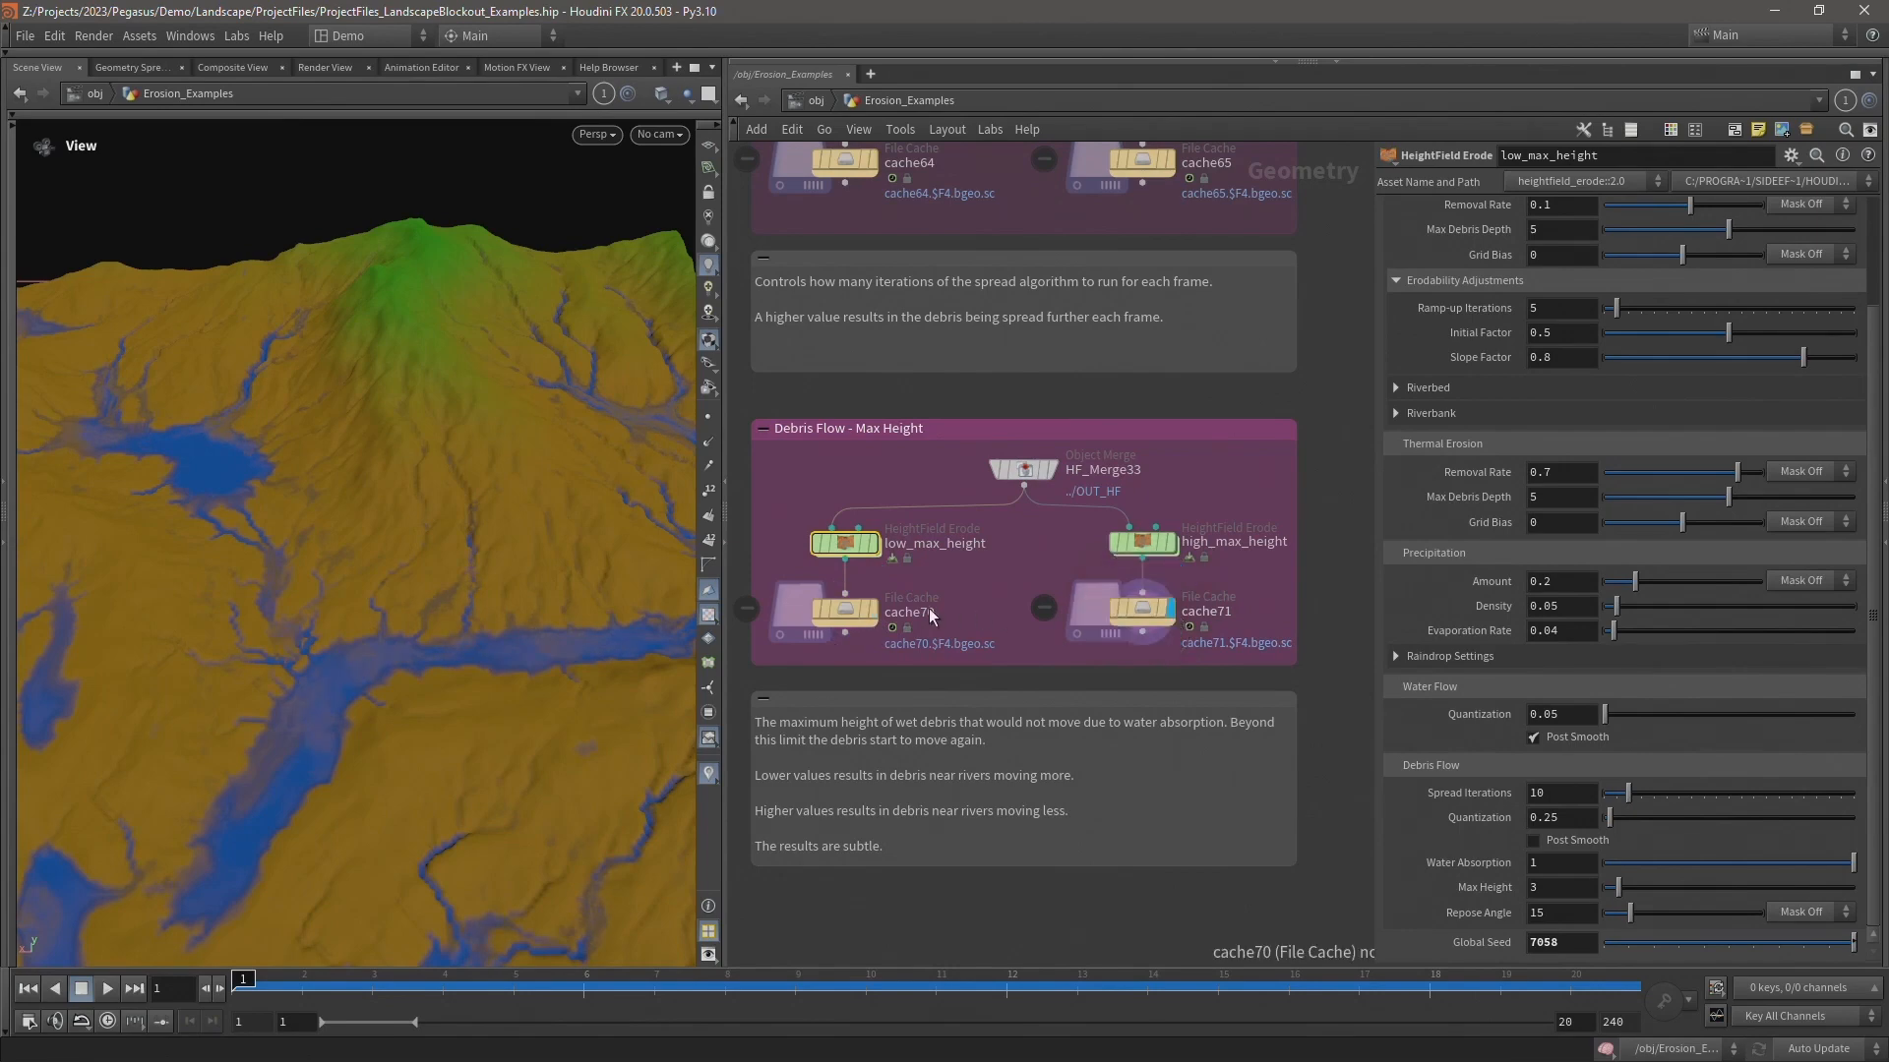
mouse_move(877, 608)
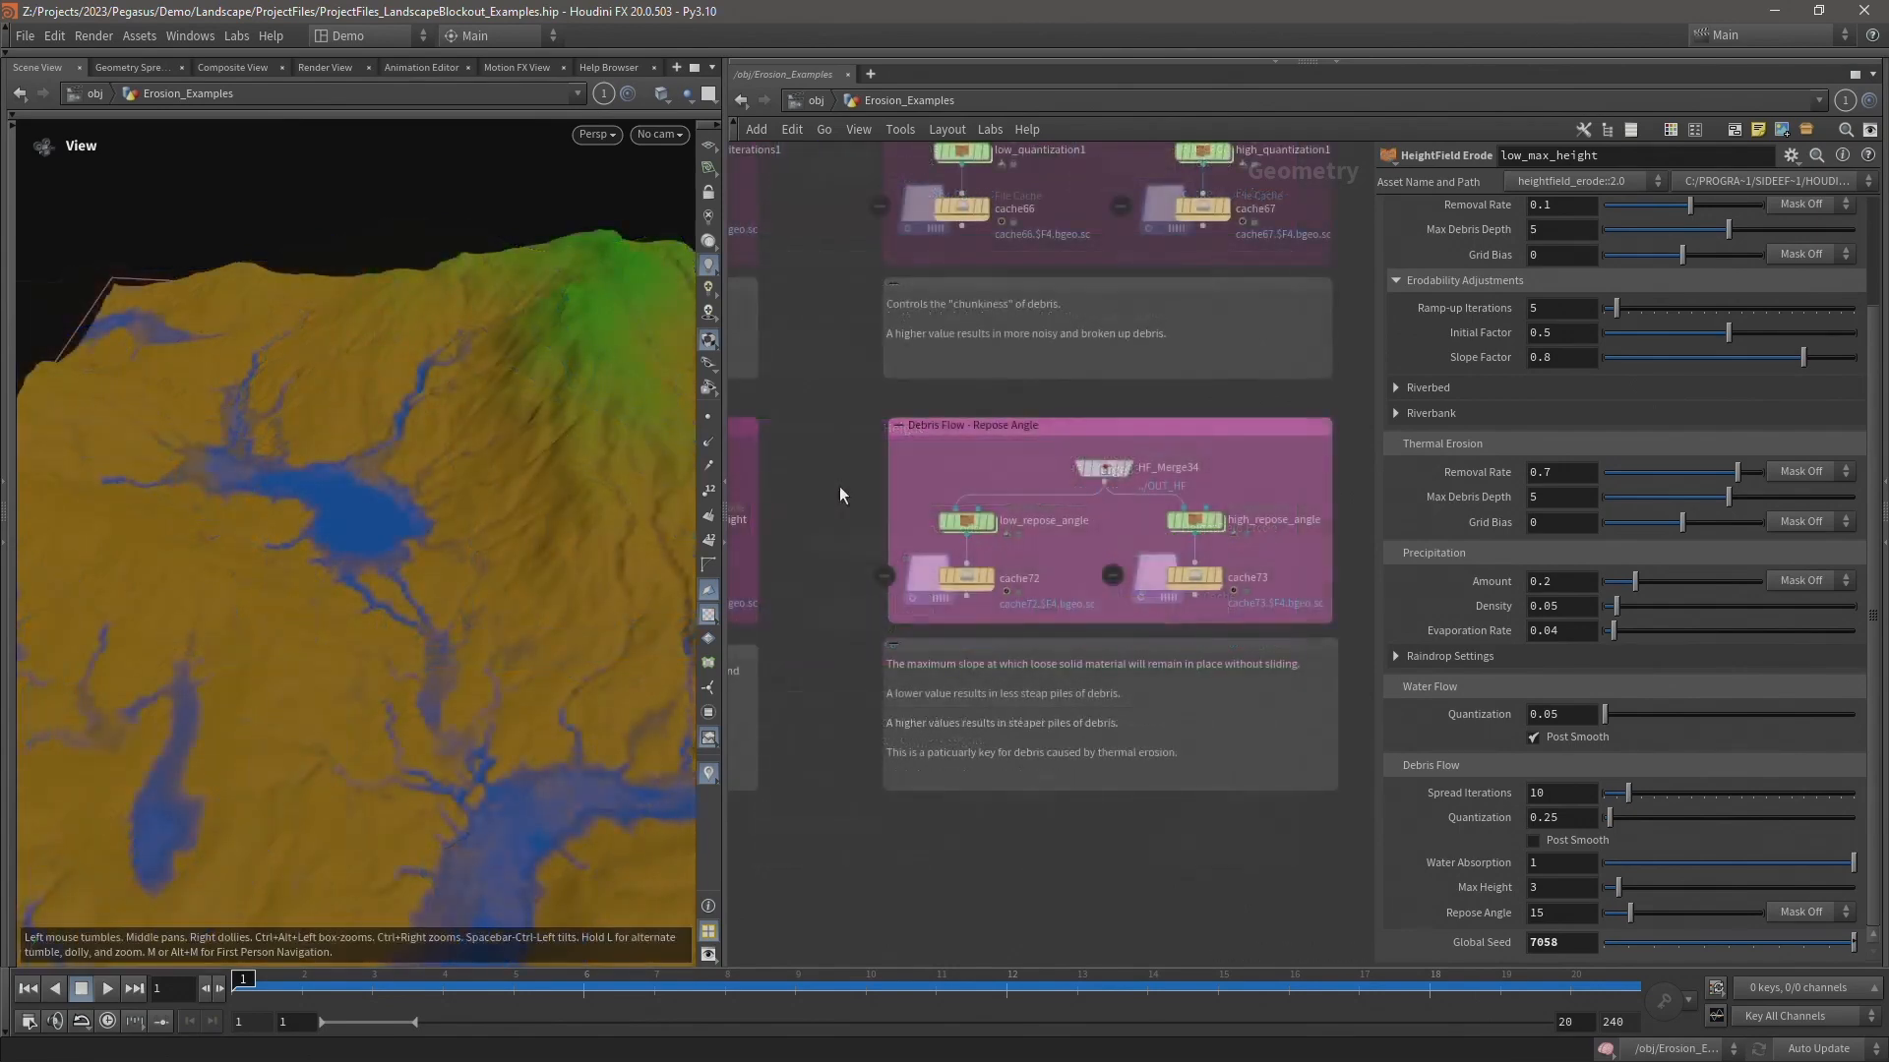
- In the Debris Flow - Repose Angle group, compare the Repose Angle of low_repose_angle and high_repose_angle and examine the debris piles in cache72 and cache73
click(965, 520)
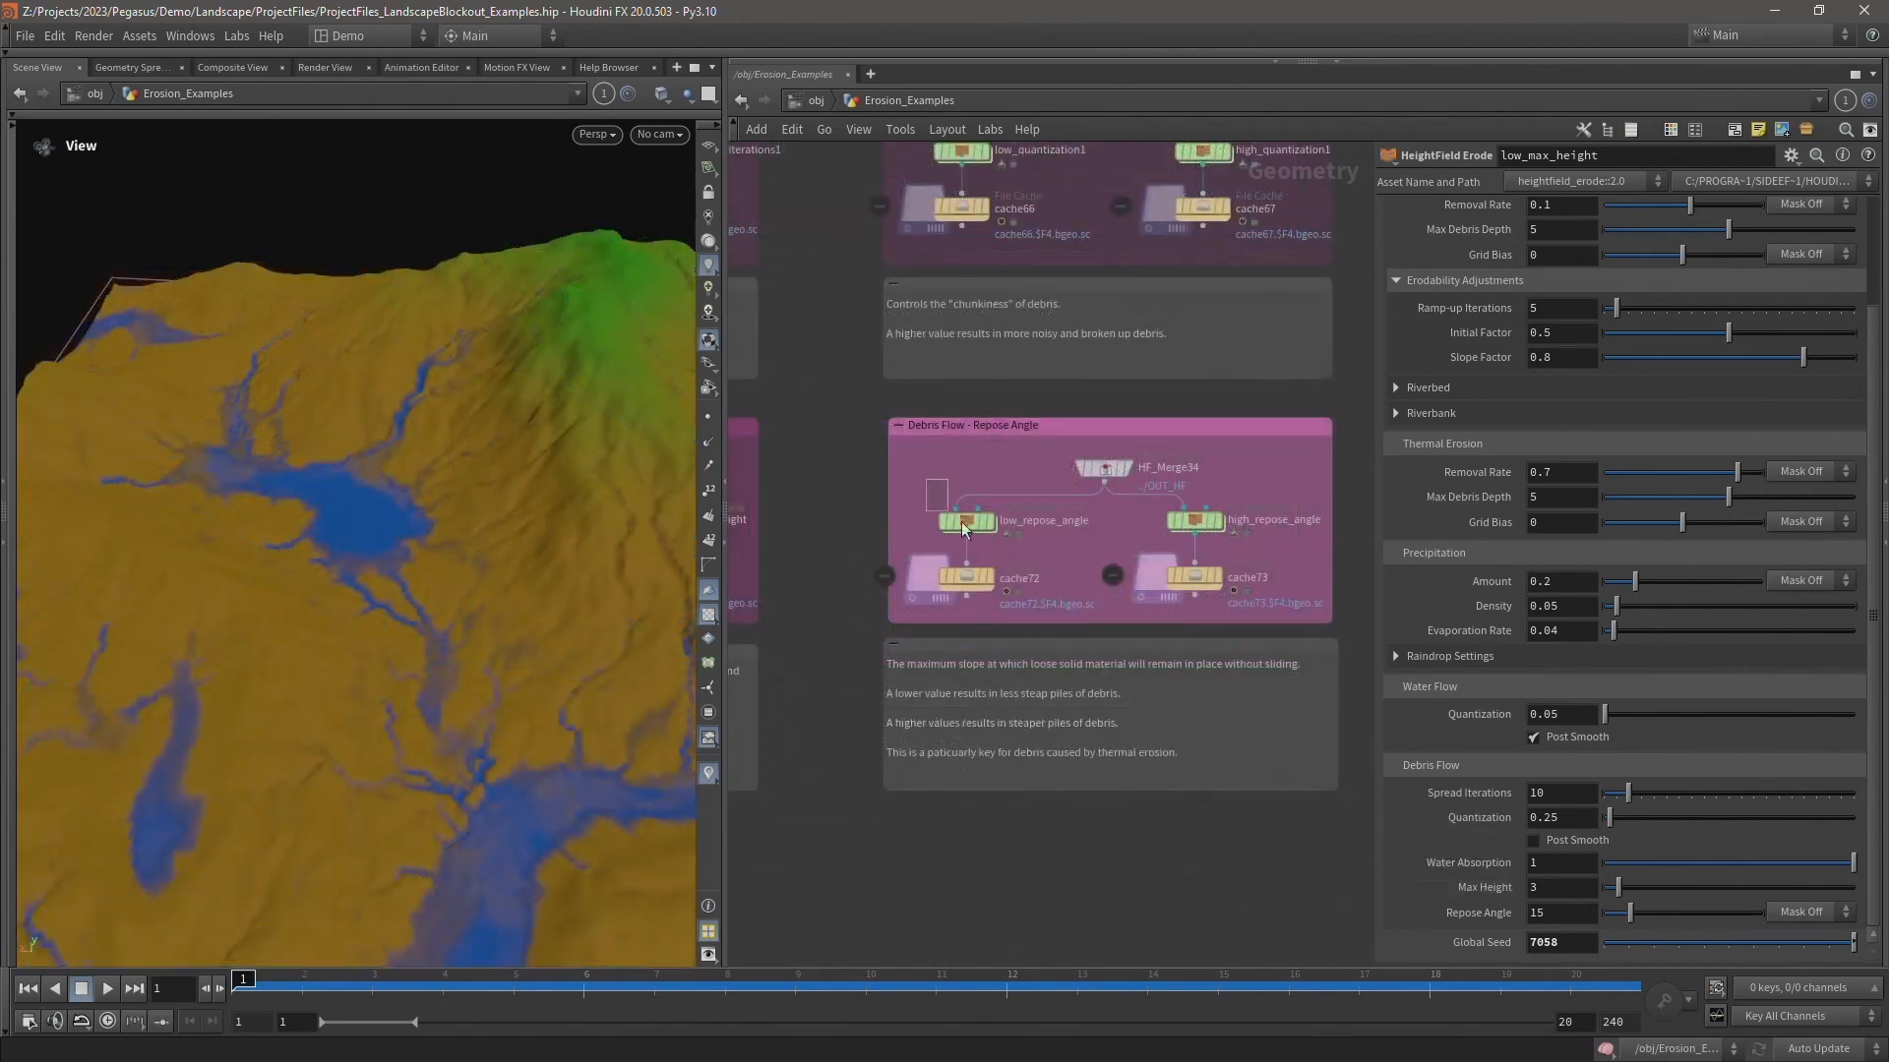
click(988, 576)
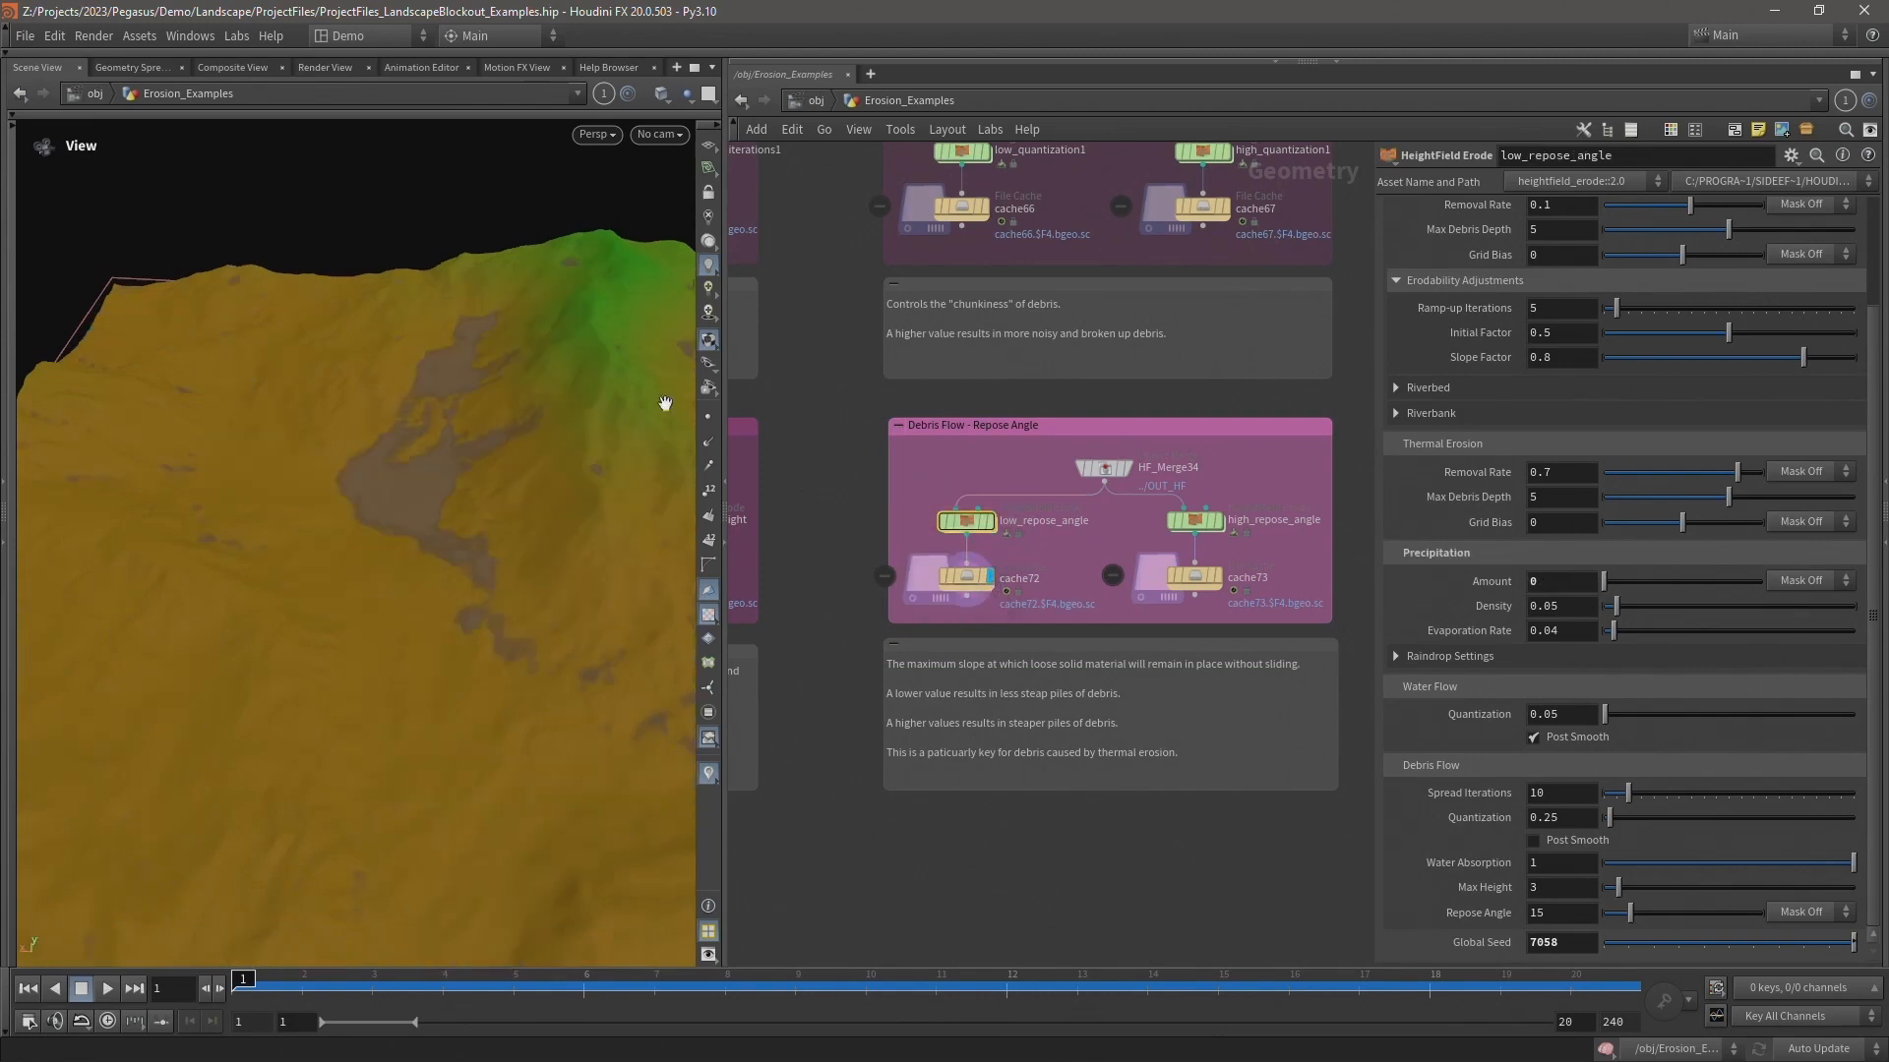
drag(548, 522, 532, 607)
scroll(533, 607, up, 5)
scroll(539, 595, down, 1)
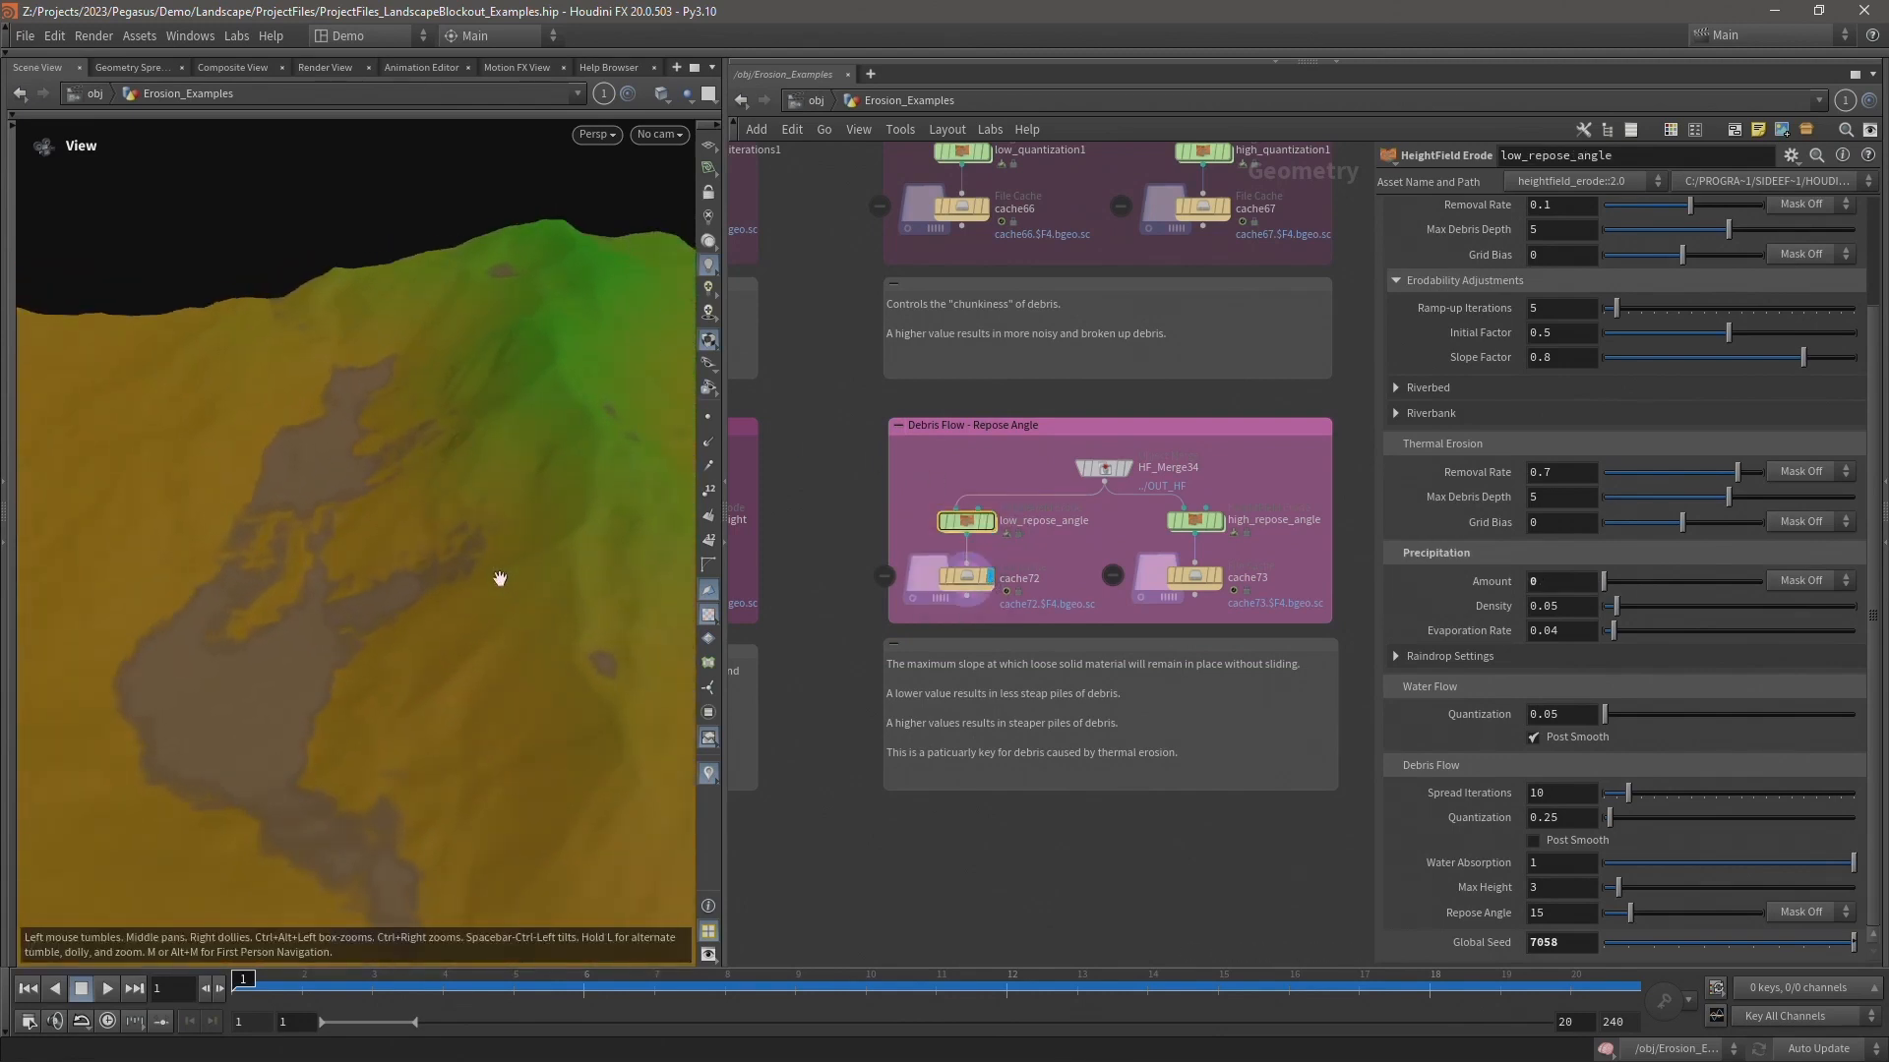
middle_drag(500, 578, 544, 487)
drag(544, 487, 556, 452)
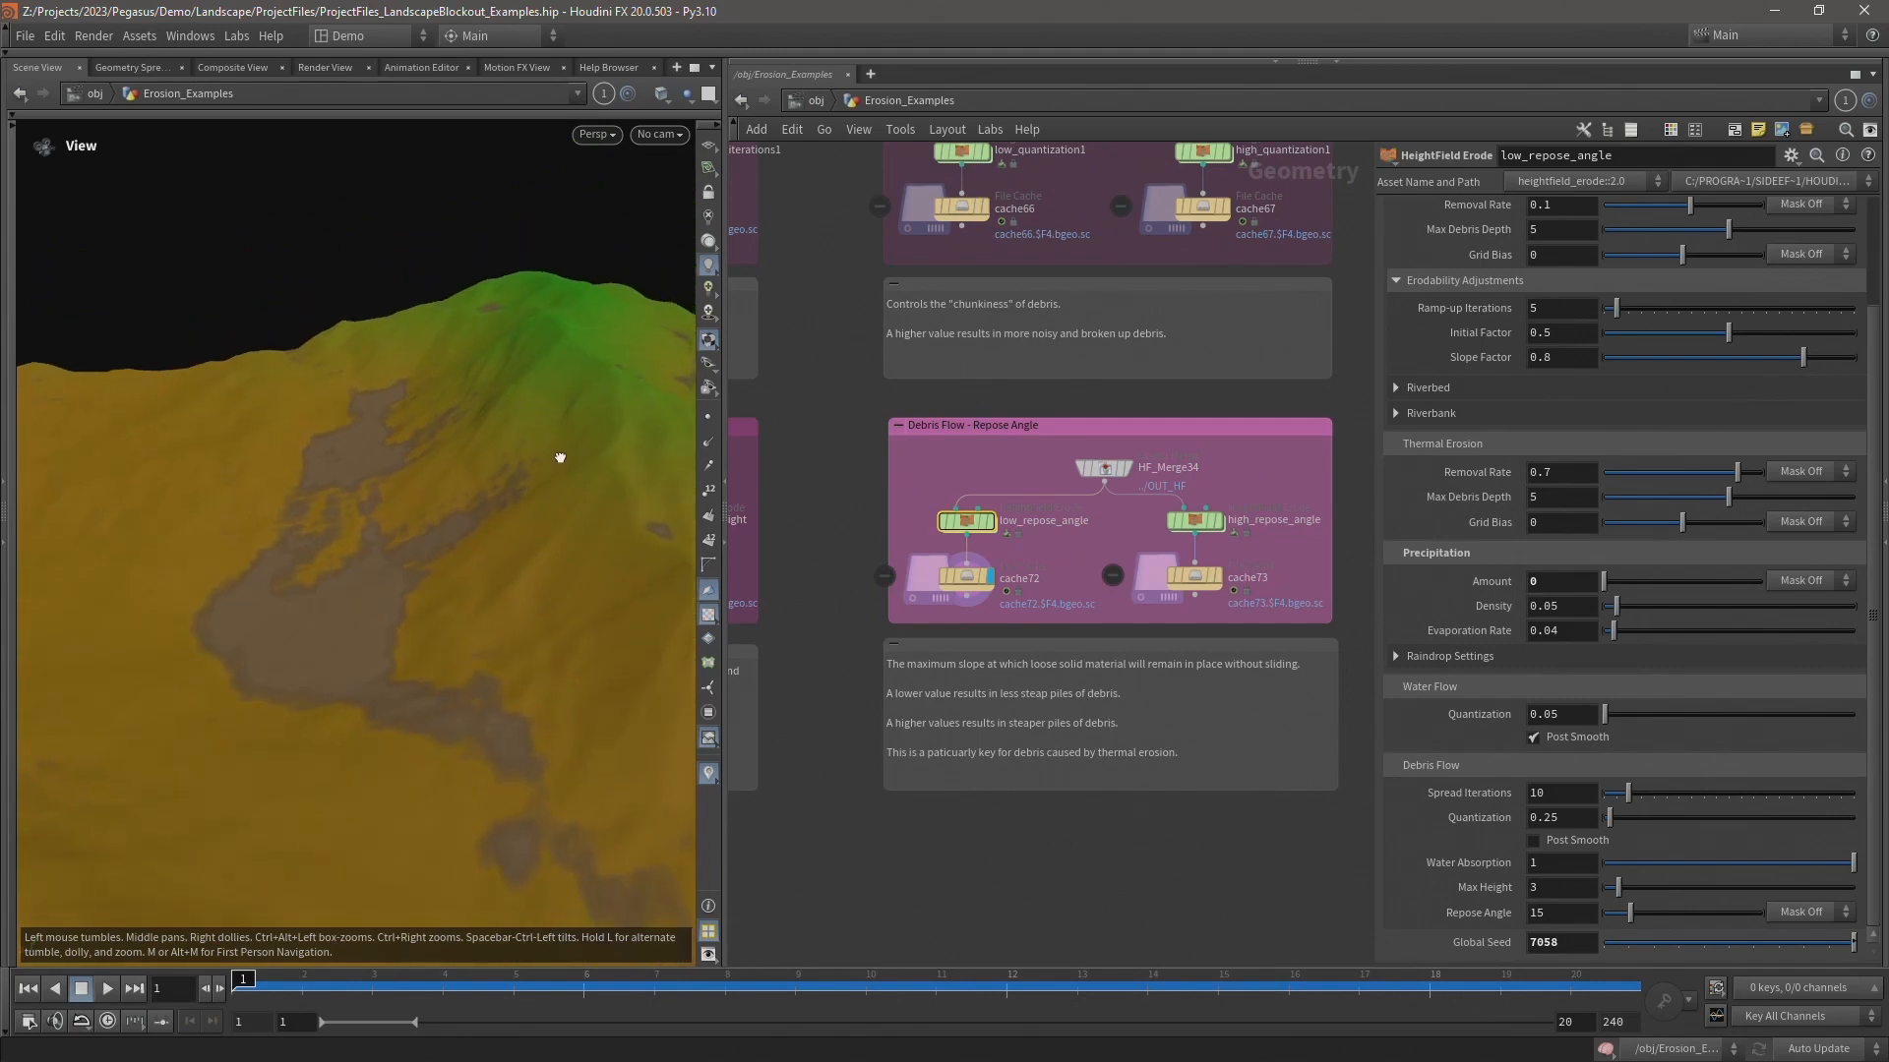
click(1245, 522)
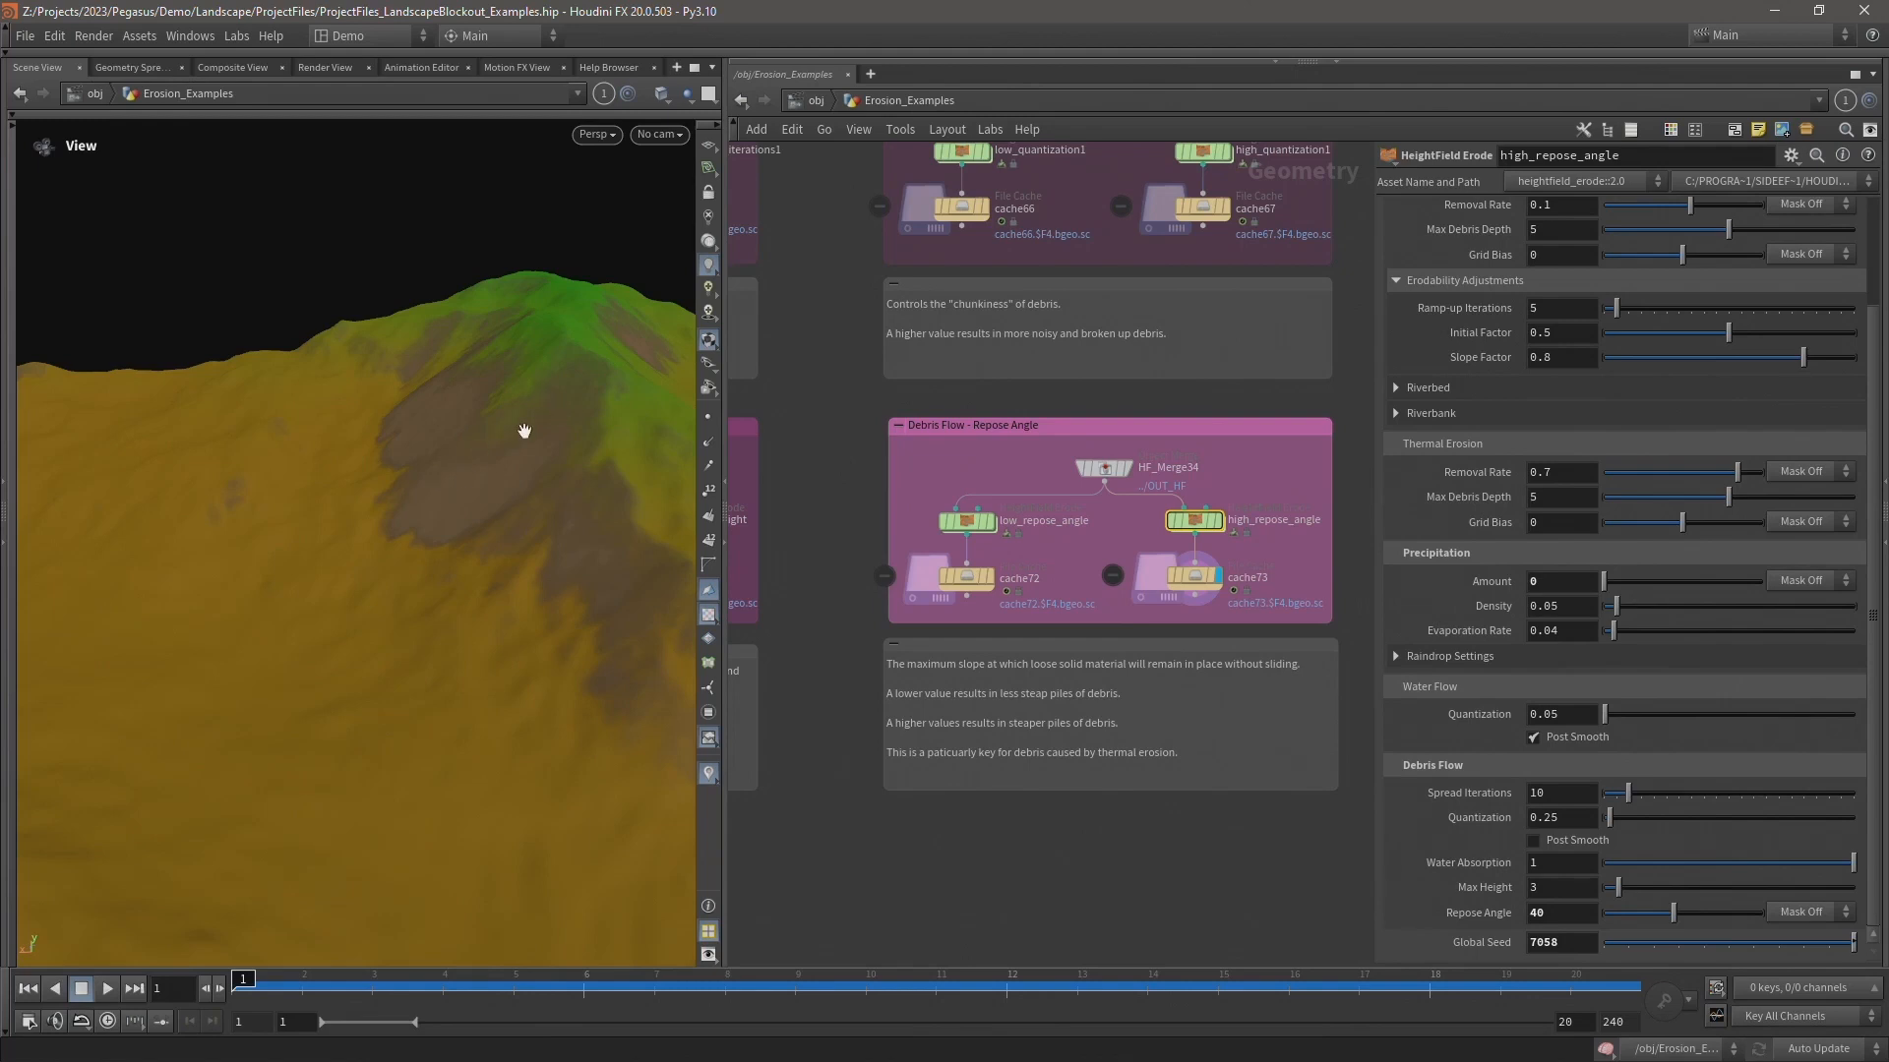
click(962, 522)
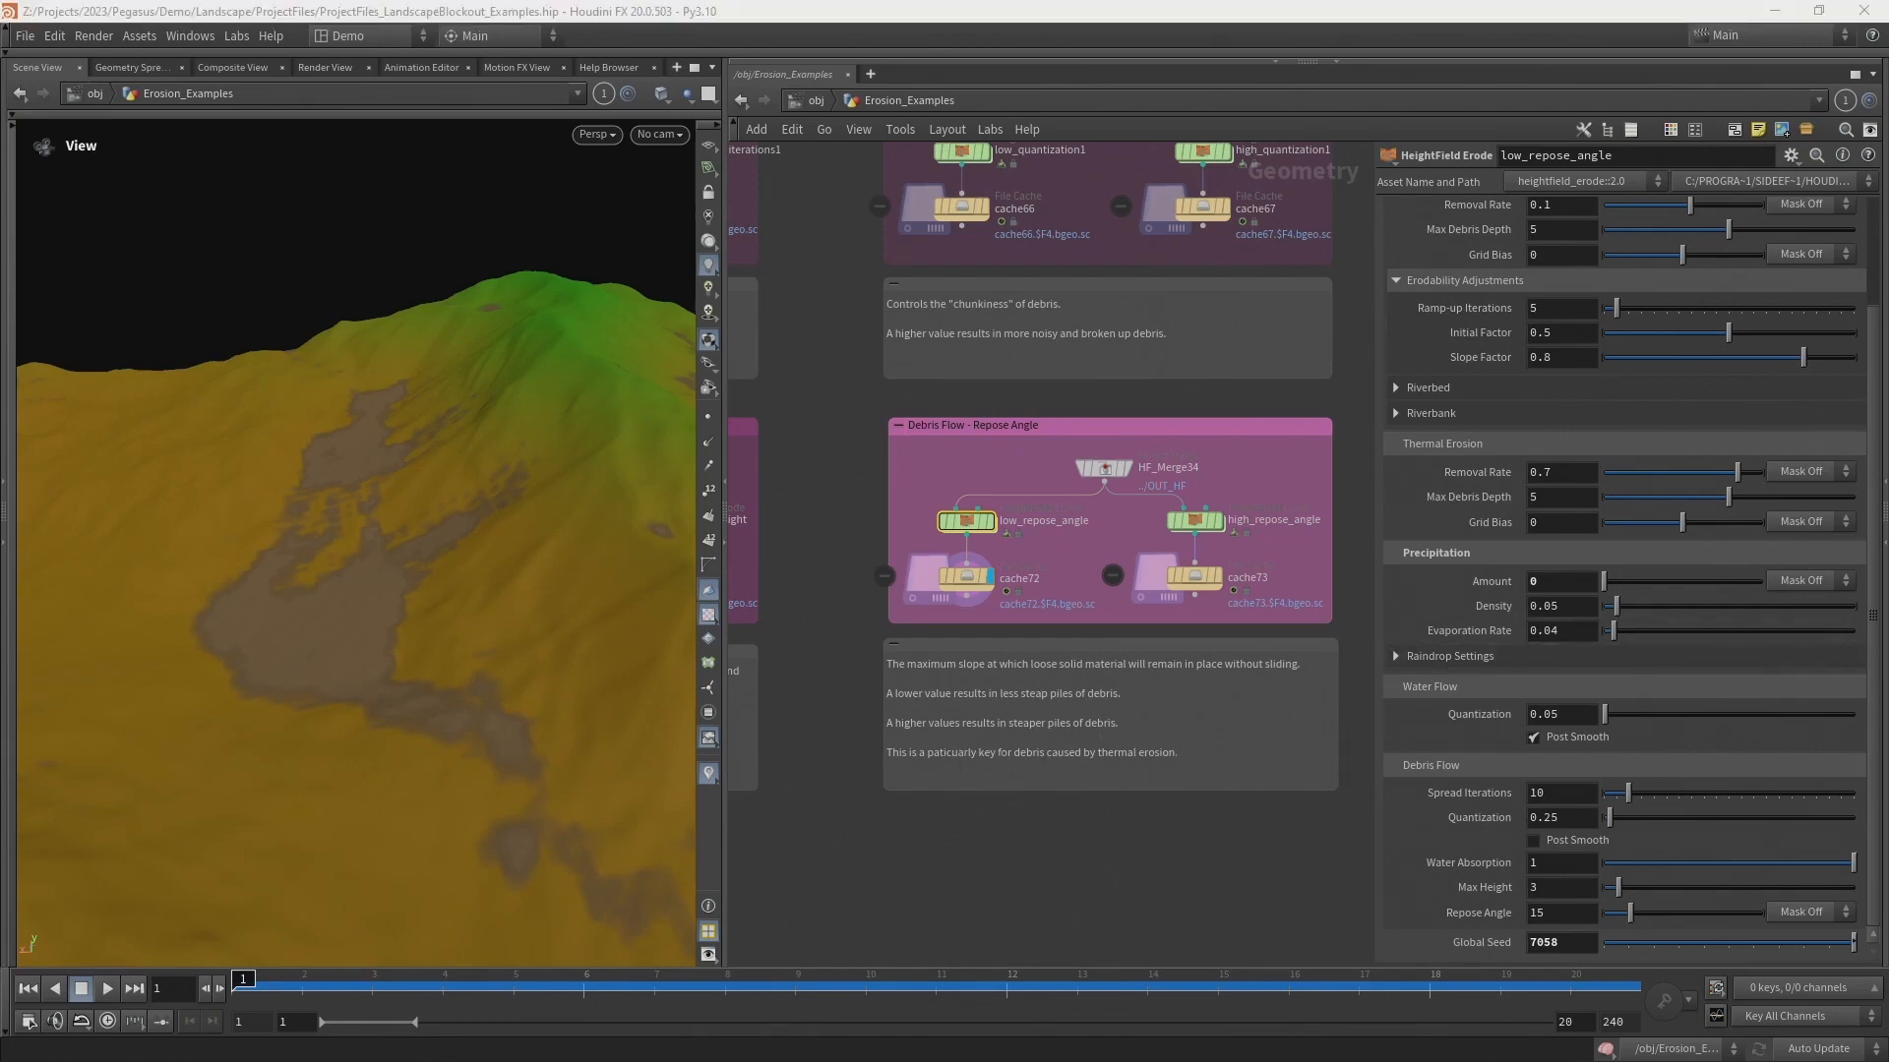
- Switch to the browser's Wikipedia article Angle of repose and examine the sand pile diagram and the talus cones photo under Applications of theory
drag(1888, 295, 889, 146)
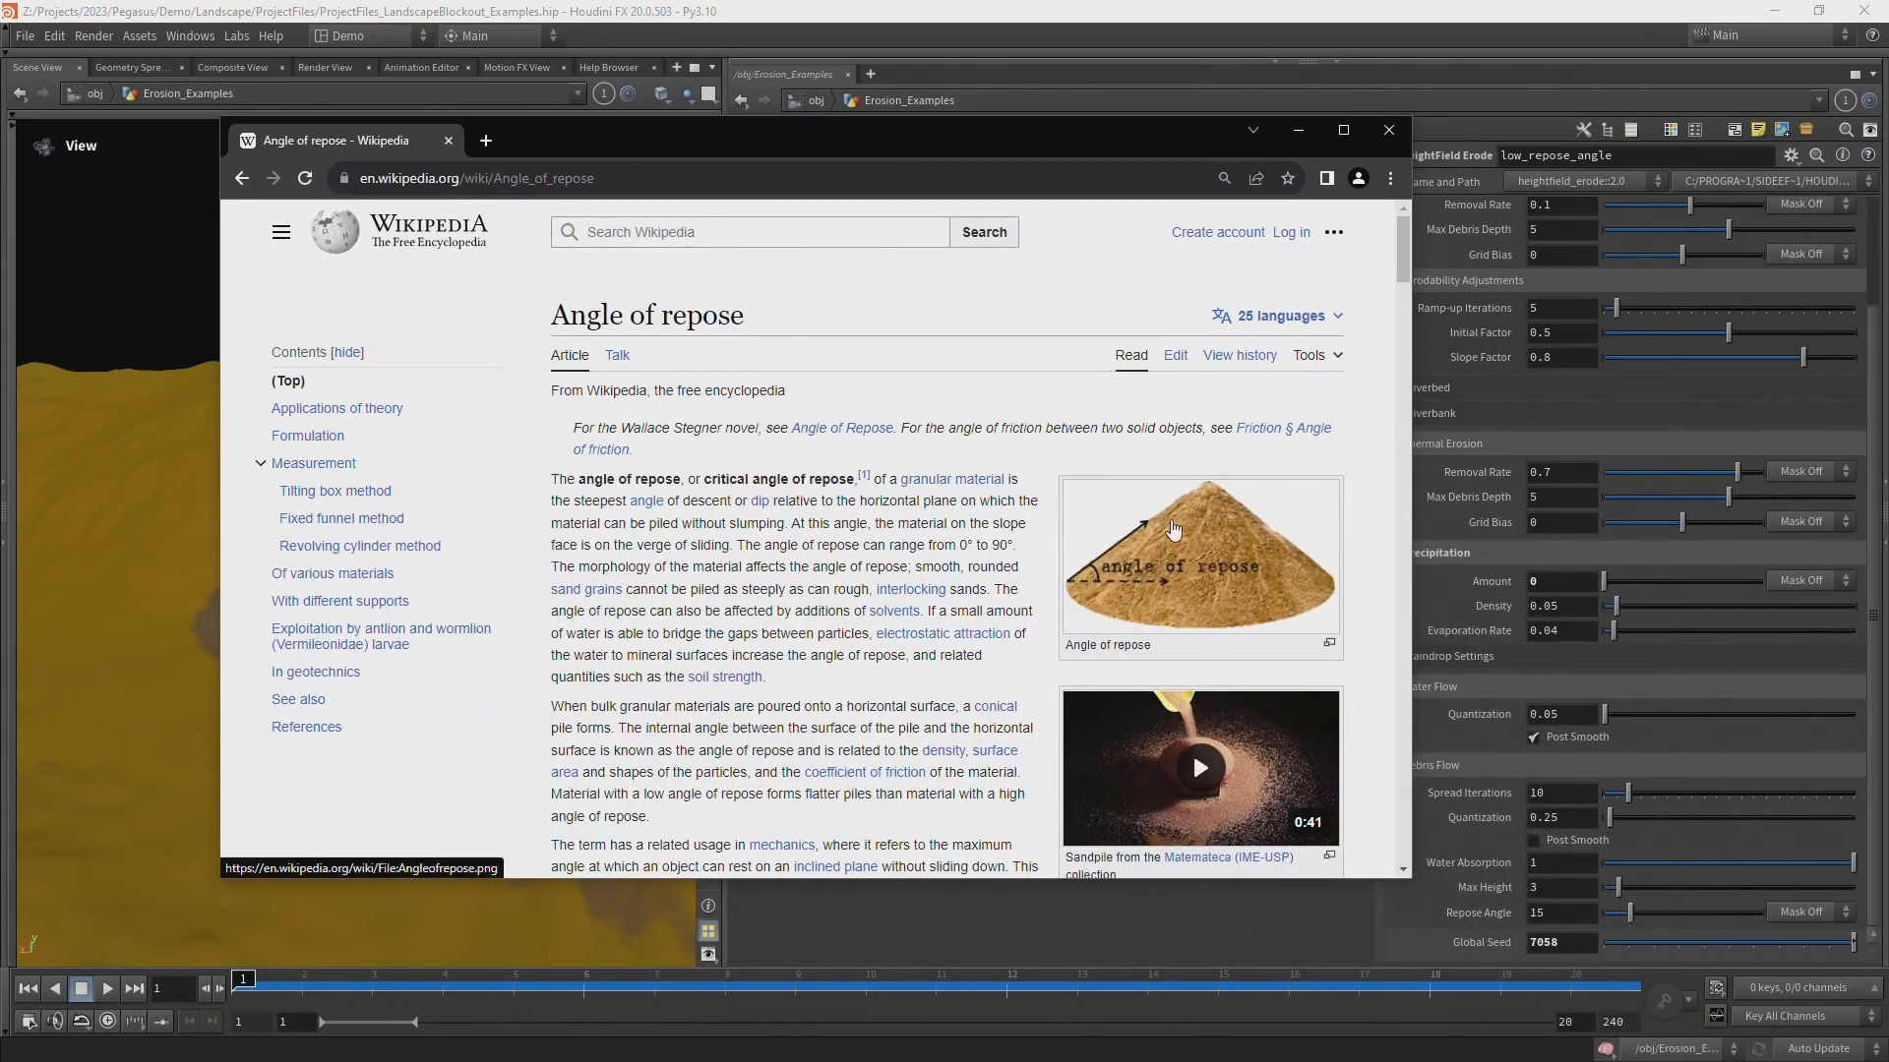
scroll(1159, 560, down, 1)
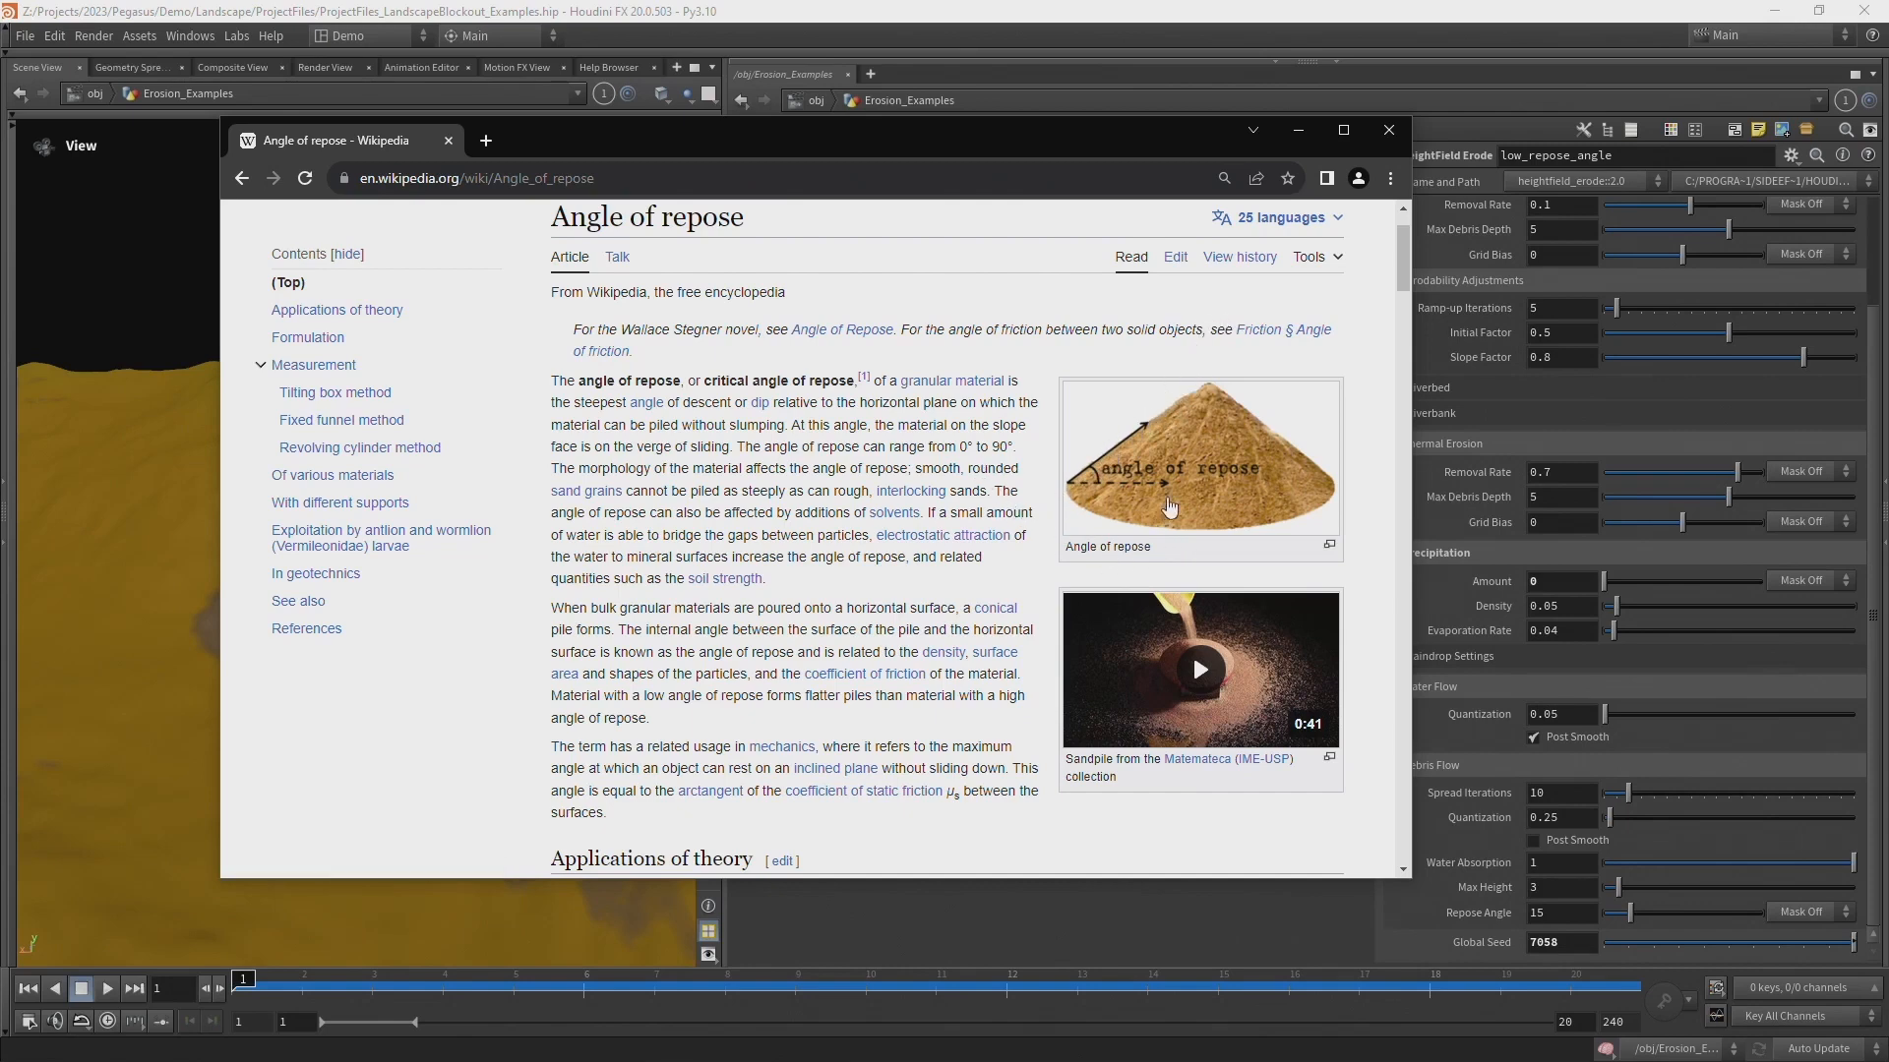
scroll(1113, 479, down, 5)
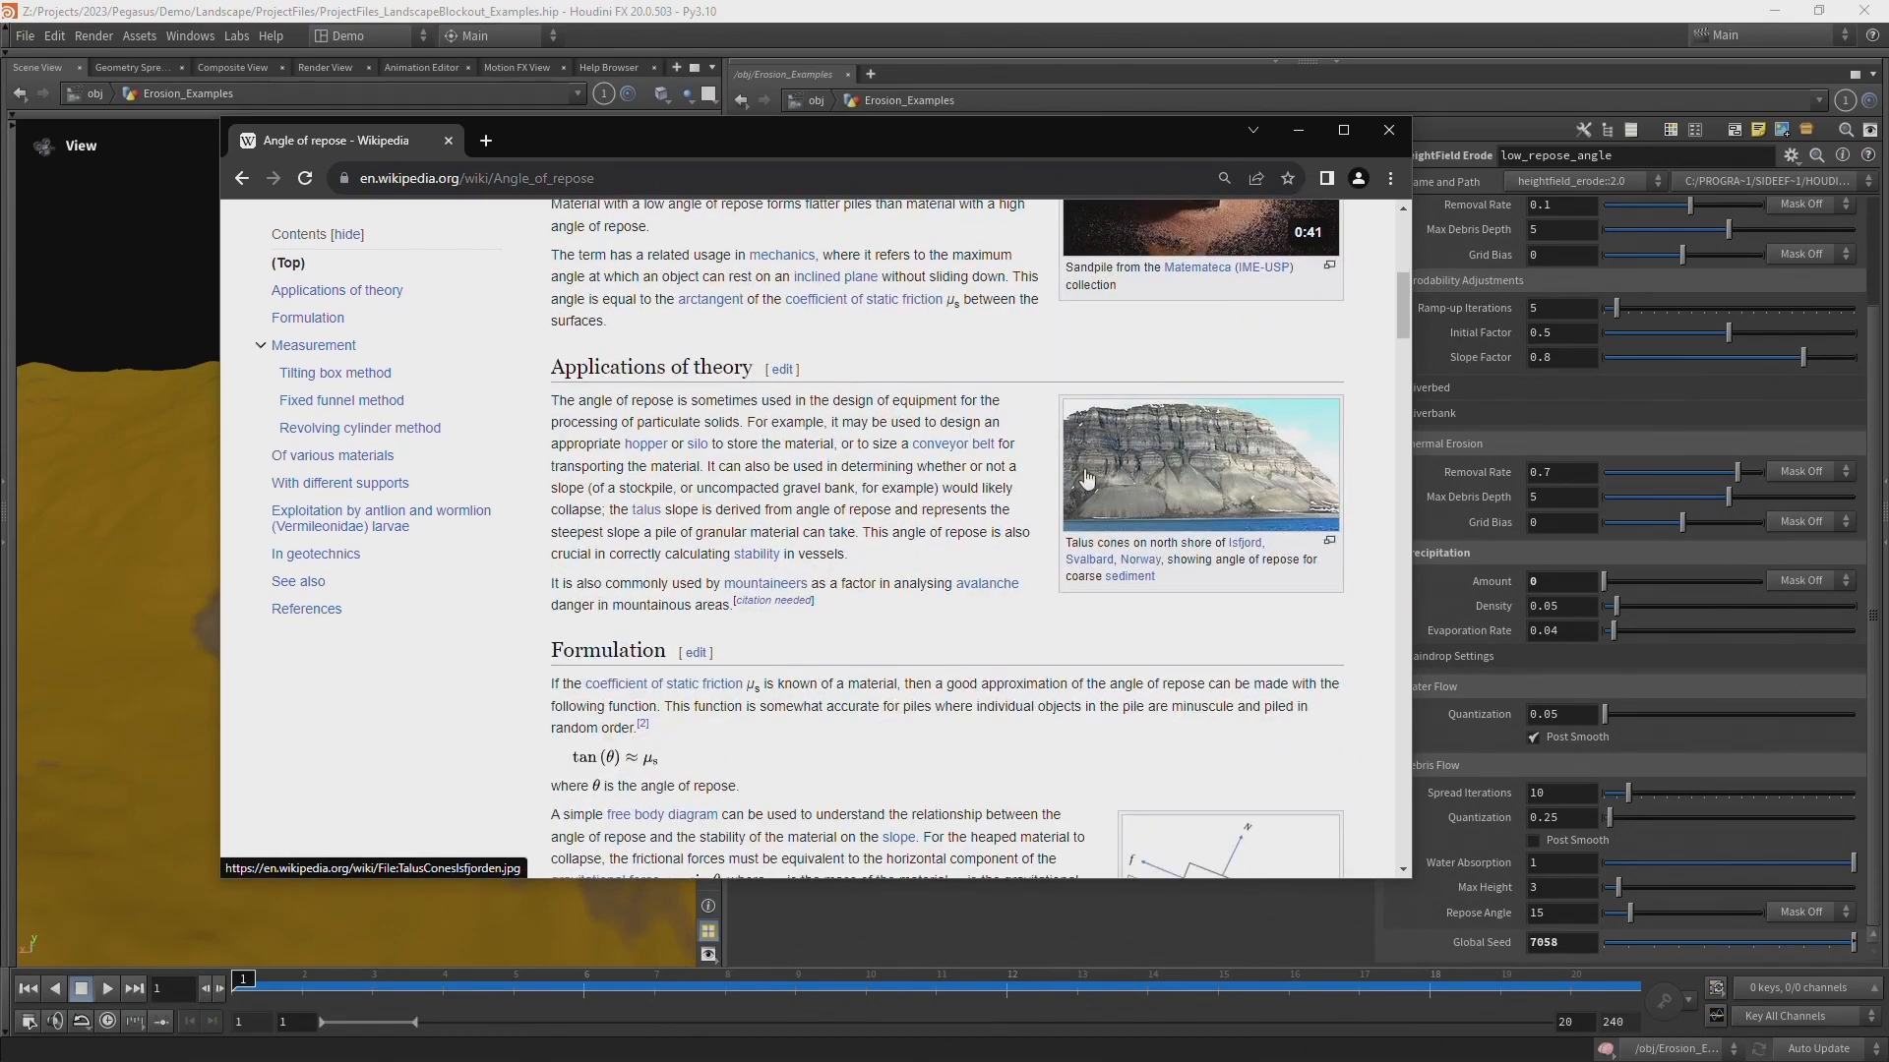
- Enlarge the Wikipedia photo of the Isfjorden talus cones to examine the debris slopes, and switch back to Houdini
click(1147, 483)
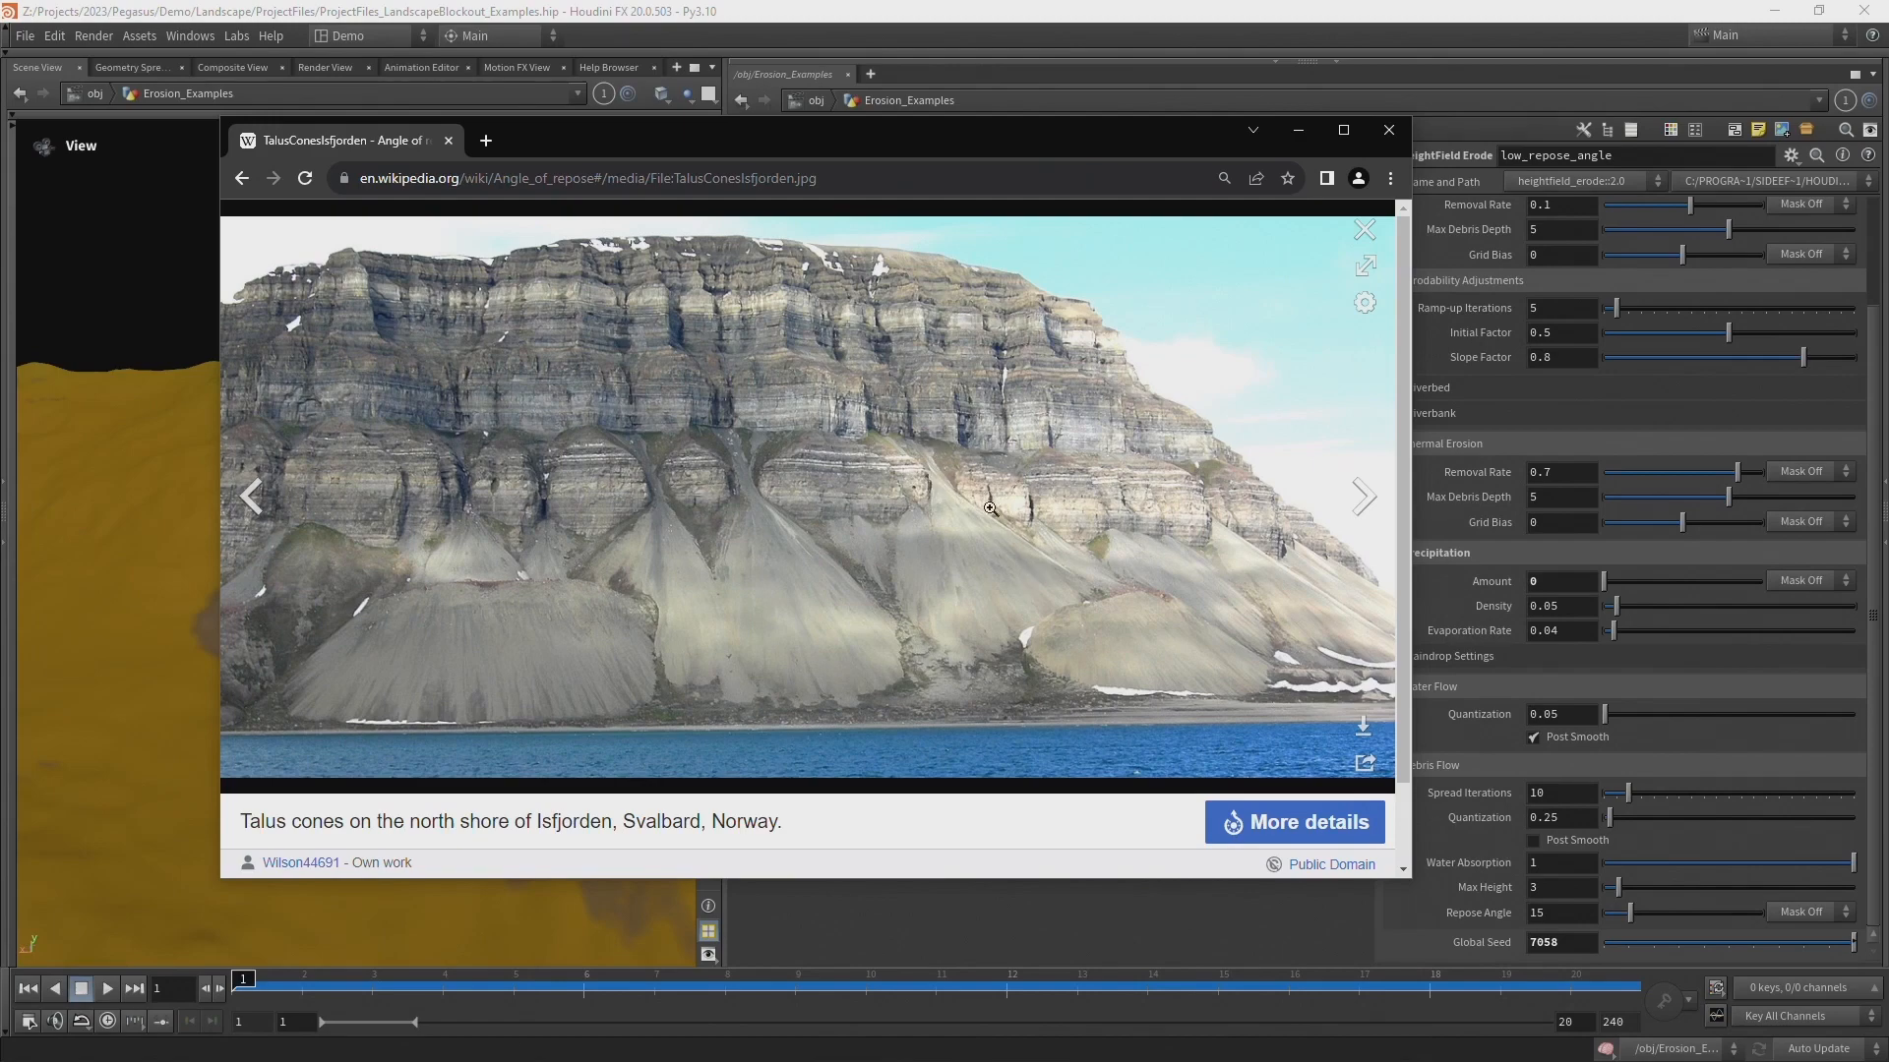
key(alt+Tab)
click(1220, 576)
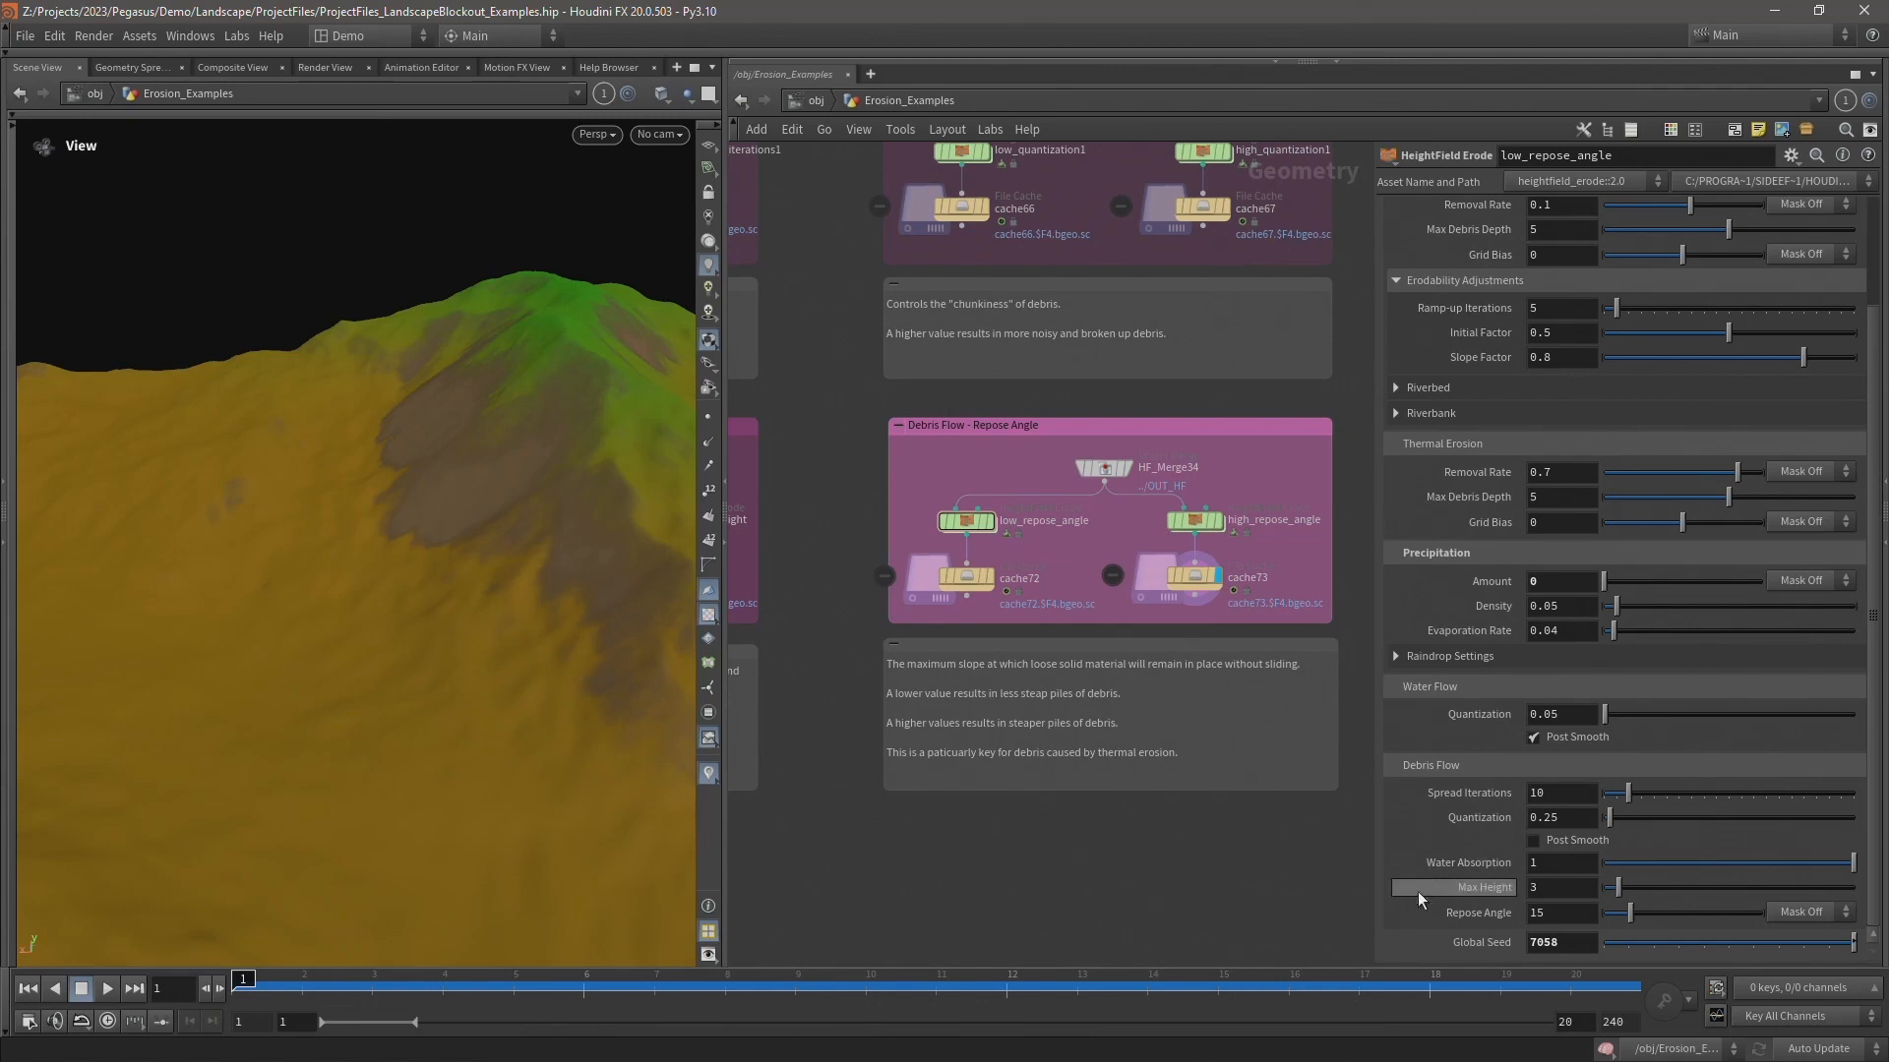
- Review all example groups in the Erosion_Examples network and inspect the main Hydro and Thermal erosion settings of low_repose_angle
scroll(1426, 393, up, 3)
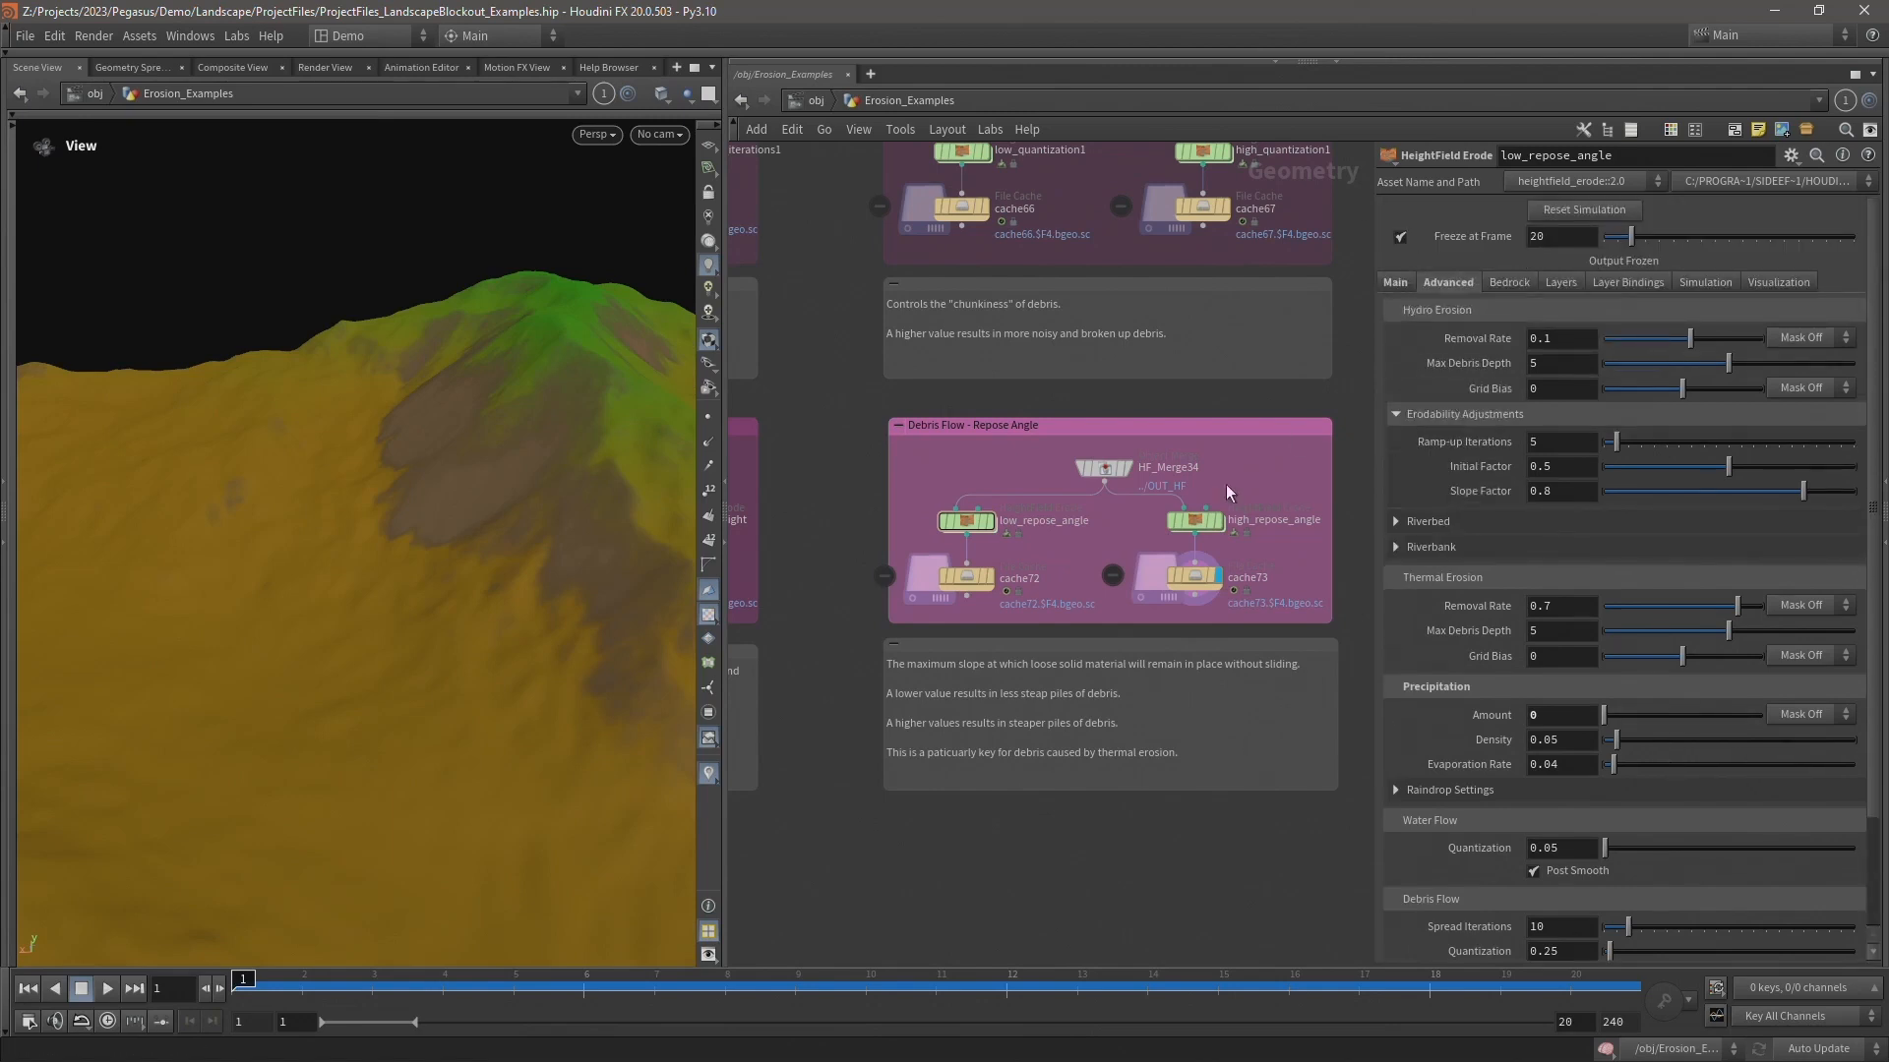
scroll(919, 533, down, 8)
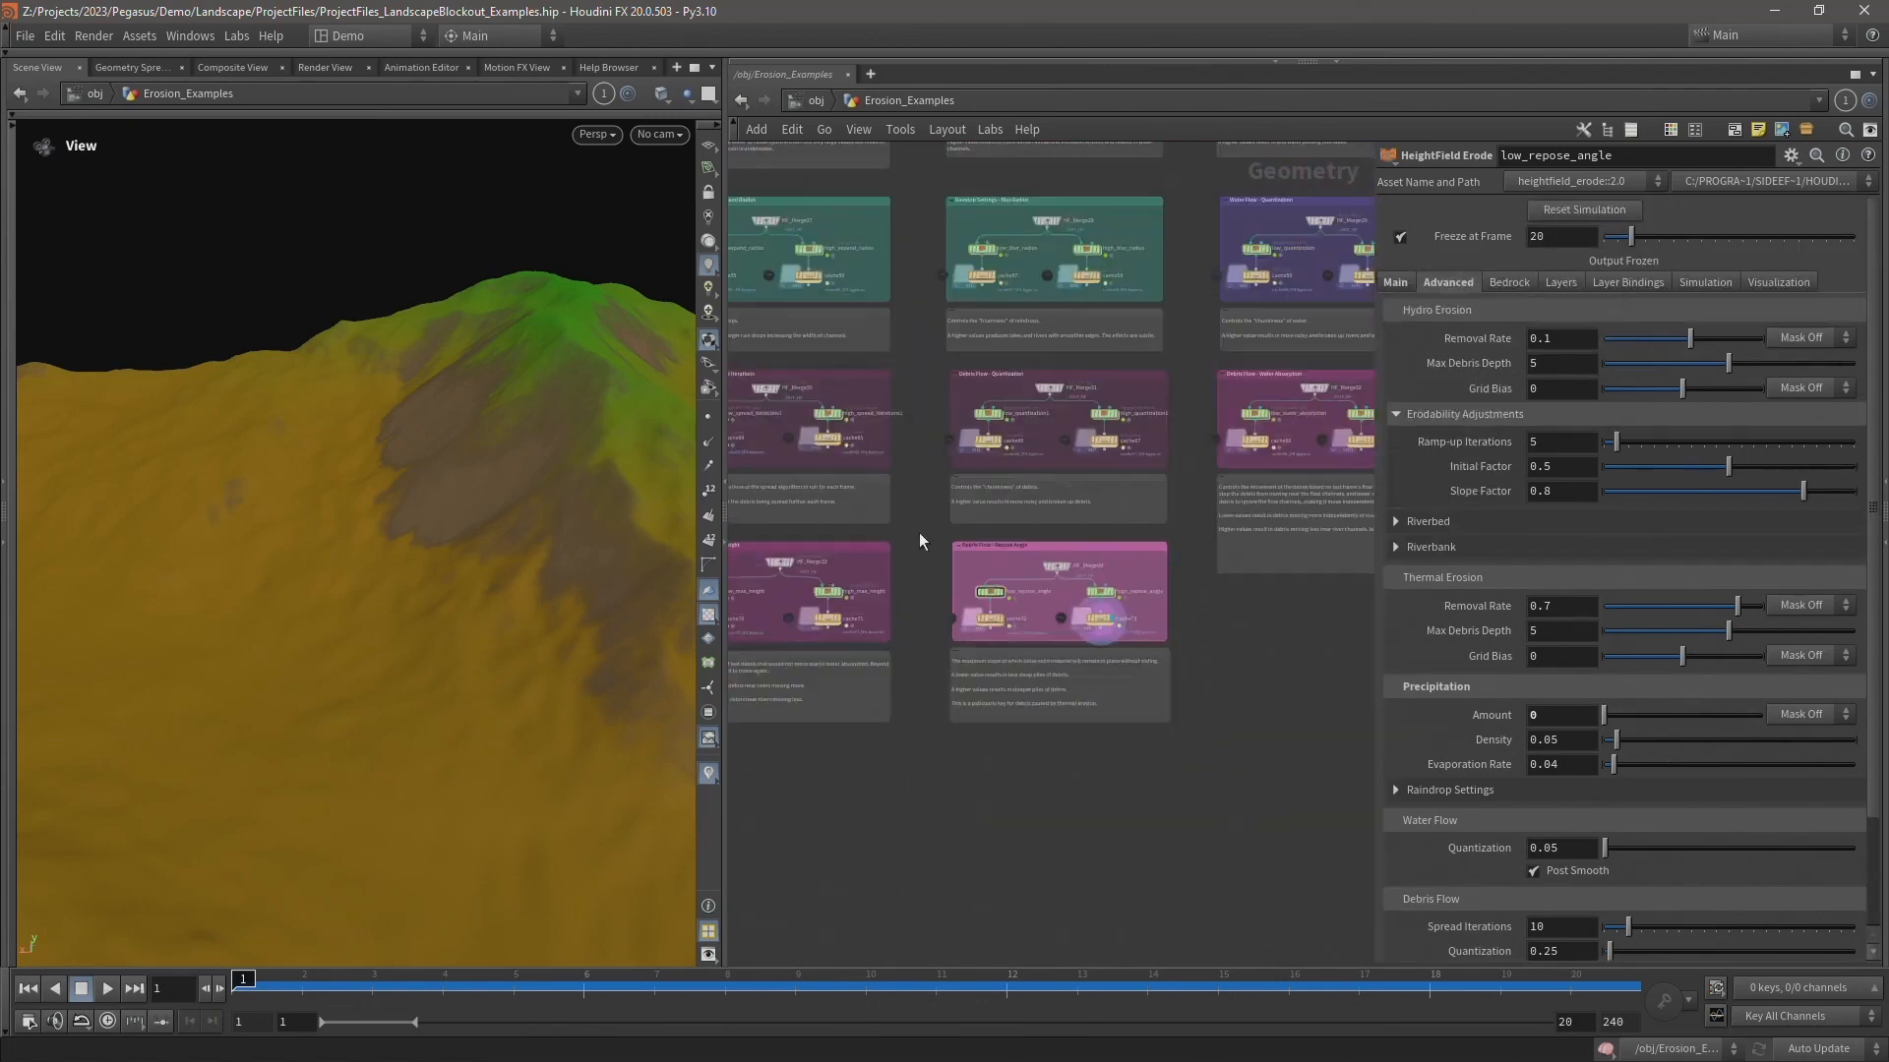
scroll(1242, 437, down, 2)
middle_drag(1046, 307, 1270, 656)
right_drag(1269, 655, 1269, 681)
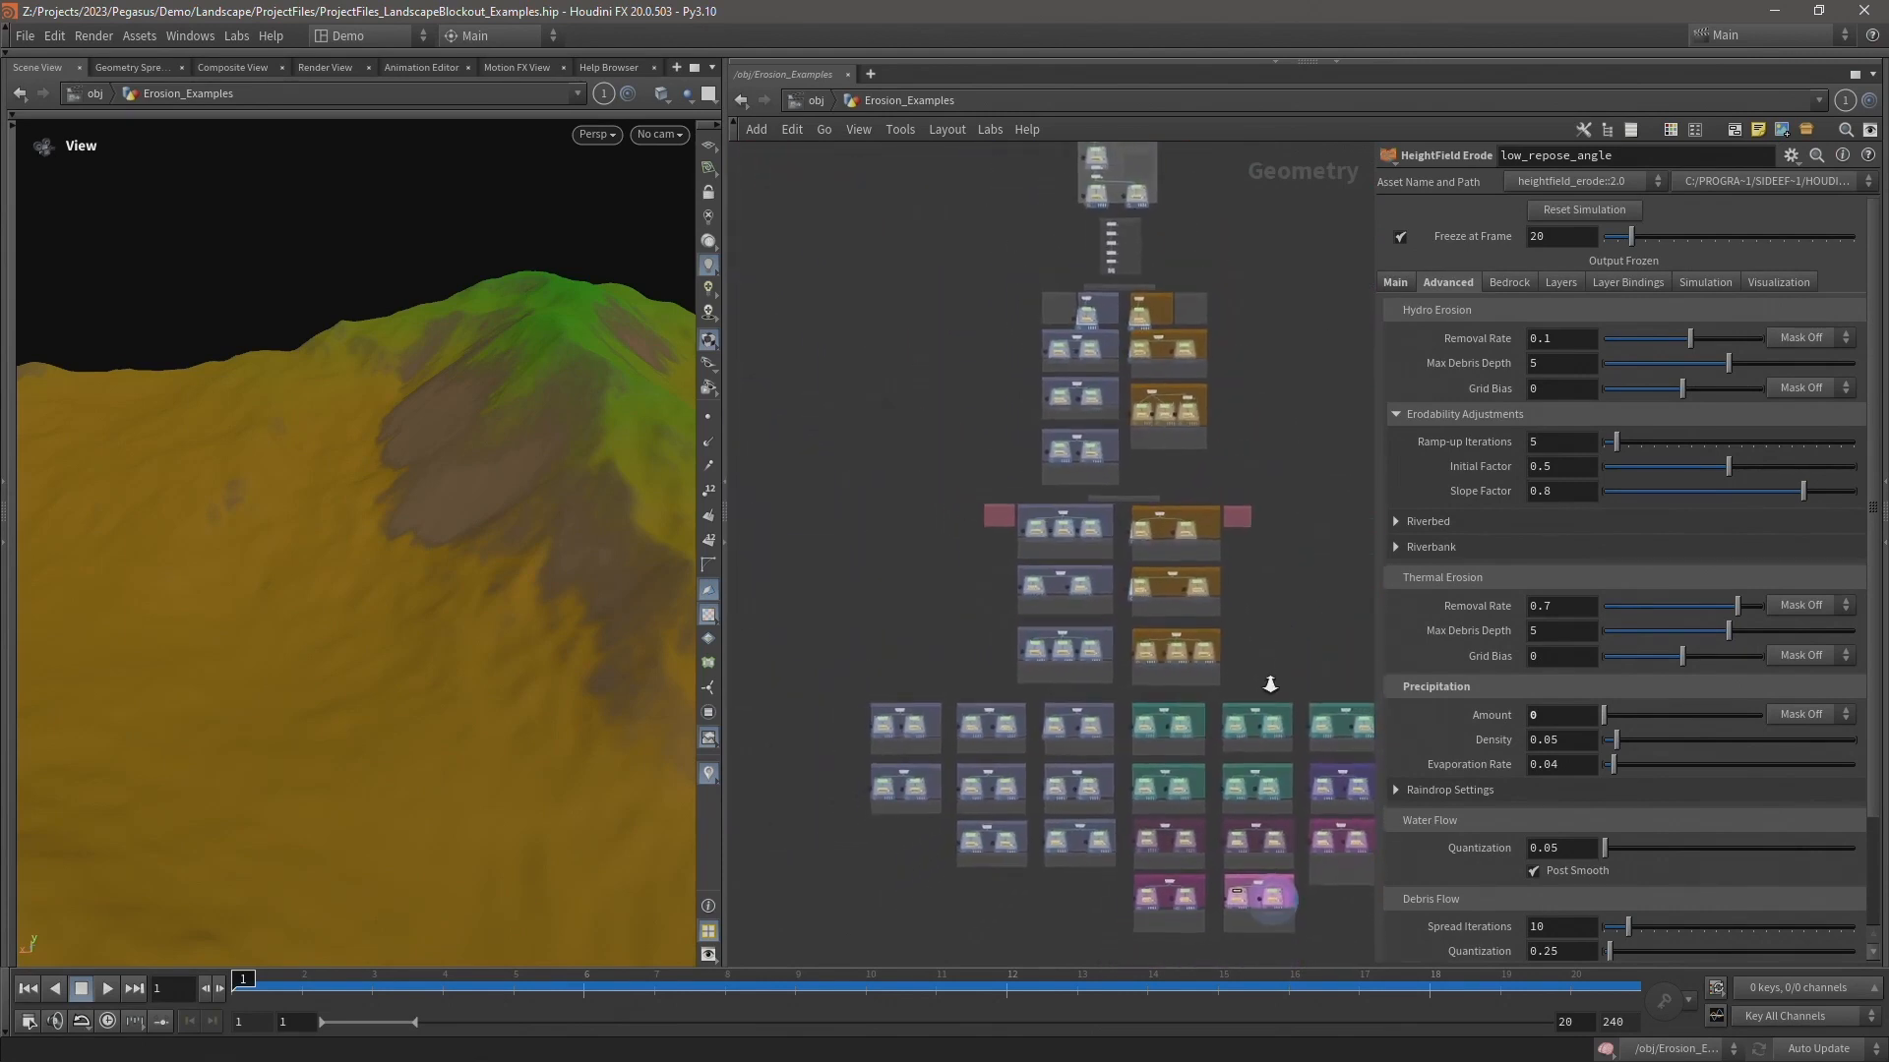
middle_drag(1260, 665, 1194, 670)
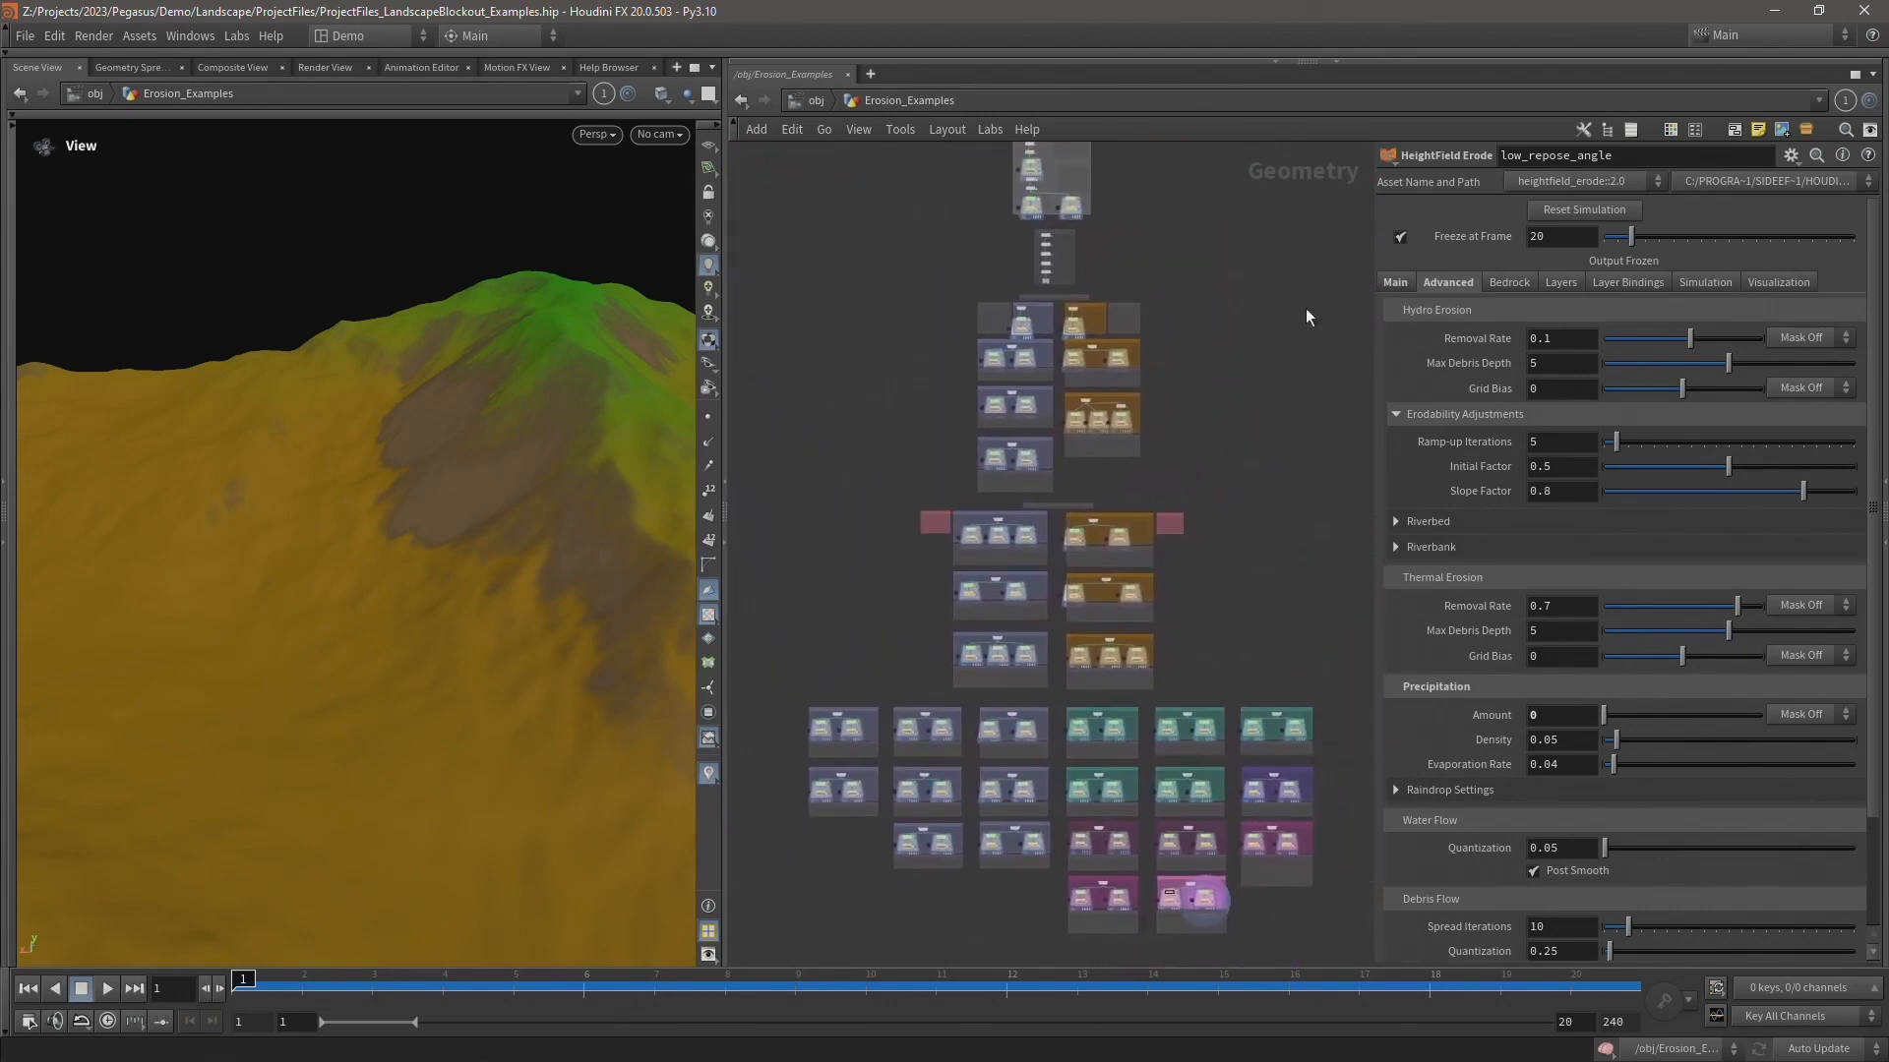
click(1396, 282)
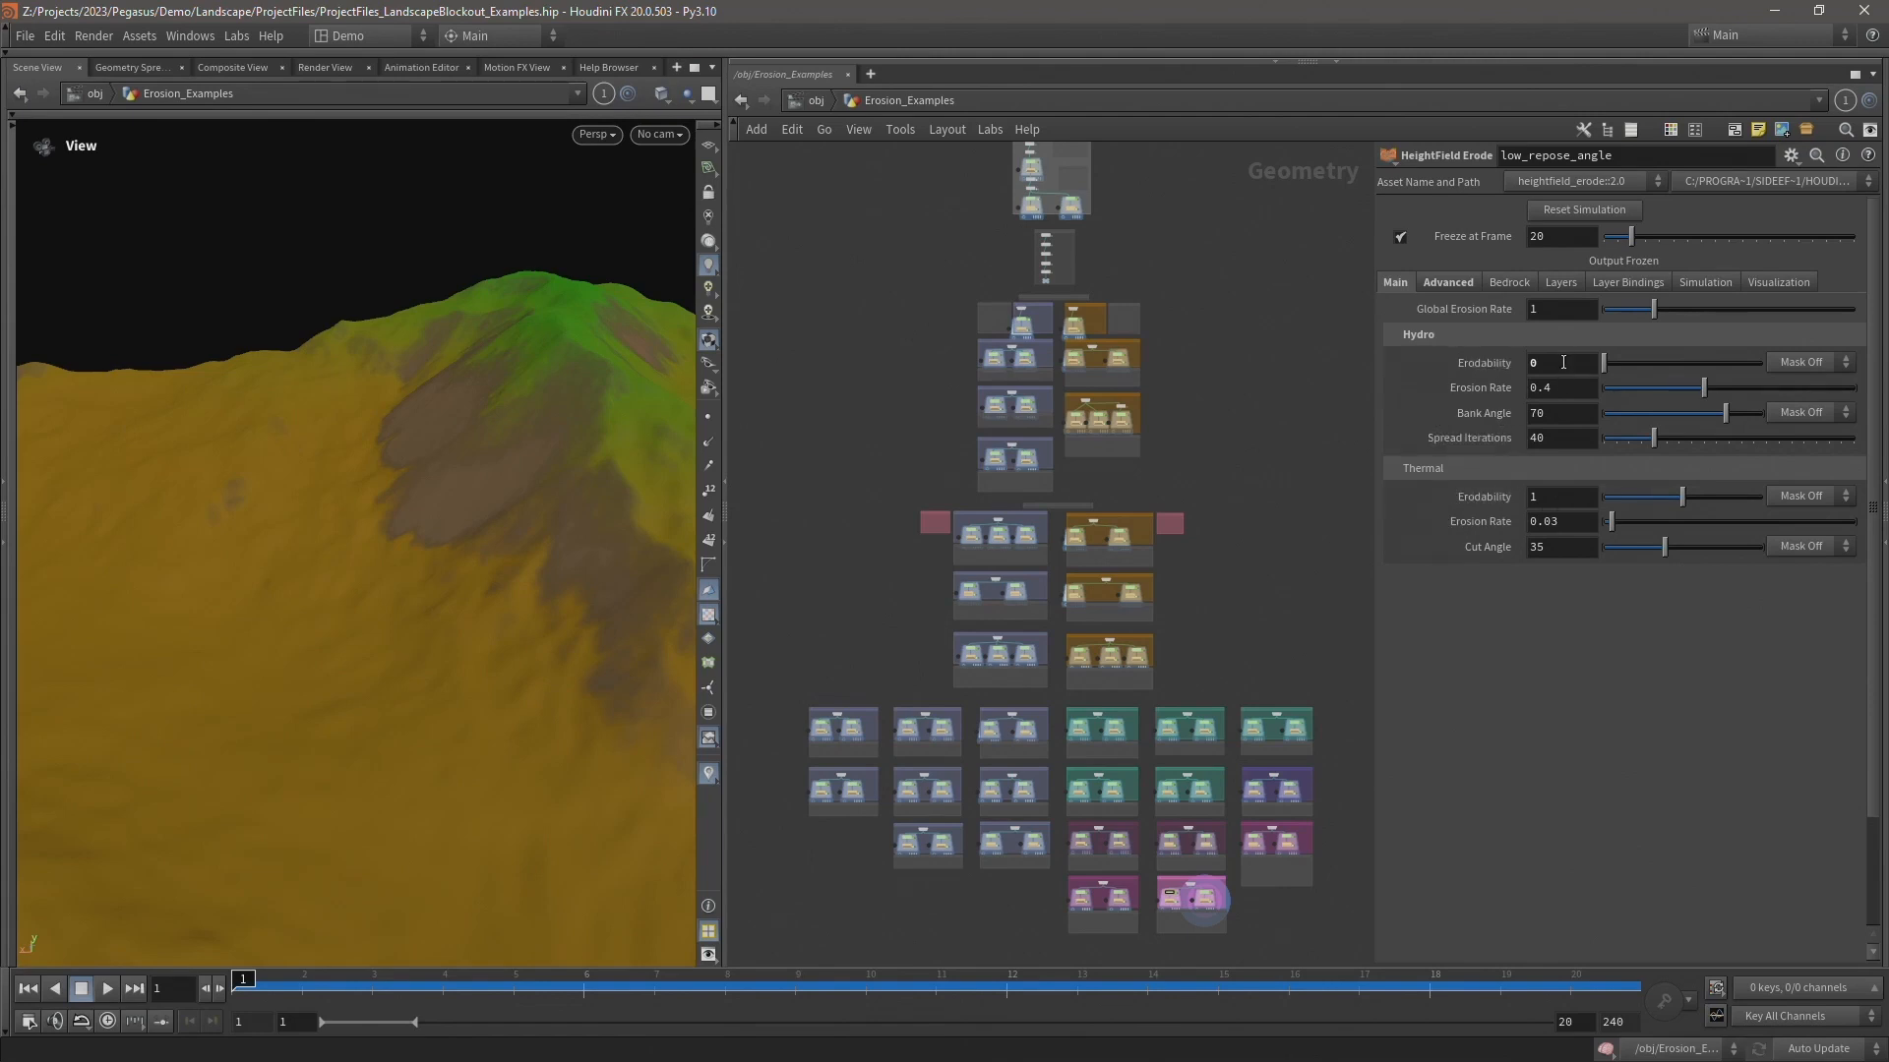
middle_drag(1277, 533, 1293, 530)
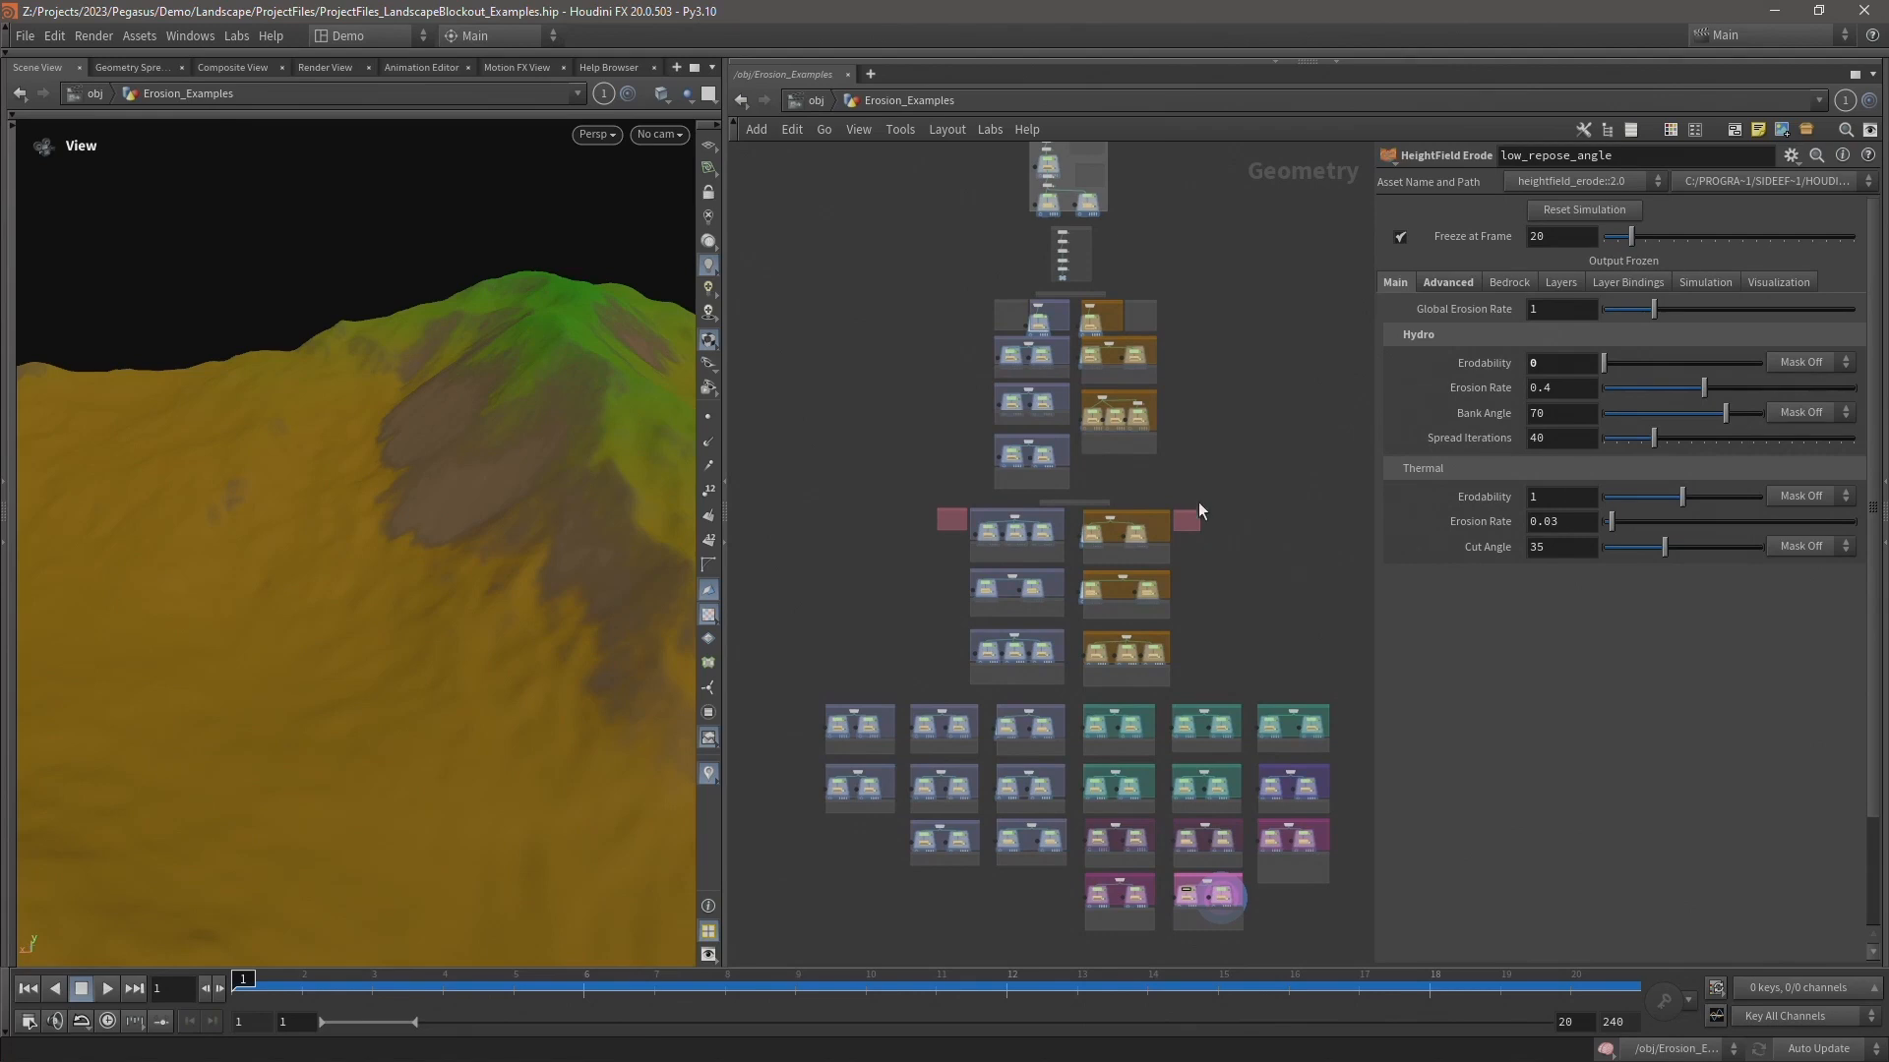